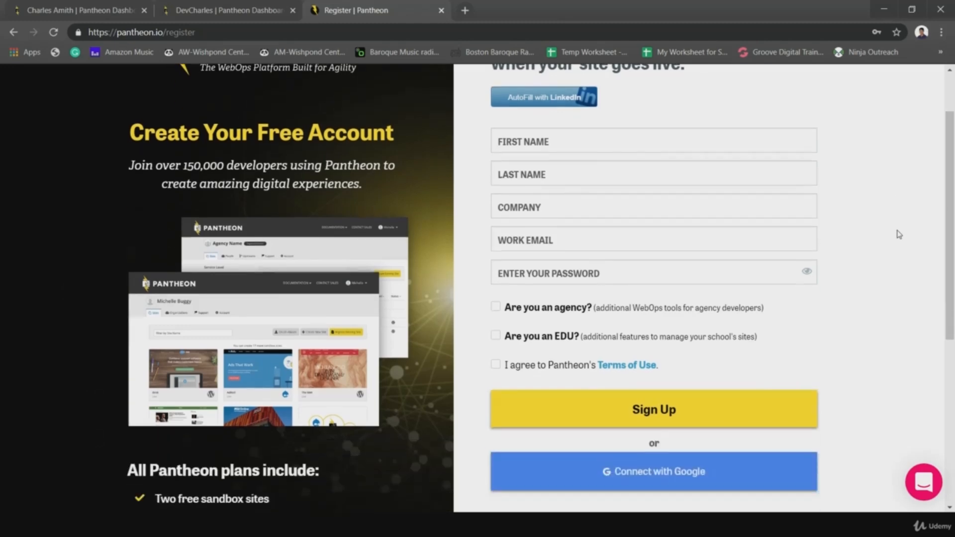
- Tick 'I agree to Pantheon's Terms of Use' on the registration form to finish signing up
{"action": "scroll", "coordinate": [879, 245], "scroll_direction": "up", "scroll_amount": 1}
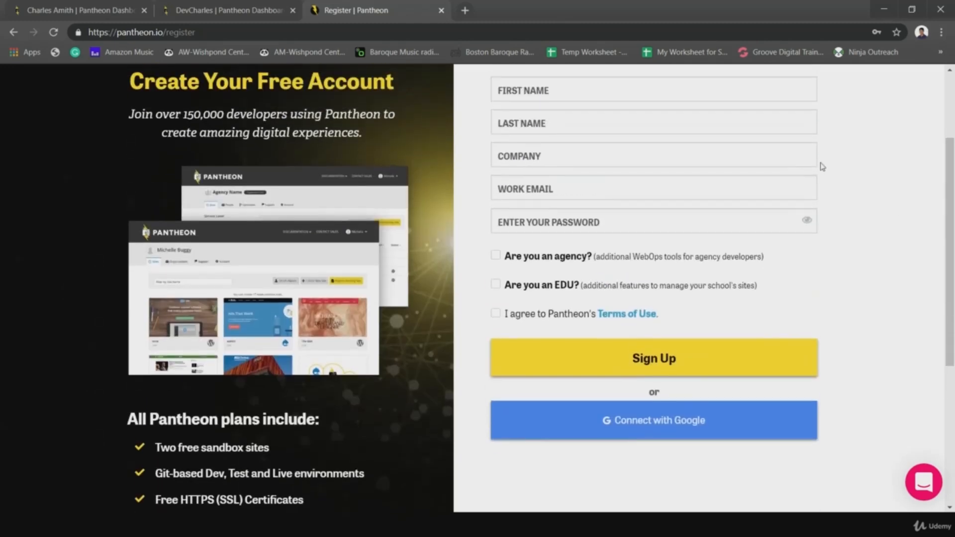
{"action": "scroll", "coordinate": [865, 199], "scroll_direction": "up", "scroll_amount": 3}
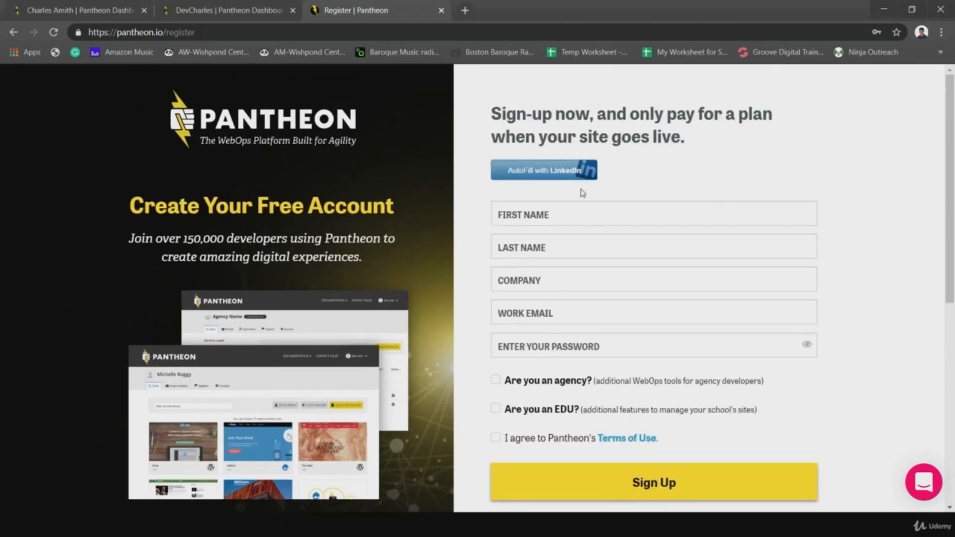
{"action": "scroll", "coordinate": [922, 284], "scroll_direction": "down", "scroll_amount": 1}
{"action": "scroll", "coordinate": [921, 288], "scroll_direction": "down", "scroll_amount": 3}
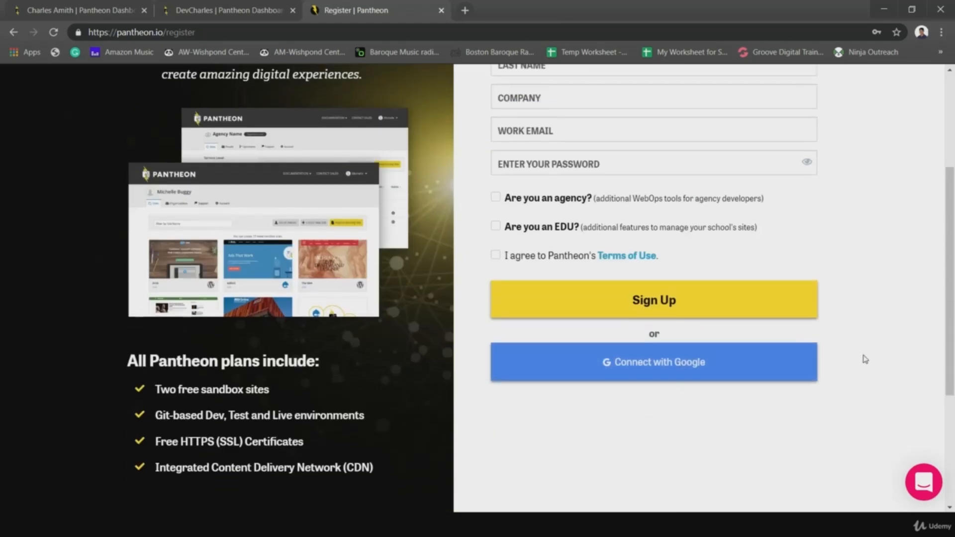
{"action": "scroll", "coordinate": [909, 335], "scroll_direction": "up", "scroll_amount": 2}
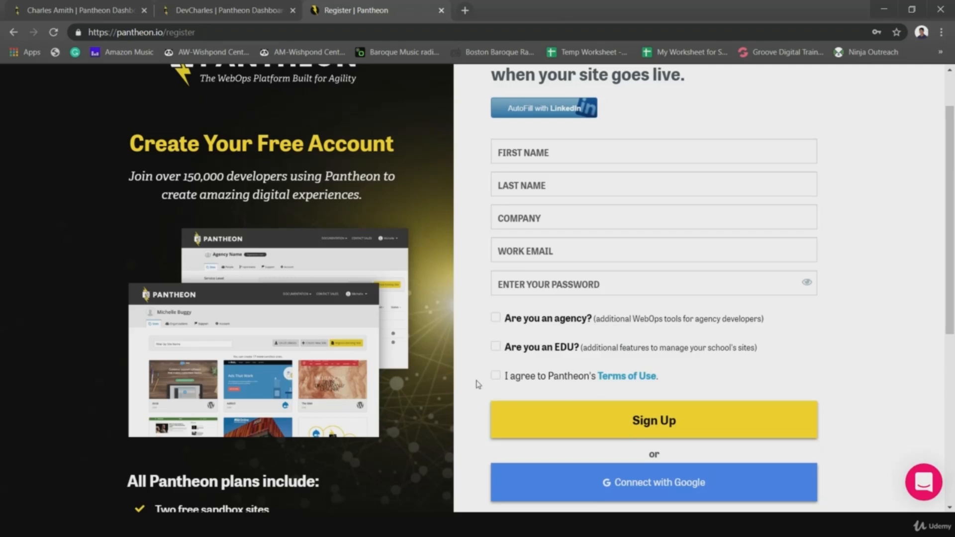
{"action": "left_click", "coordinate": [495, 382]}
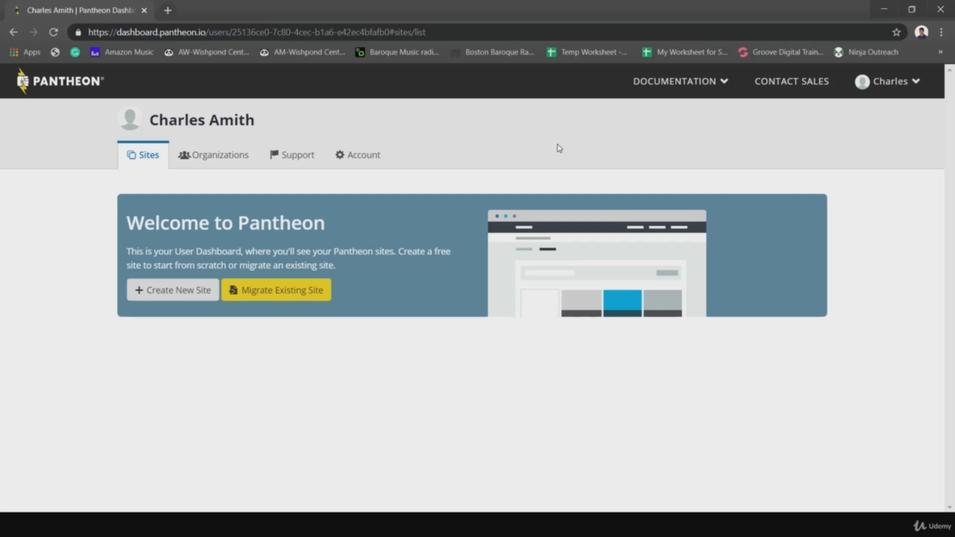
- Open the Create Your Pantheon Site form from the dashboard's Create New Site button
{"action": "left_click", "coordinate": [146, 297]}
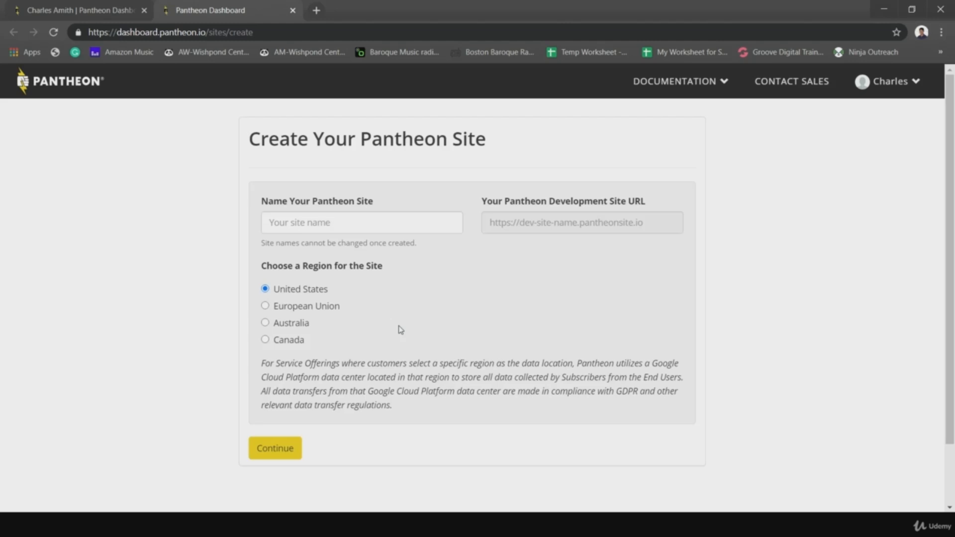
- Name the site DevCharles, keep the United States region, and continue
{"action": "left_click", "coordinate": [376, 232]}
{"action": "type", "text": "D"}
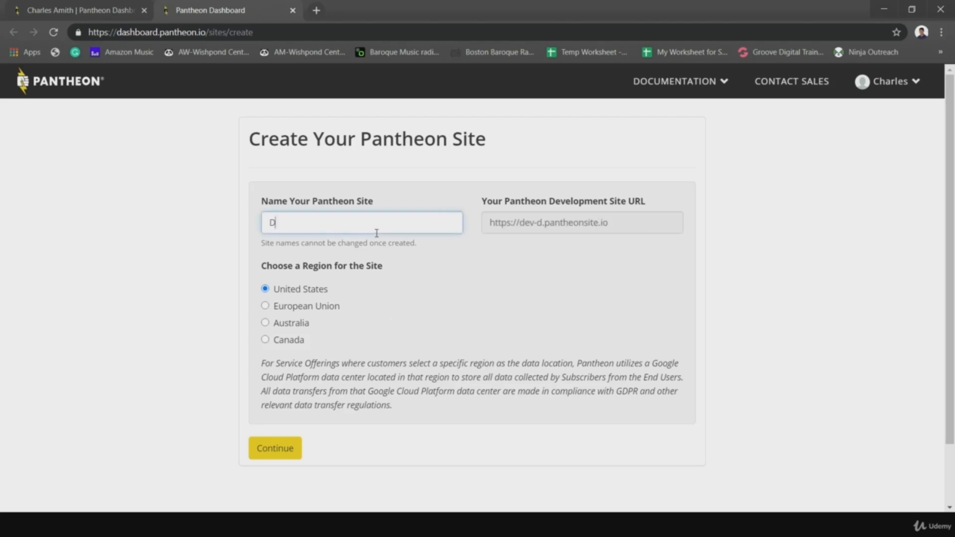
{"action": "type", "text": "evCharles"}
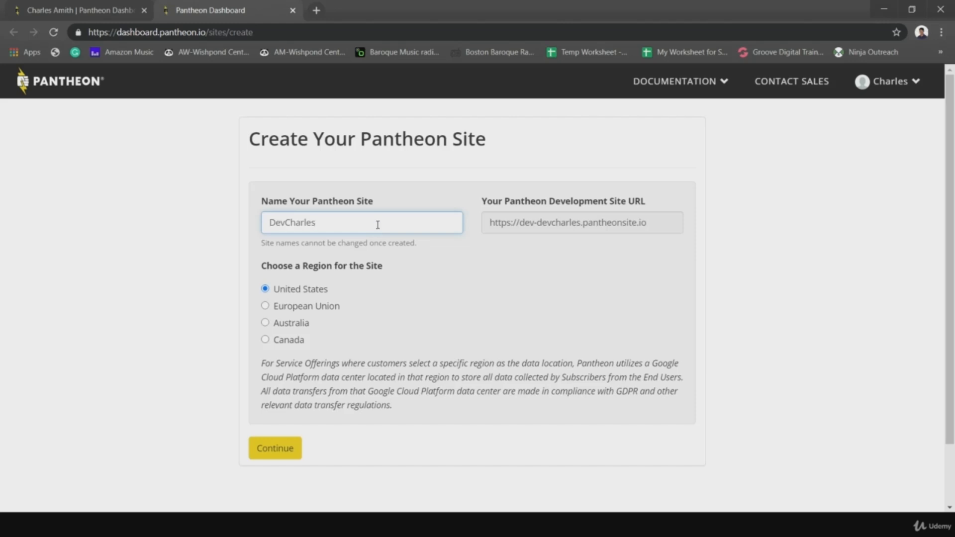
{"action": "left_click_drag", "start_coordinate": [341, 219], "coordinate": [243, 209]}
{"action": "left_click", "coordinate": [471, 258]}
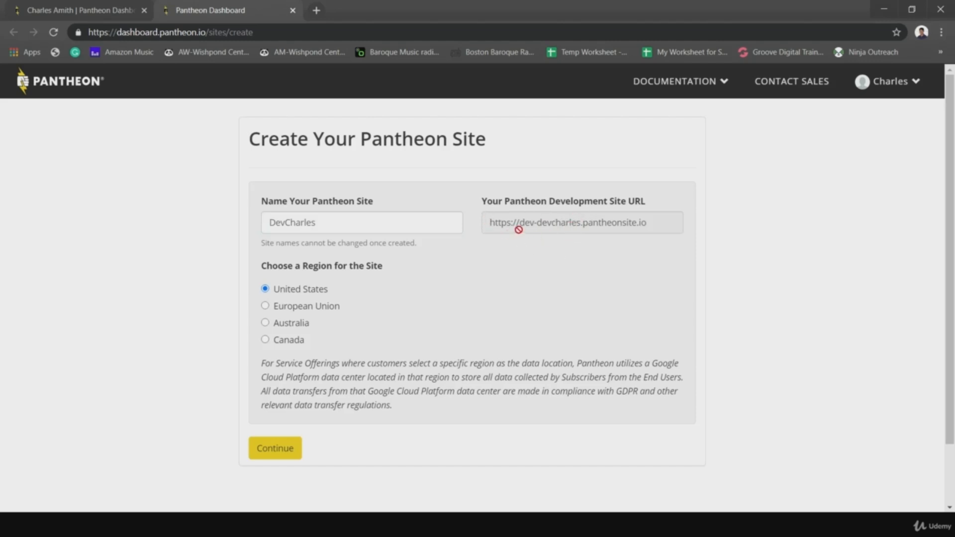
{"action": "double_click", "coordinate": [292, 216]}
{"action": "left_click_drag", "start_coordinate": [285, 224], "coordinate": [259, 228]}
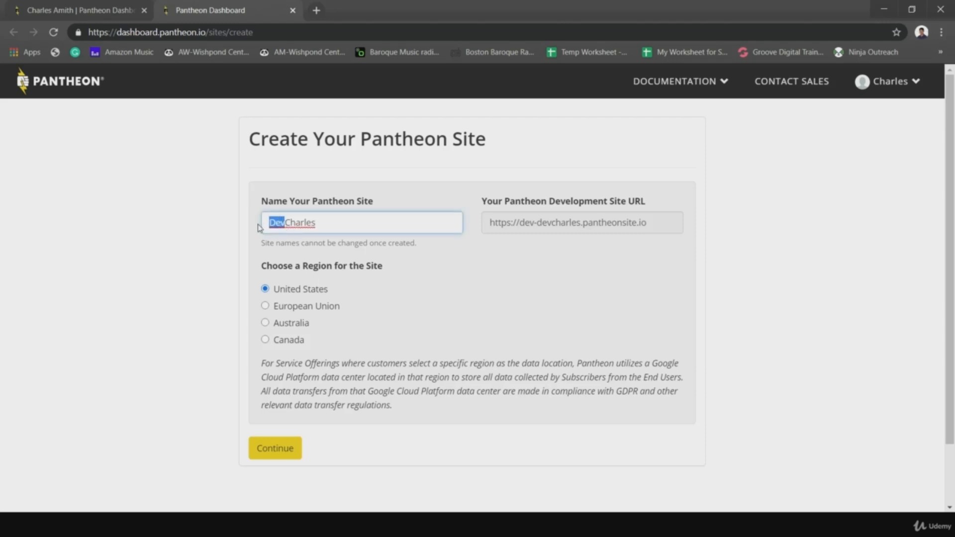
{"action": "key", "text": "BackSpace"}
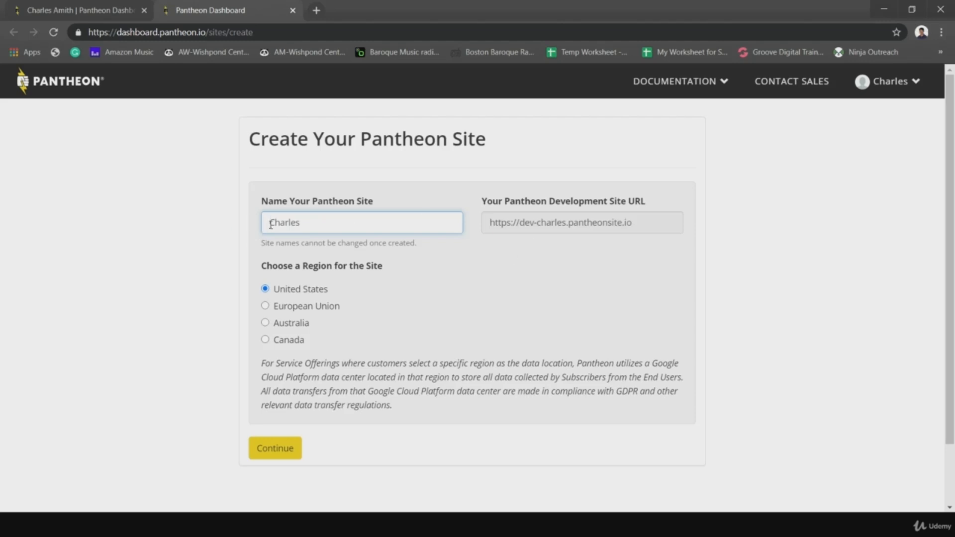
{"action": "type", "text": "Dev"}
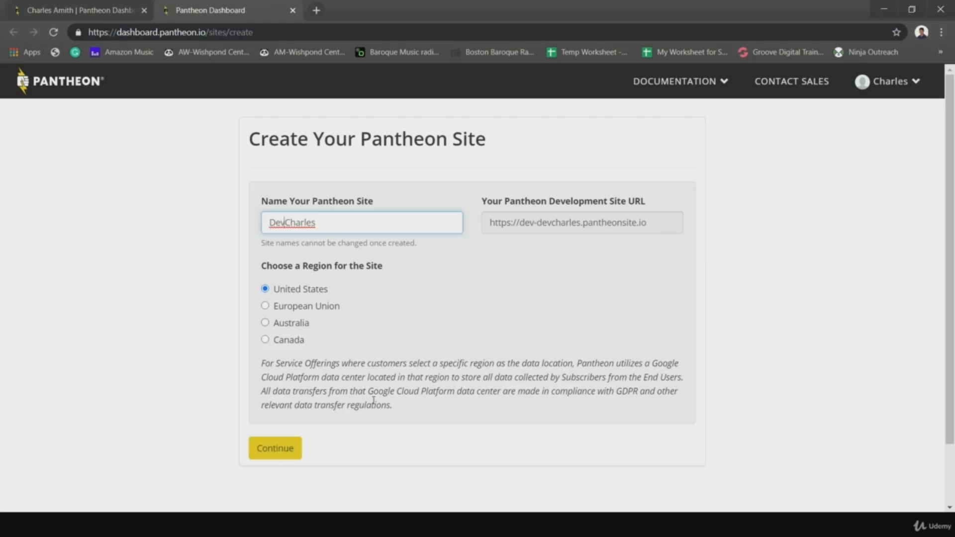
{"action": "left_click_drag", "start_coordinate": [269, 368], "coordinate": [395, 393]}
{"action": "left_click", "coordinate": [403, 416]}
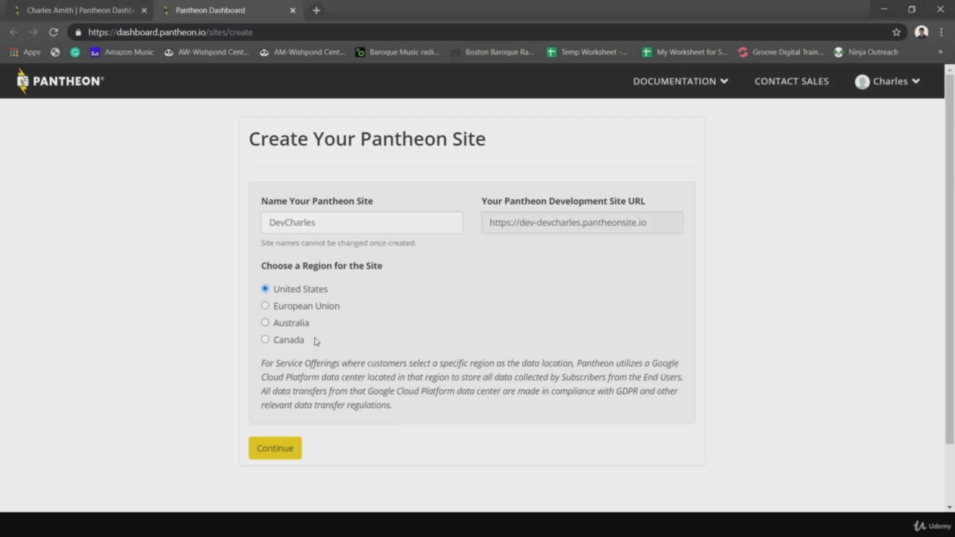
{"action": "left_click", "coordinate": [275, 456]}
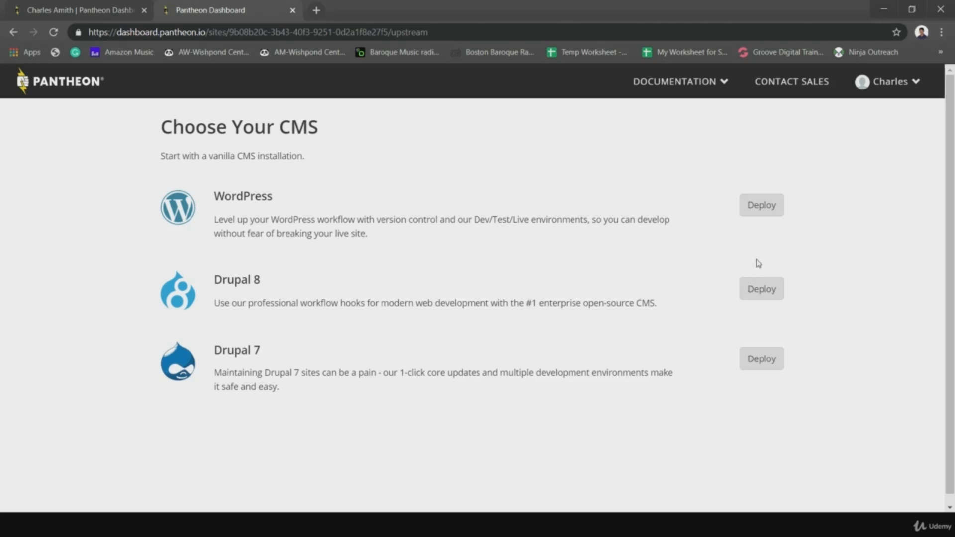
- Deploy Drupal 8 as the CMS, then go to the DevCharles site dashboard
{"action": "left_click", "coordinate": [760, 299]}
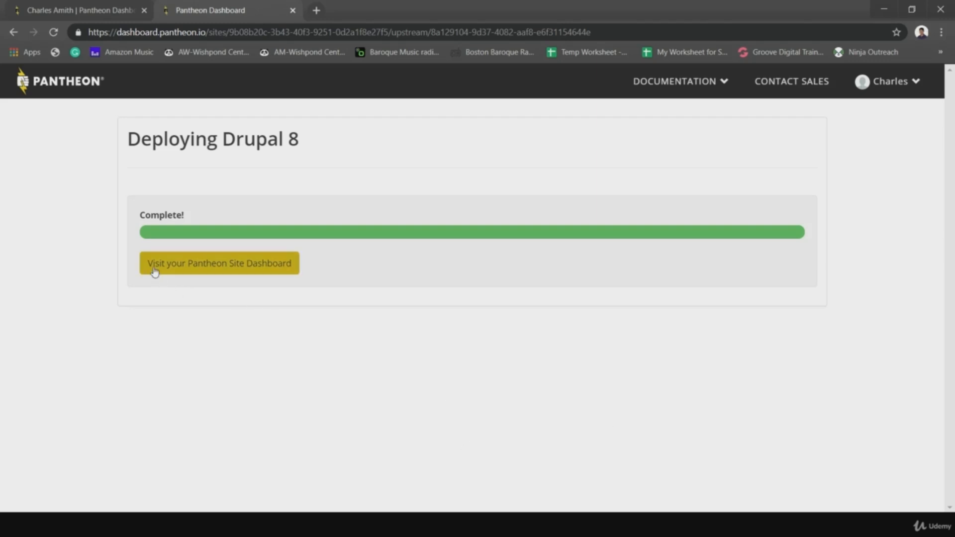
{"action": "left_click", "coordinate": [182, 275]}
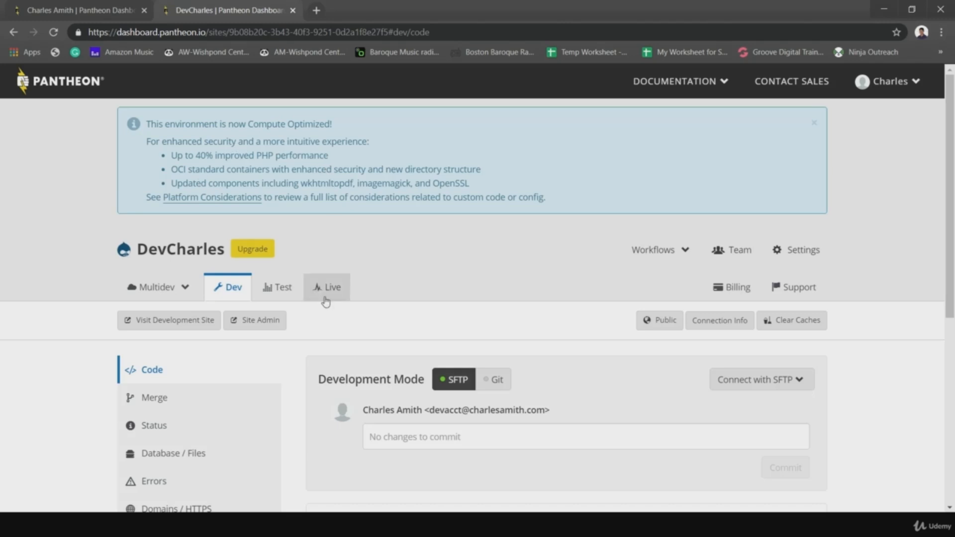
- Launch Site Admin on the Dev environment, opening the Drupal installer in a new tab
{"action": "left_click", "coordinate": [254, 321]}
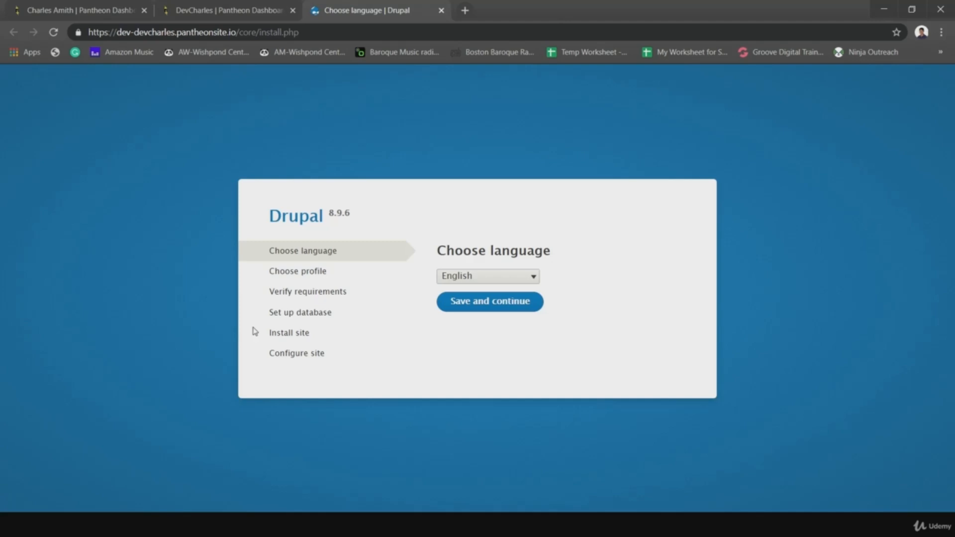
- Install Drupal in English using the Standard installation profile
{"action": "left_click", "coordinate": [471, 313]}
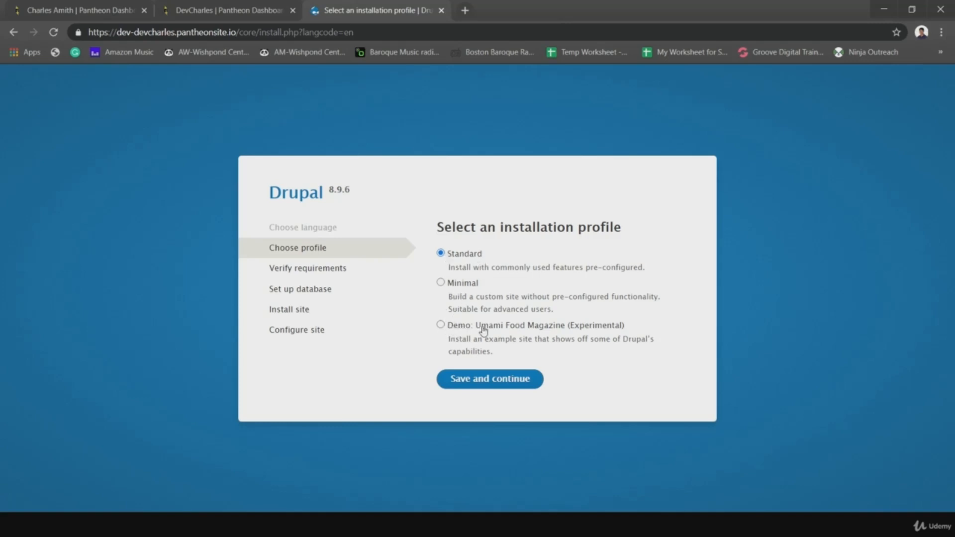
{"action": "left_click", "coordinate": [498, 382]}
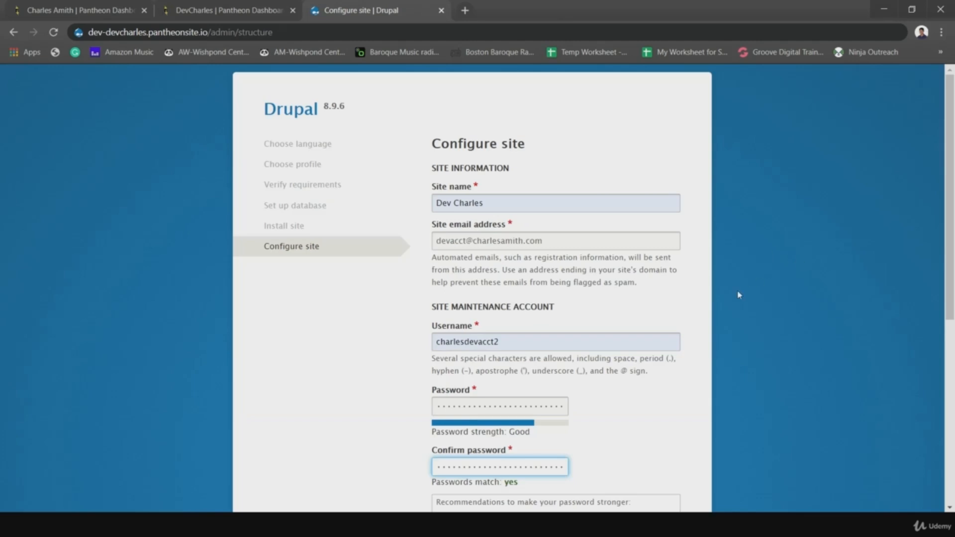
- Drop the trailing 2 from the username, set country United States and time zone Los Angeles, and save
{"action": "left_click", "coordinate": [644, 346]}
{"action": "key", "text": "BackSpace"}
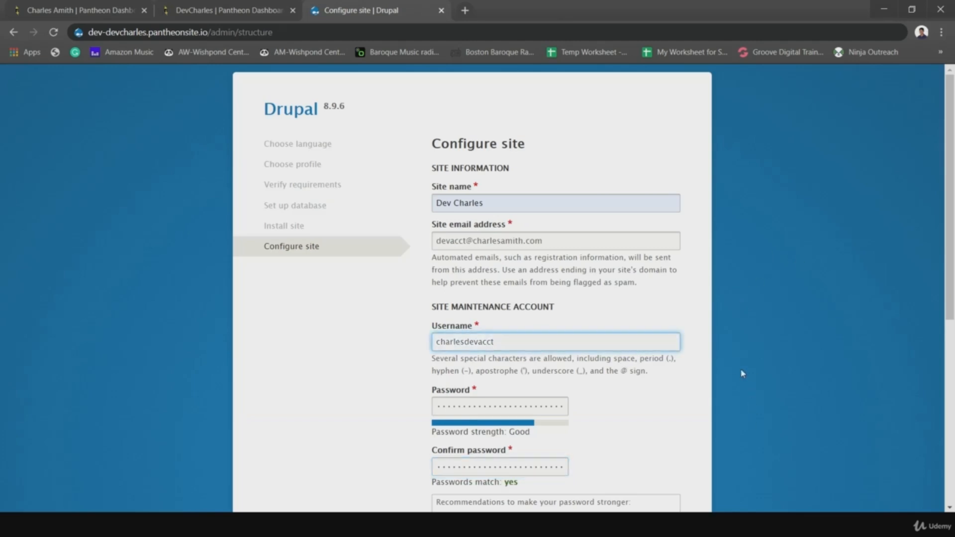
{"action": "left_click", "coordinate": [742, 374]}
{"action": "scroll", "coordinate": [742, 373], "scroll_direction": "down", "scroll_amount": 2}
{"action": "scroll", "coordinate": [742, 373], "scroll_direction": "down", "scroll_amount": 5}
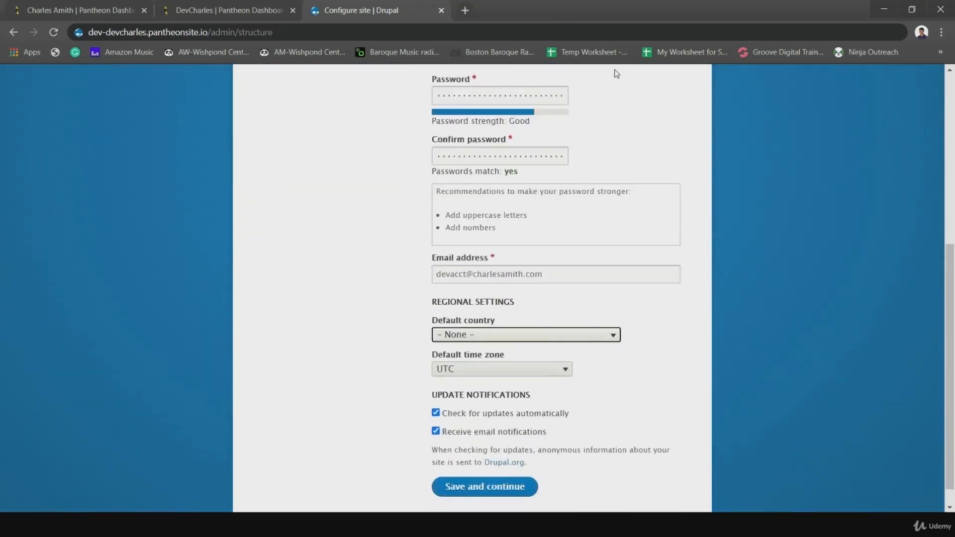
{"action": "left_click", "coordinate": [478, 153]}
{"action": "key", "text": "Tab"}
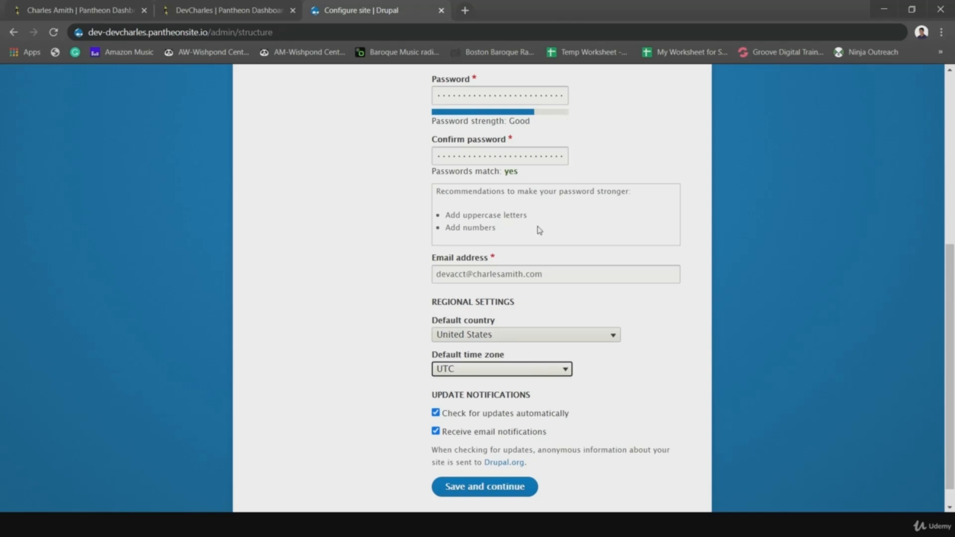
{"action": "left_click", "coordinate": [502, 223]}
{"action": "left_click", "coordinate": [498, 499]}
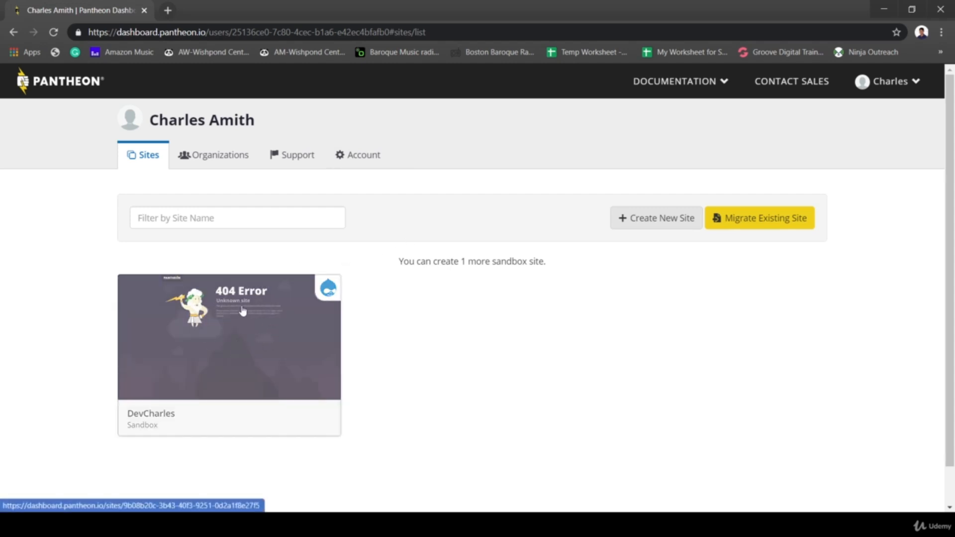
- Open the DevCharles site dashboard and launch its Drupal Site Admin in a new tab
{"action": "left_click", "coordinate": [273, 353]}
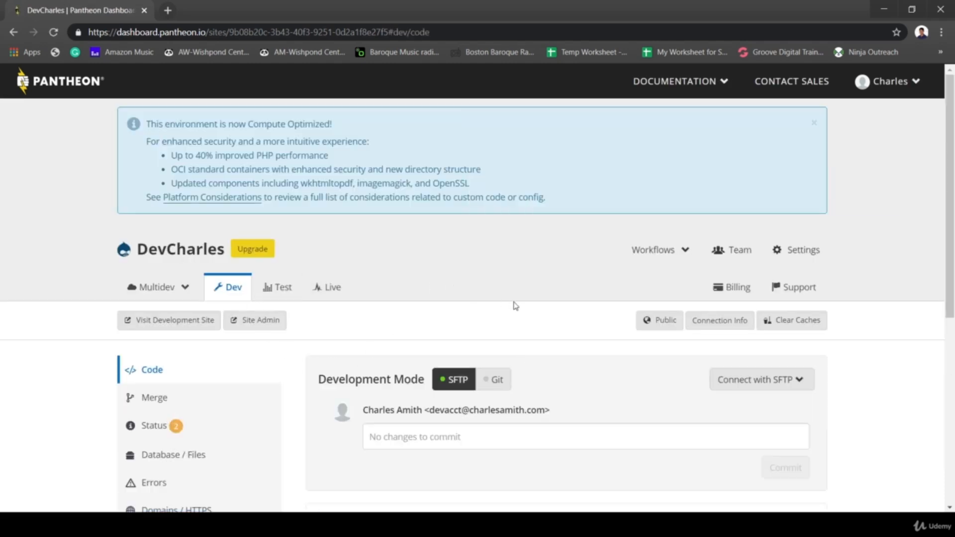
{"action": "scroll", "coordinate": [467, 297], "scroll_direction": "down", "scroll_amount": 1}
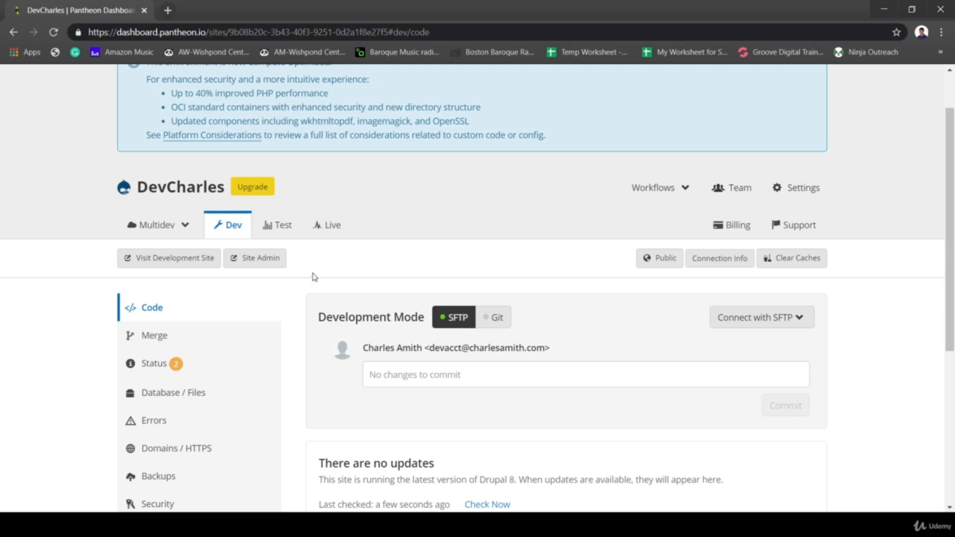
{"action": "left_click", "coordinate": [251, 262]}
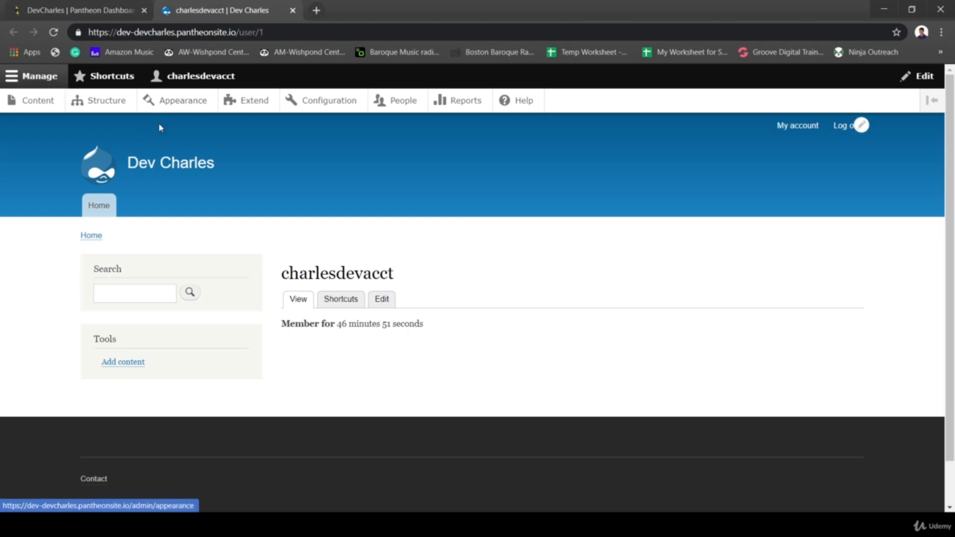
- Toggle the Manage and Shortcuts trays, then leave the Manage administration toolbar open
{"action": "left_click", "coordinate": [45, 81]}
{"action": "left_click", "coordinate": [46, 81]}
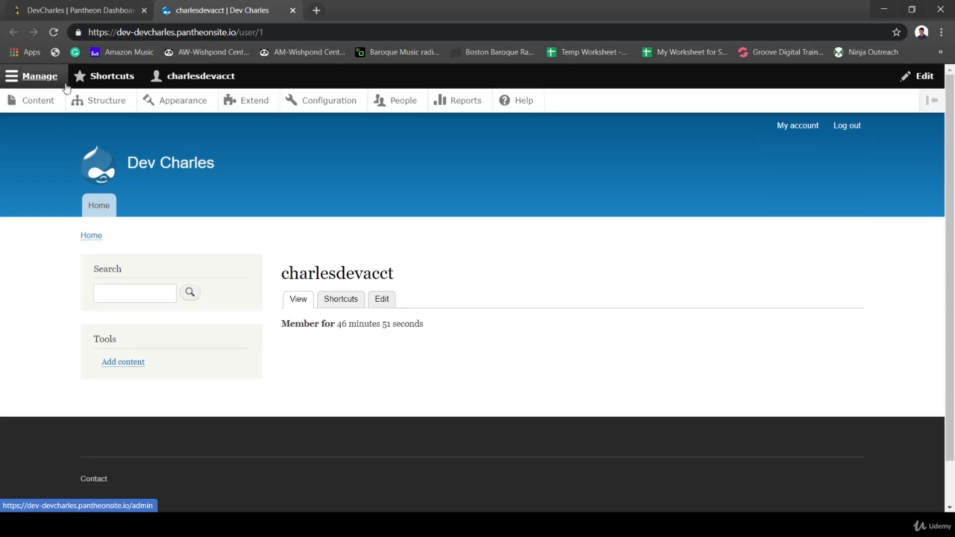
{"action": "left_click", "coordinate": [48, 81]}
{"action": "left_click", "coordinate": [49, 82]}
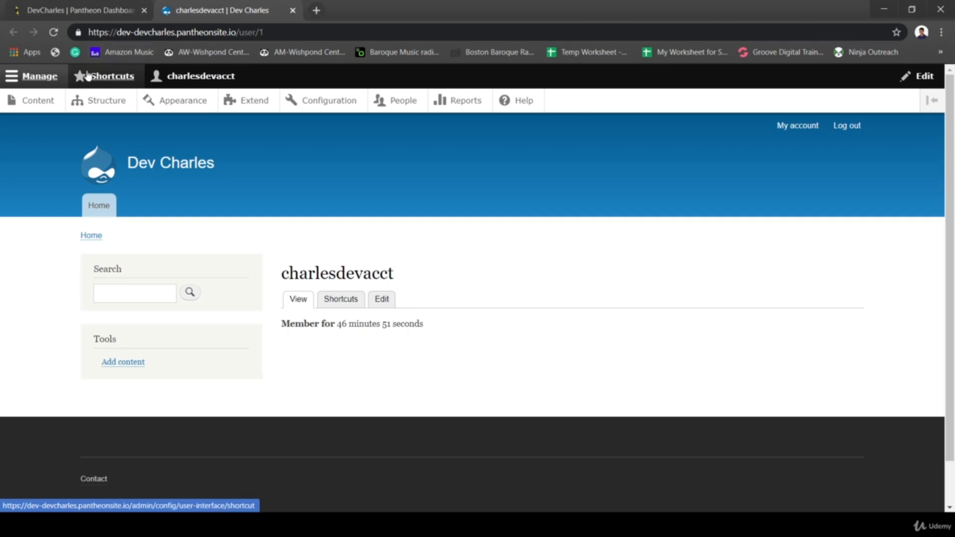
{"action": "left_click", "coordinate": [119, 77]}
{"action": "left_click", "coordinate": [118, 78]}
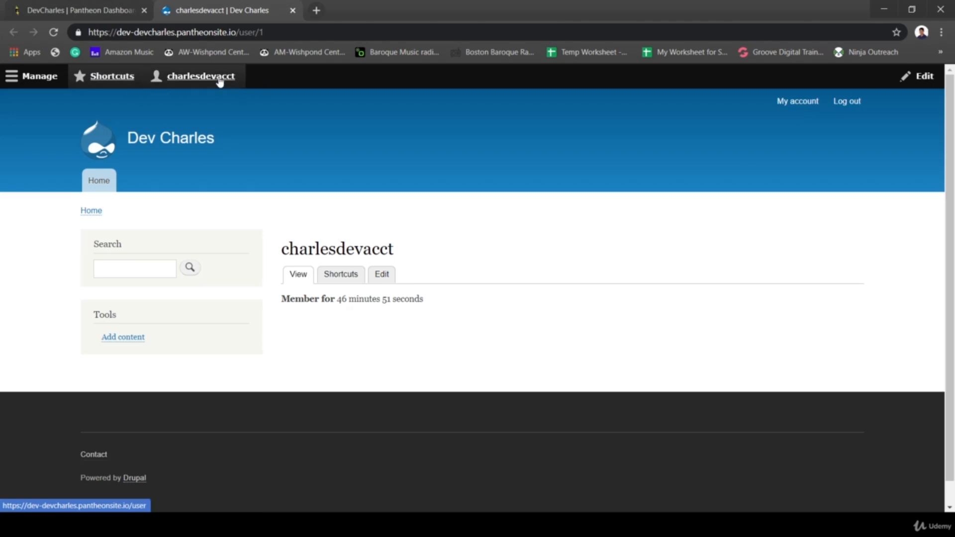
{"action": "left_click", "coordinate": [853, 103]}
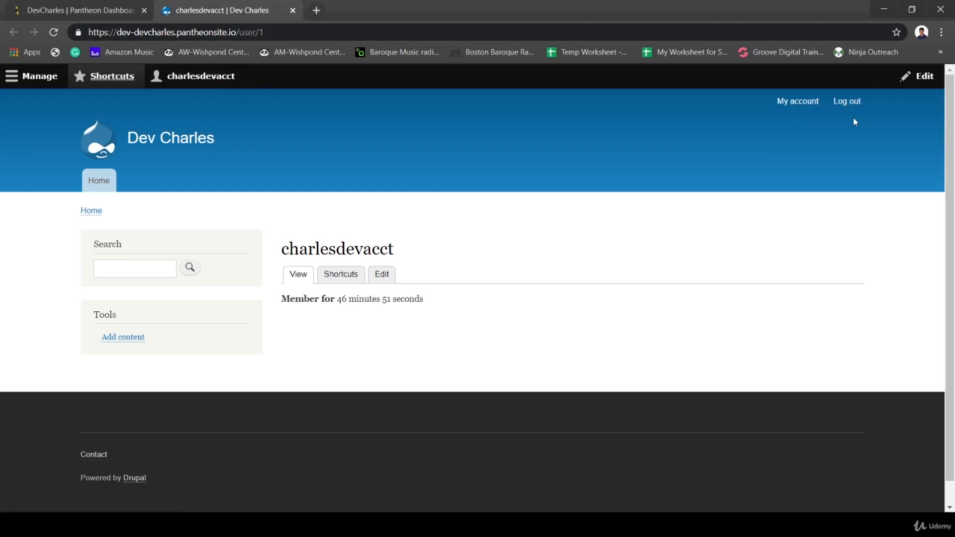
{"action": "left_click", "coordinate": [851, 104]}
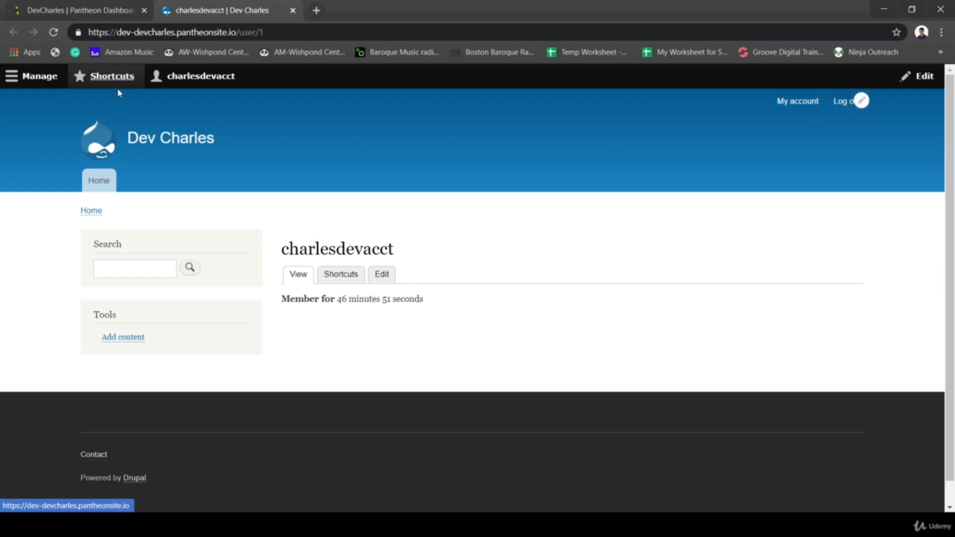
{"action": "left_click", "coordinate": [48, 77]}
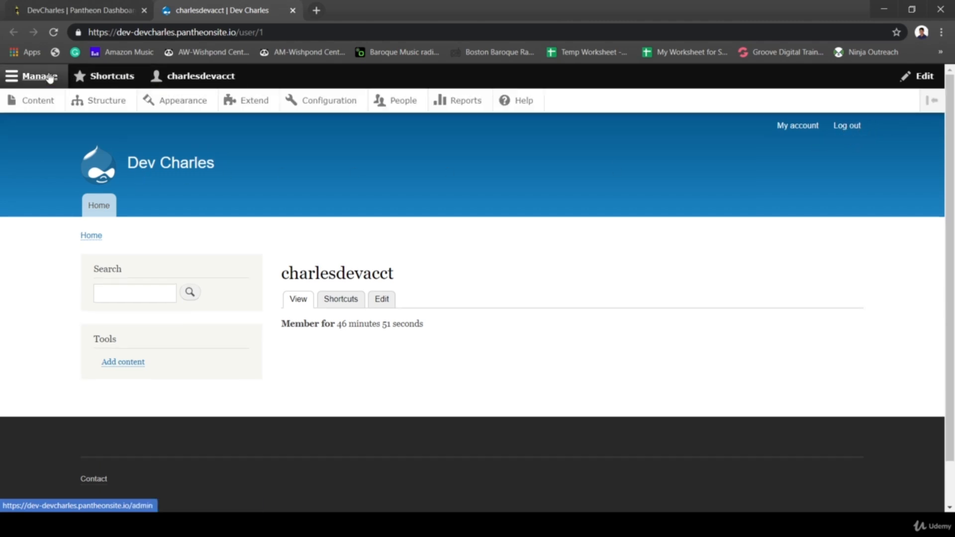
- View the Content overview and try its title, content type, published status and language filters
{"action": "left_click", "coordinate": [36, 103]}
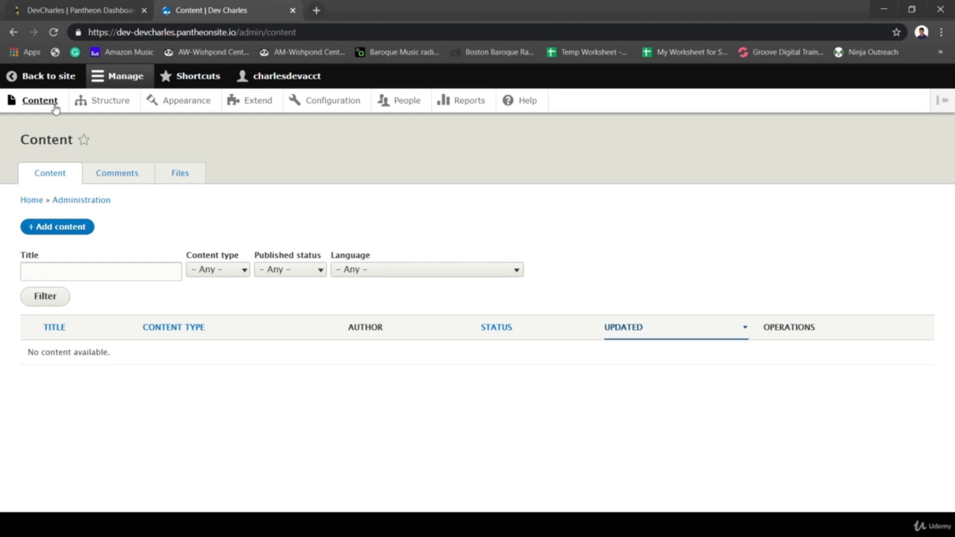
{"action": "left_click", "coordinate": [45, 266]}
{"action": "left_click", "coordinate": [119, 247]}
{"action": "left_click", "coordinate": [211, 270]}
{"action": "left_click", "coordinate": [266, 279]}
{"action": "left_click", "coordinate": [297, 270]}
{"action": "left_click", "coordinate": [365, 278]}
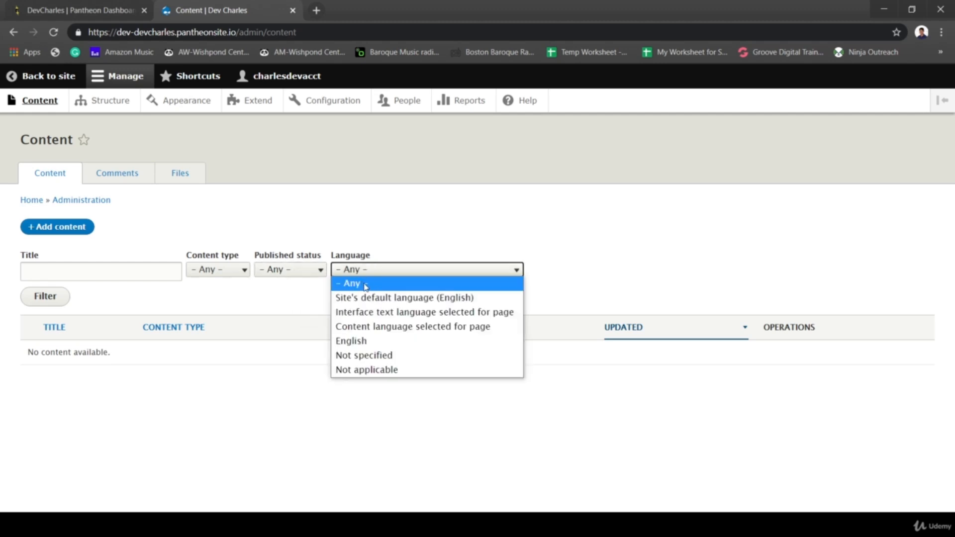
{"action": "left_click", "coordinate": [386, 273]}
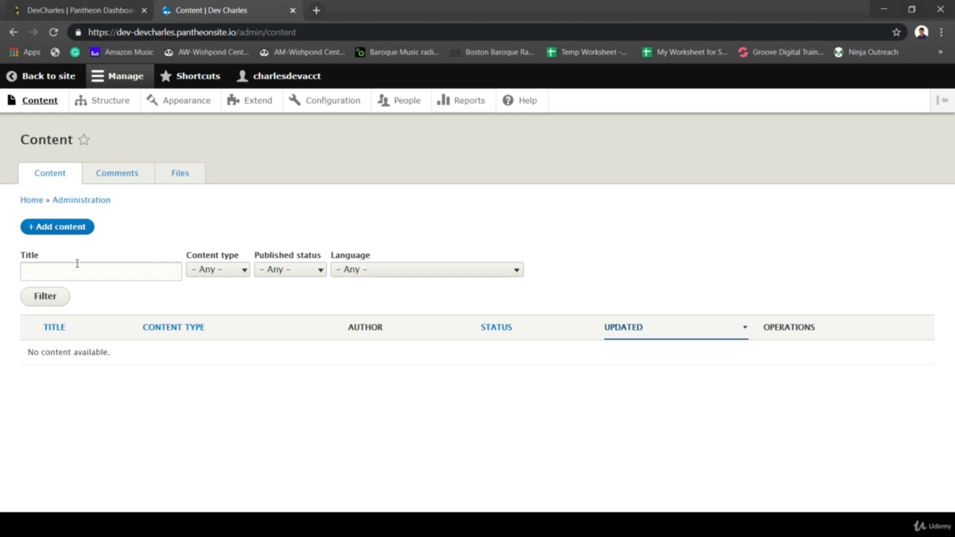
- Check the empty Comments and Files listings, then go to the Structure page
{"action": "left_click", "coordinate": [125, 173]}
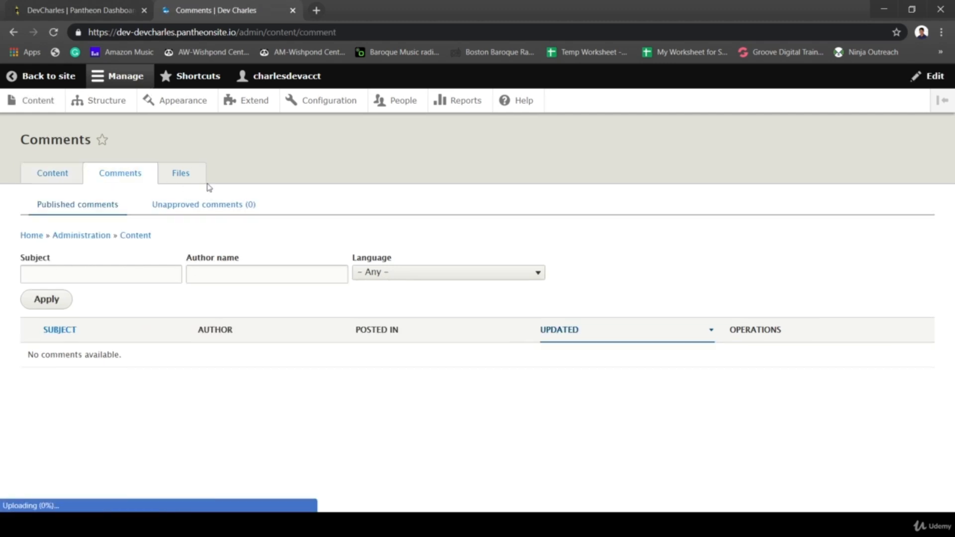
{"action": "left_click", "coordinate": [174, 175]}
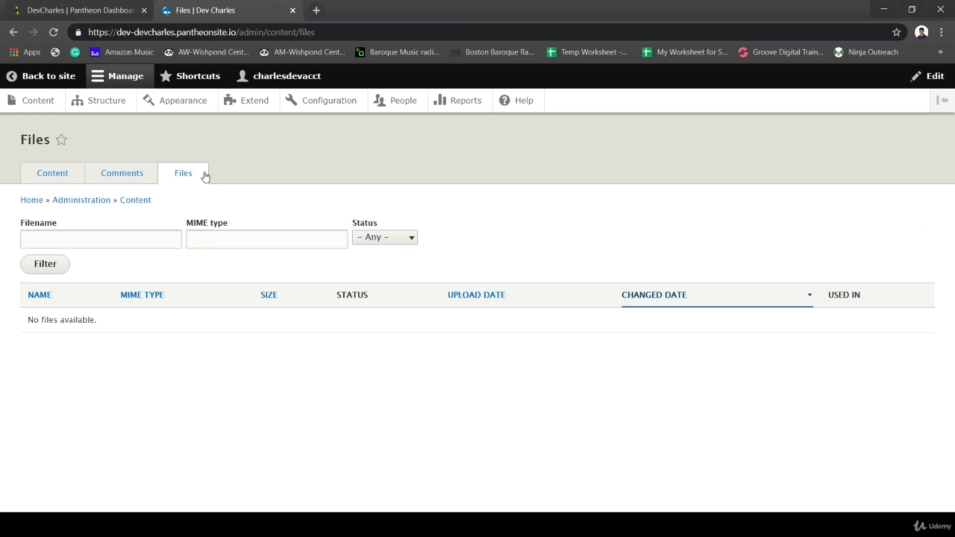
{"action": "left_click", "coordinate": [102, 101]}
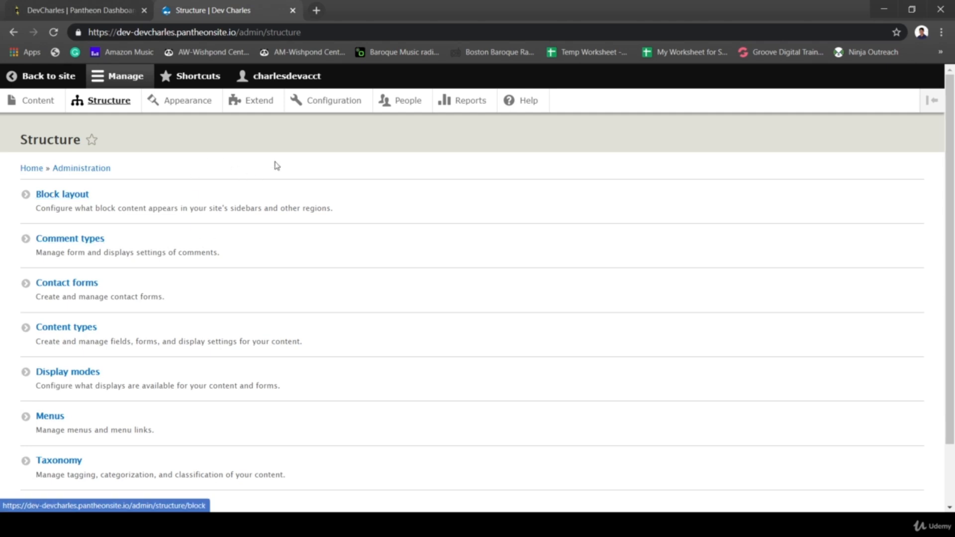
- Review the installed themes on Appearance, then browse the core module list on Extend
{"action": "left_click", "coordinate": [194, 106]}
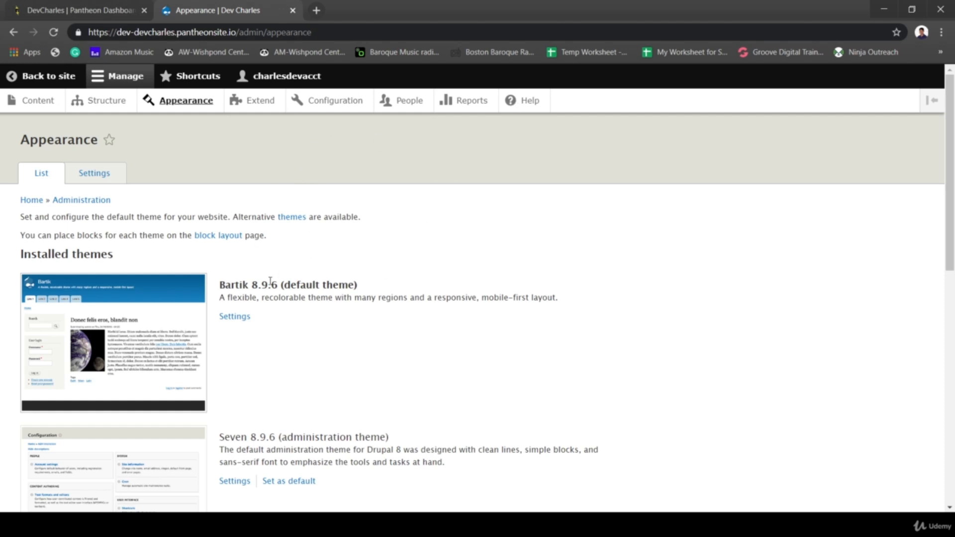
{"action": "left_click", "coordinate": [244, 103]}
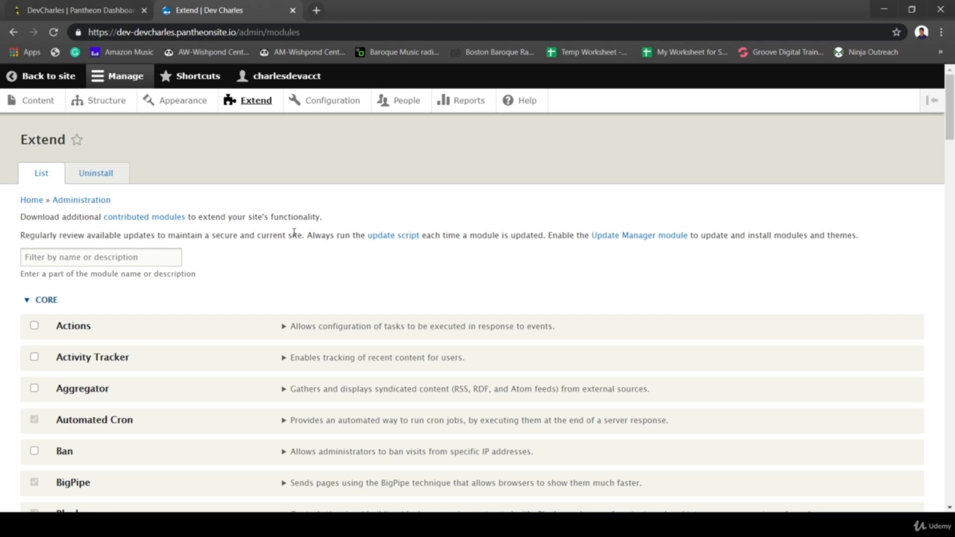
{"action": "scroll", "coordinate": [292, 226], "scroll_direction": "down", "scroll_amount": 4}
{"action": "scroll", "coordinate": [268, 305], "scroll_direction": "down", "scroll_amount": 4}
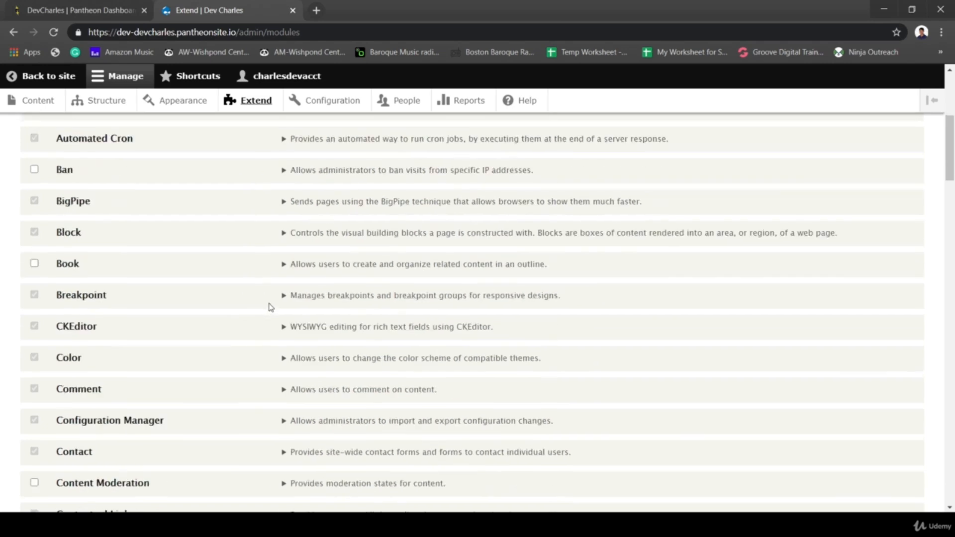
{"action": "scroll", "coordinate": [271, 307], "scroll_direction": "down", "scroll_amount": 12}
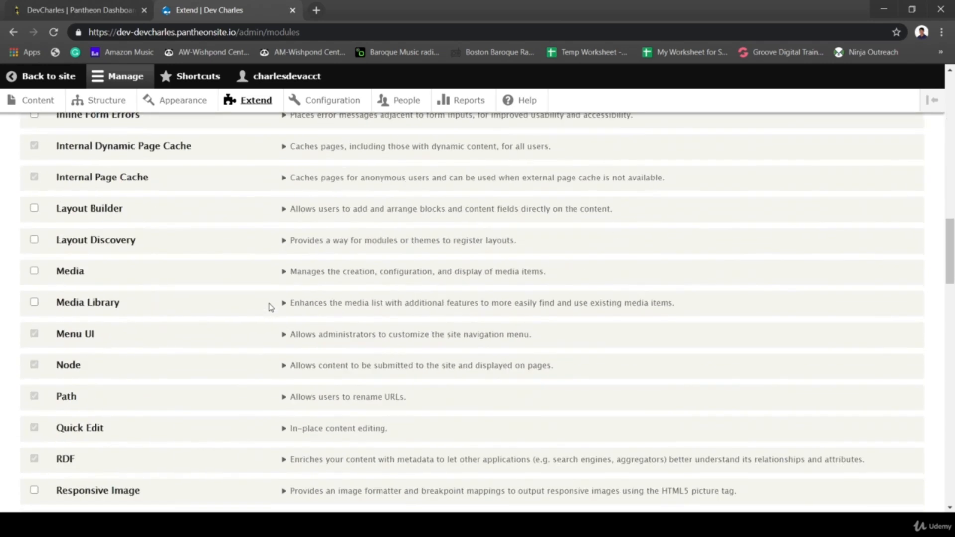
{"action": "scroll", "coordinate": [270, 307], "scroll_direction": "up", "scroll_amount": 20}
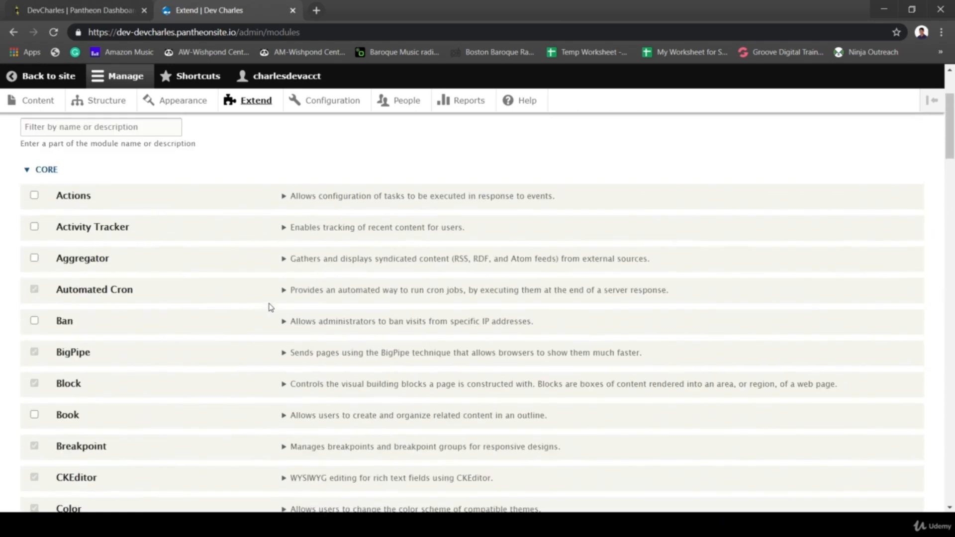
{"action": "scroll", "coordinate": [264, 231], "scroll_direction": "up", "scroll_amount": 3}
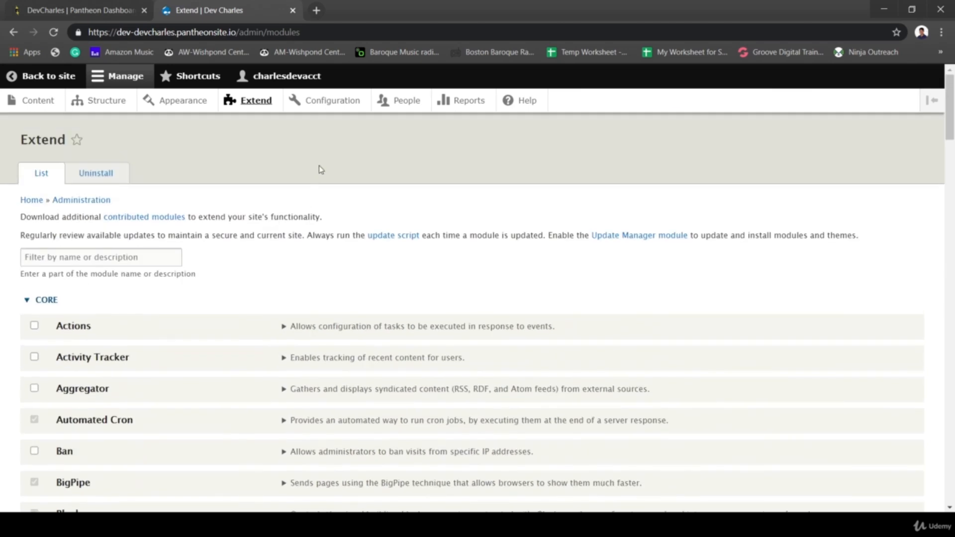
- Browse the Configuration page's People, System, Development, Media and Regional settings groups
{"action": "left_click", "coordinate": [323, 105]}
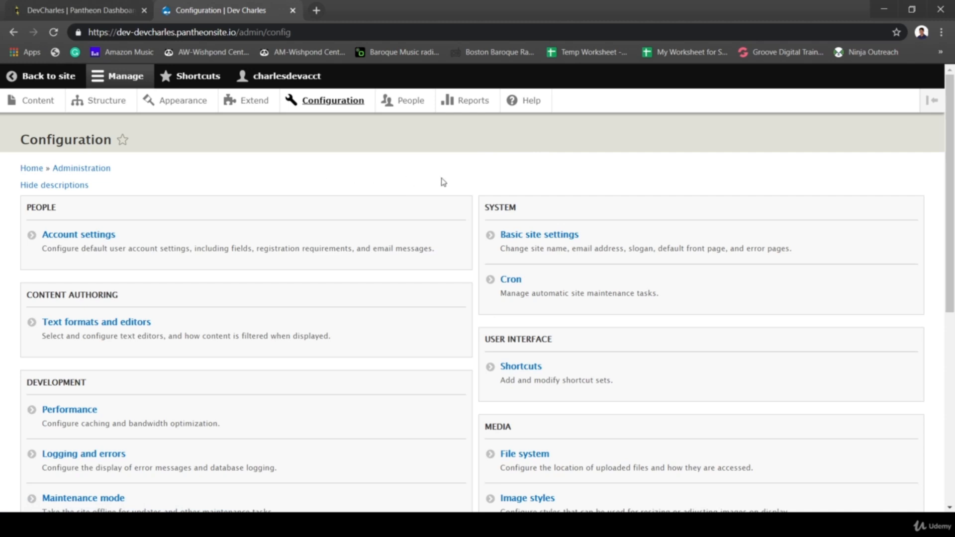
{"action": "scroll", "coordinate": [420, 192], "scroll_direction": "down", "scroll_amount": 3}
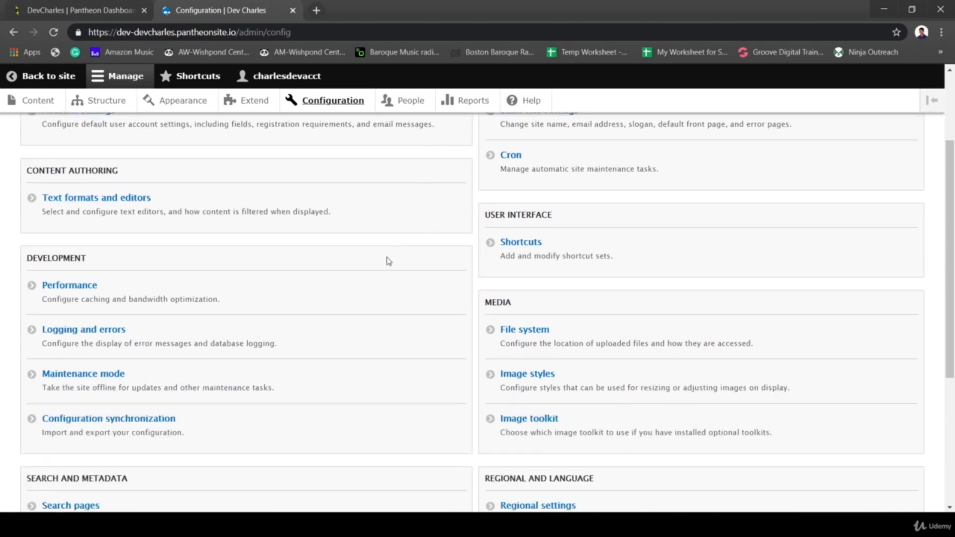
{"action": "scroll", "coordinate": [389, 262], "scroll_direction": "down", "scroll_amount": 3}
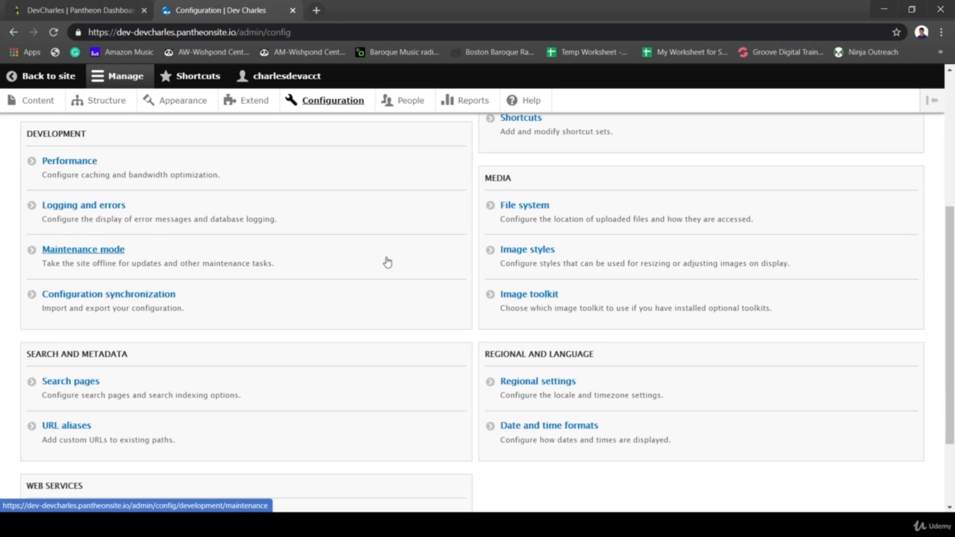
- Scan the People permissions table, then view the Anonymous, Authenticated and Administrator roles
{"action": "left_click", "coordinate": [403, 107]}
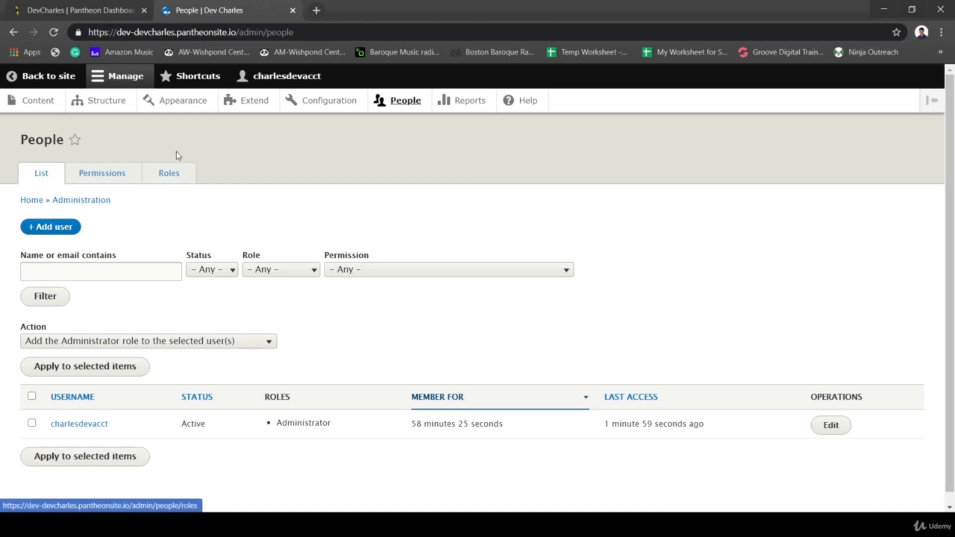
{"action": "left_click", "coordinate": [108, 175]}
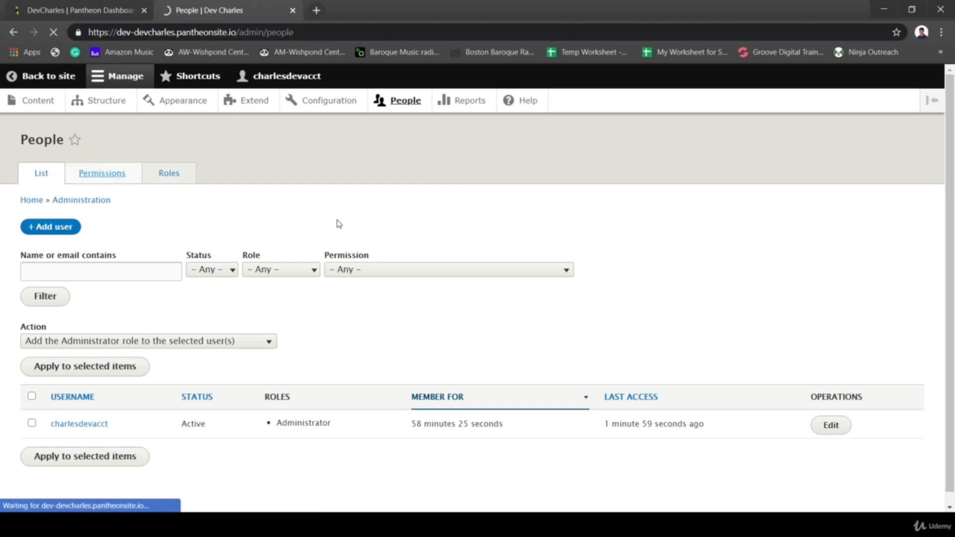
{"action": "scroll", "coordinate": [291, 239], "scroll_direction": "down", "scroll_amount": 10}
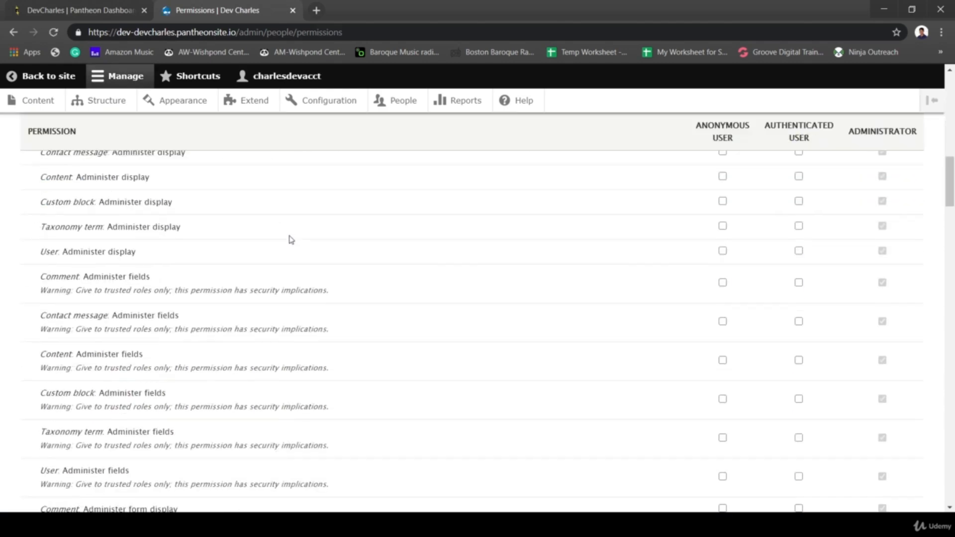
{"action": "scroll", "coordinate": [291, 239], "scroll_direction": "down", "scroll_amount": 10}
{"action": "scroll", "coordinate": [291, 239], "scroll_direction": "up", "scroll_amount": 6}
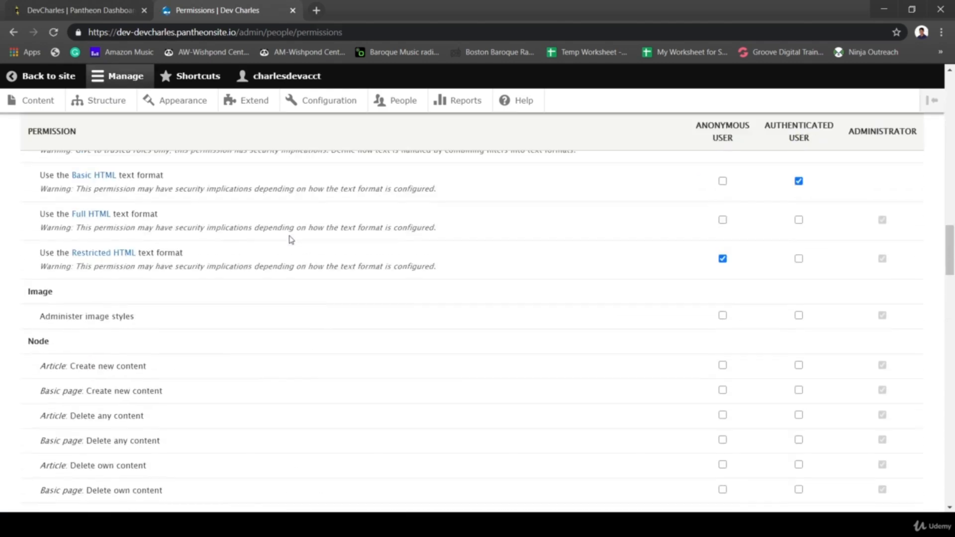
{"action": "scroll", "coordinate": [311, 258], "scroll_direction": "up", "scroll_amount": 8}
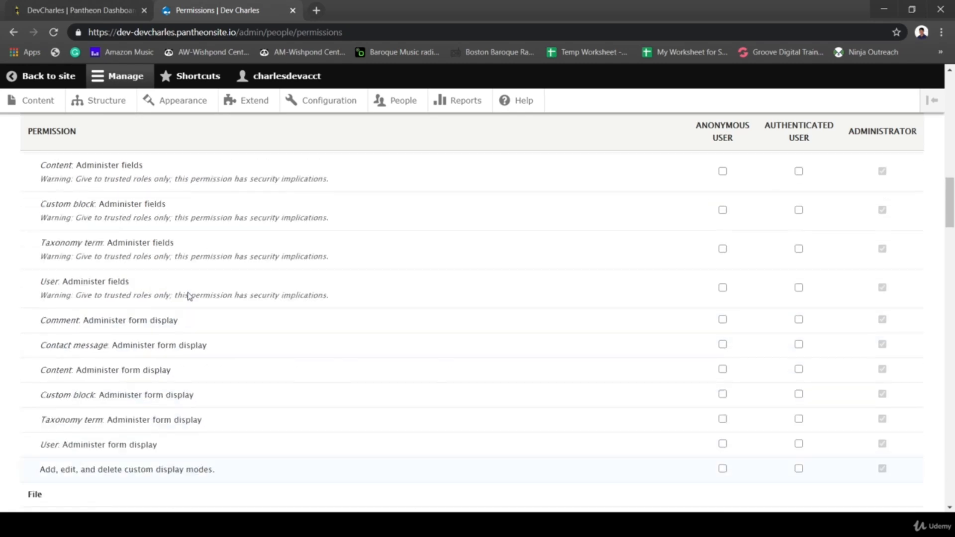
{"action": "scroll", "coordinate": [211, 266], "scroll_direction": "up", "scroll_amount": 10}
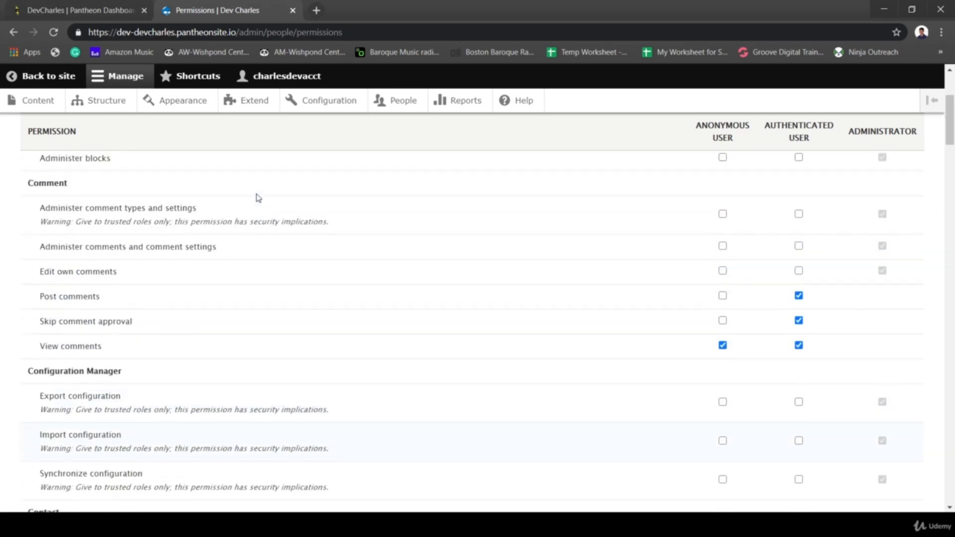
{"action": "scroll", "coordinate": [258, 197], "scroll_direction": "up", "scroll_amount": 5}
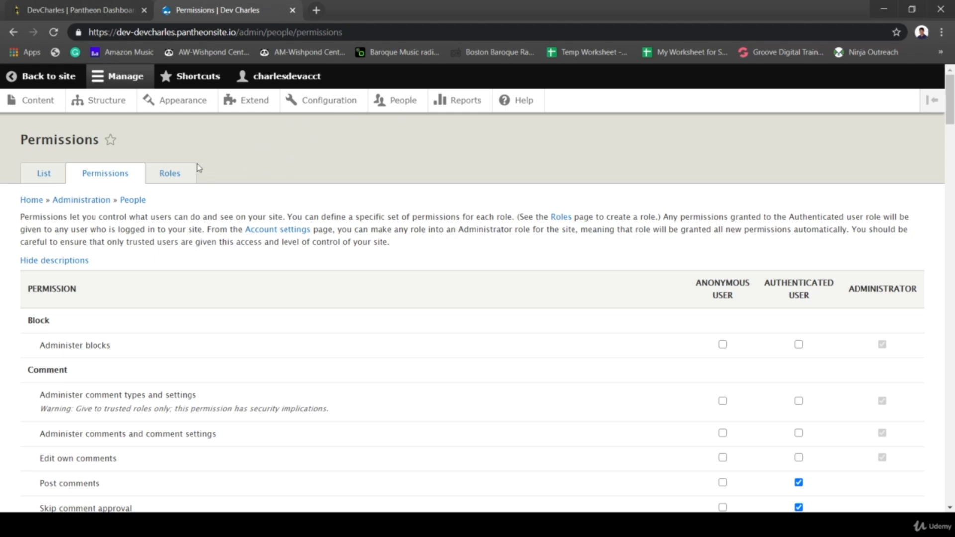
{"action": "left_click", "coordinate": [164, 173]}
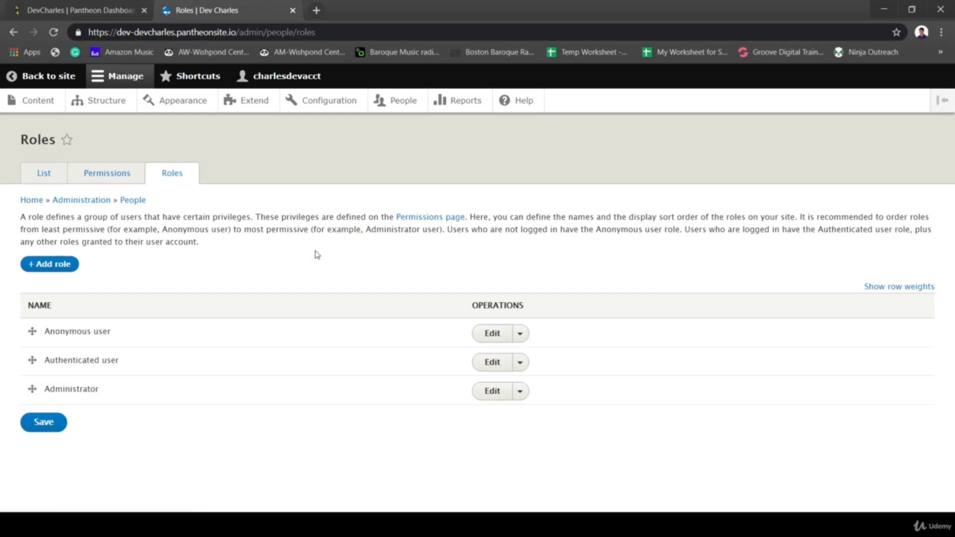
- Check Drupal version 8.9.6 in the status report, then go back to the Reports overview
{"action": "left_click", "coordinate": [457, 103]}
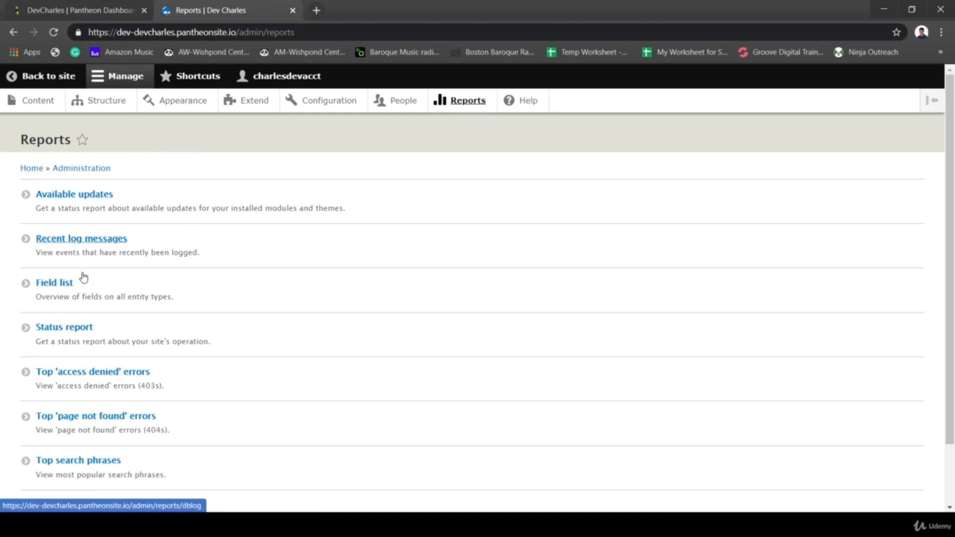
{"action": "left_click", "coordinate": [58, 333]}
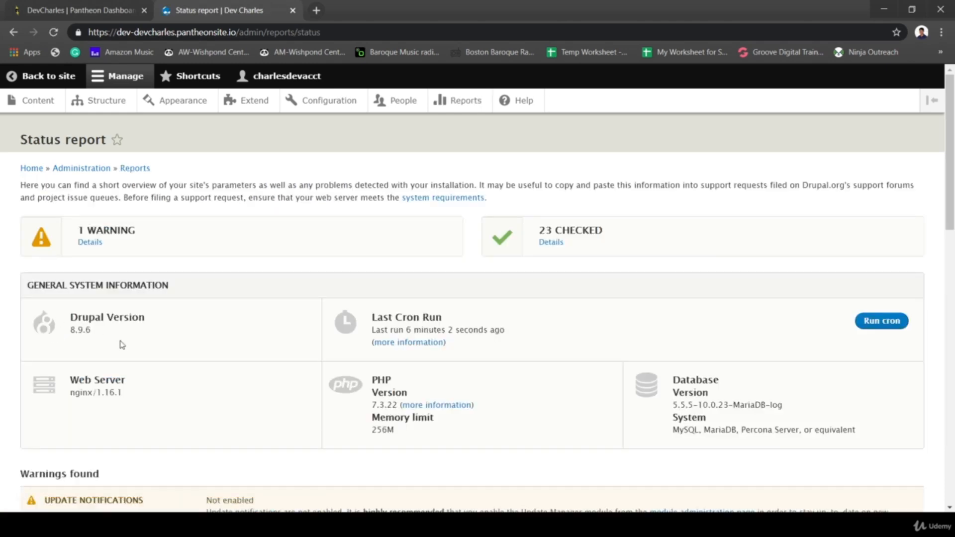
{"action": "left_click_drag", "start_coordinate": [98, 333], "coordinate": [72, 335]}
{"action": "scroll", "coordinate": [297, 320], "scroll_direction": "down", "scroll_amount": 15}
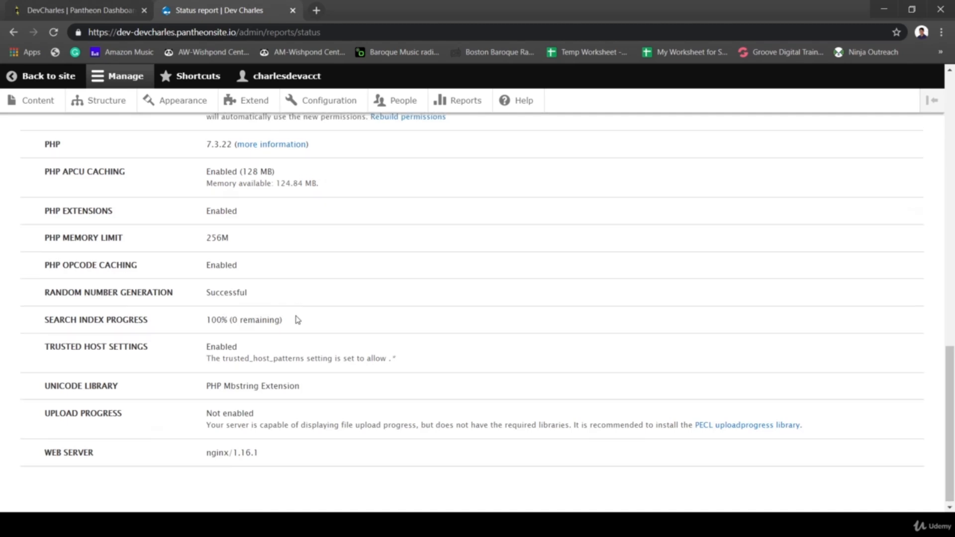
{"action": "scroll", "coordinate": [297, 319], "scroll_direction": "up", "scroll_amount": 15}
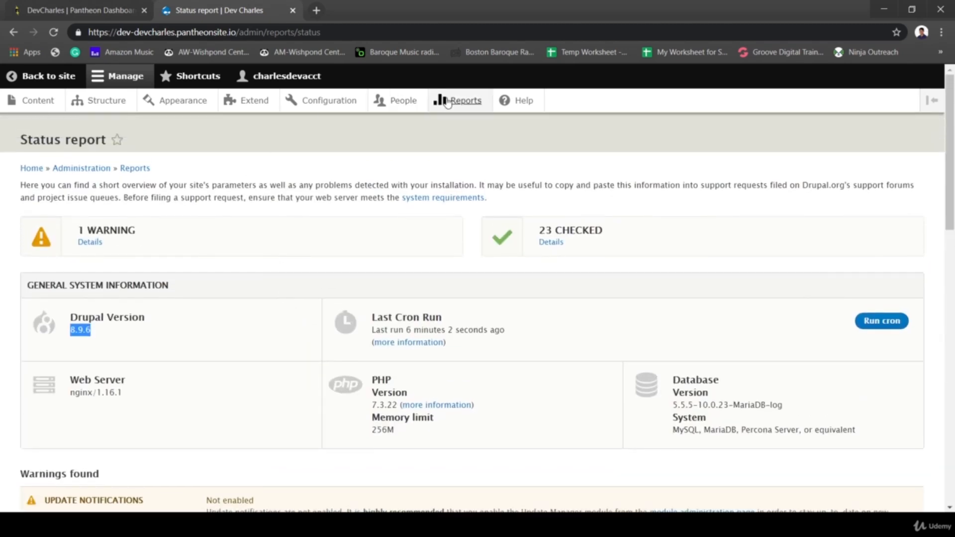
{"action": "left_click", "coordinate": [448, 101]}
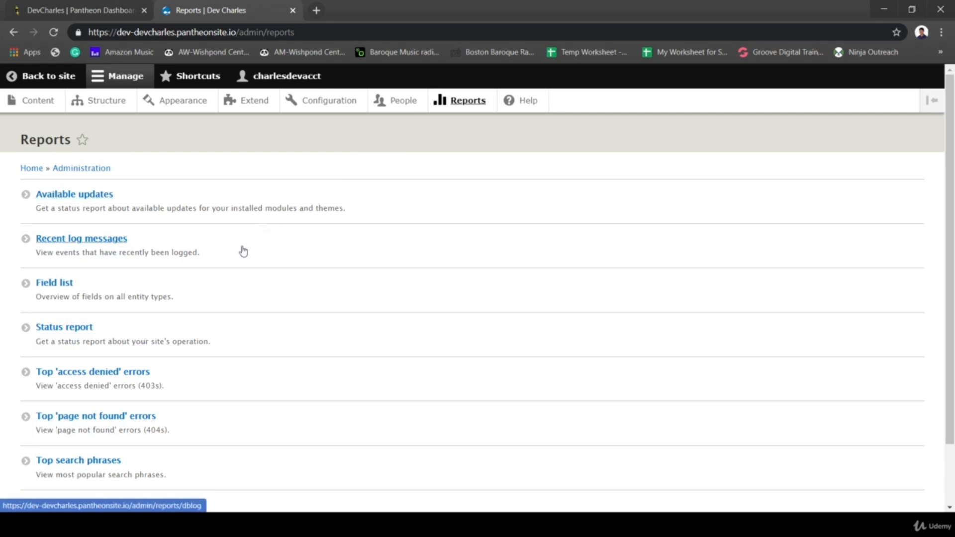
{"action": "scroll", "coordinate": [119, 448], "scroll_direction": "down", "scroll_amount": 1}
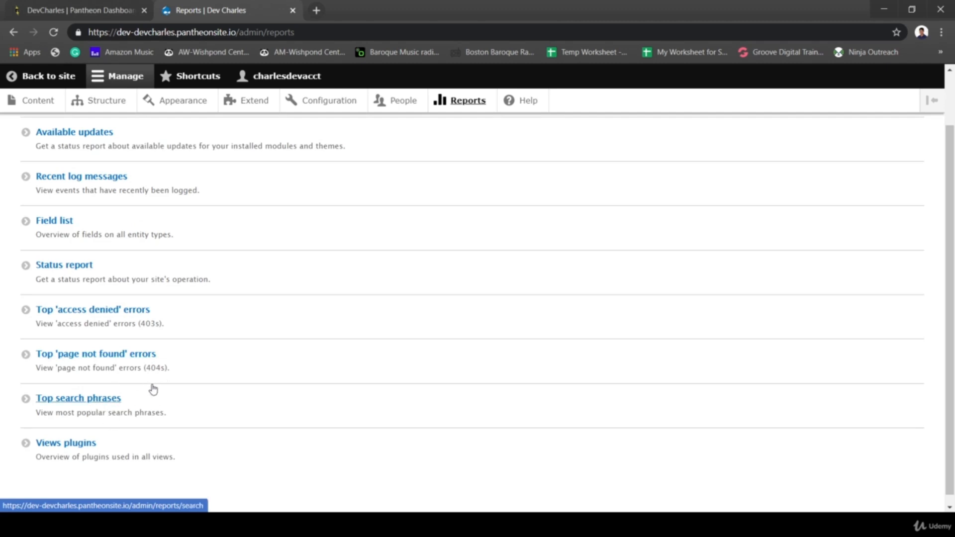
{"action": "scroll", "coordinate": [153, 389], "scroll_direction": "up", "scroll_amount": 2}
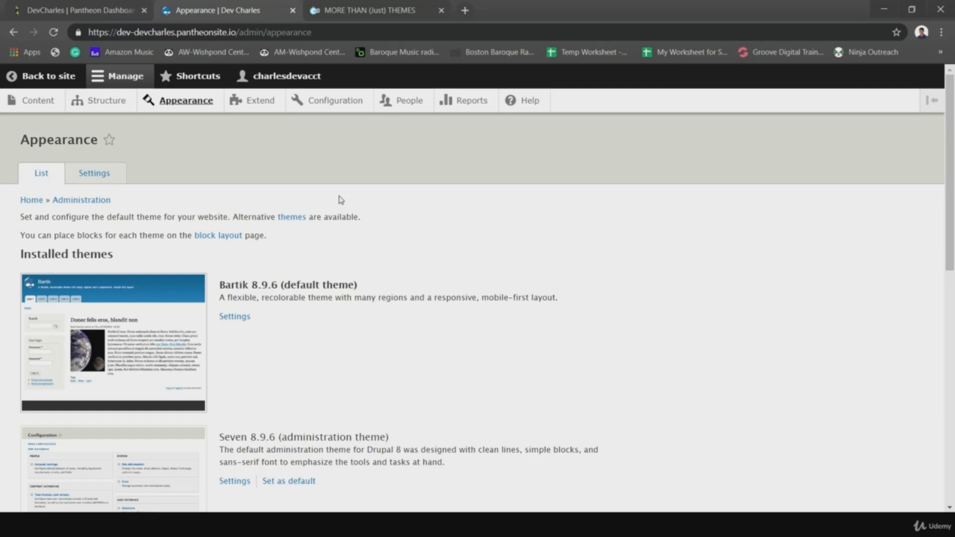
{"action": "scroll", "coordinate": [284, 149], "scroll_direction": "down", "scroll_amount": 1}
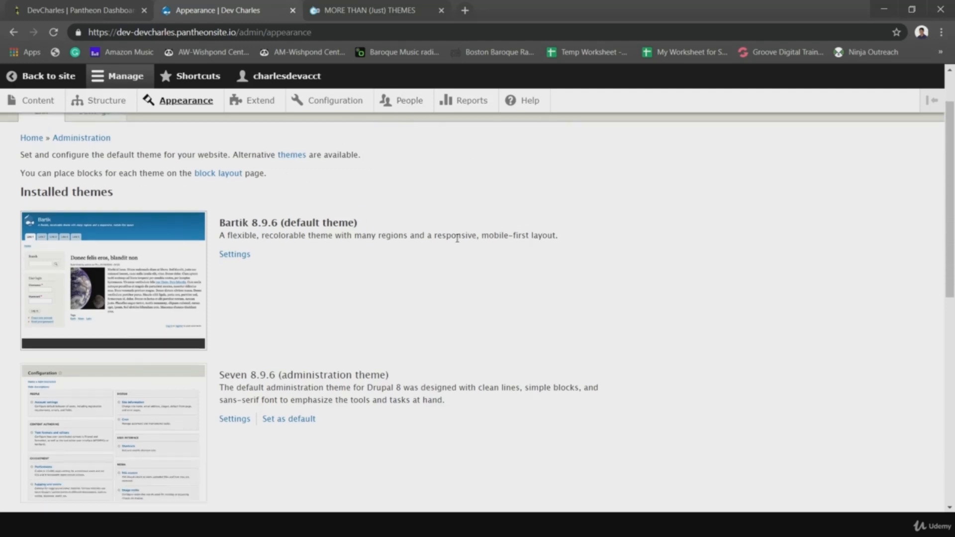
{"action": "scroll", "coordinate": [378, 298], "scroll_direction": "up", "scroll_amount": 1}
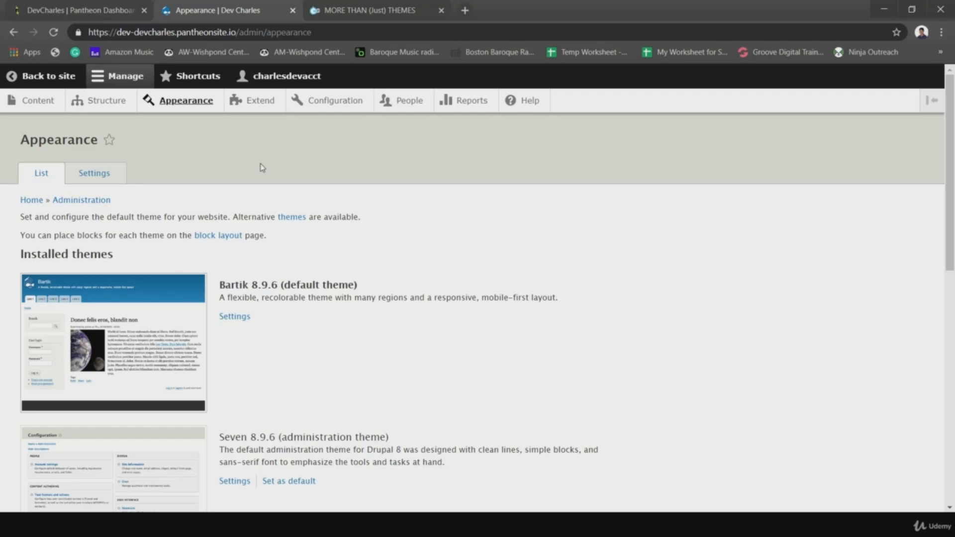
{"action": "scroll", "coordinate": [314, 148], "scroll_direction": "down", "scroll_amount": 8}
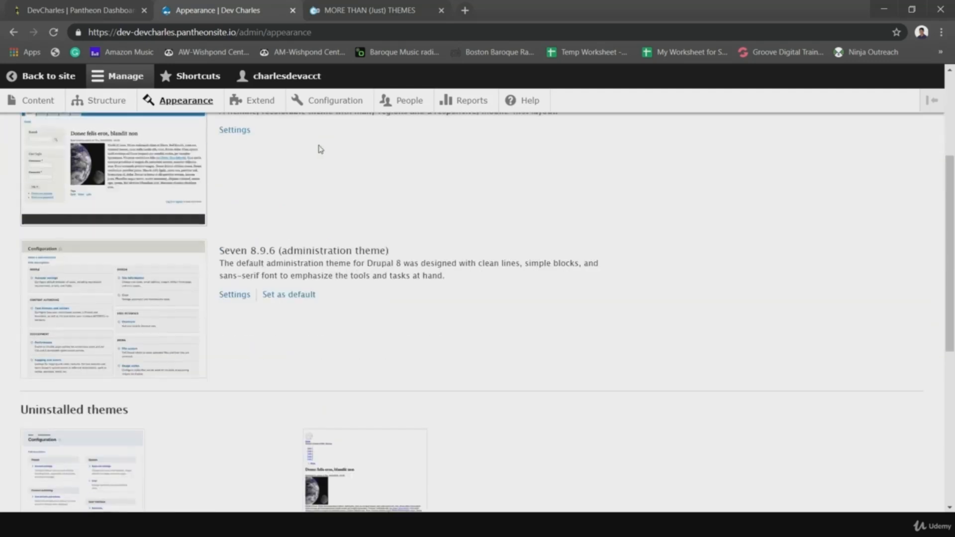
{"action": "scroll", "coordinate": [320, 151], "scroll_direction": "down", "scroll_amount": 2}
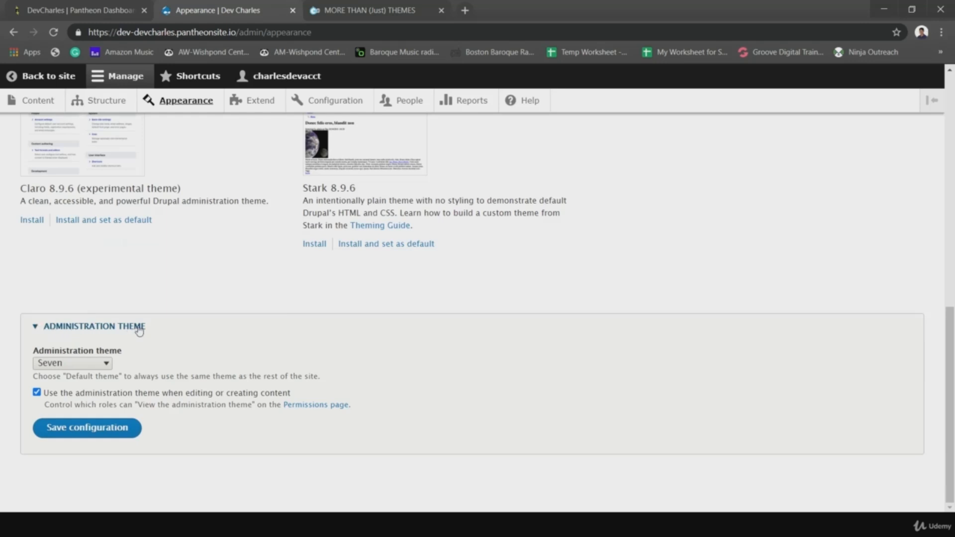
- Save Bartik as the administration theme, with the site's user page opened in a new tab
{"action": "left_click", "coordinate": [101, 366]}
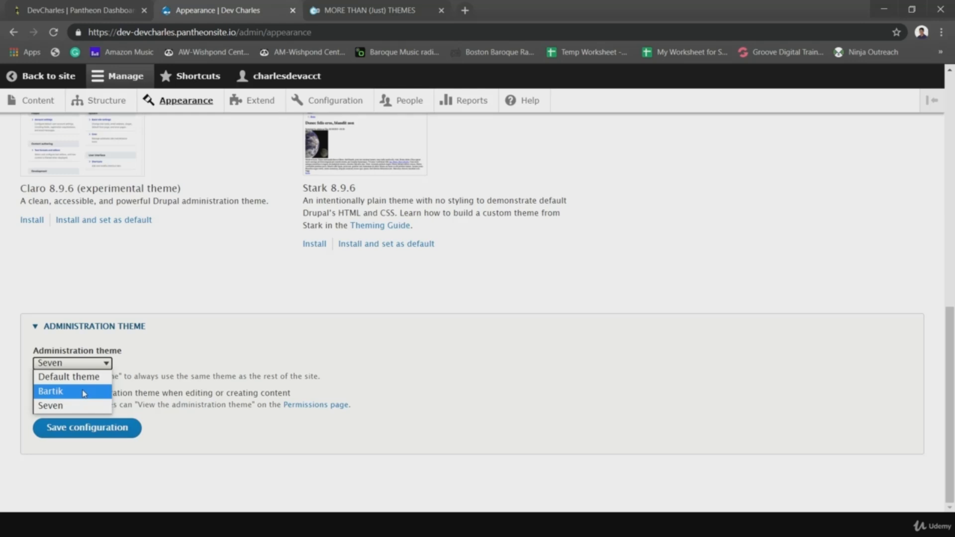
{"action": "left_click", "coordinate": [55, 393]}
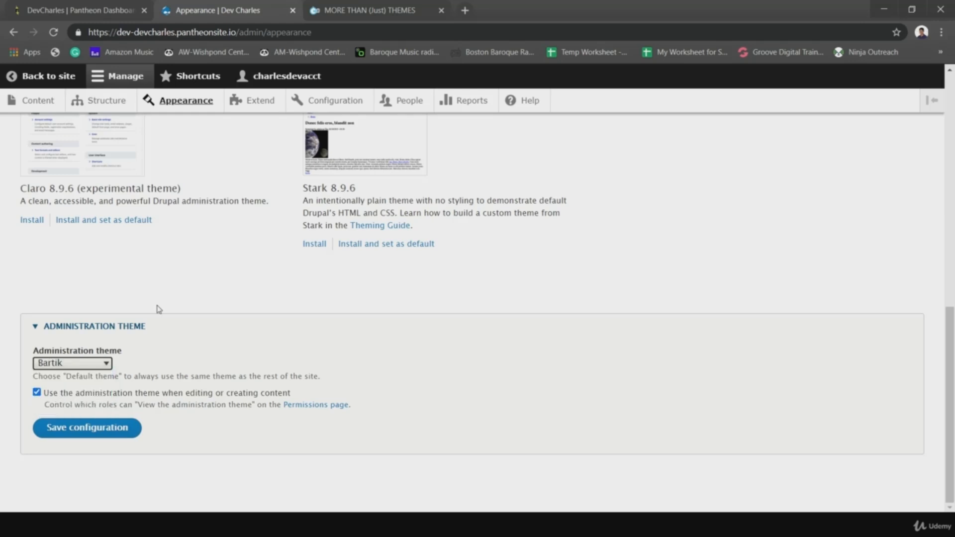
{"action": "right_click", "coordinate": [70, 80]}
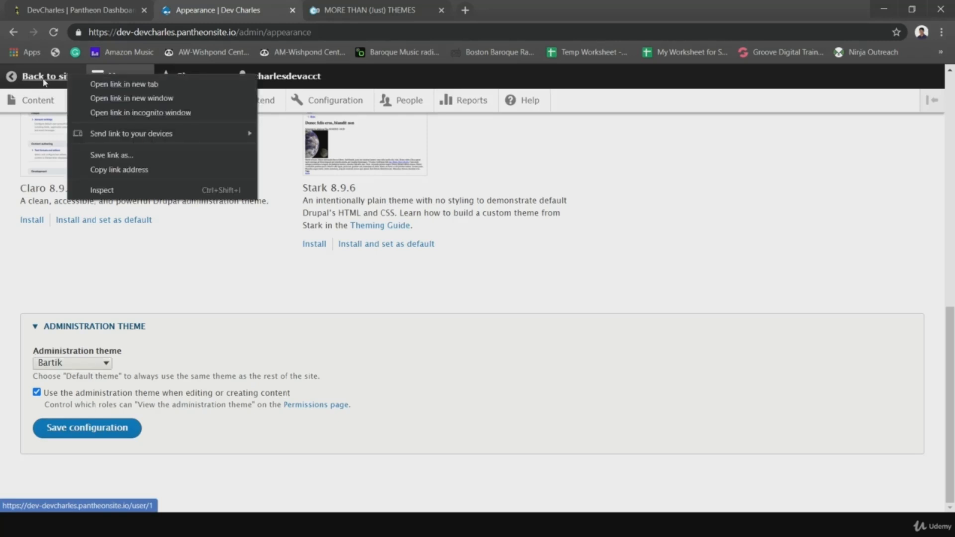
{"action": "left_click", "coordinate": [15, 138]}
{"action": "right_click", "coordinate": [51, 75]}
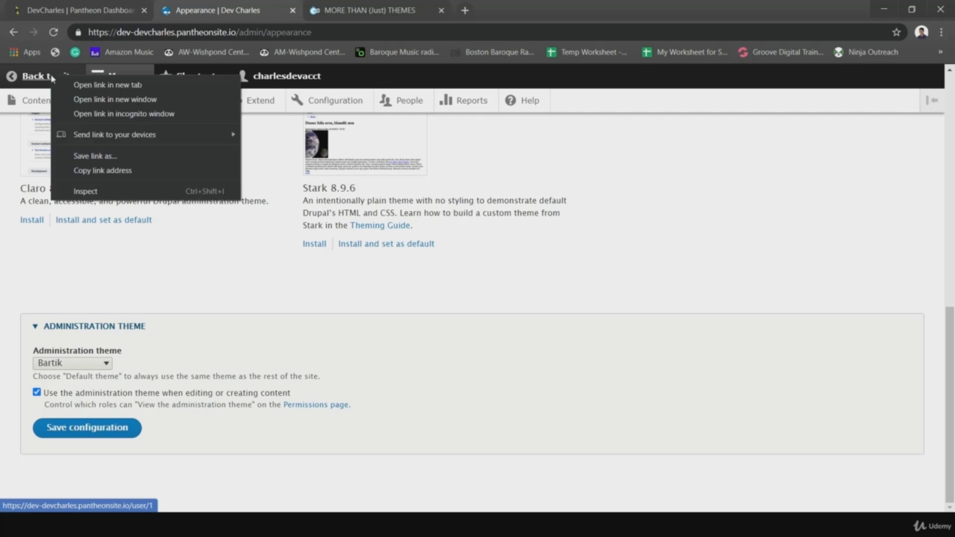
{"action": "left_click", "coordinate": [68, 86]}
{"action": "left_click", "coordinate": [343, 10]}
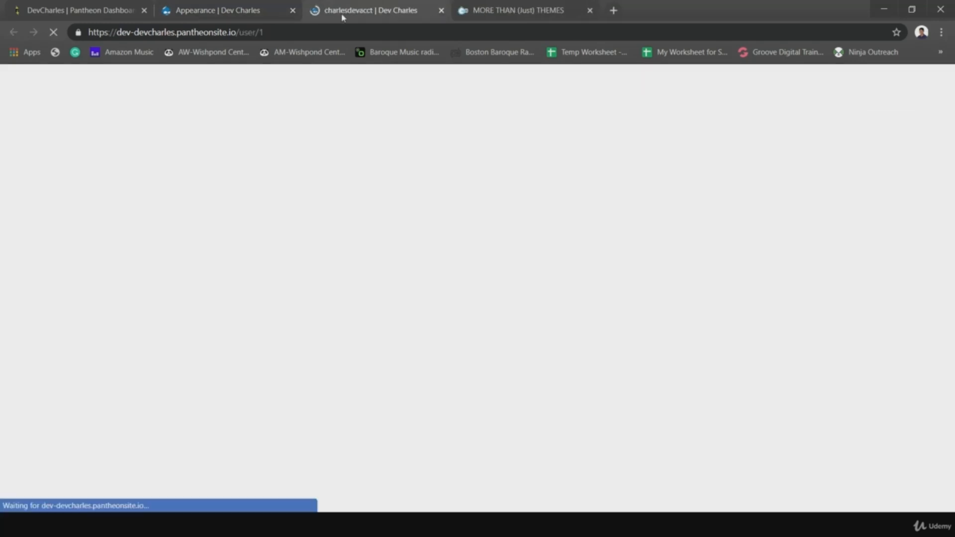
{"action": "left_click", "coordinate": [237, 9]}
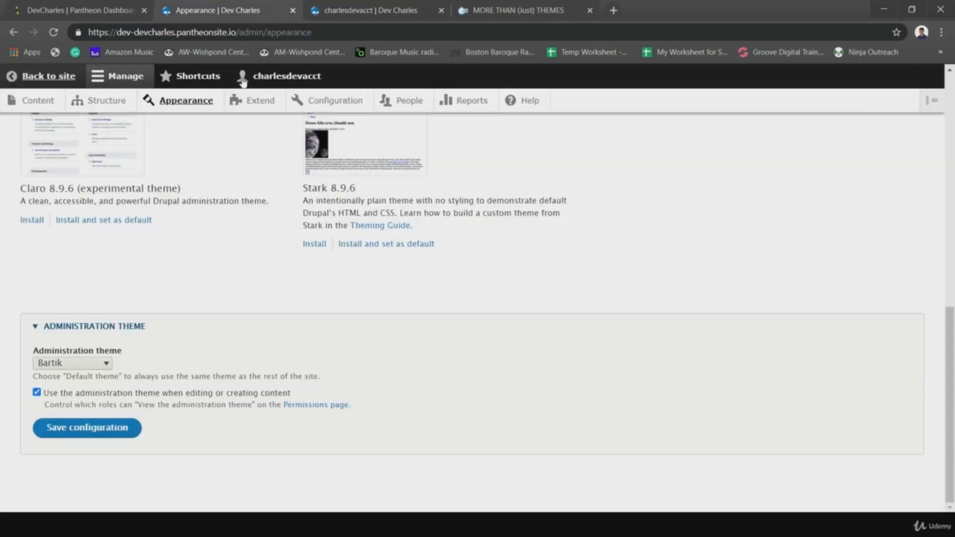
{"action": "left_click", "coordinate": [72, 431]}
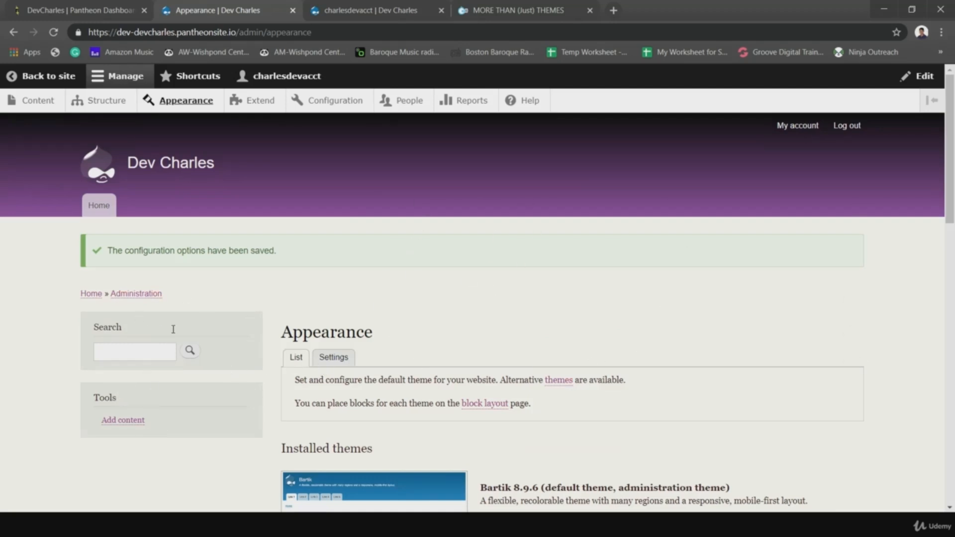
- Switch the administration theme back to Seven and save the configuration
{"action": "scroll", "coordinate": [361, 275], "scroll_direction": "down", "scroll_amount": 4}
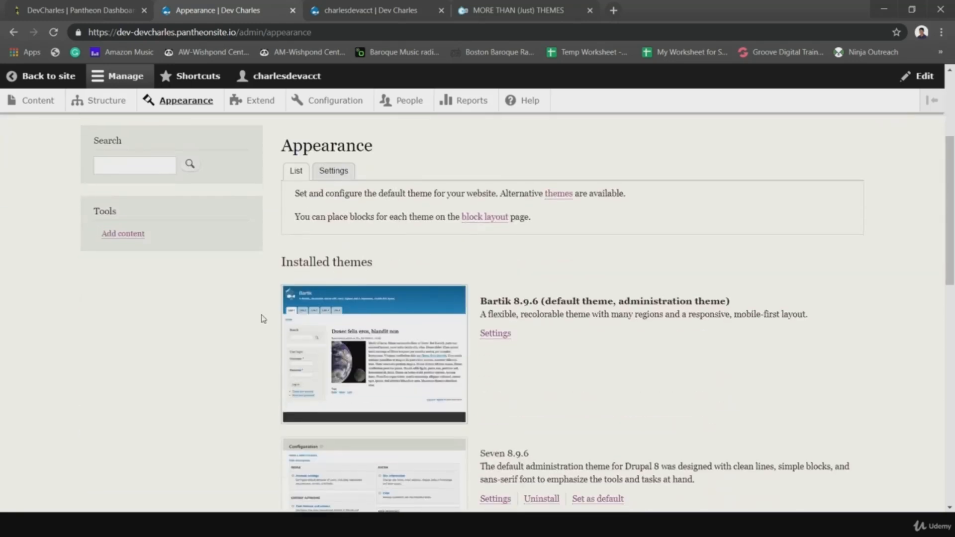
{"action": "scroll", "coordinate": [272, 256], "scroll_direction": "down", "scroll_amount": 10}
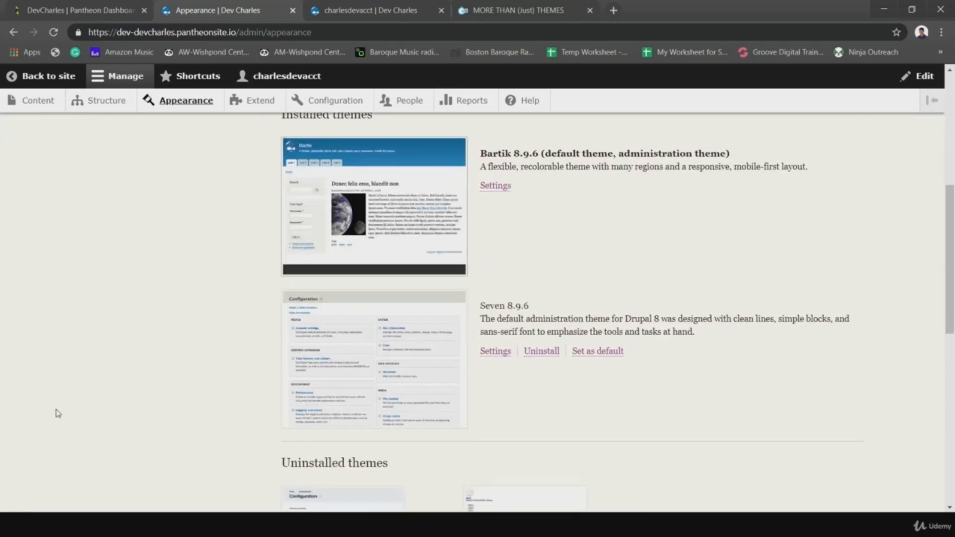
{"action": "scroll", "coordinate": [57, 414], "scroll_direction": "down", "scroll_amount": 3}
{"action": "left_click", "coordinate": [330, 264]}
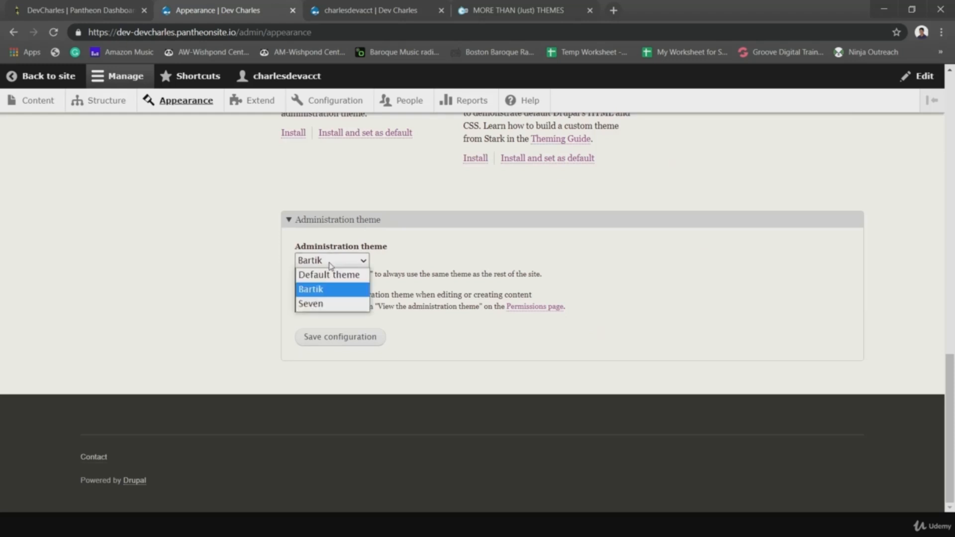
{"action": "left_click", "coordinate": [324, 303]}
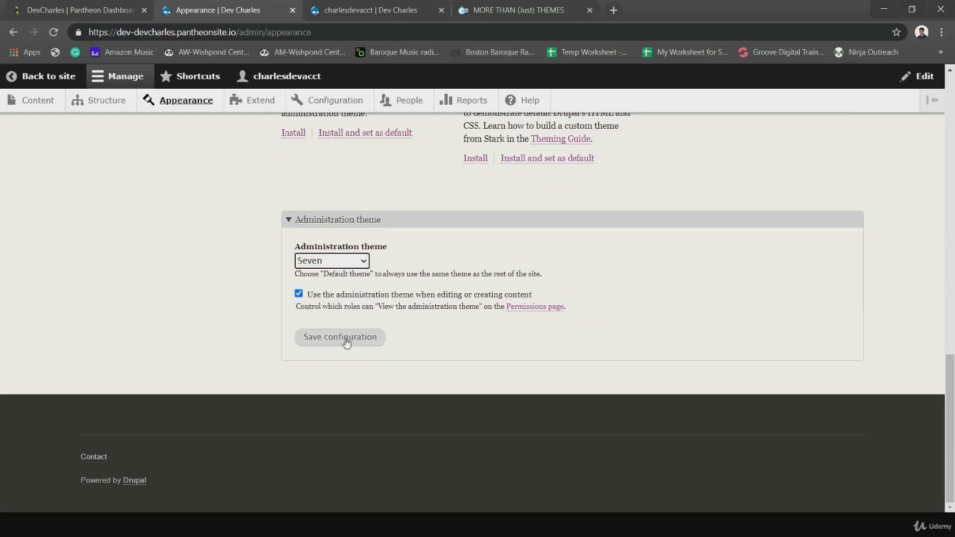
{"action": "left_click", "coordinate": [347, 341]}
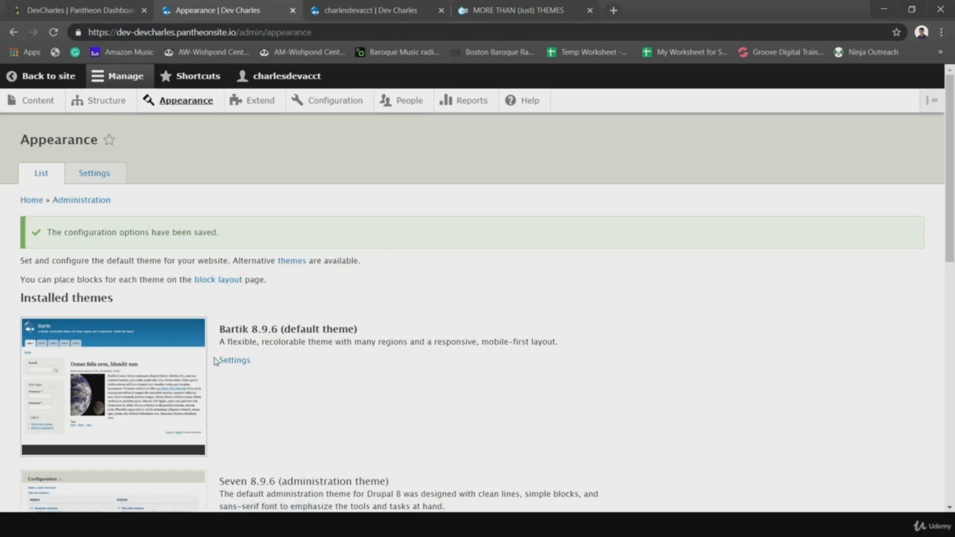
- In Bartik's settings, choose the Blue Lagoon (default) colour set and save it
{"action": "left_click", "coordinate": [232, 362]}
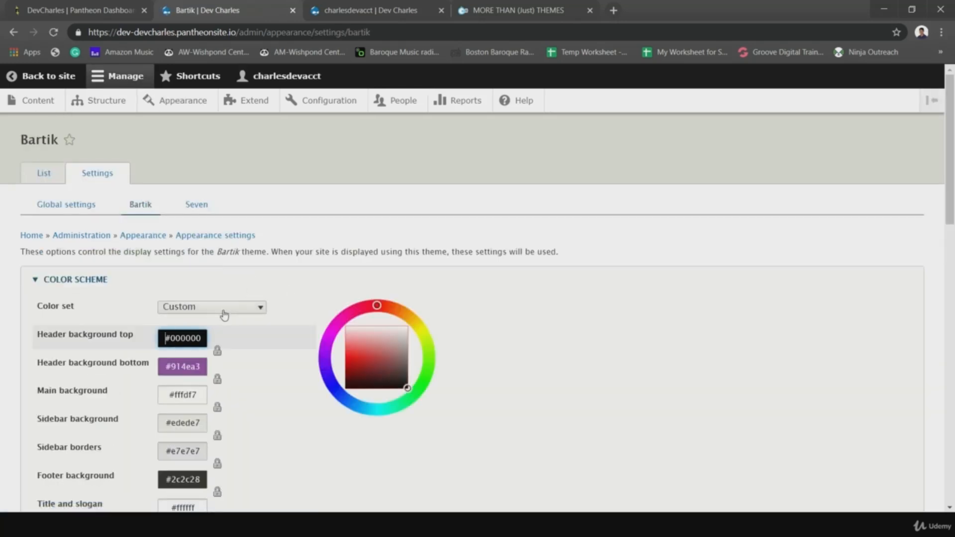
{"action": "left_click", "coordinate": [225, 315]}
{"action": "left_click", "coordinate": [138, 294]}
{"action": "left_click", "coordinate": [126, 282]}
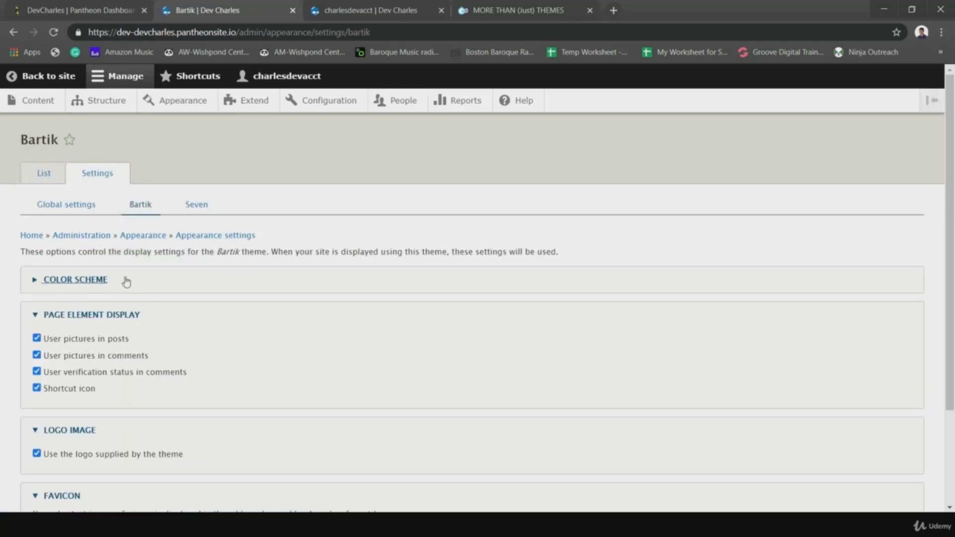
{"action": "left_click", "coordinate": [126, 282]}
{"action": "left_click", "coordinate": [211, 310]}
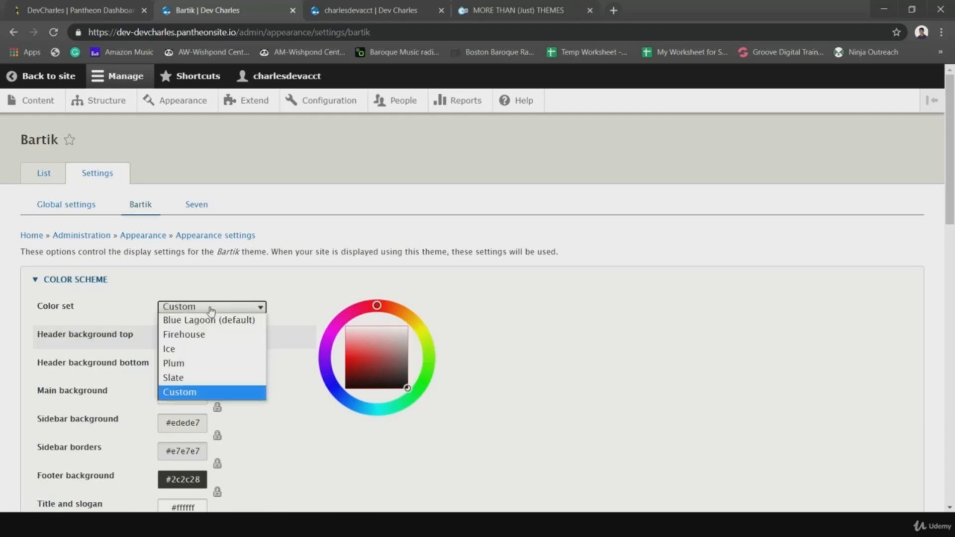
{"action": "left_click", "coordinate": [208, 321]}
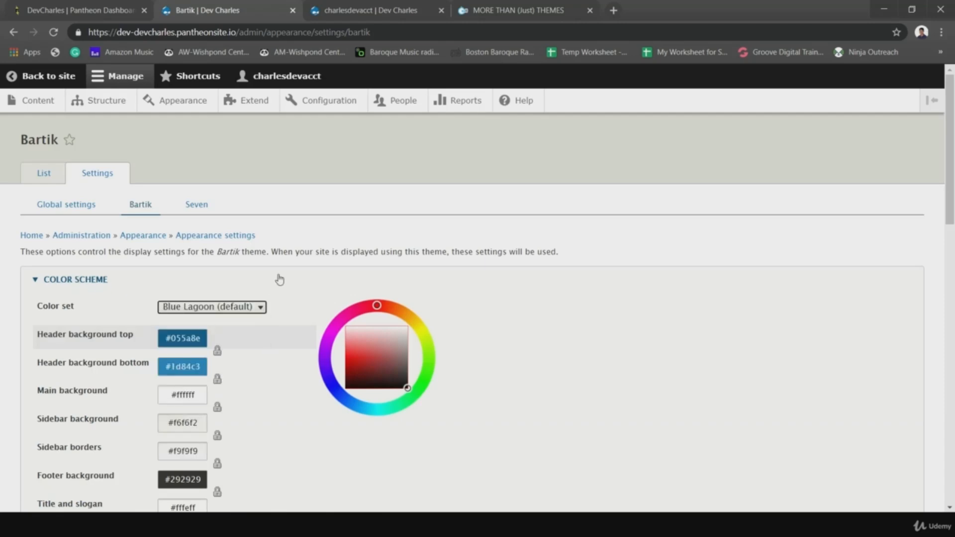
{"action": "scroll", "coordinate": [277, 277], "scroll_direction": "down", "scroll_amount": 10}
{"action": "scroll", "coordinate": [252, 301], "scroll_direction": "down", "scroll_amount": 3}
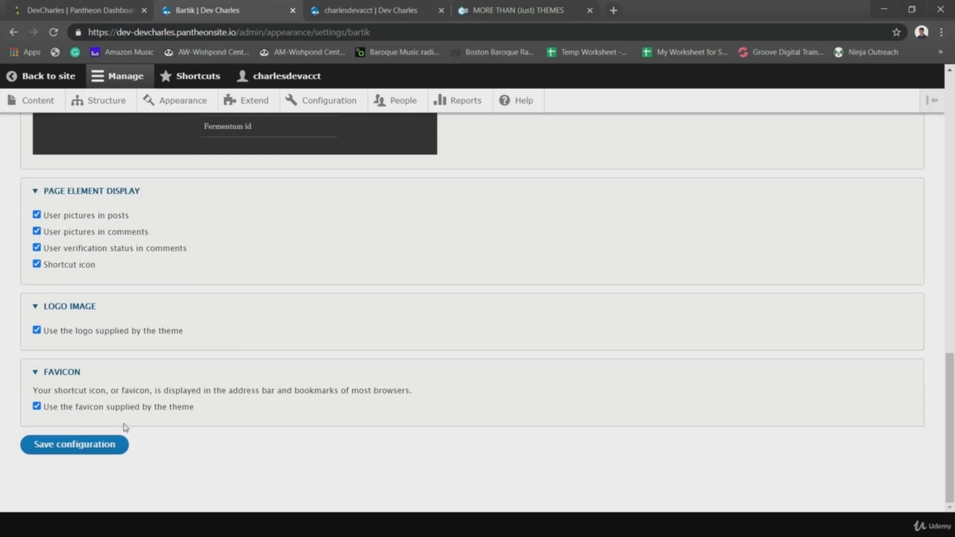
{"action": "left_click", "coordinate": [120, 444]}
- Reload the user account page to see the blue header take effect
{"action": "left_click", "coordinate": [368, 10]}
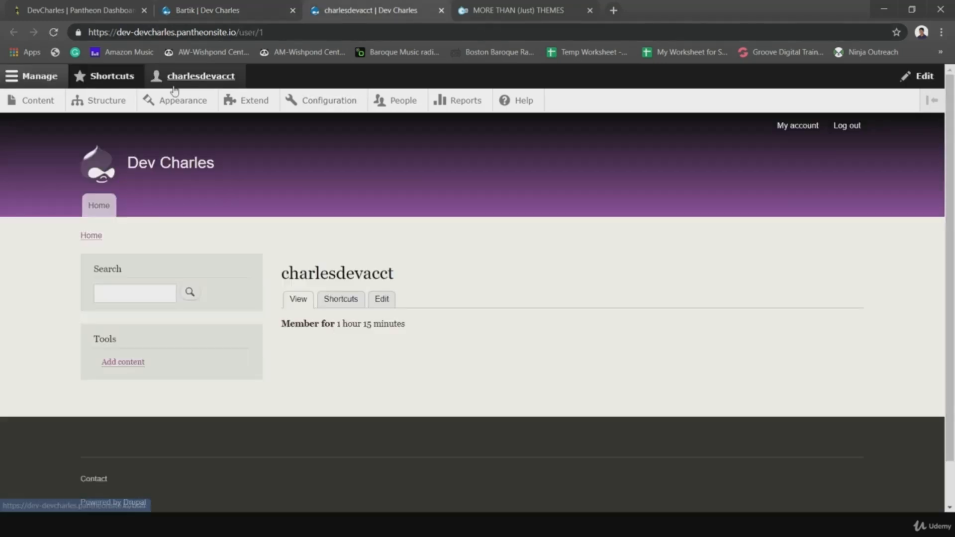
{"action": "left_click", "coordinate": [52, 33]}
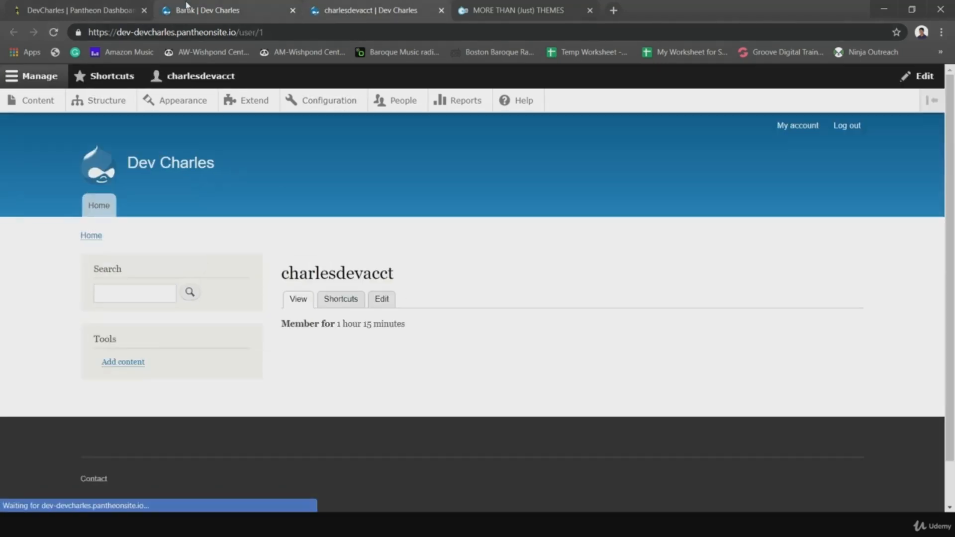
{"action": "left_click", "coordinate": [198, 7]}
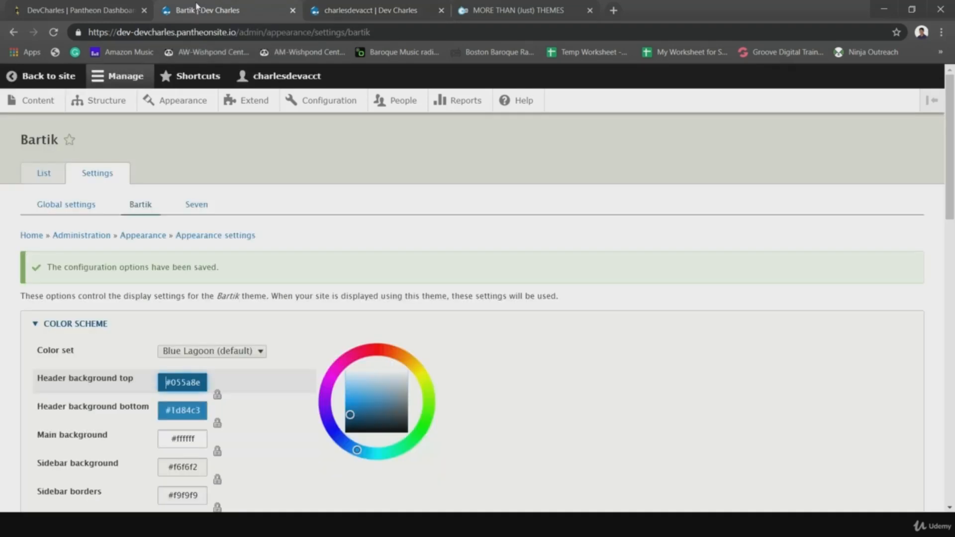
- Apply the Slate colour set and darken Bartik's header background top to #000000
{"action": "scroll", "coordinate": [260, 269], "scroll_direction": "down", "scroll_amount": 3}
{"action": "left_click", "coordinate": [249, 228]}
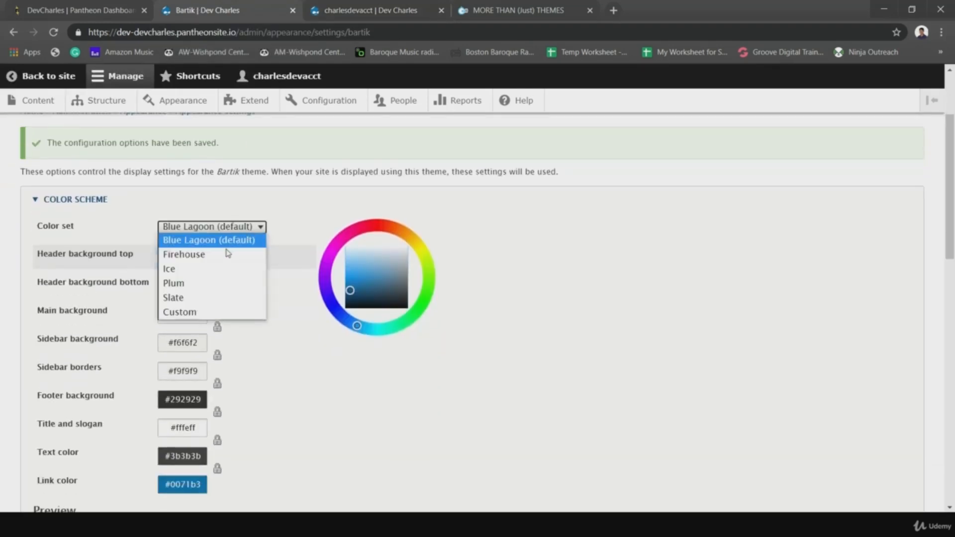
{"action": "left_click", "coordinate": [185, 298]}
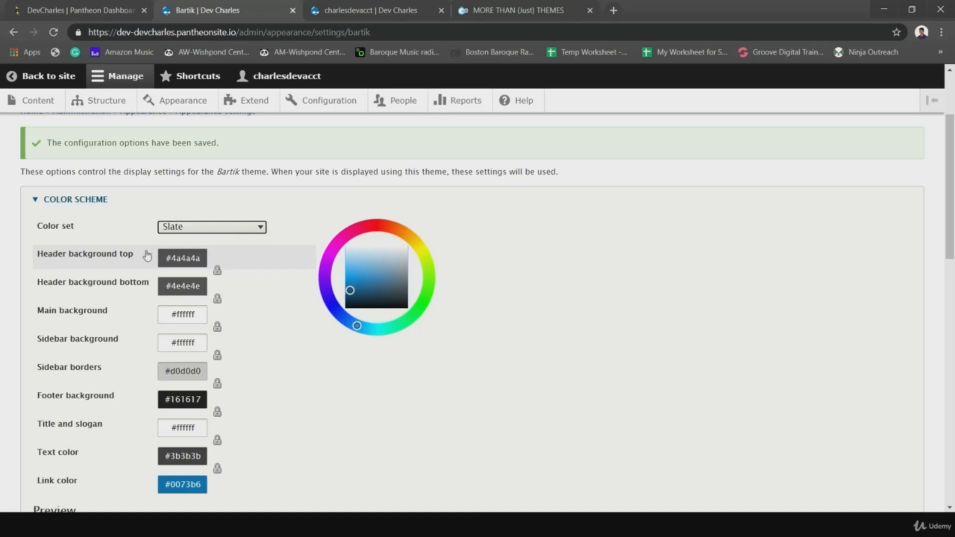
{"action": "left_click", "coordinate": [174, 261]}
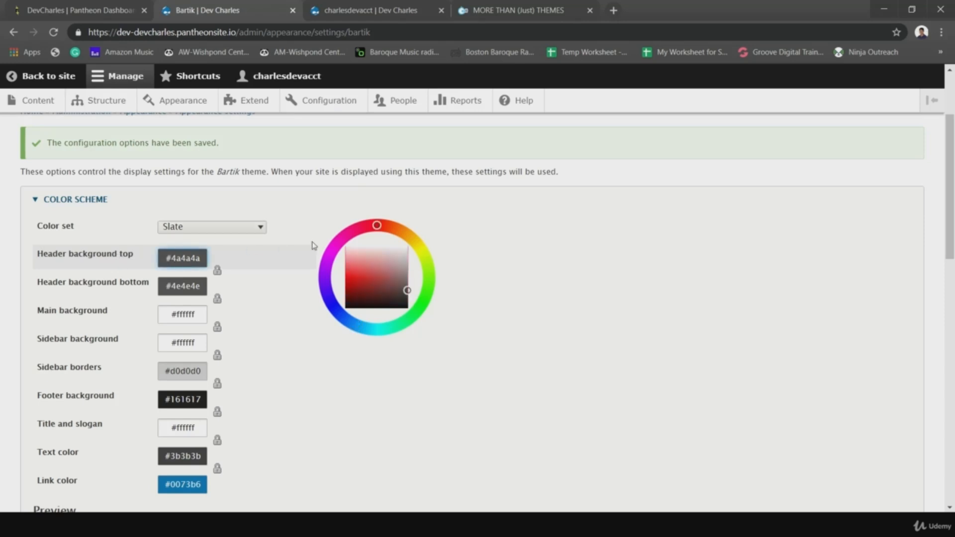
{"action": "left_click_drag", "start_coordinate": [408, 290], "coordinate": [411, 310]}
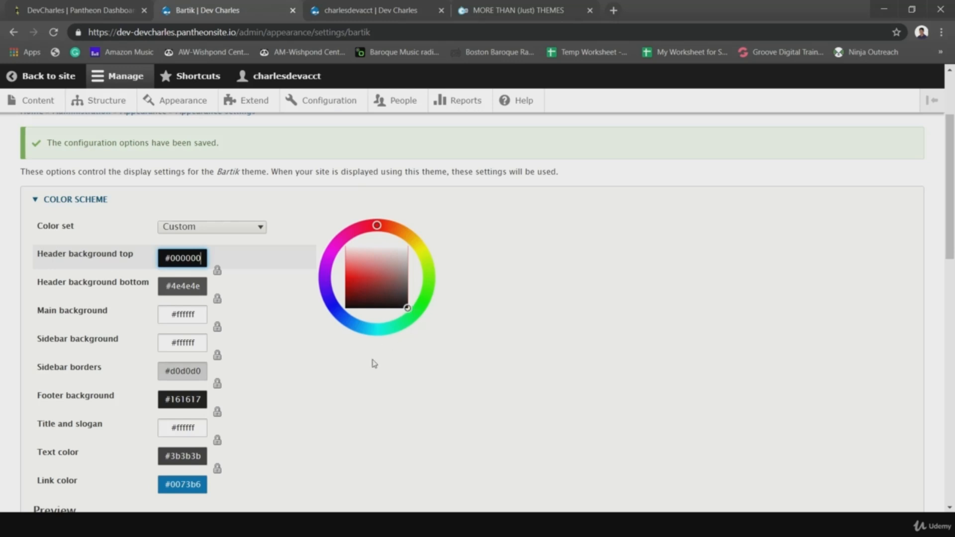
- Set the header background bottom to black #000000 as well and save the settings
{"action": "scroll", "coordinate": [313, 390], "scroll_direction": "down", "scroll_amount": 3}
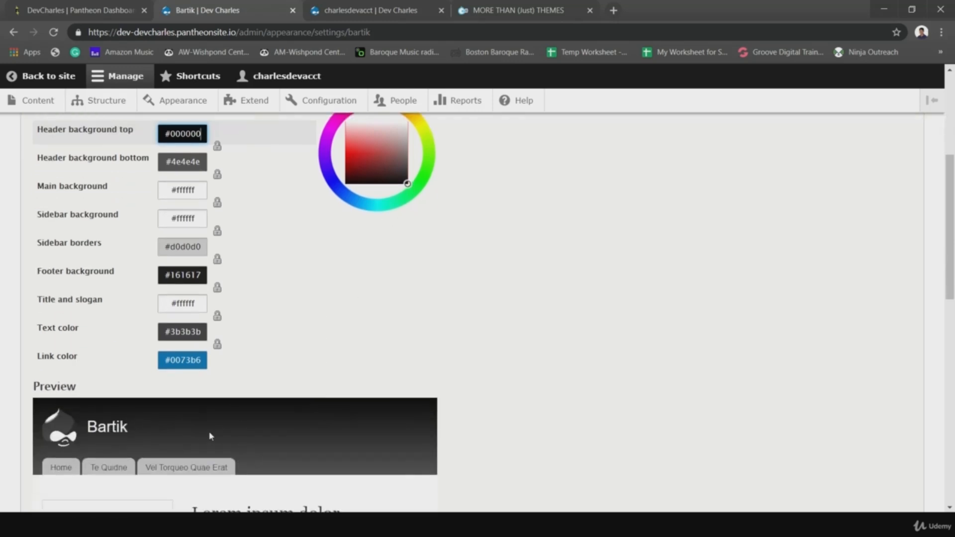
{"action": "left_click", "coordinate": [199, 166]}
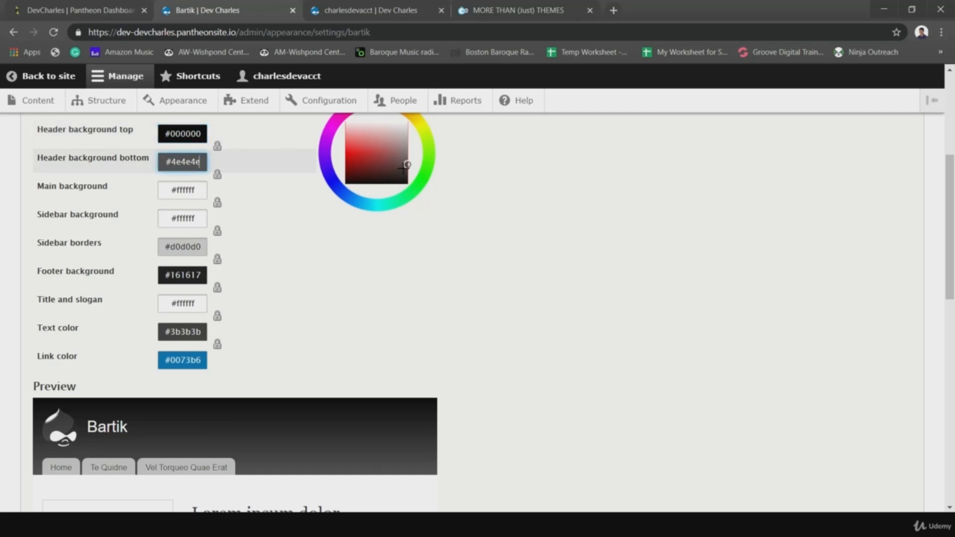
{"action": "left_click_drag", "start_coordinate": [405, 164], "coordinate": [417, 145]}
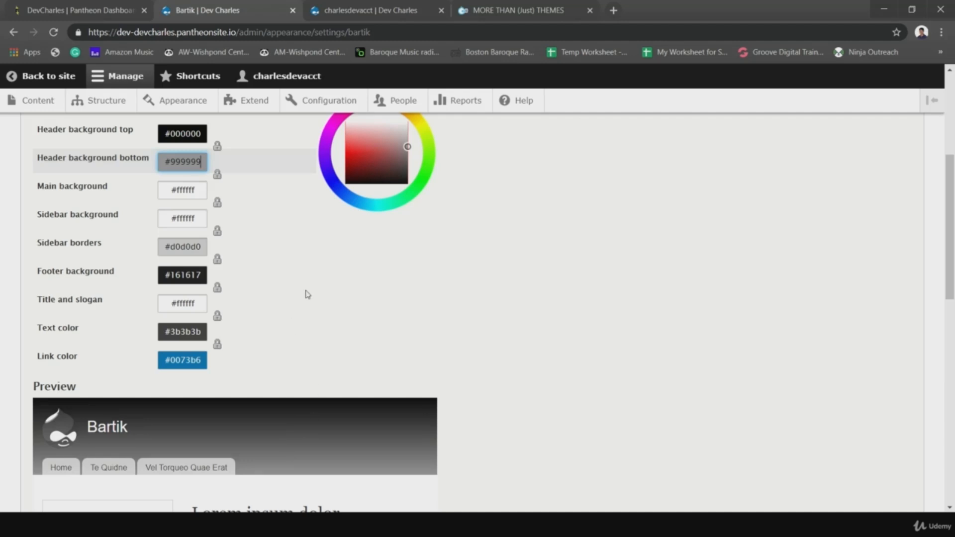
{"action": "left_click_drag", "start_coordinate": [413, 149], "coordinate": [416, 197]}
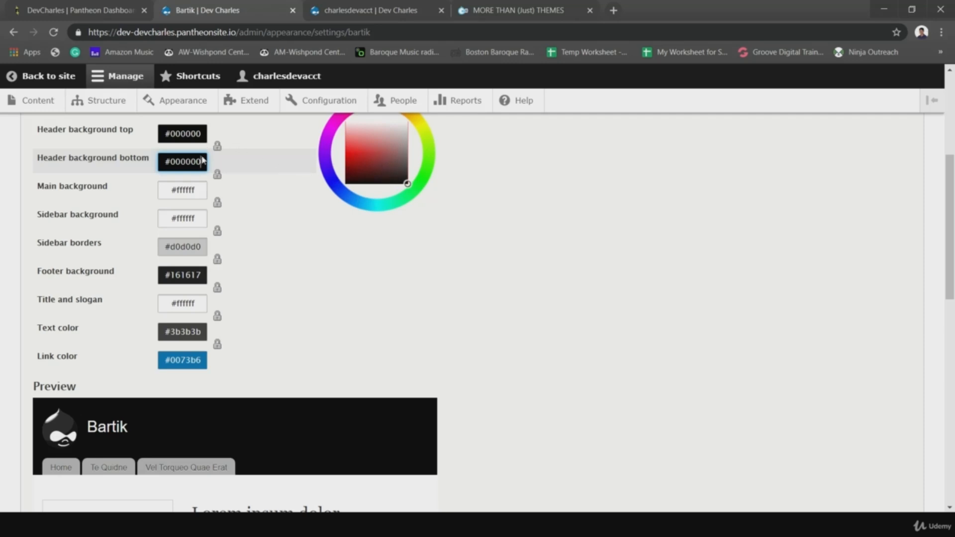
{"action": "left_click", "coordinate": [169, 141]}
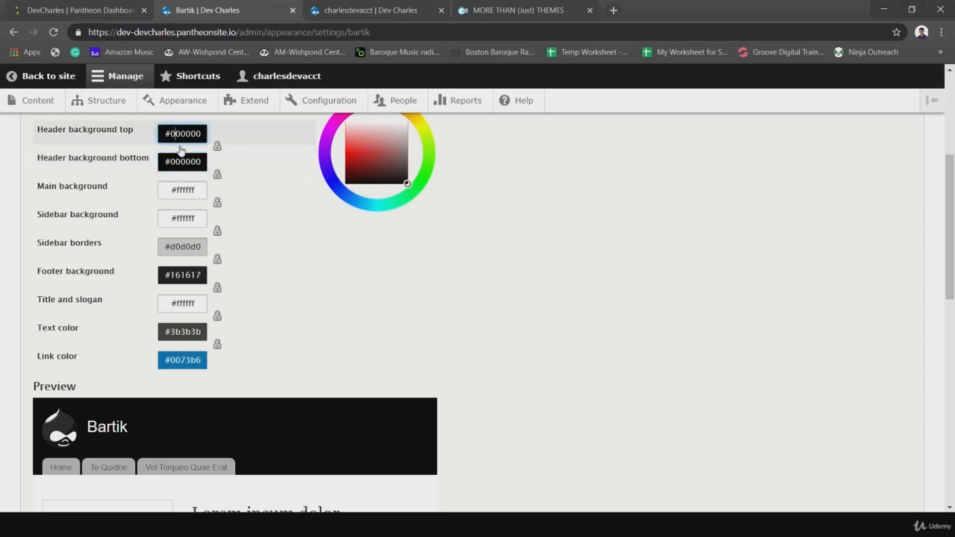
{"action": "scroll", "coordinate": [308, 251], "scroll_direction": "down", "scroll_amount": 2}
{"action": "scroll", "coordinate": [311, 251], "scroll_direction": "down", "scroll_amount": 10}
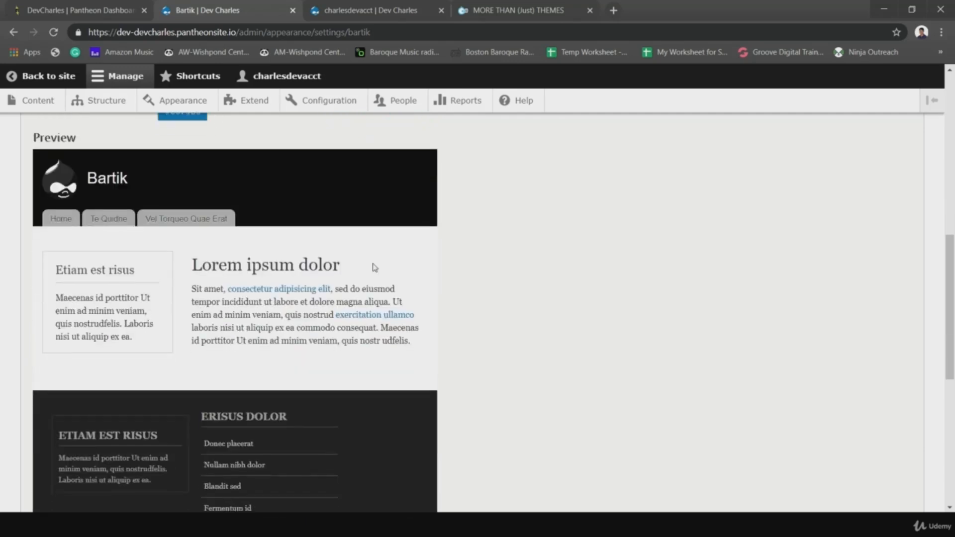
{"action": "scroll", "coordinate": [449, 265], "scroll_direction": "down", "scroll_amount": 3}
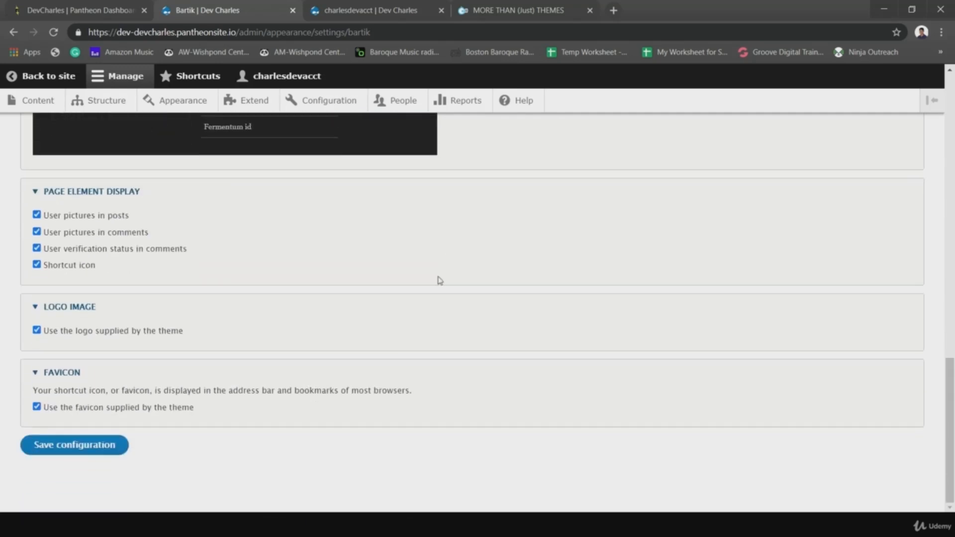
{"action": "left_click", "coordinate": [102, 444]}
- Reload the profile page so it shows the all-black Bartik header
{"action": "left_click", "coordinate": [414, 9]}
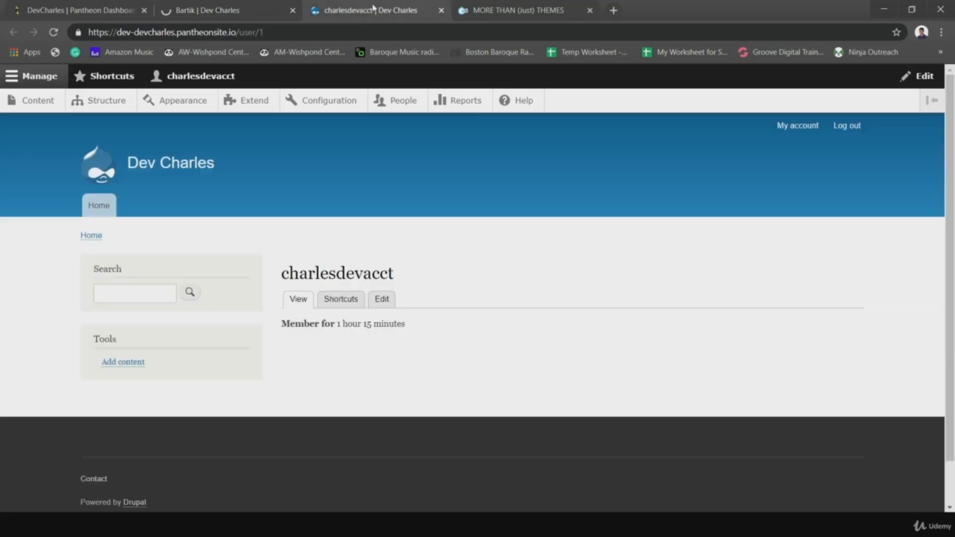
{"action": "left_click", "coordinate": [54, 33]}
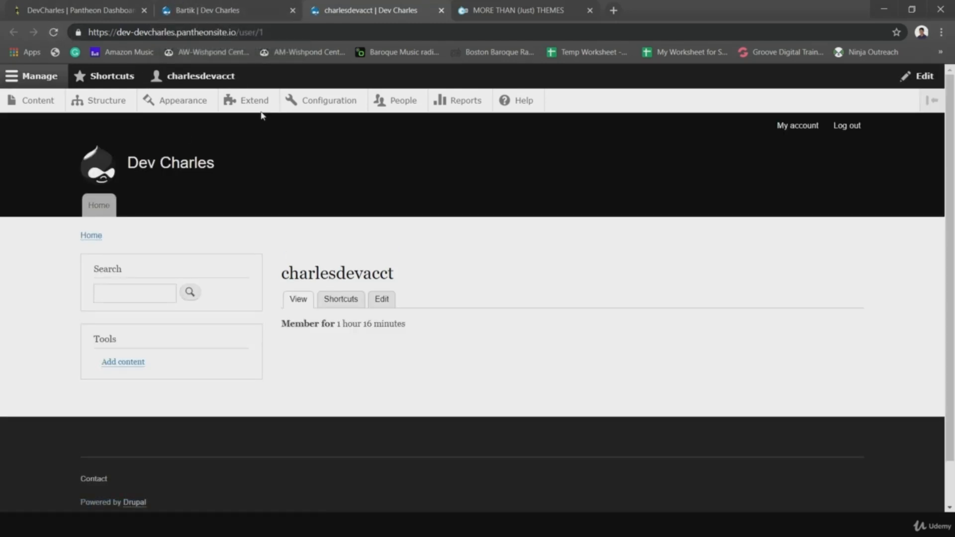
{"action": "left_click", "coordinate": [227, 10]}
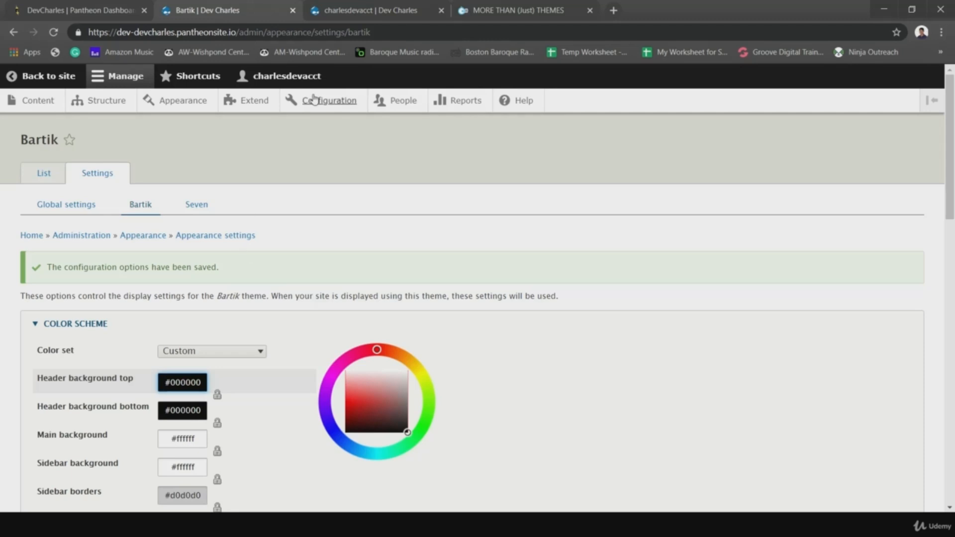
{"action": "left_click", "coordinate": [369, 11]}
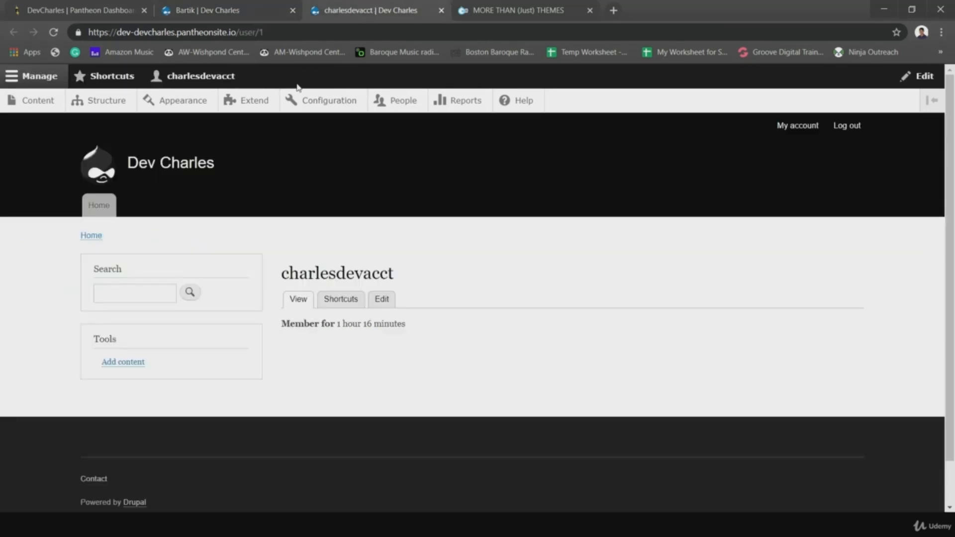
- Open the site logo in a new tab and inspect its logo.svg address
{"action": "right_click", "coordinate": [102, 165]}
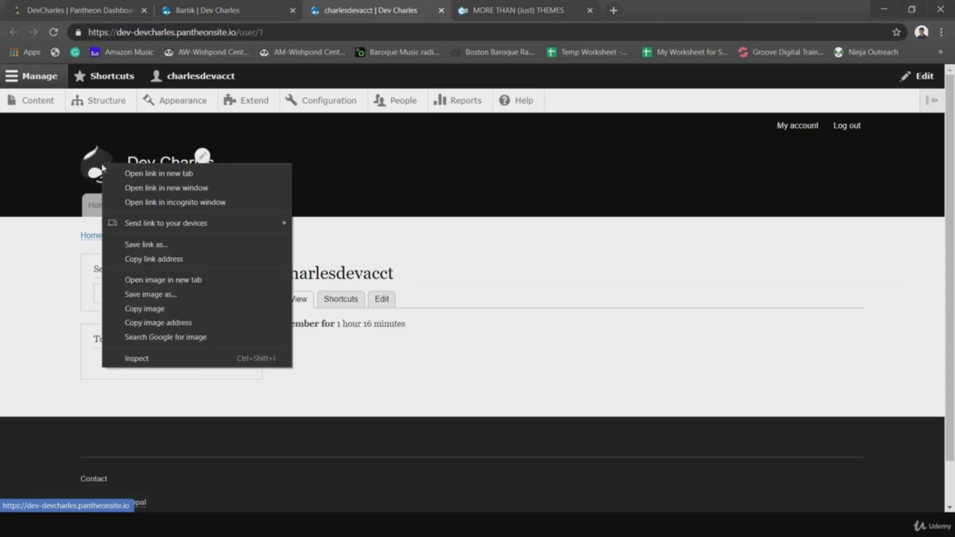
{"action": "left_click", "coordinate": [170, 280]}
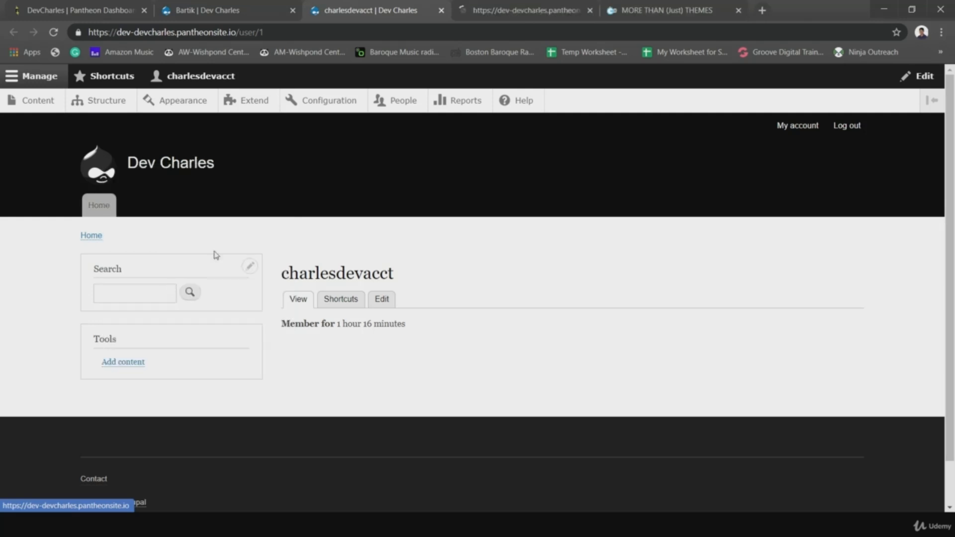
{"action": "left_click", "coordinate": [496, 18]}
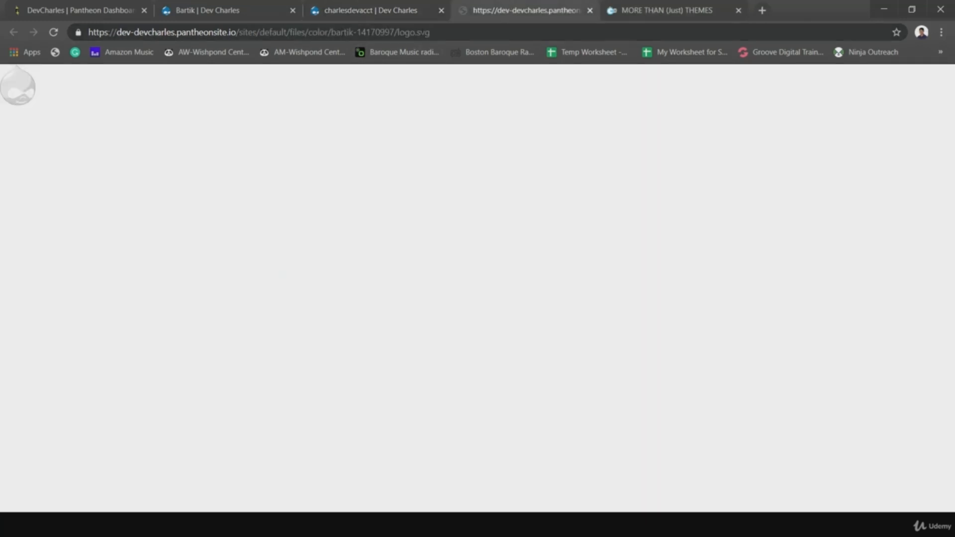
{"action": "left_click_drag", "start_coordinate": [440, 32], "coordinate": [405, 32]}
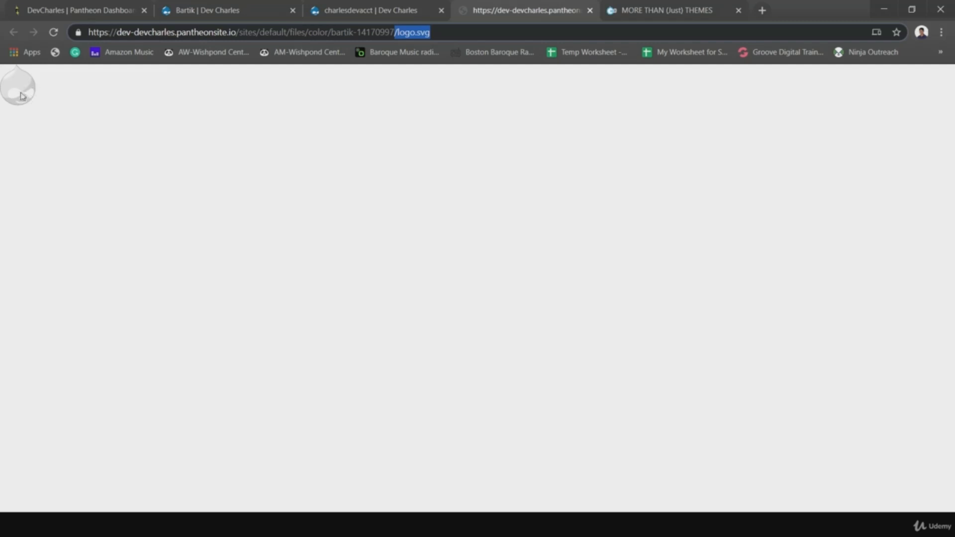
{"action": "left_click", "coordinate": [367, 10]}
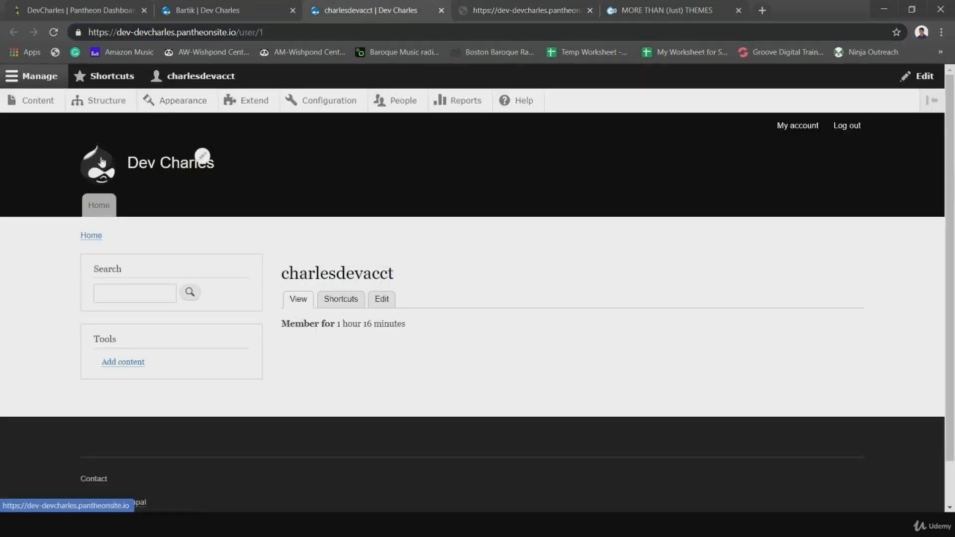
{"action": "left_click", "coordinate": [523, 10]}
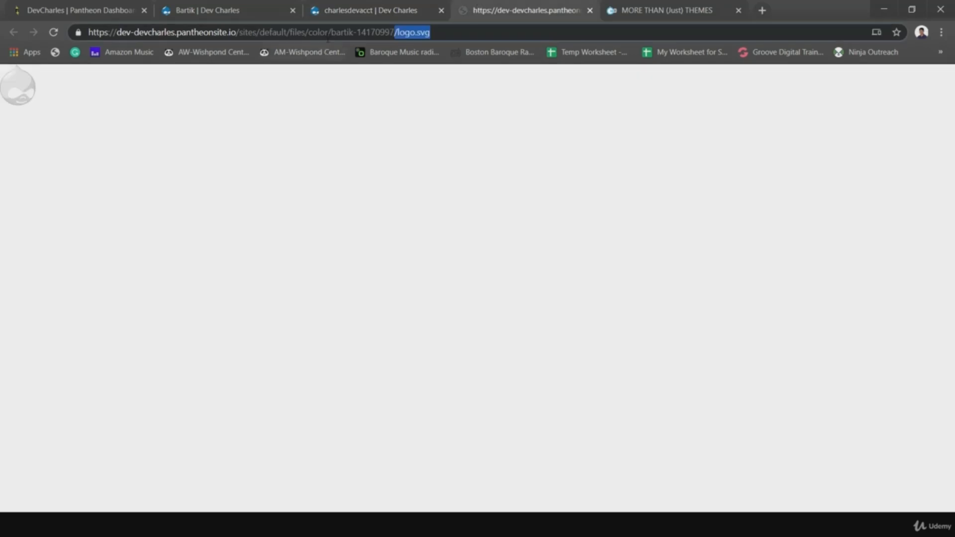
{"action": "left_click", "coordinate": [400, 33]}
{"action": "left_click_drag", "start_coordinate": [418, 33], "coordinate": [448, 33]}
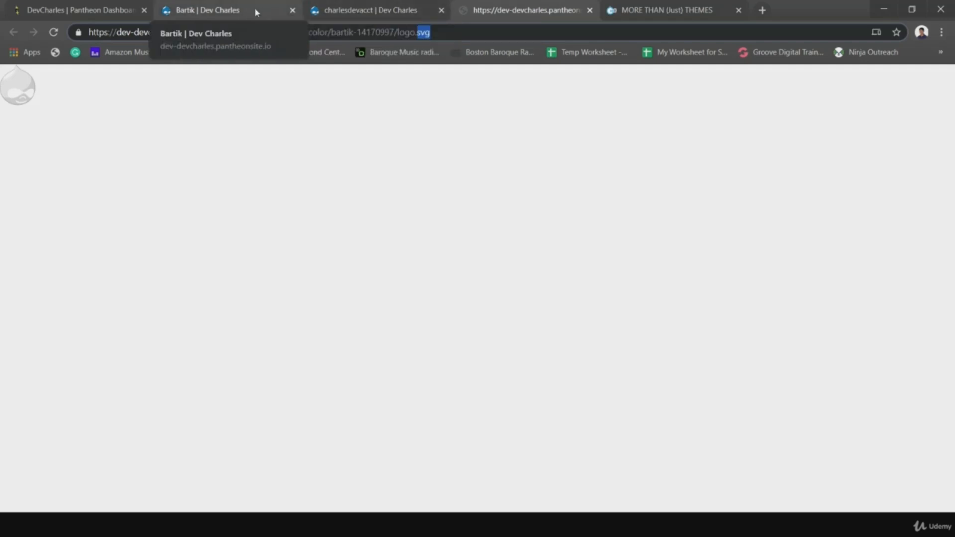
{"action": "left_click", "coordinate": [364, 10]}
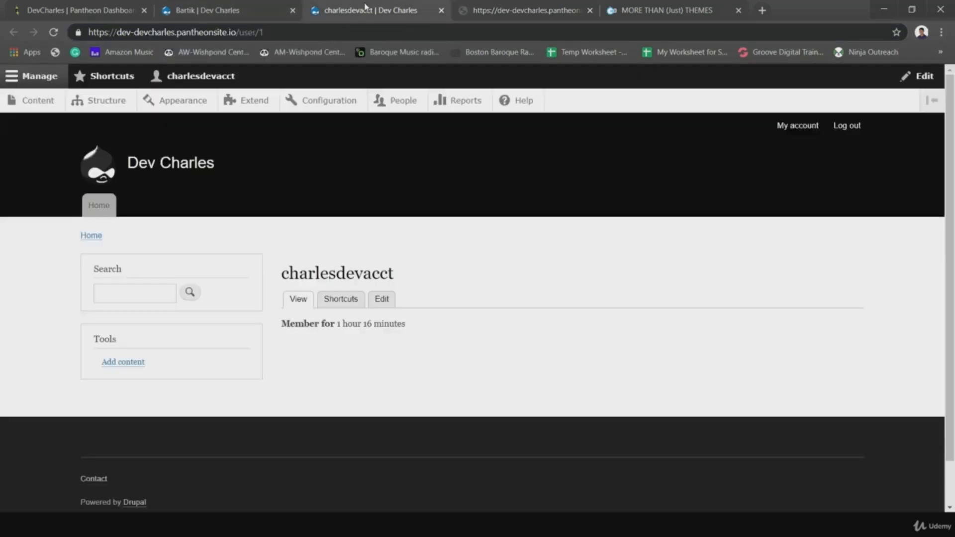
- Resave the Bartik theme settings, keeping the theme-supplied logo and favicon enabled
{"action": "left_click", "coordinate": [269, 10]}
{"action": "scroll", "coordinate": [314, 245], "scroll_direction": "down", "scroll_amount": 14}
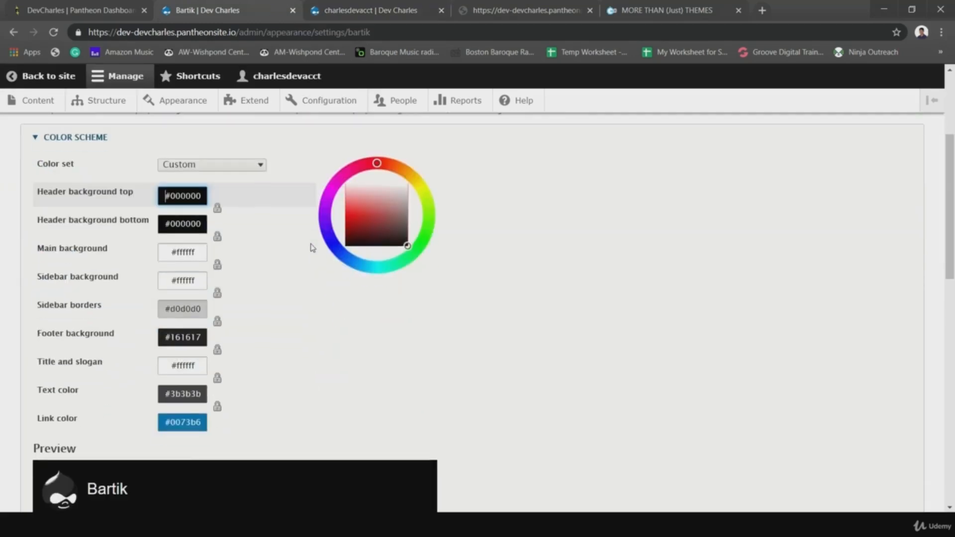
{"action": "scroll", "coordinate": [328, 286], "scroll_direction": "down", "scroll_amount": 4}
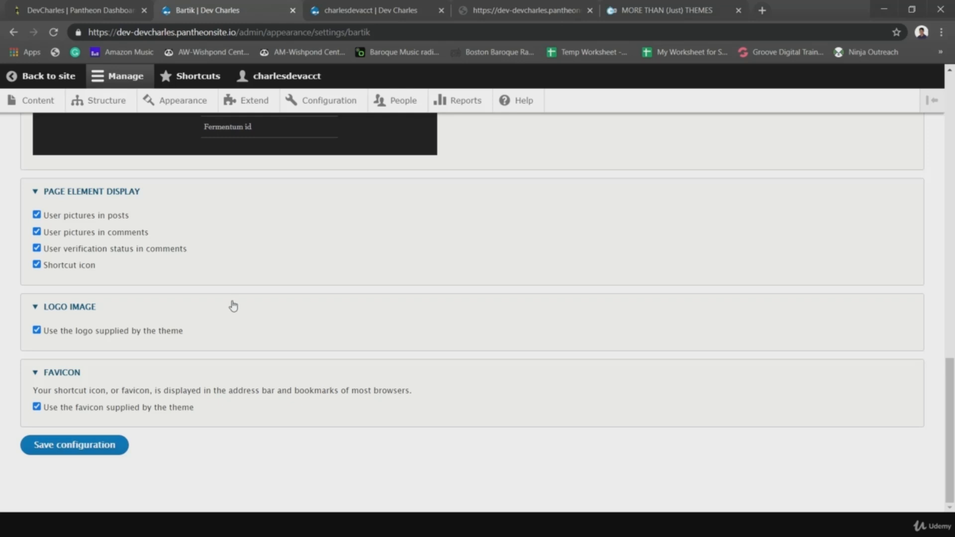
{"action": "left_click", "coordinate": [113, 445]}
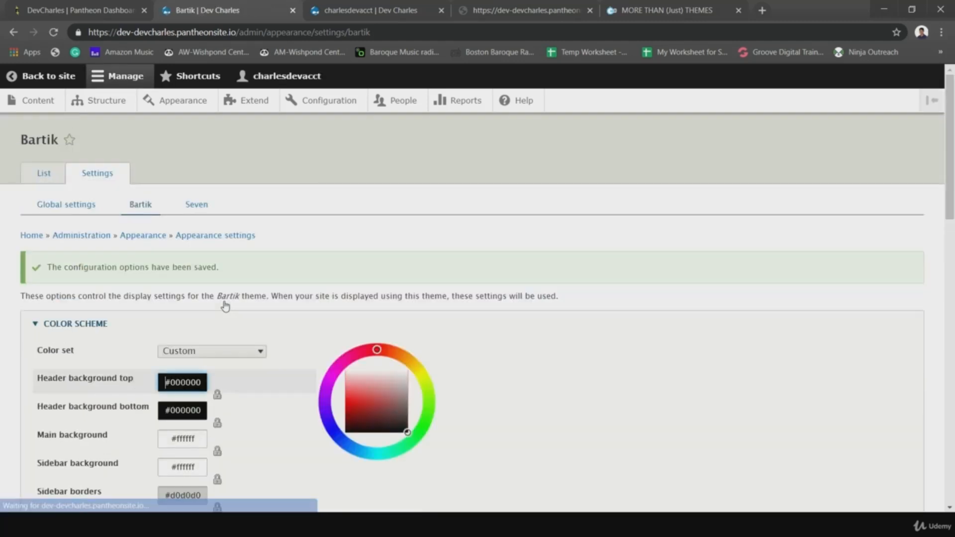
{"action": "left_click", "coordinate": [65, 205]}
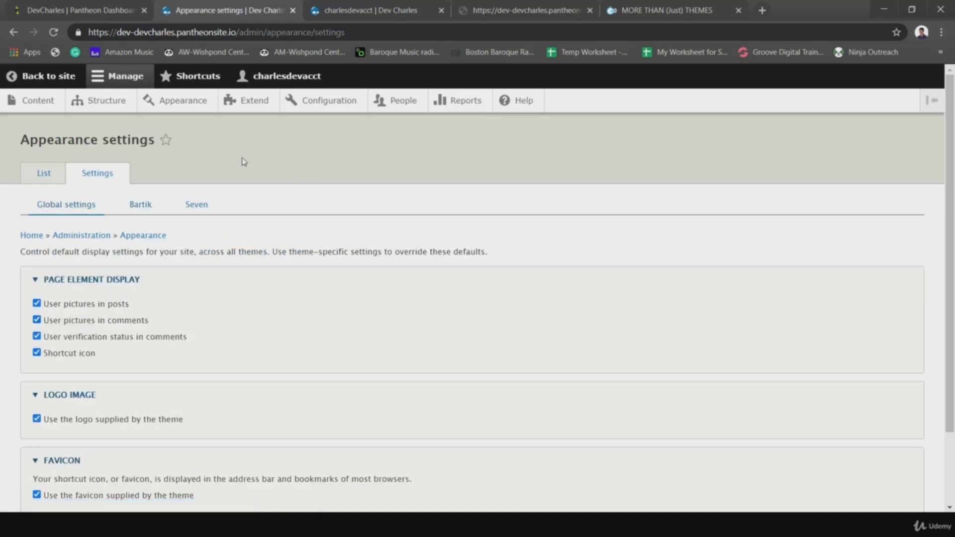
{"action": "scroll", "coordinate": [142, 338], "scroll_direction": "down", "scroll_amount": 2}
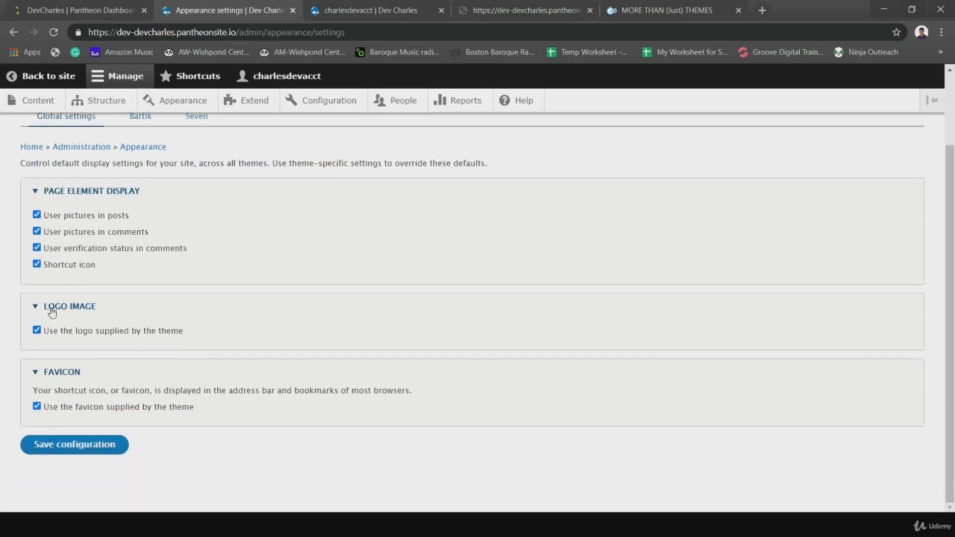
{"action": "scroll", "coordinate": [144, 328], "scroll_direction": "up", "scroll_amount": 2}
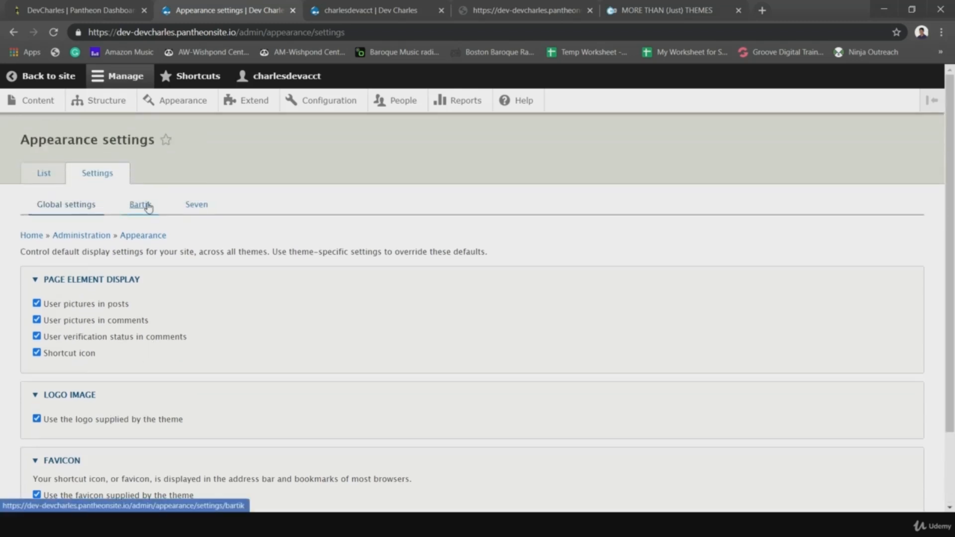
{"action": "left_click", "coordinate": [139, 205]}
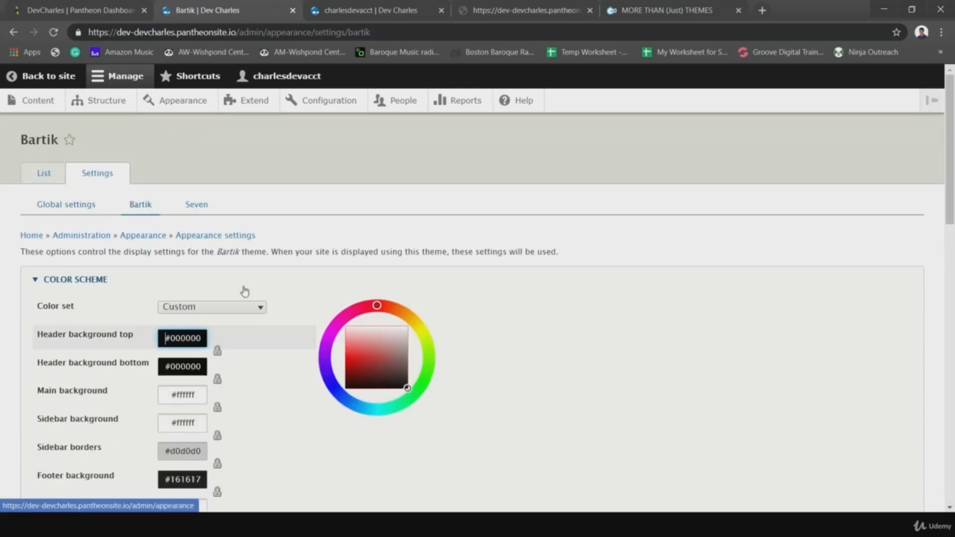
{"action": "scroll", "coordinate": [264, 348], "scroll_direction": "down", "scroll_amount": 3}
{"action": "scroll", "coordinate": [269, 375], "scroll_direction": "down", "scroll_amount": 4}
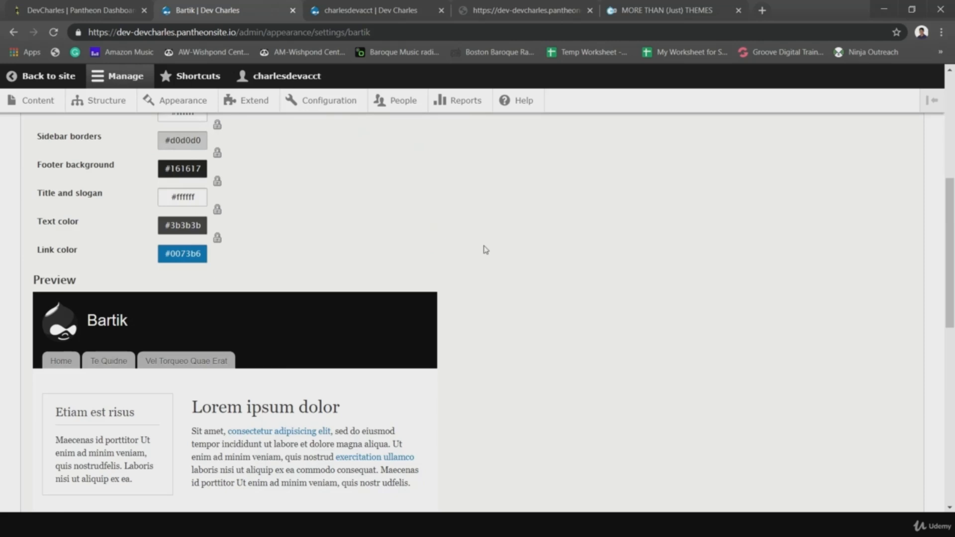
{"action": "scroll", "coordinate": [277, 207], "scroll_direction": "up", "scroll_amount": 4}
{"action": "scroll", "coordinate": [276, 215], "scroll_direction": "up", "scroll_amount": 3}
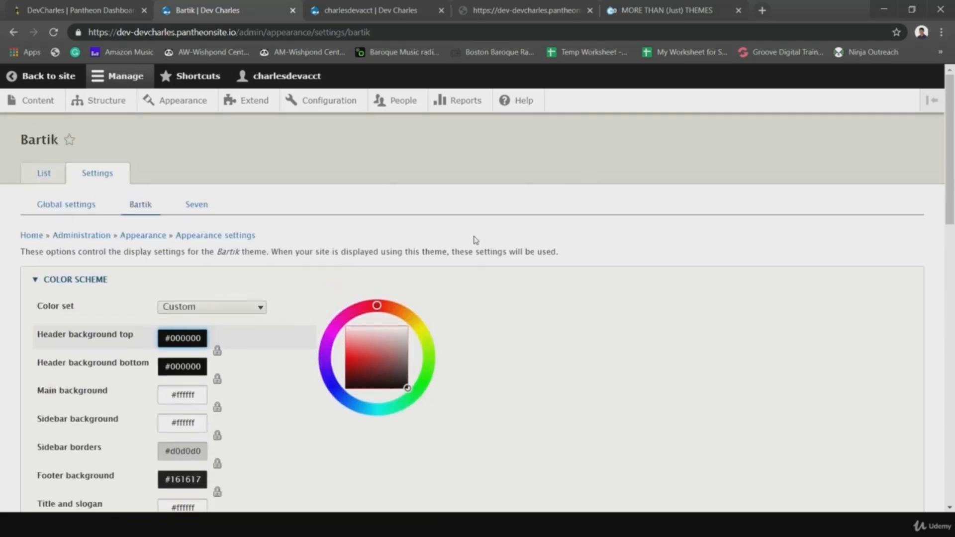
{"action": "left_click", "coordinate": [57, 210]}
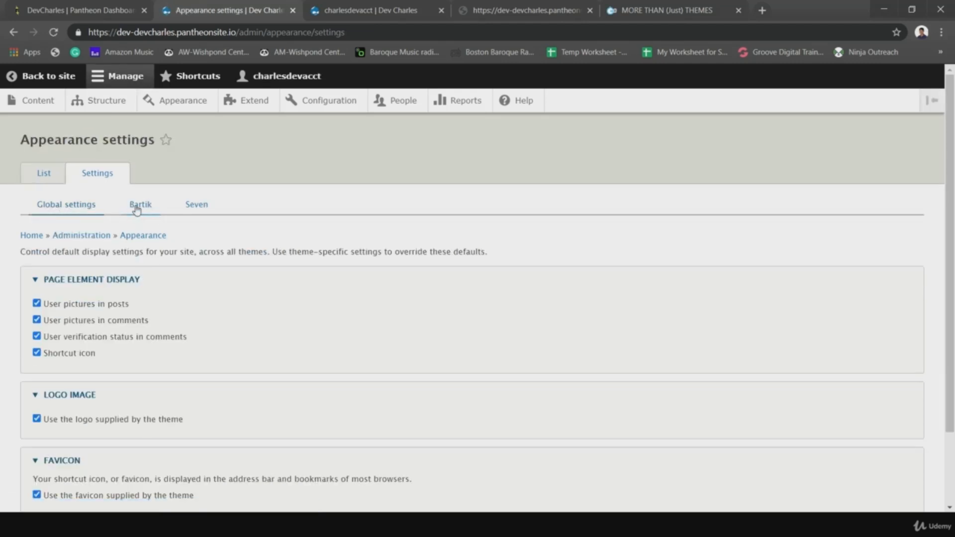
{"action": "scroll", "coordinate": [226, 293], "scroll_direction": "down", "scroll_amount": 3}
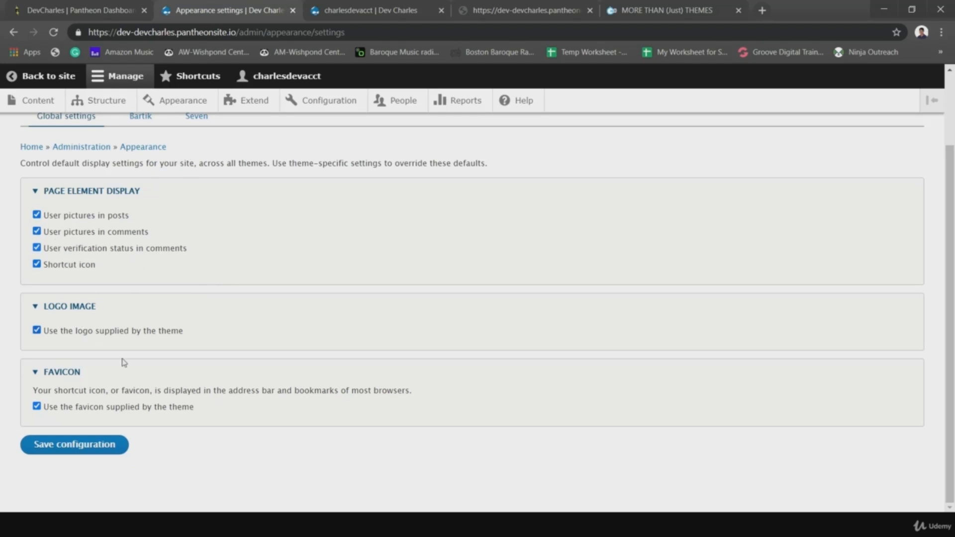
{"action": "scroll", "coordinate": [224, 303], "scroll_direction": "up", "scroll_amount": 2}
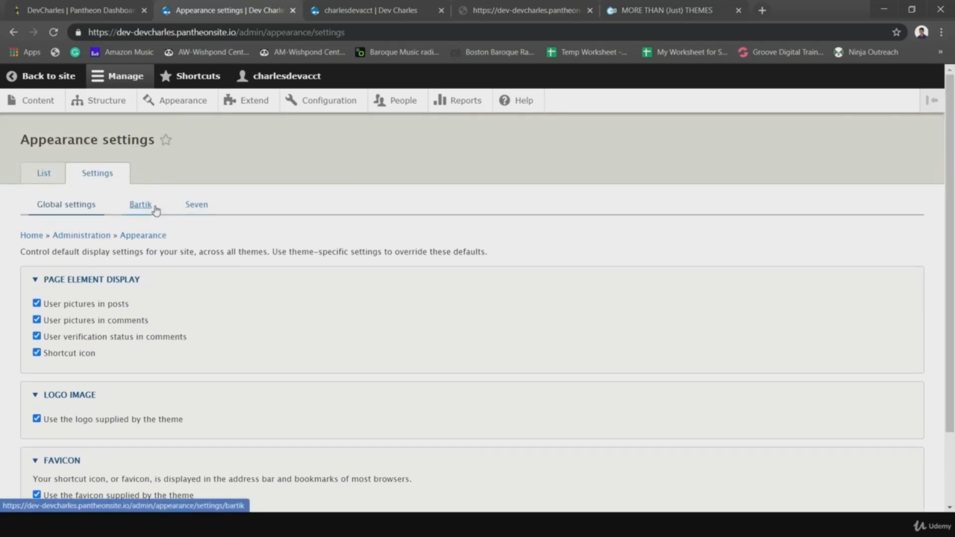
{"action": "left_click", "coordinate": [156, 211]}
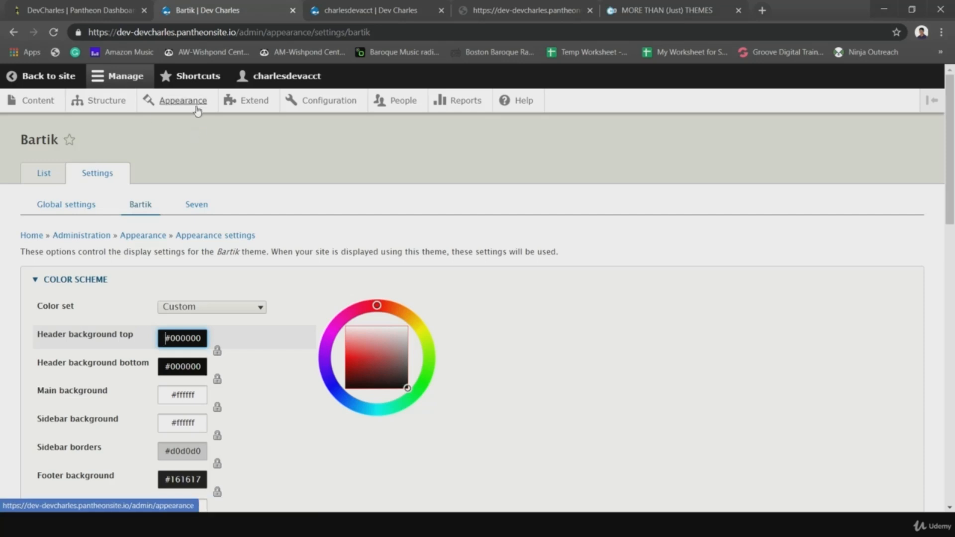
- Install Stark as the default theme from Appearance, then view the site's account page
{"action": "left_click", "coordinate": [184, 104]}
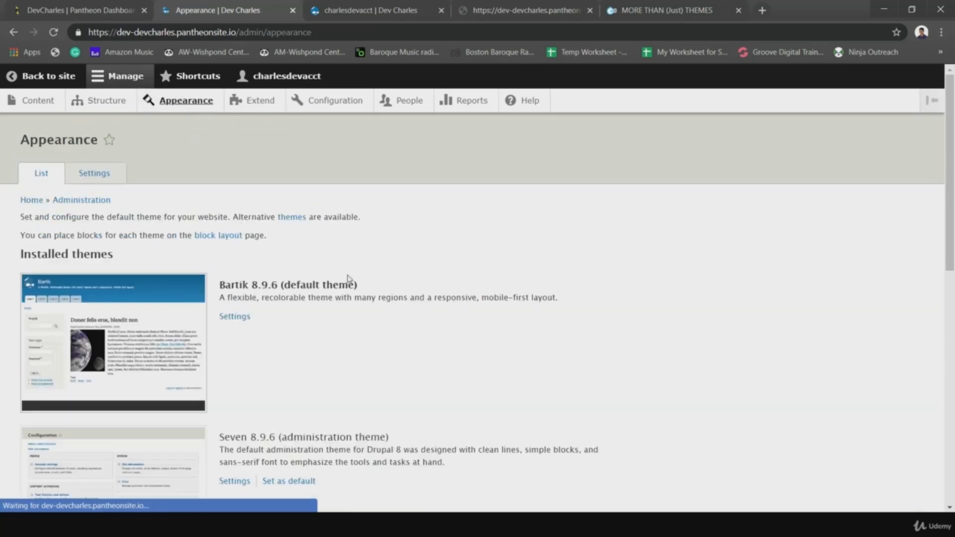
{"action": "scroll", "coordinate": [459, 276], "scroll_direction": "down", "scroll_amount": 2}
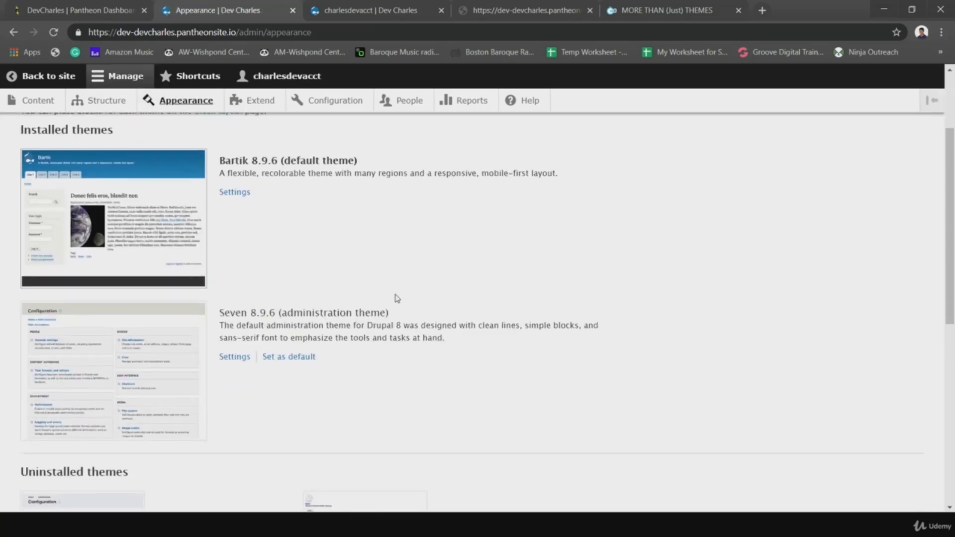
{"action": "scroll", "coordinate": [199, 365], "scroll_direction": "down", "scroll_amount": 4}
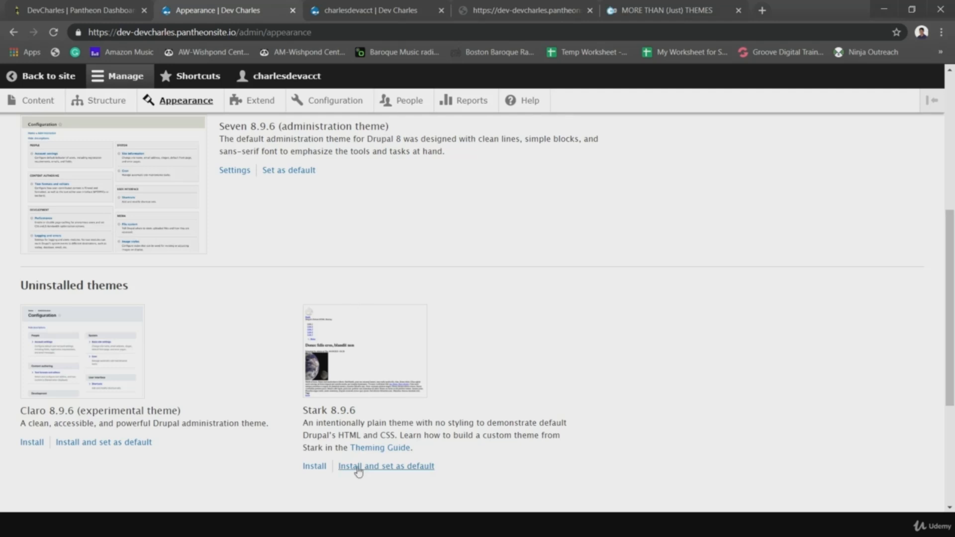
{"action": "left_click", "coordinate": [388, 470]}
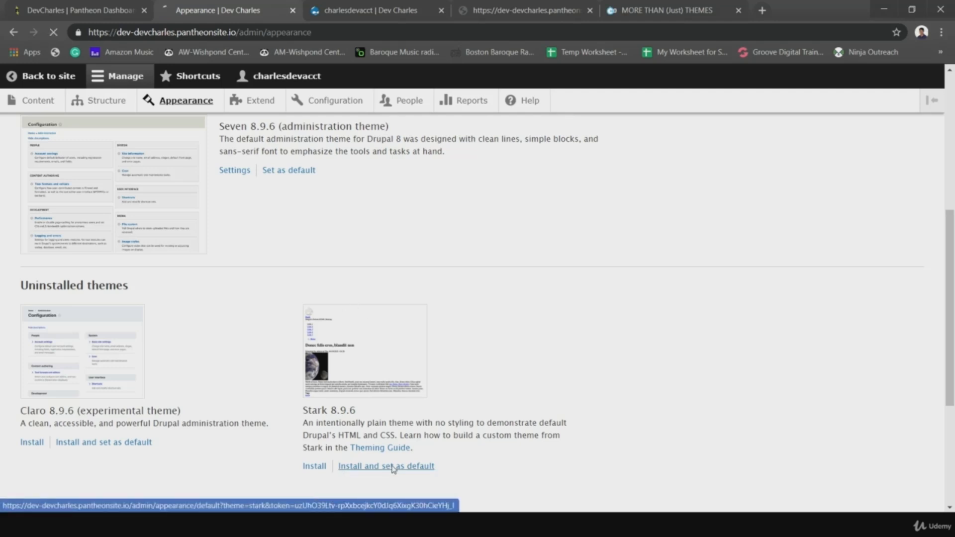
{"action": "left_click", "coordinate": [359, 11]}
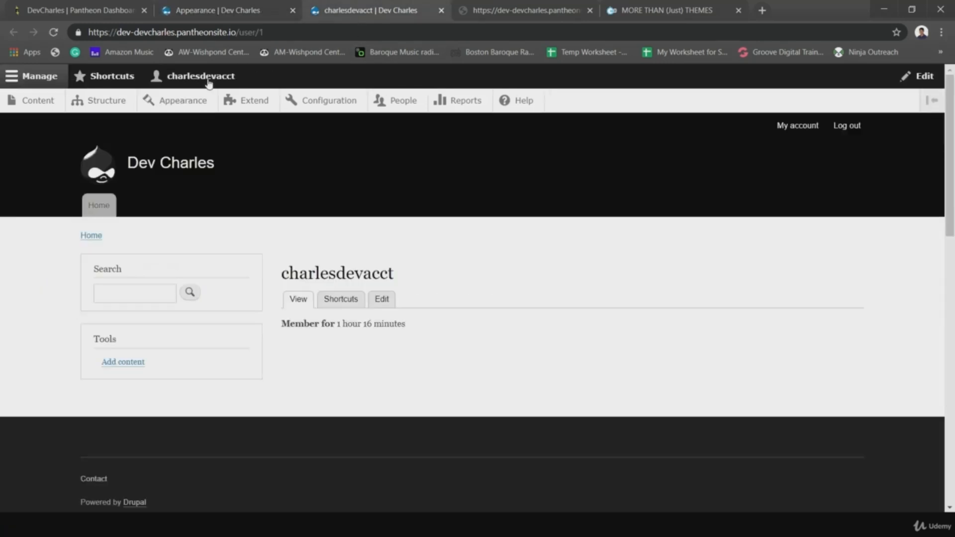
- Reload the account page to see it unstyled under Stark, then switch to the More Than Themes tab
{"action": "left_click", "coordinate": [55, 33]}
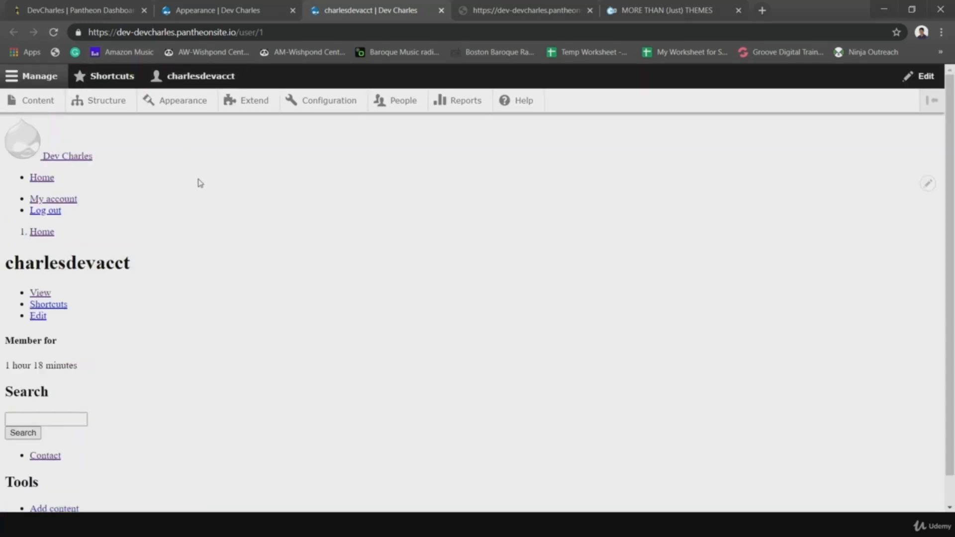
{"action": "scroll", "coordinate": [275, 222], "scroll_direction": "down", "scroll_amount": 1}
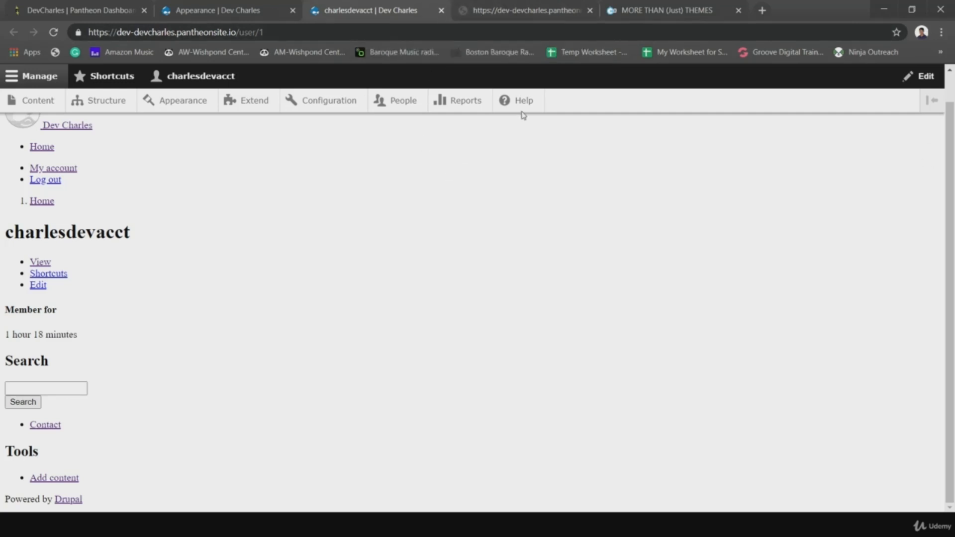
{"action": "left_click", "coordinate": [629, 16]}
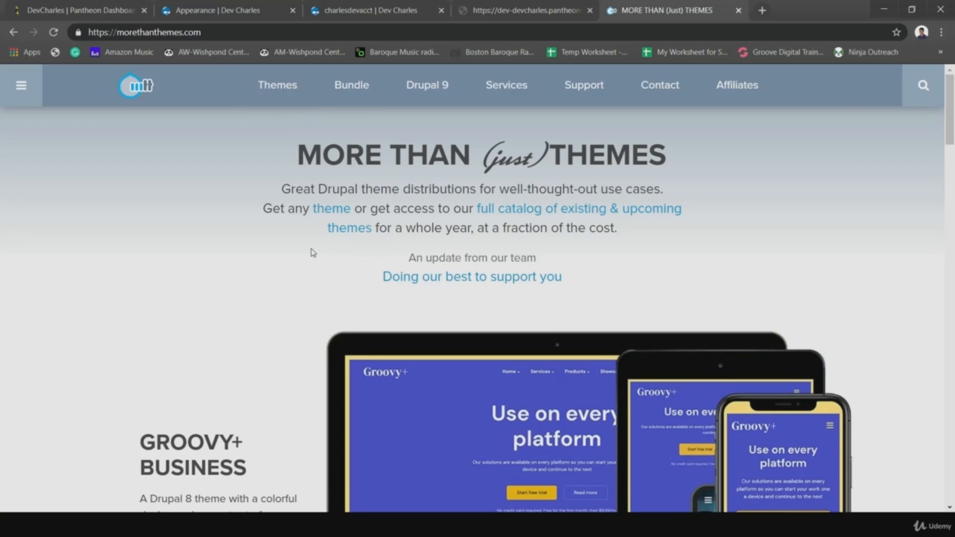
- Look over the More Than Themes homepage and open the all-themes Bundle offer page
{"action": "scroll", "coordinate": [289, 241], "scroll_direction": "down", "scroll_amount": 5}
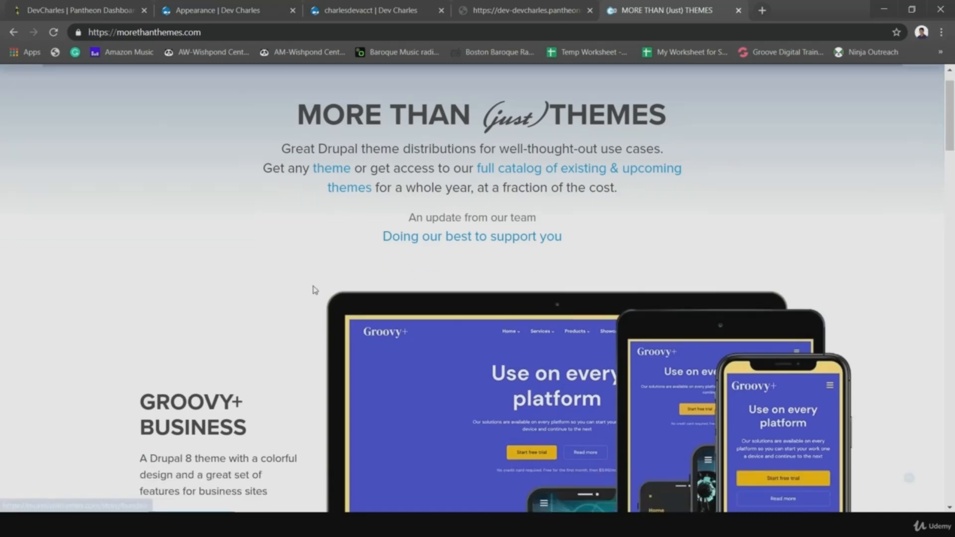
{"action": "scroll", "coordinate": [314, 291], "scroll_direction": "up", "scroll_amount": 1}
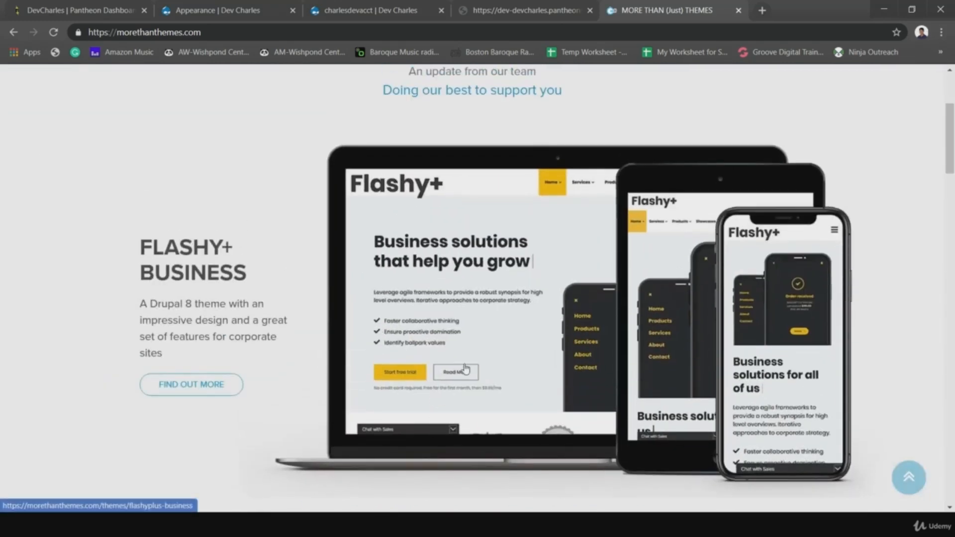
{"action": "scroll", "coordinate": [443, 398], "scroll_direction": "down", "scroll_amount": 1}
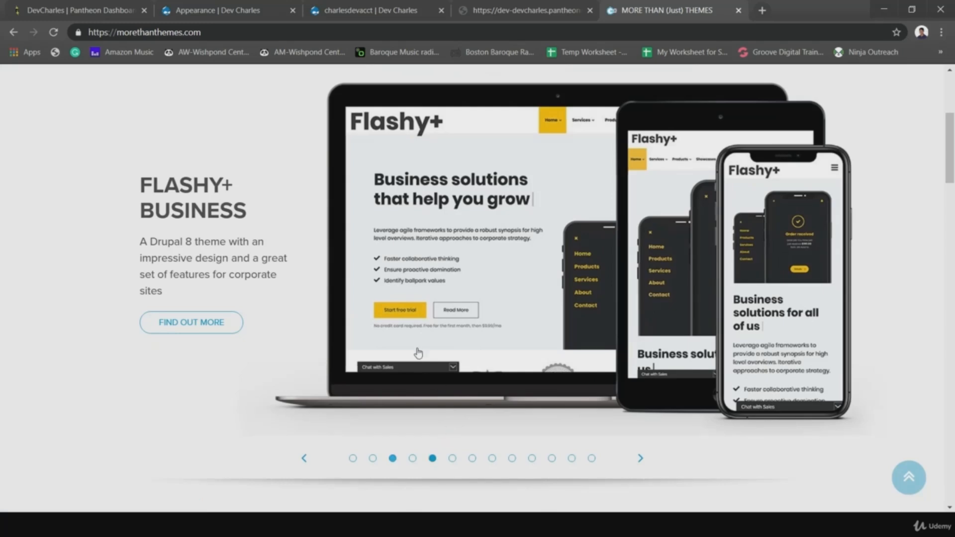
{"action": "scroll", "coordinate": [416, 354], "scroll_direction": "up", "scroll_amount": 5}
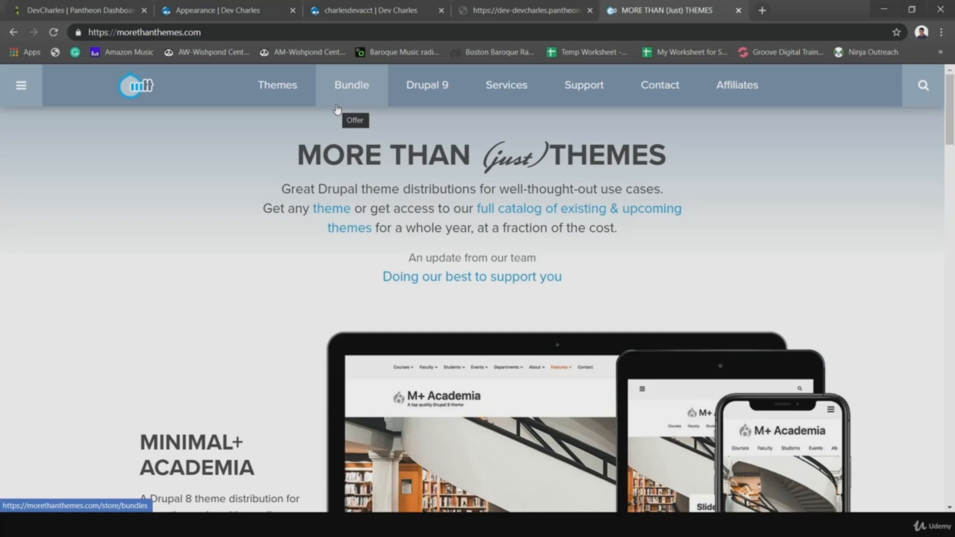
{"action": "left_click", "coordinate": [344, 86]}
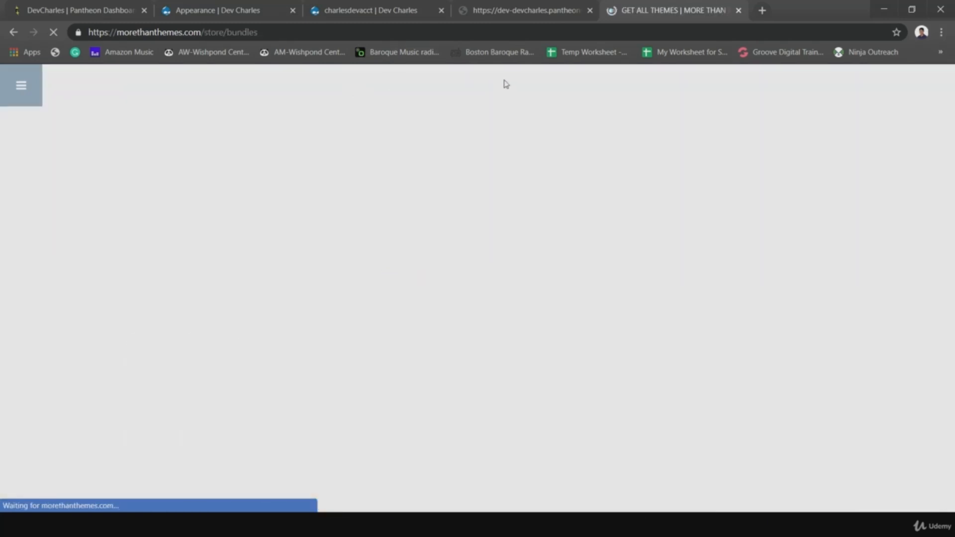
- Review the $299 bundle pricing, highlighting the 42 existing themes figure, then open the Our Themes catalogue
{"action": "scroll", "coordinate": [948, 140], "scroll_direction": "down", "scroll_amount": 4}
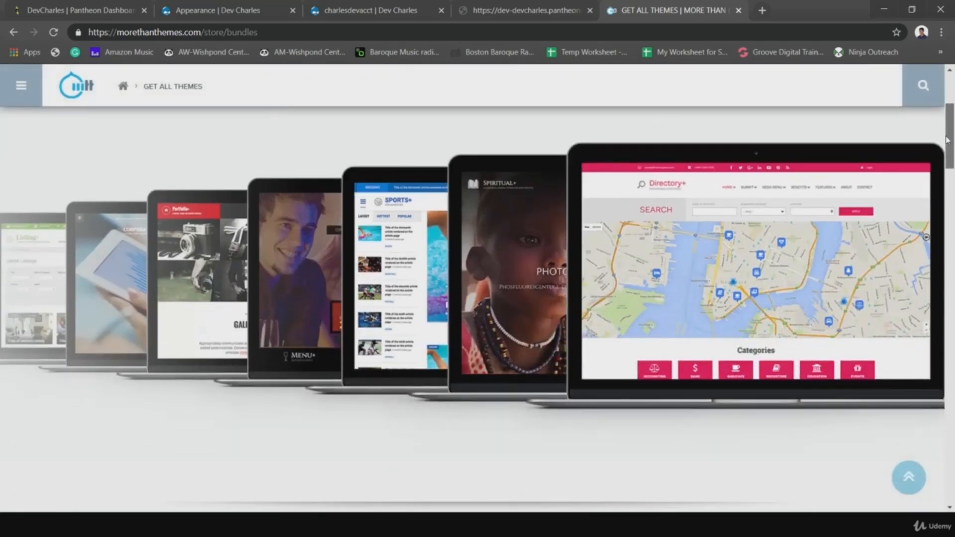
{"action": "left_click_drag", "start_coordinate": [948, 140], "coordinate": [947, 202]}
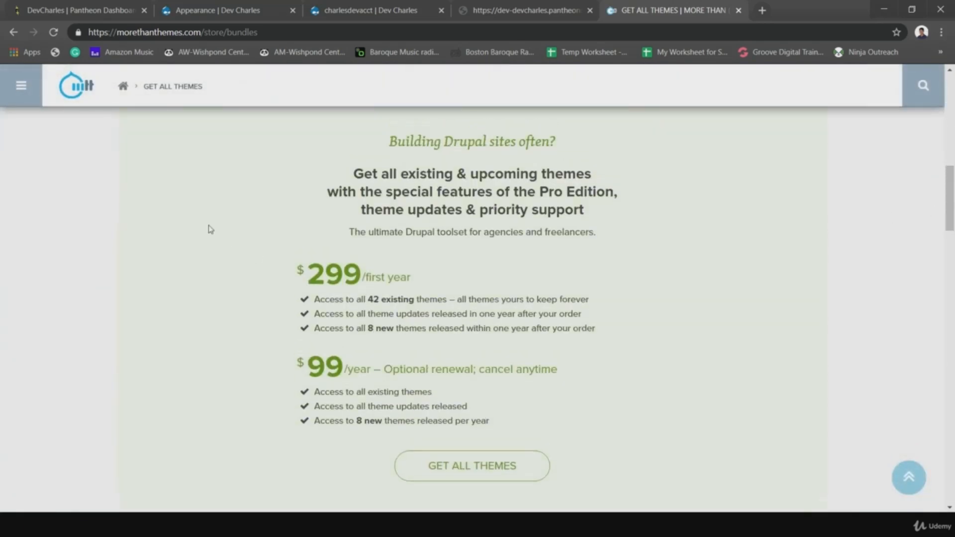
{"action": "scroll", "coordinate": [207, 228], "scroll_direction": "up", "scroll_amount": 2}
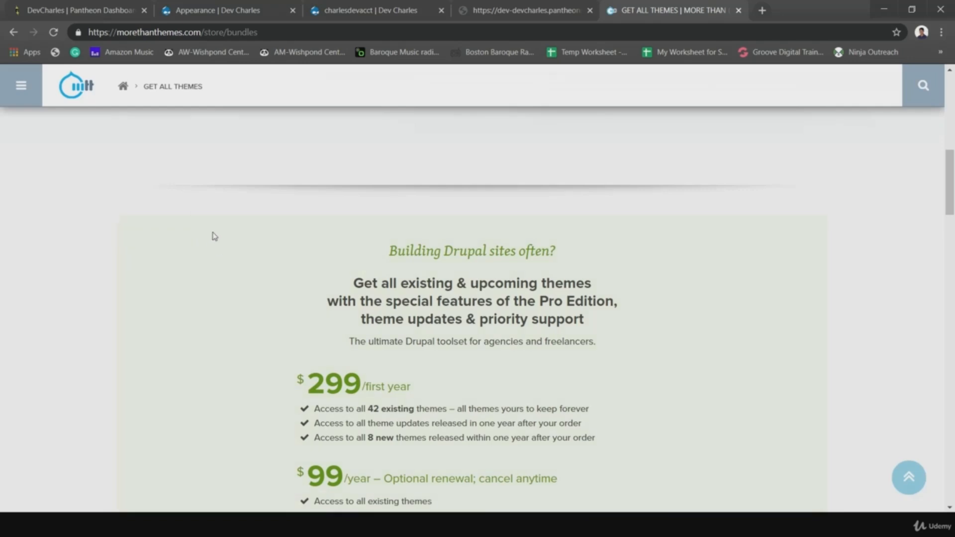
{"action": "left_click_drag", "start_coordinate": [369, 409], "coordinate": [431, 408]}
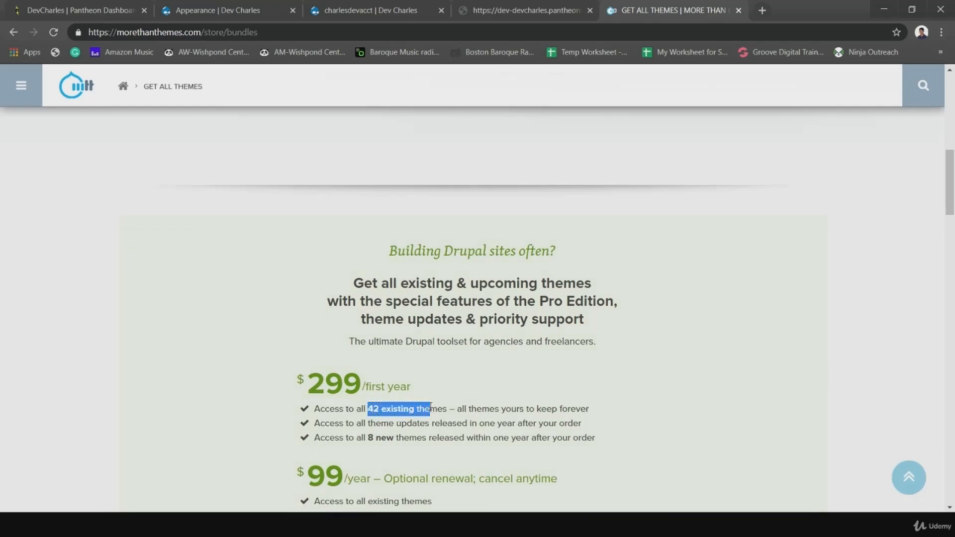
{"action": "left_click", "coordinate": [244, 301]}
{"action": "scroll", "coordinate": [241, 303], "scroll_direction": "up", "scroll_amount": 6}
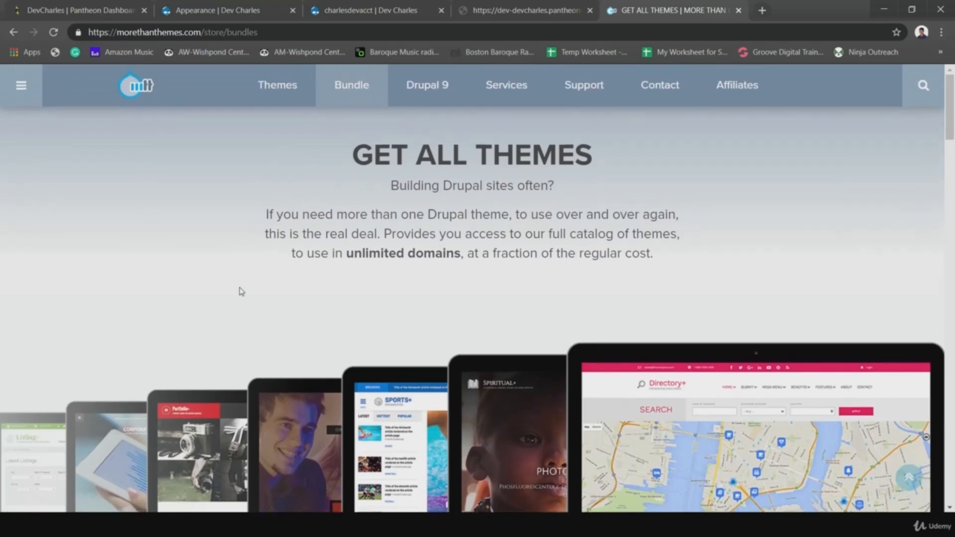
{"action": "left_click", "coordinate": [294, 91]}
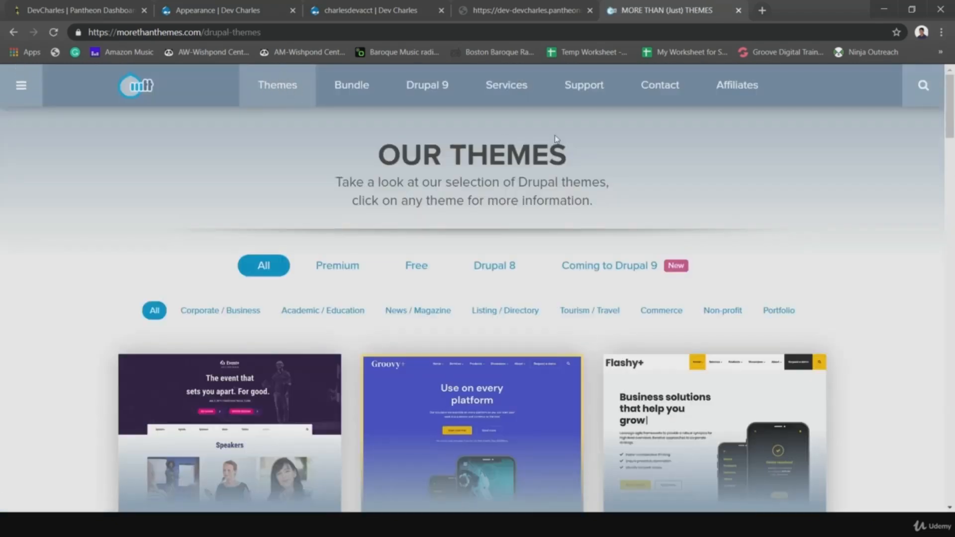
- Filter the theme catalogue to Free themes and scroll down to Guesthouse Lite
{"action": "left_click", "coordinate": [426, 272]}
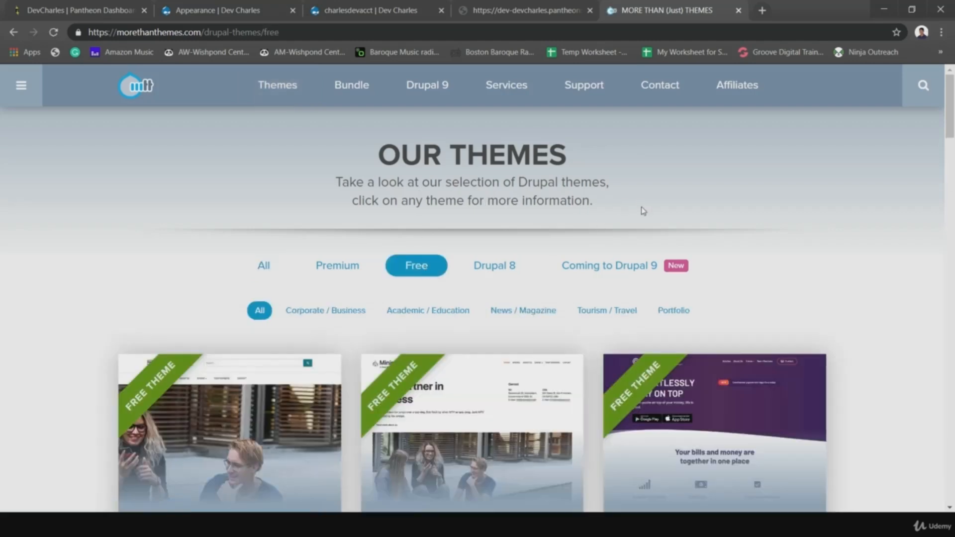
{"action": "scroll", "coordinate": [740, 263], "scroll_direction": "down", "scroll_amount": 3}
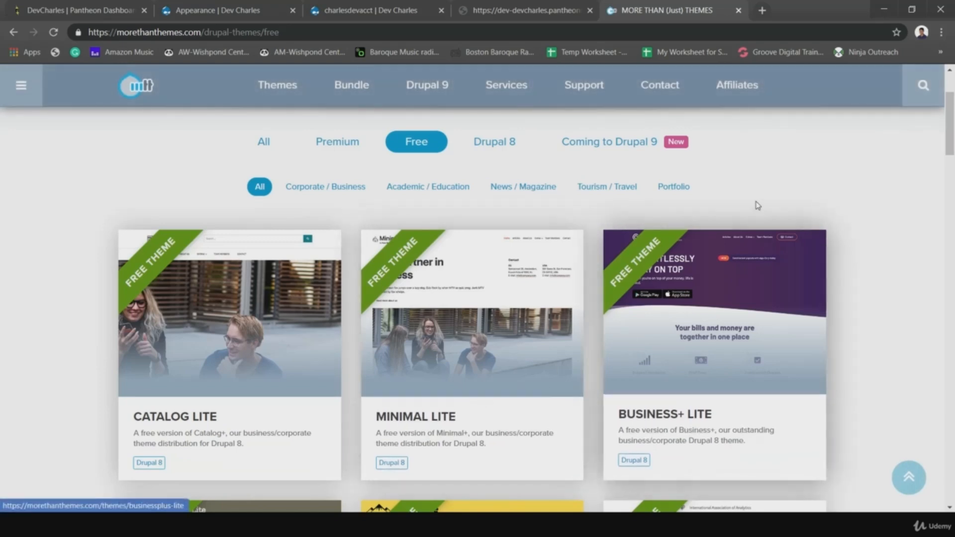
{"action": "mouse_move", "coordinate": [950, 127]}
{"action": "left_mouse_down"}
{"action": "mouse_move", "coordinate": [947, 286]}
{"action": "mouse_move", "coordinate": [910, 331]}
{"action": "mouse_move", "coordinate": [949, 229]}
{"action": "mouse_move", "coordinate": [953, 136]}
{"action": "left_mouse_up"}
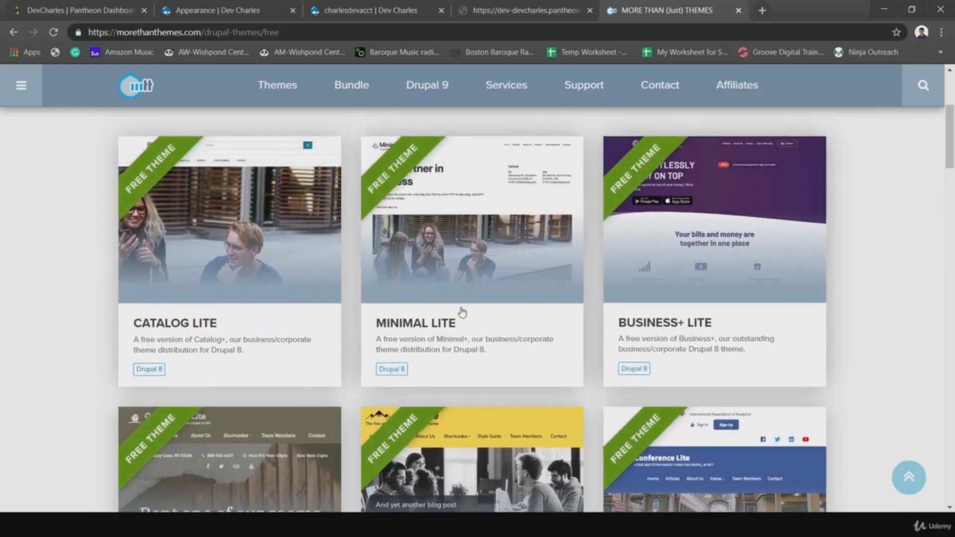
{"action": "scroll", "coordinate": [344, 269], "scroll_direction": "down", "scroll_amount": 4}
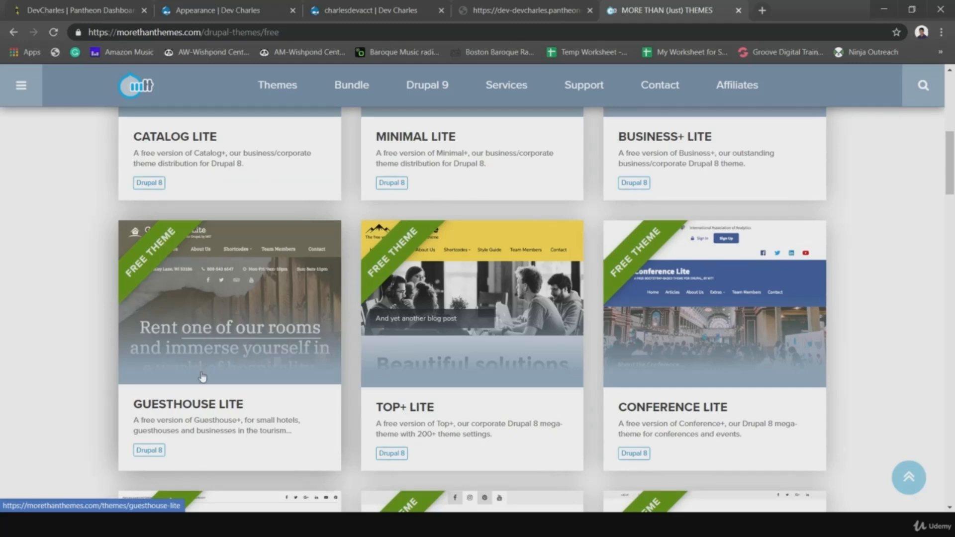
- Open the Guesthouse Lite theme page in a new tab and view it
{"action": "right_click", "coordinate": [206, 304]}
{"action": "left_click", "coordinate": [224, 314]}
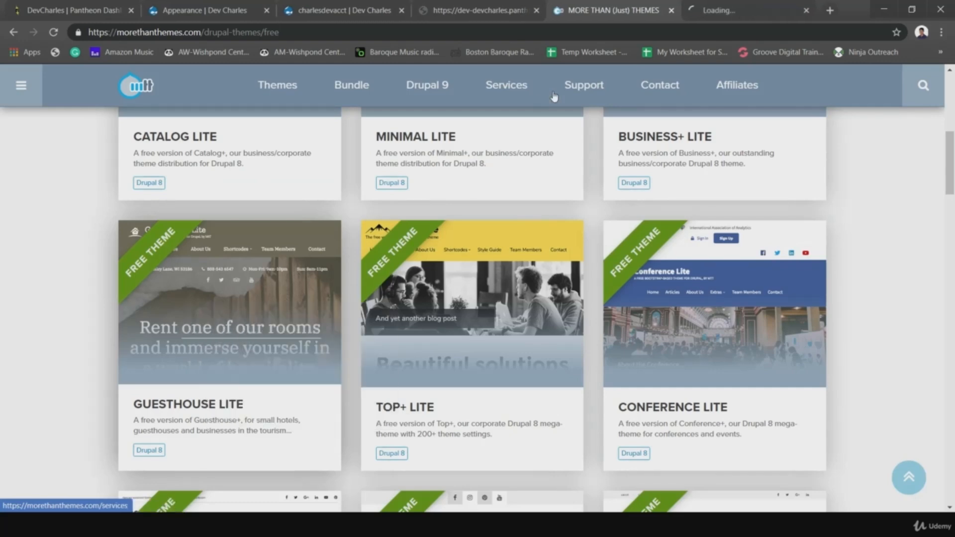
{"action": "left_click", "coordinate": [737, 10]}
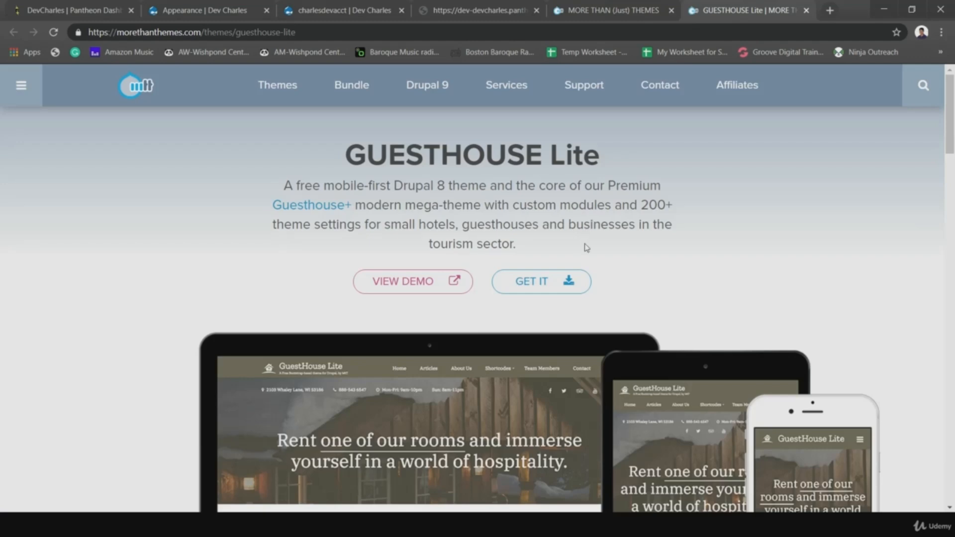
- Launch the live Guesthouse Lite demo using the theme page's VIEW DEMO button
{"action": "scroll", "coordinate": [636, 205], "scroll_direction": "down", "scroll_amount": 1}
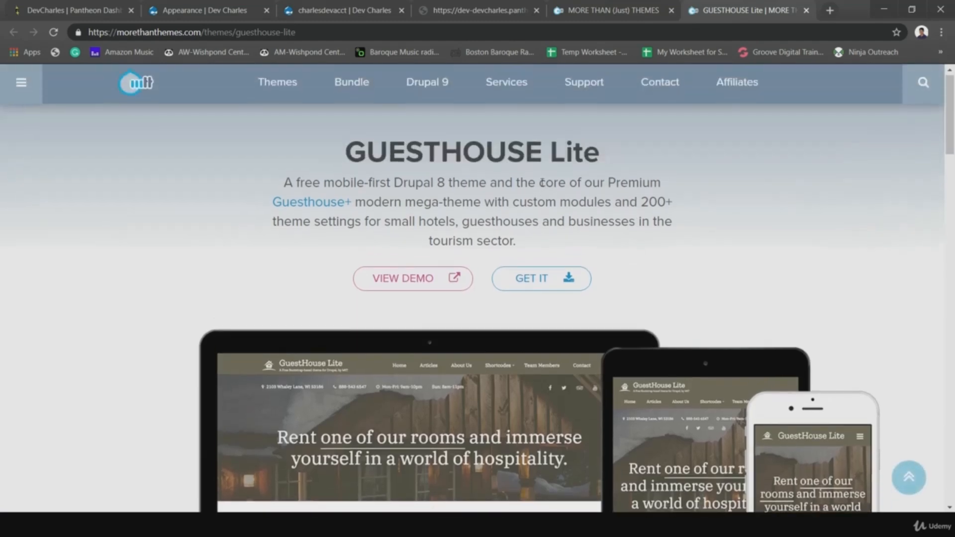
{"action": "scroll", "coordinate": [566, 199], "scroll_direction": "down", "scroll_amount": 1}
{"action": "scroll", "coordinate": [566, 199], "scroll_direction": "up", "scroll_amount": 2}
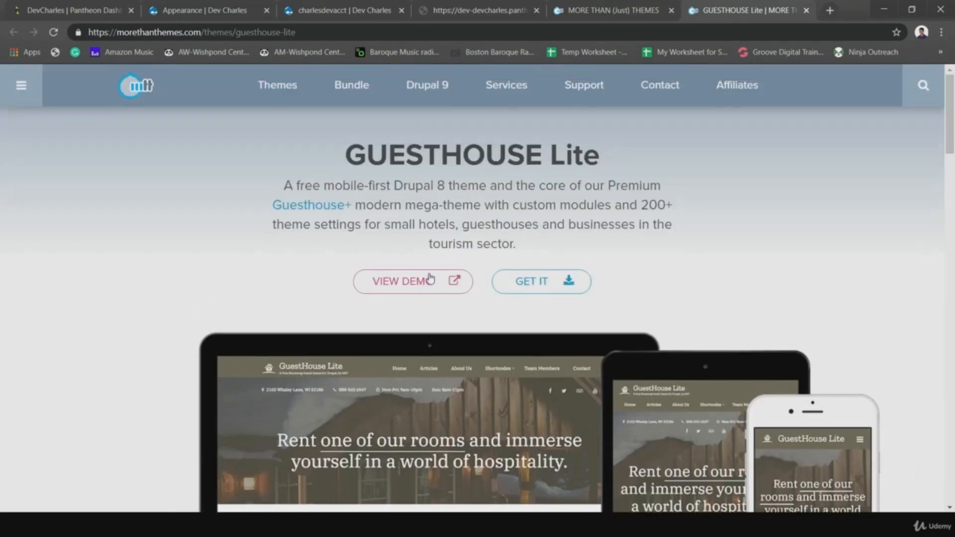
{"action": "left_click", "coordinate": [420, 283]}
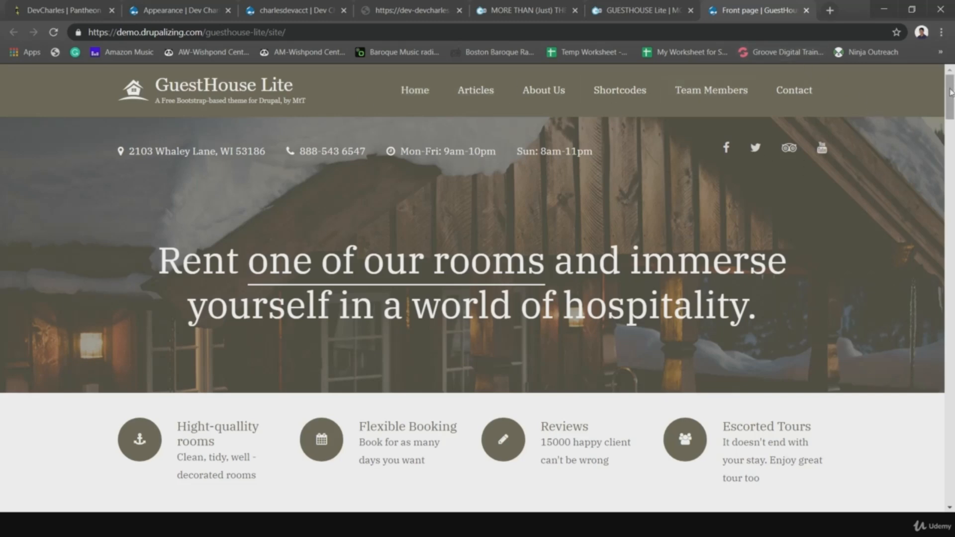
- Scroll through the hospitality demo front page, then go back to the GUESTHOUSE Lite theme tab
{"action": "scroll", "coordinate": [950, 84], "scroll_direction": "down", "scroll_amount": 2}
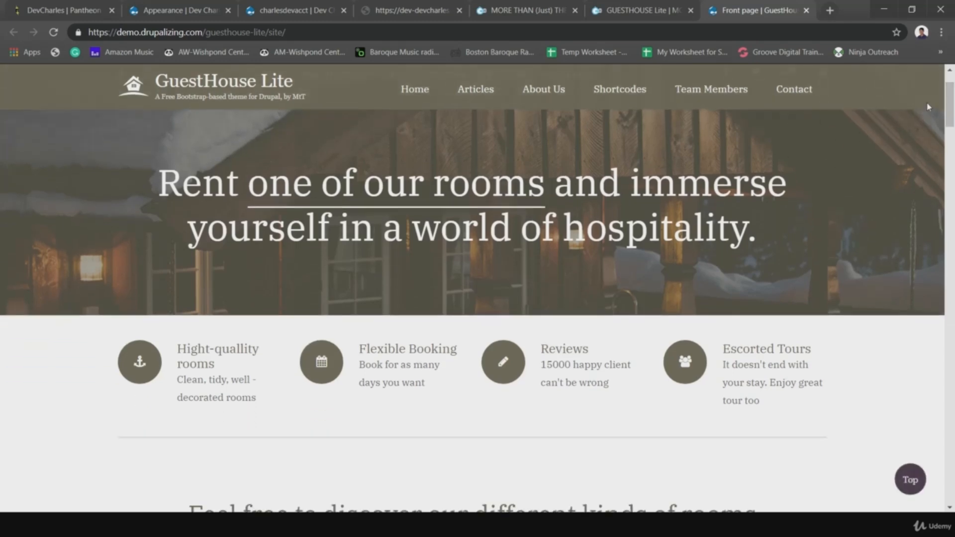
{"action": "scroll", "coordinate": [952, 129], "scroll_direction": "down", "scroll_amount": 4}
{"action": "left_click_drag", "start_coordinate": [954, 163], "coordinate": [951, 94]}
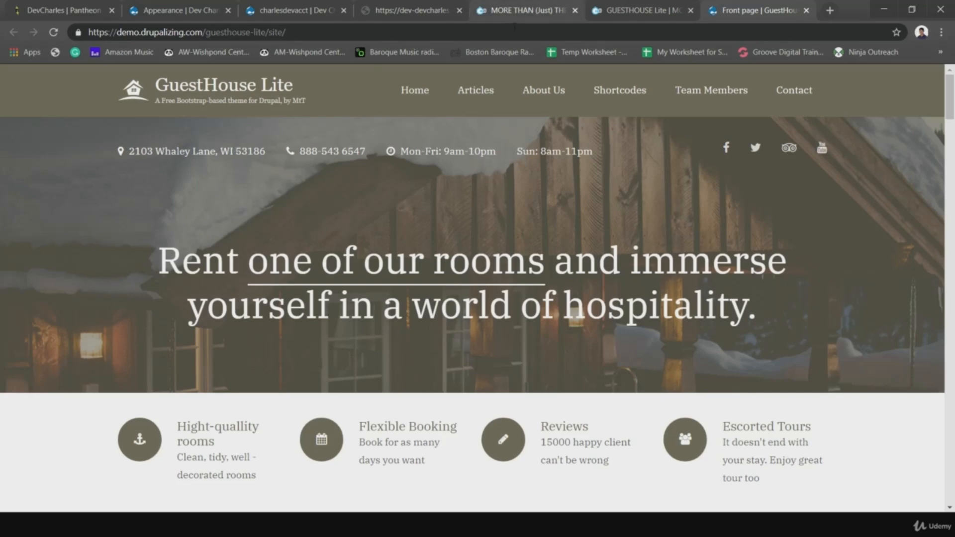
{"action": "left_click", "coordinate": [610, 10]}
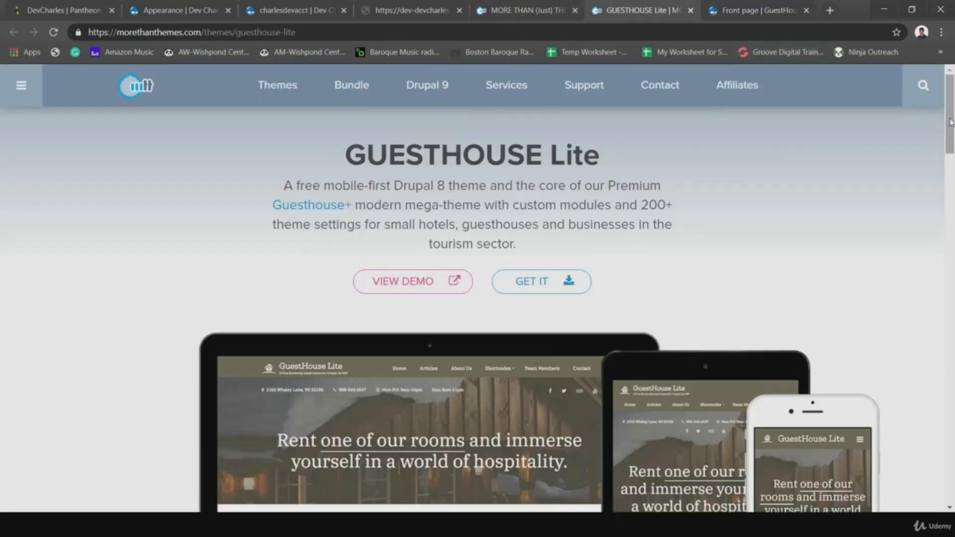
- Open the paid Guesthouse+ theme link in a new tab and switch to it
{"action": "left_click_drag", "start_coordinate": [950, 122], "coordinate": [932, 209]}
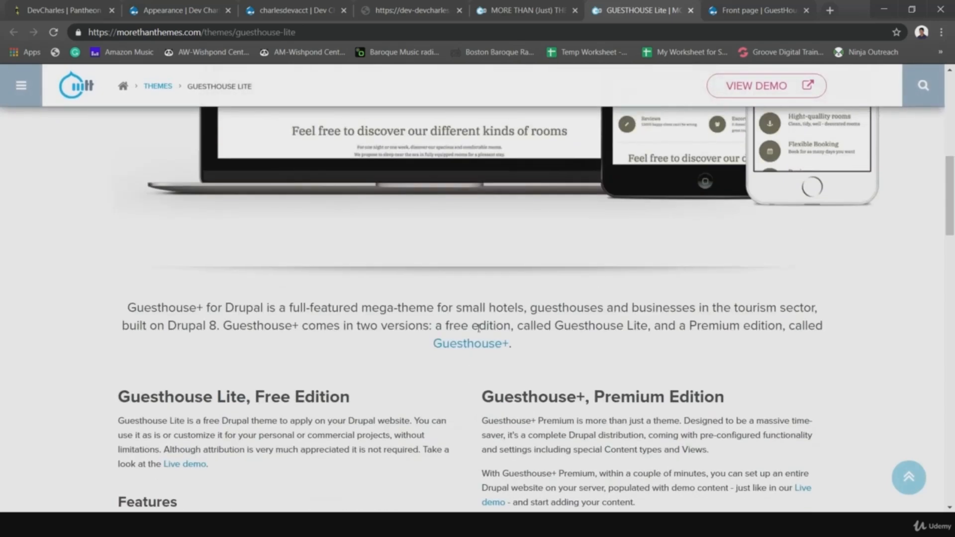
{"action": "right_click", "coordinate": [458, 342]}
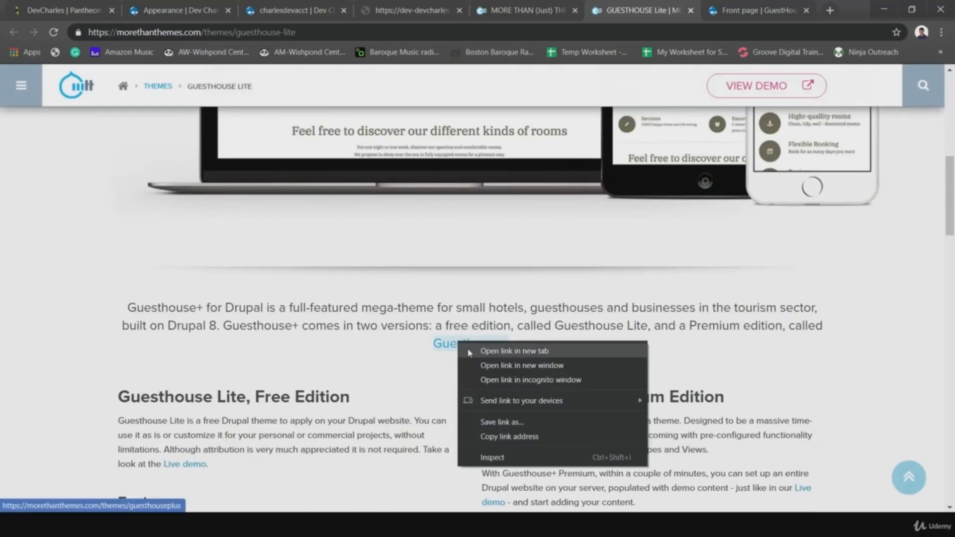
{"action": "left_click", "coordinate": [515, 351]}
{"action": "left_click", "coordinate": [759, 11]}
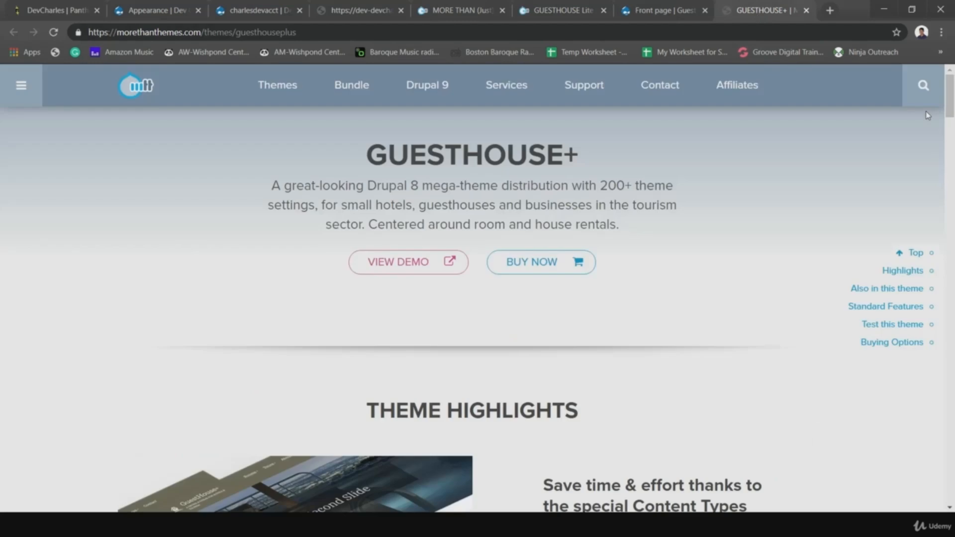
{"action": "mouse_move", "coordinate": [950, 95]}
{"action": "left_mouse_down"}
{"action": "mouse_move", "coordinate": [940, 313]}
{"action": "mouse_move", "coordinate": [952, 82]}
{"action": "left_mouse_up"}
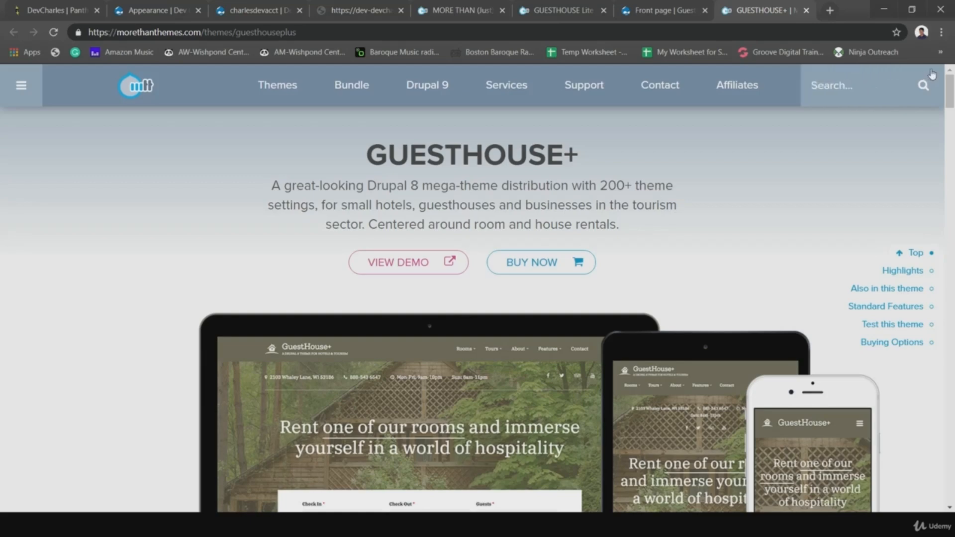
- Read the Guesthouse+ Standard Features and Hands-on Testing sections, then view the dev site's logo.svg
{"action": "left_click_drag", "start_coordinate": [950, 94], "coordinate": [952, 291]}
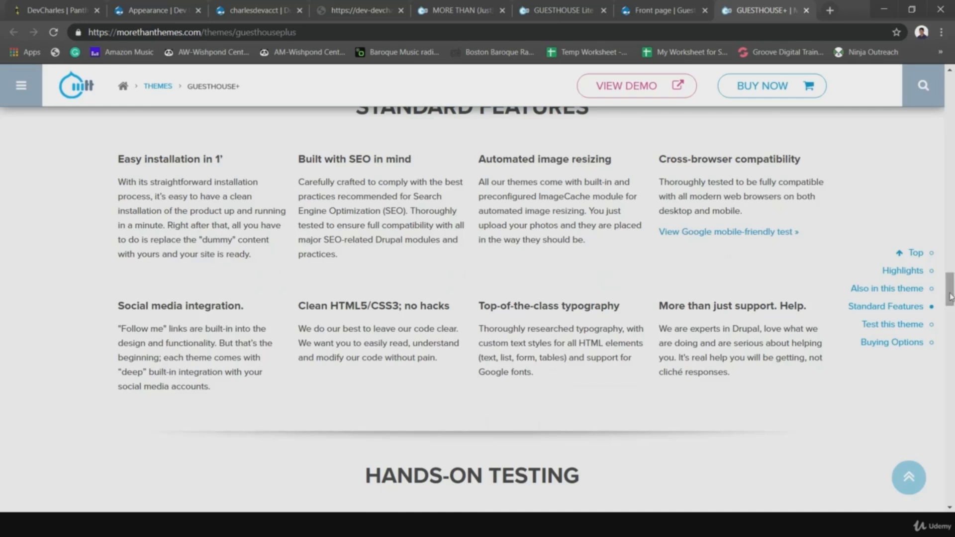
{"action": "left_click_drag", "start_coordinate": [950, 299], "coordinate": [950, 319]}
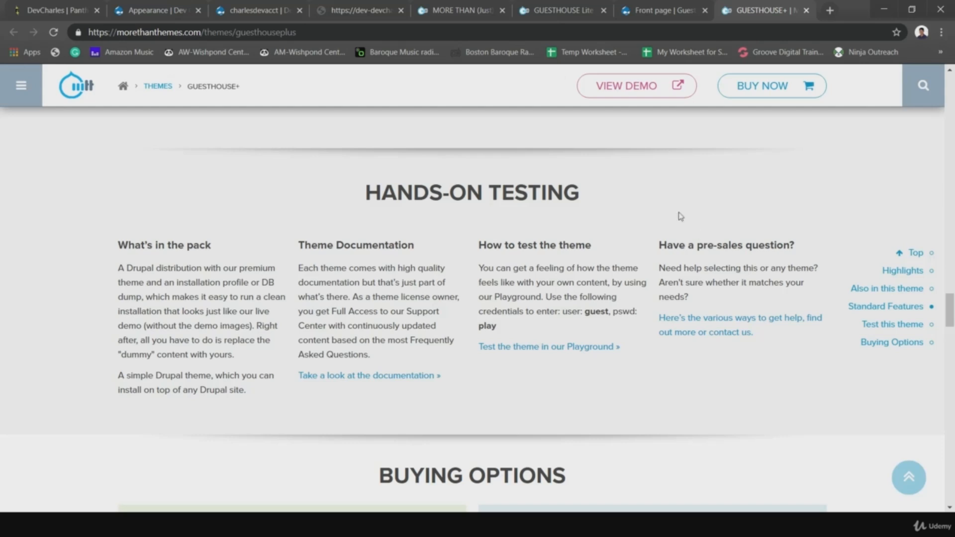
{"action": "left_click", "coordinate": [359, 10]}
- Step through the dev site's account and Appearance tabs, then bring up the Pantheon dashboard
{"action": "left_click", "coordinate": [266, 15]}
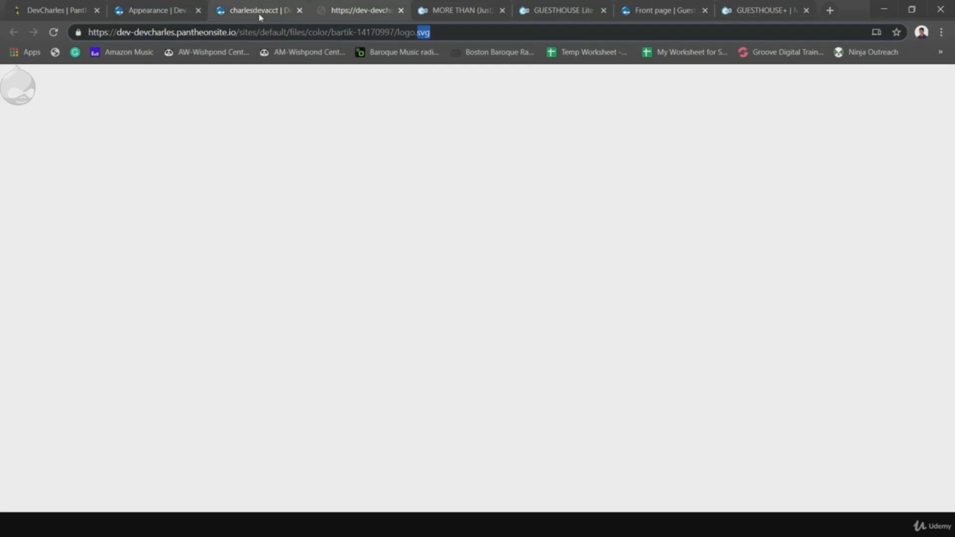
{"action": "left_click", "coordinate": [179, 14]}
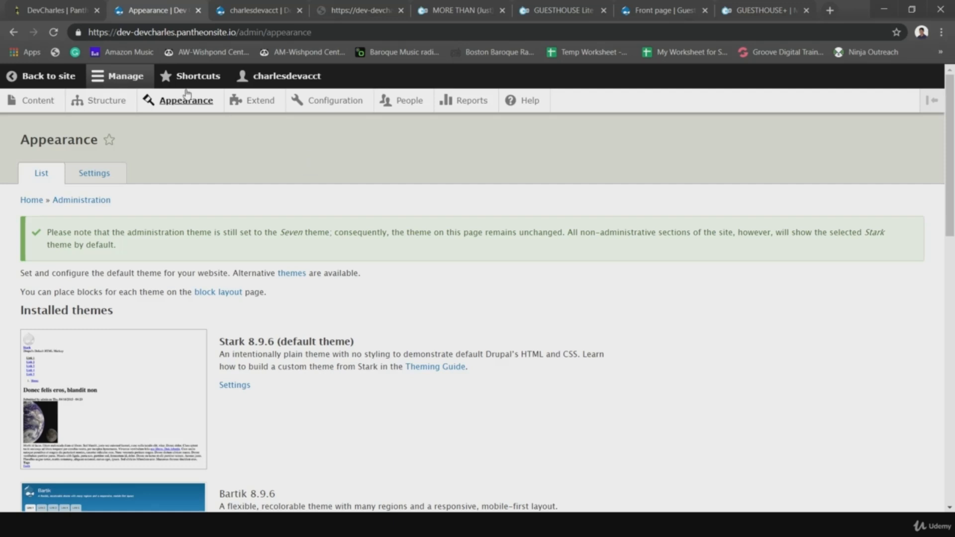
{"action": "left_click", "coordinate": [55, 10]}
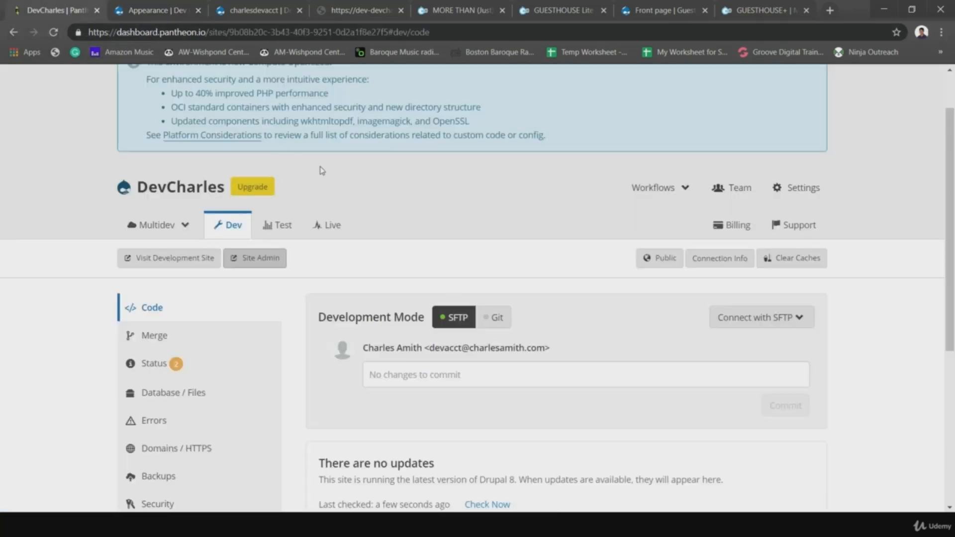
{"action": "scroll", "coordinate": [320, 170], "scroll_direction": "up", "scroll_amount": 2}
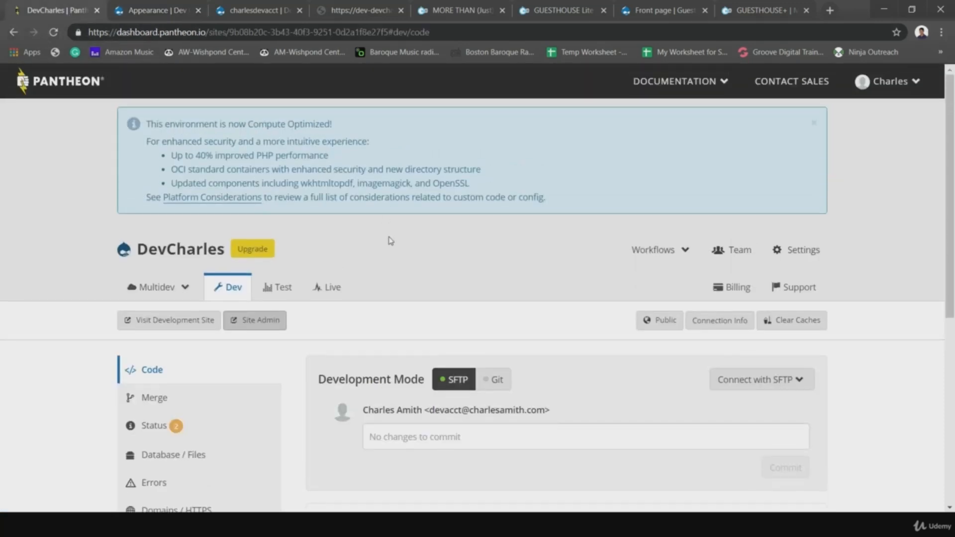
{"action": "scroll", "coordinate": [433, 262], "scroll_direction": "down", "scroll_amount": 5}
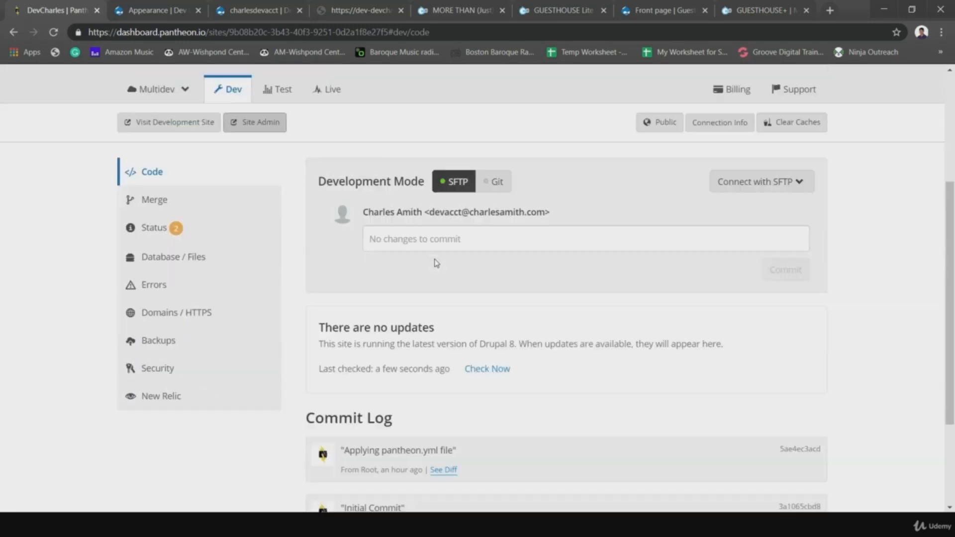
- View the Development environment's Backup Log, then return to Drupal's Appearance page
{"action": "left_click", "coordinate": [181, 294]}
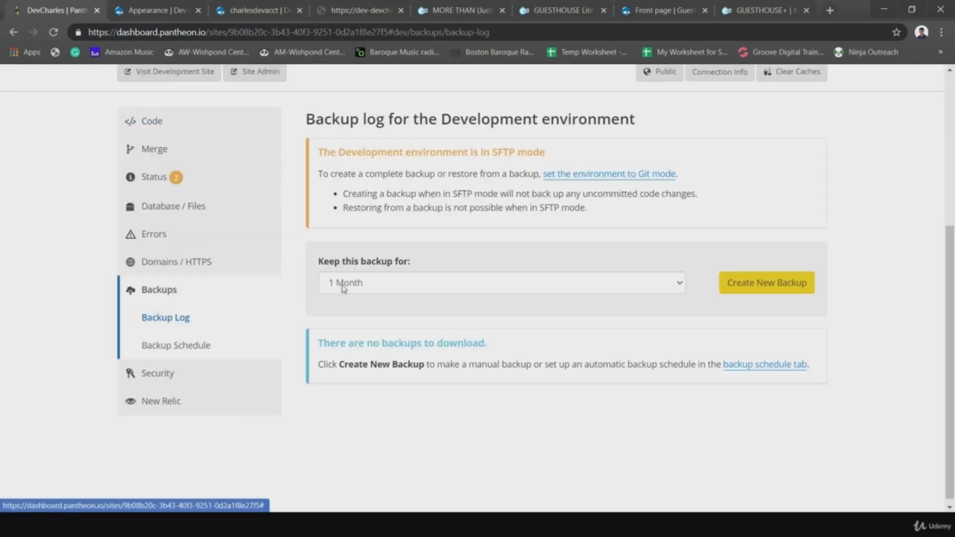
{"action": "scroll", "coordinate": [421, 382], "scroll_direction": "up", "scroll_amount": 3}
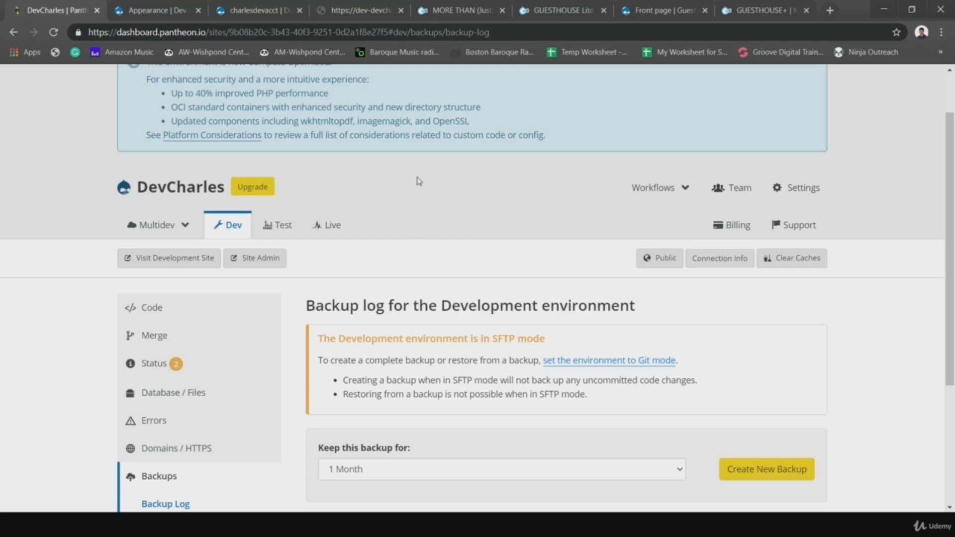
{"action": "left_click", "coordinate": [169, 11]}
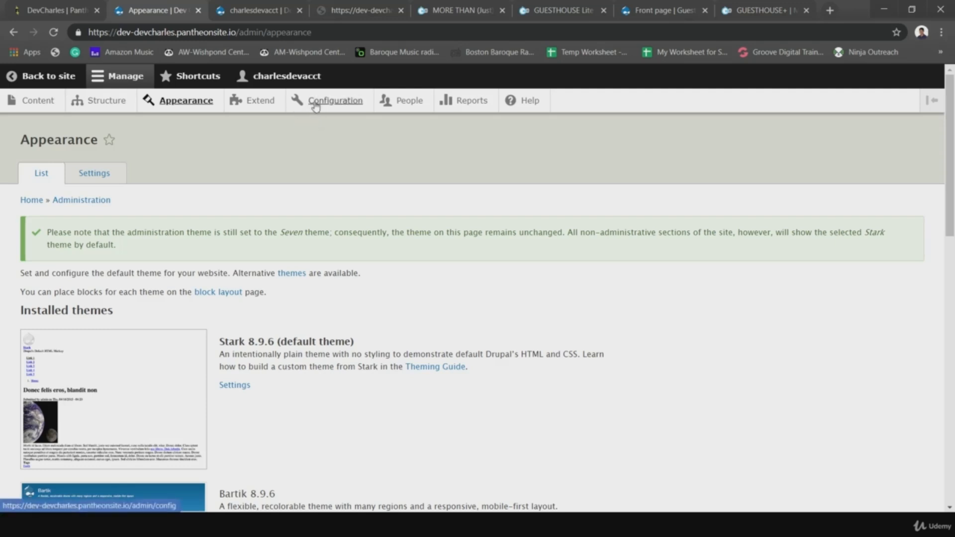
- Run Clear all caches under Configuration > Performance, then go back to Appearance showing Stark as default
{"action": "left_click", "coordinate": [317, 106]}
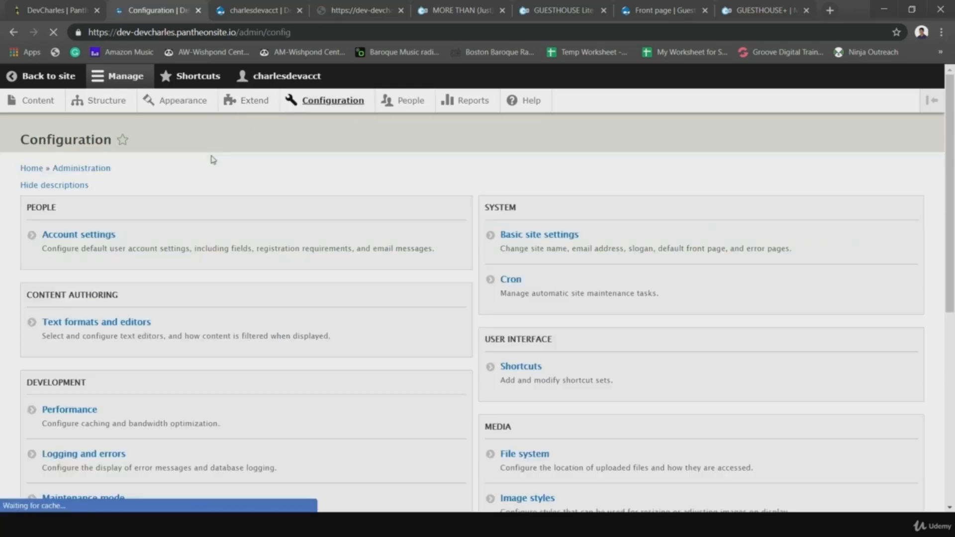
{"action": "scroll", "coordinate": [129, 330], "scroll_direction": "down", "scroll_amount": 2}
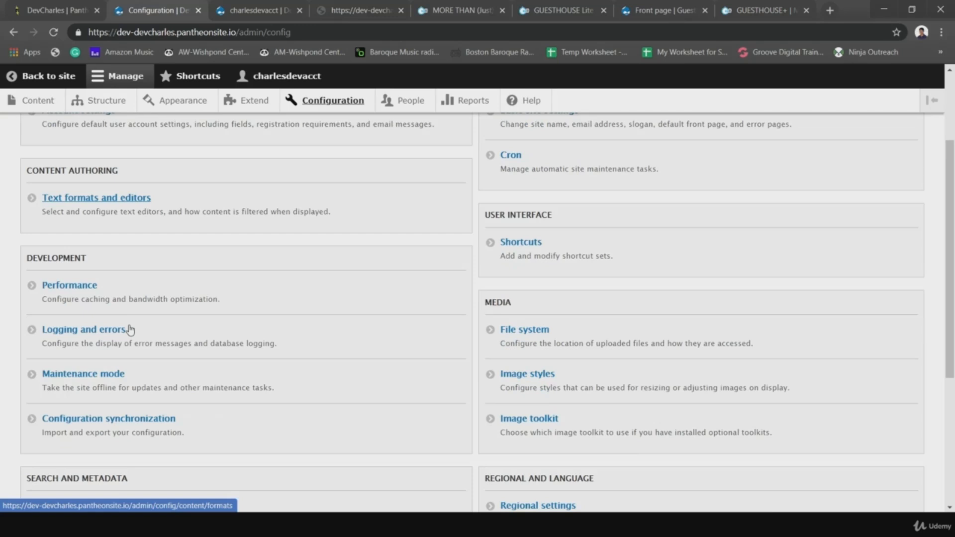
{"action": "left_click", "coordinate": [81, 286]}
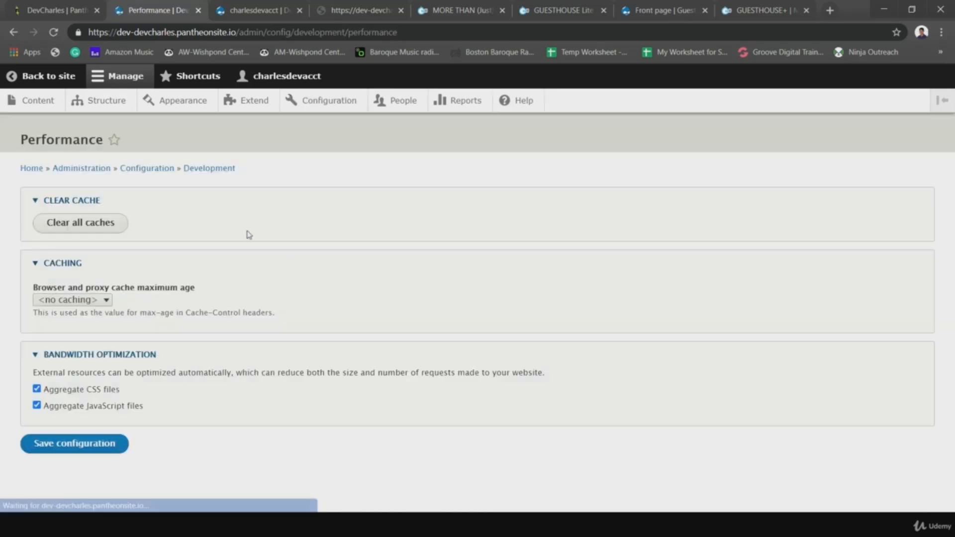
{"action": "left_click", "coordinate": [56, 227]}
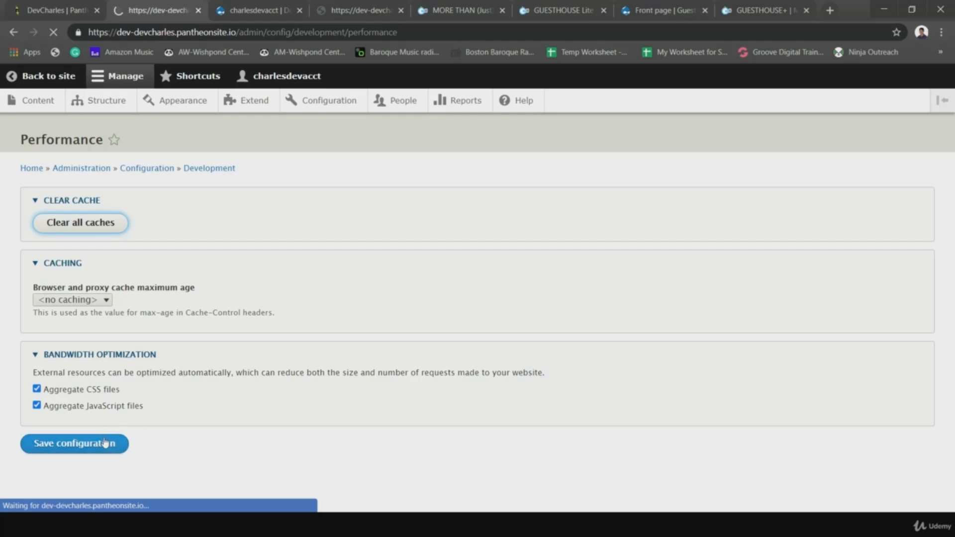
{"action": "left_click", "coordinate": [173, 102]}
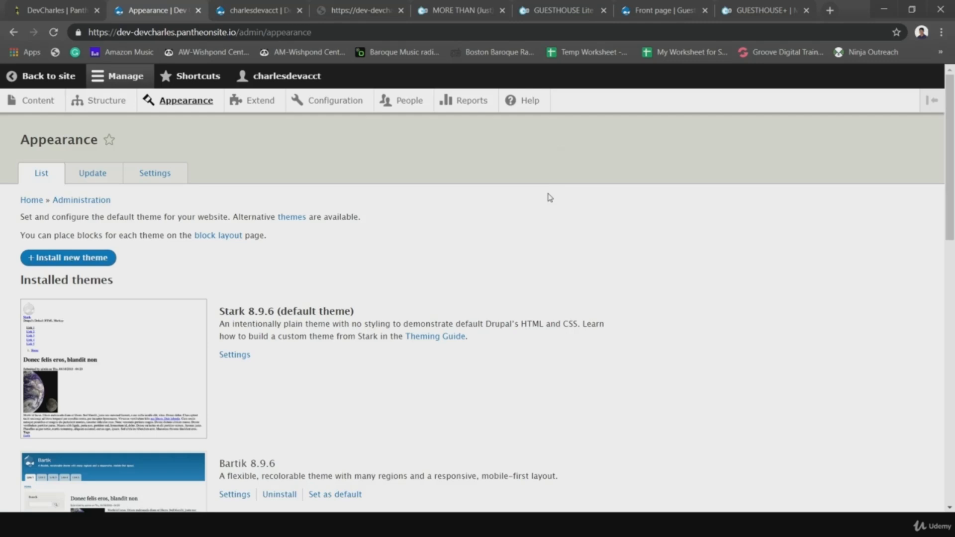
- Close the GUESTHOUSE+ theme page tab
{"action": "left_click", "coordinate": [732, 13]}
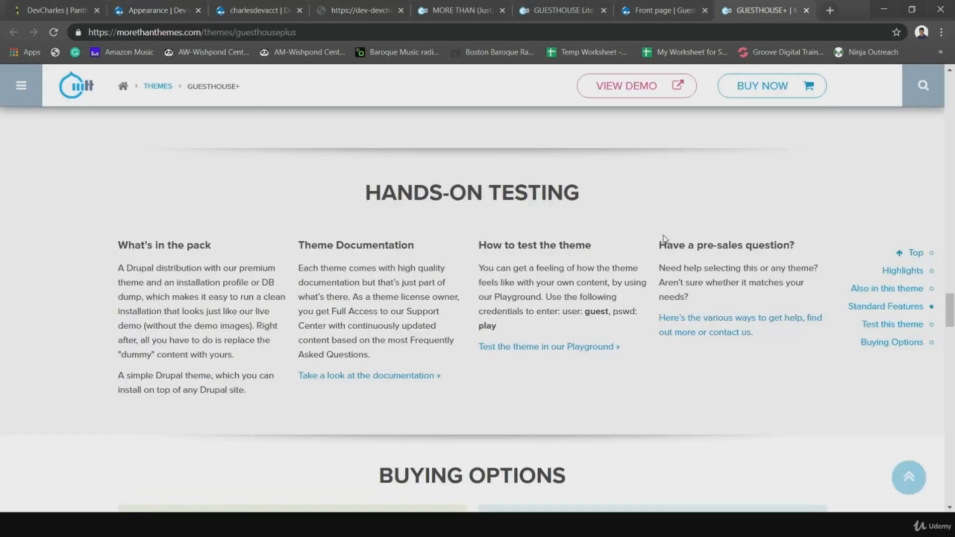
{"action": "scroll", "coordinate": [664, 238], "scroll_direction": "up", "scroll_amount": 10}
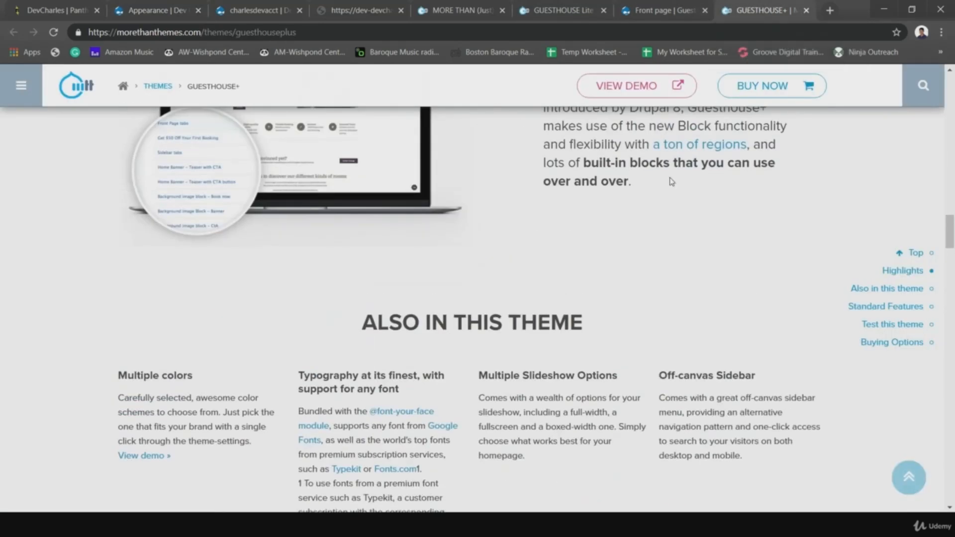
{"action": "scroll", "coordinate": [584, 294], "scroll_direction": "up", "scroll_amount": 15}
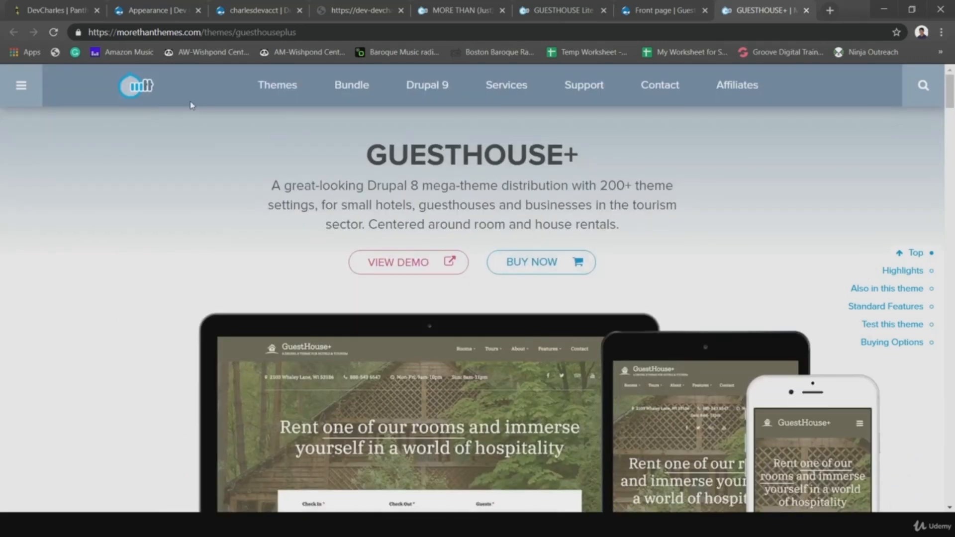
{"action": "left_click", "coordinate": [806, 10]}
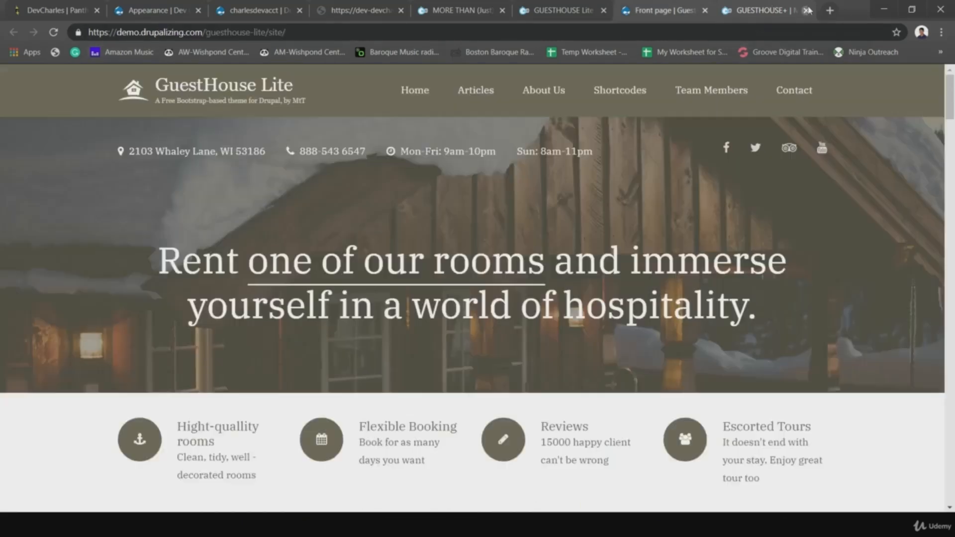
- From the GUESTHOUSE Lite page, follow GET IT to the theme's drupal.org project page
{"action": "left_click", "coordinate": [666, 10]}
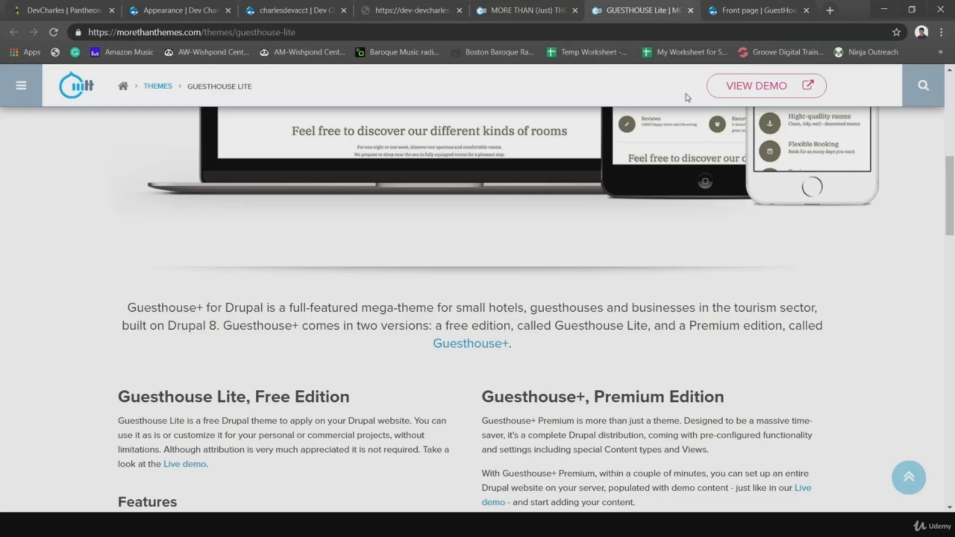
{"action": "scroll", "coordinate": [674, 177], "scroll_direction": "up", "scroll_amount": 5}
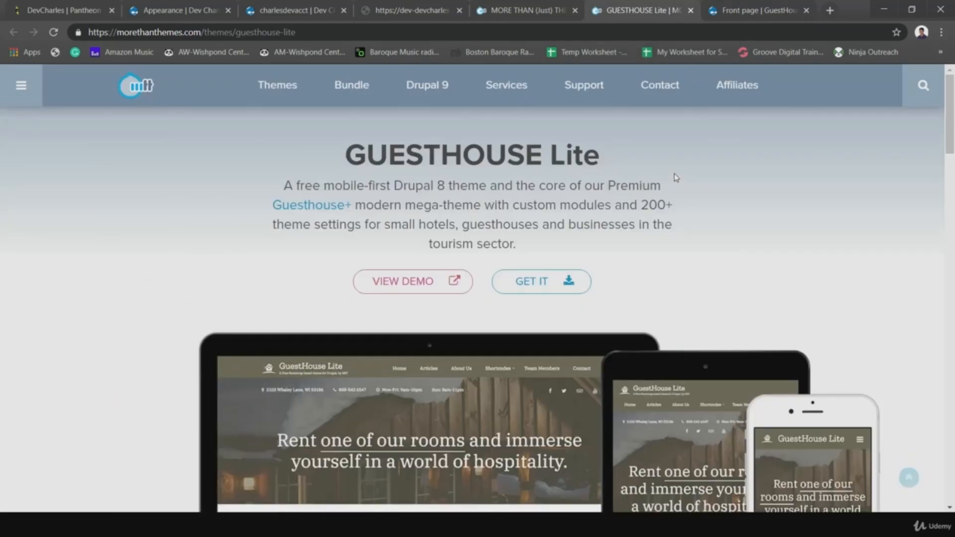
{"action": "left_click", "coordinate": [530, 287]}
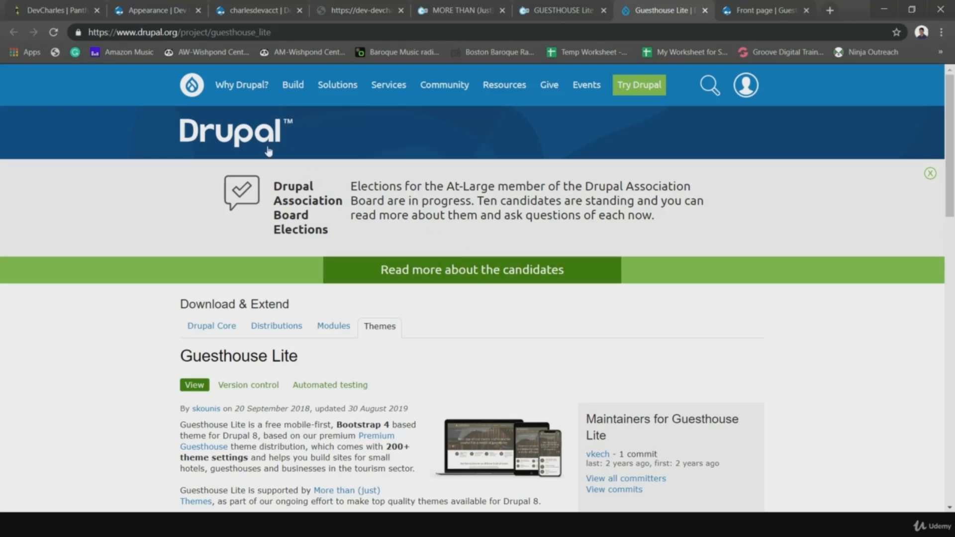
- Go from the drupal.org home page to the Themes list and filter to Drupal 8 compatibility
{"action": "left_click", "coordinate": [217, 140]}
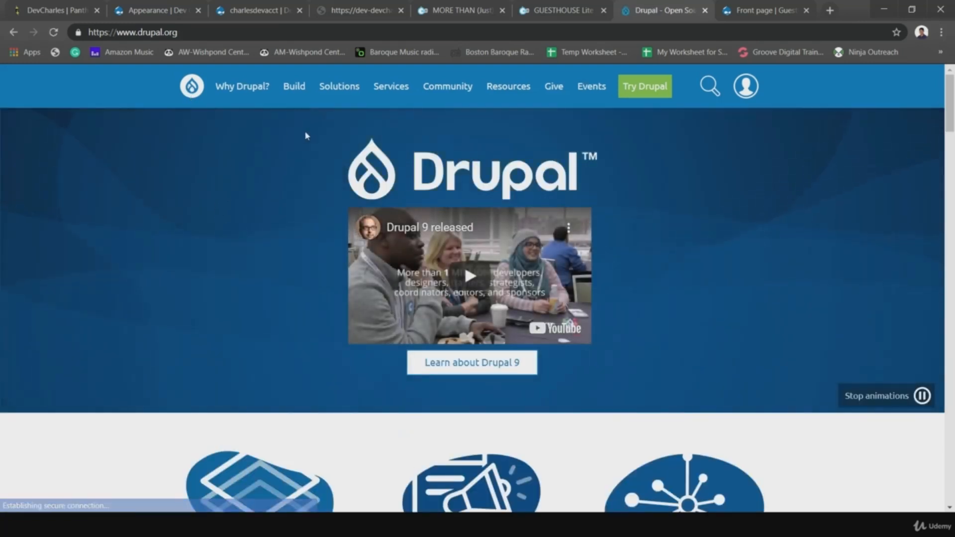
{"action": "mouse_move", "coordinate": [295, 87]}
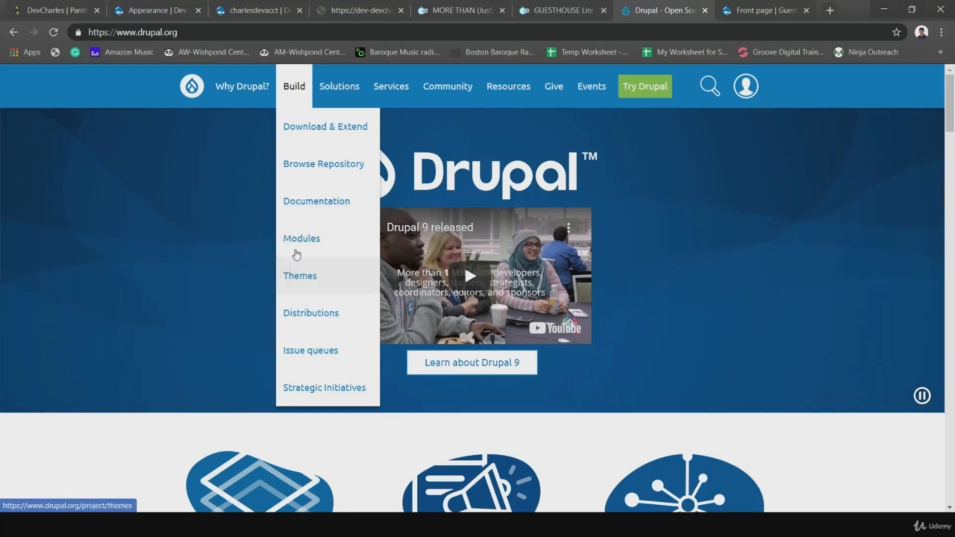
{"action": "left_click", "coordinate": [298, 278]}
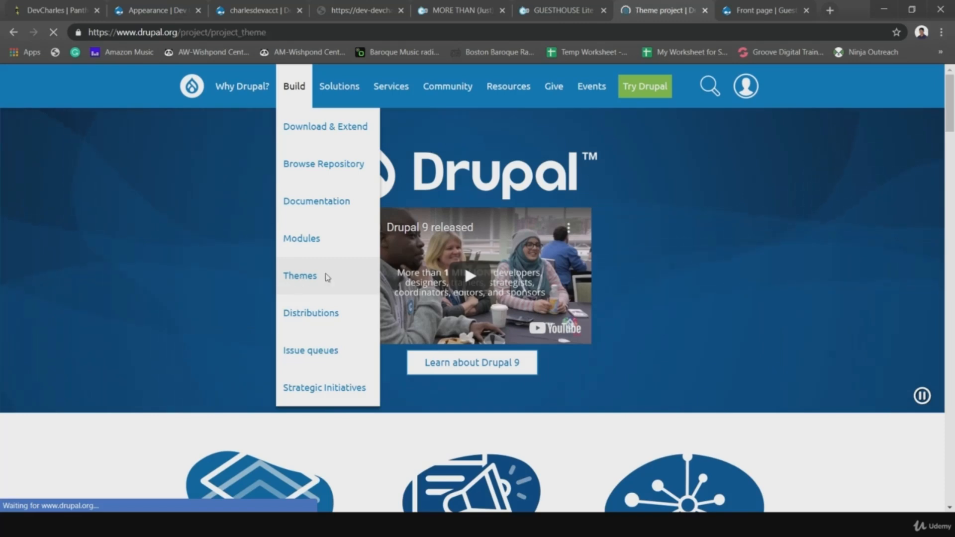
{"action": "scroll", "coordinate": [441, 335], "scroll_direction": "down", "scroll_amount": 3}
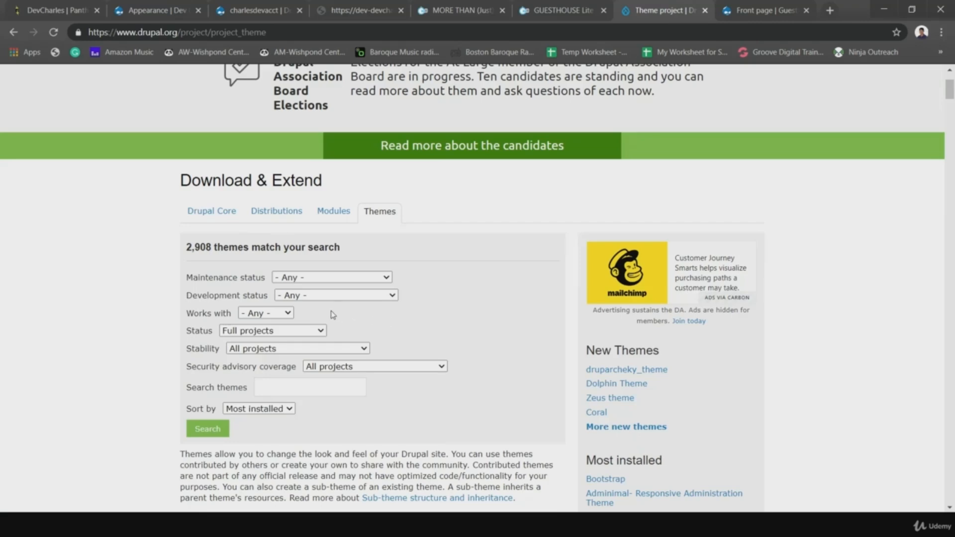
{"action": "left_click", "coordinate": [288, 314]}
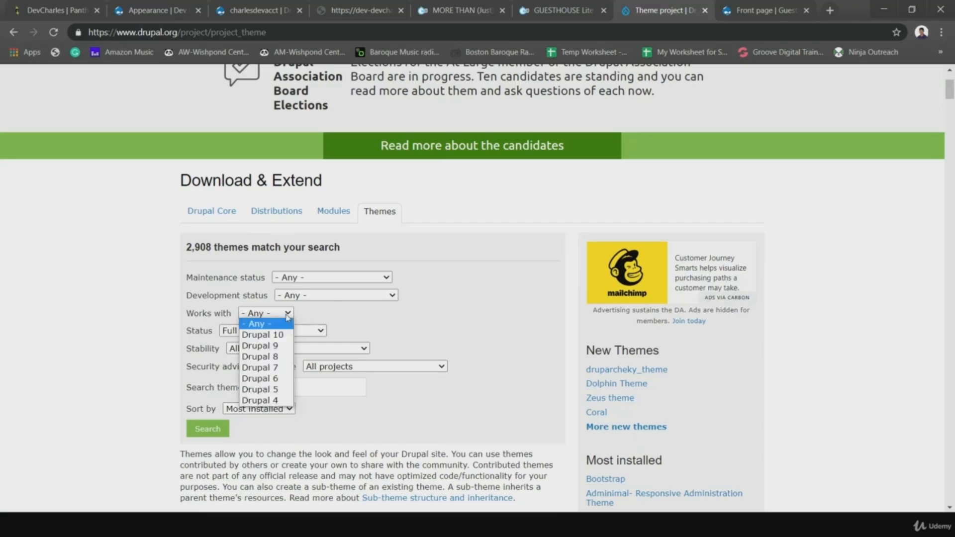
{"action": "left_click", "coordinate": [266, 355]}
- Set Maintenance status to Actively maintained and keep Status at Full projects
{"action": "scroll", "coordinate": [401, 224], "scroll_direction": "down", "scroll_amount": 3}
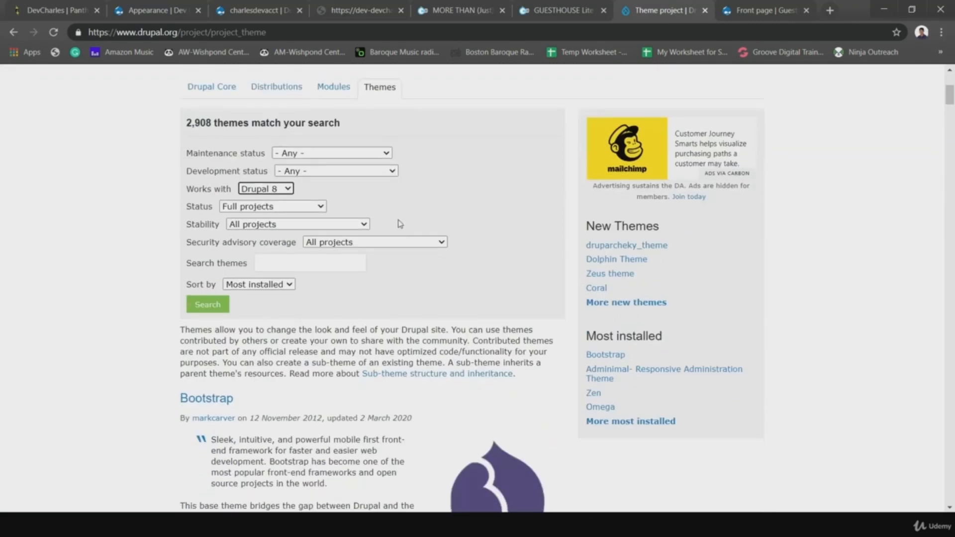
{"action": "left_click", "coordinate": [366, 173]}
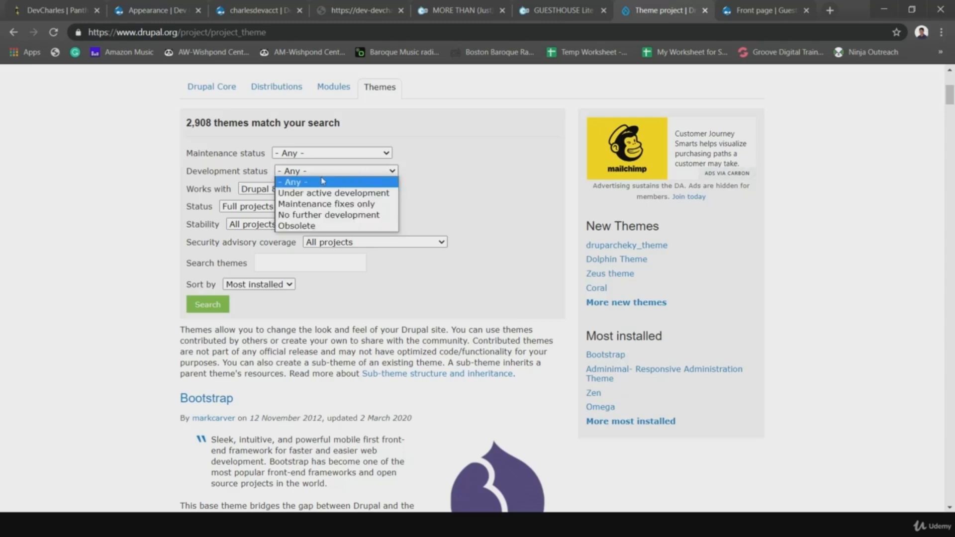
{"action": "left_click", "coordinate": [326, 154]}
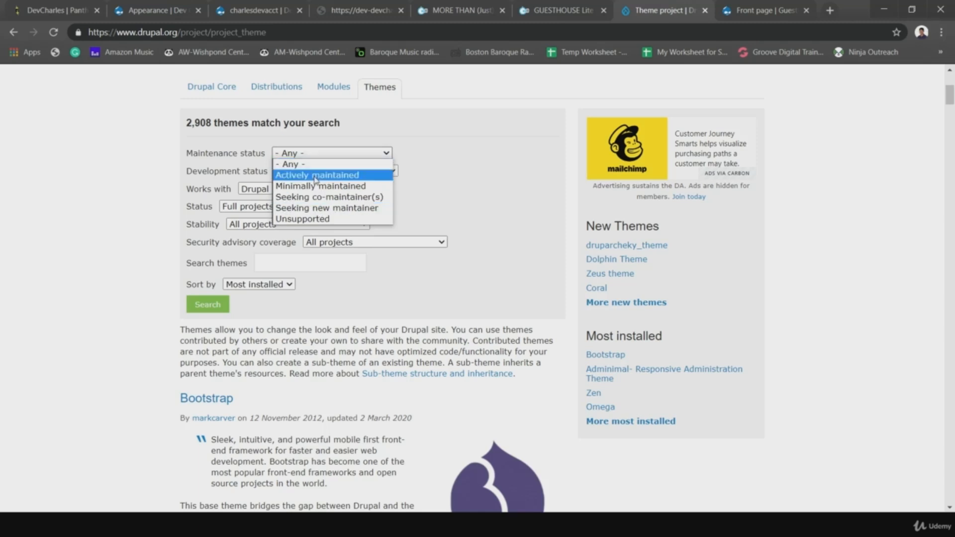
{"action": "left_click", "coordinate": [315, 176]}
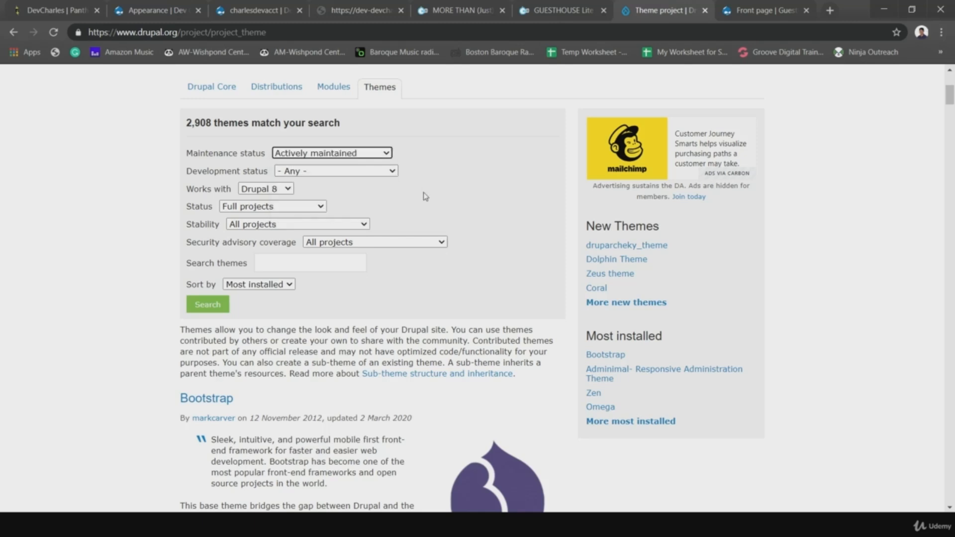
{"action": "left_click", "coordinate": [247, 208]}
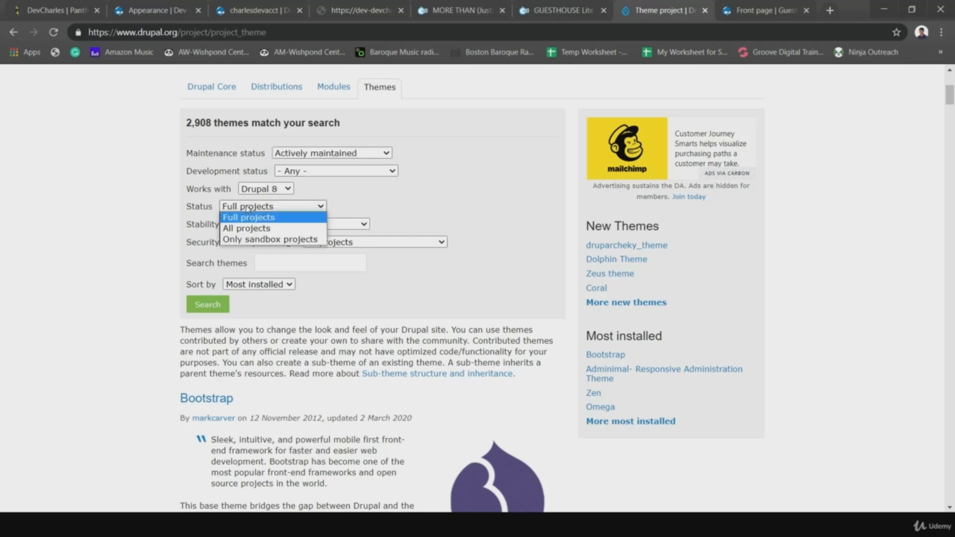
{"action": "left_click", "coordinate": [380, 208]}
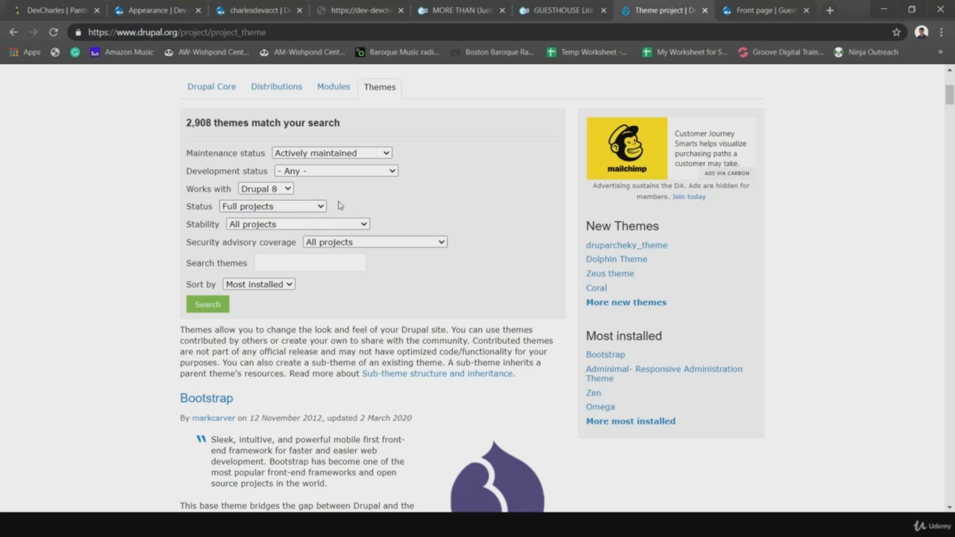
{"action": "left_click", "coordinate": [318, 208]}
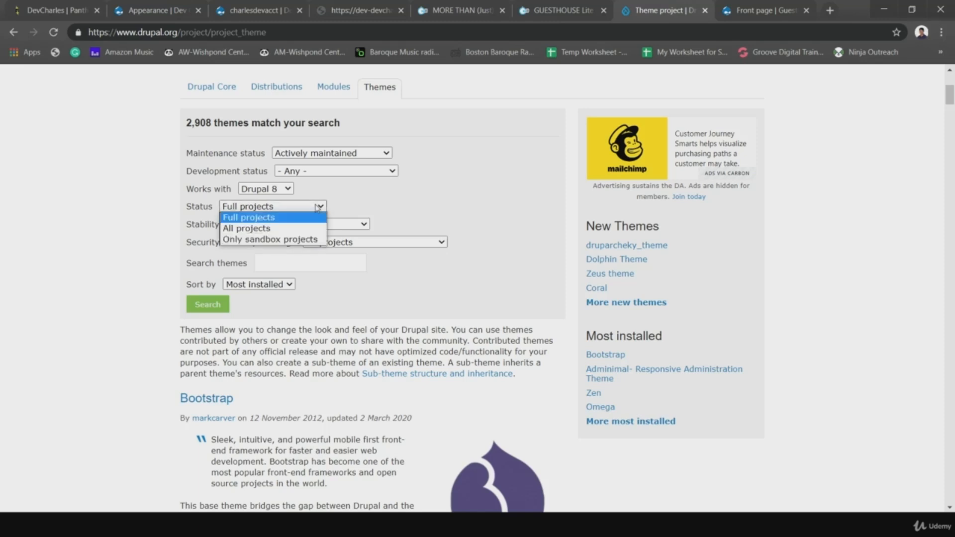
{"action": "left_click", "coordinate": [348, 204]}
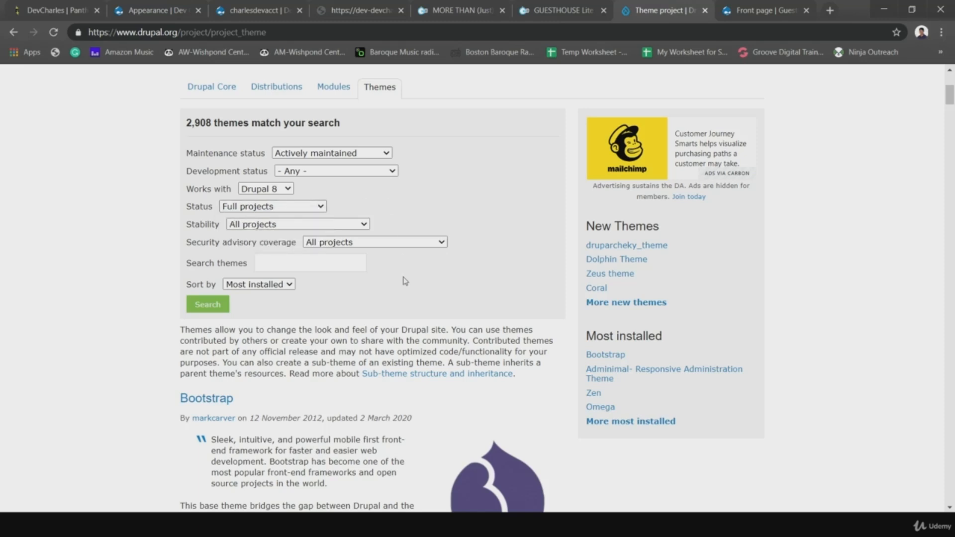
{"action": "left_click", "coordinate": [264, 210]}
{"action": "left_click", "coordinate": [323, 200]}
- Run the filtered theme search and scroll through the 428 results
{"action": "left_click", "coordinate": [209, 306]}
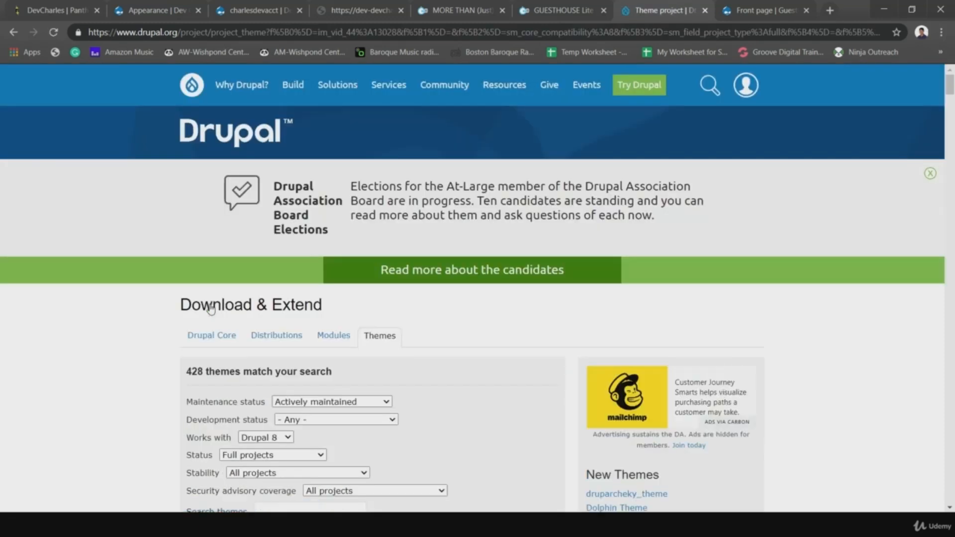
{"action": "scroll", "coordinate": [435, 348], "scroll_direction": "down", "scroll_amount": 3}
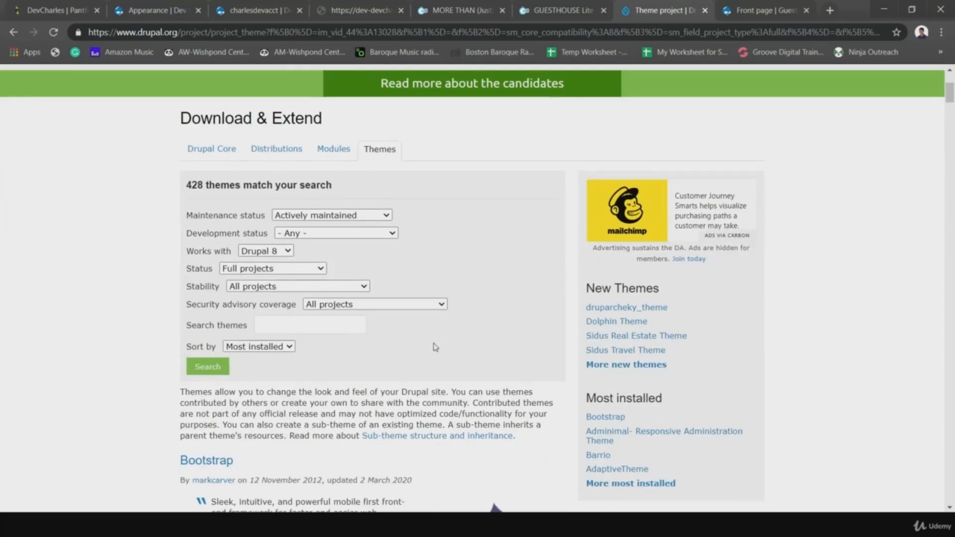
{"action": "scroll", "coordinate": [436, 347], "scroll_direction": "down", "scroll_amount": 3}
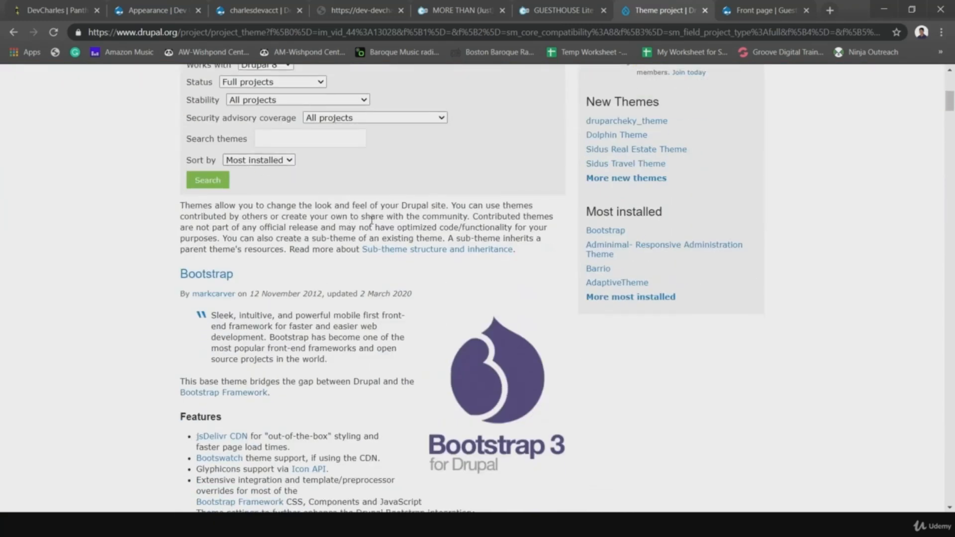
{"action": "scroll", "coordinate": [417, 230], "scroll_direction": "down", "scroll_amount": 15}
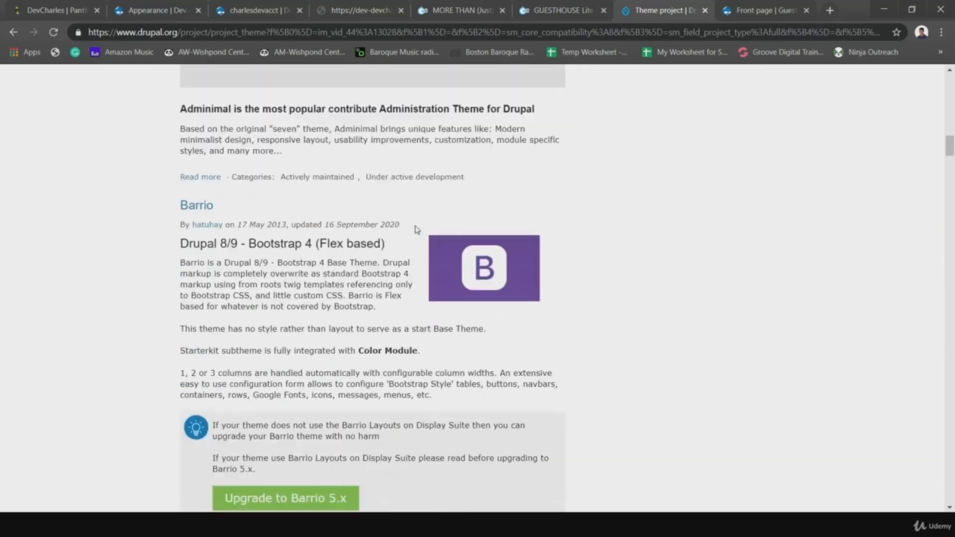
{"action": "scroll", "coordinate": [417, 230], "scroll_direction": "down", "scroll_amount": 20}
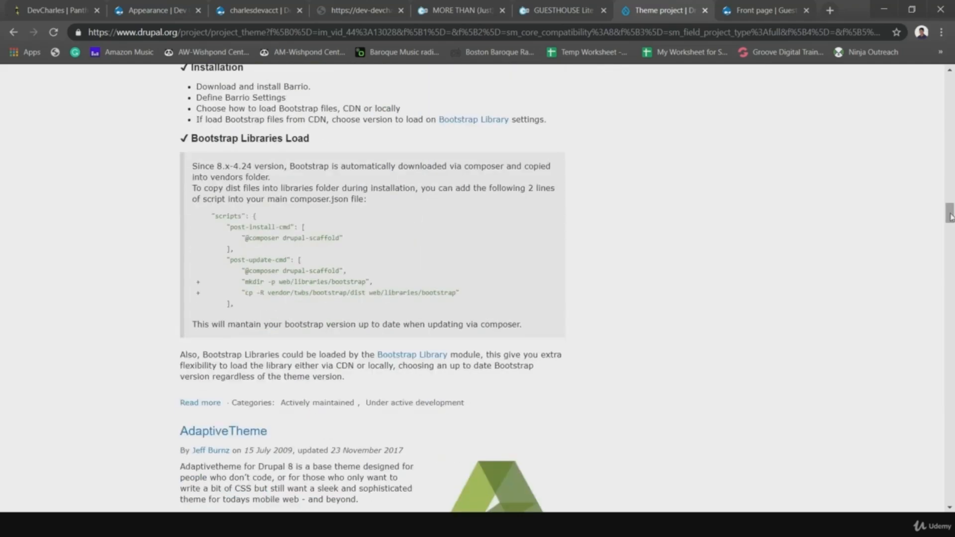
{"action": "left_click_drag", "start_coordinate": [950, 217], "coordinate": [950, 82]}
{"action": "scroll", "coordinate": [470, 227], "scroll_direction": "down", "scroll_amount": 5}
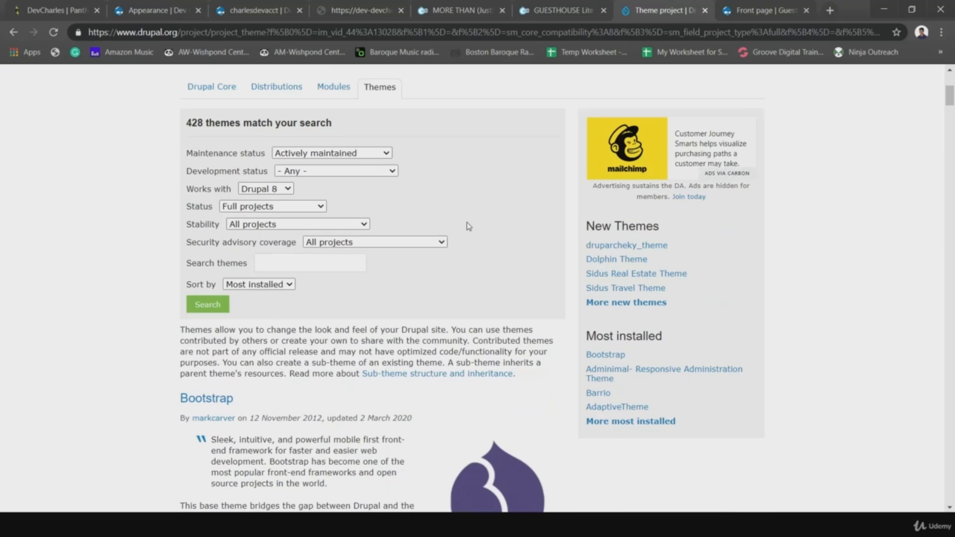
- Sort the theme results by Created date and search again
{"action": "left_click", "coordinate": [260, 285]}
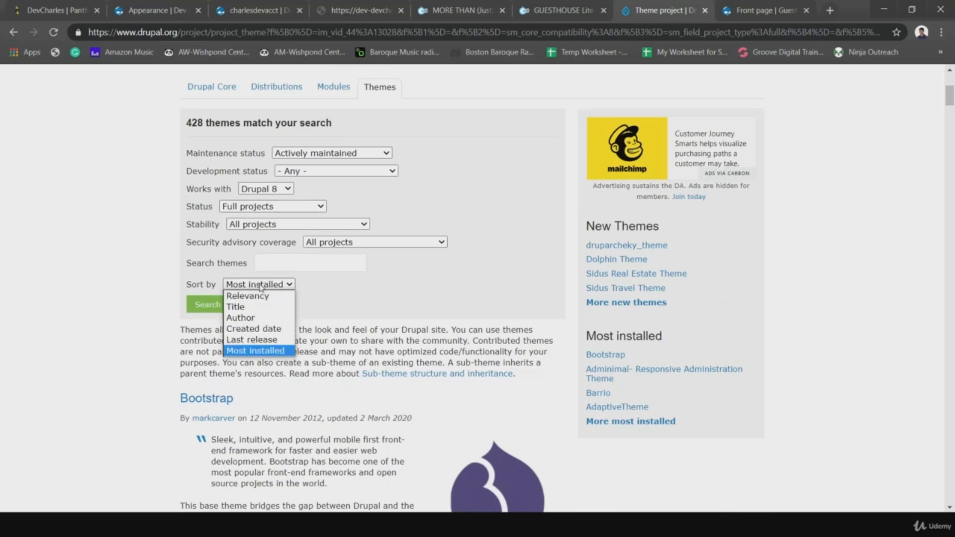
{"action": "left_click", "coordinate": [254, 329]}
{"action": "left_click", "coordinate": [208, 305]}
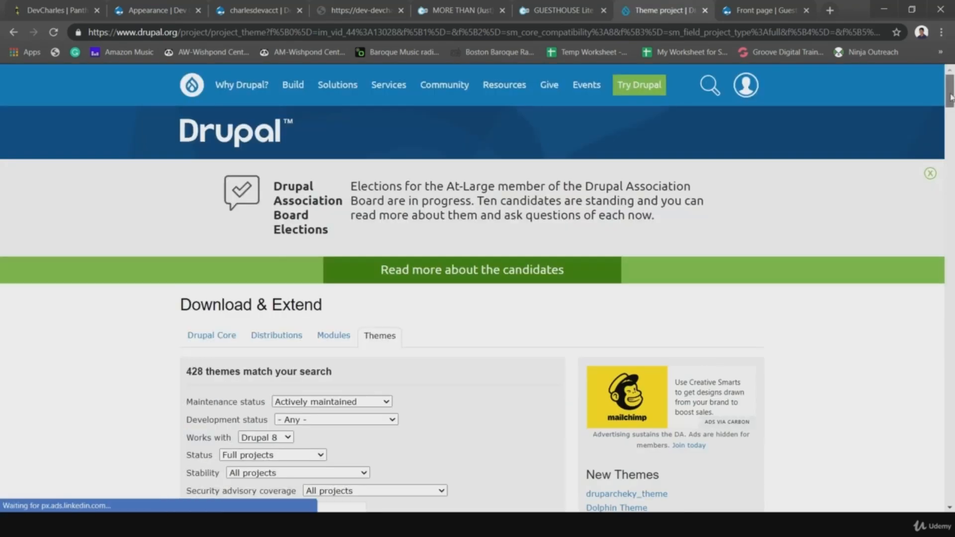
{"action": "left_click_drag", "start_coordinate": [949, 105], "coordinate": [949, 141]}
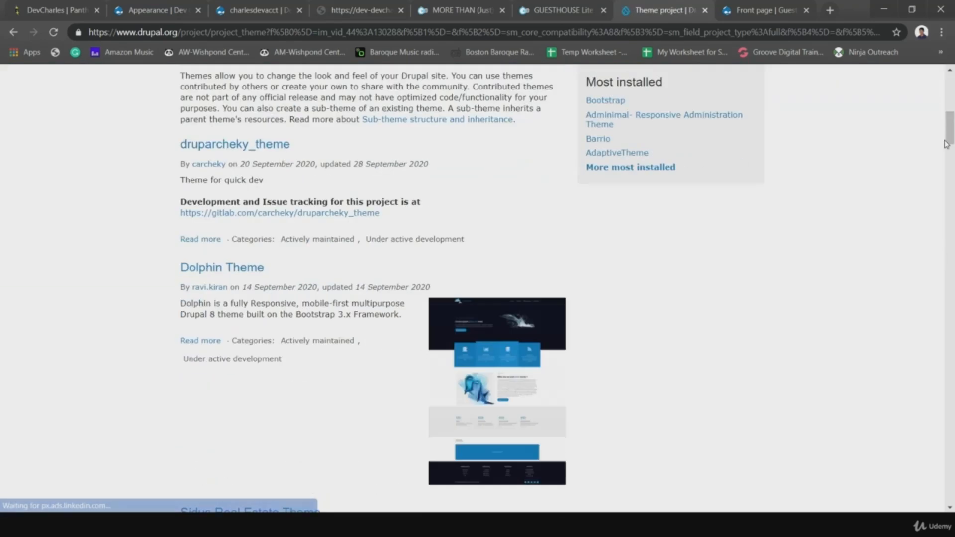
{"action": "left_click", "coordinate": [951, 93]}
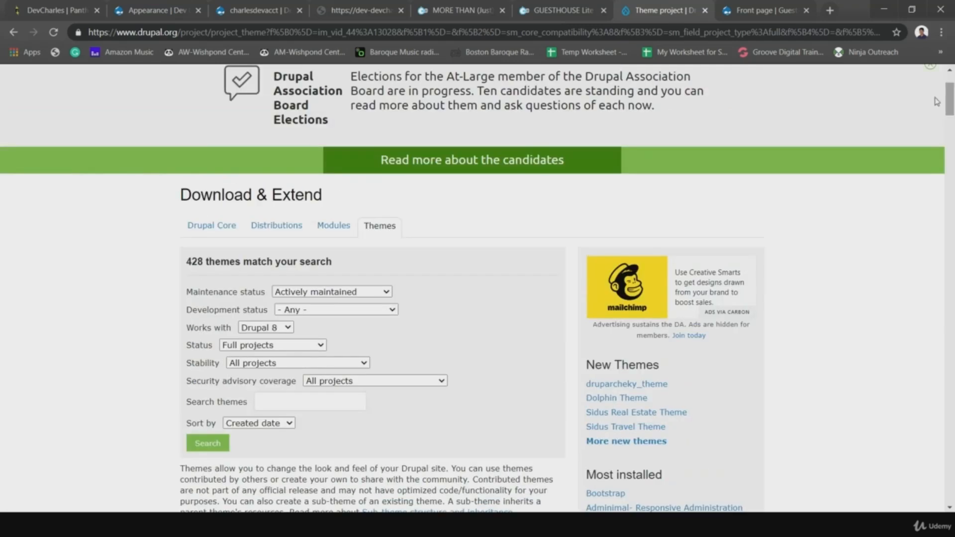
- Enter 'lite' as the theme search term
{"action": "left_click", "coordinate": [281, 400]}
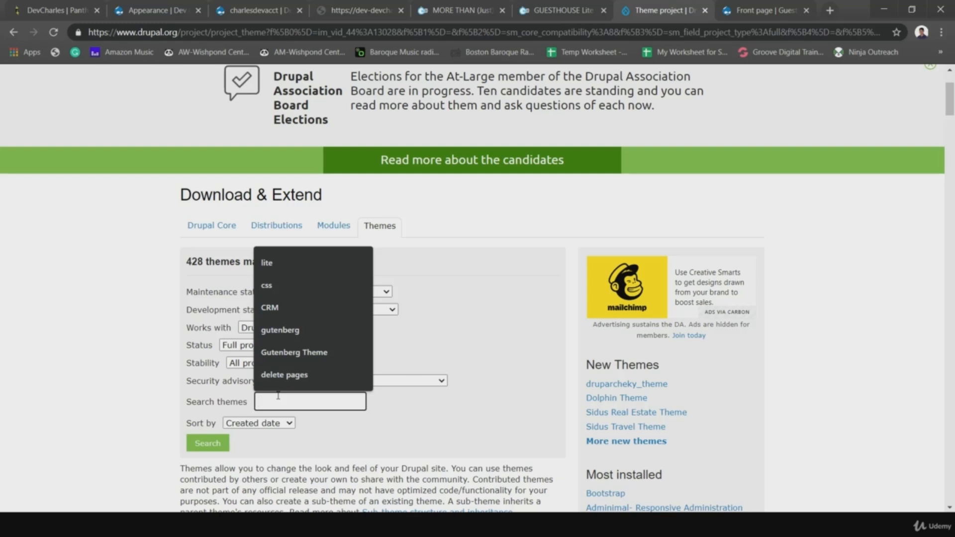
{"action": "type", "text": "lite"}
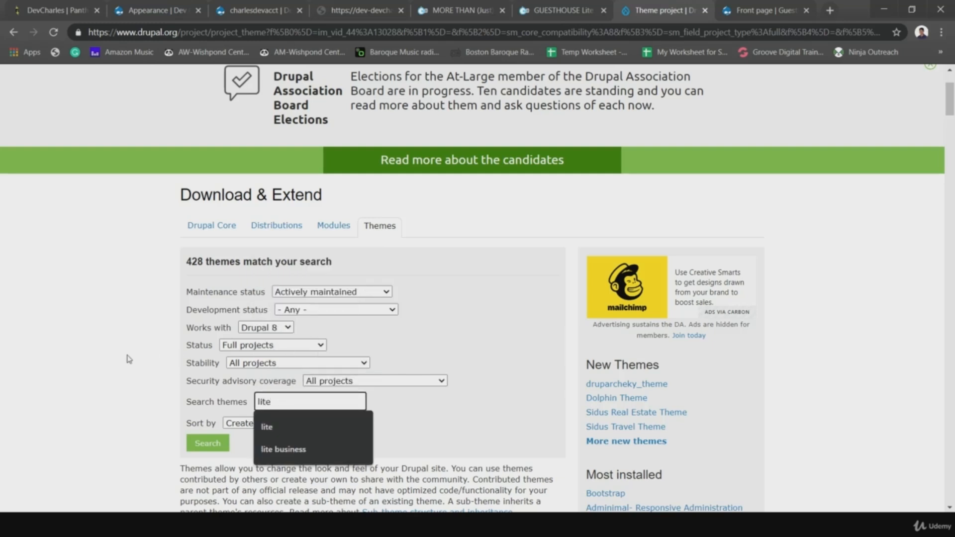
{"action": "left_click", "coordinate": [245, 393]}
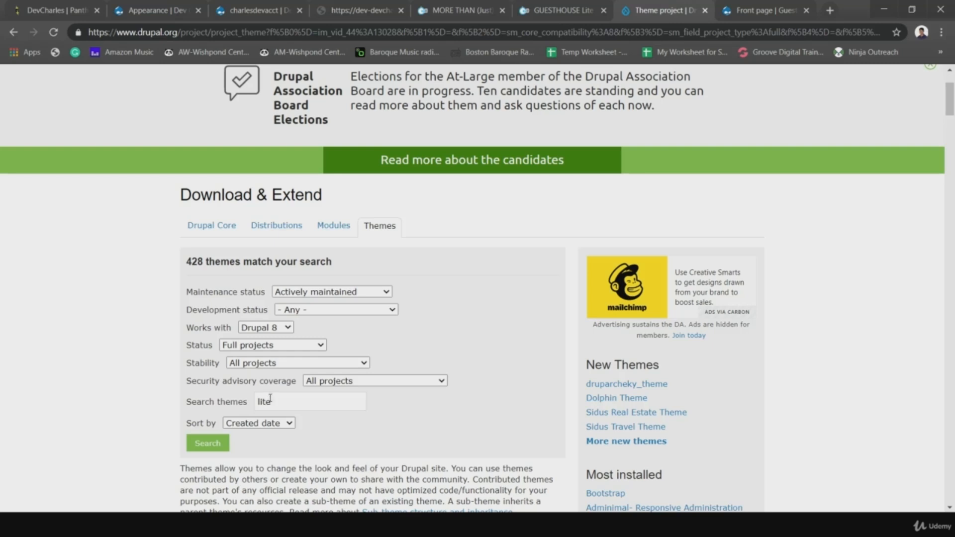
- Search themes for 'lite' and scroll the 23 results down to Guesthouse Lite
{"action": "left_click", "coordinate": [214, 444]}
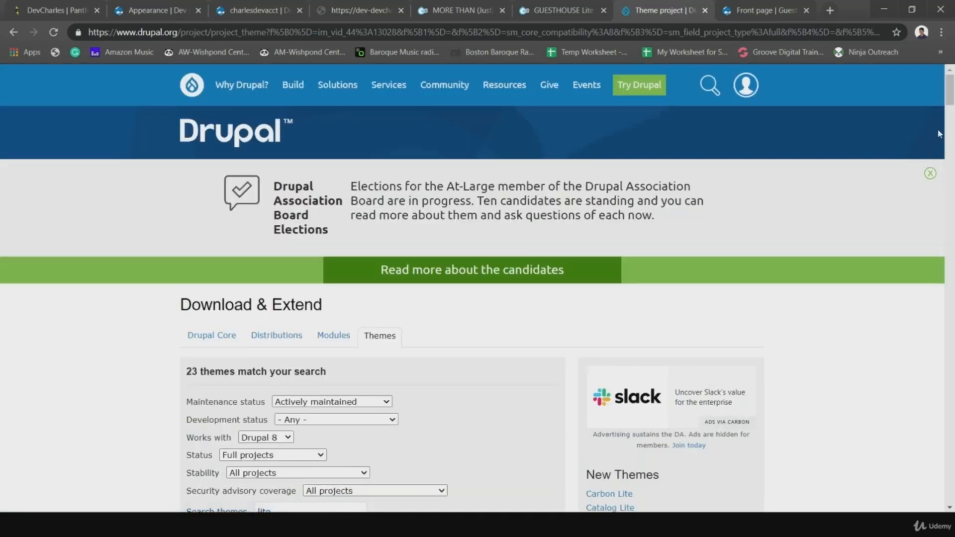
{"action": "scroll", "coordinate": [950, 149], "scroll_direction": "down", "scroll_amount": 10}
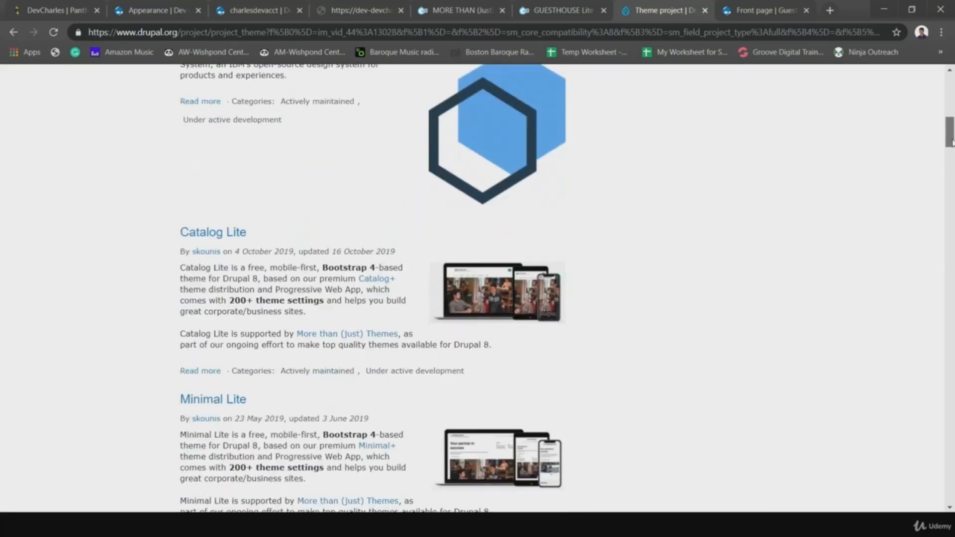
{"action": "left_click_drag", "start_coordinate": [951, 149], "coordinate": [951, 297]}
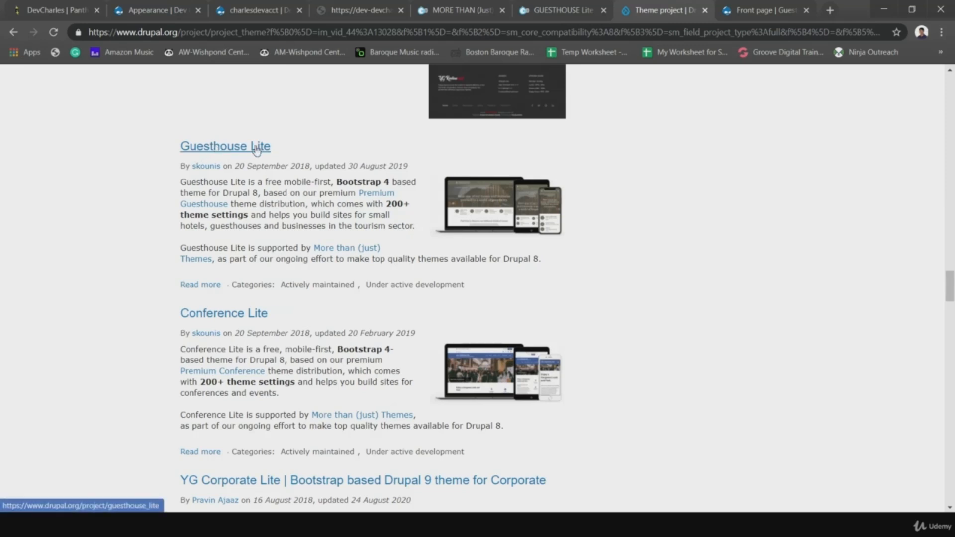
- Open the Guesthouse Lite project page and read through its description
{"action": "left_click", "coordinate": [216, 146]}
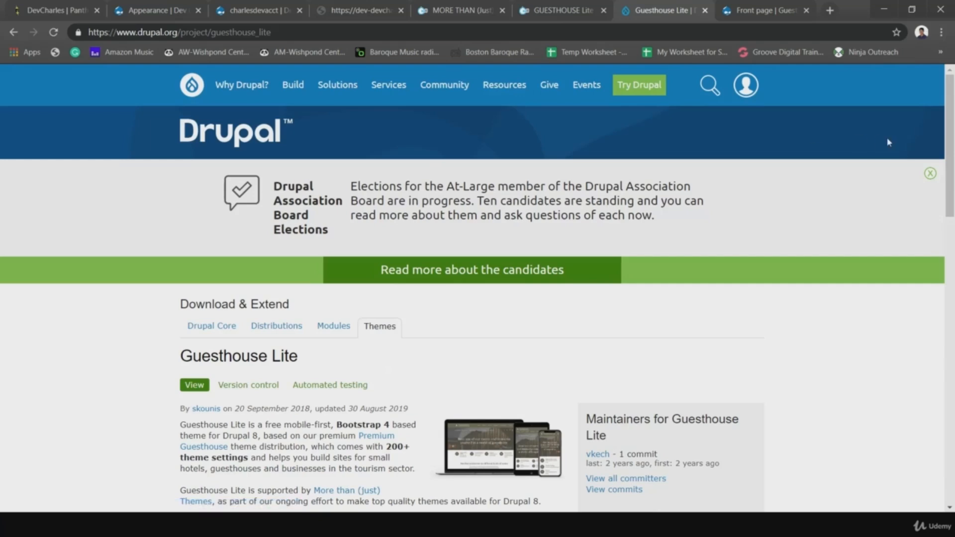
{"action": "left_click_drag", "start_coordinate": [944, 105], "coordinate": [944, 180]}
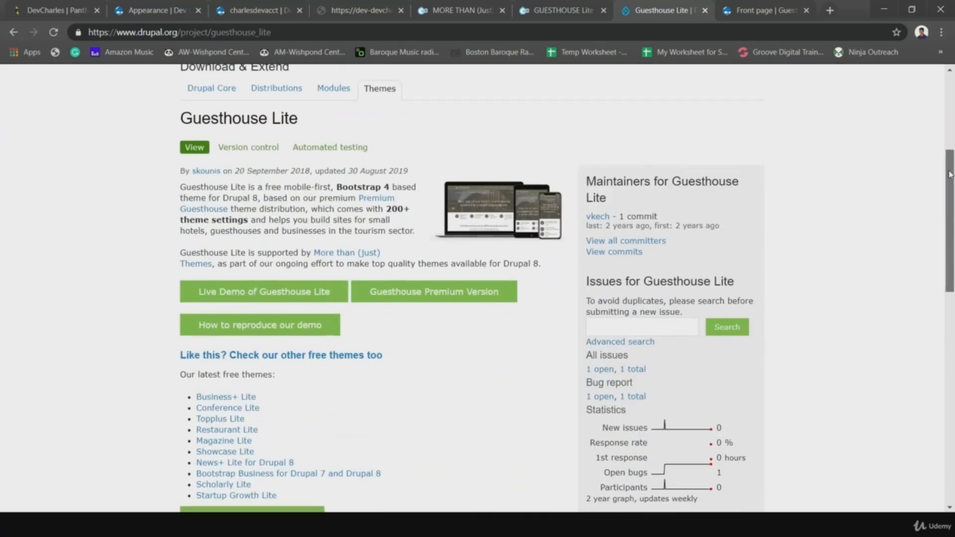
{"action": "left_click_drag", "start_coordinate": [160, 143], "coordinate": [334, 496]}
{"action": "scroll", "coordinate": [953, 188], "scroll_direction": "down", "scroll_amount": 9}
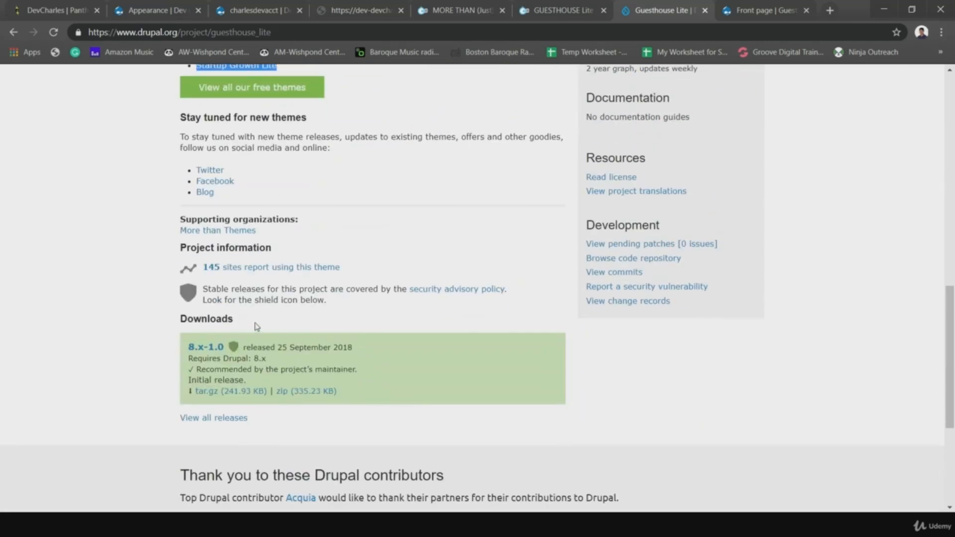
{"action": "left_click", "coordinate": [257, 327]}
{"action": "scroll", "coordinate": [433, 321], "scroll_direction": "up", "scroll_amount": 4}
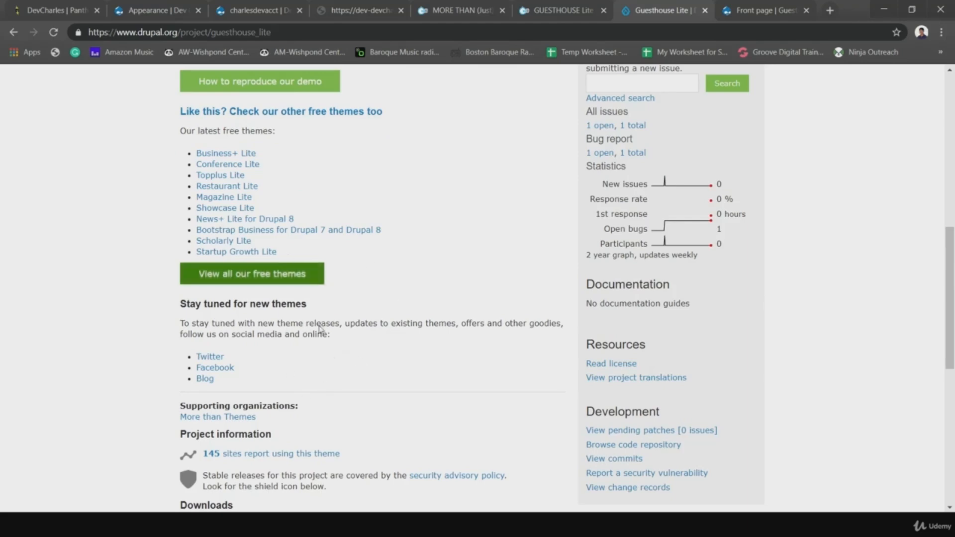
{"action": "scroll", "coordinate": [321, 330], "scroll_direction": "up", "scroll_amount": 5}
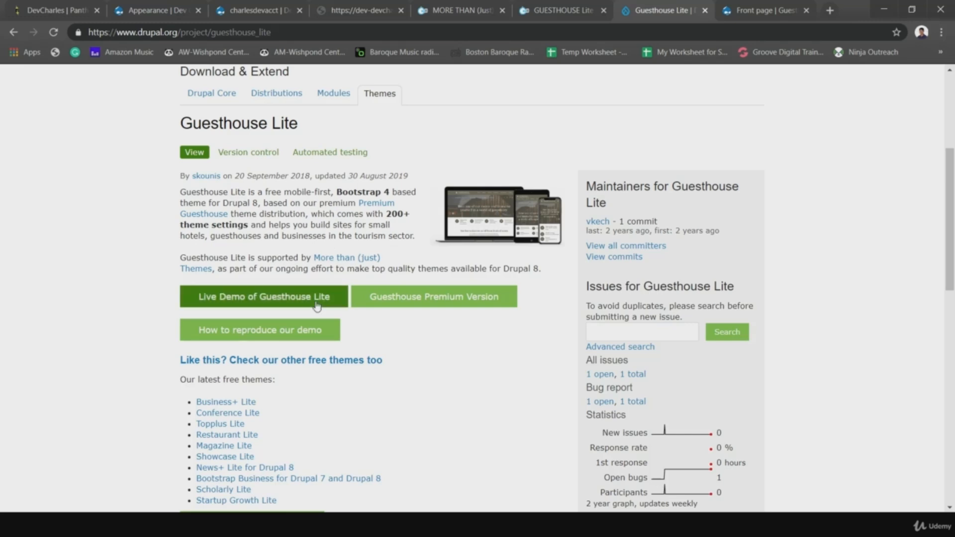
{"action": "left_click_drag", "start_coordinate": [350, 336], "coordinate": [252, 329]}
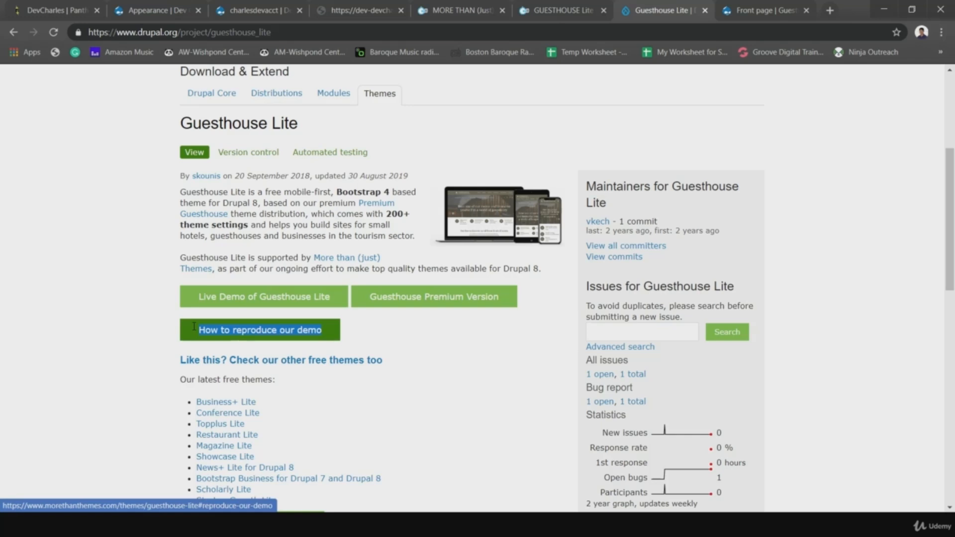
{"action": "left_click", "coordinate": [417, 343]}
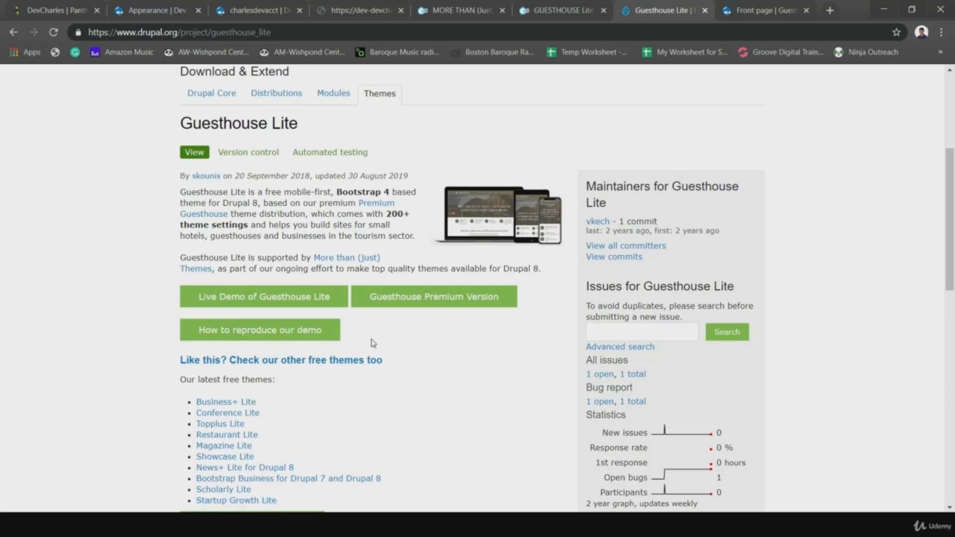
- Scroll to Downloads and highlight 'Requires Drupal: 8.x' for release 8.x-1.0
{"action": "scroll", "coordinate": [373, 344], "scroll_direction": "down", "scroll_amount": 4}
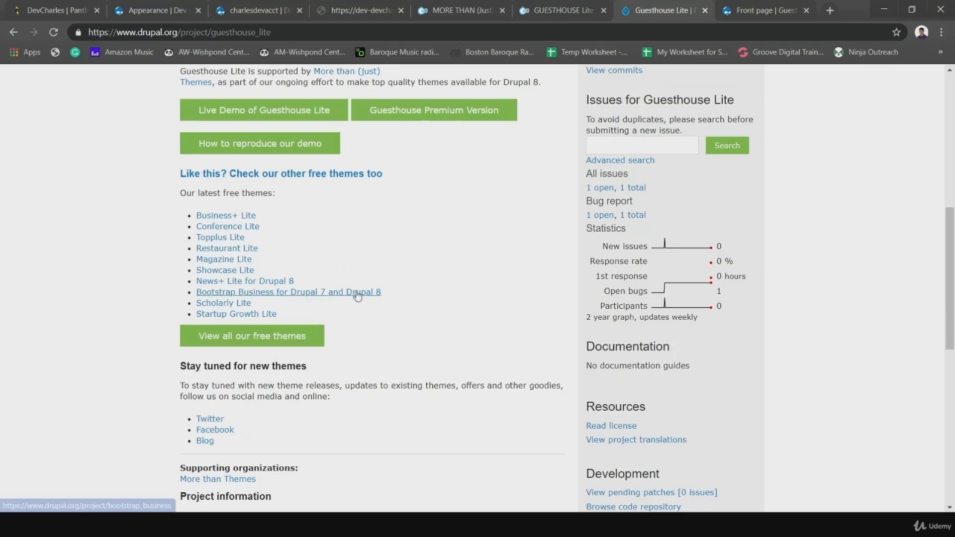
{"action": "scroll", "coordinate": [357, 295], "scroll_direction": "down", "scroll_amount": 5}
{"action": "scroll", "coordinate": [397, 302], "scroll_direction": "down", "scroll_amount": 4}
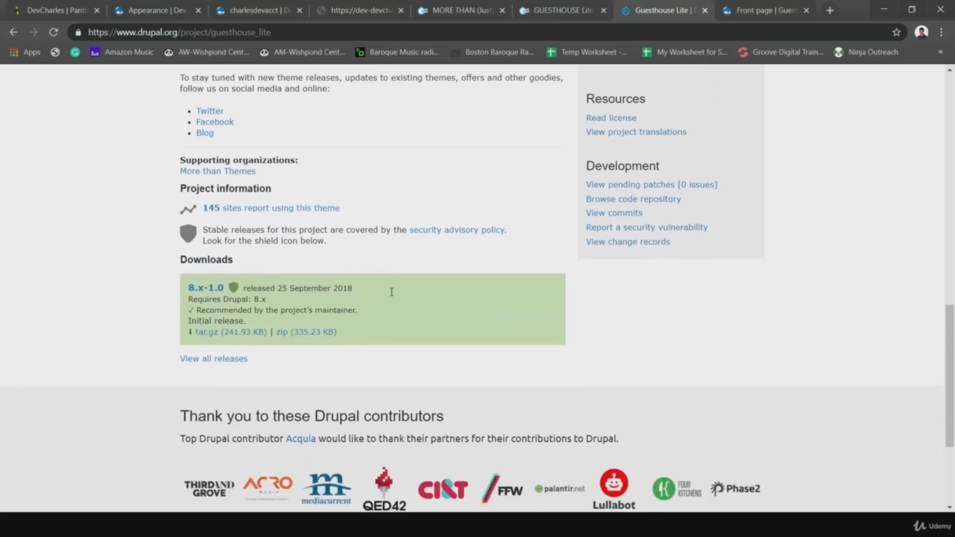
{"action": "scroll", "coordinate": [384, 265], "scroll_direction": "up", "scroll_amount": 1}
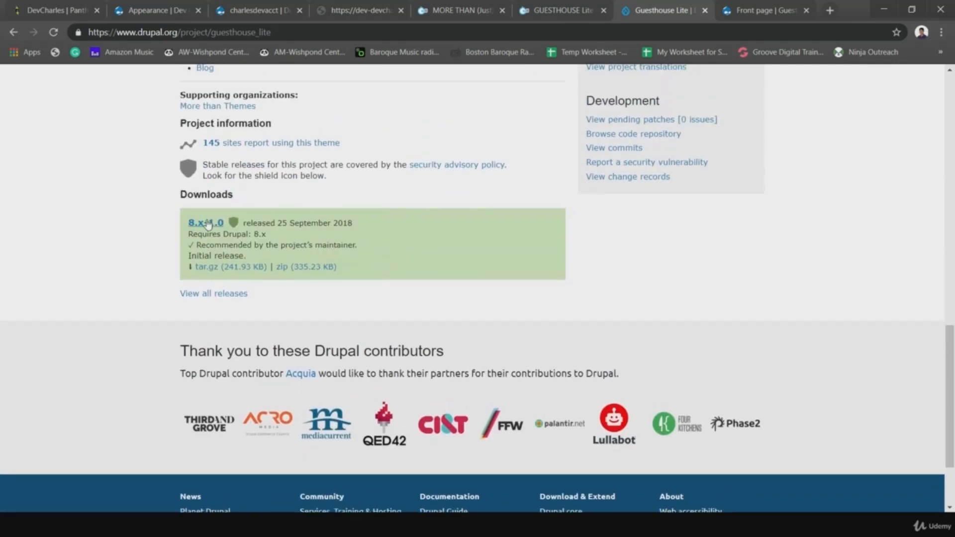
{"action": "left_click_drag", "start_coordinate": [223, 236], "coordinate": [274, 238]}
{"action": "left_click", "coordinate": [353, 186]}
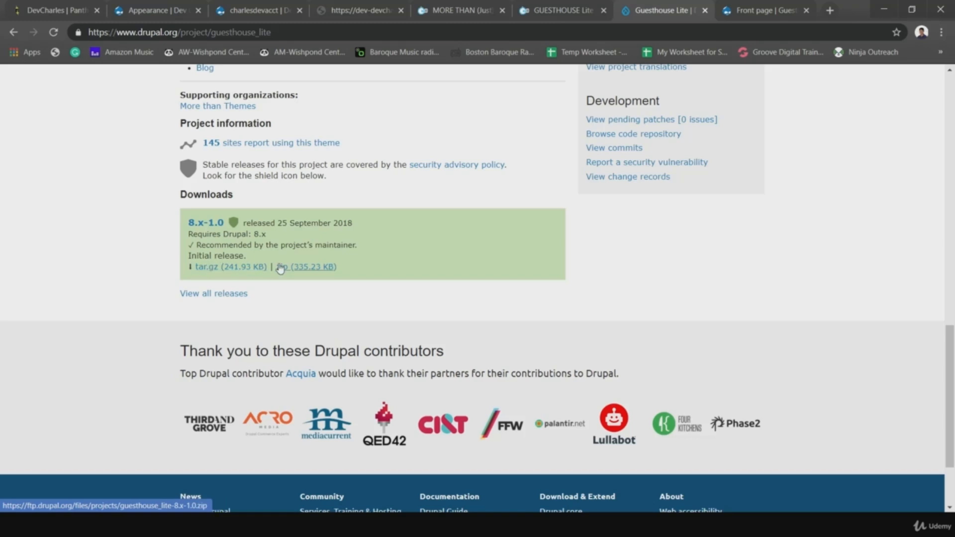
- Copy the 8.x-1.0 tar.gz download link and return to the site's Appearance page
{"action": "right_click", "coordinate": [211, 272]}
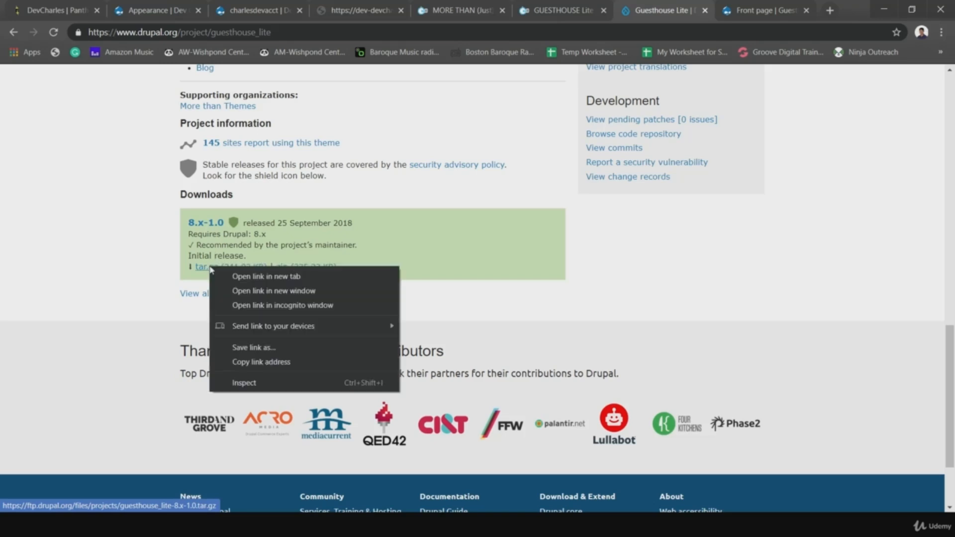
{"action": "left_click", "coordinate": [265, 364]}
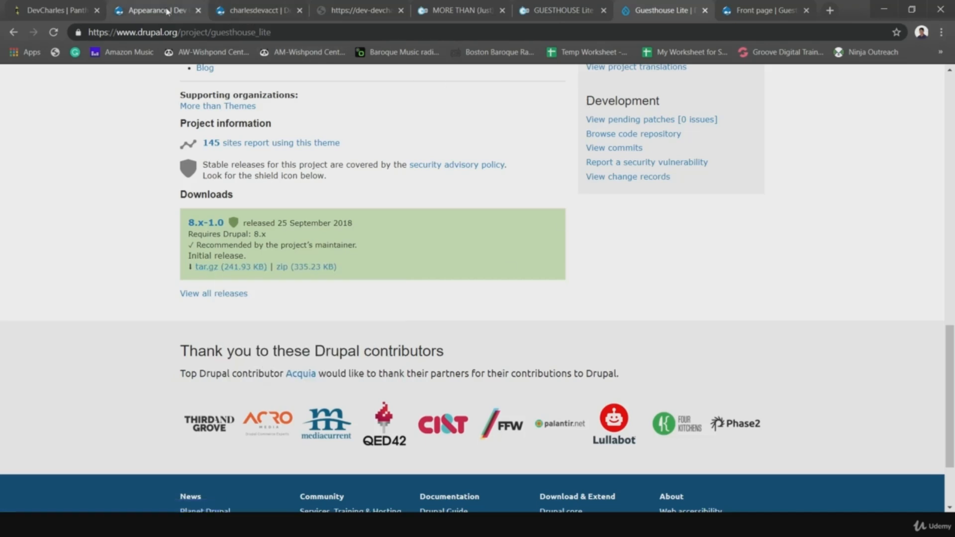
{"action": "left_click", "coordinate": [168, 12]}
- Paste the guesthouse_lite 8.x-1.0 tar.gz address into Install from a URL and install it
{"action": "left_click", "coordinate": [97, 258]}
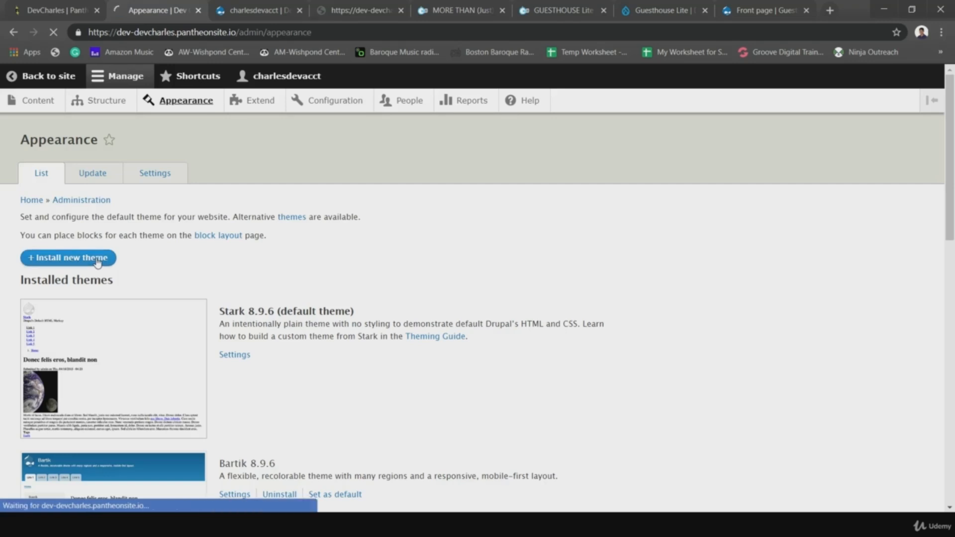
{"action": "left_click", "coordinate": [78, 230]}
{"action": "right_click", "coordinate": [79, 230]}
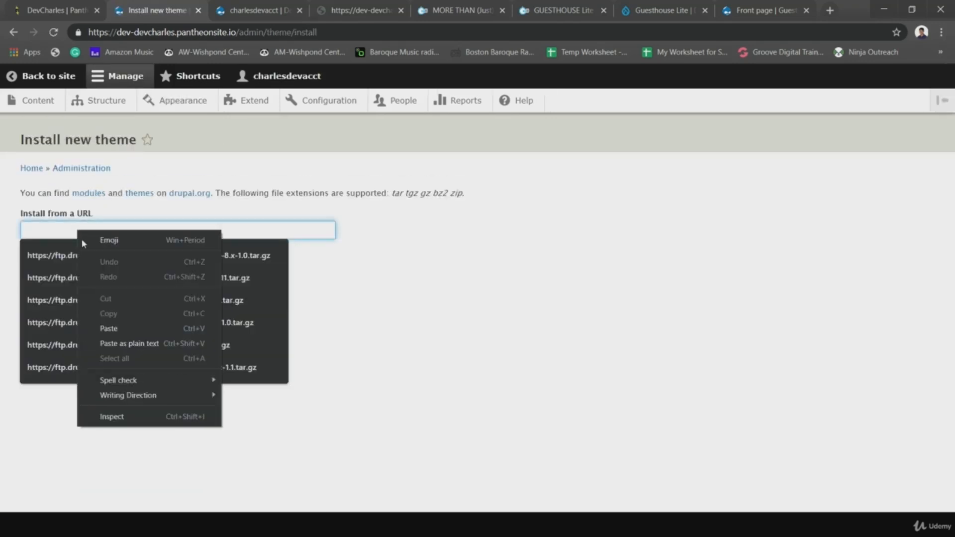
{"action": "left_click", "coordinate": [125, 343]}
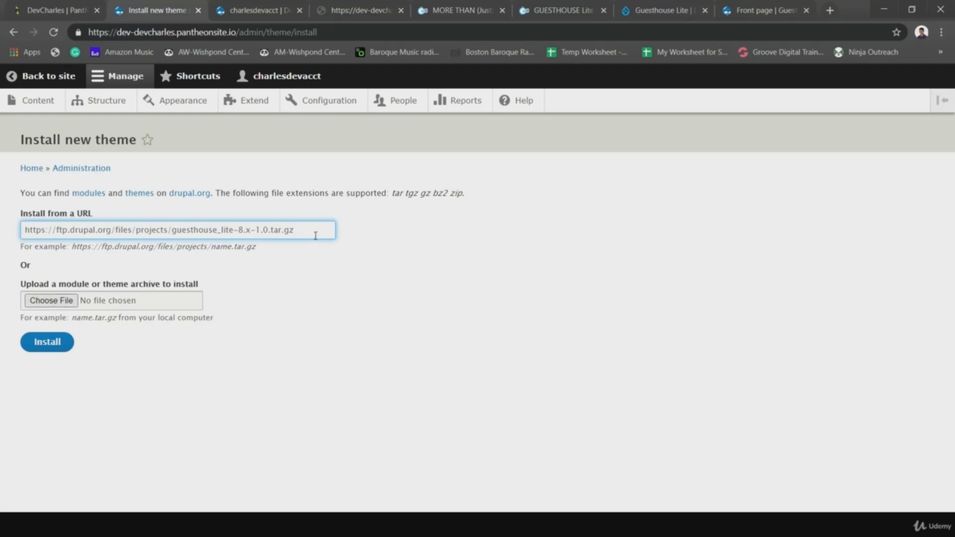
{"action": "left_click_drag", "start_coordinate": [315, 235], "coordinate": [15, 187]}
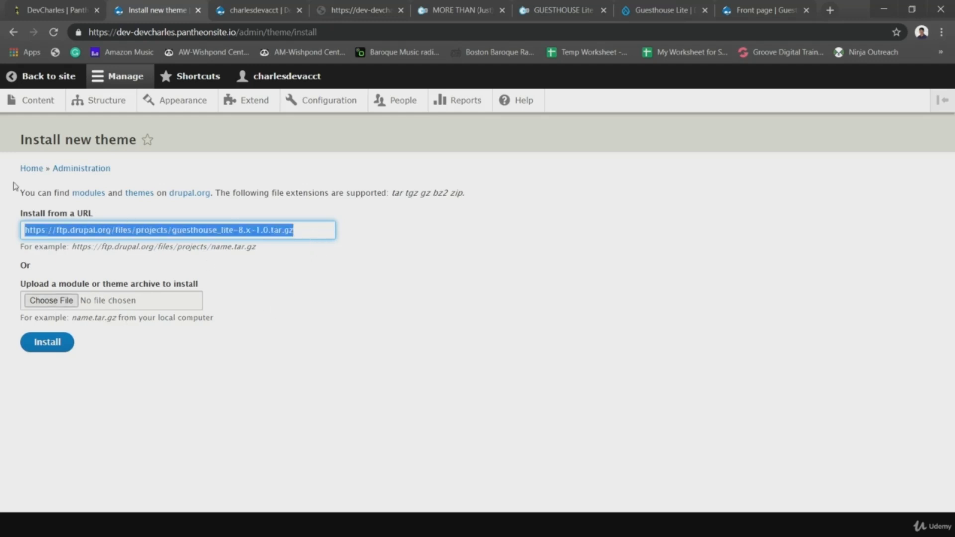
{"action": "left_click", "coordinate": [222, 155]}
{"action": "left_click", "coordinate": [35, 347]}
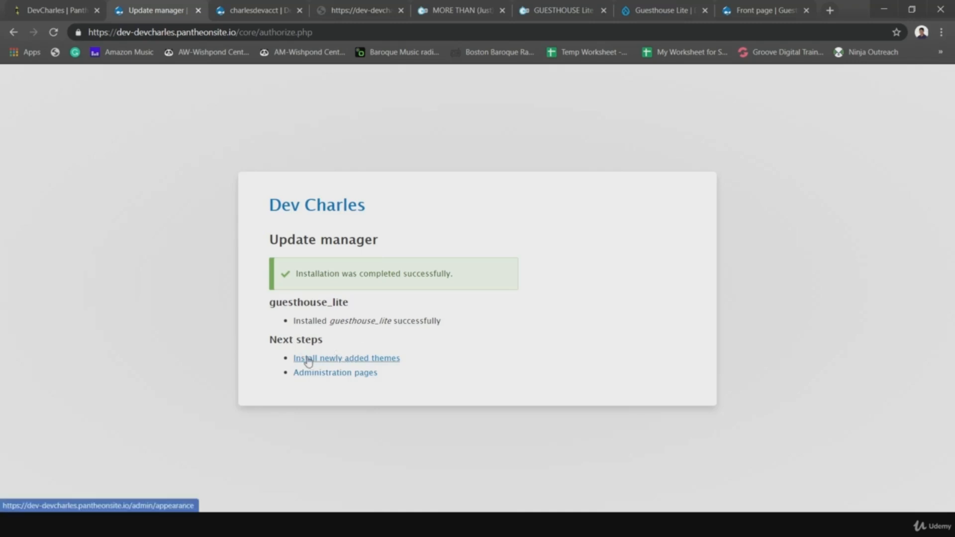
- Install GuestHouse Lite 8.x-1.0 from Uninstalled themes and set it as default
{"action": "left_click", "coordinate": [325, 362]}
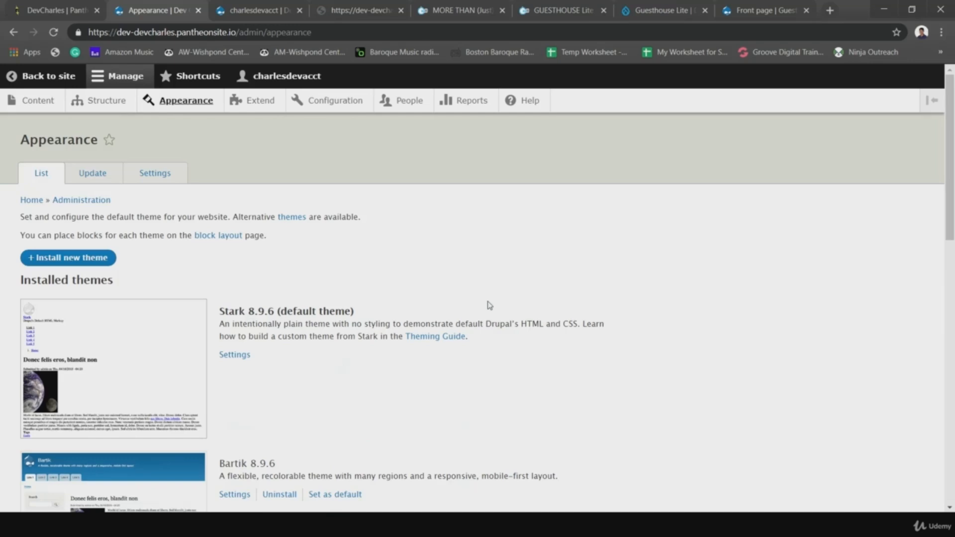
{"action": "scroll", "coordinate": [490, 305], "scroll_direction": "down", "scroll_amount": 15}
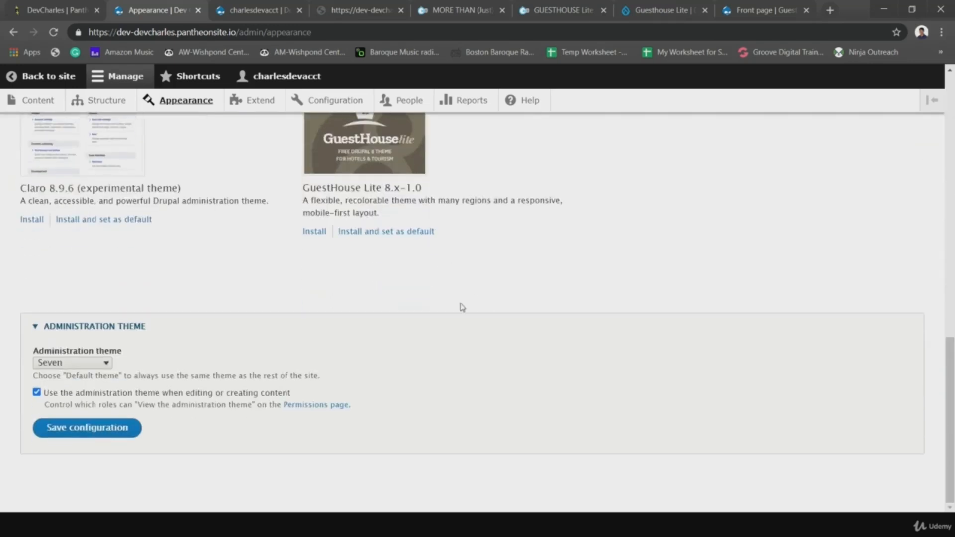
{"action": "scroll", "coordinate": [429, 252], "scroll_direction": "up", "scroll_amount": 1}
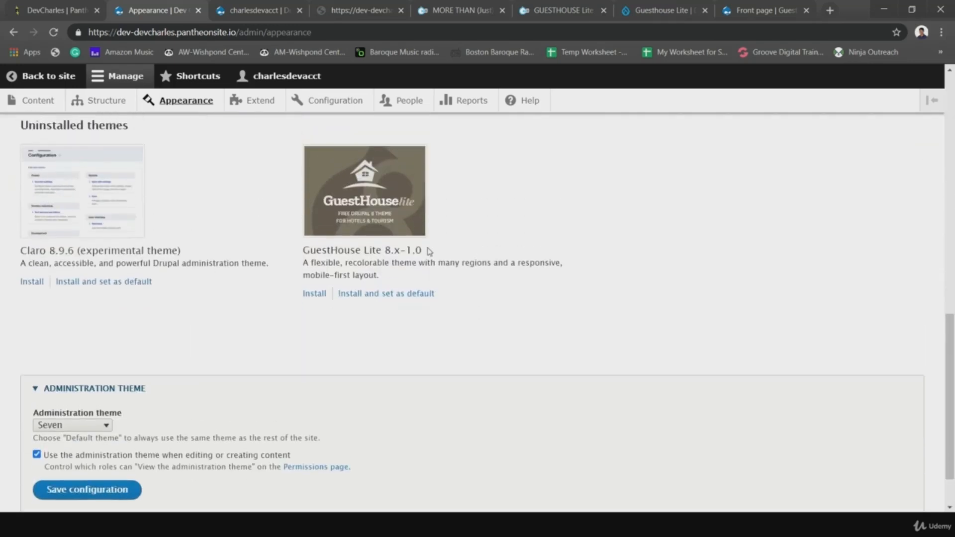
{"action": "left_click", "coordinate": [362, 295]}
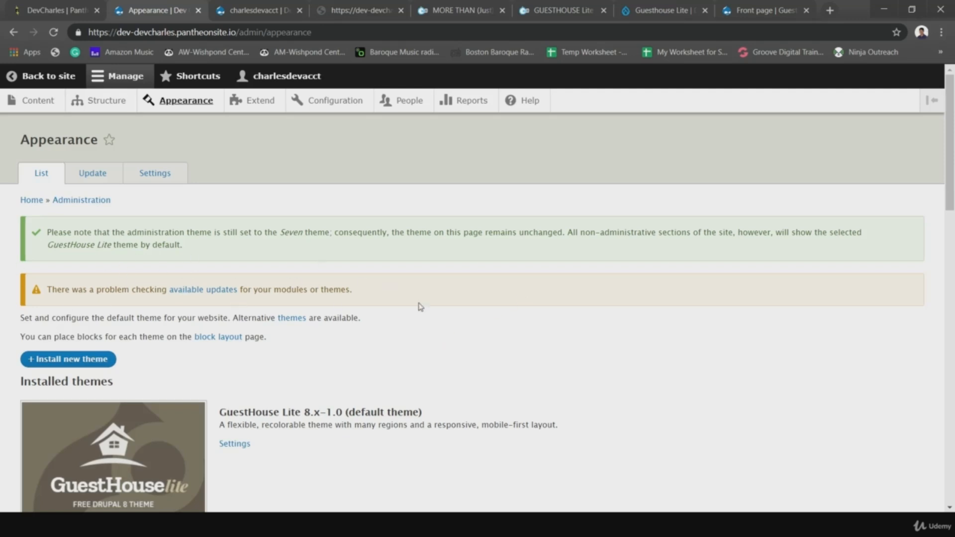
{"action": "scroll", "coordinate": [566, 323], "scroll_direction": "down", "scroll_amount": 2}
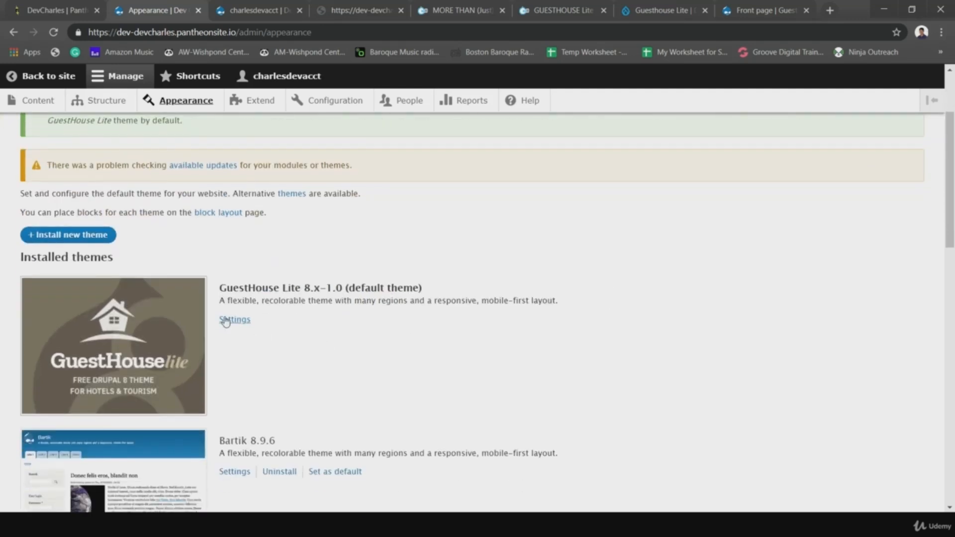
- Open GuestHouse Lite's settings and review its logo, favicon and MTT theme options
{"action": "left_click", "coordinate": [231, 321]}
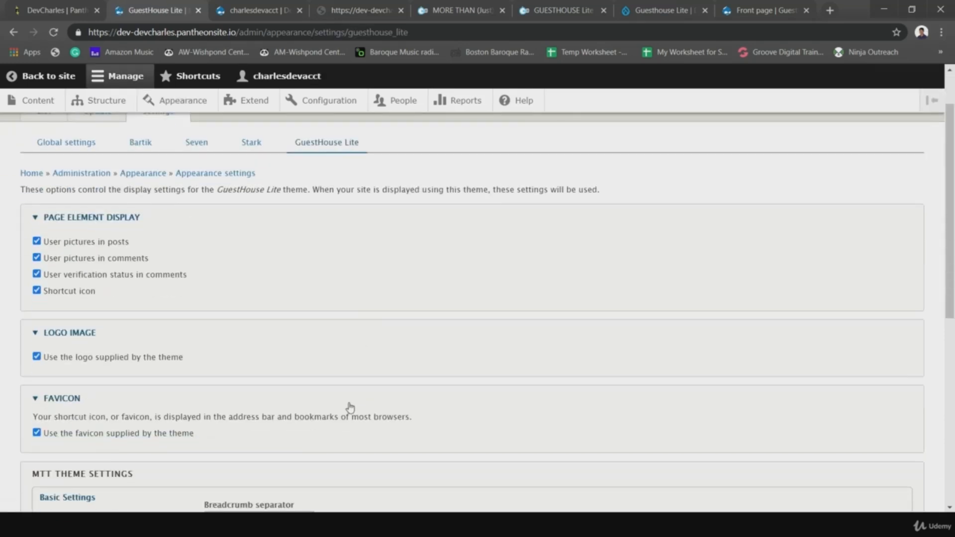
{"action": "scroll", "coordinate": [310, 309], "scroll_direction": "down", "scroll_amount": 5}
{"action": "scroll", "coordinate": [312, 310], "scroll_direction": "up", "scroll_amount": 4}
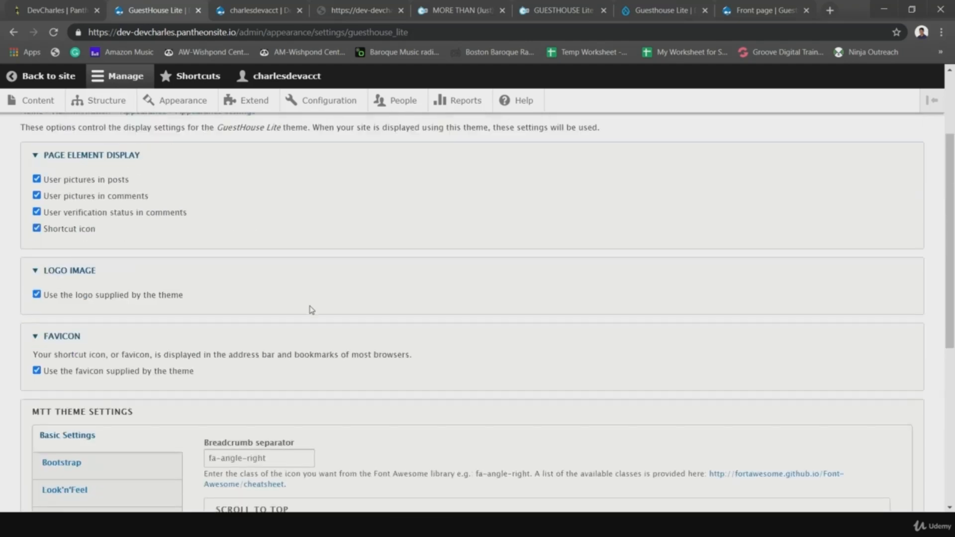
{"action": "scroll", "coordinate": [311, 310], "scroll_direction": "up", "scroll_amount": 3}
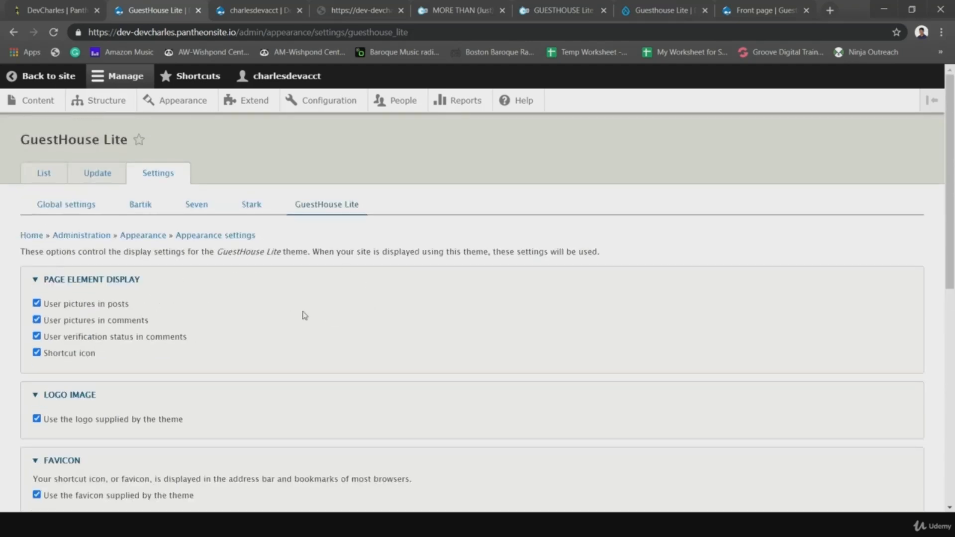
{"action": "scroll", "coordinate": [303, 316], "scroll_direction": "down", "scroll_amount": 3}
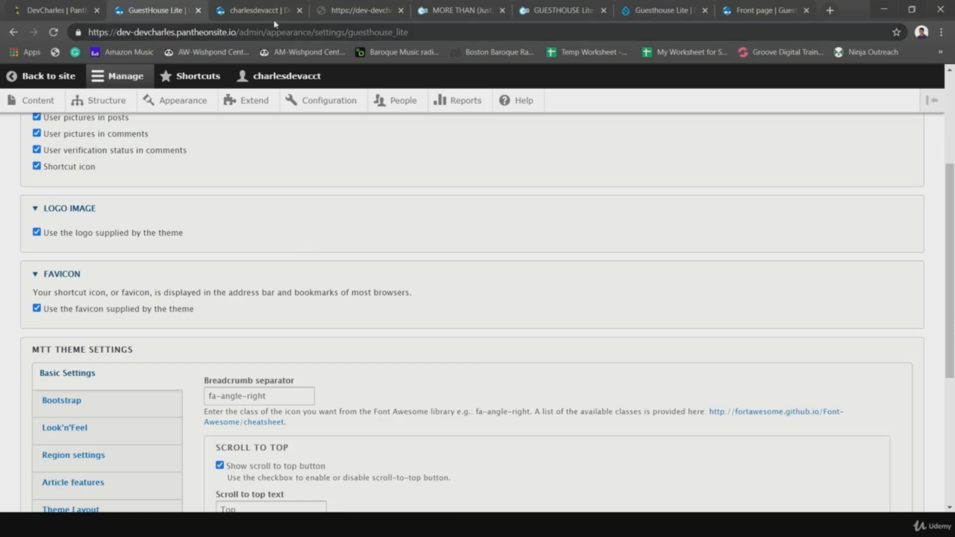
- View the Dev Charles front page in GuestHouse Lite styling, then return to the project page
{"action": "left_click", "coordinate": [262, 11]}
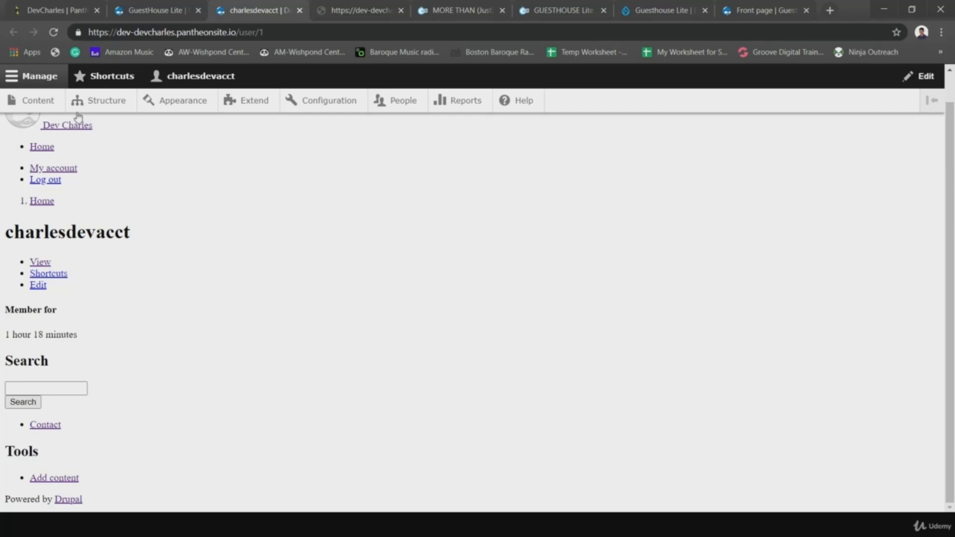
{"action": "scroll", "coordinate": [144, 208], "scroll_direction": "up", "scroll_amount": 1}
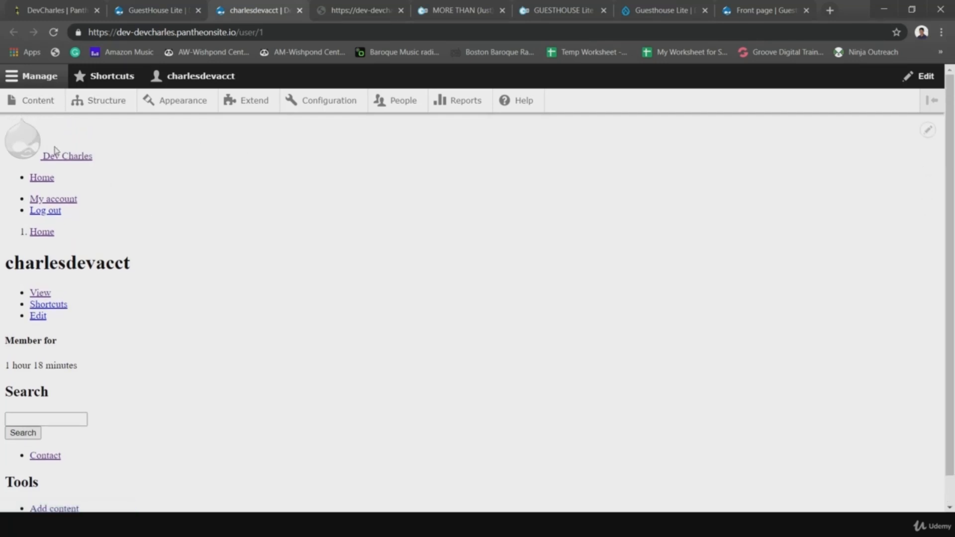
{"action": "left_click", "coordinate": [47, 182]}
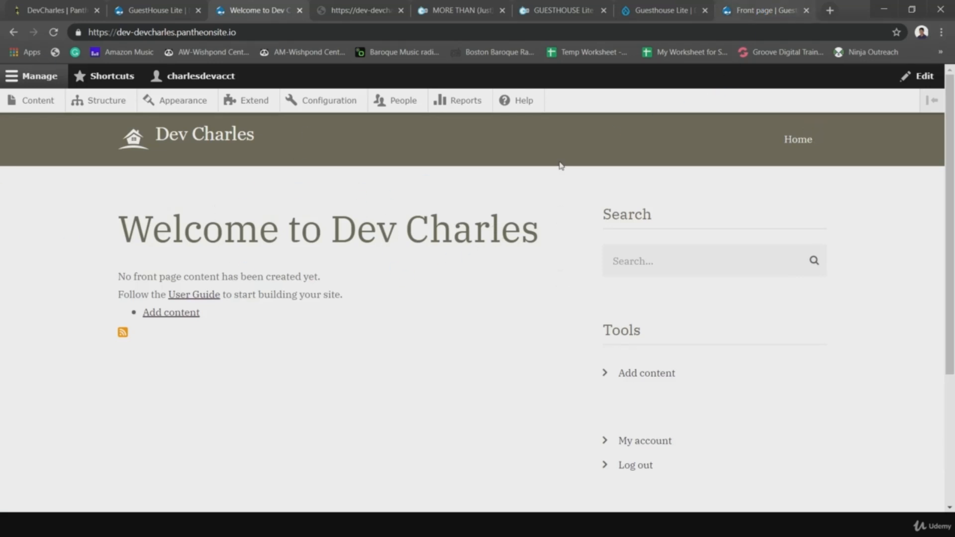
{"action": "left_click", "coordinate": [667, 15]}
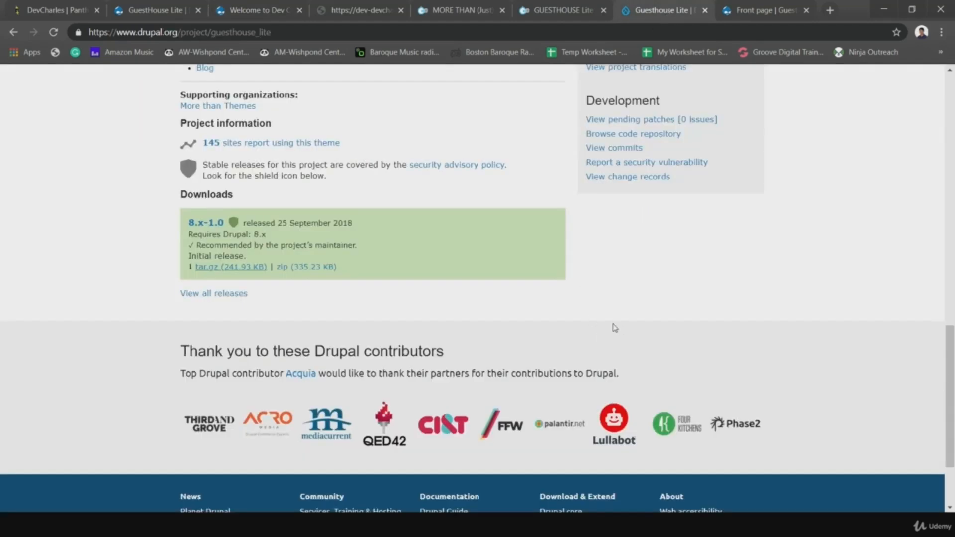
- Open 'Live Demo of Guesthouse Lite' from the project page in a new tab
{"action": "scroll", "coordinate": [615, 327], "scroll_direction": "up", "scroll_amount": 10}
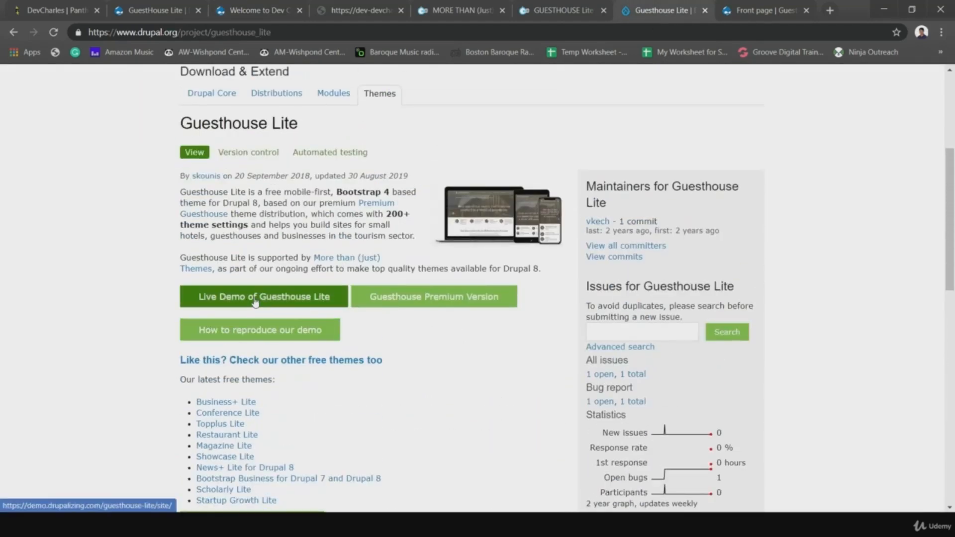
{"action": "left_click", "coordinate": [254, 302]}
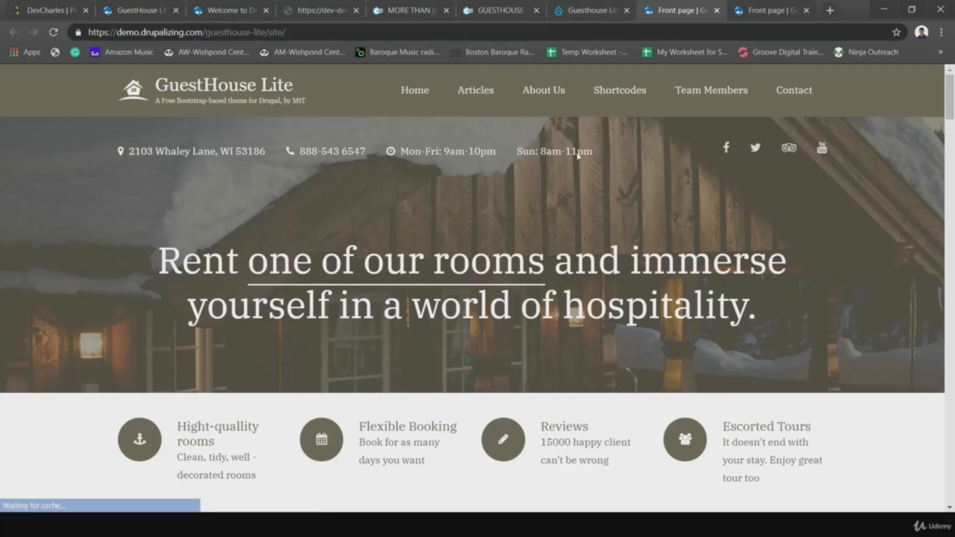
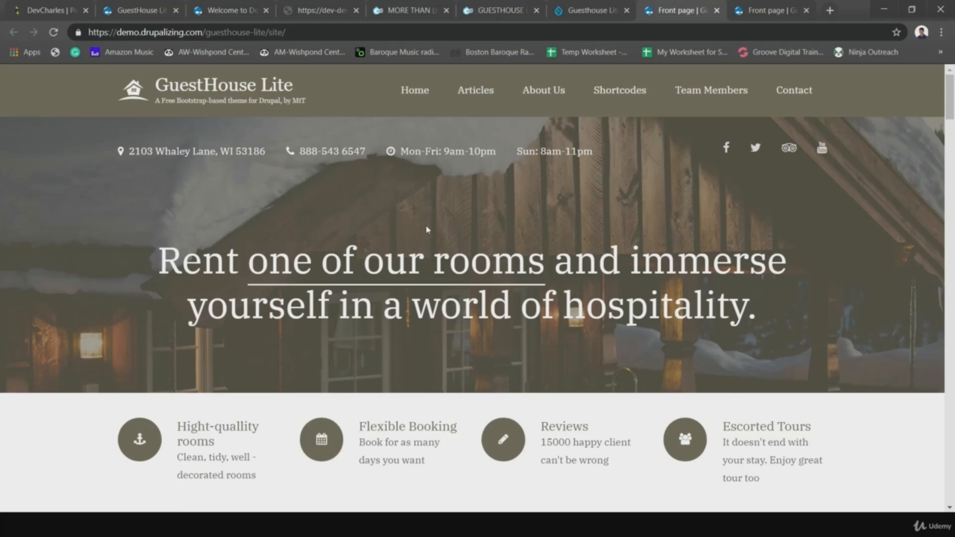
- Switch to the 'Welcome to Dev Charles' tab showing the site's front page
{"action": "left_click", "coordinate": [247, 10]}
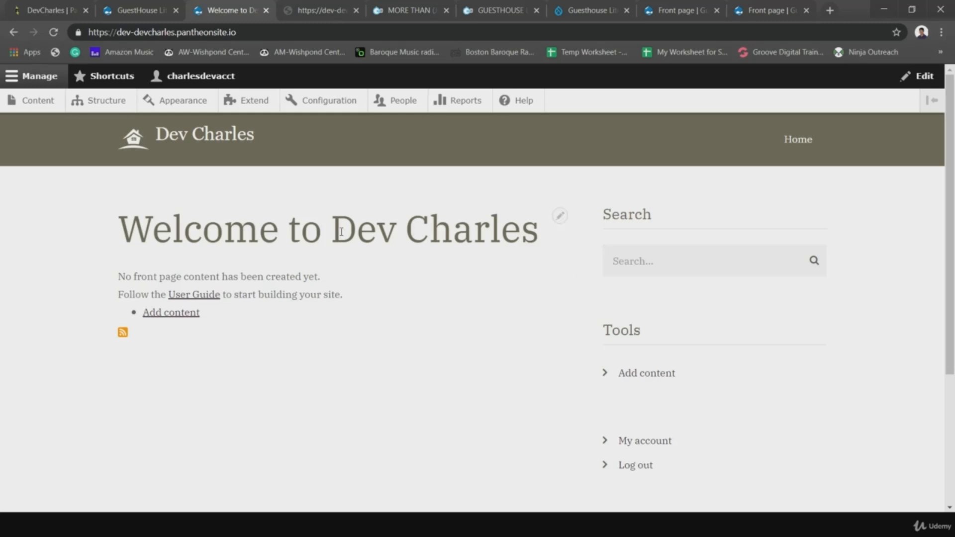
- Apply and save the Purple colour scheme for GuestHouse Lite, then reload the front page to preview it
{"action": "left_click", "coordinate": [142, 12]}
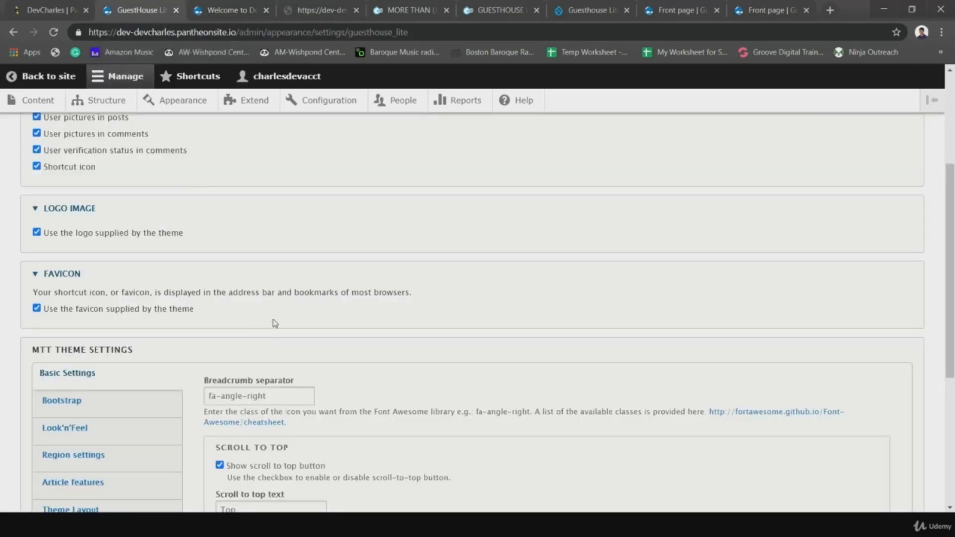
{"action": "left_click", "coordinate": [43, 433]}
{"action": "left_click", "coordinate": [293, 396]}
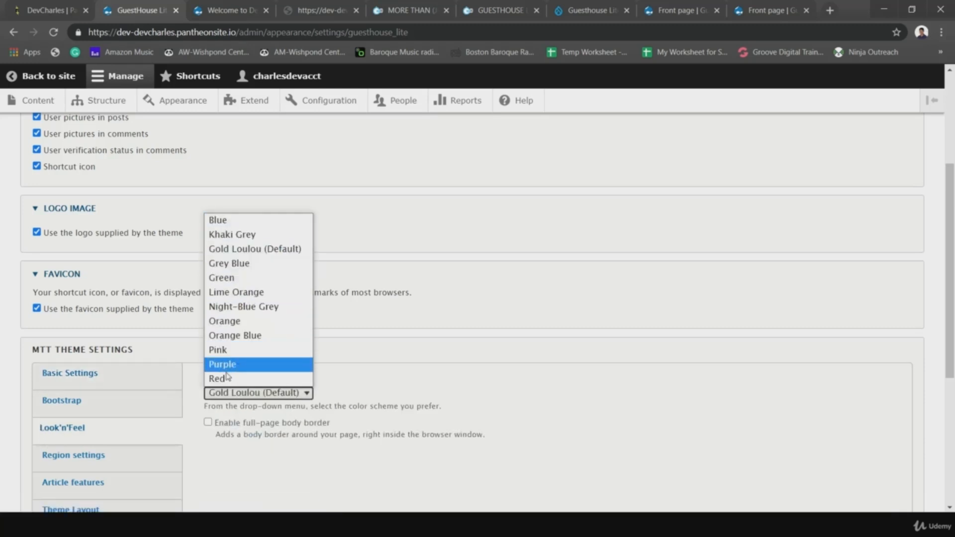
{"action": "left_click", "coordinate": [238, 364]}
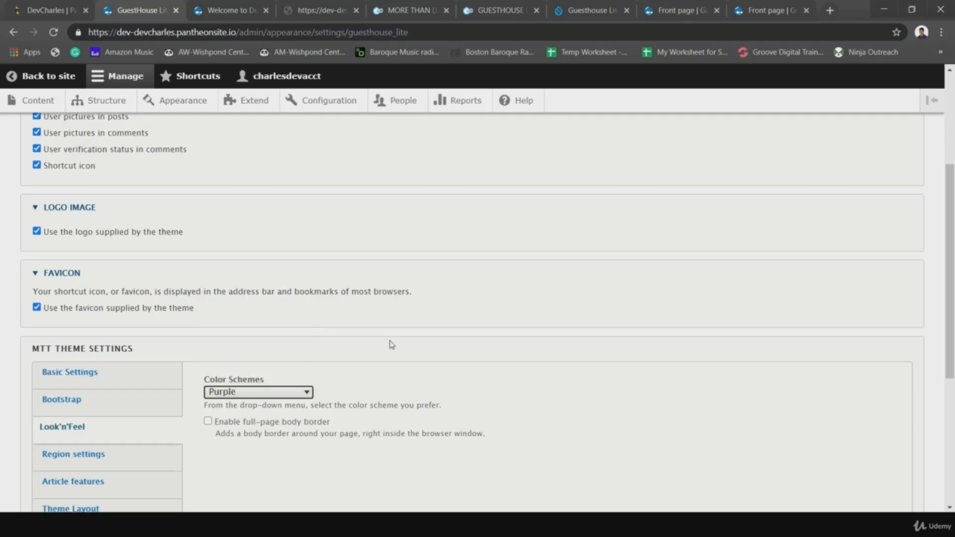
{"action": "scroll", "coordinate": [392, 344], "scroll_direction": "down", "scroll_amount": 5}
{"action": "left_click", "coordinate": [80, 452]}
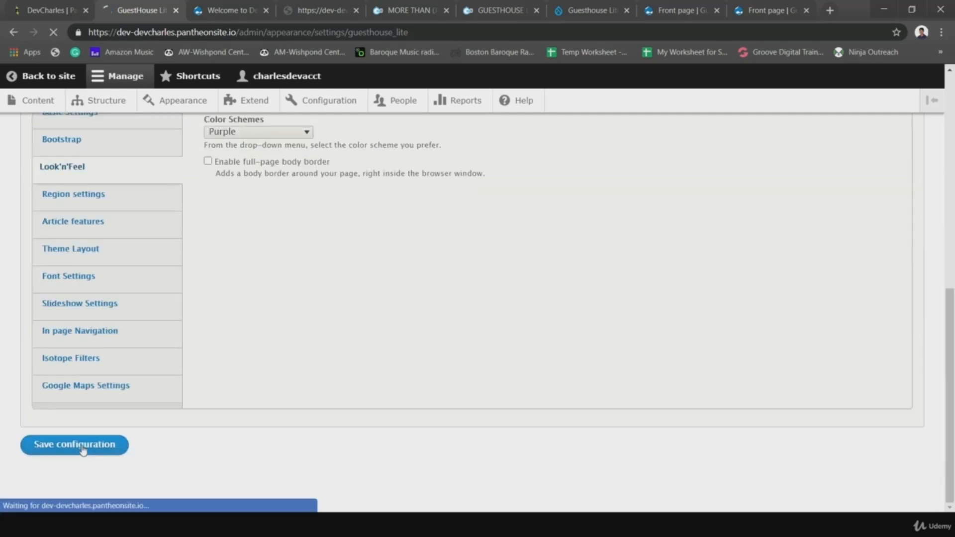
{"action": "left_click", "coordinate": [230, 10]}
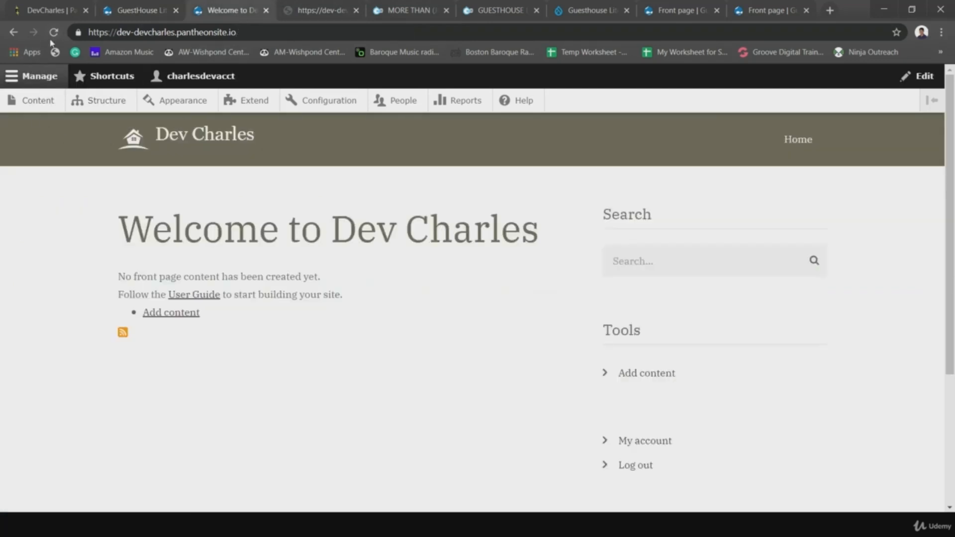
{"action": "left_click", "coordinate": [53, 33]}
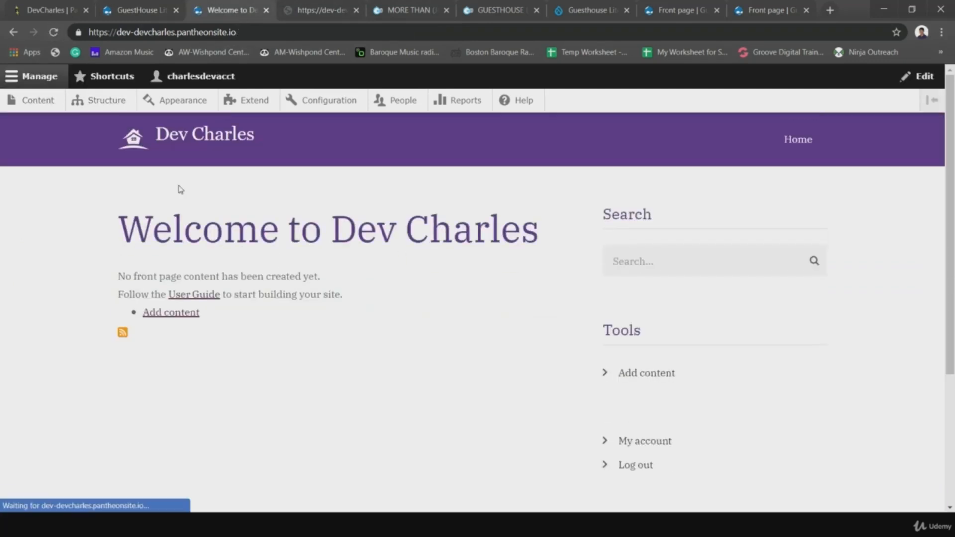
- Change the colour scheme to Blue, enable the full-page body border, and save the configuration
{"action": "left_click", "coordinate": [136, 10]}
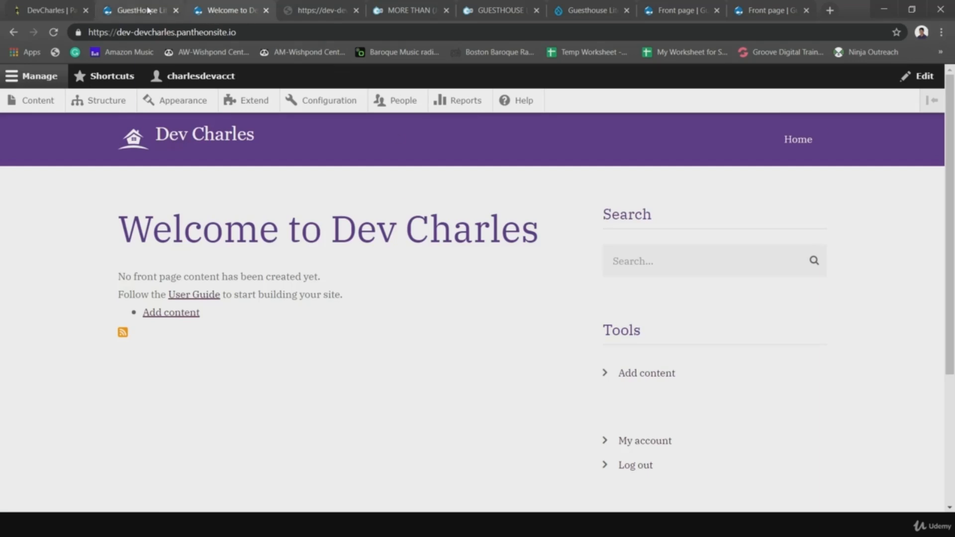
{"action": "scroll", "coordinate": [445, 264], "scroll_direction": "down", "scroll_amount": 10}
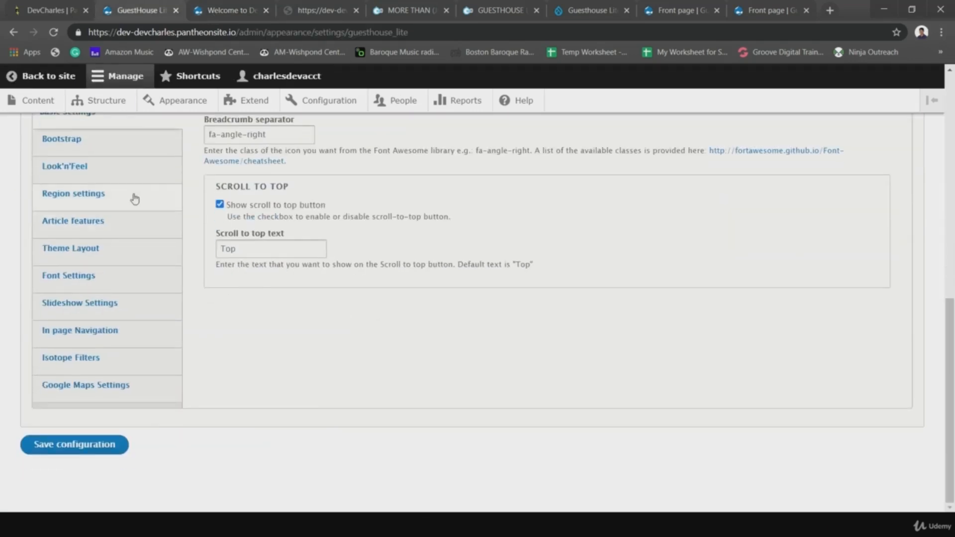
{"action": "left_click", "coordinate": [89, 170]}
{"action": "scroll", "coordinate": [285, 264], "scroll_direction": "up", "scroll_amount": 3}
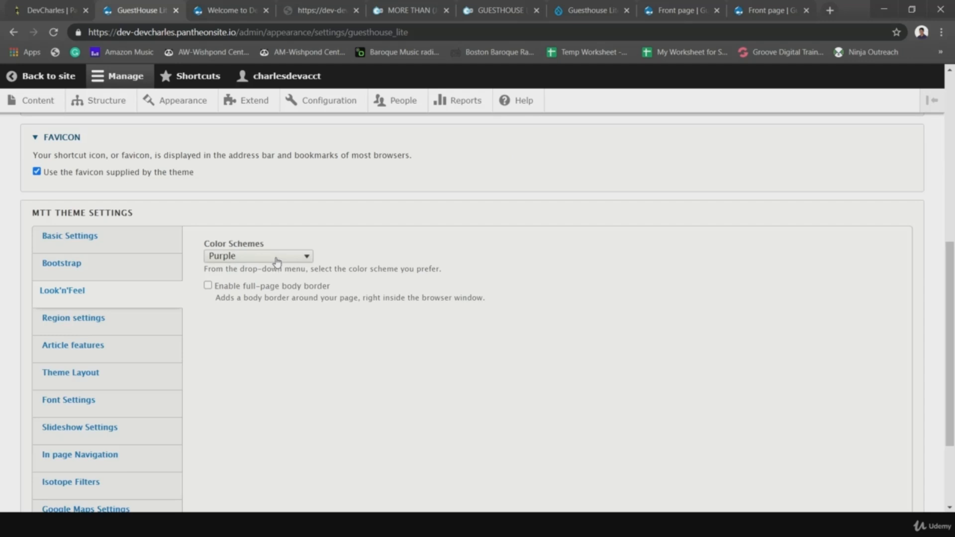
{"action": "left_click", "coordinate": [306, 258]}
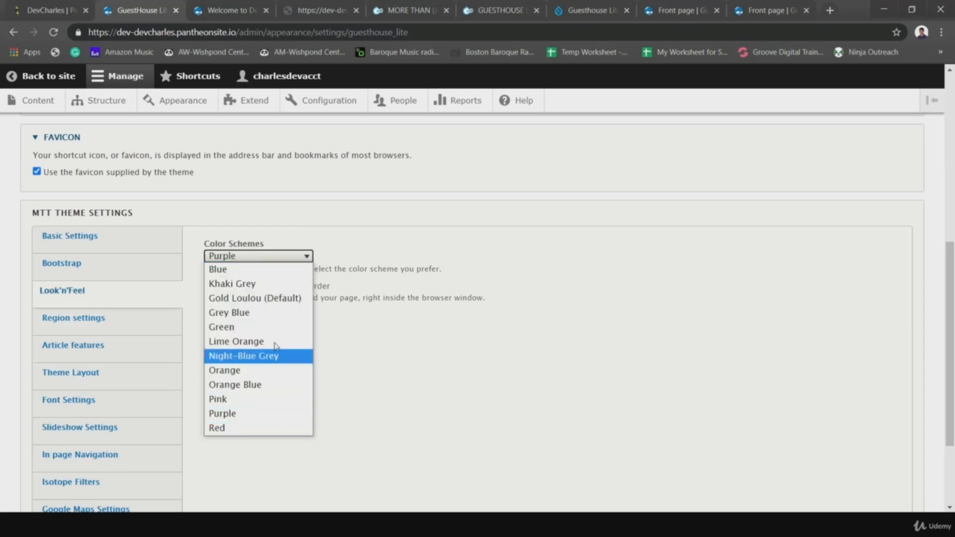
{"action": "left_click", "coordinate": [226, 270]}
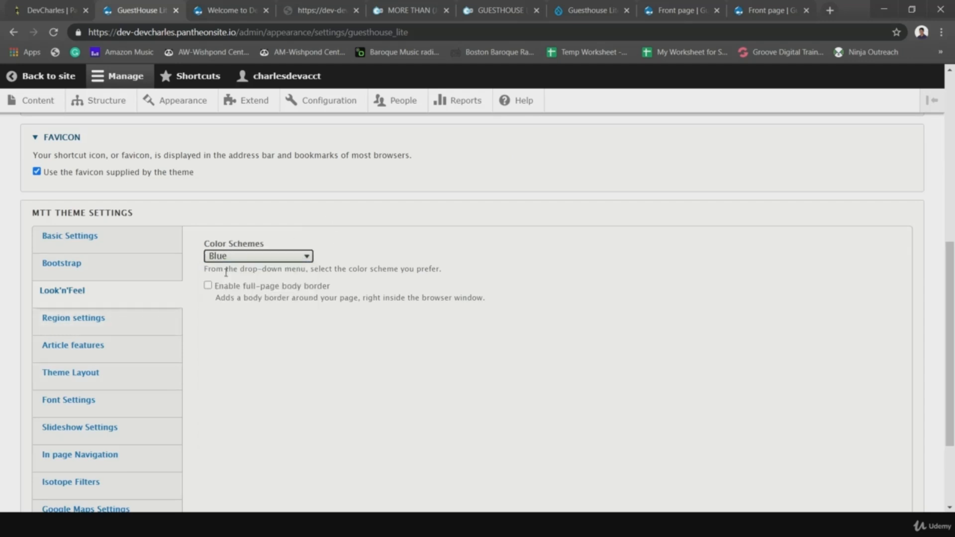
{"action": "left_click_drag", "start_coordinate": [217, 288], "coordinate": [338, 290]}
{"action": "left_click", "coordinate": [288, 329]}
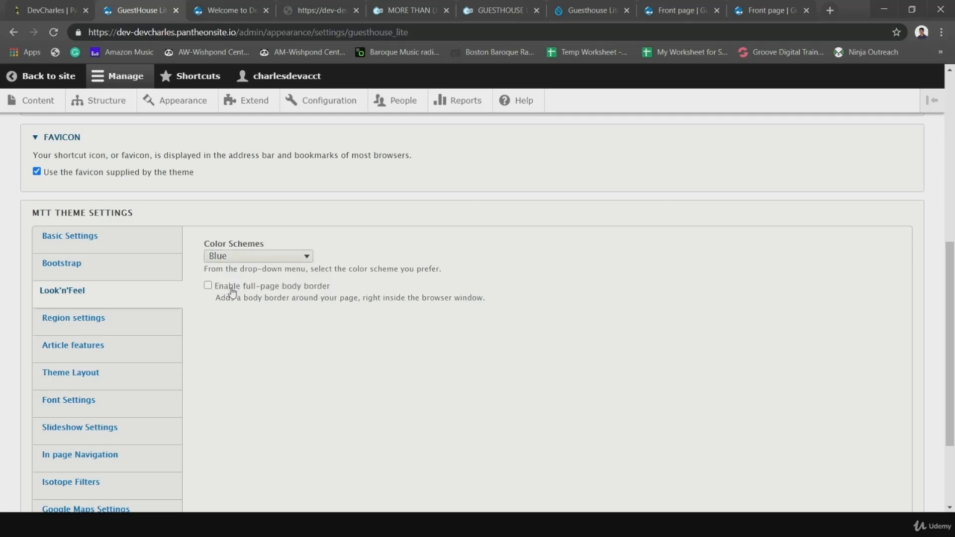
{"action": "left_click", "coordinate": [208, 285]}
{"action": "scroll", "coordinate": [222, 379], "scroll_direction": "down", "scroll_amount": 3}
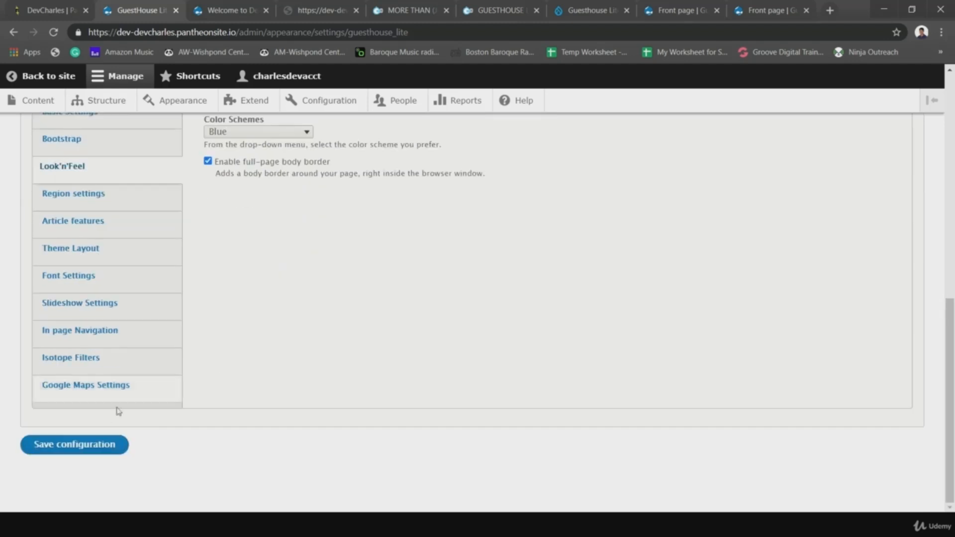
{"action": "left_click", "coordinate": [98, 446]}
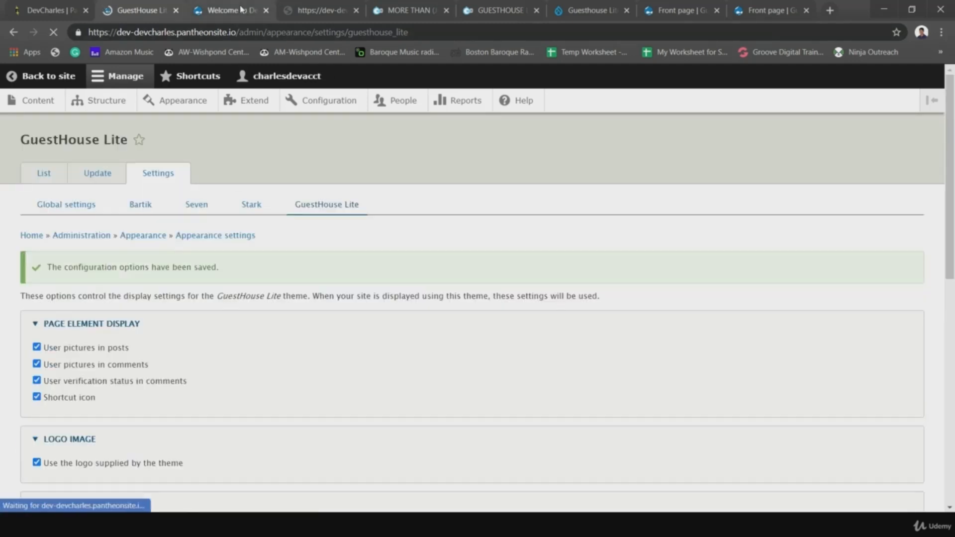
- Reload the front page and scroll through it to check the blue bordered theme
{"action": "left_click", "coordinate": [242, 10]}
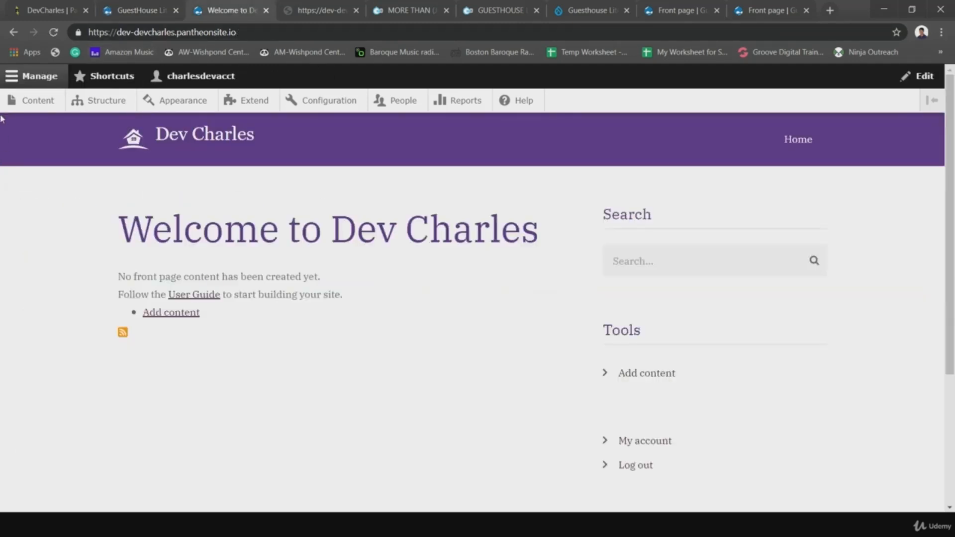
{"action": "left_click", "coordinate": [54, 33]}
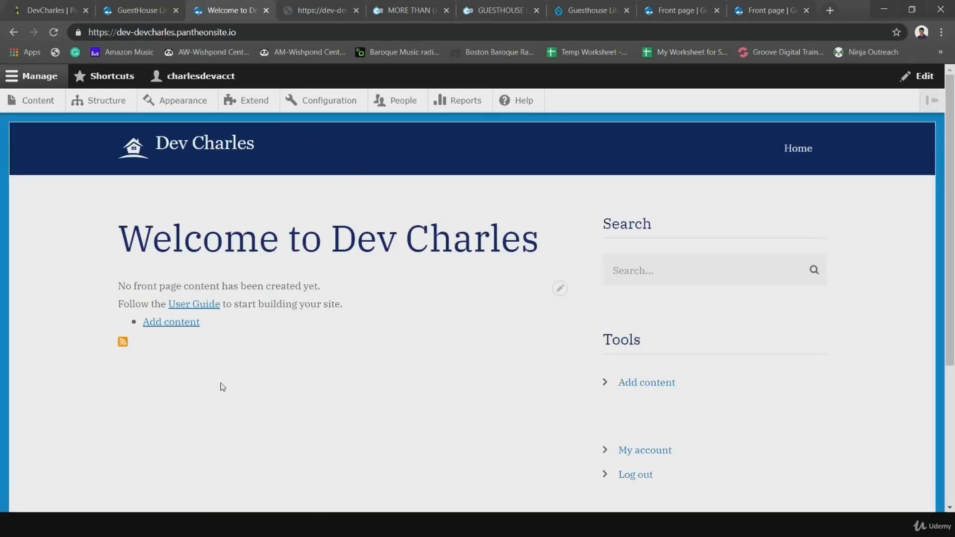
{"action": "scroll", "coordinate": [384, 328], "scroll_direction": "down", "scroll_amount": 5}
{"action": "scroll", "coordinate": [384, 324], "scroll_direction": "up", "scroll_amount": 5}
{"action": "scroll", "coordinate": [696, 128], "scroll_direction": "down", "scroll_amount": 5}
{"action": "scroll", "coordinate": [696, 128], "scroll_direction": "up", "scroll_amount": 5}
- Return to the GuestHouse Lite theme settings and scroll through them
{"action": "left_click", "coordinate": [153, 15]}
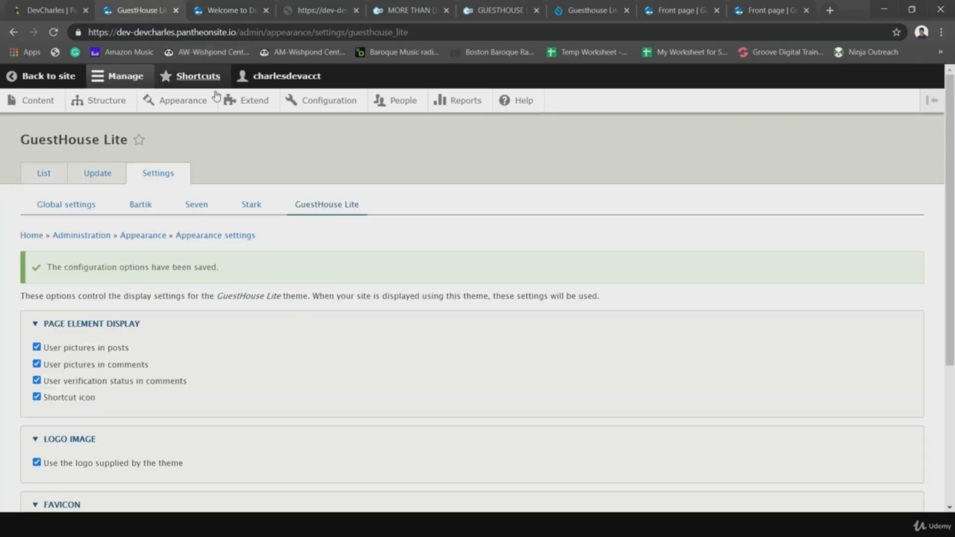
{"action": "scroll", "coordinate": [207, 288], "scroll_direction": "down", "scroll_amount": 5}
{"action": "scroll", "coordinate": [208, 288], "scroll_direction": "down", "scroll_amount": 5}
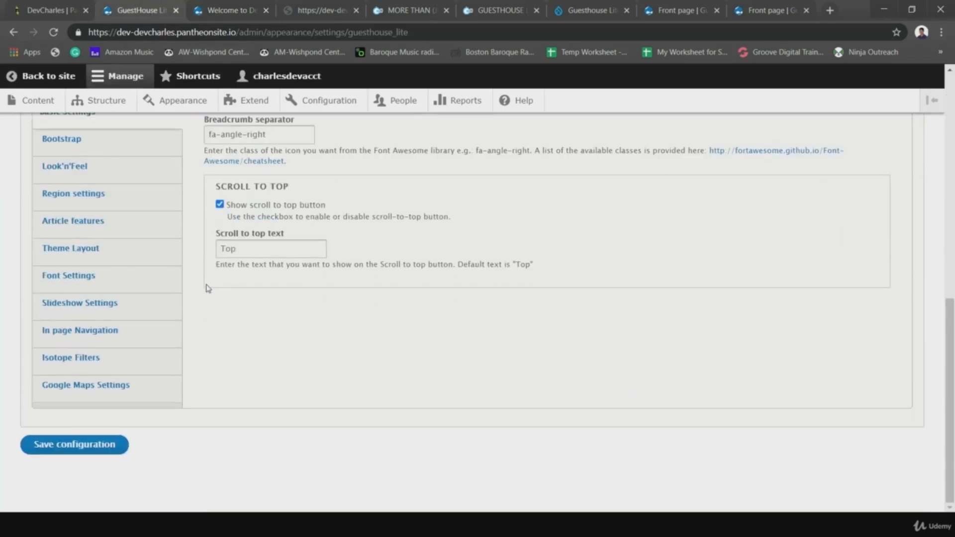
{"action": "scroll", "coordinate": [133, 385], "scroll_direction": "up", "scroll_amount": 1}
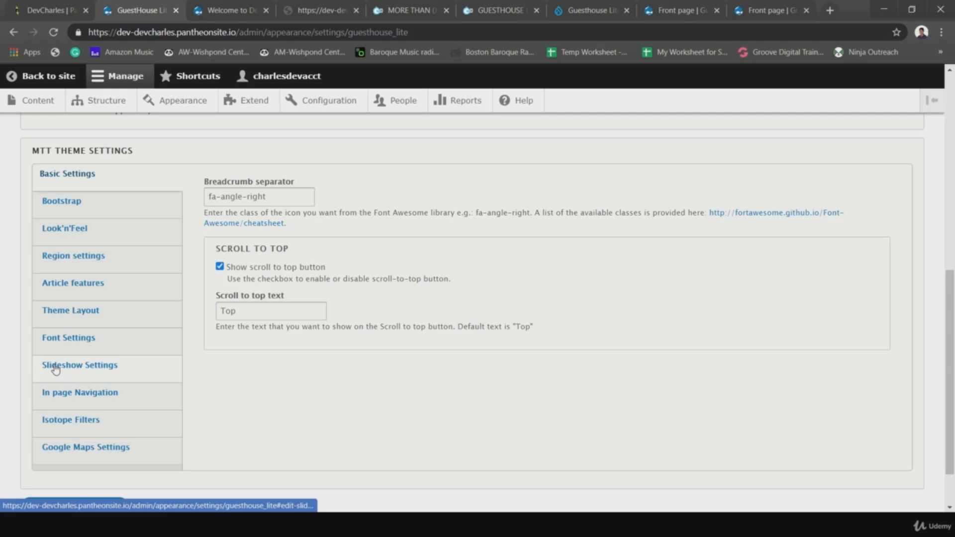
- Glance over the morethanthemes page, drupal.org project page and demo site tabs, then the Dev Charles site
{"action": "left_click", "coordinate": [499, 8]}
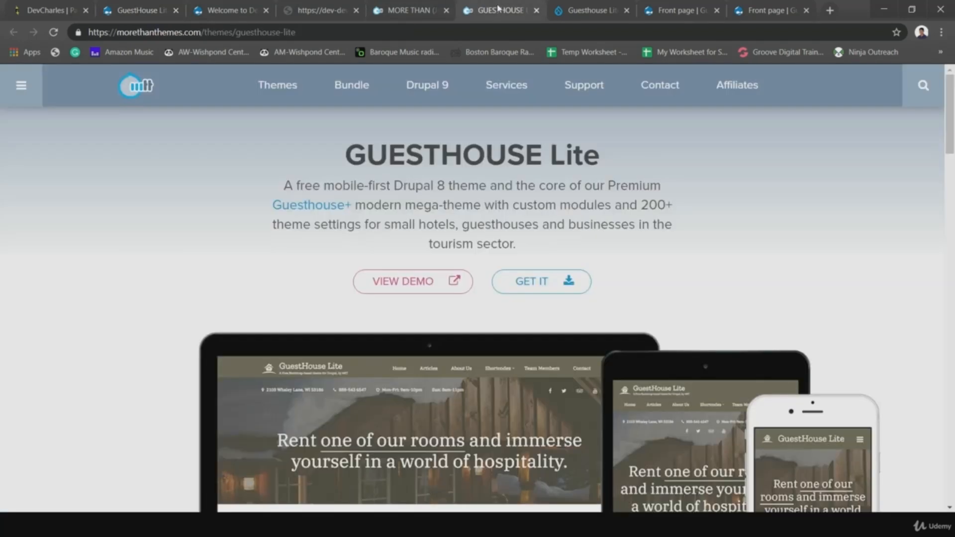
{"action": "scroll", "coordinate": [384, 303], "scroll_direction": "down", "scroll_amount": 4}
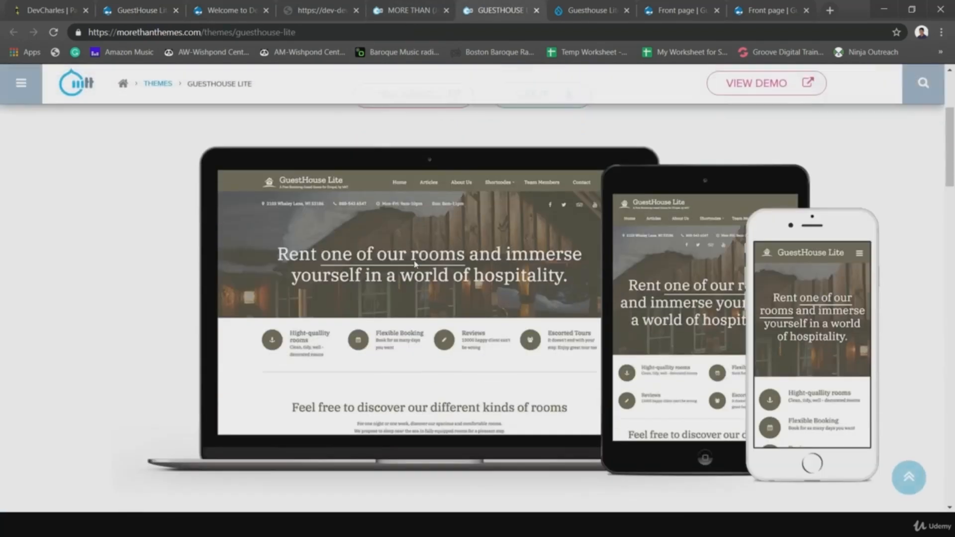
{"action": "left_click", "coordinate": [584, 9]}
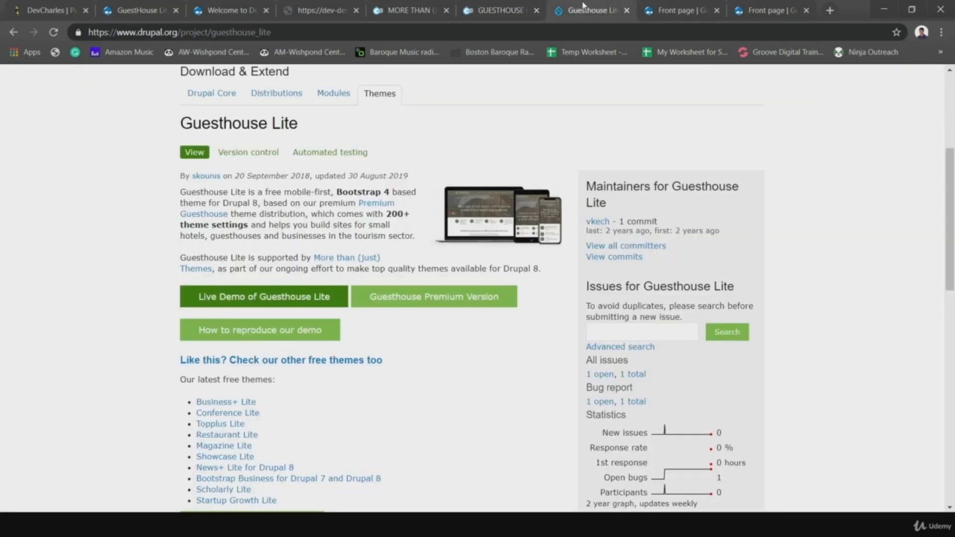
{"action": "left_click", "coordinate": [670, 5]}
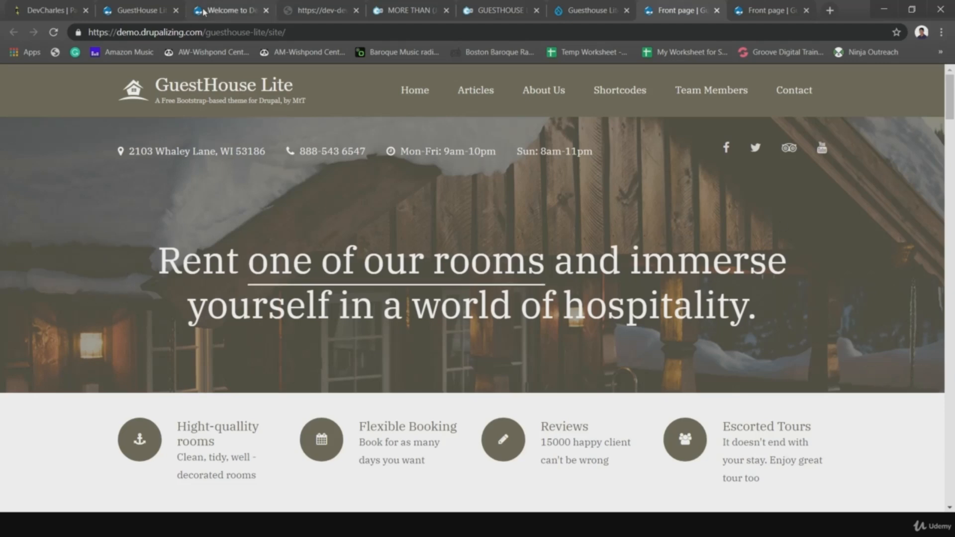
{"action": "left_click", "coordinate": [222, 11]}
- View the Premium-only notices in Slideshow Settings, In page Navigation and Font Settings
{"action": "left_click", "coordinate": [150, 11]}
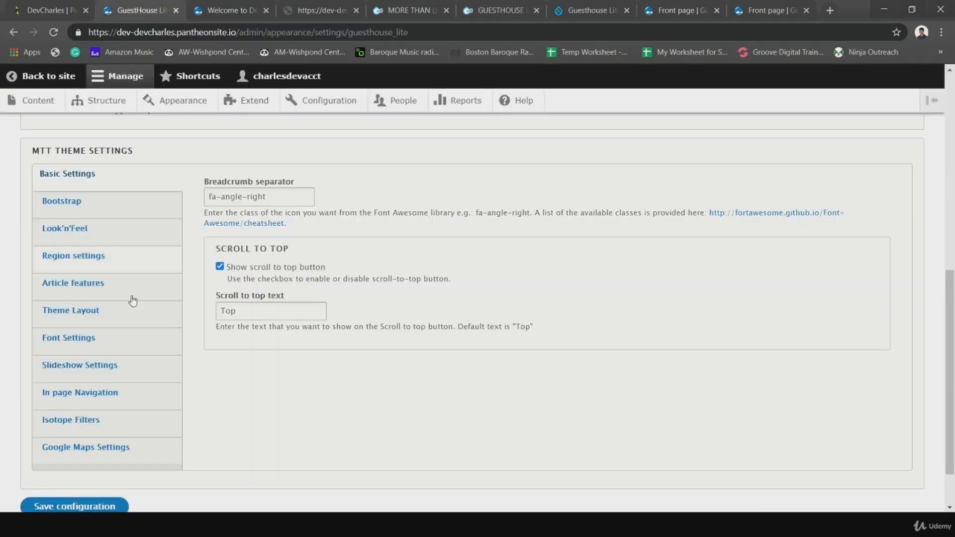
{"action": "left_click", "coordinate": [83, 369]}
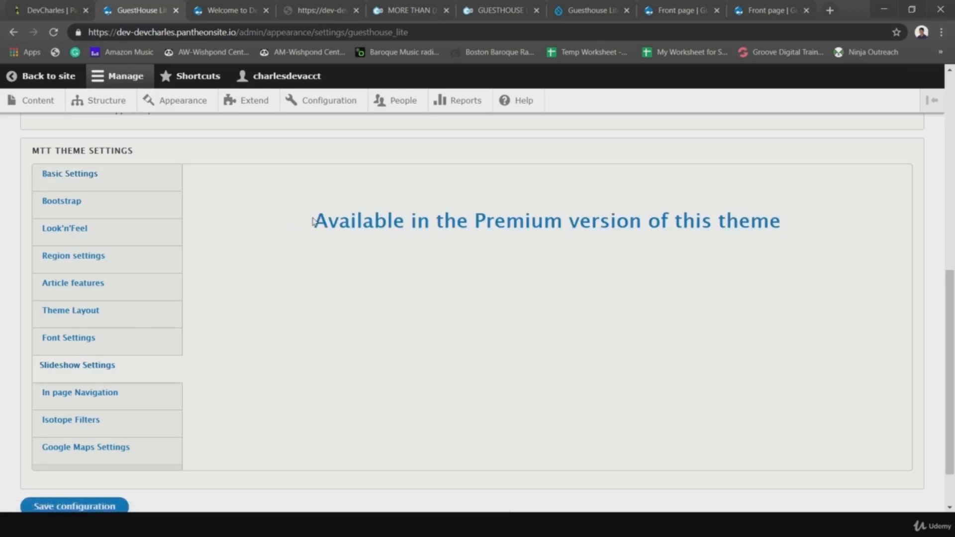
{"action": "left_click_drag", "start_coordinate": [313, 222], "coordinate": [927, 177]}
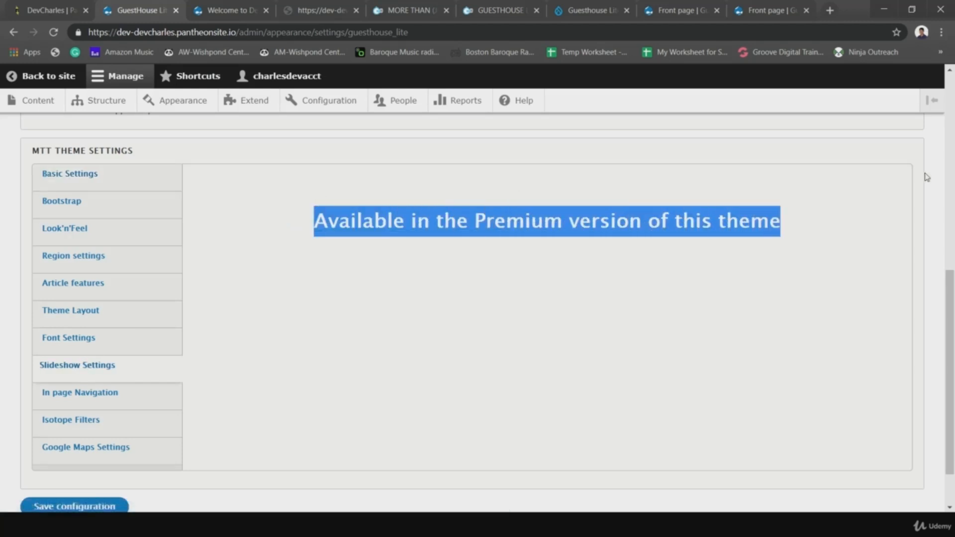
{"action": "left_click", "coordinate": [533, 302]}
{"action": "scroll", "coordinate": [283, 330], "scroll_direction": "down", "scroll_amount": 1}
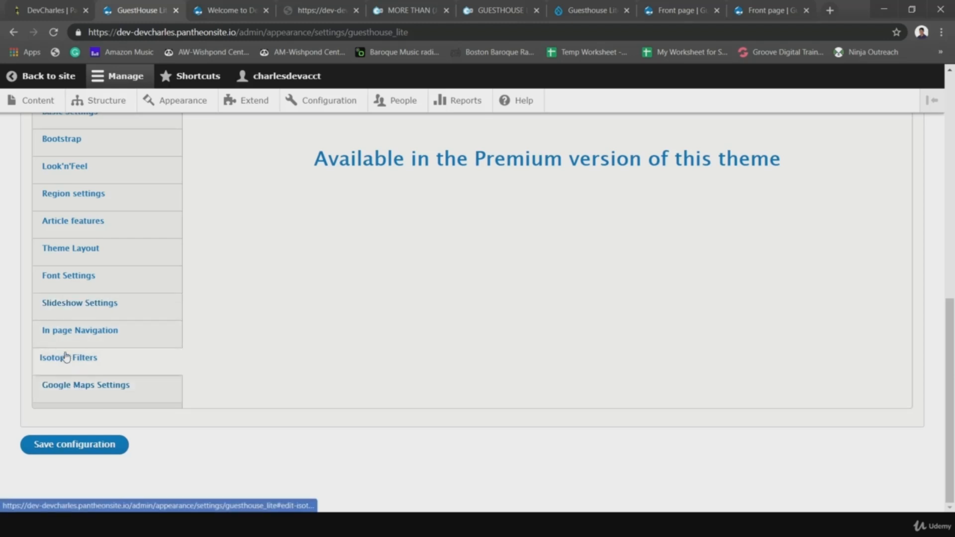
{"action": "left_click", "coordinate": [63, 331]}
{"action": "left_click", "coordinate": [63, 307]}
{"action": "left_click", "coordinate": [65, 282]}
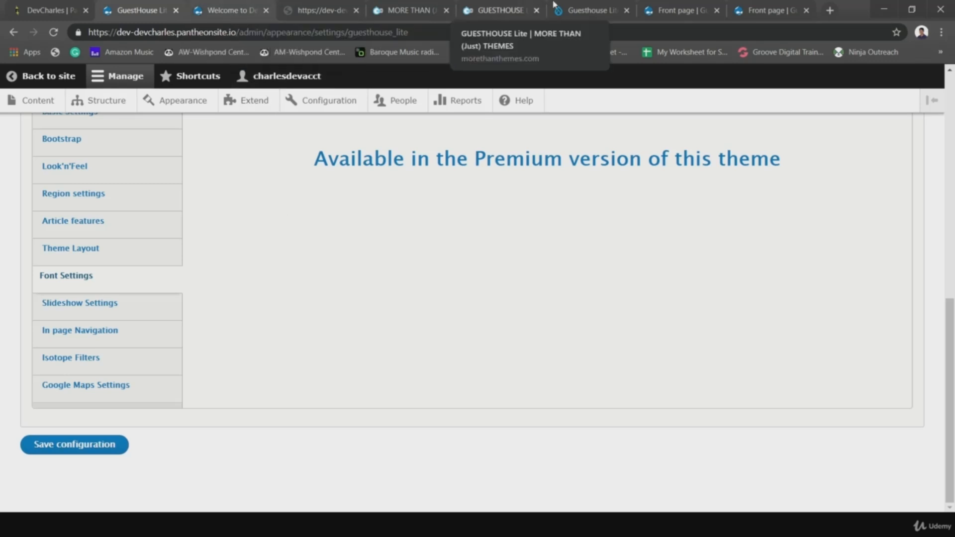
- Look over the morethanthemes GuestHouse Lite page, the drupal.org project page and the live demo front page
{"action": "left_click", "coordinate": [499, 12]}
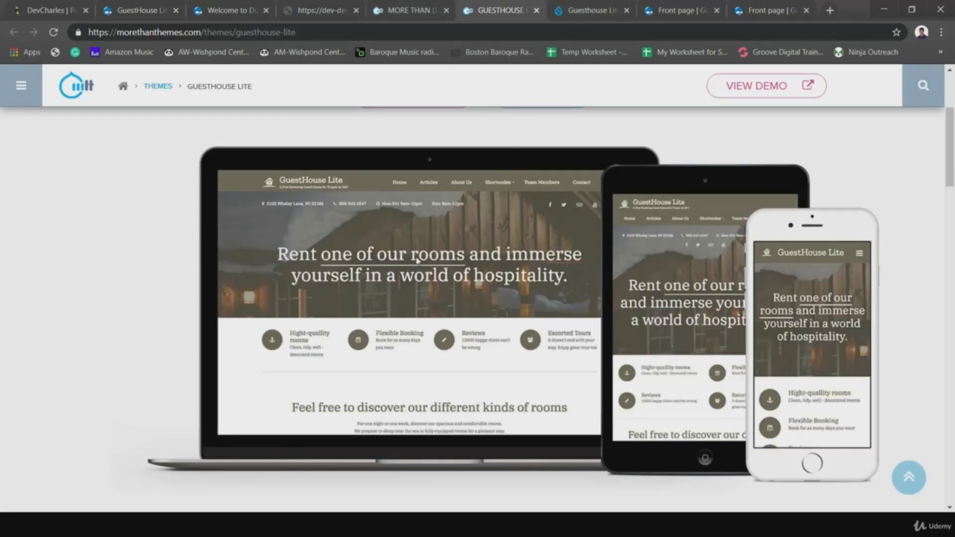
{"action": "scroll", "coordinate": [421, 259], "scroll_direction": "down", "scroll_amount": 6}
{"action": "scroll", "coordinate": [408, 340], "scroll_direction": "up", "scroll_amount": 6}
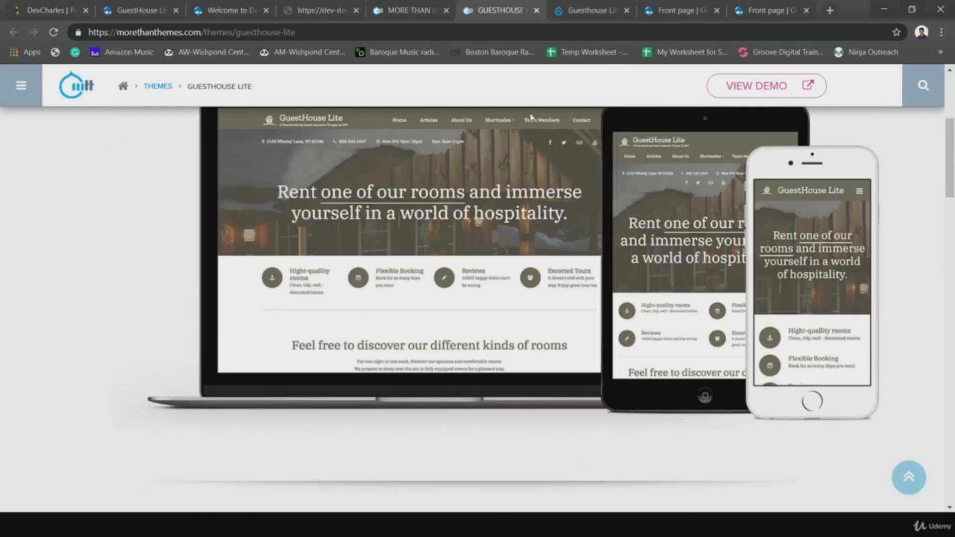
{"action": "left_click", "coordinate": [590, 10]}
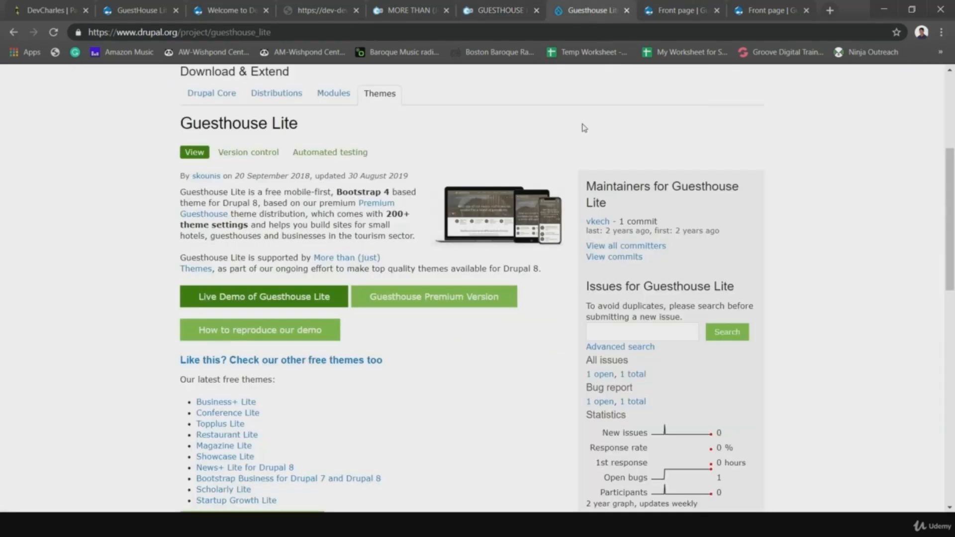
{"action": "left_click", "coordinate": [665, 7]}
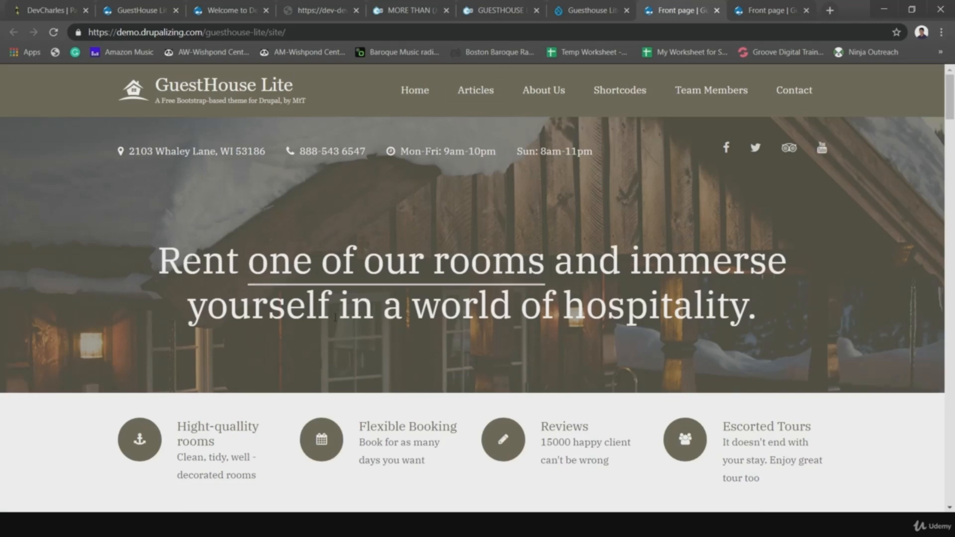
{"action": "scroll", "coordinate": [507, 234], "scroll_direction": "down", "scroll_amount": 5}
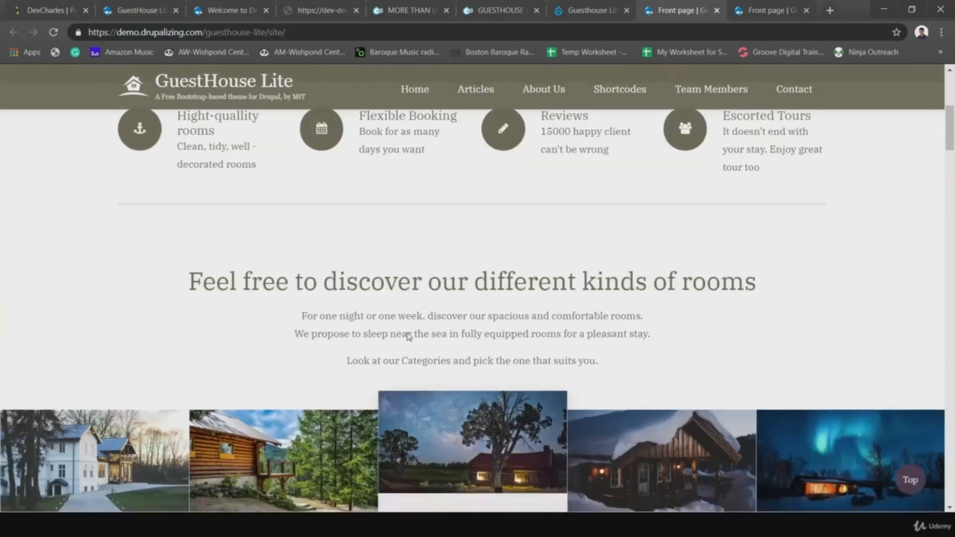
{"action": "scroll", "coordinate": [437, 287], "scroll_direction": "down", "scroll_amount": 11}
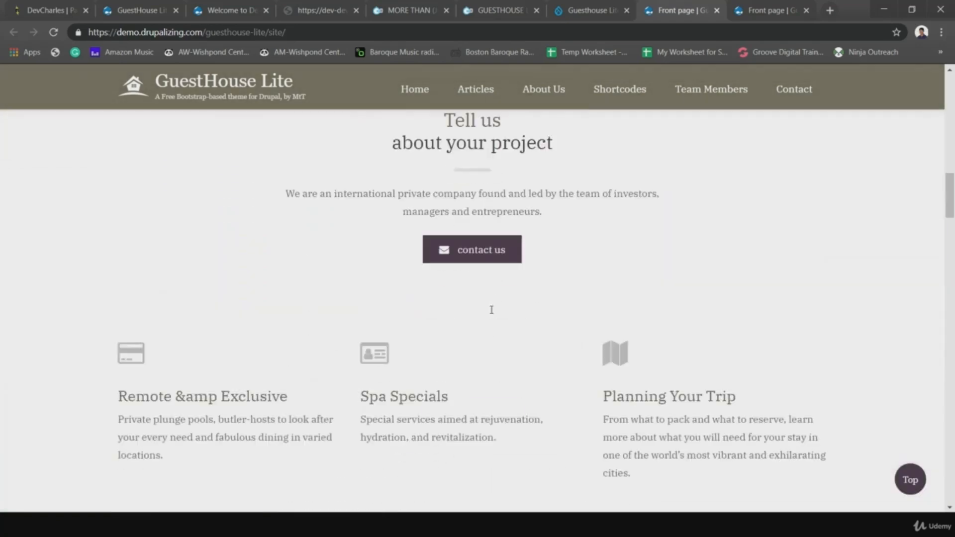
{"action": "scroll", "coordinate": [491, 309], "scroll_direction": "up", "scroll_amount": 16}
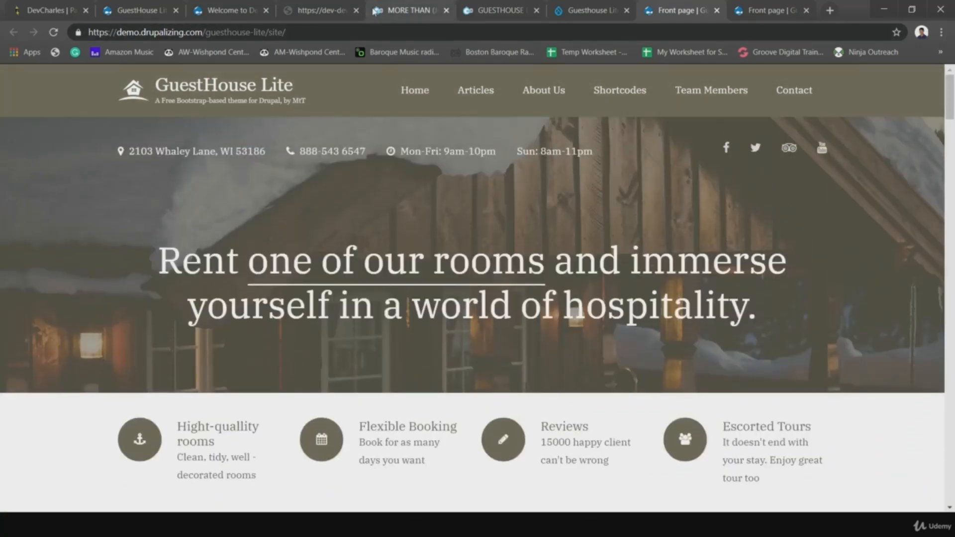
- From the drupal.org project page, follow 'How to reproduce our demo' to the GitHub project page
{"action": "left_click", "coordinate": [487, 10]}
{"action": "left_click", "coordinate": [420, 12]}
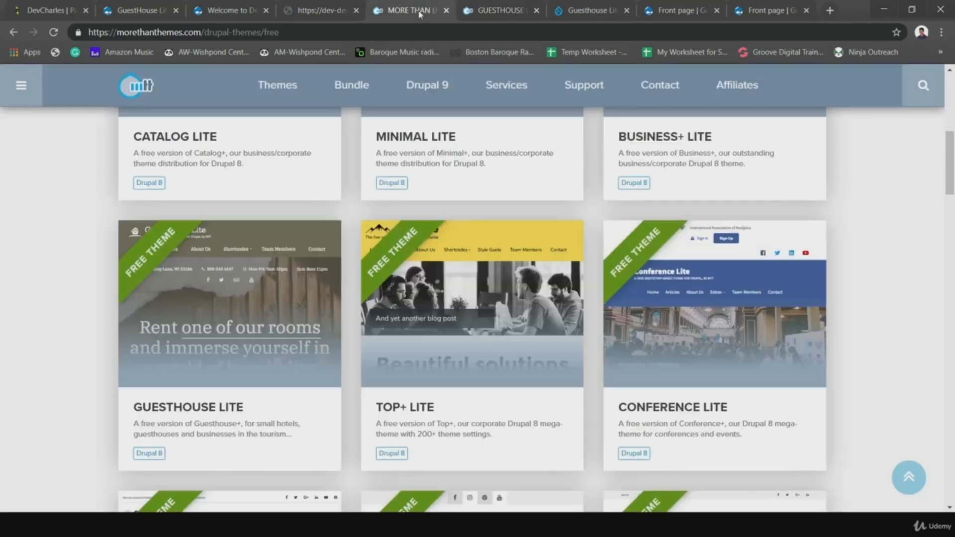
{"action": "left_click", "coordinate": [572, 13]}
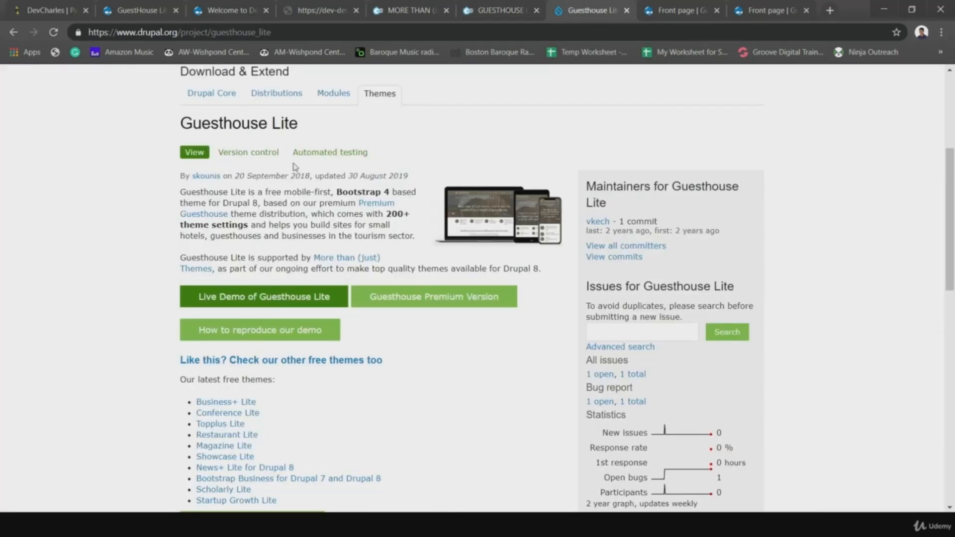
{"action": "scroll", "coordinate": [297, 169], "scroll_direction": "up", "scroll_amount": 3}
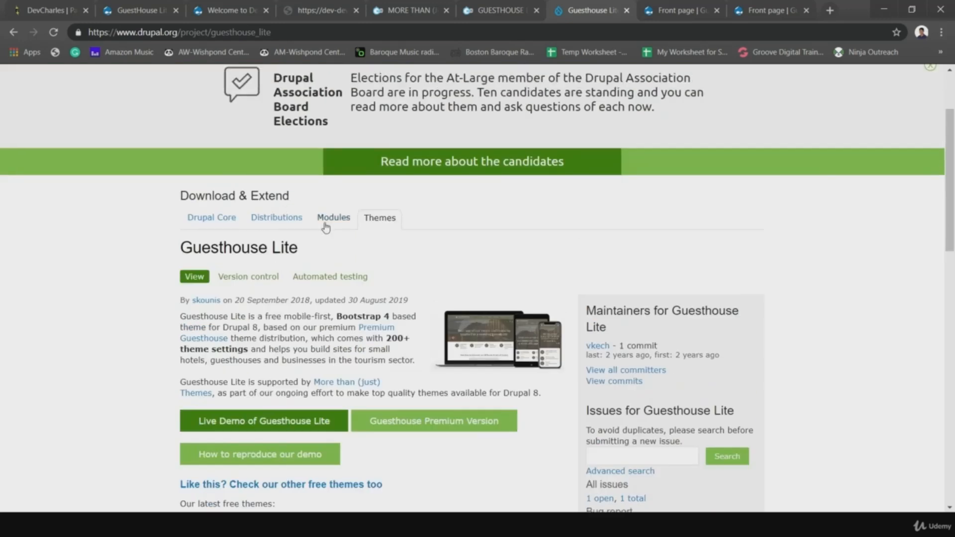
{"action": "scroll", "coordinate": [326, 227], "scroll_direction": "up", "scroll_amount": 2}
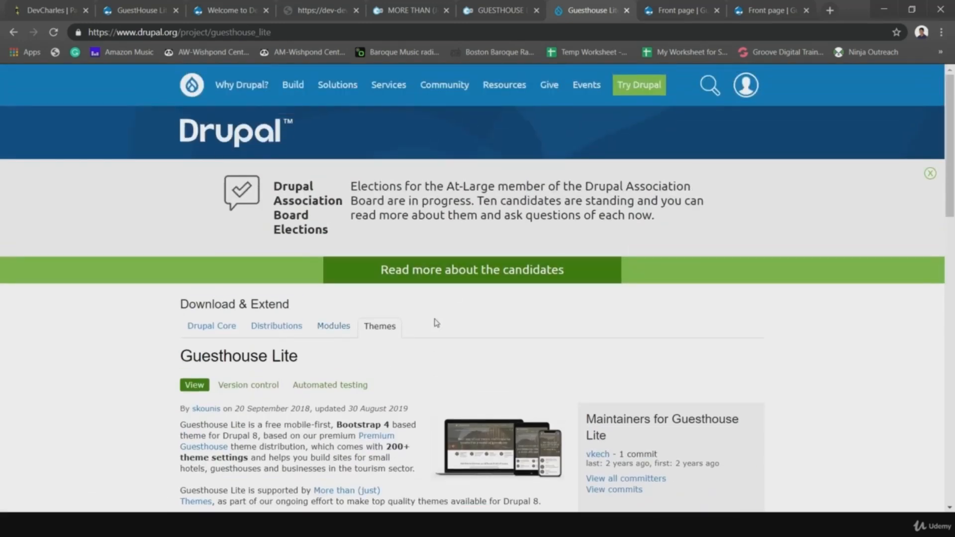
{"action": "scroll", "coordinate": [436, 322], "scroll_direction": "down", "scroll_amount": 4}
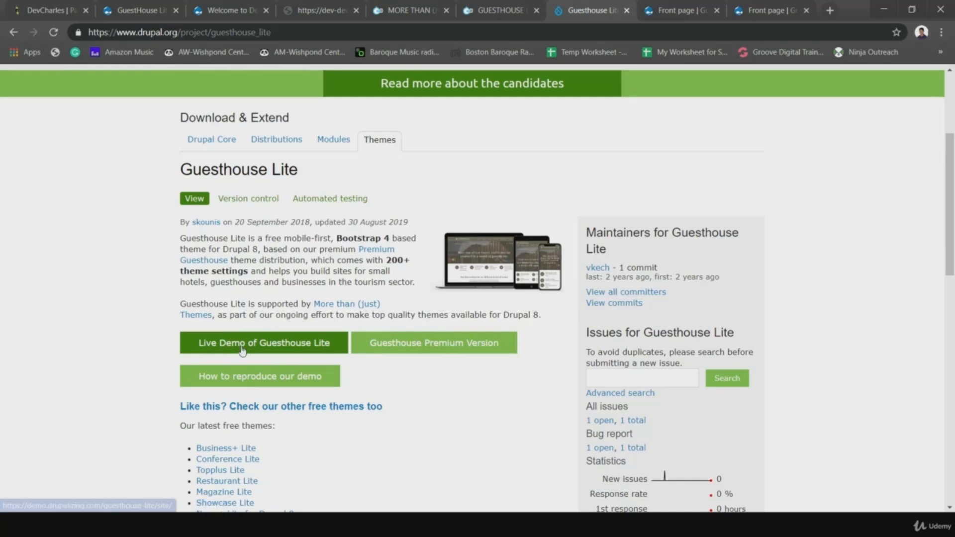
{"action": "left_click", "coordinate": [218, 381]}
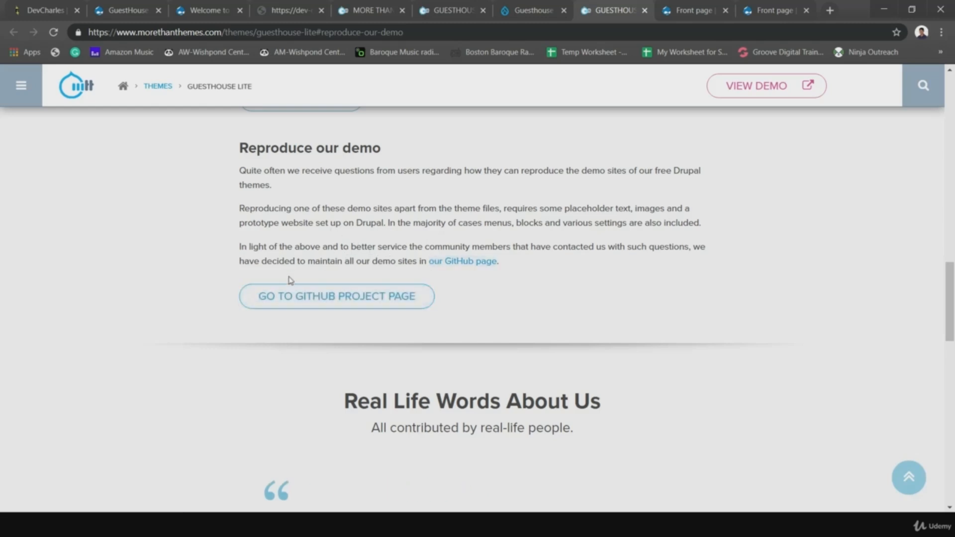
{"action": "left_click", "coordinate": [342, 298]}
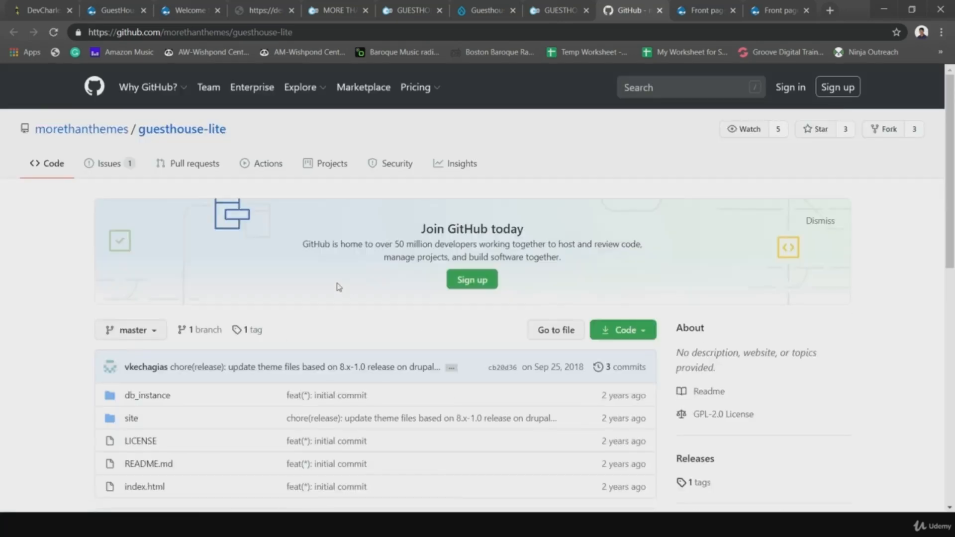
- Scroll to the README's Installation instructions and highlight the demo login credentials
{"action": "scroll", "coordinate": [335, 292], "scroll_direction": "down", "scroll_amount": 1}
{"action": "scroll", "coordinate": [274, 332], "scroll_direction": "down", "scroll_amount": 5}
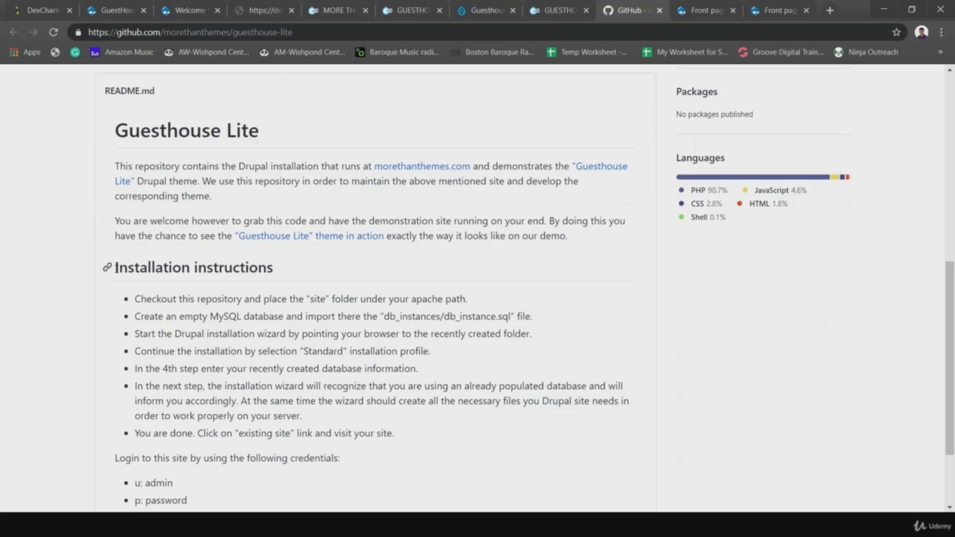
{"action": "left_click_drag", "start_coordinate": [115, 268], "coordinate": [378, 452]}
{"action": "scroll", "coordinate": [371, 448], "scroll_direction": "down", "scroll_amount": 3}
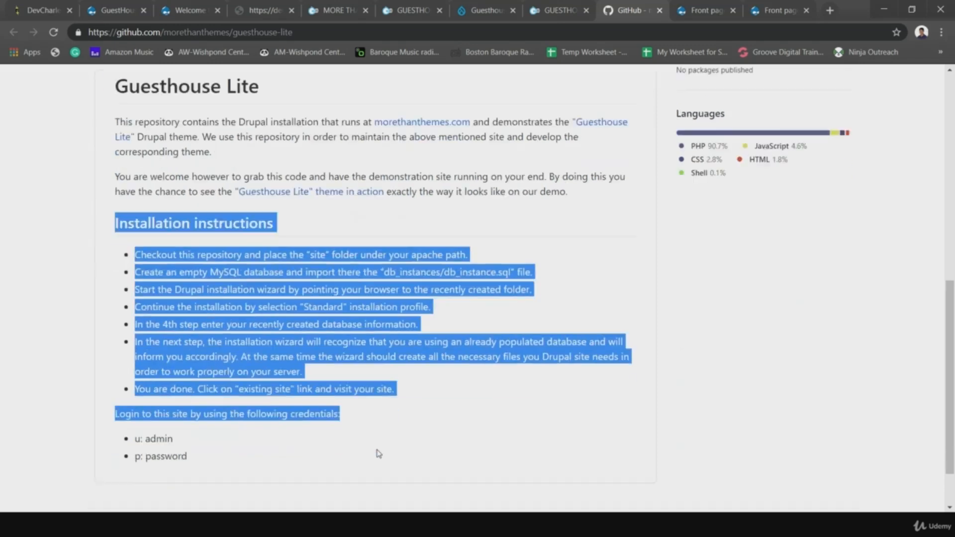
{"action": "left_click", "coordinate": [249, 406]}
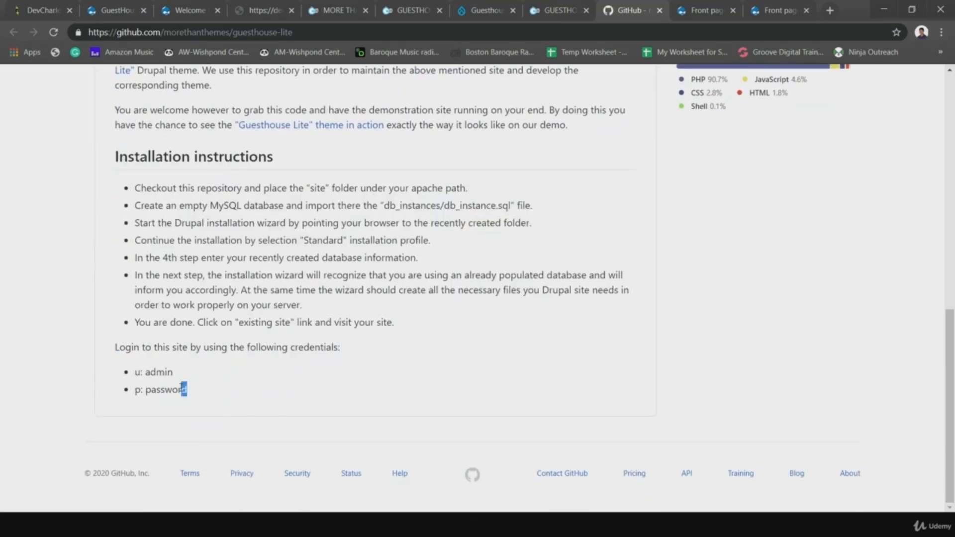
{"action": "left_click_drag", "start_coordinate": [187, 391], "coordinate": [118, 348]}
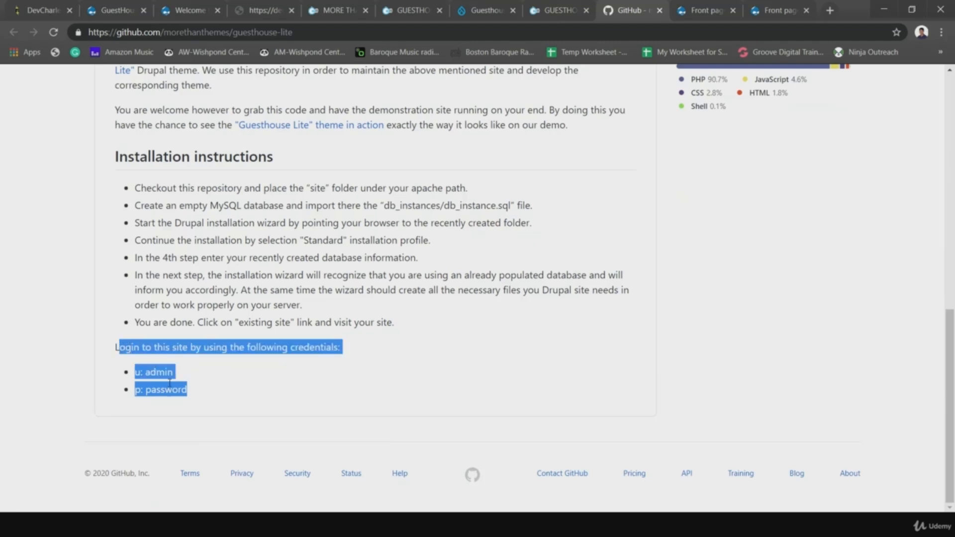
{"action": "left_click", "coordinate": [208, 394]}
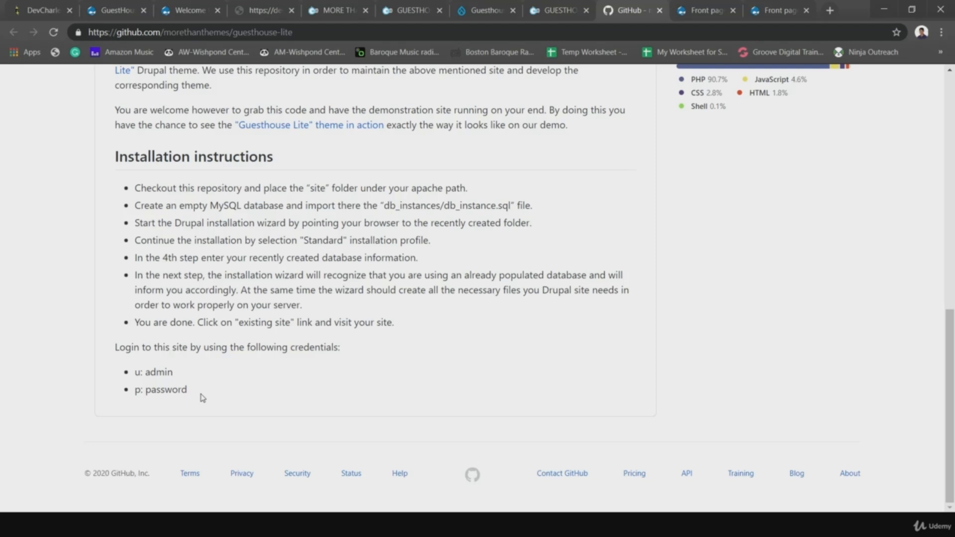
- Compare the demo front page with the README, ending on the GuestHouse Lite demo site
{"action": "left_click", "coordinate": [686, 11]}
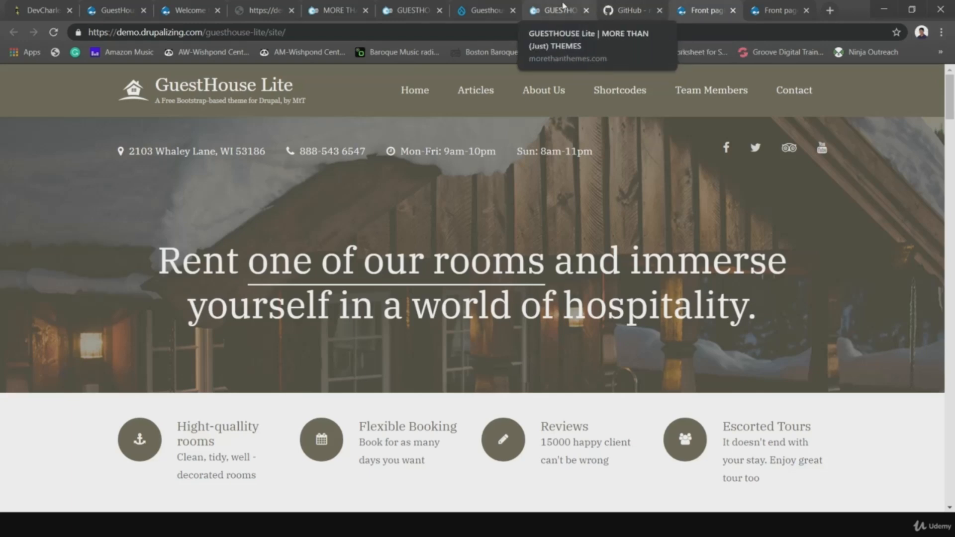
{"action": "left_click", "coordinate": [609, 11]}
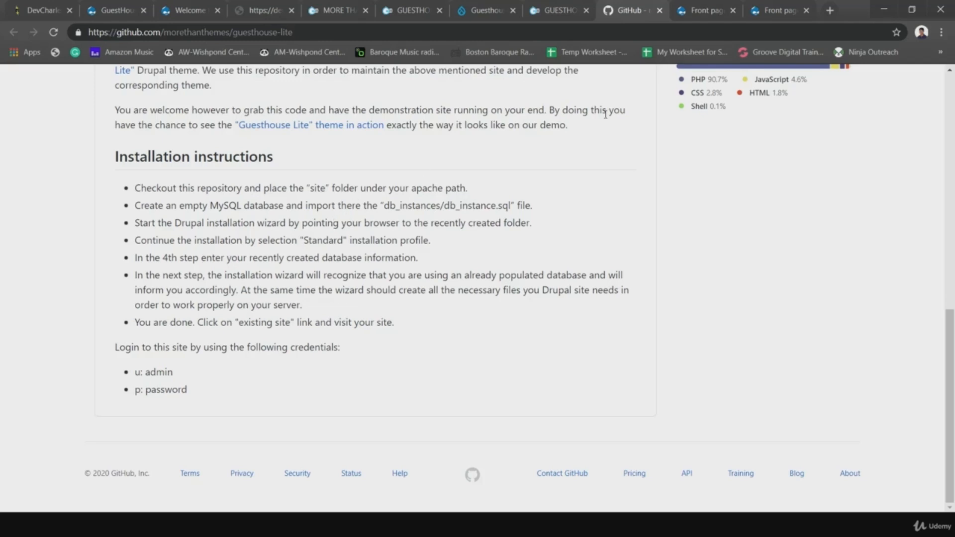
{"action": "left_click", "coordinate": [696, 16]}
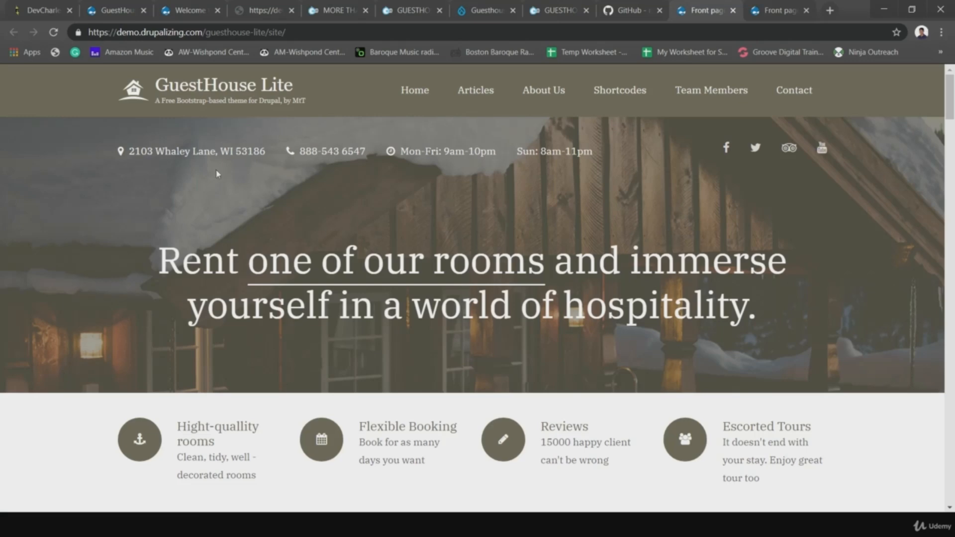
- Scroll the demo front page and advance the room carousel to Standard Room and Suite
{"action": "scroll", "coordinate": [549, 315], "scroll_direction": "down", "scroll_amount": 3}
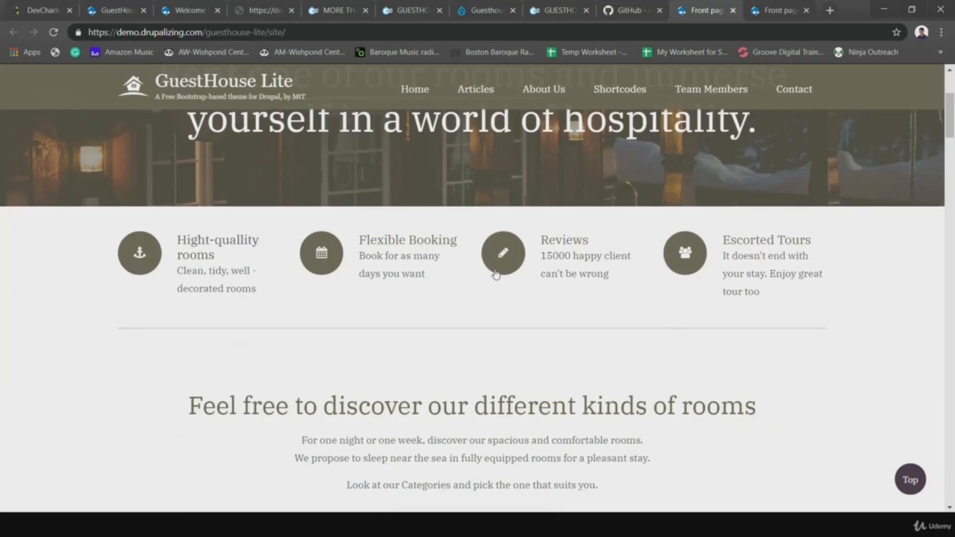
{"action": "scroll", "coordinate": [752, 371], "scroll_direction": "down", "scroll_amount": 6}
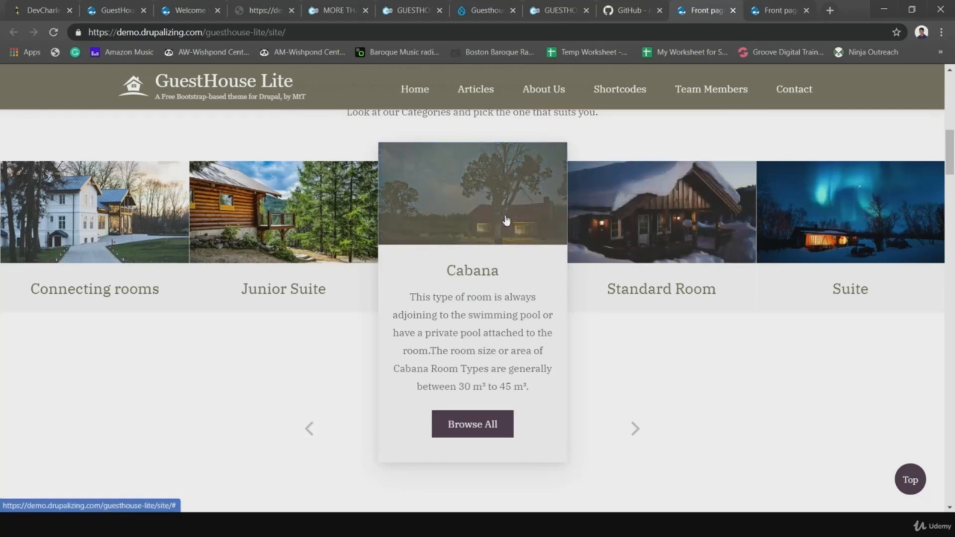
{"action": "left_click", "coordinate": [637, 432]}
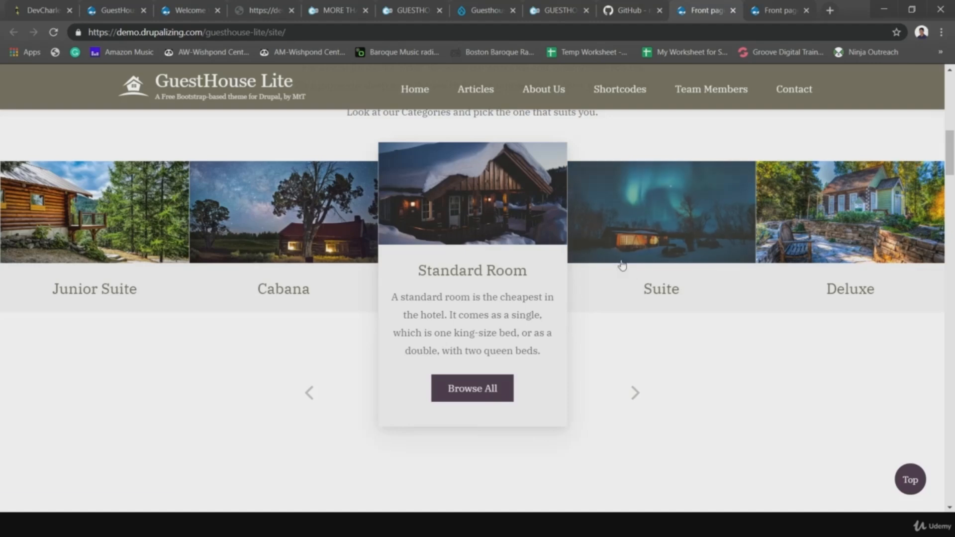
{"action": "left_click", "coordinate": [613, 224]}
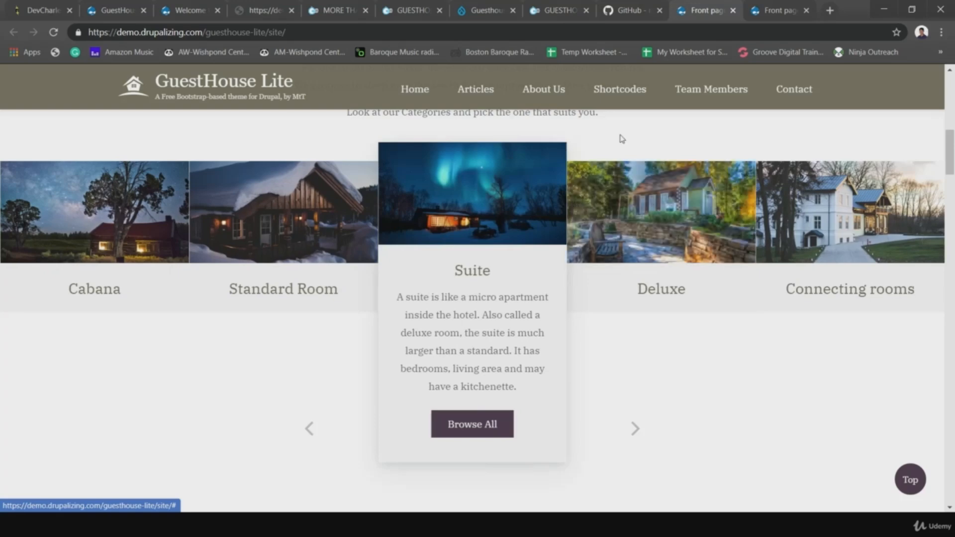
- Check the Reproduce our demo and GitHub README tabs, then browse the demo's Articles page
{"action": "left_click", "coordinate": [550, 11]}
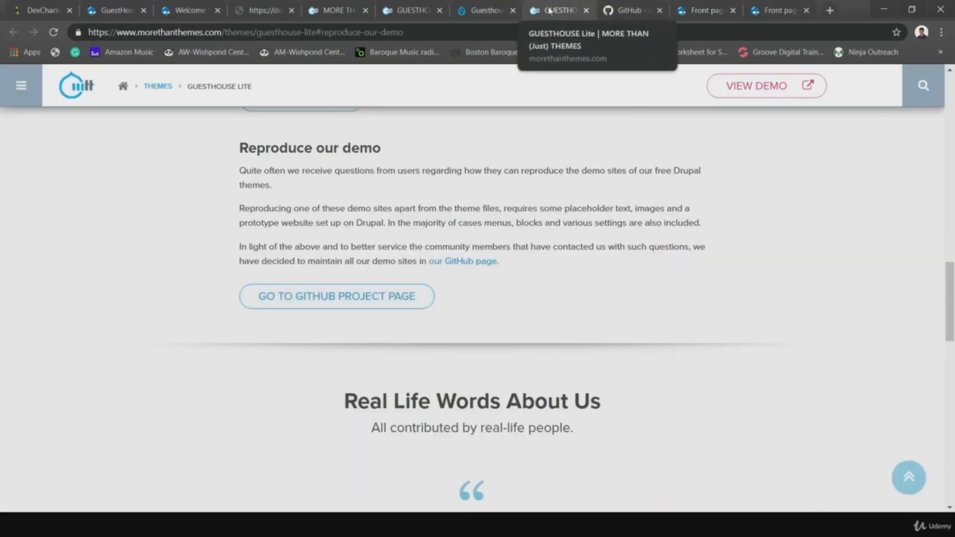
{"action": "left_click", "coordinate": [628, 10]}
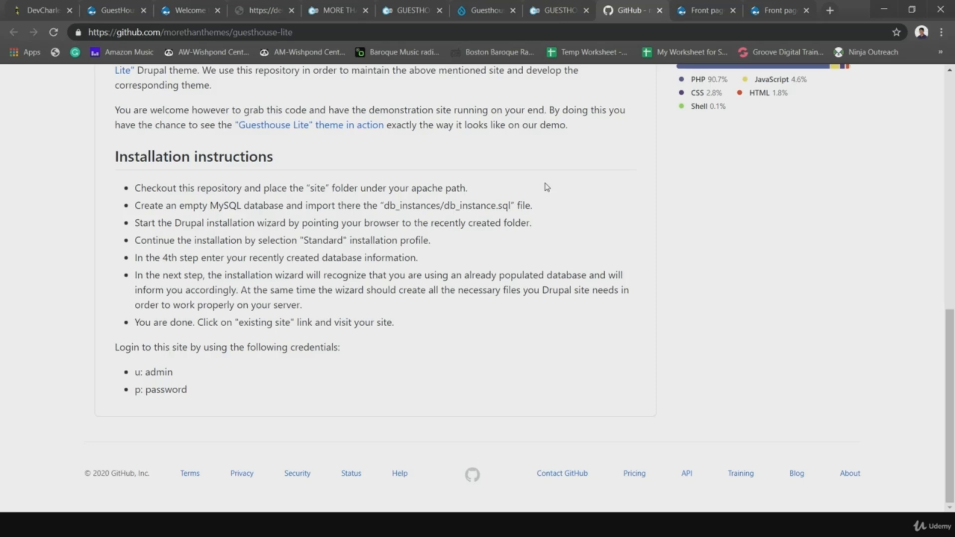
{"action": "left_click", "coordinate": [701, 10]}
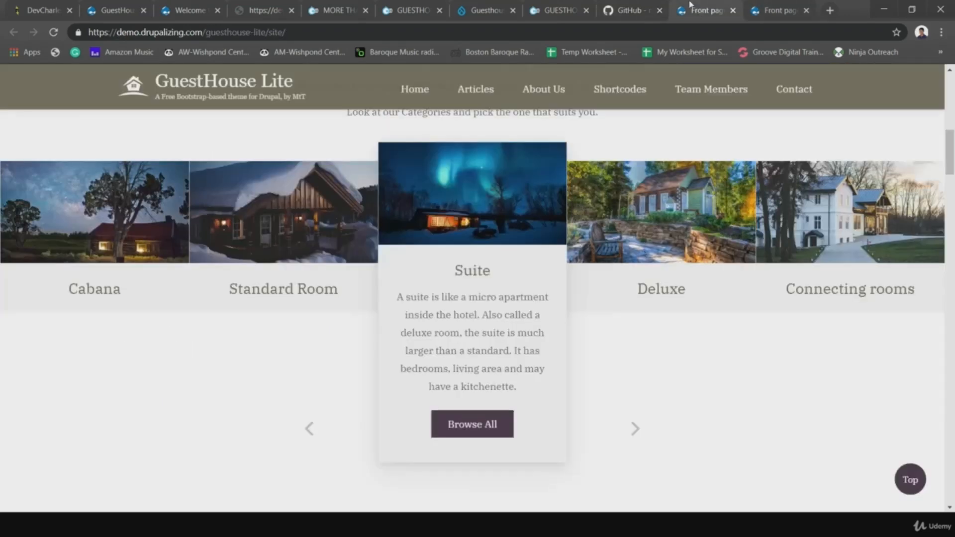
{"action": "scroll", "coordinate": [251, 228], "scroll_direction": "up", "scroll_amount": 8}
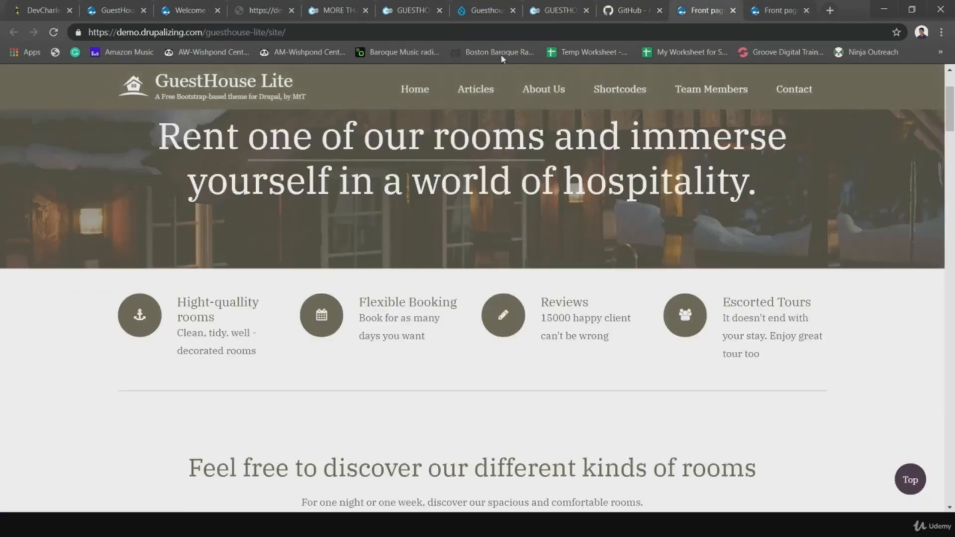
{"action": "left_click", "coordinate": [470, 94]}
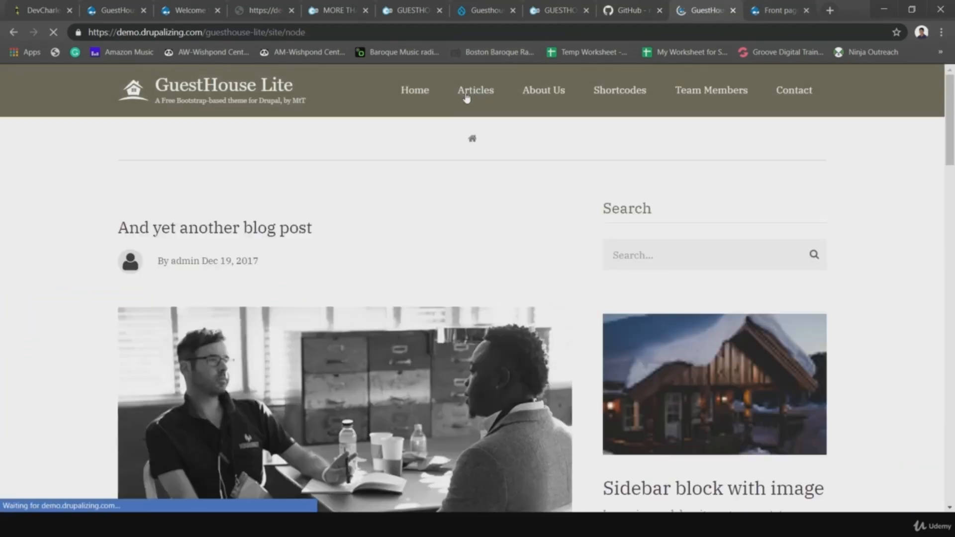
{"action": "scroll", "coordinate": [401, 209], "scroll_direction": "down", "scroll_amount": 3}
{"action": "scroll", "coordinate": [513, 309], "scroll_direction": "down", "scroll_amount": 8}
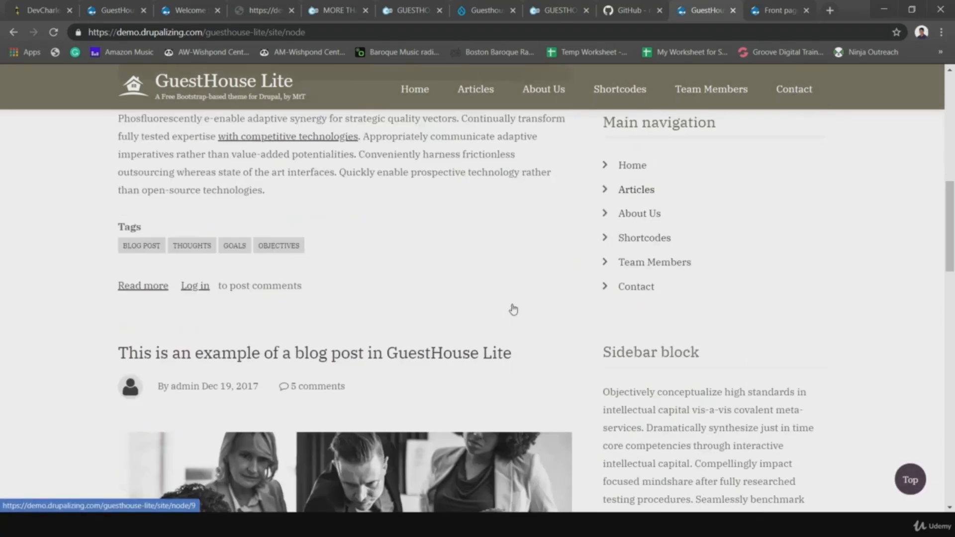
{"action": "scroll", "coordinate": [512, 310], "scroll_direction": "up", "scroll_amount": 10}
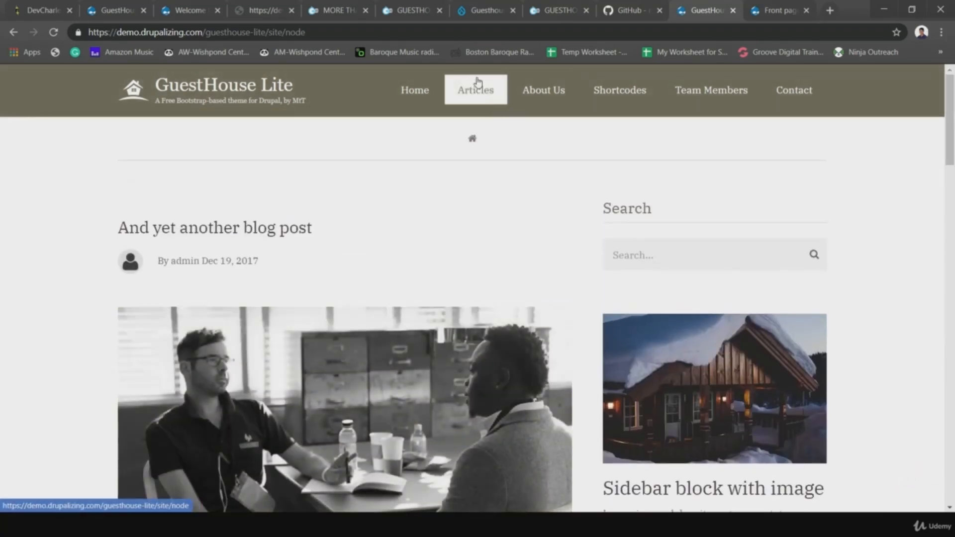
- On the Shortcodes page, show the Profile and Messages tabs, expand Download, and reach Progress Bars
{"action": "left_click", "coordinate": [598, 88]}
{"action": "scroll", "coordinate": [485, 256], "scroll_direction": "down", "scroll_amount": 10}
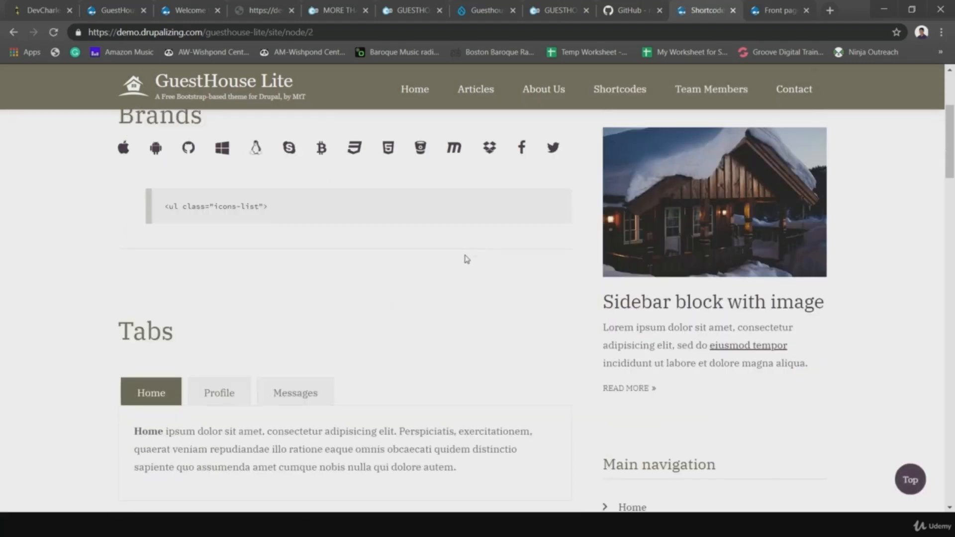
{"action": "scroll", "coordinate": [264, 229], "scroll_direction": "up", "scroll_amount": 3}
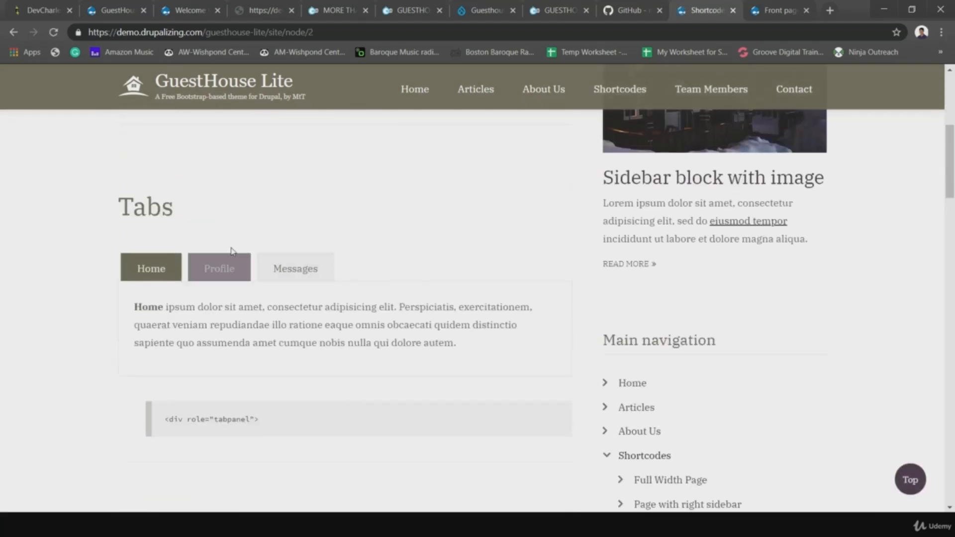
{"action": "left_click", "coordinate": [245, 269]}
{"action": "left_click", "coordinate": [298, 271]}
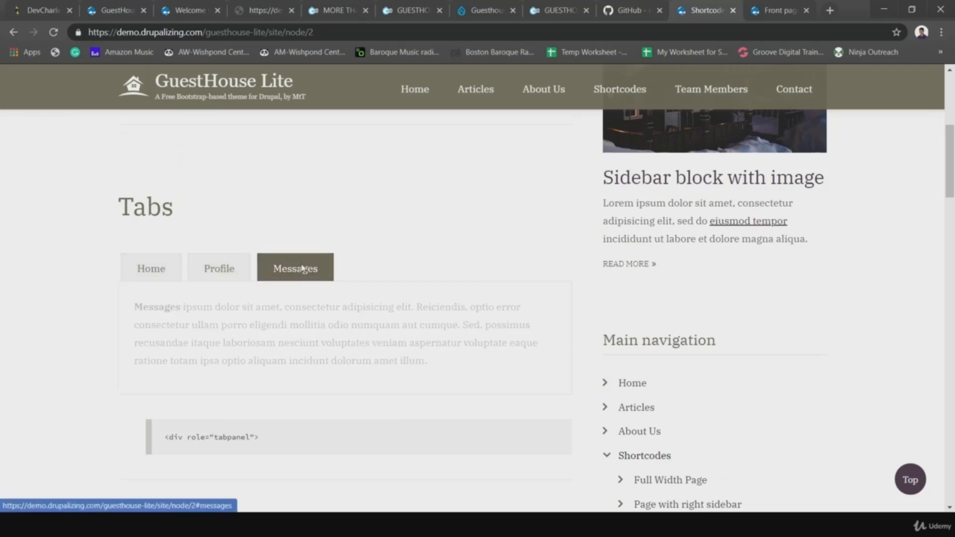
{"action": "scroll", "coordinate": [366, 279], "scroll_direction": "down", "scroll_amount": 5}
{"action": "scroll", "coordinate": [370, 312], "scroll_direction": "down", "scroll_amount": 5}
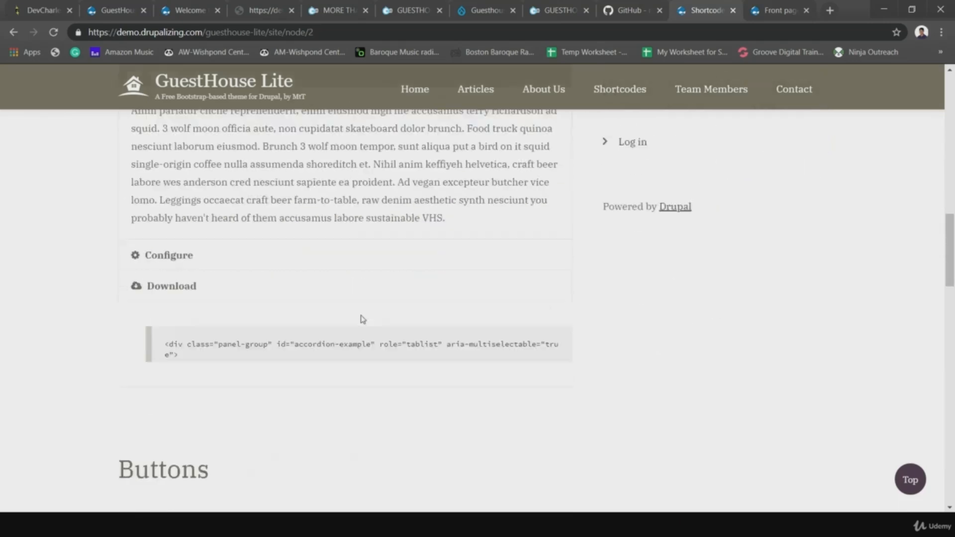
{"action": "left_click", "coordinate": [231, 290]}
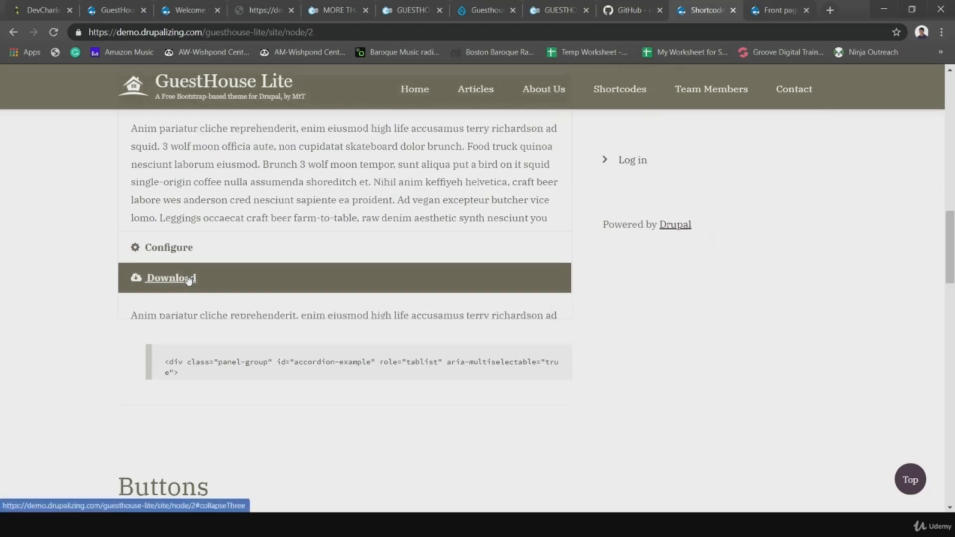
{"action": "scroll", "coordinate": [316, 277], "scroll_direction": "down", "scroll_amount": 10}
{"action": "scroll", "coordinate": [344, 268], "scroll_direction": "down", "scroll_amount": 9}
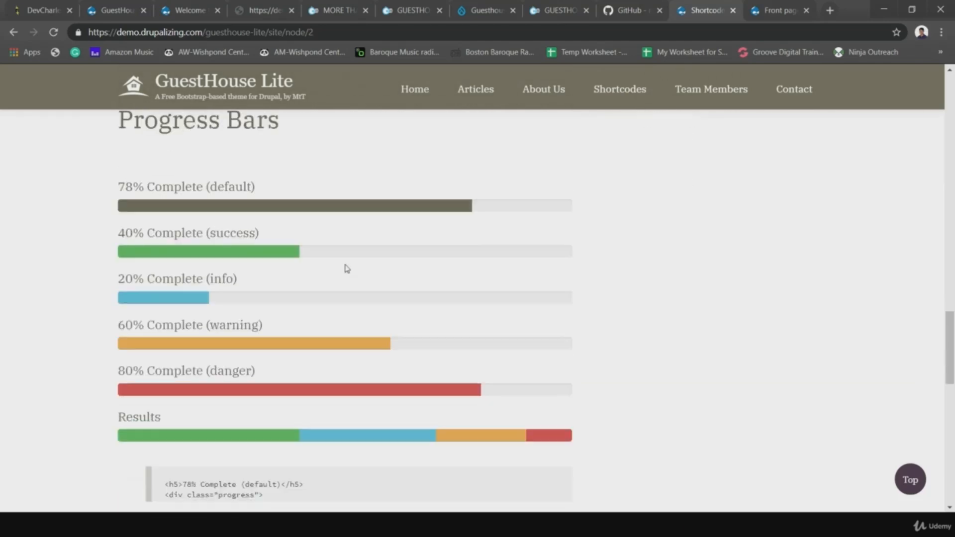
{"action": "scroll", "coordinate": [345, 267], "scroll_direction": "up", "scroll_amount": 5}
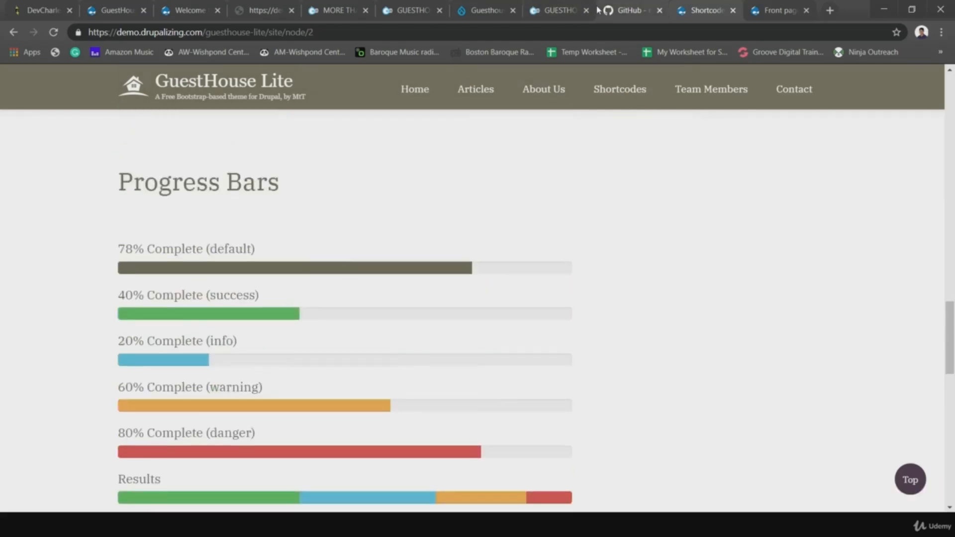
- Highlight the README's database import, installation wizard step and the db_instances/db_instance.sql path
{"action": "left_click", "coordinate": [622, 10]}
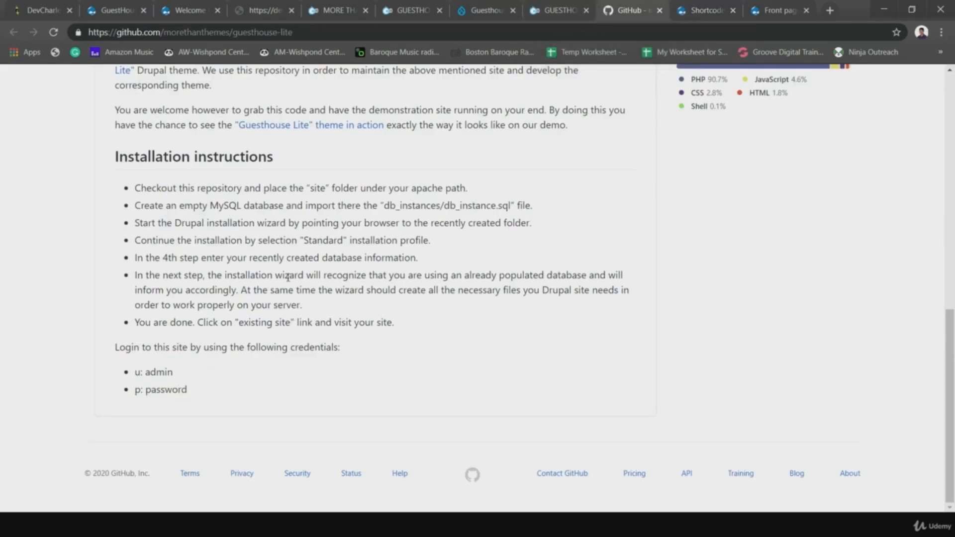
{"action": "left_click_drag", "start_coordinate": [387, 345], "coordinate": [151, 187]}
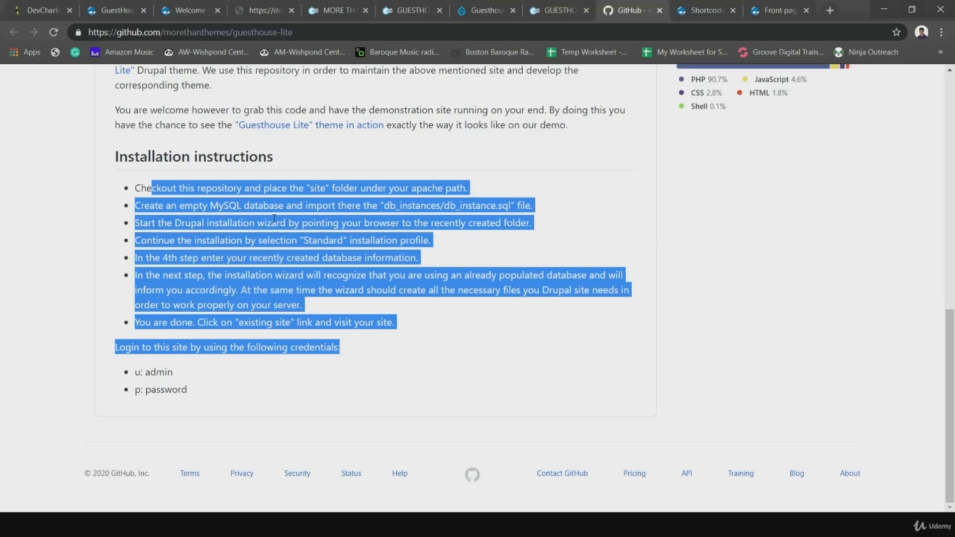
{"action": "left_click", "coordinate": [469, 219]}
{"action": "left_click_drag", "start_coordinate": [534, 208], "coordinate": [137, 201]}
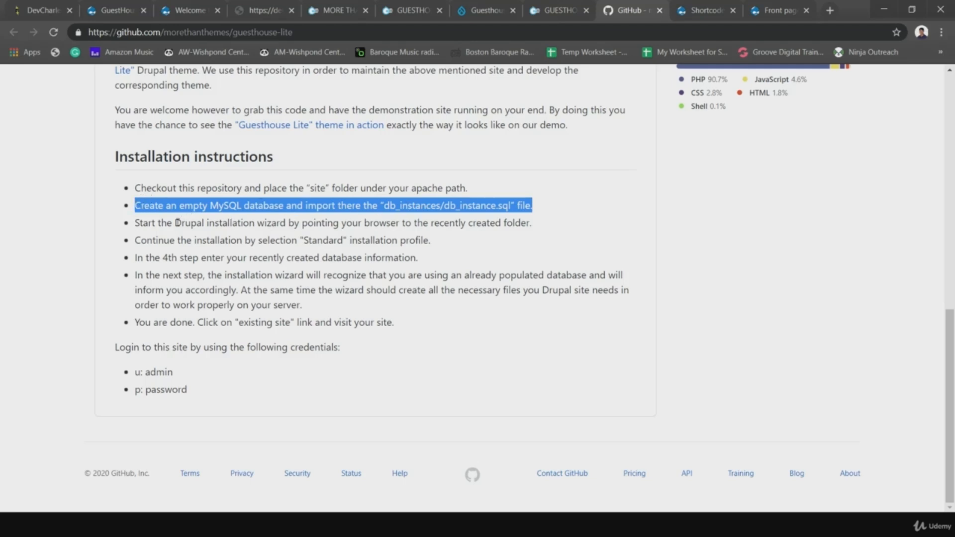
{"action": "left_click_drag", "start_coordinate": [175, 223], "coordinate": [411, 223]}
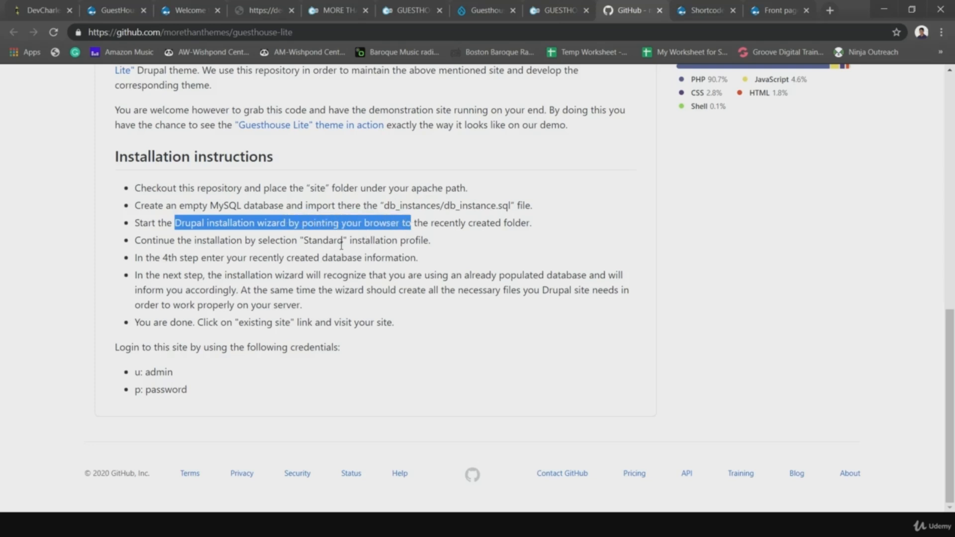
{"action": "left_click_drag", "start_coordinate": [516, 205], "coordinate": [380, 206]}
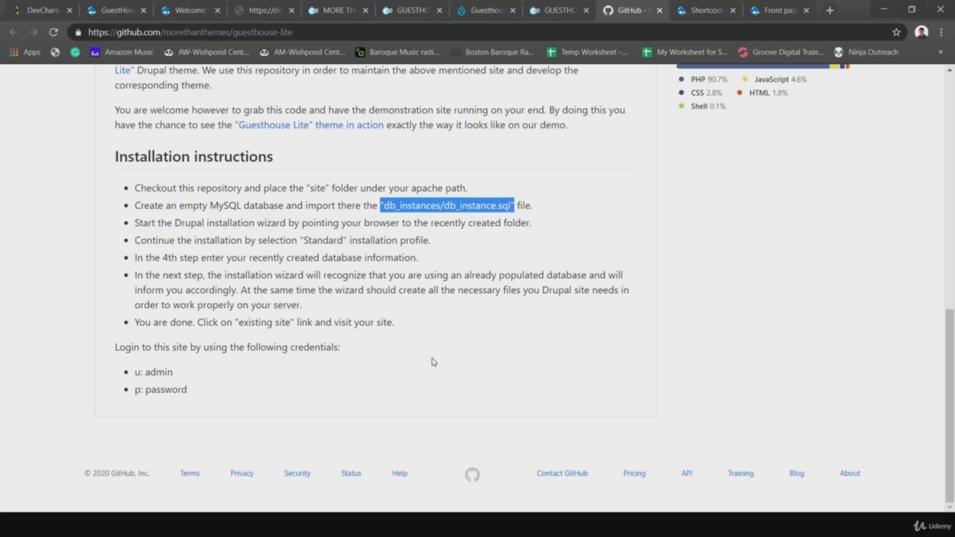
{"action": "left_click", "coordinate": [404, 342]}
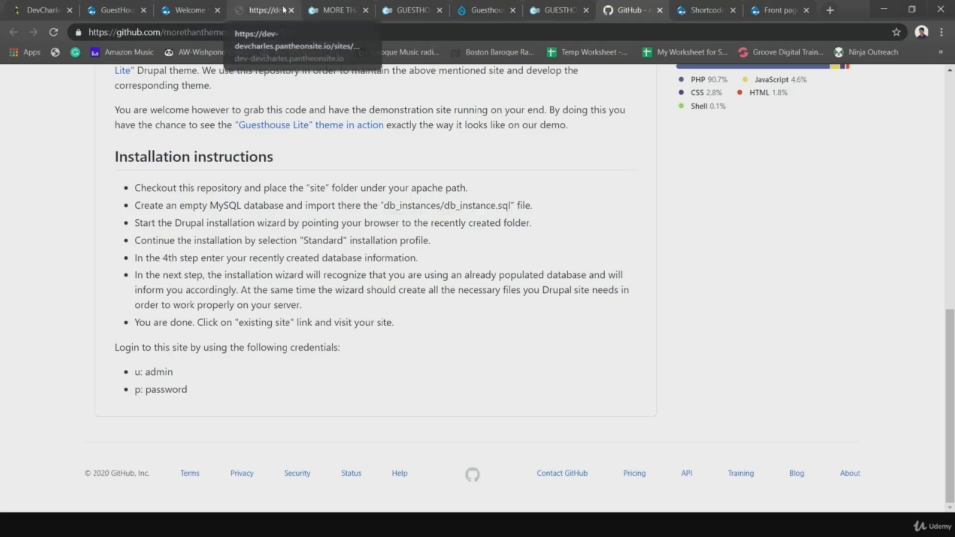
- Glance at the Dev Charles Drupal site, then go back to the GuestHouse Lite #reproduce-our-demo tab
{"action": "left_click", "coordinate": [199, 11]}
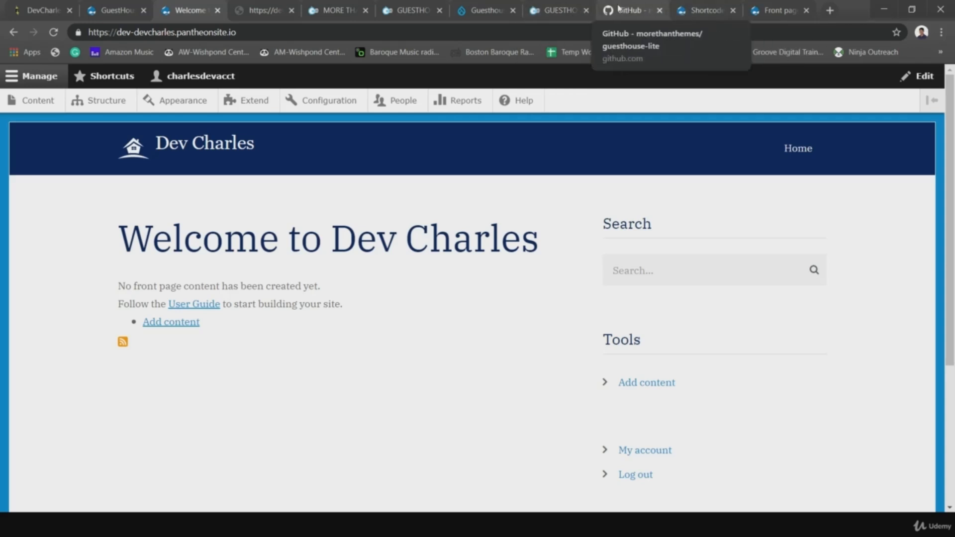
{"action": "left_click", "coordinate": [560, 16]}
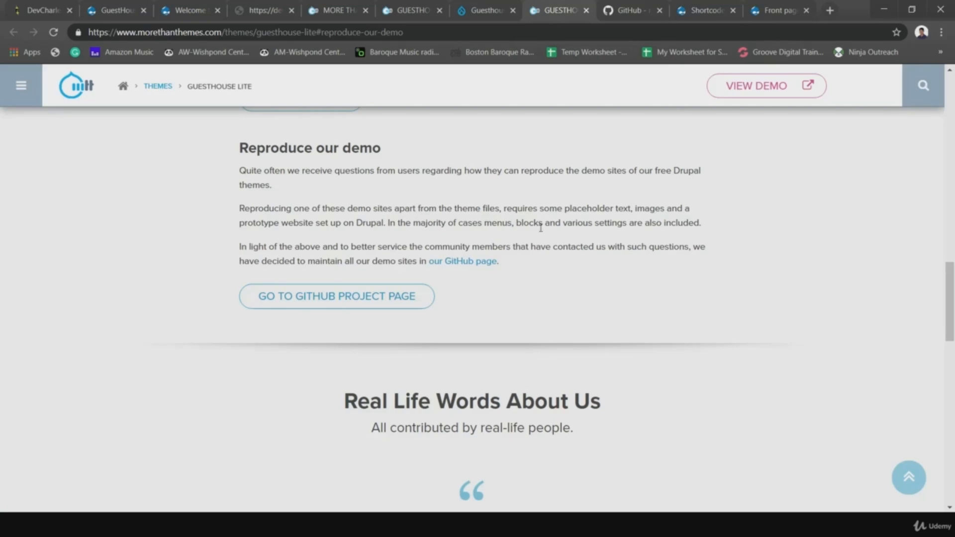
{"action": "scroll", "coordinate": [547, 209], "scroll_direction": "up", "scroll_amount": 10}
- Visit the MoreThanThemes home, Contact Us and Support pages, finishing on the Drupal themes catalogue
{"action": "left_click", "coordinate": [139, 88]}
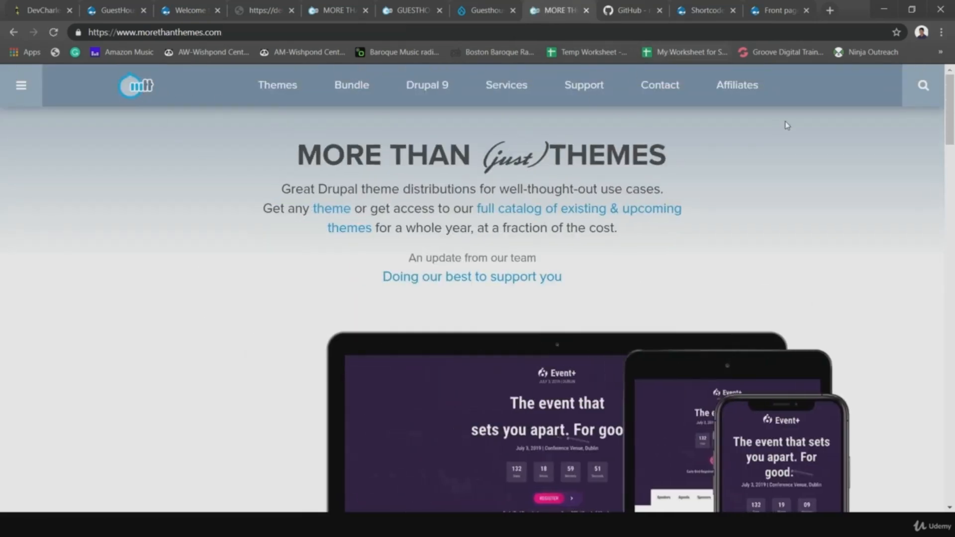
{"action": "left_click", "coordinate": [662, 84]}
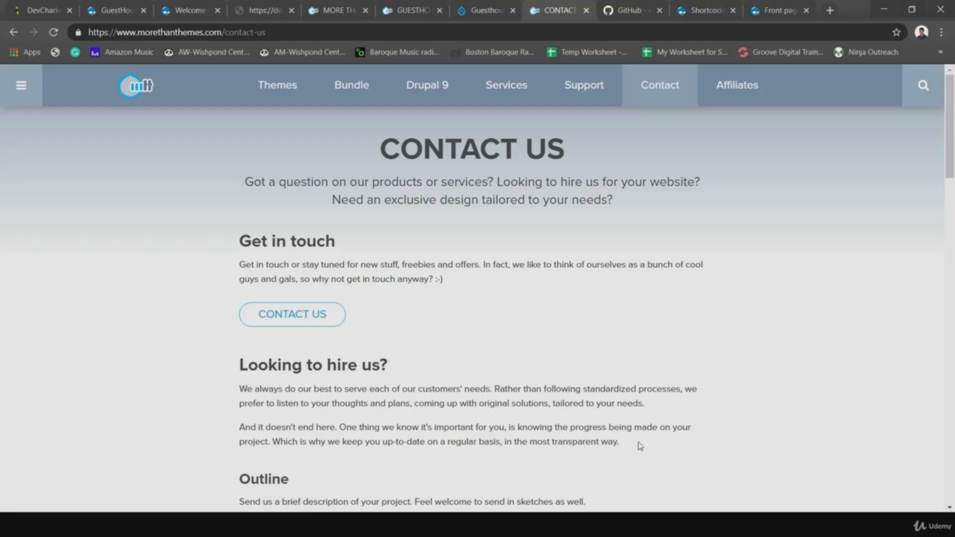
{"action": "left_click", "coordinate": [591, 88]}
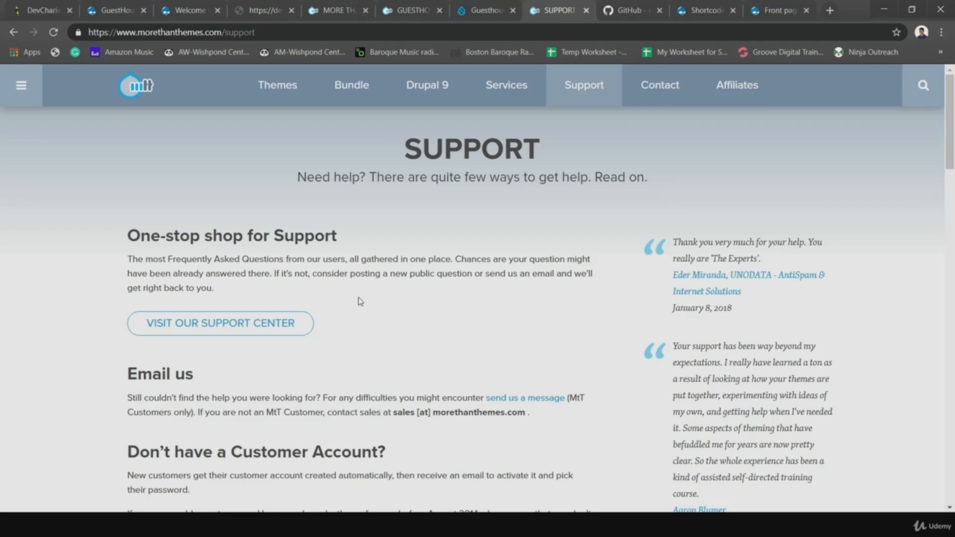
{"action": "left_click", "coordinate": [275, 87]}
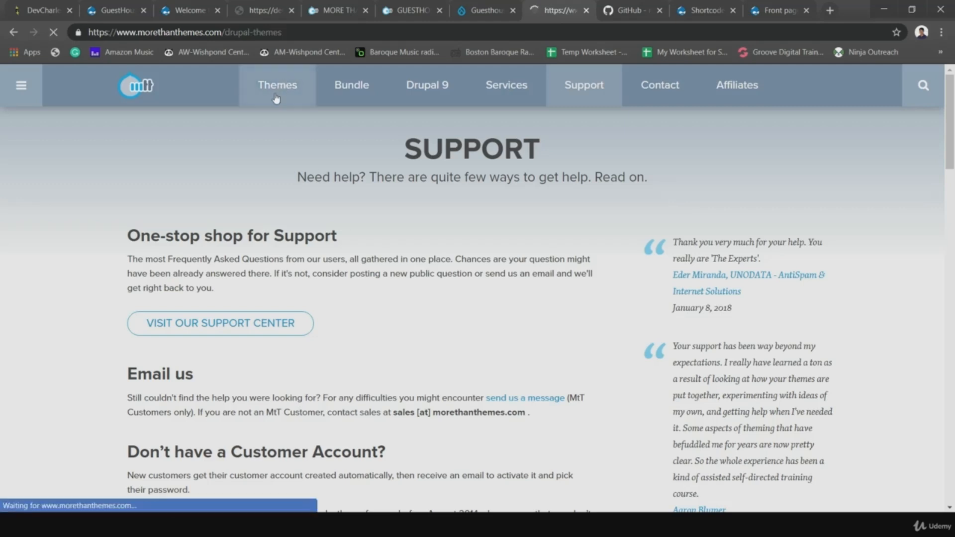
{"action": "scroll", "coordinate": [487, 367], "scroll_direction": "down", "scroll_amount": 2}
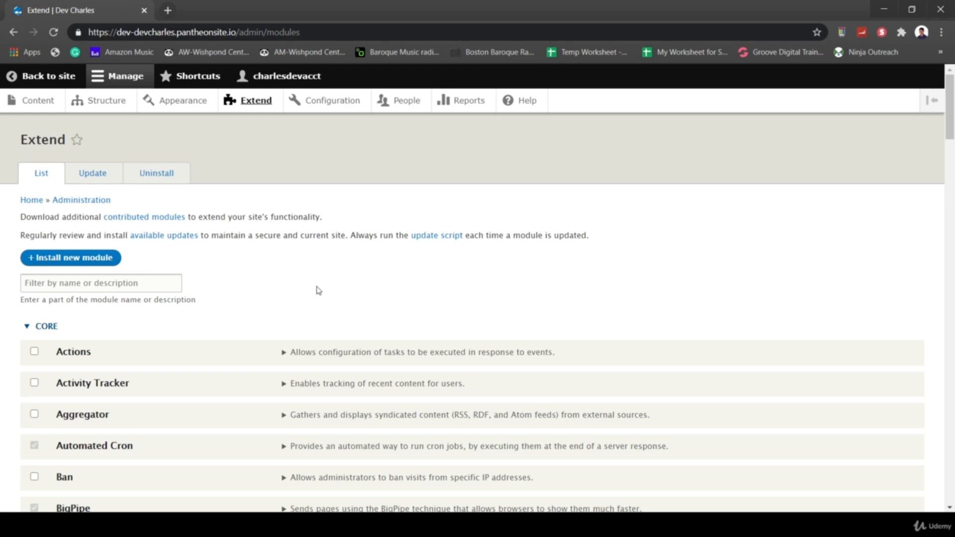
- Scroll the Extend page's core modules down to the still-disabled Media and Media Library
{"action": "scroll", "coordinate": [326, 313], "scroll_direction": "down", "scroll_amount": 1}
{"action": "scroll", "coordinate": [242, 345], "scroll_direction": "down", "scroll_amount": 14}
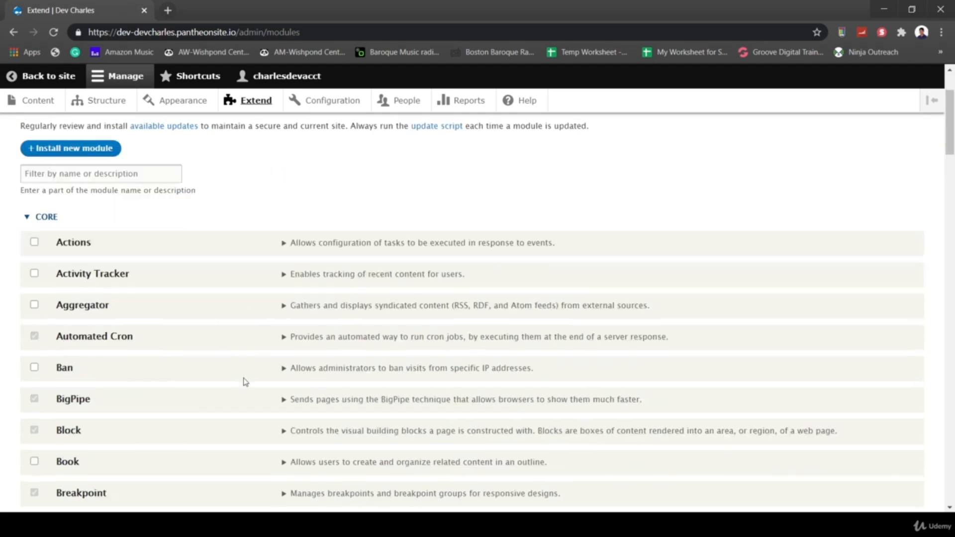
{"action": "scroll", "coordinate": [245, 382], "scroll_direction": "down", "scroll_amount": 3}
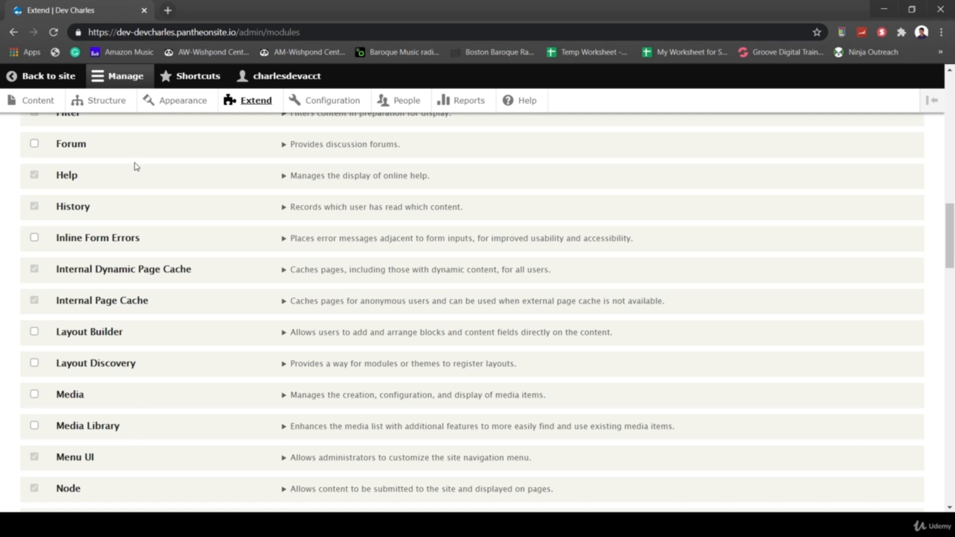
- Open the content administration page in a new browser tab
{"action": "right_click", "coordinate": [45, 102]}
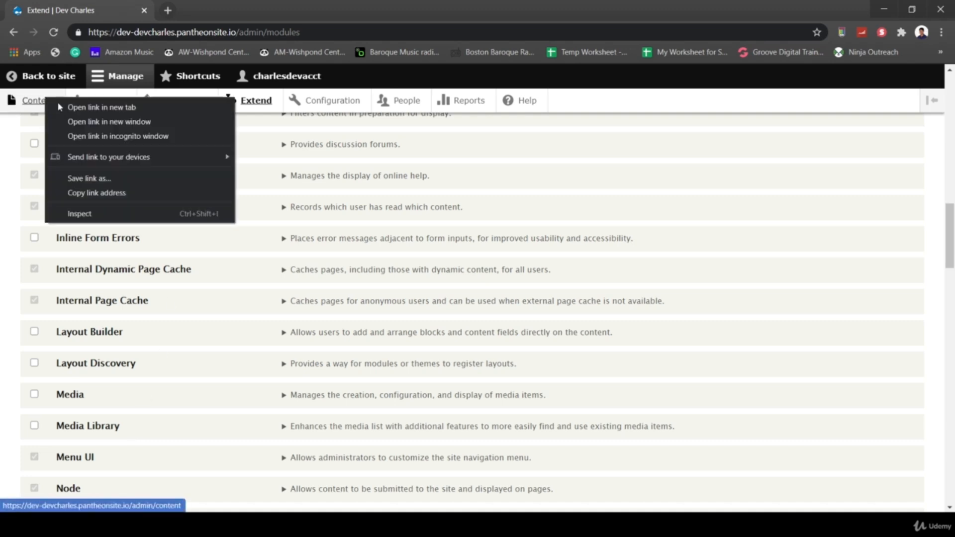
{"action": "left_click", "coordinate": [74, 106]}
{"action": "left_click", "coordinate": [201, 6]}
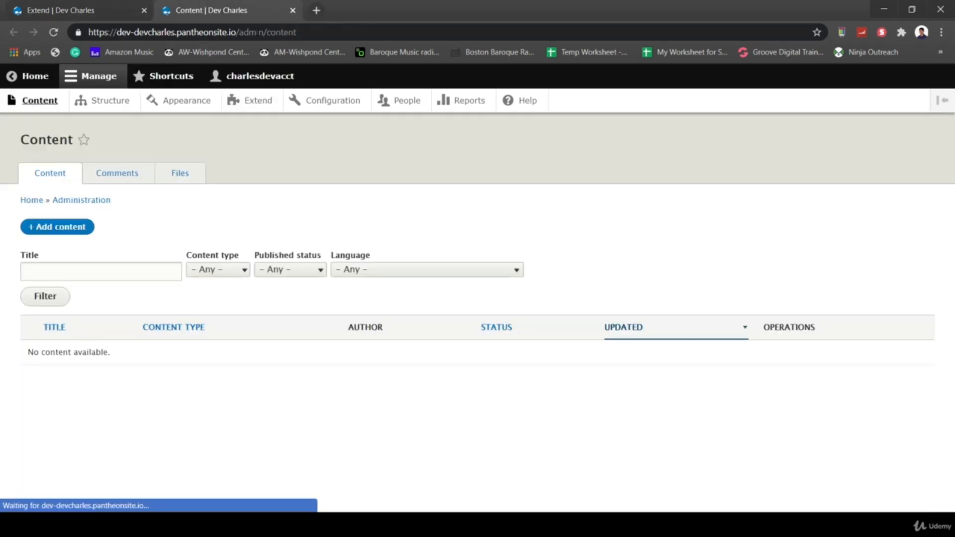
- Check in Files where livingroom02.jpg is used, then return to the Content list
{"action": "left_click", "coordinate": [176, 177]}
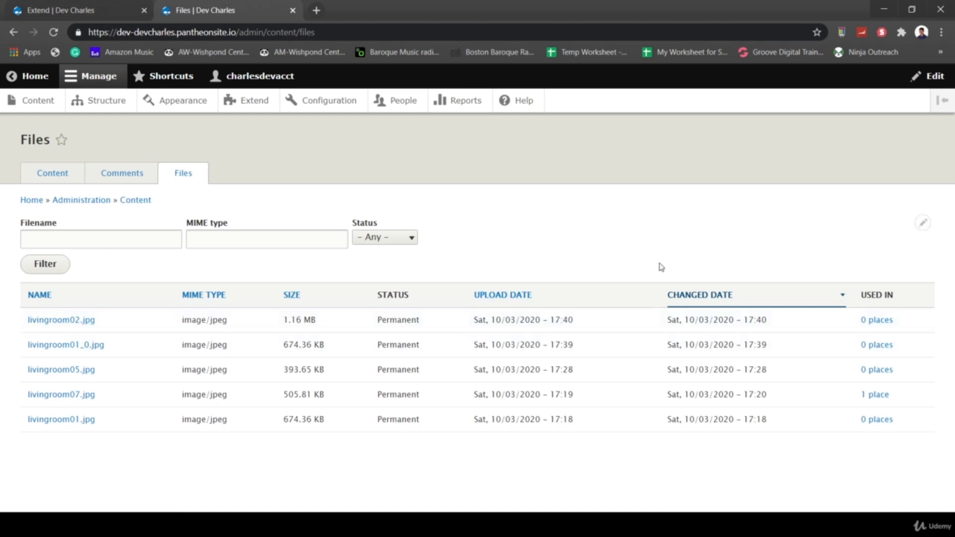
{"action": "left_click", "coordinate": [878, 321]}
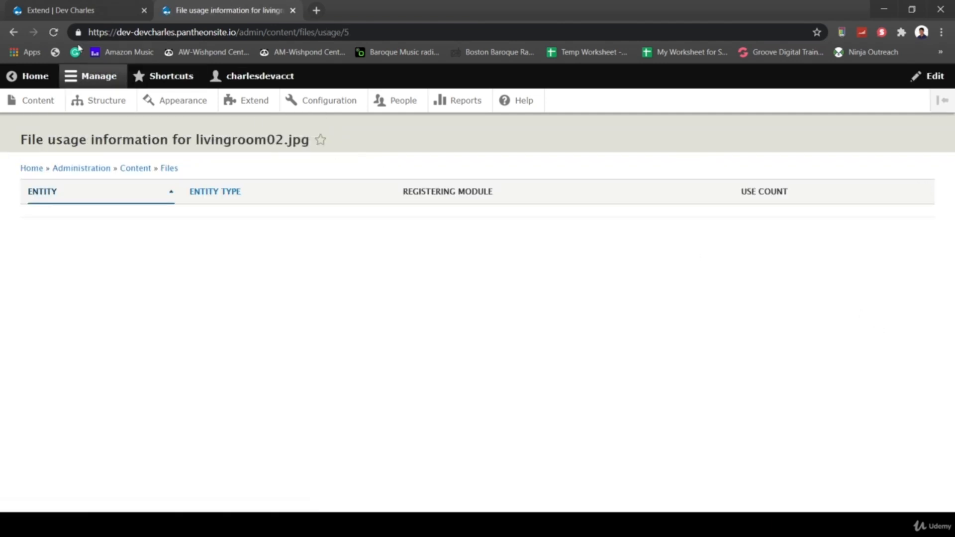
{"action": "left_click", "coordinate": [13, 32]}
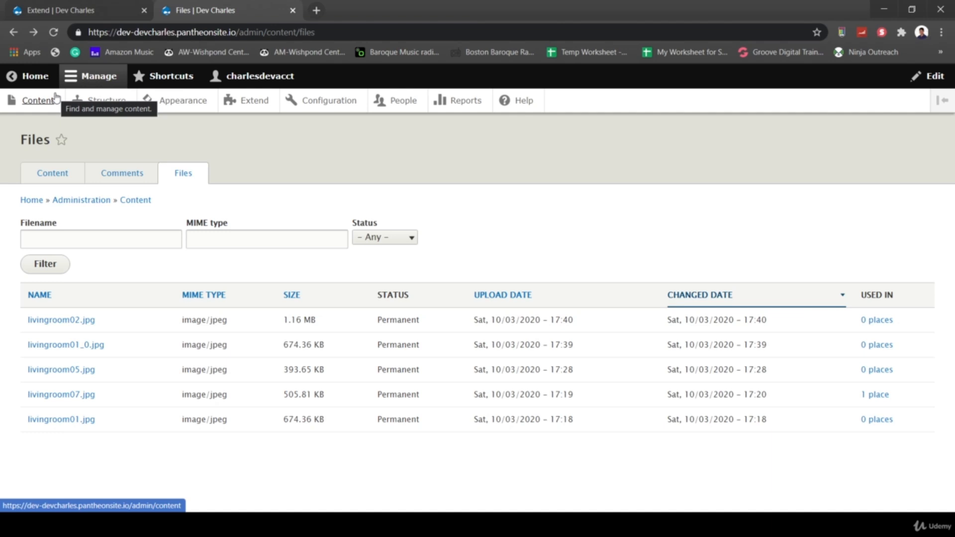
{"action": "left_click", "coordinate": [32, 100]}
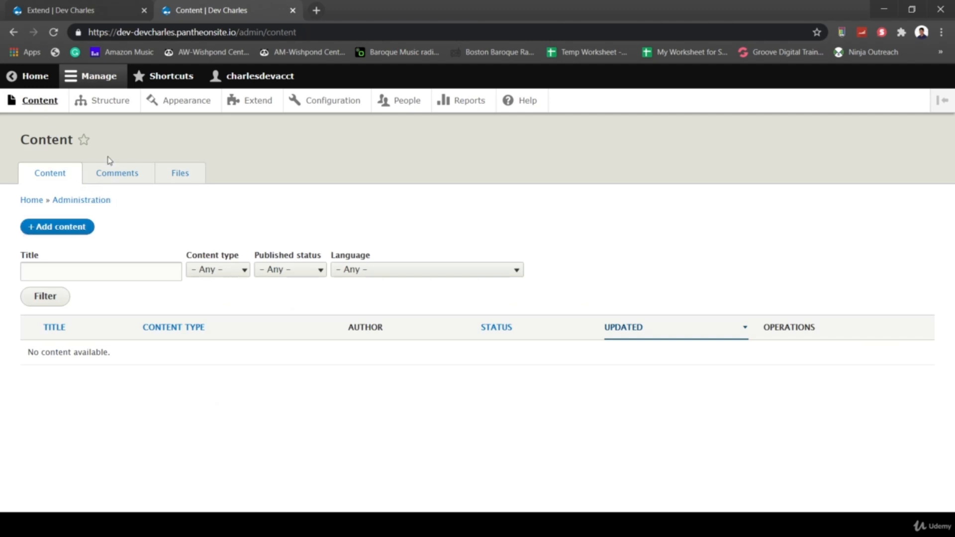
- Start a new Article titled 'Test1' with body text 'Test content'
{"action": "left_click", "coordinate": [60, 226]}
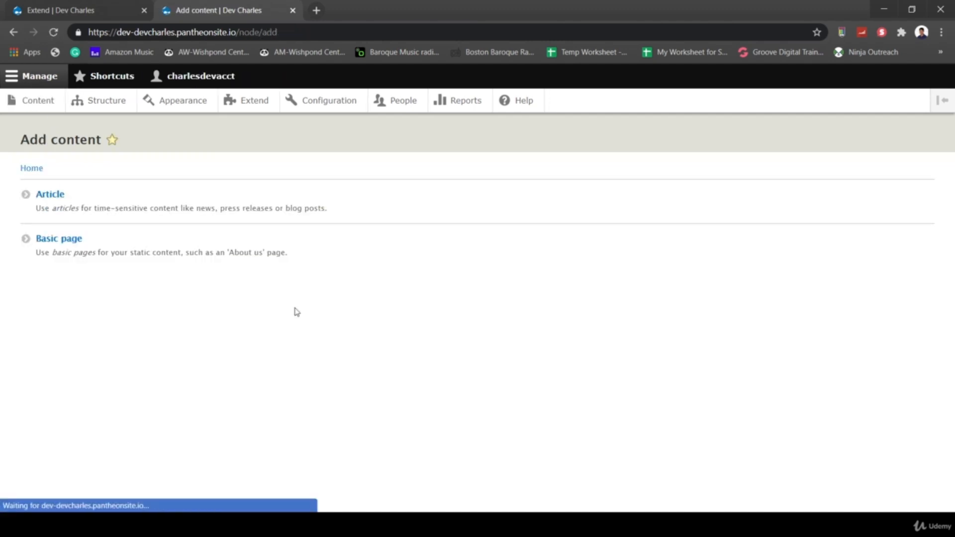
{"action": "left_click", "coordinate": [55, 194]}
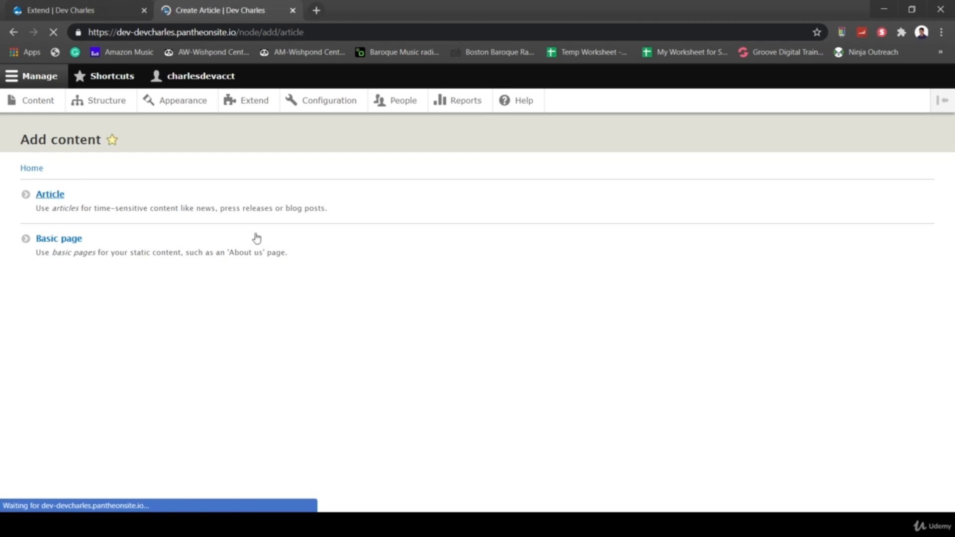
{"action": "left_click", "coordinate": [158, 210]}
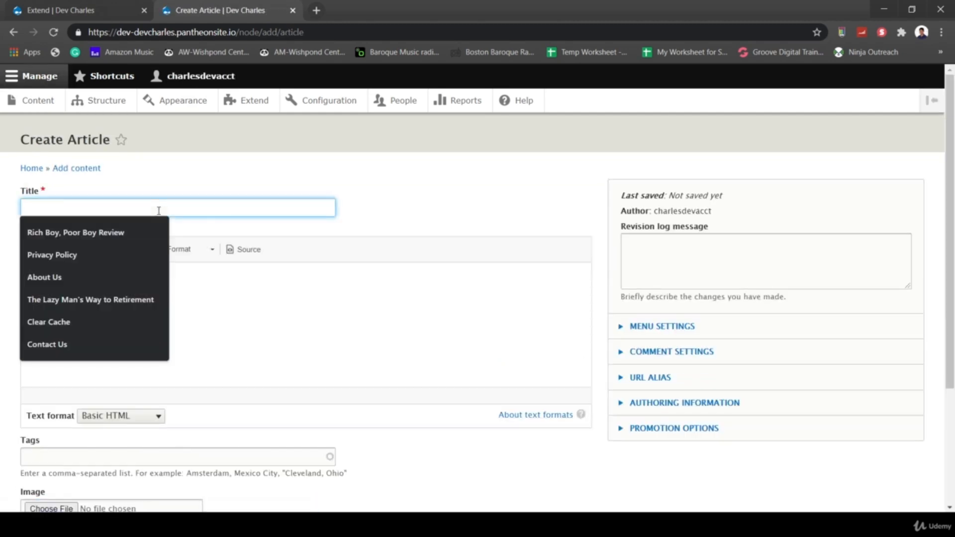
{"action": "type", "text": "TEst"}
{"action": "key", "text": "BackSpace"}
{"action": "key", "text": "BackSpace"}
{"action": "key", "text": "BackSpace"}
{"action": "type", "text": "est1"}
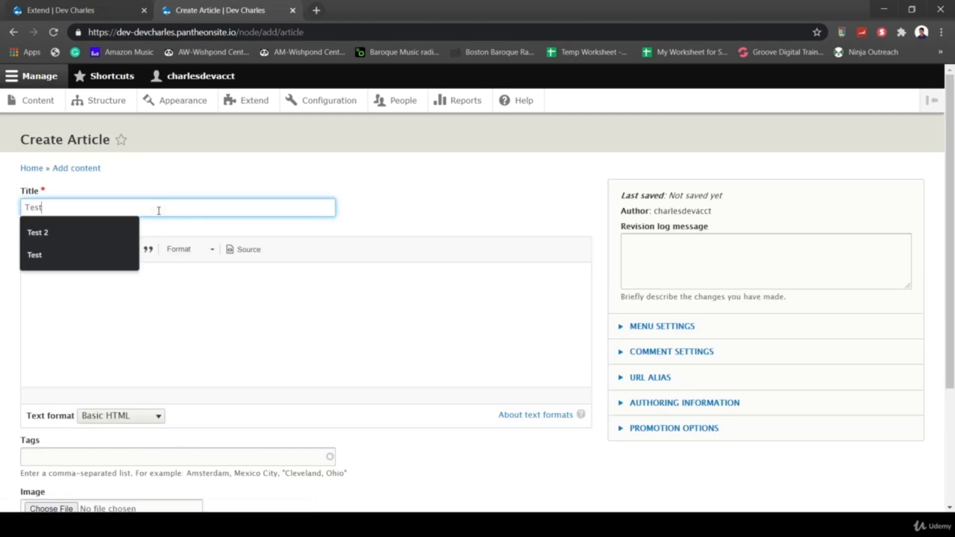
{"action": "left_click", "coordinate": [189, 322]}
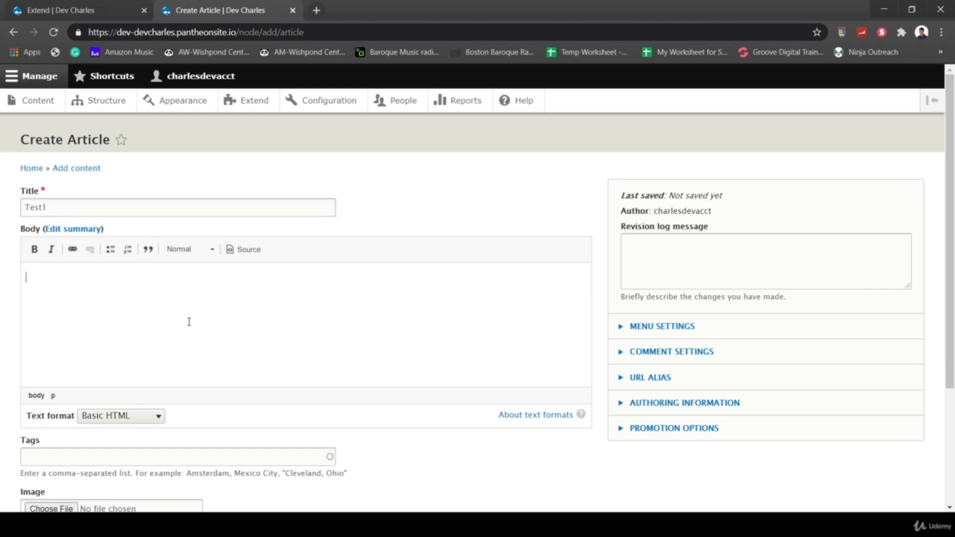
{"action": "type", "text": "Test content"}
- Browse for an article image, but cancel without choosing a file
{"action": "scroll", "coordinate": [309, 420], "scroll_direction": "down", "scroll_amount": 2}
{"action": "scroll", "coordinate": [397, 370], "scroll_direction": "down", "scroll_amount": 2}
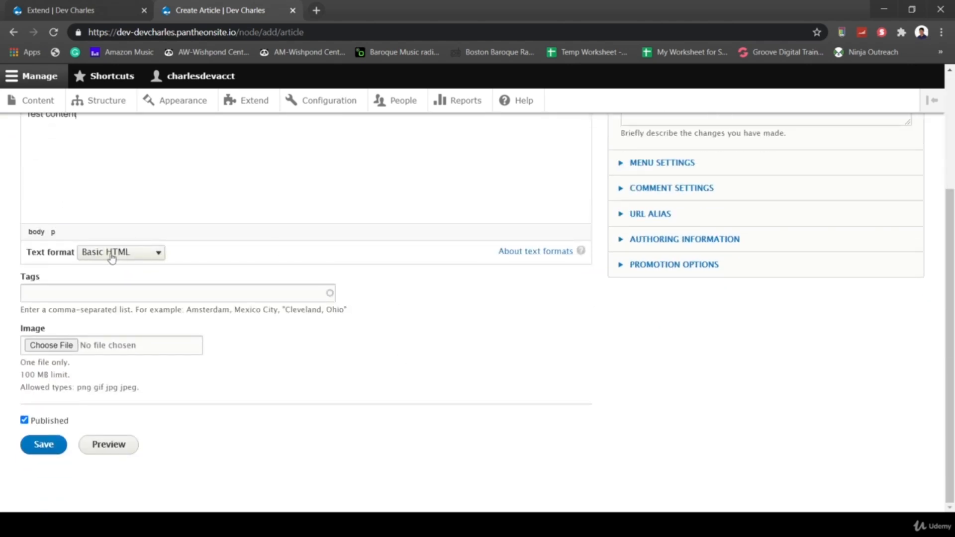
{"action": "left_click", "coordinate": [50, 345]}
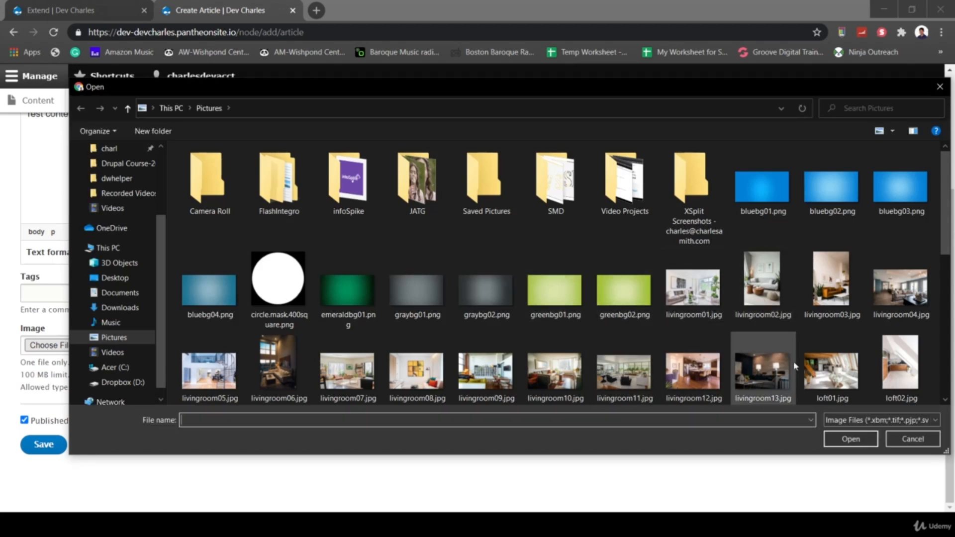
{"action": "left_click", "coordinate": [903, 439]}
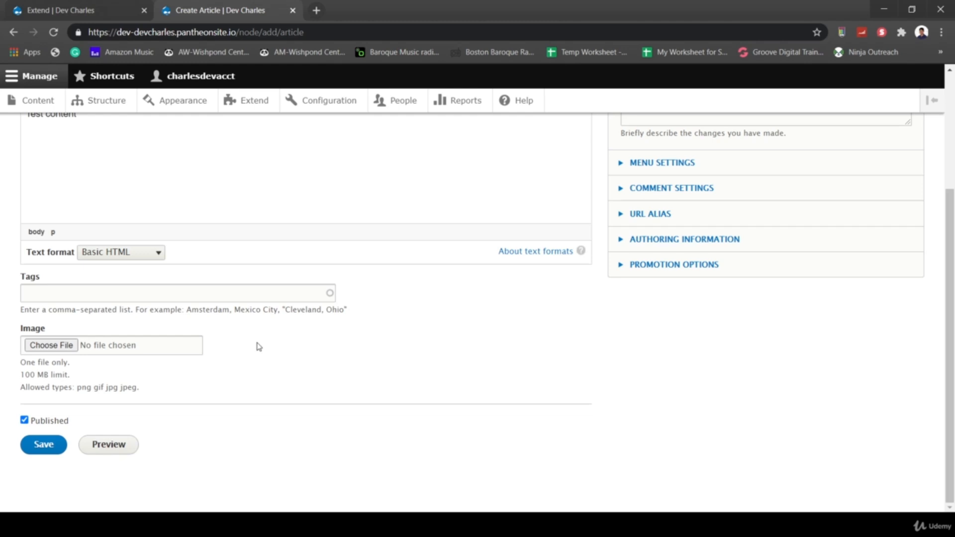
- Enable the Media module on the Extend page
{"action": "scroll", "coordinate": [259, 346], "scroll_direction": "up", "scroll_amount": 4}
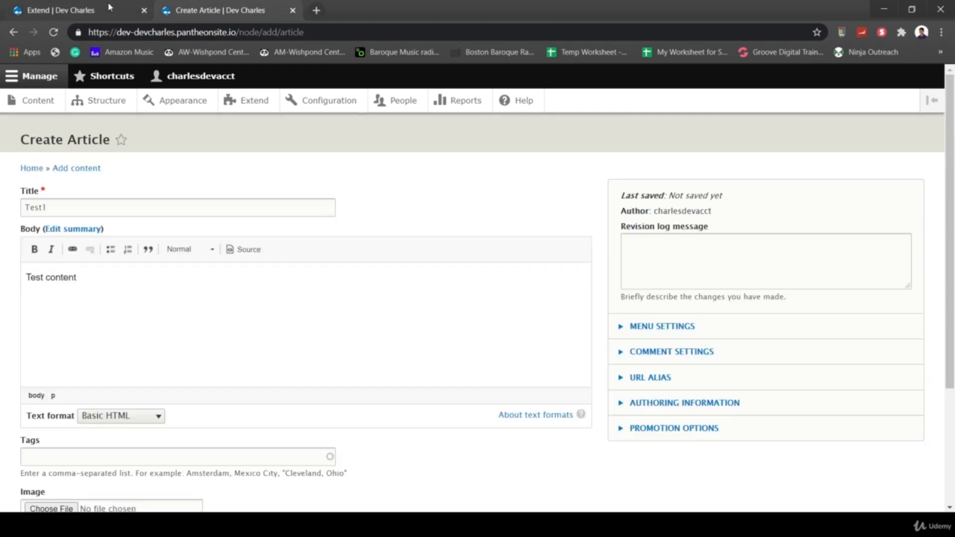
{"action": "left_click", "coordinate": [78, 10]}
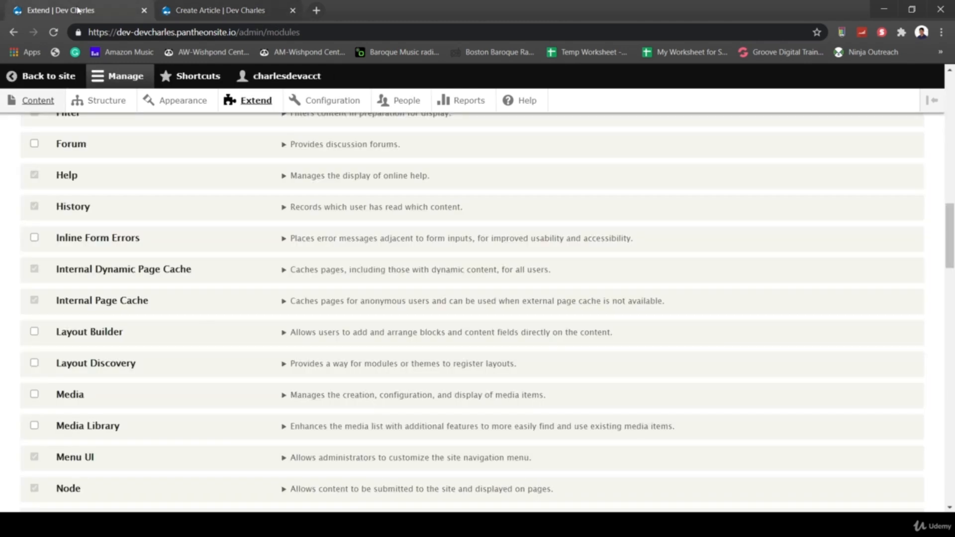
{"action": "left_click", "coordinate": [34, 394]}
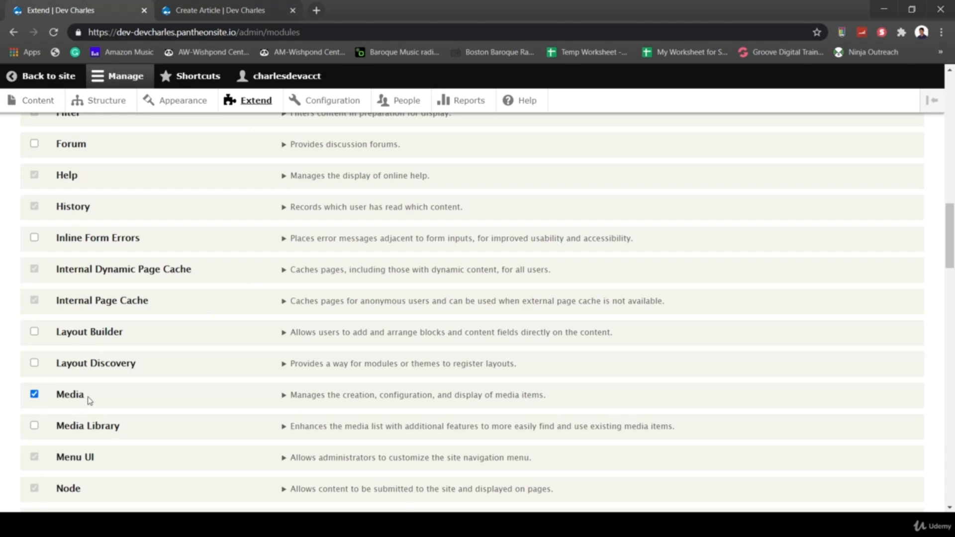
{"action": "scroll", "coordinate": [89, 400], "scroll_direction": "down", "scroll_amount": 20}
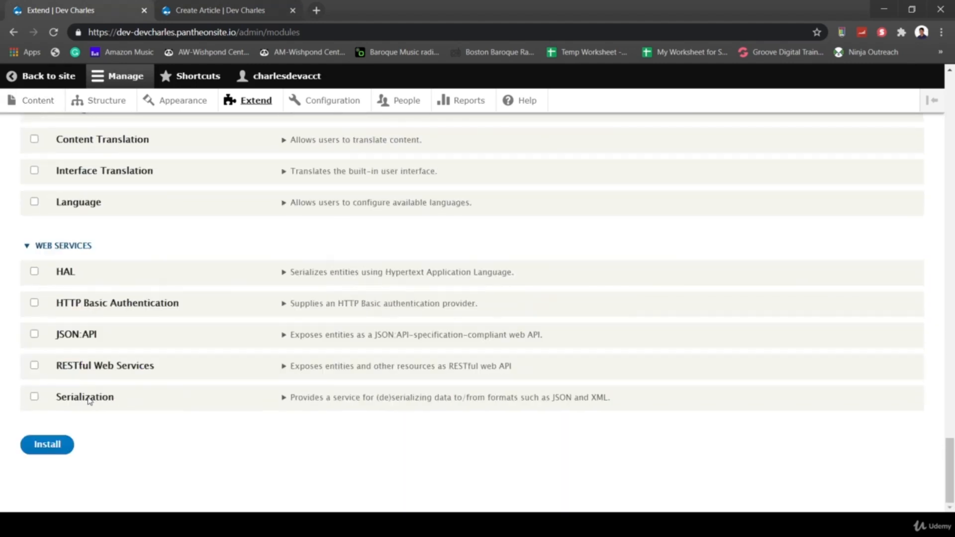
{"action": "scroll", "coordinate": [88, 400], "scroll_direction": "up", "scroll_amount": 1}
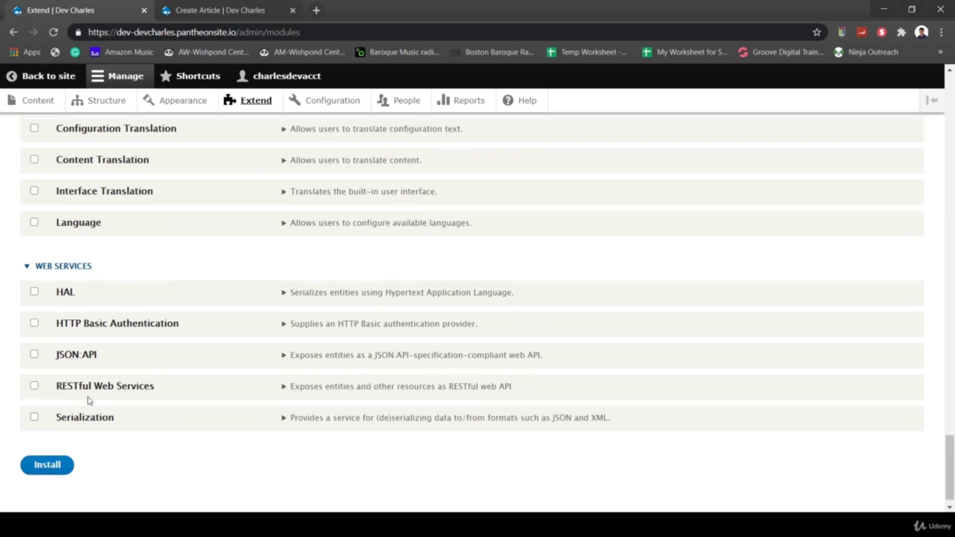
{"action": "left_click", "coordinate": [52, 468]}
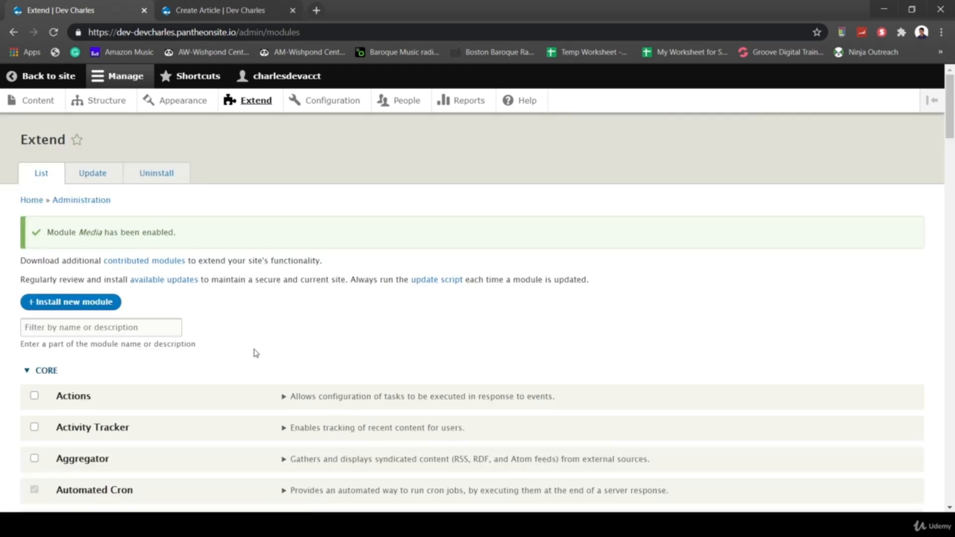
- Enable the Media Library module
{"action": "scroll", "coordinate": [256, 353], "scroll_direction": "down", "scroll_amount": 20}
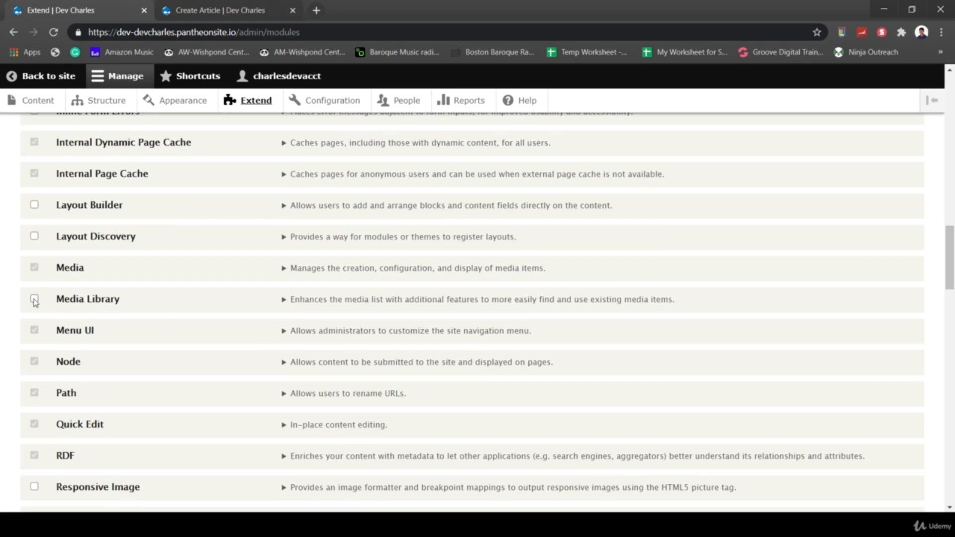
{"action": "left_click", "coordinate": [35, 300]}
{"action": "scroll", "coordinate": [211, 444], "scroll_direction": "down", "scroll_amount": 20}
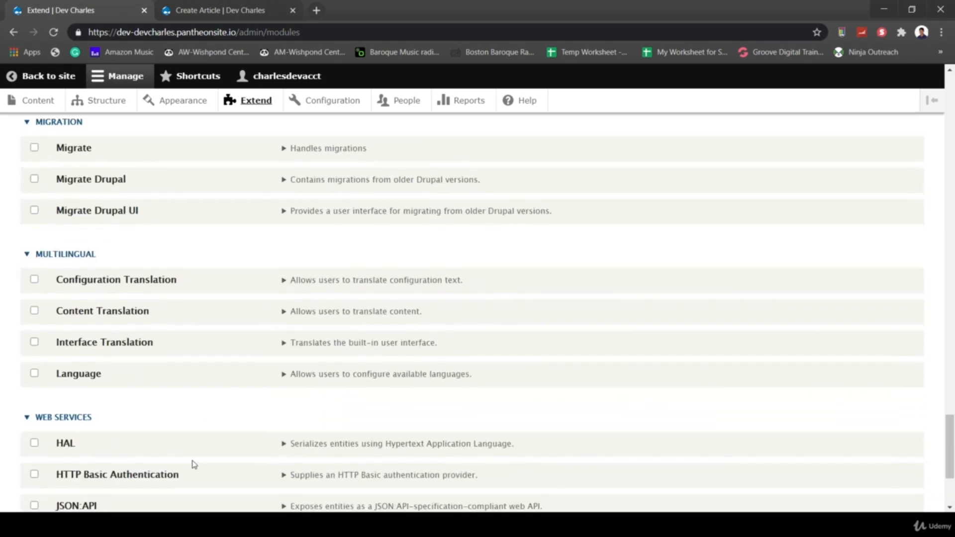
{"action": "scroll", "coordinate": [156, 426], "scroll_direction": "down", "scroll_amount": 4}
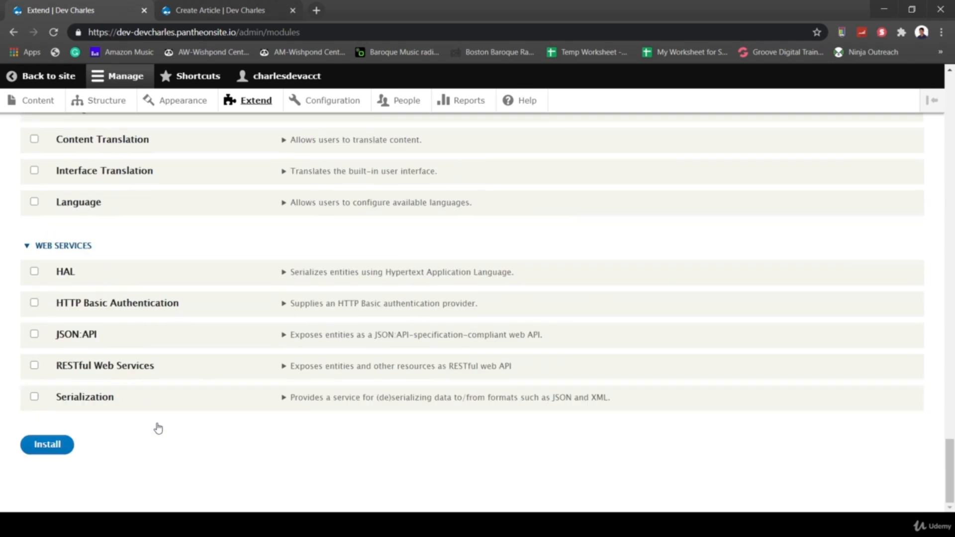
{"action": "left_click", "coordinate": [51, 444]}
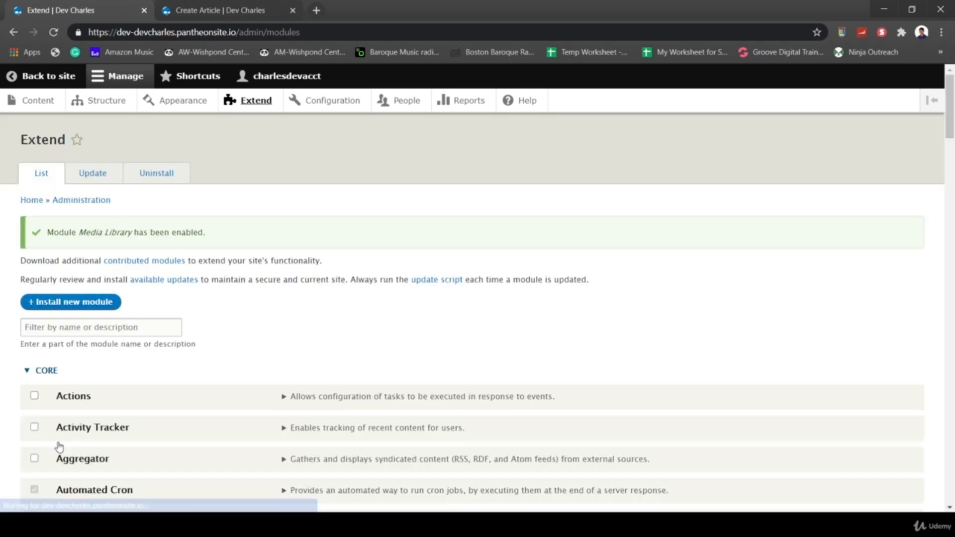
- Expand the Media and Media Library module descriptions
{"action": "scroll", "coordinate": [366, 373], "scroll_direction": "down", "scroll_amount": 10}
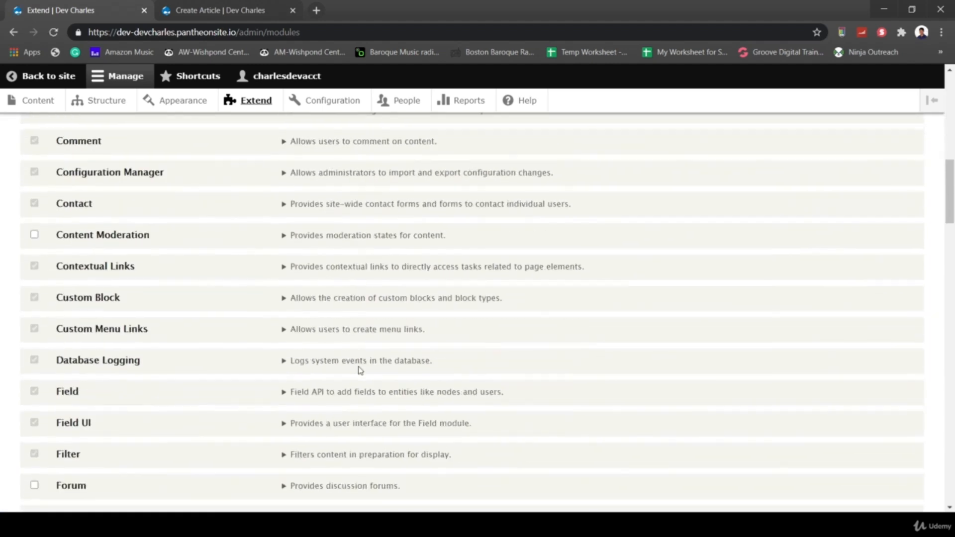
{"action": "scroll", "coordinate": [295, 401], "scroll_direction": "down", "scroll_amount": 6}
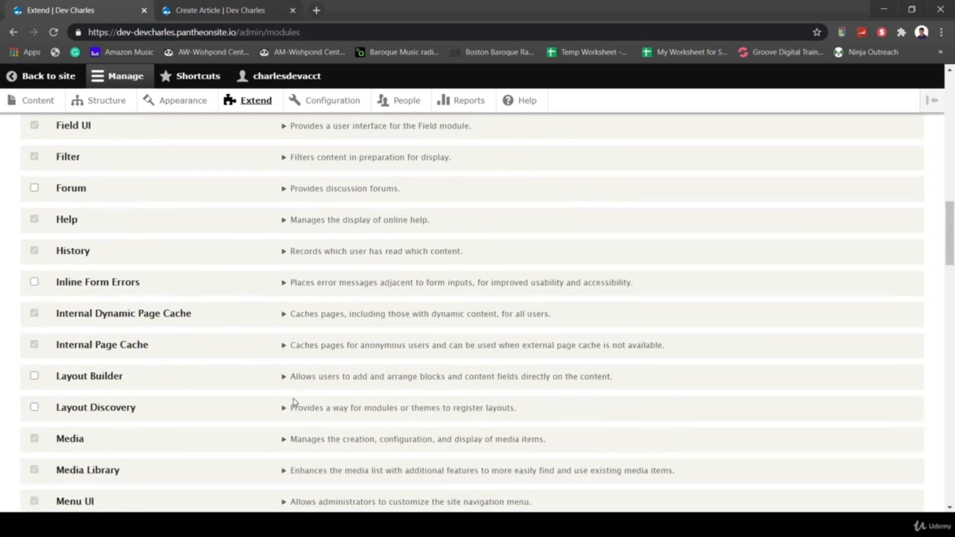
{"action": "scroll", "coordinate": [294, 402], "scroll_direction": "down", "scroll_amount": 2}
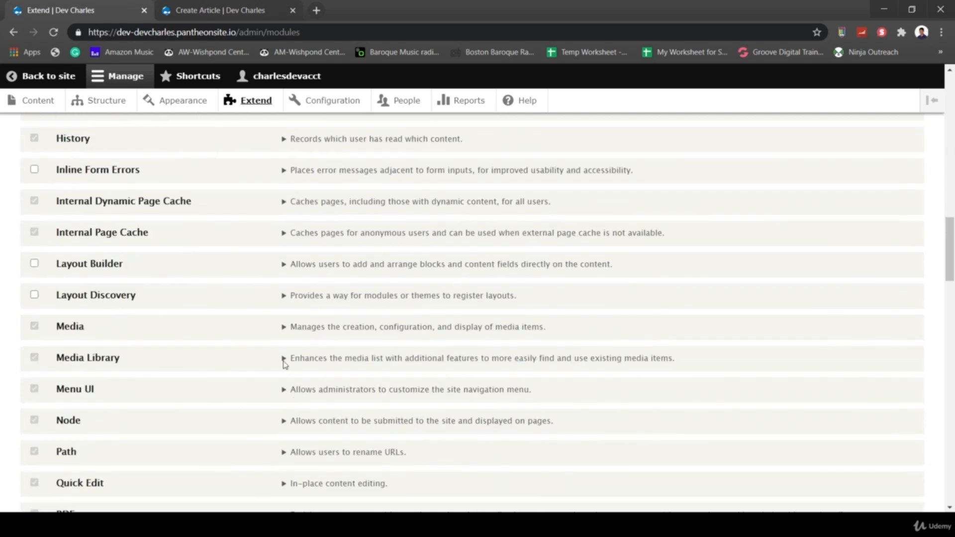
{"action": "left_click", "coordinate": [286, 329]}
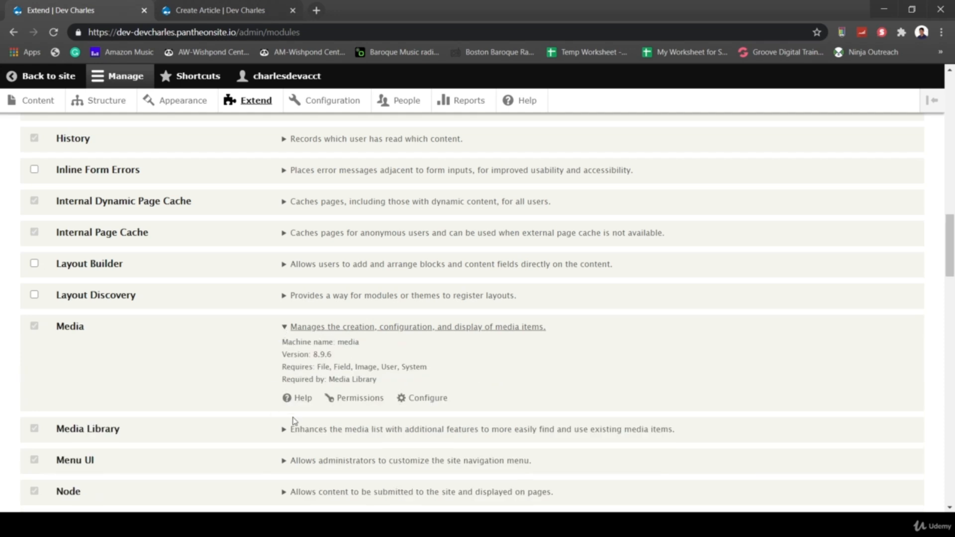
{"action": "left_click", "coordinate": [289, 432]}
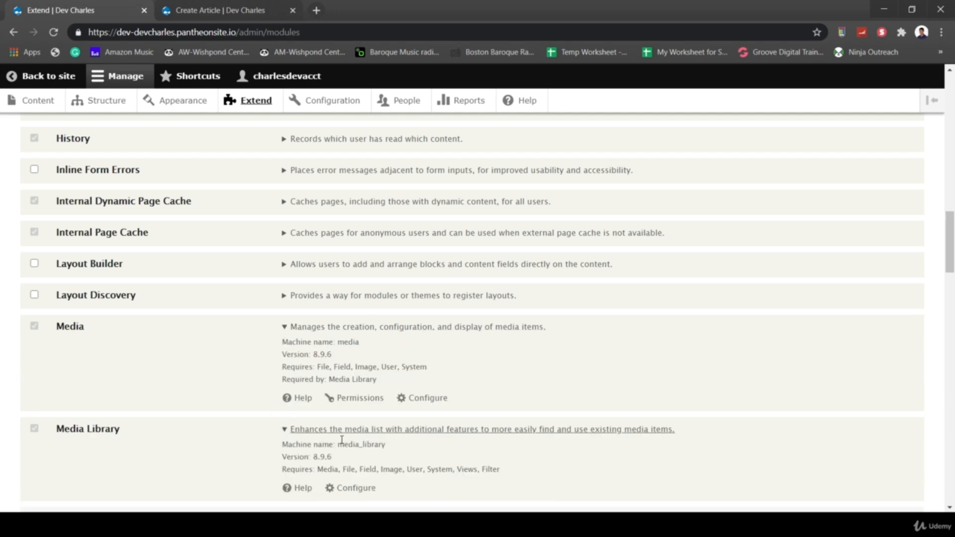
{"action": "scroll", "coordinate": [342, 441], "scroll_direction": "down", "scroll_amount": 1}
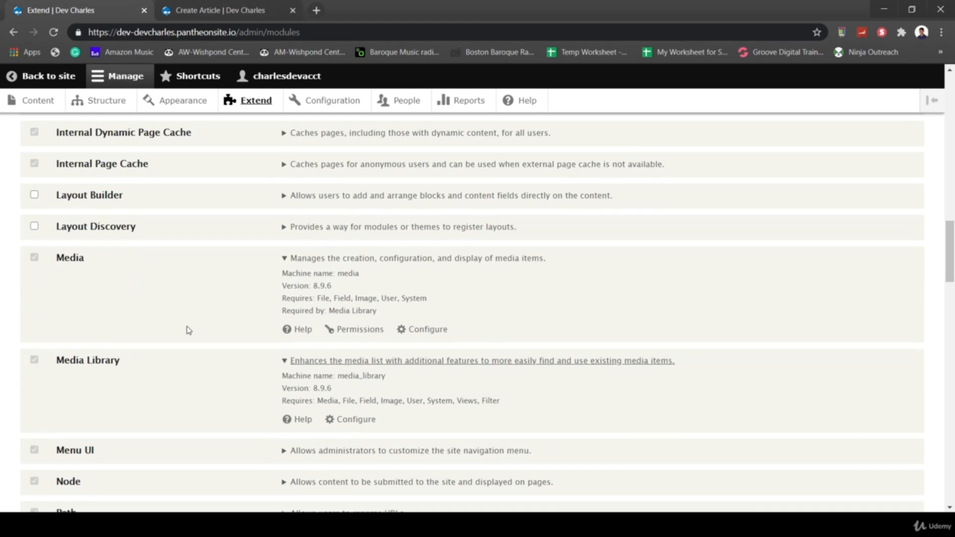
{"action": "scroll", "coordinate": [220, 334], "scroll_direction": "up", "scroll_amount": 20}
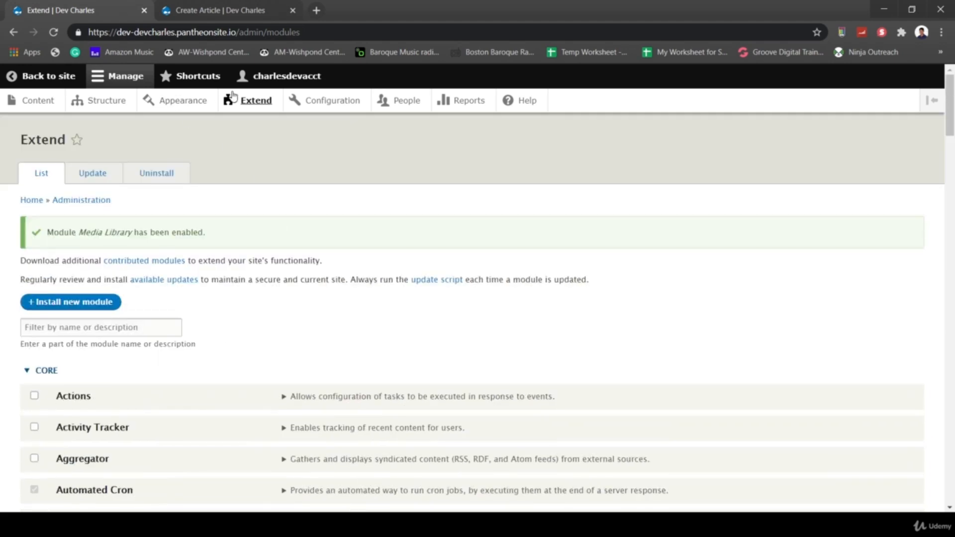
- Reload the Create Article form to discard the Test1 draft
{"action": "left_click", "coordinate": [189, 13]}
{"action": "left_click", "coordinate": [60, 32]}
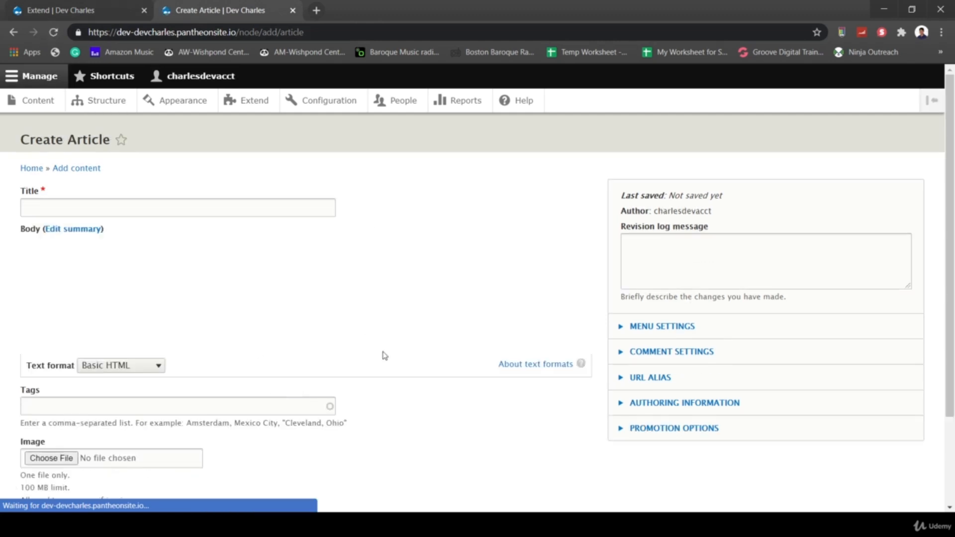
{"action": "scroll", "coordinate": [381, 442], "scroll_direction": "down", "scroll_amount": 2}
{"action": "scroll", "coordinate": [381, 442], "scroll_direction": "down", "scroll_amount": 1}
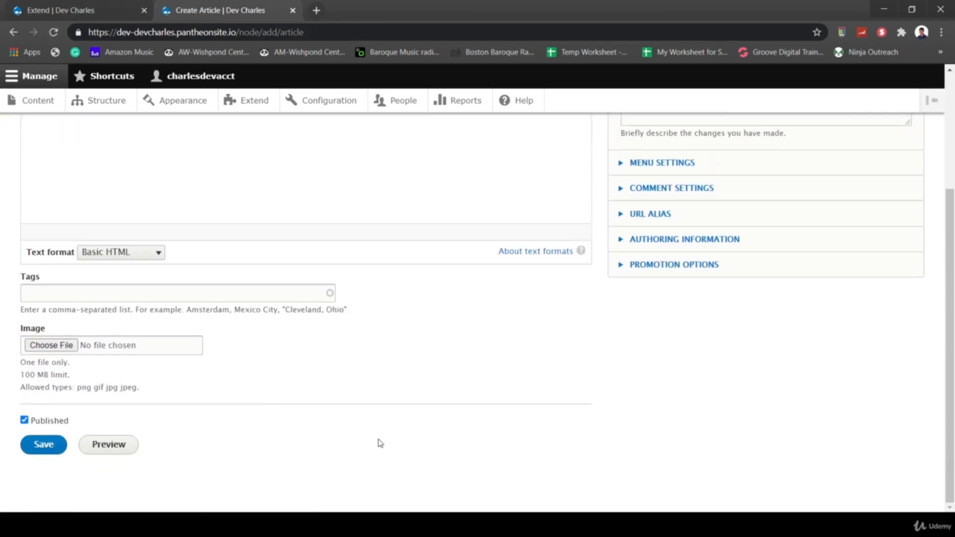
- Highlight the 100 MB upload limit note, then go back to the module list
{"action": "right_click", "coordinate": [381, 443]}
{"action": "left_click_drag", "start_coordinate": [305, 375], "coordinate": [367, 365]}
{"action": "left_click", "coordinate": [374, 362]}
{"action": "left_click", "coordinate": [78, 8]}
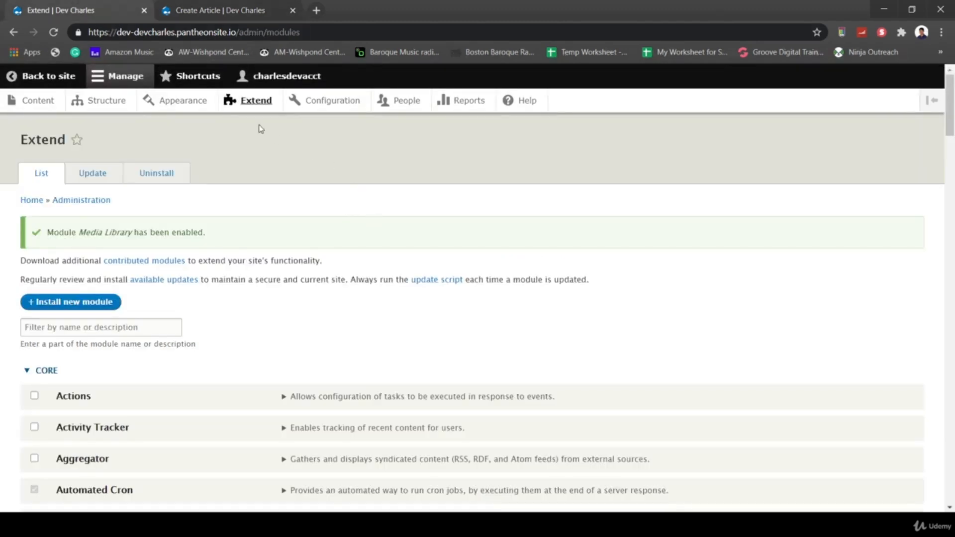
- Go to Structure > Content types and manage the Article's fields
{"action": "left_click", "coordinate": [106, 102]}
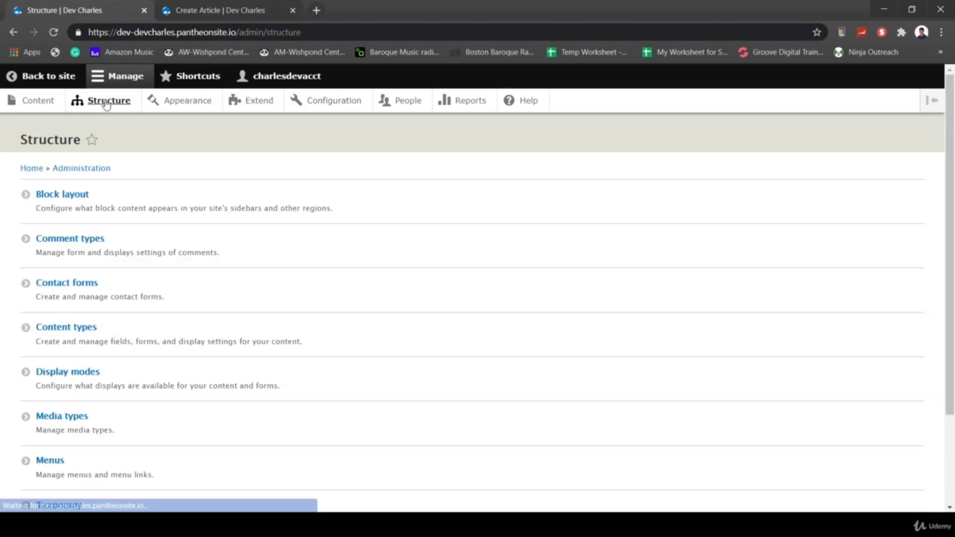
{"action": "left_click", "coordinate": [69, 328]}
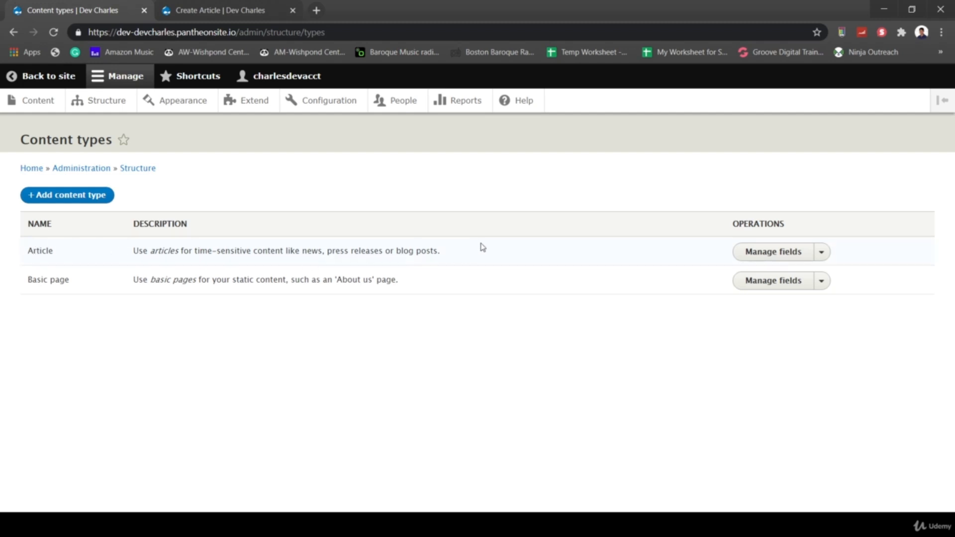
{"action": "left_click", "coordinate": [780, 255]}
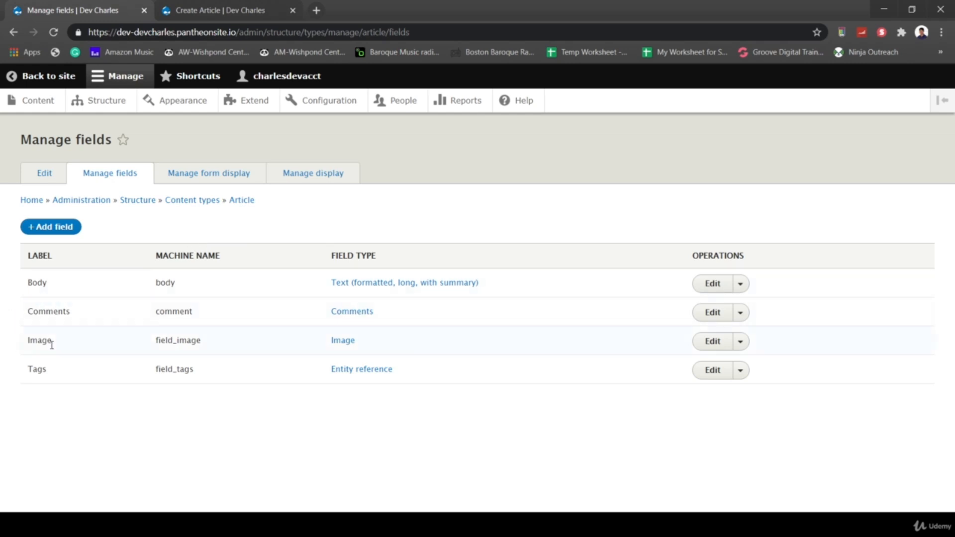
- Add a Media-type field labelled 'Media' to Article and continue to its settings
{"action": "left_click", "coordinate": [58, 228]}
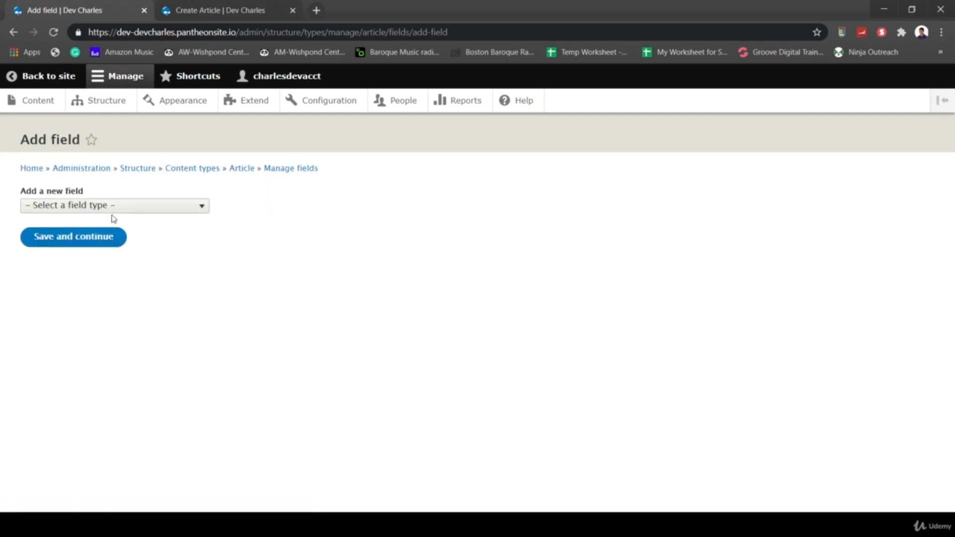
{"action": "left_click", "coordinate": [102, 210]}
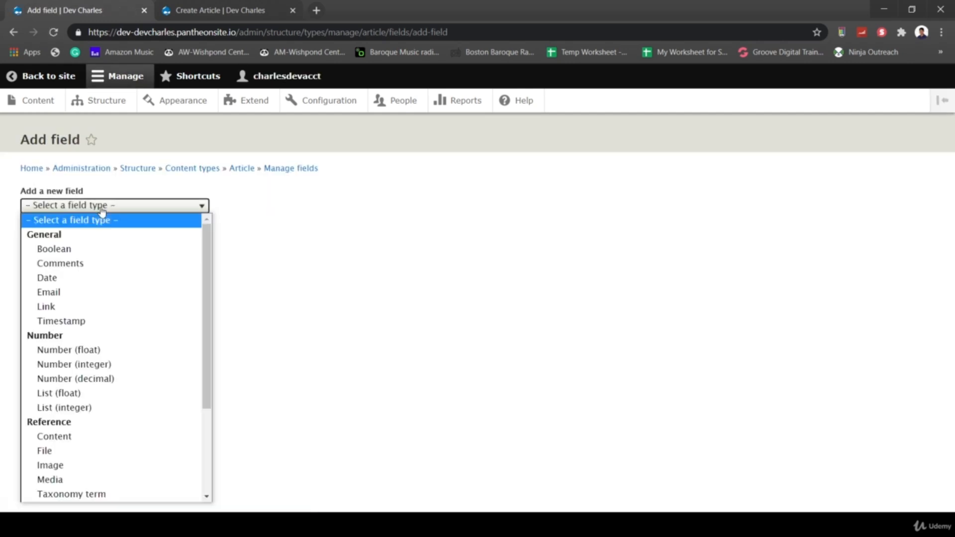
{"action": "left_click", "coordinate": [46, 481]}
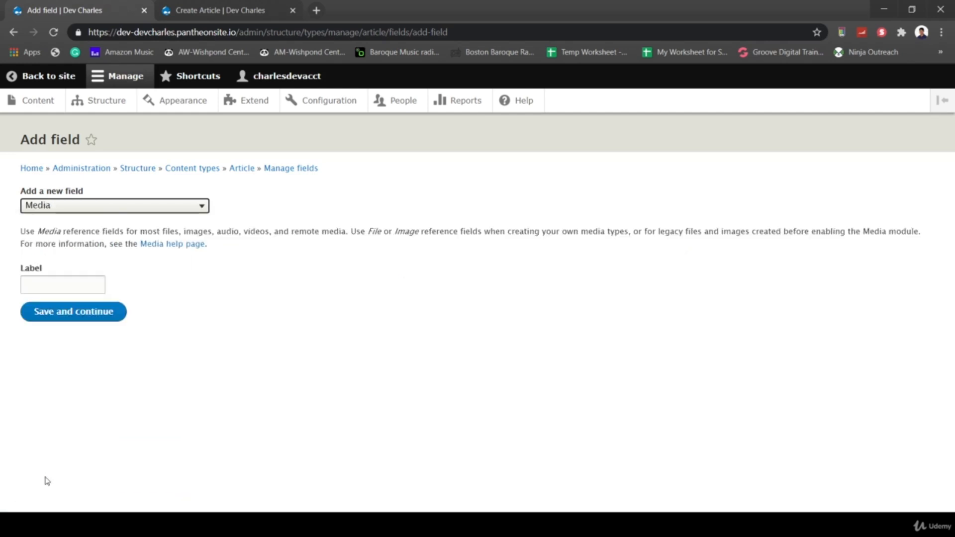
{"action": "left_click", "coordinate": [93, 280]}
{"action": "left_click", "coordinate": [50, 310]}
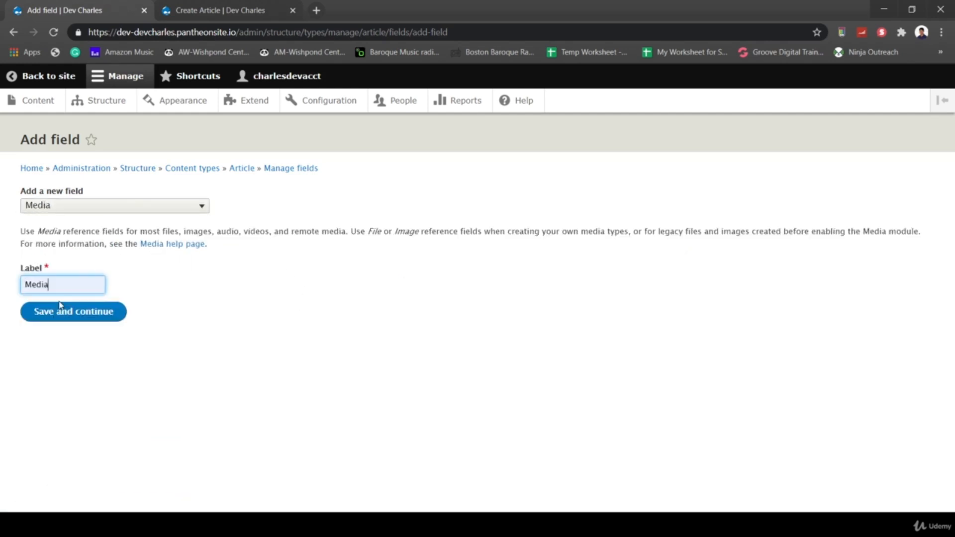
{"action": "left_click", "coordinate": [71, 312]}
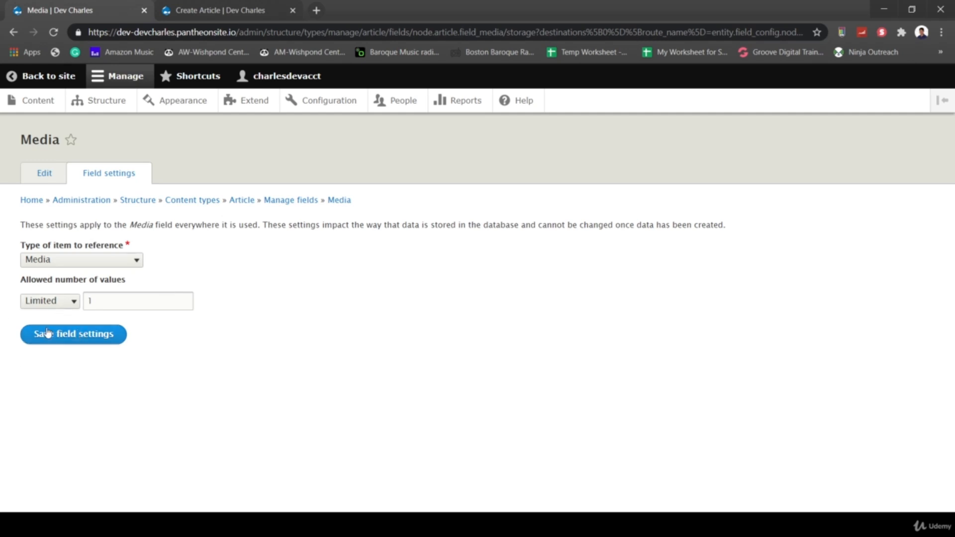
- Save the Media field's storage settings and attempt to save its field settings
{"action": "left_click", "coordinate": [73, 335]}
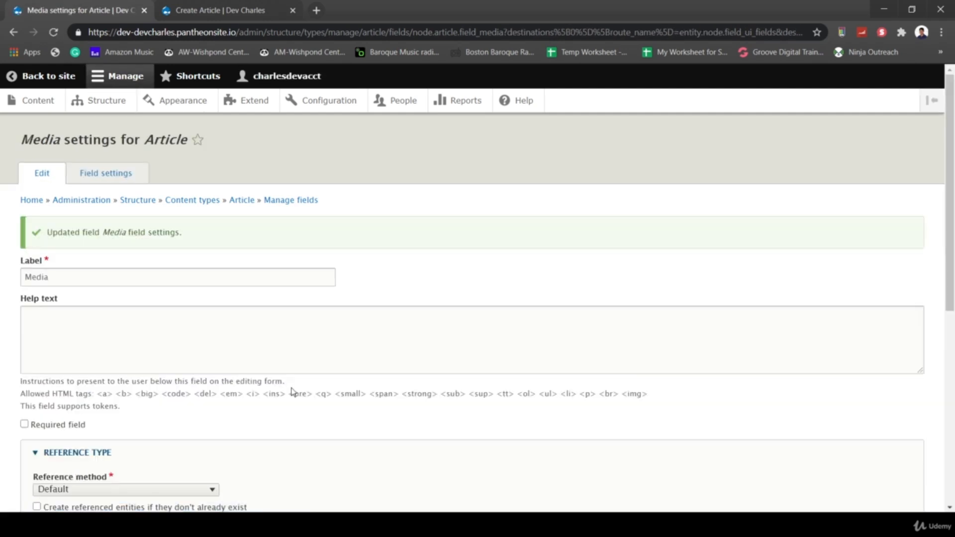
{"action": "scroll", "coordinate": [292, 391], "scroll_direction": "down", "scroll_amount": 7}
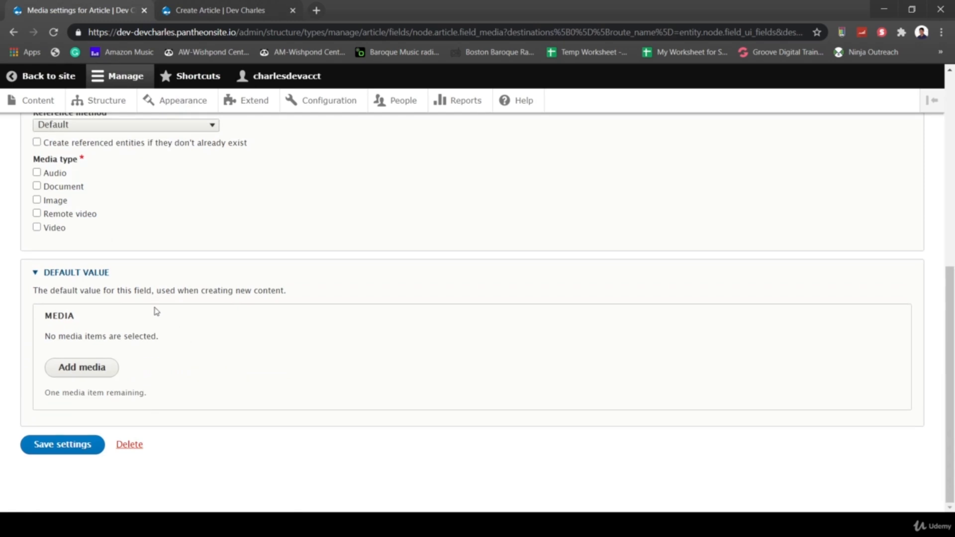
{"action": "left_click", "coordinate": [64, 447]}
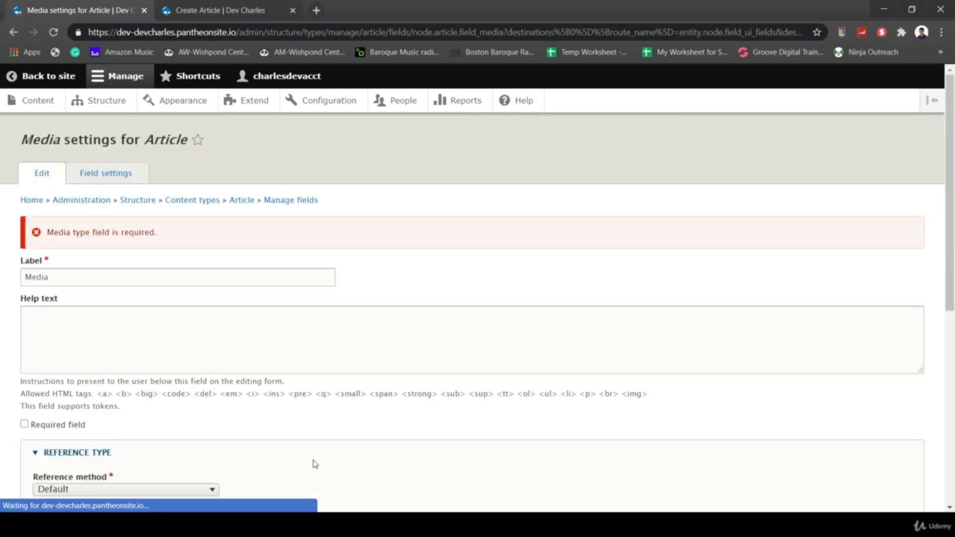
- Allow Audio, Document, Image, Remote video and Video media types, and save the field
{"action": "scroll", "coordinate": [293, 351], "scroll_direction": "down", "scroll_amount": 7}
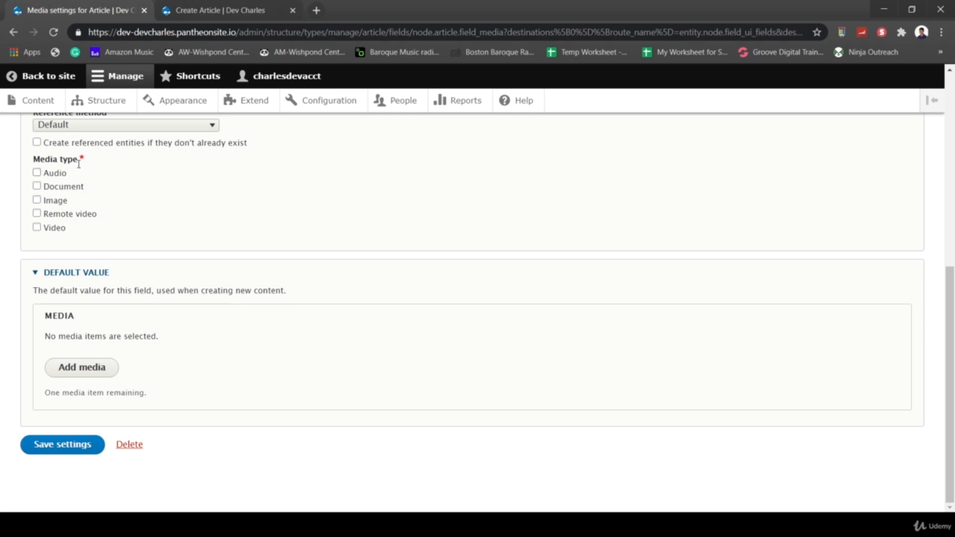
{"action": "left_click", "coordinate": [38, 172]}
{"action": "left_click", "coordinate": [37, 186]}
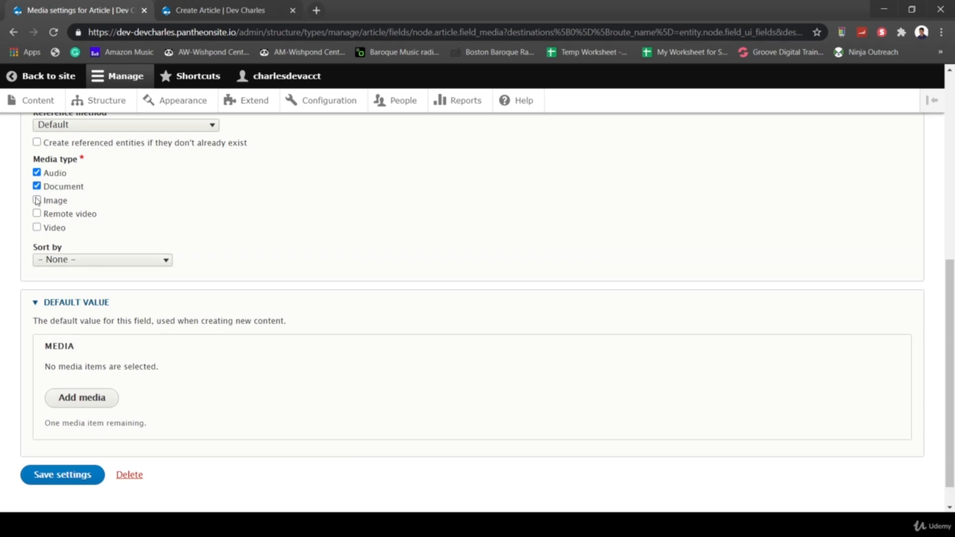
{"action": "left_click", "coordinate": [36, 199]}
{"action": "left_click", "coordinate": [36, 213]}
{"action": "left_click", "coordinate": [37, 228]}
{"action": "scroll", "coordinate": [217, 262], "scroll_direction": "down", "scroll_amount": 1}
{"action": "left_click", "coordinate": [86, 446]}
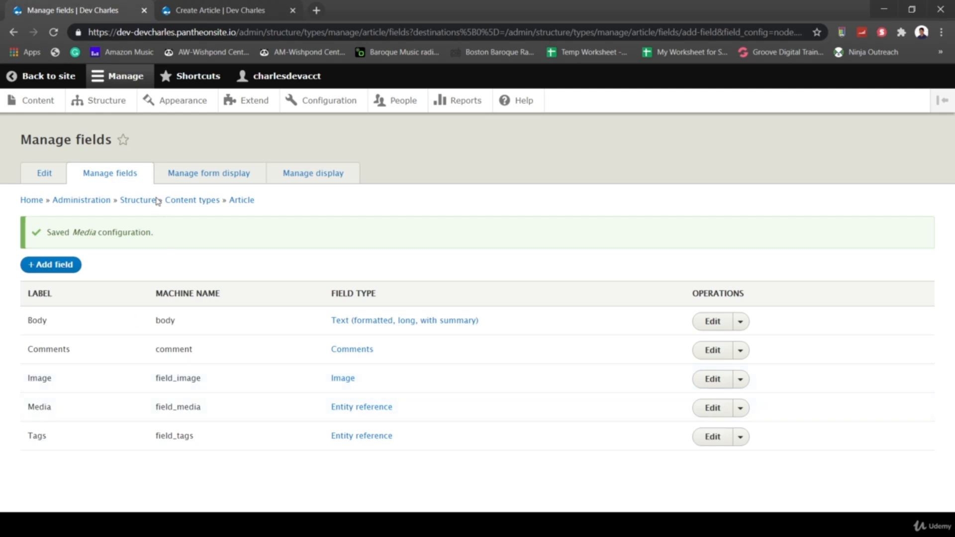
- Reload the Create Article tab to see the new Media section, then return to Manage form display
{"action": "left_click", "coordinate": [206, 173]}
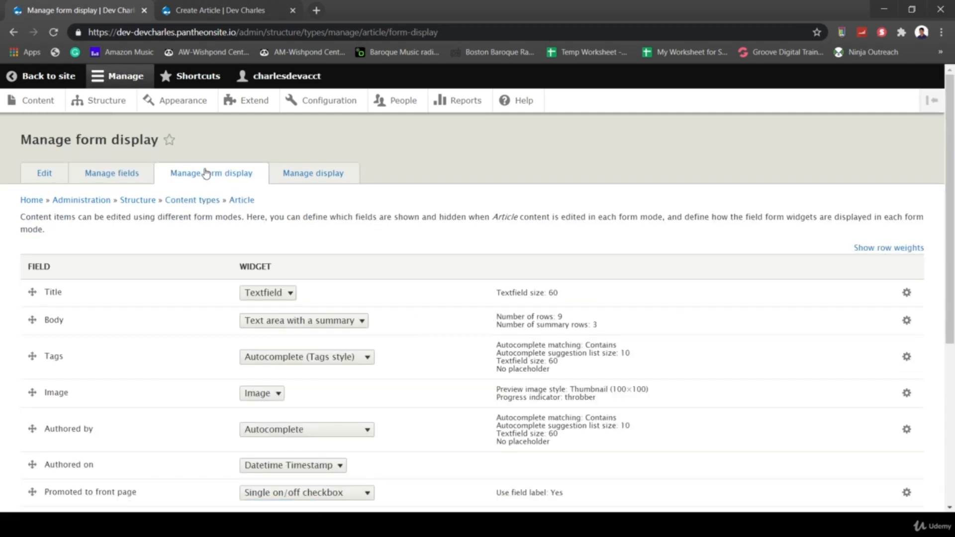
{"action": "left_click", "coordinate": [227, 9]}
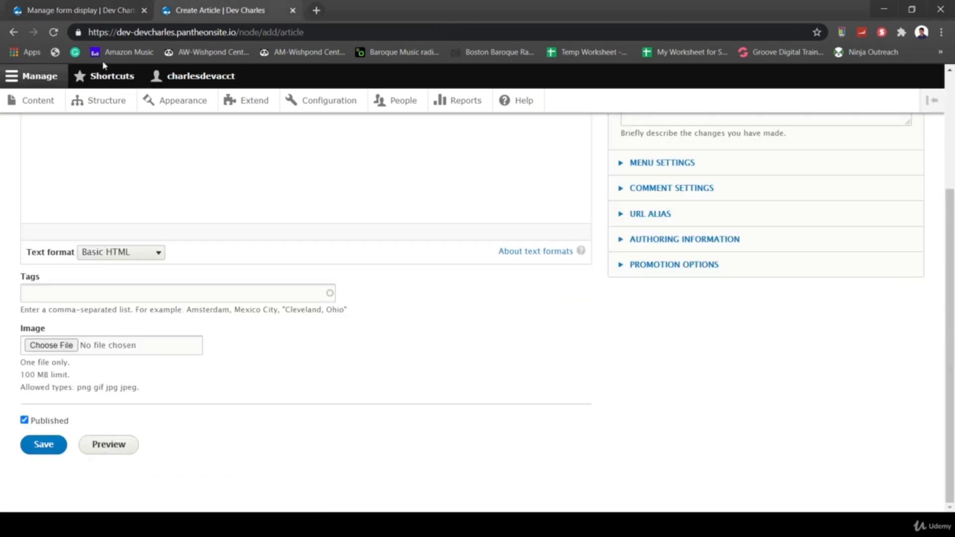
{"action": "scroll", "coordinate": [157, 194], "scroll_direction": "up", "scroll_amount": 5}
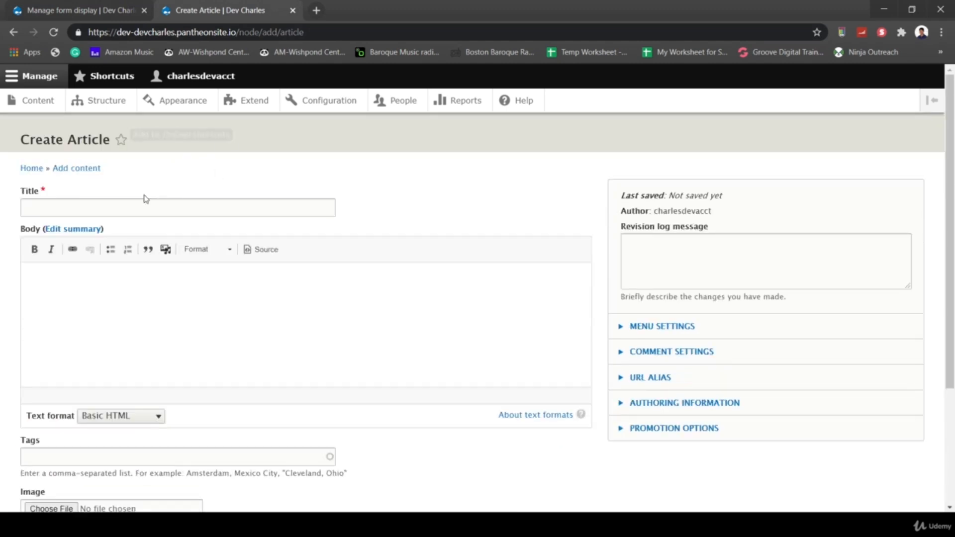
{"action": "scroll", "coordinate": [206, 267], "scroll_direction": "down", "scroll_amount": 2}
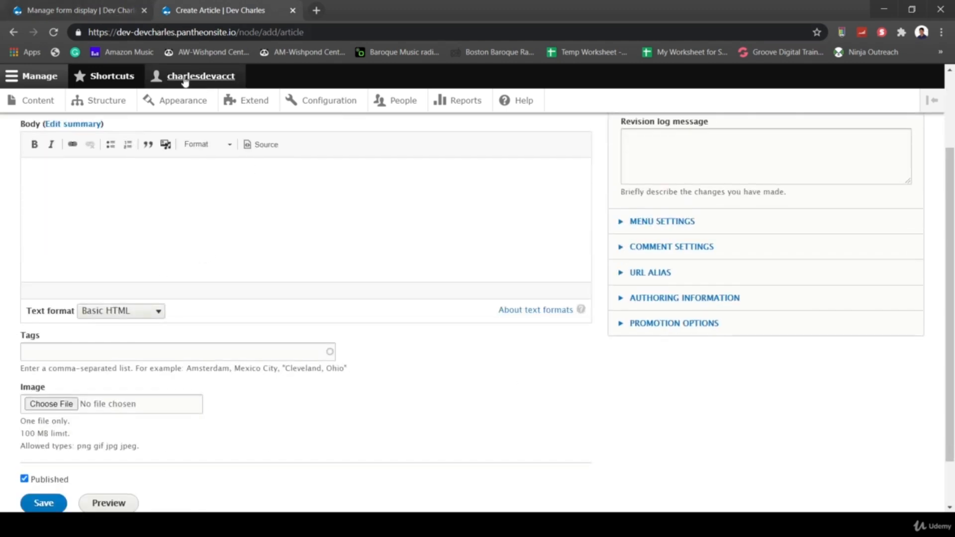
{"action": "left_click", "coordinate": [53, 31]}
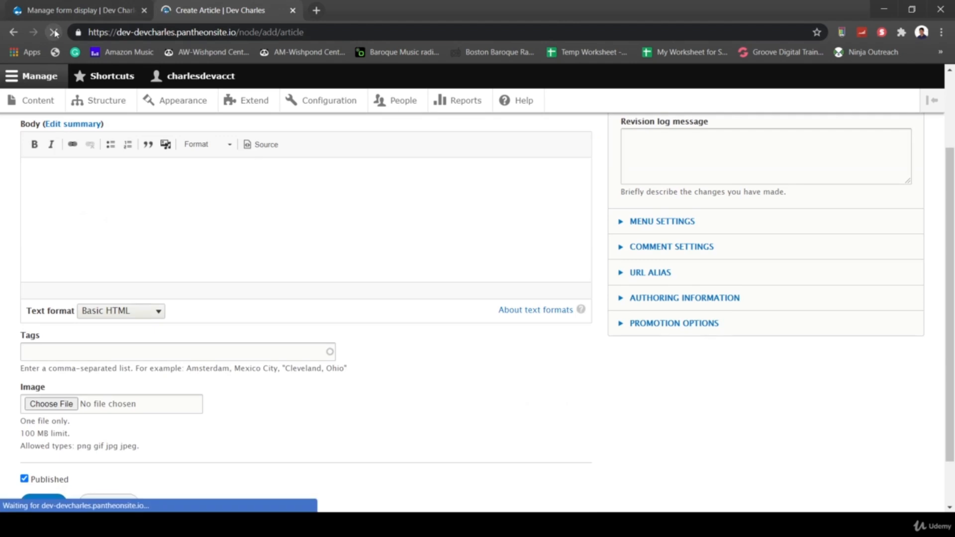
{"action": "scroll", "coordinate": [438, 404], "scroll_direction": "down", "scroll_amount": 4}
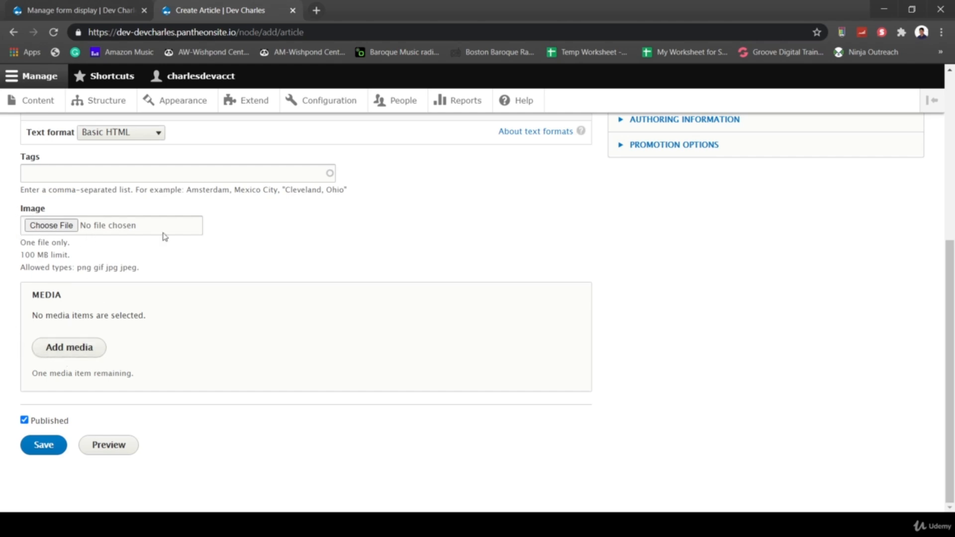
{"action": "left_click", "coordinate": [117, 14]}
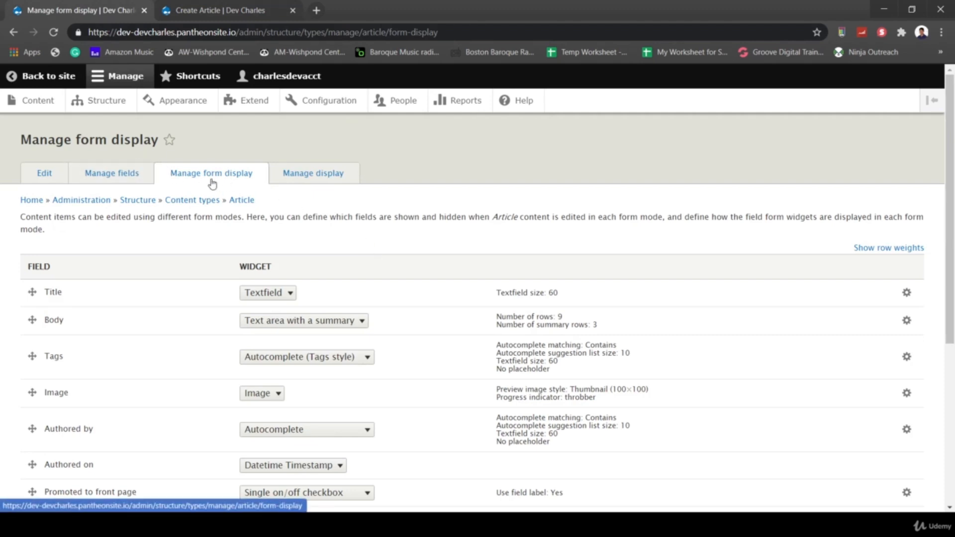
- Place Media right below Tags, move Image into Disabled, and save the form display
{"action": "scroll", "coordinate": [269, 250], "scroll_direction": "down", "scroll_amount": 5}
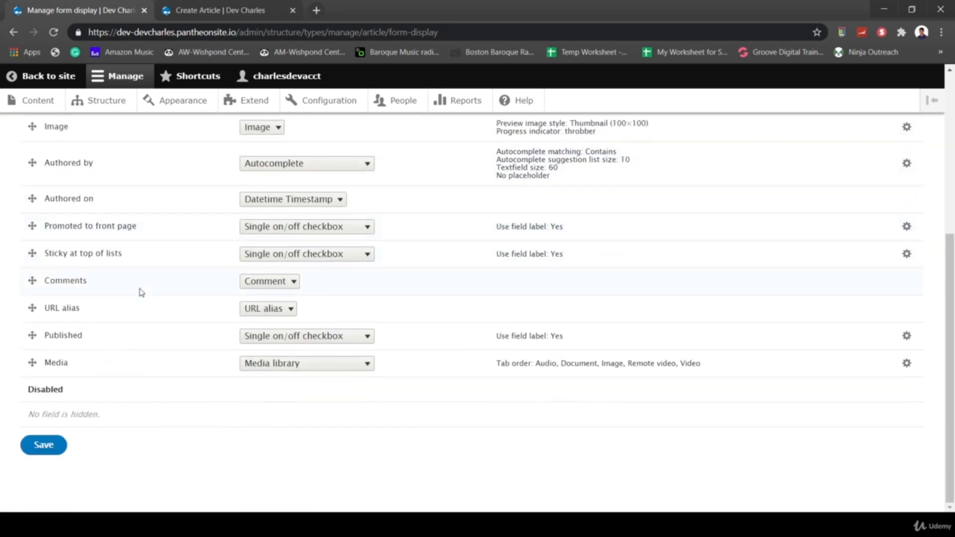
{"action": "left_click_drag", "start_coordinate": [31, 362], "coordinate": [42, 165]}
{"action": "left_click_drag", "start_coordinate": [33, 127], "coordinate": [23, 404]}
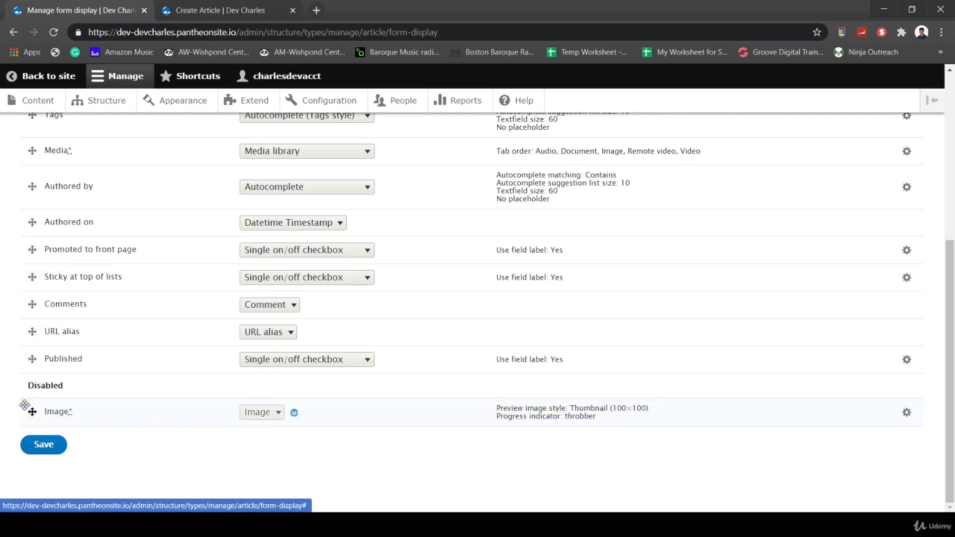
{"action": "left_click", "coordinate": [52, 447]}
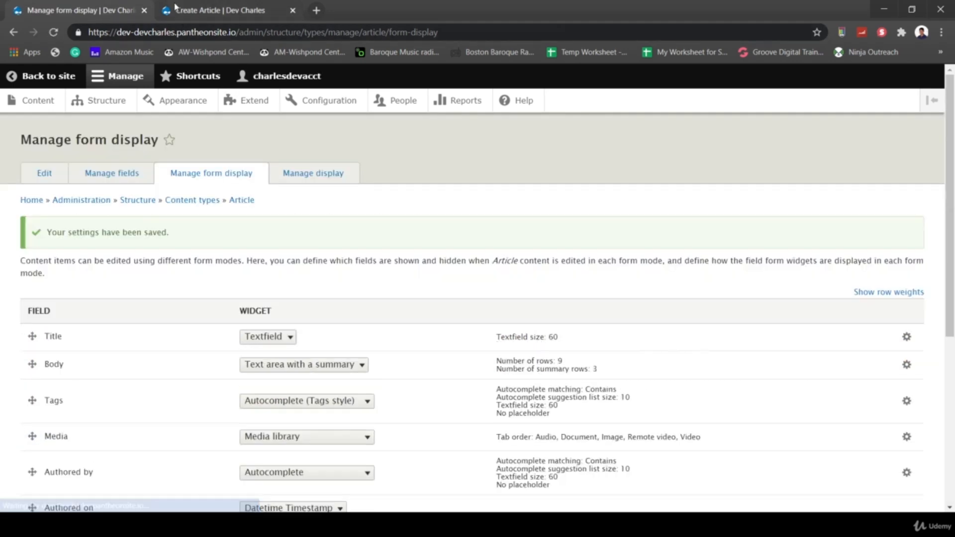
- Reload the Create Article form to check the new layout, glancing at Manage display
{"action": "left_click", "coordinate": [175, 6]}
{"action": "left_click", "coordinate": [58, 32]}
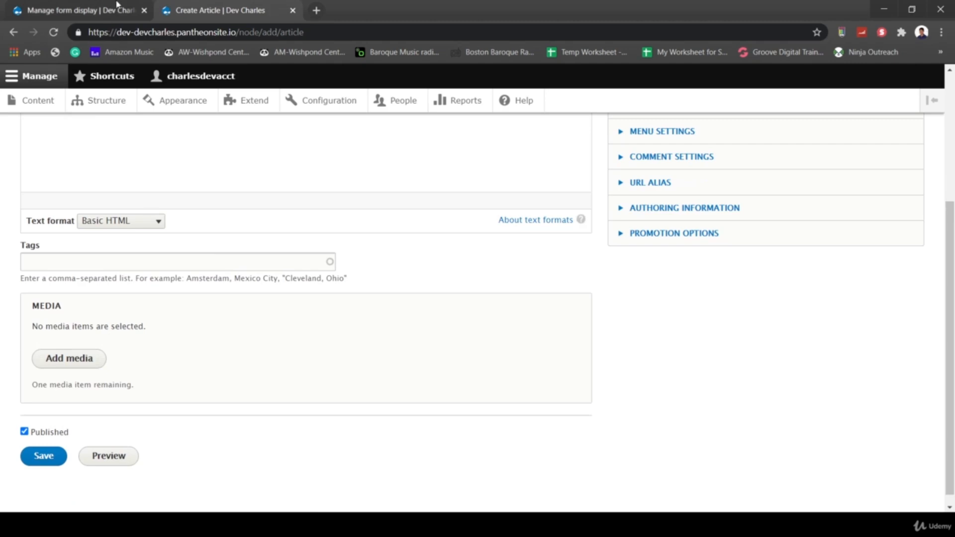
{"action": "left_click", "coordinate": [76, 10]}
{"action": "scroll", "coordinate": [414, 231], "scroll_direction": "down", "scroll_amount": 3}
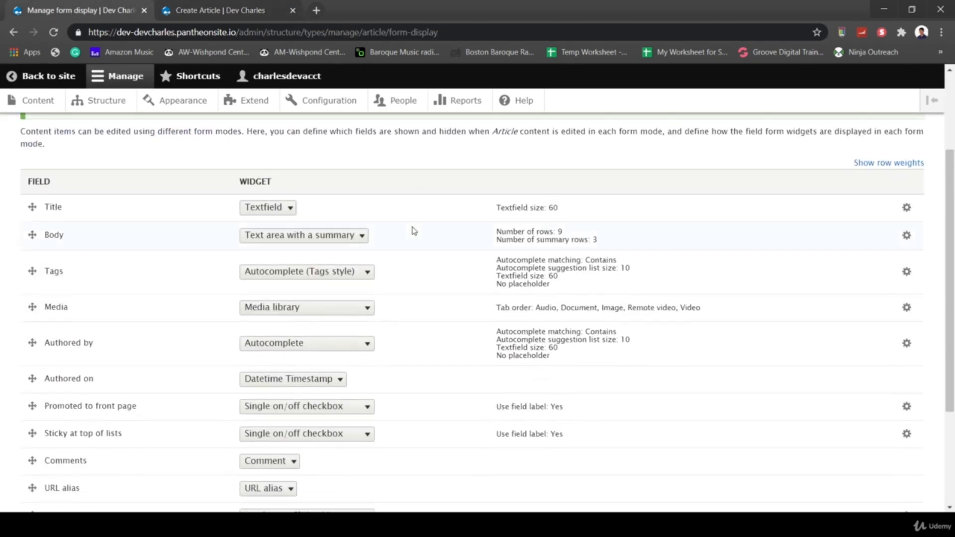
{"action": "scroll", "coordinate": [414, 228], "scroll_direction": "up", "scroll_amount": 3}
{"action": "left_click", "coordinate": [324, 181]}
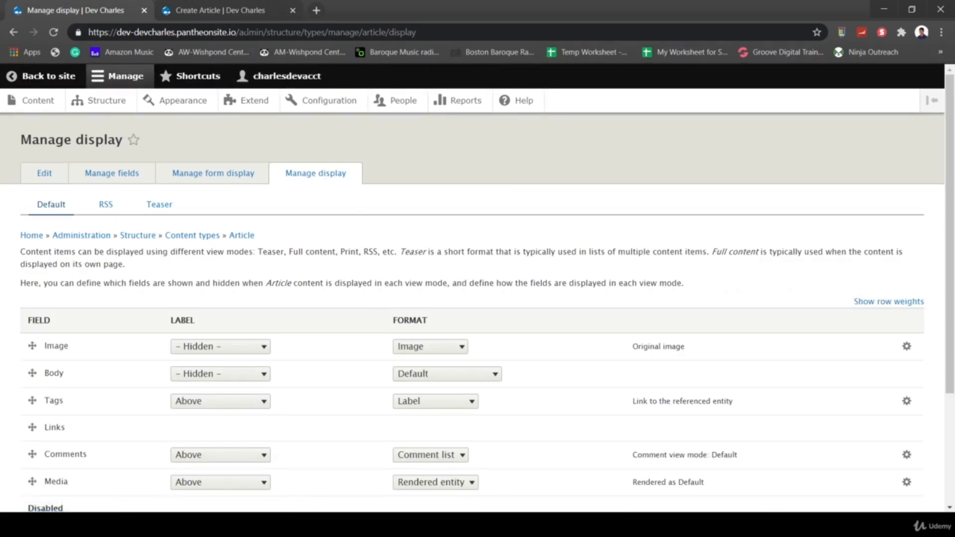
{"action": "left_click", "coordinate": [210, 16]}
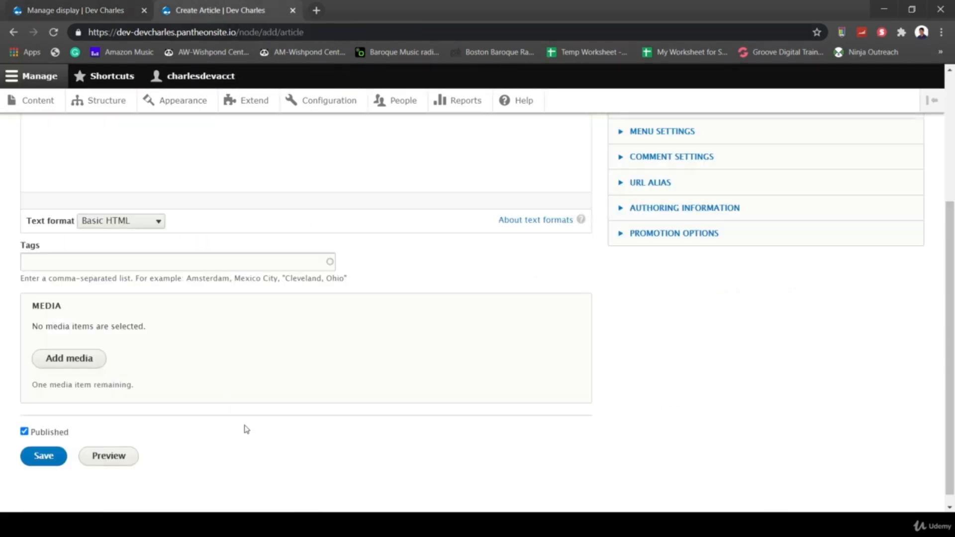
{"action": "scroll", "coordinate": [246, 423], "scroll_direction": "up", "scroll_amount": 4}
{"action": "scroll", "coordinate": [218, 337], "scroll_direction": "down", "scroll_amount": 1}
{"action": "scroll", "coordinate": [220, 287], "scroll_direction": "up", "scroll_amount": 1}
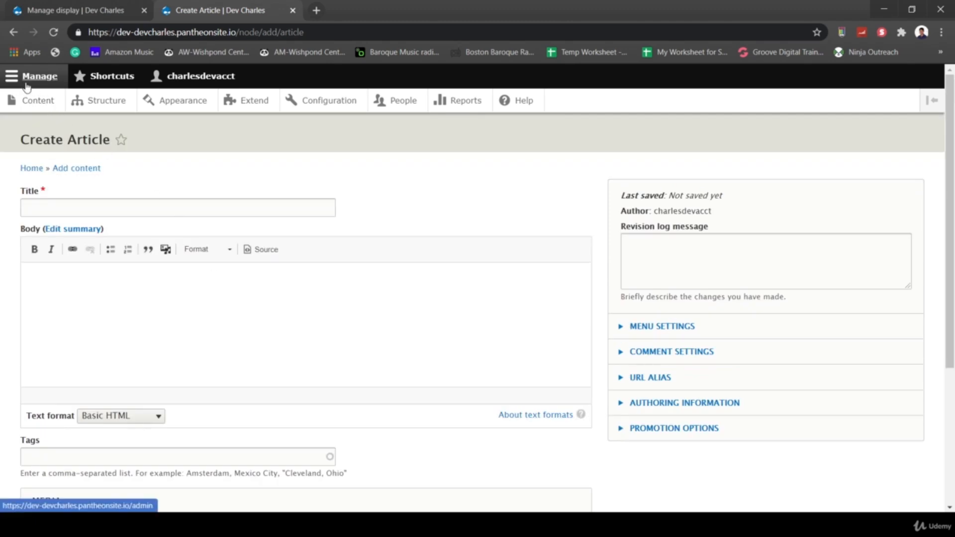
- Start a new Article titled 'Test Article', begin the body text, and open Add media
{"action": "left_click", "coordinate": [36, 102]}
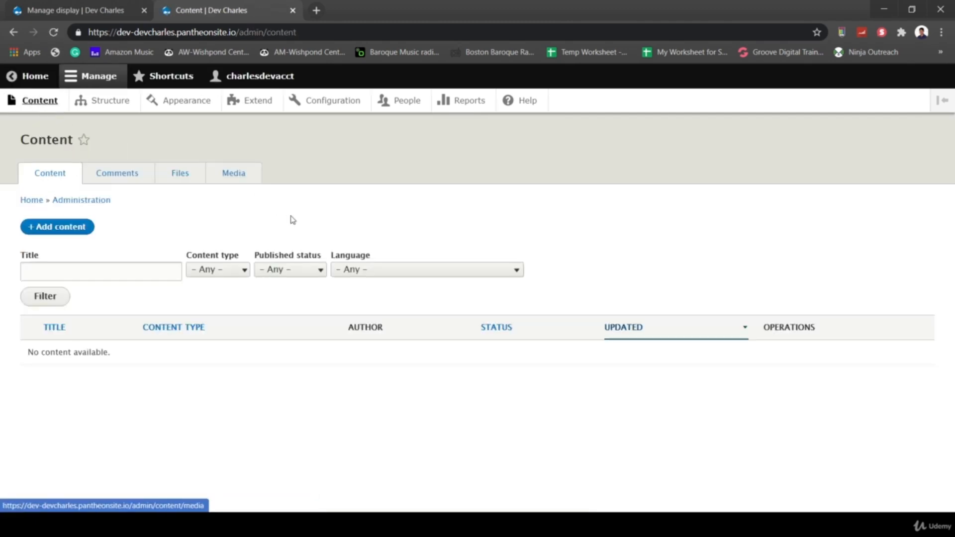
{"action": "left_click", "coordinate": [65, 229]}
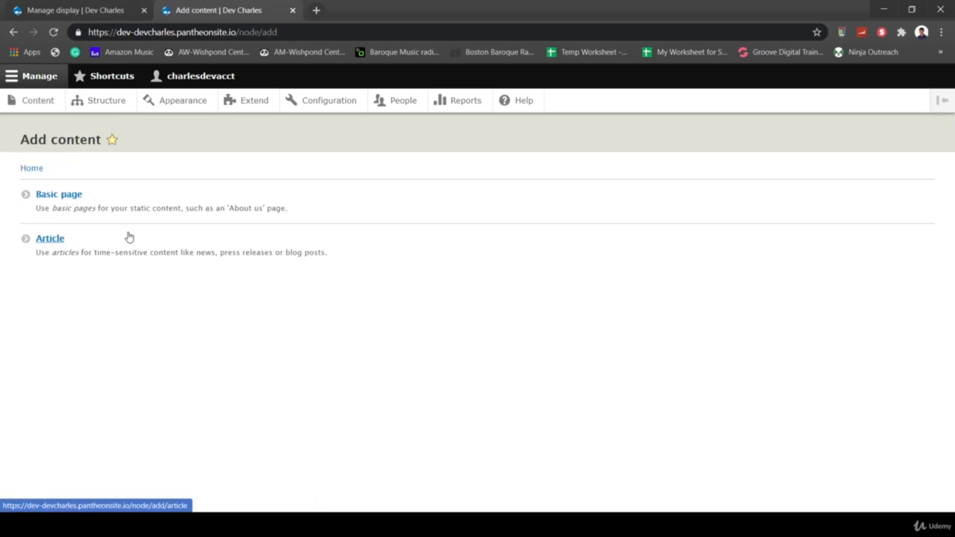
{"action": "left_click", "coordinate": [42, 240]}
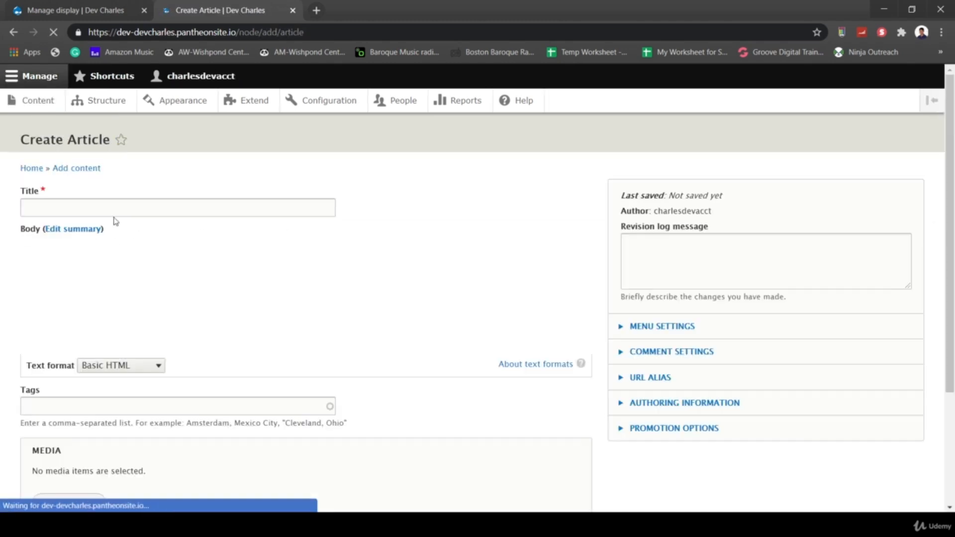
{"action": "left_click", "coordinate": [83, 211]}
{"action": "type", "text": "Test "}
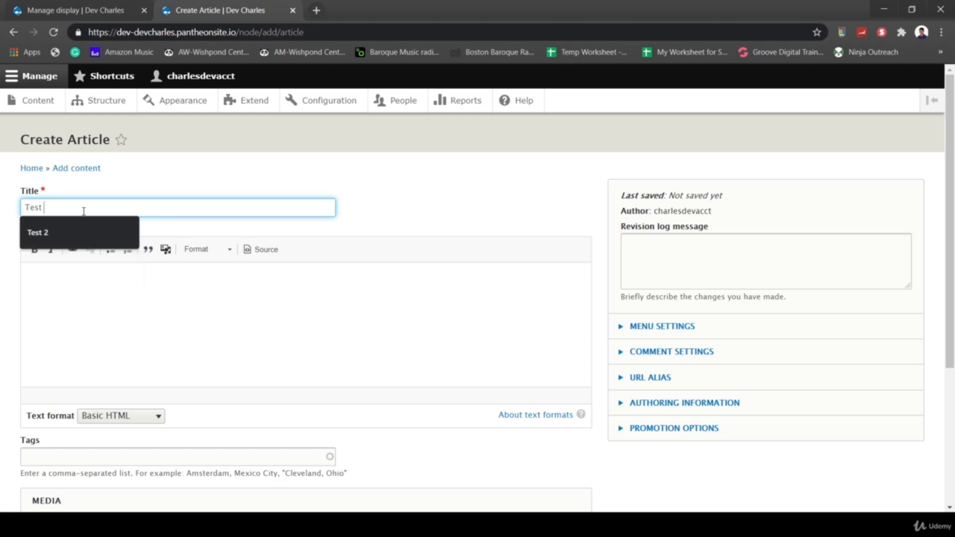
{"action": "type", "text": "Article"}
{"action": "key", "text": "Tab"}
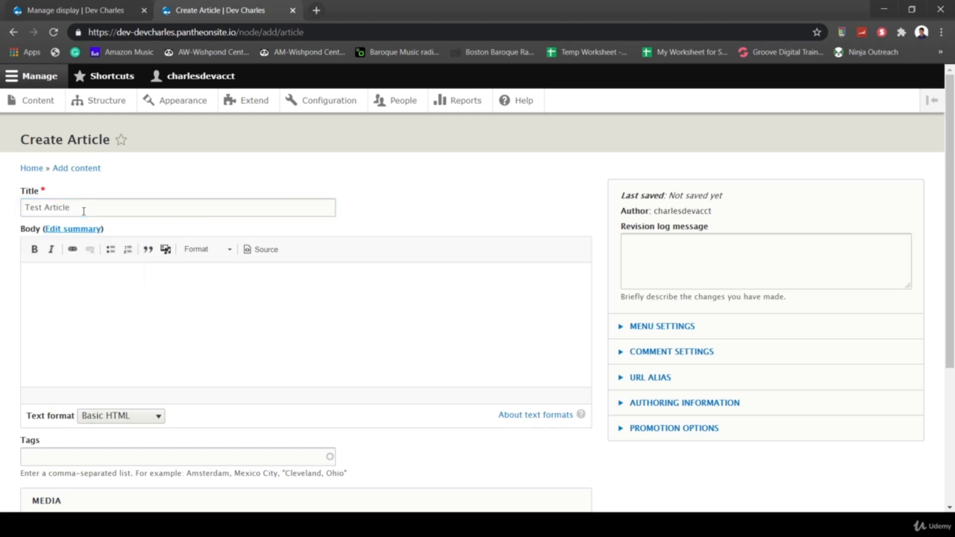
{"action": "key", "text": "Tab"}
{"action": "type", "text": "Tes"}
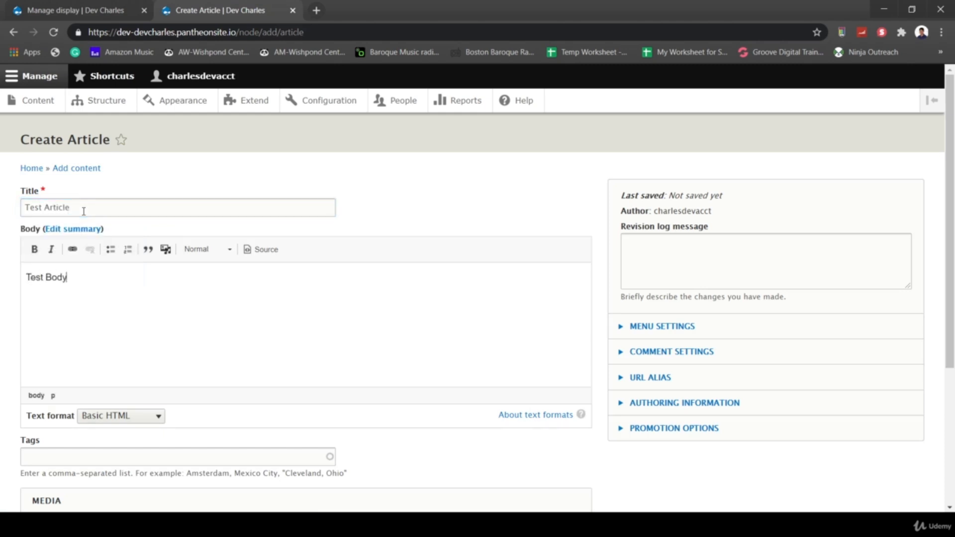
{"action": "scroll", "coordinate": [370, 422], "scroll_direction": "down", "scroll_amount": 4}
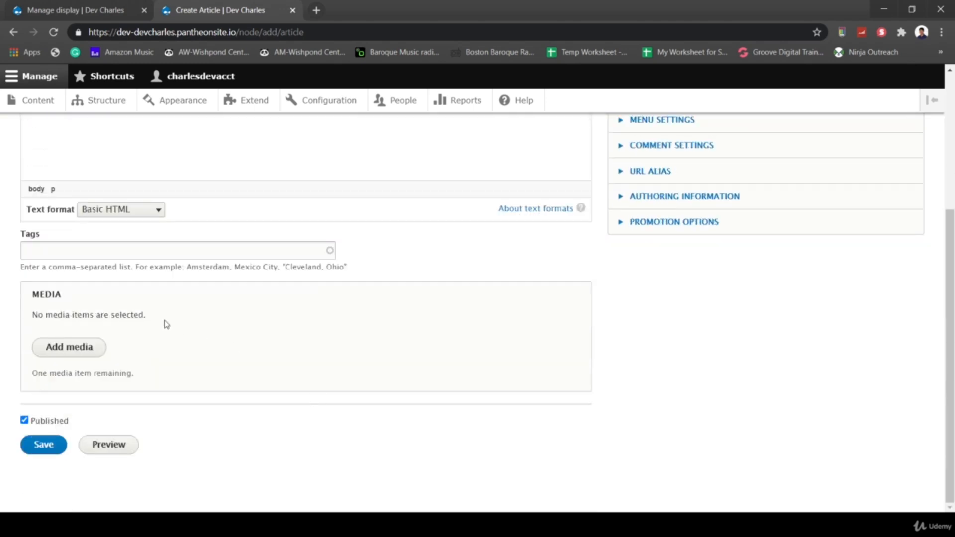
{"action": "left_click", "coordinate": [74, 345]}
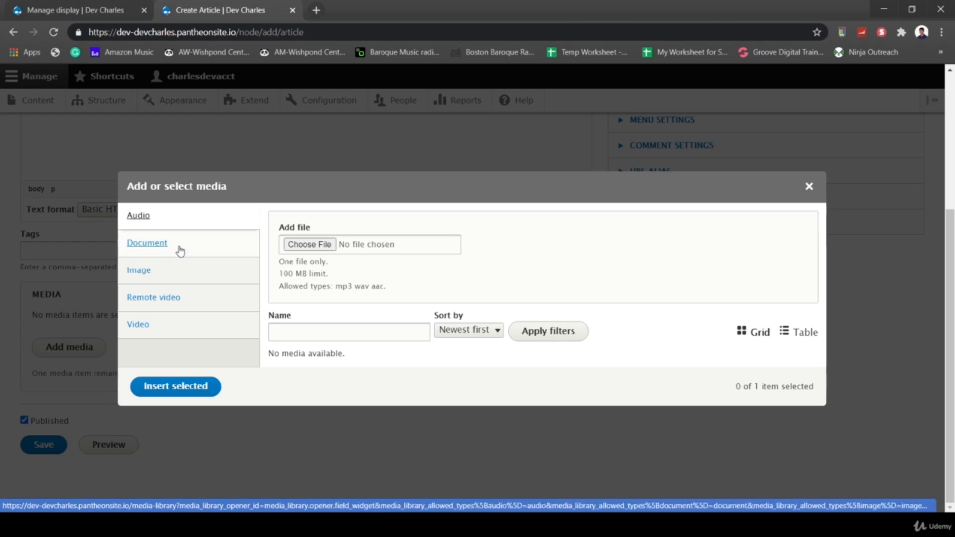
- Upload livingroom01.jpg with alt text 'Living Room 1', save it, and insert it into the Media field
{"action": "left_click", "coordinate": [164, 272]}
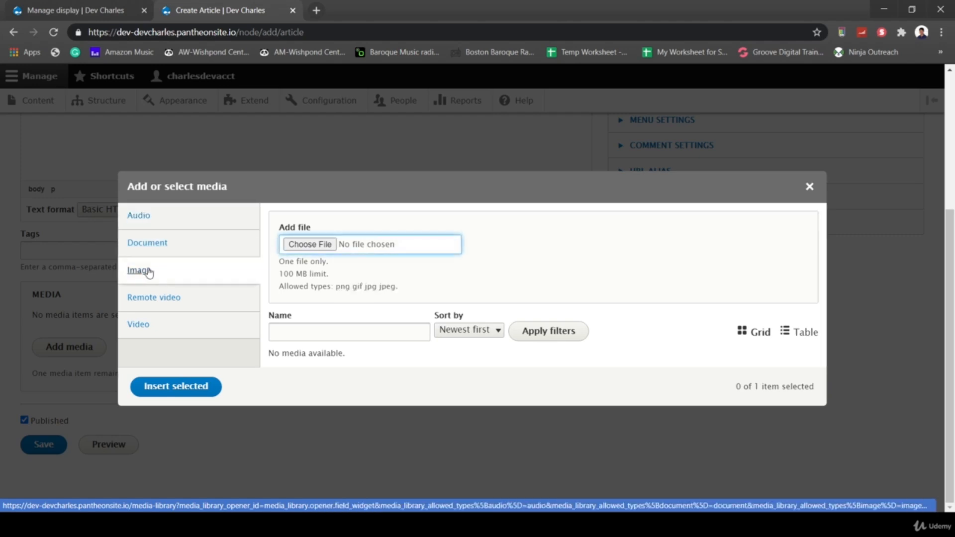
{"action": "left_click", "coordinate": [307, 247]}
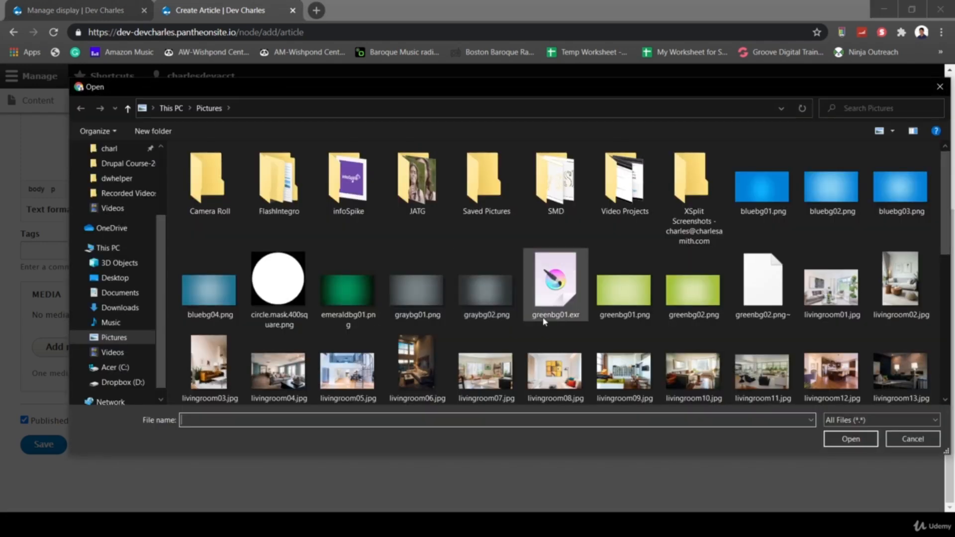
{"action": "double_click", "coordinate": [831, 286]}
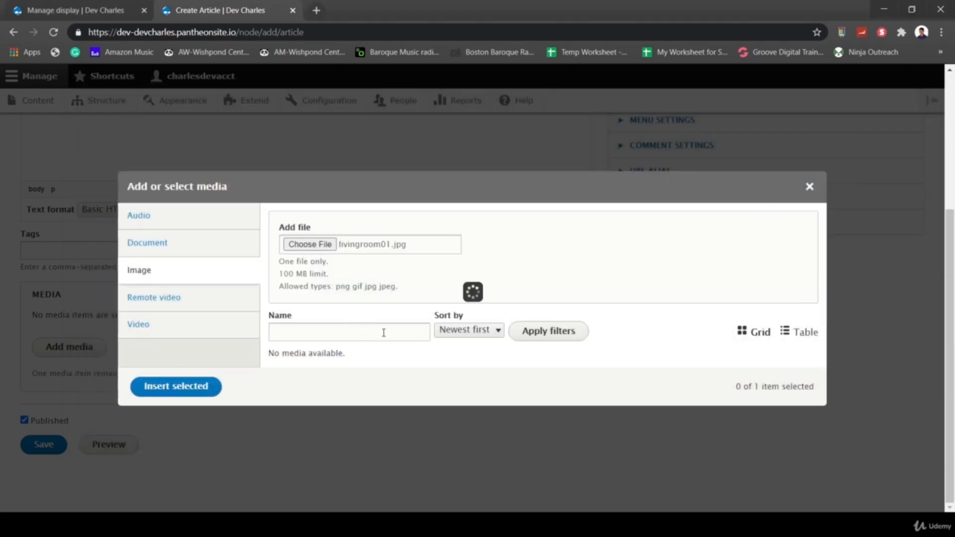
{"action": "left_click", "coordinate": [349, 320]}
{"action": "type", "text": "Living Ro"}
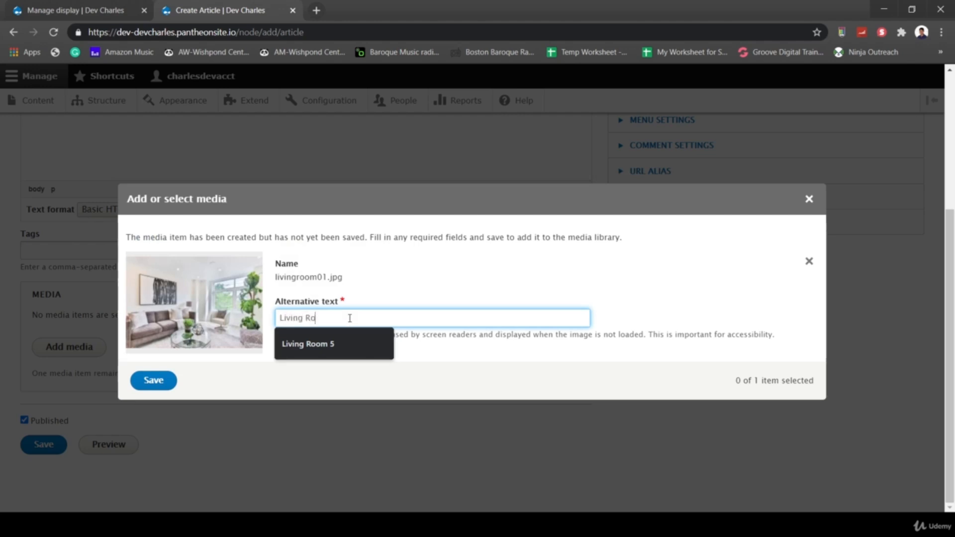
{"action": "type", "text": "om 1"}
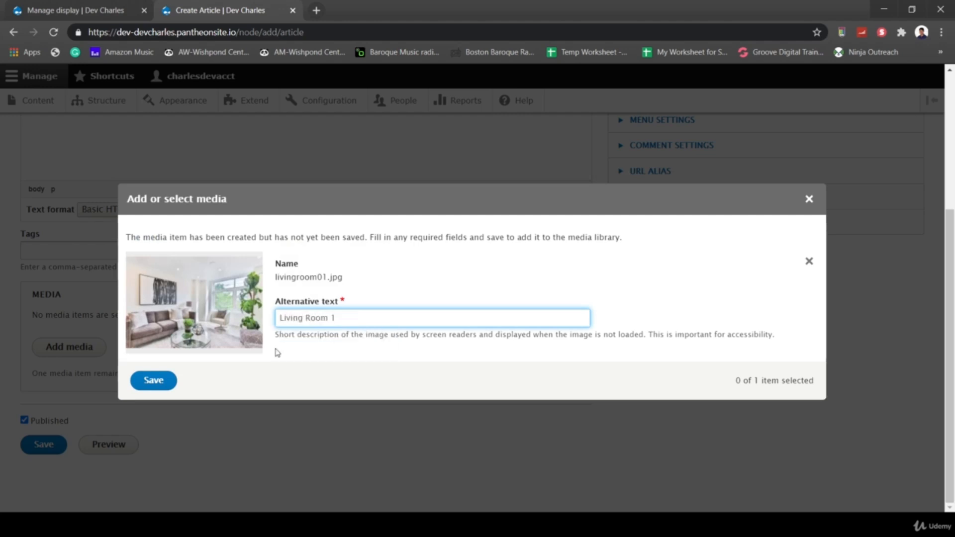
{"action": "left_click", "coordinate": [162, 380]}
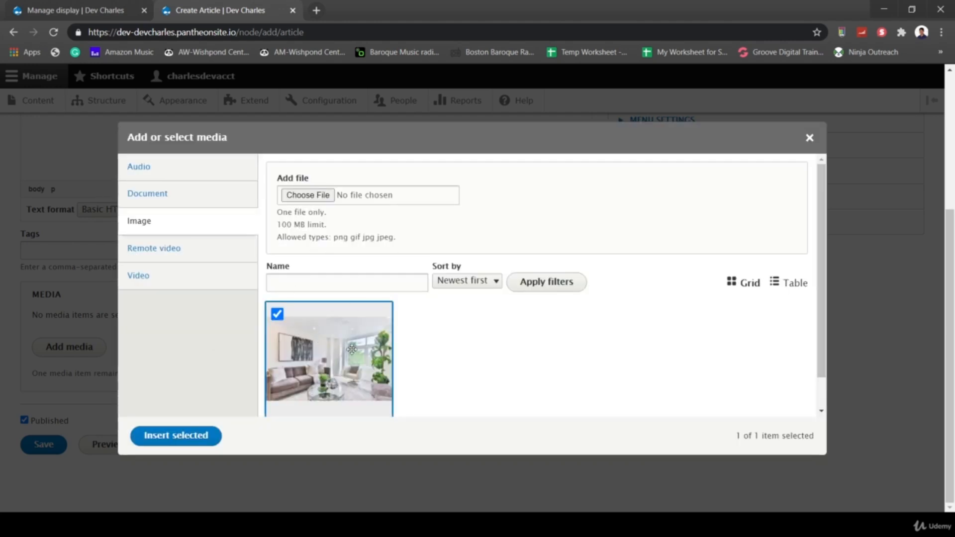
{"action": "scroll", "coordinate": [339, 350], "scroll_direction": "down", "scroll_amount": 1}
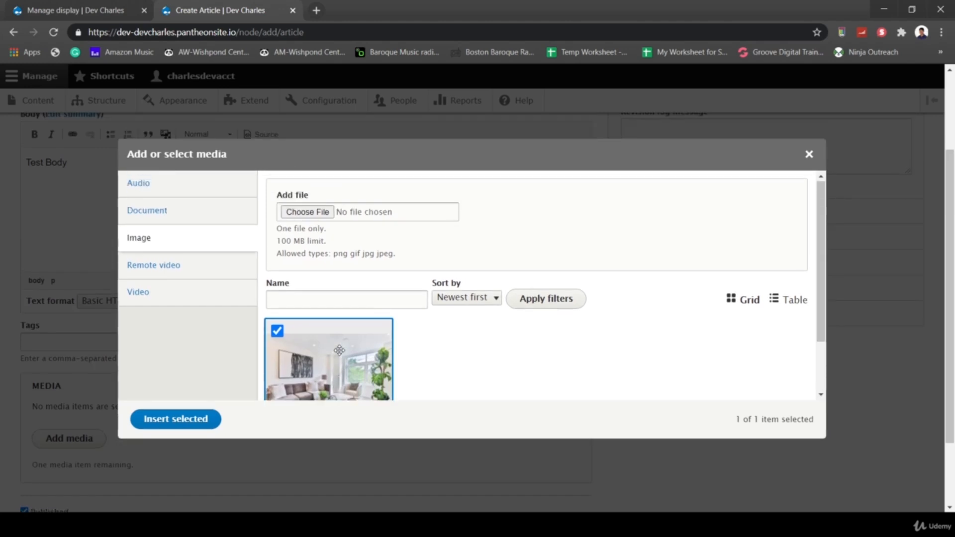
{"action": "left_click", "coordinate": [183, 424]}
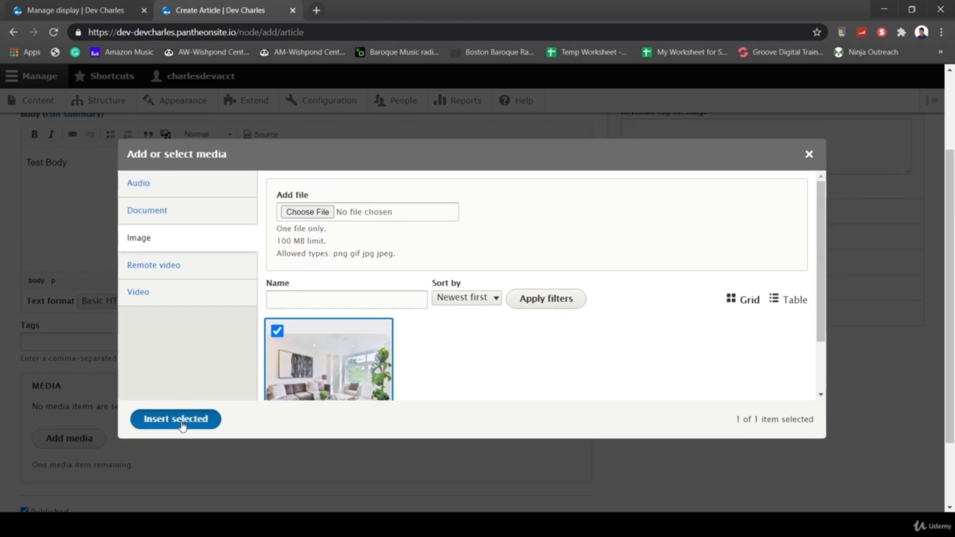
- Save the Test Article and review the living-room image under its Media heading
{"action": "scroll", "coordinate": [400, 383], "scroll_direction": "down", "scroll_amount": 4}
{"action": "right_click", "coordinate": [157, 419]}
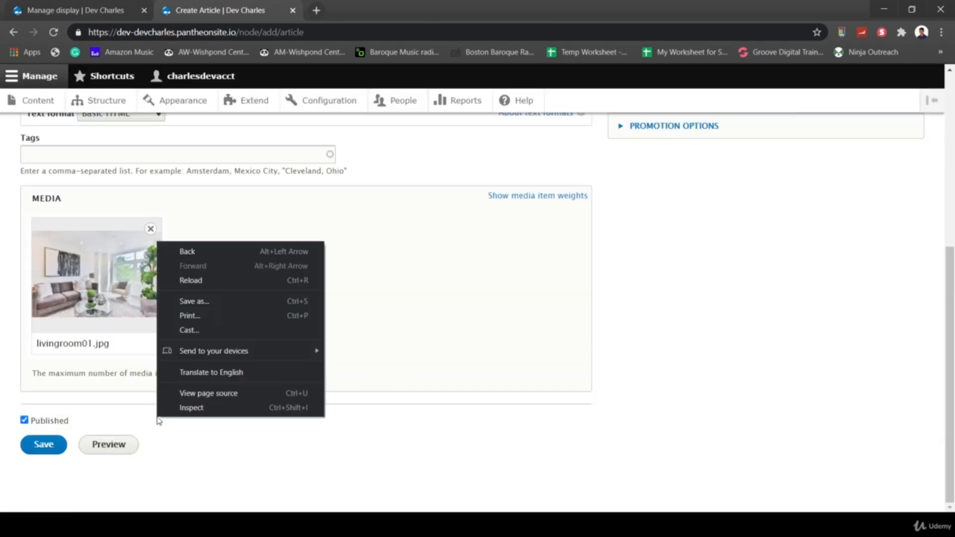
{"action": "left_click", "coordinate": [42, 446]}
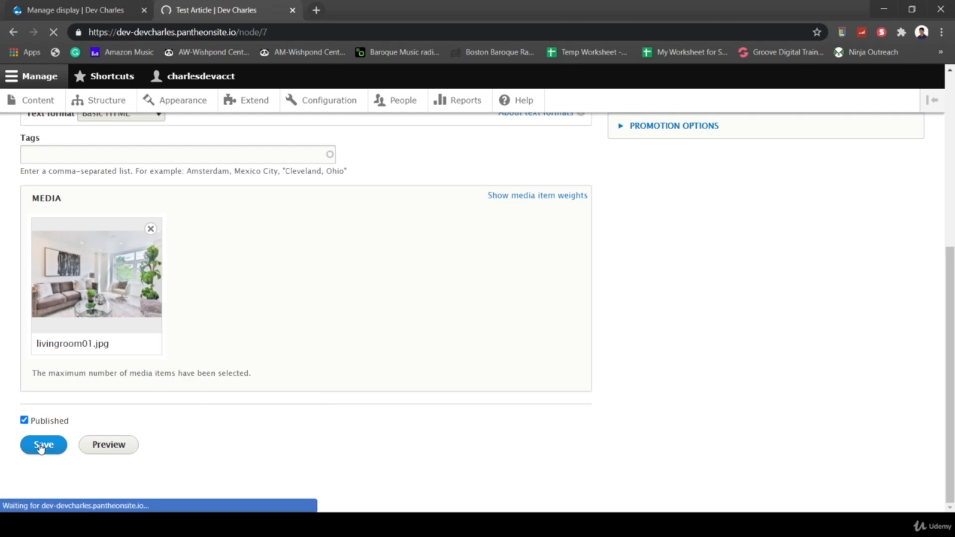
{"action": "scroll", "coordinate": [347, 401], "scroll_direction": "down", "scroll_amount": 5}
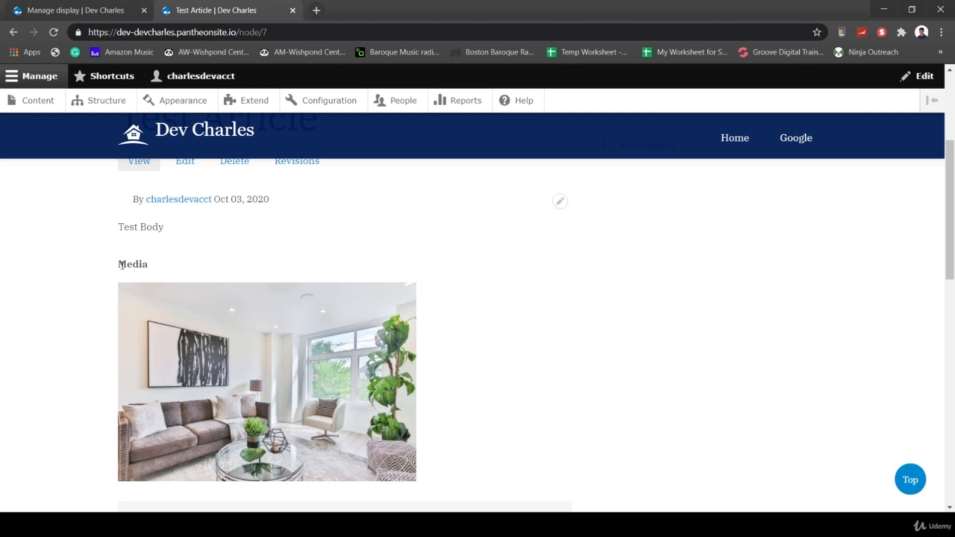
{"action": "left_click_drag", "start_coordinate": [120, 265], "coordinate": [153, 268]}
{"action": "scroll", "coordinate": [153, 268], "scroll_direction": "up", "scroll_amount": 3}
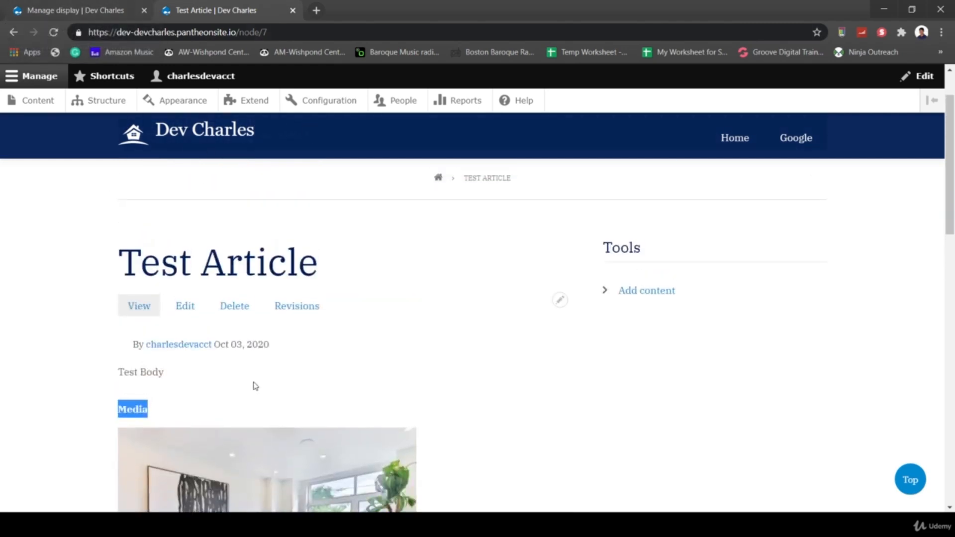
- In the article's Manage display, move Media above Body and put Image into Disabled
{"action": "left_click", "coordinate": [88, 11]}
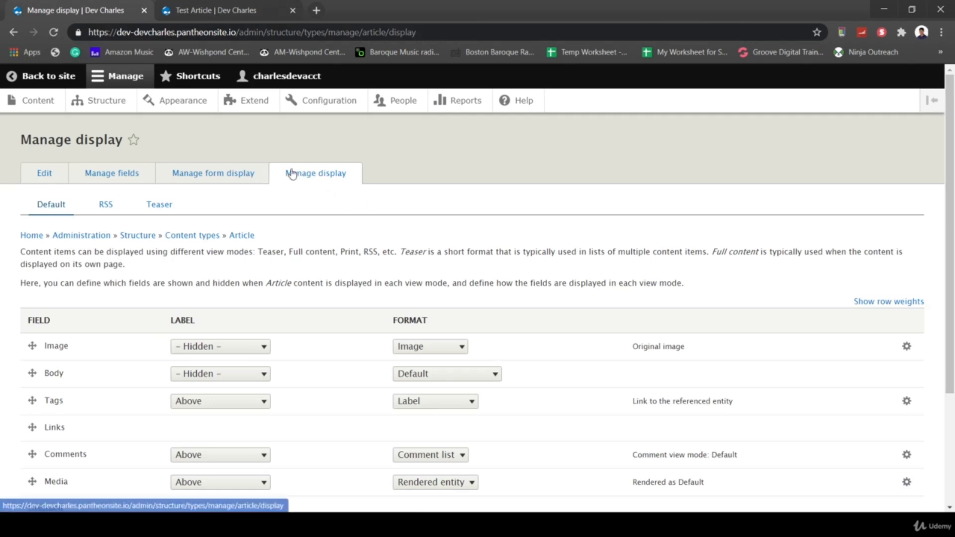
{"action": "scroll", "coordinate": [292, 248], "scroll_direction": "down", "scroll_amount": 3}
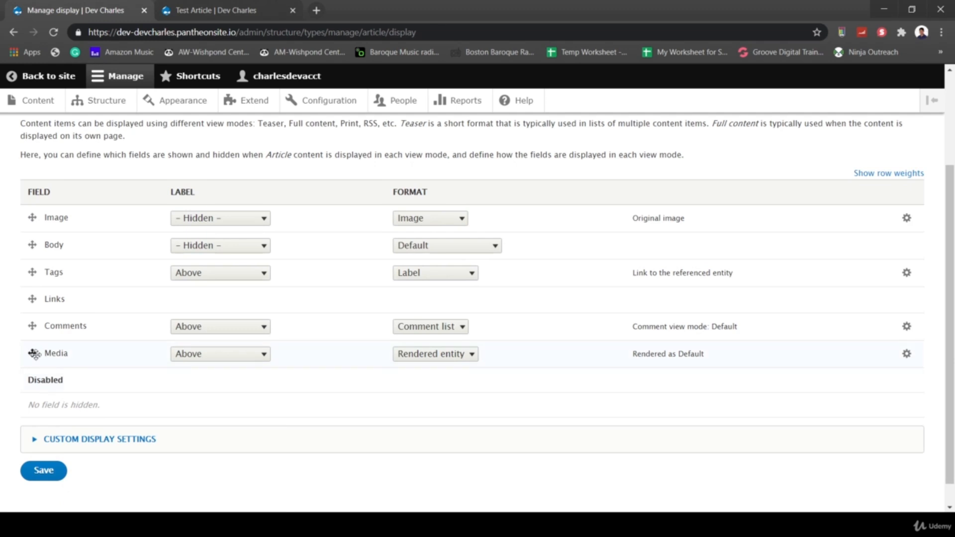
{"action": "left_click_drag", "start_coordinate": [34, 354], "coordinate": [30, 259]}
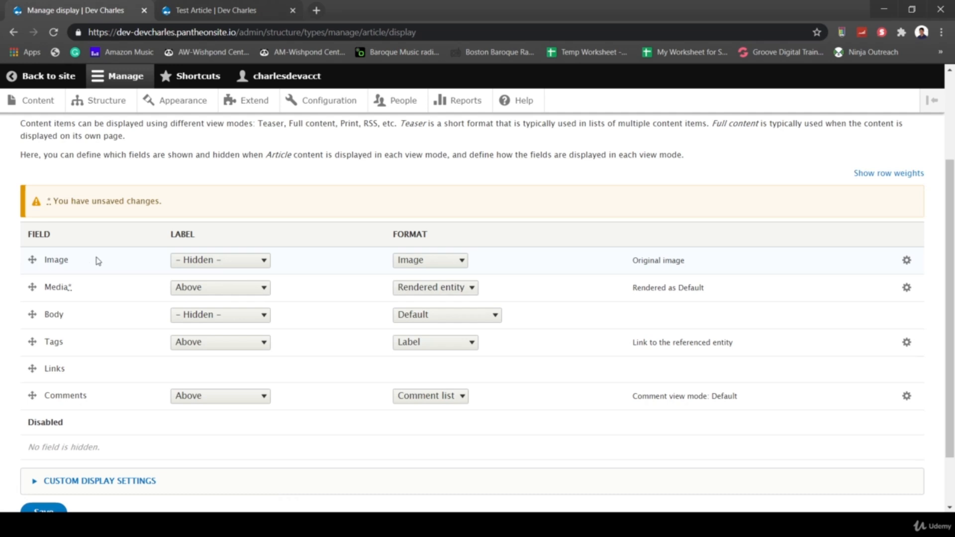
{"action": "left_click_drag", "start_coordinate": [31, 259], "coordinate": [31, 259]}
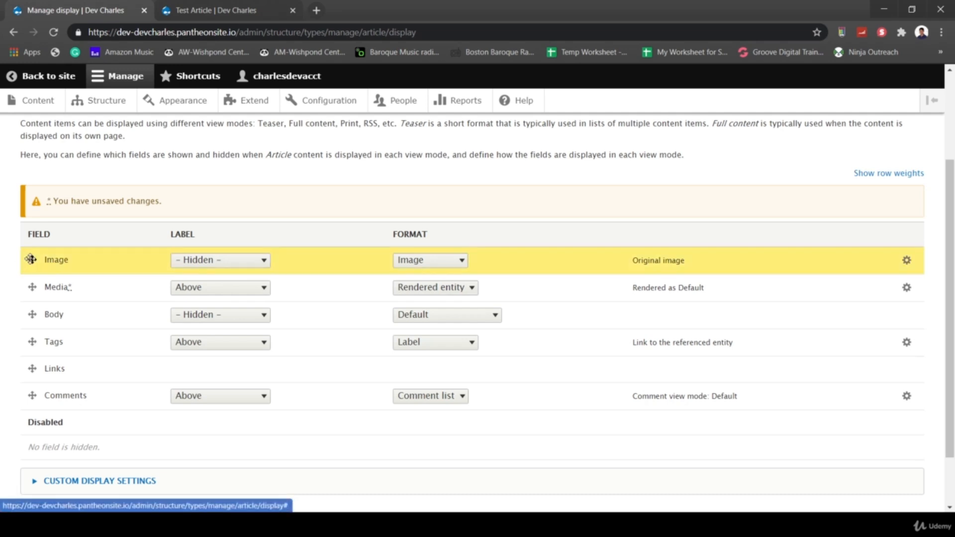
{"action": "left_click_drag", "start_coordinate": [31, 259], "coordinate": [31, 418]}
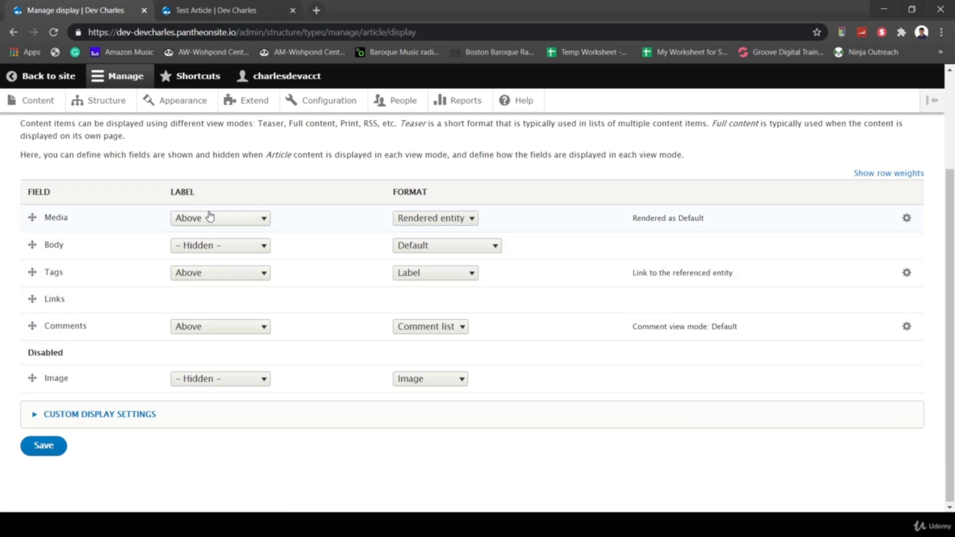
- Set the Media field's label to Hidden and save the display settings
{"action": "left_click", "coordinate": [212, 218]}
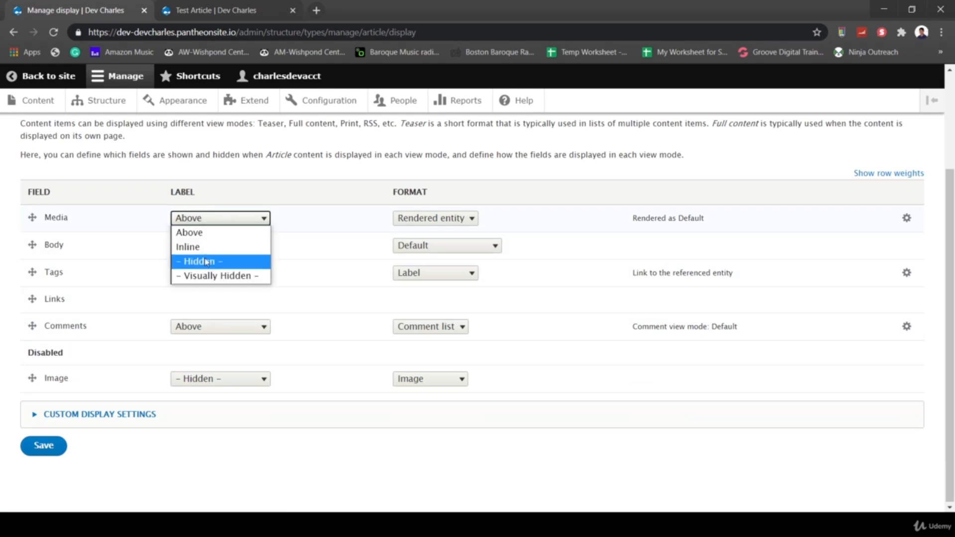
{"action": "left_click", "coordinate": [204, 262]}
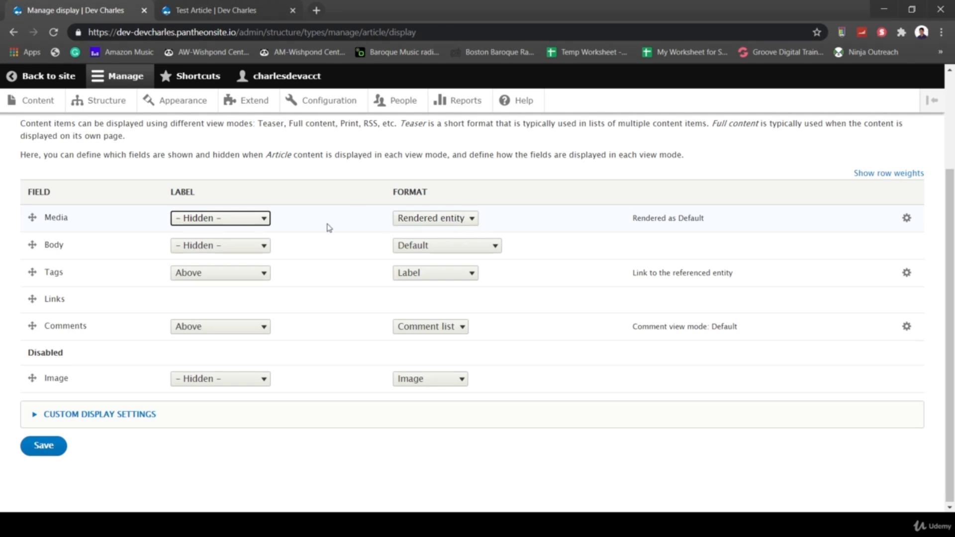
{"action": "left_click", "coordinate": [38, 454]}
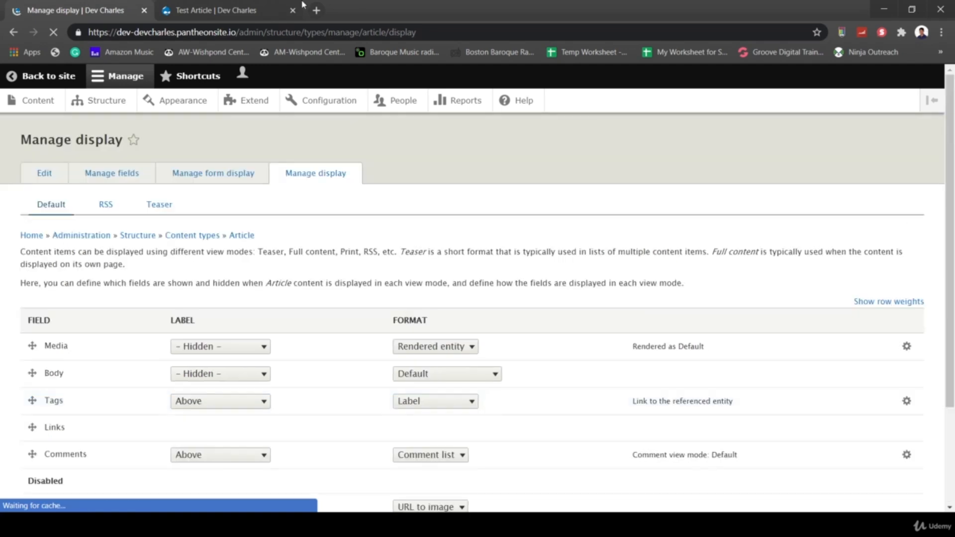
- Reload the Test Article page to check the new layout
{"action": "left_click", "coordinate": [259, 10]}
{"action": "scroll", "coordinate": [306, 324], "scroll_direction": "down", "scroll_amount": 2}
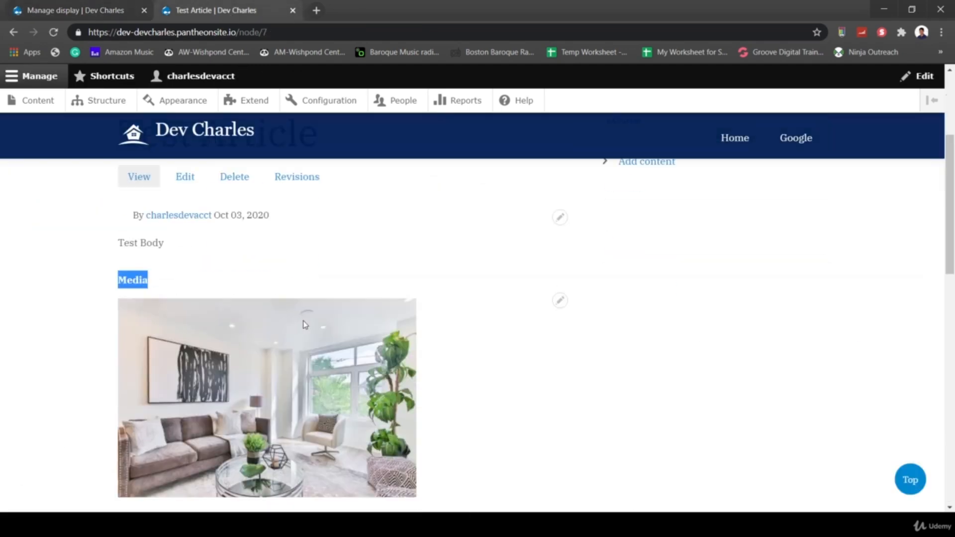
{"action": "left_click", "coordinate": [56, 36]}
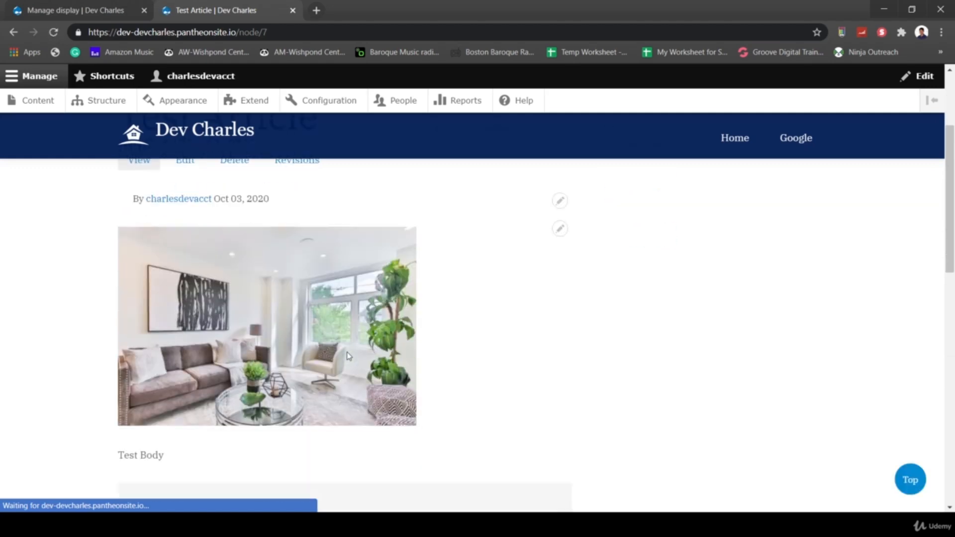
{"action": "left_click_drag", "start_coordinate": [119, 455], "coordinate": [167, 461]}
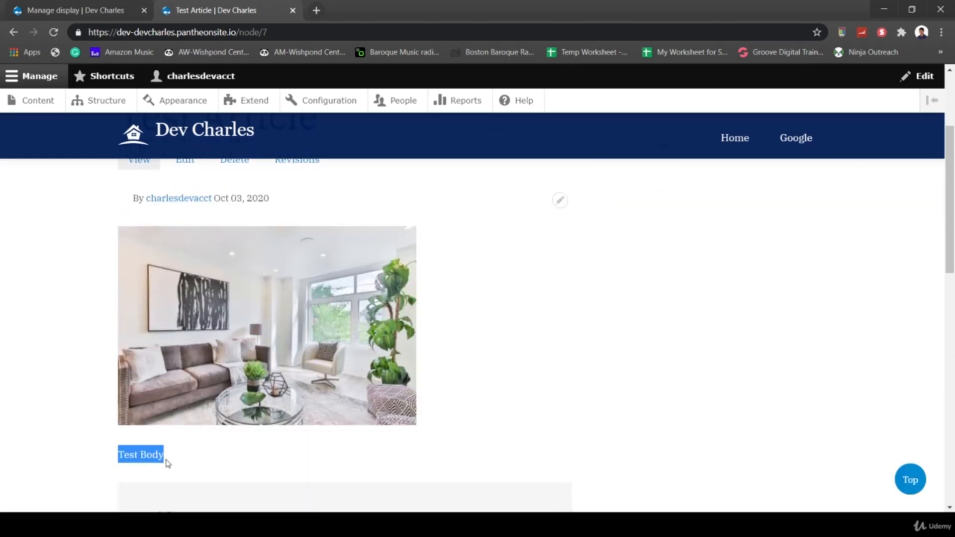
{"action": "scroll", "coordinate": [199, 398], "scroll_direction": "up", "scroll_amount": 1}
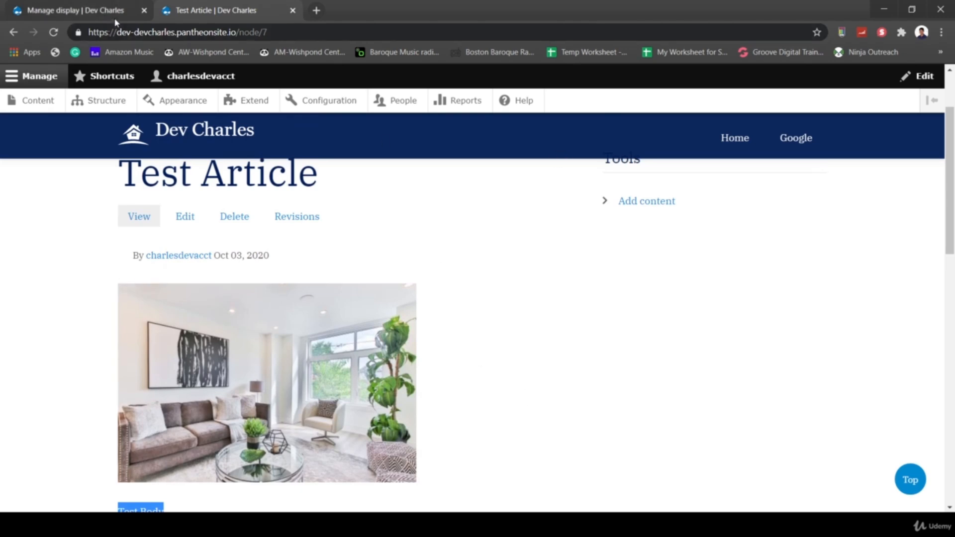
- Save the article Manage display settings again and return to the Test Article
{"action": "left_click", "coordinate": [94, 17]}
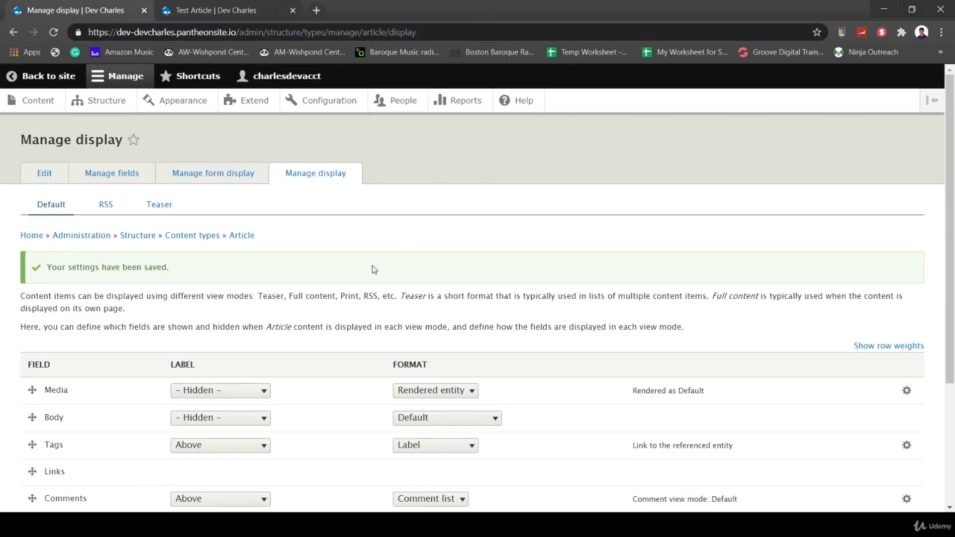
{"action": "scroll", "coordinate": [308, 293], "scroll_direction": "down", "scroll_amount": 3}
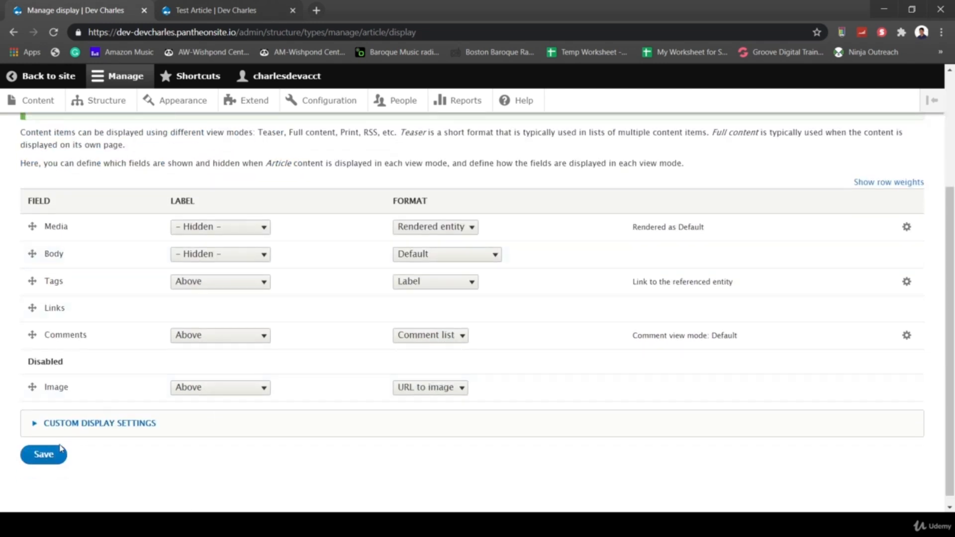
{"action": "left_click", "coordinate": [44, 455]}
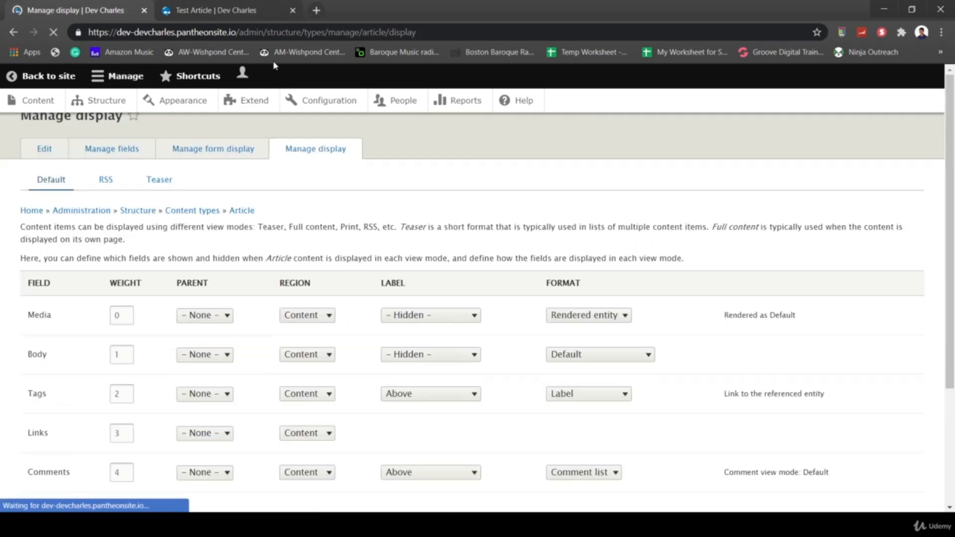
{"action": "left_click", "coordinate": [212, 13]}
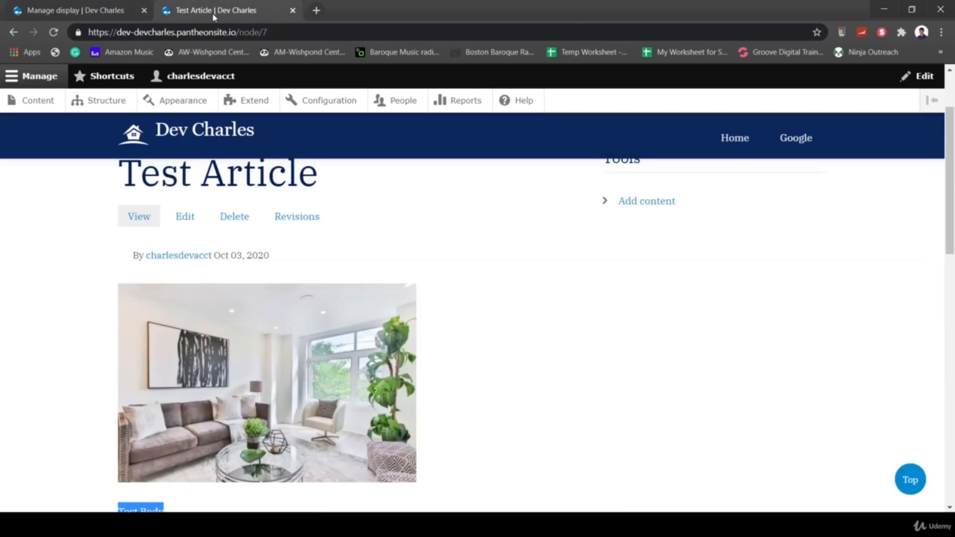
- Finish the 'Section 3' line, insert an empty paragraph above it, and save the article
{"action": "left_click", "coordinate": [186, 218]}
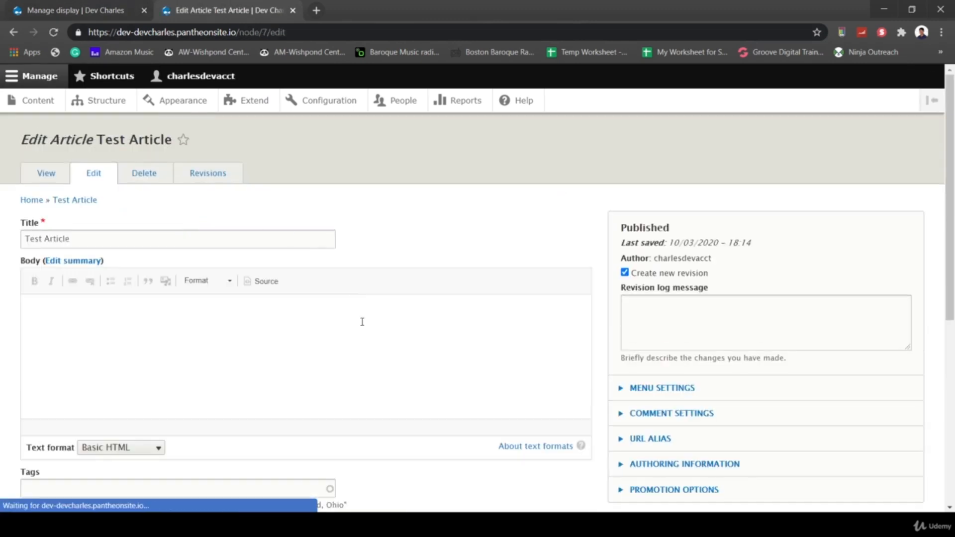
{"action": "scroll", "coordinate": [362, 323], "scroll_direction": "down", "scroll_amount": 4}
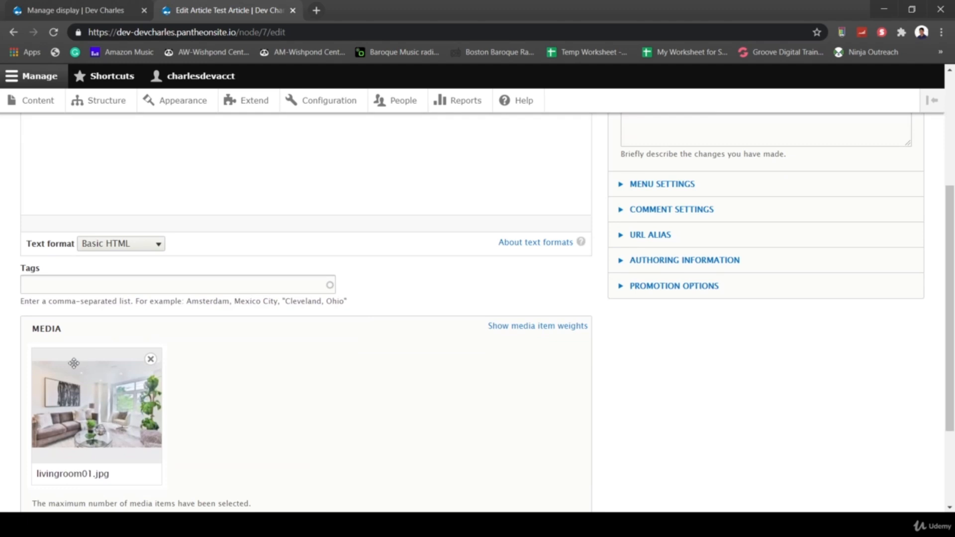
{"action": "scroll", "coordinate": [102, 428], "scroll_direction": "up", "scroll_amount": 4}
{"action": "scroll", "coordinate": [101, 428], "scroll_direction": "up", "scroll_amount": 1}
{"action": "left_click", "coordinate": [82, 301]}
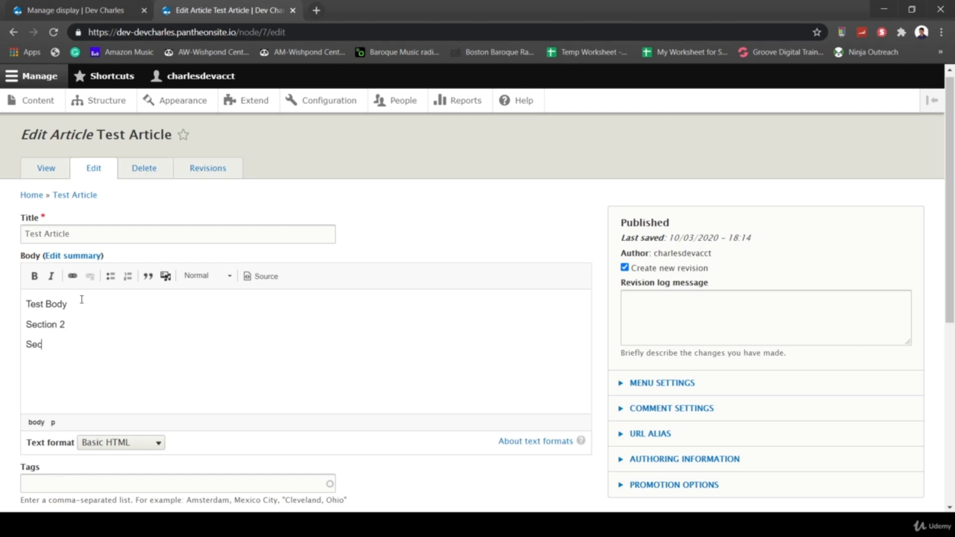
{"action": "type", "text": "tion 3"}
{"action": "key", "text": "Return"}
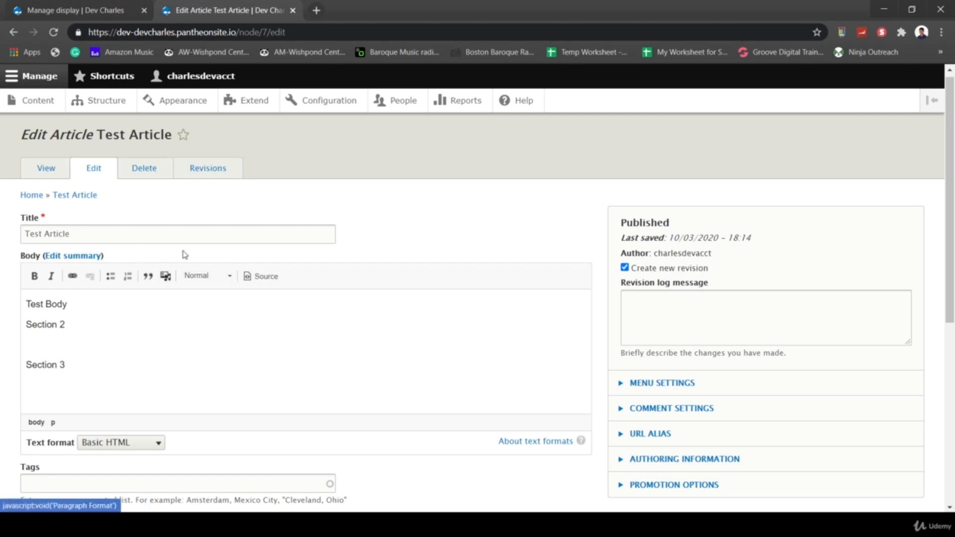
{"action": "scroll", "coordinate": [230, 448], "scroll_direction": "down", "scroll_amount": 6}
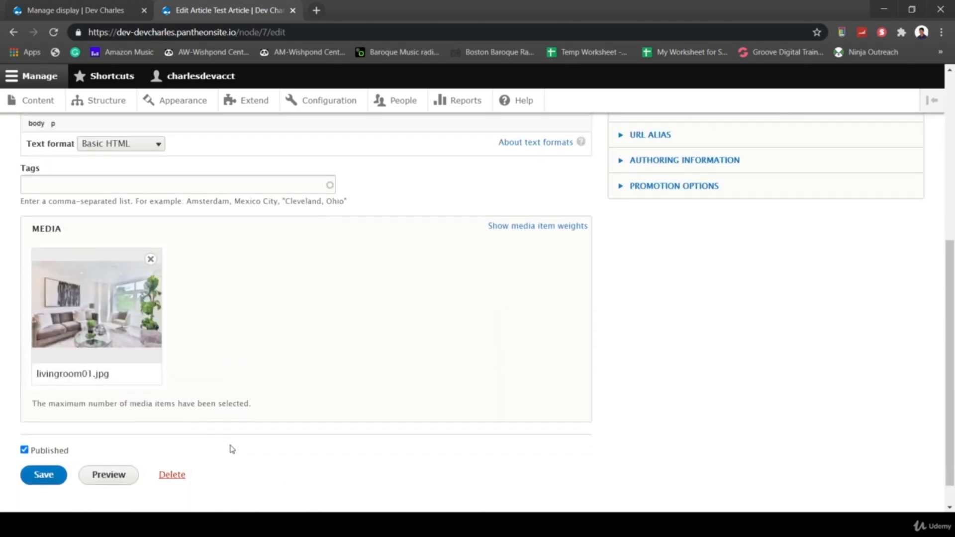
{"action": "left_click", "coordinate": [43, 456]}
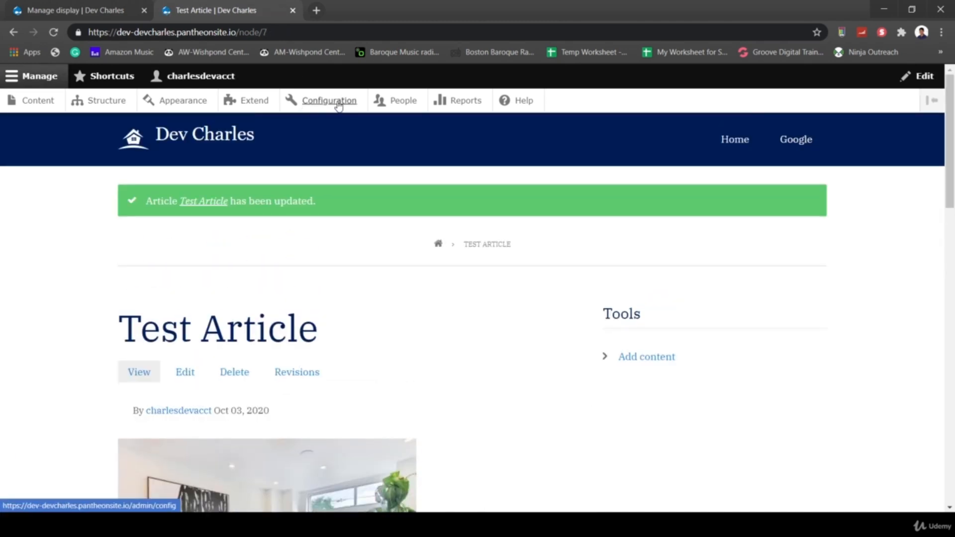
- Open the Basic HTML format's configuration via Configuration > Text formats and editors
{"action": "left_click", "coordinate": [338, 104]}
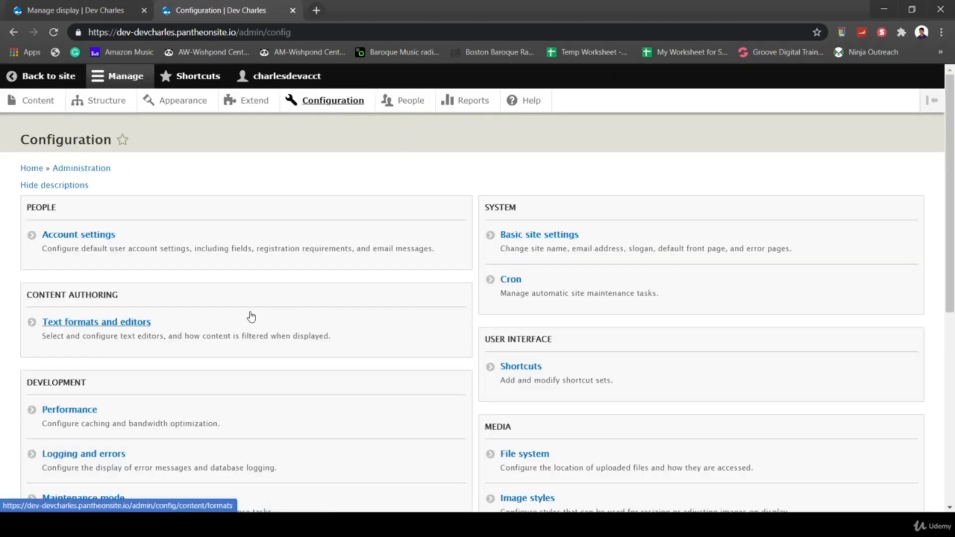
{"action": "left_click", "coordinate": [129, 322]}
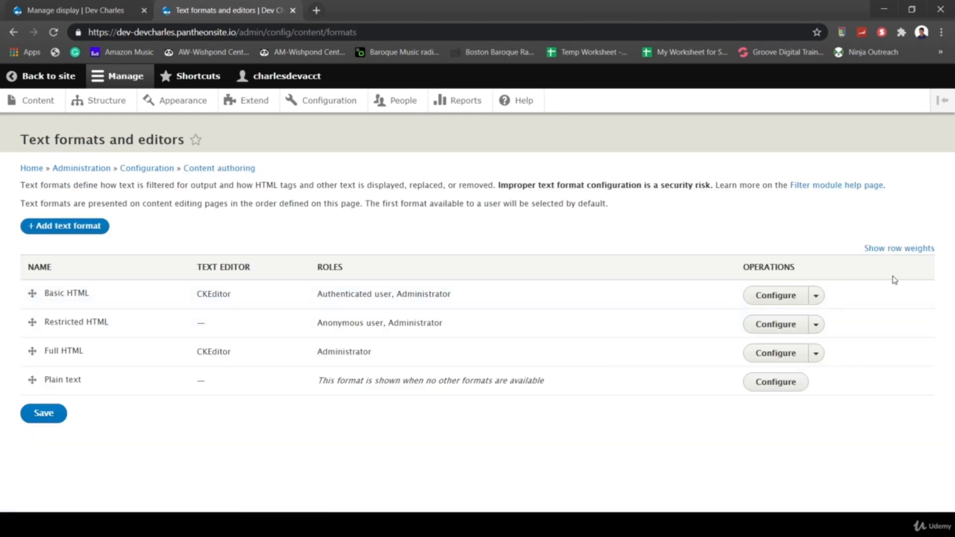
{"action": "left_click", "coordinate": [780, 294]}
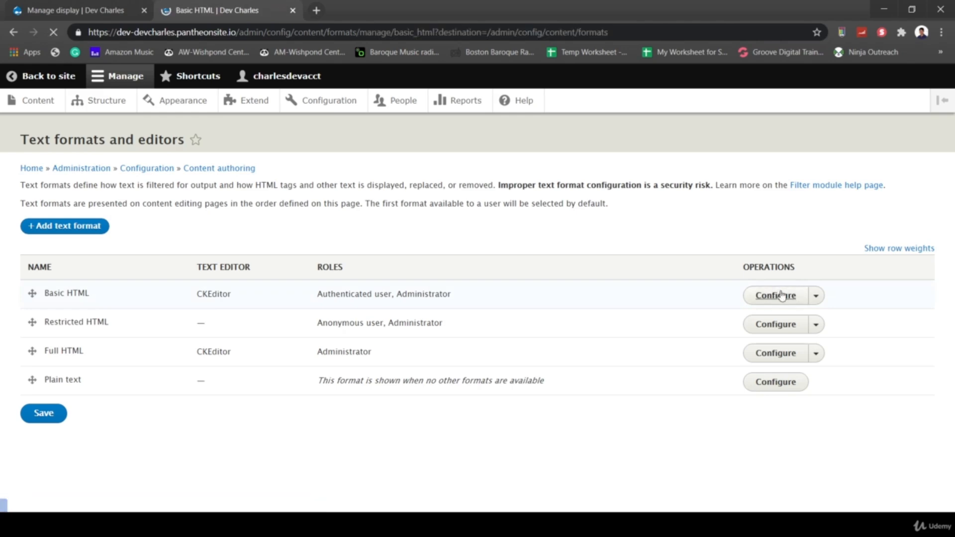
{"action": "scroll", "coordinate": [614, 291], "scroll_direction": "down", "scroll_amount": 3}
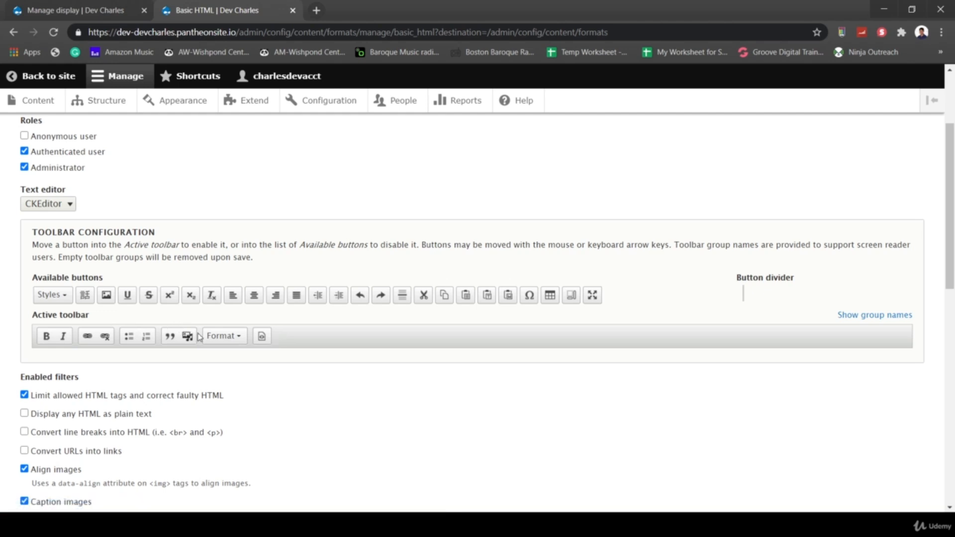
{"action": "left_click_drag", "start_coordinate": [188, 337], "coordinate": [178, 337]}
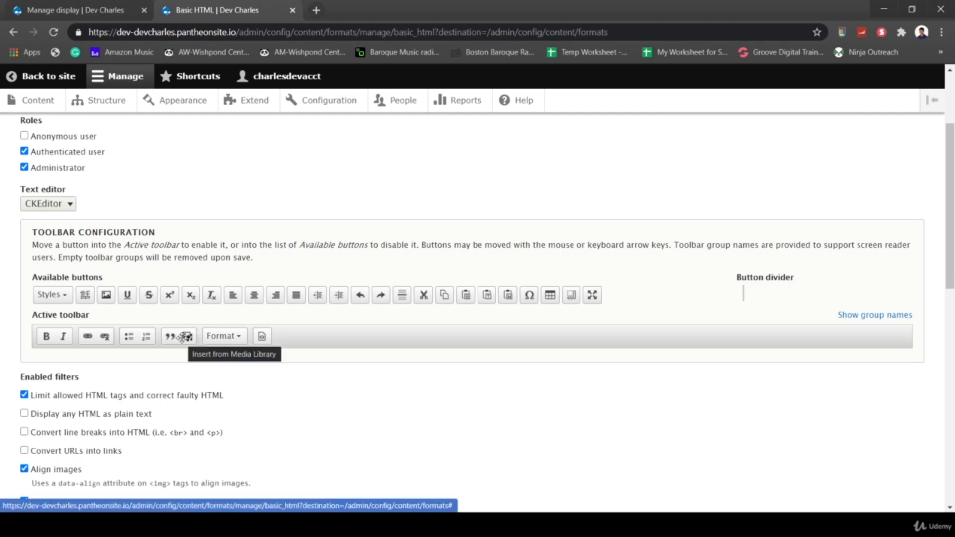
{"action": "left_click_drag", "start_coordinate": [182, 339], "coordinate": [228, 355]}
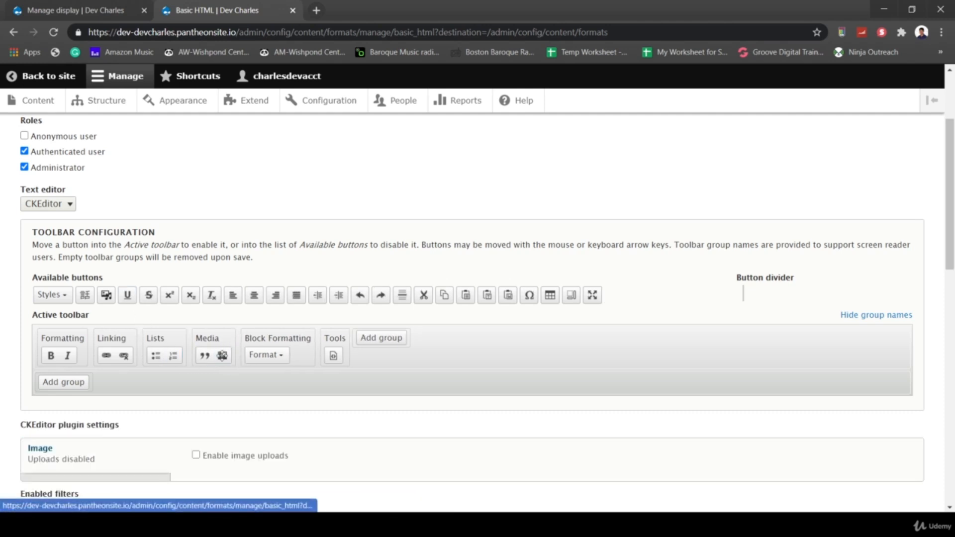
{"action": "scroll", "coordinate": [299, 334], "scroll_direction": "down", "scroll_amount": 1}
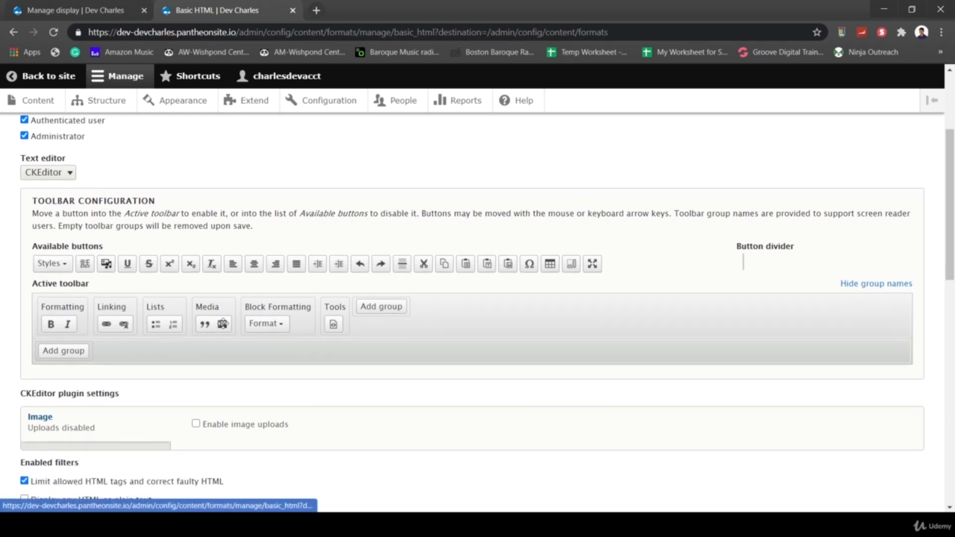
{"action": "left_click_drag", "start_coordinate": [222, 324], "coordinate": [115, 266]}
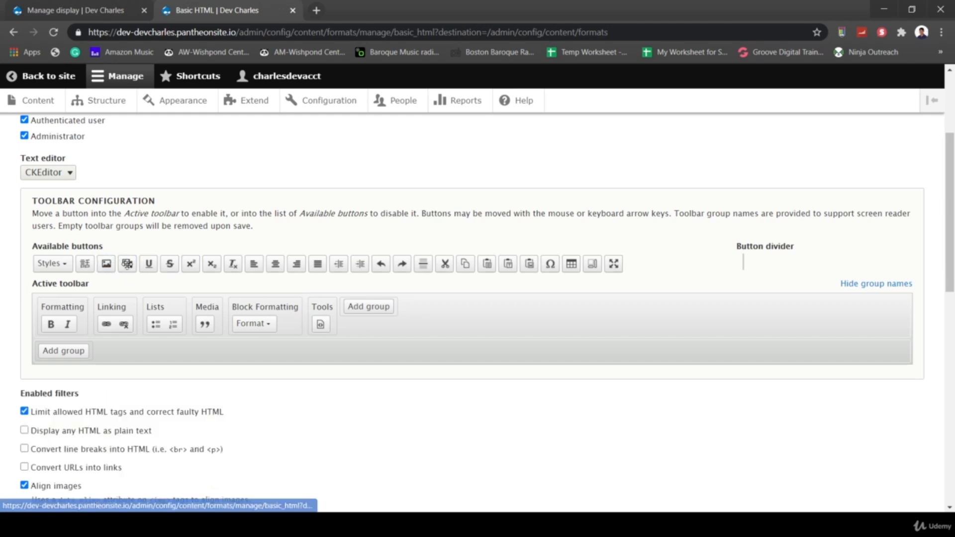
{"action": "left_click_drag", "start_coordinate": [128, 264], "coordinate": [221, 325]}
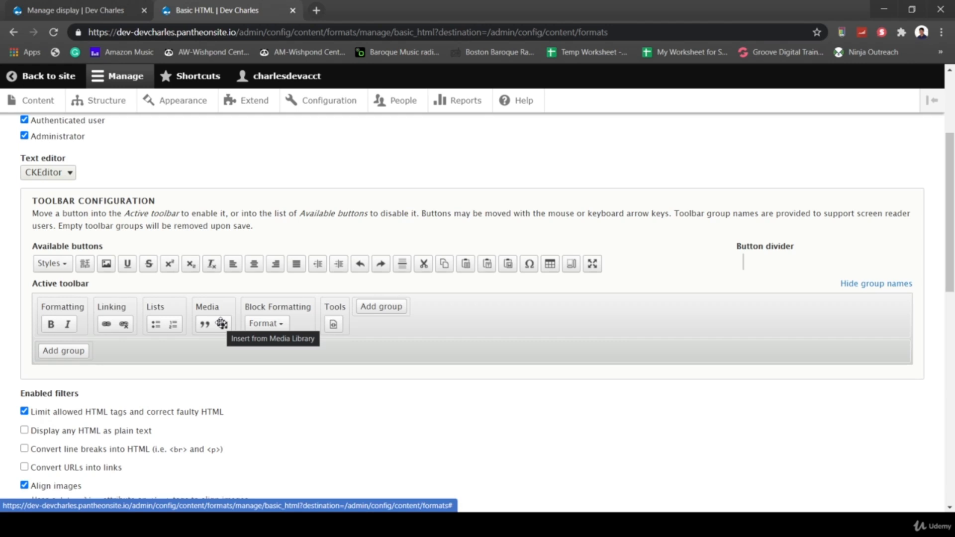
{"action": "scroll", "coordinate": [319, 392], "scroll_direction": "down", "scroll_amount": 4}
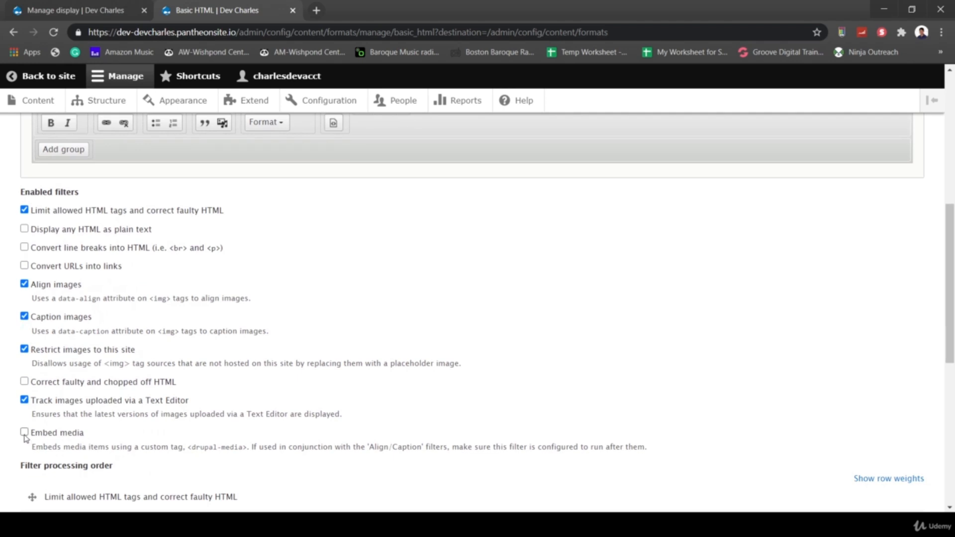
- Enable the Embed media filter for Basic HTML and save the format
{"action": "left_click", "coordinate": [24, 432]}
{"action": "scroll", "coordinate": [363, 428], "scroll_direction": "down", "scroll_amount": 8}
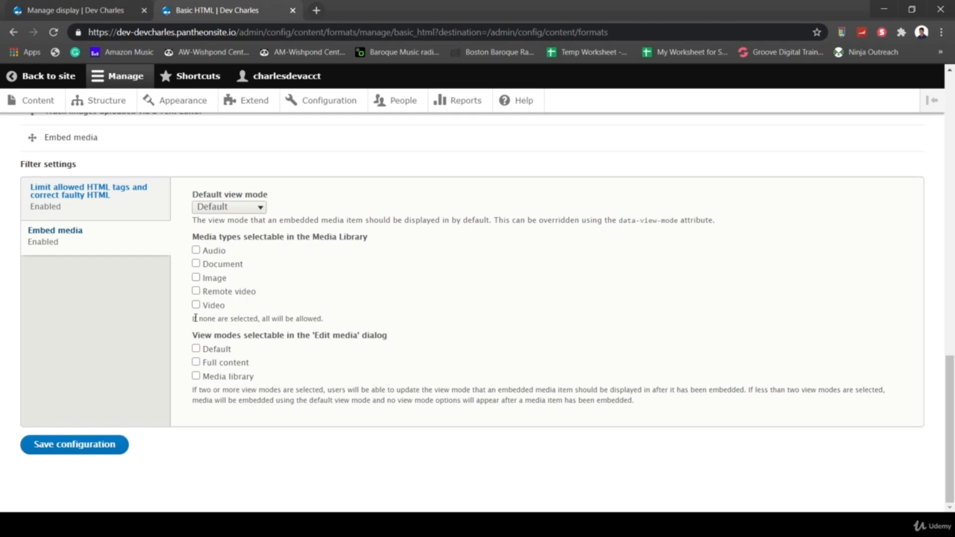
{"action": "left_click_drag", "start_coordinate": [190, 322], "coordinate": [342, 325]}
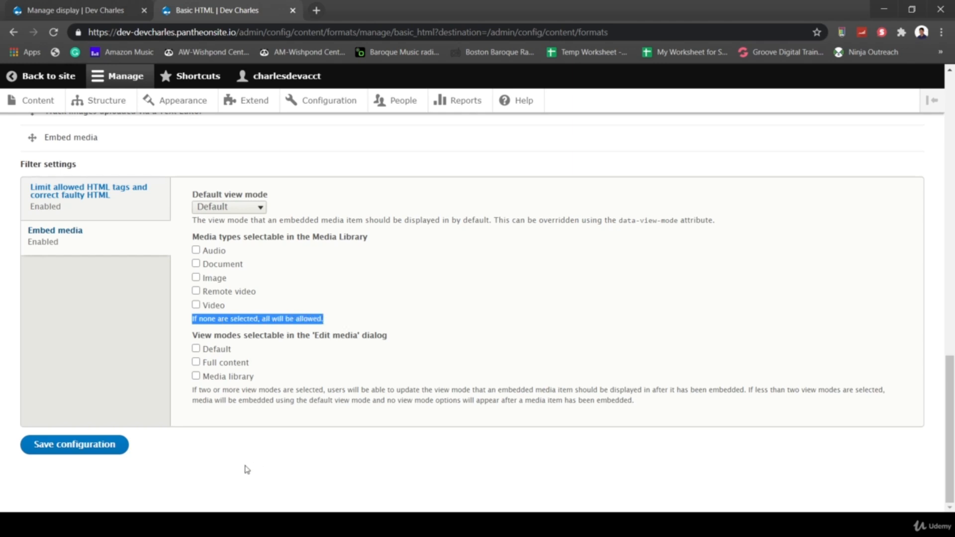
{"action": "left_click", "coordinate": [205, 472]}
{"action": "left_click", "coordinate": [56, 451]}
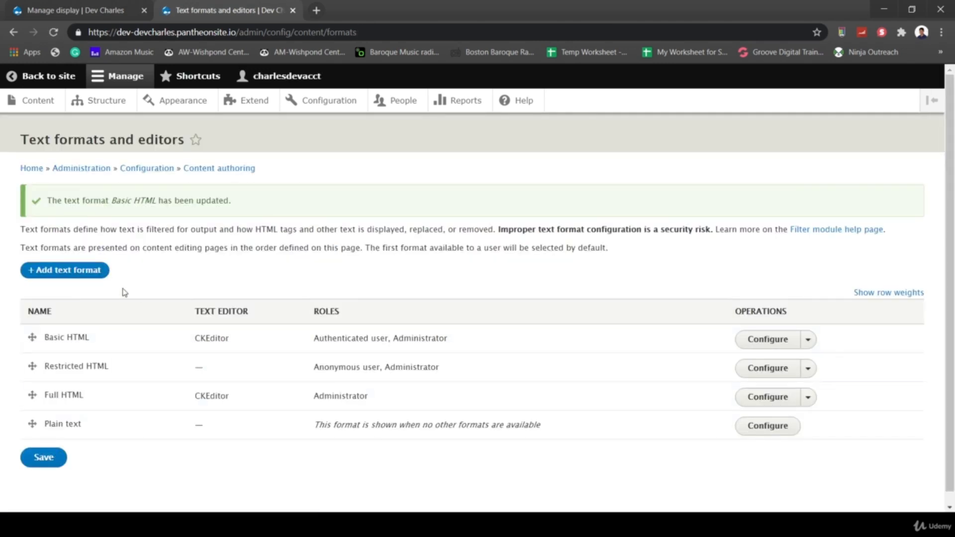
{"action": "right_click", "coordinate": [763, 396]}
- In Full HTML's toolbar, replace the Image button with Insert from Media Library in the Media group
{"action": "left_click", "coordinate": [743, 404]}
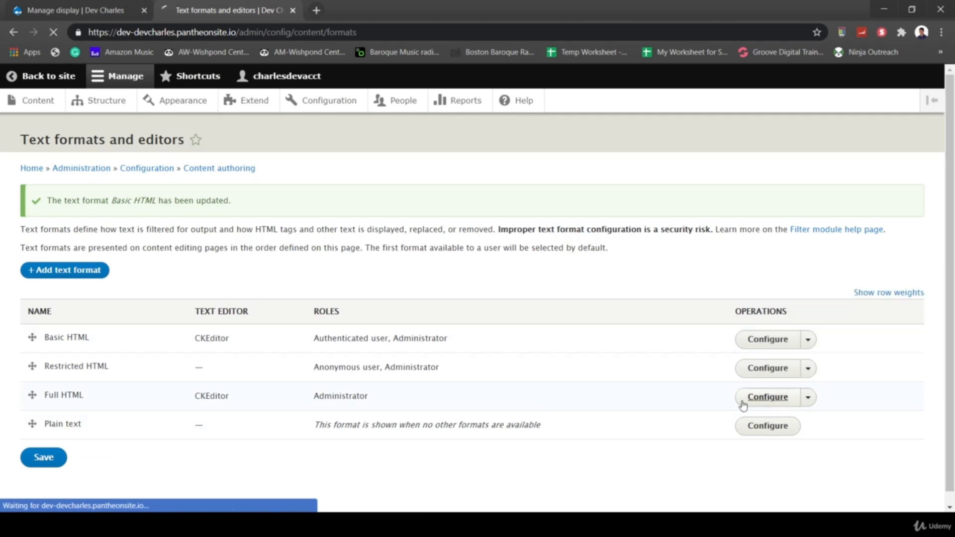
{"action": "scroll", "coordinate": [620, 284], "scroll_direction": "down", "scroll_amount": 2}
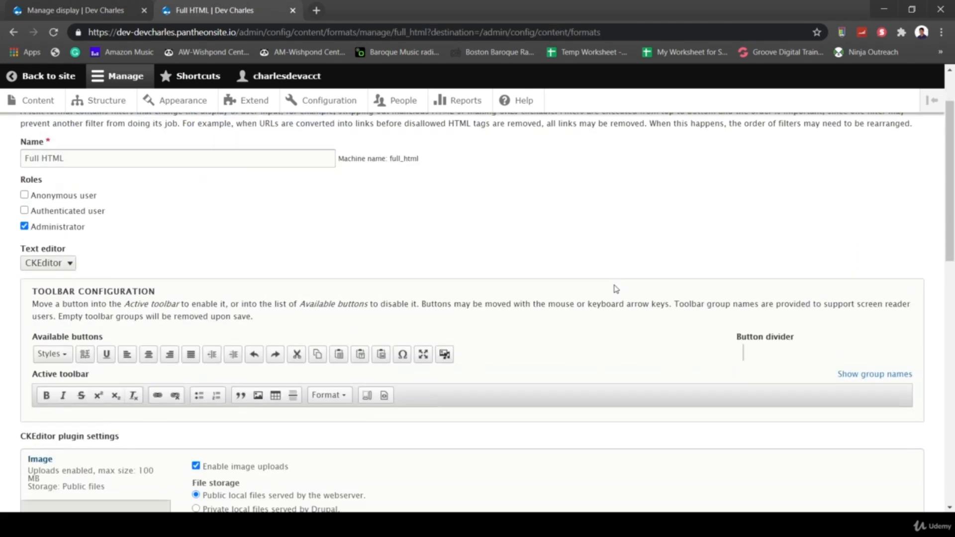
{"action": "scroll", "coordinate": [616, 289], "scroll_direction": "down", "scroll_amount": 2}
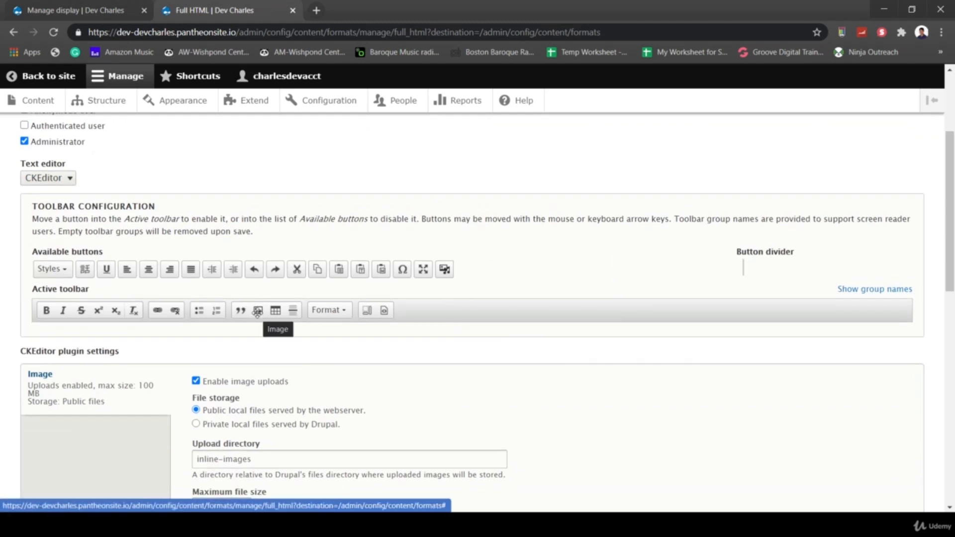
{"action": "left_click_drag", "start_coordinate": [258, 312], "coordinate": [446, 278]}
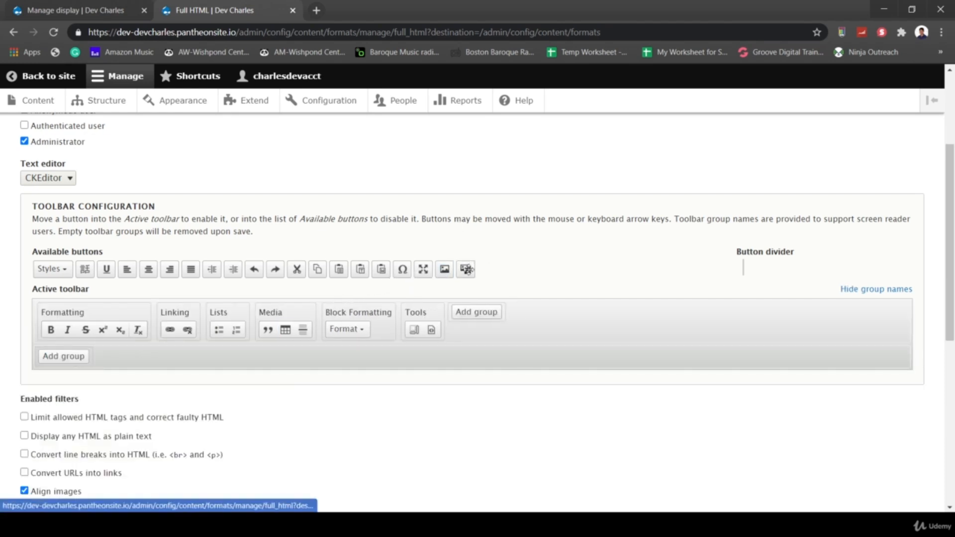
{"action": "left_click_drag", "start_coordinate": [468, 271], "coordinate": [282, 332]}
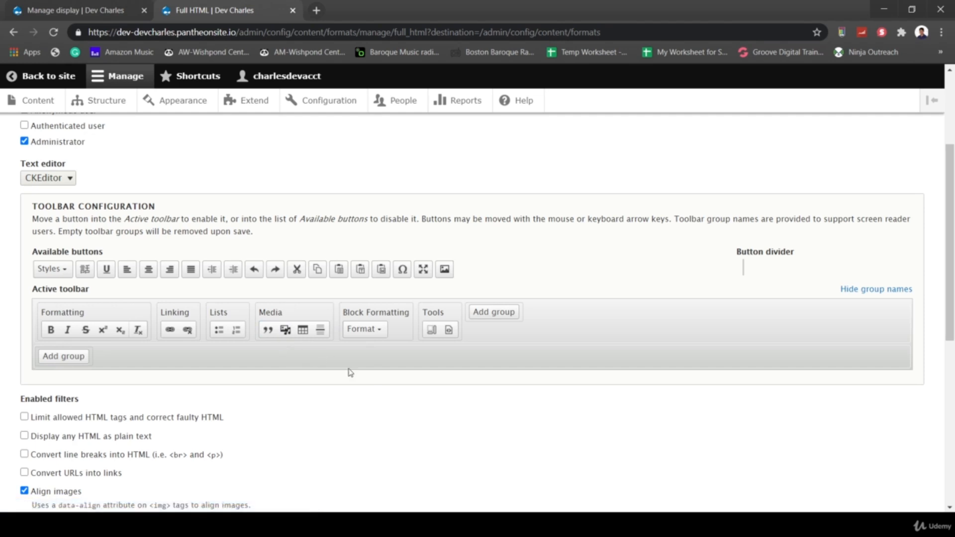
- Enable the Embed media filter for Full HTML and save the configuration
{"action": "scroll", "coordinate": [366, 391], "scroll_direction": "down", "scroll_amount": 7}
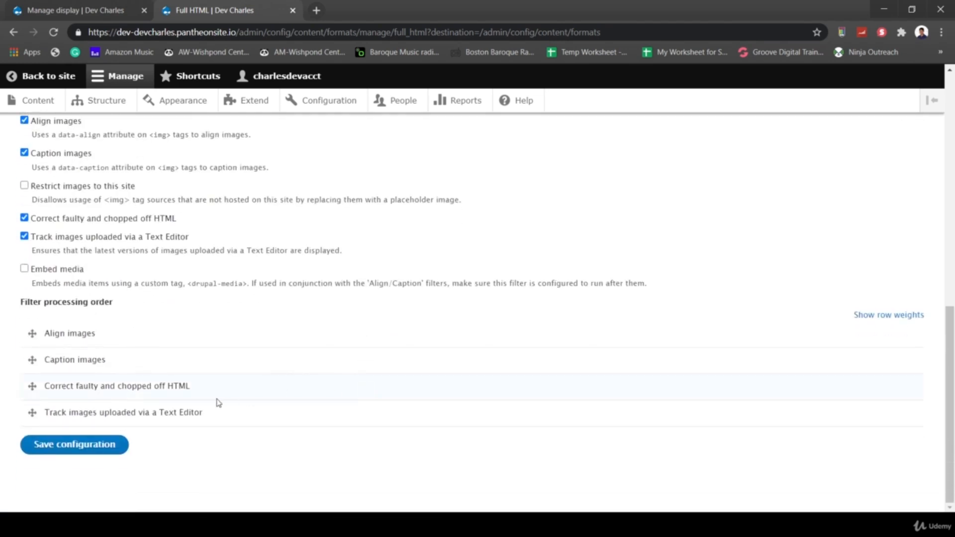
{"action": "left_click", "coordinate": [24, 269]}
{"action": "scroll", "coordinate": [208, 451], "scroll_direction": "down", "scroll_amount": 6}
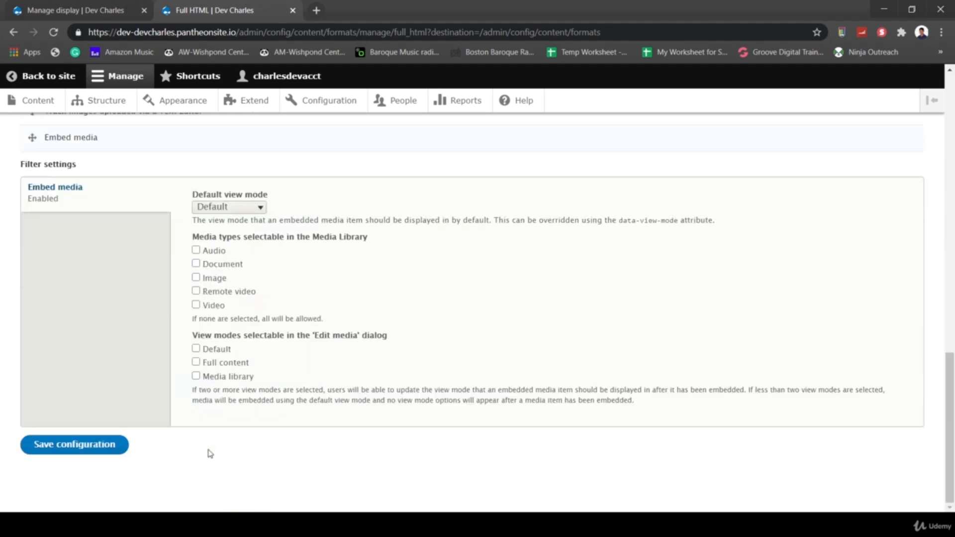
{"action": "left_click", "coordinate": [71, 445]}
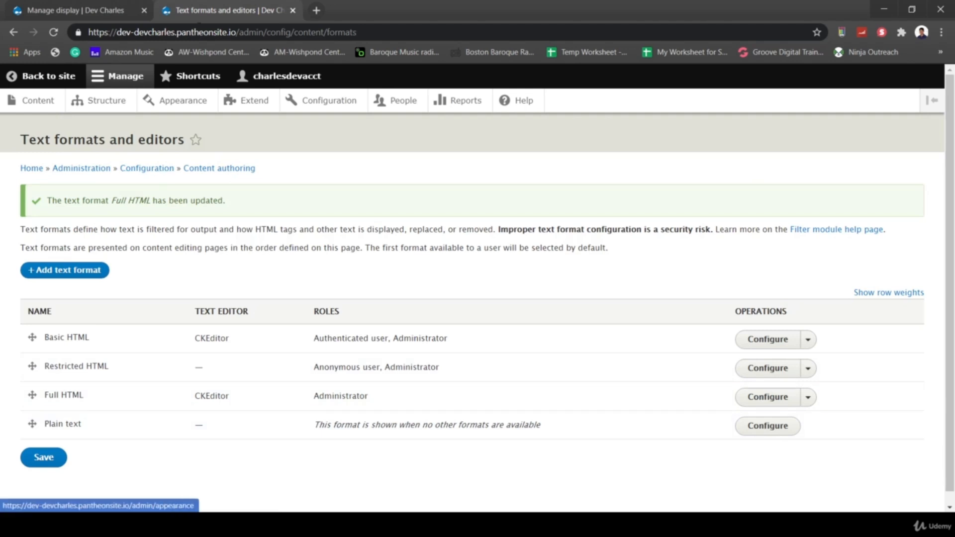
- Open the Test Article for editing from the content list
{"action": "left_click", "coordinate": [40, 103]}
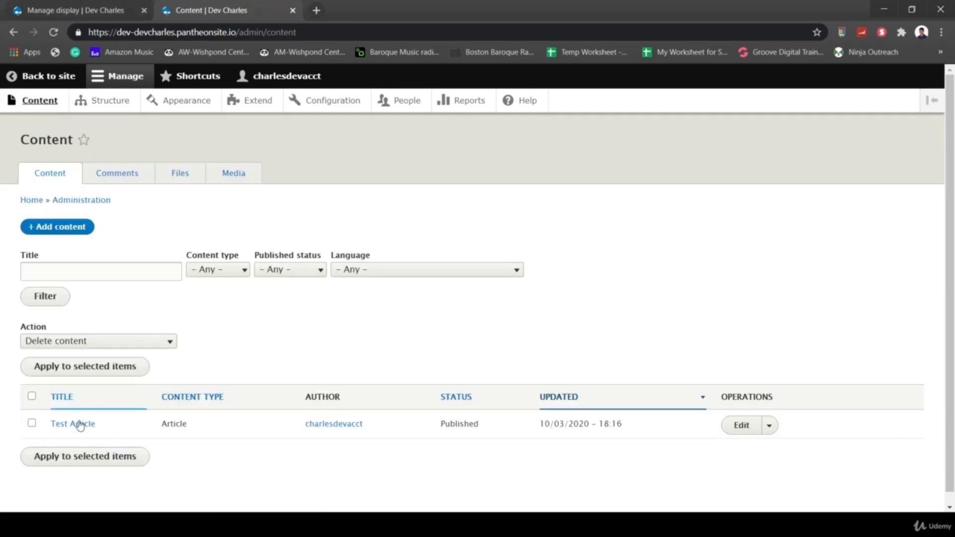
{"action": "left_click", "coordinate": [74, 424]}
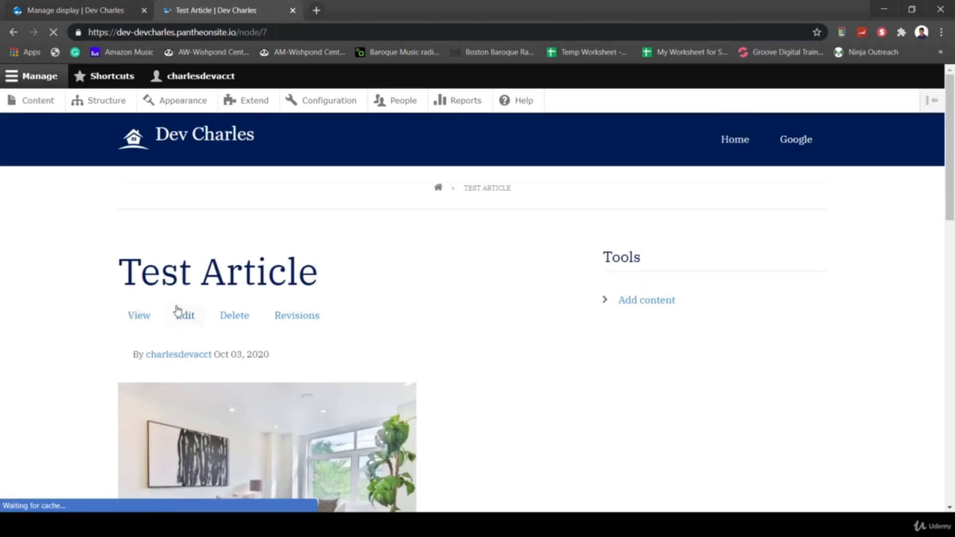
{"action": "left_click", "coordinate": [179, 312]}
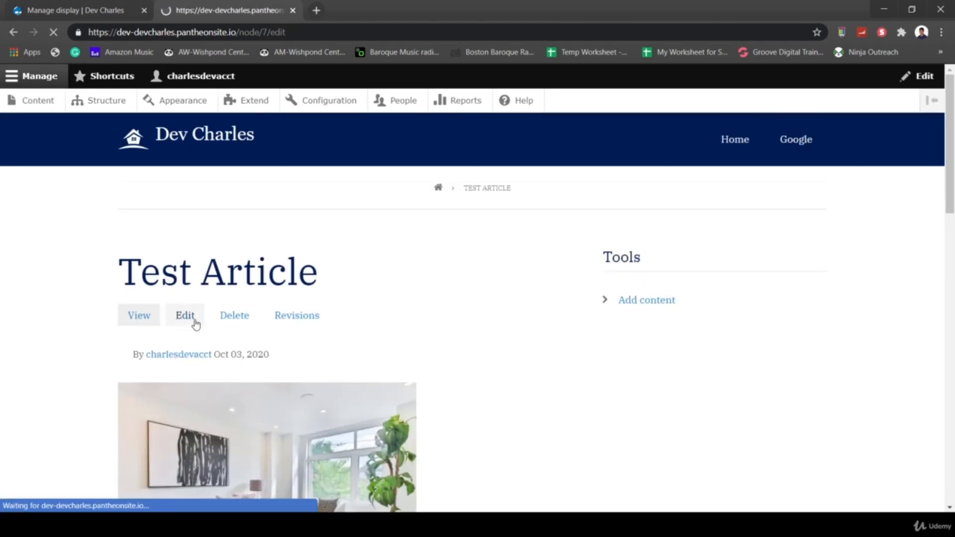
{"action": "scroll", "coordinate": [388, 383], "scroll_direction": "down", "scroll_amount": 3}
{"action": "scroll", "coordinate": [206, 277], "scroll_direction": "up", "scroll_amount": 2}
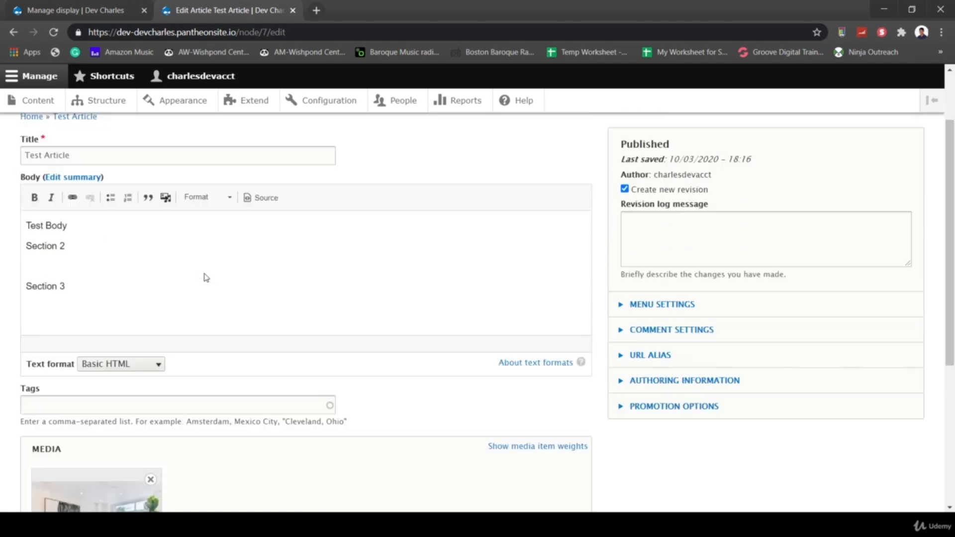
{"action": "left_click", "coordinate": [42, 283]}
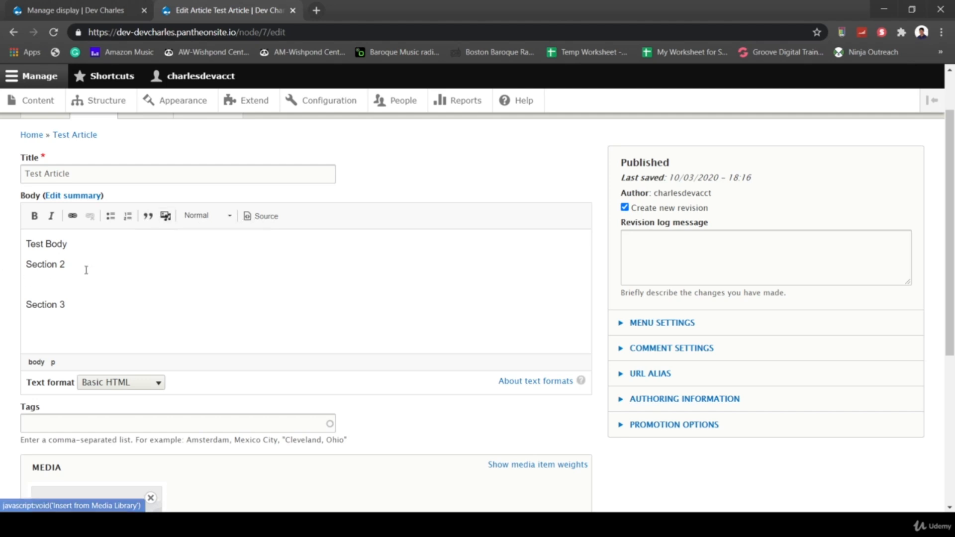
- Switch the body text format to Full HTML and place the cursor after Section 3
{"action": "left_click", "coordinate": [158, 382]}
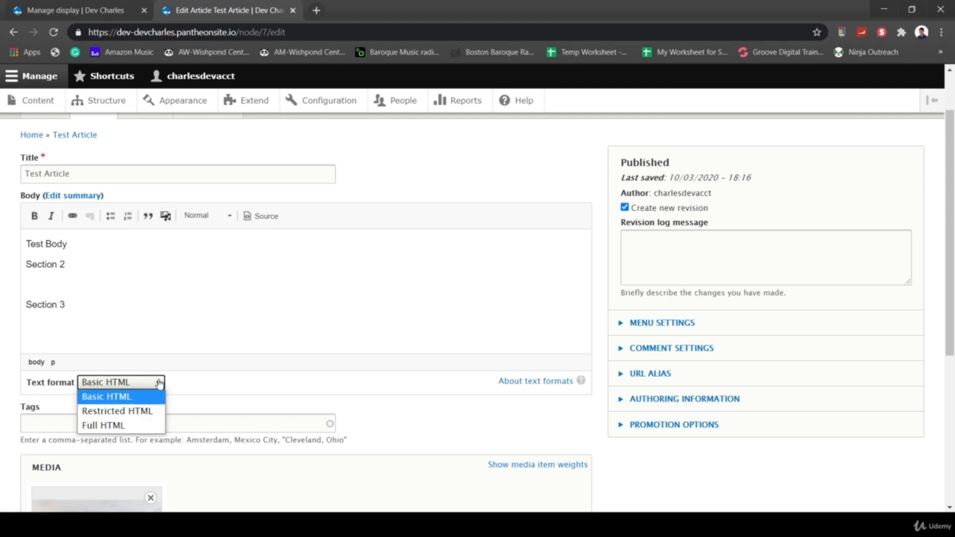
{"action": "left_click", "coordinate": [114, 426]}
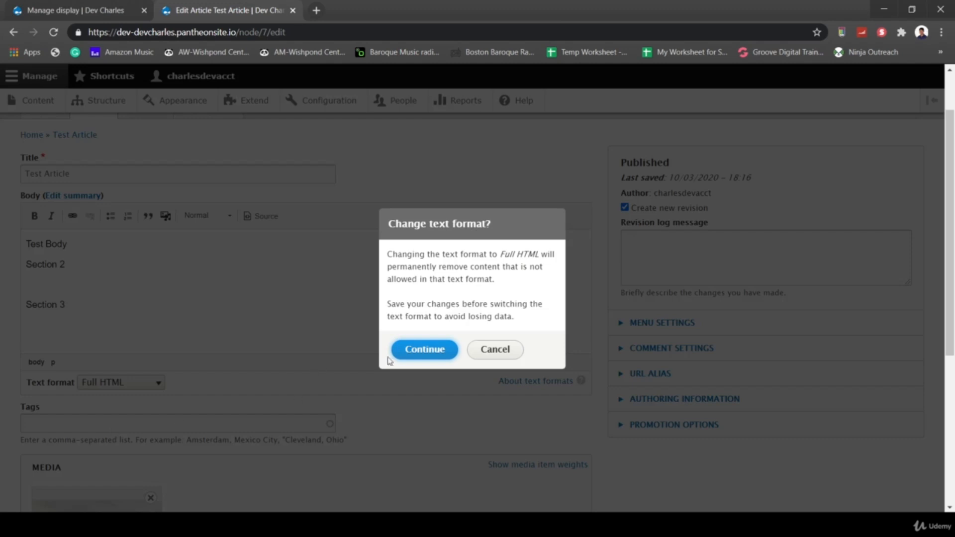
{"action": "left_click", "coordinate": [424, 350]}
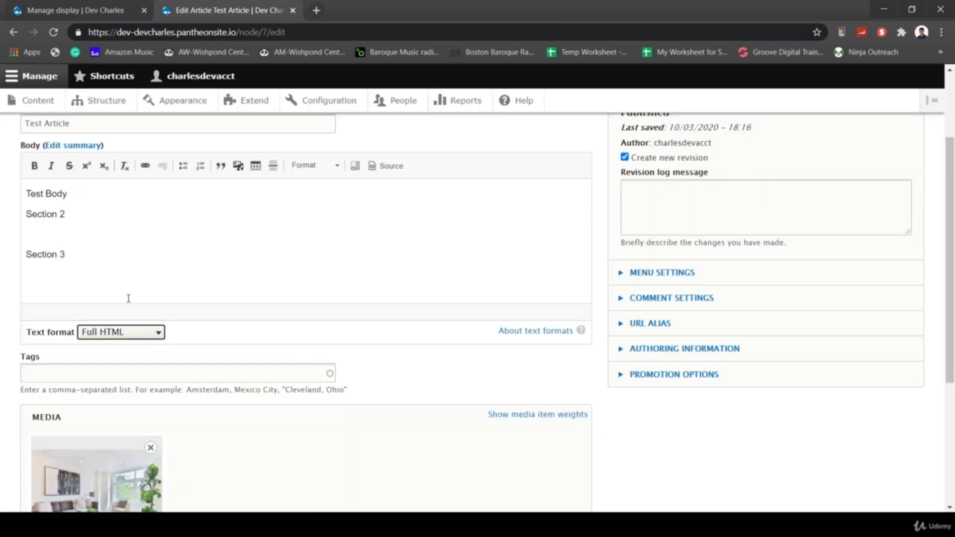
{"action": "left_click", "coordinate": [30, 274]}
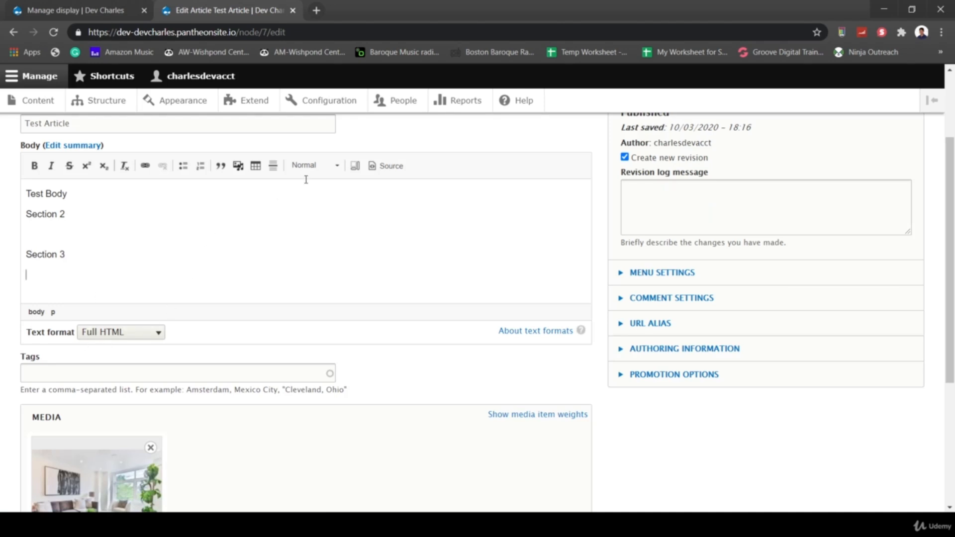
- Open the Media Library and select the existing living-room image
{"action": "left_click", "coordinate": [238, 170]}
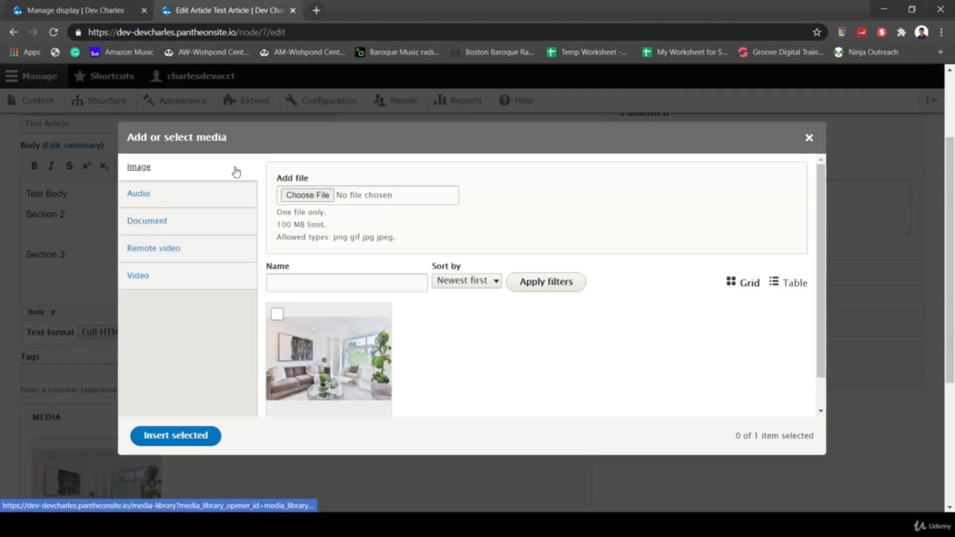
{"action": "scroll", "coordinate": [375, 327], "scroll_direction": "down", "scroll_amount": 1}
{"action": "scroll", "coordinate": [376, 327], "scroll_direction": "up", "scroll_amount": 1}
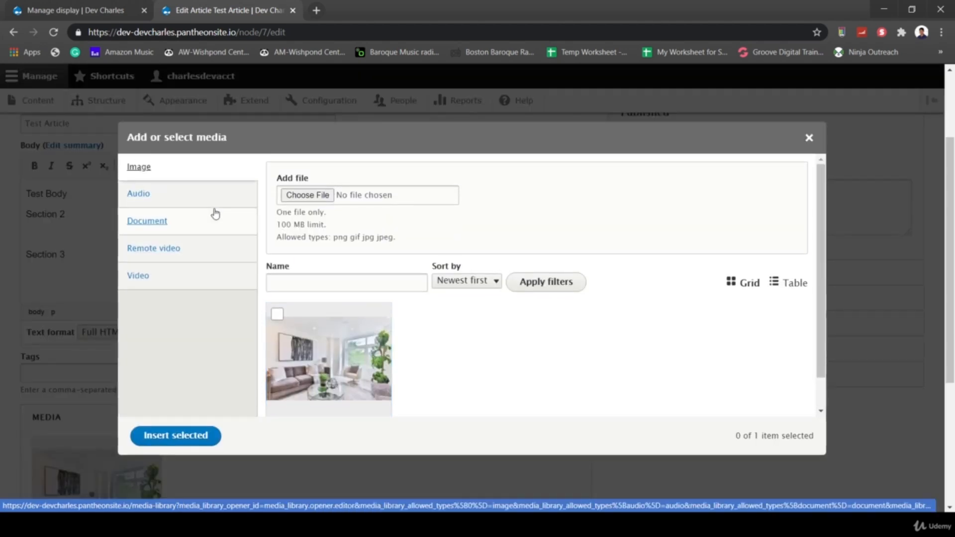
{"action": "right_click", "coordinate": [278, 315]}
{"action": "left_click", "coordinate": [277, 314]}
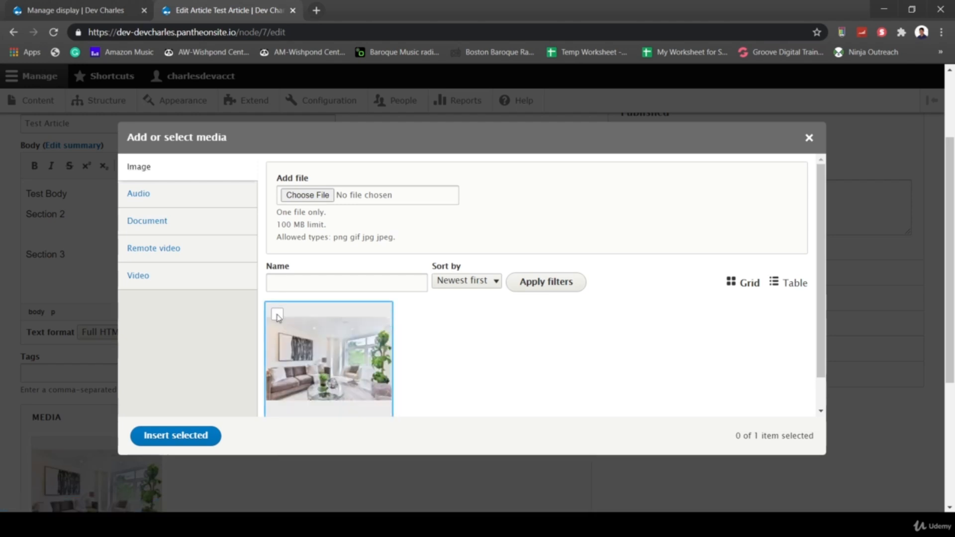
- Upload livingroom02.jpg with alt text 'Living Room 2' and save it to the library
{"action": "left_click", "coordinate": [299, 199]}
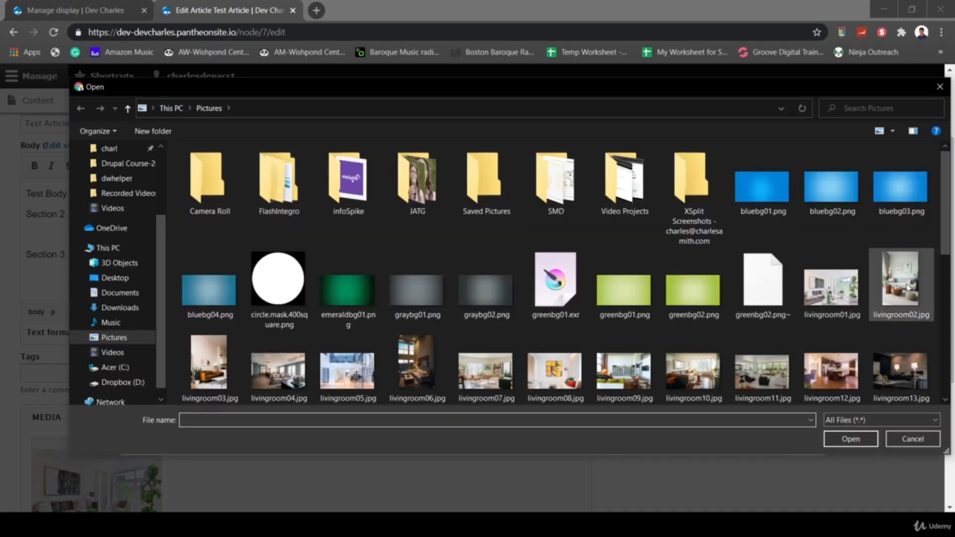
{"action": "double_click", "coordinate": [908, 288]}
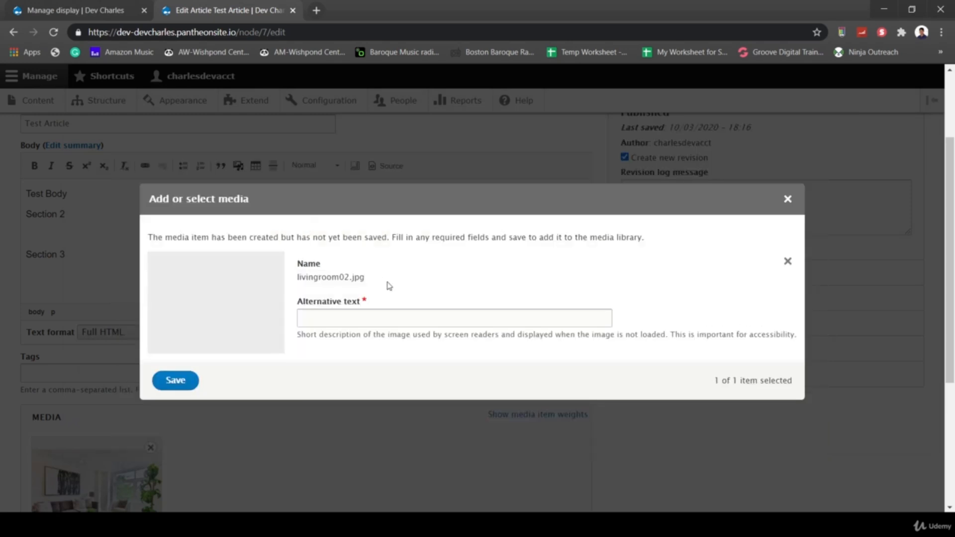
{"action": "left_click", "coordinate": [371, 320]}
{"action": "type", "text": "Living Room 1"}
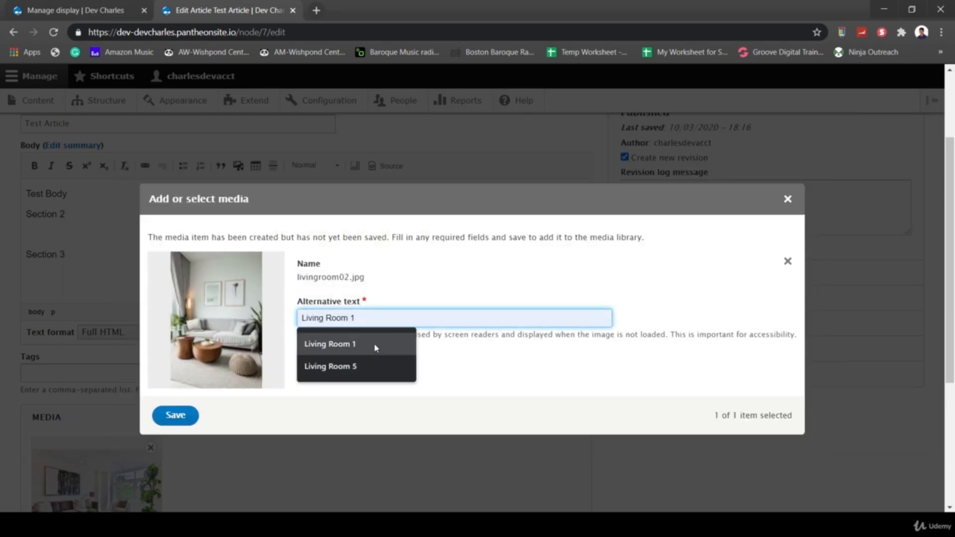
{"action": "left_click", "coordinate": [375, 344]}
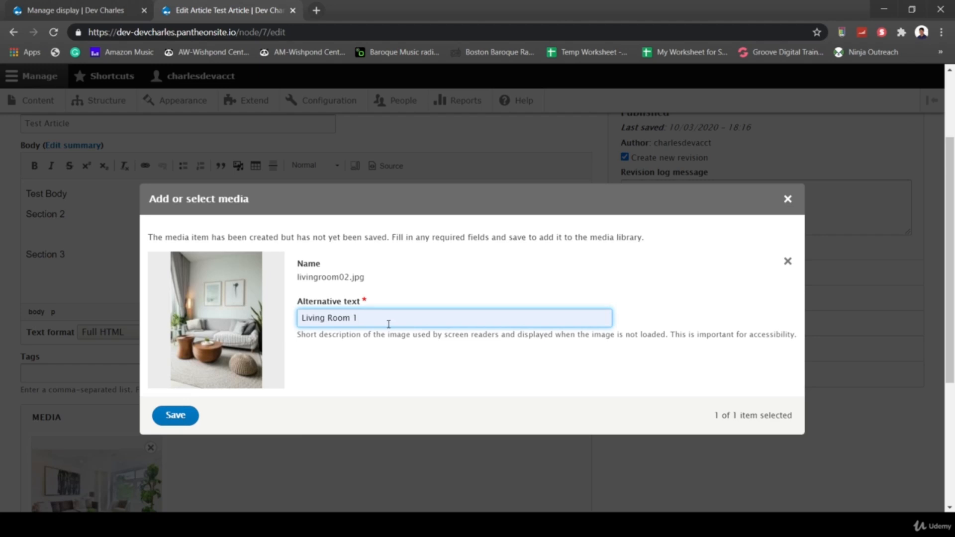
{"action": "key", "text": "BackSpace"}
{"action": "type", "text": "2"}
{"action": "left_click", "coordinate": [411, 357]}
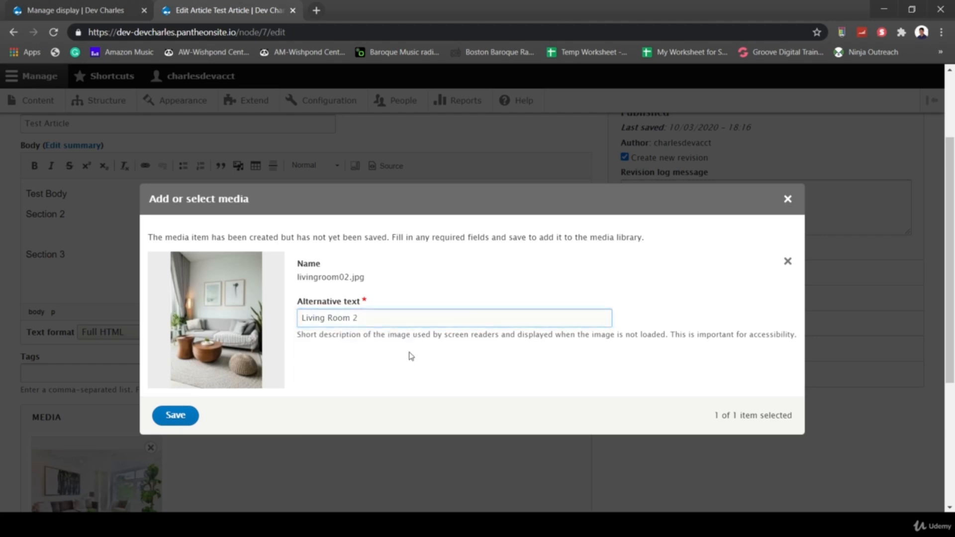
{"action": "left_click", "coordinate": [183, 415]}
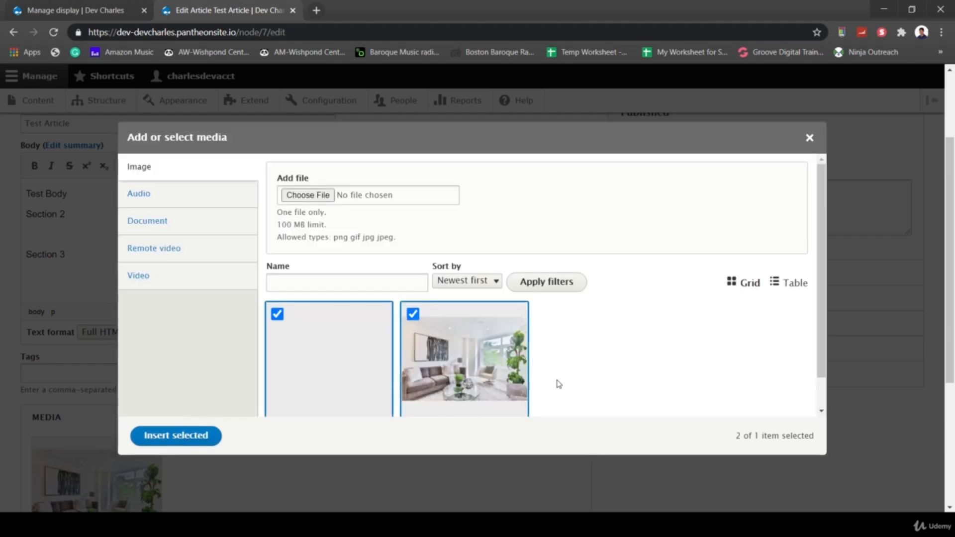
- Deselect livingroom01.jpg and insert only livingroom02.jpg into the body
{"action": "scroll", "coordinate": [632, 390], "scroll_direction": "down", "scroll_amount": 1}
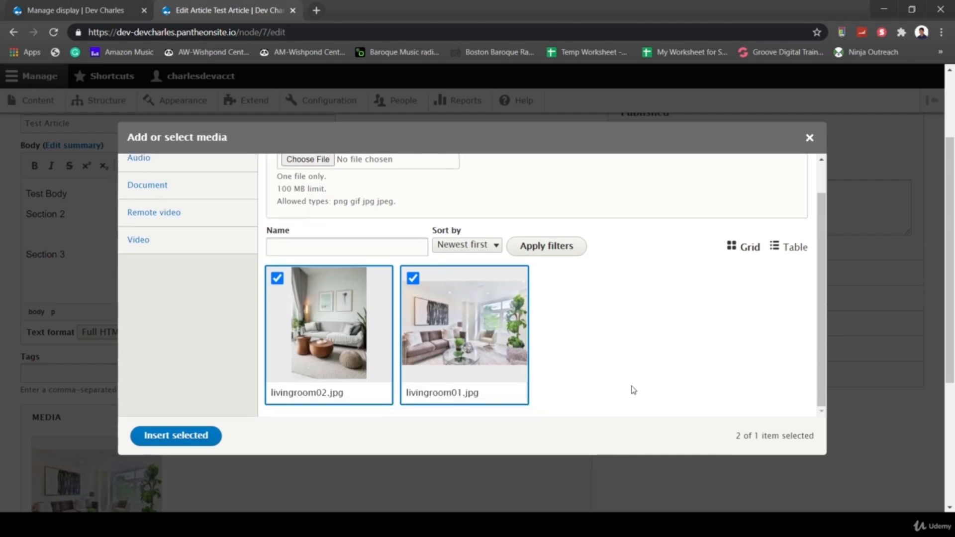
{"action": "left_click", "coordinate": [413, 278]}
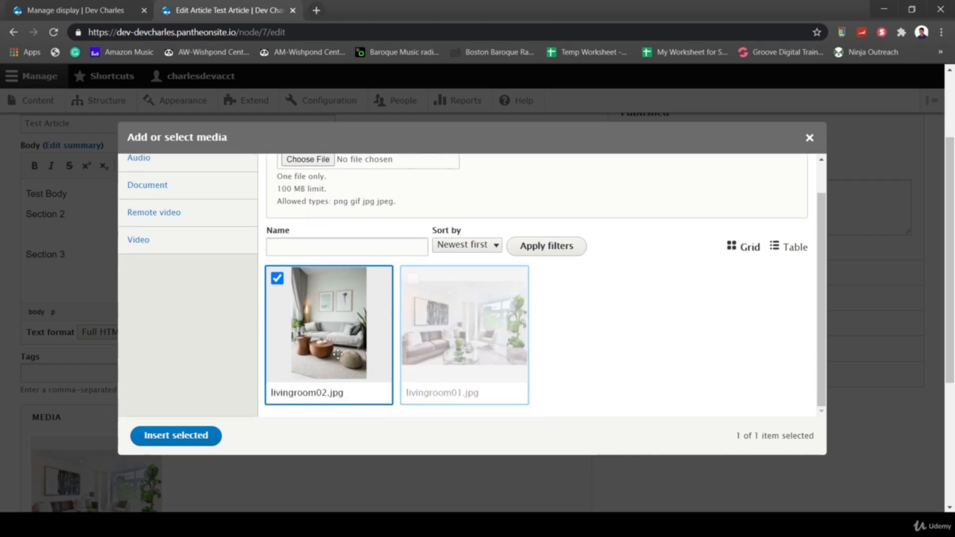
{"action": "left_click", "coordinate": [198, 435]}
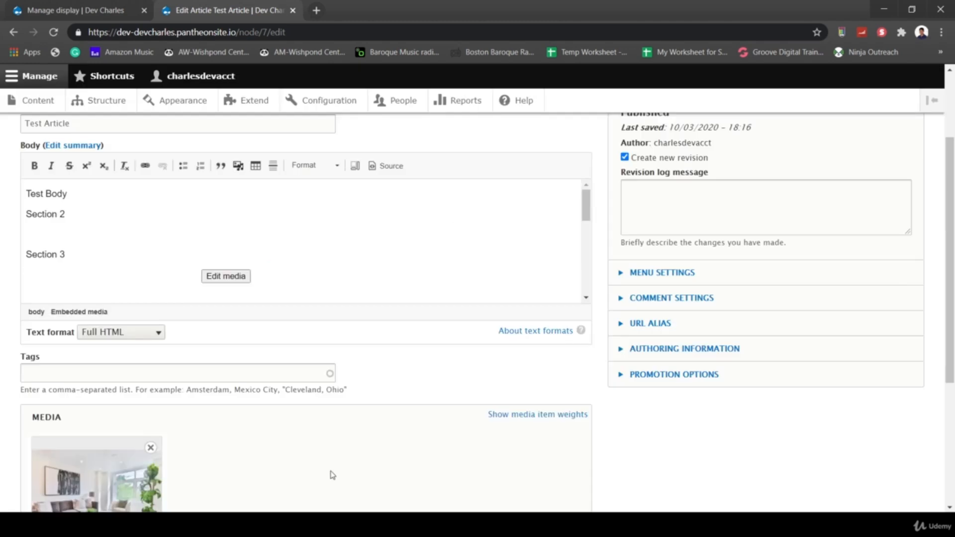
- Turn on the caption option for the embedded living-room image
{"action": "scroll", "coordinate": [318, 251], "scroll_direction": "down", "scroll_amount": 2}
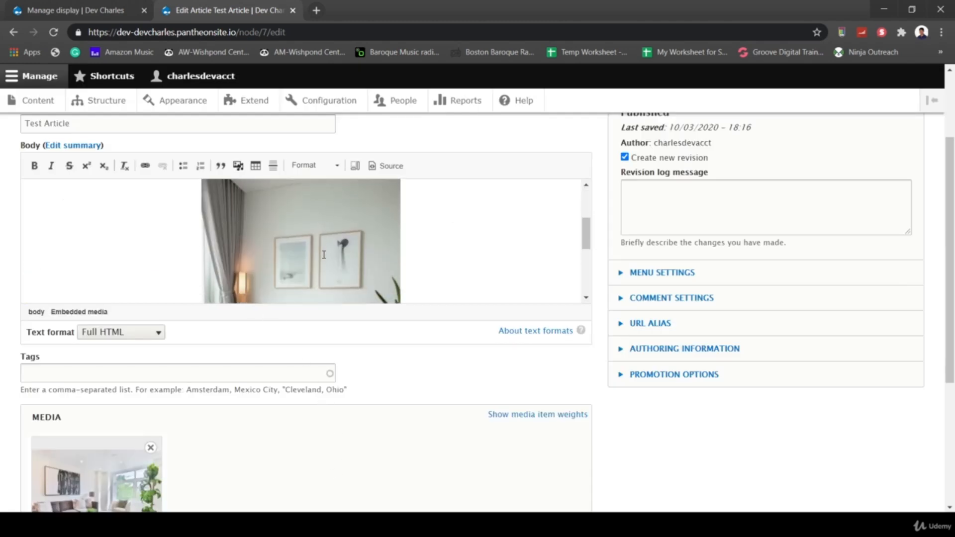
{"action": "scroll", "coordinate": [324, 255], "scroll_direction": "down", "scroll_amount": 4}
{"action": "scroll", "coordinate": [325, 258], "scroll_direction": "up", "scroll_amount": 6}
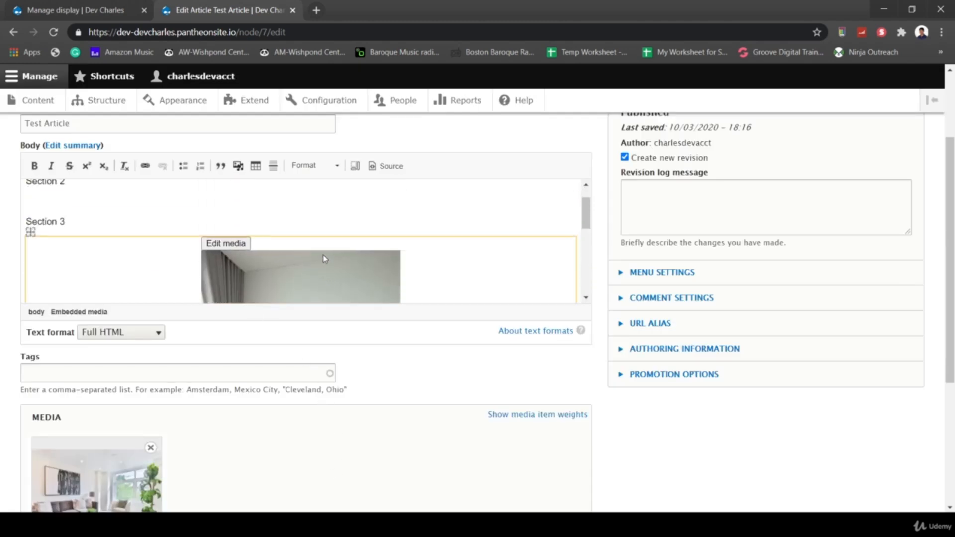
{"action": "left_click", "coordinate": [234, 244]}
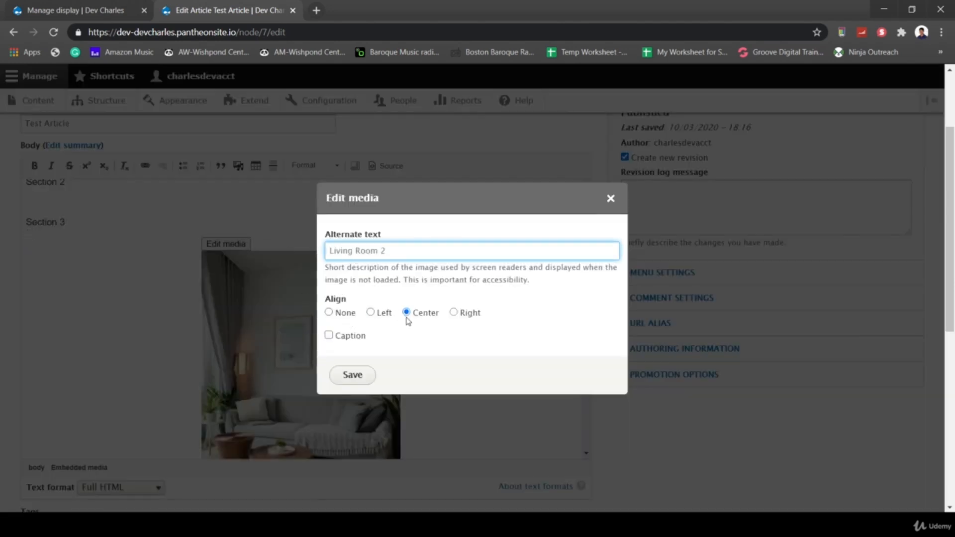
{"action": "left_click", "coordinate": [329, 335]}
{"action": "left_click", "coordinate": [352, 376]}
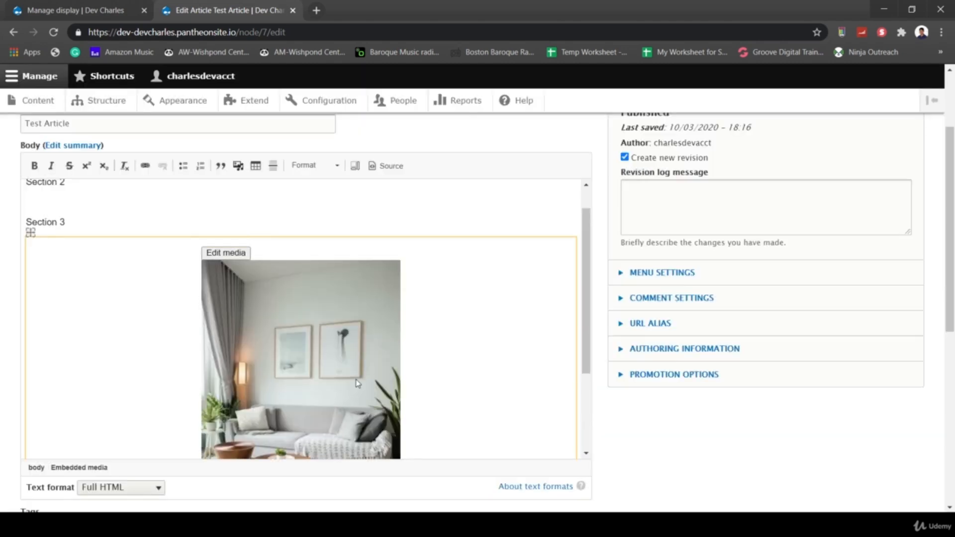
- Caption the image 'My 2nd living room.' and save the article
{"action": "scroll", "coordinate": [357, 383], "scroll_direction": "down", "scroll_amount": 5}
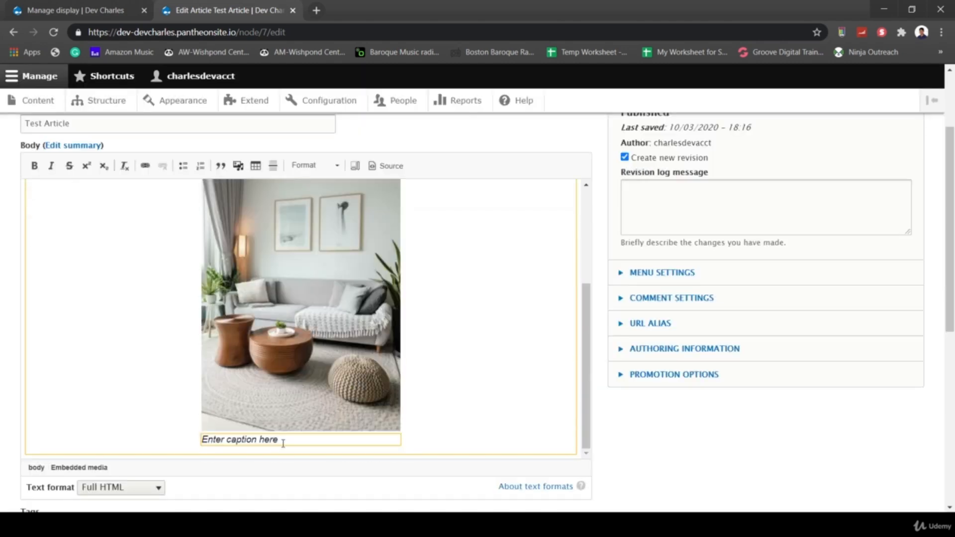
{"action": "left_click", "coordinate": [283, 443]}
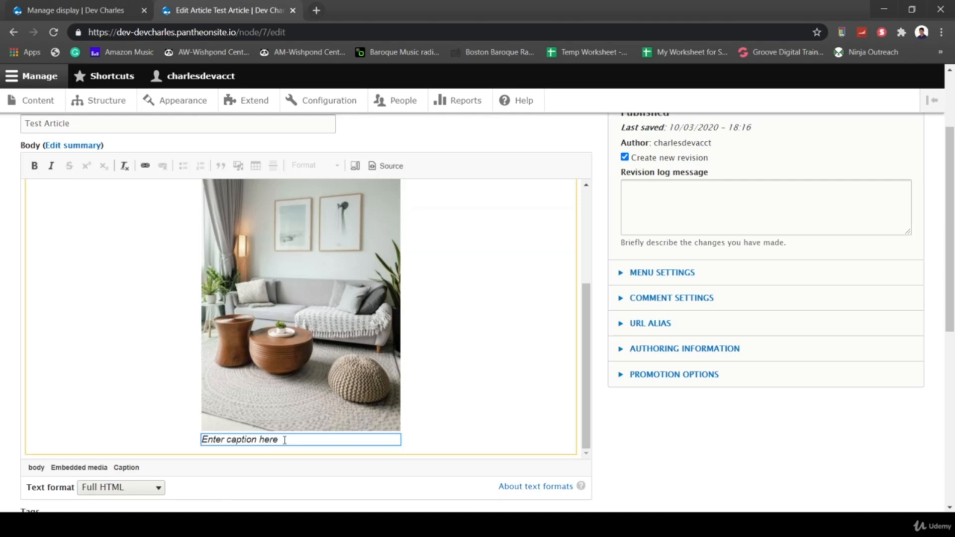
{"action": "type", "text": "My 2nd living room."}
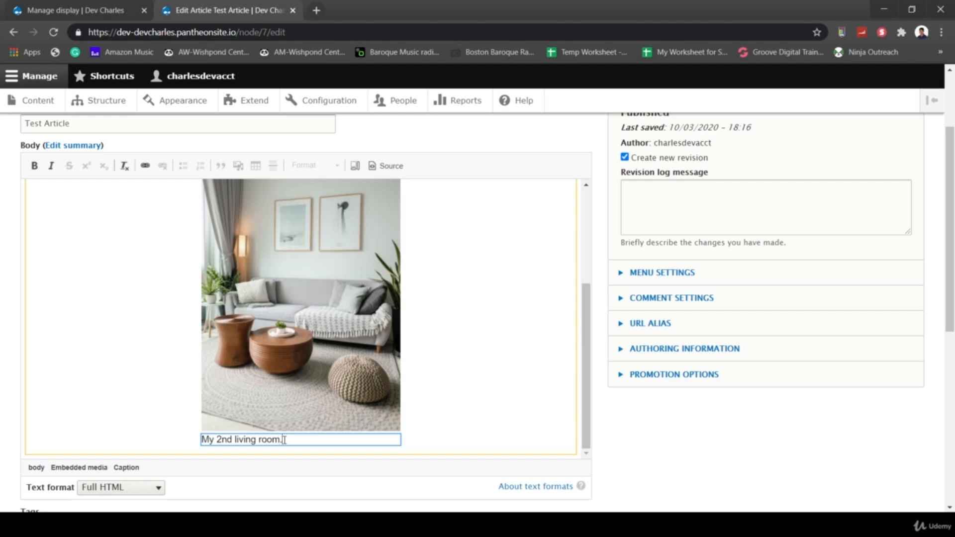
{"action": "scroll", "coordinate": [284, 439], "scroll_direction": "down", "scroll_amount": 8}
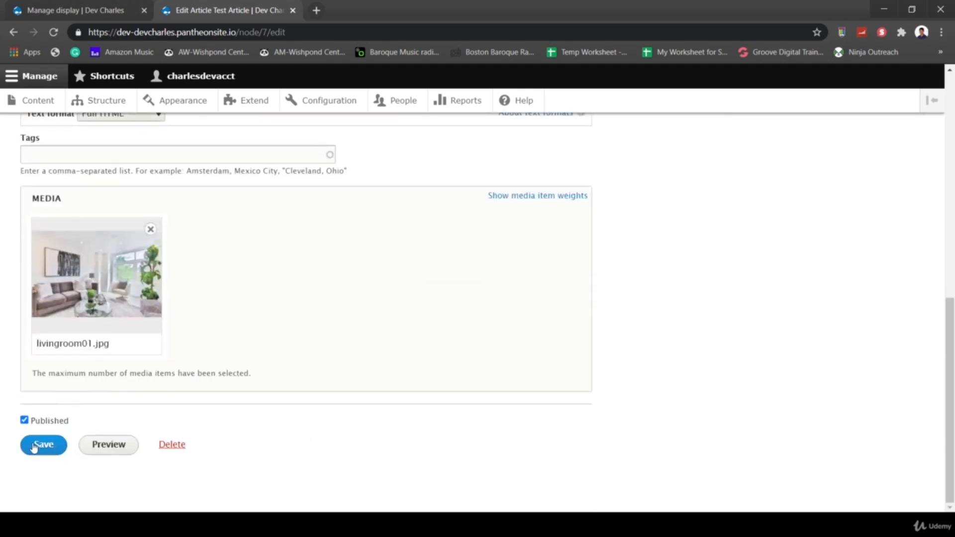
{"action": "left_click", "coordinate": [34, 447]}
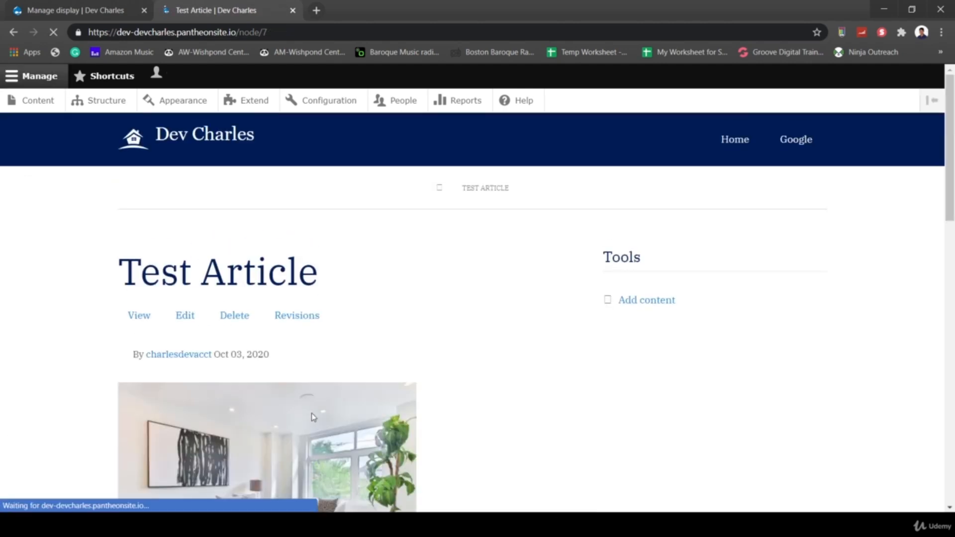
- Scroll the saved Test Article to check the living-room image after Section 3 and its 'My 2nd living room' caption
{"action": "scroll", "coordinate": [312, 414], "scroll_direction": "down", "scroll_amount": 4}
{"action": "scroll", "coordinate": [312, 415], "scroll_direction": "down", "scroll_amount": 5}
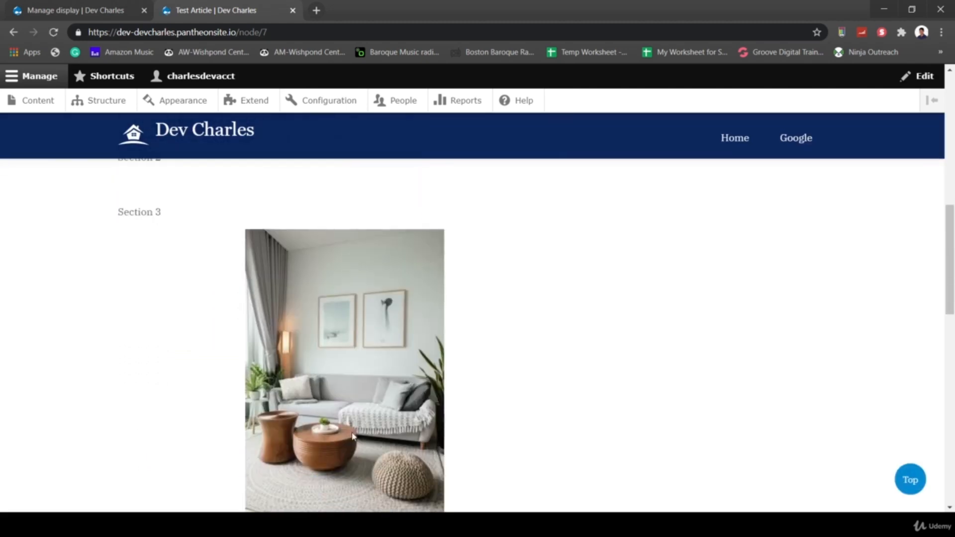
{"action": "scroll", "coordinate": [391, 454], "scroll_direction": "down", "scroll_amount": 5}
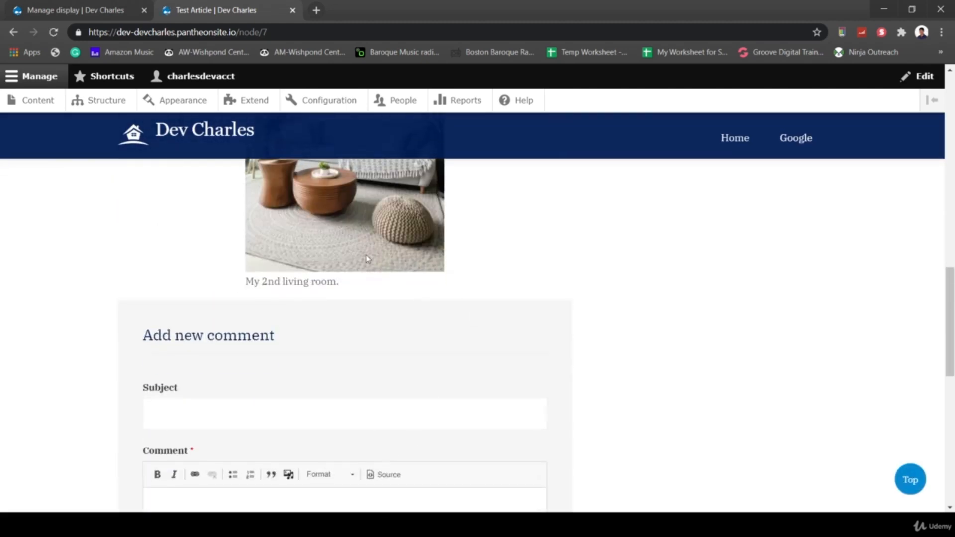
{"action": "scroll", "coordinate": [399, 370], "scroll_direction": "down", "scroll_amount": 5}
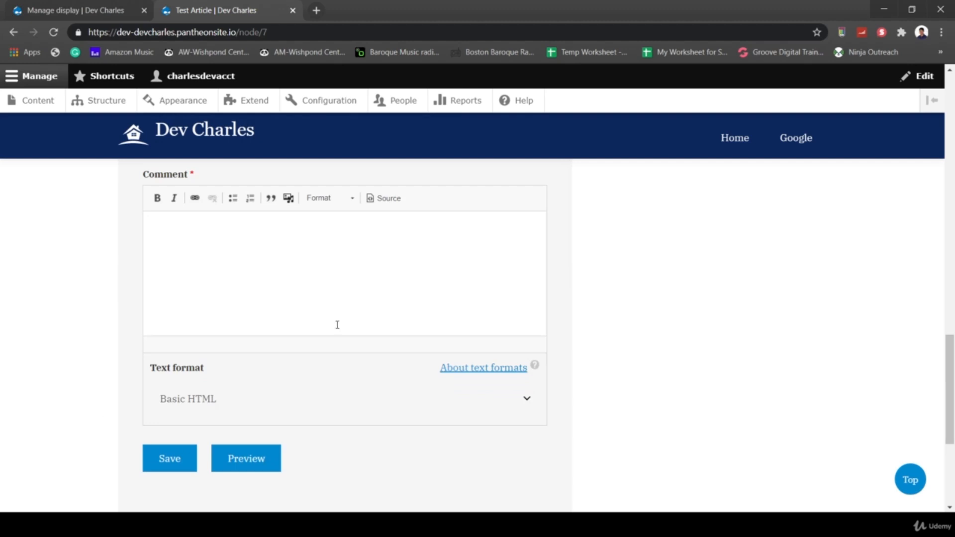
{"action": "scroll", "coordinate": [337, 324], "scroll_direction": "up", "scroll_amount": 10}
{"action": "scroll", "coordinate": [337, 325], "scroll_direction": "up", "scroll_amount": 1}
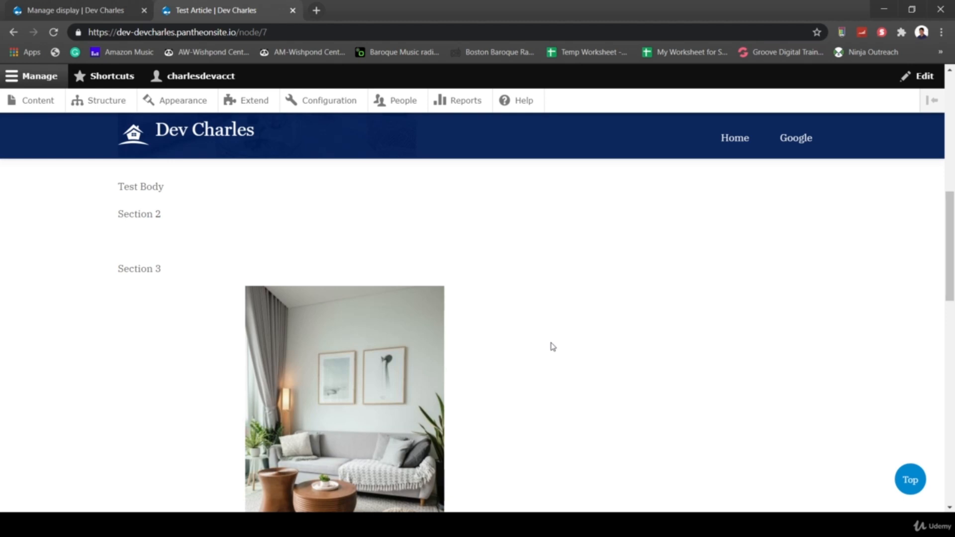
{"action": "scroll", "coordinate": [605, 381], "scroll_direction": "down", "scroll_amount": 3}
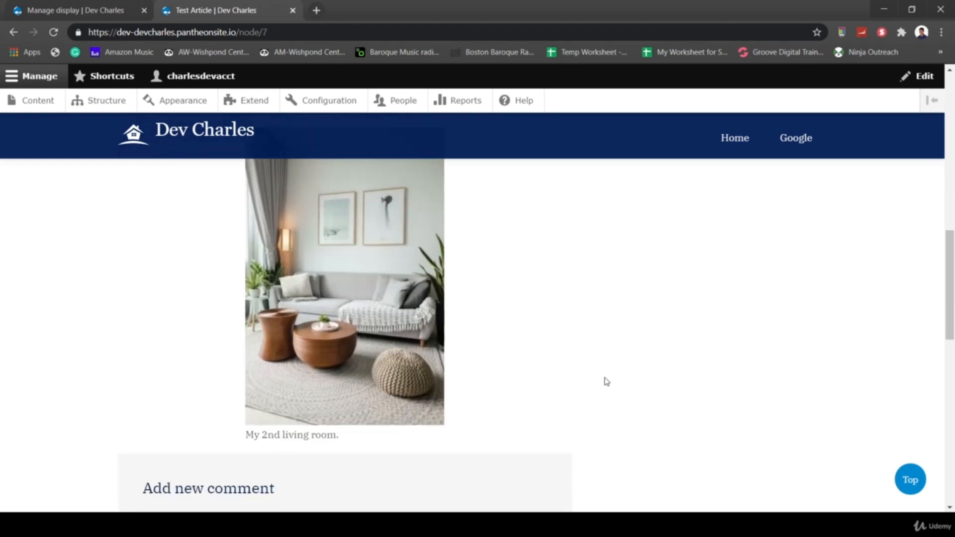
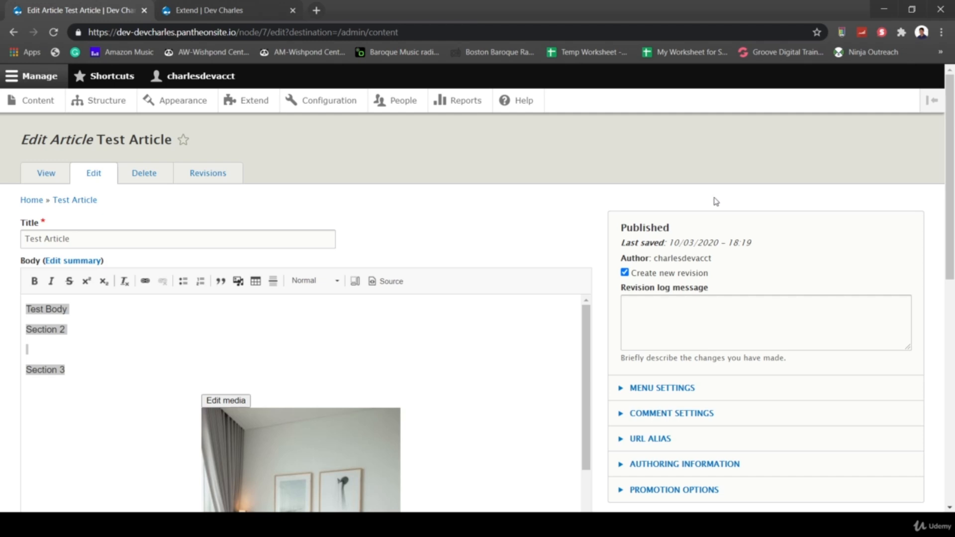
- Go to the site's Extend module list and open Drupal.org's contributed modules page in a new tab
{"action": "scroll", "coordinate": [786, 232], "scroll_direction": "down", "scroll_amount": 1}
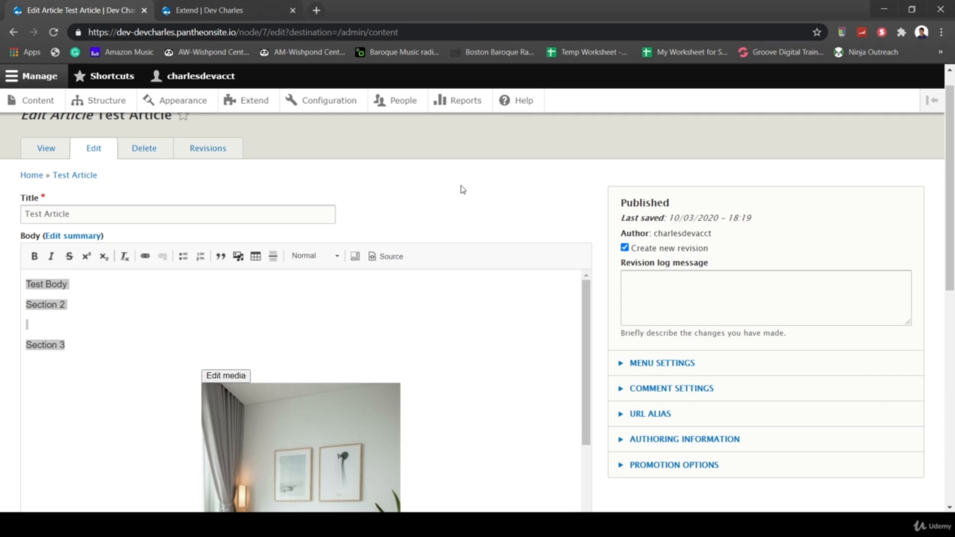
{"action": "scroll", "coordinate": [366, 161], "scroll_direction": "up", "scroll_amount": 1}
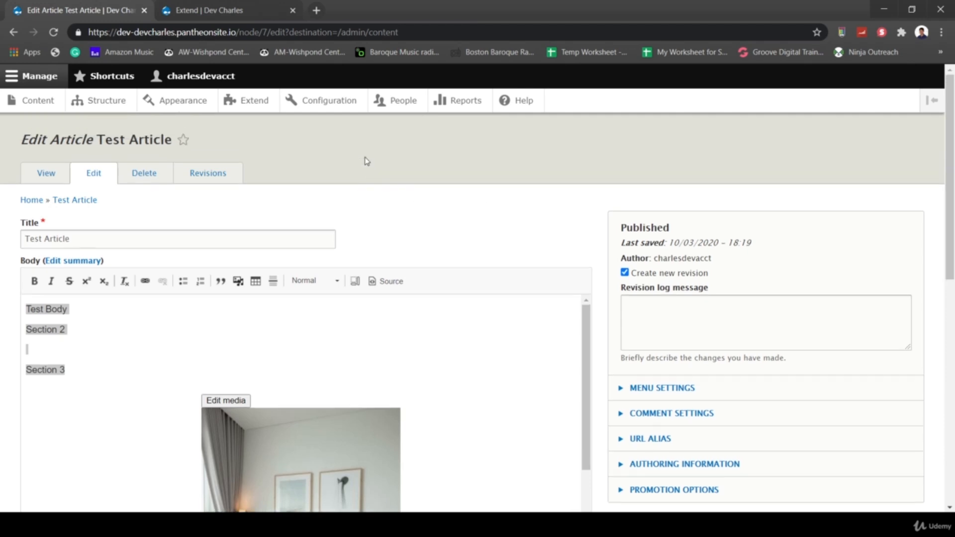
{"action": "left_click", "coordinate": [211, 14]}
{"action": "scroll", "coordinate": [222, 143], "scroll_direction": "up", "scroll_amount": 10}
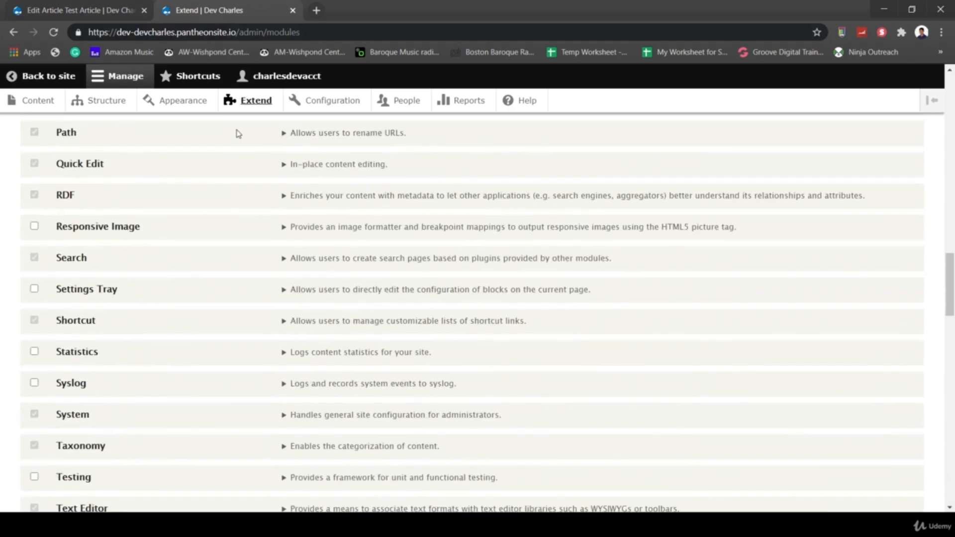
{"action": "left_click", "coordinate": [249, 101]}
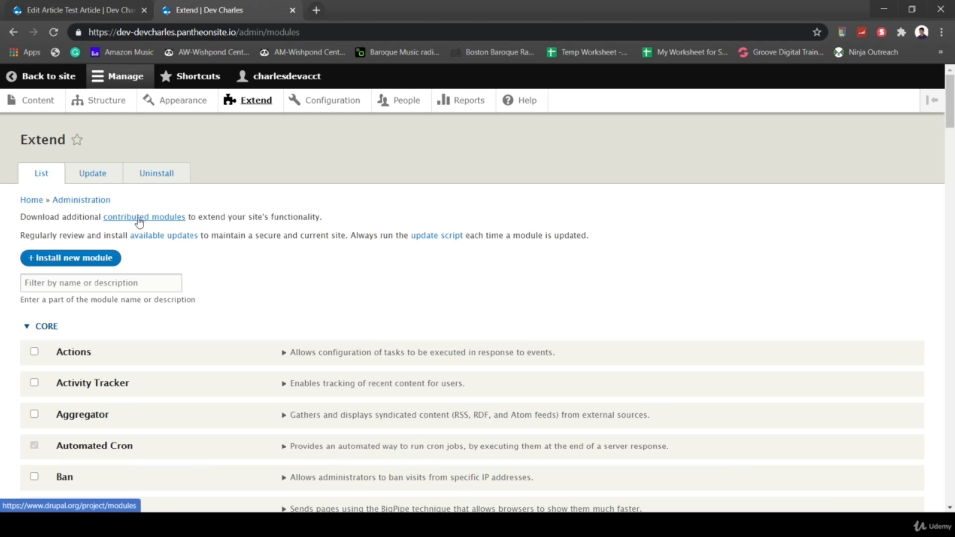
{"action": "right_click", "coordinate": [139, 222]}
{"action": "left_click", "coordinate": [158, 225]}
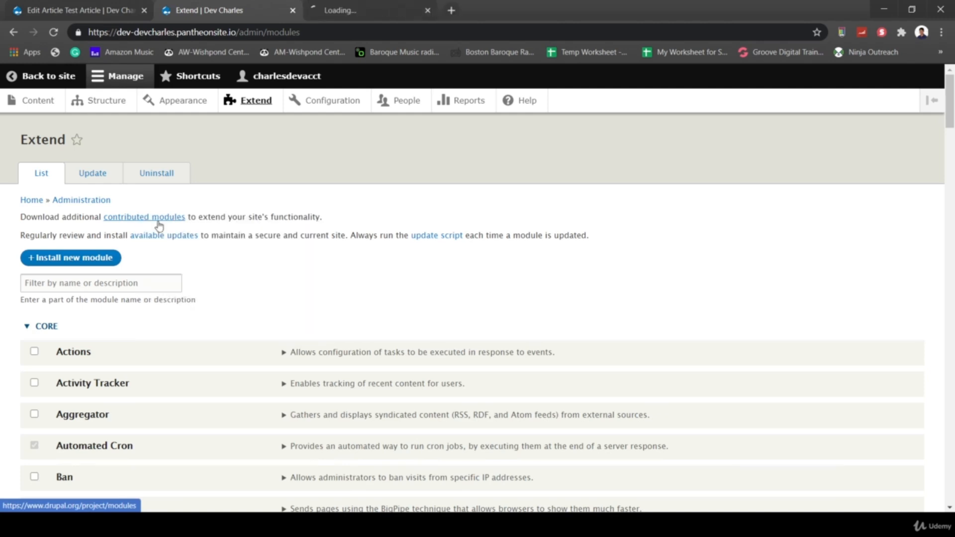
- Search Drupal.org's module directory for 'metatag' and open the Metatag project page
{"action": "left_click", "coordinate": [393, 11]}
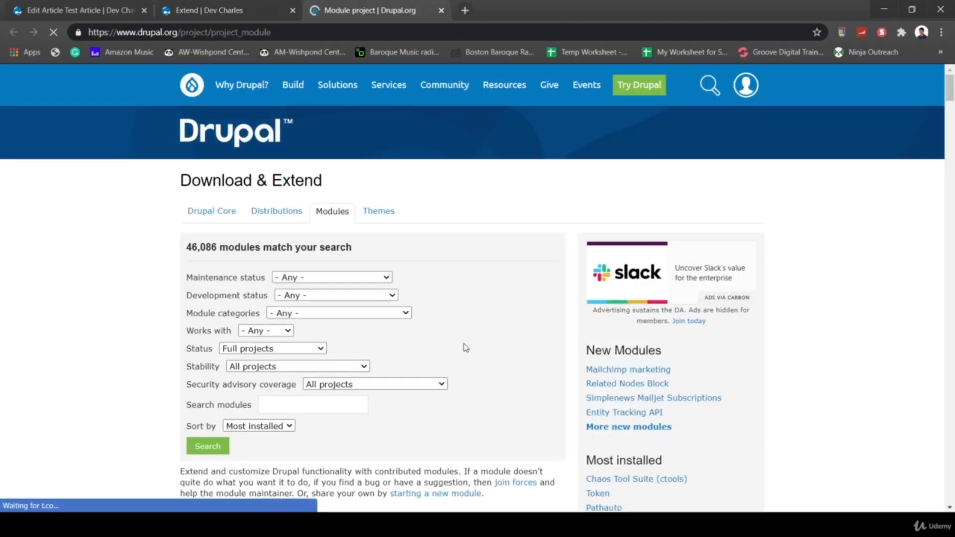
{"action": "left_click", "coordinate": [304, 404]}
{"action": "type", "text": "met"}
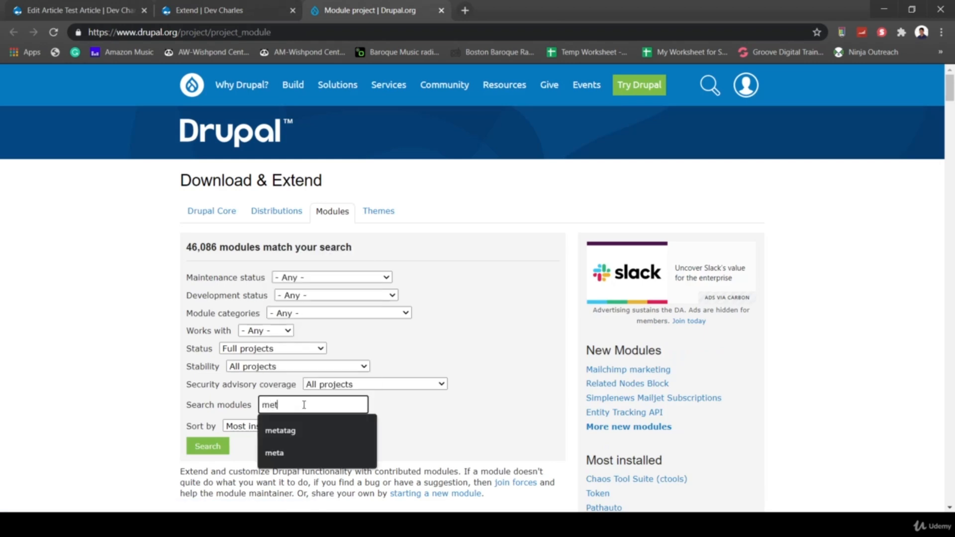
{"action": "type", "text": "h"}
{"action": "key", "text": "BackSpace"}
{"action": "key", "text": "BackSpace"}
{"action": "type", "text": "tatag"}
{"action": "key", "text": "Return"}
{"action": "scroll", "coordinate": [264, 329], "scroll_direction": "down", "scroll_amount": 4}
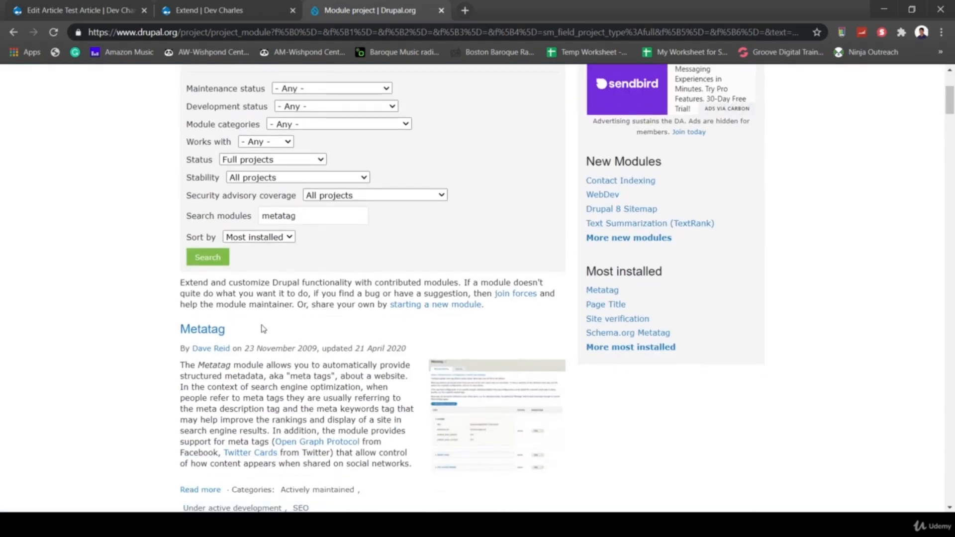
{"action": "left_click", "coordinate": [205, 330]}
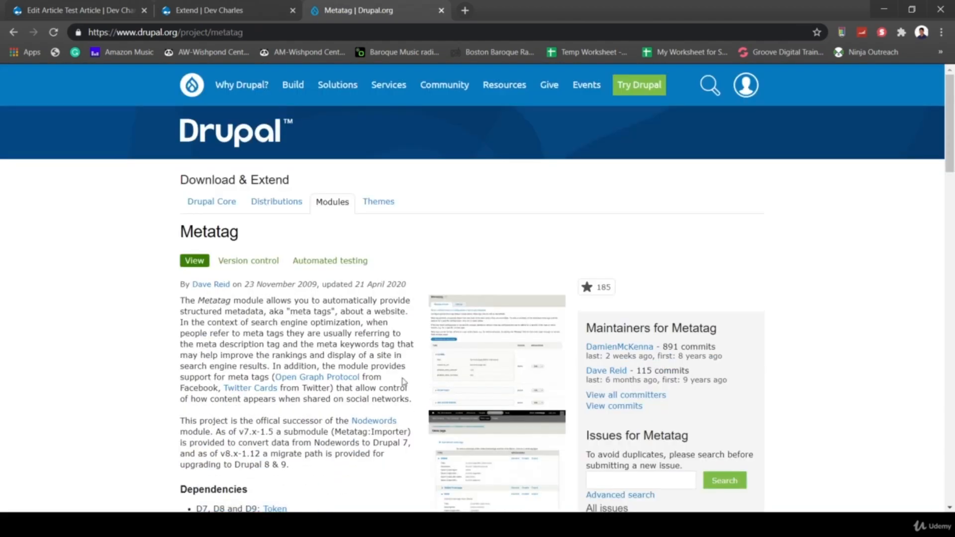
- Copy the link address of Metatag's 8.x-1.14 tar.gz download and return to the Extend page
{"action": "scroll", "coordinate": [404, 382], "scroll_direction": "down", "scroll_amount": 15}
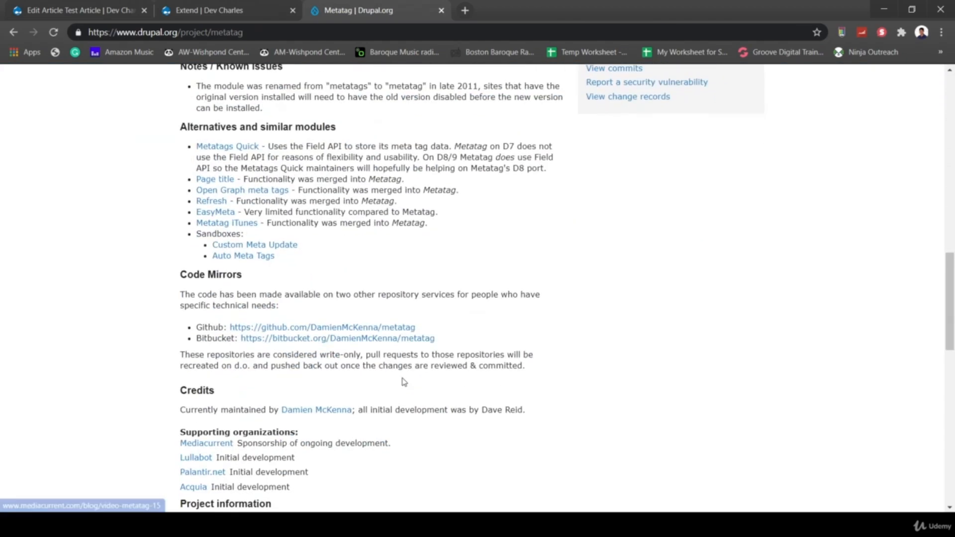
{"action": "scroll", "coordinate": [404, 382], "scroll_direction": "down", "scroll_amount": 5}
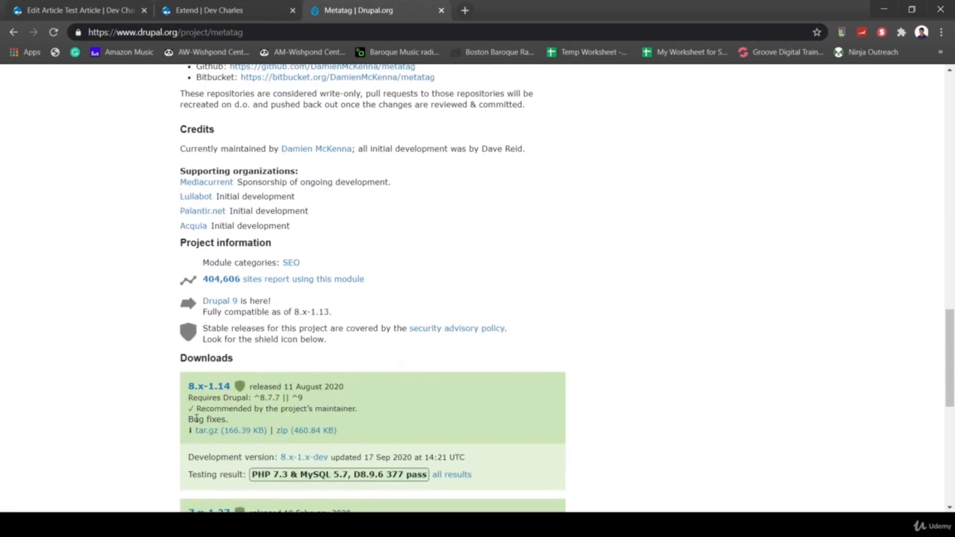
{"action": "right_click", "coordinate": [222, 431]}
{"action": "left_click", "coordinate": [279, 396]}
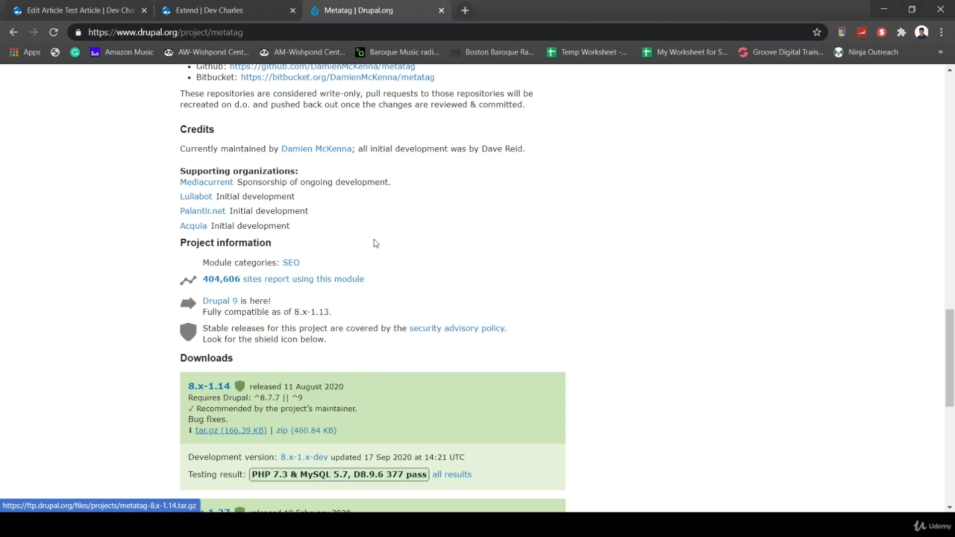
{"action": "left_click", "coordinate": [225, 10]}
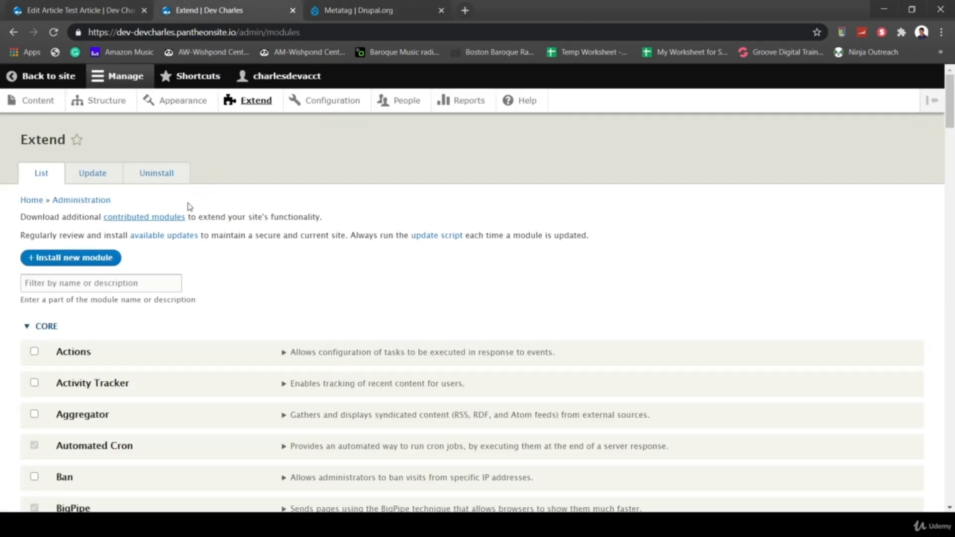
- Paste the Metatag 8.x-1.14 download URL into the Install new module form
{"action": "left_click", "coordinate": [50, 258]}
{"action": "left_click", "coordinate": [126, 233]}
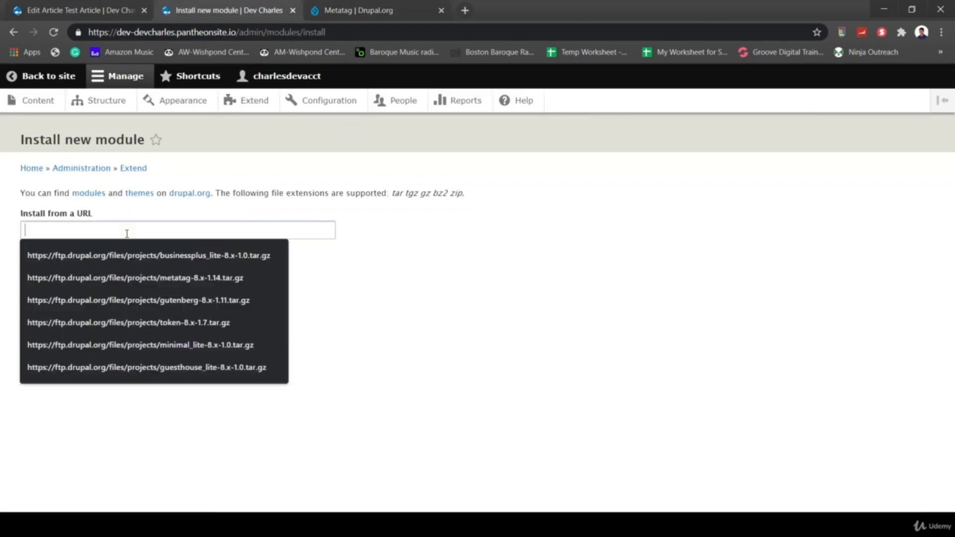
{"action": "key", "text": "ctrl+v"}
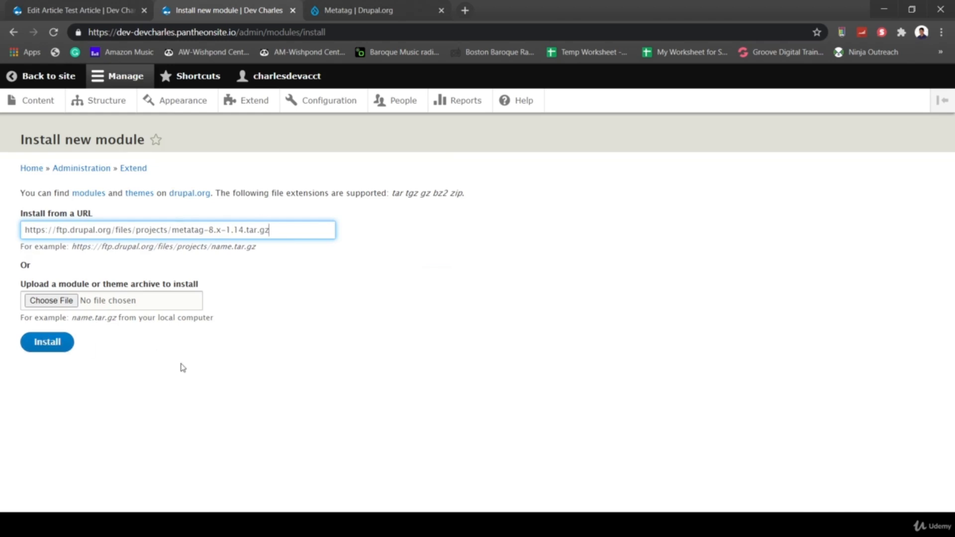
- Install Metatag from the Extend list's SEO section, reaching the Token-required notice
{"action": "left_click", "coordinate": [244, 103]}
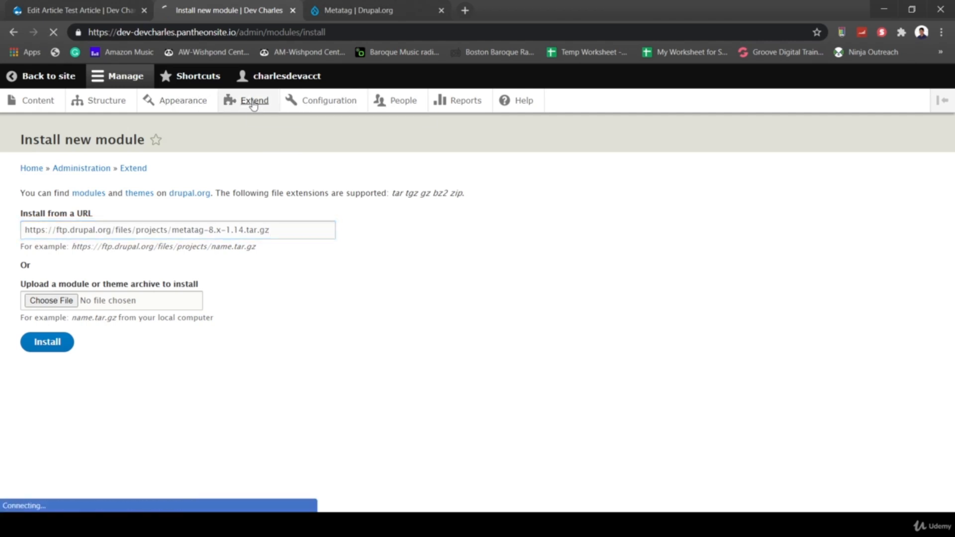
{"action": "scroll", "coordinate": [441, 368], "scroll_direction": "down", "scroll_amount": 15}
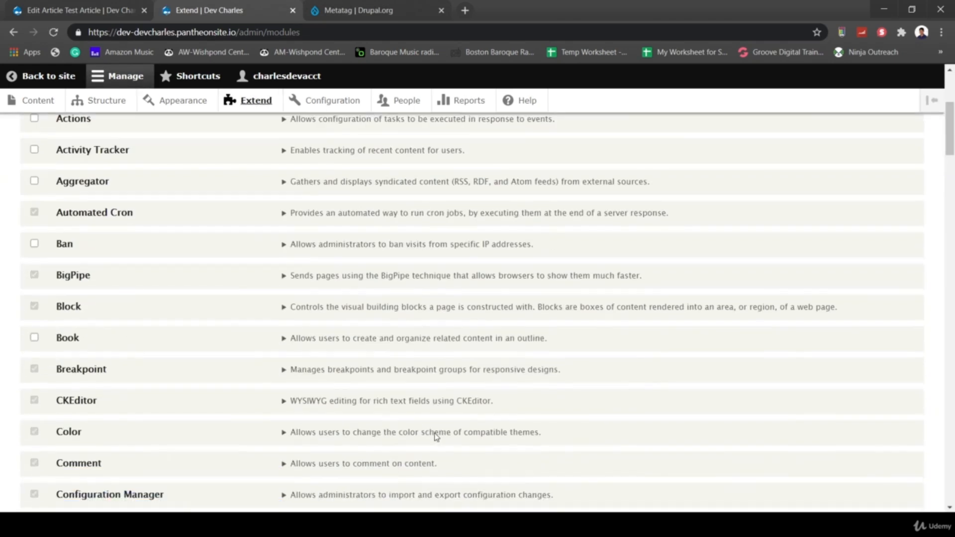
{"action": "scroll", "coordinate": [436, 438], "scroll_direction": "down", "scroll_amount": 5}
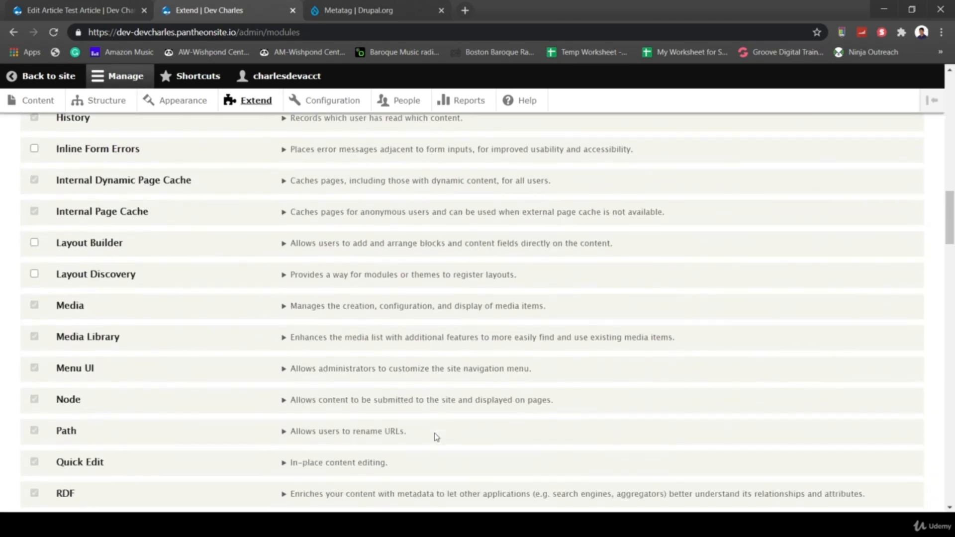
{"action": "scroll", "coordinate": [304, 387], "scroll_direction": "down", "scroll_amount": 3}
{"action": "scroll", "coordinate": [303, 386], "scroll_direction": "down", "scroll_amount": 7}
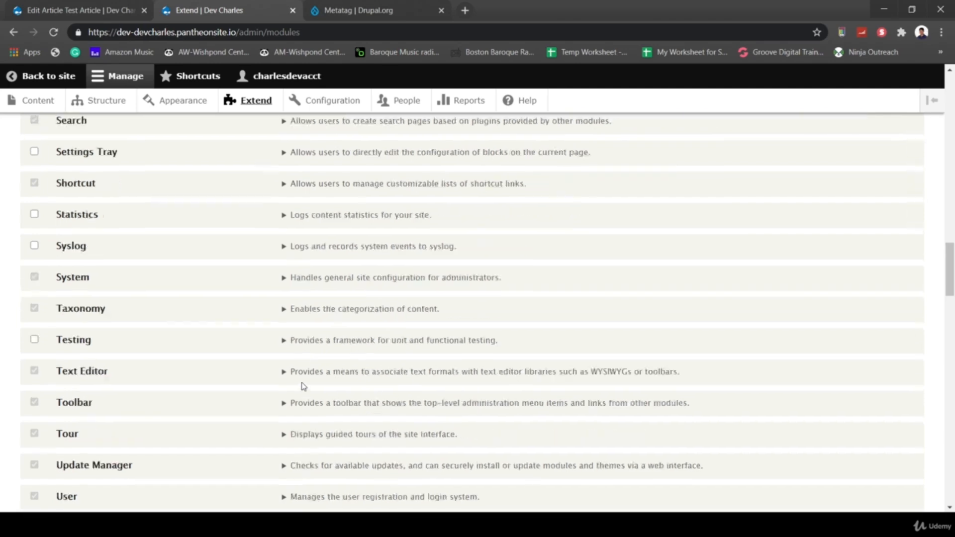
{"action": "scroll", "coordinate": [223, 495], "scroll_direction": "down", "scroll_amount": 15}
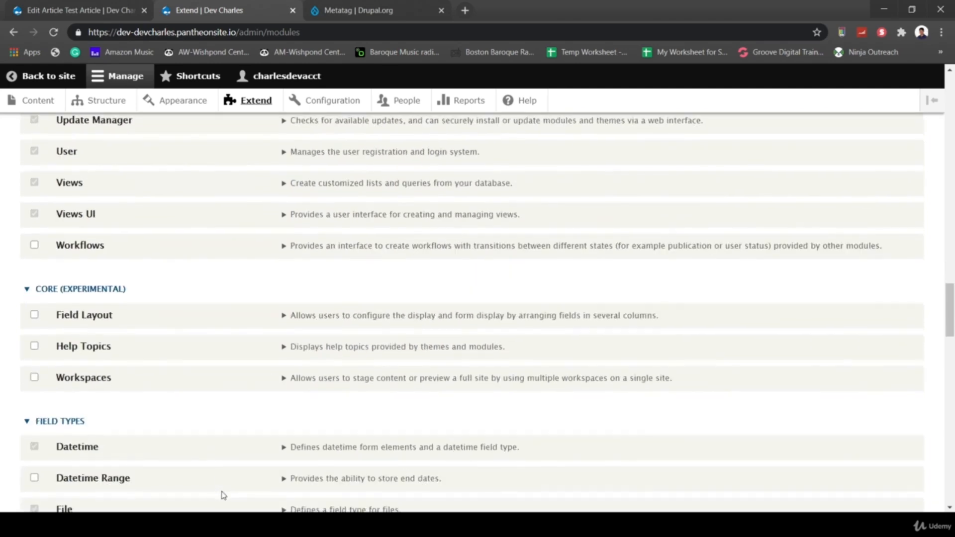
{"action": "scroll", "coordinate": [223, 495], "scroll_direction": "down", "scroll_amount": 8}
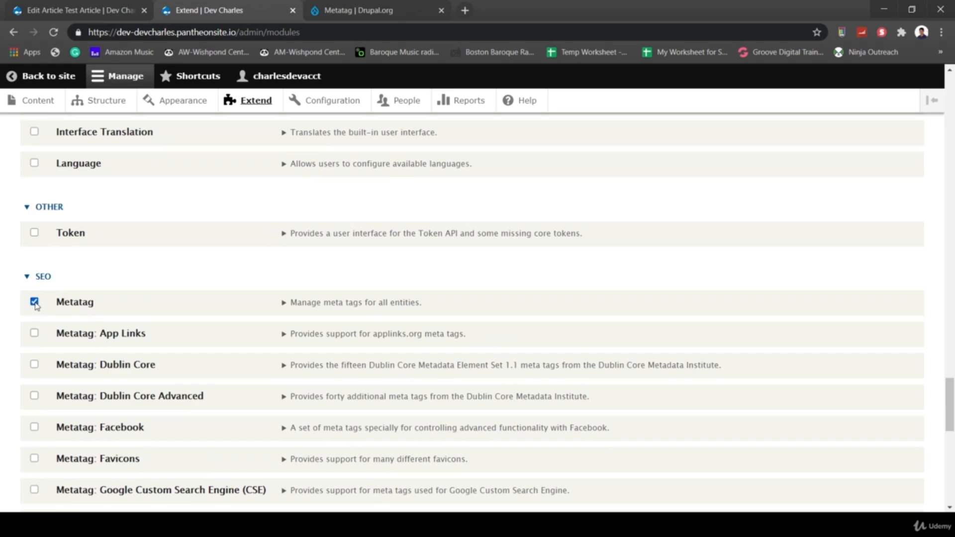
{"action": "scroll", "coordinate": [97, 369], "scroll_direction": "down", "scroll_amount": 10}
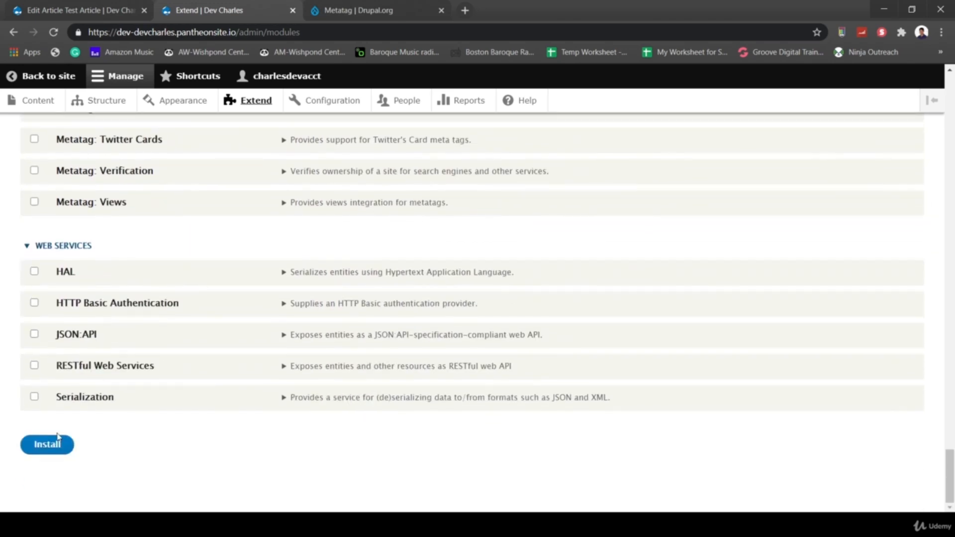
{"action": "left_click", "coordinate": [58, 437]}
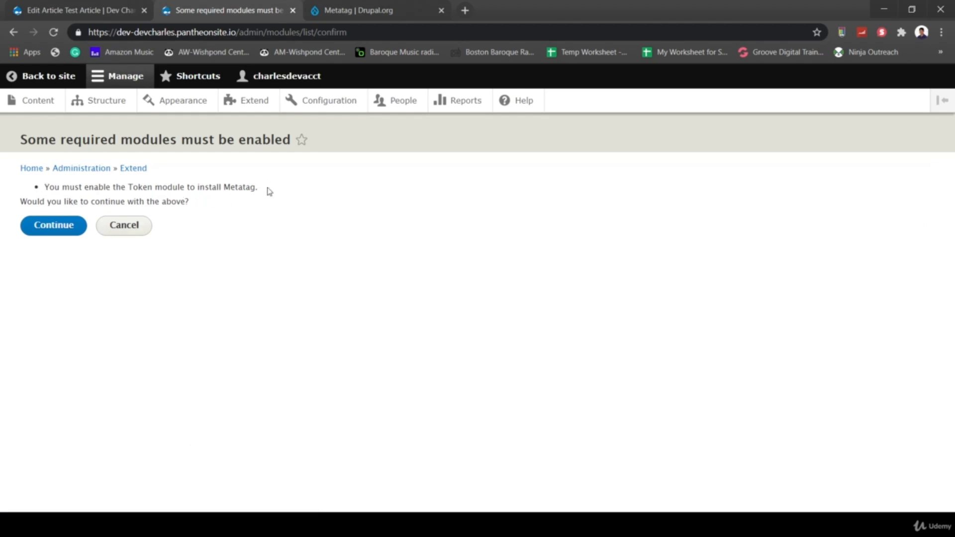
{"action": "left_click", "coordinate": [361, 9]}
- Replace the module search with 'token' and open the Token project page
{"action": "scroll", "coordinate": [294, 153], "scroll_direction": "up", "scroll_amount": 20}
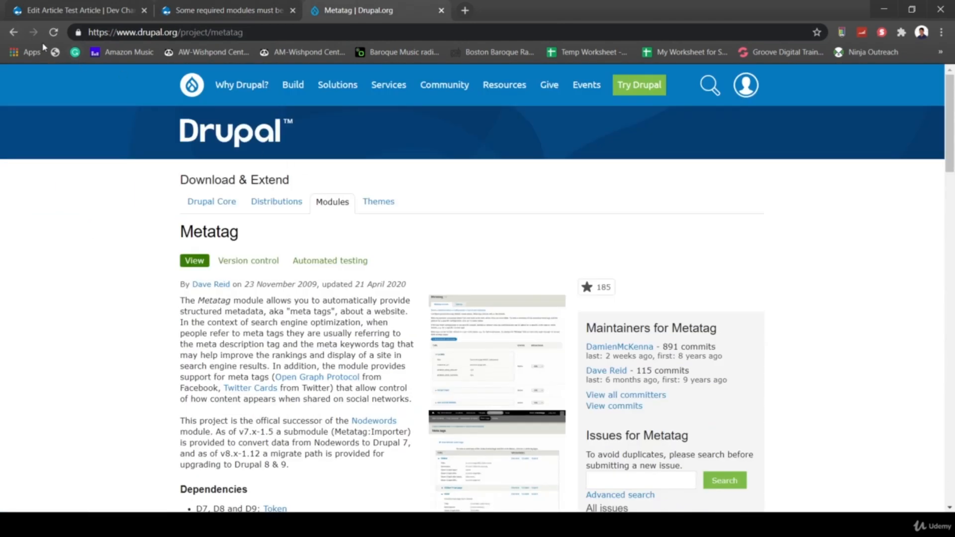
{"action": "left_click", "coordinate": [14, 34]}
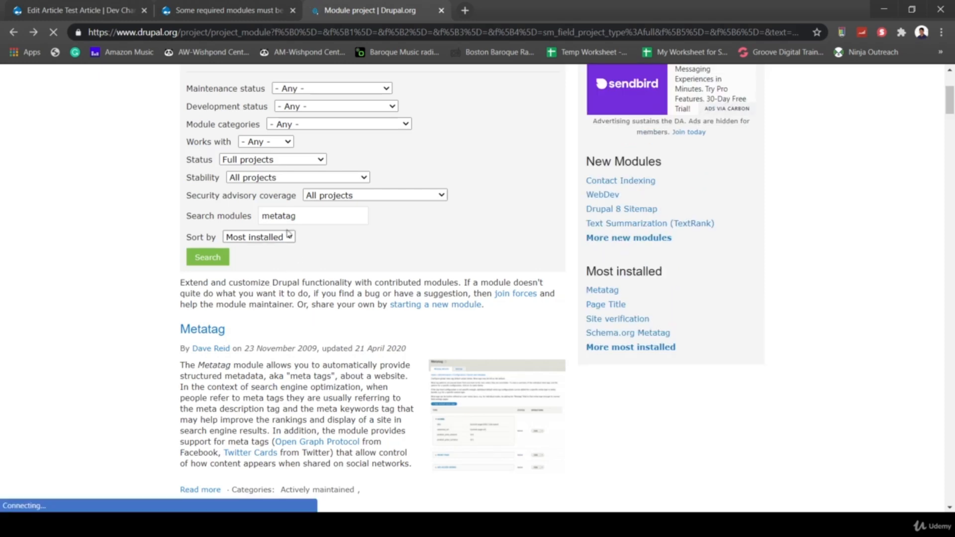
{"action": "left_click", "coordinate": [301, 216]}
{"action": "double_click", "coordinate": [301, 216]}
{"action": "type", "text": "token"}
{"action": "key", "text": "Return"}
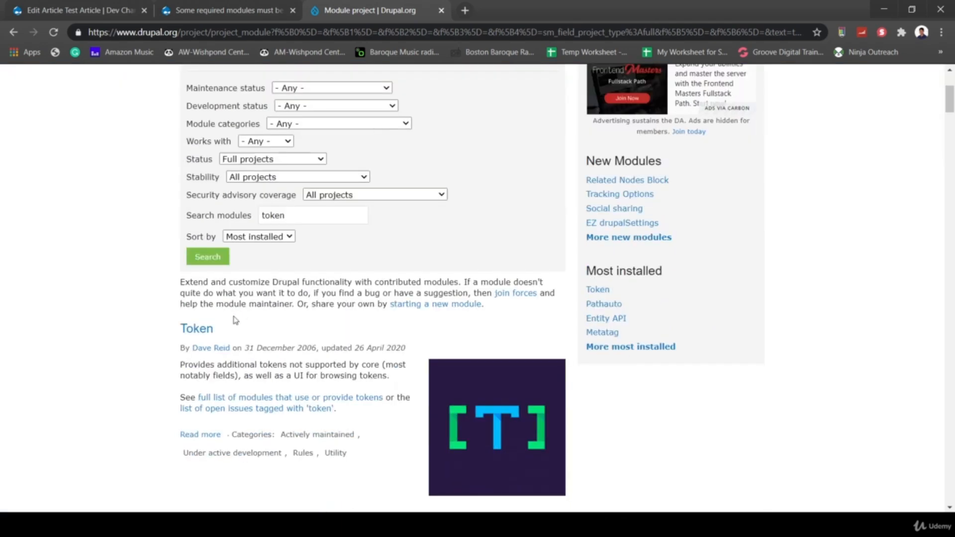
{"action": "left_click", "coordinate": [203, 331]}
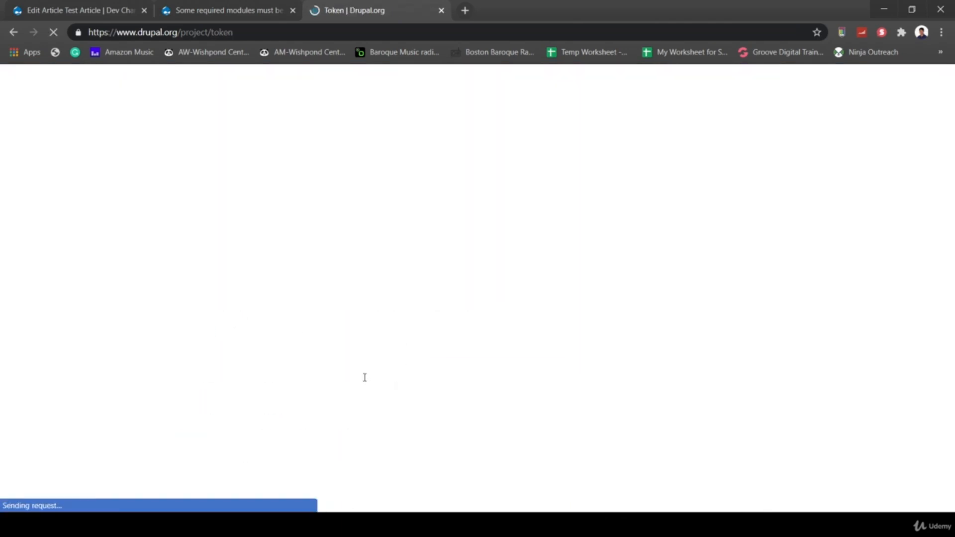
- Copy the link address of Token's 8.x-1.7 tar.gz download and return to the Drupal confirmation
{"action": "scroll", "coordinate": [365, 377], "scroll_direction": "down", "scroll_amount": 15}
{"action": "scroll", "coordinate": [365, 378], "scroll_direction": "up", "scroll_amount": 5}
{"action": "scroll", "coordinate": [364, 377], "scroll_direction": "up", "scroll_amount": 3}
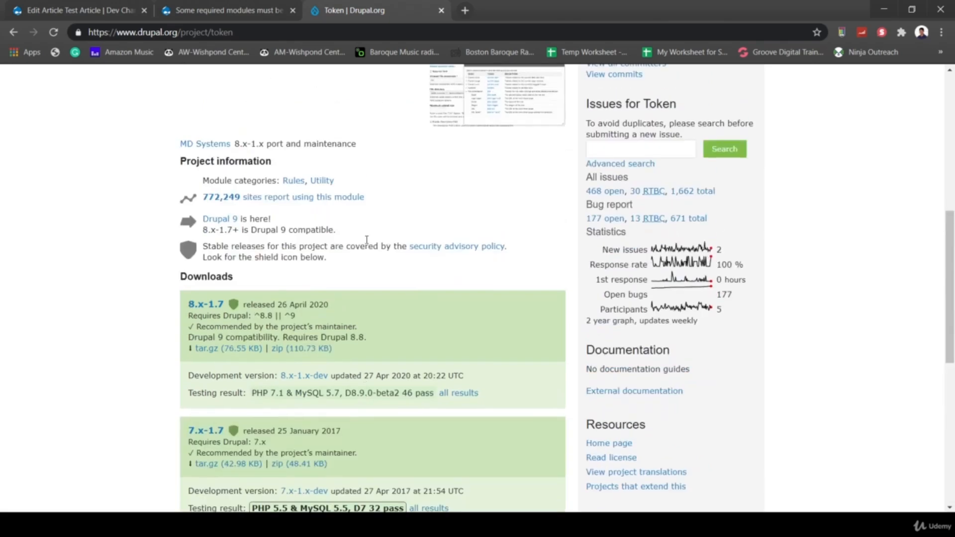
{"action": "right_click", "coordinate": [231, 350]}
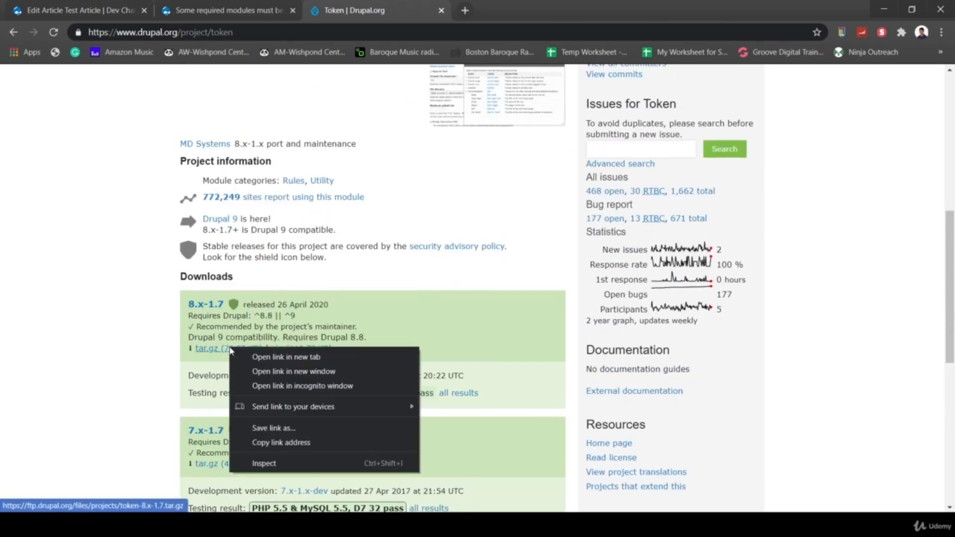
{"action": "left_click", "coordinate": [289, 442]}
{"action": "scroll", "coordinate": [289, 442], "scroll_direction": "down", "scroll_amount": 2}
{"action": "left_click", "coordinate": [189, 7]}
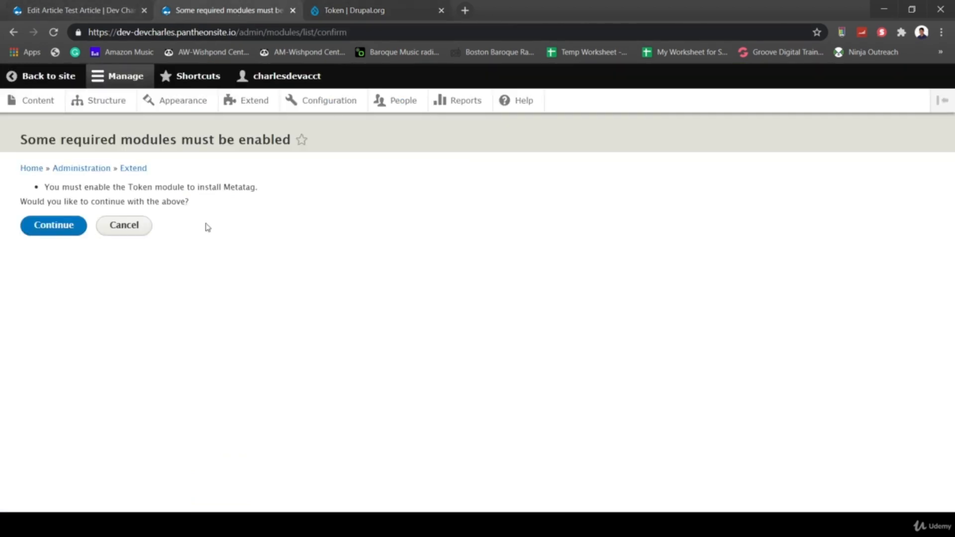
- Cancel the Token confirmation, prefill the Metatag archive URL in Install new module, then return to Extend
{"action": "left_click", "coordinate": [123, 225]}
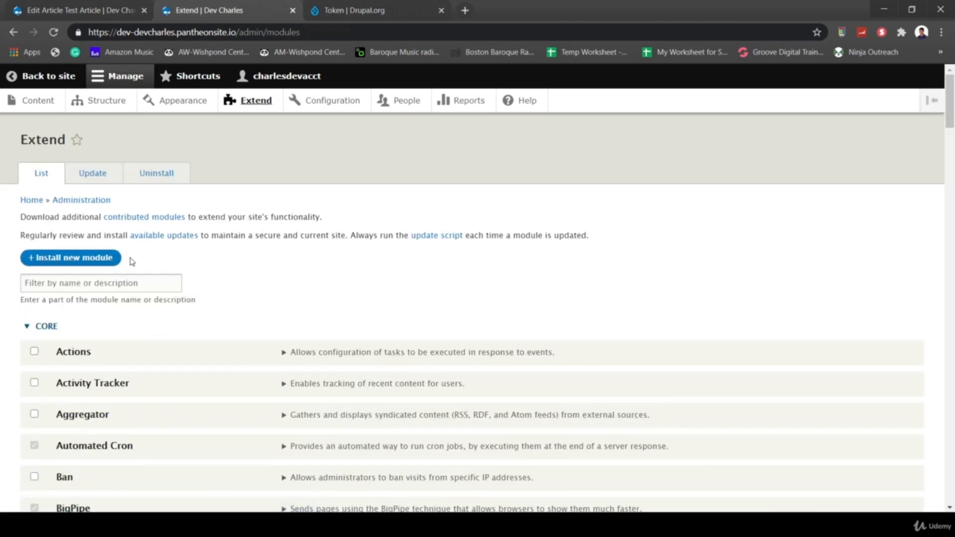
{"action": "left_click", "coordinate": [98, 260]}
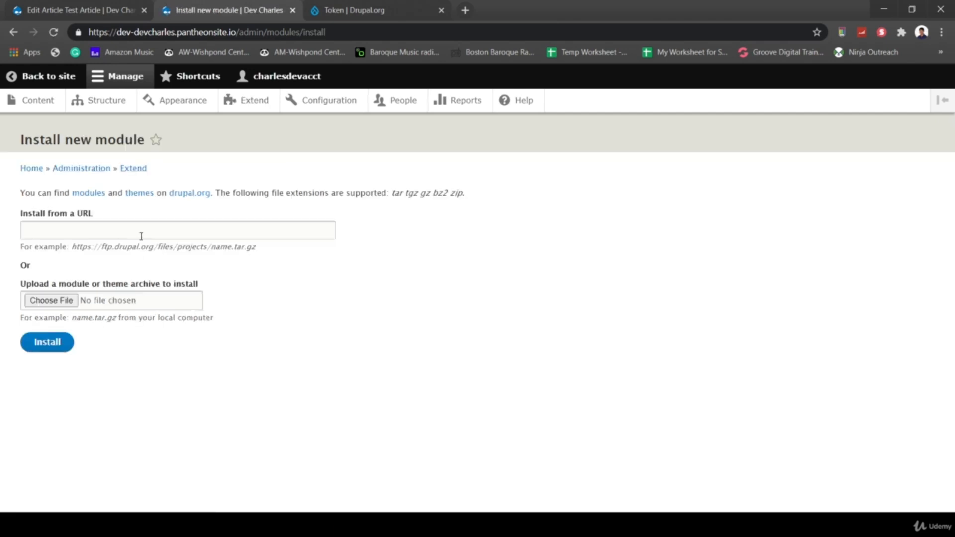
{"action": "left_click", "coordinate": [142, 236]}
{"action": "left_click", "coordinate": [132, 276]}
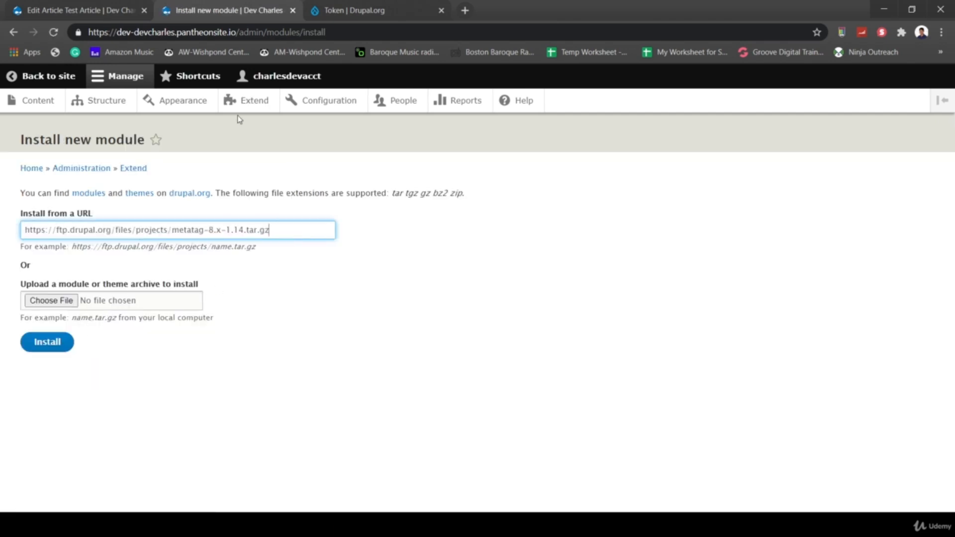
{"action": "left_click", "coordinate": [130, 168]}
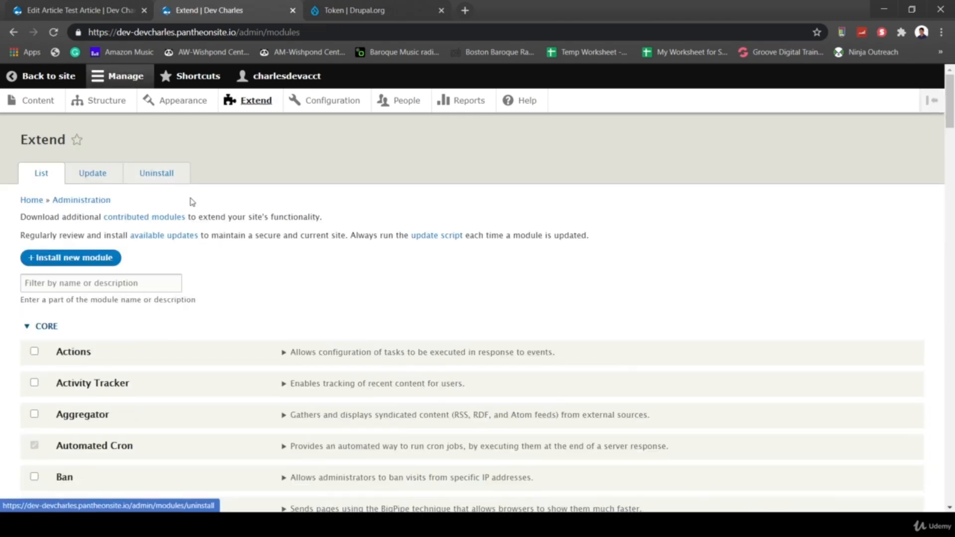
- Tick Token under Other and install it
{"action": "scroll", "coordinate": [221, 323], "scroll_direction": "down", "scroll_amount": 20}
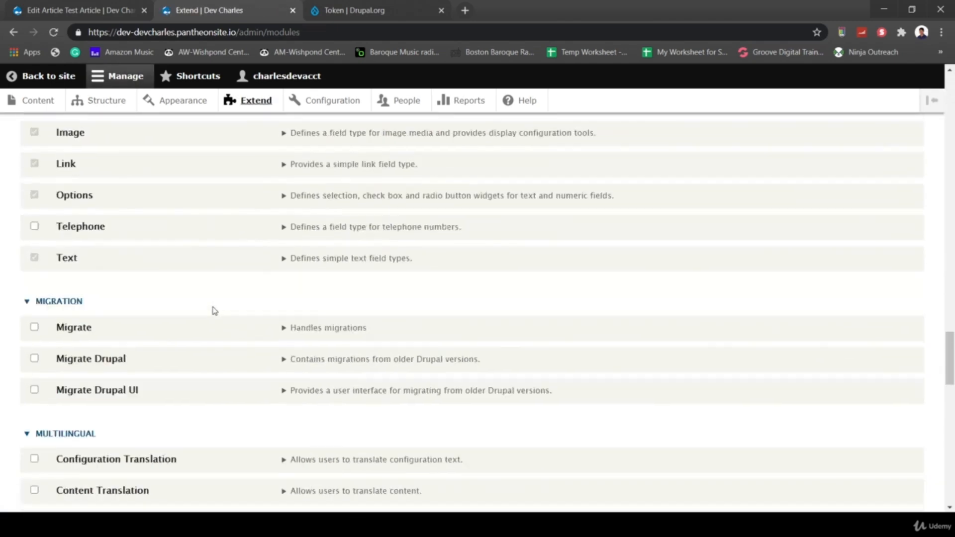
{"action": "scroll", "coordinate": [214, 311], "scroll_direction": "down", "scroll_amount": 10}
{"action": "scroll", "coordinate": [214, 311], "scroll_direction": "up", "scroll_amount": 8}
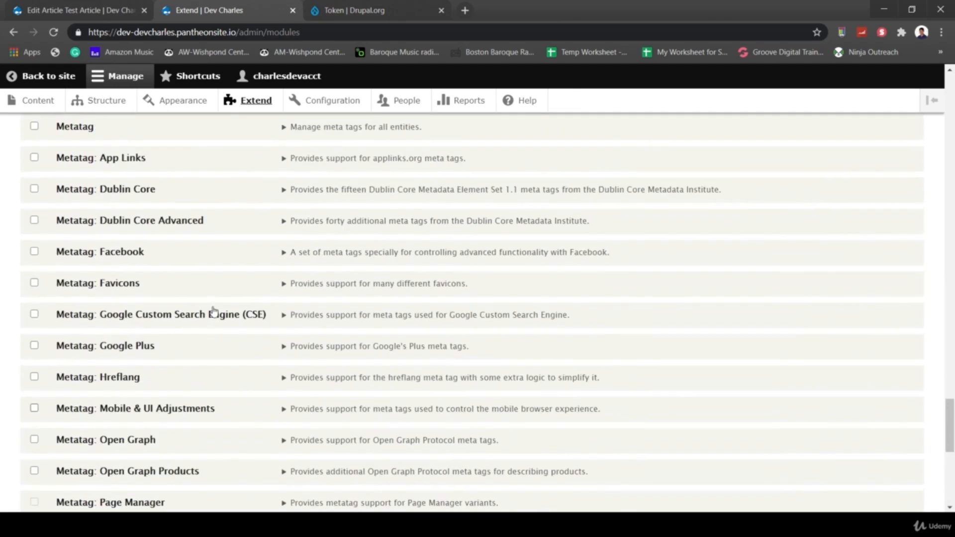
{"action": "scroll", "coordinate": [214, 311], "scroll_direction": "up", "scroll_amount": 3}
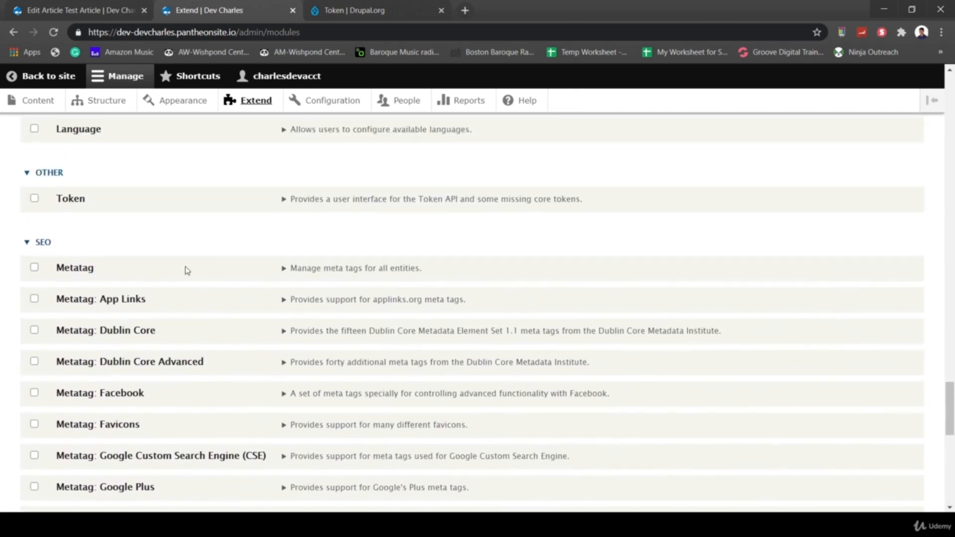
{"action": "left_click", "coordinate": [34, 200]}
{"action": "scroll", "coordinate": [222, 240], "scroll_direction": "down", "scroll_amount": 10}
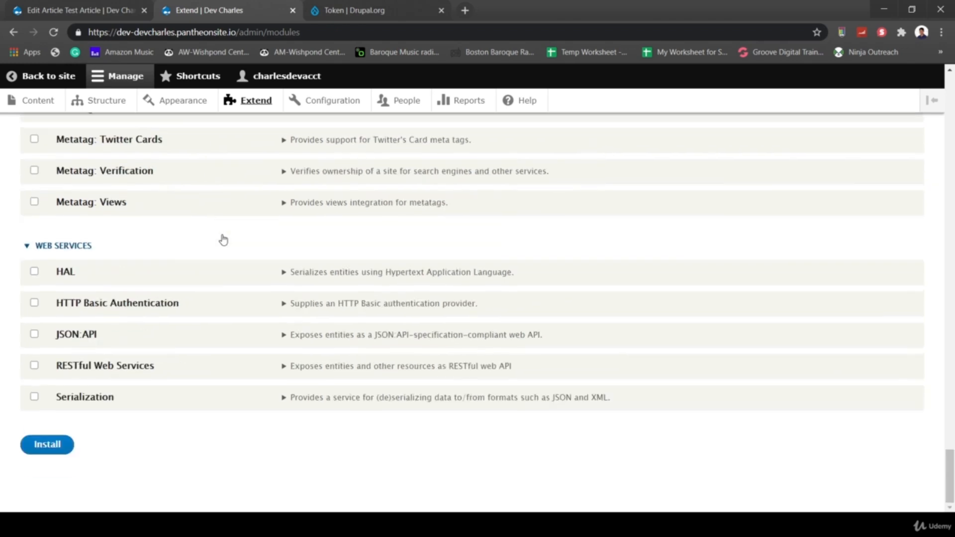
{"action": "left_click", "coordinate": [53, 446]}
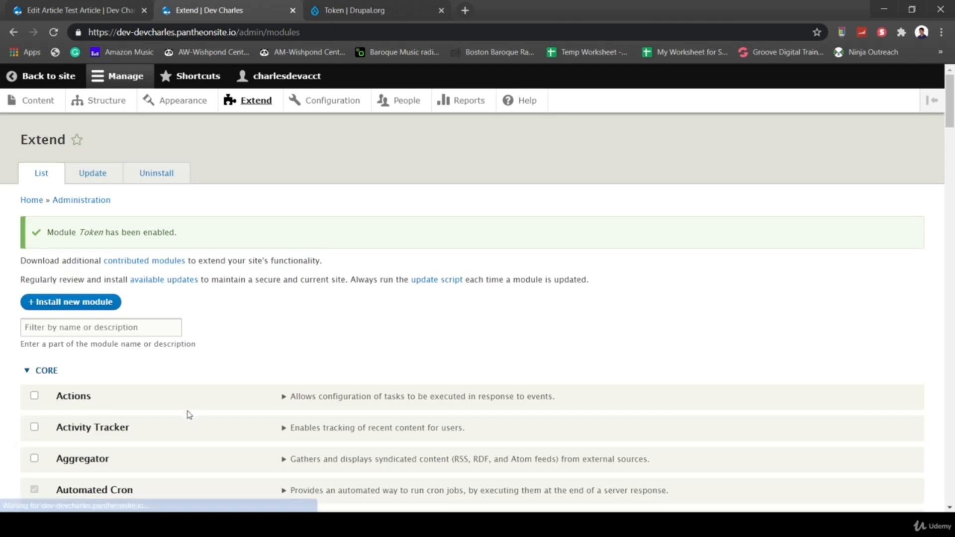
- Install the already-ticked Metatag module from the Extend list
{"action": "scroll", "coordinate": [189, 415], "scroll_direction": "down", "scroll_amount": 15}
{"action": "scroll", "coordinate": [189, 415], "scroll_direction": "down", "scroll_amount": 20}
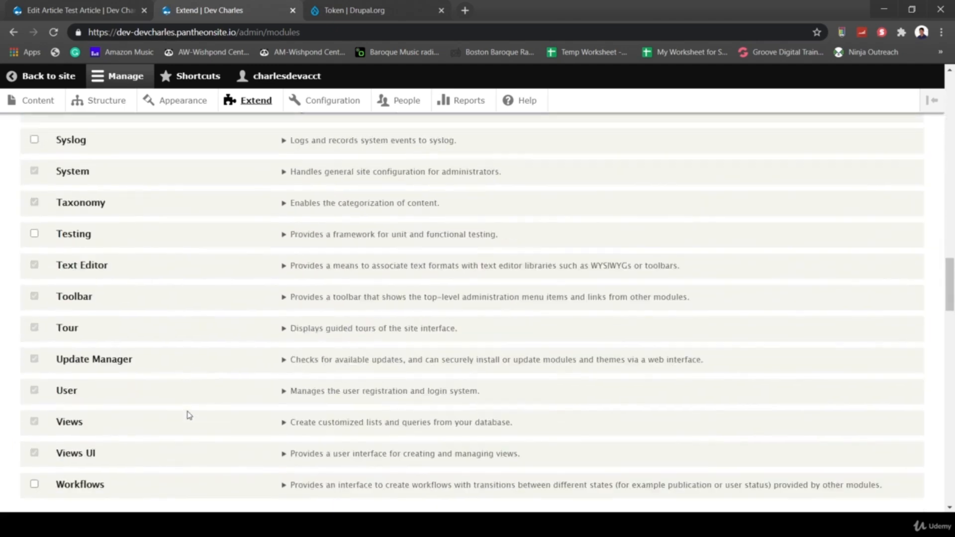
{"action": "scroll", "coordinate": [190, 414], "scroll_direction": "down", "scroll_amount": 10}
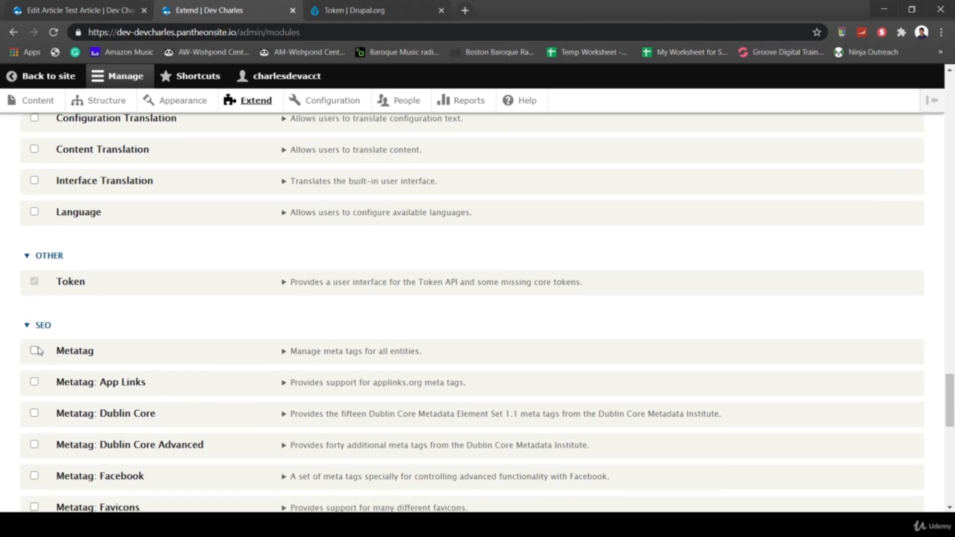
{"action": "scroll", "coordinate": [198, 300], "scroll_direction": "down", "scroll_amount": 10}
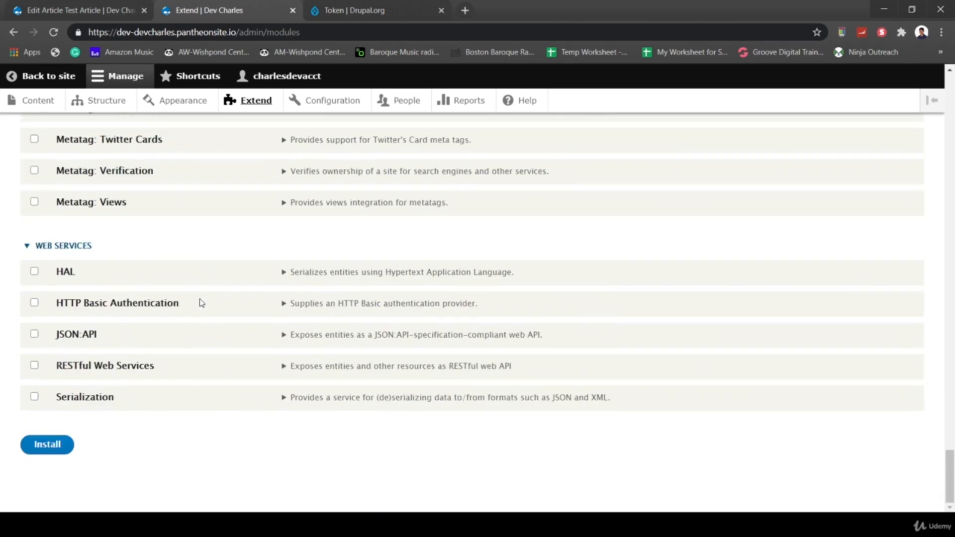
{"action": "left_click", "coordinate": [37, 453]}
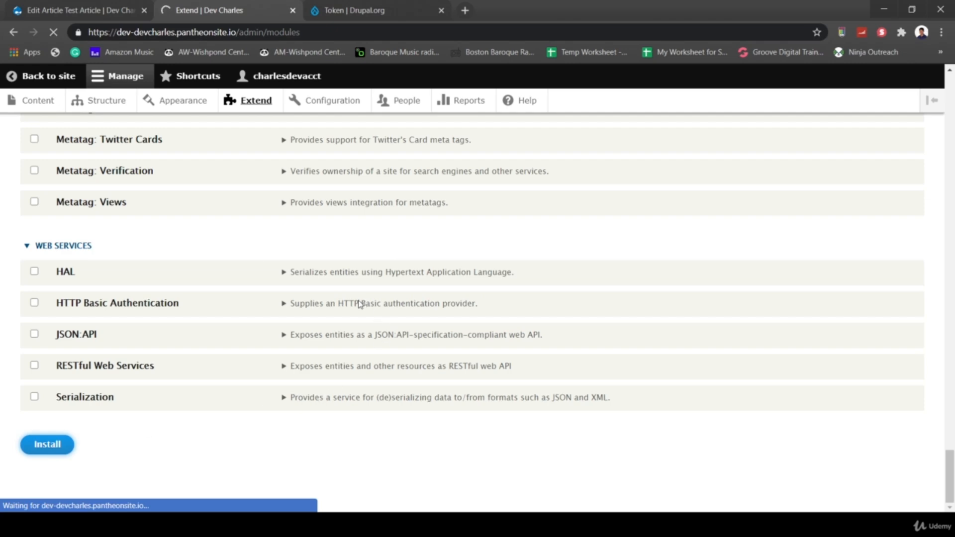
- Tick Metatag: Open Graph and install it
{"action": "scroll", "coordinate": [256, 442], "scroll_direction": "down", "scroll_amount": 8}
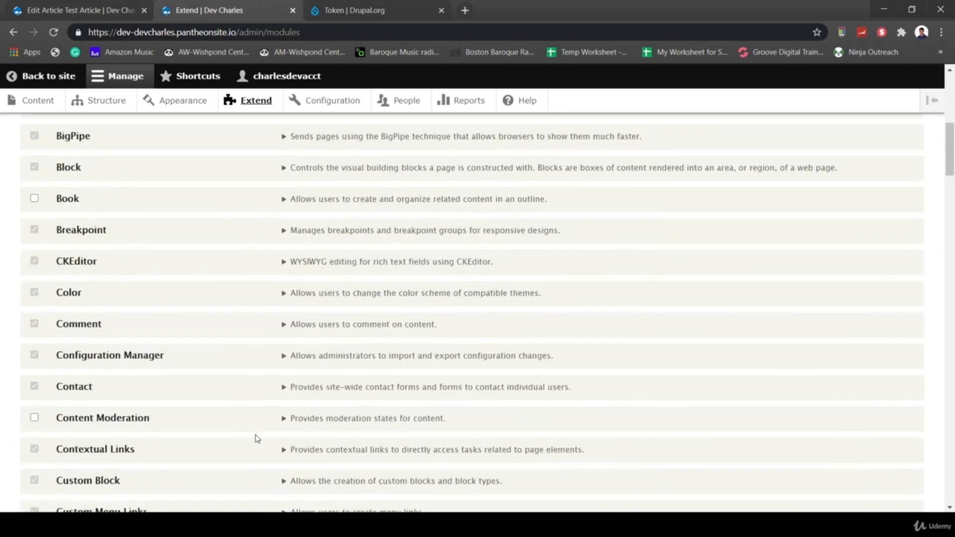
{"action": "scroll", "coordinate": [257, 439], "scroll_direction": "down", "scroll_amount": 20}
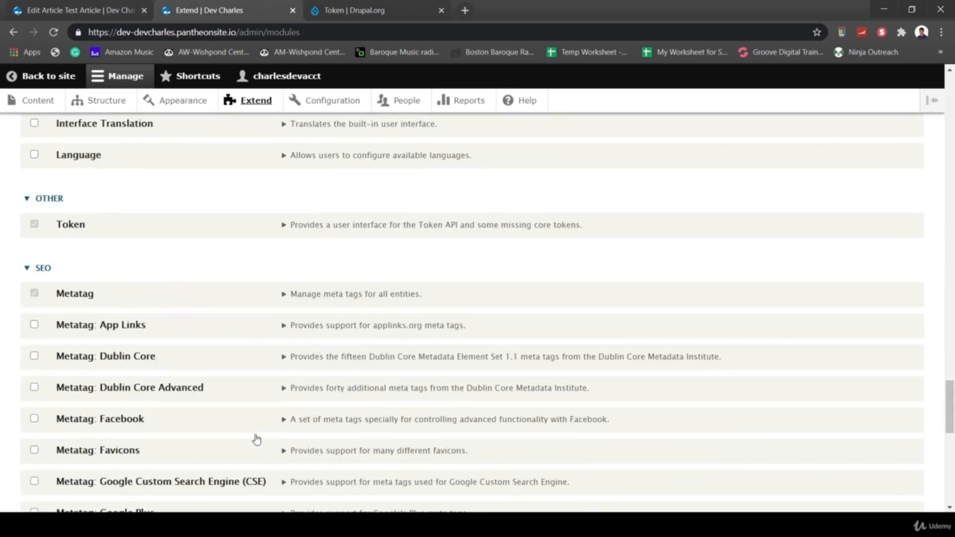
{"action": "scroll", "coordinate": [257, 440], "scroll_direction": "down", "scroll_amount": 2}
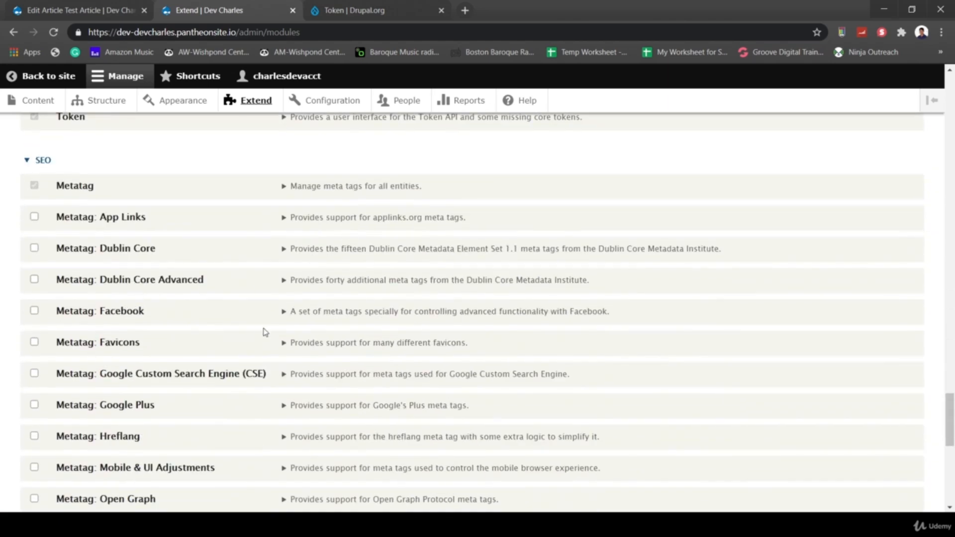
{"action": "scroll", "coordinate": [283, 393], "scroll_direction": "down", "scroll_amount": 4}
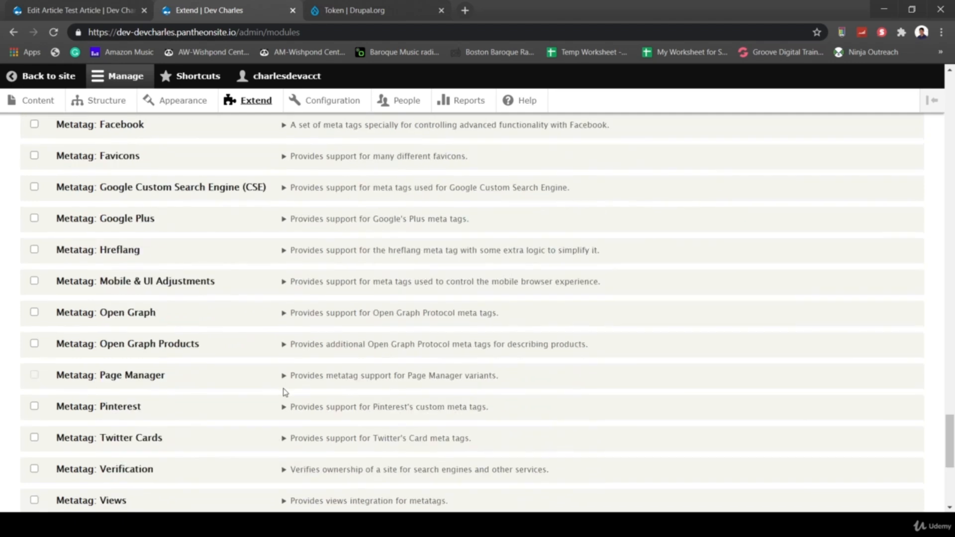
{"action": "left_click", "coordinate": [34, 313]}
{"action": "scroll", "coordinate": [258, 328], "scroll_direction": "down", "scroll_amount": 6}
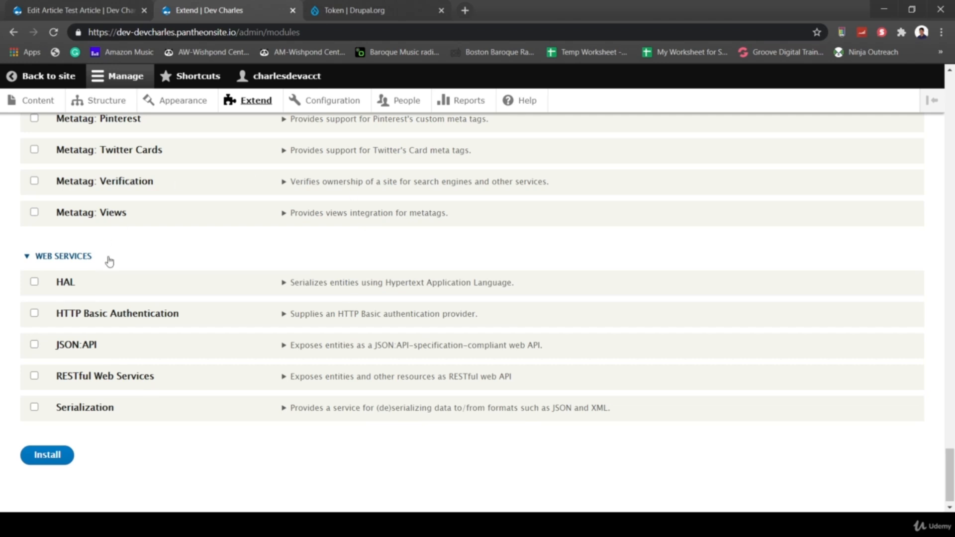
{"action": "left_click", "coordinate": [48, 455]}
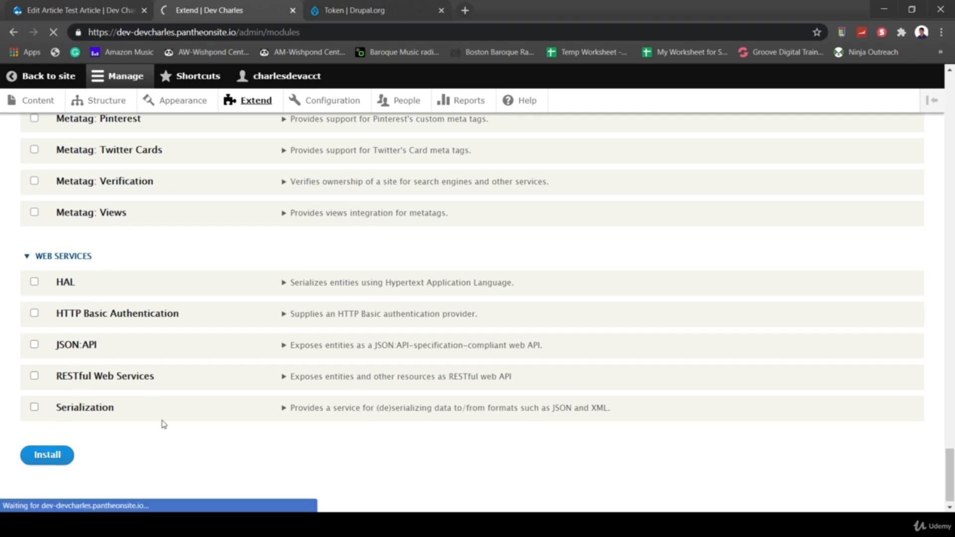
- Search Drupal.org modules for 'metatag' again and open the Metatag project page
{"action": "left_click", "coordinate": [358, 12]}
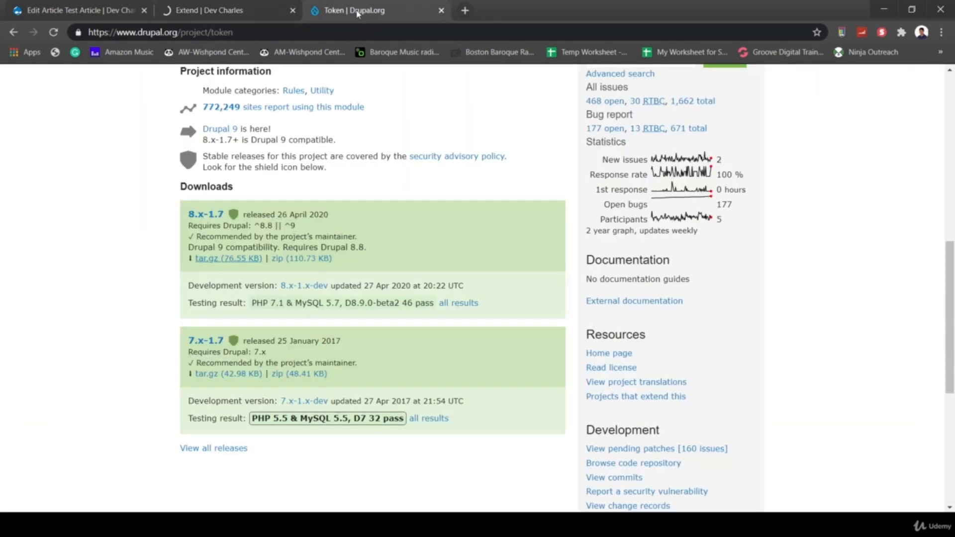
{"action": "scroll", "coordinate": [361, 139], "scroll_direction": "up", "scroll_amount": 10}
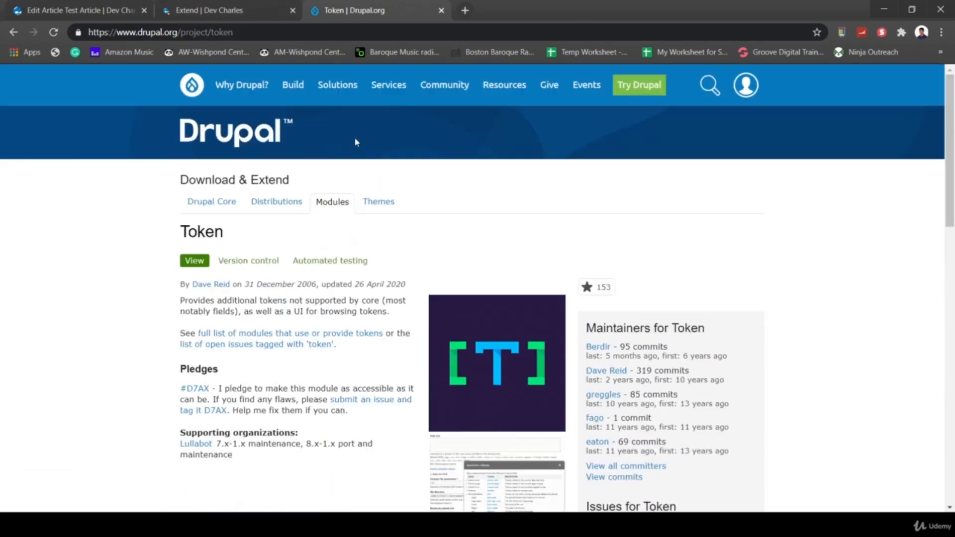
{"action": "left_click", "coordinate": [12, 32]}
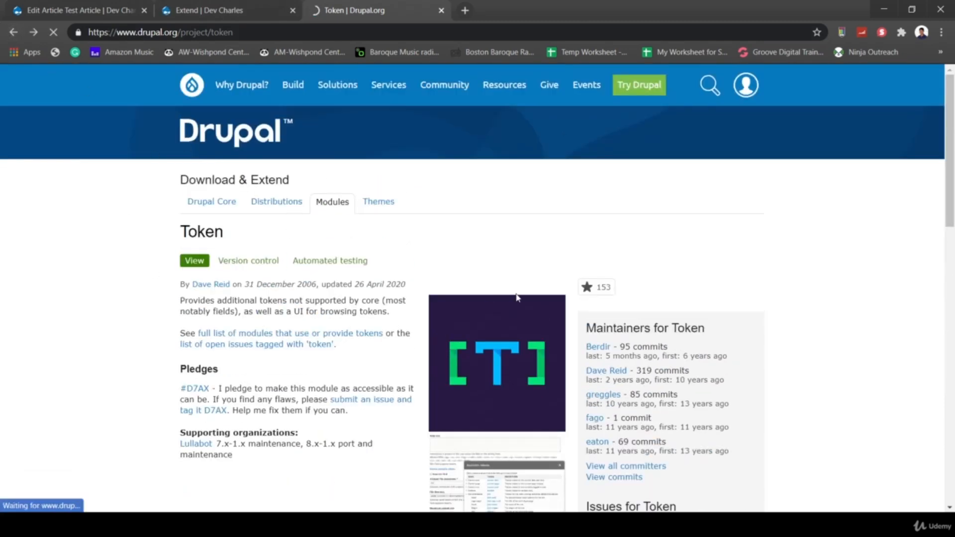
{"action": "scroll", "coordinate": [386, 335], "scroll_direction": "down", "scroll_amount": 2}
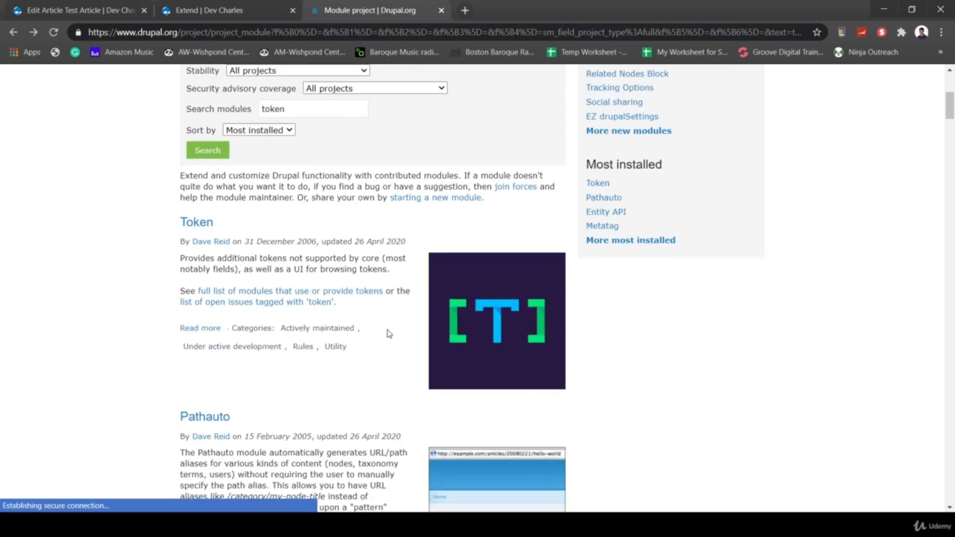
{"action": "scroll", "coordinate": [386, 335], "scroll_direction": "up", "scroll_amount": 6}
{"action": "left_click_drag", "start_coordinate": [330, 384], "coordinate": [223, 381]}
{"action": "type", "text": "met"}
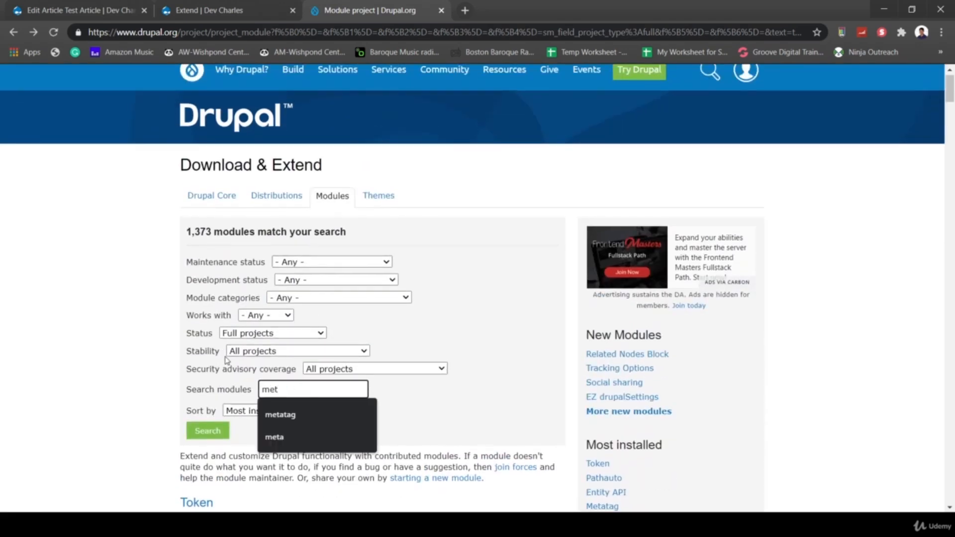
{"action": "left_click", "coordinate": [299, 414]}
{"action": "left_click", "coordinate": [207, 431]}
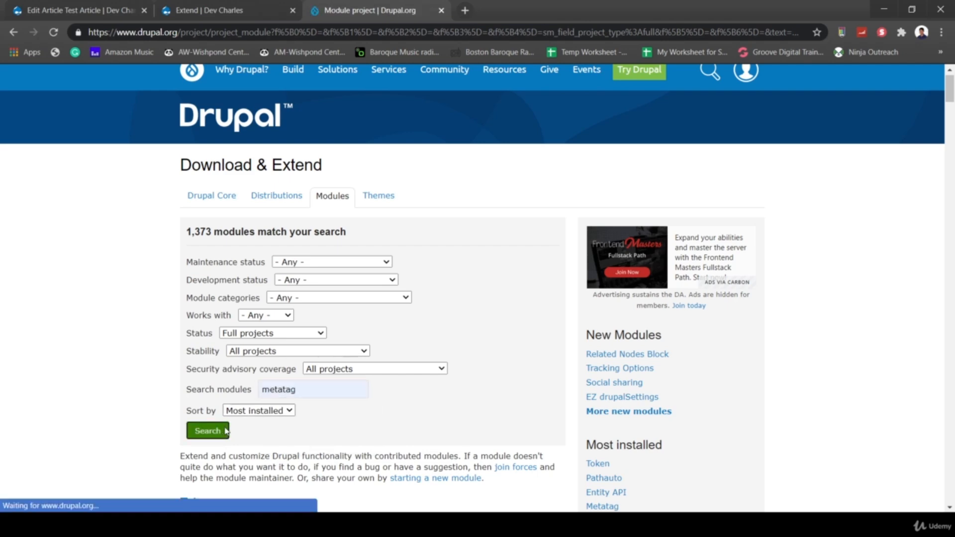
{"action": "scroll", "coordinate": [380, 473], "scroll_direction": "down", "scroll_amount": 5}
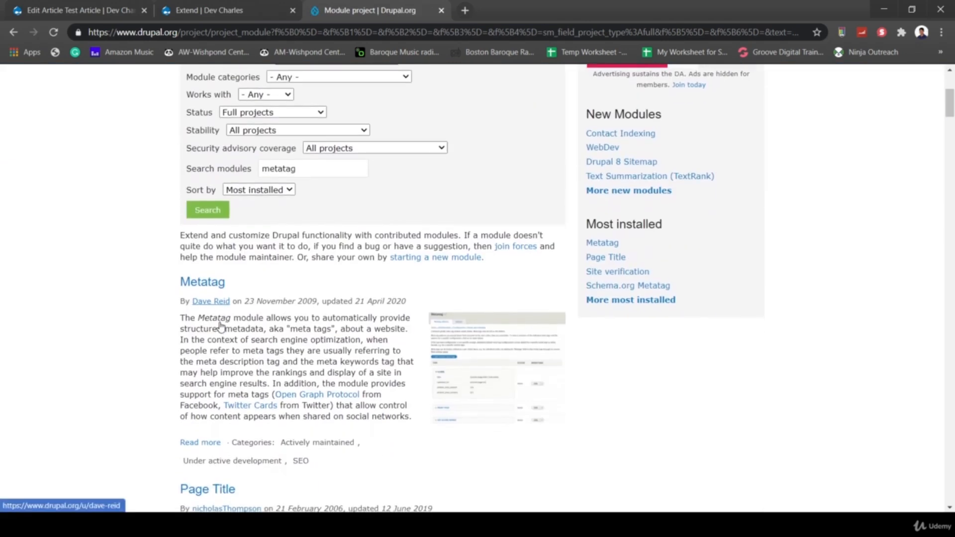
{"action": "left_click", "coordinate": [217, 283]}
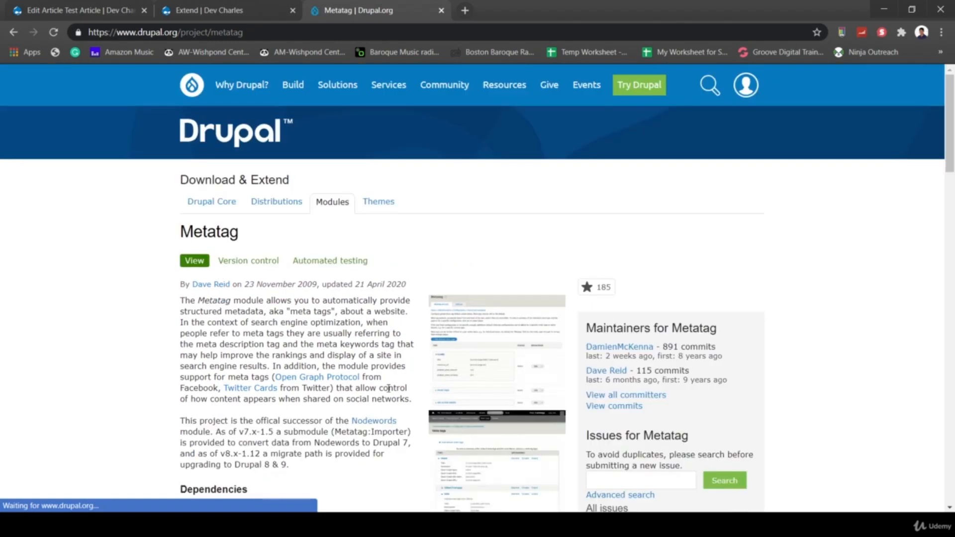
- Scroll the Metatag page to read its Features list and documentation resources
{"action": "scroll", "coordinate": [388, 389], "scroll_direction": "down", "scroll_amount": 4}
{"action": "scroll", "coordinate": [389, 389], "scroll_direction": "down", "scroll_amount": 5}
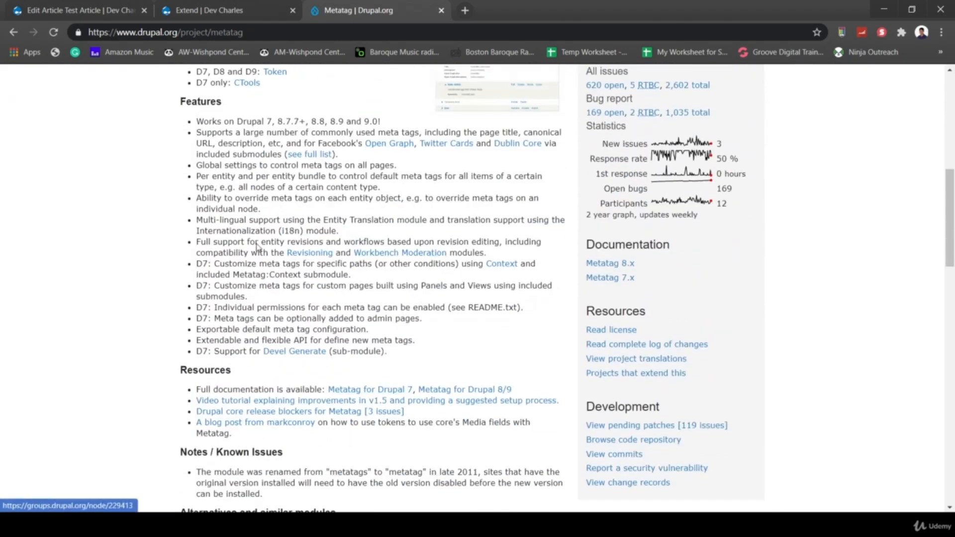
{"action": "scroll", "coordinate": [434, 441], "scroll_direction": "down", "scroll_amount": 7}
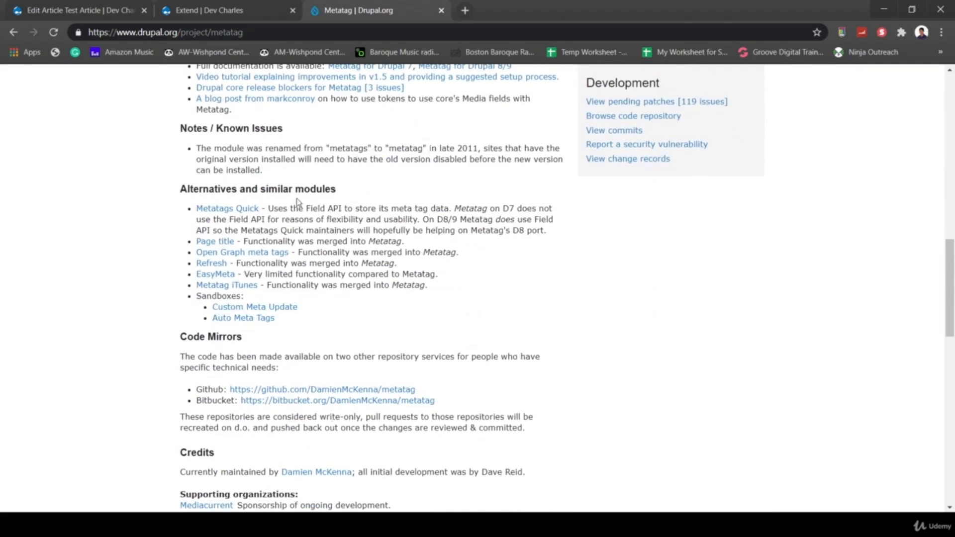
{"action": "scroll", "coordinate": [457, 417], "scroll_direction": "down", "scroll_amount": 1}
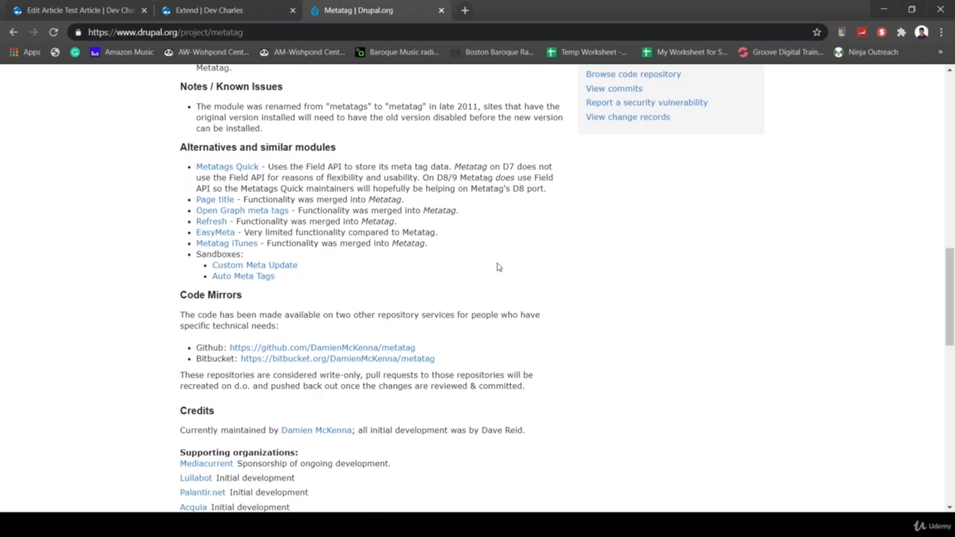
{"action": "scroll", "coordinate": [499, 267], "scroll_direction": "up", "scroll_amount": 5}
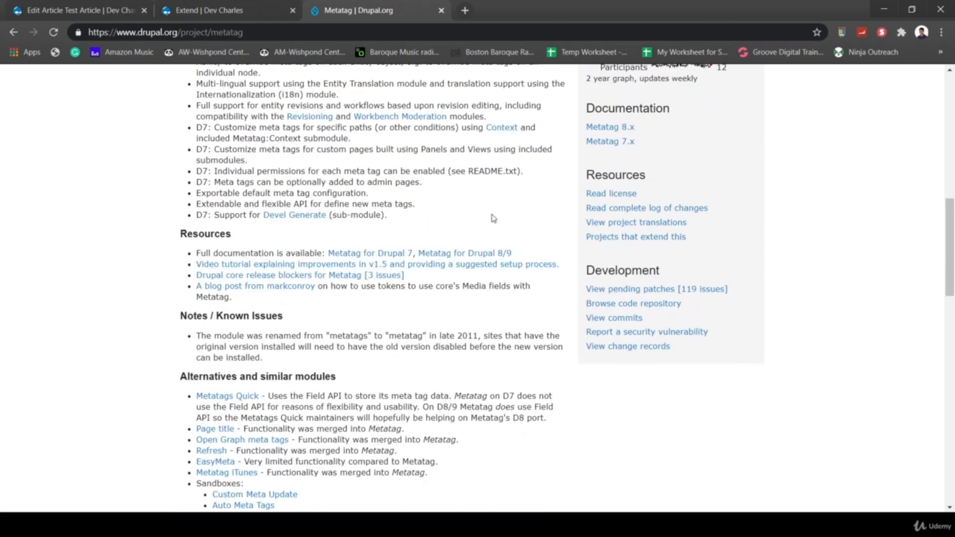
{"action": "scroll", "coordinate": [494, 219], "scroll_direction": "up", "scroll_amount": 3}
{"action": "scroll", "coordinate": [418, 201], "scroll_direction": "up", "scroll_amount": 5}
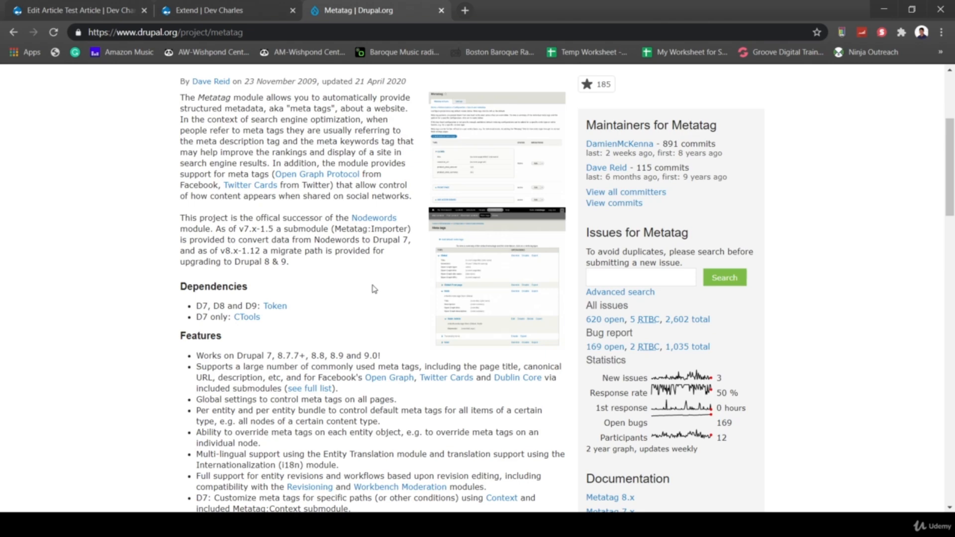
{"action": "scroll", "coordinate": [370, 314], "scroll_direction": "down", "scroll_amount": 1}
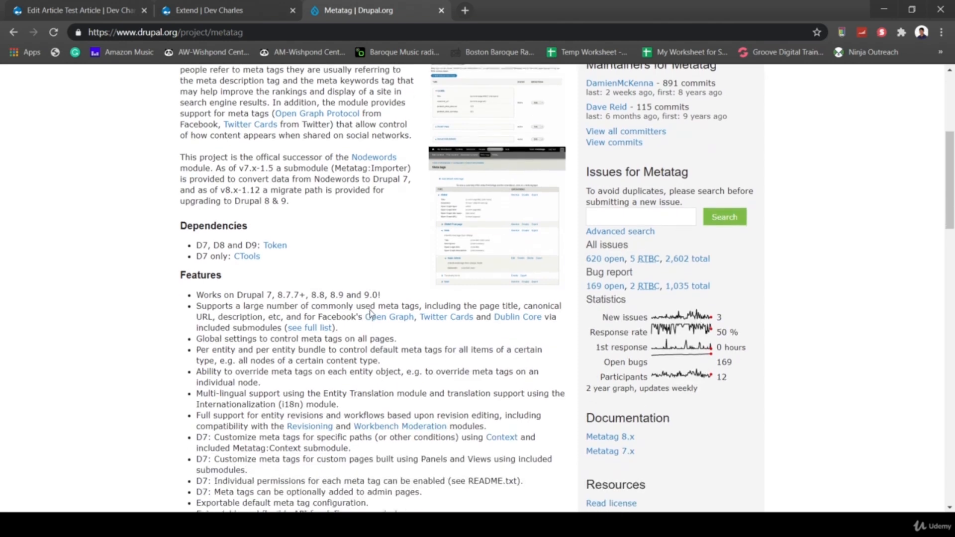
{"action": "scroll", "coordinate": [469, 430], "scroll_direction": "down", "scroll_amount": 2}
{"action": "scroll", "coordinate": [469, 430], "scroll_direction": "down", "scroll_amount": 2}
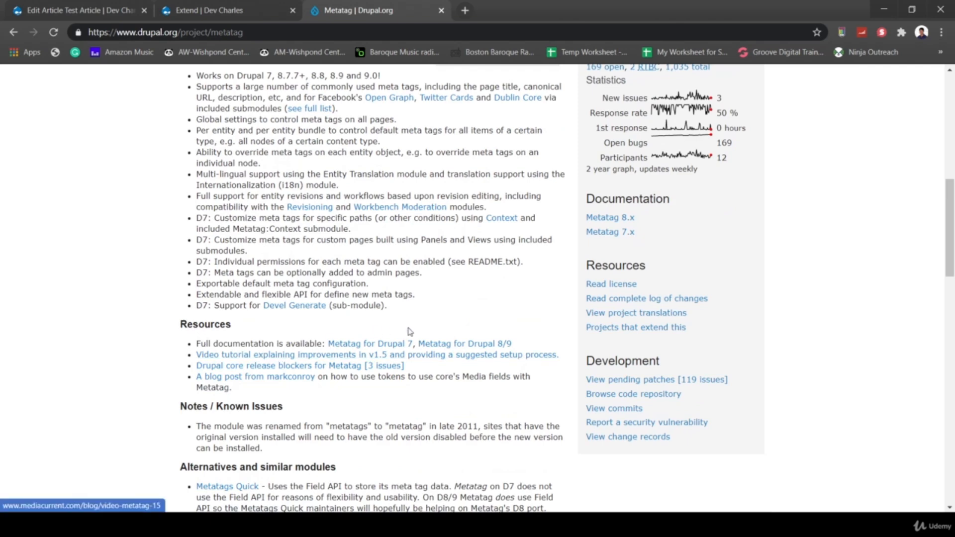
- Open 'Metatag for Drupal 8/9', then its 'Standard usage scenario' guide, and view its setup steps
{"action": "left_click", "coordinate": [484, 348]}
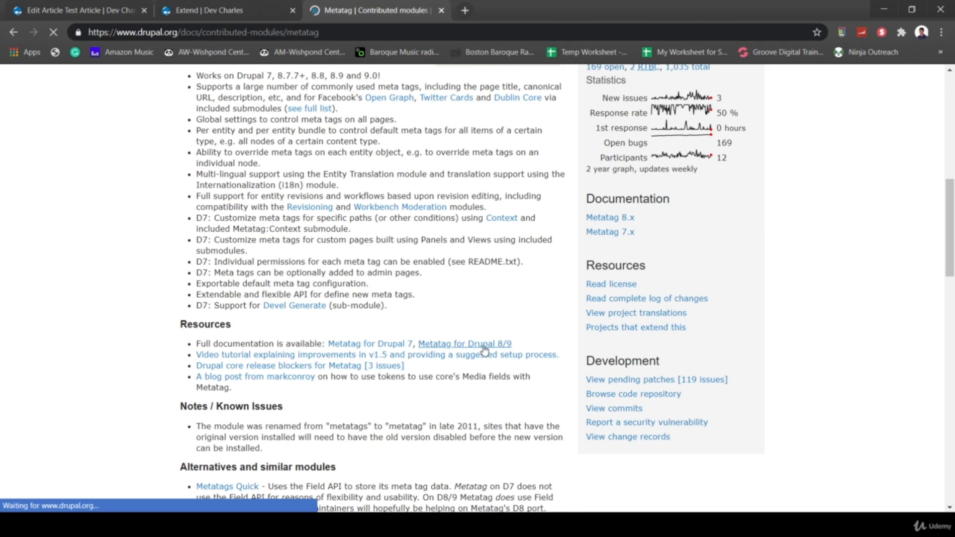
{"action": "scroll", "coordinate": [485, 351], "scroll_direction": "down", "scroll_amount": 2}
{"action": "scroll", "coordinate": [484, 351], "scroll_direction": "down", "scroll_amount": 4}
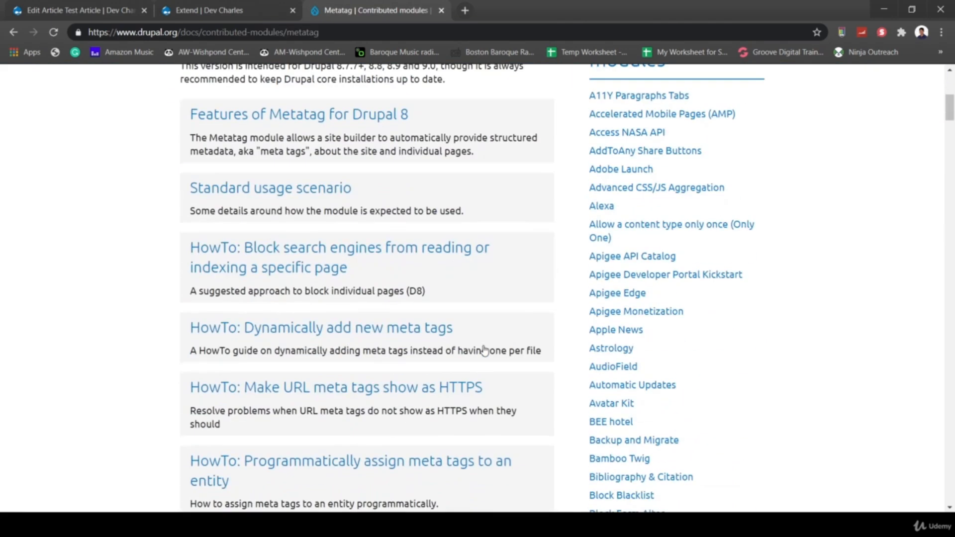
{"action": "scroll", "coordinate": [484, 351], "scroll_direction": "up", "scroll_amount": 1}
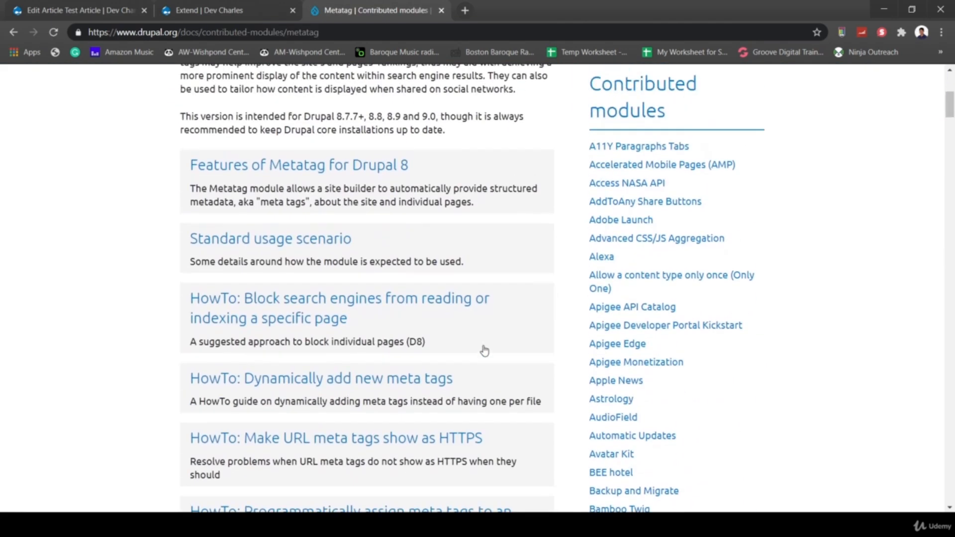
{"action": "left_click", "coordinate": [278, 240]}
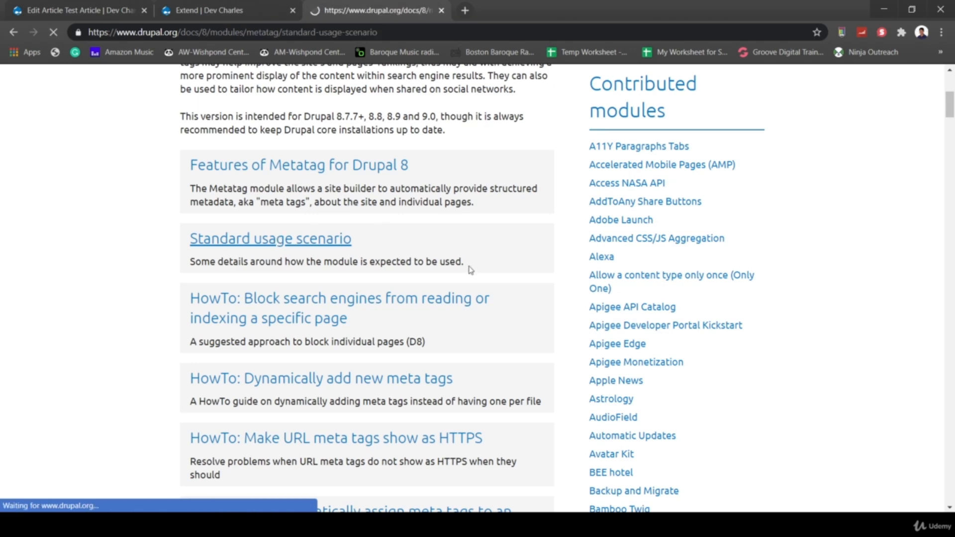
{"action": "scroll", "coordinate": [476, 364], "scroll_direction": "down", "scroll_amount": 4}
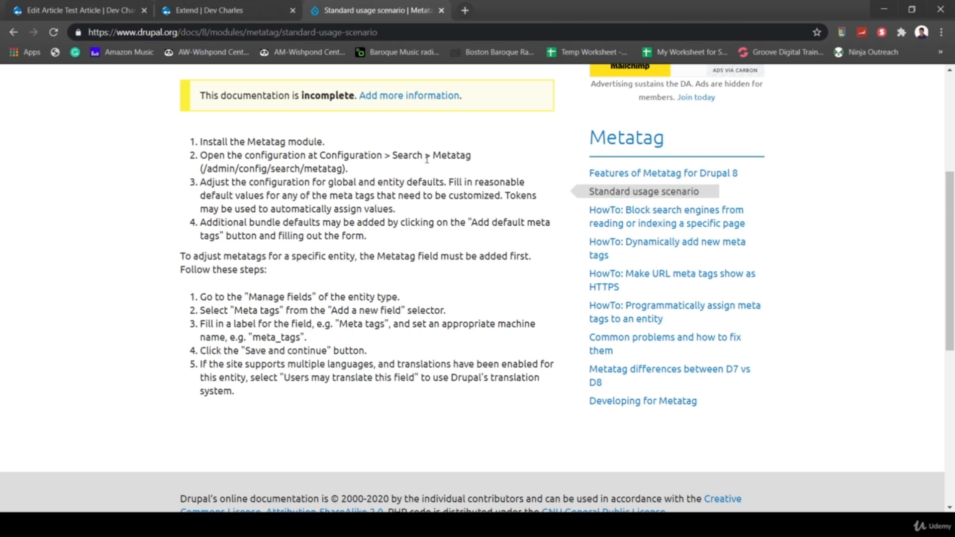
- Open Metatag under Configuration's Search and Metadata to view the Global, Front page, 403, 404 and Content defaults
{"action": "left_click", "coordinate": [207, 16]}
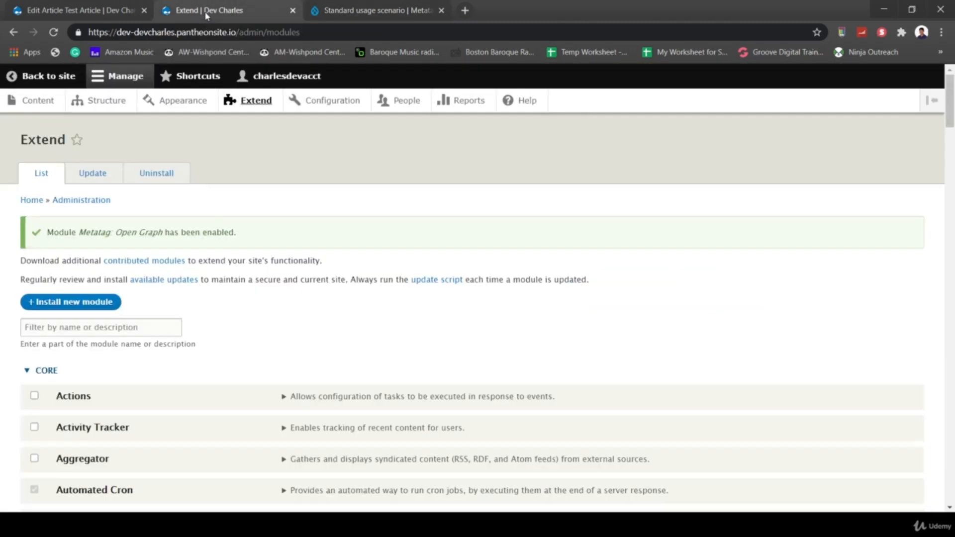
{"action": "left_click", "coordinate": [331, 100]}
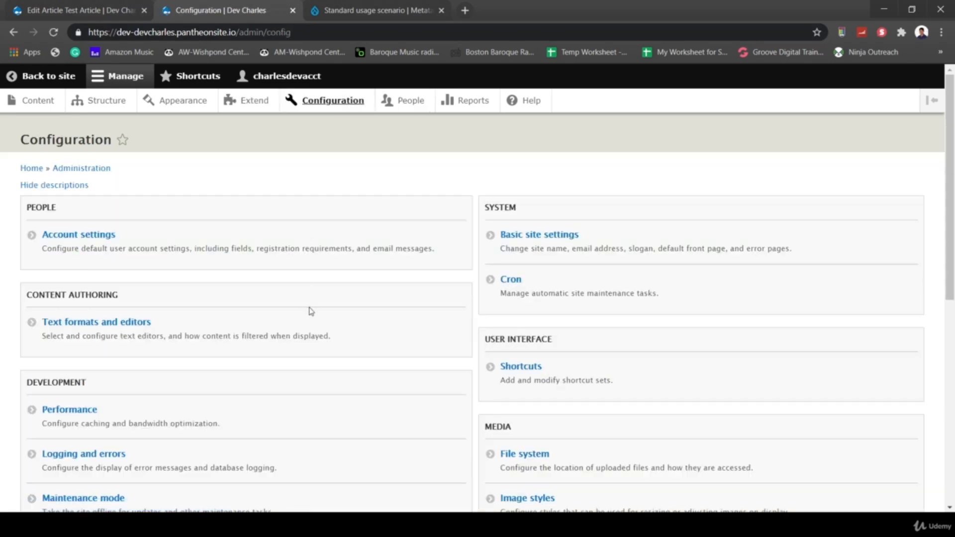
{"action": "scroll", "coordinate": [311, 312], "scroll_direction": "down", "scroll_amount": 8}
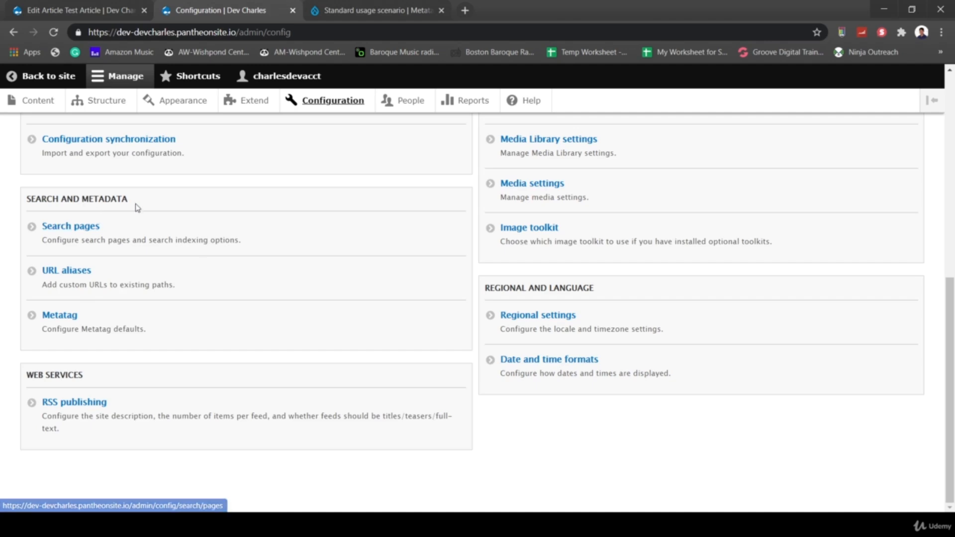
{"action": "left_click", "coordinate": [72, 316]}
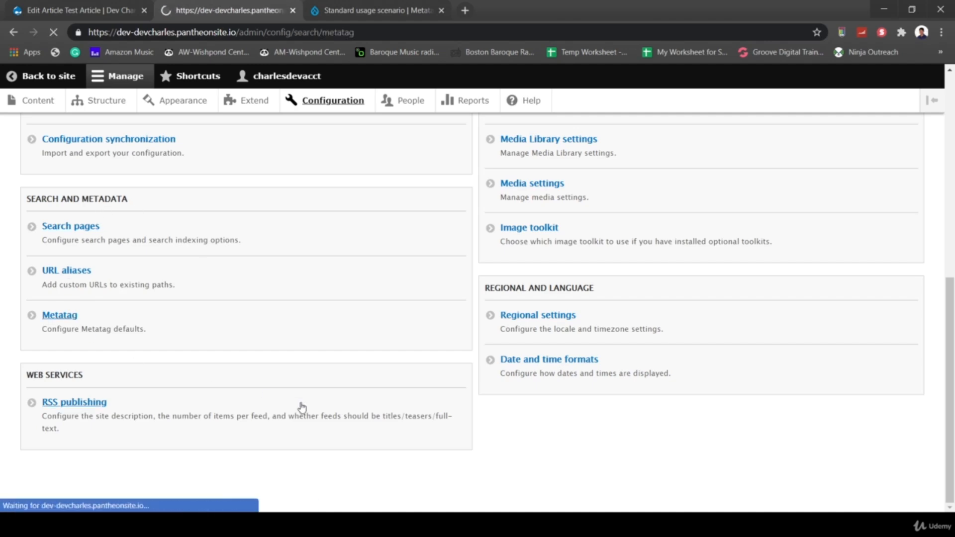
{"action": "scroll", "coordinate": [314, 366], "scroll_direction": "down", "scroll_amount": 2}
{"action": "scroll", "coordinate": [242, 326], "scroll_direction": "up", "scroll_amount": 2}
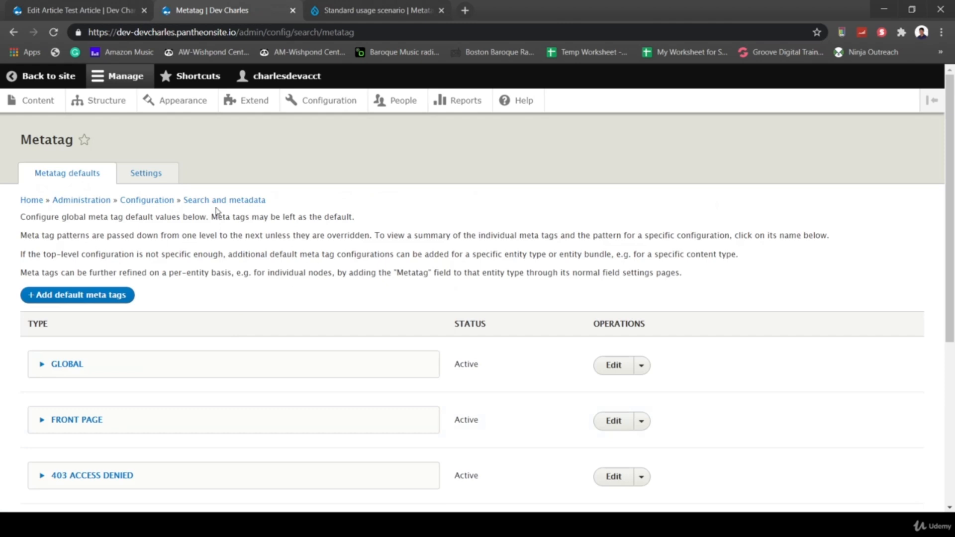
- On Metatag's Settings tab, expand the CONTENT: ARTICLE and BASIC PAGE group lists
{"action": "left_click", "coordinate": [144, 180]}
{"action": "scroll", "coordinate": [260, 260], "scroll_direction": "down", "scroll_amount": 2}
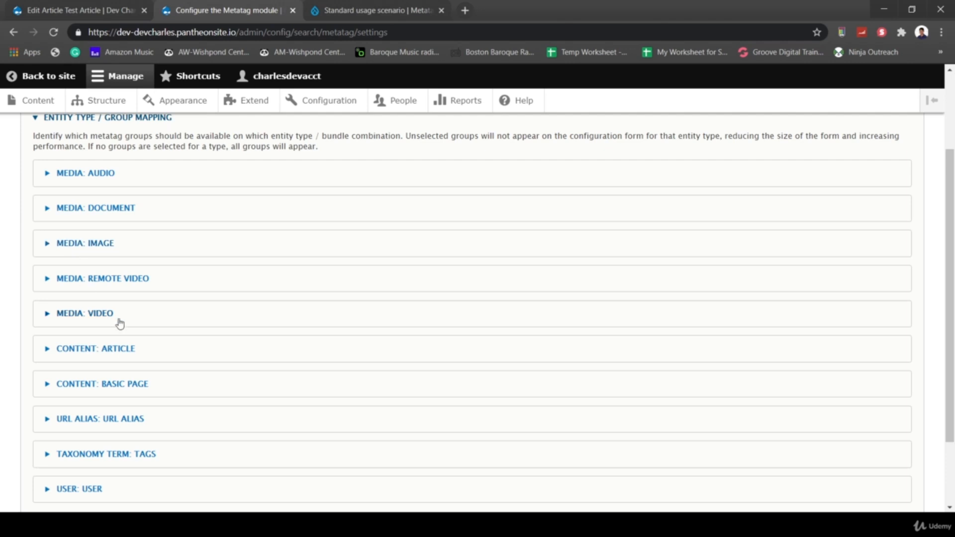
{"action": "left_click", "coordinate": [62, 347]}
{"action": "scroll", "coordinate": [156, 341], "scroll_direction": "down", "scroll_amount": 3}
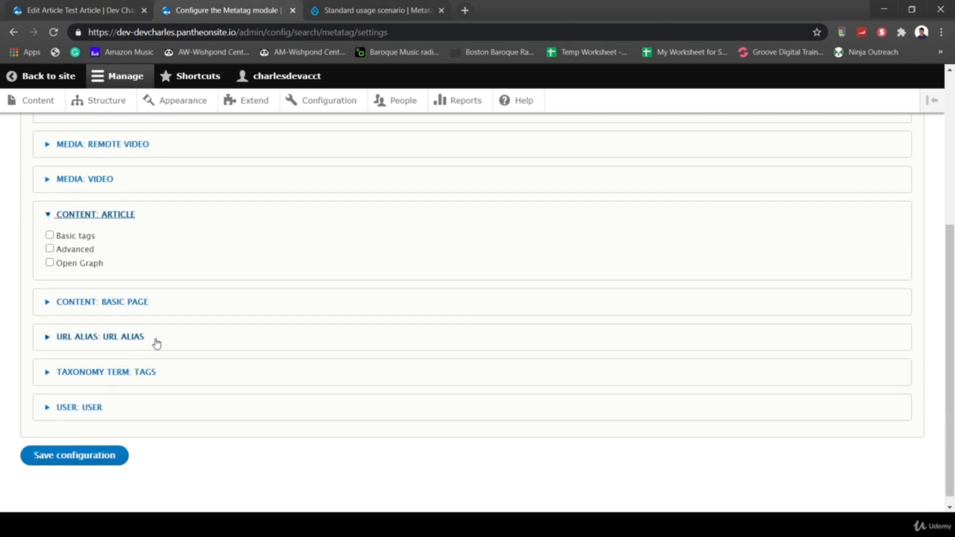
{"action": "left_click", "coordinate": [102, 302]}
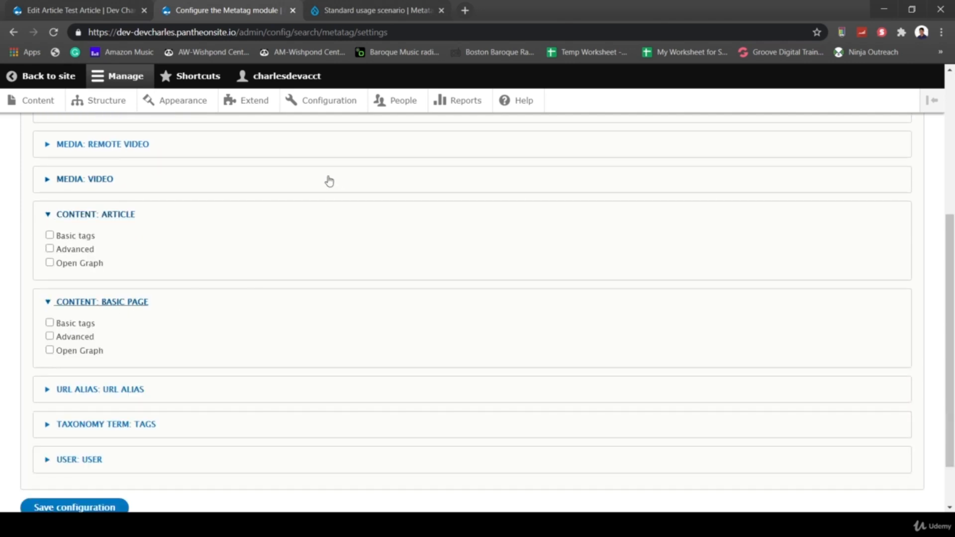
{"action": "scroll", "coordinate": [325, 327], "scroll_direction": "up", "scroll_amount": 5}
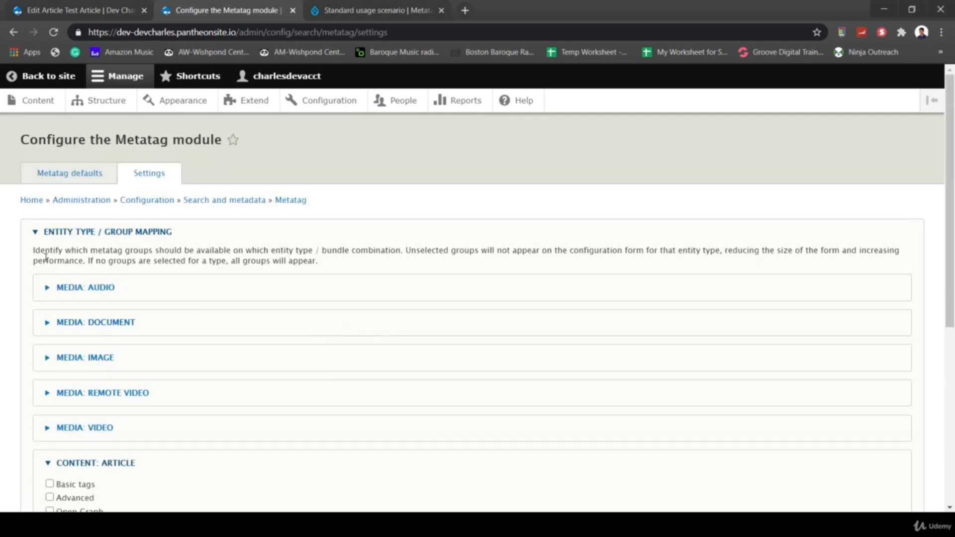
{"action": "scroll", "coordinate": [180, 341], "scroll_direction": "down", "scroll_amount": 3}
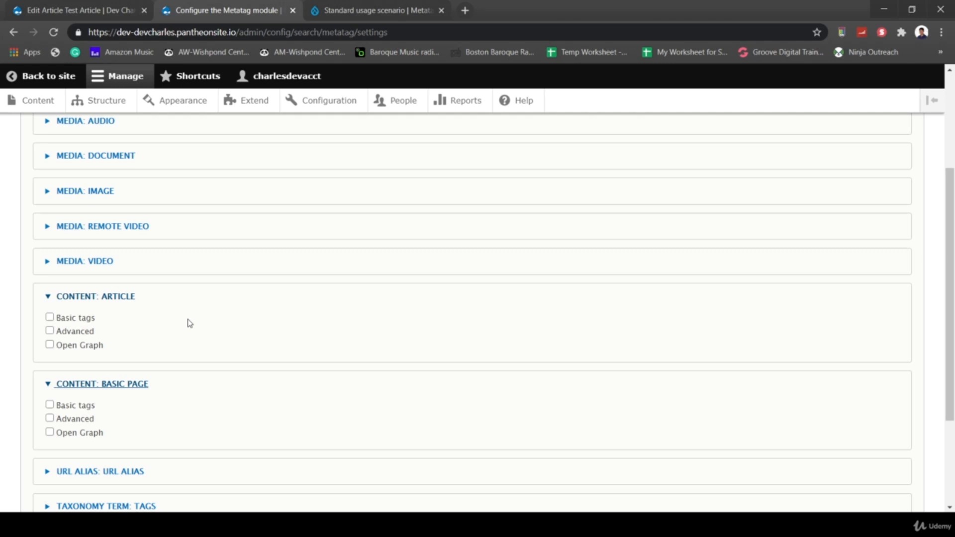
- Tick Basic tags, Advanced and Open Graph for Article and Basic page, and save the configuration
{"action": "left_click", "coordinate": [50, 318]}
{"action": "left_click", "coordinate": [50, 332]}
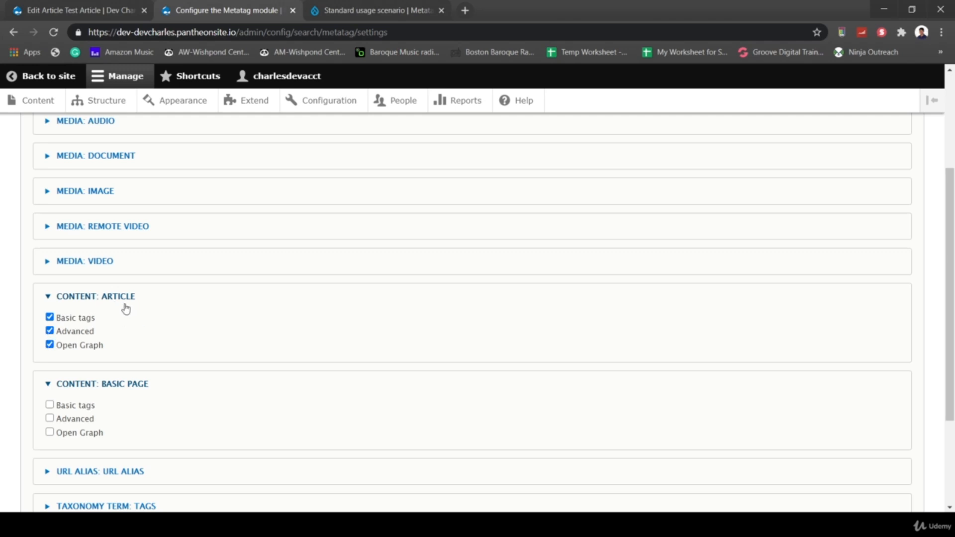
{"action": "scroll", "coordinate": [127, 309], "scroll_direction": "down", "scroll_amount": 2}
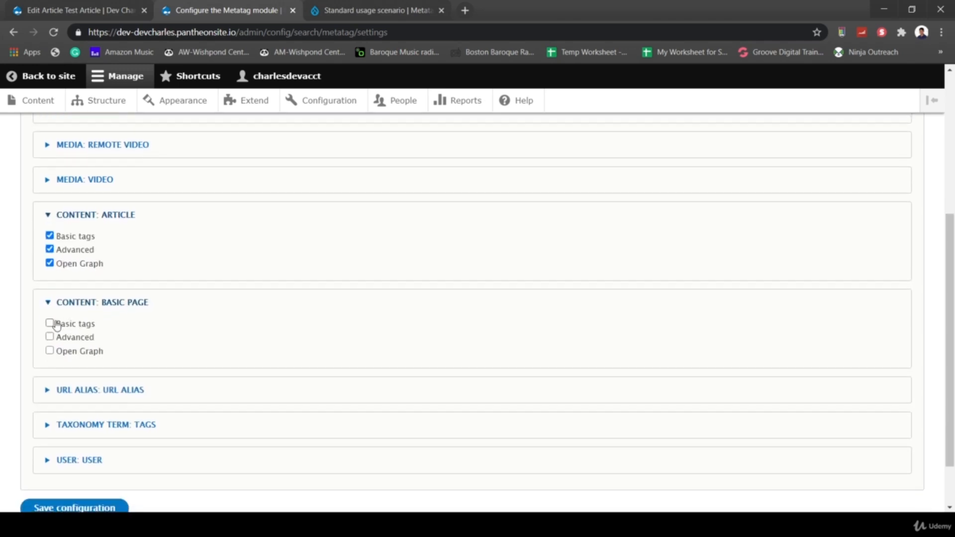
{"action": "left_click", "coordinate": [49, 324]}
{"action": "left_click", "coordinate": [49, 337]}
{"action": "left_click", "coordinate": [50, 350]}
{"action": "scroll", "coordinate": [155, 364], "scroll_direction": "down", "scroll_amount": 1}
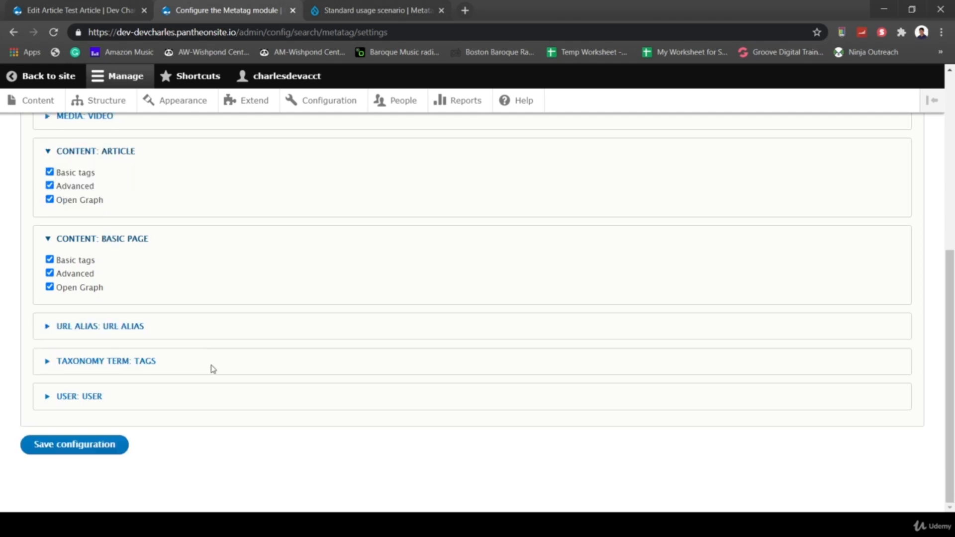
{"action": "left_click", "coordinate": [93, 447]}
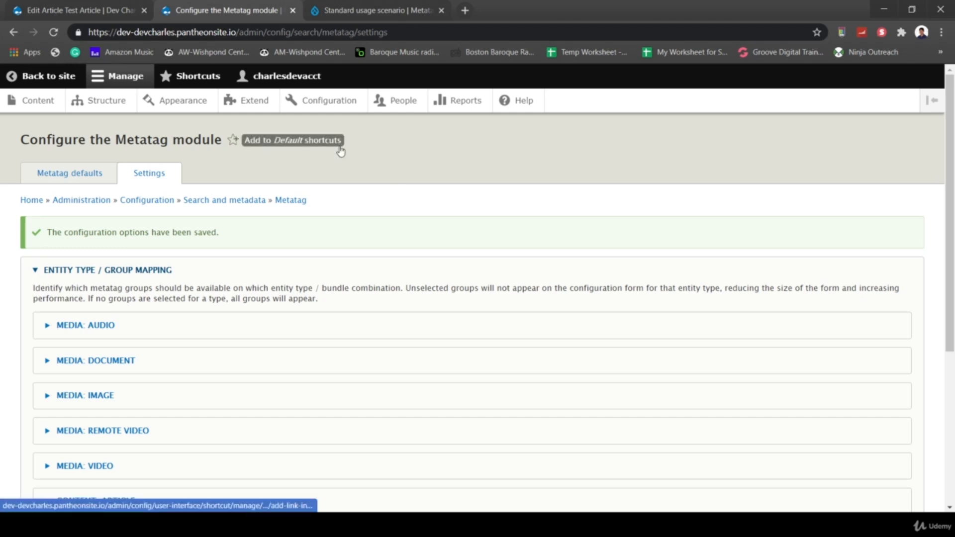
- Add a Meta tags field labelled 'Meta Tags' to the Article content type and save its storage settings
{"action": "left_click", "coordinate": [116, 99]}
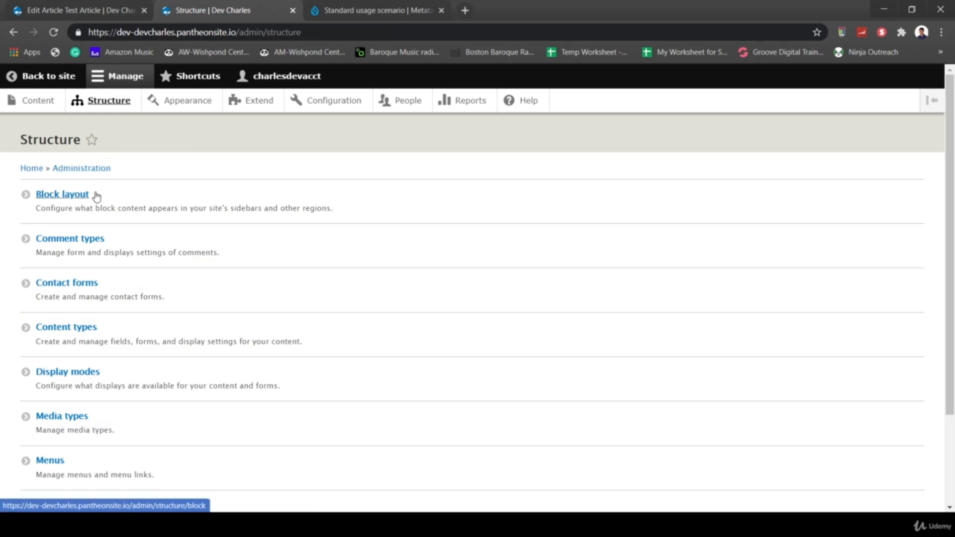
{"action": "left_click", "coordinate": [71, 327]}
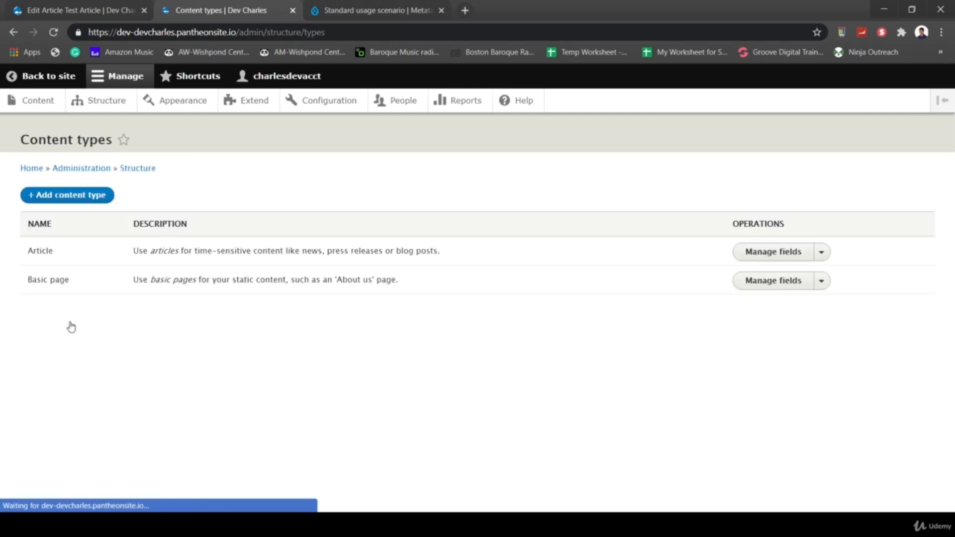
{"action": "left_click", "coordinate": [781, 253]}
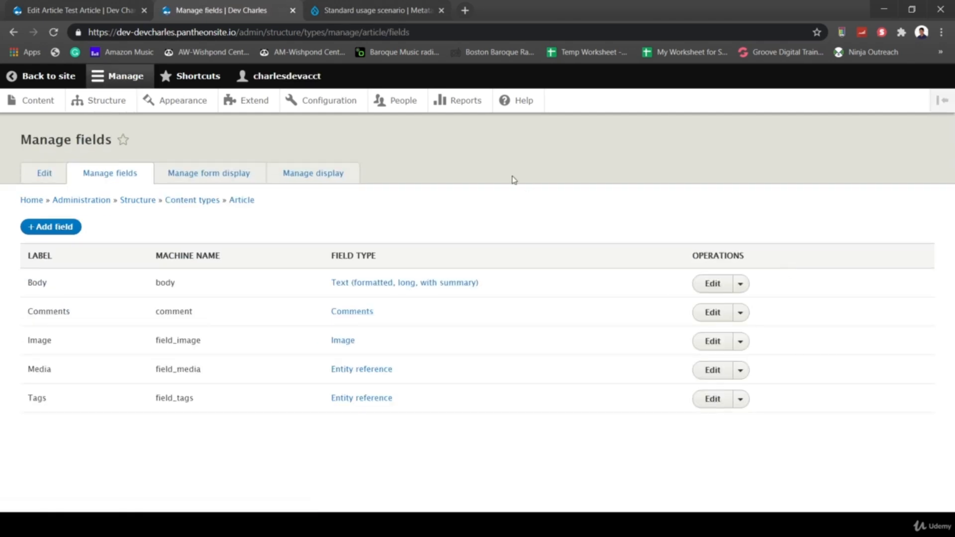
{"action": "left_click", "coordinate": [51, 227]}
{"action": "left_click", "coordinate": [92, 206]}
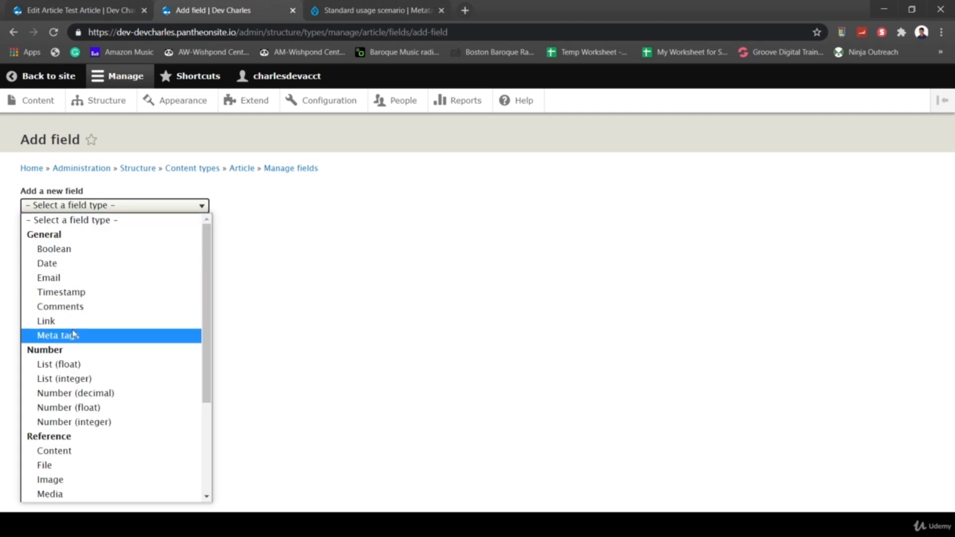
{"action": "left_click", "coordinate": [57, 335]}
{"action": "left_click", "coordinate": [76, 247]}
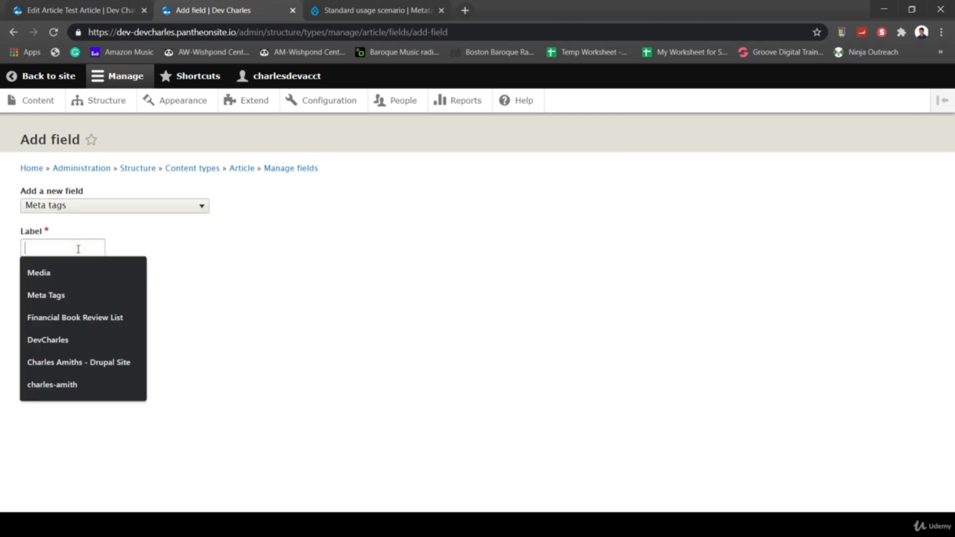
{"action": "left_click", "coordinate": [79, 294]}
{"action": "left_click", "coordinate": [76, 280]}
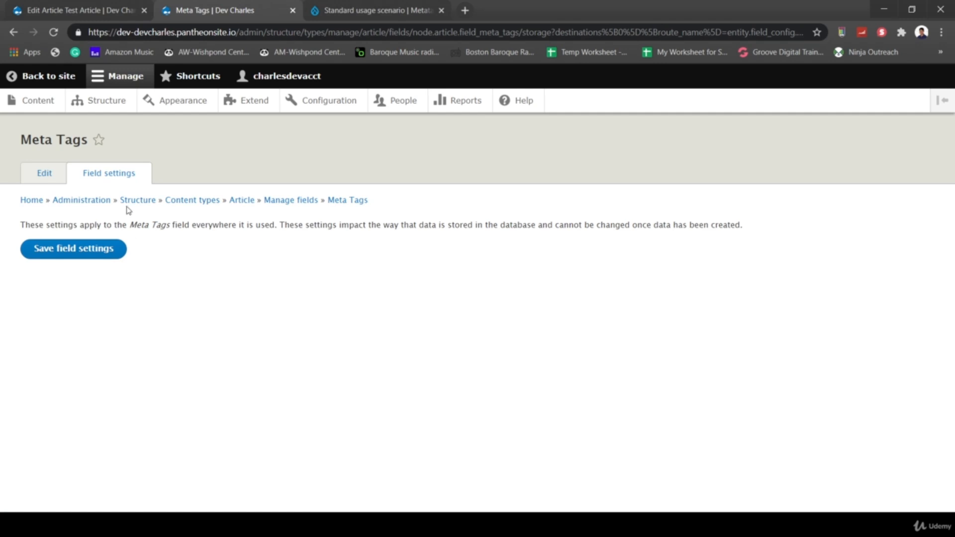
{"action": "left_click", "coordinate": [119, 247]}
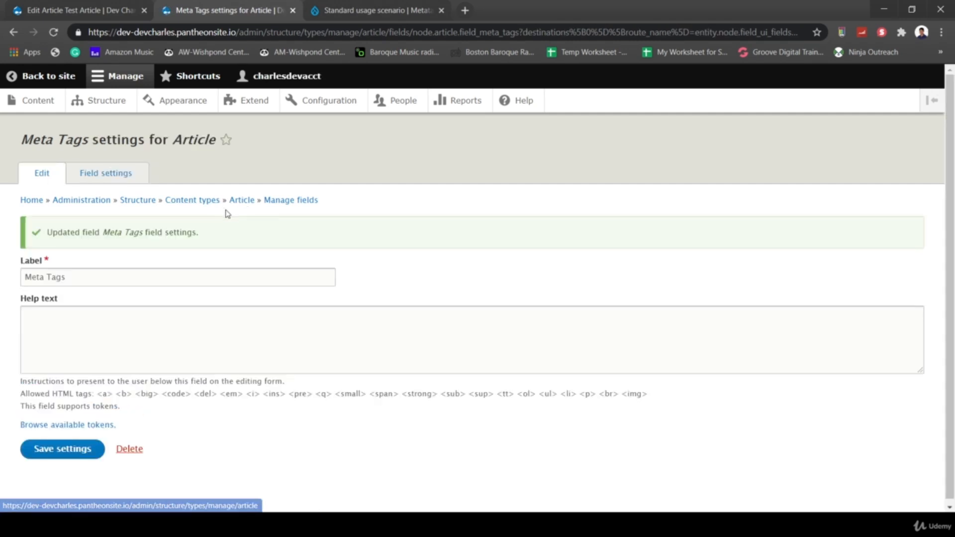
- Review the Article form display, which lists Meta Tags with the Advanced meta tags widget
{"action": "left_click", "coordinate": [280, 201]}
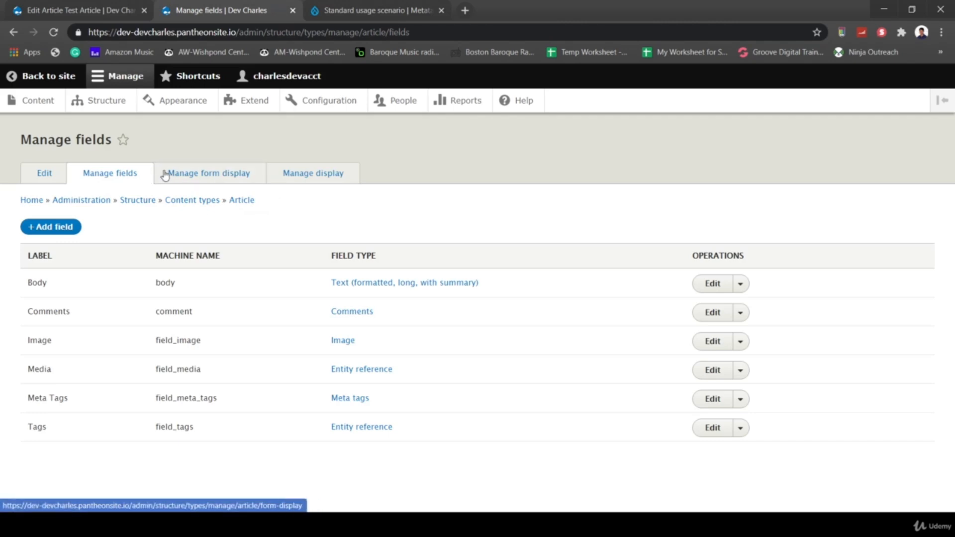
{"action": "left_click", "coordinate": [203, 178]}
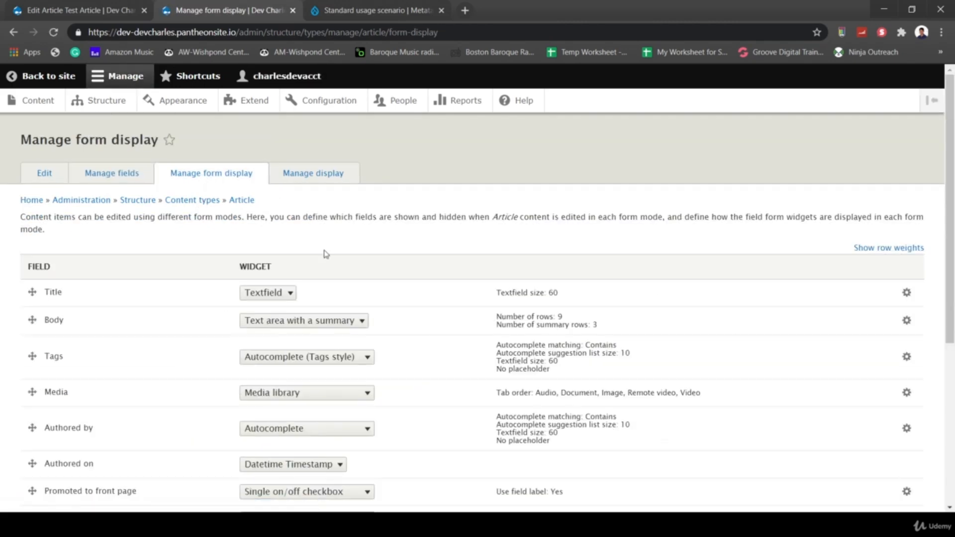
{"action": "scroll", "coordinate": [326, 253], "scroll_direction": "down", "scroll_amount": 3}
{"action": "scroll", "coordinate": [326, 253], "scroll_direction": "down", "scroll_amount": 3}
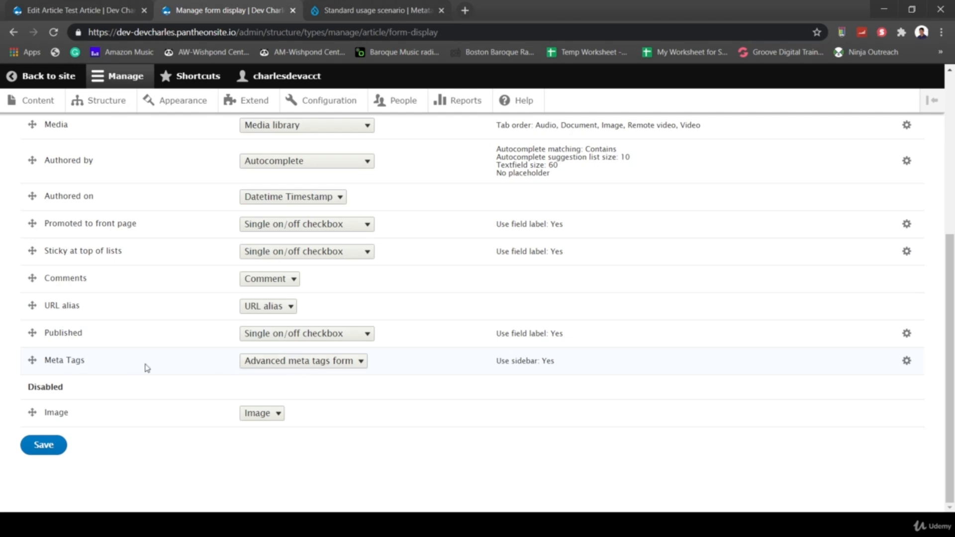
{"action": "scroll", "coordinate": [184, 376], "scroll_direction": "up", "scroll_amount": 6}
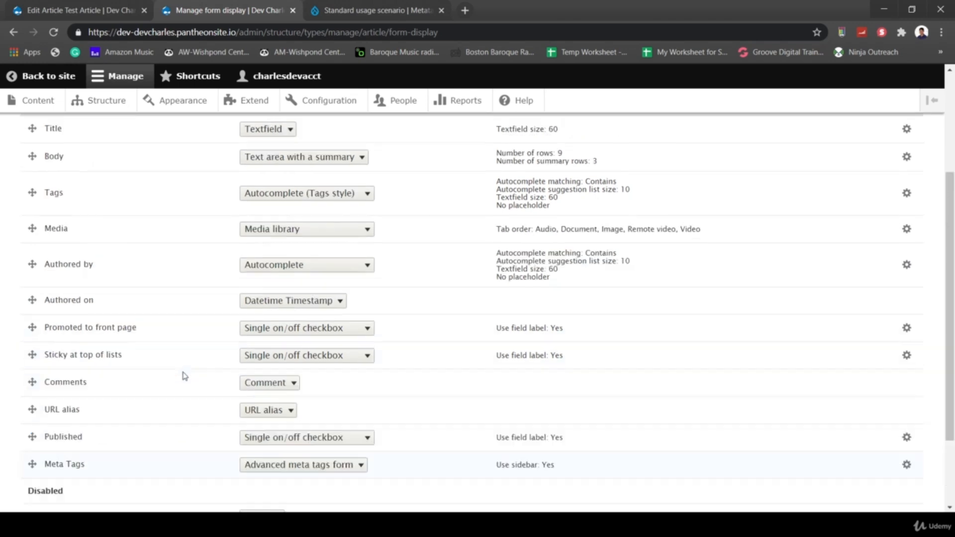
{"action": "scroll", "coordinate": [213, 300], "scroll_direction": "down", "scroll_amount": 5}
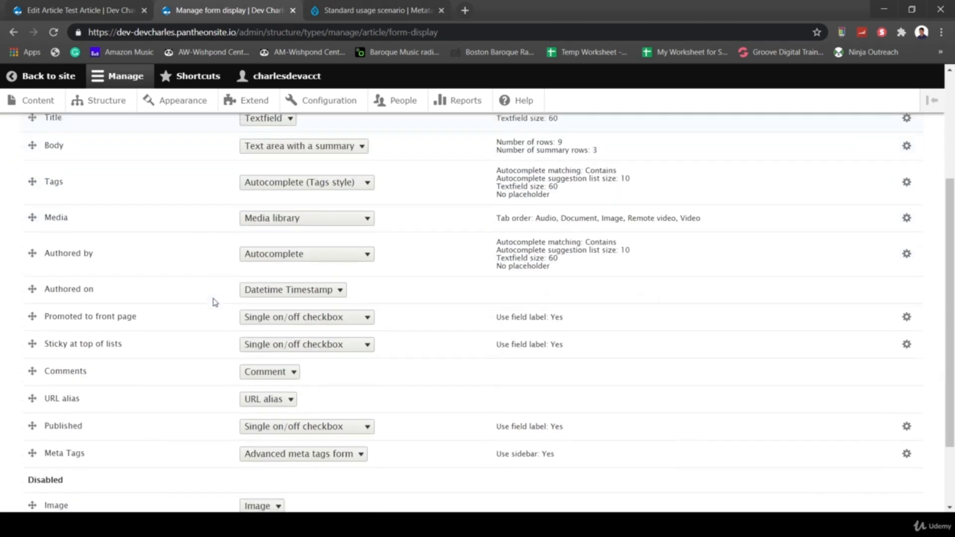
{"action": "scroll", "coordinate": [47, 398], "scroll_direction": "up", "scroll_amount": 5}
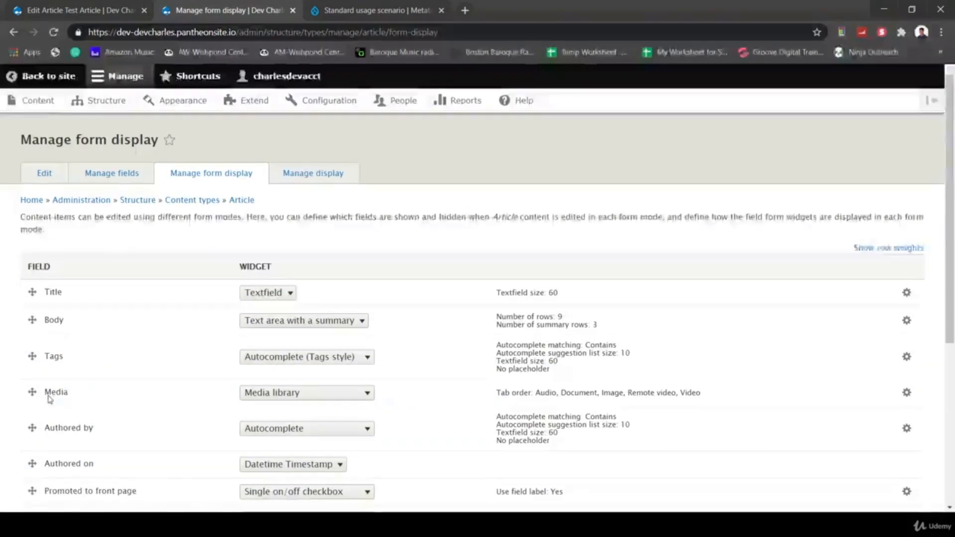
- Reload the Test Article edit form and expand its new Meta Tags section
{"action": "left_click", "coordinate": [98, 12]}
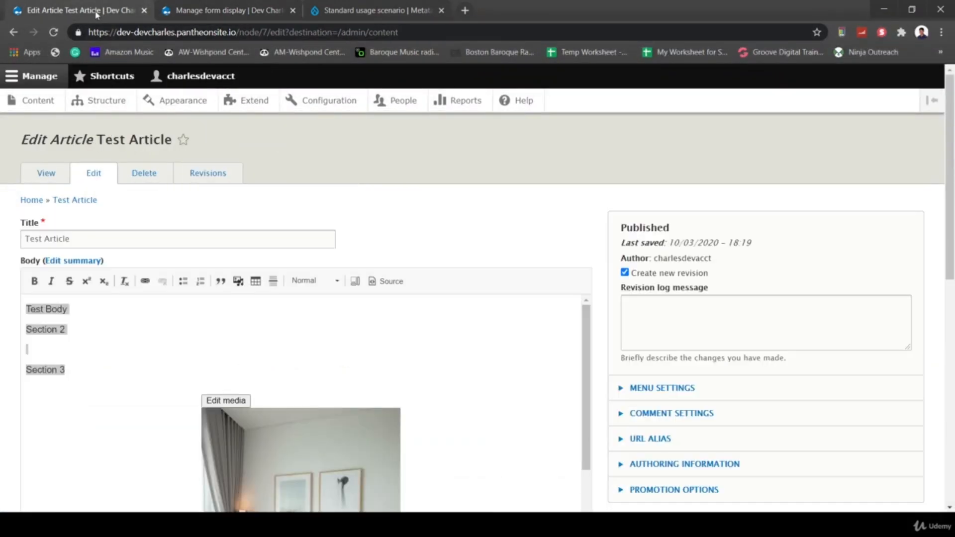
{"action": "left_click", "coordinate": [54, 32]}
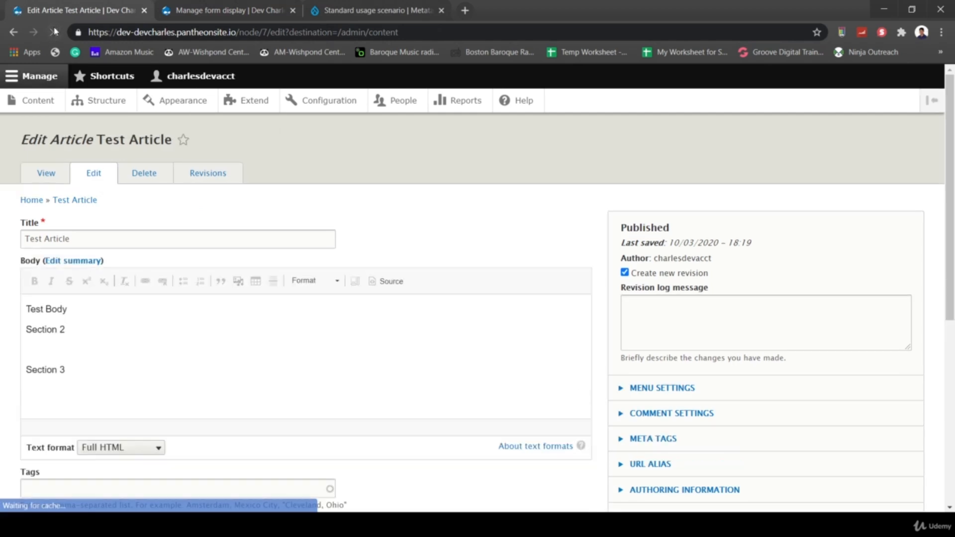
{"action": "scroll", "coordinate": [750, 309], "scroll_direction": "down", "scroll_amount": 3}
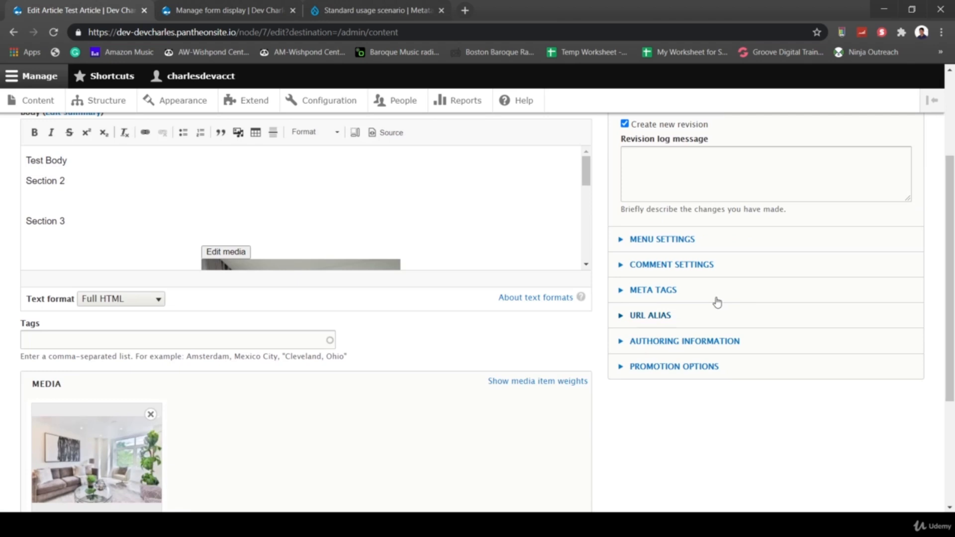
{"action": "left_click", "coordinate": [622, 291]}
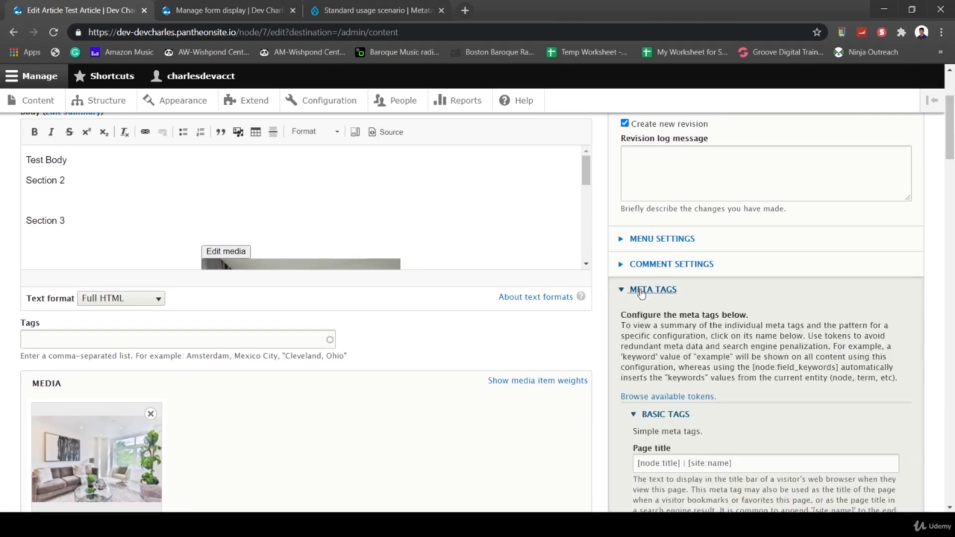
{"action": "scroll", "coordinate": [743, 372], "scroll_direction": "down", "scroll_amount": 2}
{"action": "scroll", "coordinate": [743, 372], "scroll_direction": "down", "scroll_amount": 3}
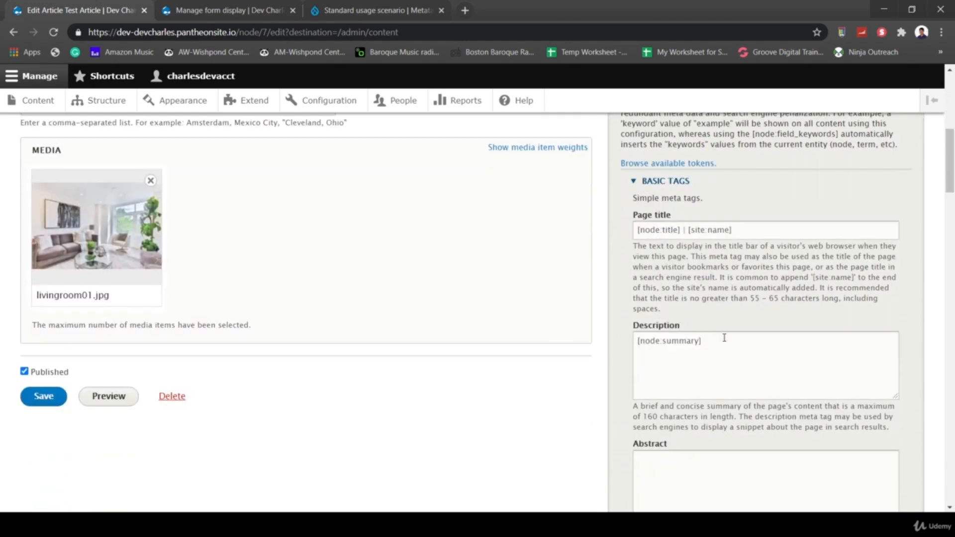
- Inspect the Description meta tag, whose default value is the [node:summary] token
{"action": "left_click_drag", "start_coordinate": [703, 342], "coordinate": [620, 336]}
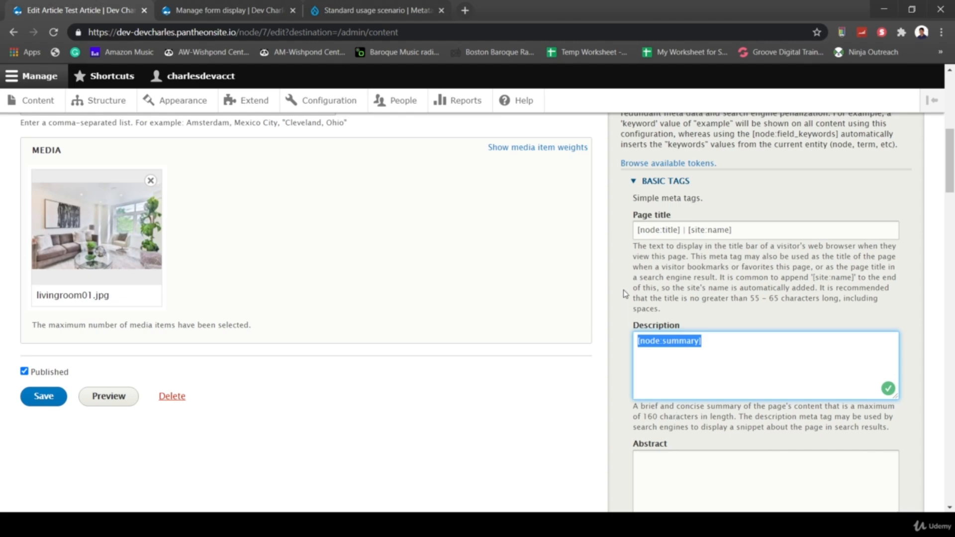
{"action": "scroll", "coordinate": [623, 297], "scroll_direction": "up", "scroll_amount": 7}
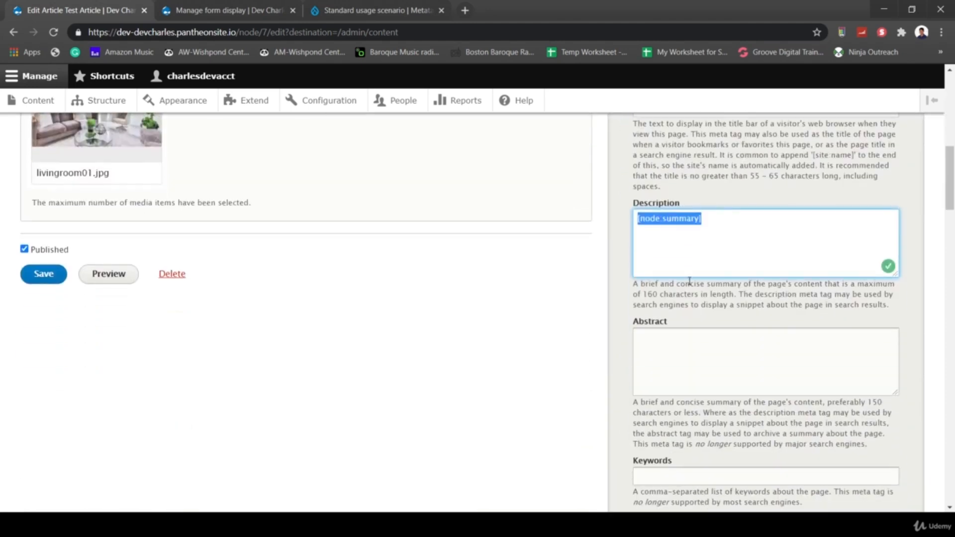
{"action": "left_click", "coordinate": [734, 251]}
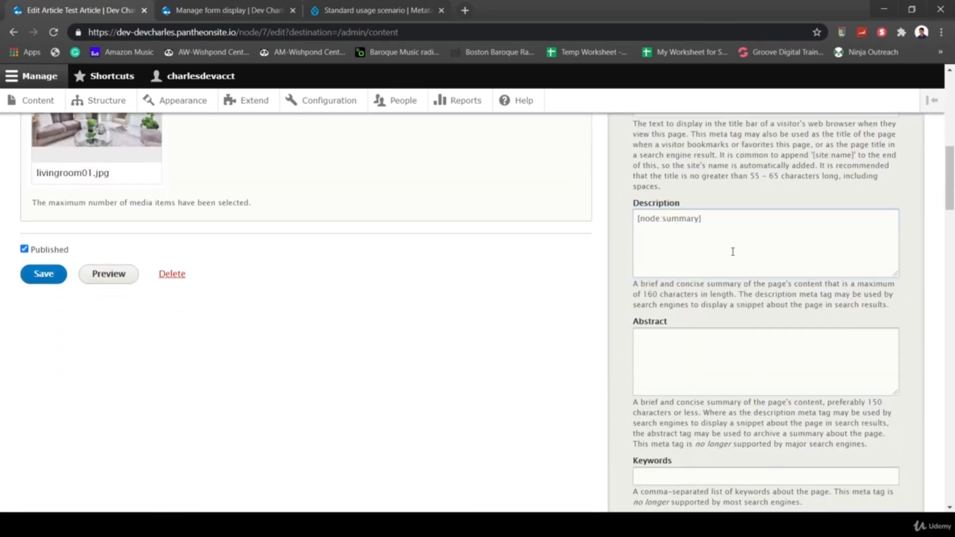
{"action": "left_click_drag", "start_coordinate": [721, 230], "coordinate": [630, 222]}
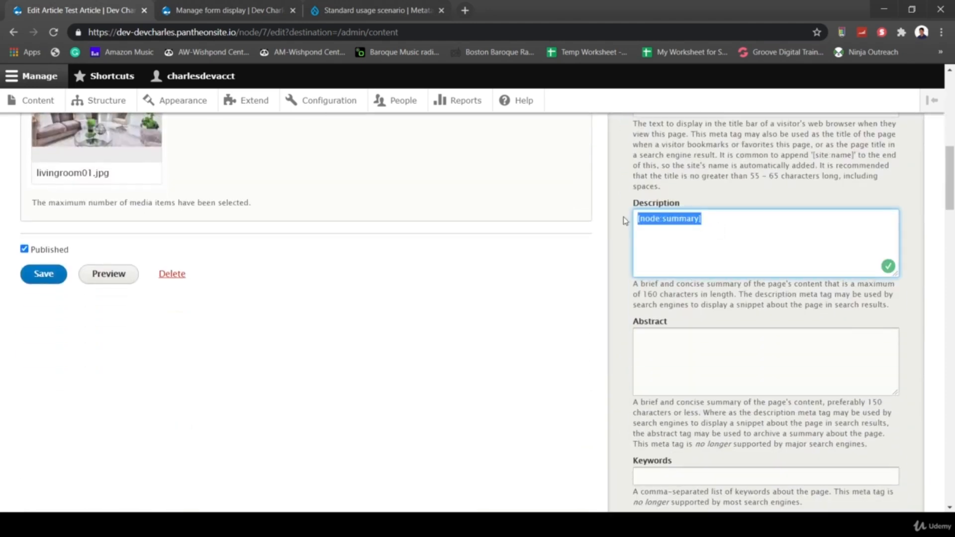
{"action": "left_click", "coordinate": [633, 242]}
{"action": "scroll", "coordinate": [633, 242], "scroll_direction": "up", "scroll_amount": 1}
{"action": "left_click_drag", "start_coordinate": [705, 293], "coordinate": [626, 289]}
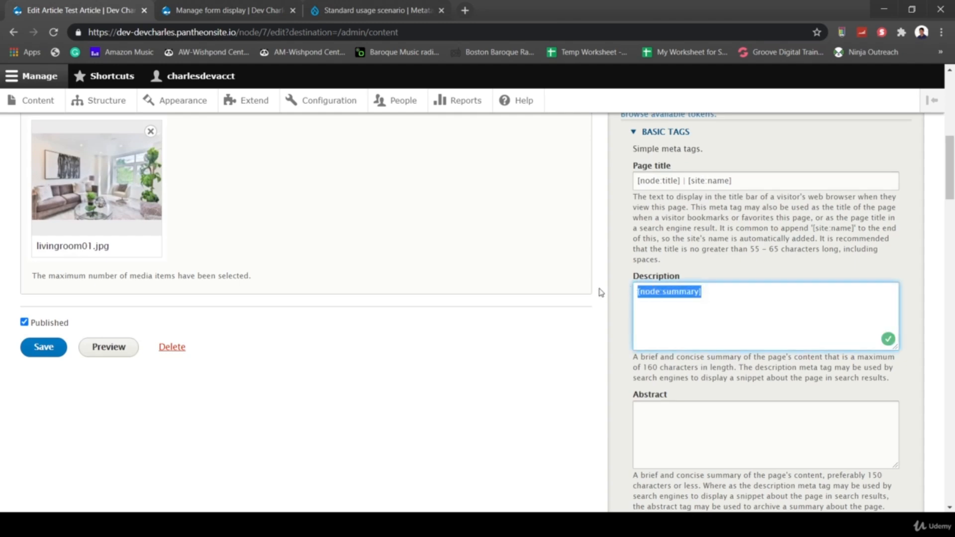
{"action": "scroll", "coordinate": [601, 292], "scroll_direction": "up", "scroll_amount": 1}
{"action": "scroll", "coordinate": [602, 293], "scroll_direction": "up", "scroll_amount": 8}
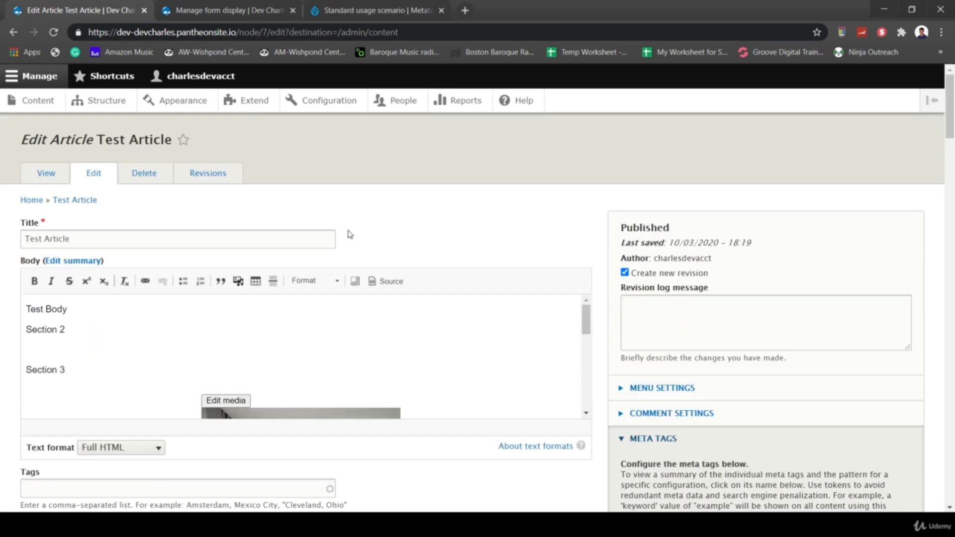
- Reveal the Summary field and enter 'This is a description about my test article'
{"action": "left_click", "coordinate": [77, 261]}
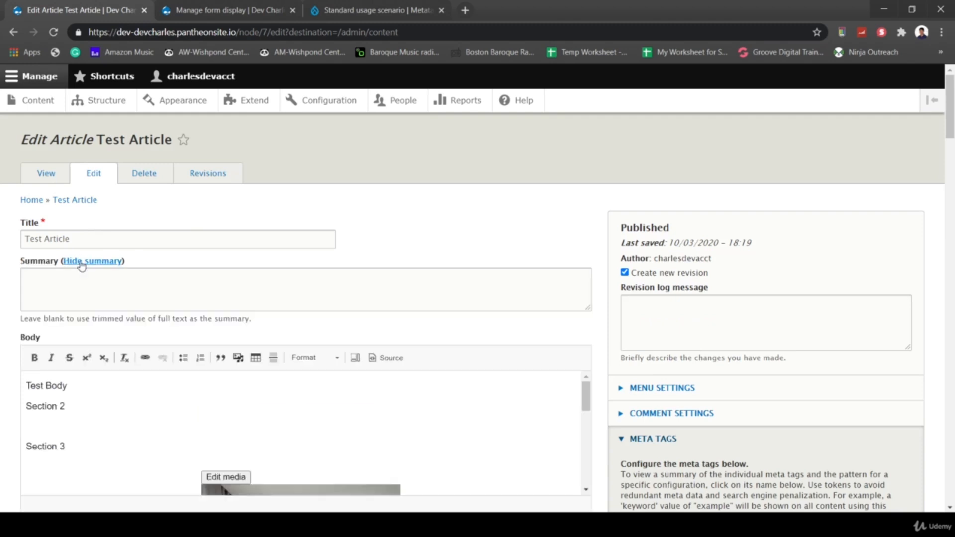
{"action": "left_click", "coordinate": [120, 285]}
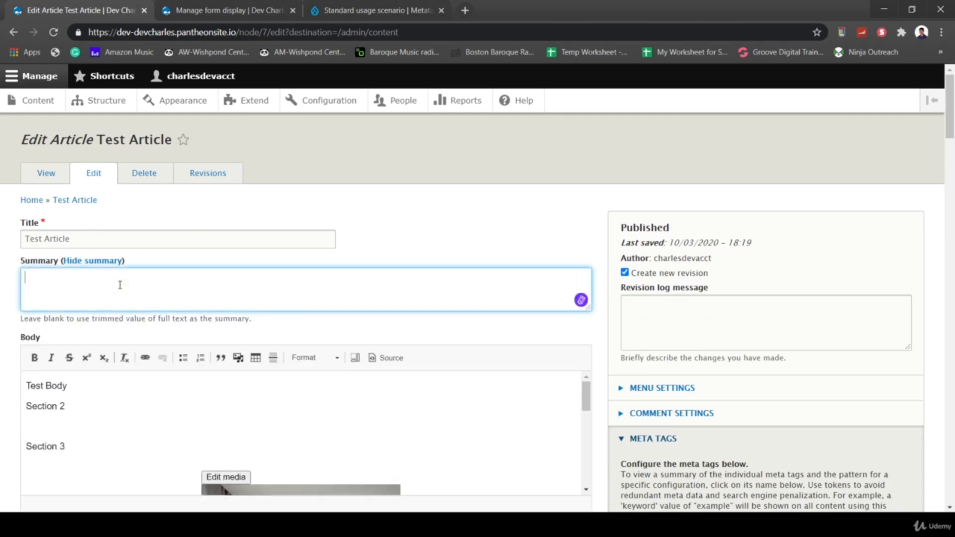
{"action": "type", "text": "This is a descrip"}
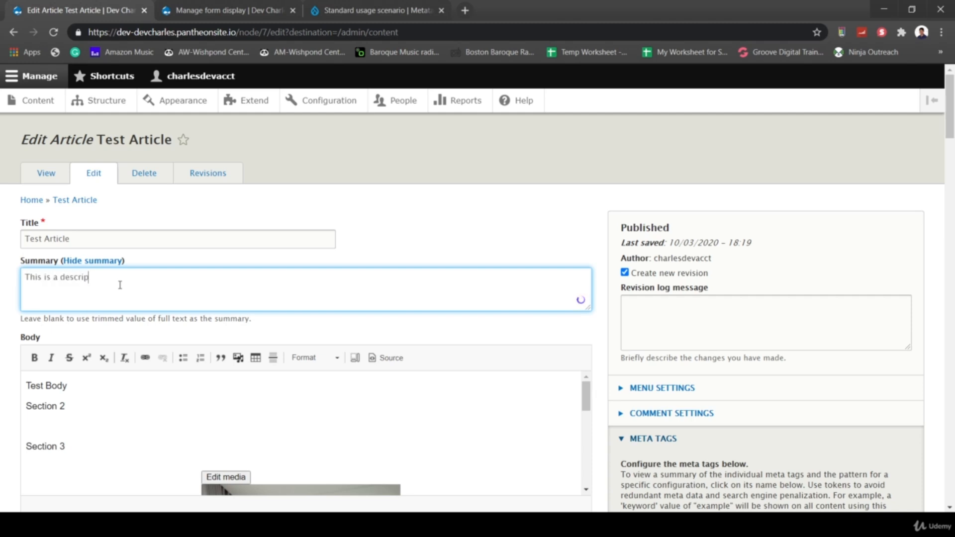
{"action": "type", "text": "tion about my test article."}
{"action": "scroll", "coordinate": [111, 289], "scroll_direction": "down", "scroll_amount": 20}
{"action": "scroll", "coordinate": [110, 289], "scroll_direction": "up", "scroll_amount": 9}
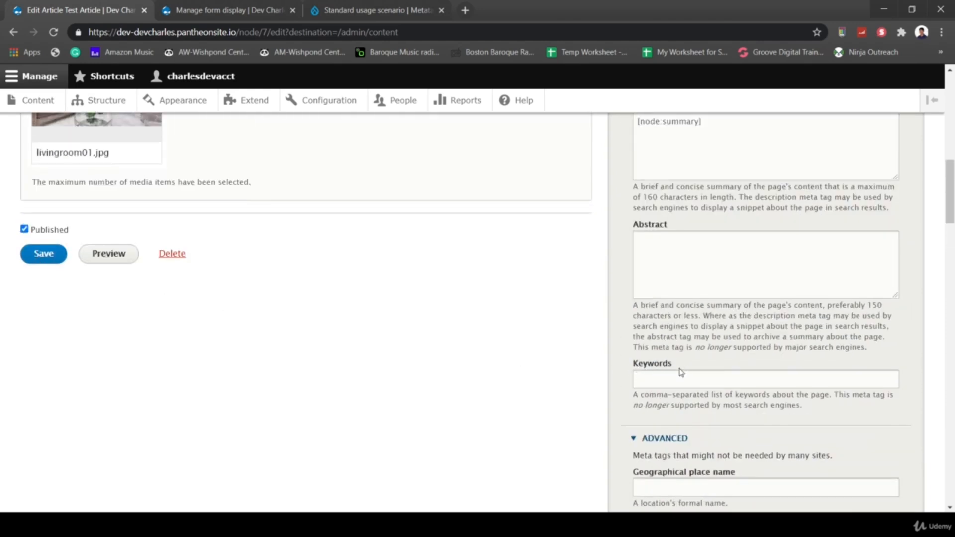
- Look over the Meta Tags Keywords help text, then save the article
{"action": "left_click_drag", "start_coordinate": [808, 409], "coordinate": [625, 403]}
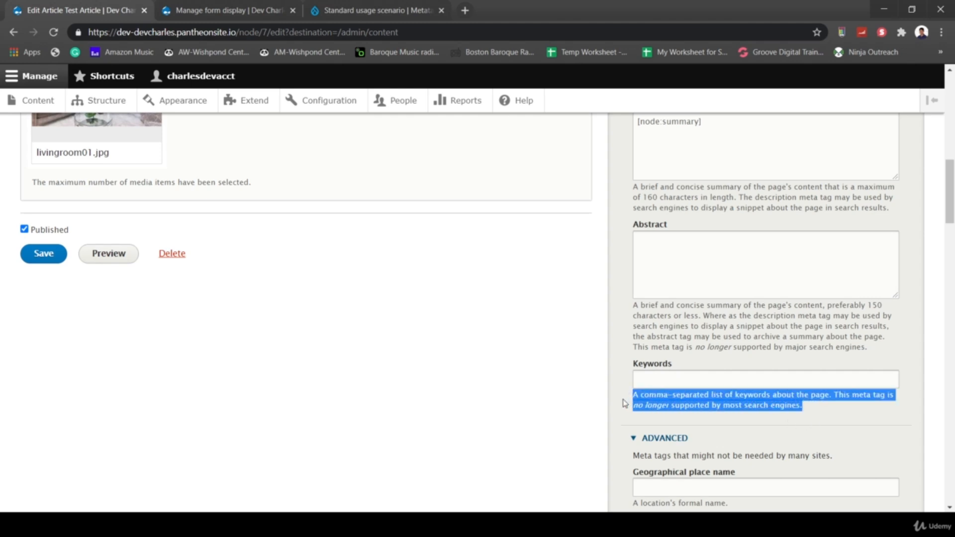
{"action": "left_click", "coordinate": [800, 421]}
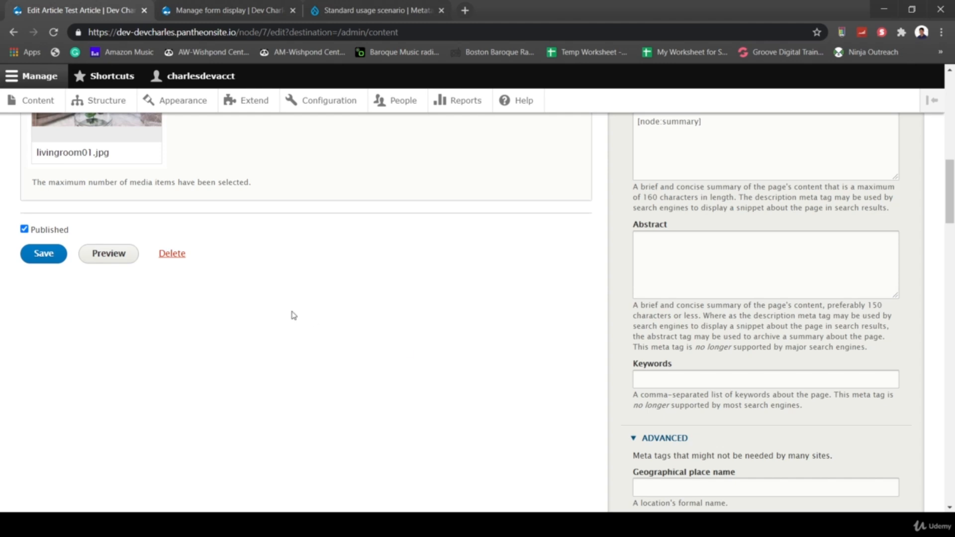
{"action": "scroll", "coordinate": [704, 352], "scroll_direction": "up", "scroll_amount": 2}
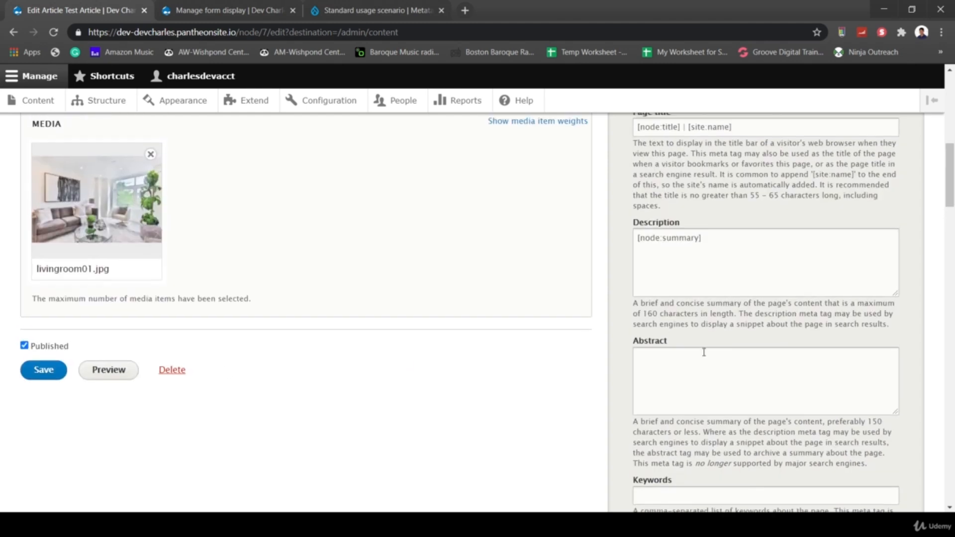
{"action": "scroll", "coordinate": [315, 434], "scroll_direction": "down", "scroll_amount": 1}
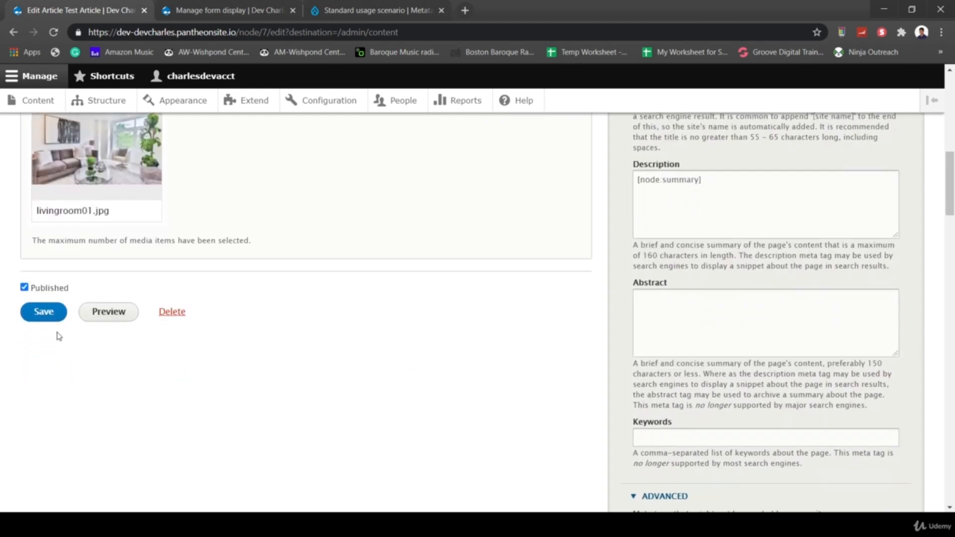
{"action": "scroll", "coordinate": [213, 436], "scroll_direction": "up", "scroll_amount": 6}
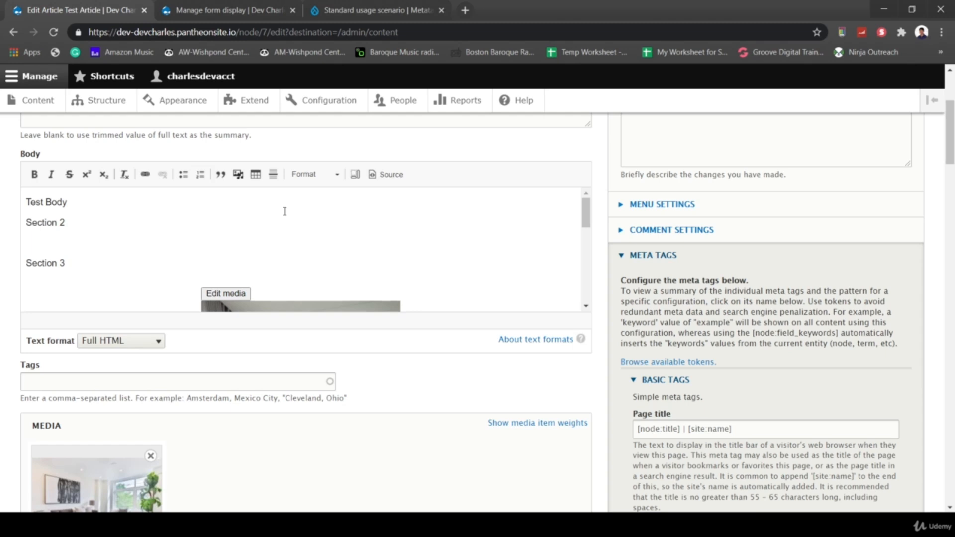
{"action": "left_click", "coordinate": [379, 215]}
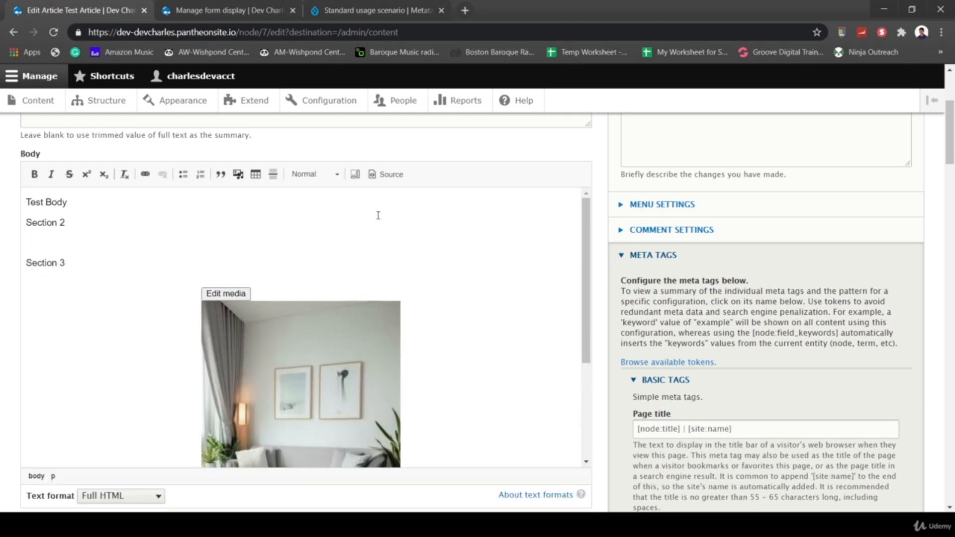
{"action": "scroll", "coordinate": [378, 215], "scroll_direction": "up", "scroll_amount": 3}
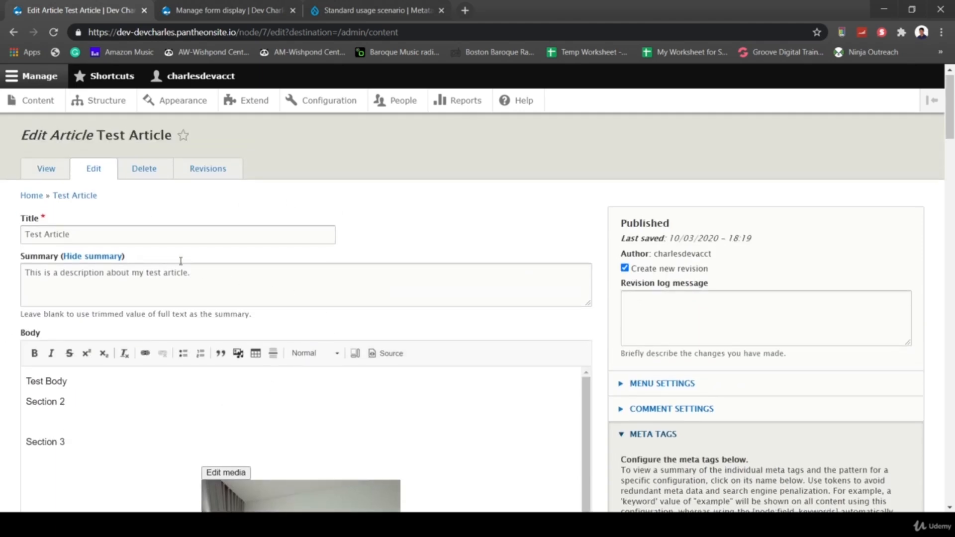
{"action": "scroll", "coordinate": [467, 344], "scroll_direction": "down", "scroll_amount": 3}
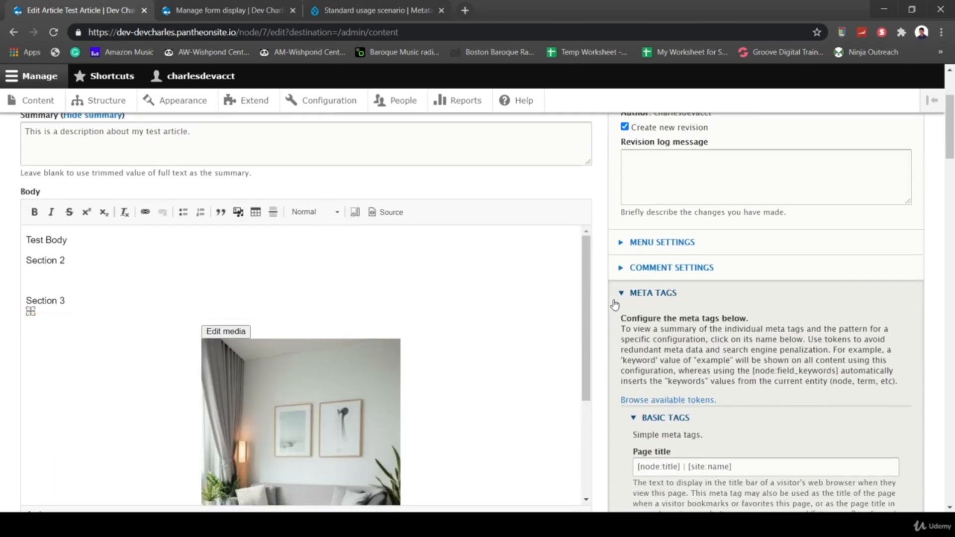
{"action": "scroll", "coordinate": [597, 356], "scroll_direction": "up", "scroll_amount": 3}
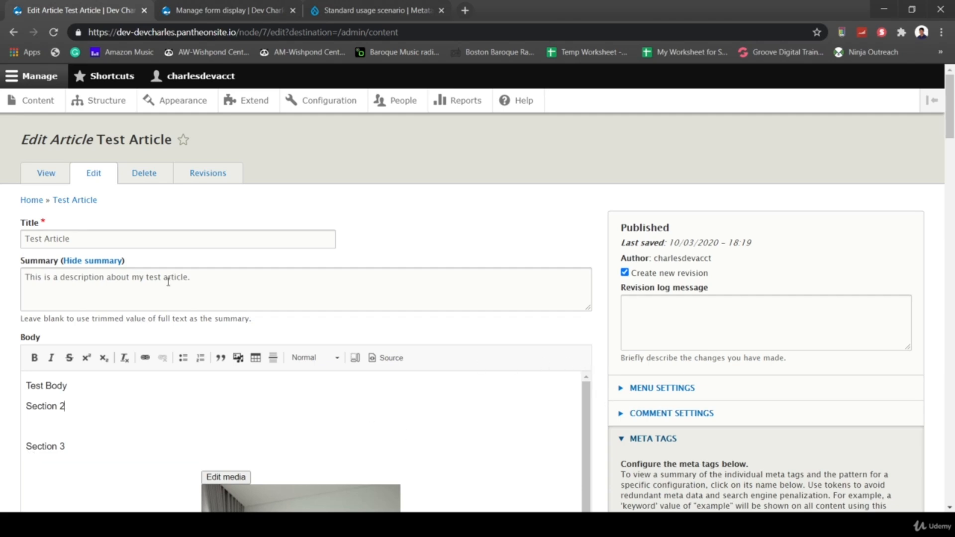
{"action": "scroll", "coordinate": [604, 405], "scroll_direction": "down", "scroll_amount": 5}
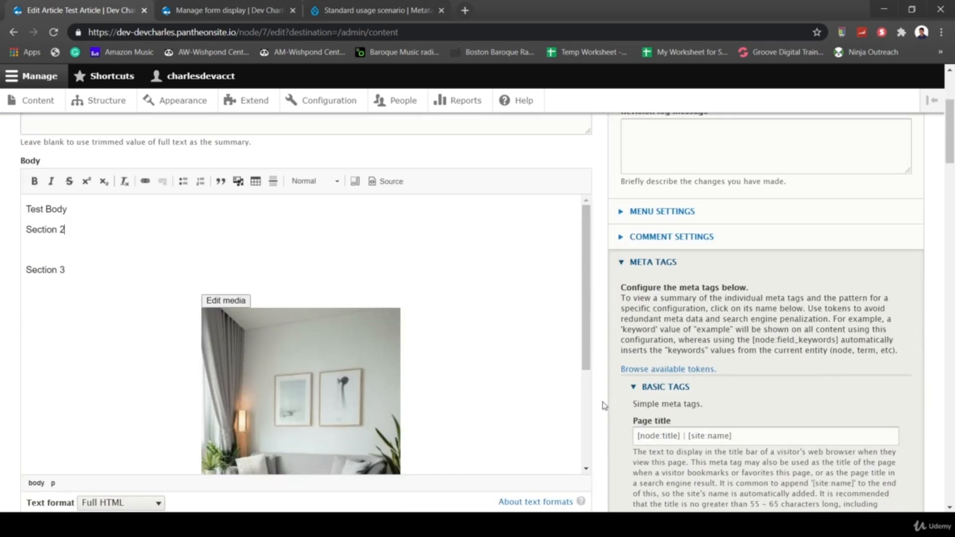
{"action": "scroll", "coordinate": [604, 405], "scroll_direction": "down", "scroll_amount": 5}
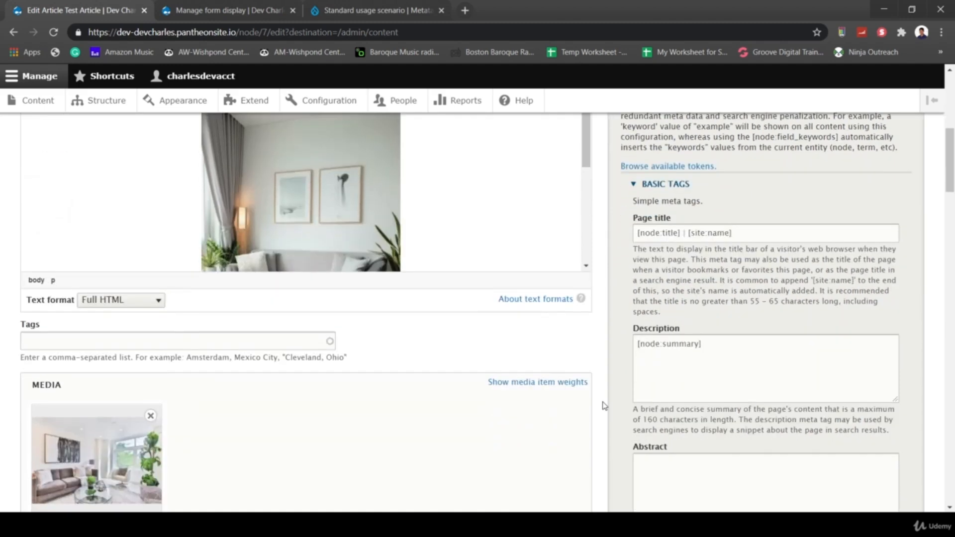
{"action": "scroll", "coordinate": [604, 406], "scroll_direction": "down", "scroll_amount": 2}
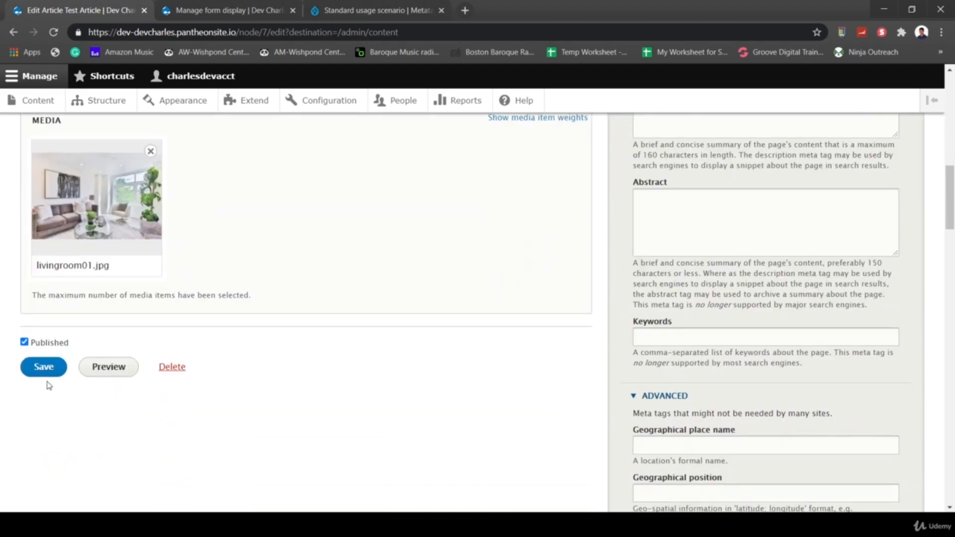
{"action": "left_click", "coordinate": [29, 374]}
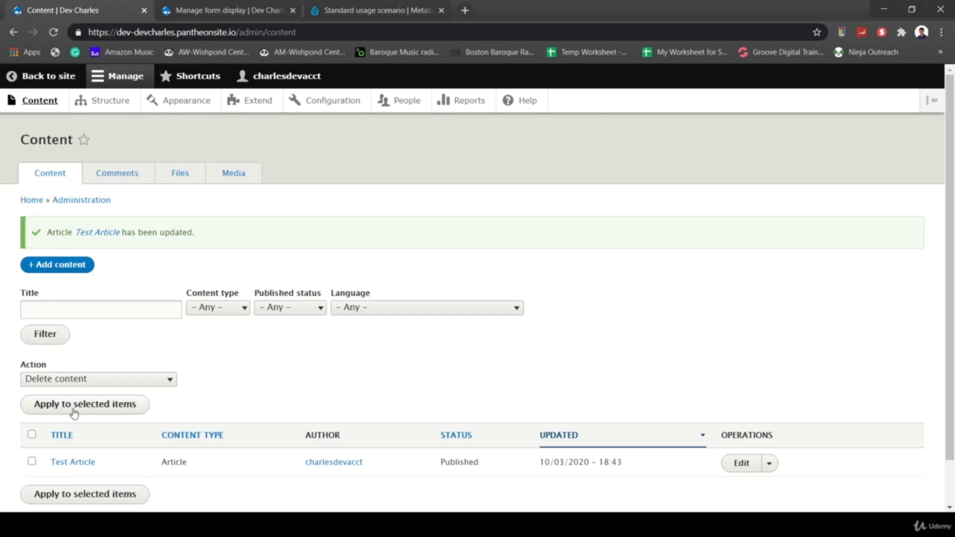
- Open the Test Article page and search its HTML source for '<meta'
{"action": "left_click", "coordinate": [92, 462]}
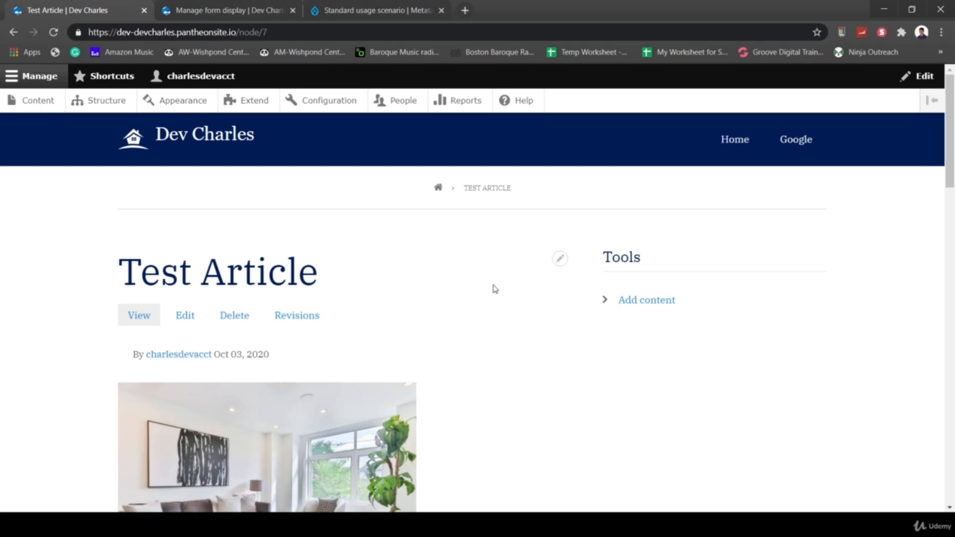
{"action": "key", "text": "ctrl+u"}
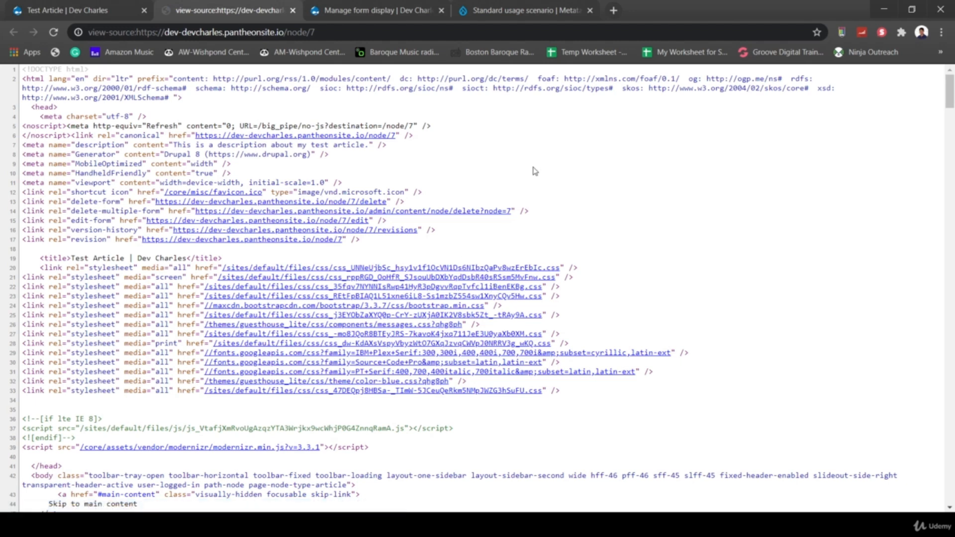
{"action": "key", "text": "ctrl+f"}
{"action": "type", "text": "<me"}
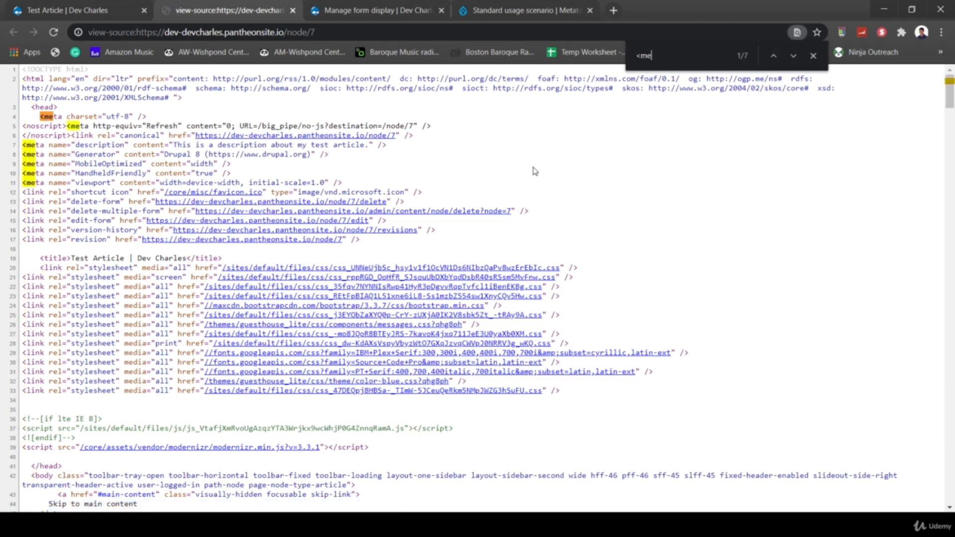
{"action": "type", "text": "ta"}
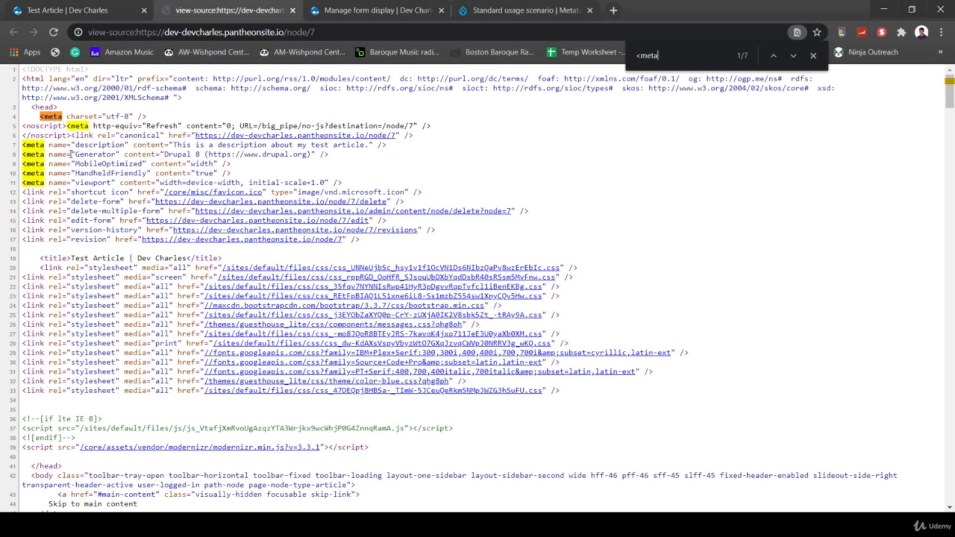
- Highlight the description meta tag line, then close the source view
{"action": "left_click_drag", "start_coordinate": [22, 147], "coordinate": [395, 148]}
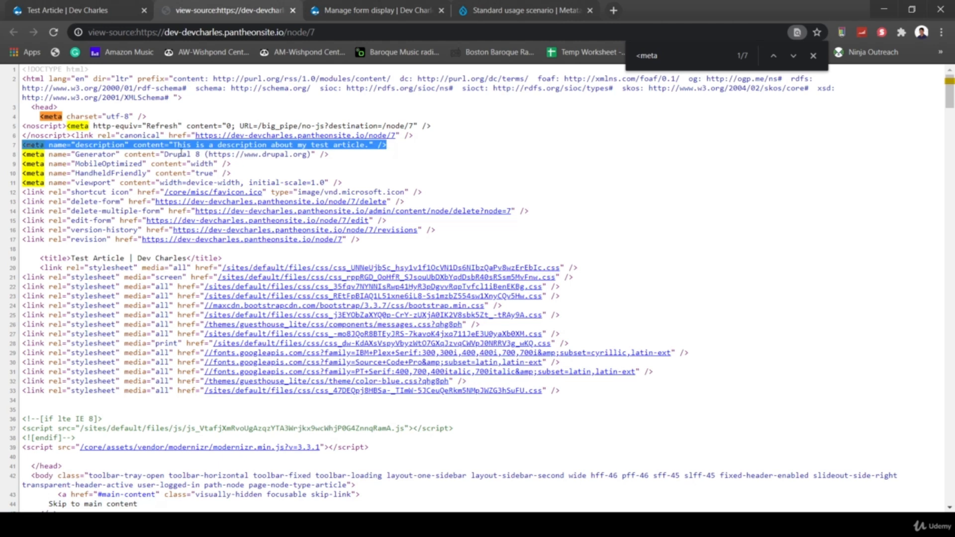
{"action": "left_click", "coordinate": [423, 162]}
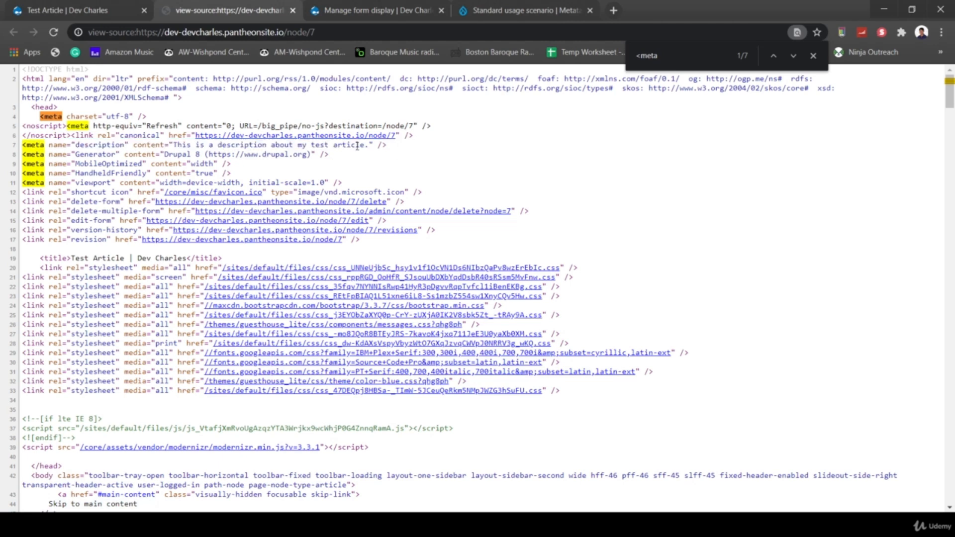
{"action": "left_click_drag", "start_coordinate": [387, 144], "coordinate": [15, 145]}
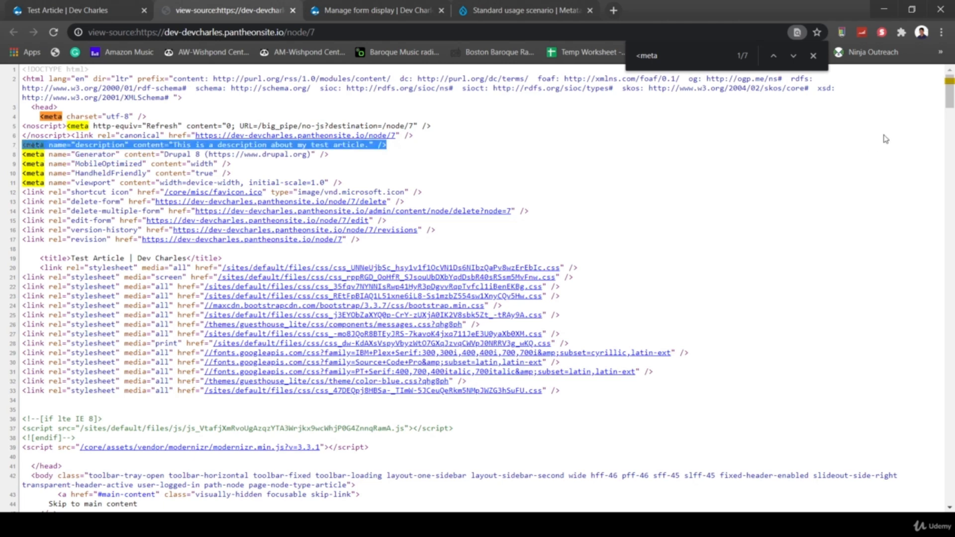
{"action": "left_click", "coordinate": [292, 11]}
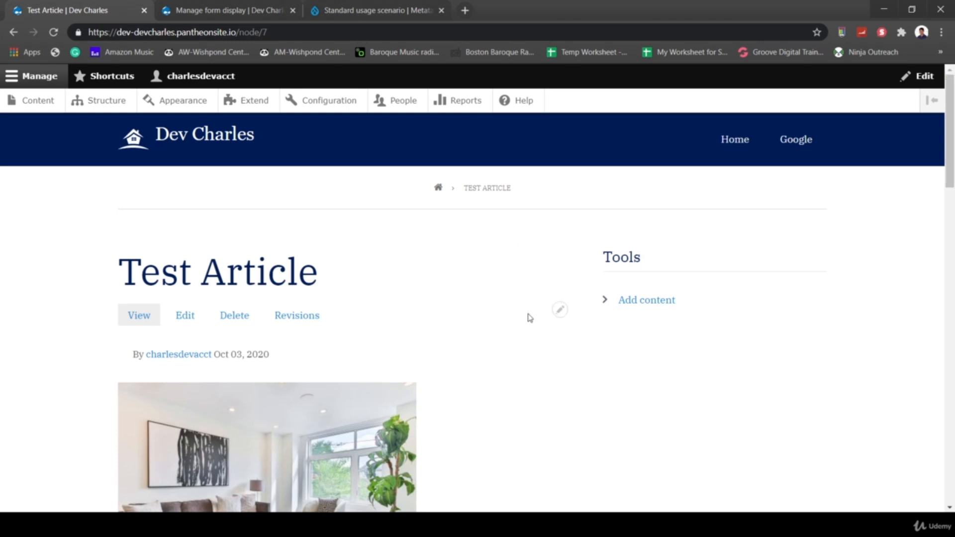
{"action": "scroll", "coordinate": [539, 342], "scroll_direction": "down", "scroll_amount": 1}
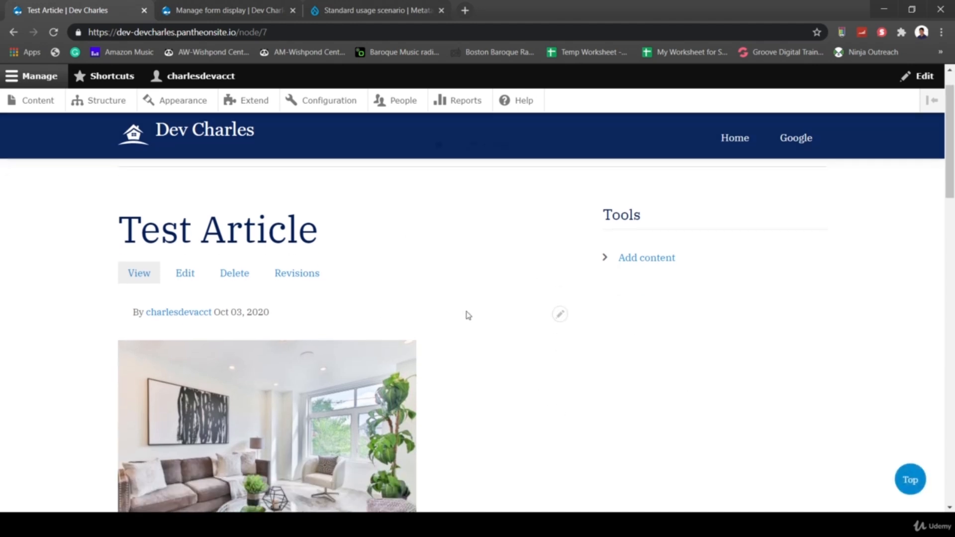
- Leave the URL alias field blank on the new 'This Is My Test' article
{"action": "scroll", "coordinate": [672, 409], "scroll_direction": "up", "scroll_amount": 1}
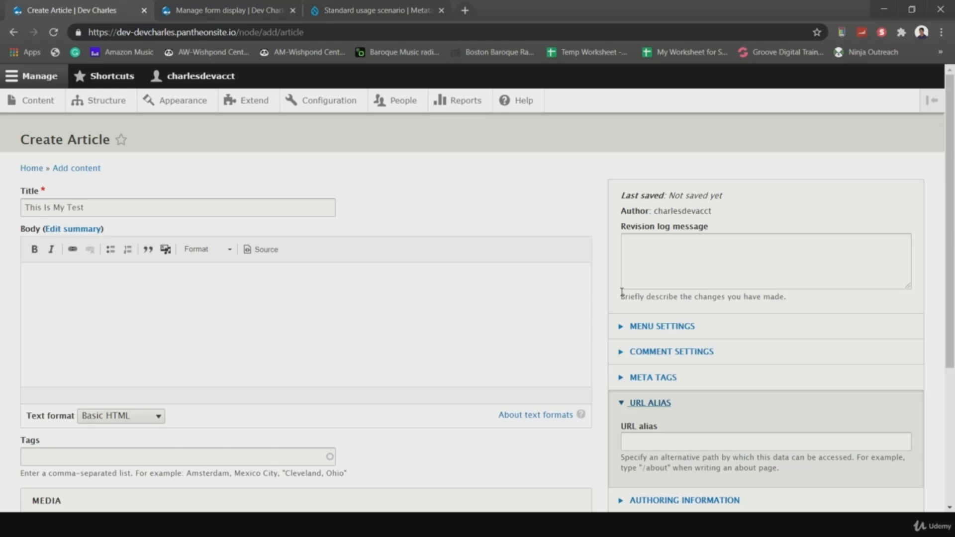
{"action": "left_click", "coordinate": [640, 437]}
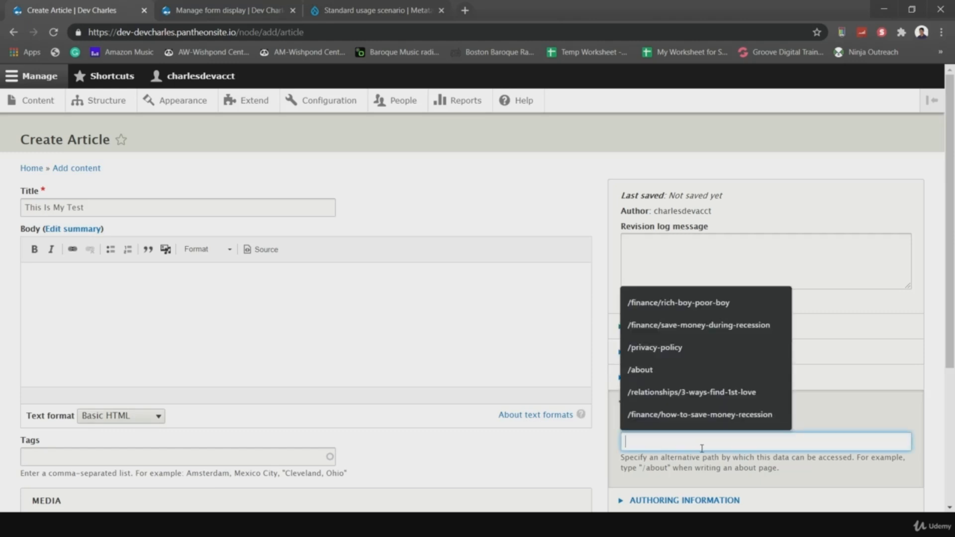
{"action": "left_click", "coordinate": [729, 484]}
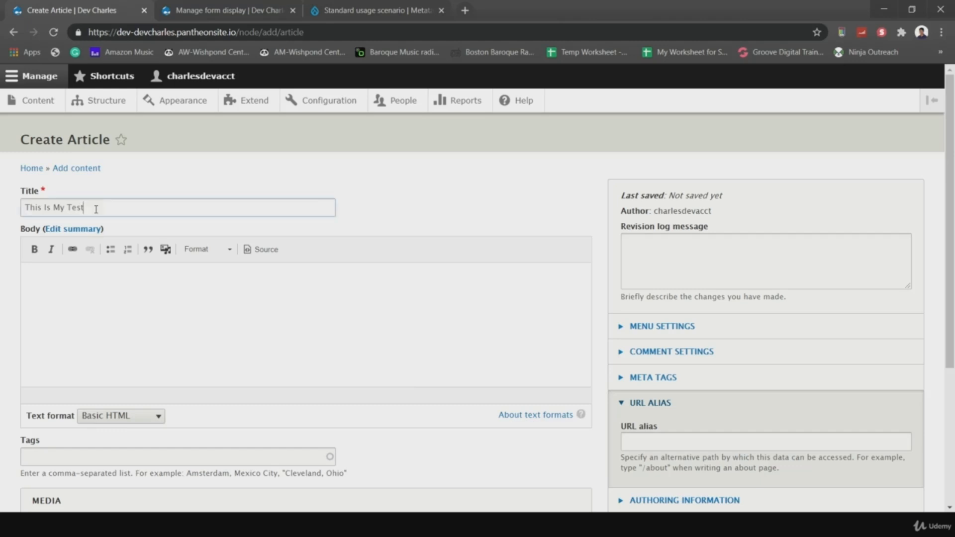
{"action": "left_click_drag", "start_coordinate": [96, 209], "coordinate": [7, 205]}
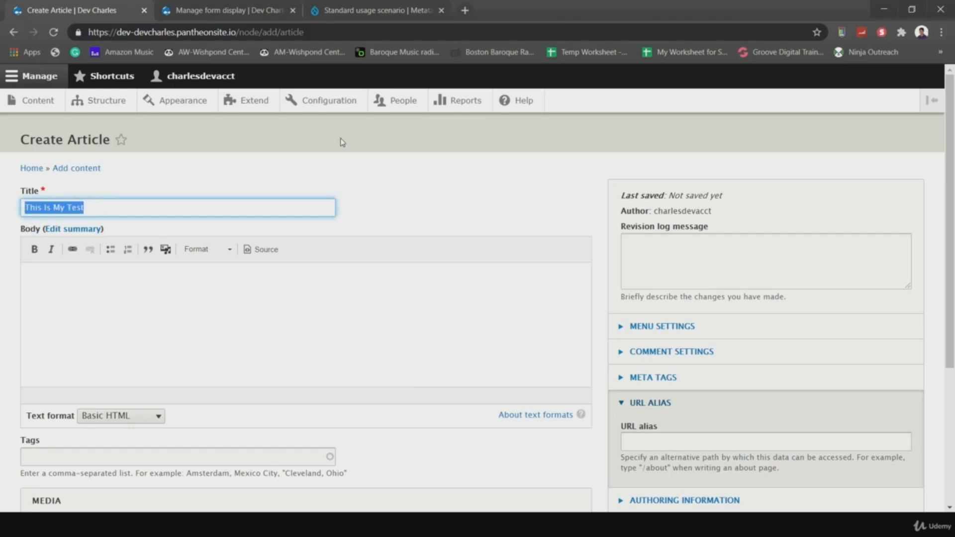
{"action": "left_click", "coordinate": [306, 179]}
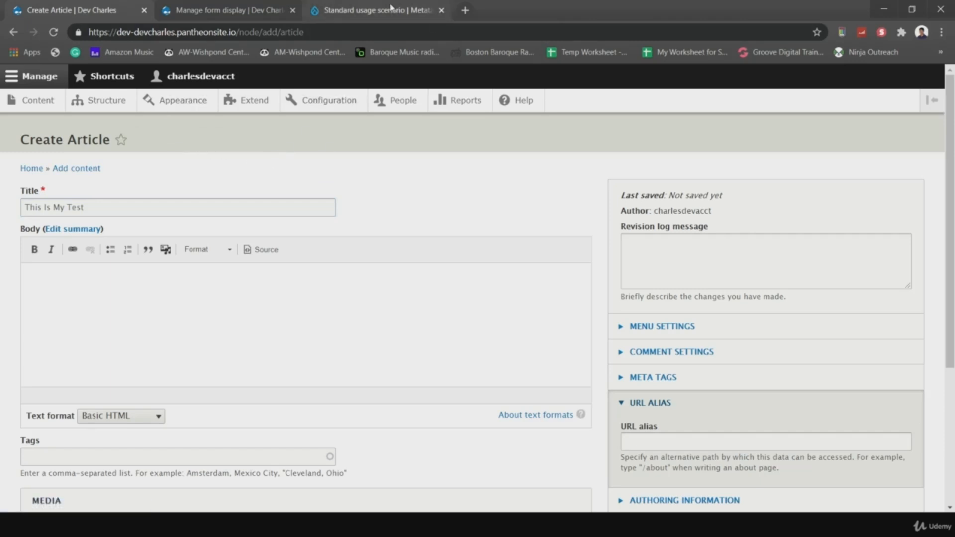
- Search drupal.org's contributed modules for 'pathau'
{"action": "left_click", "coordinate": [340, 11]}
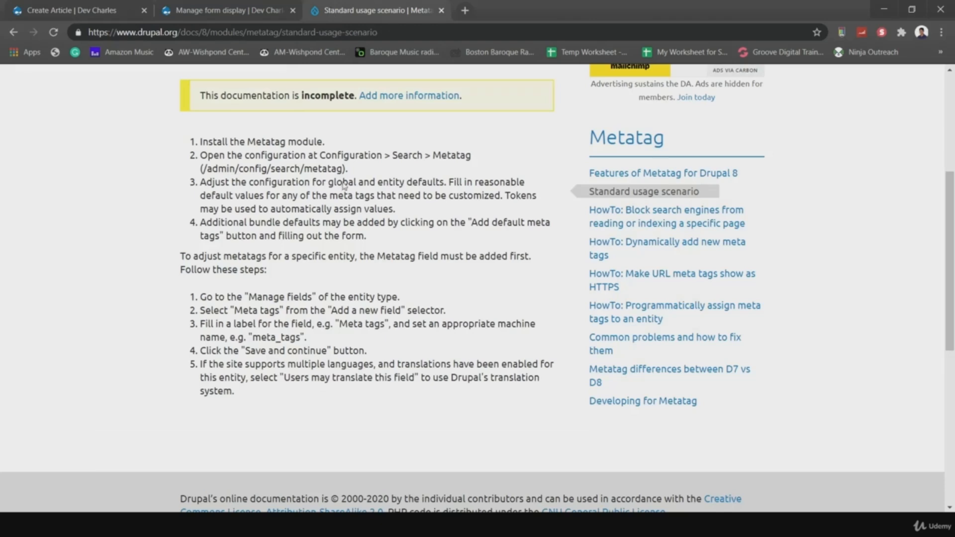
{"action": "scroll", "coordinate": [344, 185], "scroll_direction": "up", "scroll_amount": 5}
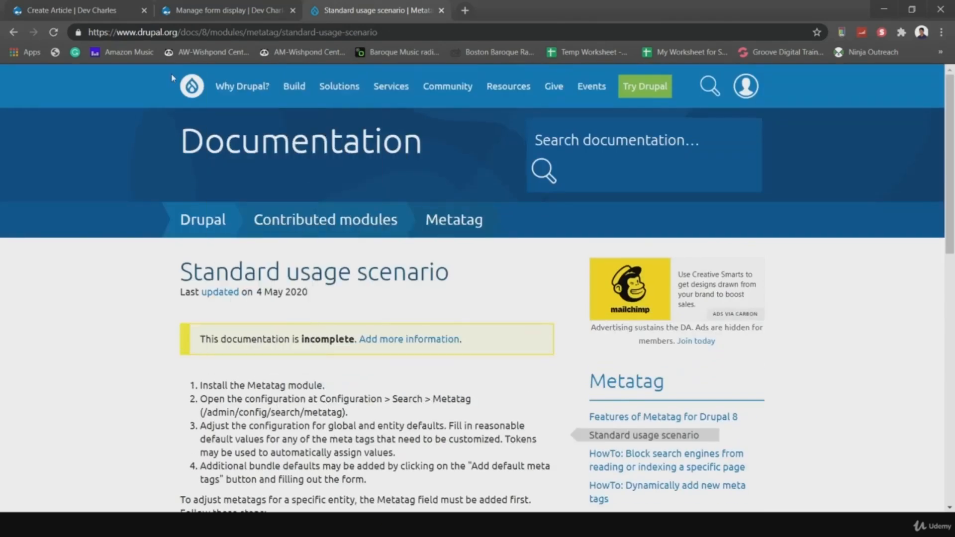
{"action": "left_click", "coordinate": [191, 86]}
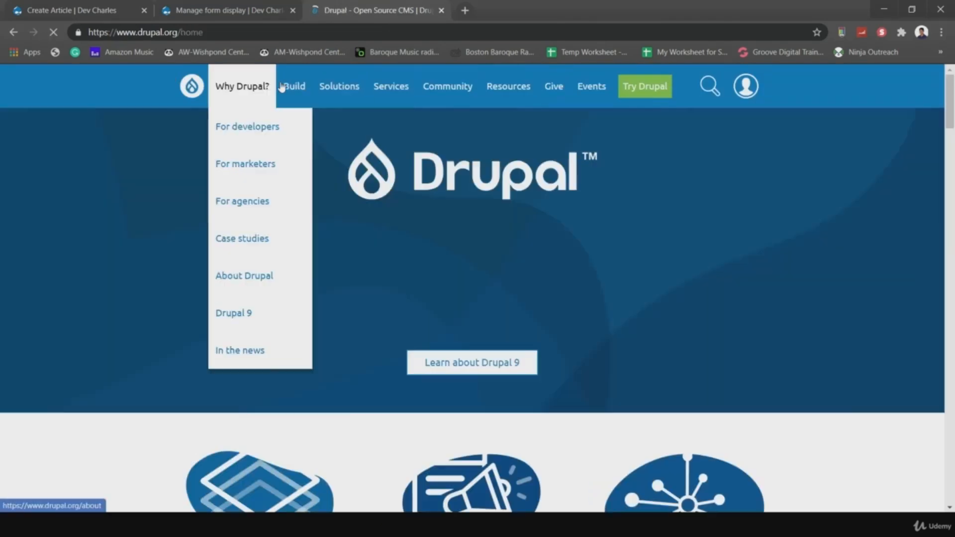
{"action": "mouse_move", "coordinate": [297, 86]}
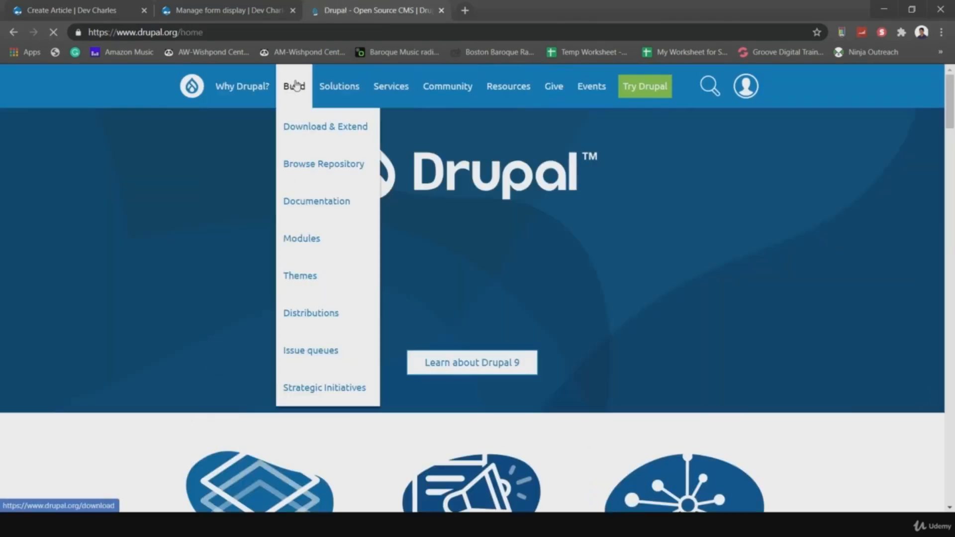
{"action": "left_click", "coordinate": [298, 240]}
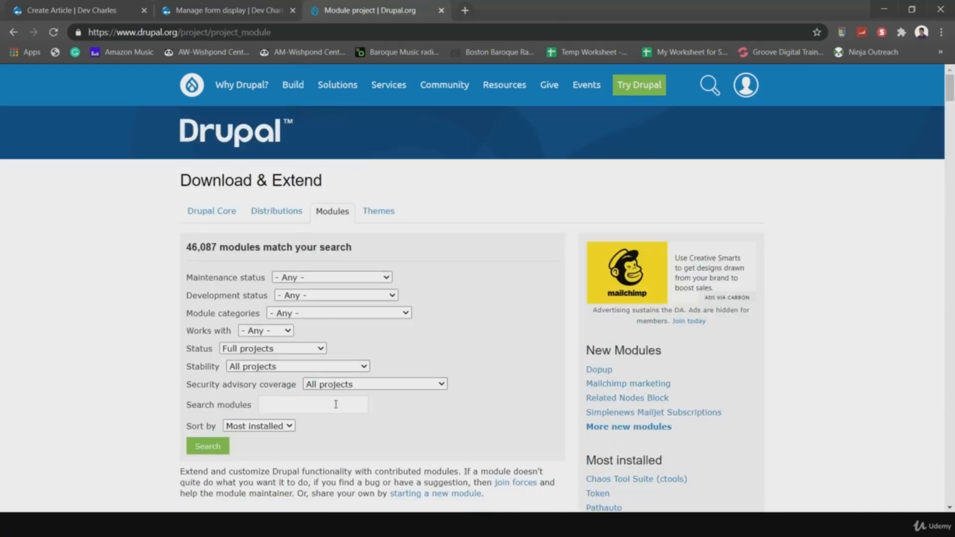
{"action": "left_click", "coordinate": [336, 405]}
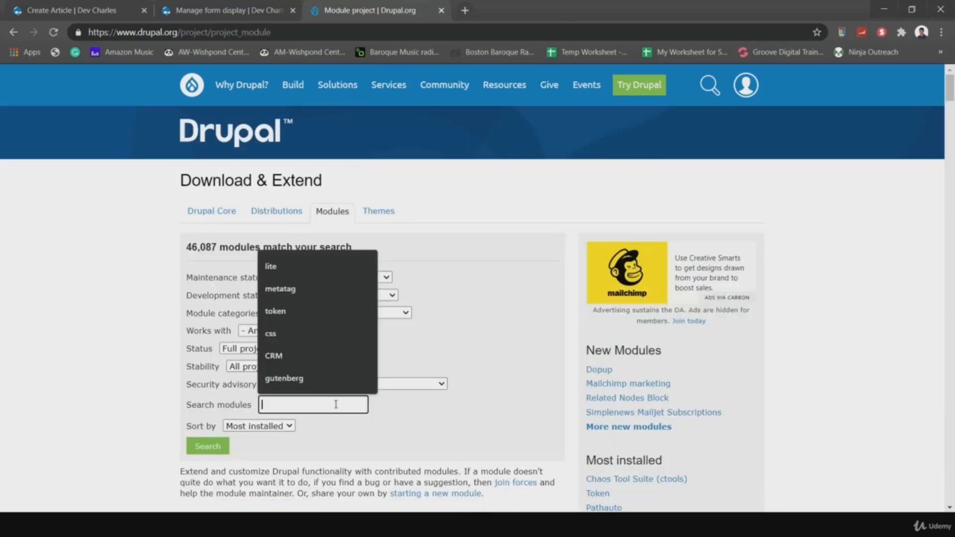
{"action": "type", "text": "pathauto"}
{"action": "key", "text": "Return"}
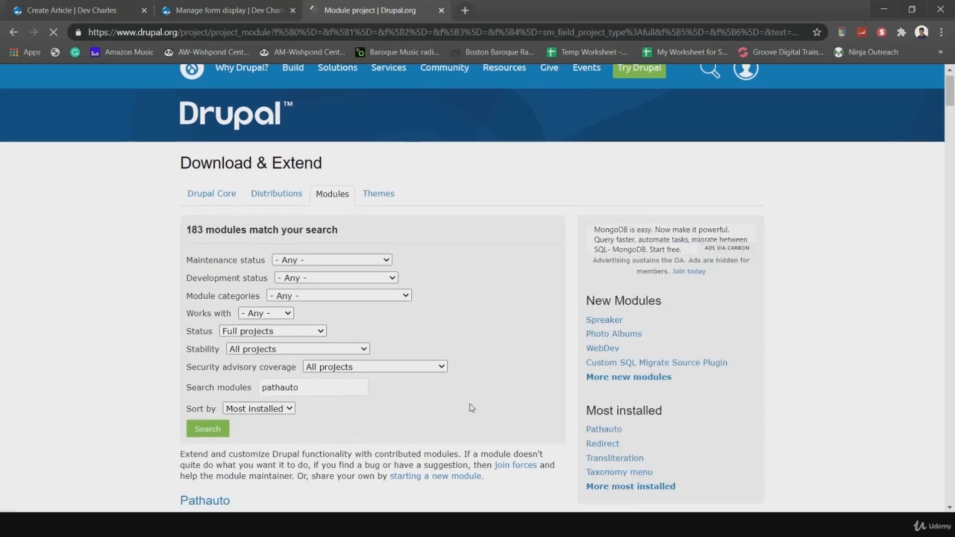
- Open the Pathauto project and copy the 8.x-1.8 tar.gz download link
{"action": "scroll", "coordinate": [469, 407], "scroll_direction": "down", "scroll_amount": 5}
{"action": "left_click", "coordinate": [214, 274]}
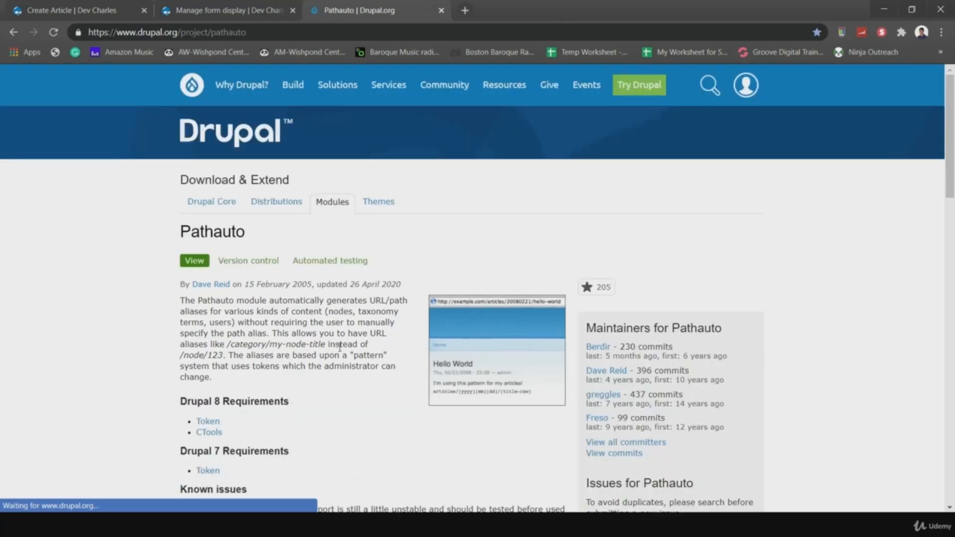
{"action": "scroll", "coordinate": [341, 352], "scroll_direction": "down", "scroll_amount": 8}
{"action": "scroll", "coordinate": [341, 352], "scroll_direction": "down", "scroll_amount": 5}
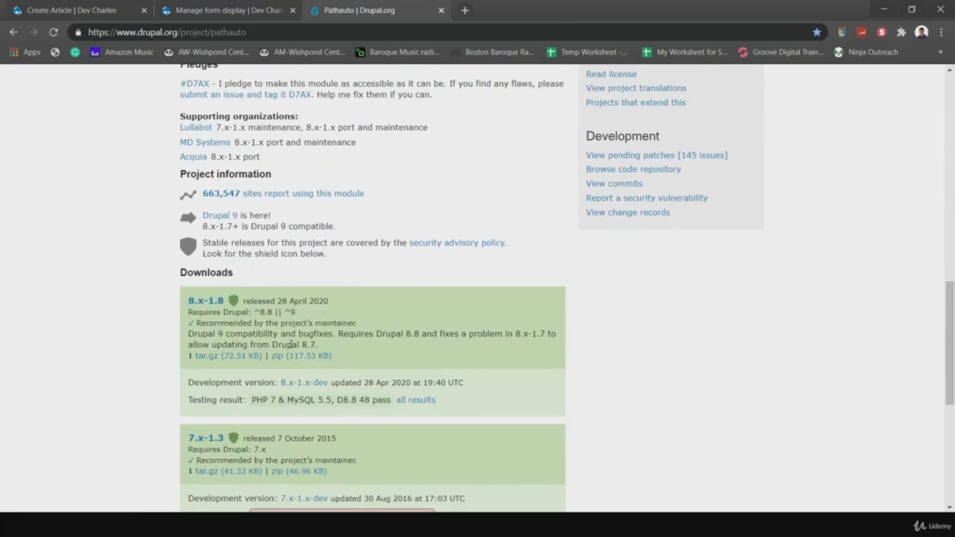
{"action": "right_click", "coordinate": [208, 358]}
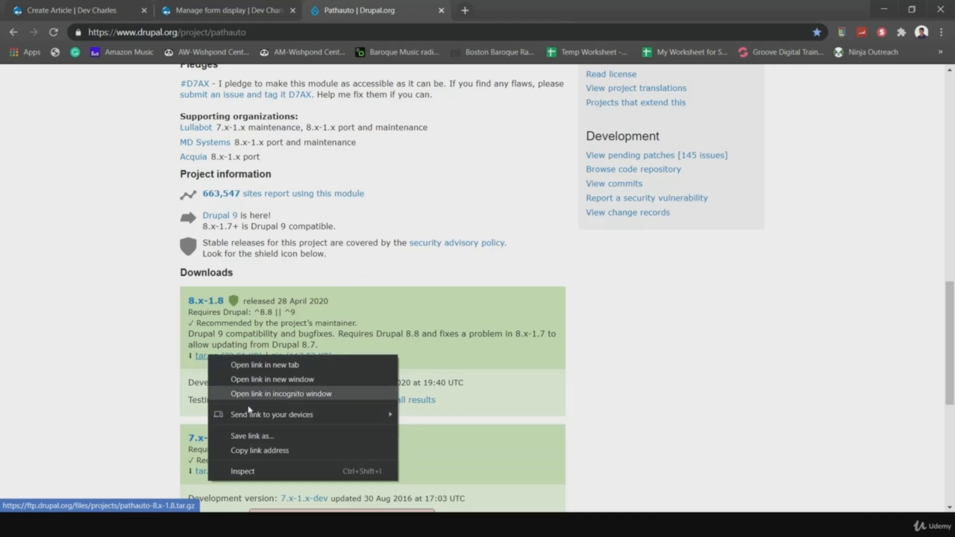
{"action": "left_click", "coordinate": [264, 451]}
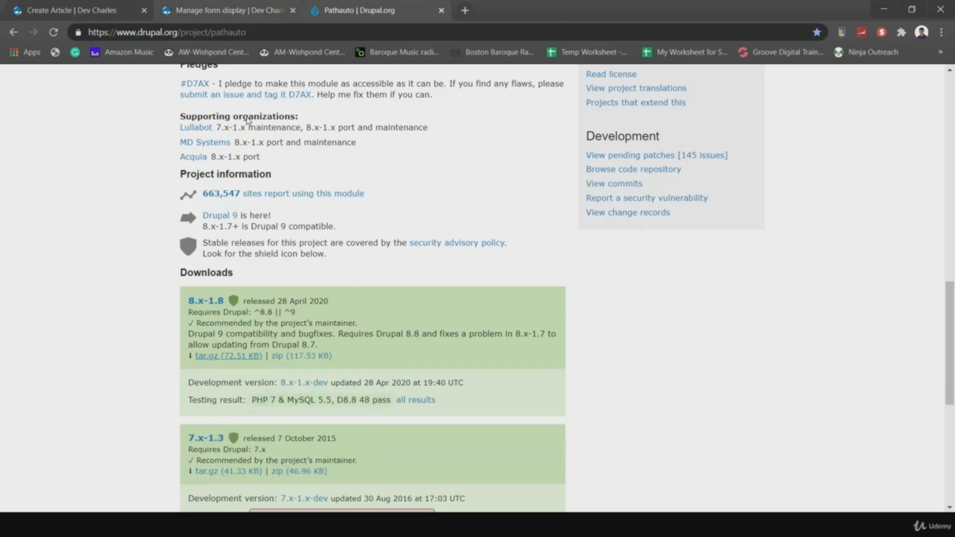
- Install Pathauto on the site by pasting its download link into Install from a URL
{"action": "left_click", "coordinate": [205, 11]}
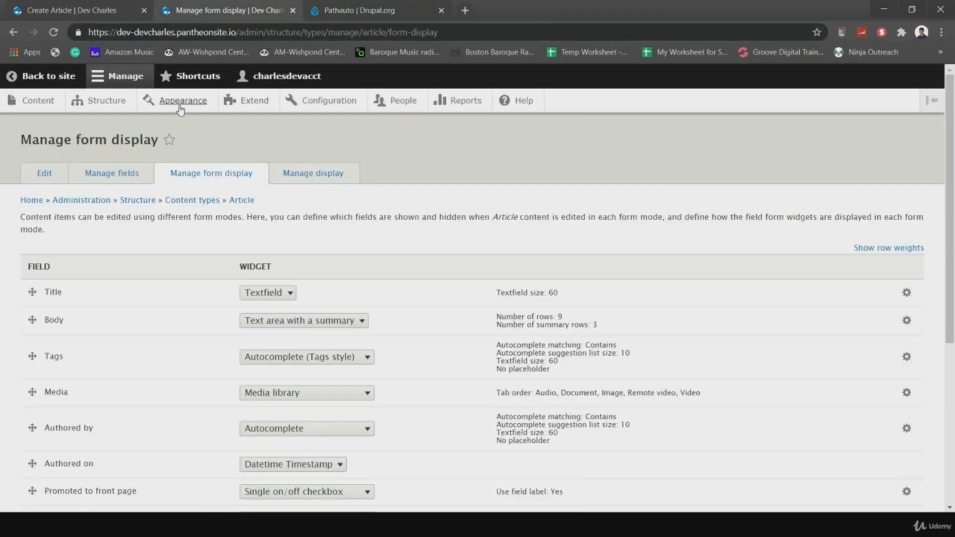
{"action": "left_click", "coordinate": [249, 104]}
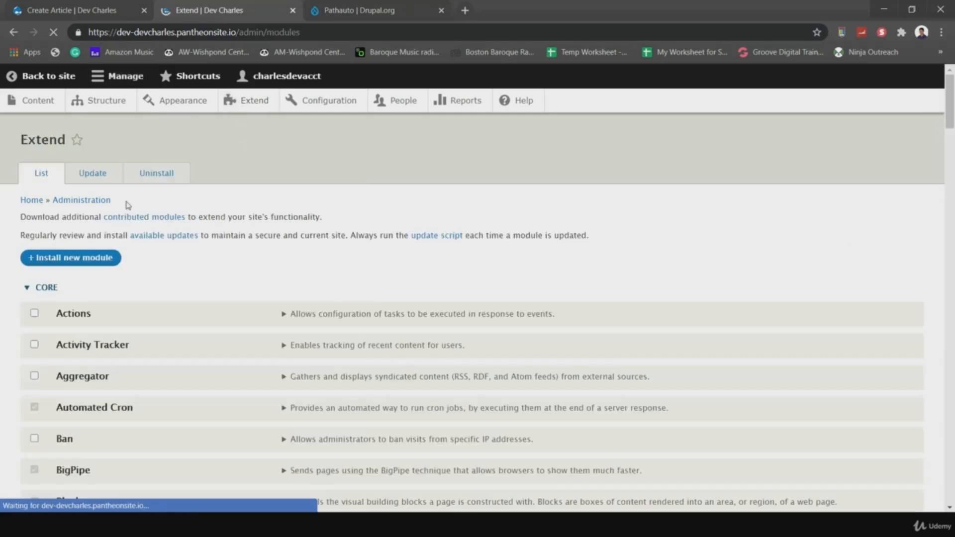
{"action": "left_click", "coordinate": [75, 259]}
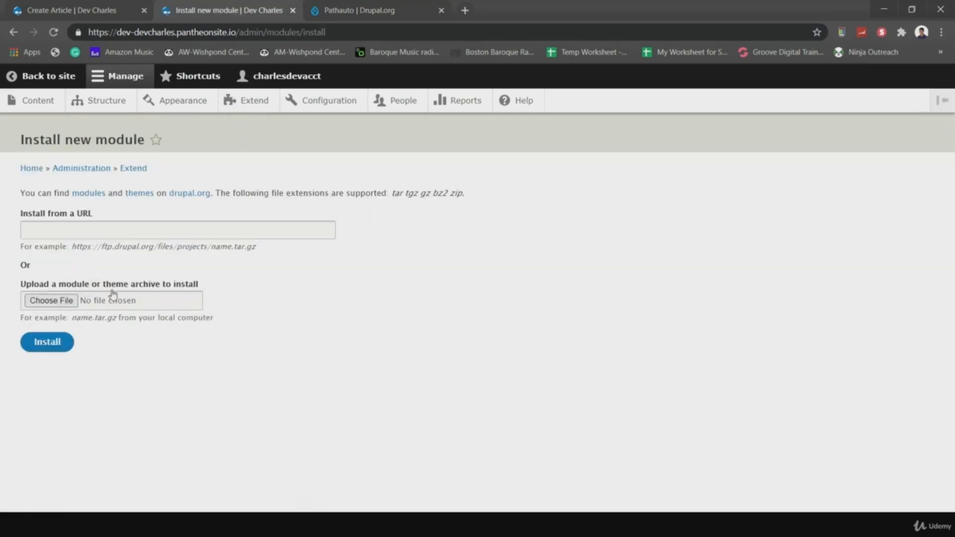
{"action": "left_click", "coordinate": [74, 222]}
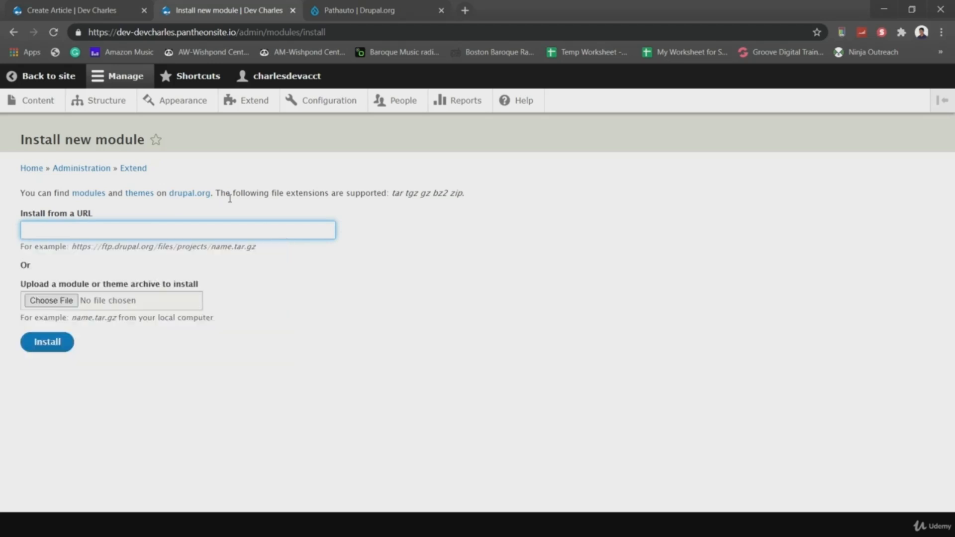
{"action": "key", "text": "ctrl+v"}
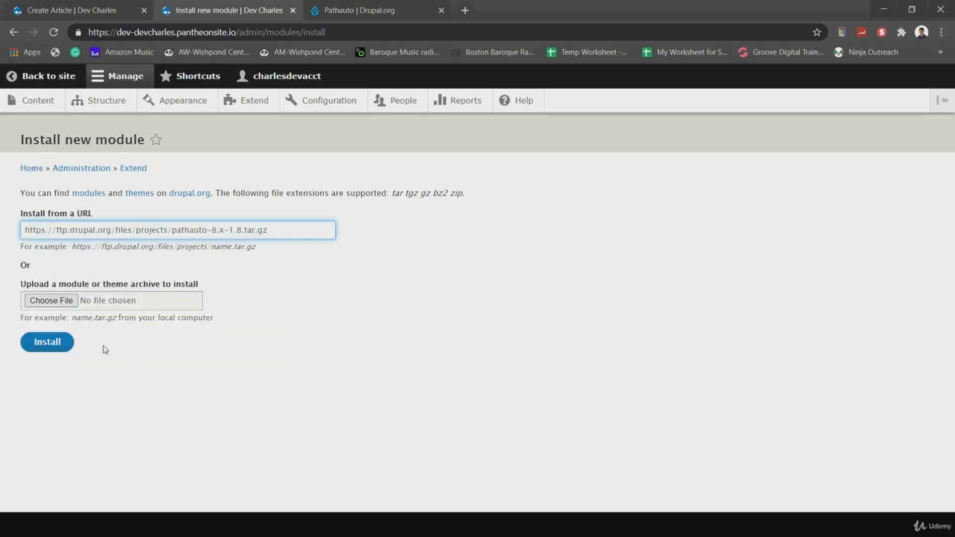
{"action": "left_click", "coordinate": [52, 347]}
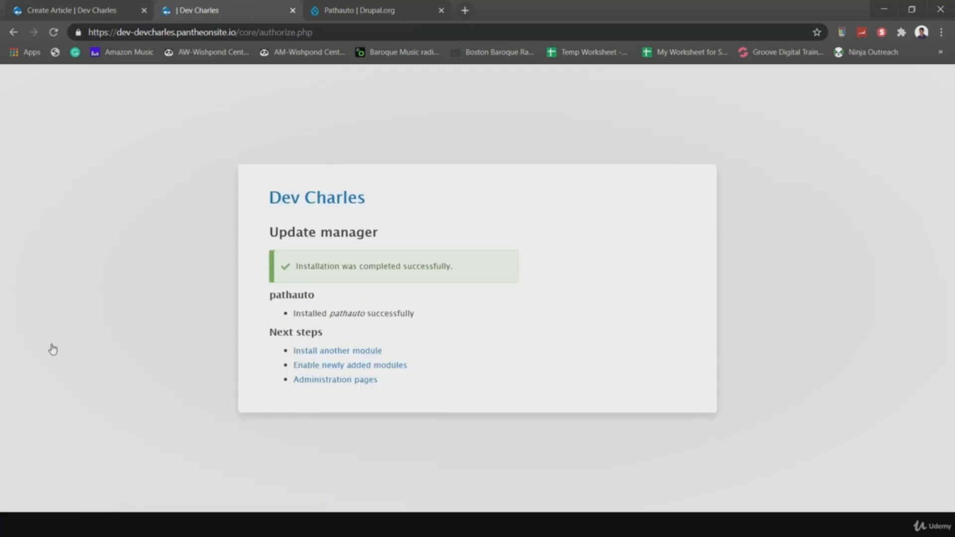
- Find Pathauto in the module list, showing it requires the missing ctools, then return to its Drupal.org page
{"action": "left_click", "coordinate": [327, 372]}
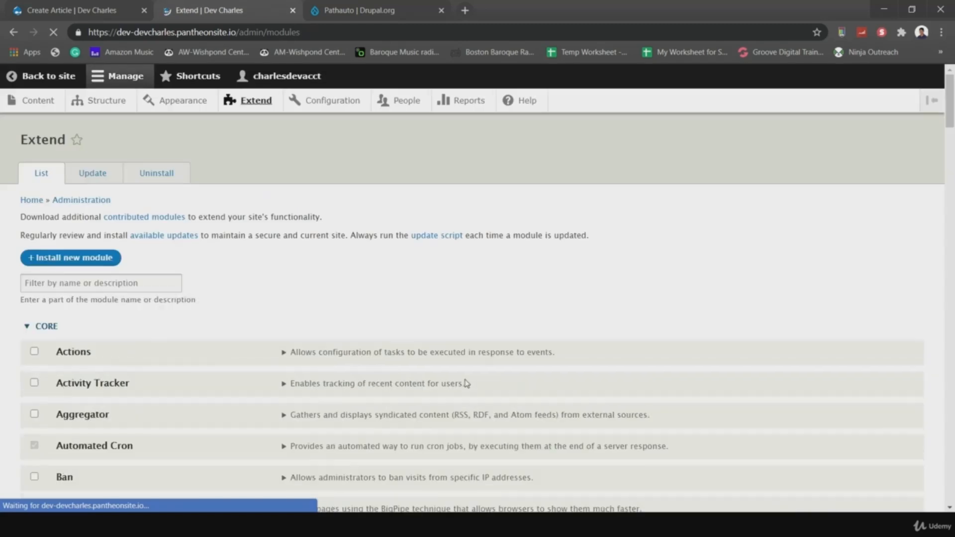
{"action": "scroll", "coordinate": [467, 383], "scroll_direction": "down", "scroll_amount": 10}
{"action": "key", "text": "ctrl+f"}
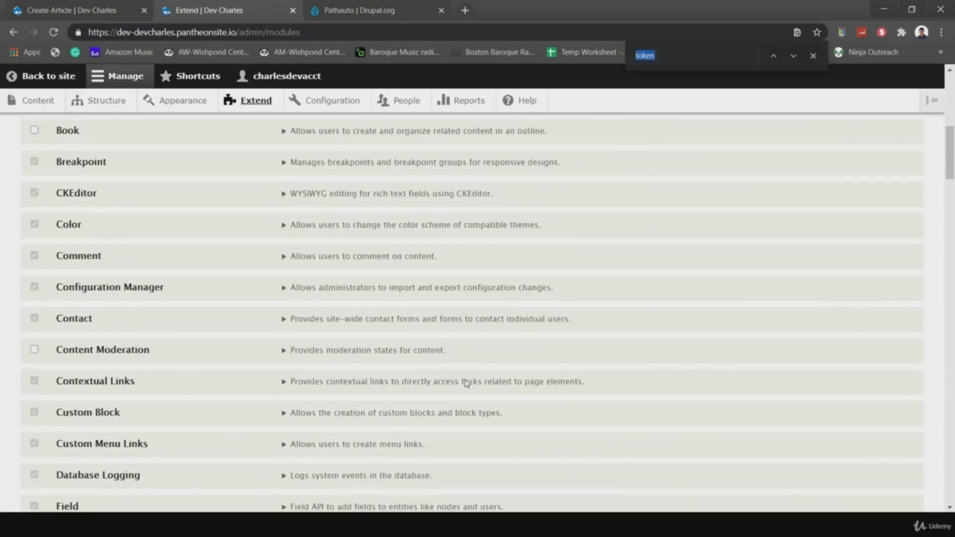
{"action": "type", "text": "pathauto"}
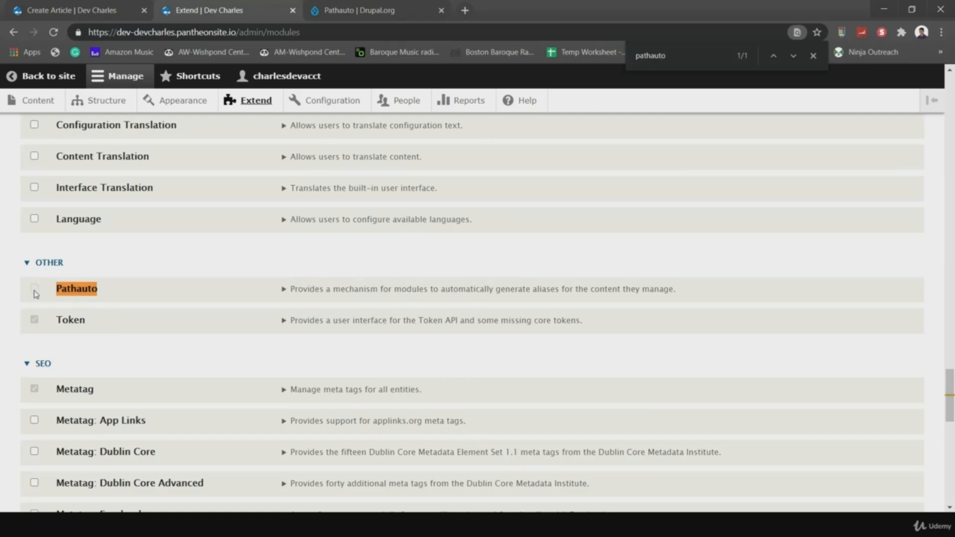
{"action": "left_click", "coordinate": [284, 291]}
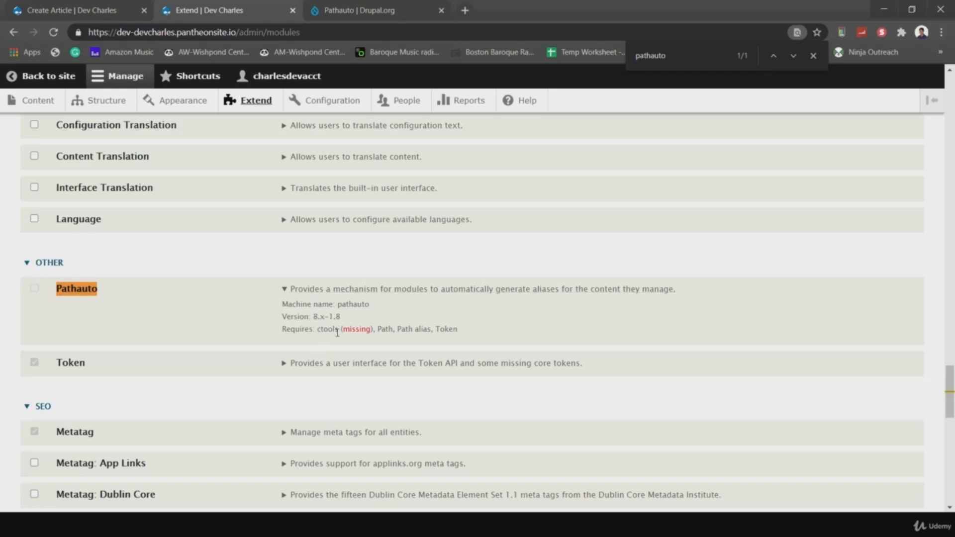
{"action": "left_click_drag", "start_coordinate": [335, 332], "coordinate": [326, 332]}
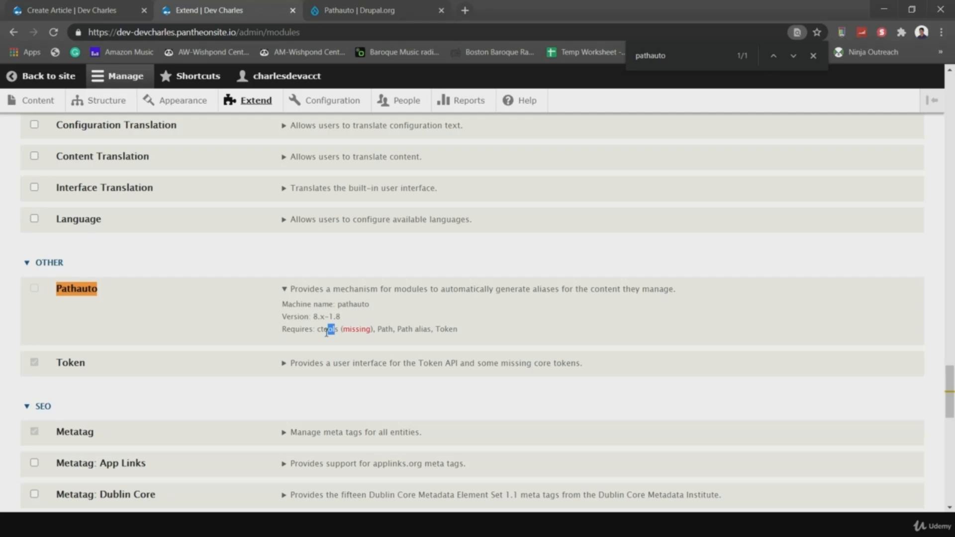
{"action": "left_click", "coordinate": [348, 11]}
{"action": "scroll", "coordinate": [278, 198], "scroll_direction": "up", "scroll_amount": 15}
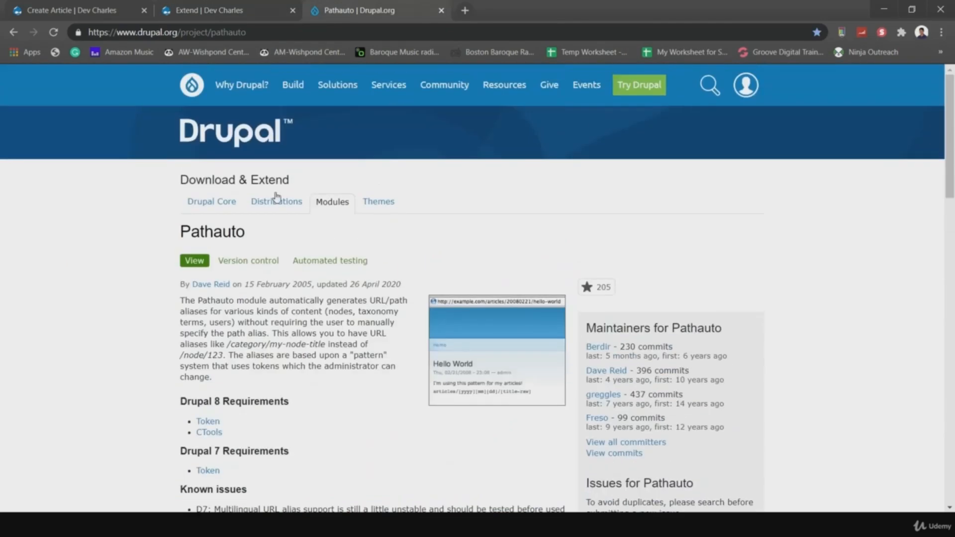
- Search drupal.org modules for 'ctoo'
{"action": "left_click", "coordinate": [322, 203]}
{"action": "left_click", "coordinate": [295, 404]}
{"action": "type", "text": "ctools"}
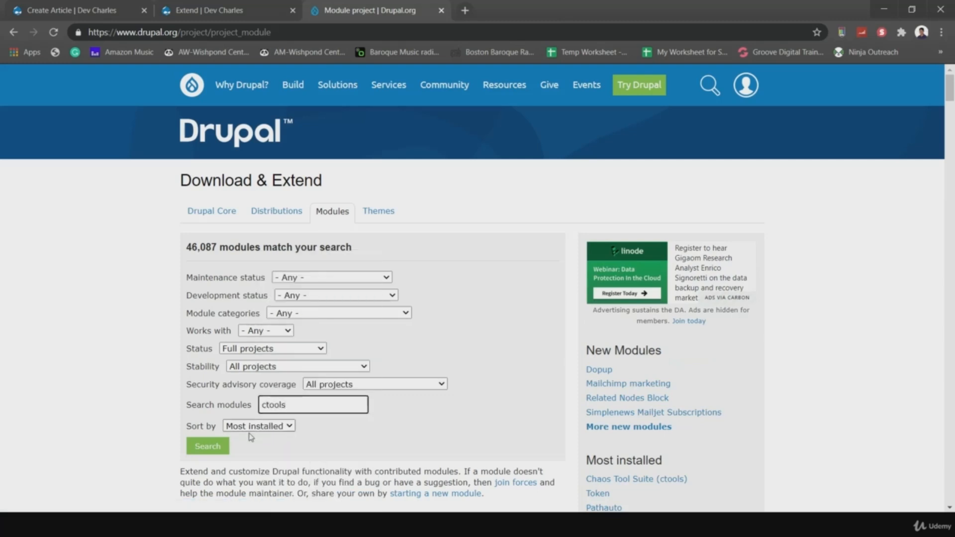
{"action": "left_click", "coordinate": [219, 446]}
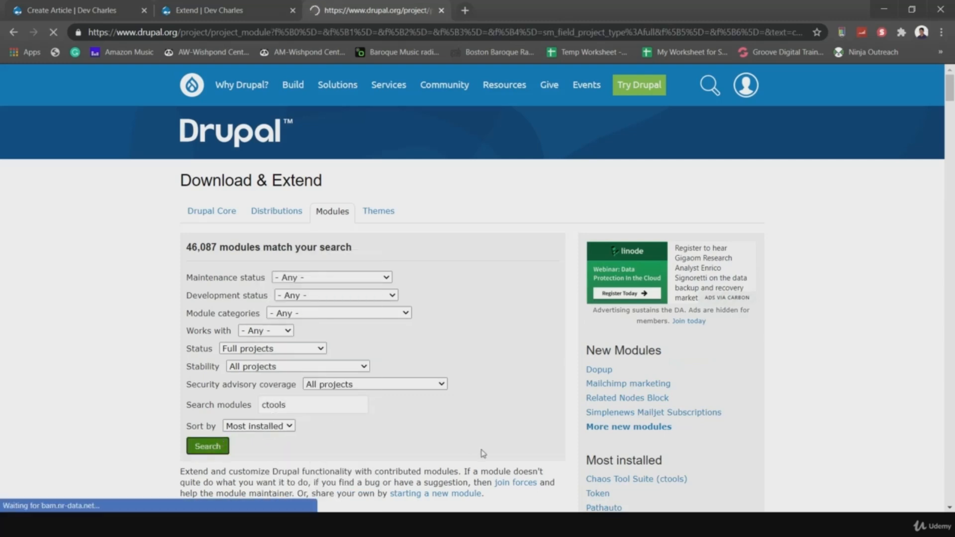
{"action": "scroll", "coordinate": [370, 278], "scroll_direction": "down", "scroll_amount": 6}
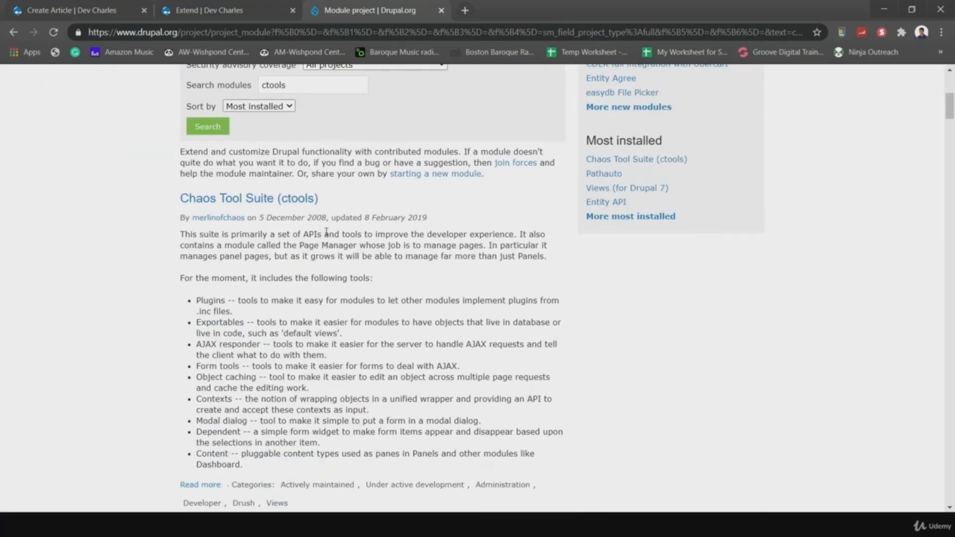
- Open Chaos Tool Suite and copy the 8.x-3.4 tar.gz link address
{"action": "left_click", "coordinate": [240, 208]}
{"action": "scroll", "coordinate": [260, 222], "scroll_direction": "down", "scroll_amount": 5}
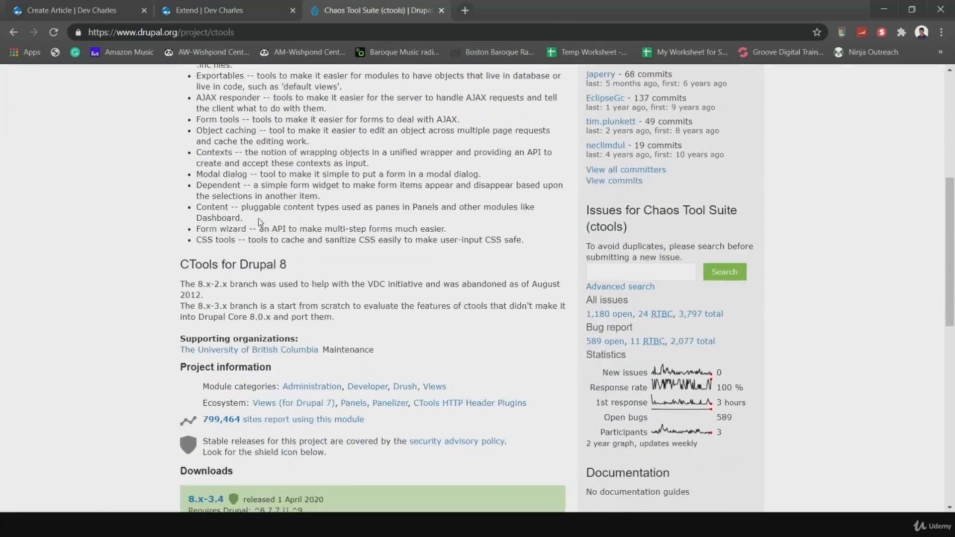
{"action": "scroll", "coordinate": [259, 223], "scroll_direction": "down", "scroll_amount": 3}
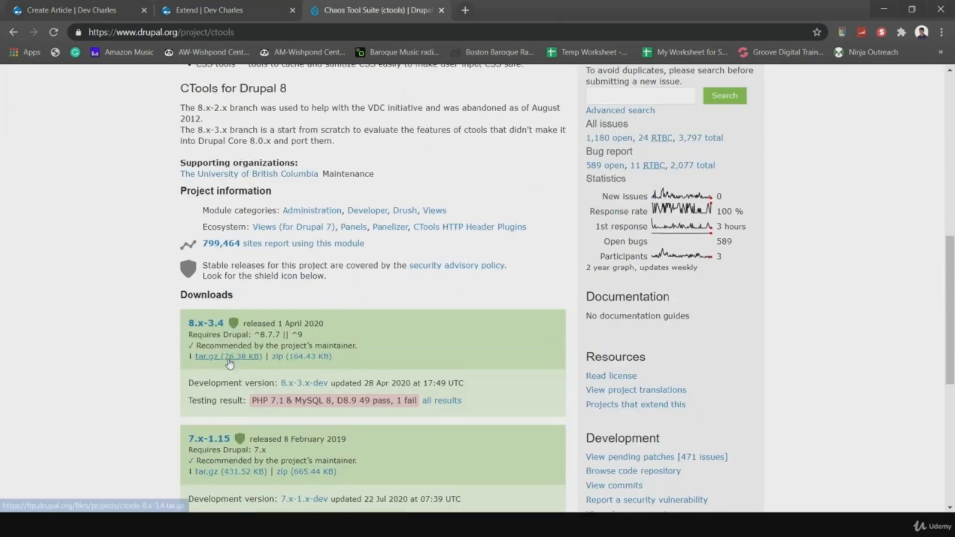
{"action": "right_click", "coordinate": [211, 361]}
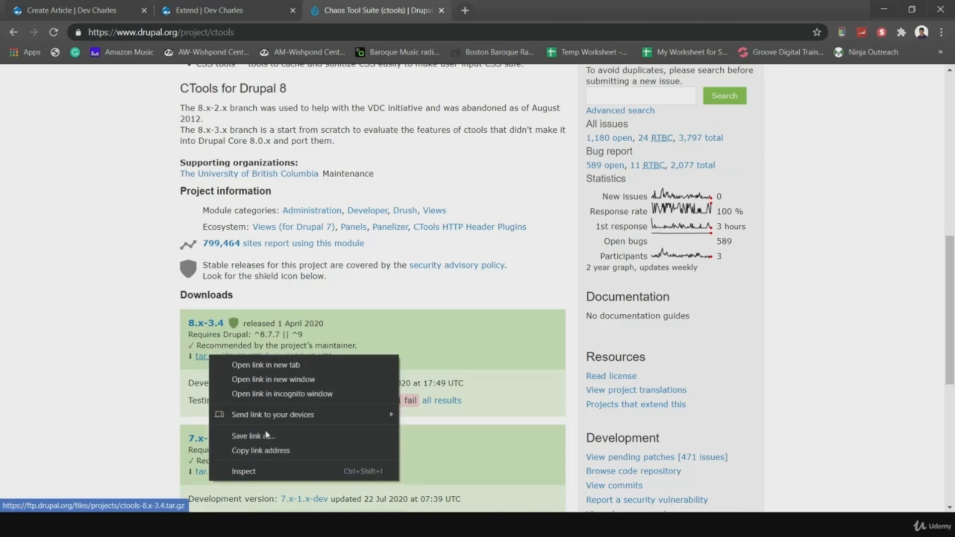
{"action": "left_click", "coordinate": [268, 450]}
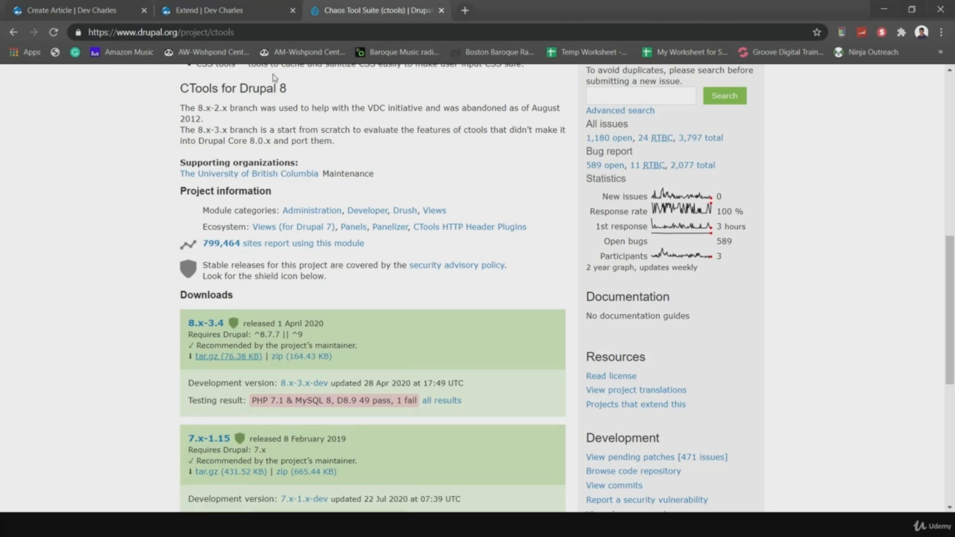
{"action": "left_click", "coordinate": [209, 10]}
- Search the site's module list for 'chaos' to check for Chaos Tools
{"action": "scroll", "coordinate": [280, 221], "scroll_direction": "up", "scroll_amount": 15}
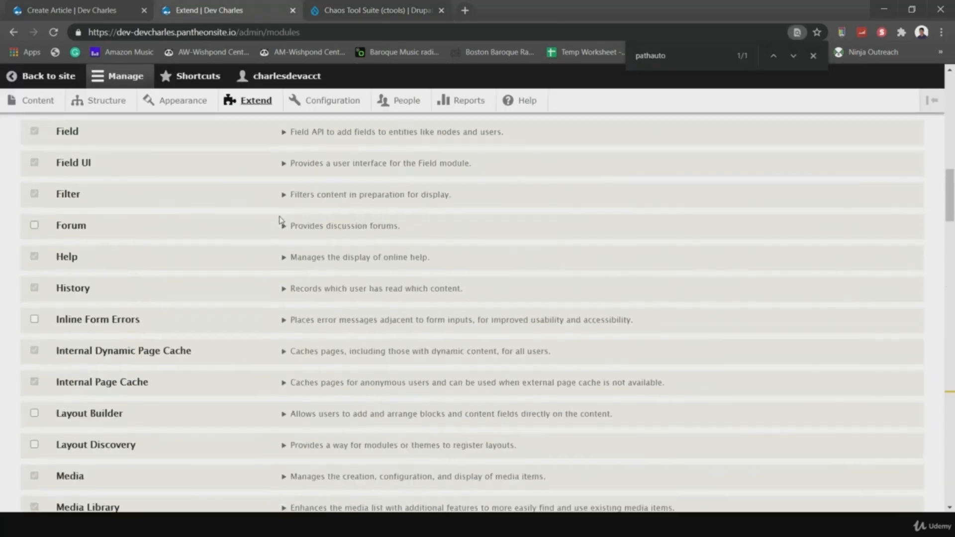
{"action": "scroll", "coordinate": [281, 221], "scroll_direction": "up", "scroll_amount": 10}
{"action": "scroll", "coordinate": [337, 353], "scroll_direction": "down", "scroll_amount": 8}
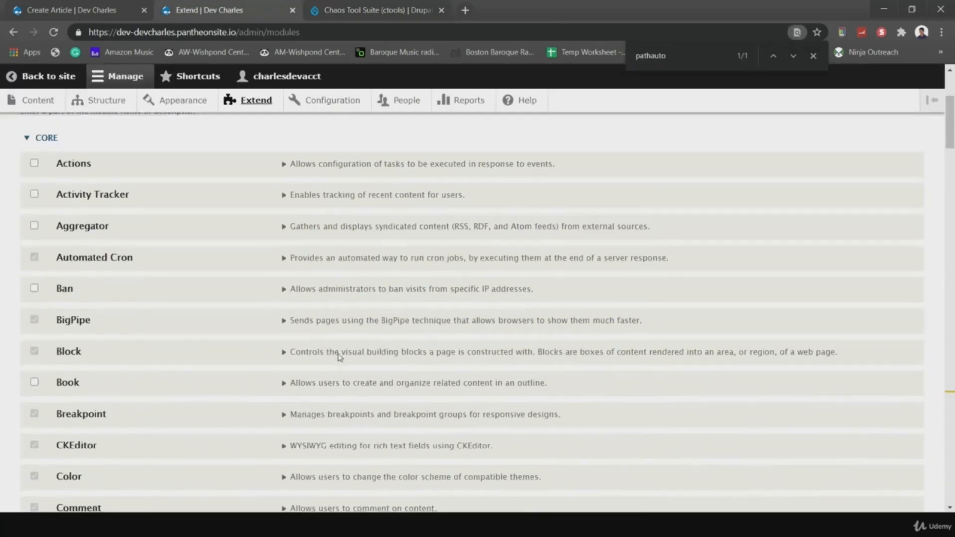
{"action": "scroll", "coordinate": [310, 393], "scroll_direction": "down", "scroll_amount": 12}
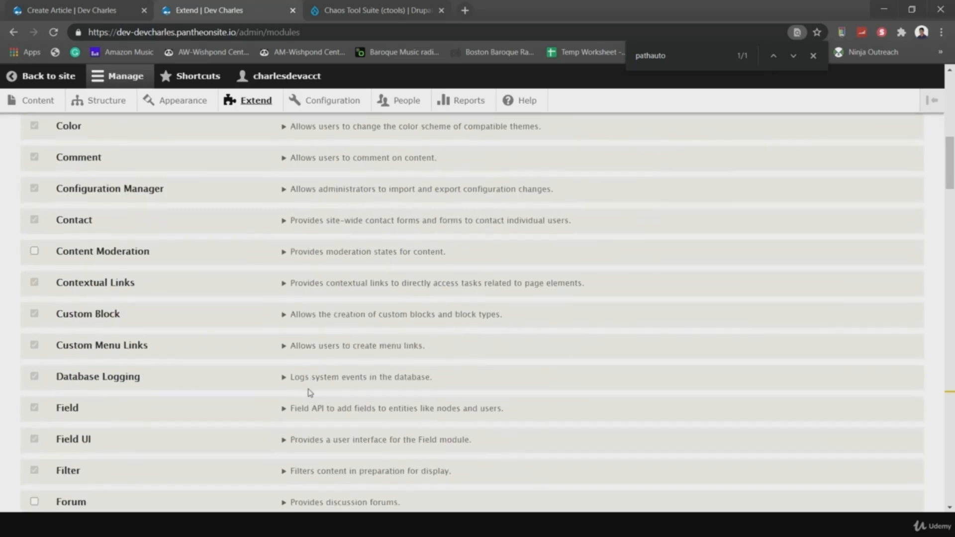
{"action": "key", "text": "ctrl+f"}
{"action": "type", "text": "chas"}
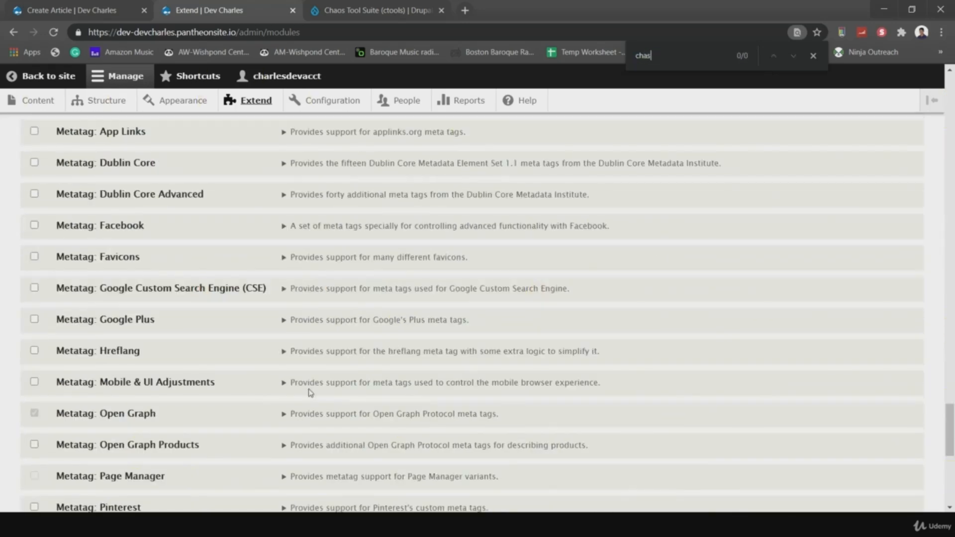
{"action": "key", "text": "BackSpace"}
{"action": "type", "text": "os"}
{"action": "scroll", "coordinate": [168, 411], "scroll_direction": "down", "scroll_amount": 10}
{"action": "scroll", "coordinate": [168, 411], "scroll_direction": "up", "scroll_amount": 20}
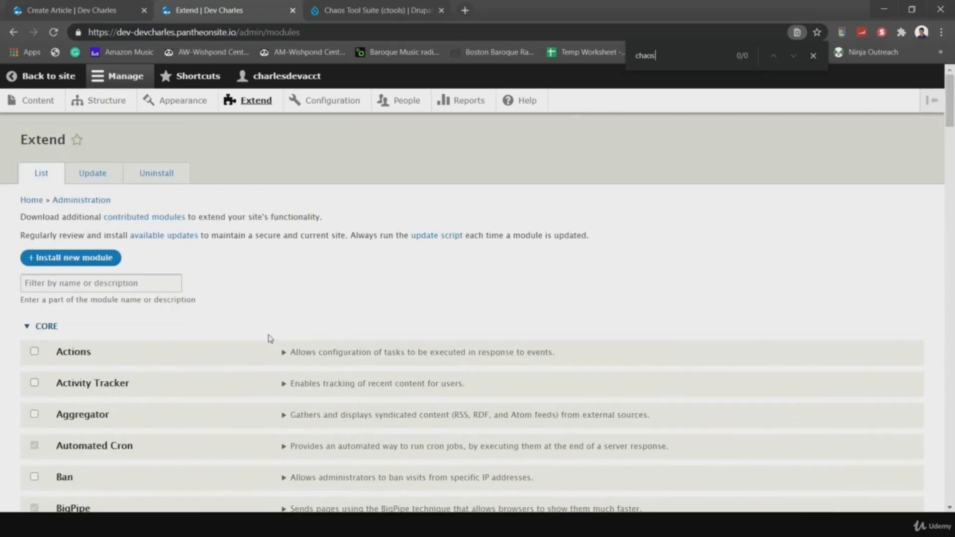
- Install ctools 8.x-3.4 from the pasted tar.gz URL and continue to enable new modules
{"action": "left_click", "coordinate": [89, 268]}
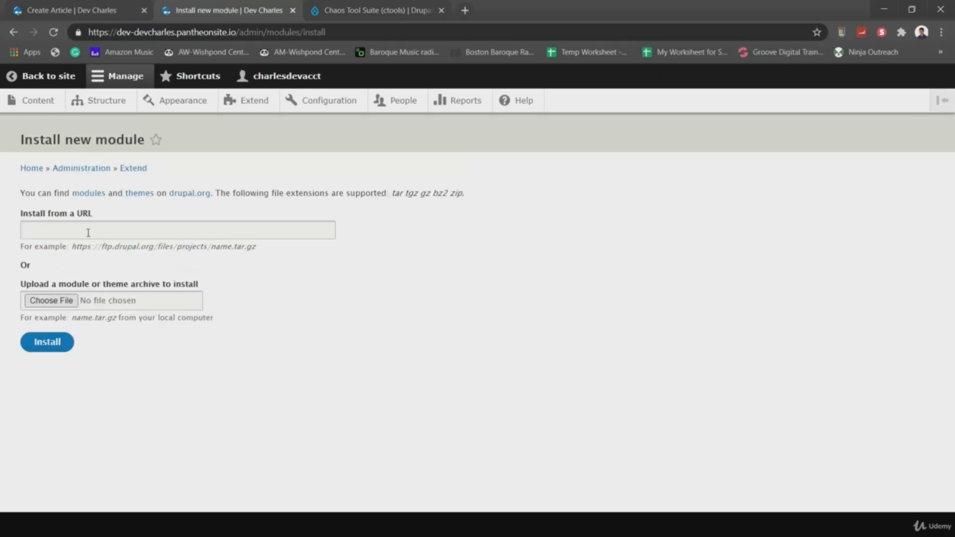
{"action": "left_click", "coordinate": [88, 232]}
{"action": "type", "text": "https://ftp.drupal.org/files/projects/ctools-8.x-3.4.tar.gz"}
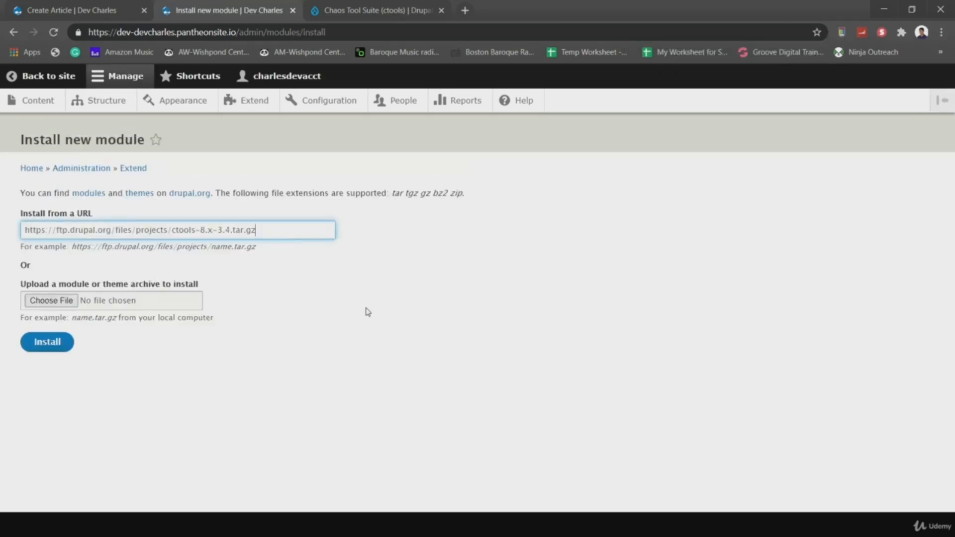
{"action": "left_click", "coordinate": [48, 341]}
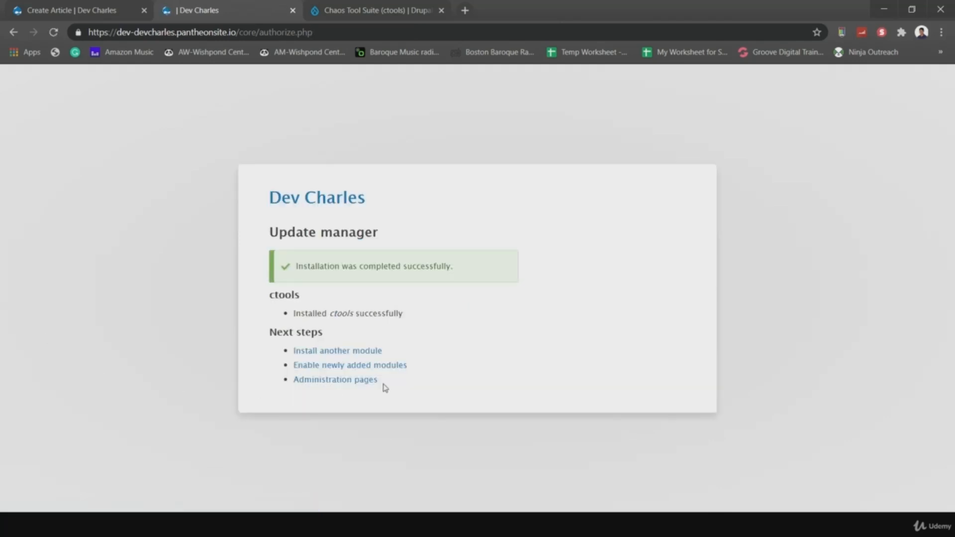
{"action": "left_click", "coordinate": [312, 365]}
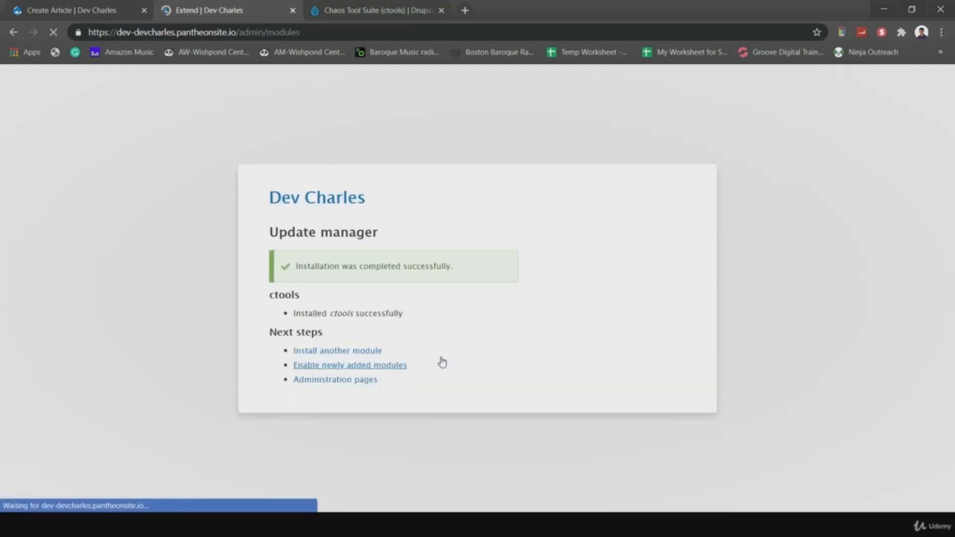
{"action": "scroll", "coordinate": [309, 365], "scroll_direction": "down", "scroll_amount": 7}
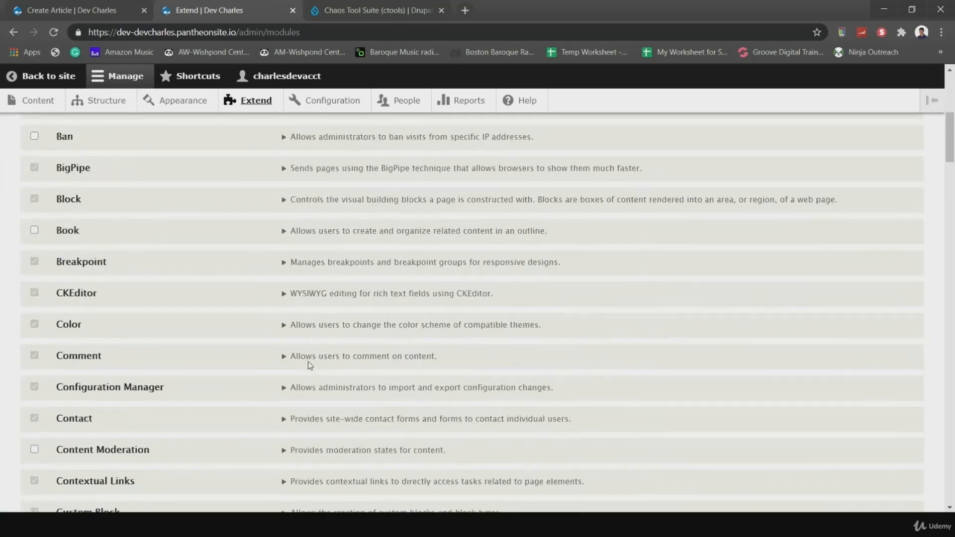
{"action": "key", "text": "ctrl+f"}
{"action": "type", "text": "chas"}
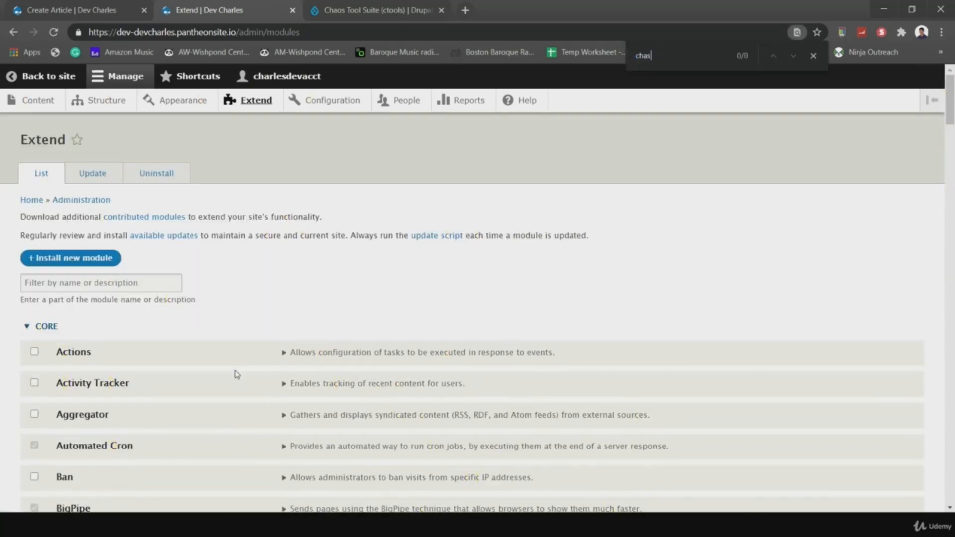
{"action": "key", "text": "BackSpace"}
{"action": "type", "text": "os"}
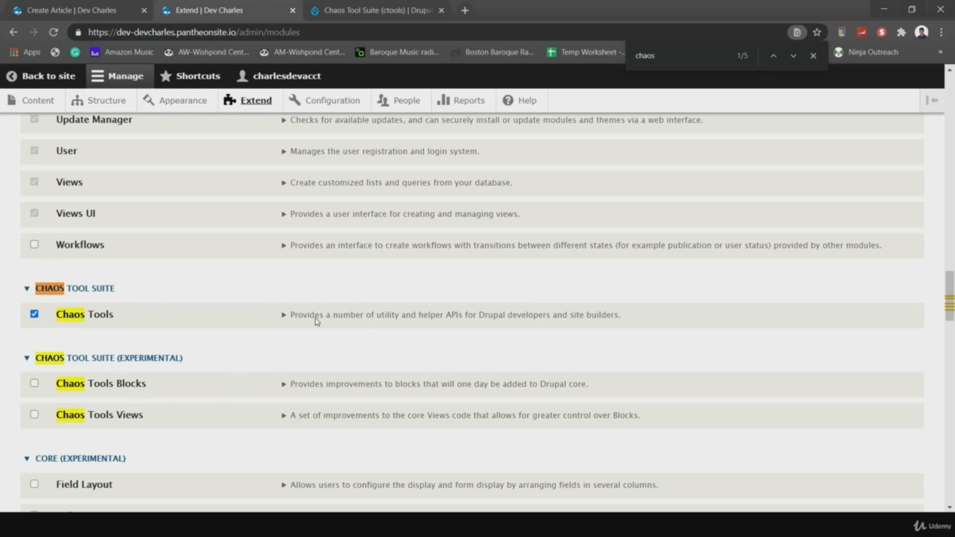
{"action": "scroll", "coordinate": [259, 346], "scroll_direction": "down", "scroll_amount": 20}
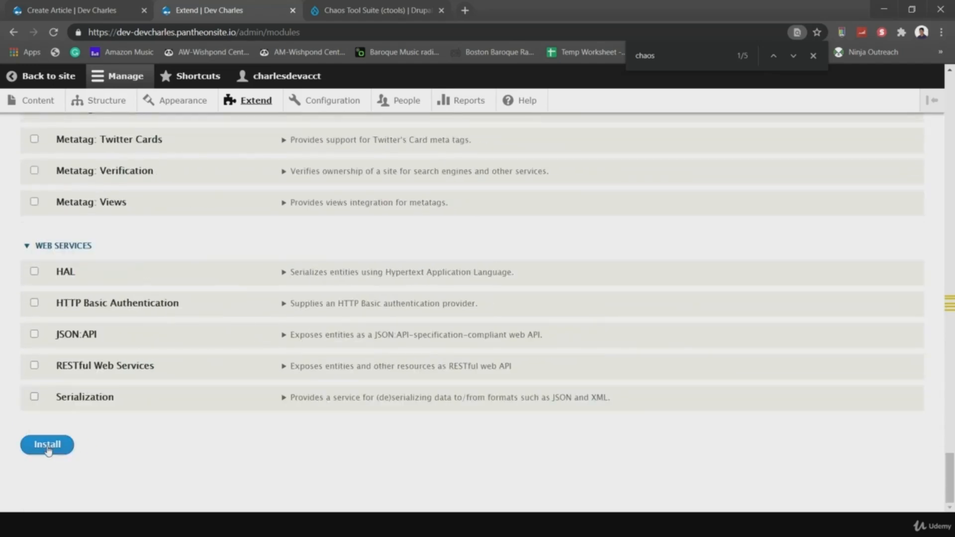
{"action": "left_click", "coordinate": [48, 450]}
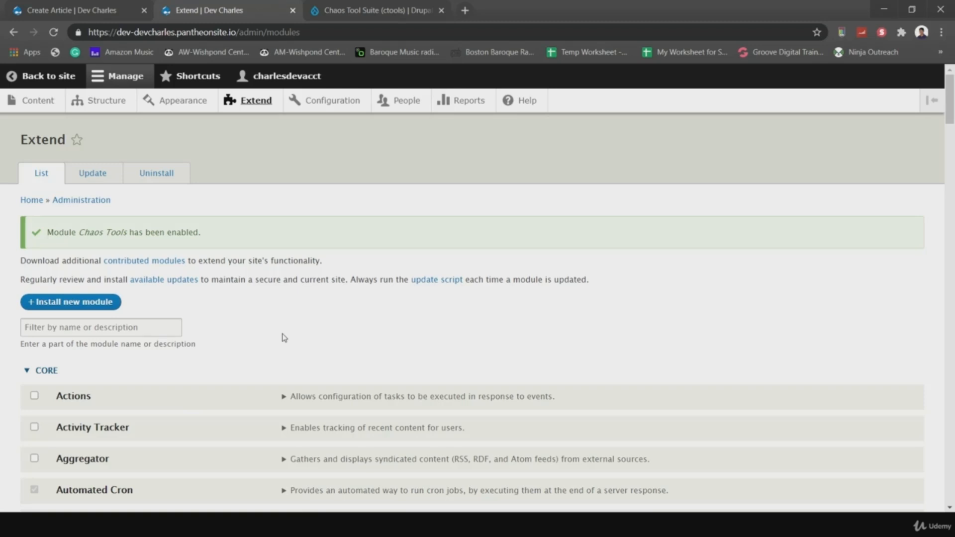
{"action": "key", "text": "ctrl+f"}
{"action": "type", "text": "pathauto"}
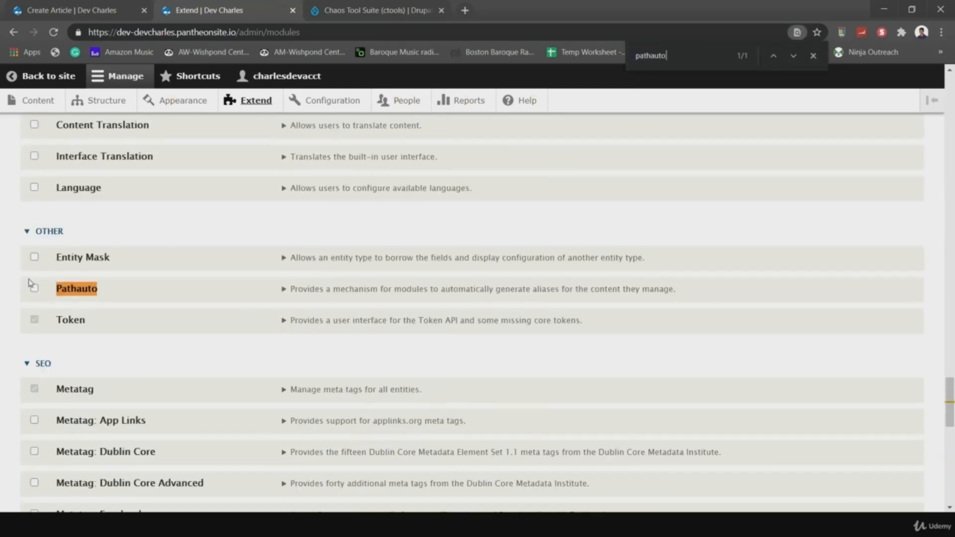
{"action": "left_click", "coordinate": [34, 289]}
{"action": "left_click", "coordinate": [283, 289]}
{"action": "scroll", "coordinate": [215, 407], "scroll_direction": "down", "scroll_amount": 10}
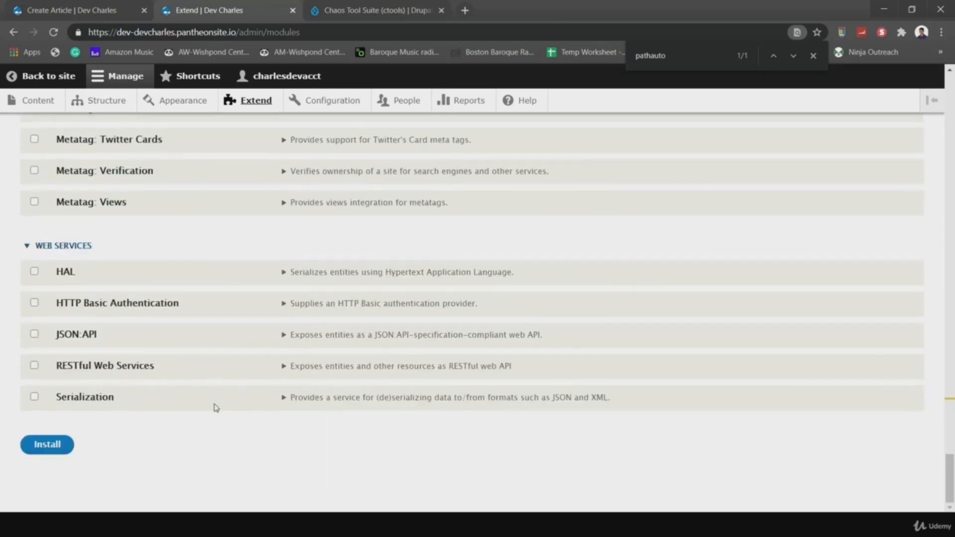
{"action": "left_click", "coordinate": [54, 452]}
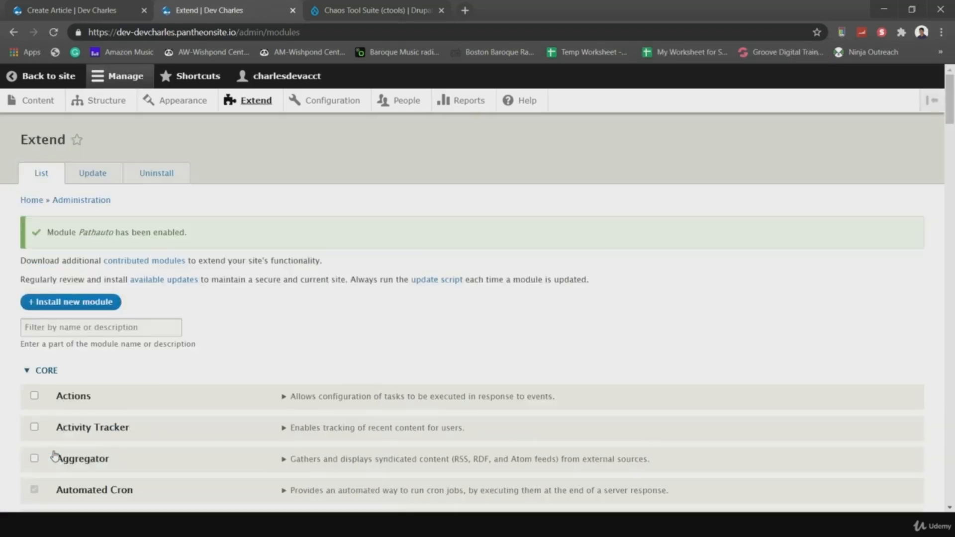
{"action": "scroll", "coordinate": [351, 344], "scroll_direction": "down", "scroll_amount": 15}
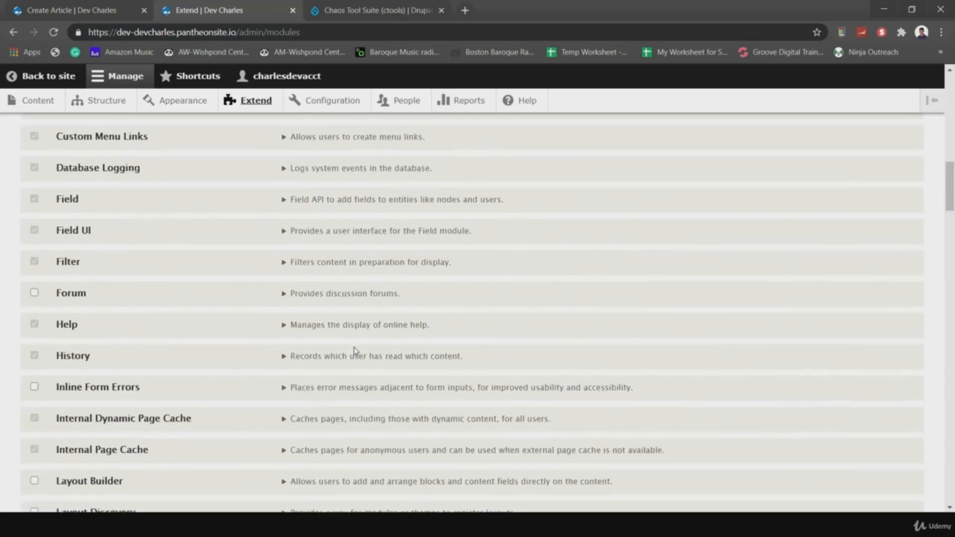
{"action": "scroll", "coordinate": [355, 351], "scroll_direction": "down", "scroll_amount": 10}
{"action": "scroll", "coordinate": [355, 351], "scroll_direction": "up", "scroll_amount": 20}
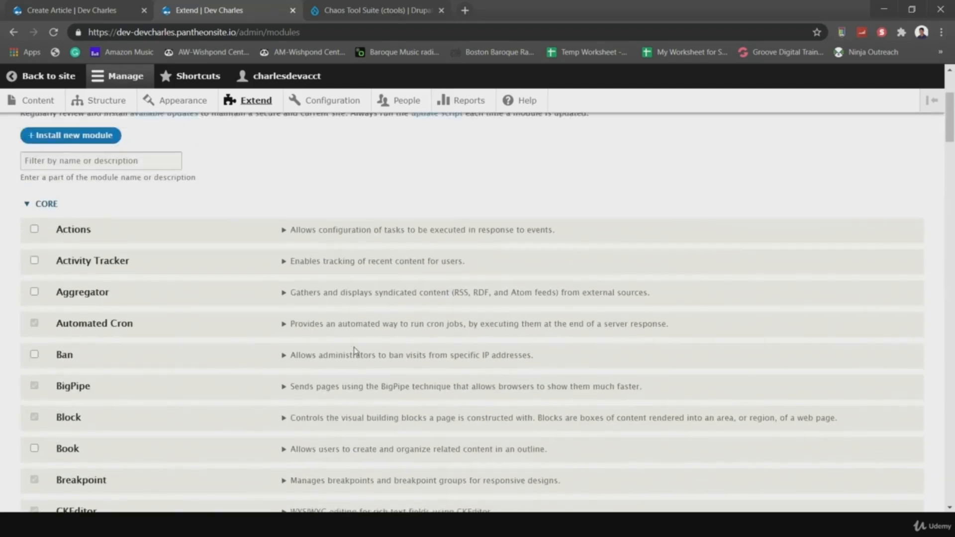
{"action": "scroll", "coordinate": [355, 351], "scroll_direction": "up", "scroll_amount": 4}
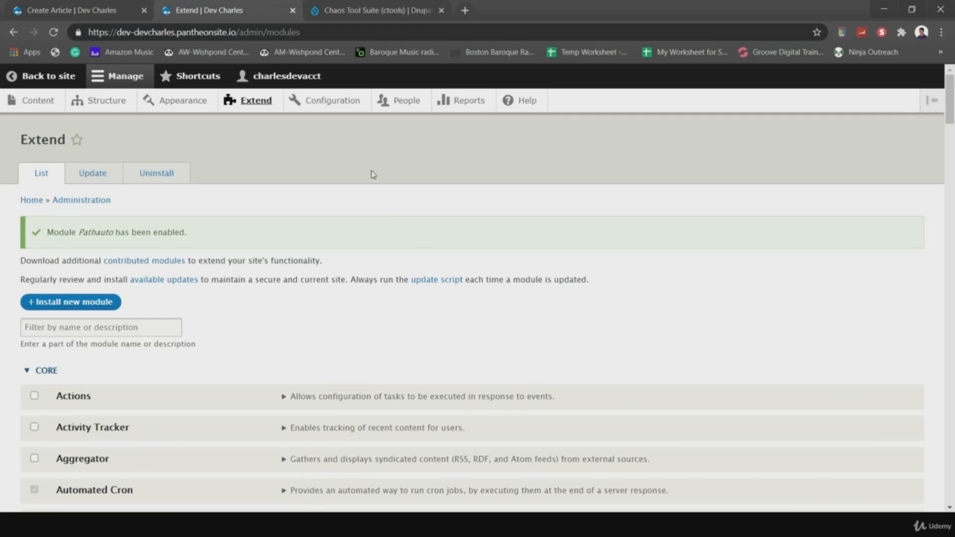
- Go to Configuration > URL aliases and view the still-empty Pathauto Patterns list
{"action": "left_click", "coordinate": [332, 102]}
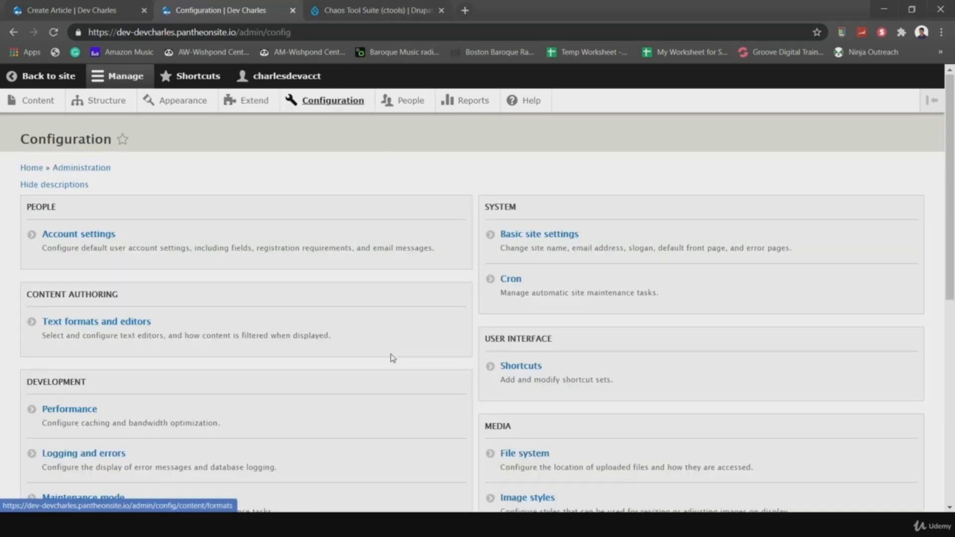
{"action": "scroll", "coordinate": [390, 357], "scroll_direction": "down", "scroll_amount": 7}
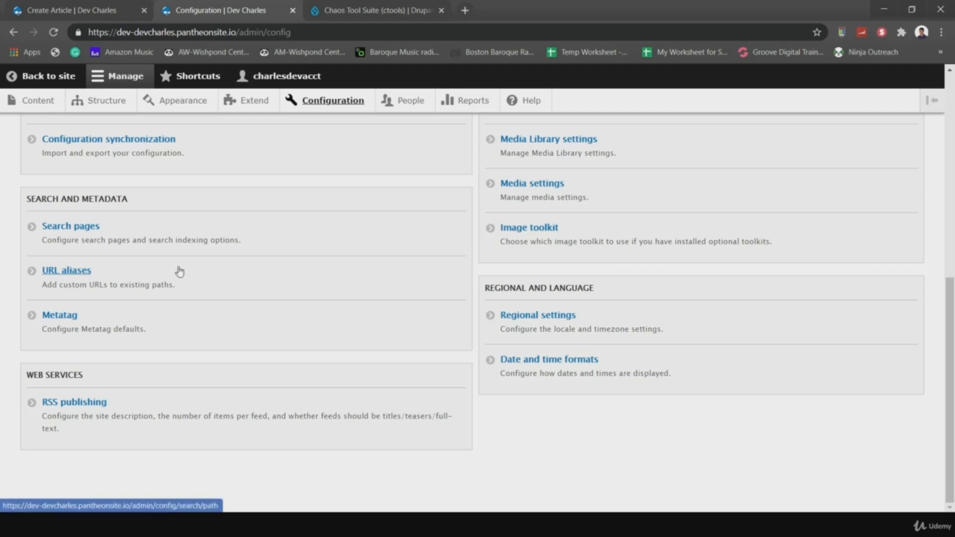
{"action": "left_click", "coordinate": [66, 270]}
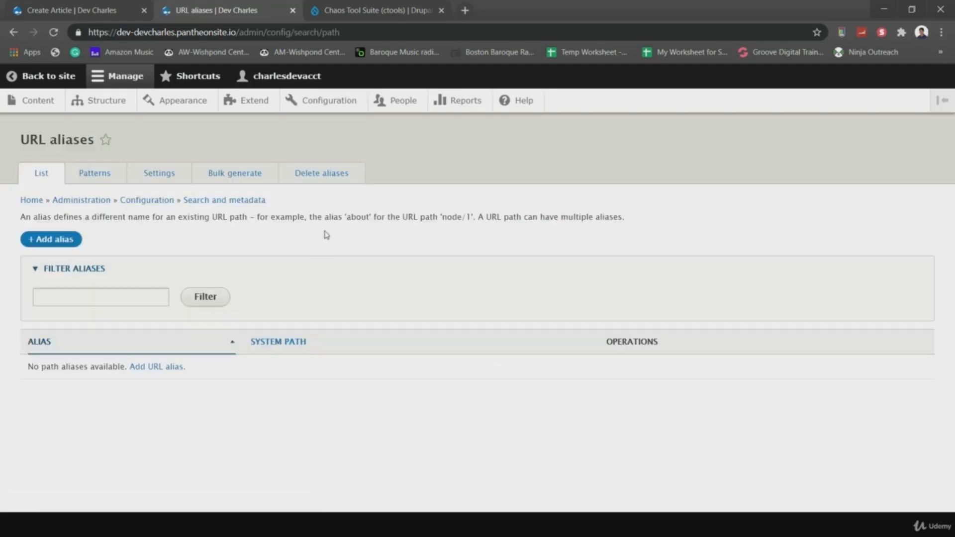
{"action": "left_click", "coordinate": [95, 182]}
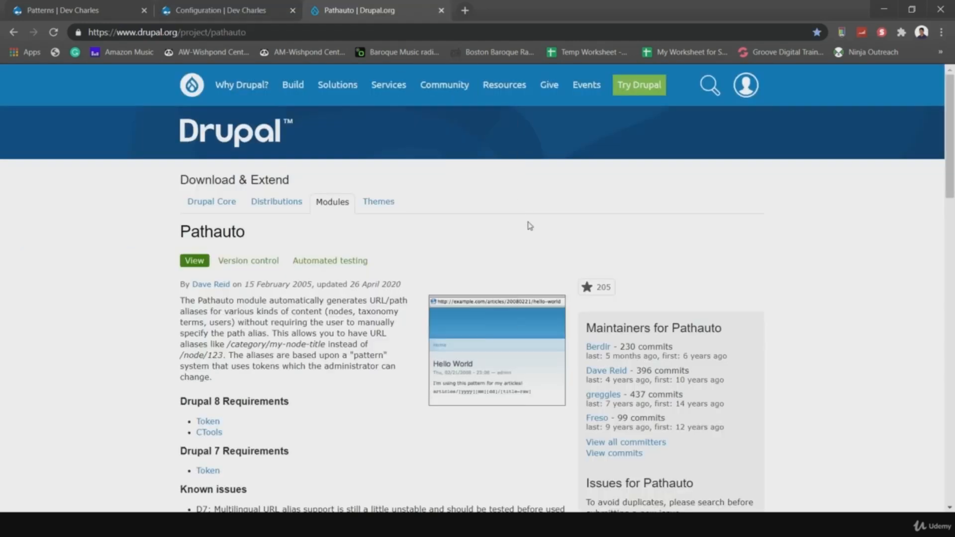
- Open the External documentation link from the Documentation section of the Pathauto project page
{"action": "scroll", "coordinate": [347, 343], "scroll_direction": "down", "scroll_amount": 1}
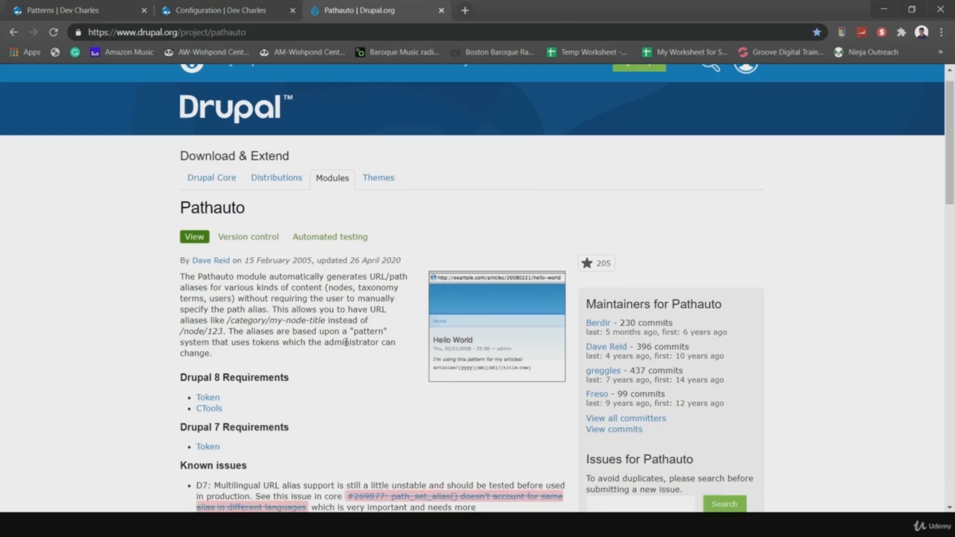
{"action": "scroll", "coordinate": [335, 379], "scroll_direction": "down", "scroll_amount": 2}
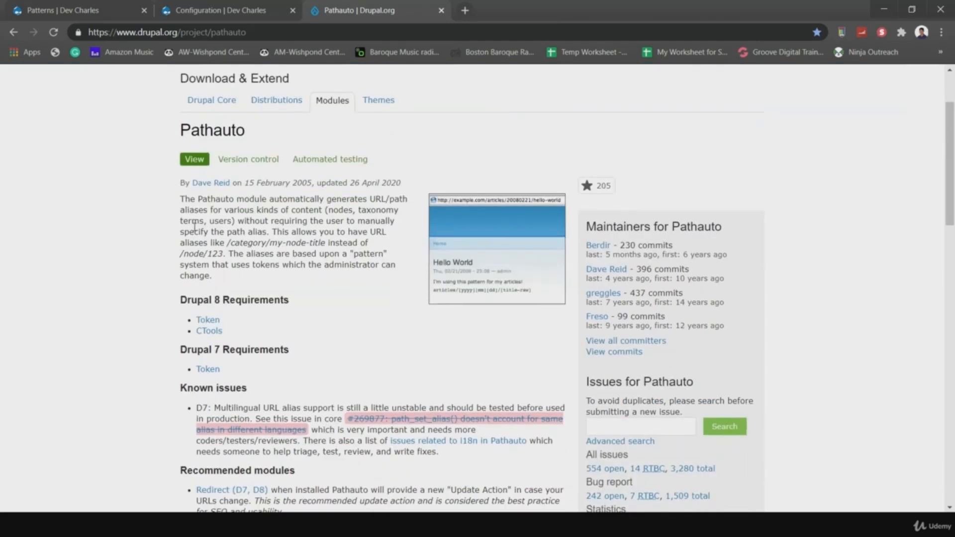
{"action": "scroll", "coordinate": [325, 438], "scroll_direction": "down", "scroll_amount": 4}
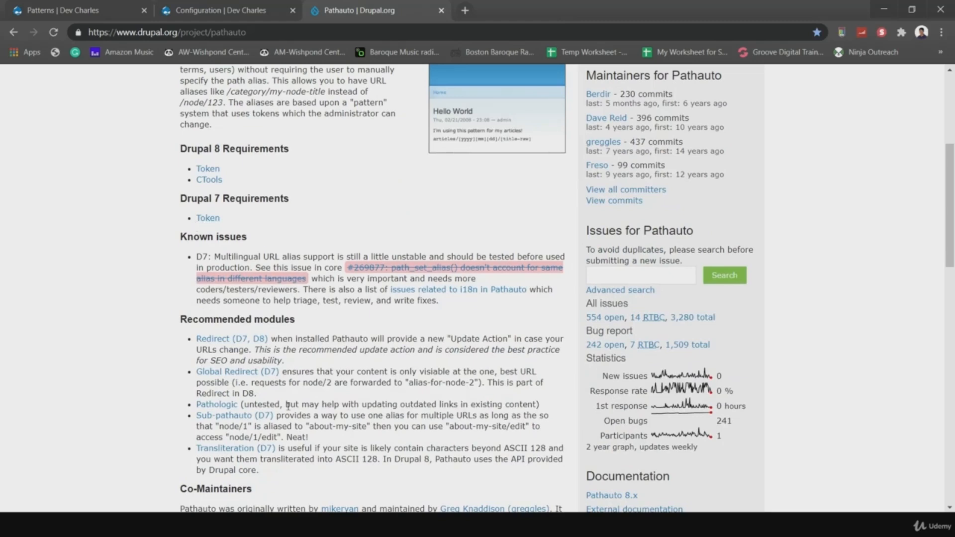
{"action": "scroll", "coordinate": [297, 412], "scroll_direction": "down", "scroll_amount": 6}
{"action": "scroll", "coordinate": [310, 408], "scroll_direction": "down", "scroll_amount": 6}
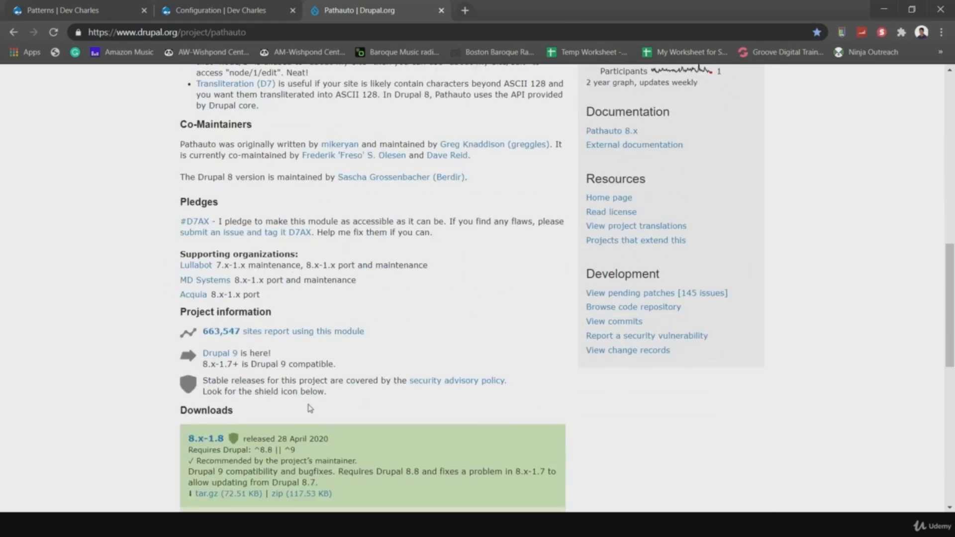
{"action": "scroll", "coordinate": [316, 410], "scroll_direction": "down", "scroll_amount": 1}
{"action": "scroll", "coordinate": [199, 321], "scroll_direction": "up", "scroll_amount": 8}
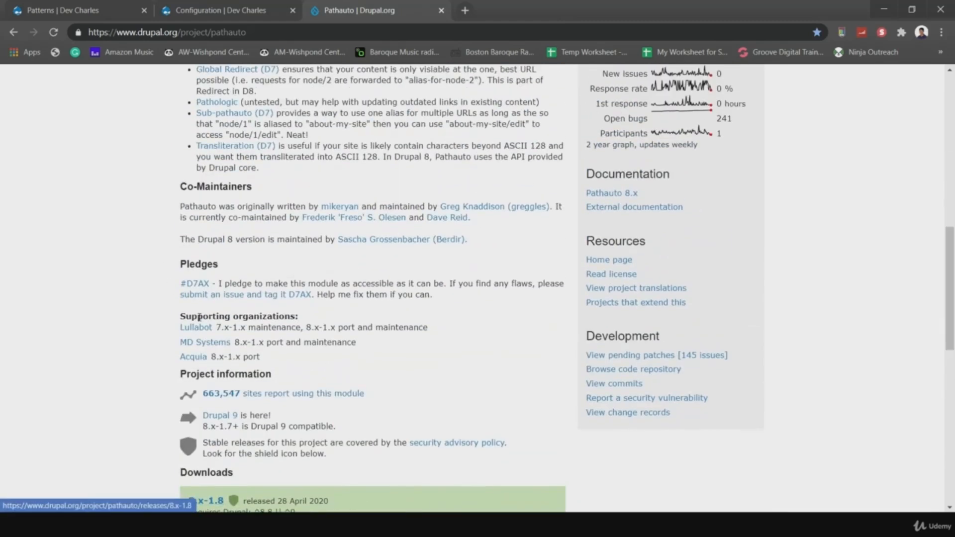
{"action": "scroll", "coordinate": [570, 357], "scroll_direction": "down", "scroll_amount": 3}
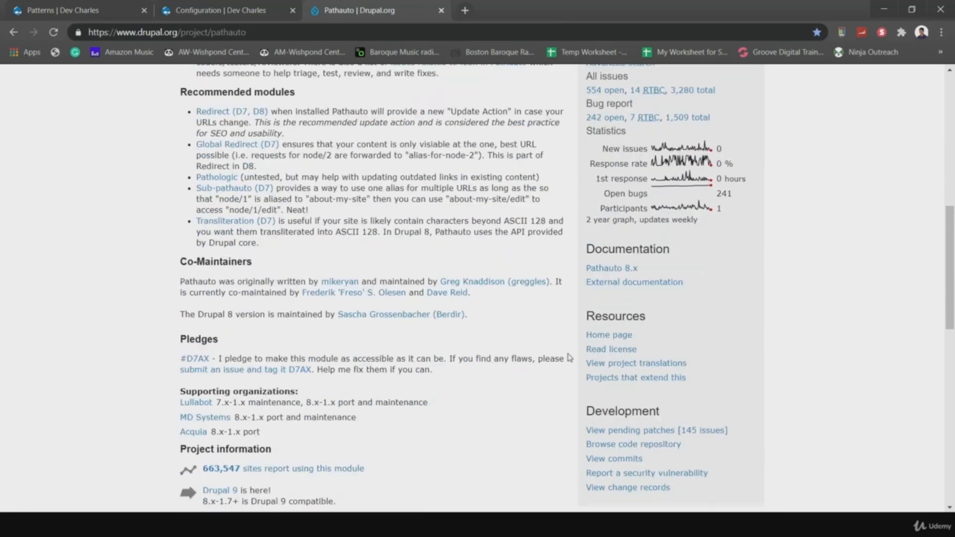
{"action": "left_click_drag", "start_coordinate": [589, 247], "coordinate": [676, 255]}
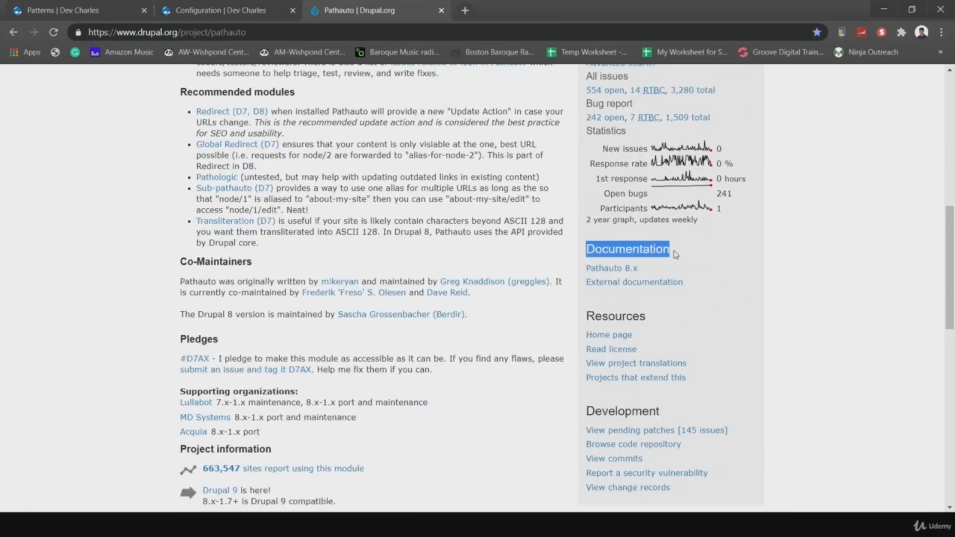
{"action": "left_click", "coordinate": [719, 297]}
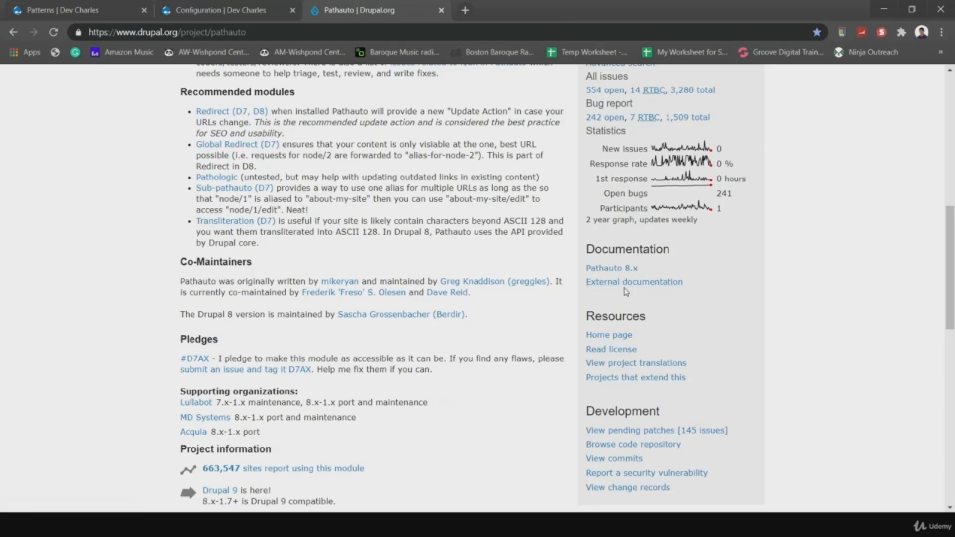
{"action": "left_click", "coordinate": [622, 283]}
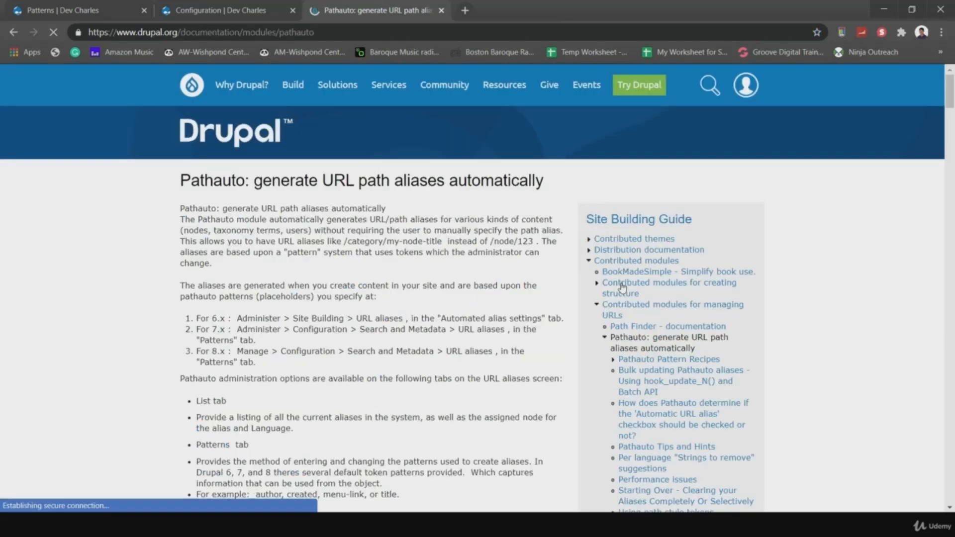
- Scroll the documentation to step 1 on adding a Pathauto pattern, then return to Configuration
{"action": "scroll", "coordinate": [415, 386], "scroll_direction": "down", "scroll_amount": 5}
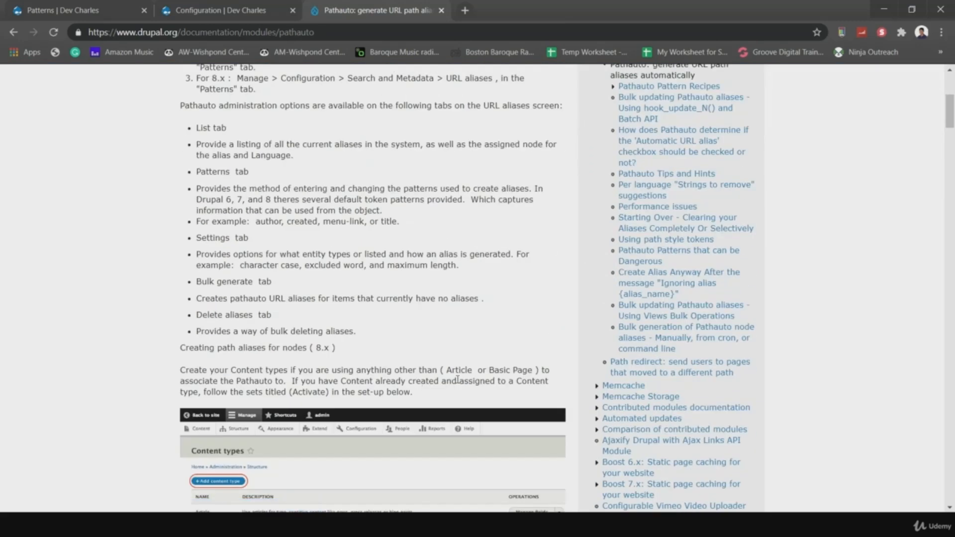
{"action": "scroll", "coordinate": [444, 410], "scroll_direction": "down", "scroll_amount": 6}
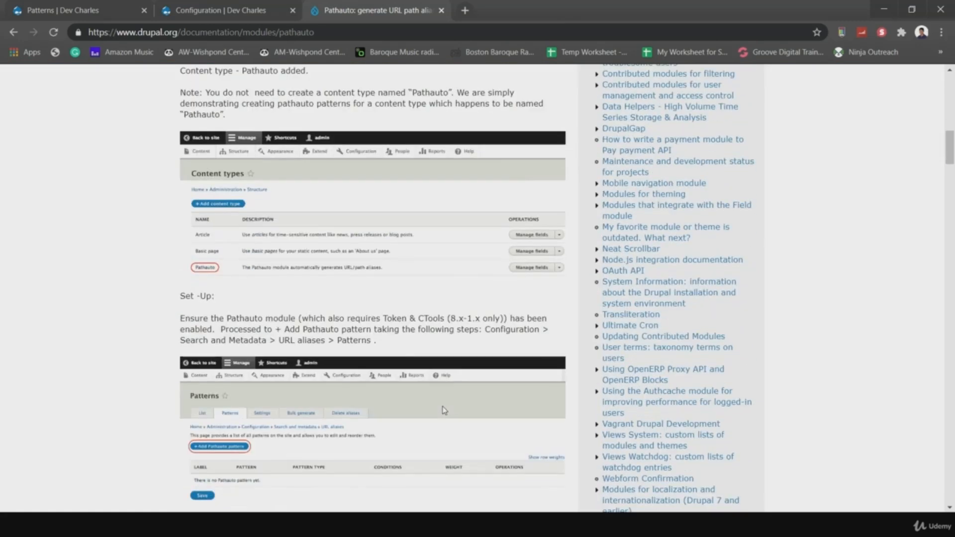
{"action": "scroll", "coordinate": [444, 410], "scroll_direction": "down", "scroll_amount": 4}
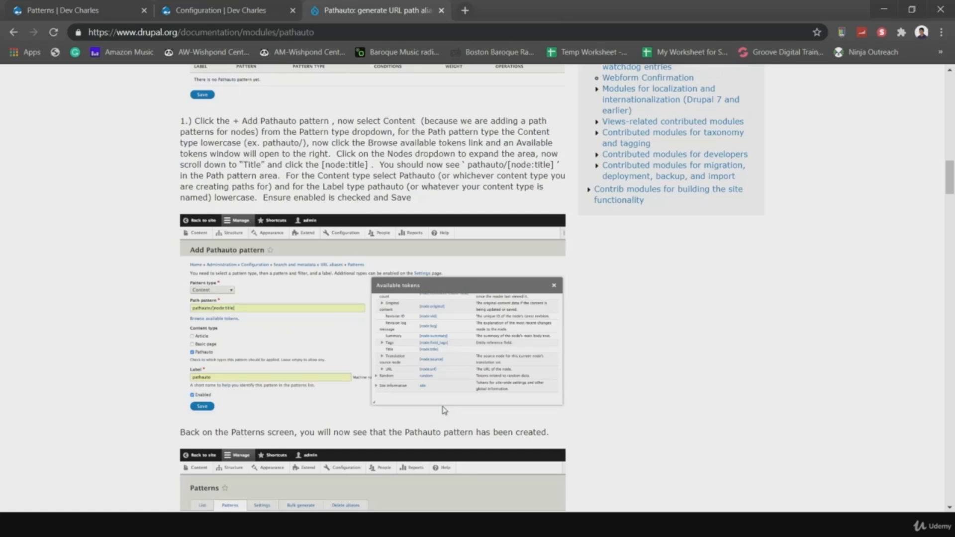
{"action": "scroll", "coordinate": [444, 411], "scroll_direction": "down", "scroll_amount": 1}
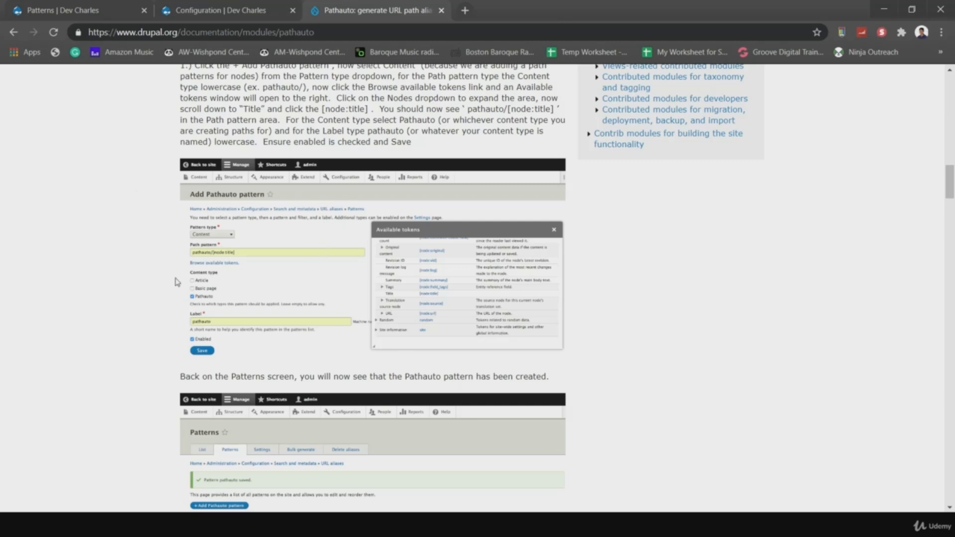
{"action": "left_click", "coordinate": [198, 6]}
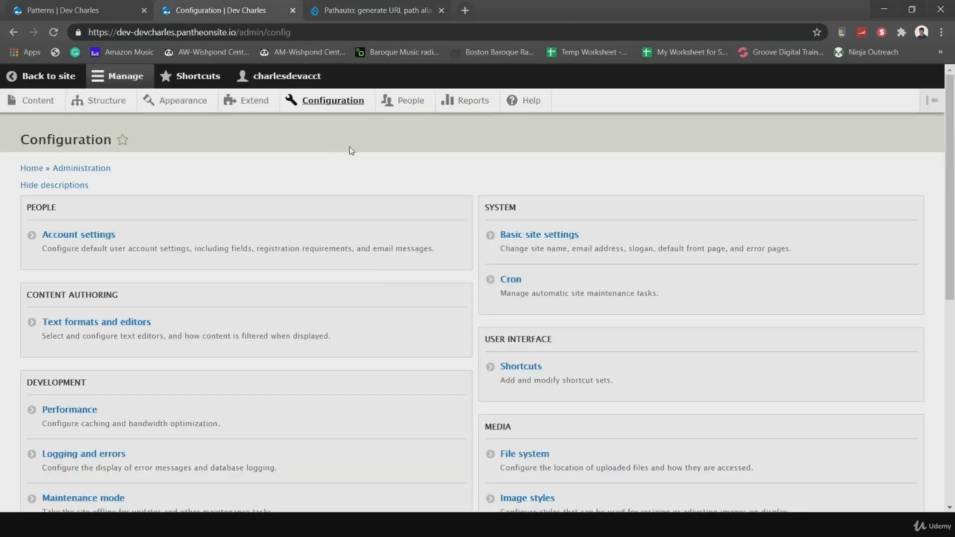
- Open the Add Pathauto pattern form from the URL aliases Patterns list
{"action": "scroll", "coordinate": [351, 151], "scroll_direction": "down", "scroll_amount": 6}
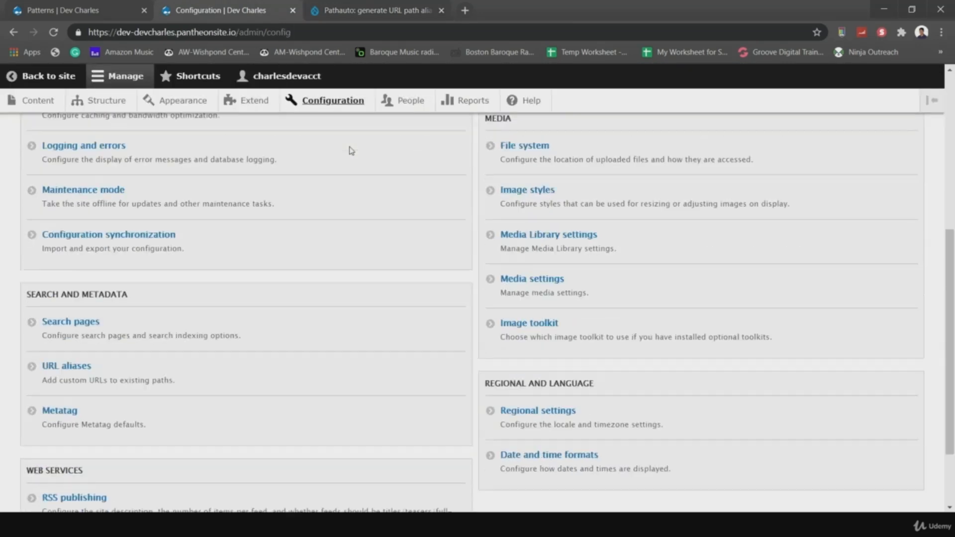
{"action": "scroll", "coordinate": [338, 174], "scroll_direction": "up", "scroll_amount": 2}
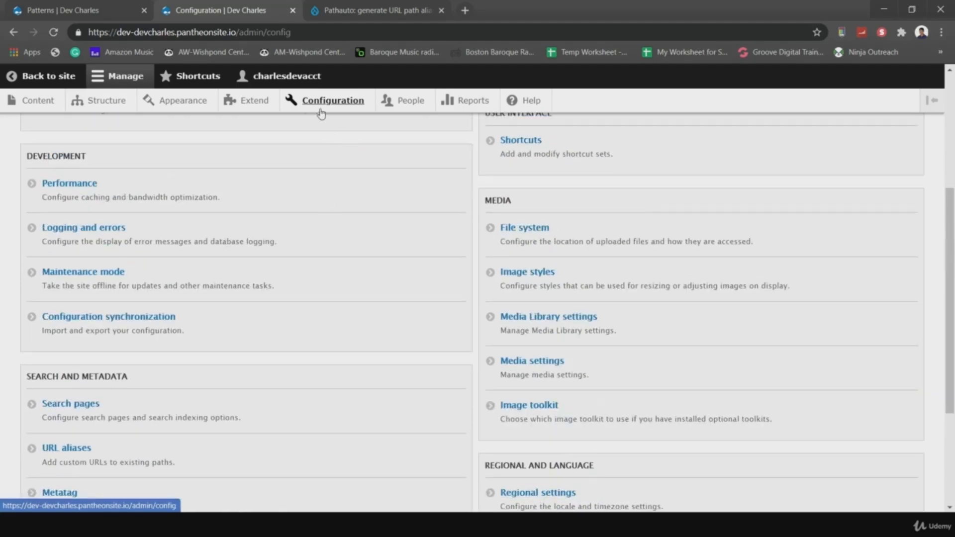
{"action": "scroll", "coordinate": [301, 175], "scroll_direction": "up", "scroll_amount": 5}
{"action": "scroll", "coordinate": [299, 207], "scroll_direction": "down", "scroll_amount": 8}
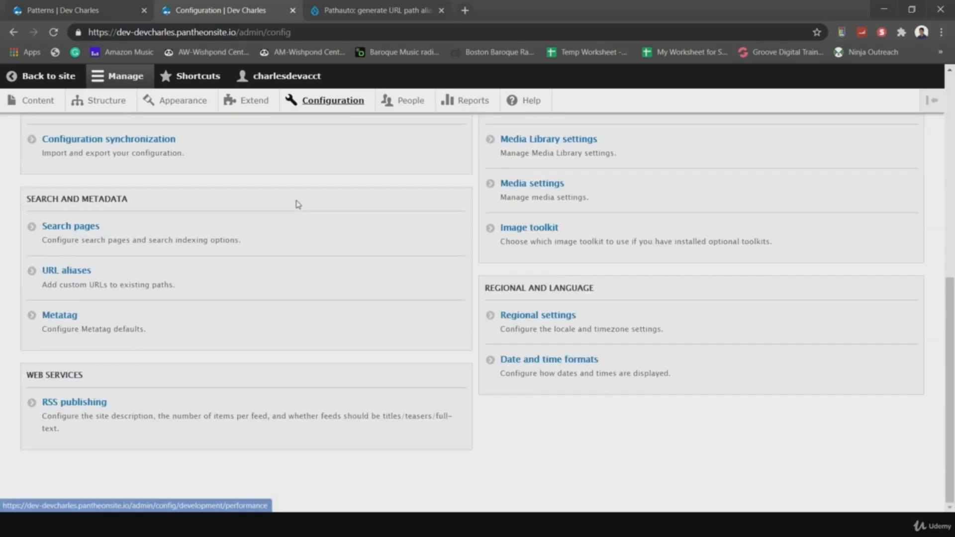
{"action": "left_click", "coordinate": [71, 269]}
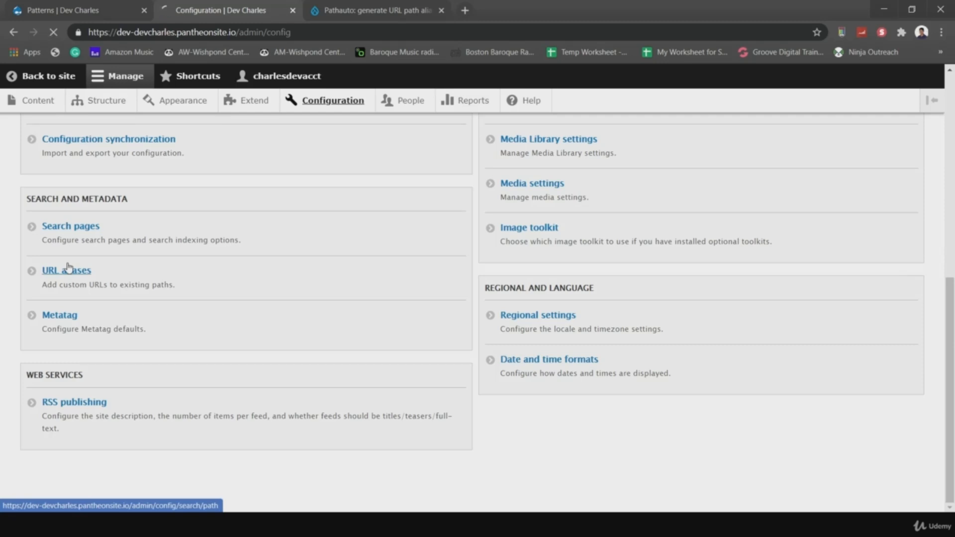
{"action": "left_click", "coordinate": [93, 178]}
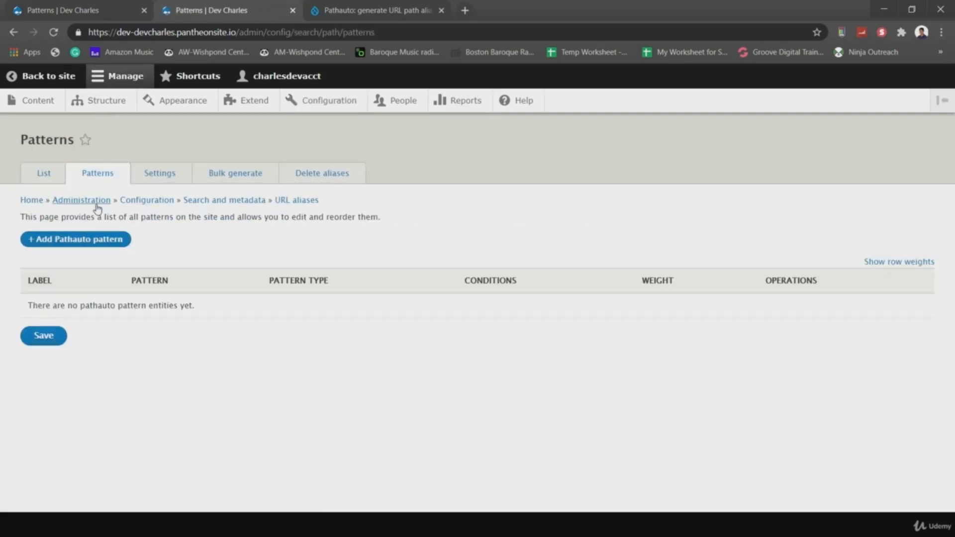
{"action": "left_click", "coordinate": [47, 239]}
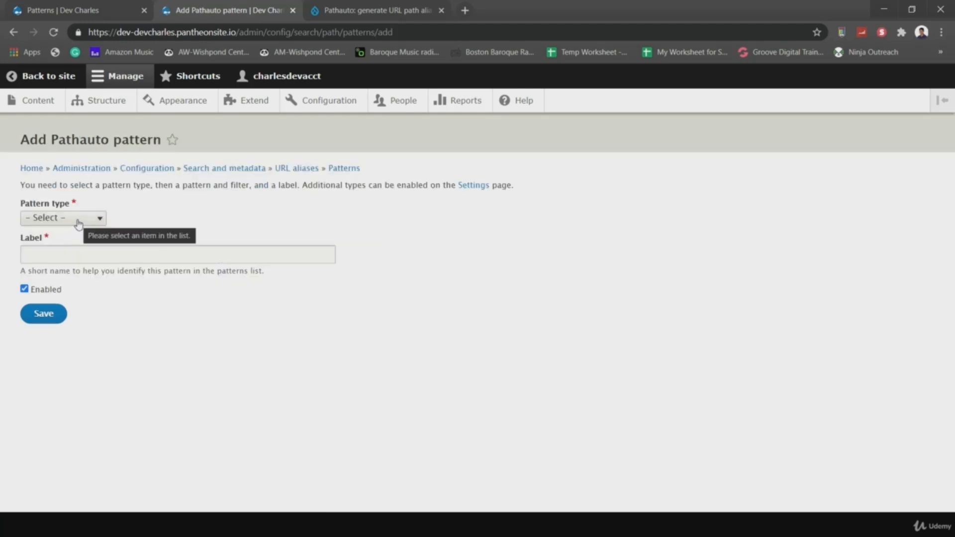
- Make it a Content pattern for Article and Basic page, labelled 'Content Pathauto', and show available tokens
{"action": "left_click", "coordinate": [78, 223]}
{"action": "left_click", "coordinate": [63, 261]}
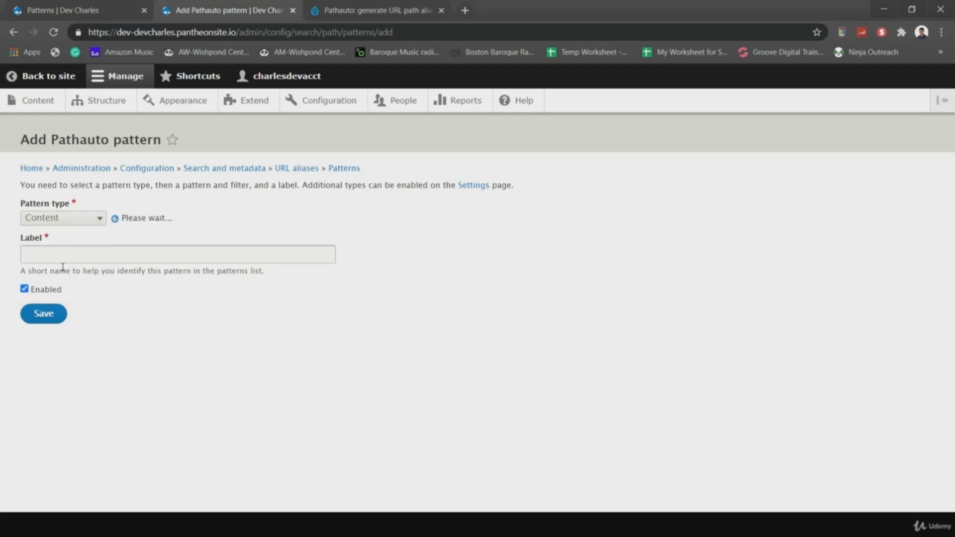
{"action": "left_click", "coordinate": [167, 261]}
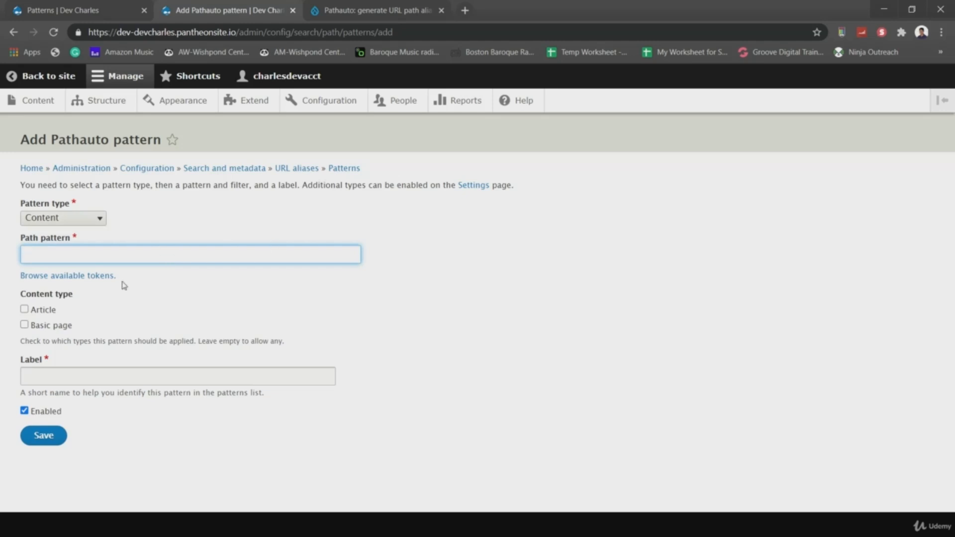
{"action": "left_click", "coordinate": [24, 310]}
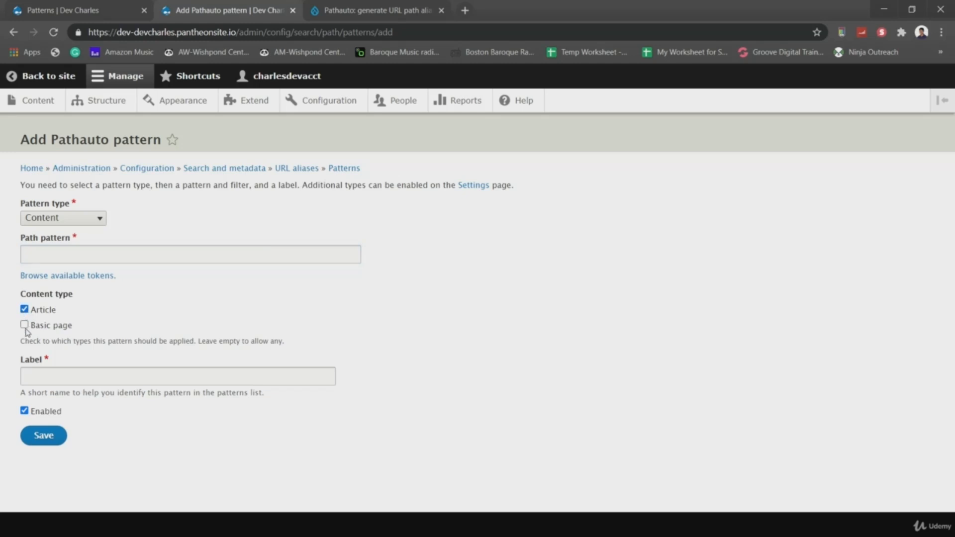
{"action": "left_click", "coordinate": [25, 326]}
{"action": "left_click", "coordinate": [101, 376]}
{"action": "type", "text": "Conten"}
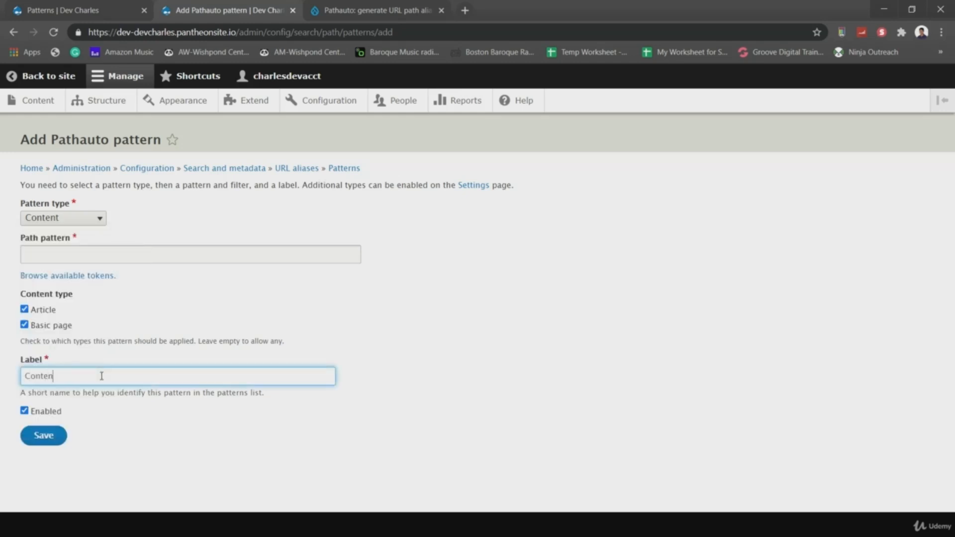
{"action": "type", "text": "t Pathauto"}
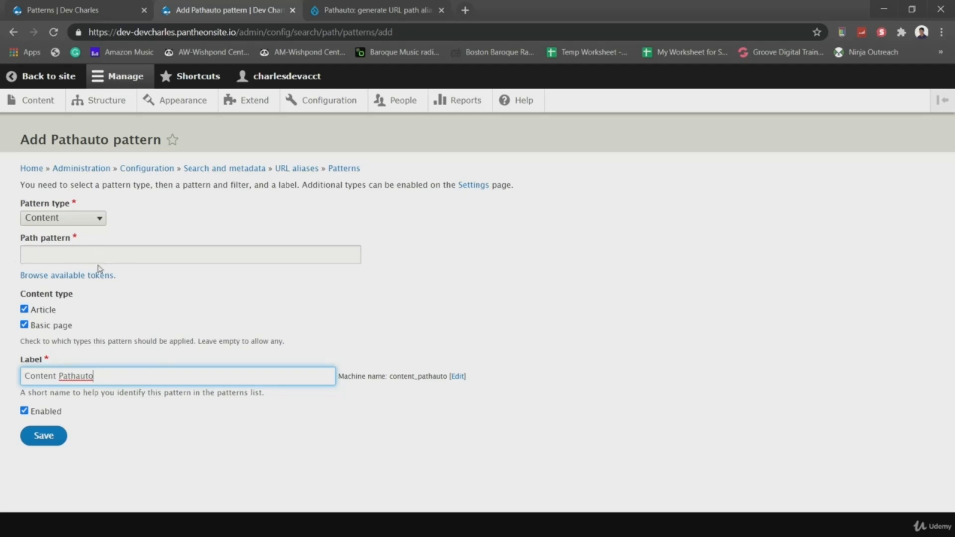
{"action": "left_click", "coordinate": [73, 281]}
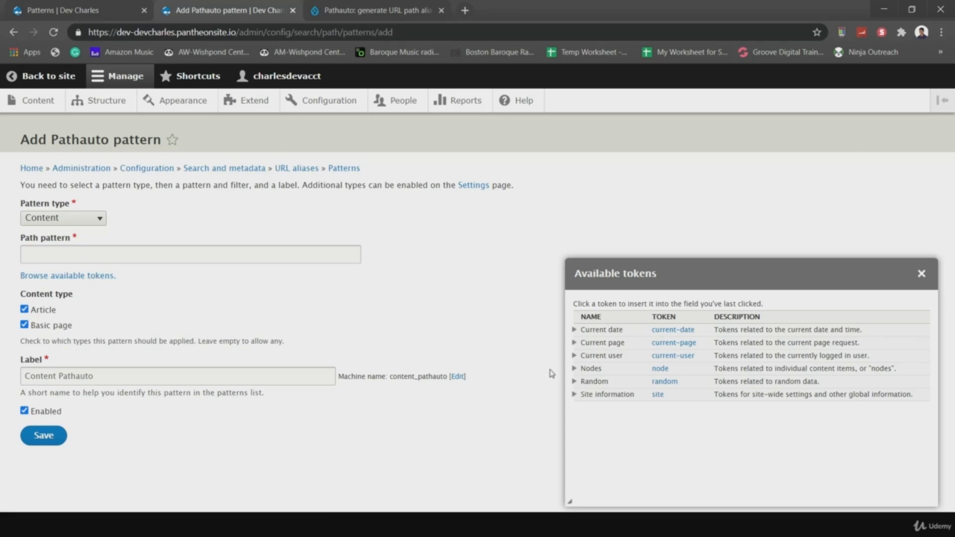
- Insert [node:title] as the path pattern, removing a stray token from the label, and save
{"action": "left_click", "coordinate": [574, 371]}
{"action": "scroll", "coordinate": [686, 426], "scroll_direction": "down", "scroll_amount": 5}
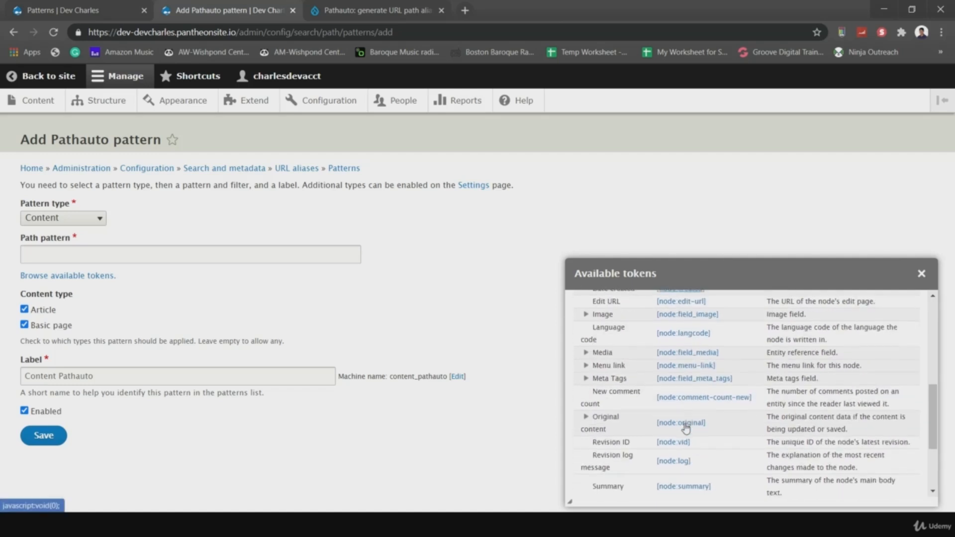
{"action": "scroll", "coordinate": [685, 426], "scroll_direction": "down", "scroll_amount": 3}
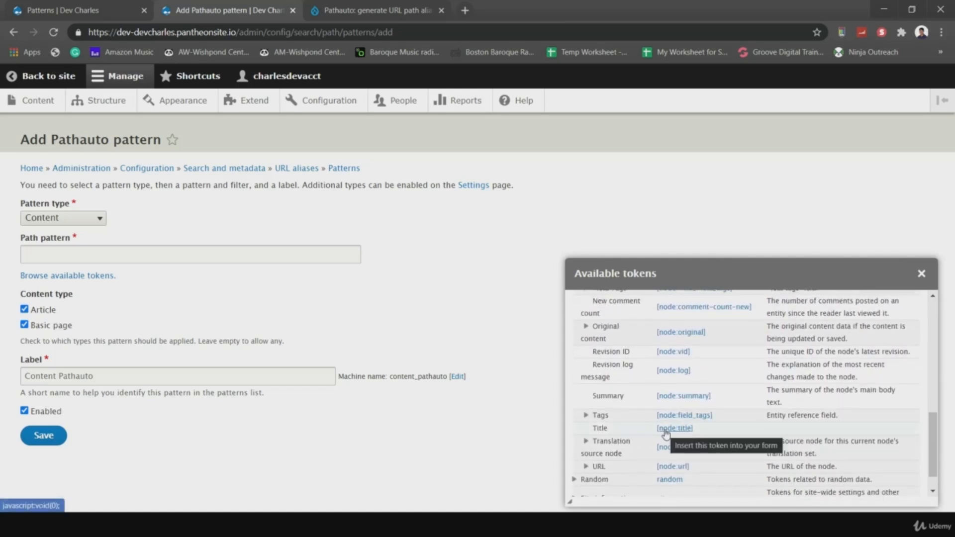
{"action": "left_click", "coordinate": [666, 428]}
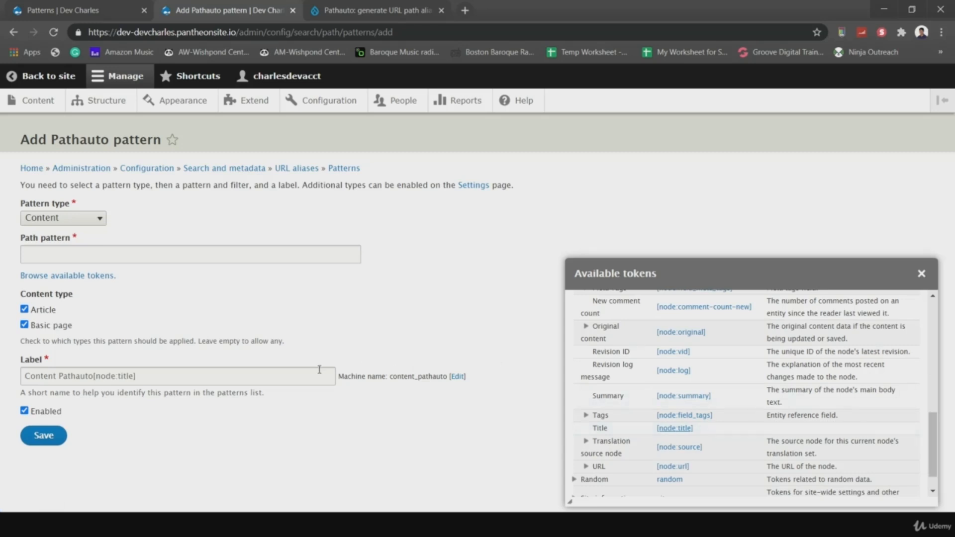
{"action": "left_click_drag", "start_coordinate": [137, 377], "coordinate": [97, 382]}
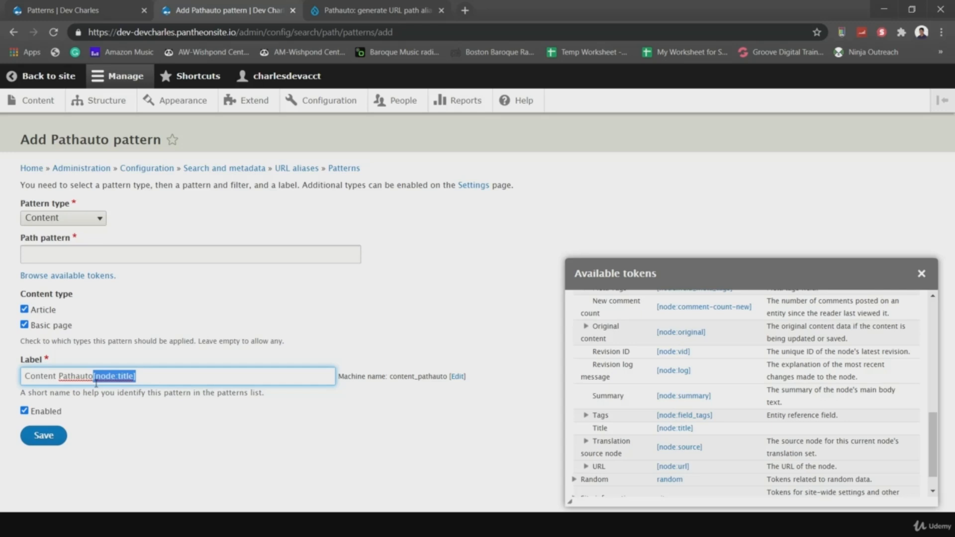
{"action": "key", "text": "ctrl+x"}
{"action": "left_click", "coordinate": [66, 260]}
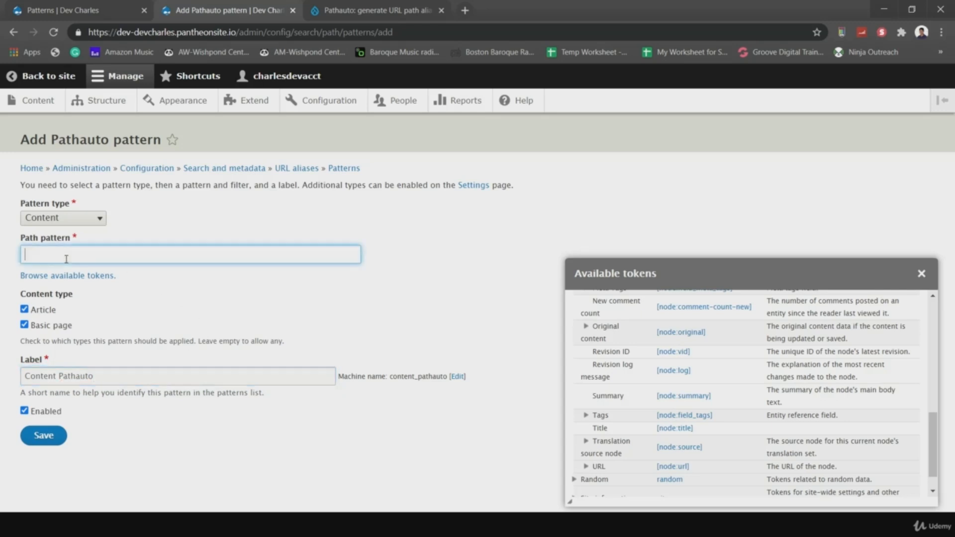
{"action": "left_click", "coordinate": [674, 429]}
{"action": "left_click_drag", "start_coordinate": [81, 252], "coordinate": [3, 247]}
{"action": "left_click", "coordinate": [236, 298]}
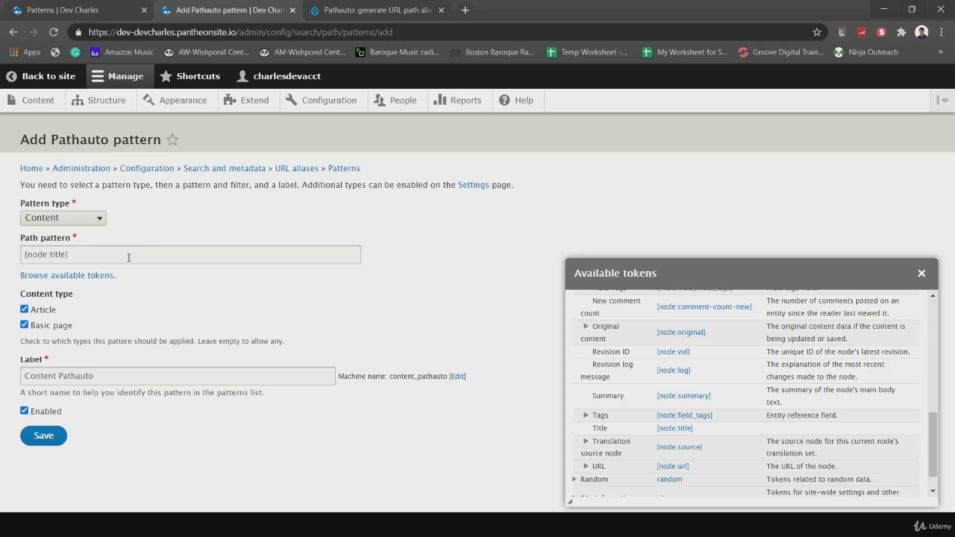
{"action": "left_click", "coordinate": [39, 441]}
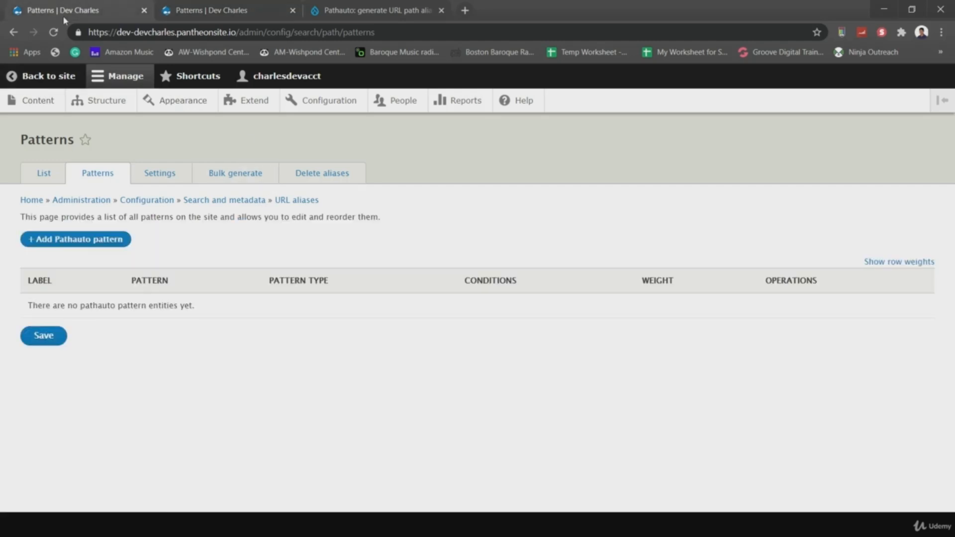
- Start a new article titled 'Rich Boy, Poor Boy Review'
{"action": "left_click", "coordinate": [50, 95]}
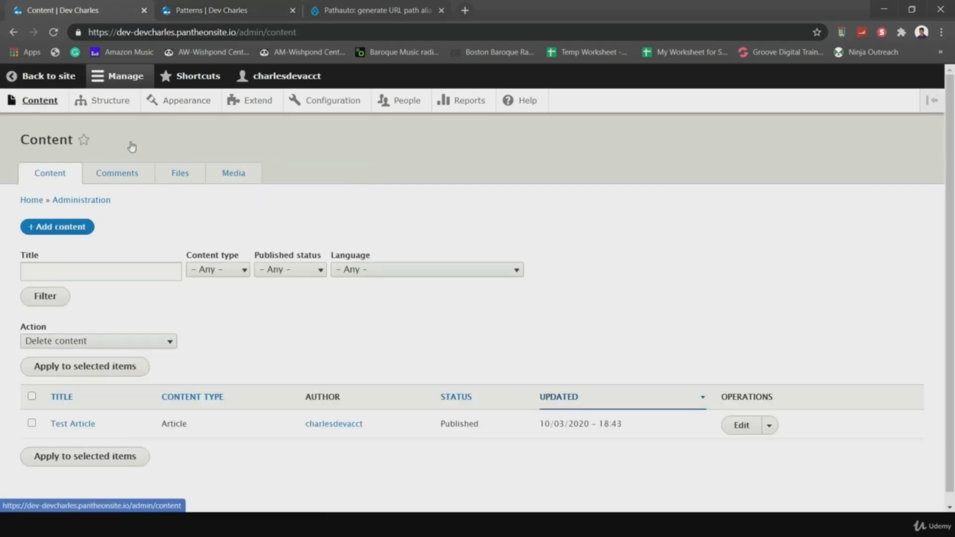
{"action": "left_click", "coordinate": [82, 228]}
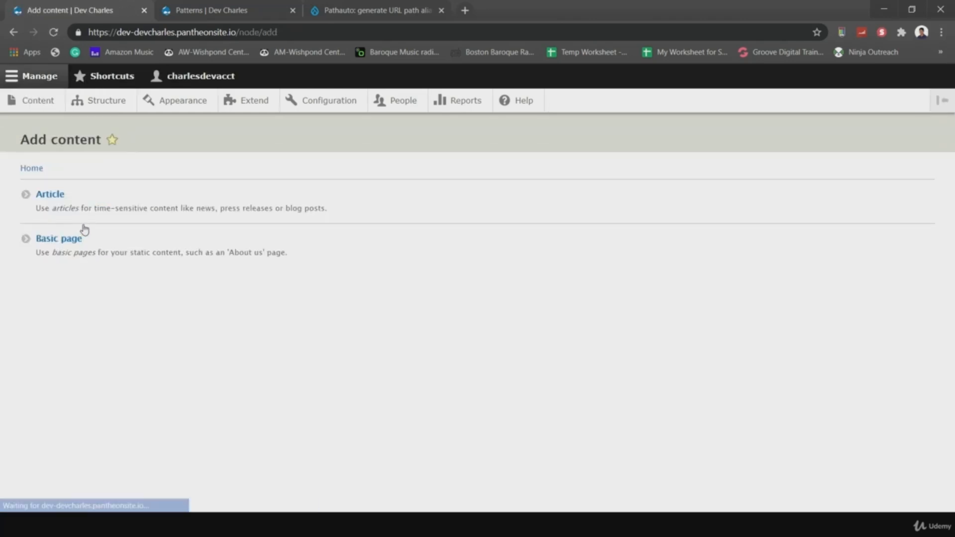
{"action": "left_click", "coordinate": [57, 197]}
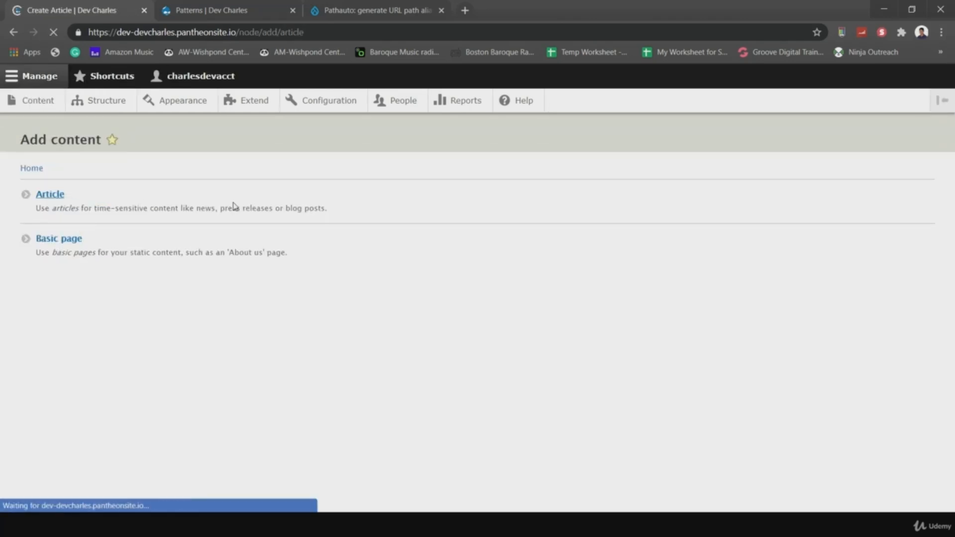
{"action": "left_click", "coordinate": [102, 206]}
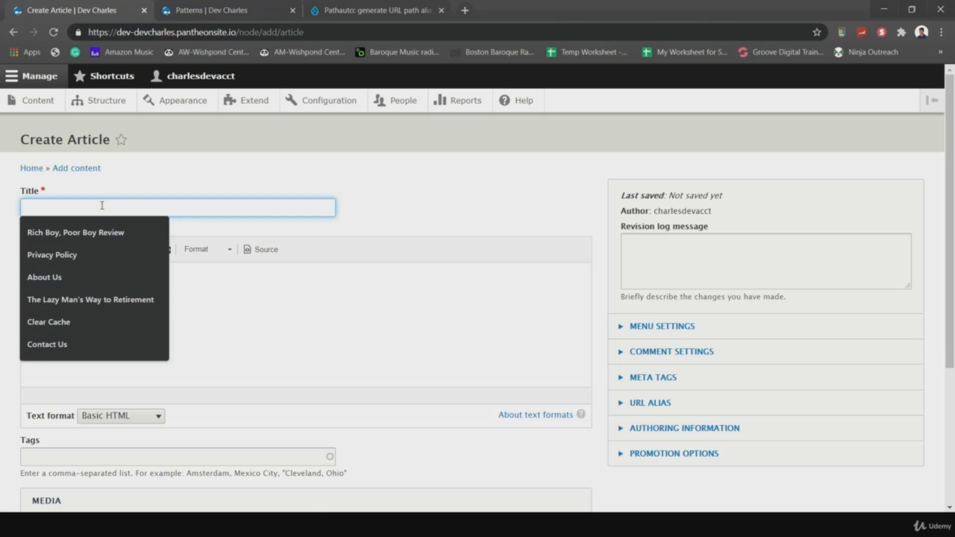
{"action": "type", "text": "Test"}
{"action": "key", "text": "BackSpace"}
{"action": "key", "text": "BackSpace"}
{"action": "key", "text": "BackSpace"}
{"action": "key", "text": "BackSpace"}
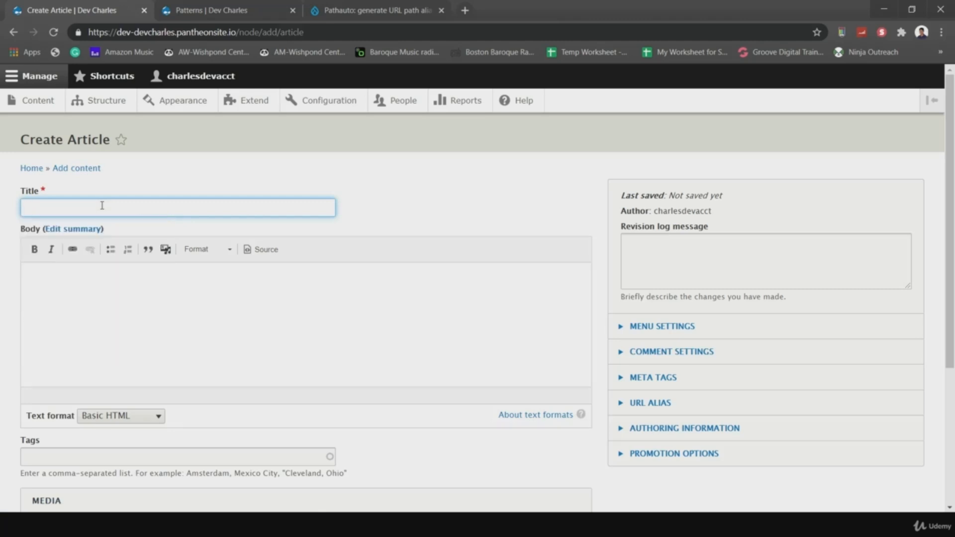
{"action": "type", "text": "R"}
{"action": "key", "text": "Down"}
{"action": "key", "text": "Return"}
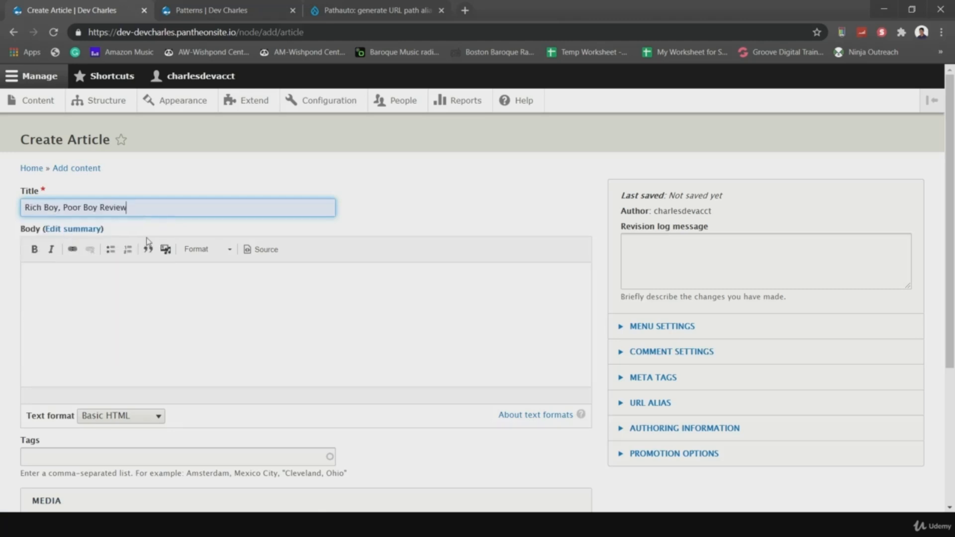
- Give it the body 'Here's my take on this book.' and save it as published
{"action": "left_click", "coordinate": [77, 283]}
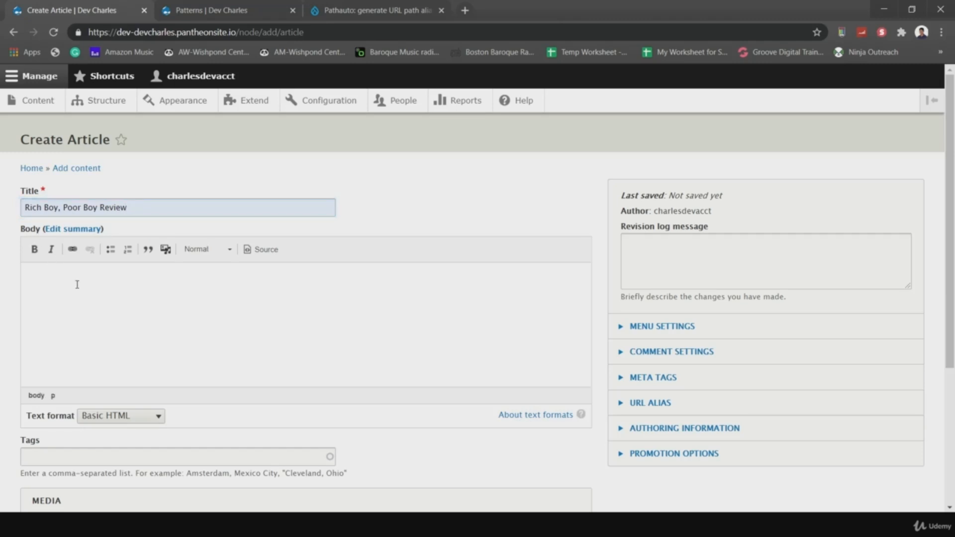
{"action": "type", "text": "Here's my take on this book"}
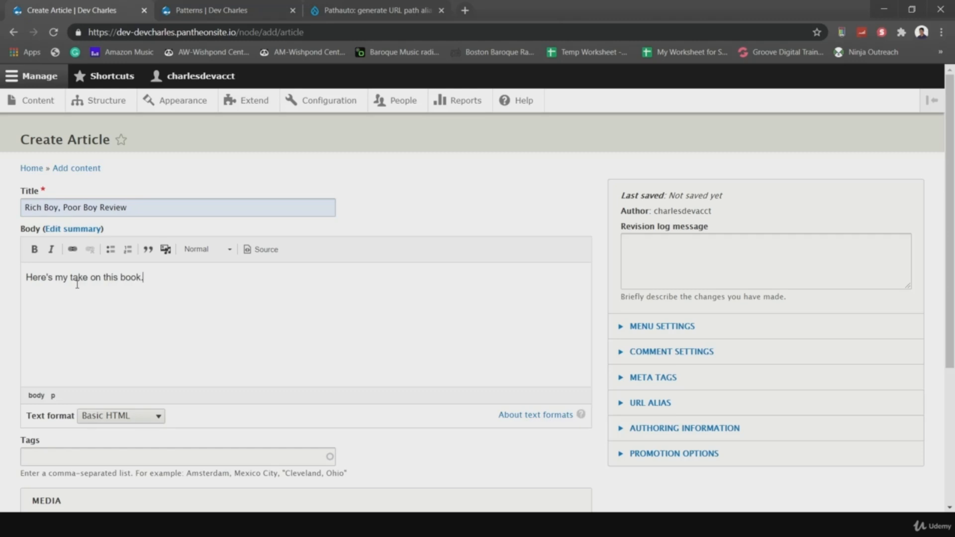
{"action": "type", "text": "."}
{"action": "scroll", "coordinate": [367, 422], "scroll_direction": "down", "scroll_amount": 2}
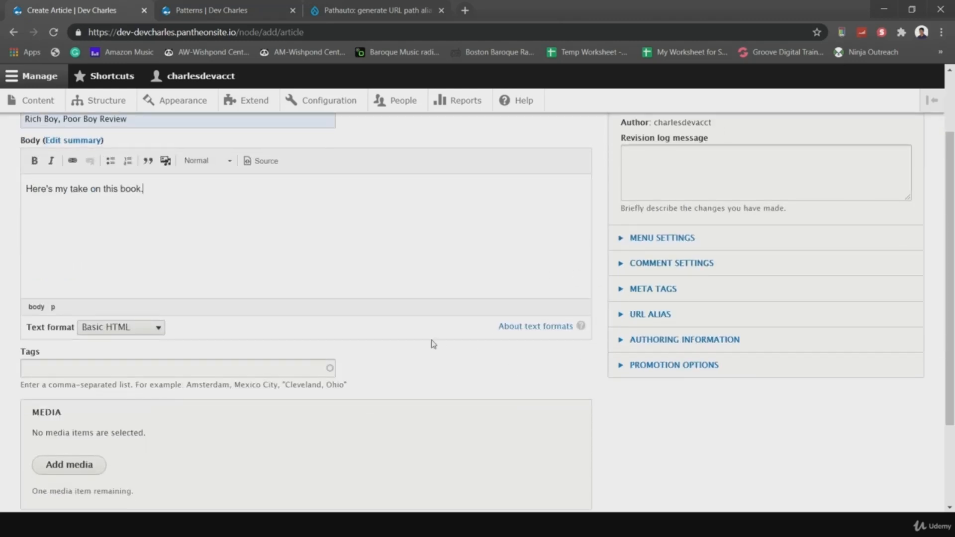
{"action": "scroll", "coordinate": [433, 344], "scroll_direction": "up", "scroll_amount": 1}
{"action": "left_click", "coordinate": [82, 158]}
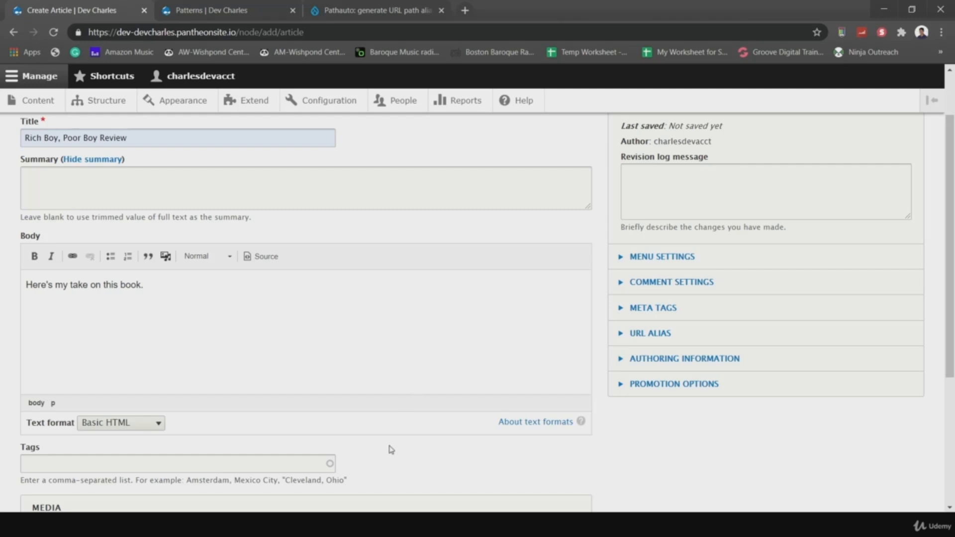
{"action": "scroll", "coordinate": [391, 449], "scroll_direction": "down", "scroll_amount": 3}
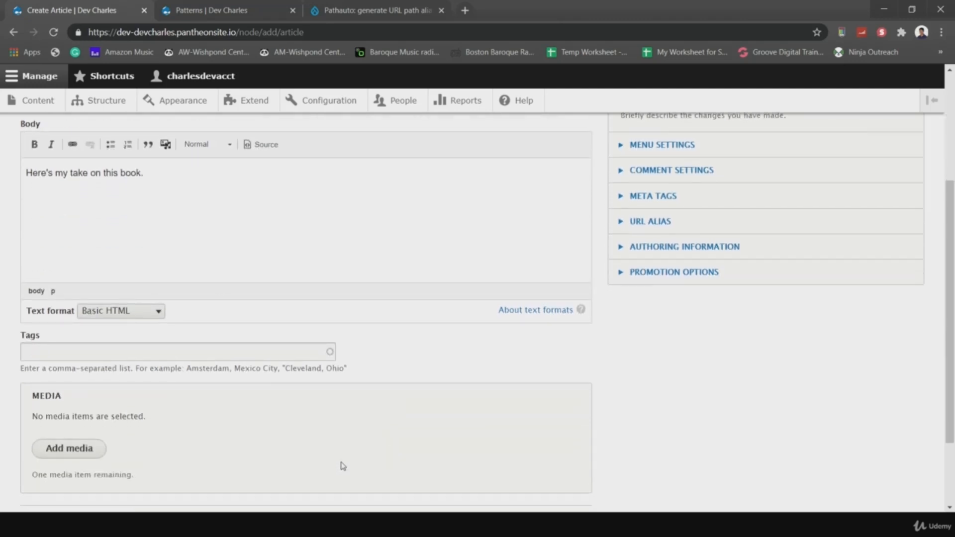
{"action": "scroll", "coordinate": [420, 339], "scroll_direction": "down", "scroll_amount": 2}
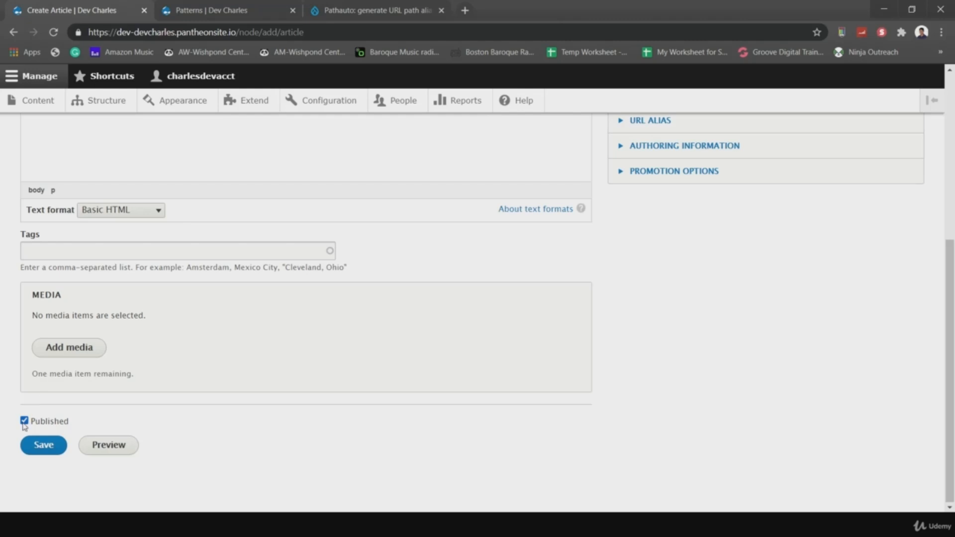
{"action": "left_click", "coordinate": [40, 445]}
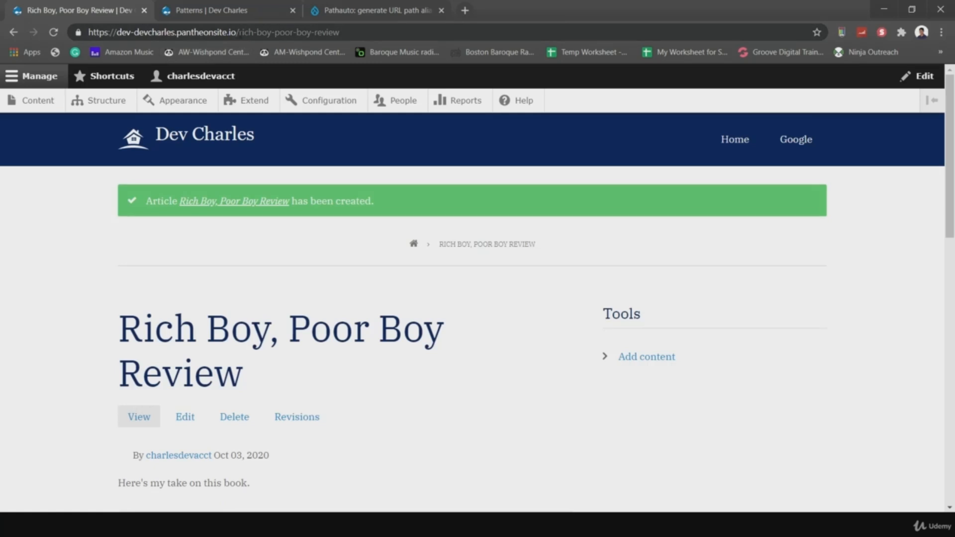
- Compare the generated /rich-boy-poor-boy-review URL path with the article title 'Rich Boy, Poor Boy Review'
{"action": "left_click_drag", "start_coordinate": [239, 32], "coordinate": [365, 35]}
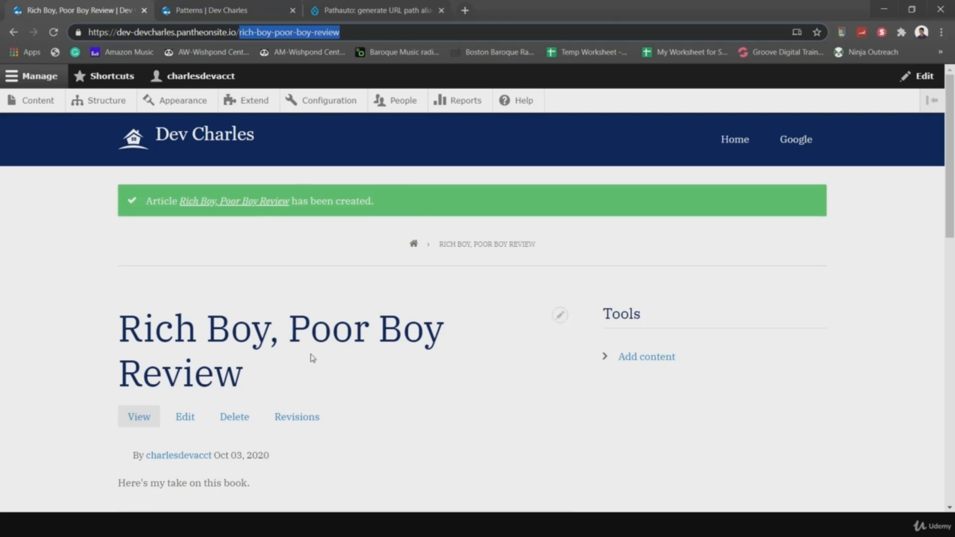
{"action": "left_click", "coordinate": [244, 32]}
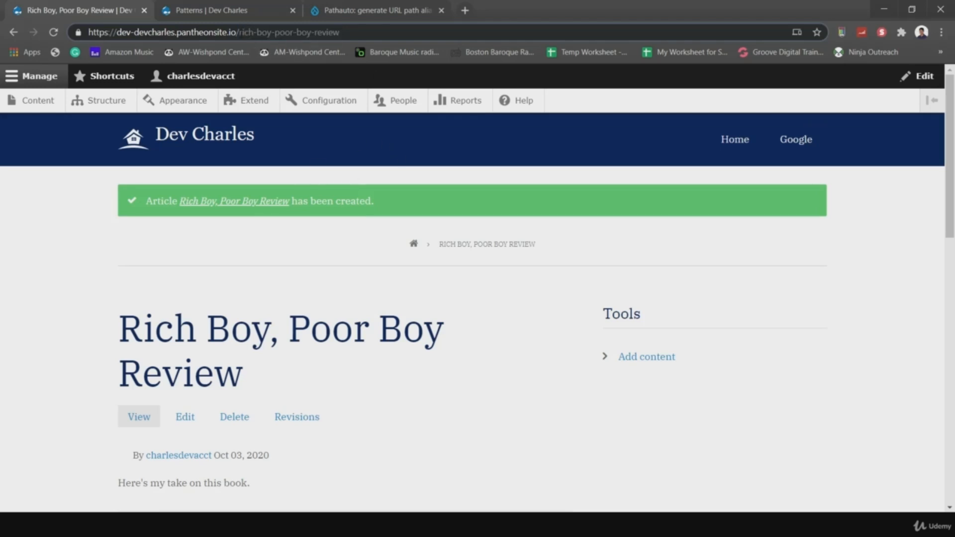
{"action": "left_click_drag", "start_coordinate": [240, 32], "coordinate": [341, 32]}
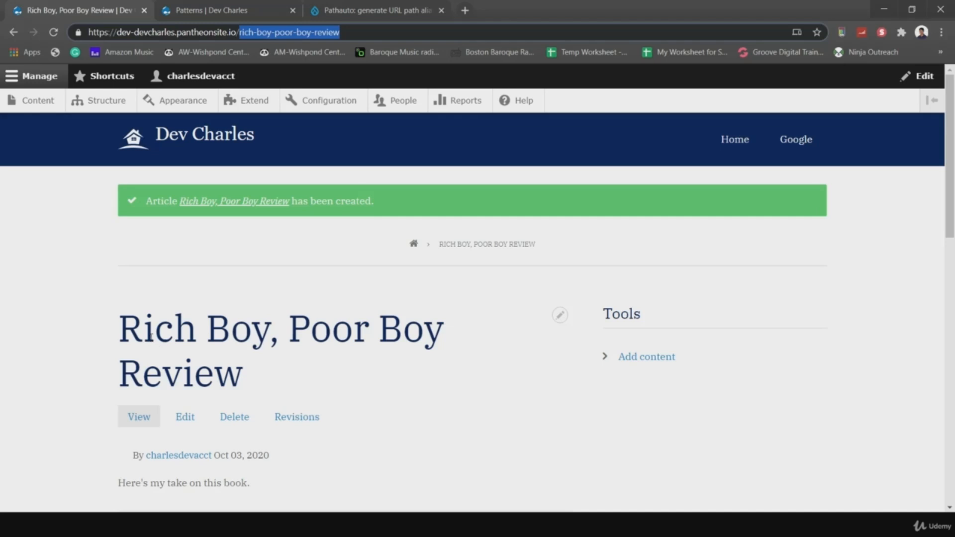
{"action": "left_click_drag", "start_coordinate": [115, 329], "coordinate": [251, 373]}
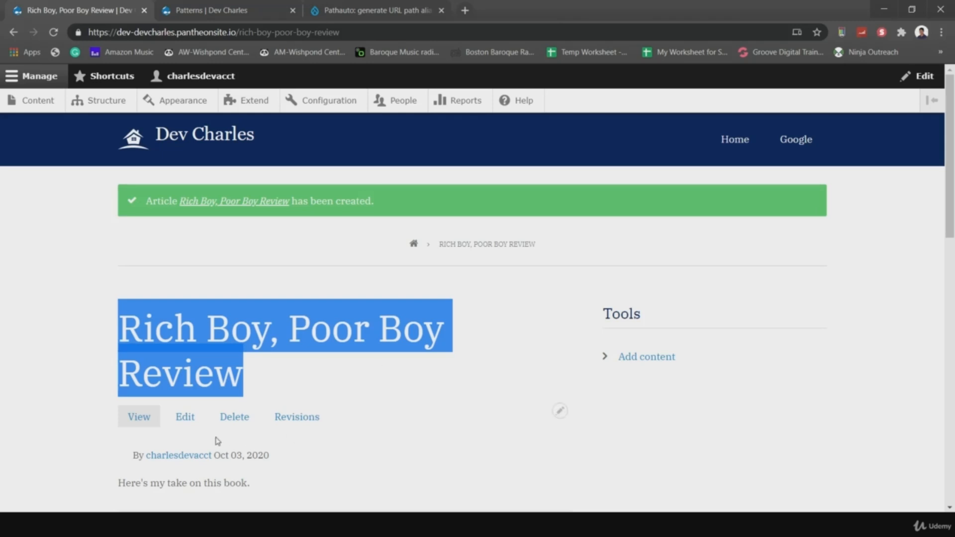
- Edit the article, untick 'Generate automatic URL alias', and select the rich-boy-poor-boy-review alias text
{"action": "left_click", "coordinate": [185, 417]}
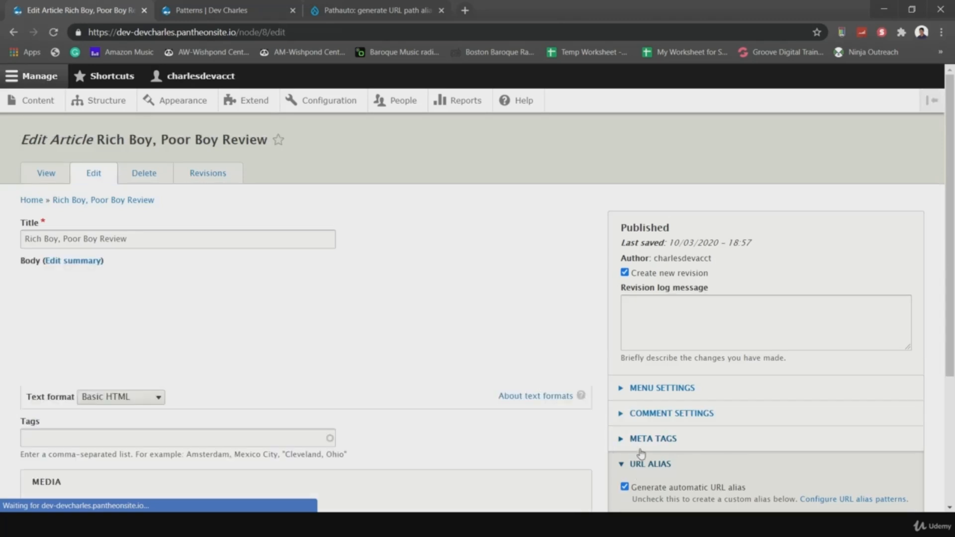
{"action": "scroll", "coordinate": [641, 454], "scroll_direction": "down", "scroll_amount": 3}
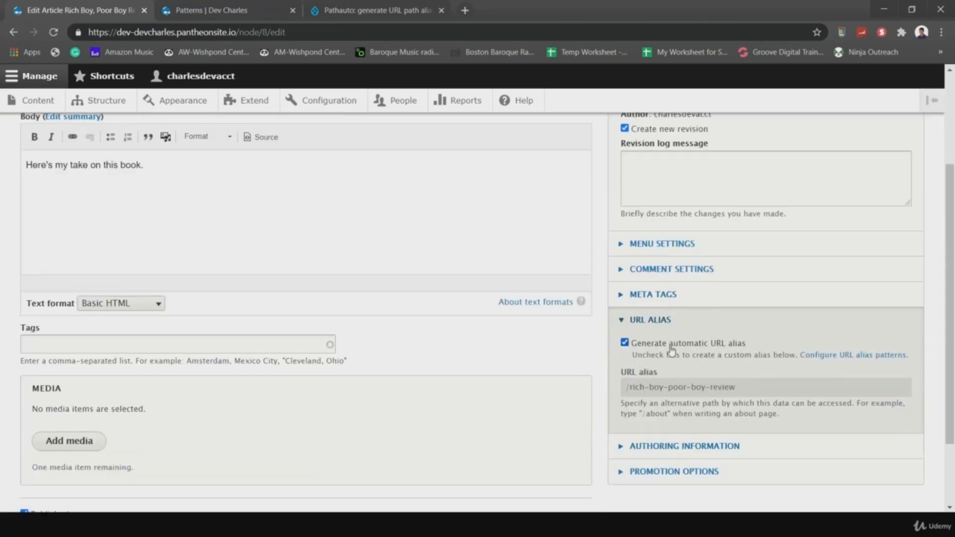
{"action": "left_click", "coordinate": [625, 343]}
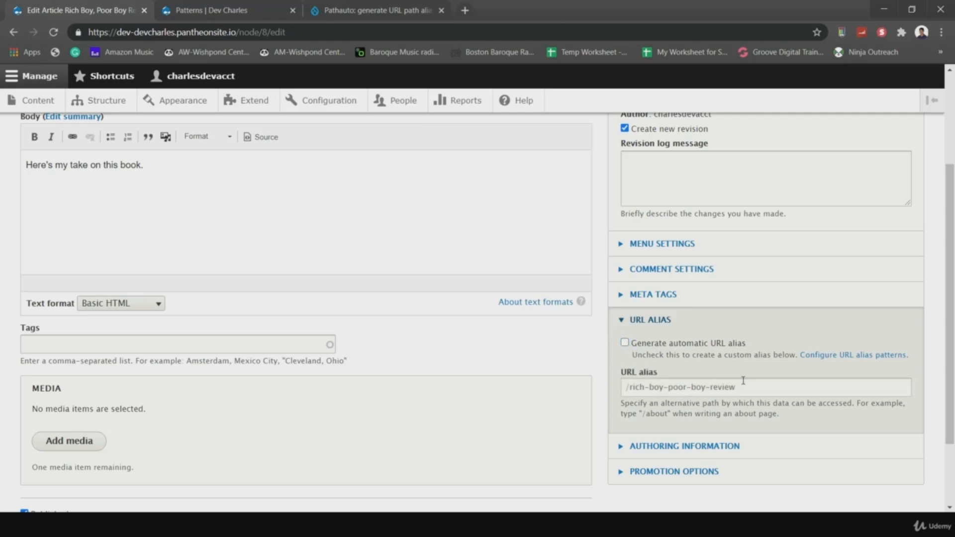
{"action": "left_click_drag", "start_coordinate": [748, 383], "coordinate": [645, 386]}
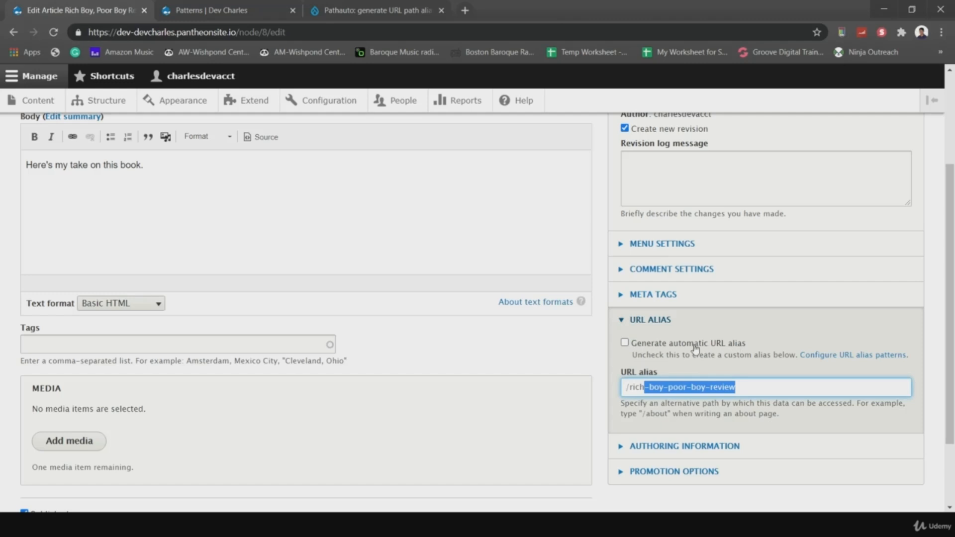
{"action": "left_click", "coordinate": [667, 388]}
{"action": "left_click_drag", "start_coordinate": [633, 389], "coordinate": [736, 392]}
{"action": "scroll", "coordinate": [573, 402], "scroll_direction": "down", "scroll_amount": 2}
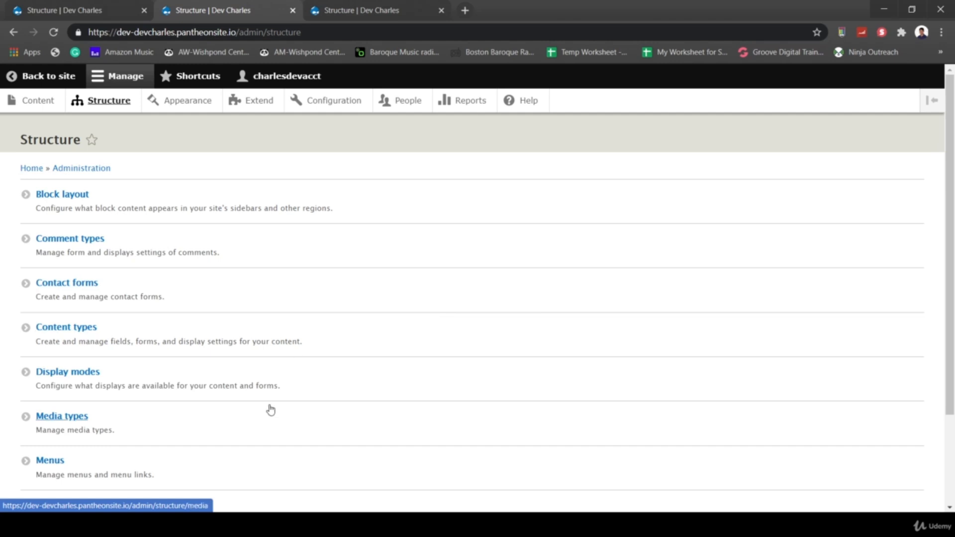
- Go to Structure > Taxonomy to see the vocabulary list
{"action": "scroll", "coordinate": [270, 412], "scroll_direction": "down", "scroll_amount": 3}
{"action": "left_click", "coordinate": [63, 389]}
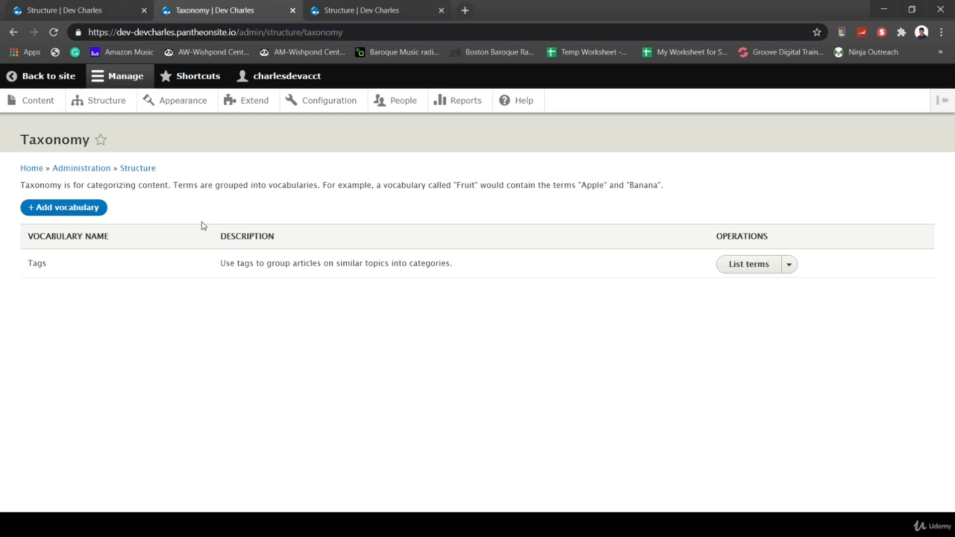
- Open Financial Article 1's edit form in a new tab to check its URL alias, then return to Taxonomy
{"action": "right_click", "coordinate": [37, 101]}
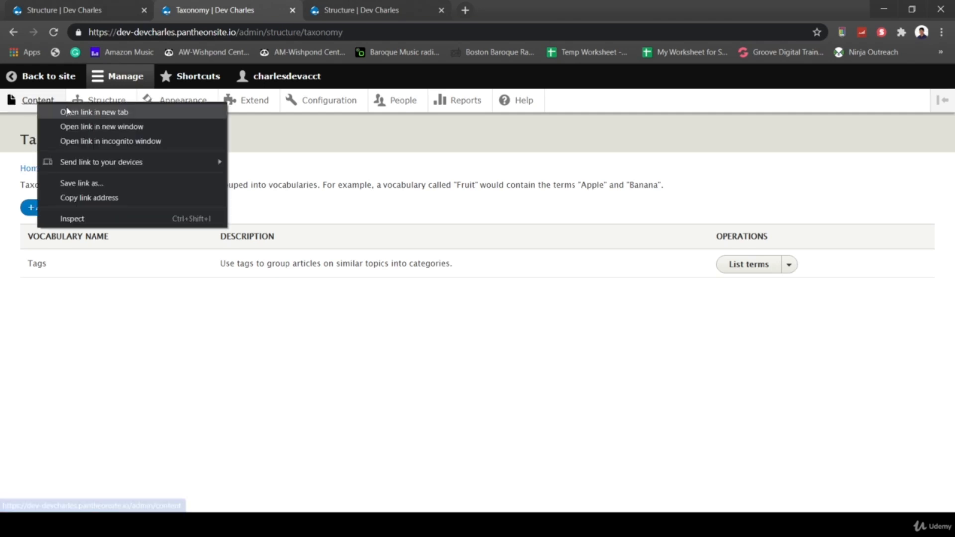
{"action": "left_click", "coordinate": [68, 111]}
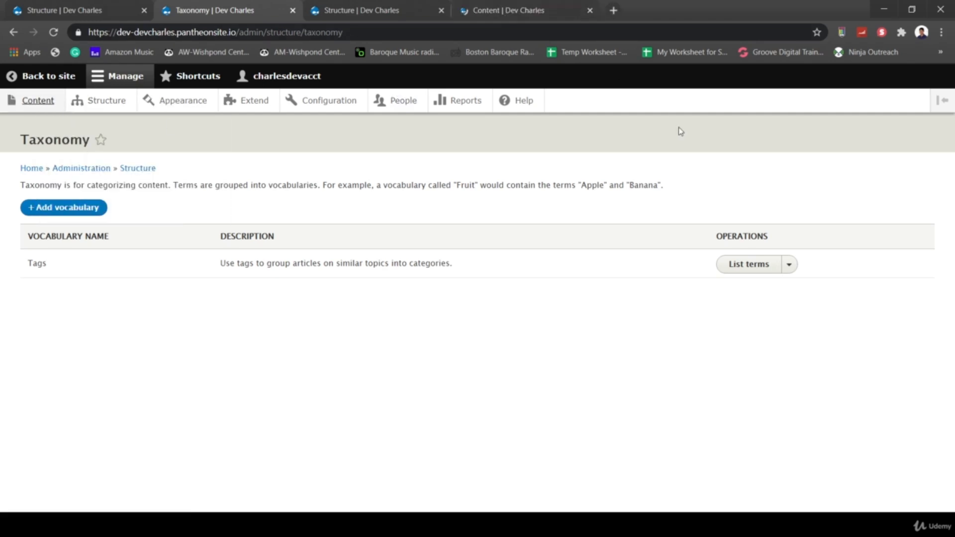
{"action": "left_click", "coordinate": [542, 16]}
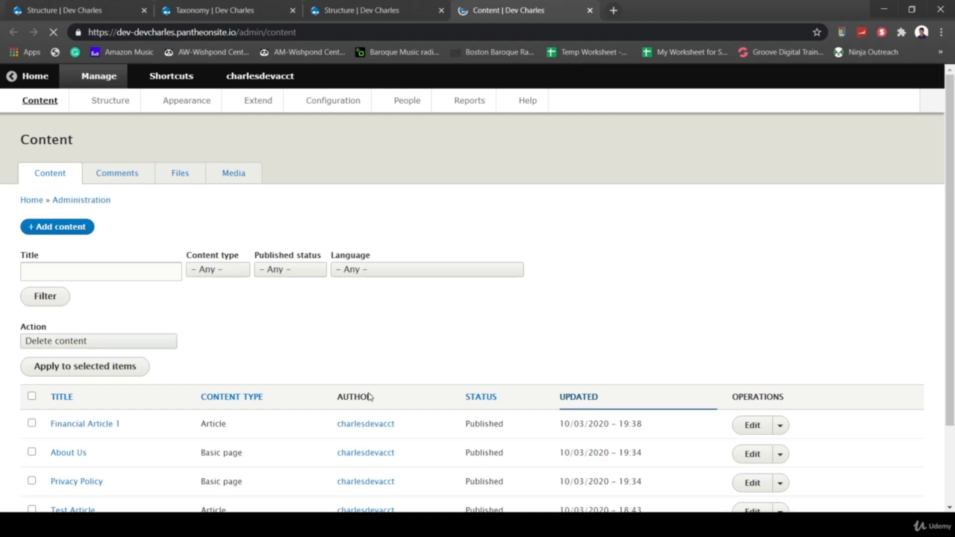
{"action": "left_click", "coordinate": [752, 426]}
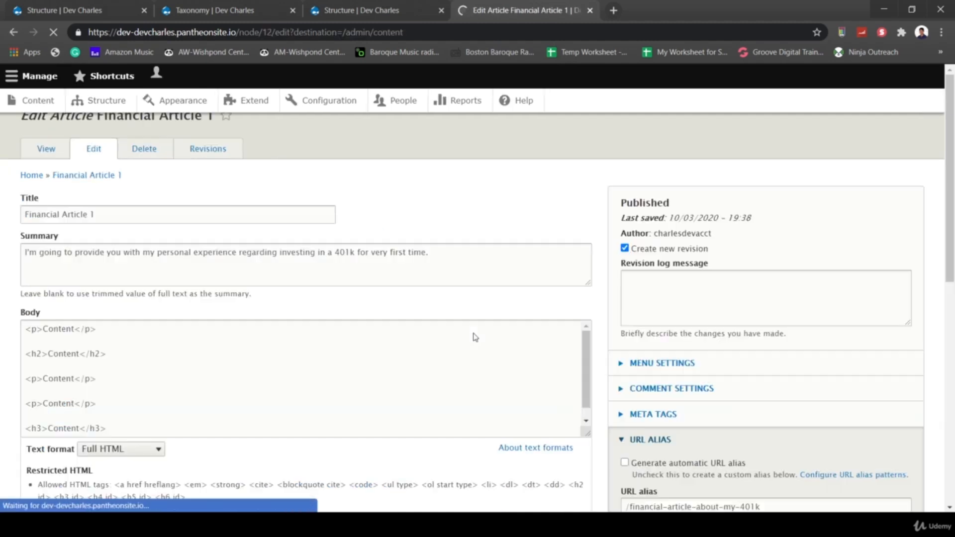
{"action": "scroll", "coordinate": [403, 478], "scroll_direction": "down", "scroll_amount": 4}
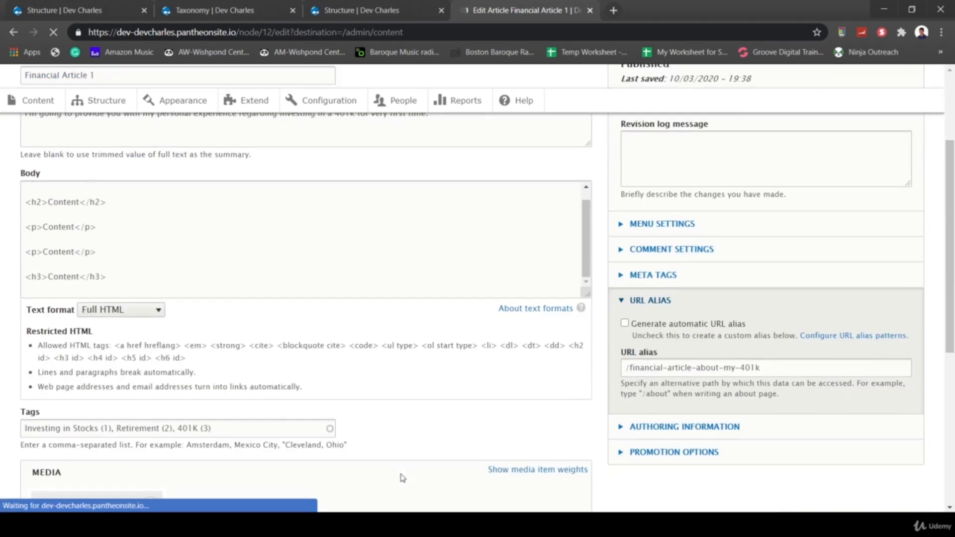
{"action": "scroll", "coordinate": [400, 474], "scroll_direction": "down", "scroll_amount": 2}
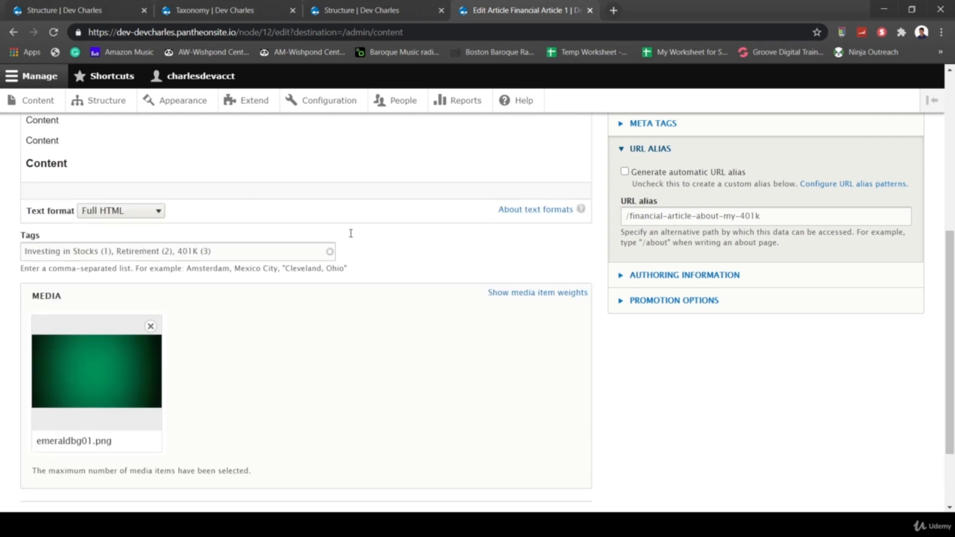
{"action": "left_click", "coordinate": [227, 8]}
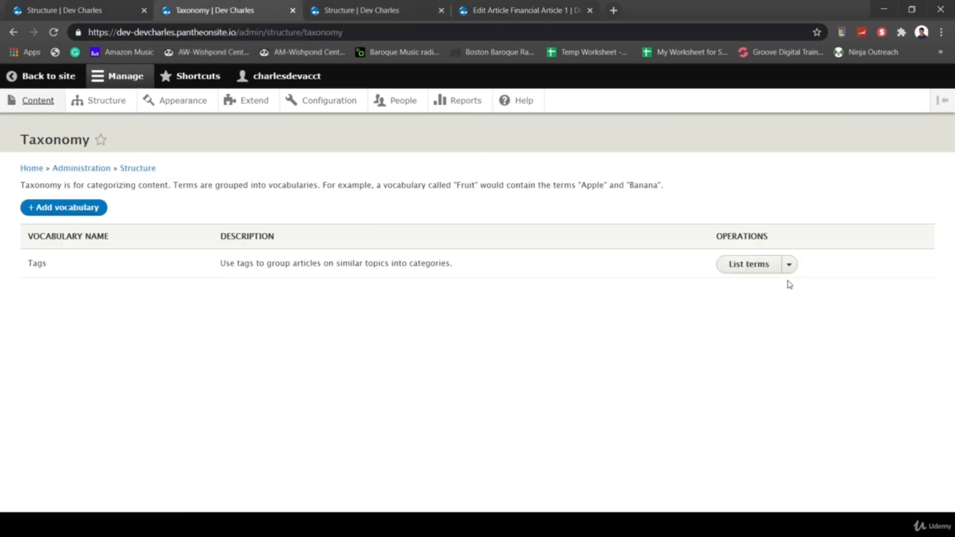
{"action": "left_click", "coordinate": [753, 266]}
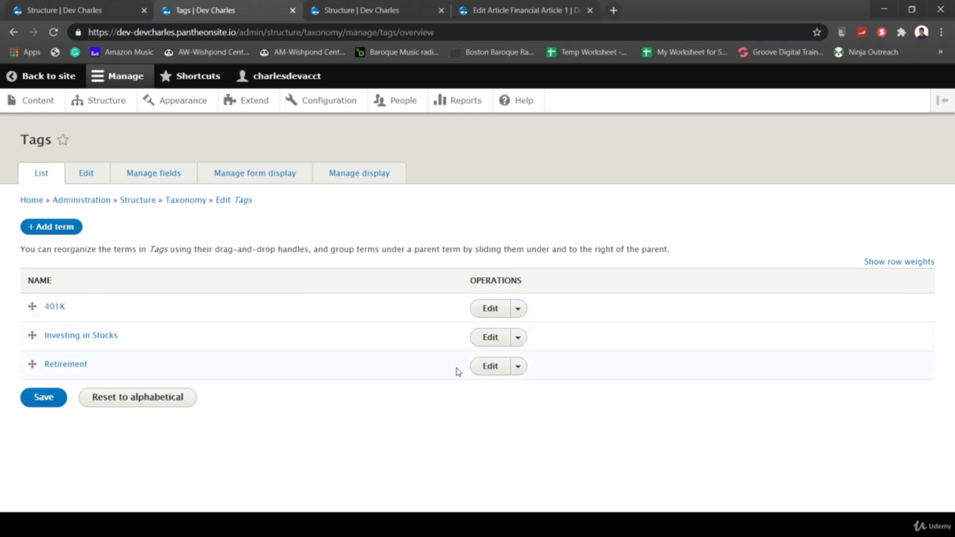
{"action": "left_click", "coordinate": [524, 310]}
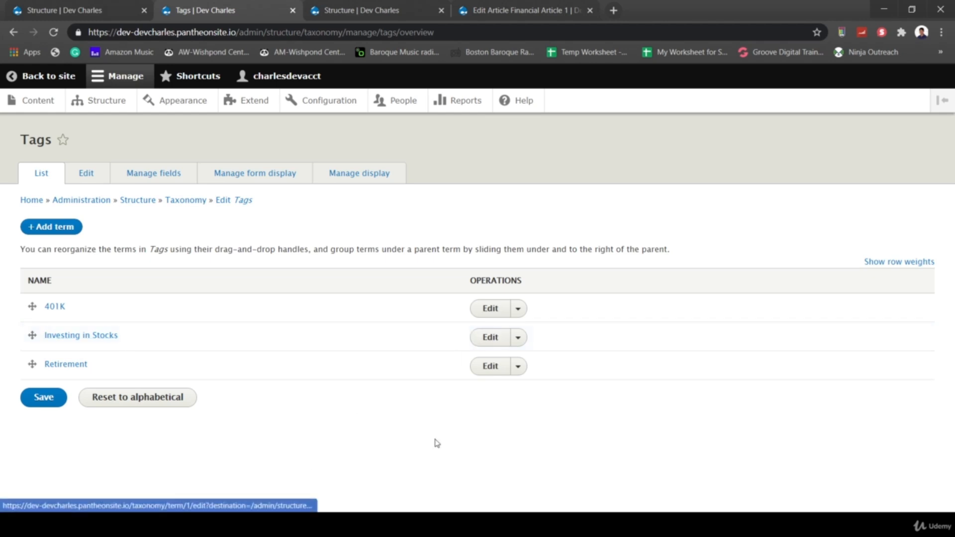
{"action": "left_click", "coordinate": [481, 340]}
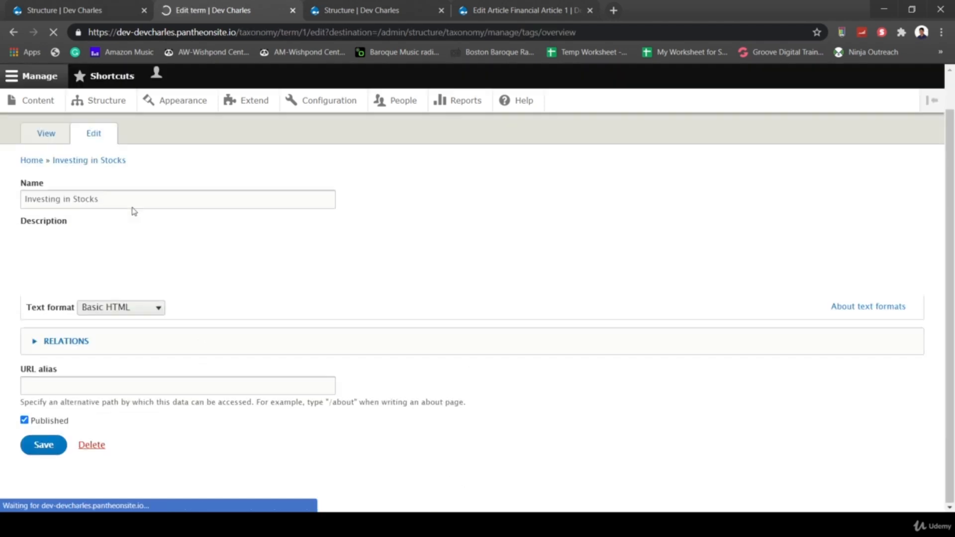
{"action": "left_click_drag", "start_coordinate": [107, 239], "coordinate": [18, 238]}
{"action": "left_click", "coordinate": [10, 34]}
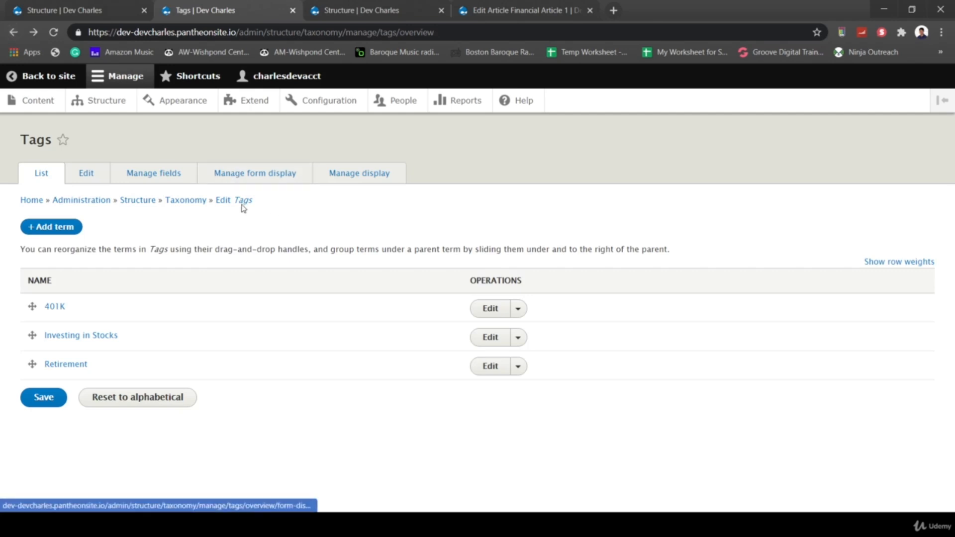
{"action": "left_click", "coordinate": [185, 201]}
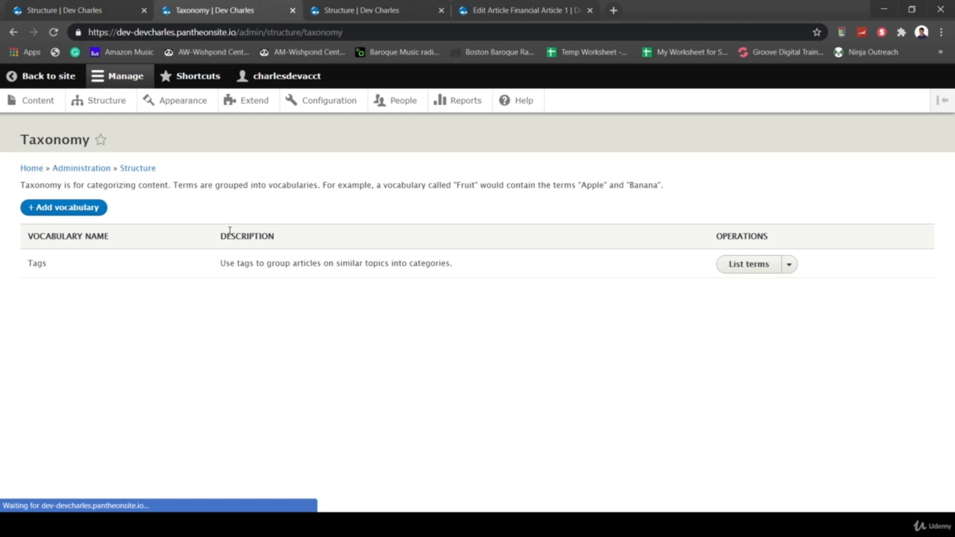
- Add a vocabulary named 'Book Review Type' (machine name book_review_type) and save it
{"action": "left_click", "coordinate": [58, 209]}
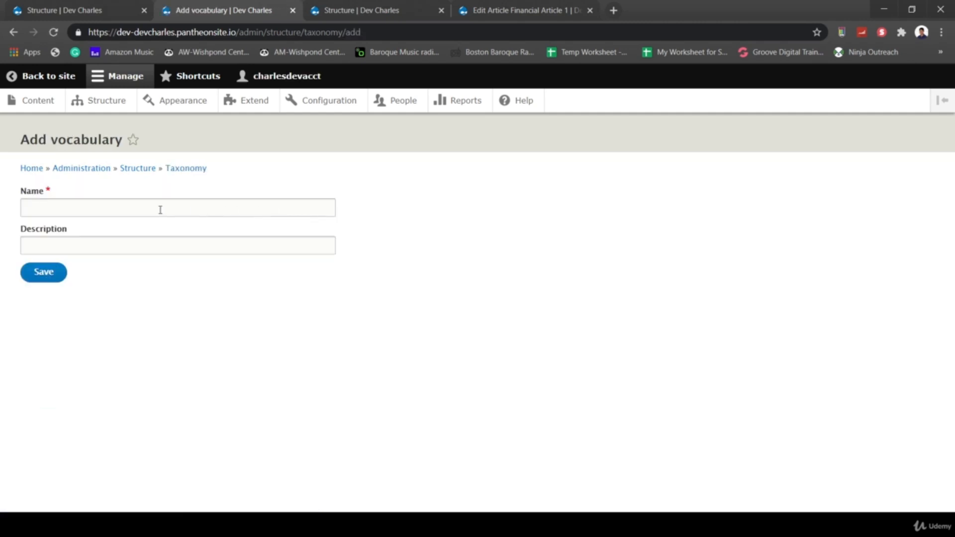
{"action": "left_click", "coordinate": [156, 210]}
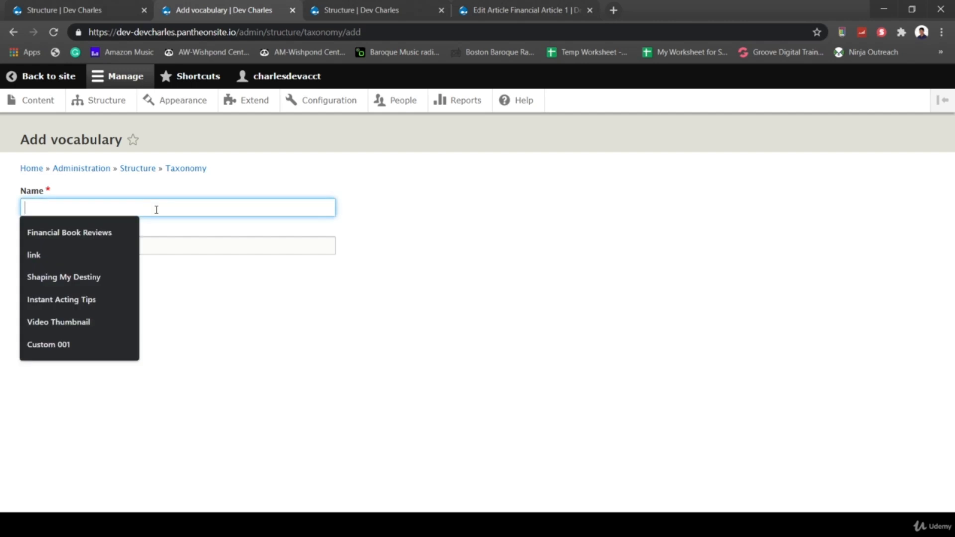
{"action": "type", "text": "F"}
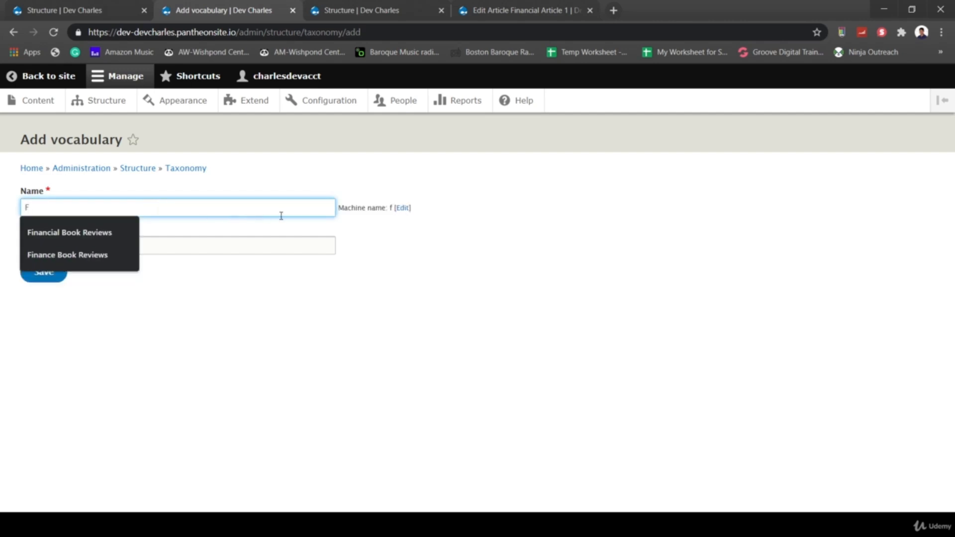
{"action": "left_click", "coordinate": [309, 229]}
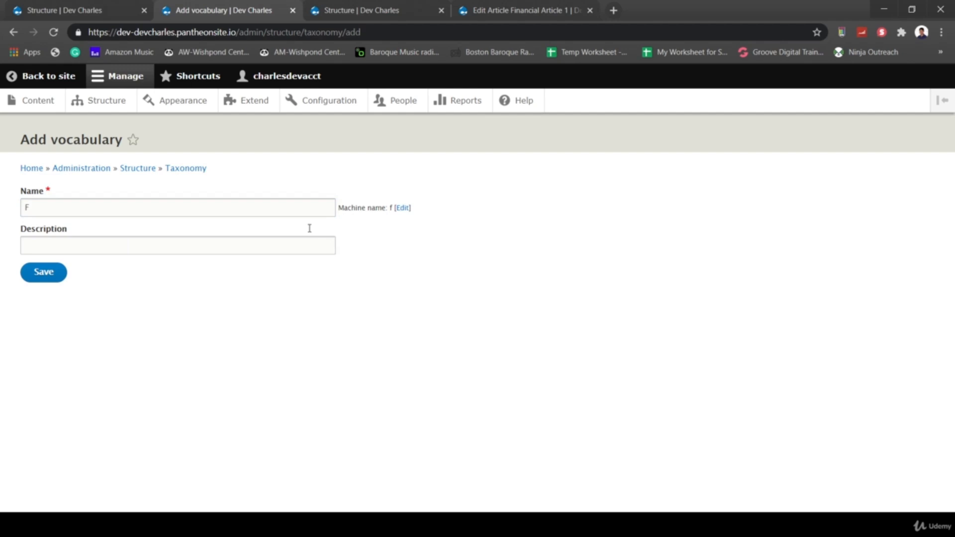
{"action": "left_click", "coordinate": [254, 207]}
{"action": "key", "text": "BackSpace"}
{"action": "type", "text": "Book "}
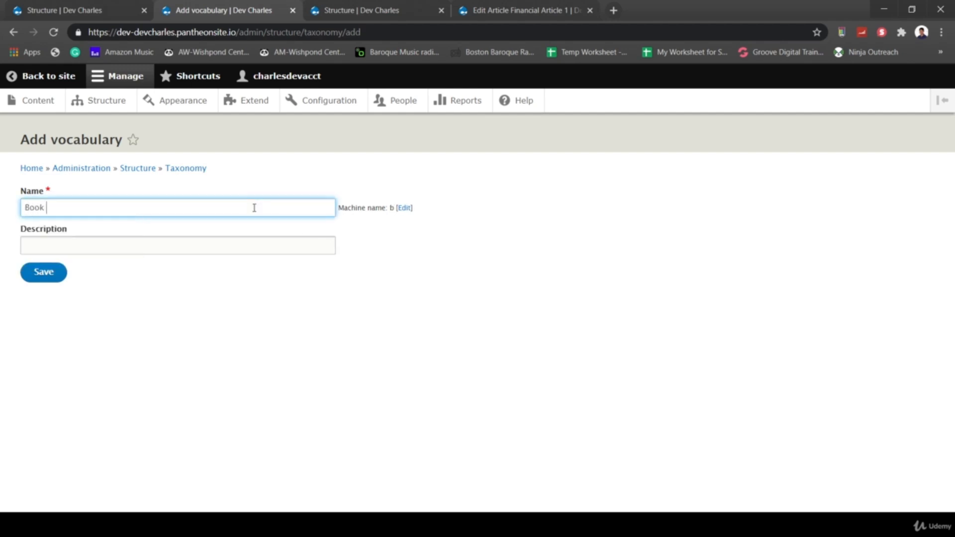
{"action": "type", "text": "Review"}
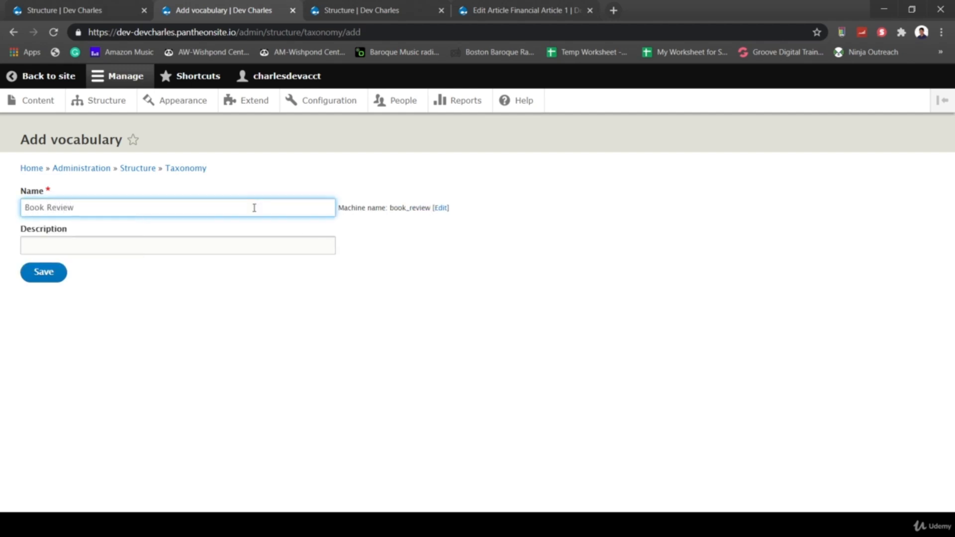
{"action": "type", "text": "s"}
{"action": "key", "text": "BackSpace"}
{"action": "type", "text": "Type"}
{"action": "left_click", "coordinate": [43, 272]}
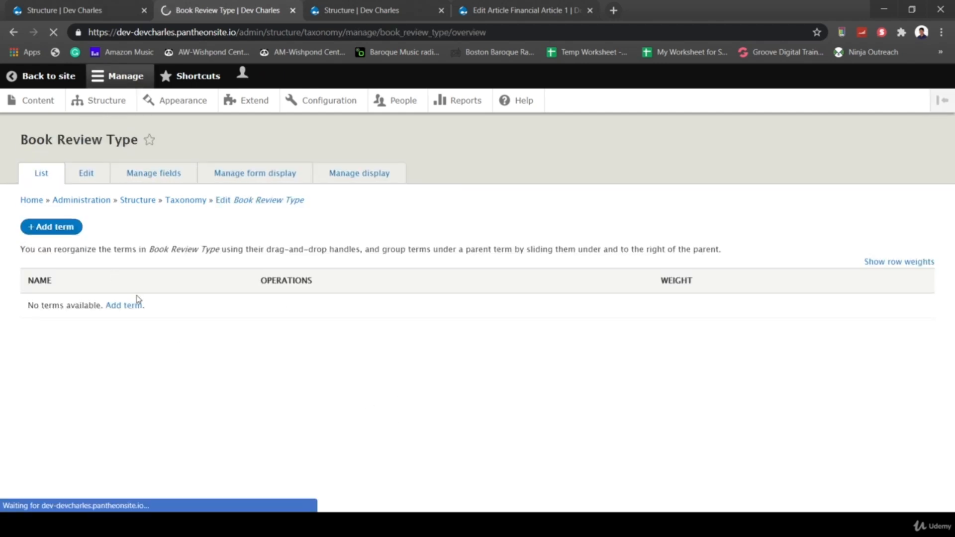
- Add the term 'Health' to the Book Review Type vocabulary
{"action": "left_click", "coordinate": [125, 345]}
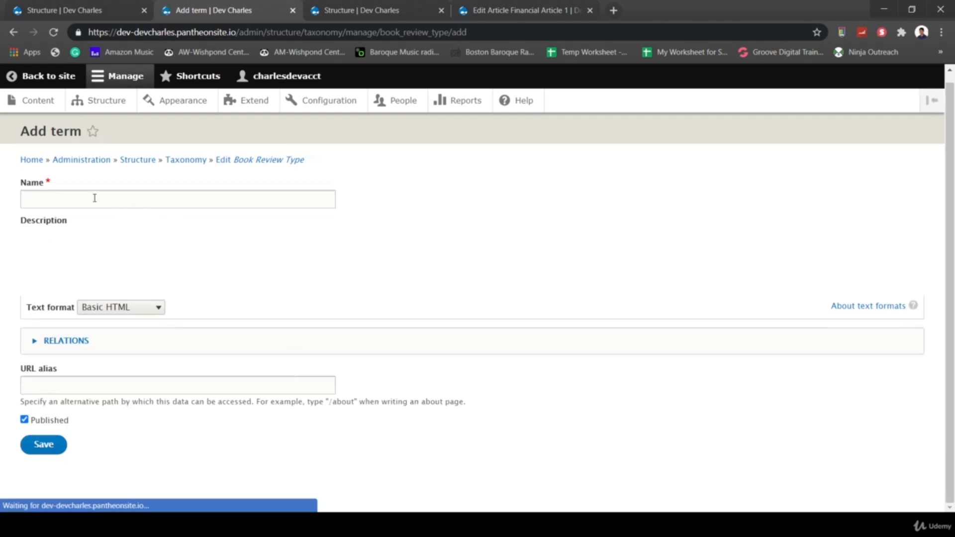
{"action": "left_click", "coordinate": [62, 198]}
{"action": "type", "text": "Heal"}
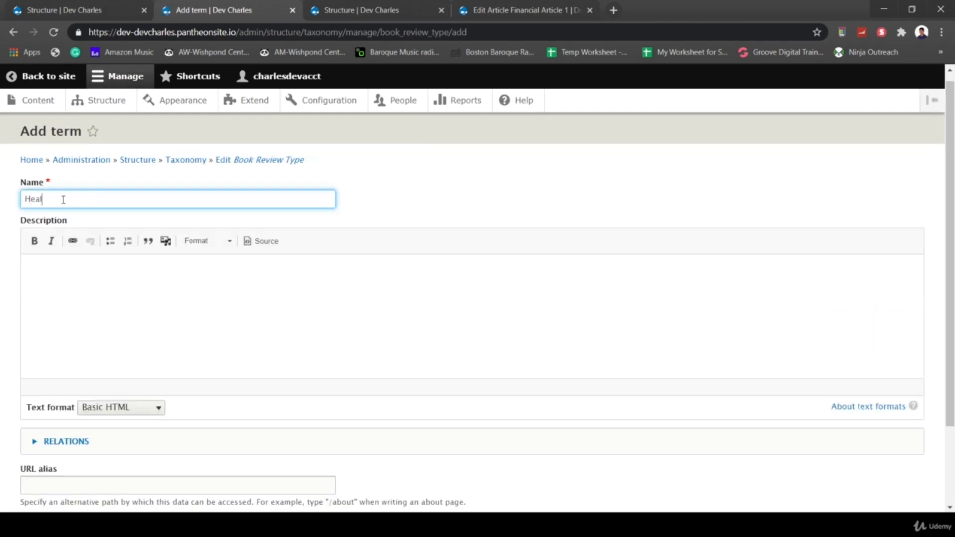
{"action": "type", "text": "th"}
{"action": "scroll", "coordinate": [336, 467], "scroll_direction": "down", "scroll_amount": 2}
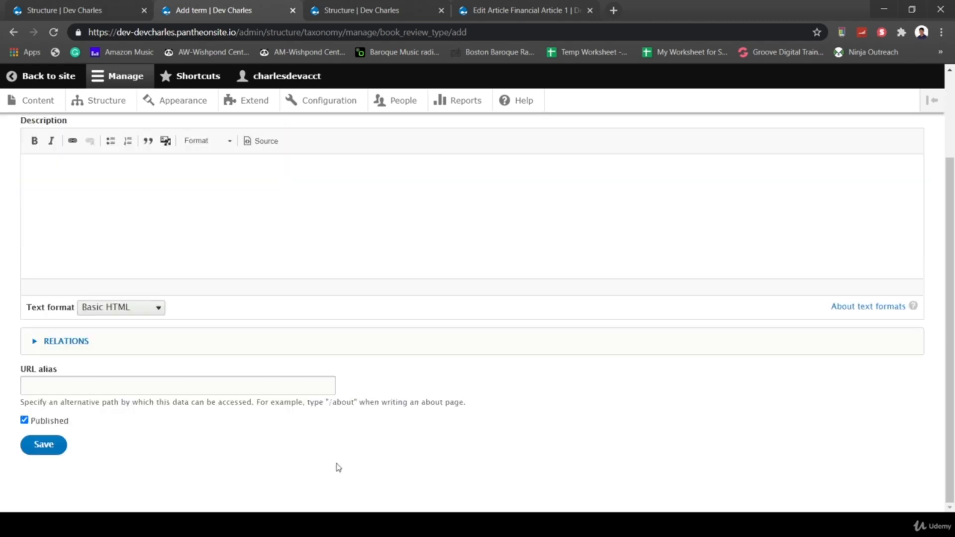
{"action": "left_click", "coordinate": [48, 447]}
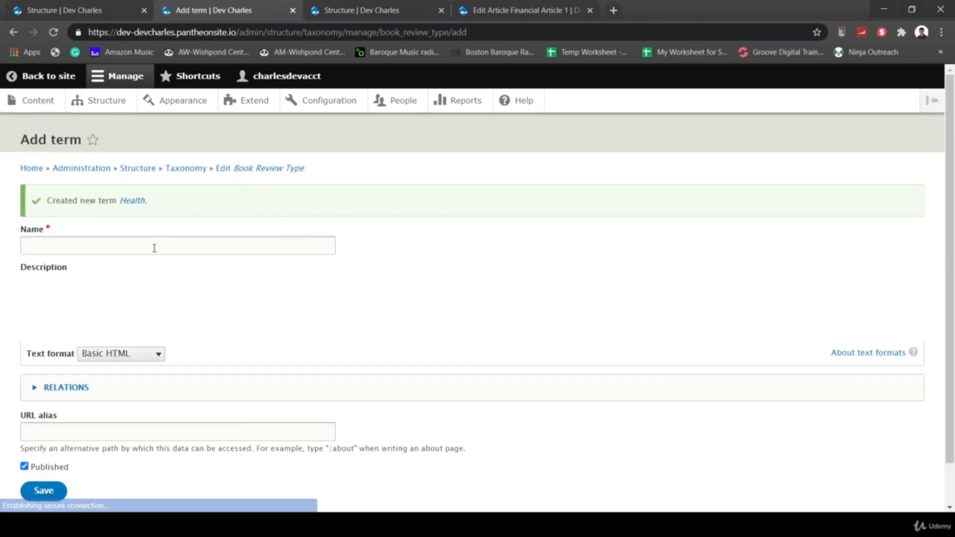
- Add the term 'Finance', then go back to the Taxonomy overview
{"action": "left_click", "coordinate": [154, 248]}
{"action": "type", "text": "Finance"}
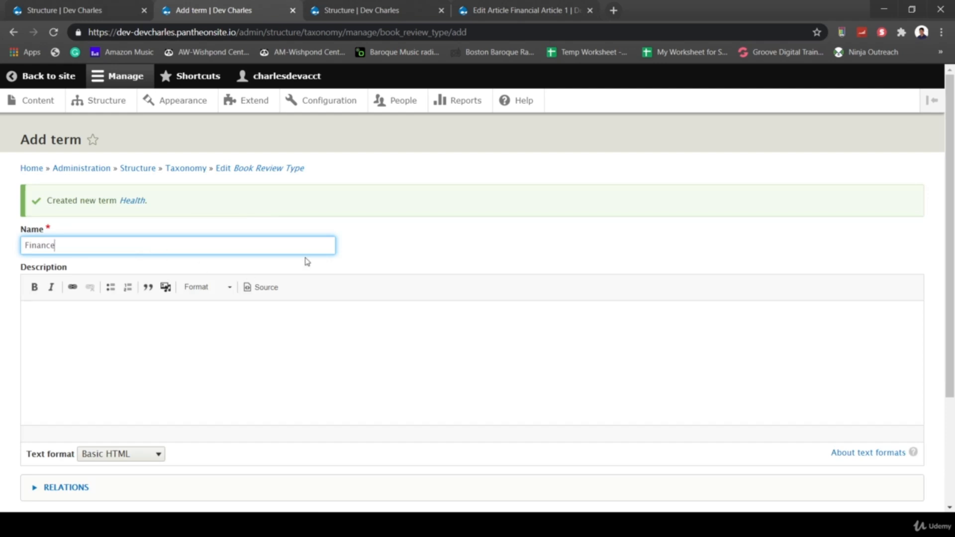
{"action": "scroll", "coordinate": [368, 250], "scroll_direction": "down", "scroll_amount": 3}
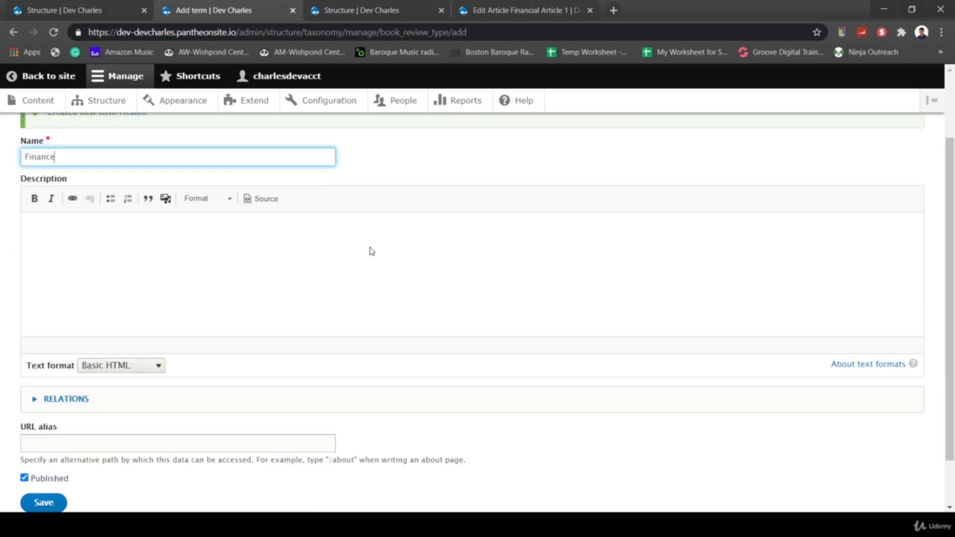
{"action": "left_click", "coordinate": [39, 445]}
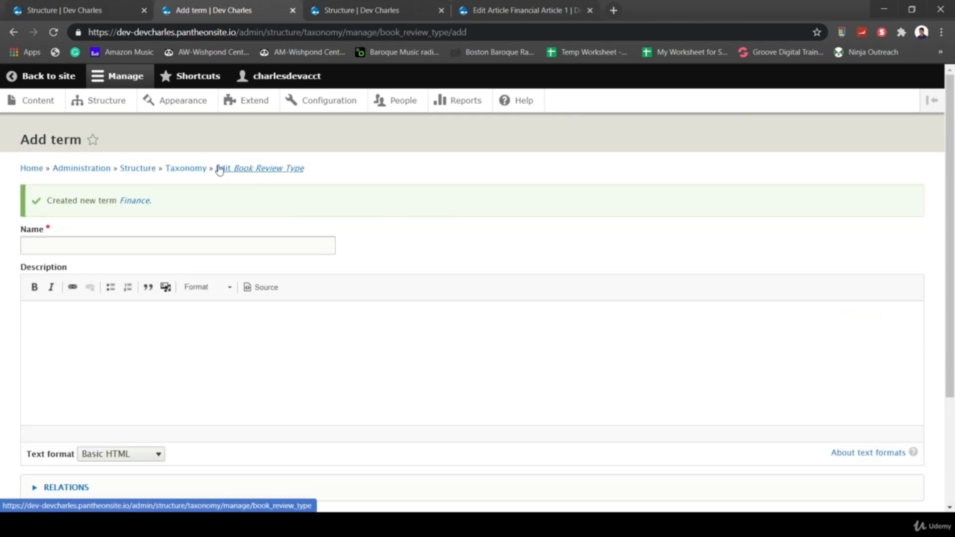
{"action": "left_click", "coordinate": [193, 172]}
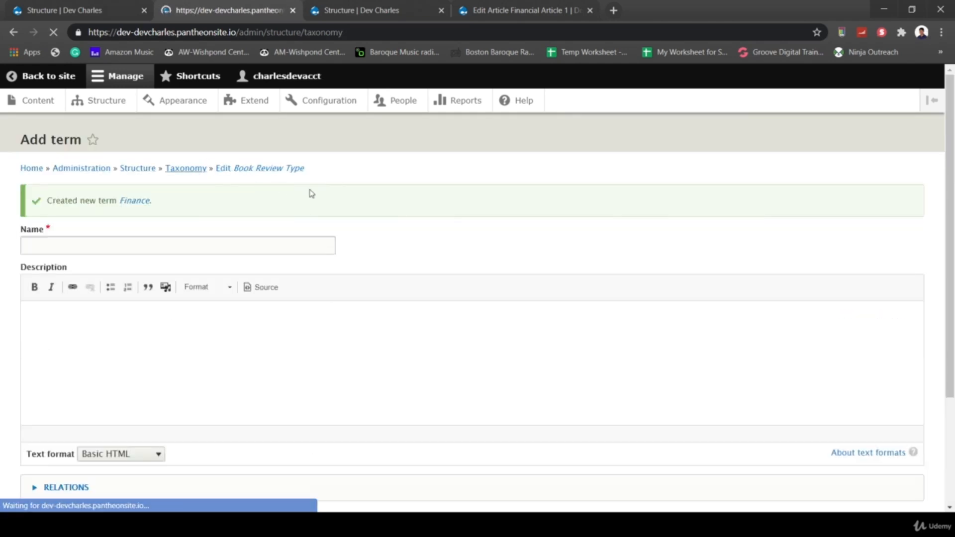
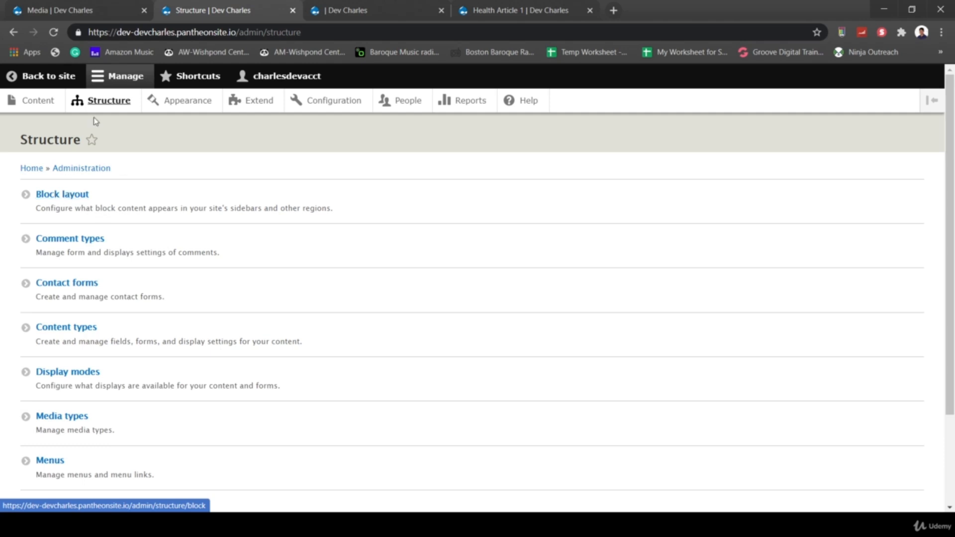
- Preview the GuestHouse Lite block regions from Block layout, then exit the region demonstration
{"action": "left_click", "coordinate": [67, 197]}
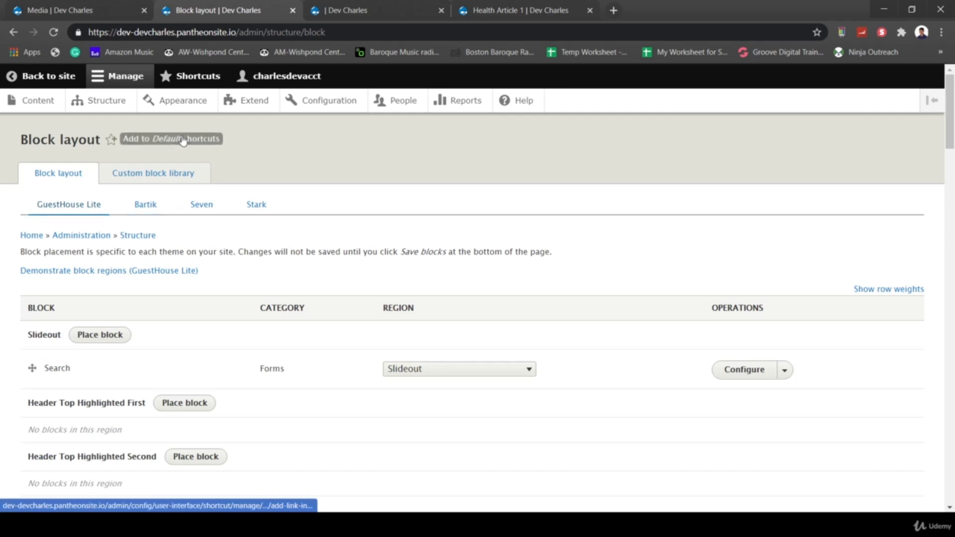
{"action": "left_click", "coordinate": [64, 271]}
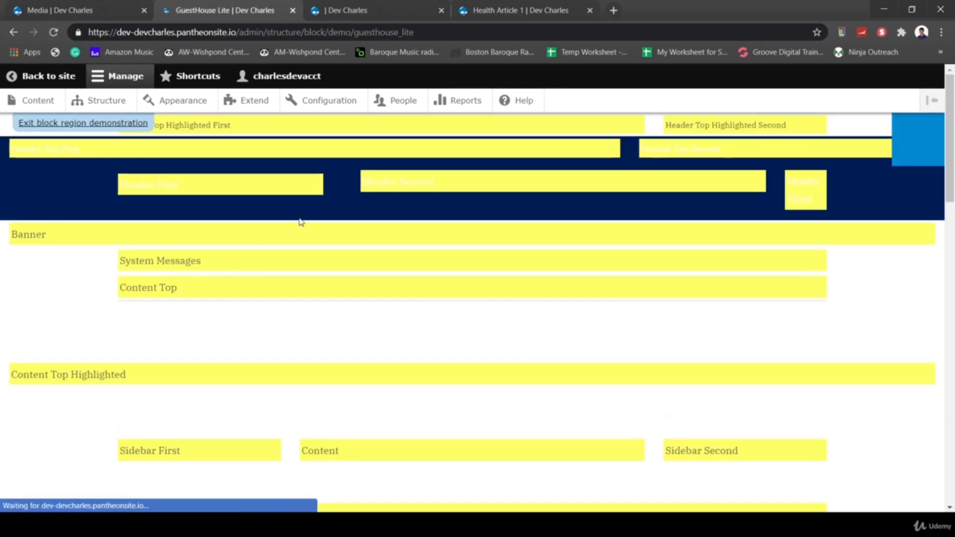
{"action": "left_click", "coordinate": [85, 123]}
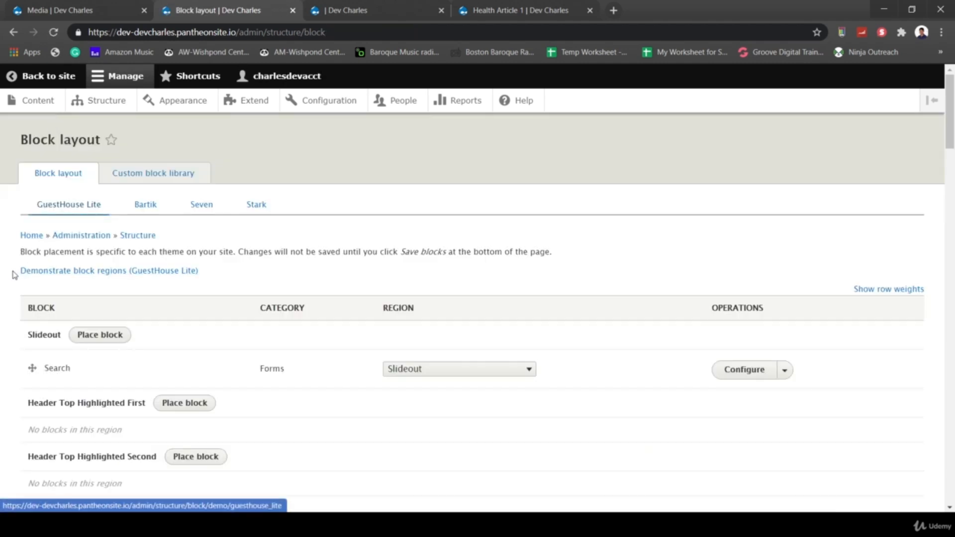
{"action": "left_click_drag", "start_coordinate": [20, 271], "coordinate": [128, 271]}
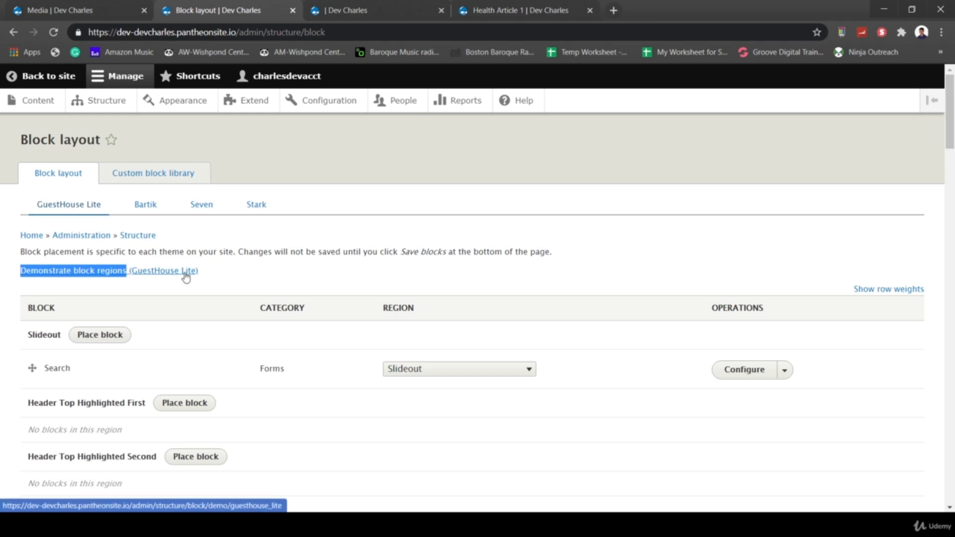
{"action": "left_click", "coordinate": [147, 271]}
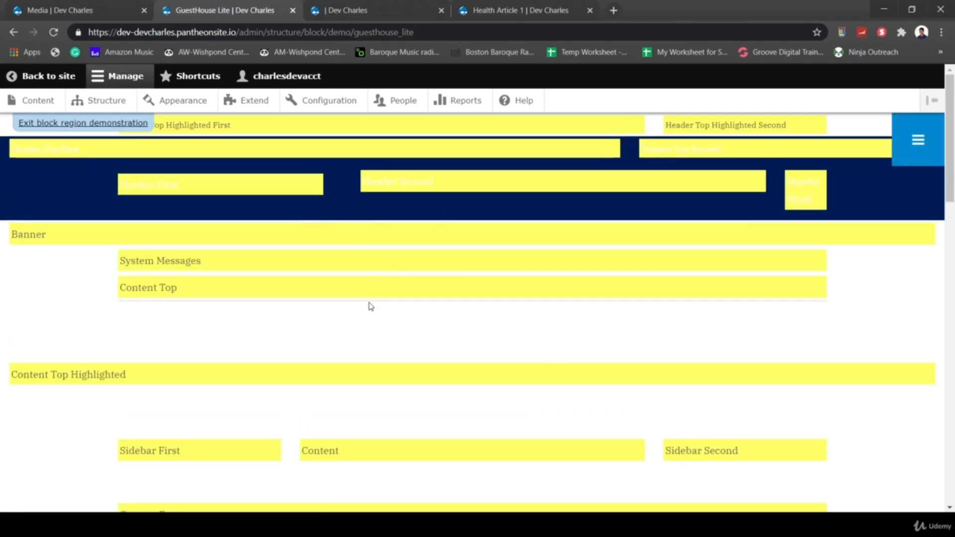
{"action": "key", "text": "ctrl+a"}
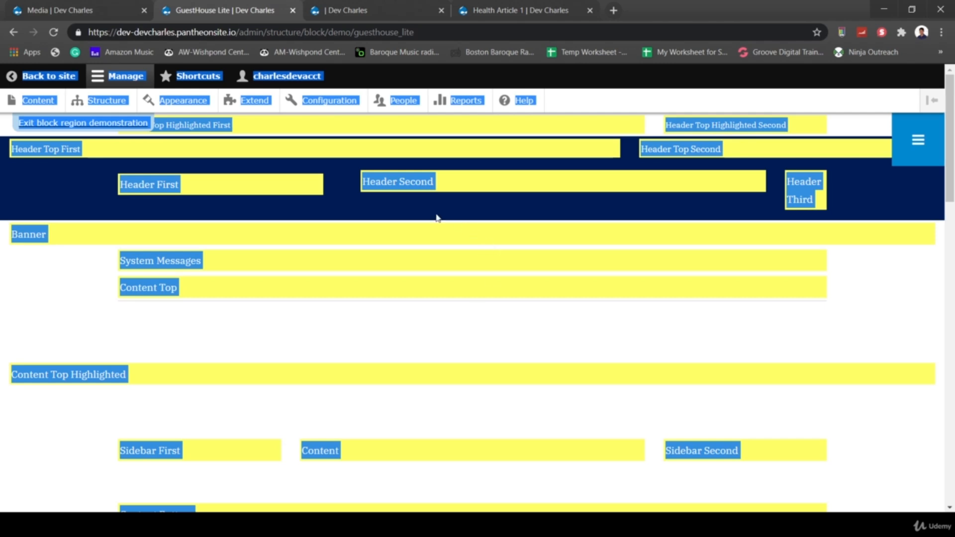
{"action": "scroll", "coordinate": [430, 324], "scroll_direction": "down", "scroll_amount": 10}
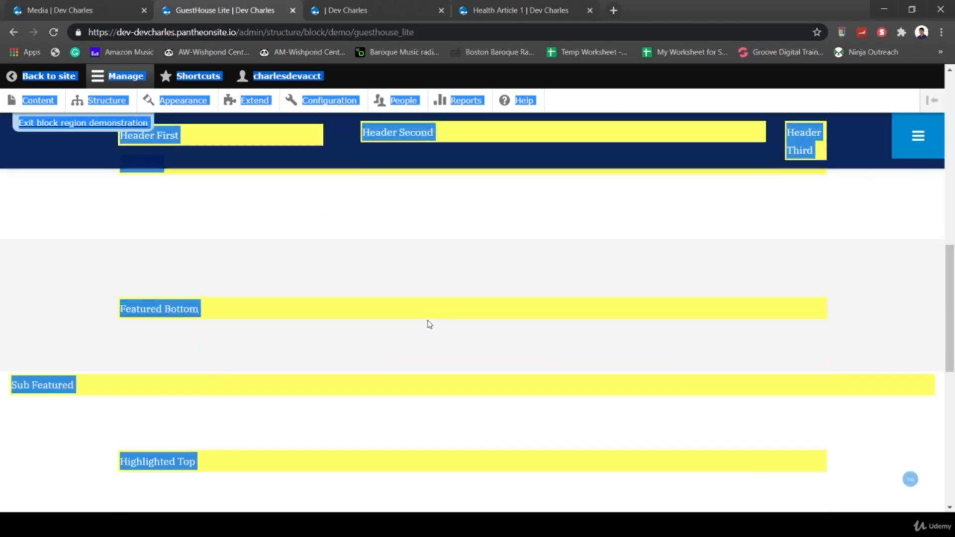
{"action": "scroll", "coordinate": [376, 359], "scroll_direction": "up", "scroll_amount": 10}
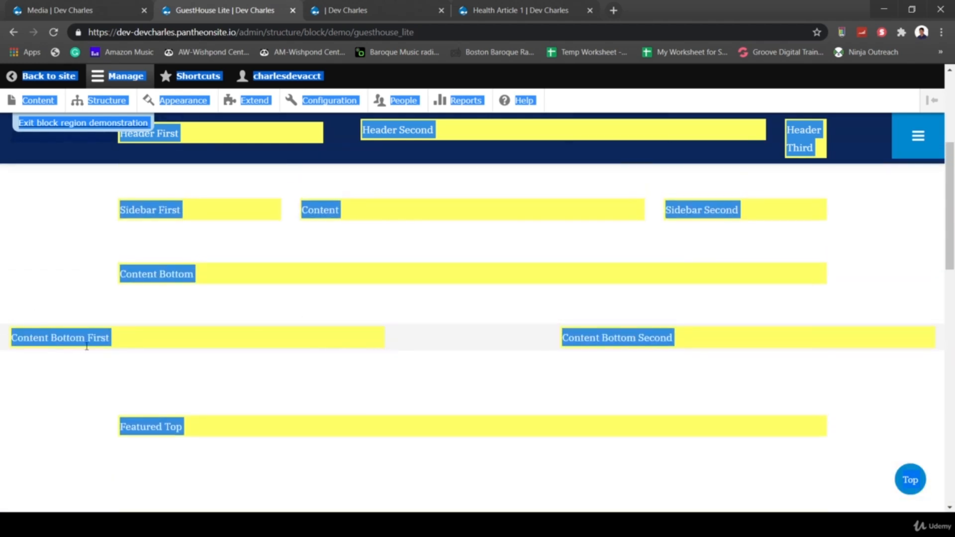
{"action": "scroll", "coordinate": [94, 364], "scroll_direction": "up", "scroll_amount": 1}
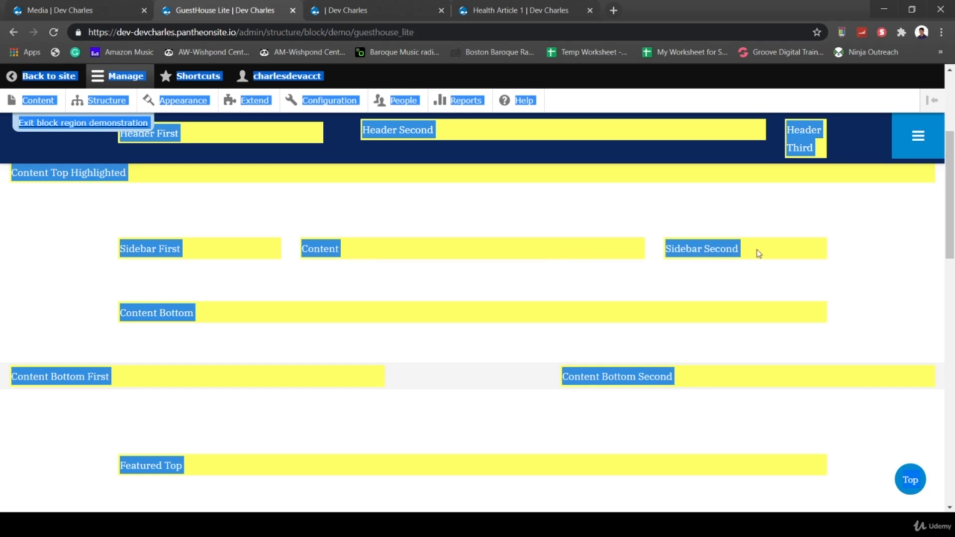
{"action": "scroll", "coordinate": [570, 352], "scroll_direction": "down", "scroll_amount": 2}
{"action": "scroll", "coordinate": [570, 352], "scroll_direction": "down", "scroll_amount": 3}
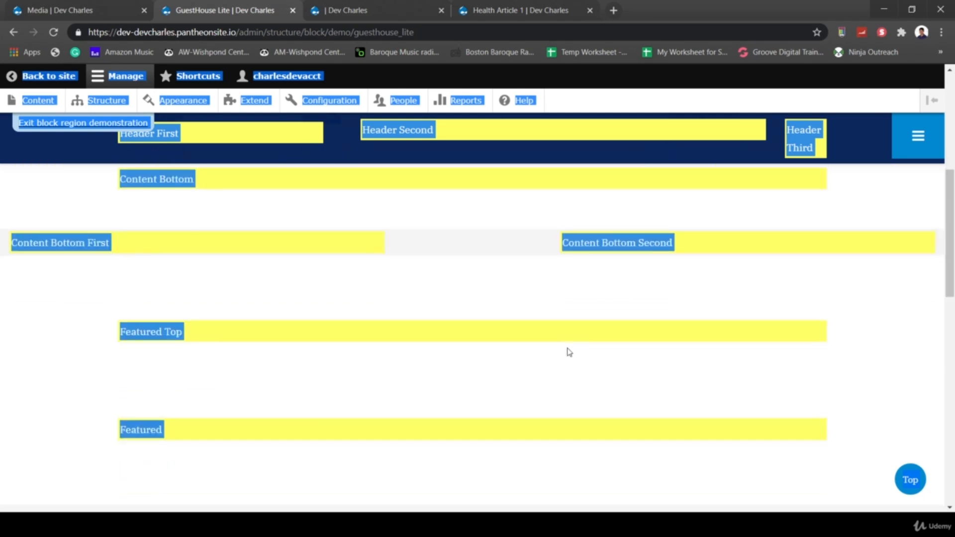
{"action": "scroll", "coordinate": [354, 365], "scroll_direction": "down", "scroll_amount": 2}
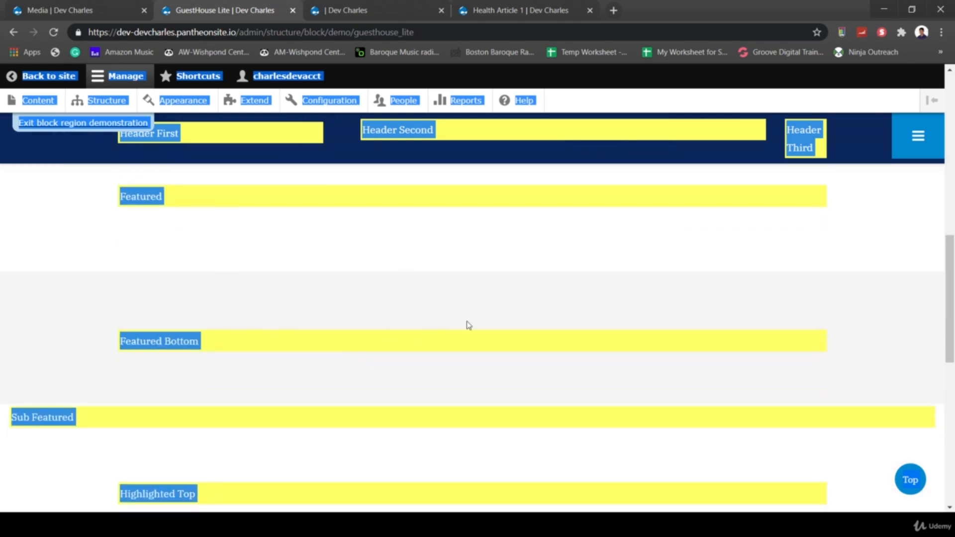
{"action": "scroll", "coordinate": [406, 354], "scroll_direction": "down", "scroll_amount": 10}
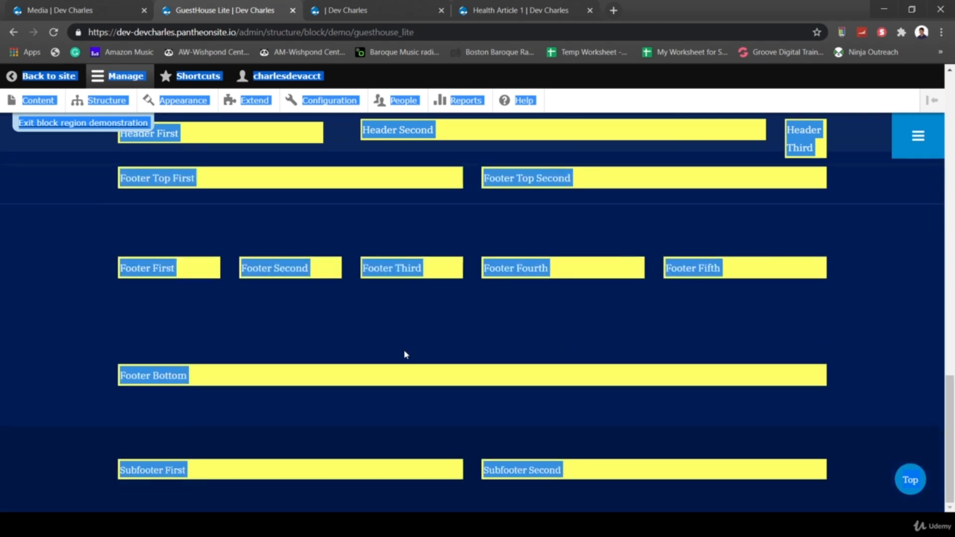
{"action": "scroll", "coordinate": [193, 316], "scroll_direction": "up", "scroll_amount": 15}
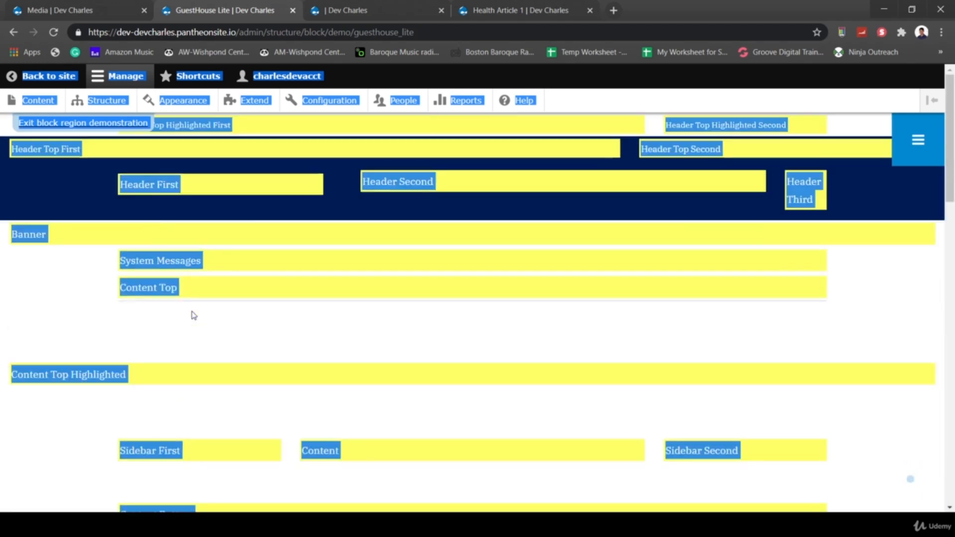
{"action": "left_click", "coordinate": [2, 263]}
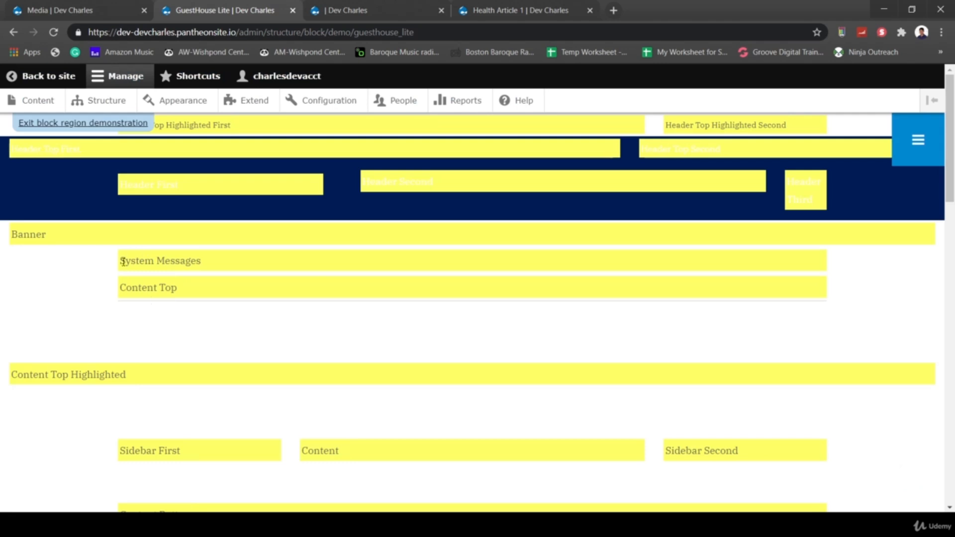
{"action": "scroll", "coordinate": [263, 399], "scroll_direction": "down", "scroll_amount": 6}
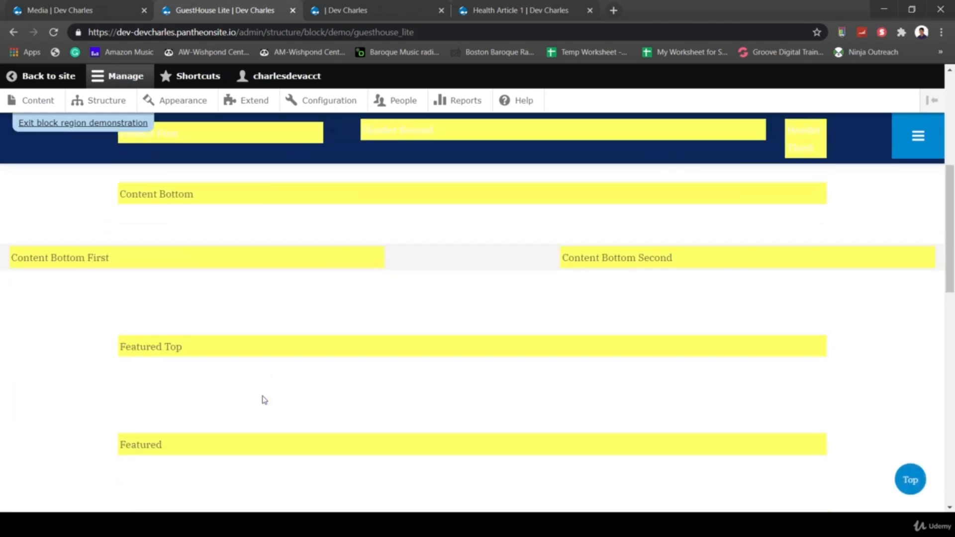
{"action": "scroll", "coordinate": [264, 400], "scroll_direction": "up", "scroll_amount": 8}
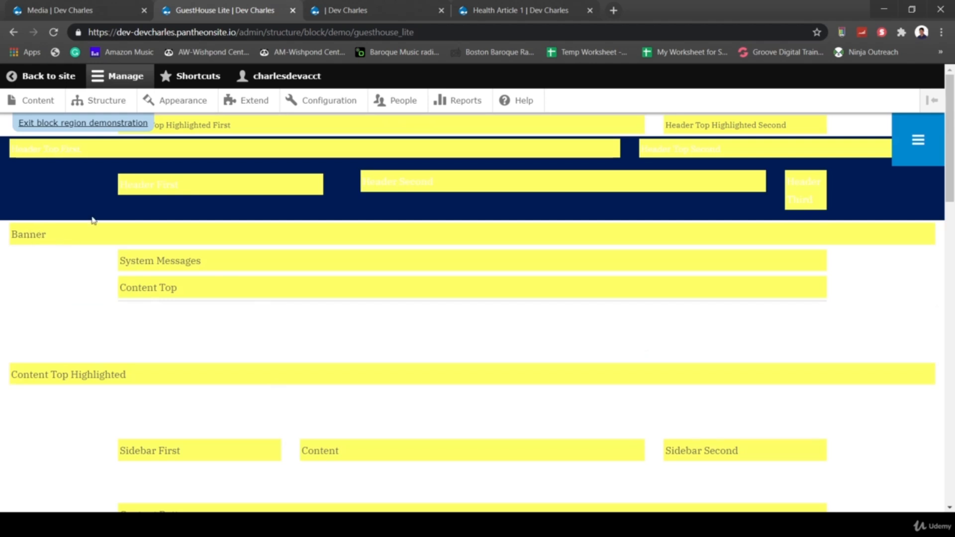
{"action": "left_click", "coordinate": [57, 124]}
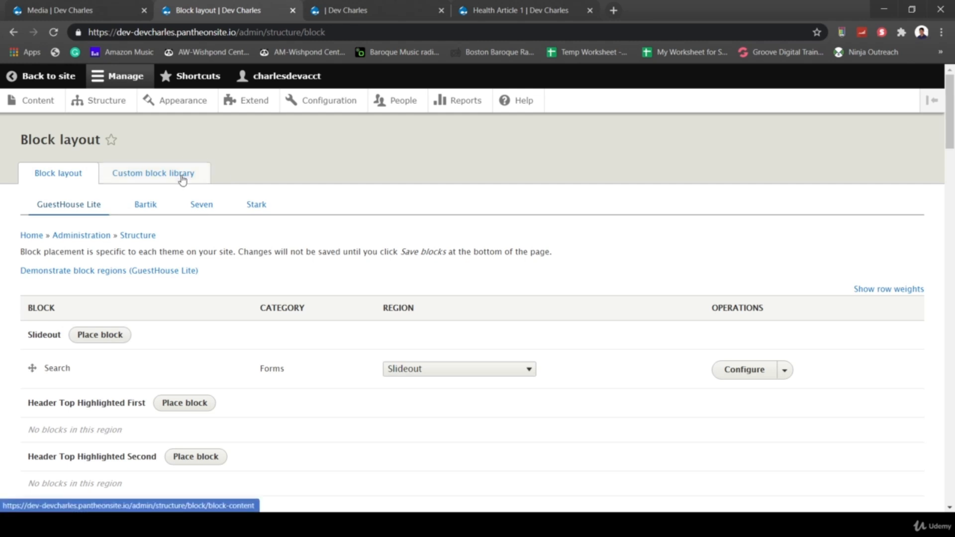
- From the Custom block library, add a new custom block described as 'Ad Version 1'
{"action": "left_click", "coordinate": [146, 178]}
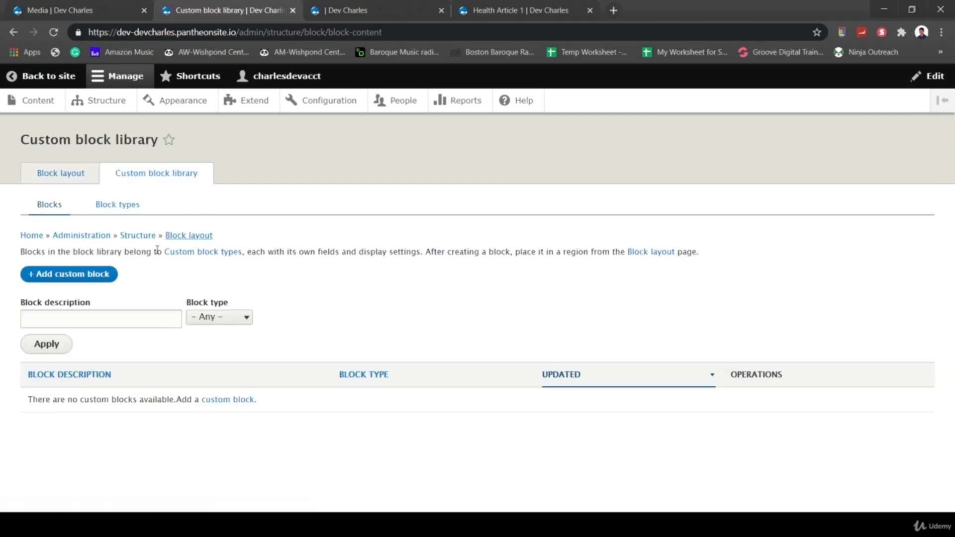
{"action": "left_click", "coordinate": [96, 273]}
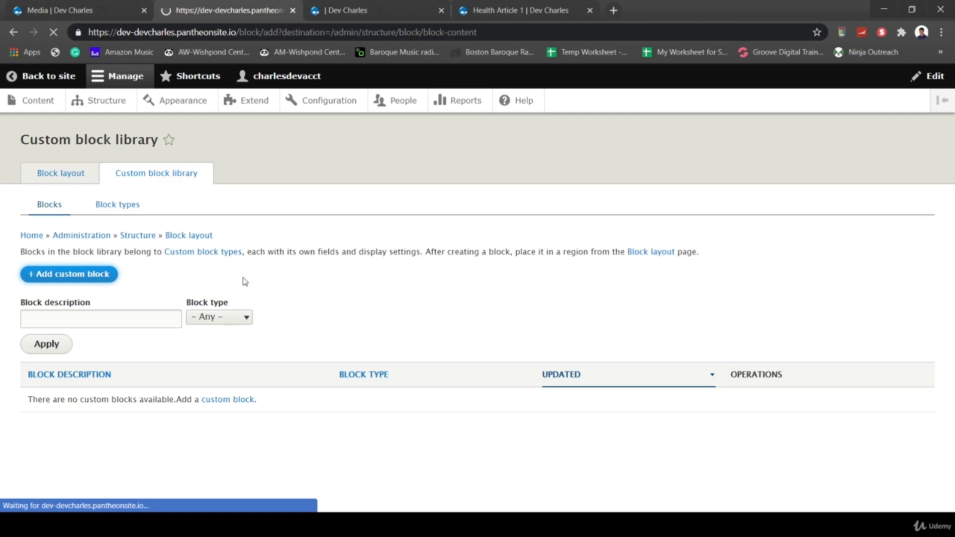
{"action": "left_click", "coordinate": [158, 209]}
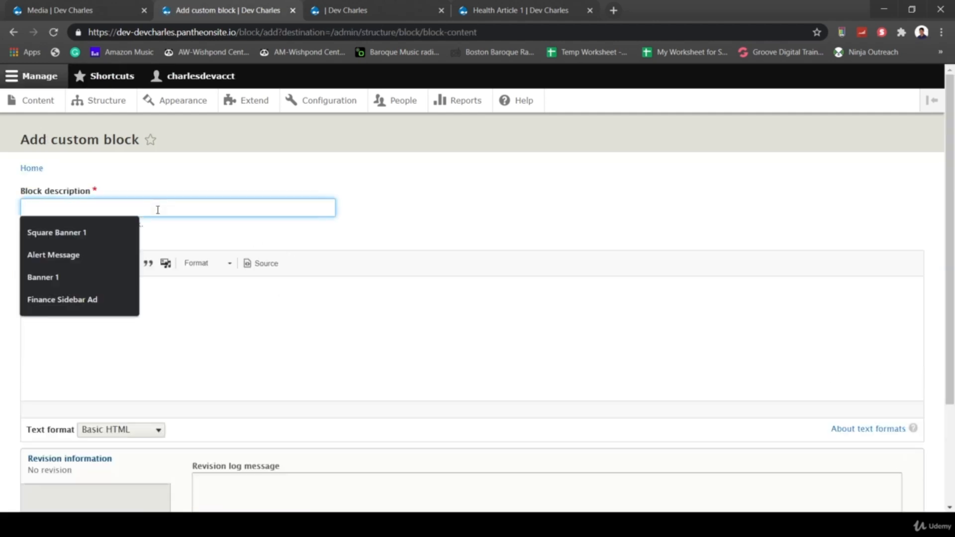
{"action": "type", "text": "Ad"}
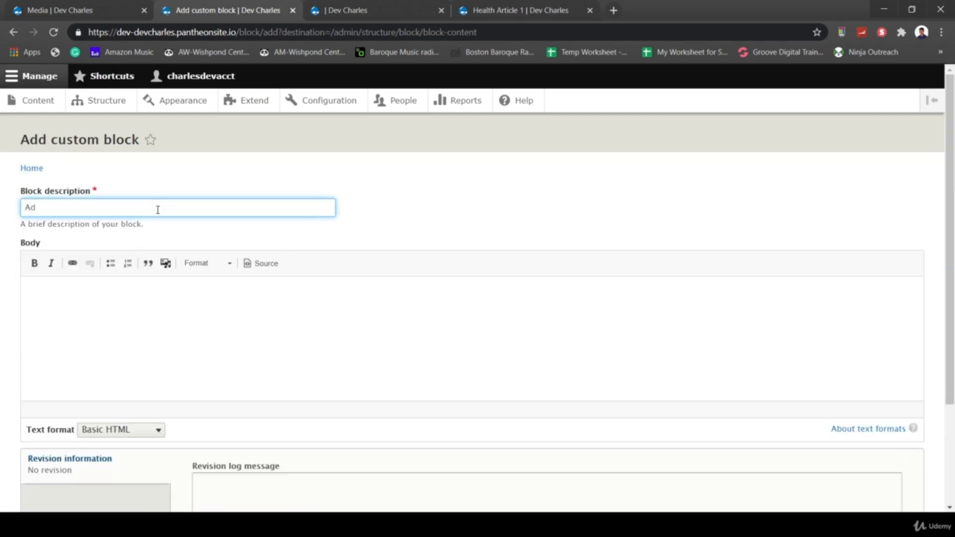
{"action": "type", "text": " Version 1"}
{"action": "scroll", "coordinate": [522, 216], "scroll_direction": "down", "scroll_amount": 2}
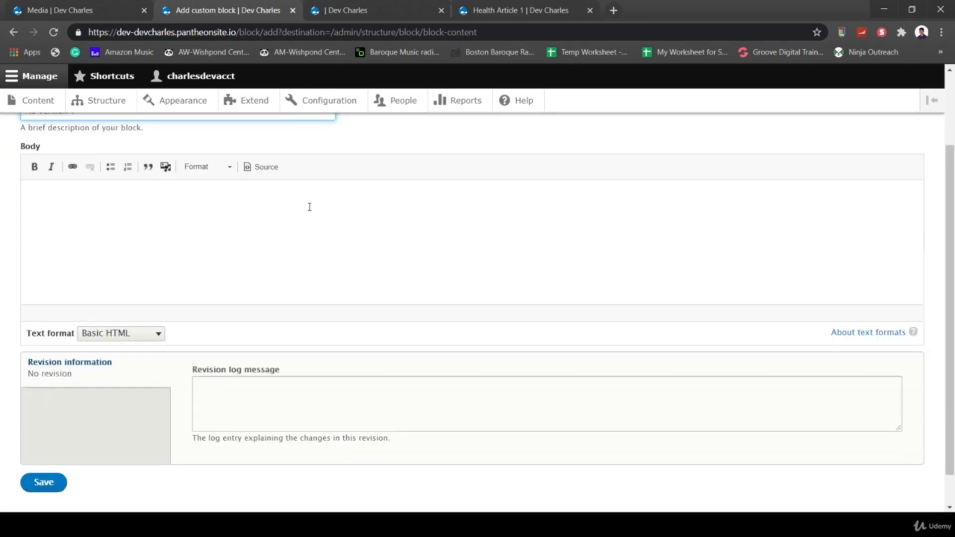
- Set the block body's text format to Full HTML
{"action": "left_click", "coordinate": [202, 246]}
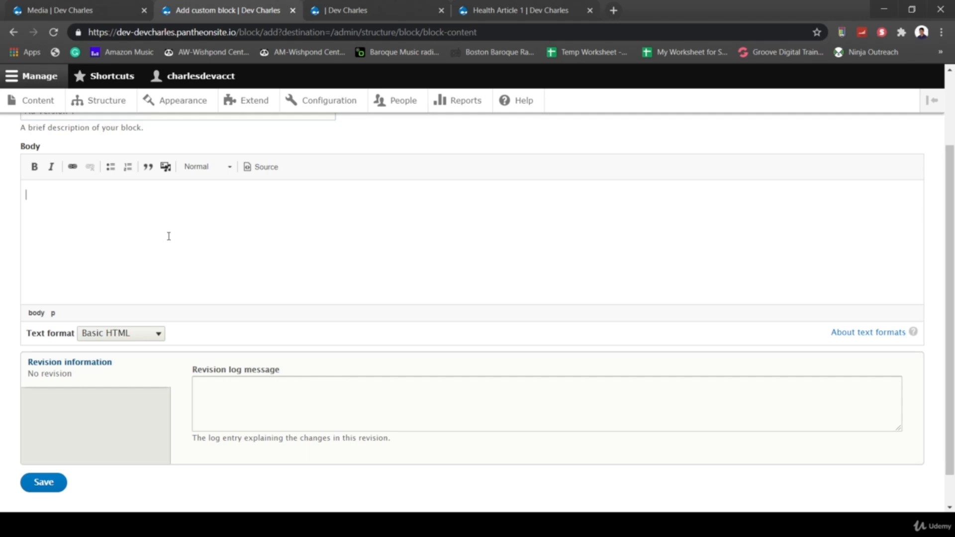
{"action": "left_click", "coordinate": [145, 334]}
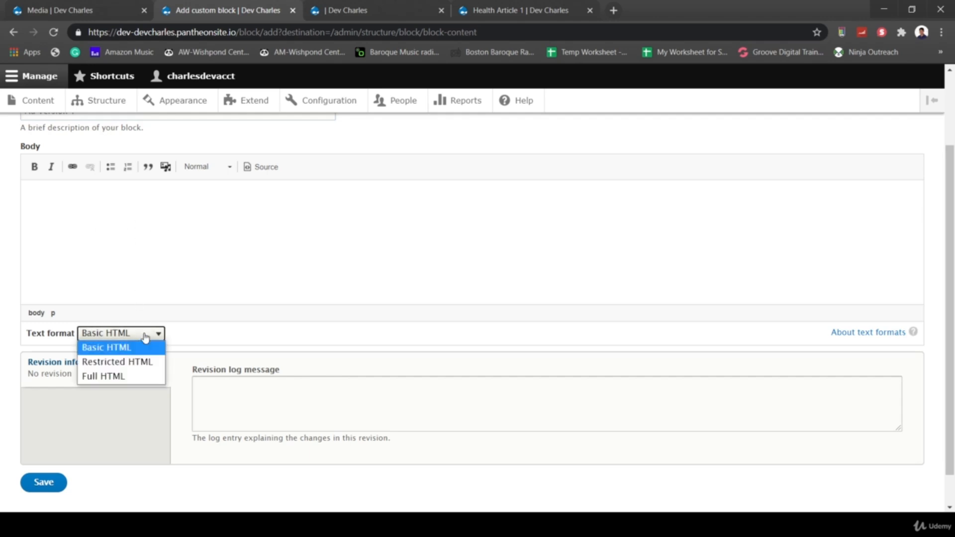
{"action": "left_click", "coordinate": [119, 376]}
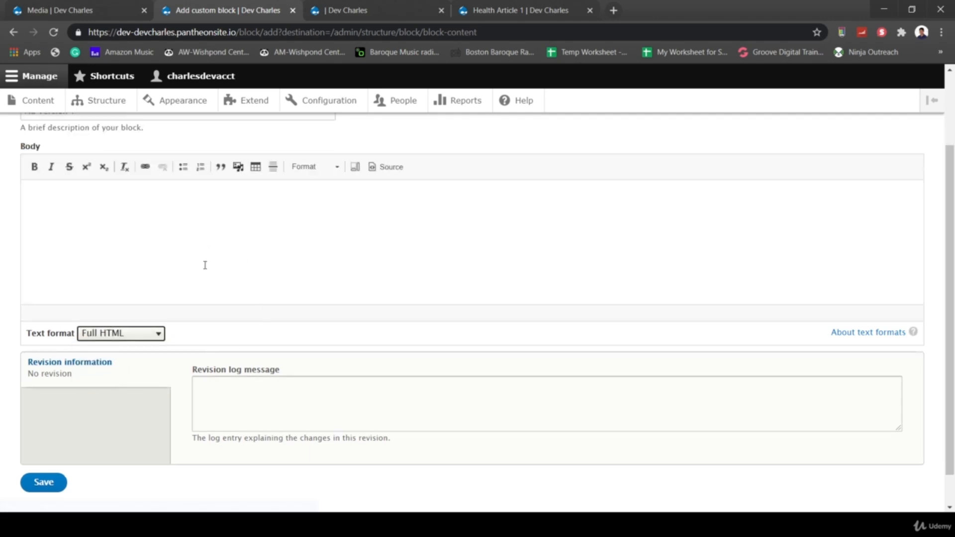
{"action": "scroll", "coordinate": [205, 265], "scroll_direction": "up", "scroll_amount": 2}
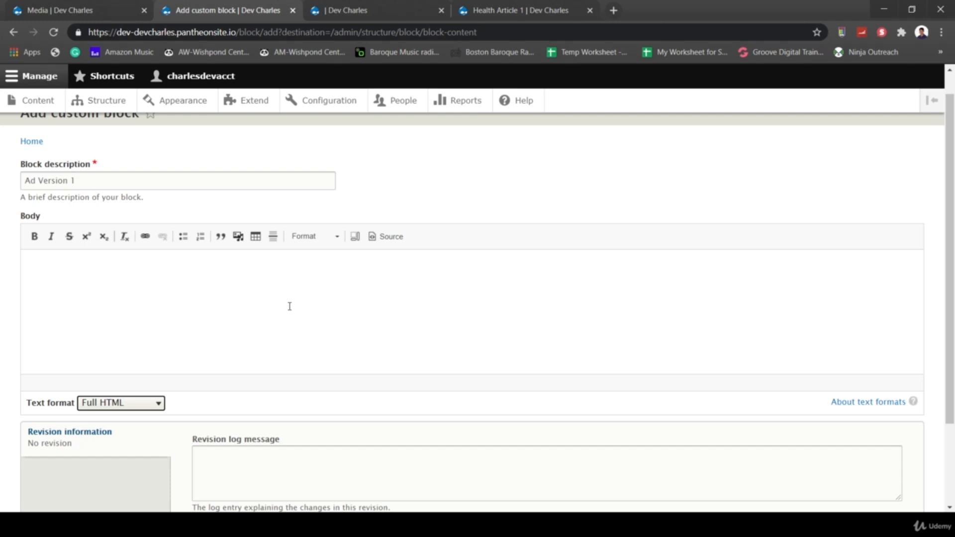
- Copy the prepared banner HTML from Notepad++
{"action": "left_click", "coordinate": [313, 324]}
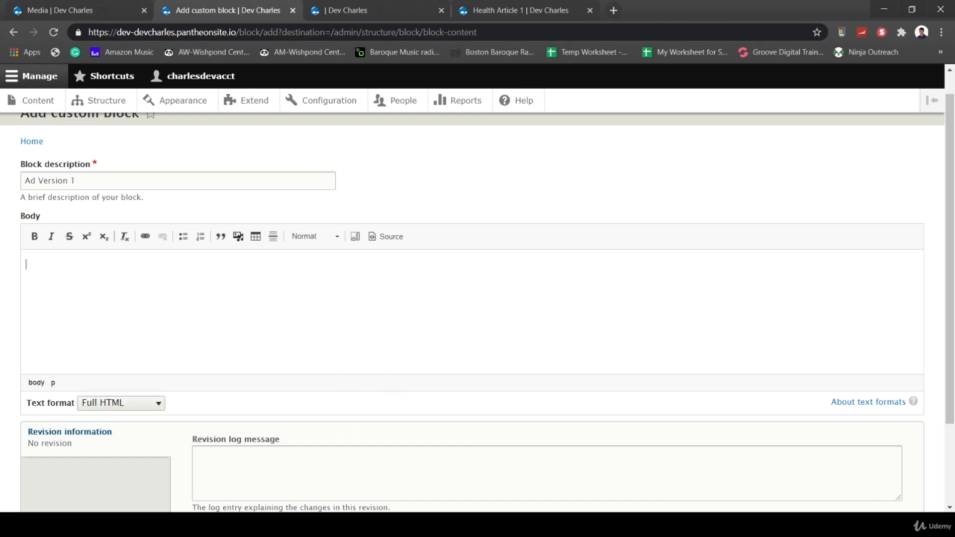
{"action": "mouse_move", "coordinate": [344, 525]}
{"action": "left_click", "coordinate": [345, 472]}
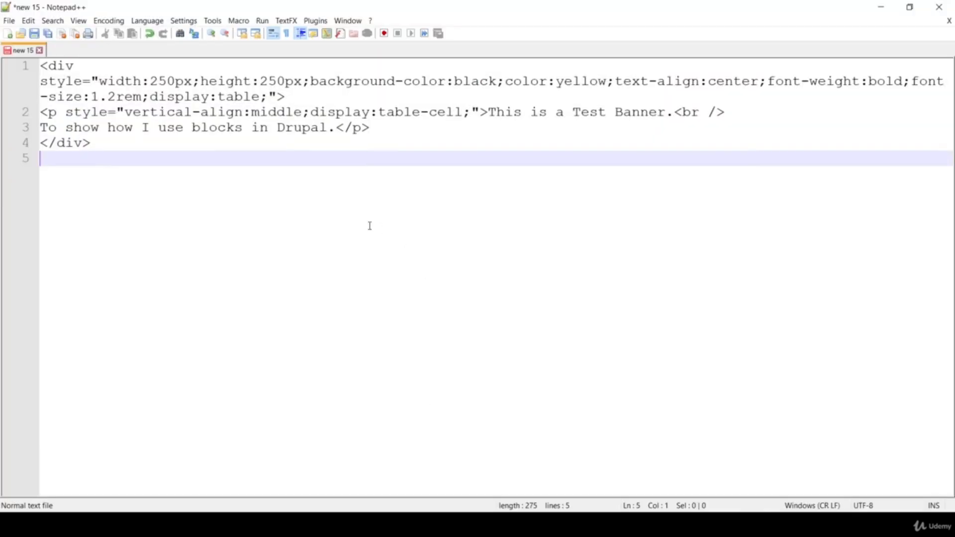
{"action": "key", "text": "ctrl+a"}
{"action": "key", "text": "ctrl+c"}
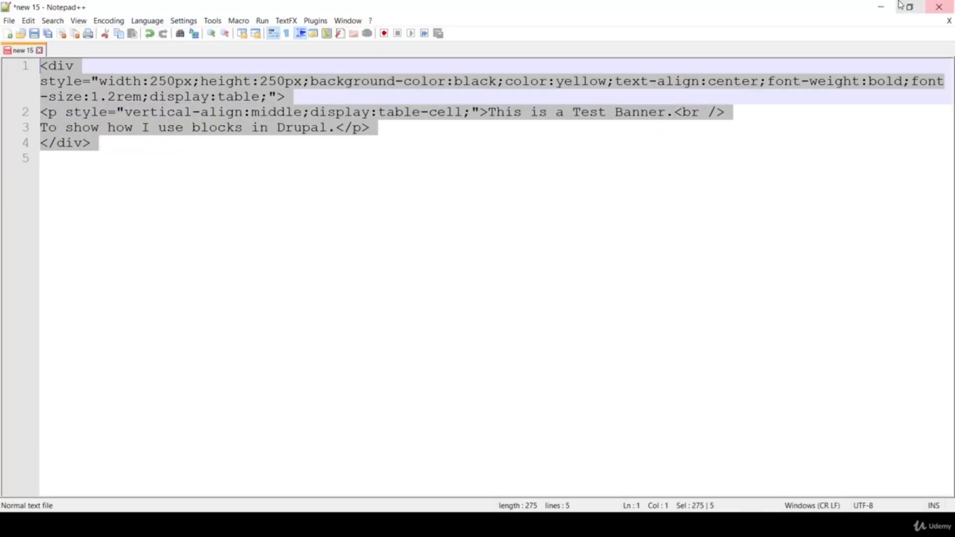
{"action": "left_click", "coordinate": [869, 12]}
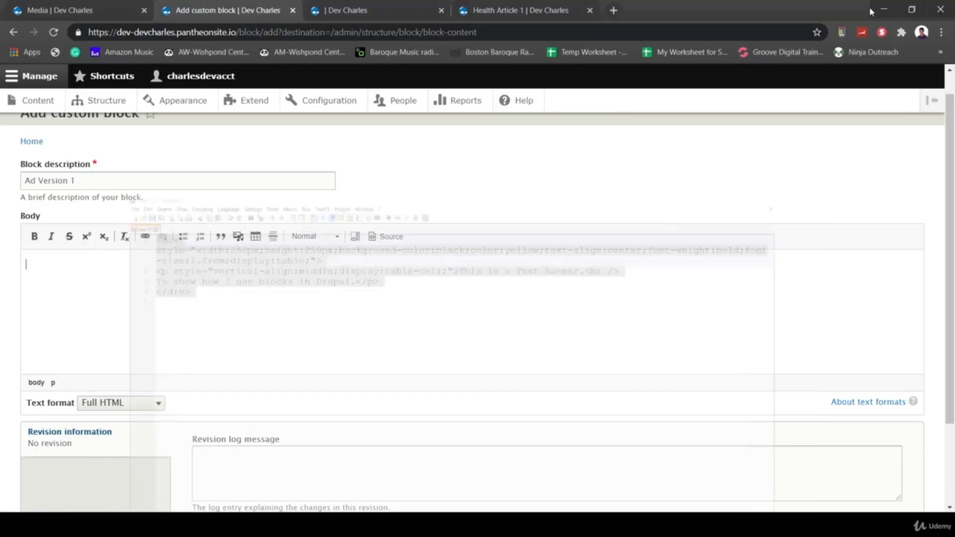
- Paste the black, yellow-text banner HTML into the body's Source view and save Ad Version 1
{"action": "left_click", "coordinate": [389, 237]}
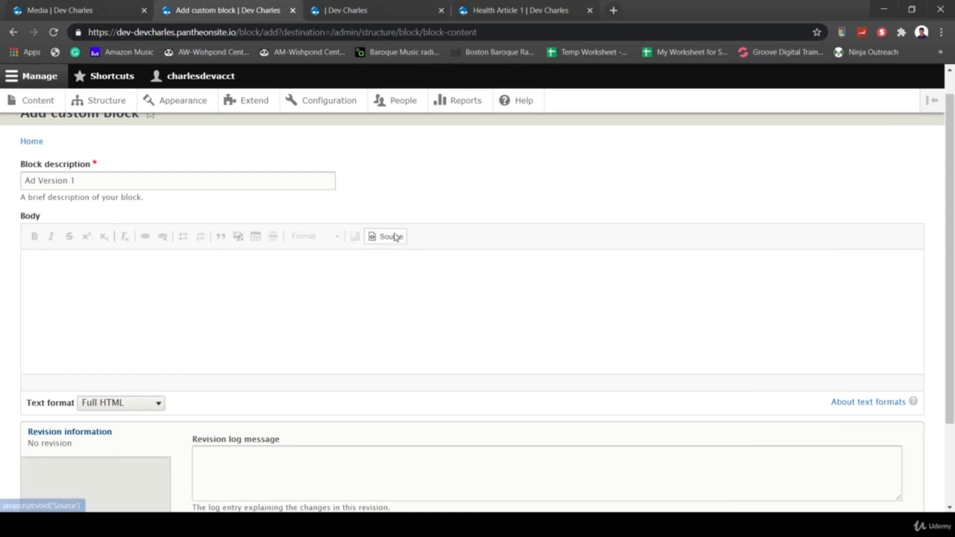
{"action": "left_click", "coordinate": [252, 277]}
{"action": "key", "text": "ctrl+v"}
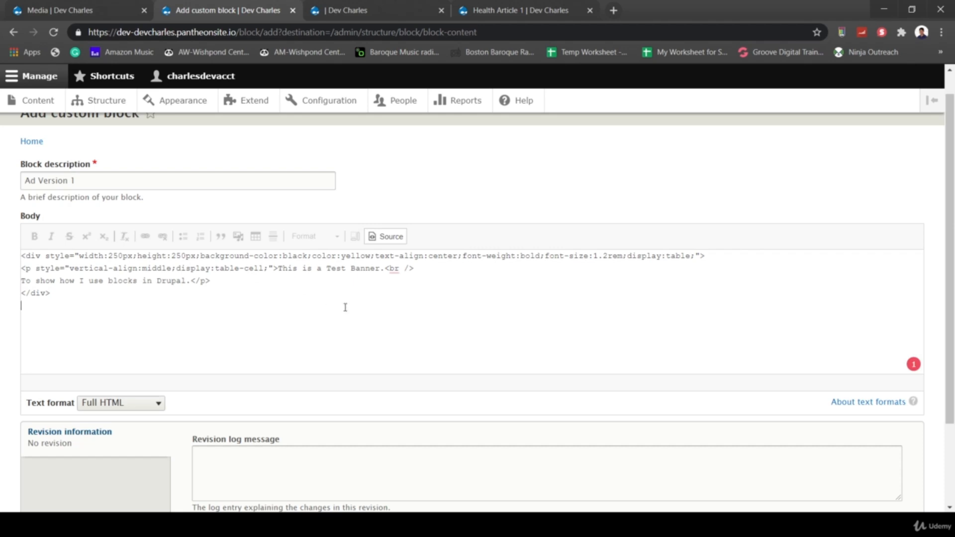
{"action": "scroll", "coordinate": [399, 351], "scroll_direction": "down", "scroll_amount": 1}
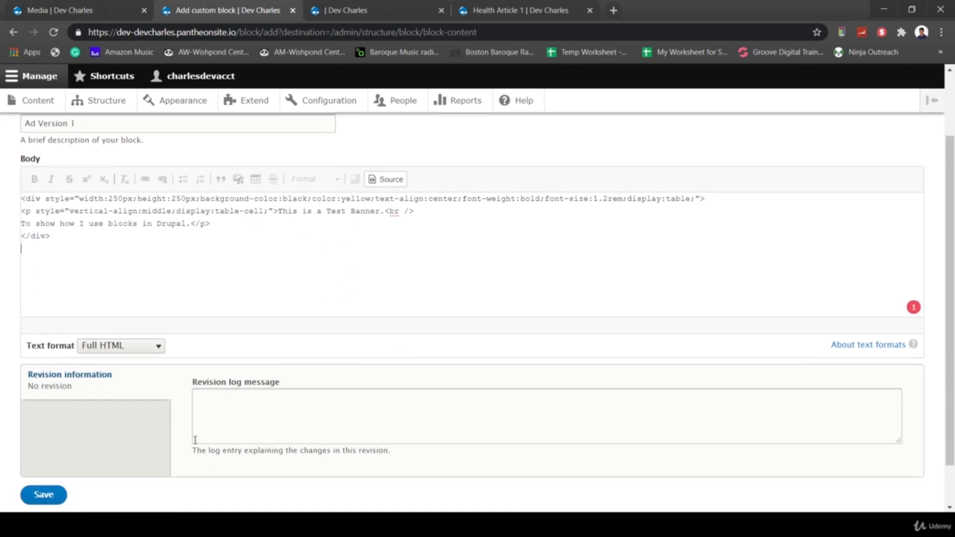
{"action": "scroll", "coordinate": [195, 443], "scroll_direction": "down", "scroll_amount": 1}
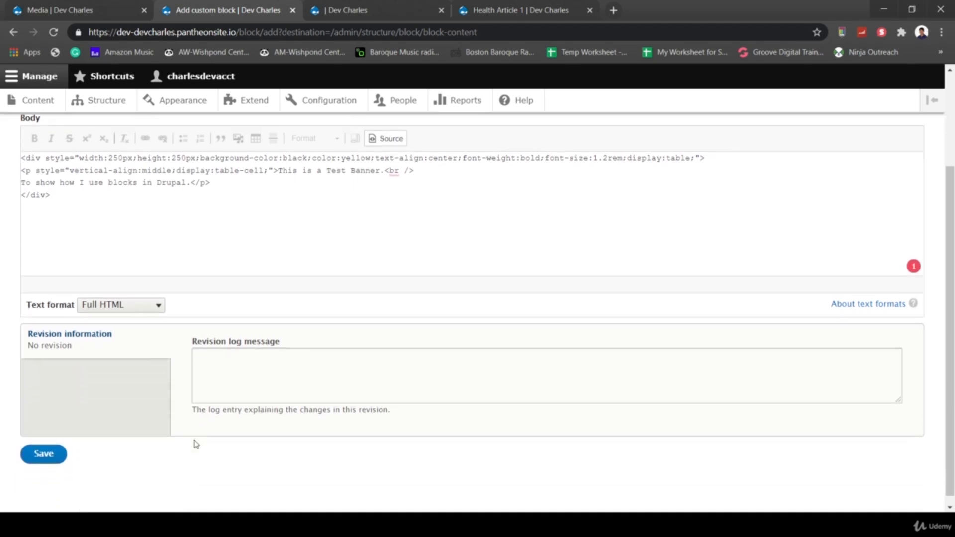
{"action": "left_click", "coordinate": [51, 456]}
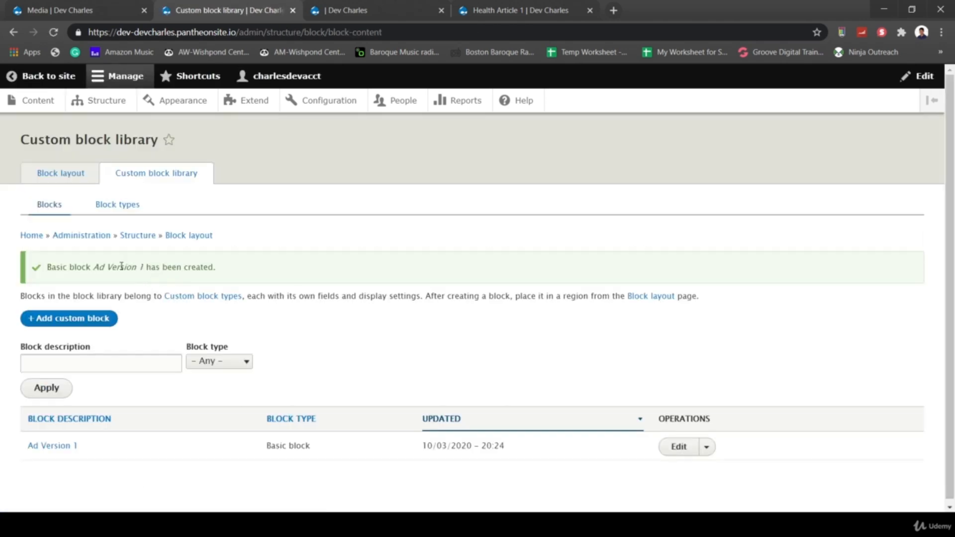
{"action": "left_click", "coordinate": [62, 178]}
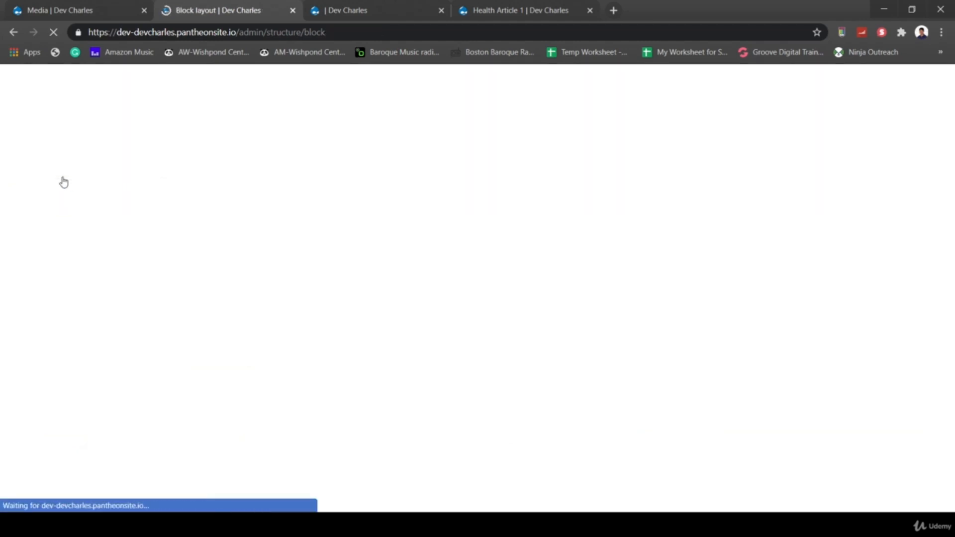
- Place Ad Version 1 in the Banner region with Display title unchecked, and save the blocks
{"action": "scroll", "coordinate": [426, 352], "scroll_direction": "down", "scroll_amount": 5}
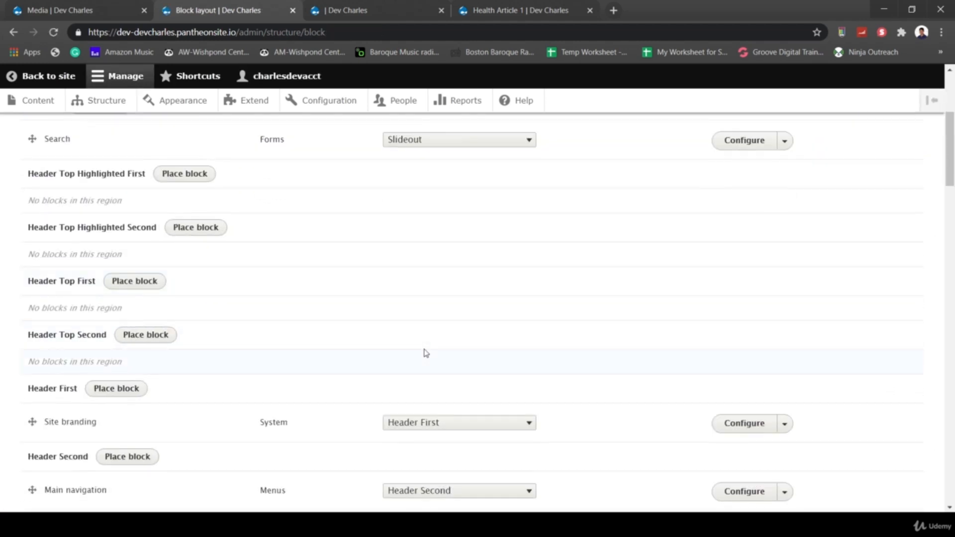
{"action": "scroll", "coordinate": [426, 353], "scroll_direction": "down", "scroll_amount": 4}
{"action": "left_click", "coordinate": [99, 358]}
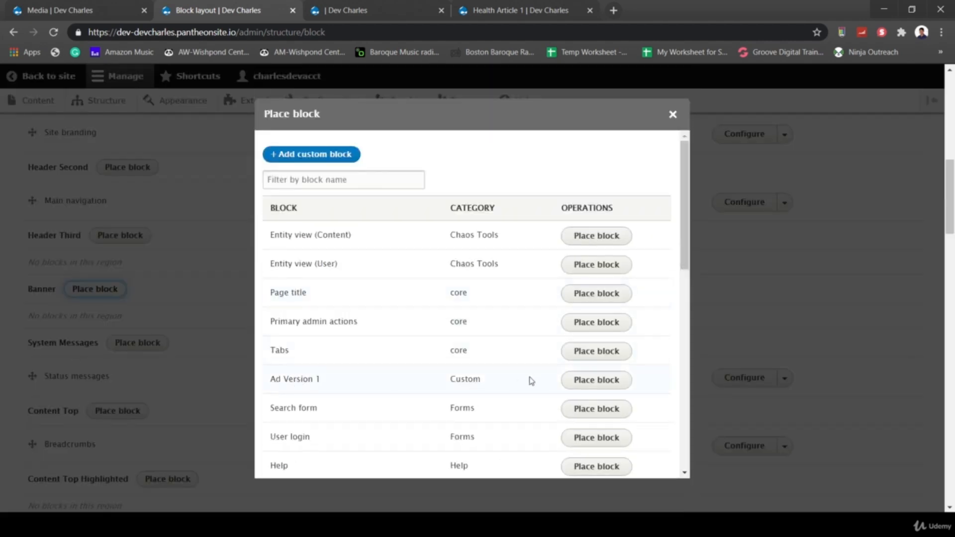
{"action": "left_click", "coordinate": [582, 382]}
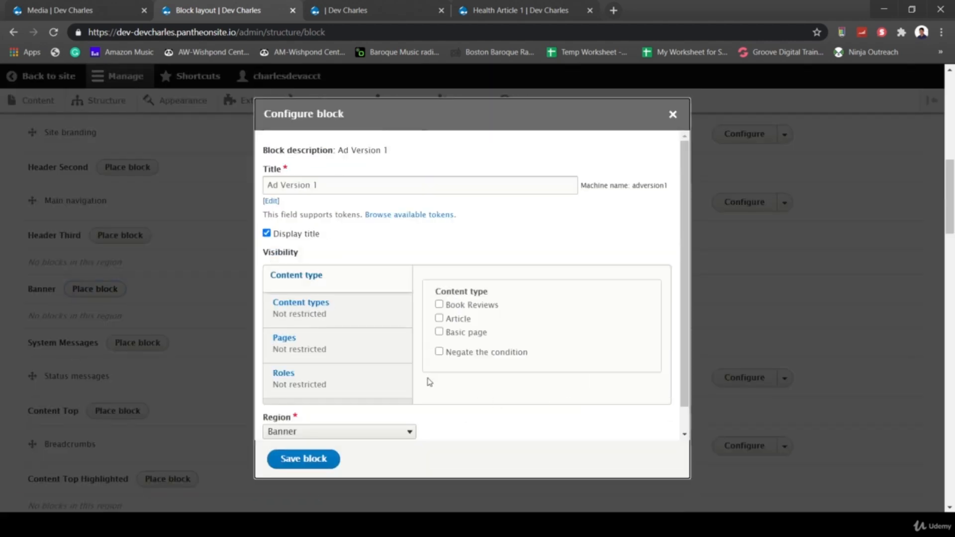
{"action": "left_click", "coordinate": [266, 232]}
{"action": "triple_click", "coordinate": [271, 186]}
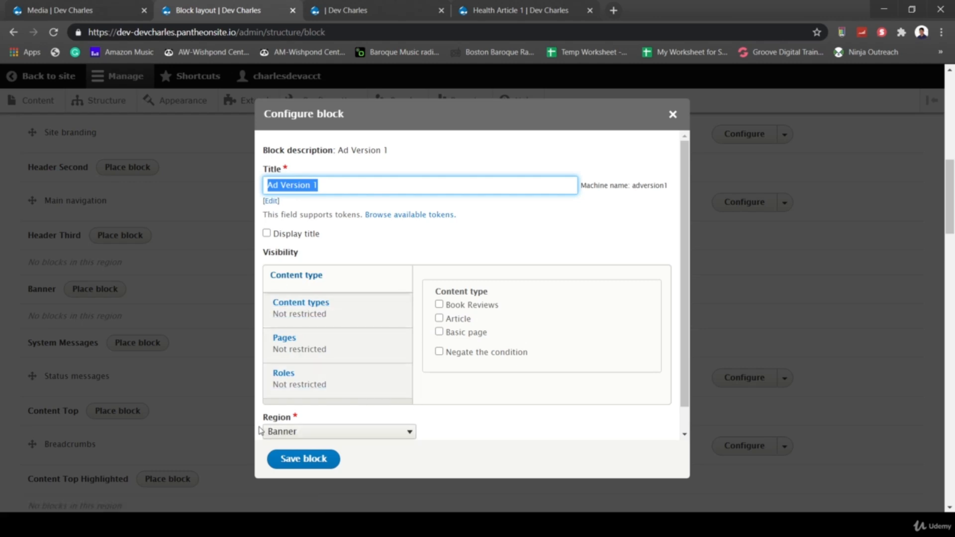
{"action": "left_click", "coordinate": [304, 461]}
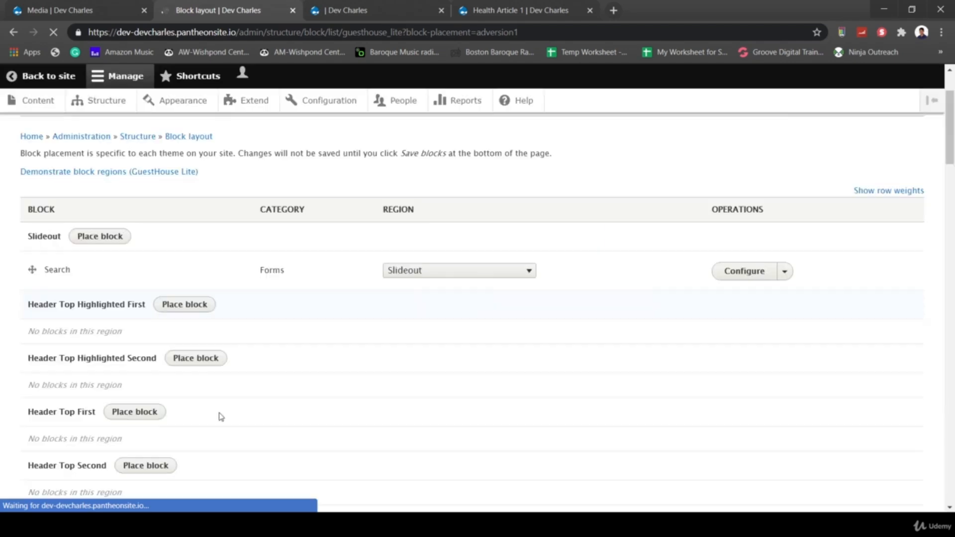
{"action": "scroll", "coordinate": [221, 417], "scroll_direction": "down", "scroll_amount": 10}
{"action": "scroll", "coordinate": [221, 417], "scroll_direction": "down", "scroll_amount": 10}
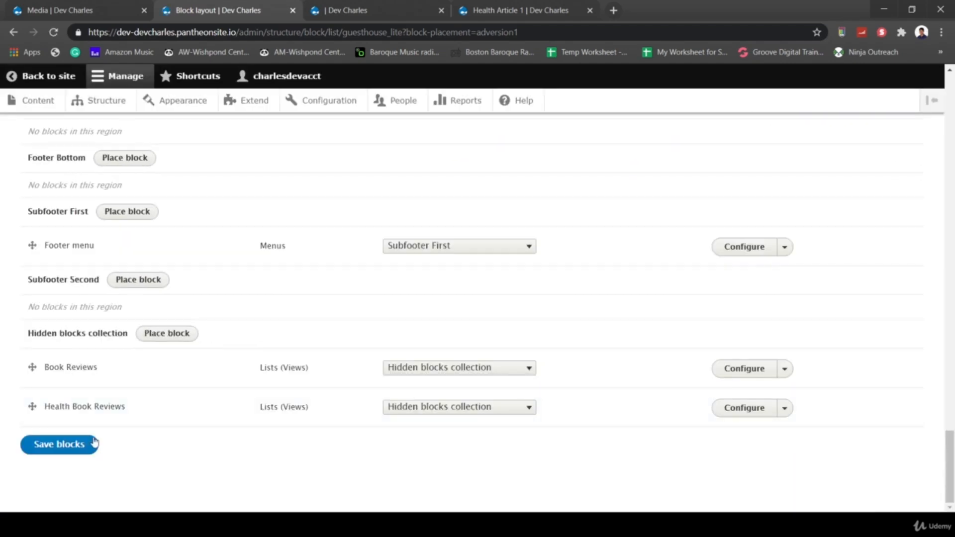
{"action": "left_click", "coordinate": [54, 449]}
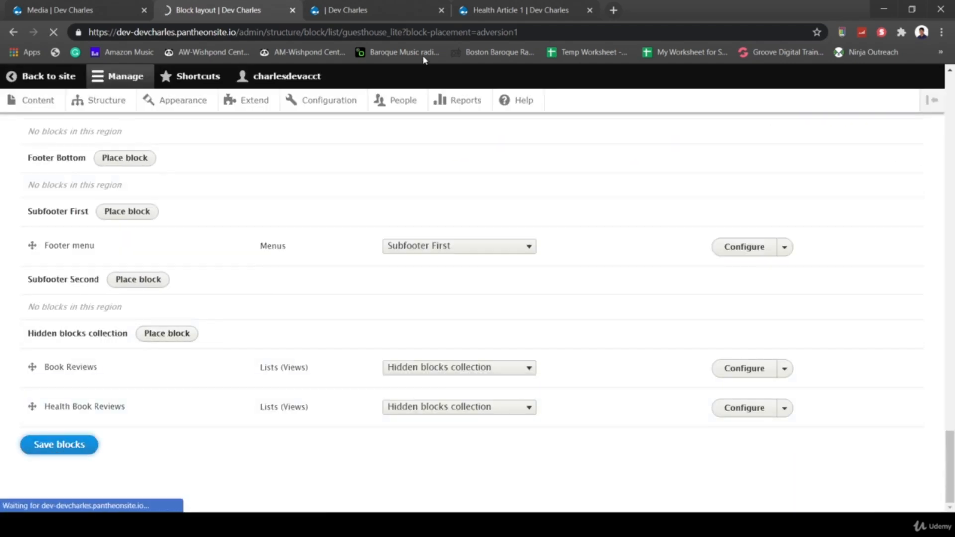
{"action": "left_click", "coordinate": [489, 15]}
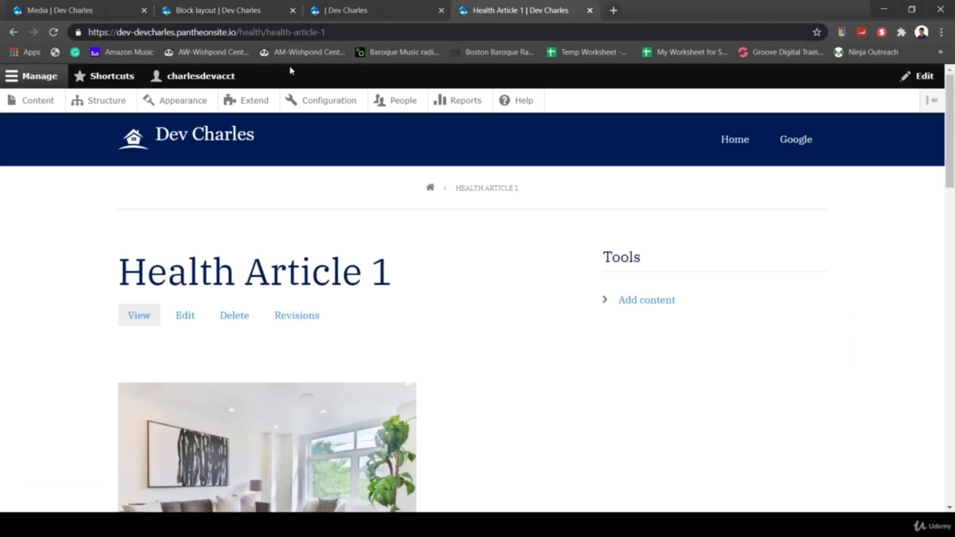
- Load the home page to see the black 'This is a Test Banner' under the header
{"action": "left_click", "coordinate": [133, 140]}
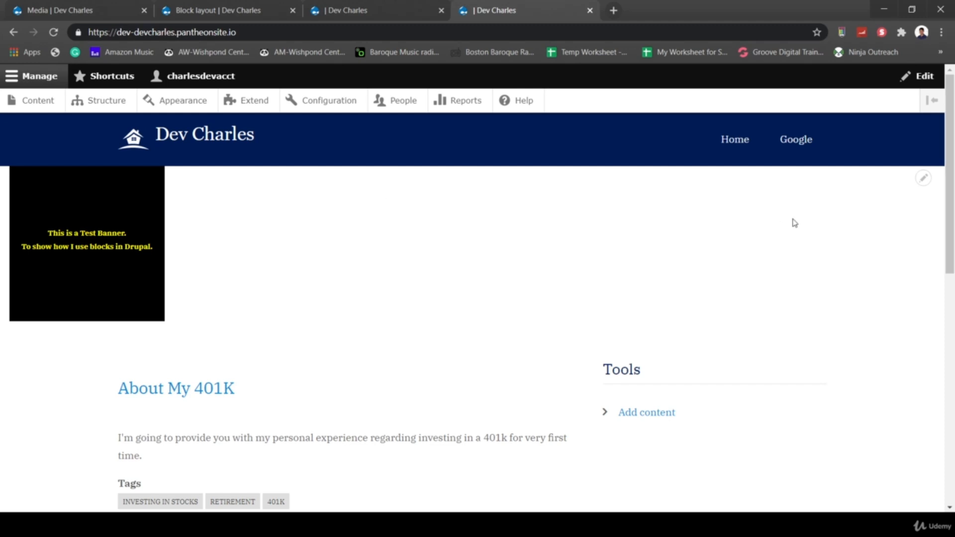
{"action": "left_click", "coordinate": [923, 180]}
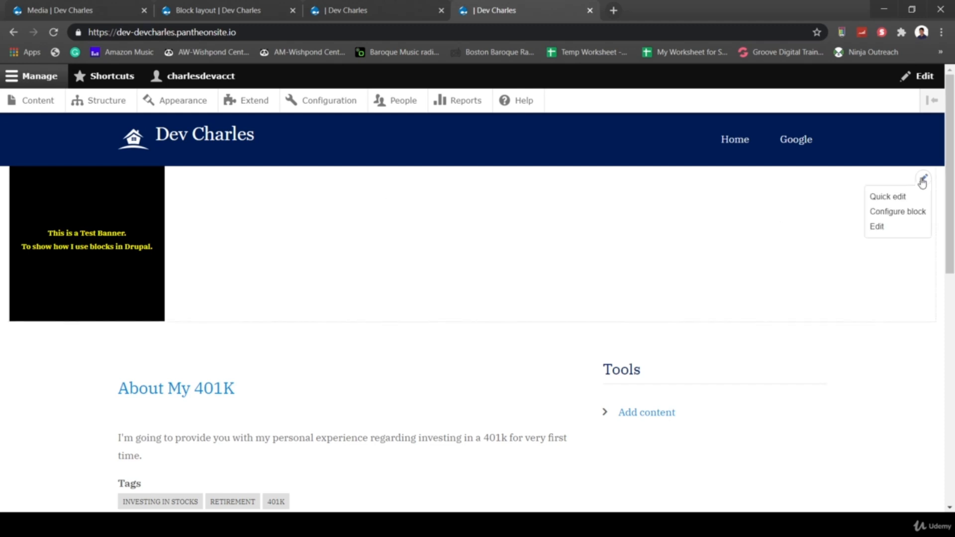
- Edit the Ad Version 1 source to width 100% and height 150px, then save
{"action": "left_click", "coordinate": [878, 228]}
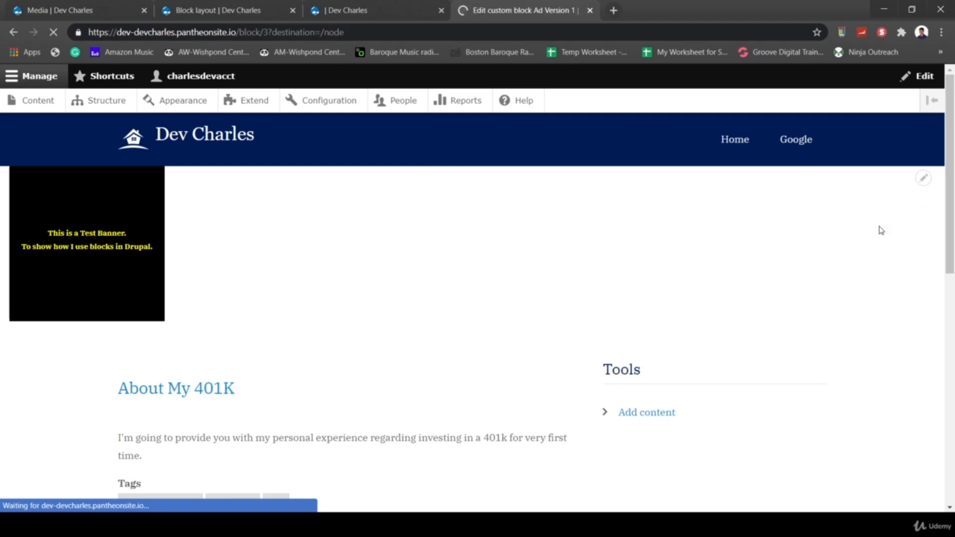
{"action": "left_click", "coordinate": [390, 295]}
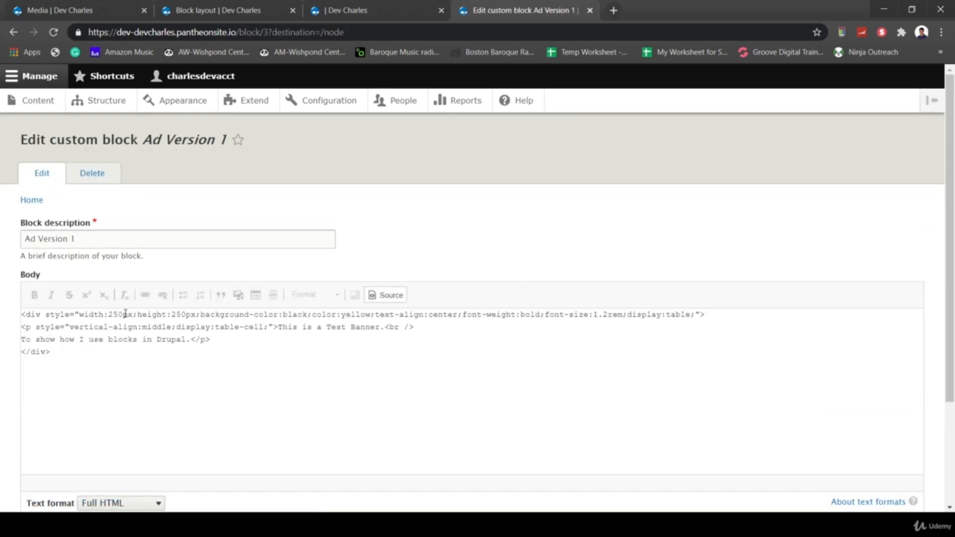
{"action": "left_click_drag", "start_coordinate": [132, 315], "coordinate": [113, 317]}
{"action": "type", "text": "100%"}
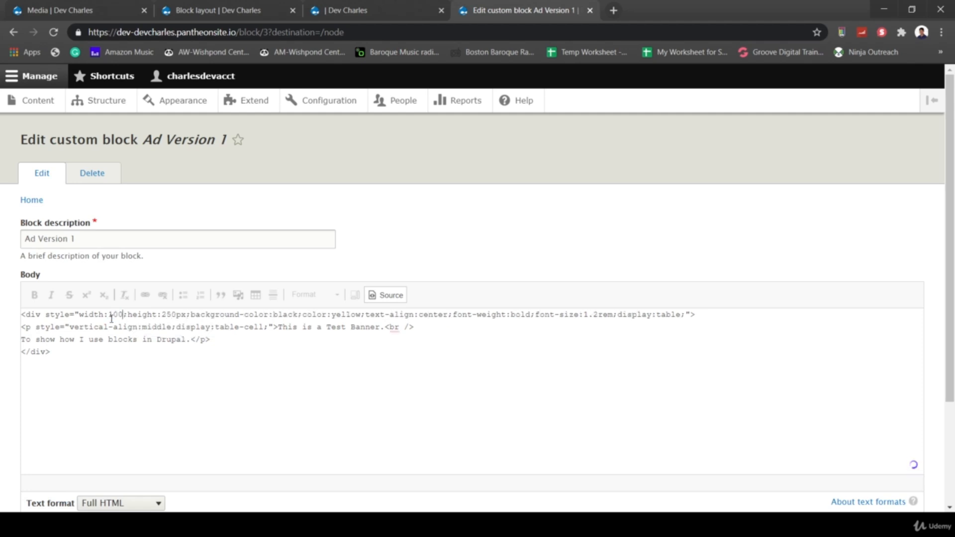
{"action": "left_click", "coordinate": [405, 295]}
{"action": "scroll", "coordinate": [514, 285], "scroll_direction": "down", "scroll_amount": 2}
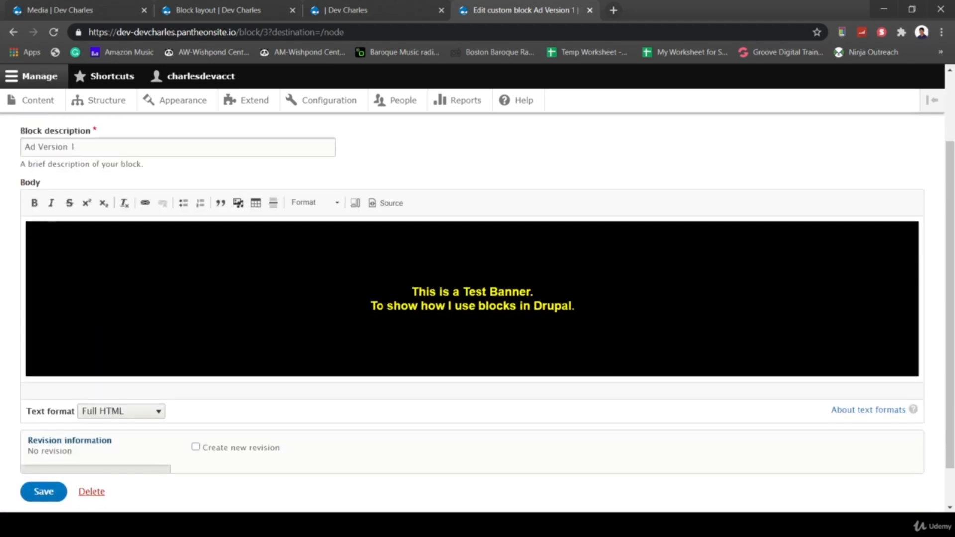
{"action": "left_click", "coordinate": [385, 203]}
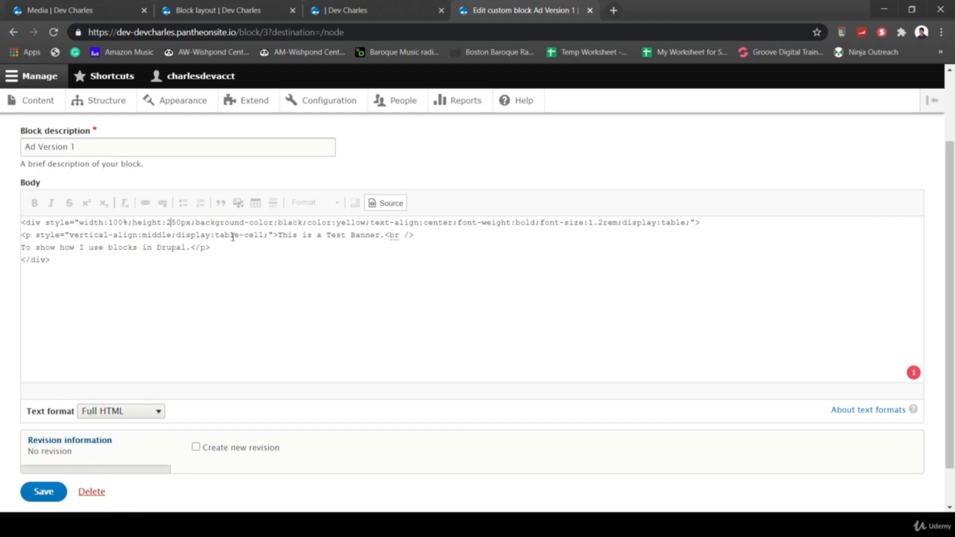
{"action": "key", "text": "BackSpace"}
{"action": "type", "text": "1"}
{"action": "left_click", "coordinate": [378, 203]}
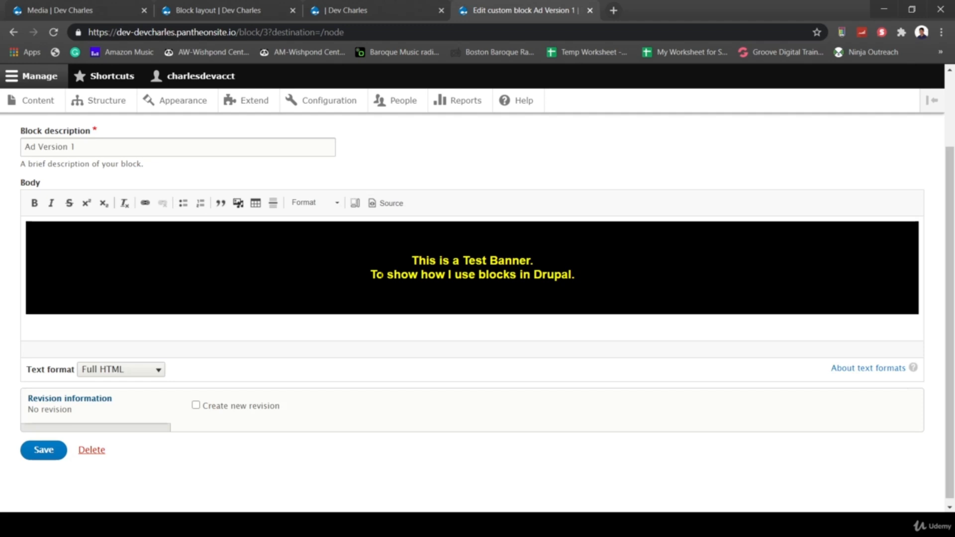
{"action": "left_click", "coordinate": [44, 449]}
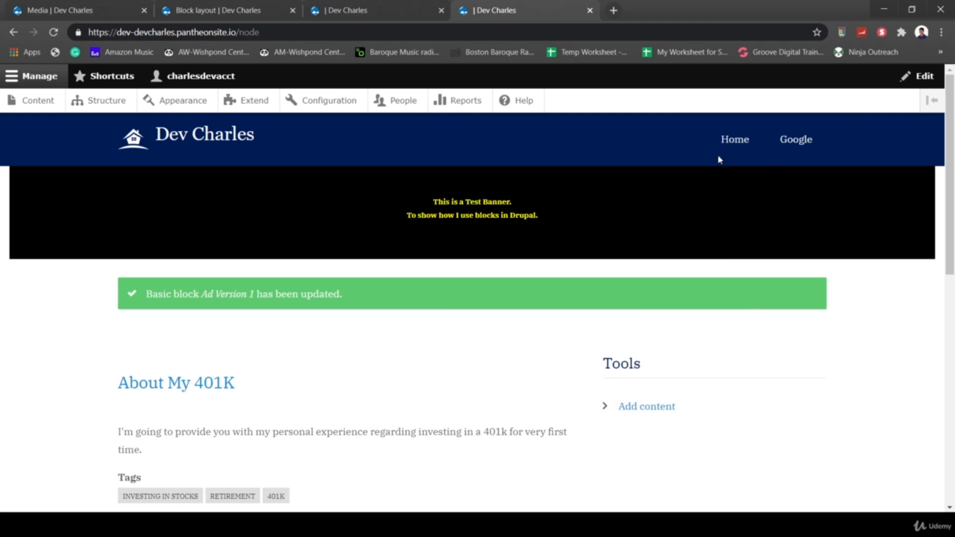
{"action": "left_click", "coordinate": [922, 178]}
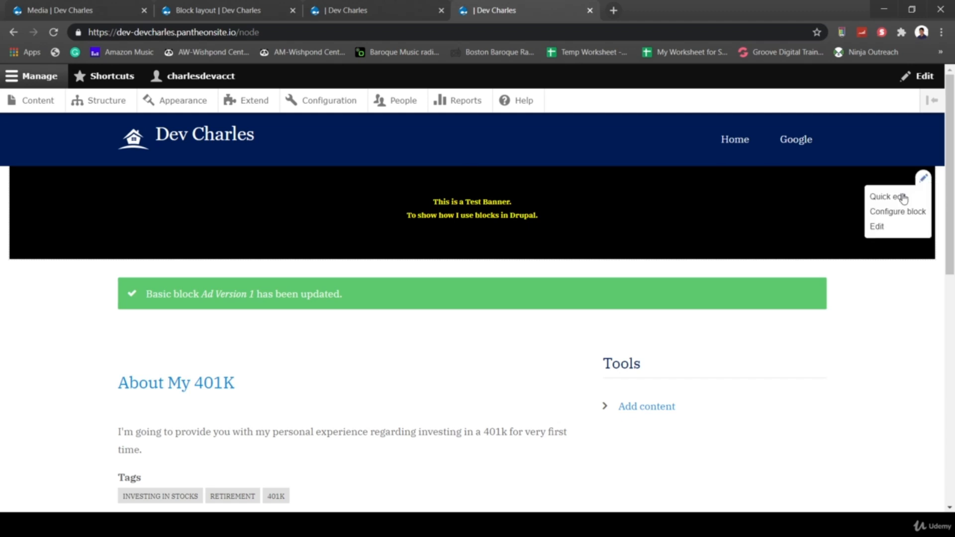
{"action": "left_click", "coordinate": [889, 226]}
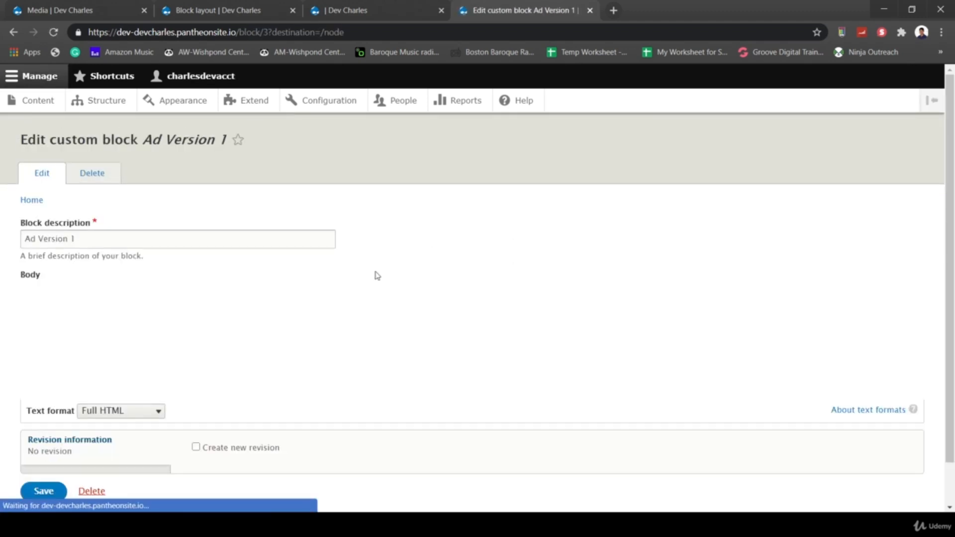
{"action": "left_click", "coordinate": [383, 297]}
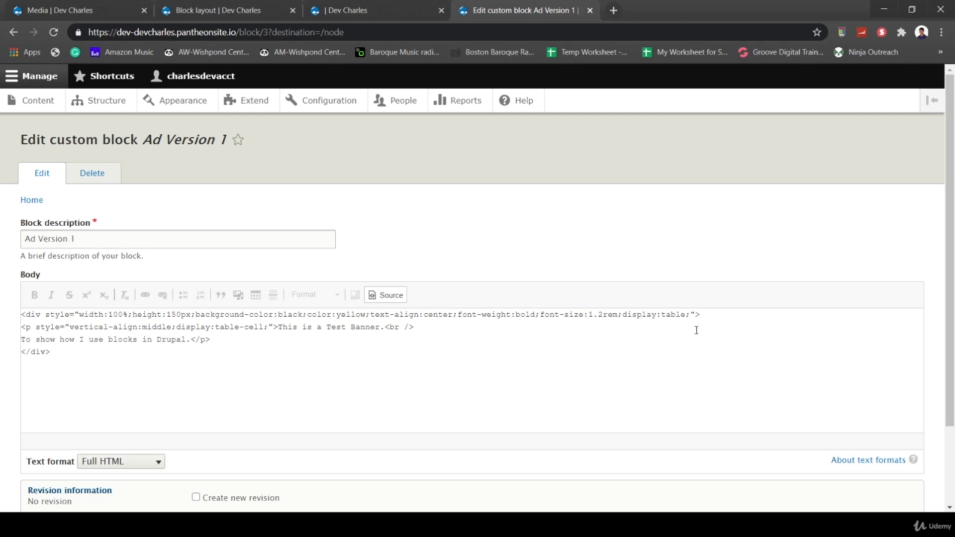
{"action": "scroll", "coordinate": [424, 391], "scroll_direction": "down", "scroll_amount": 2}
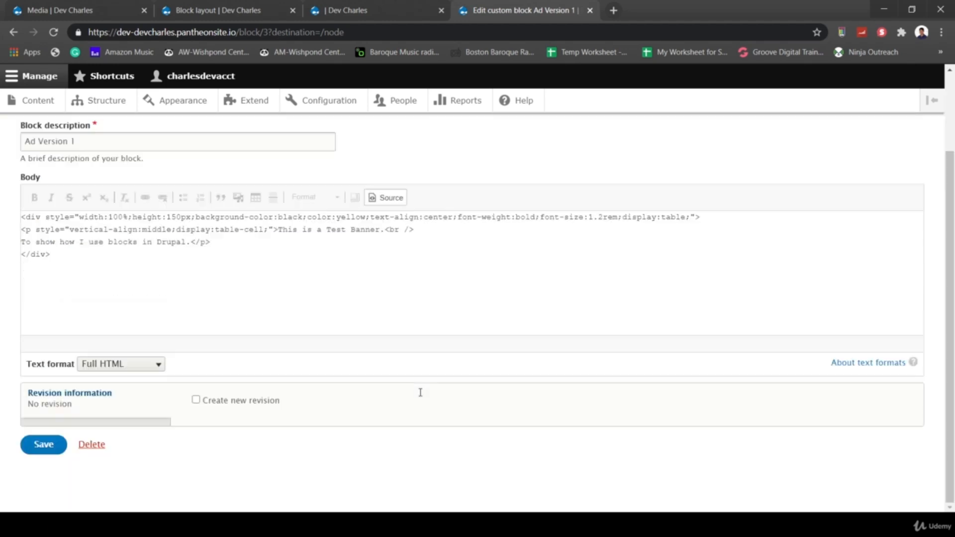
{"action": "left_click", "coordinate": [45, 446]}
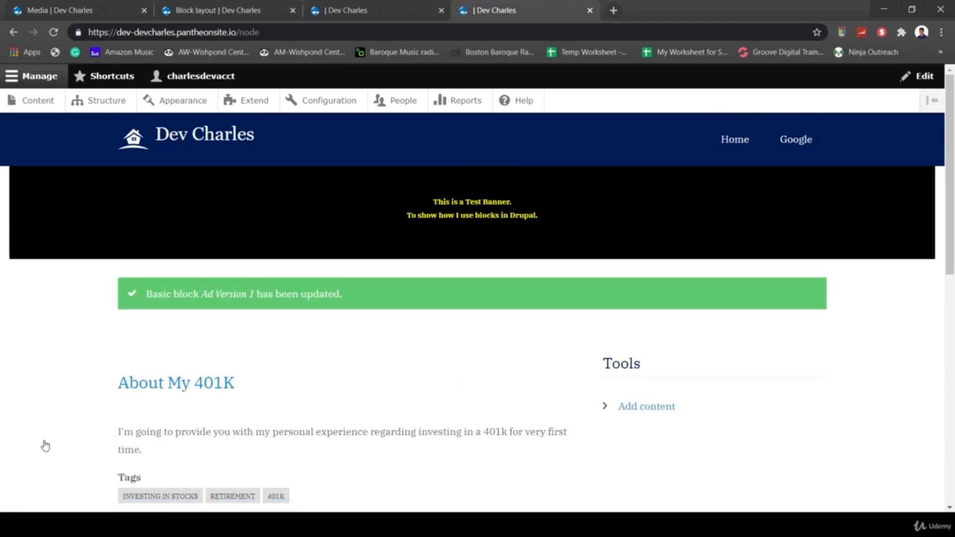
{"action": "mouse_move", "coordinate": [571, 252]}
{"action": "scroll", "coordinate": [755, 384], "scroll_direction": "down", "scroll_amount": 1}
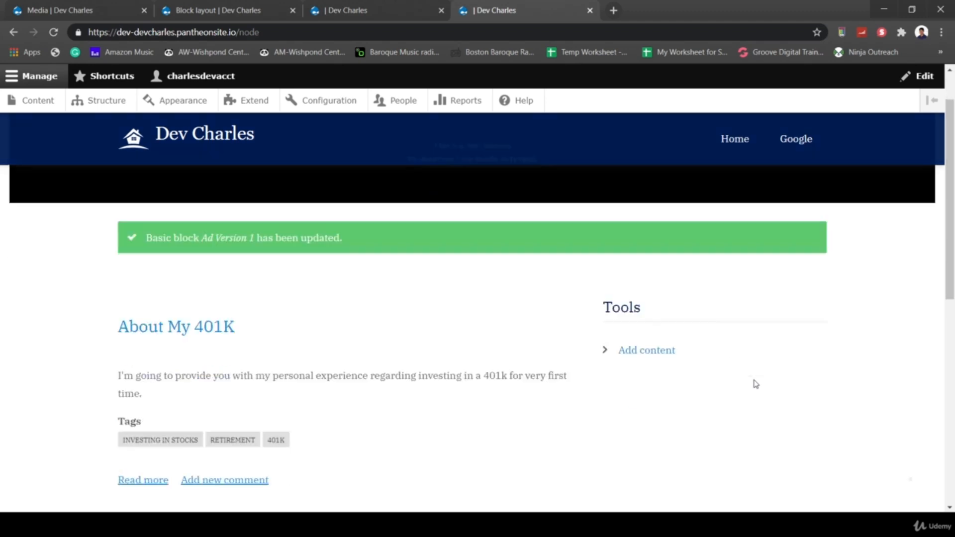
{"action": "scroll", "coordinate": [755, 383], "scroll_direction": "up", "scroll_amount": 1}
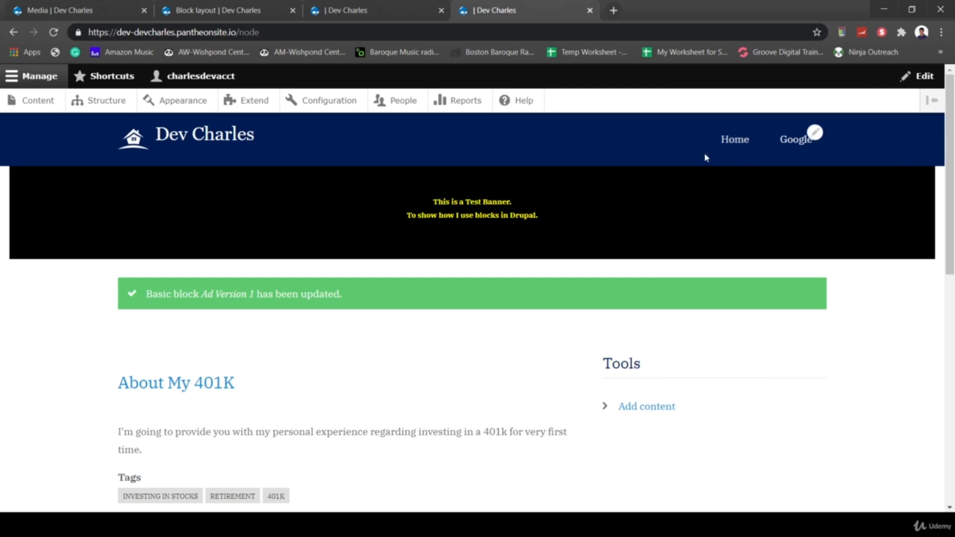
- Configure Ad Version 1 for the Sidebar Second region, visible only on <front>, and save
{"action": "mouse_move", "coordinate": [862, 178]}
{"action": "left_click", "coordinate": [921, 179]}
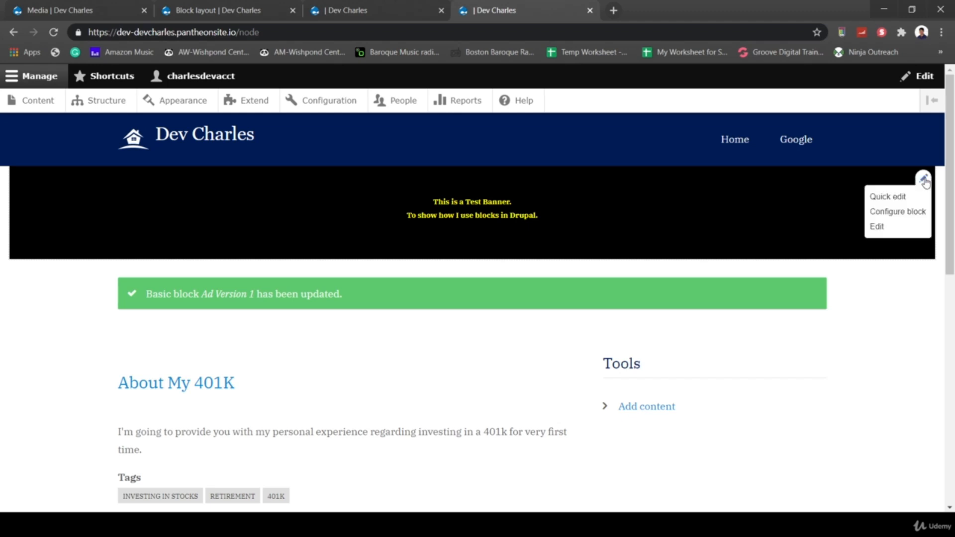
{"action": "left_click", "coordinate": [886, 212]}
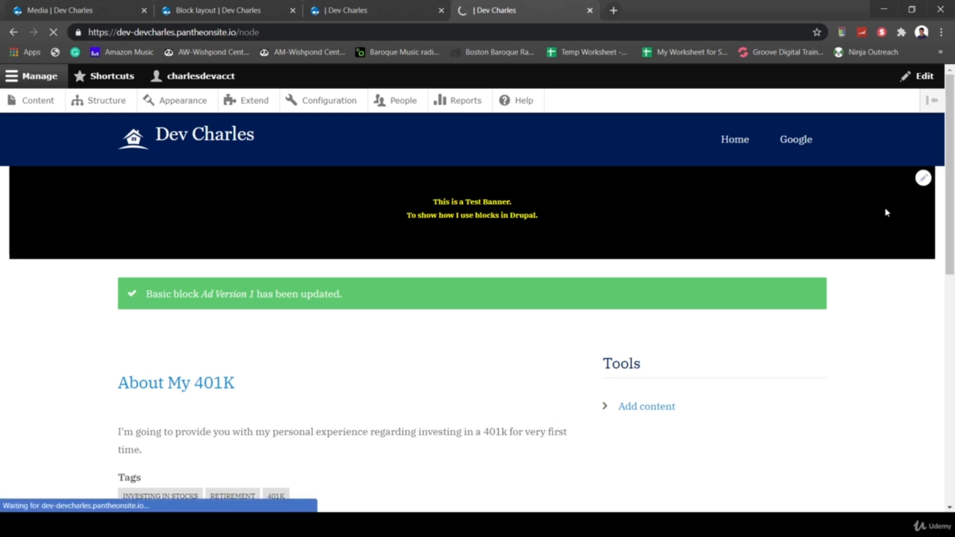
{"action": "scroll", "coordinate": [321, 353], "scroll_direction": "down", "scroll_amount": 2}
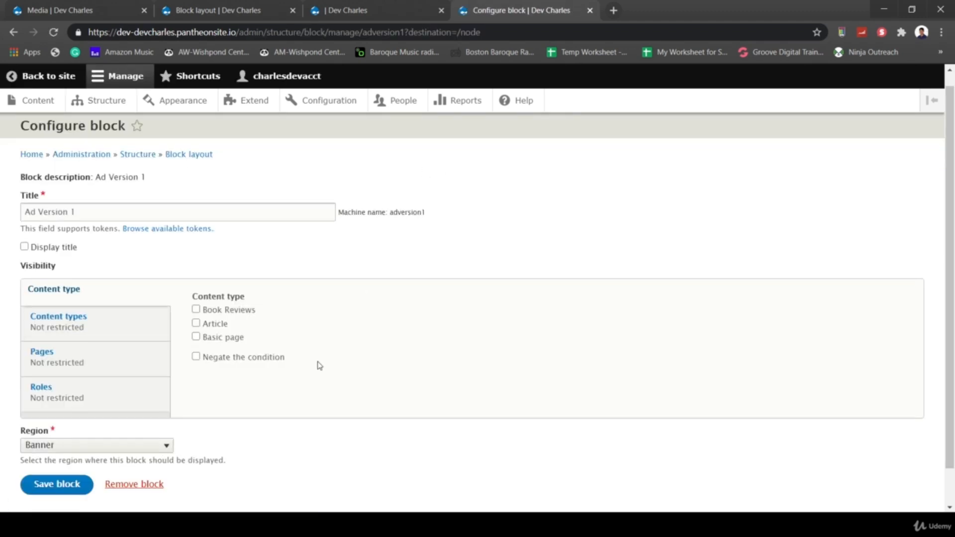
{"action": "left_click", "coordinate": [44, 410]}
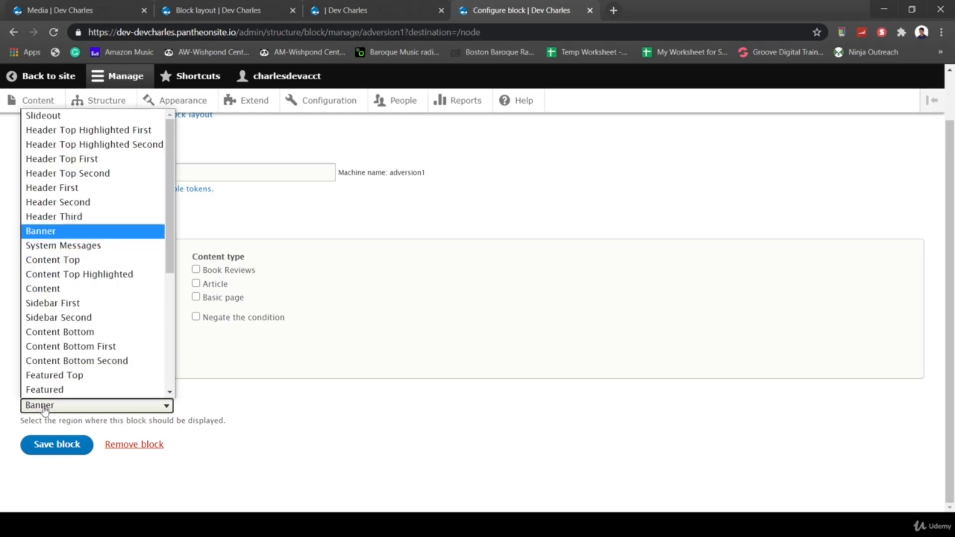
{"action": "left_click", "coordinate": [59, 321]}
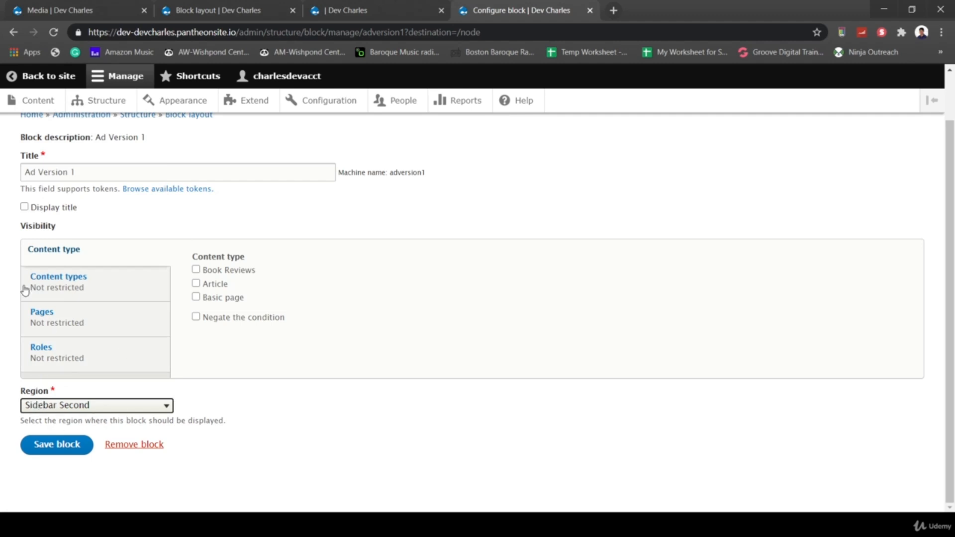
{"action": "left_click", "coordinate": [58, 324]}
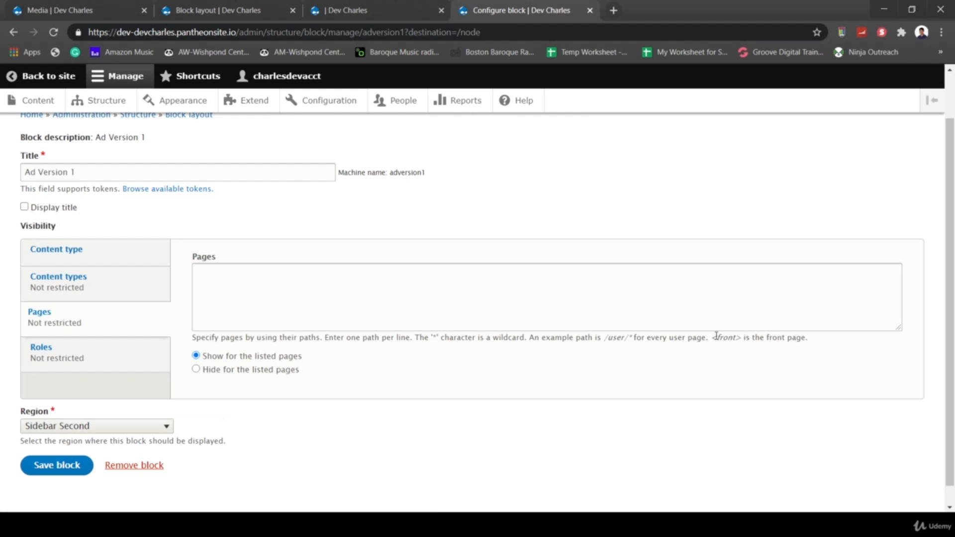
{"action": "left_click_drag", "start_coordinate": [714, 336], "coordinate": [741, 338]}
{"action": "key", "text": "ctrl+c"}
{"action": "left_click", "coordinate": [258, 271]}
{"action": "key", "text": "ctrl+v"}
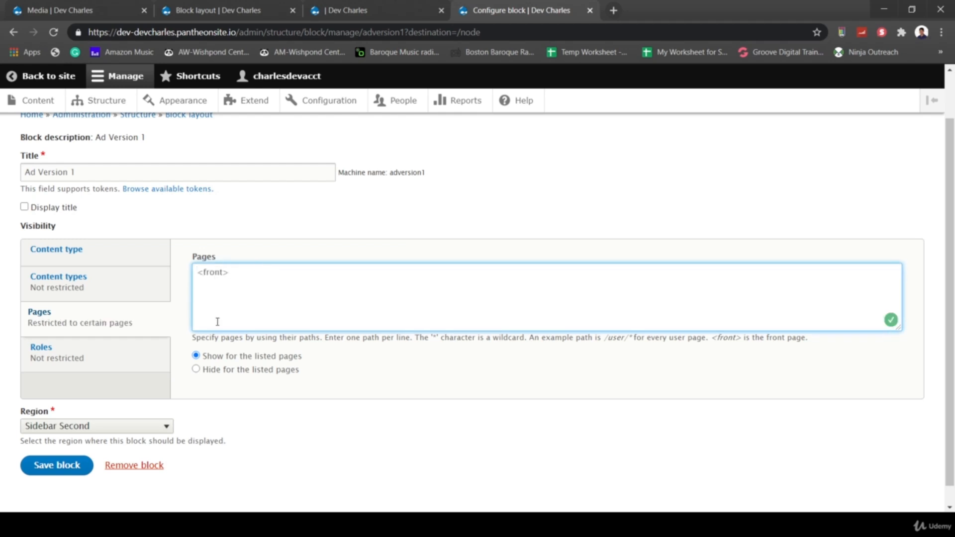
{"action": "left_click", "coordinate": [57, 467]}
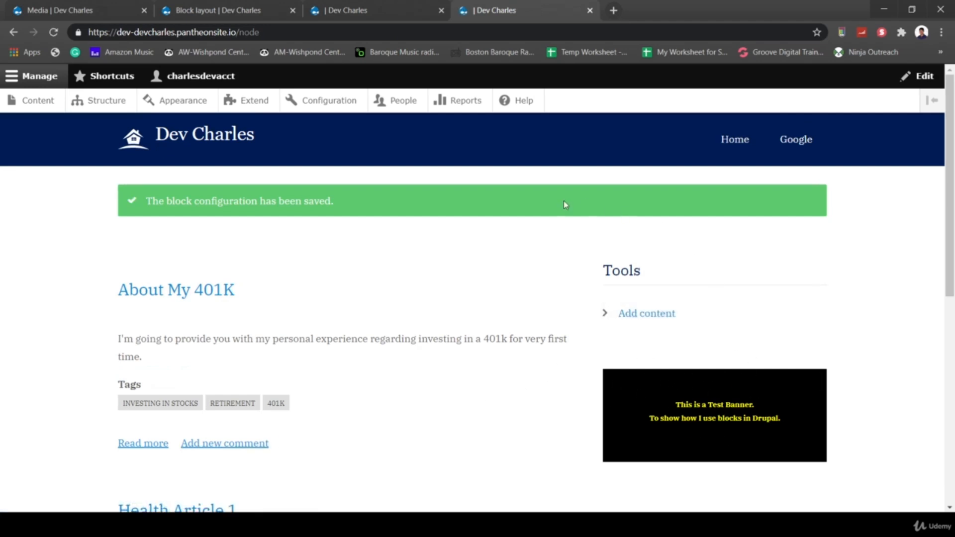
- Return to the Block layout page and reload it
{"action": "mouse_move", "coordinate": [709, 387]}
{"action": "left_click", "coordinate": [815, 381]}
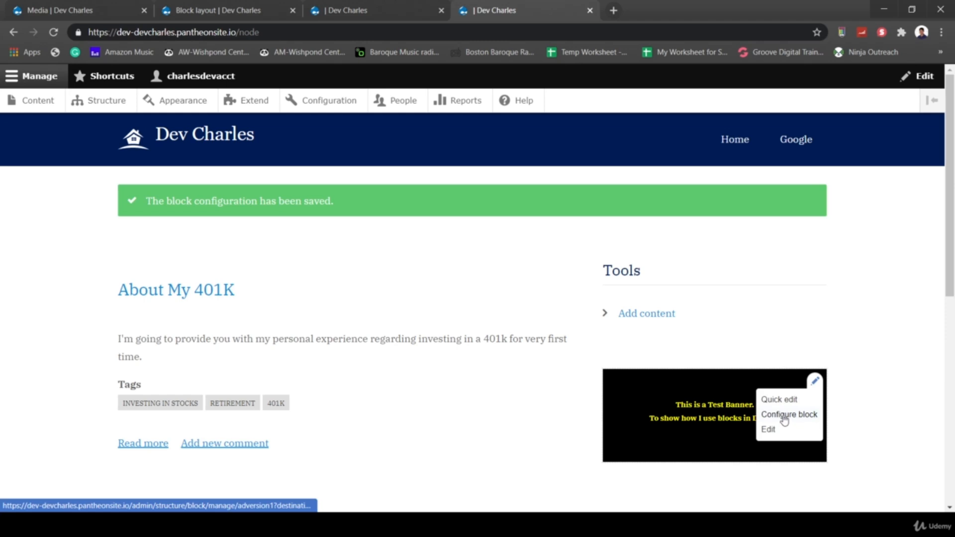
{"action": "left_click", "coordinate": [201, 15]}
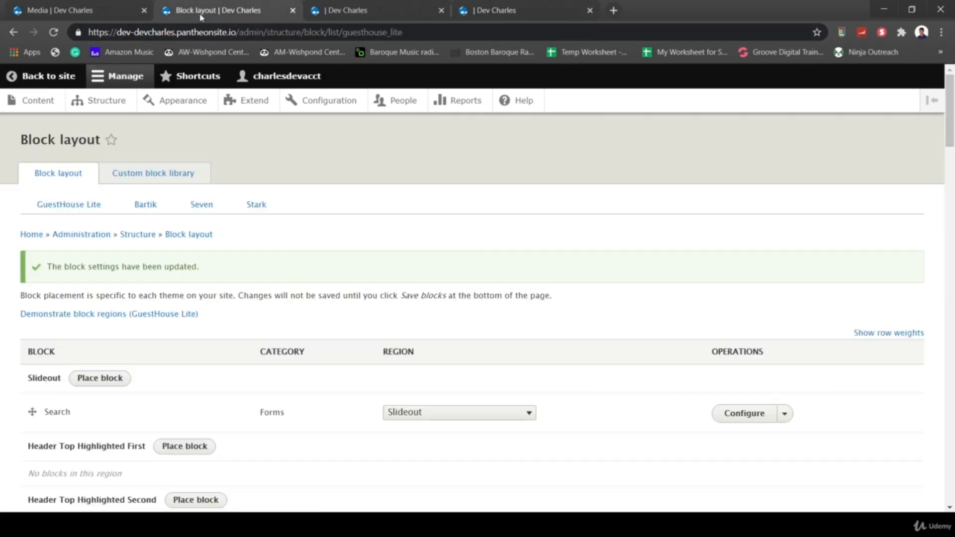
{"action": "left_click", "coordinate": [175, 32]}
{"action": "key", "text": "Return"}
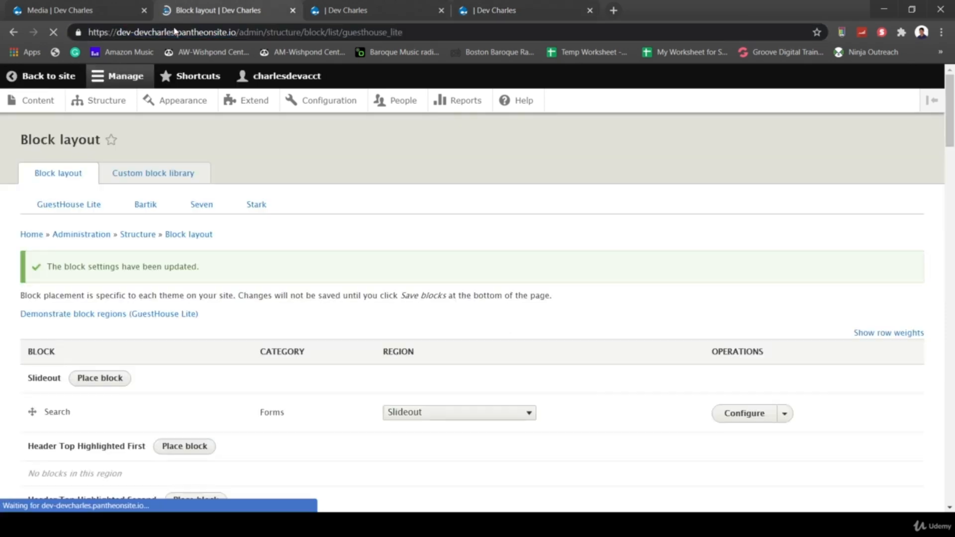
- Drag Ad Version 1 above User account menu in Sidebar Second and save the blocks
{"action": "scroll", "coordinate": [339, 369], "scroll_direction": "down", "scroll_amount": 4}
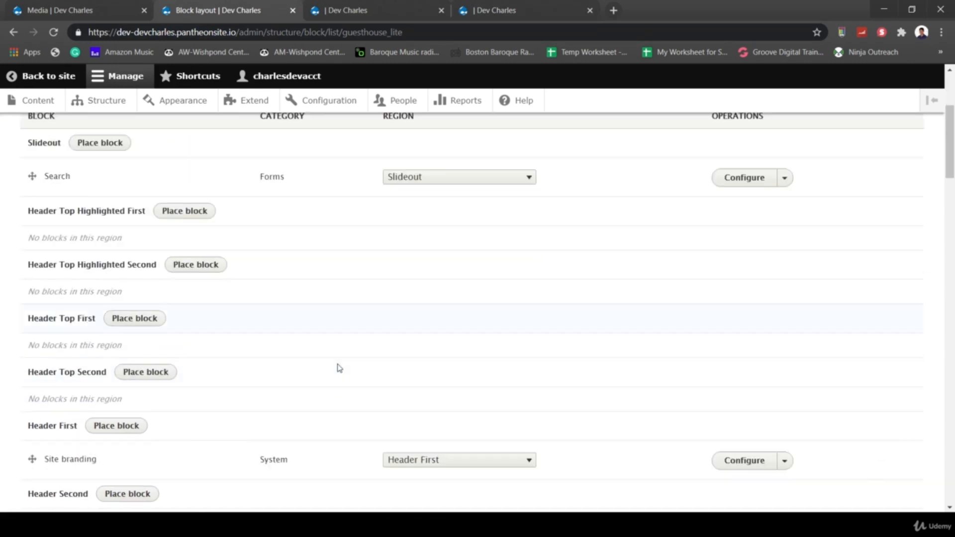
{"action": "scroll", "coordinate": [338, 369], "scroll_direction": "down", "scroll_amount": 5}
{"action": "scroll", "coordinate": [311, 401], "scroll_direction": "down", "scroll_amount": 1}
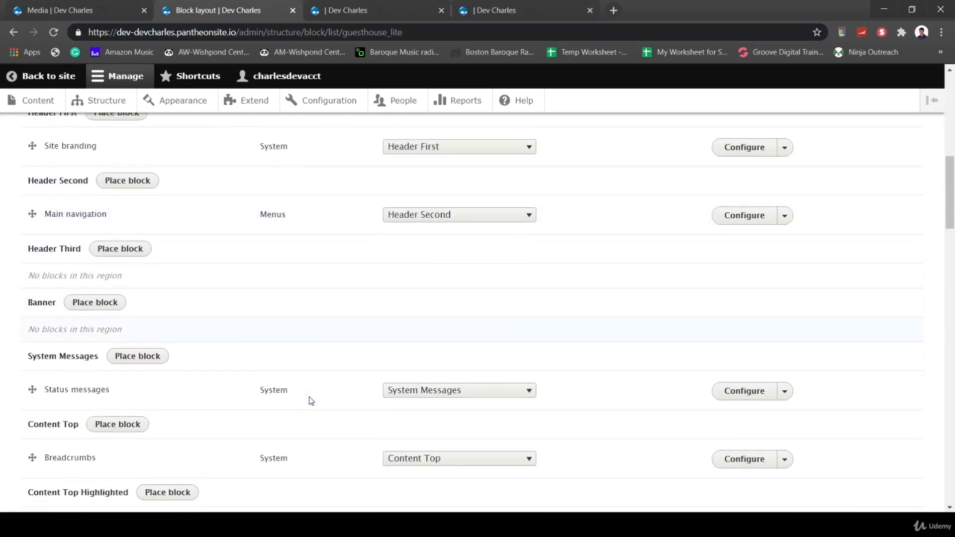
{"action": "scroll", "coordinate": [240, 452], "scroll_direction": "down", "scroll_amount": 5}
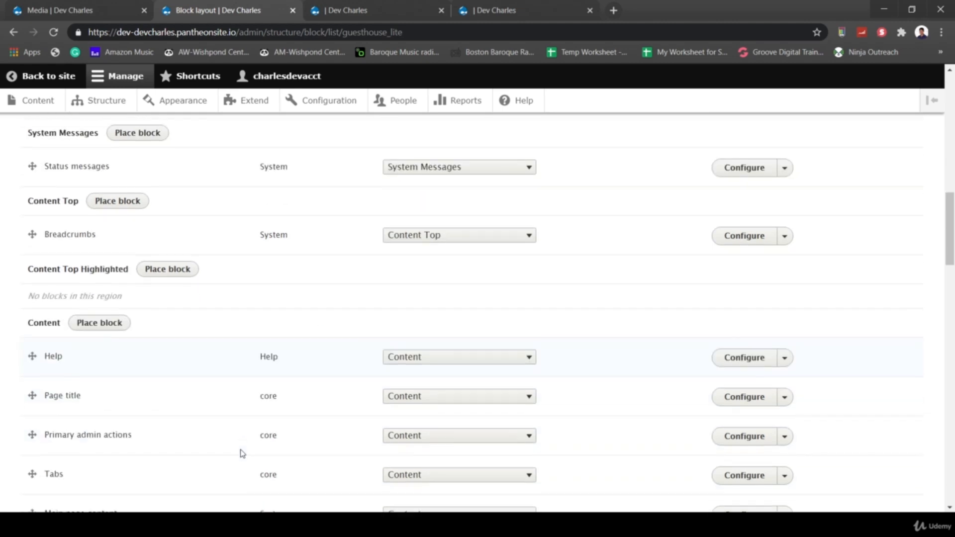
{"action": "scroll", "coordinate": [242, 454], "scroll_direction": "down", "scroll_amount": 7}
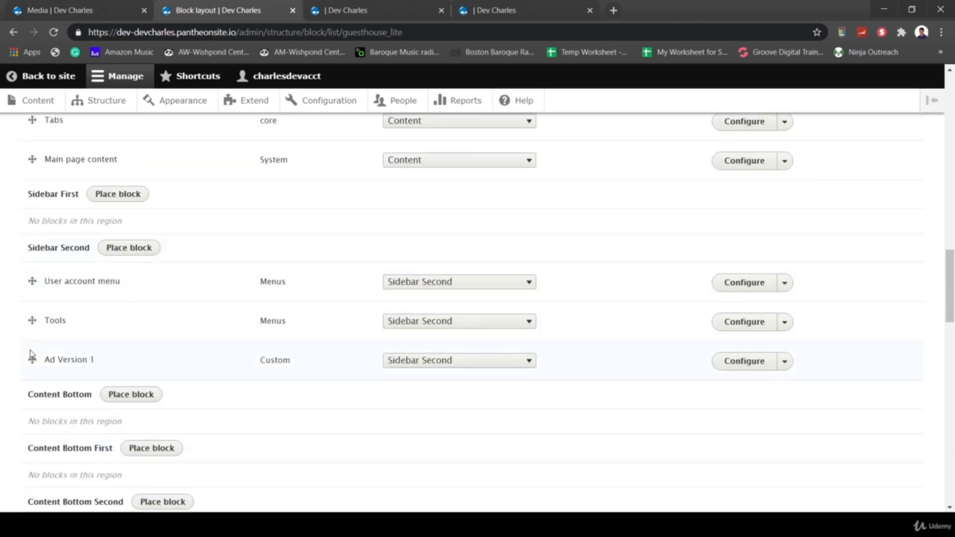
{"action": "left_click_drag", "start_coordinate": [32, 348], "coordinate": [30, 281]}
{"action": "scroll", "coordinate": [271, 379], "scroll_direction": "down", "scroll_amount": 8}
{"action": "scroll", "coordinate": [272, 380], "scroll_direction": "down", "scroll_amount": 12}
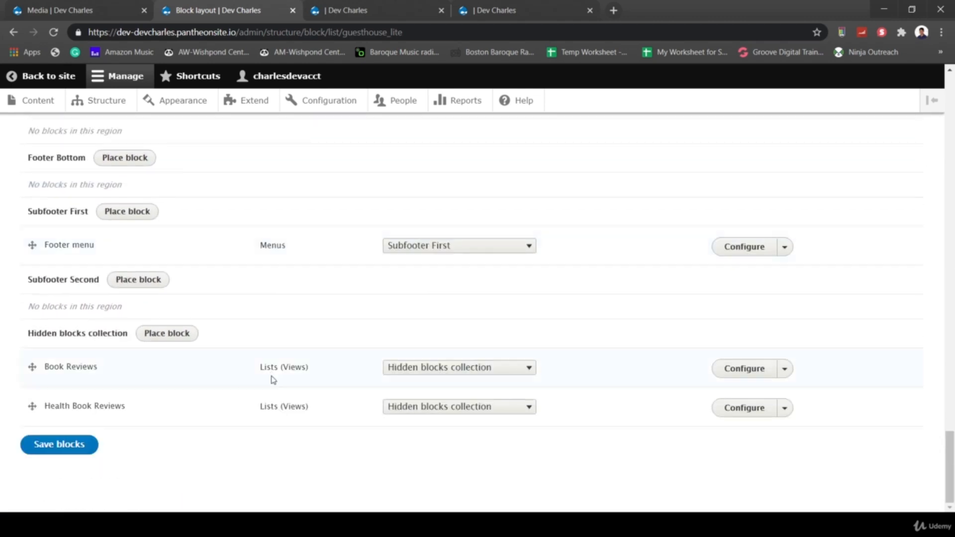
{"action": "left_click", "coordinate": [75, 446]}
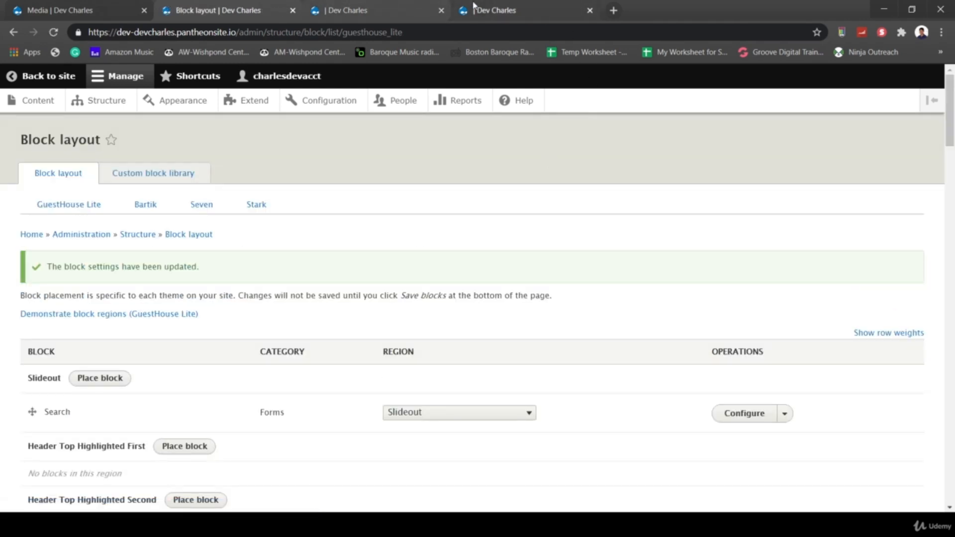
- Reload the front page to confirm the banner sits above the Tools block
{"action": "left_click", "coordinate": [493, 10]}
{"action": "left_click", "coordinate": [450, 34]}
{"action": "key", "text": "Return"}
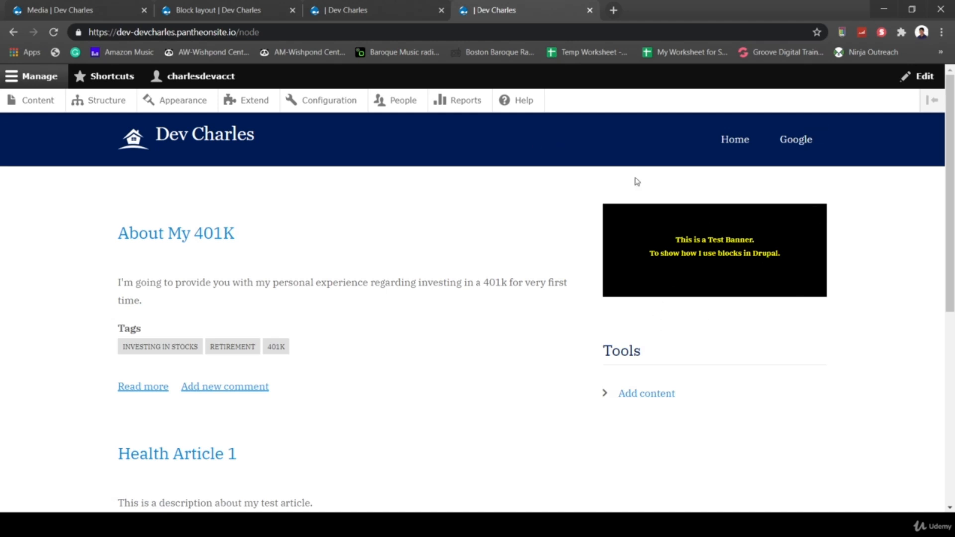
- Drag Ad Version 1 from the sidebar into the Content region below Main page content
{"action": "left_click", "coordinate": [219, 11]}
{"action": "scroll", "coordinate": [340, 293], "scroll_direction": "down", "scroll_amount": 1}
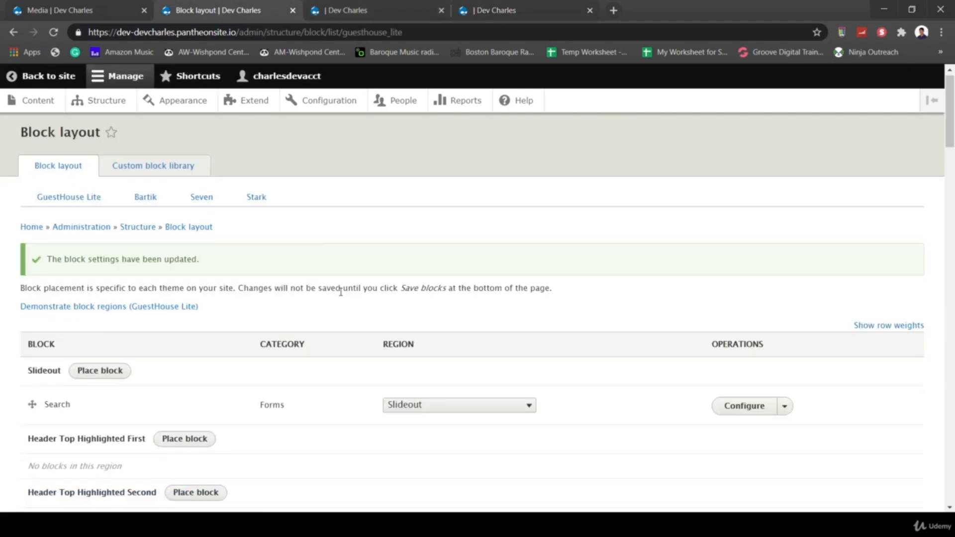
{"action": "scroll", "coordinate": [340, 293], "scroll_direction": "down", "scroll_amount": 20}
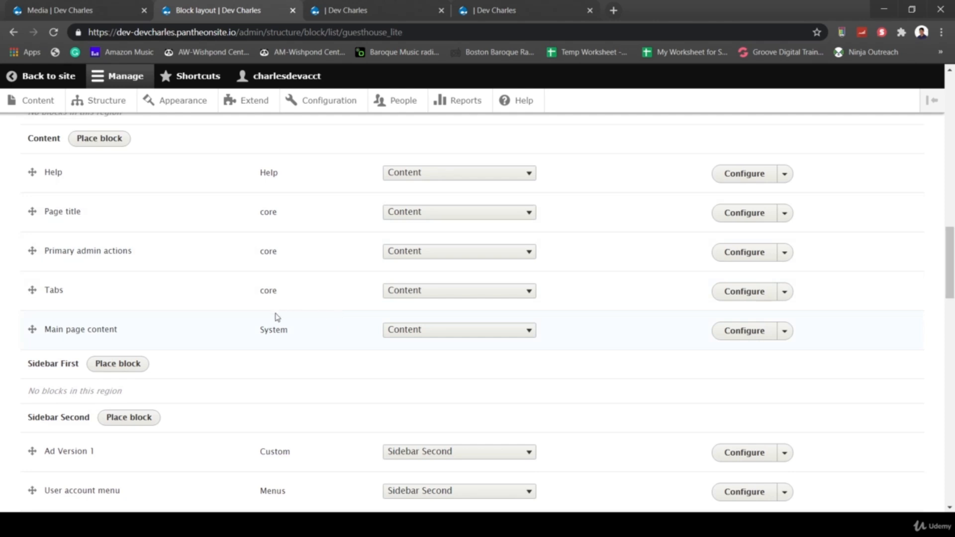
{"action": "scroll", "coordinate": [358, 375], "scroll_direction": "down", "scroll_amount": 3}
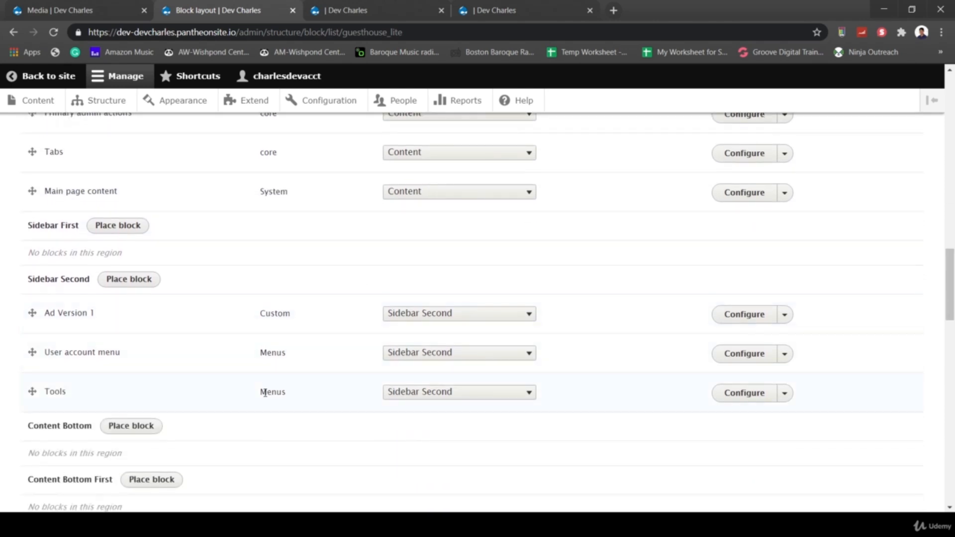
{"action": "scroll", "coordinate": [265, 393], "scroll_direction": "up", "scroll_amount": 1}
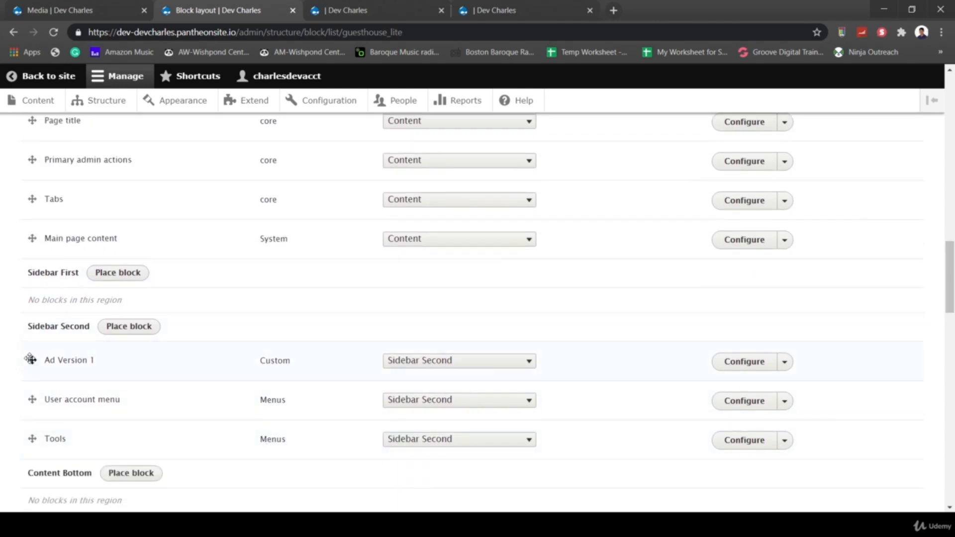
{"action": "left_click_drag", "start_coordinate": [32, 359], "coordinate": [73, 271]}
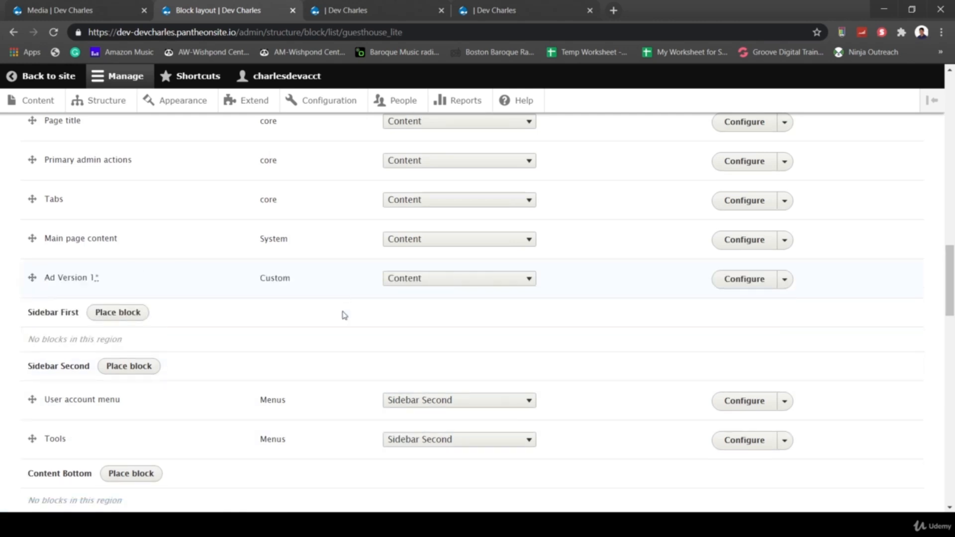
- Save the block layout and load the home page, where the sidebar now starts with Tools
{"action": "scroll", "coordinate": [348, 329], "scroll_direction": "down", "scroll_amount": 20}
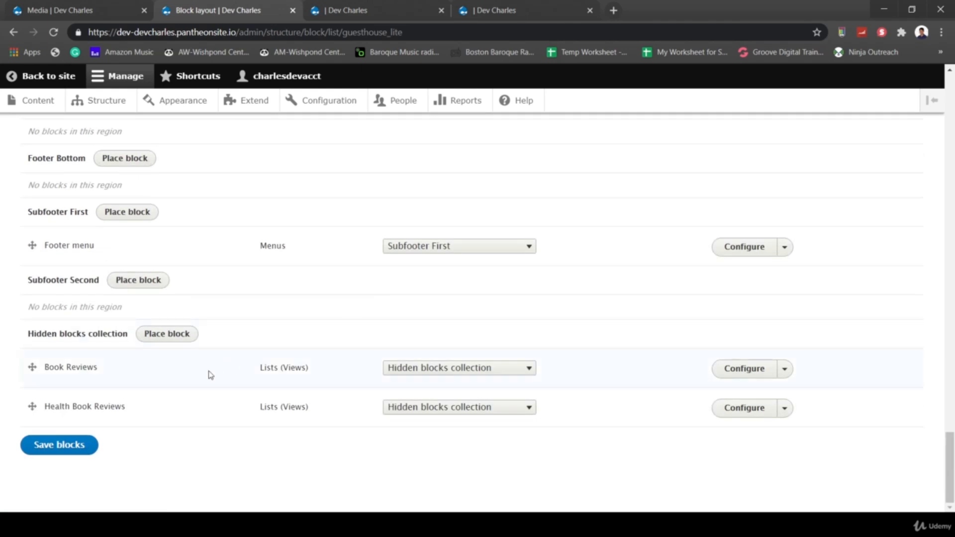
{"action": "scroll", "coordinate": [209, 374], "scroll_direction": "up", "scroll_amount": 15}
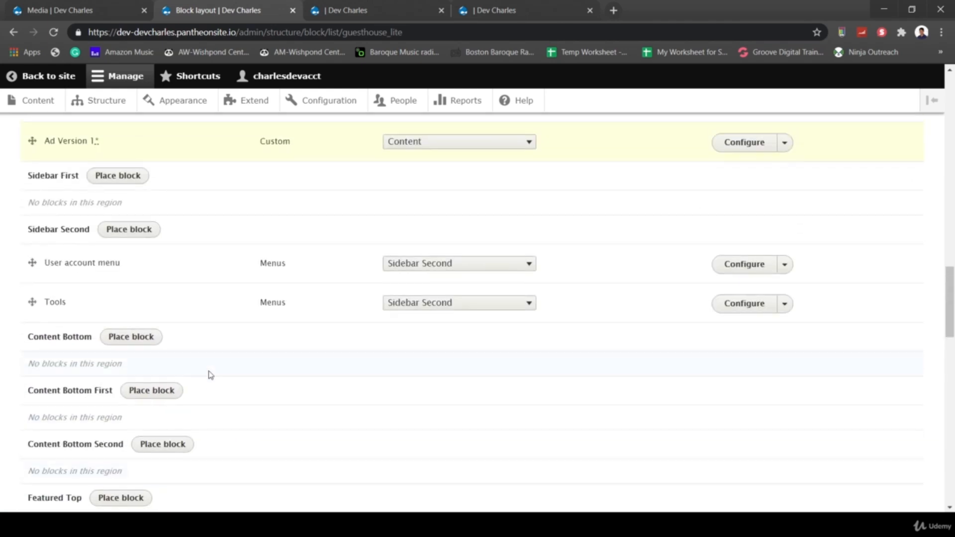
{"action": "scroll", "coordinate": [209, 375], "scroll_direction": "up", "scroll_amount": 3}
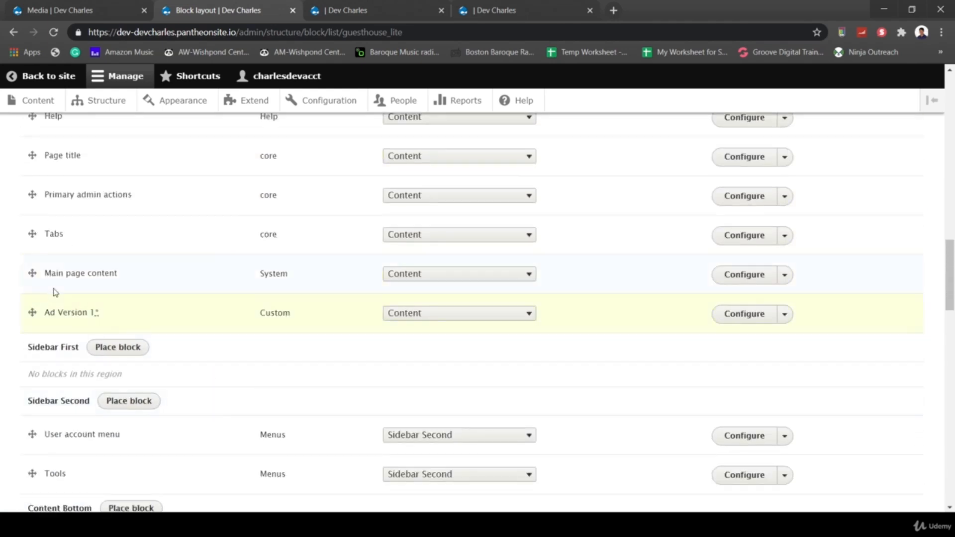
{"action": "scroll", "coordinate": [105, 277], "scroll_direction": "up", "scroll_amount": 1}
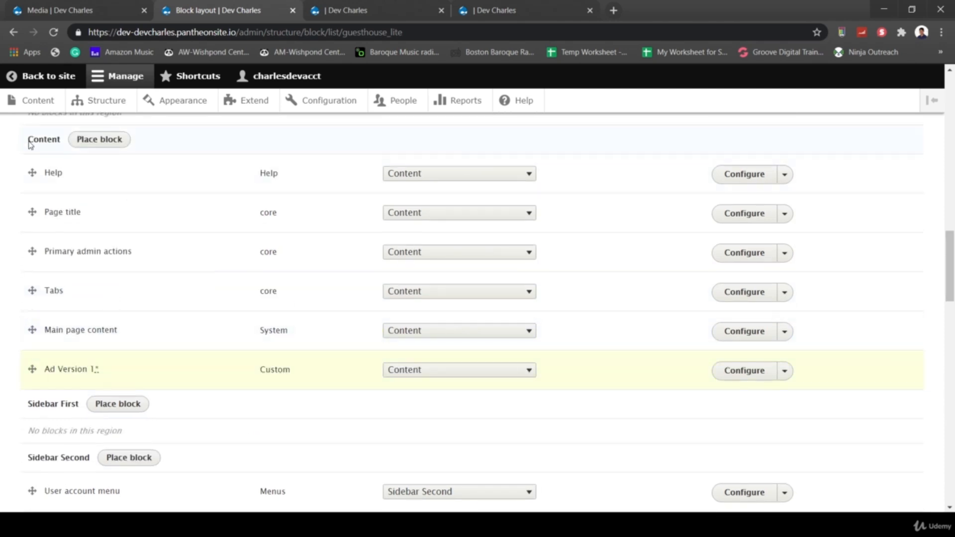
{"action": "scroll", "coordinate": [151, 380], "scroll_direction": "up", "scroll_amount": 2}
{"action": "scroll", "coordinate": [149, 379], "scroll_direction": "down", "scroll_amount": 20}
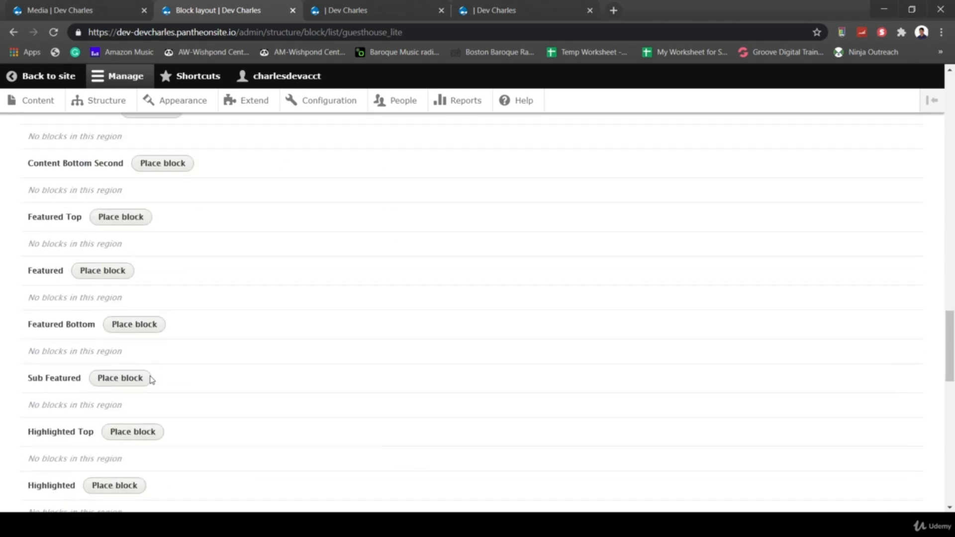
{"action": "scroll", "coordinate": [147, 460], "scroll_direction": "down", "scroll_amount": 2}
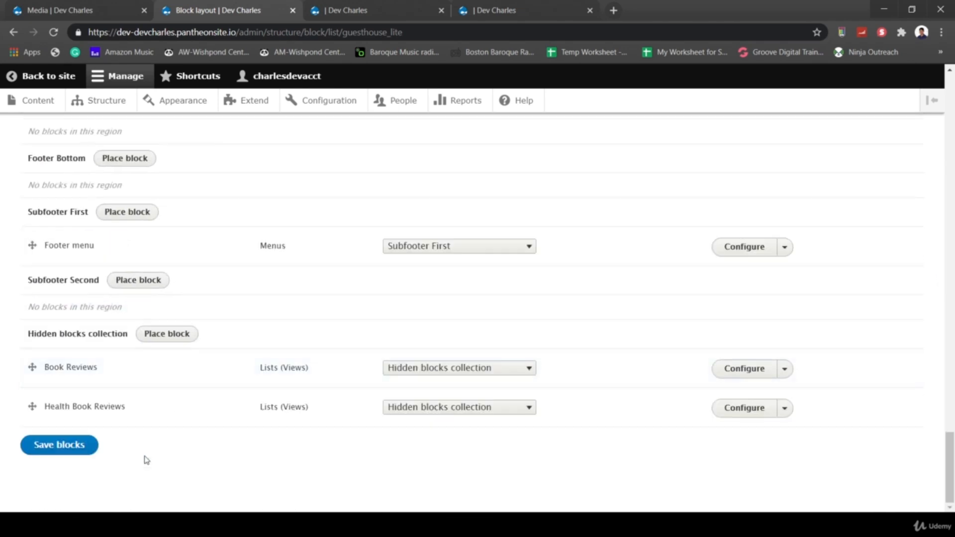
{"action": "left_click", "coordinate": [81, 448]}
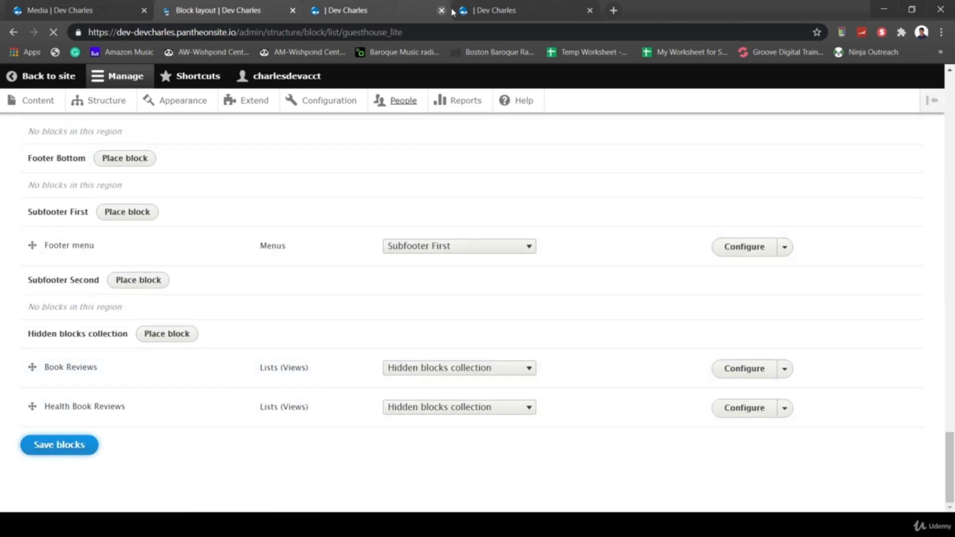
{"action": "left_click", "coordinate": [477, 13]}
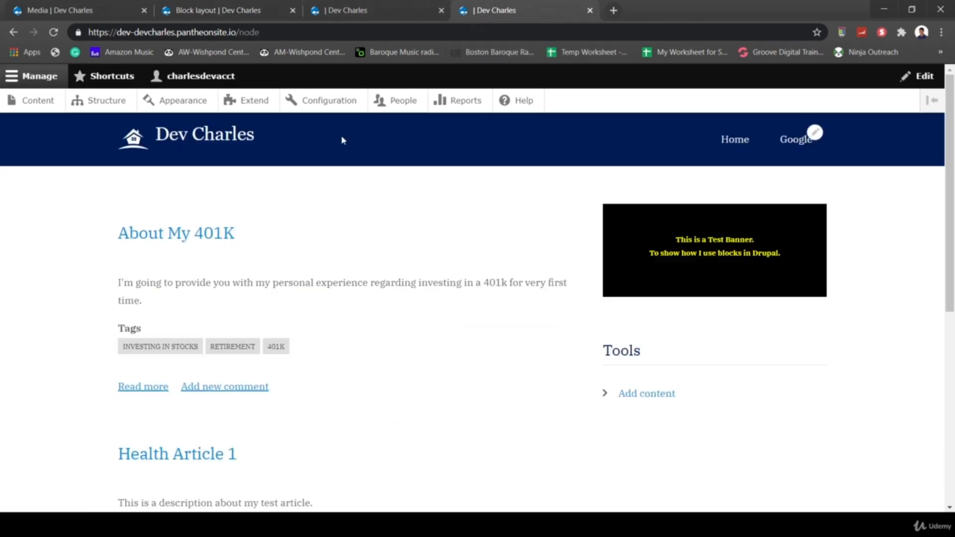
{"action": "left_click", "coordinate": [145, 145]}
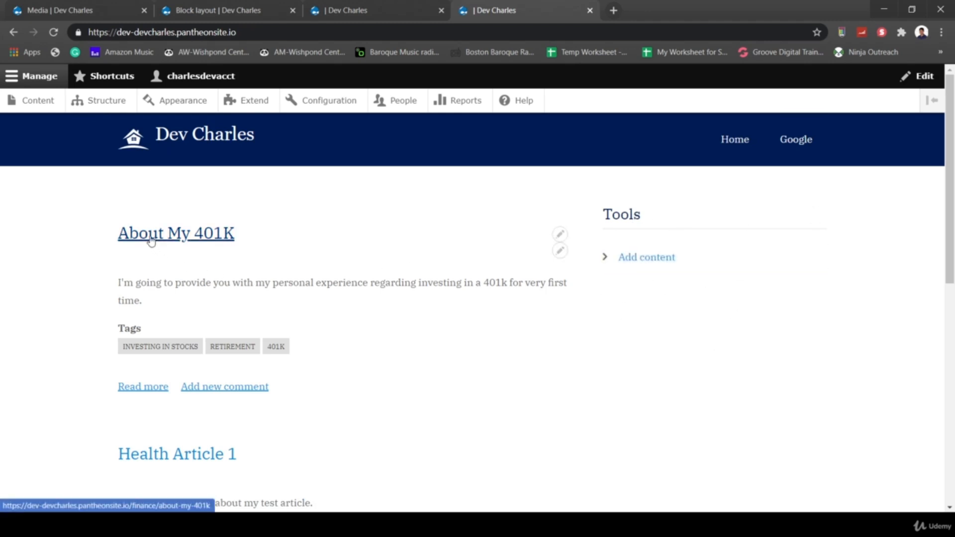
{"action": "scroll", "coordinate": [252, 250], "scroll_direction": "down", "scroll_amount": 4}
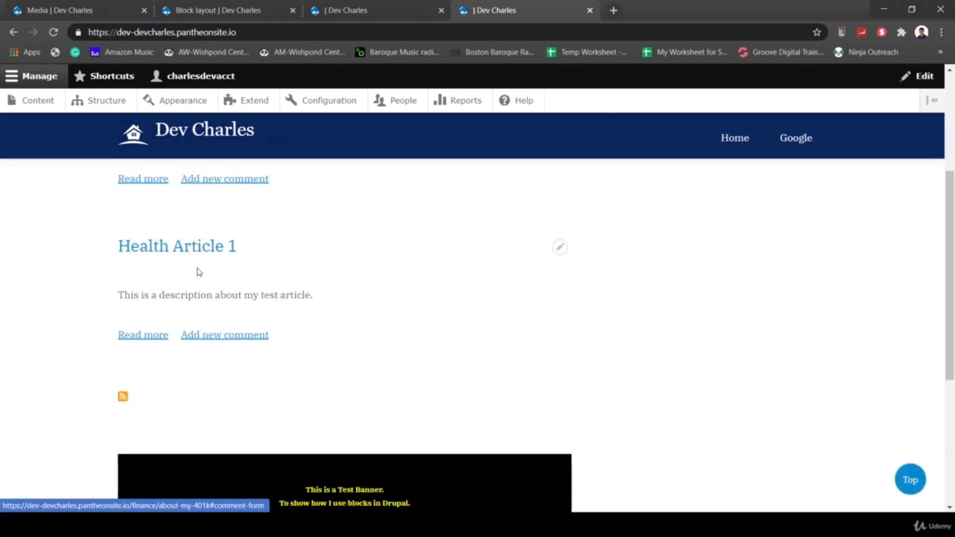
{"action": "left_click", "coordinate": [159, 249]}
{"action": "scroll", "coordinate": [494, 386], "scroll_direction": "down", "scroll_amount": 3}
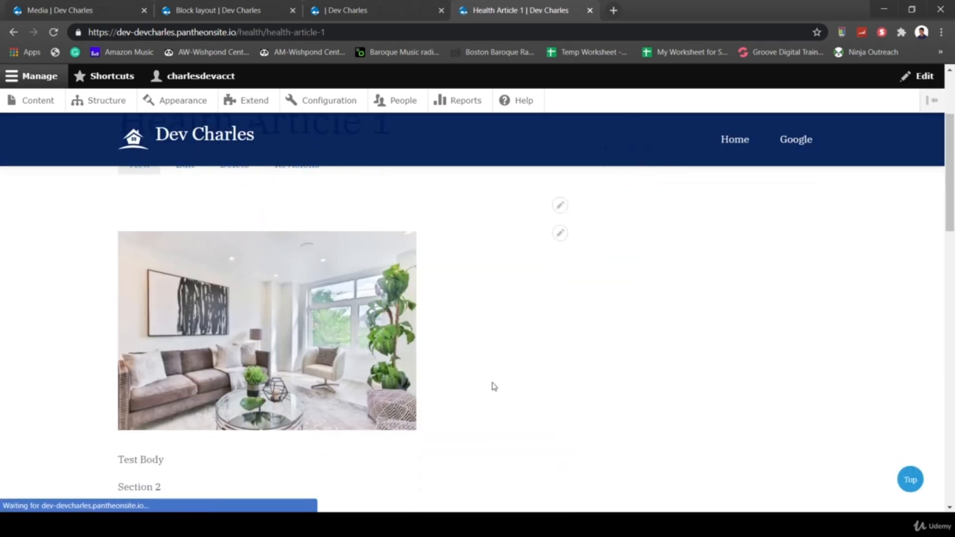
{"action": "scroll", "coordinate": [495, 386], "scroll_direction": "down", "scroll_amount": 15}
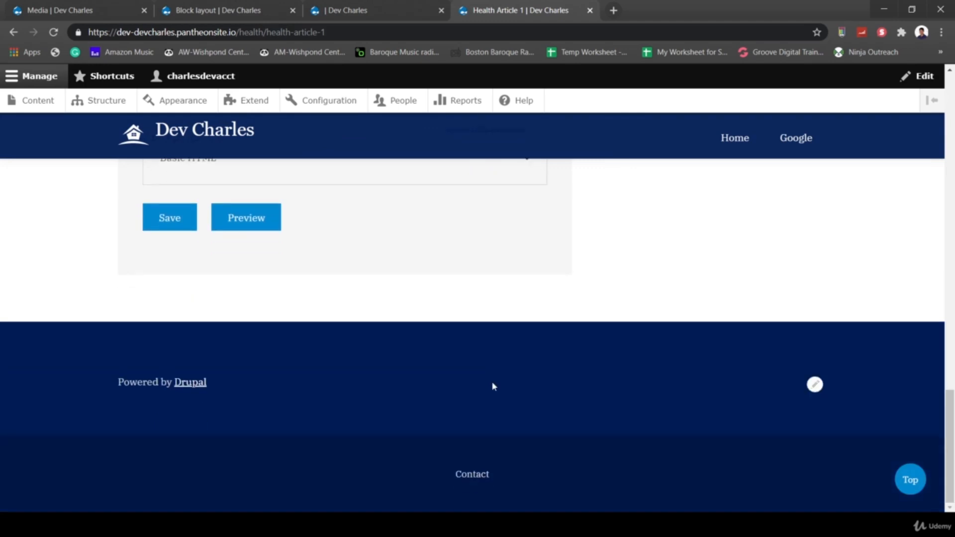
{"action": "scroll", "coordinate": [492, 386], "scroll_direction": "up", "scroll_amount": 15}
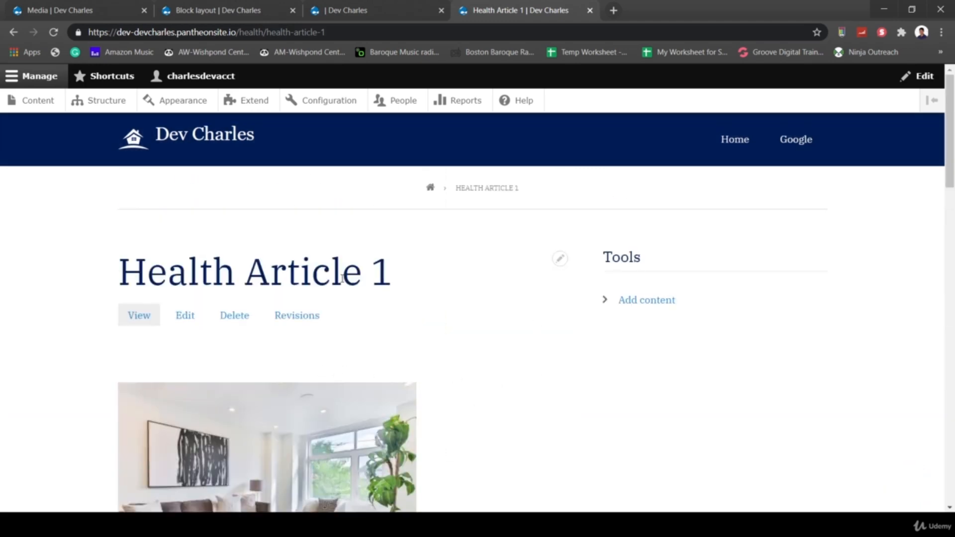
{"action": "left_click", "coordinate": [14, 31]}
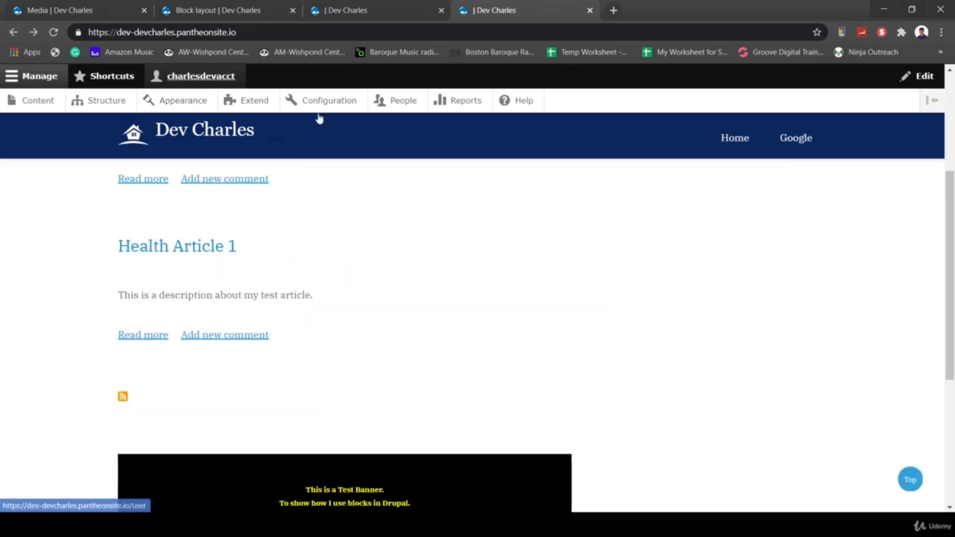
{"action": "scroll", "coordinate": [317, 349], "scroll_direction": "down", "scroll_amount": 3}
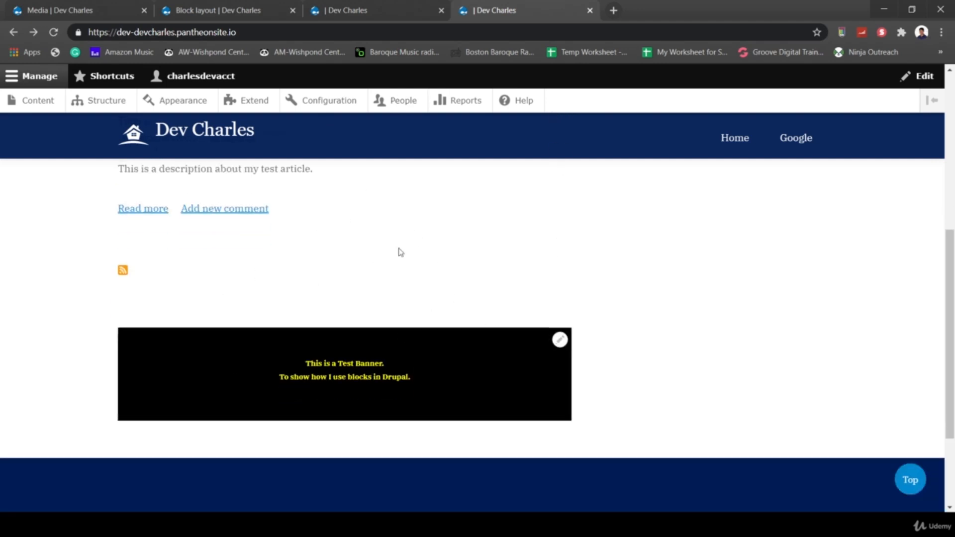
- Drag the Ad Version 1 row under Content Bottom in Block layout and save the blocks
{"action": "left_click", "coordinate": [247, 10]}
{"action": "scroll", "coordinate": [286, 261], "scroll_direction": "down", "scroll_amount": 5}
{"action": "scroll", "coordinate": [287, 264], "scroll_direction": "down", "scroll_amount": 8}
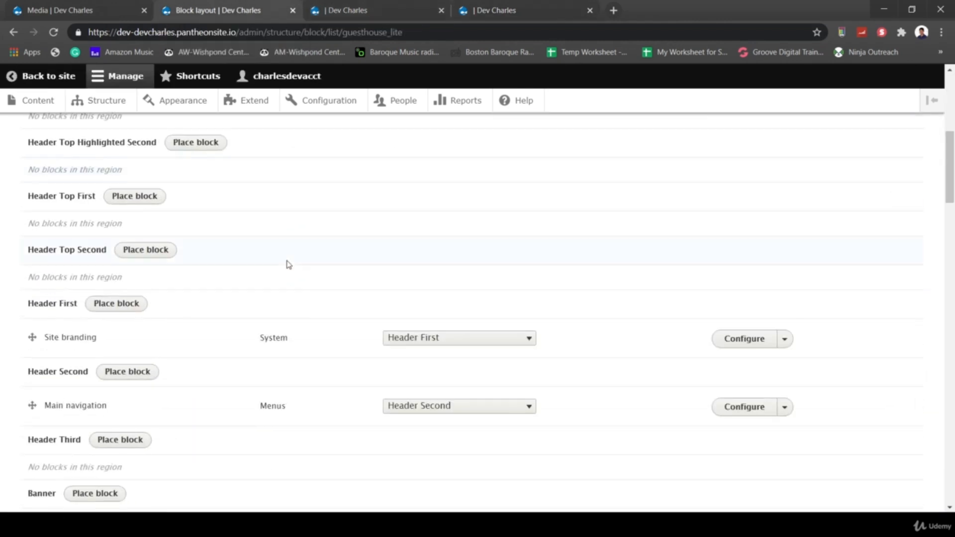
{"action": "scroll", "coordinate": [207, 361], "scroll_direction": "down", "scroll_amount": 5}
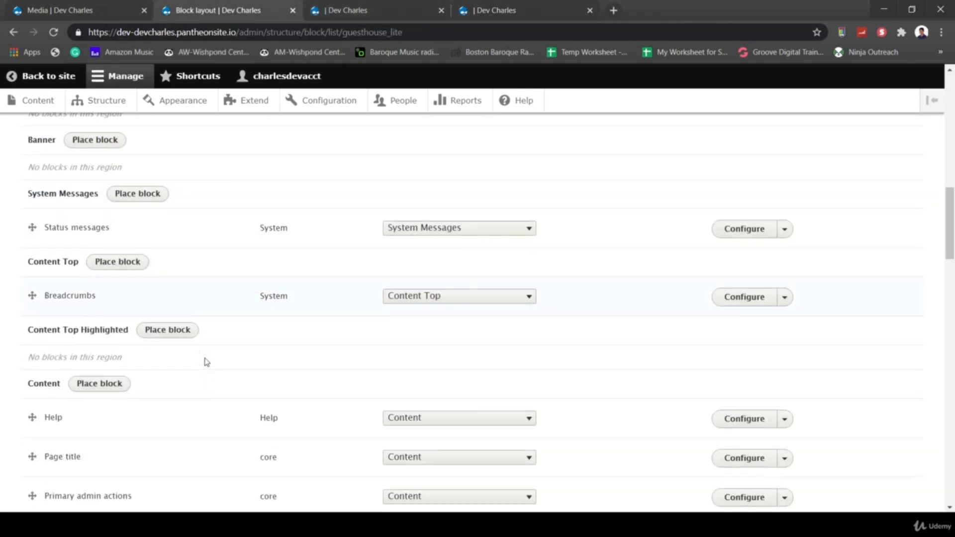
{"action": "scroll", "coordinate": [207, 362], "scroll_direction": "down", "scroll_amount": 3}
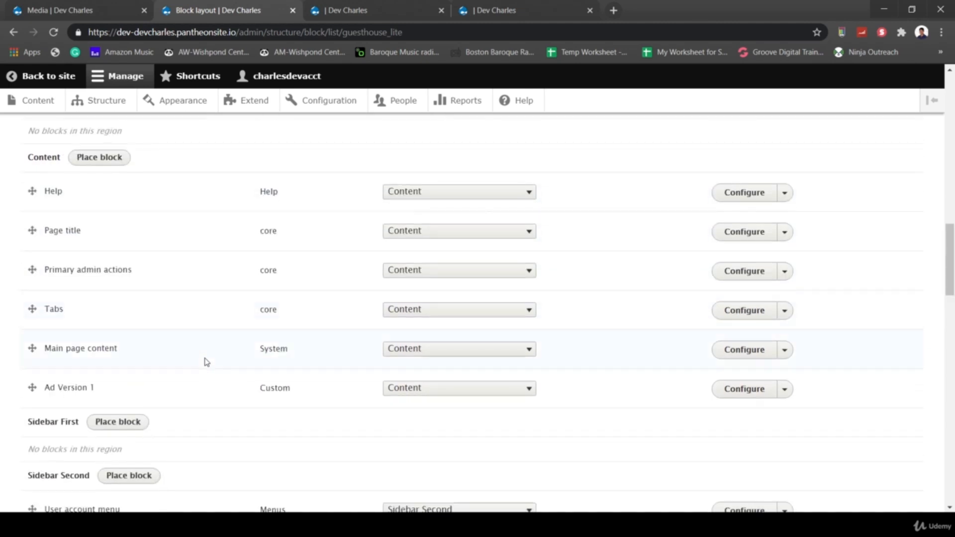
{"action": "scroll", "coordinate": [207, 362], "scroll_direction": "up", "scroll_amount": 1}
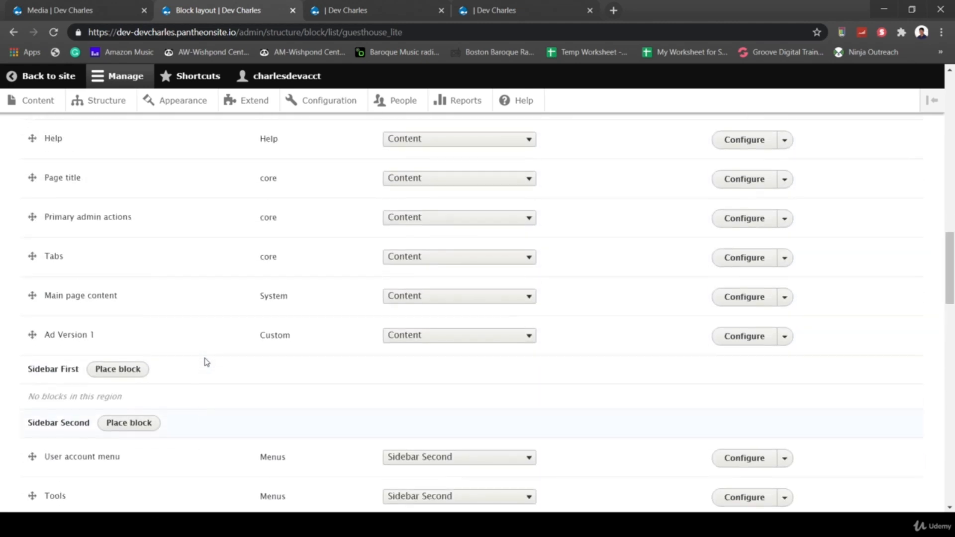
{"action": "scroll", "coordinate": [207, 362], "scroll_direction": "down", "scroll_amount": 2}
{"action": "scroll", "coordinate": [213, 416], "scroll_direction": "down", "scroll_amount": 1}
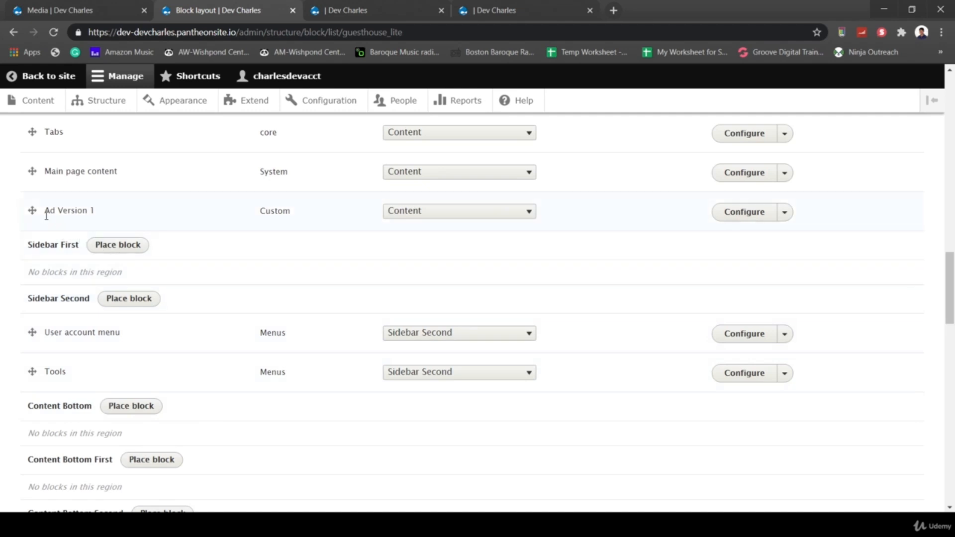
{"action": "left_click_drag", "start_coordinate": [32, 210], "coordinate": [41, 420]}
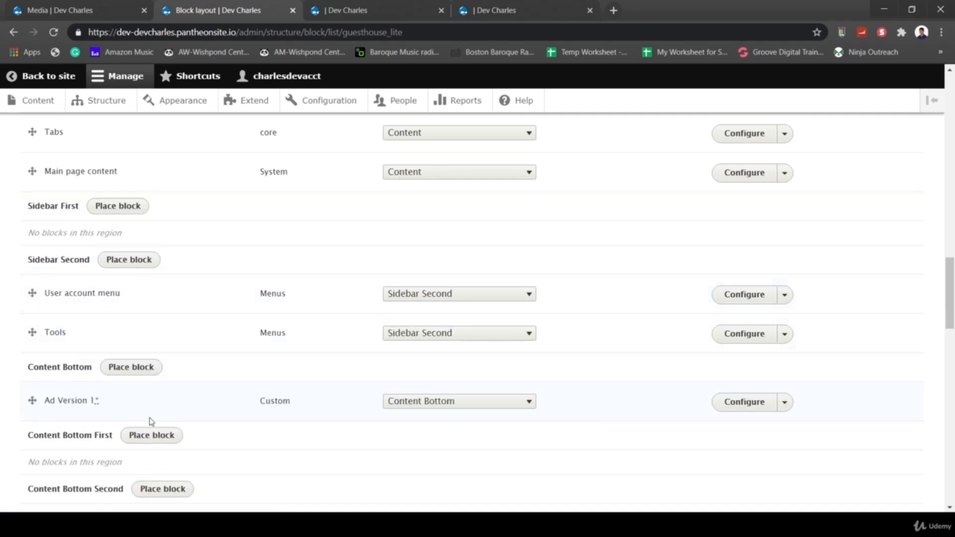
{"action": "scroll", "coordinate": [178, 422], "scroll_direction": "down", "scroll_amount": 20}
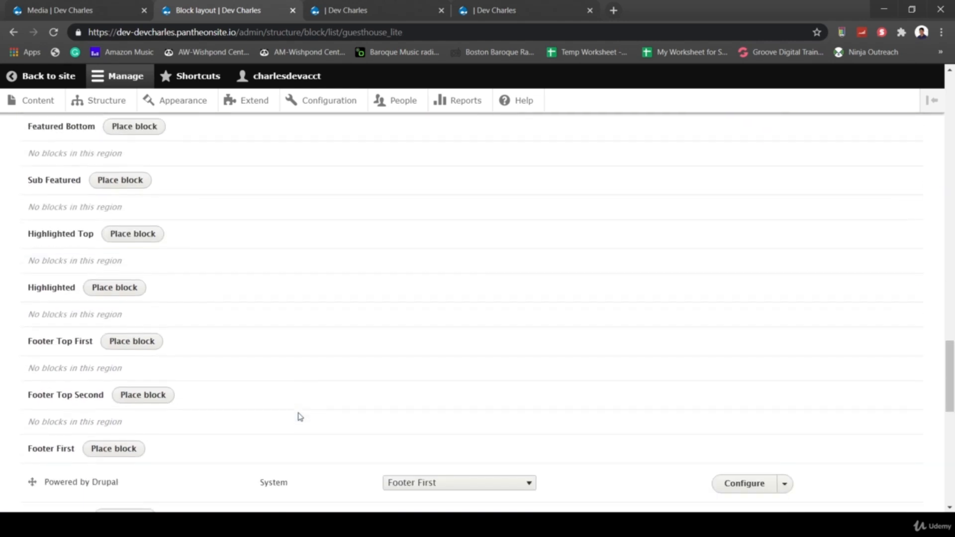
{"action": "scroll", "coordinate": [177, 441], "scroll_direction": "down", "scroll_amount": 2}
{"action": "left_click", "coordinate": [91, 446]}
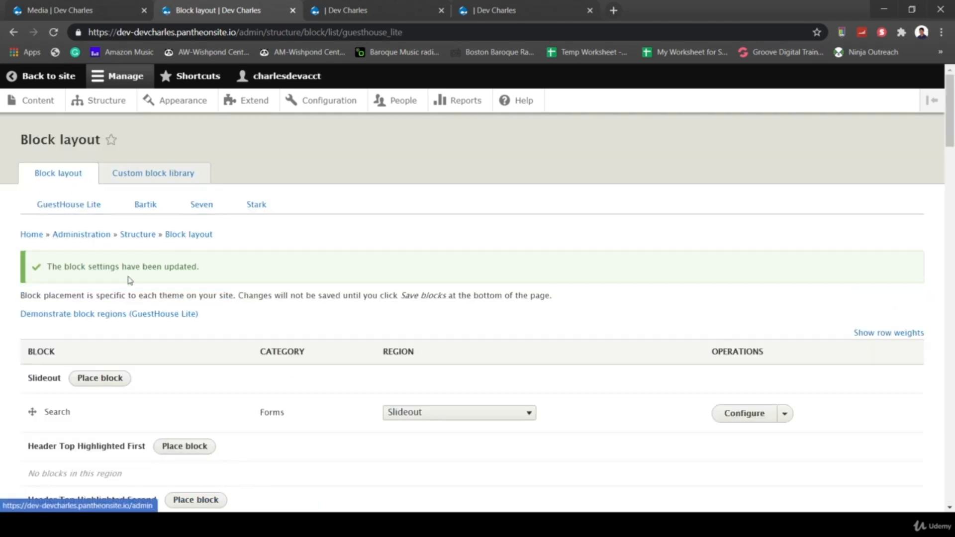
- Preview GuestHouse Lite's yellow block regions, then switch back to the front page tab
{"action": "left_click", "coordinate": [83, 314]}
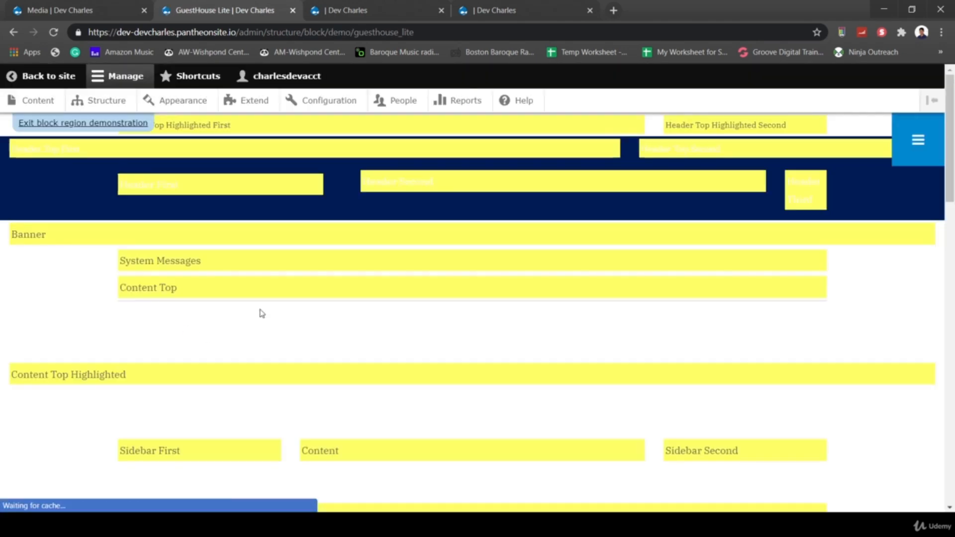
{"action": "scroll", "coordinate": [449, 331], "scroll_direction": "down", "scroll_amount": 13}
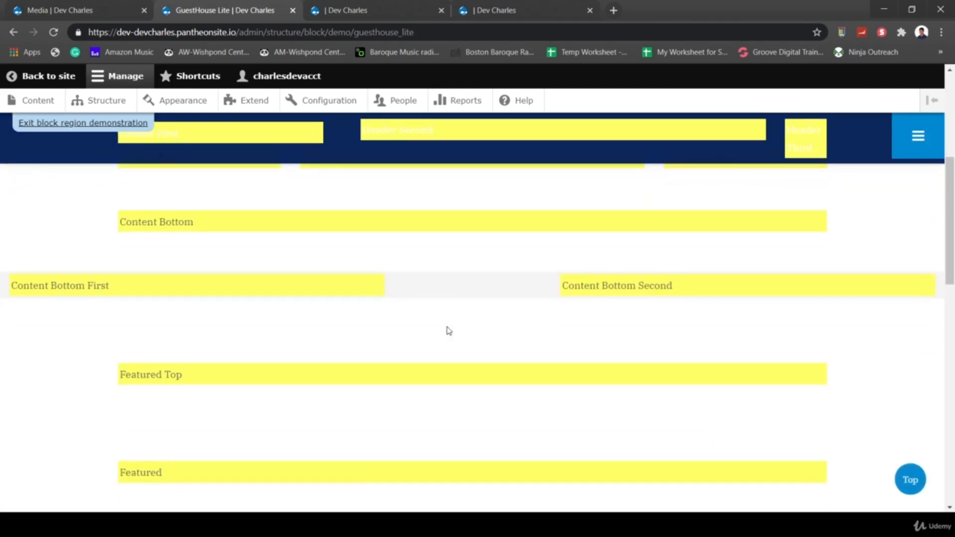
{"action": "scroll", "coordinate": [447, 329], "scroll_direction": "up", "scroll_amount": 9}
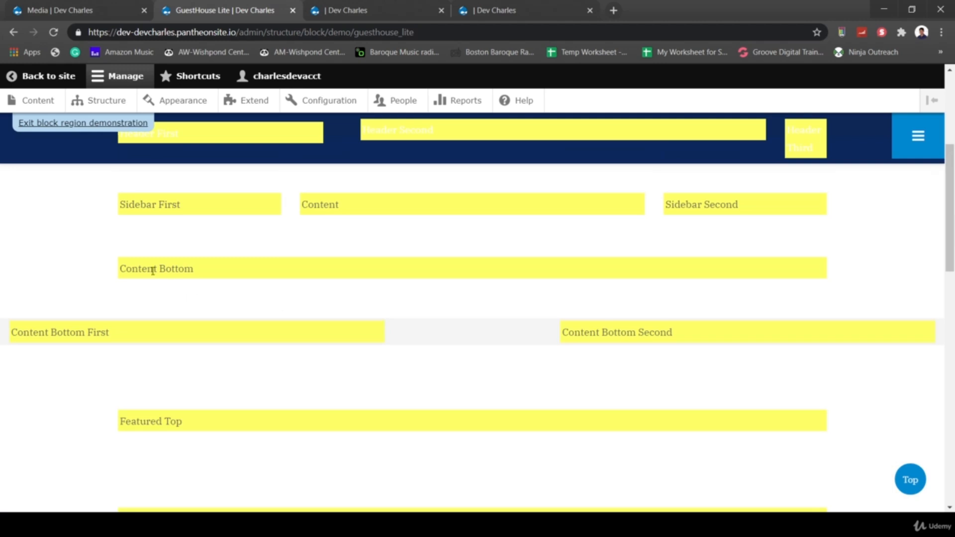
{"action": "scroll", "coordinate": [221, 279], "scroll_direction": "up", "scroll_amount": 3}
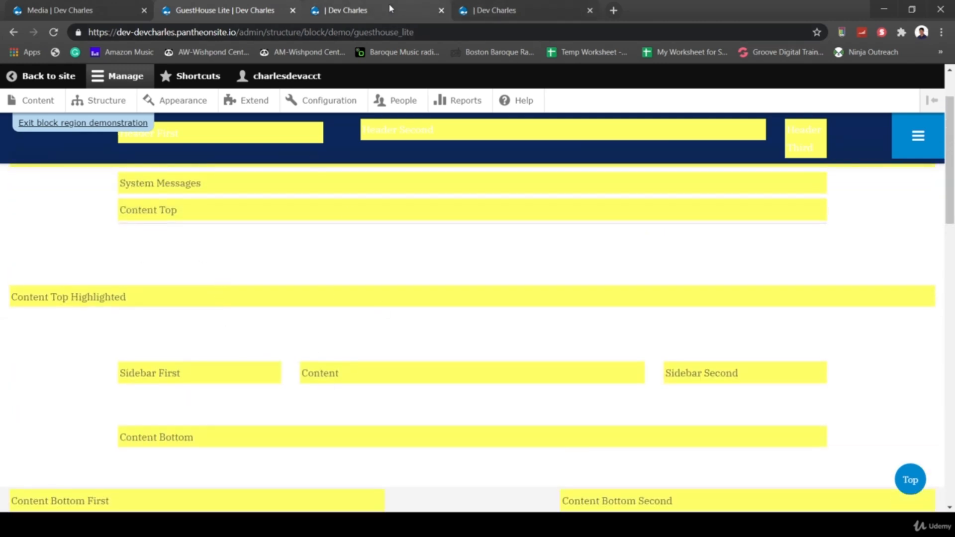
{"action": "left_click", "coordinate": [495, 9]}
- Reload the front page and open the Ad Version 1 banner's block configuration
{"action": "scroll", "coordinate": [422, 235], "scroll_direction": "up", "scroll_amount": 3}
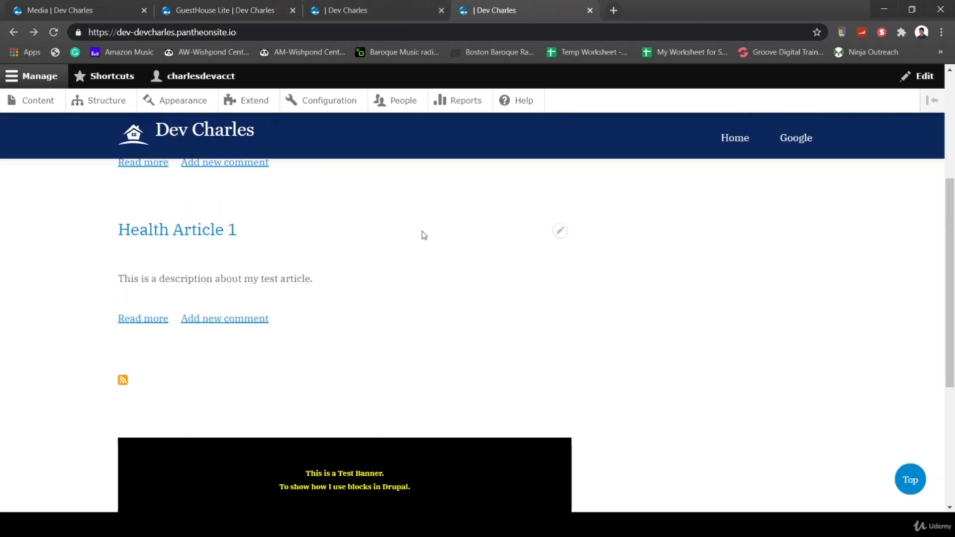
{"action": "left_click", "coordinate": [178, 132]}
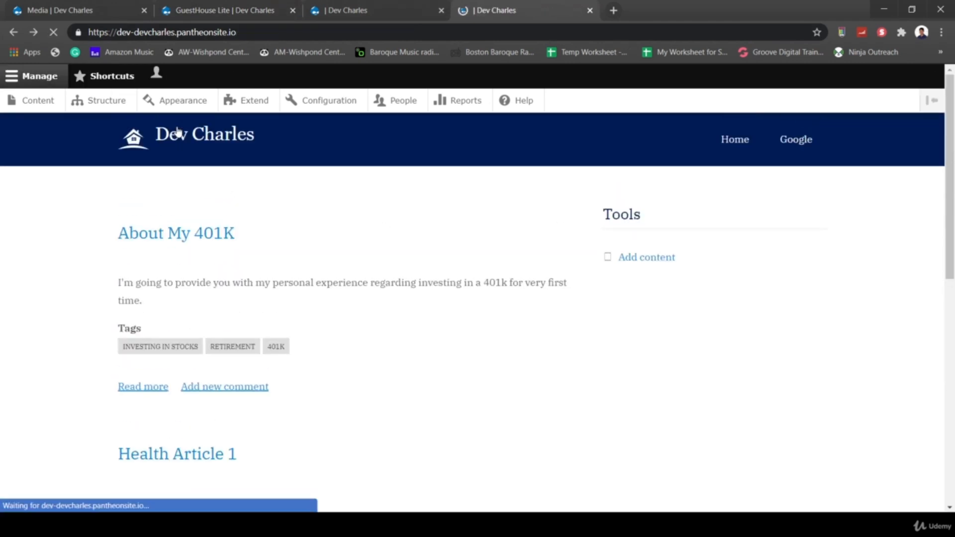
{"action": "scroll", "coordinate": [518, 386], "scroll_direction": "down", "scroll_amount": 2}
{"action": "scroll", "coordinate": [520, 385], "scroll_direction": "down", "scroll_amount": 5}
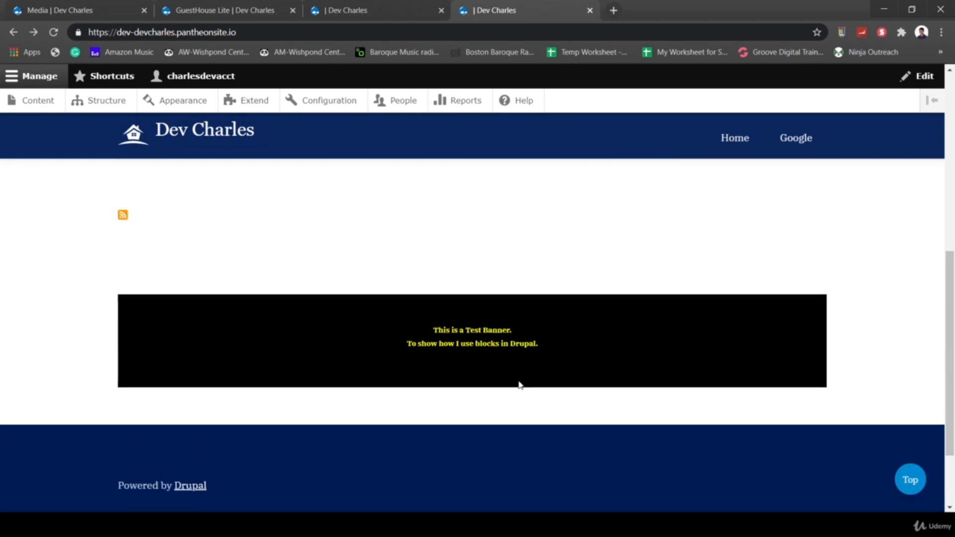
{"action": "left_click", "coordinate": [815, 308]}
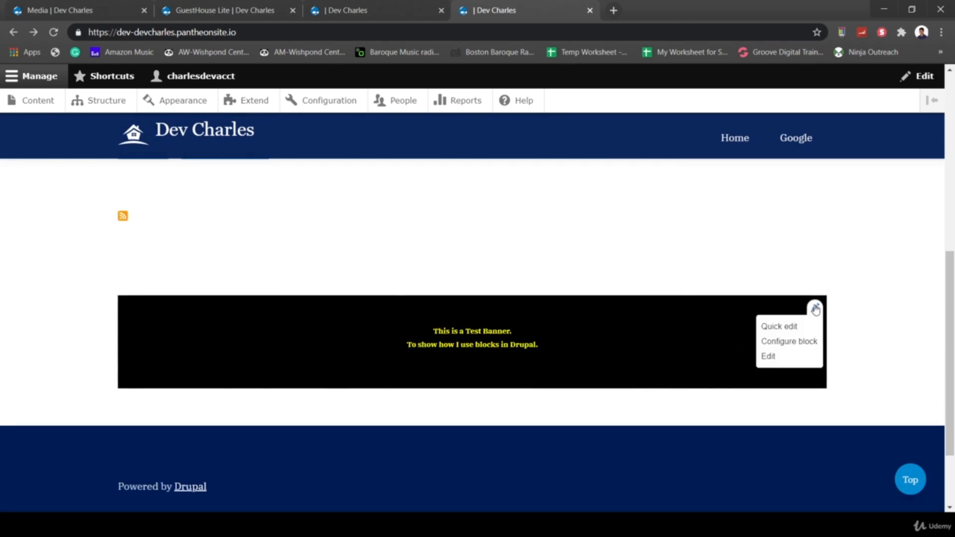
{"action": "left_click", "coordinate": [786, 343]}
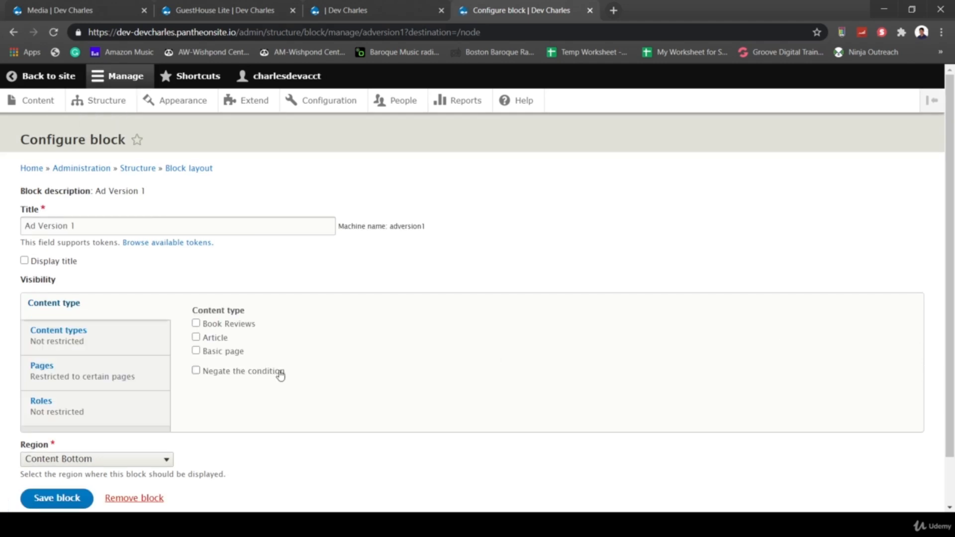
- Clear the <front> Pages restriction, tick the Article content type, and save the block
{"action": "left_click", "coordinate": [40, 367]}
{"action": "left_click", "coordinate": [268, 330]}
{"action": "key", "text": "ctrl+a"}
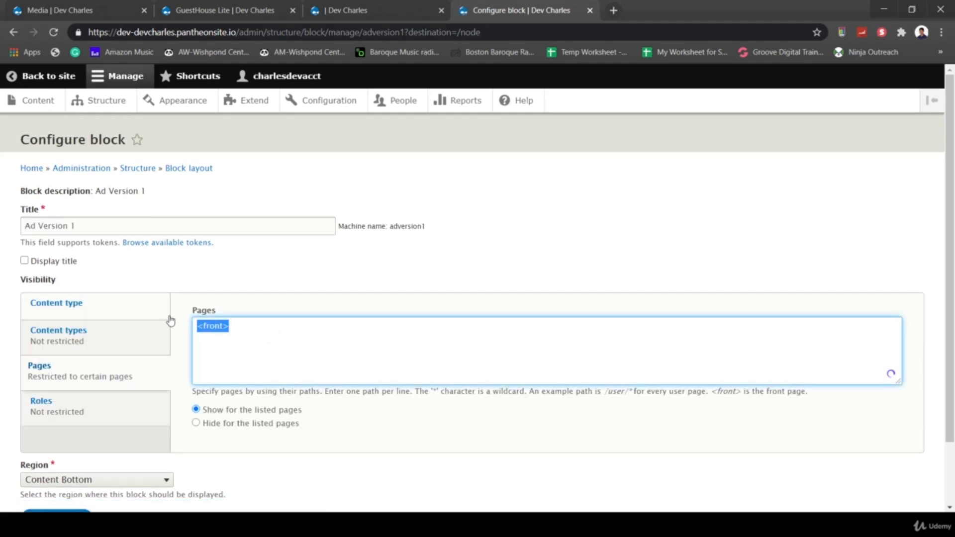
{"action": "left_click", "coordinate": [90, 339]}
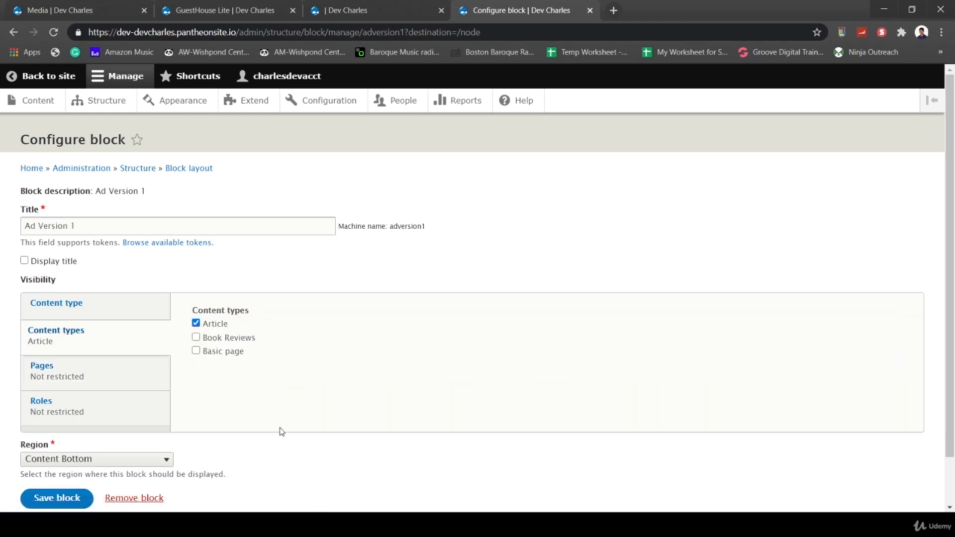
{"action": "scroll", "coordinate": [281, 432], "scroll_direction": "down", "scroll_amount": 2}
{"action": "left_click", "coordinate": [33, 445]}
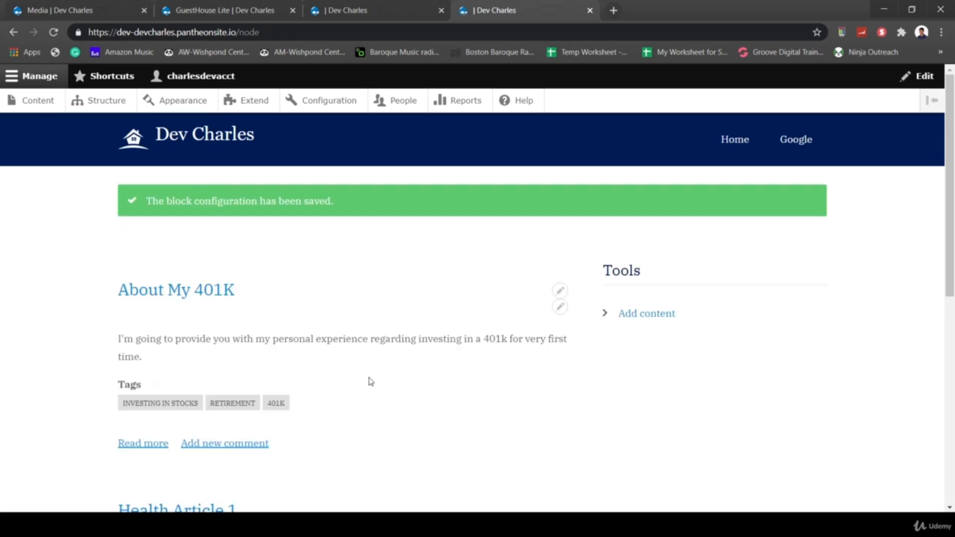
- Open Health Article 1 and bring up the test banner's block configuration
{"action": "scroll", "coordinate": [371, 381], "scroll_direction": "down", "scroll_amount": 5}
{"action": "left_click", "coordinate": [213, 256]}
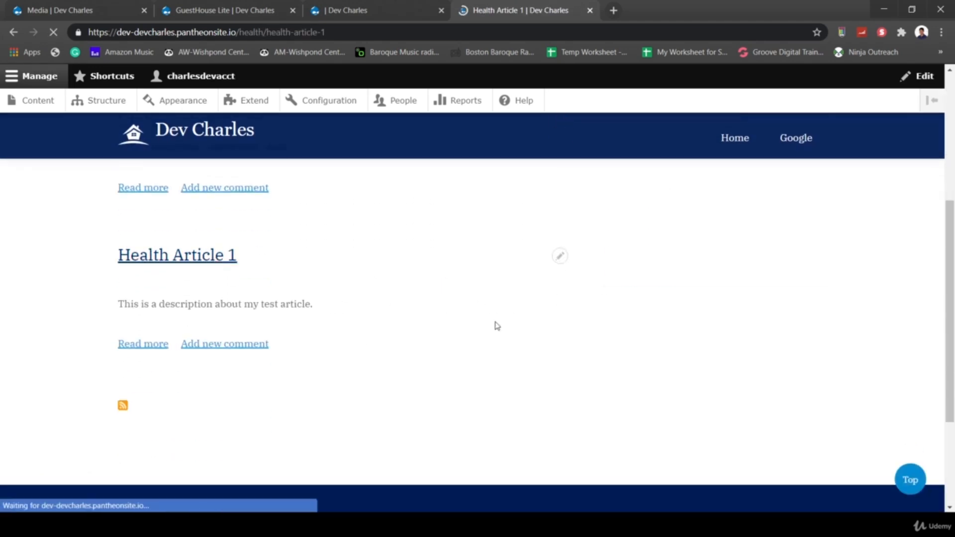
{"action": "scroll", "coordinate": [525, 416], "scroll_direction": "down", "scroll_amount": 12}
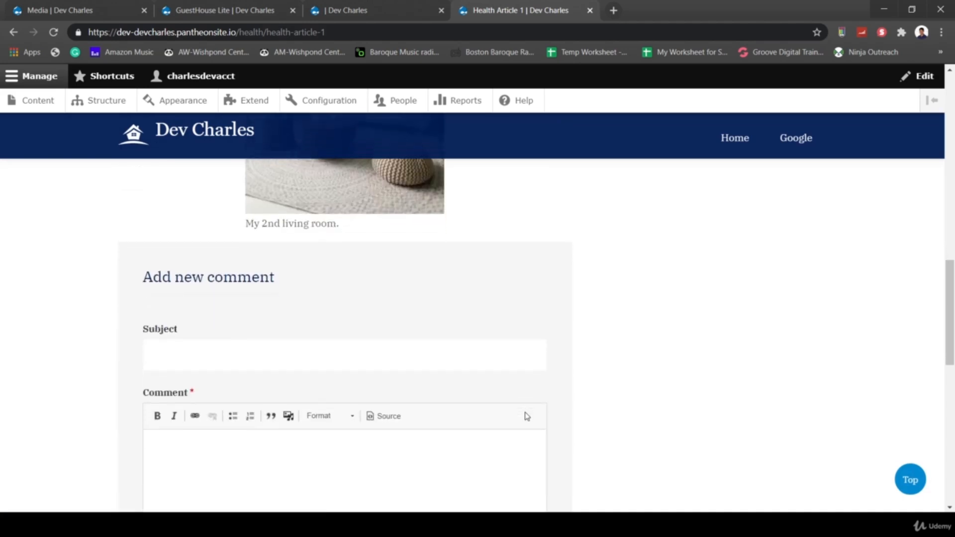
{"action": "scroll", "coordinate": [527, 417], "scroll_direction": "down", "scroll_amount": 8}
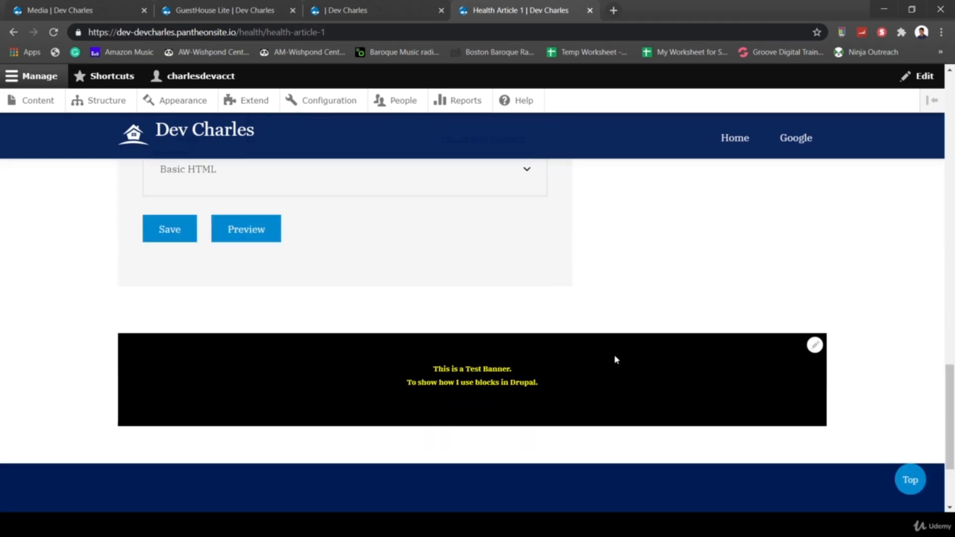
{"action": "left_click", "coordinate": [815, 347]}
{"action": "left_click", "coordinate": [816, 365]}
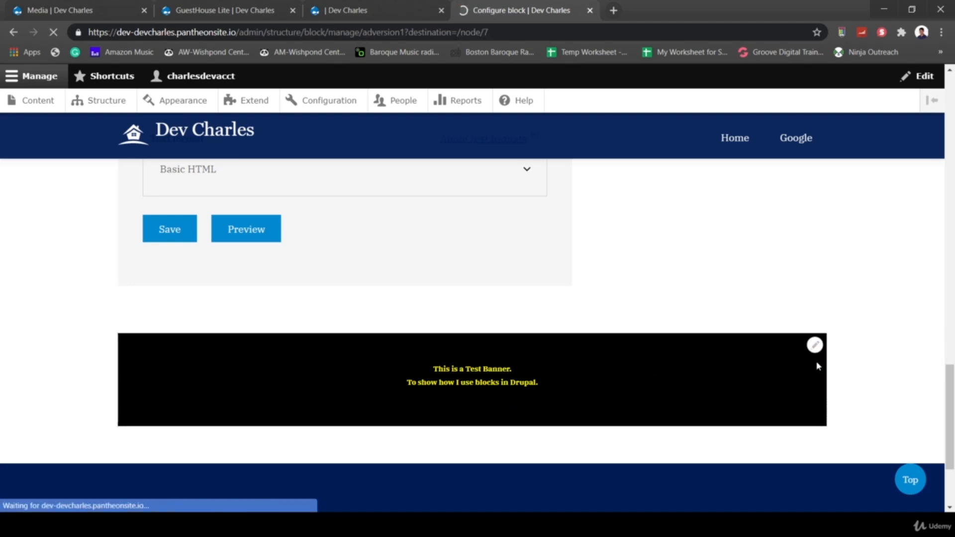
- Set the Ad Version 1 block's Region to Content and save it
{"action": "scroll", "coordinate": [283, 359], "scroll_direction": "down", "scroll_amount": 1}
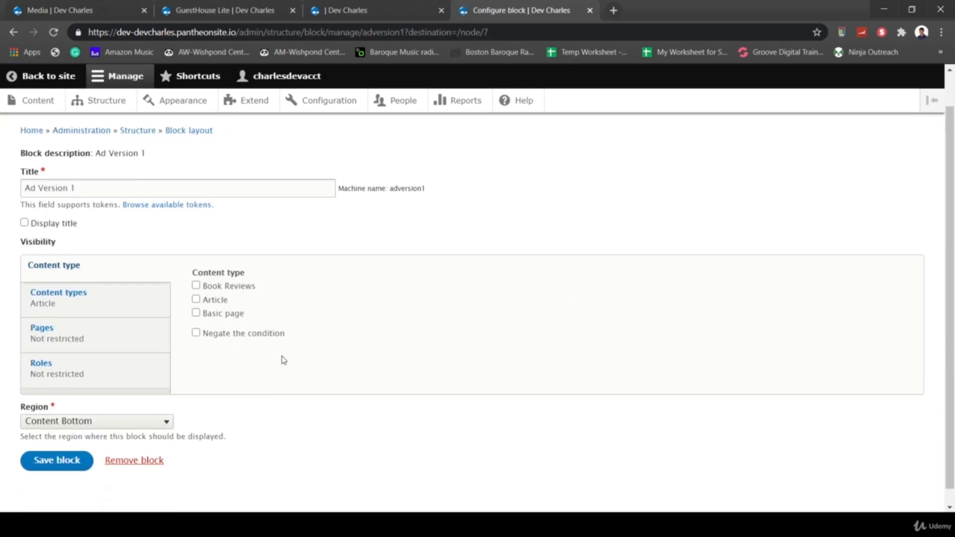
{"action": "left_click", "coordinate": [155, 421]}
{"action": "scroll", "coordinate": [89, 348], "scroll_direction": "down", "scroll_amount": 1}
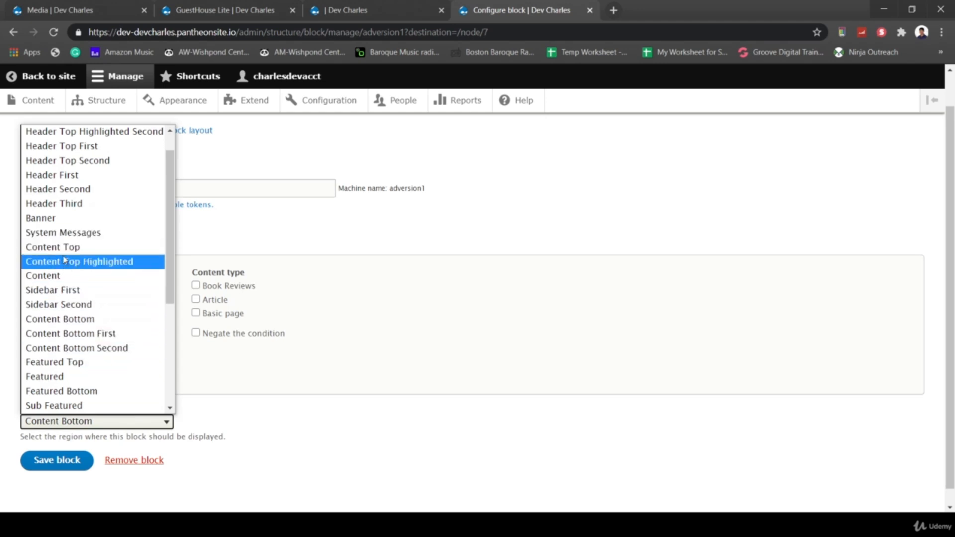
{"action": "left_click", "coordinate": [66, 277]}
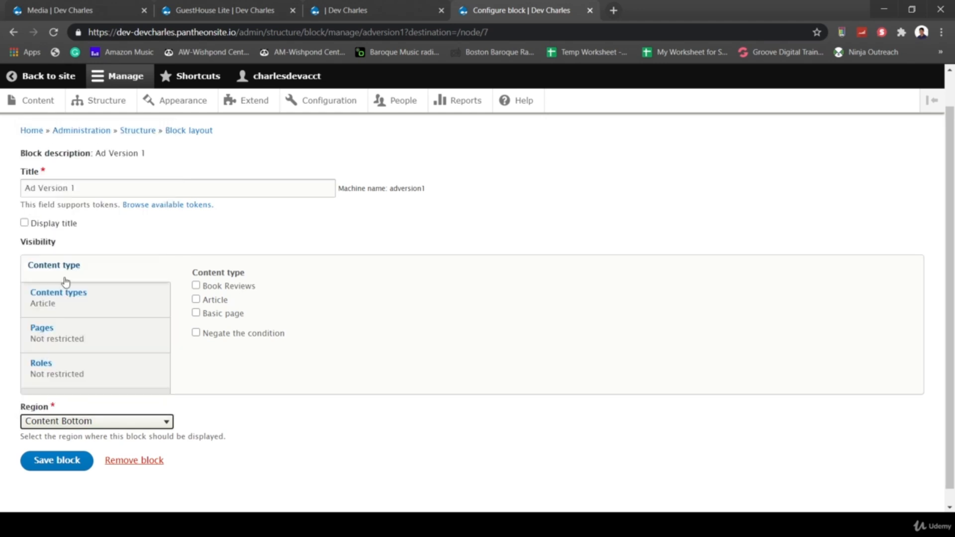
{"action": "left_click", "coordinate": [58, 465]}
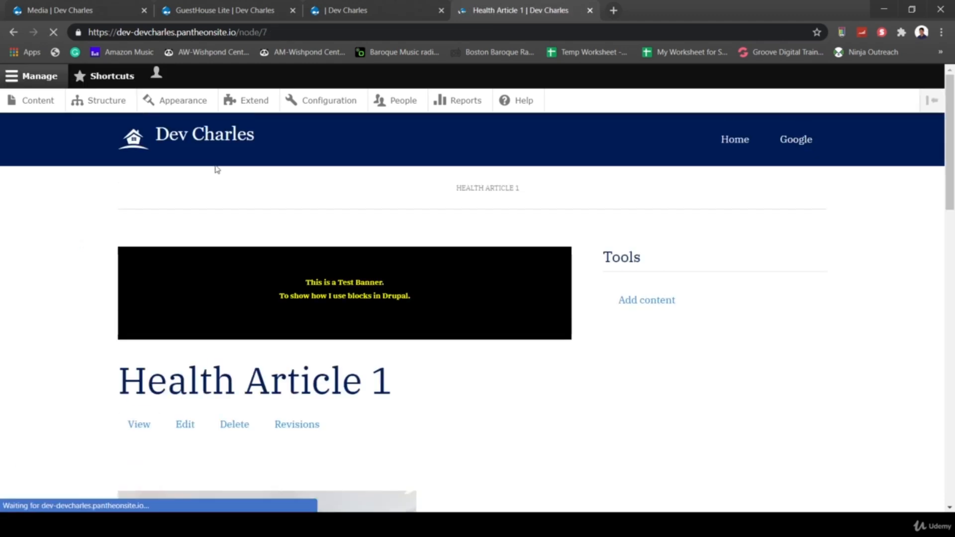
- In Block layout, drag Ad Version 1 below Main page content and save the blocks
{"action": "left_click", "coordinate": [103, 101]}
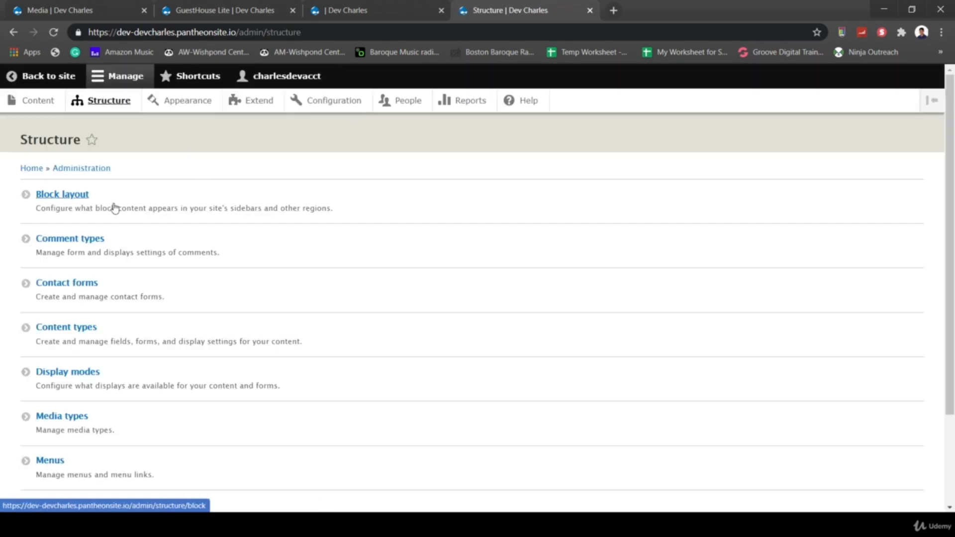
{"action": "left_click", "coordinate": [83, 195]}
{"action": "scroll", "coordinate": [260, 376], "scroll_direction": "down", "scroll_amount": 6}
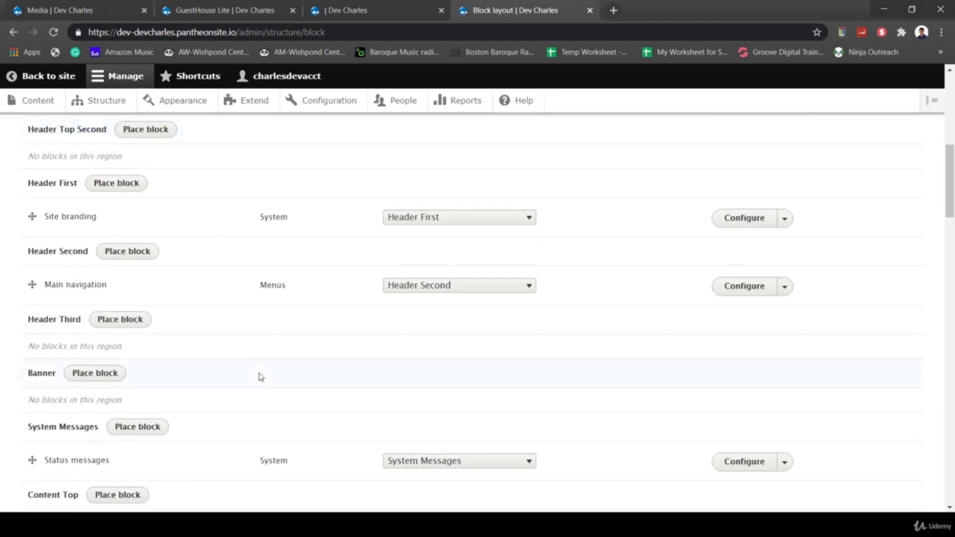
{"action": "scroll", "coordinate": [260, 377], "scroll_direction": "down", "scroll_amount": 10}
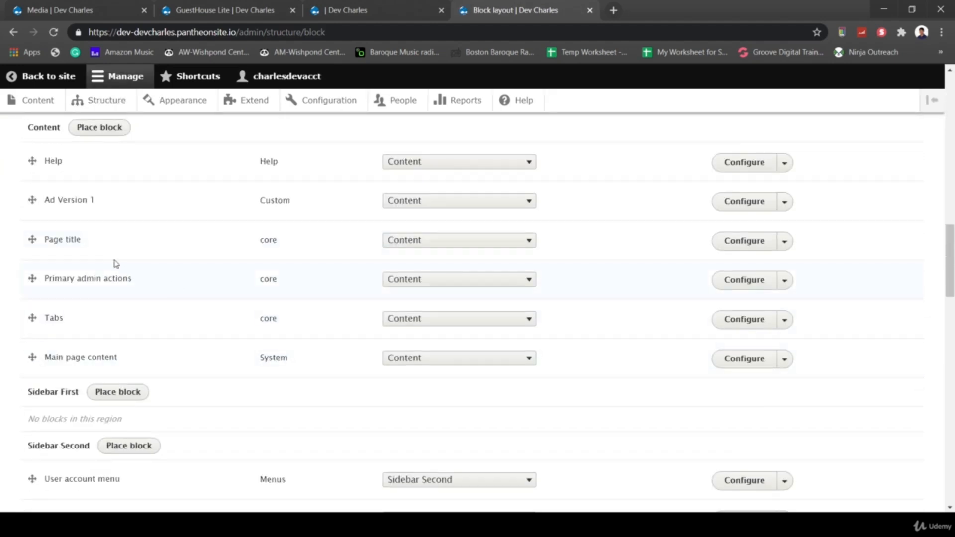
{"action": "left_click_drag", "start_coordinate": [31, 198], "coordinate": [38, 351]}
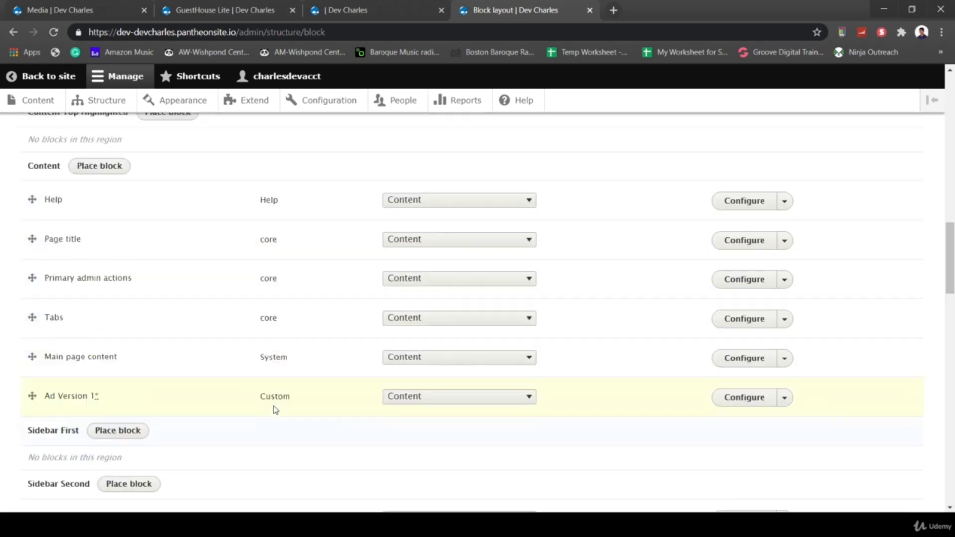
{"action": "scroll", "coordinate": [276, 410], "scroll_direction": "down", "scroll_amount": 20}
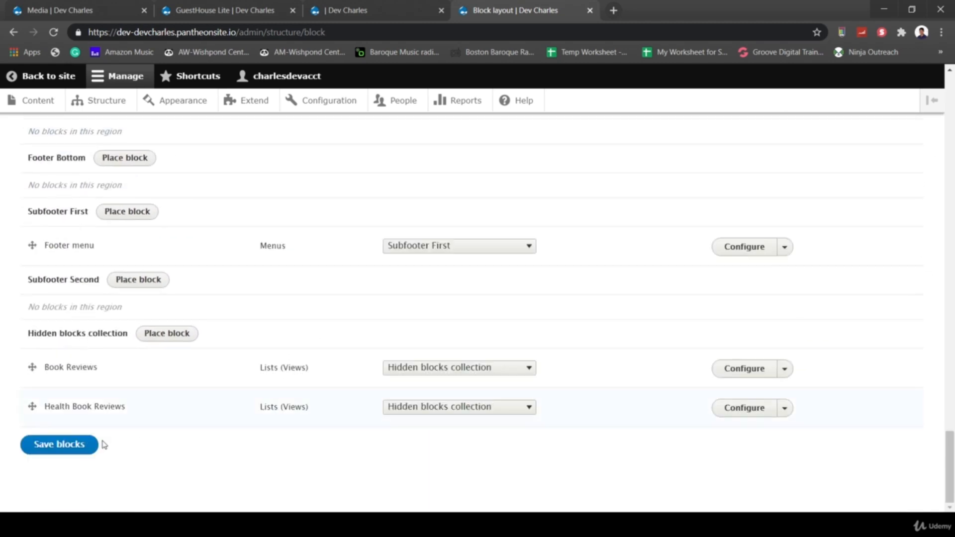
{"action": "left_click", "coordinate": [75, 453]}
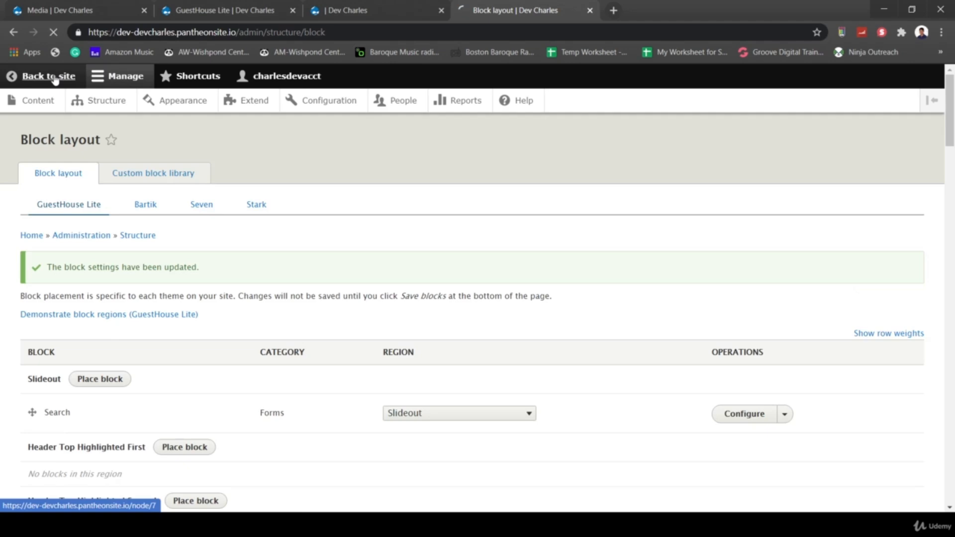
- Return to Health Article 1 and check the banner now sits below the comment form
{"action": "left_click", "coordinate": [55, 78]}
{"action": "scroll", "coordinate": [506, 303], "scroll_direction": "down", "scroll_amount": 3}
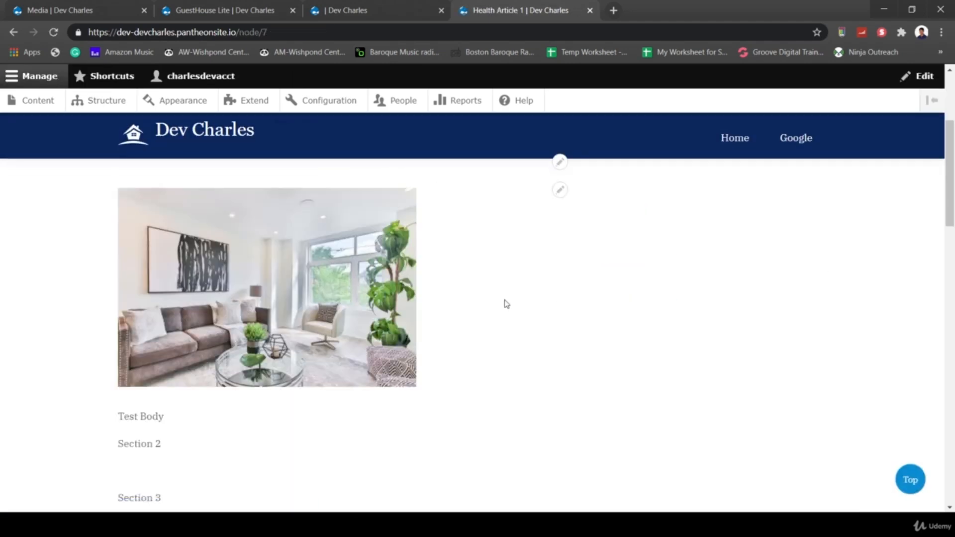
{"action": "scroll", "coordinate": [506, 303], "scroll_direction": "down", "scroll_amount": 18}
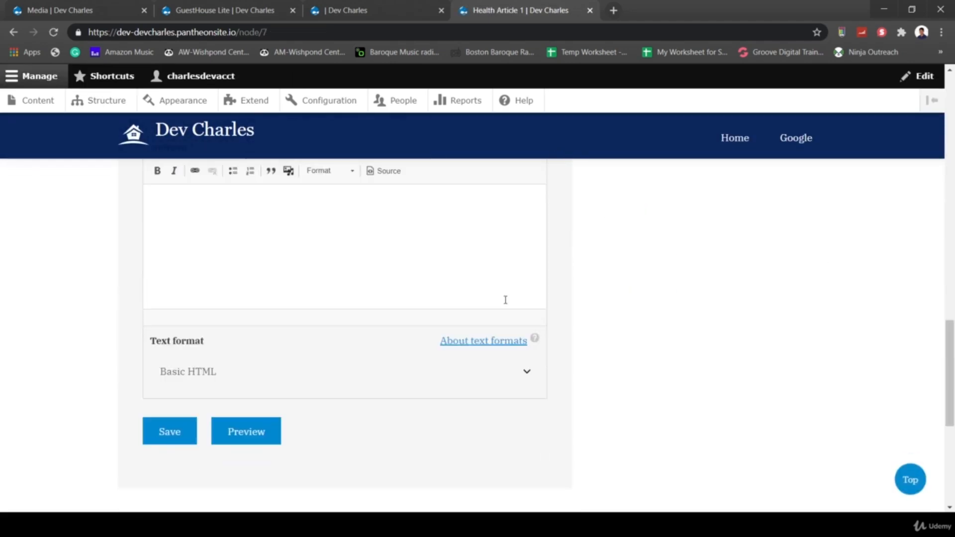
{"action": "scroll", "coordinate": [505, 299], "scroll_direction": "down", "scroll_amount": 5}
{"action": "scroll", "coordinate": [506, 303], "scroll_direction": "up", "scroll_amount": 5}
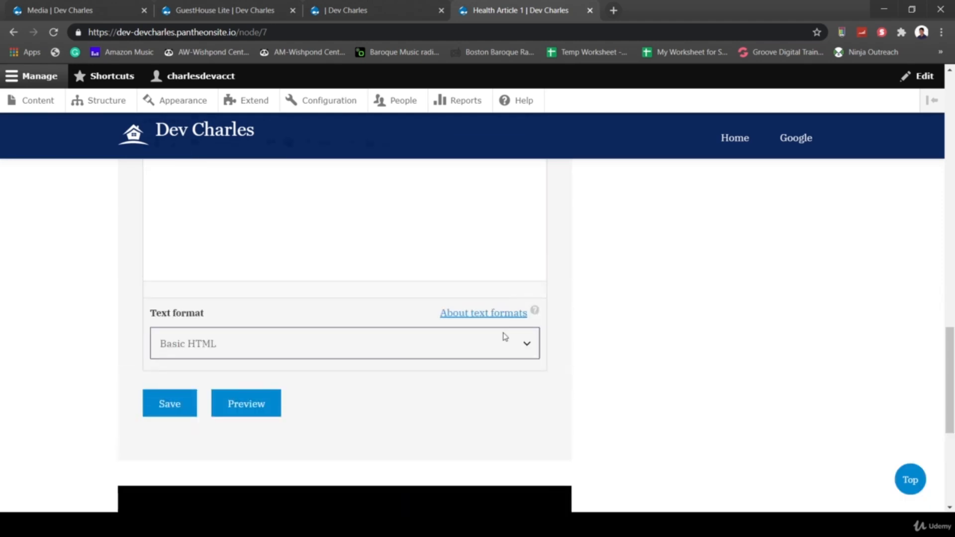
{"action": "scroll", "coordinate": [505, 337], "scroll_direction": "up", "scroll_amount": 10}
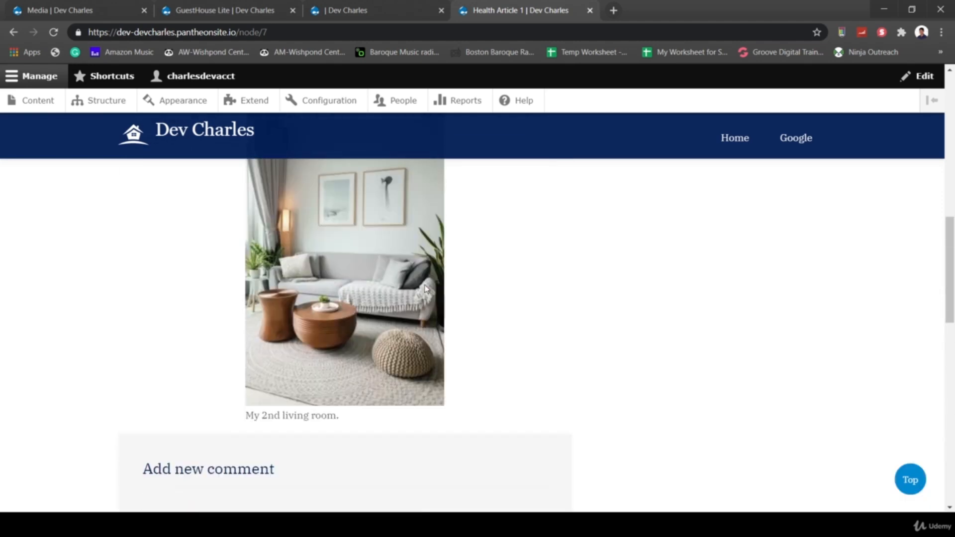
{"action": "scroll", "coordinate": [426, 288], "scroll_direction": "down", "scroll_amount": 8}
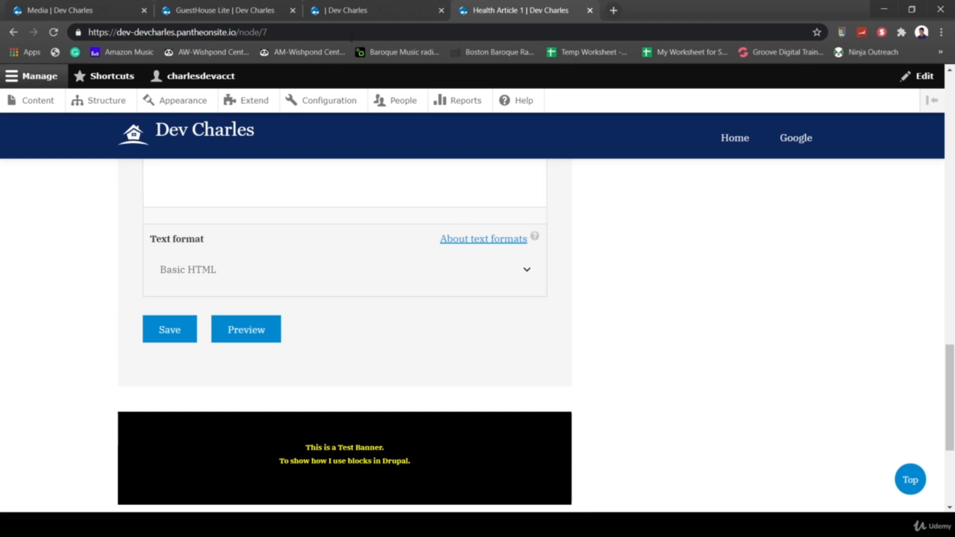
- Look over the home page, media admin and block region tabs, then return to Health Article 1
{"action": "left_click", "coordinate": [347, 11]}
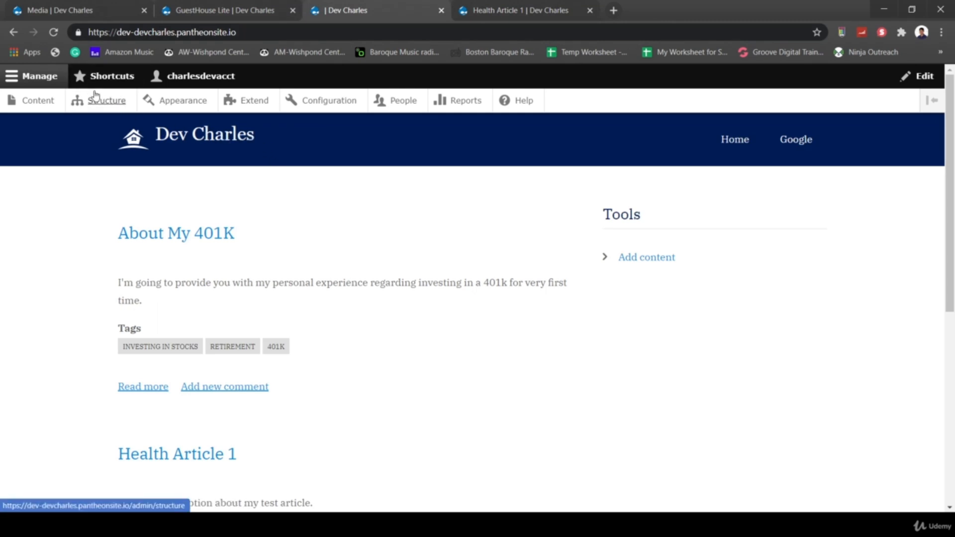
{"action": "left_click", "coordinate": [96, 6]}
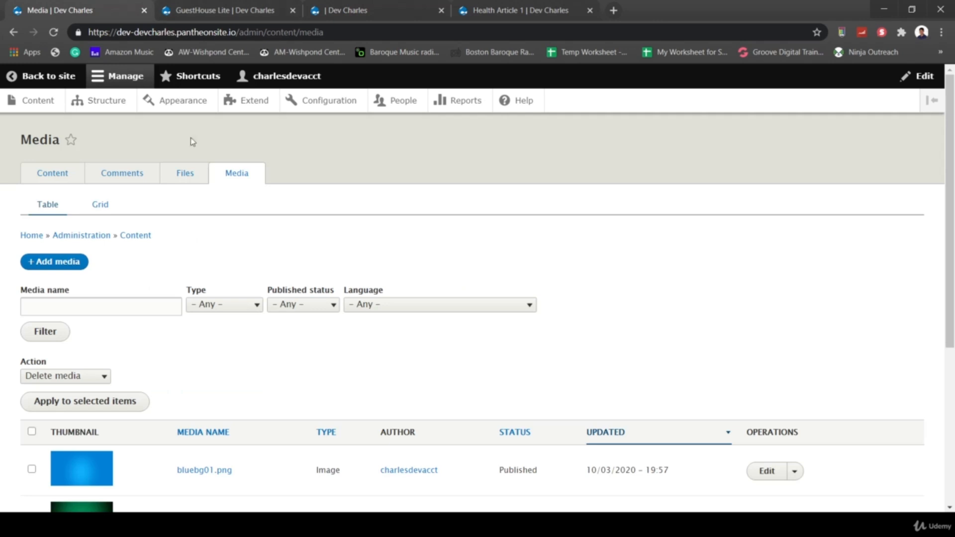
{"action": "left_click", "coordinate": [204, 11]}
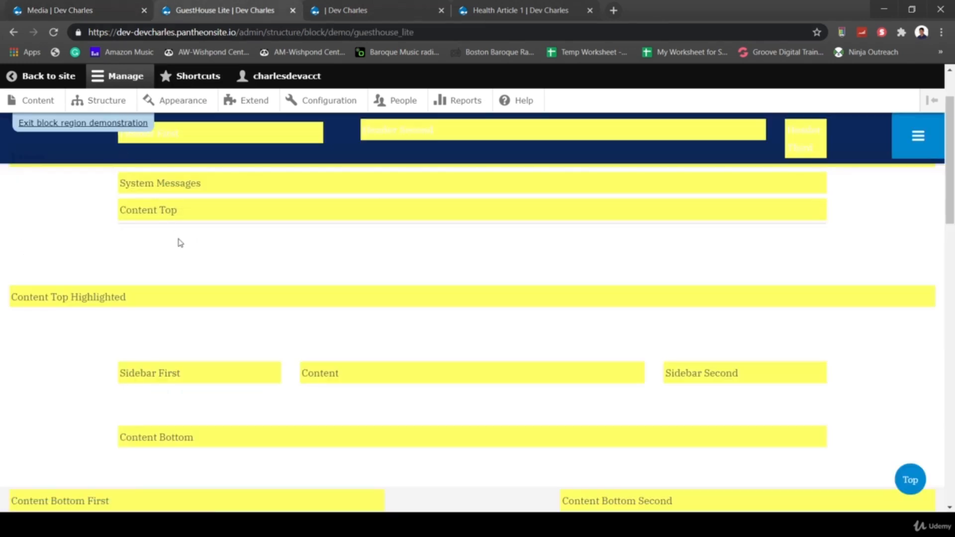
{"action": "scroll", "coordinate": [181, 243], "scroll_direction": "down", "scroll_amount": 1}
{"action": "scroll", "coordinate": [335, 387], "scroll_direction": "down", "scroll_amount": 1}
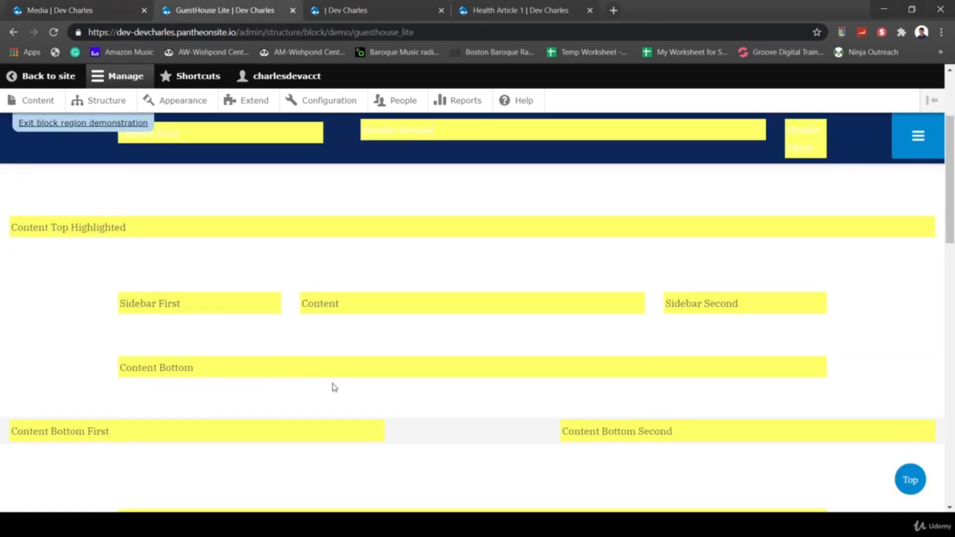
{"action": "scroll", "coordinate": [332, 387], "scroll_direction": "up", "scroll_amount": 2}
{"action": "left_click", "coordinate": [478, 14]}
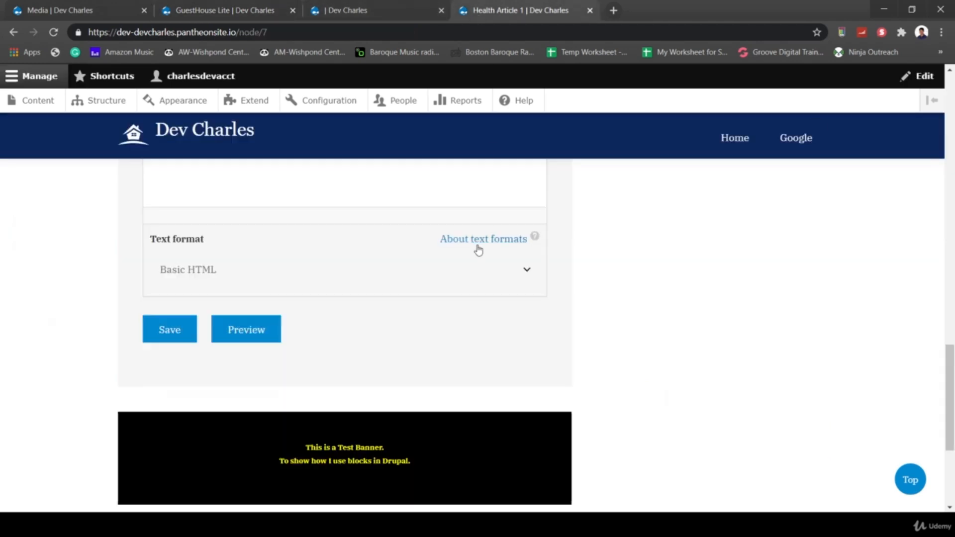
{"action": "scroll", "coordinate": [465, 273], "scroll_direction": "up", "scroll_amount": 6}
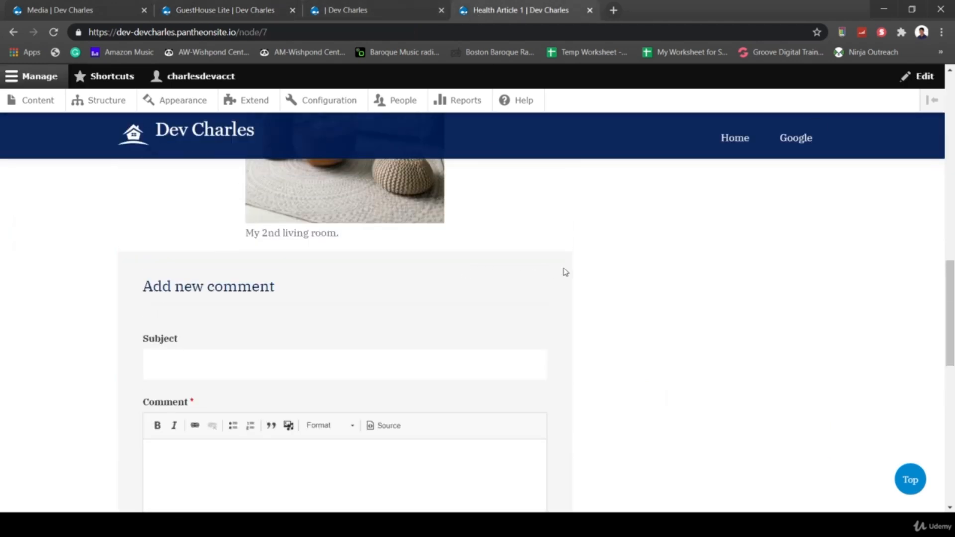
{"action": "scroll", "coordinate": [592, 264], "scroll_direction": "up", "scroll_amount": 2}
{"action": "scroll", "coordinate": [613, 351], "scroll_direction": "up", "scroll_amount": 10}
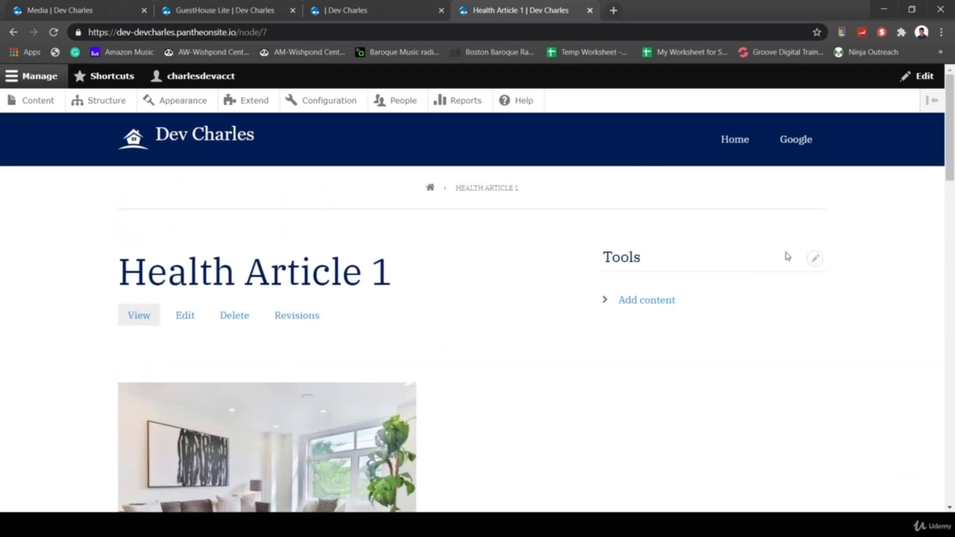
- Set the Tools block's Region to Hidden blocks collection and save its configuration
{"action": "left_click", "coordinate": [815, 261]}
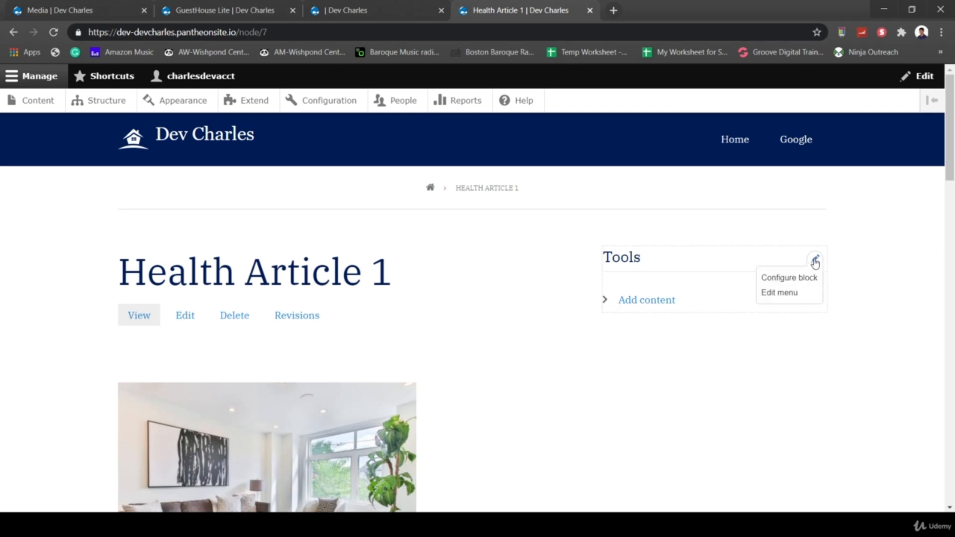
{"action": "left_click", "coordinate": [793, 280]}
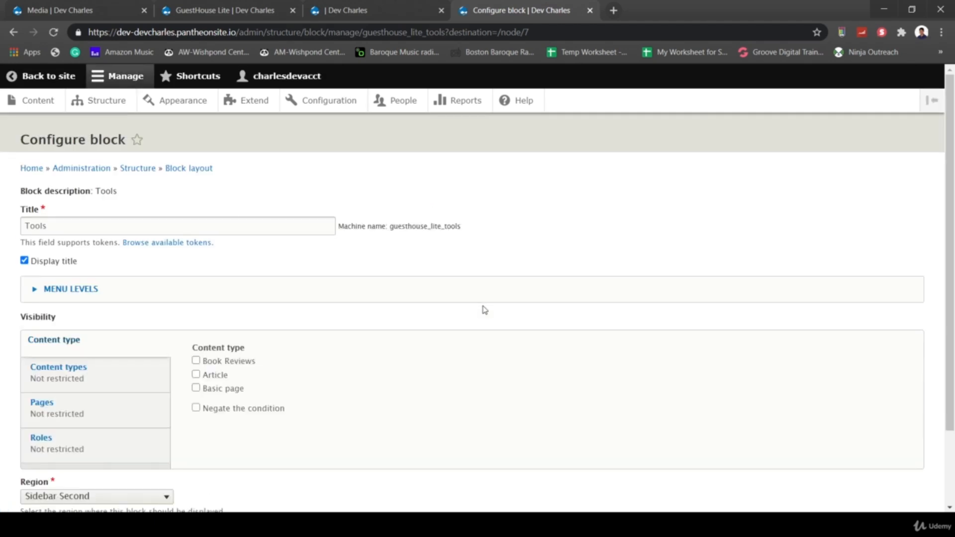
{"action": "scroll", "coordinate": [284, 398], "scroll_direction": "down", "scroll_amount": 2}
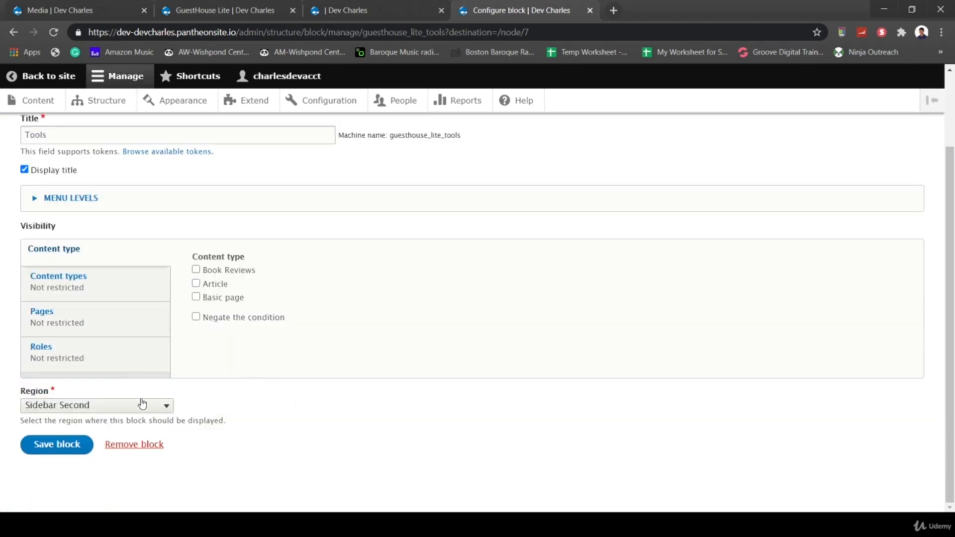
{"action": "left_click", "coordinate": [92, 406]}
{"action": "left_click_drag", "start_coordinate": [170, 269], "coordinate": [169, 361]}
{"action": "left_click", "coordinate": [96, 390]}
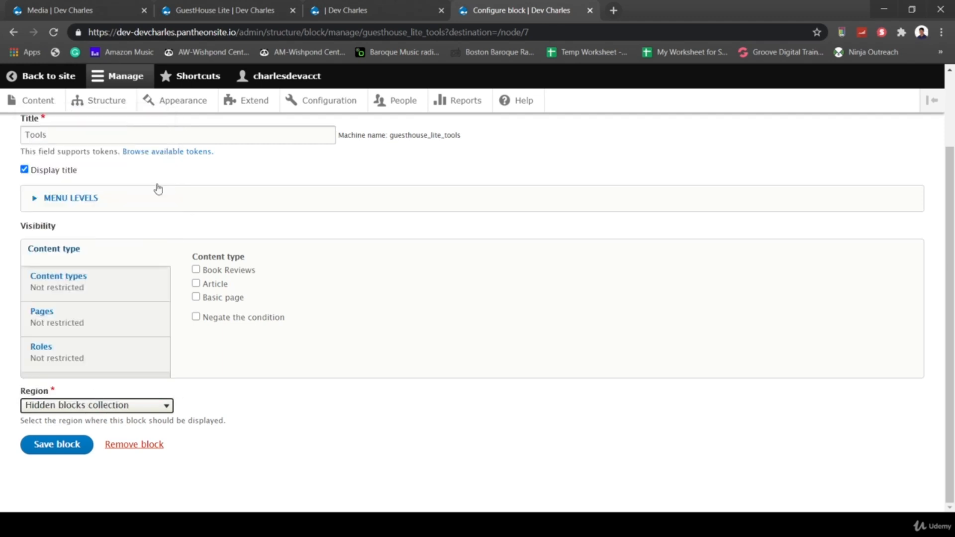
{"action": "left_click_drag", "start_coordinate": [68, 133], "coordinate": [16, 133]}
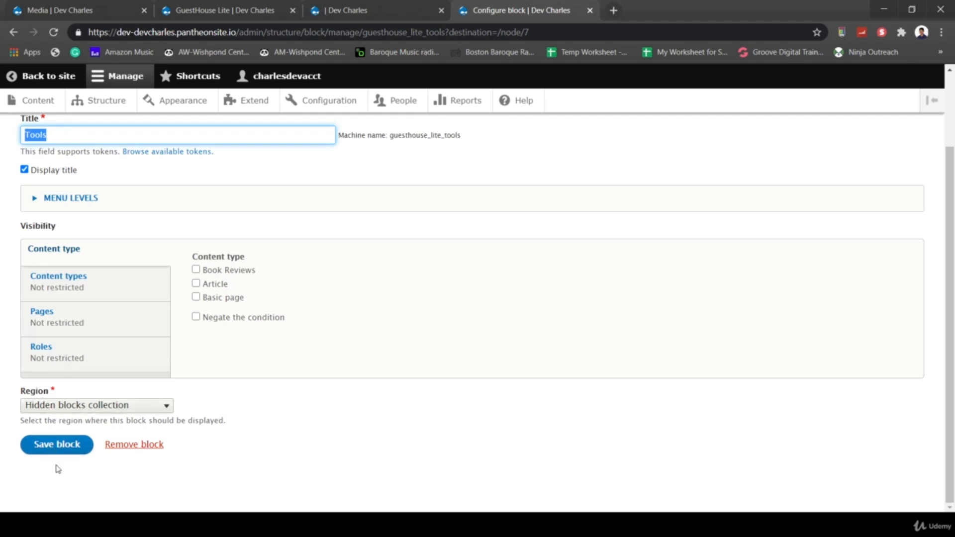
{"action": "left_click", "coordinate": [40, 449]}
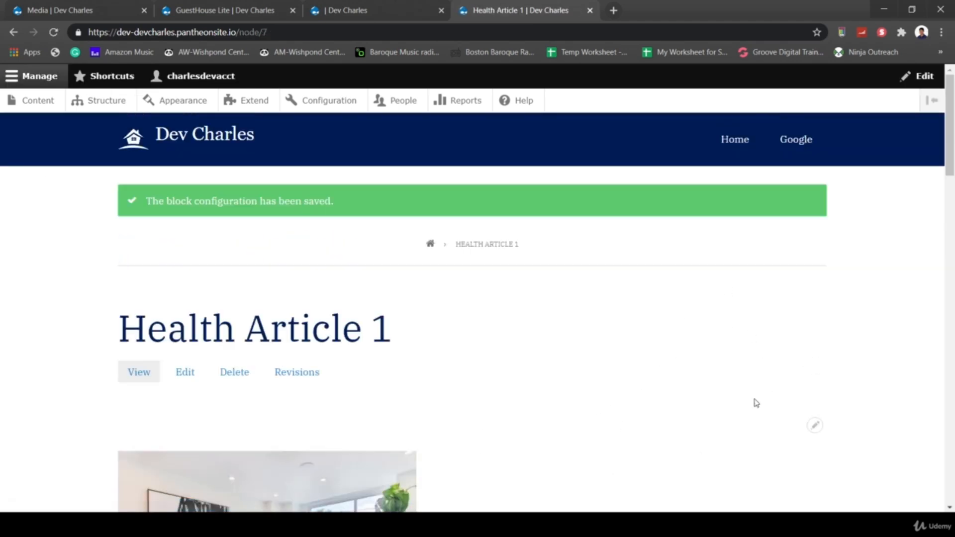
- Scroll through the finished Health Article 1 page to review its content and images
{"action": "scroll", "coordinate": [834, 384], "scroll_direction": "down", "scroll_amount": 4}
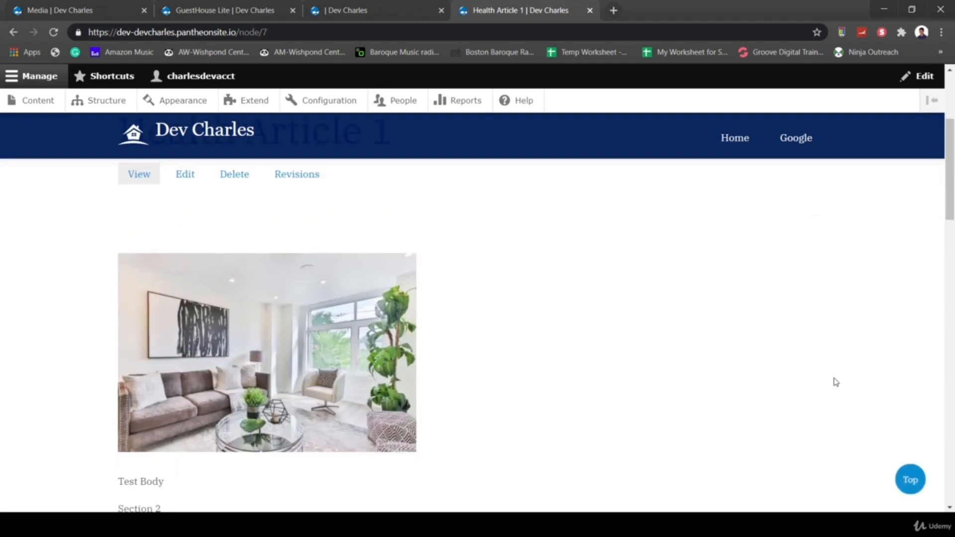
{"action": "scroll", "coordinate": [836, 382], "scroll_direction": "down", "scroll_amount": 15}
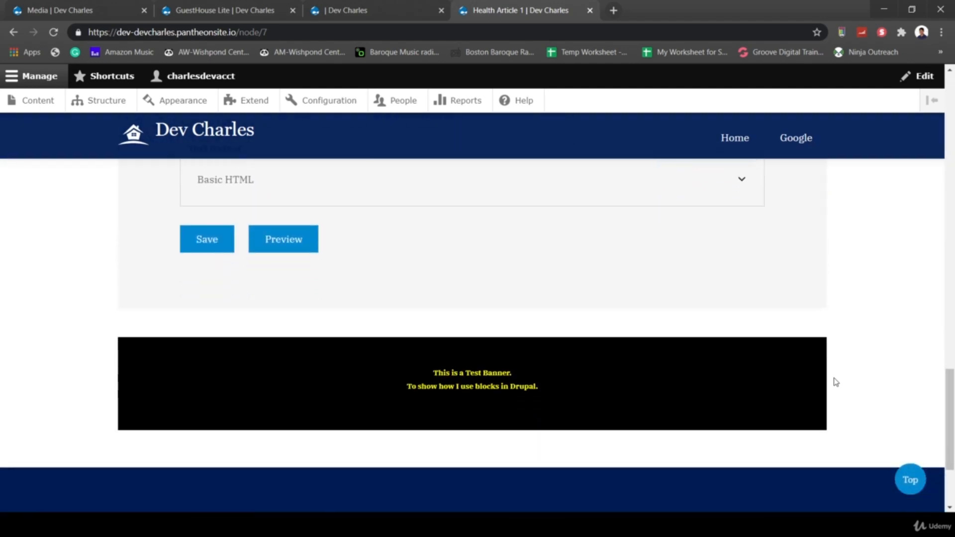
{"action": "scroll", "coordinate": [836, 382], "scroll_direction": "up", "scroll_amount": 20}
{"action": "scroll", "coordinate": [836, 383], "scroll_direction": "down", "scroll_amount": 4}
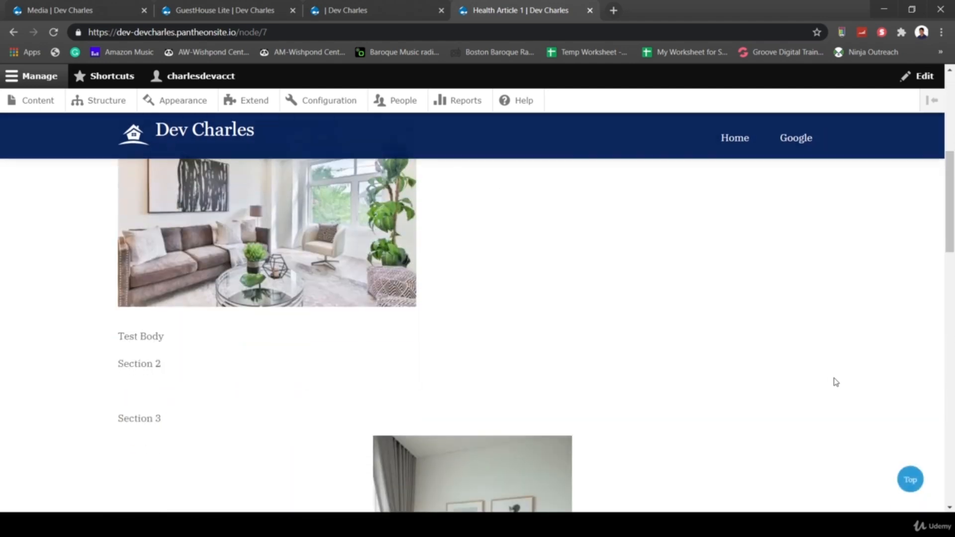
{"action": "scroll", "coordinate": [836, 382], "scroll_direction": "down", "scroll_amount": 13}
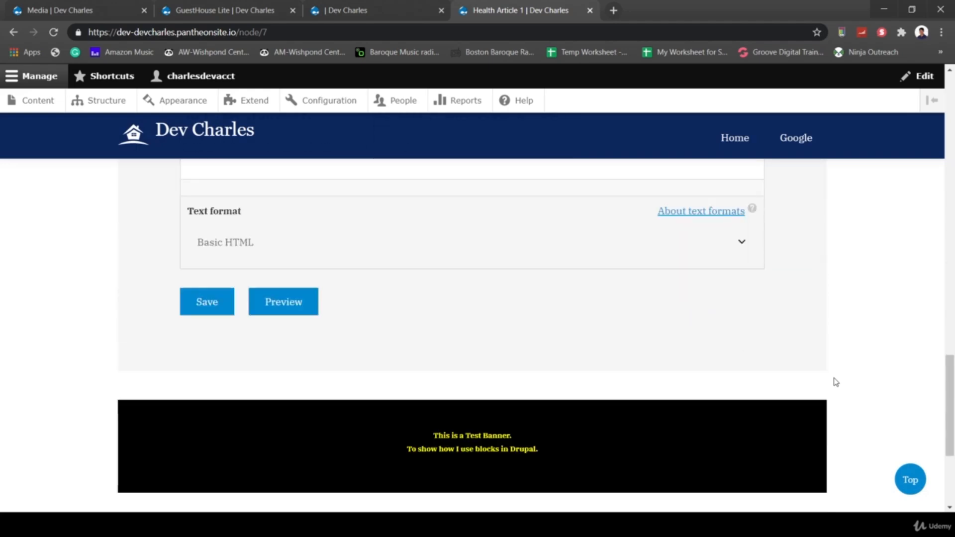
{"action": "scroll", "coordinate": [827, 298], "scroll_direction": "up", "scroll_amount": 20}
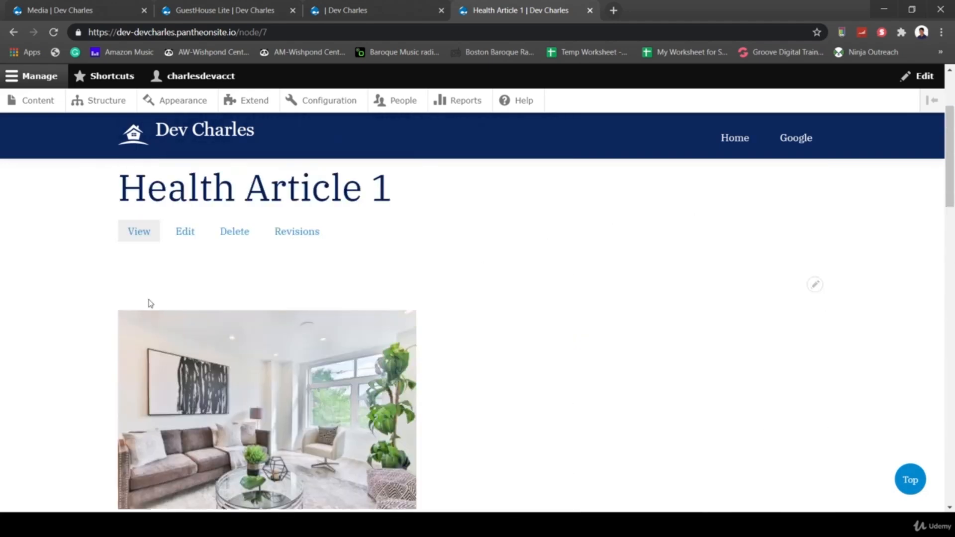
{"action": "scroll", "coordinate": [643, 489], "scroll_direction": "down", "scroll_amount": 4}
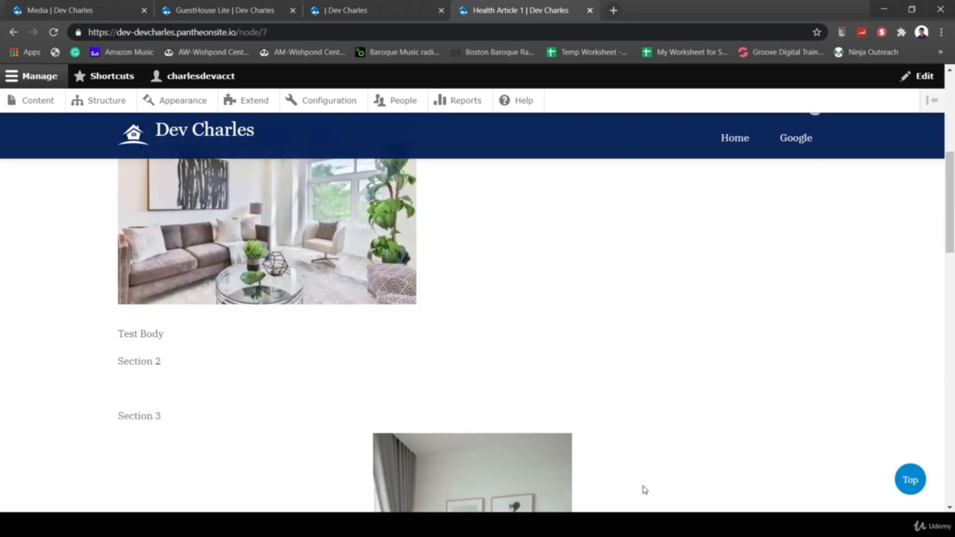
{"action": "scroll", "coordinate": [643, 488], "scroll_direction": "down", "scroll_amount": 9}
{"action": "scroll", "coordinate": [644, 487], "scroll_direction": "up", "scroll_amount": 10}
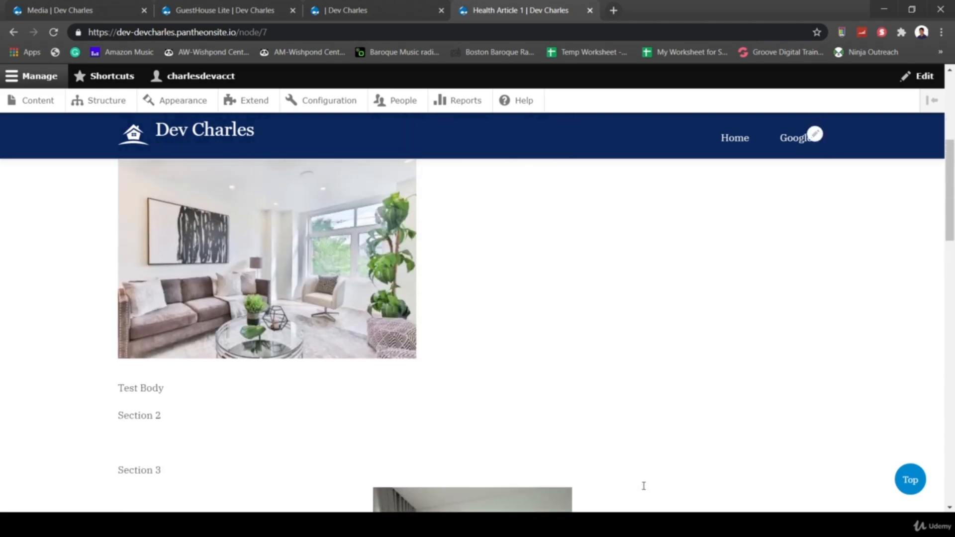
{"action": "scroll", "coordinate": [644, 486], "scroll_direction": "up", "scroll_amount": 1}
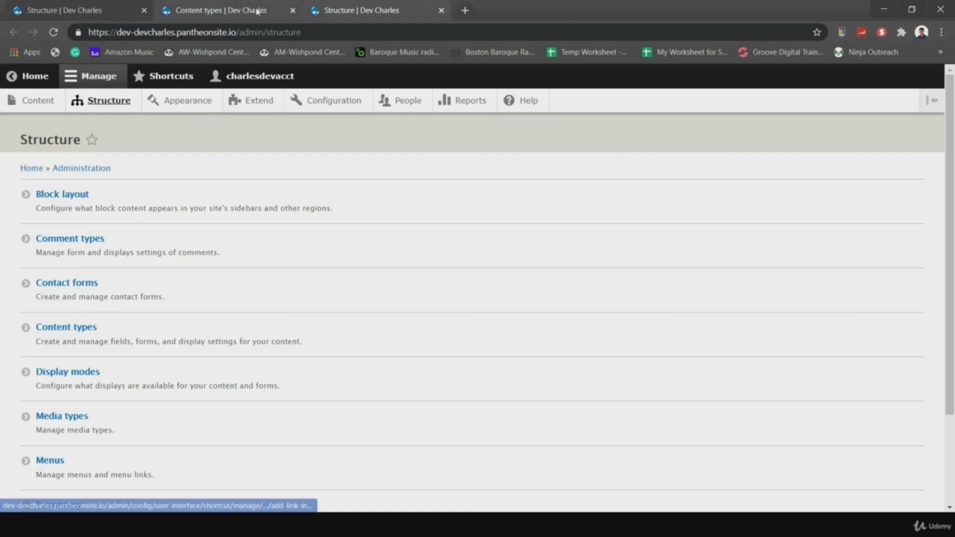
- Move between the Content types and Structure tabs, then open the Content overview showing Test Article
{"action": "left_click", "coordinate": [219, 12]}
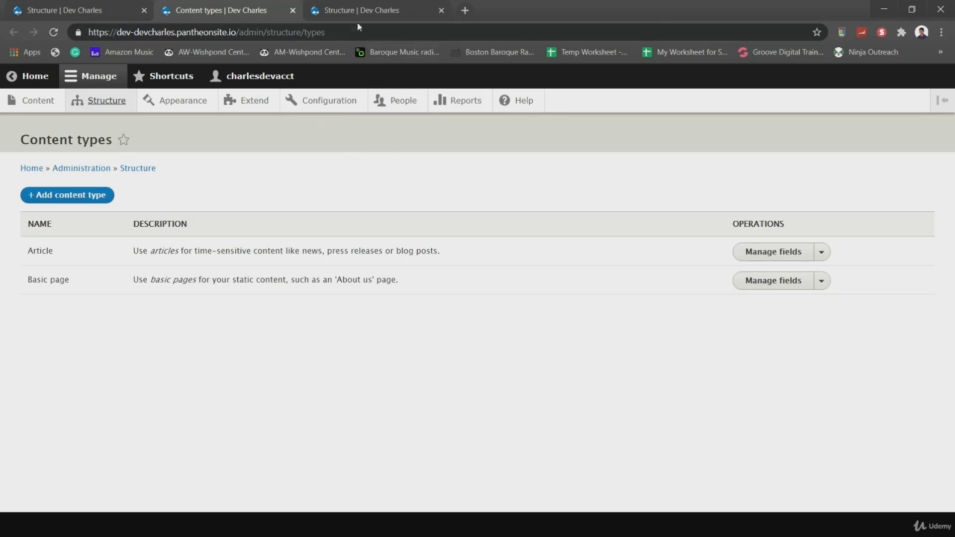
{"action": "left_click", "coordinate": [340, 13]}
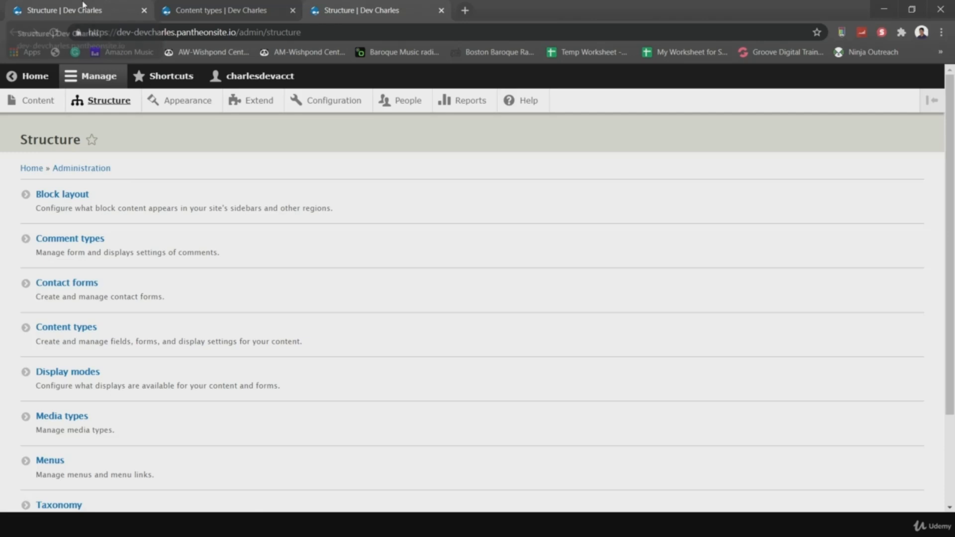
{"action": "left_click", "coordinate": [186, 9]}
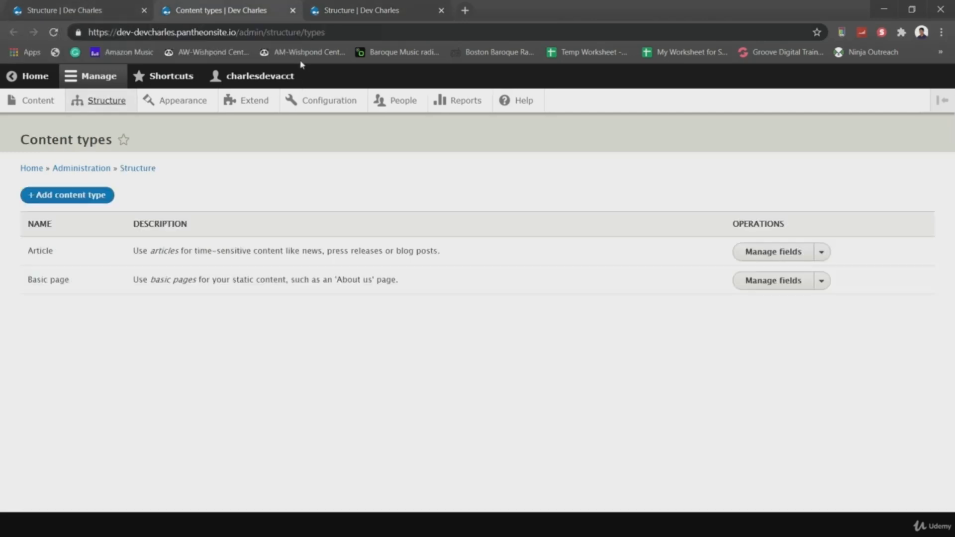
{"action": "left_click", "coordinate": [28, 97]}
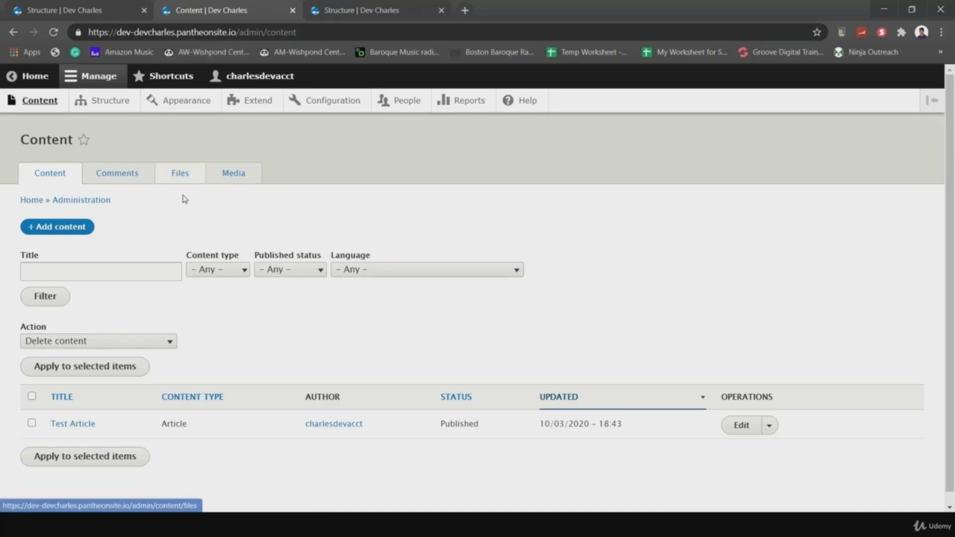
{"action": "left_click", "coordinate": [231, 275]}
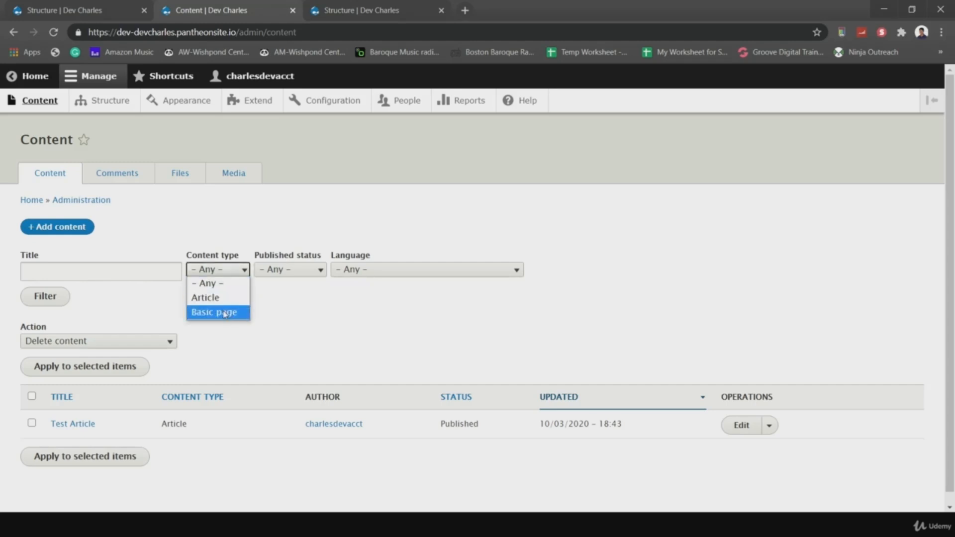
{"action": "left_click", "coordinate": [313, 304]}
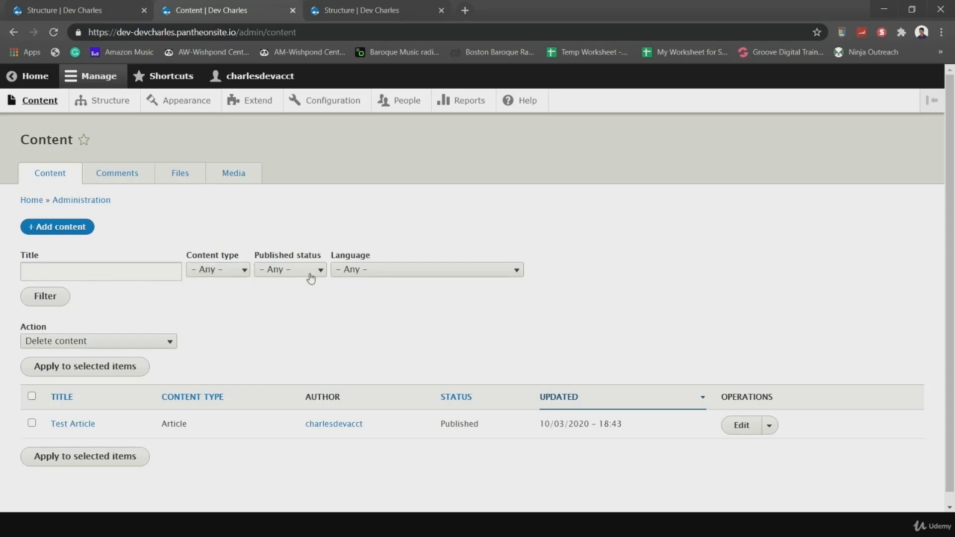
{"action": "left_click", "coordinate": [302, 270]}
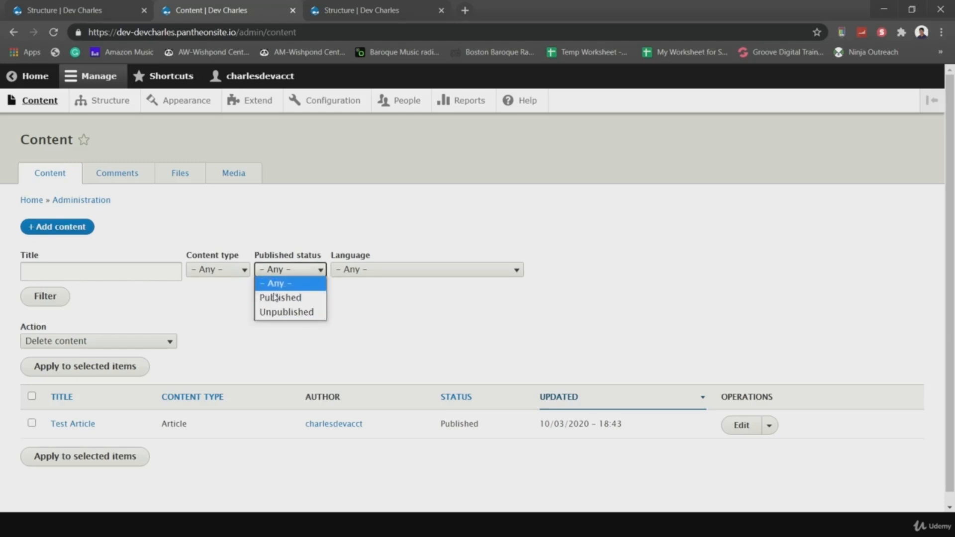
{"action": "left_click", "coordinate": [369, 322]}
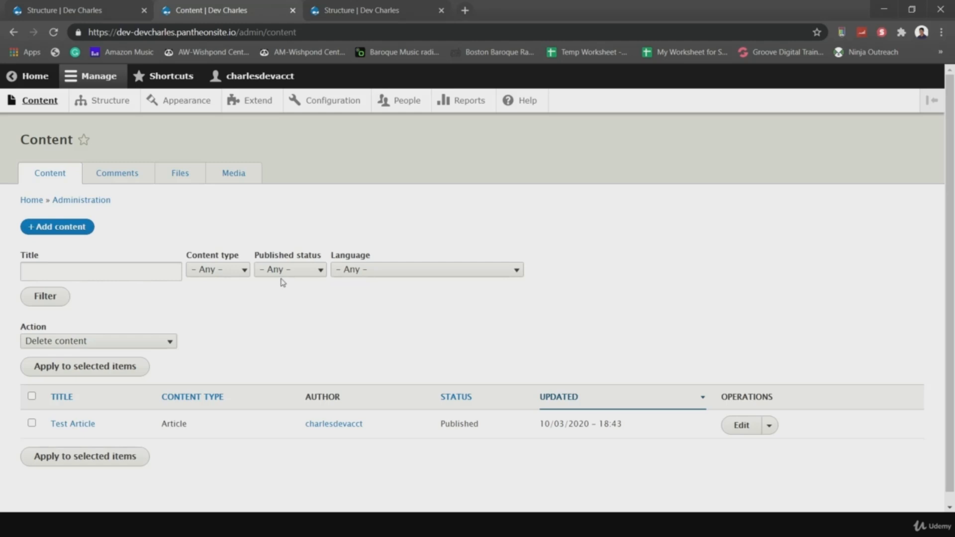
{"action": "left_click", "coordinate": [262, 273]}
{"action": "left_click", "coordinate": [257, 224]}
- Browse from the Comments and Files lists to the Media library list
{"action": "left_click", "coordinate": [124, 173]}
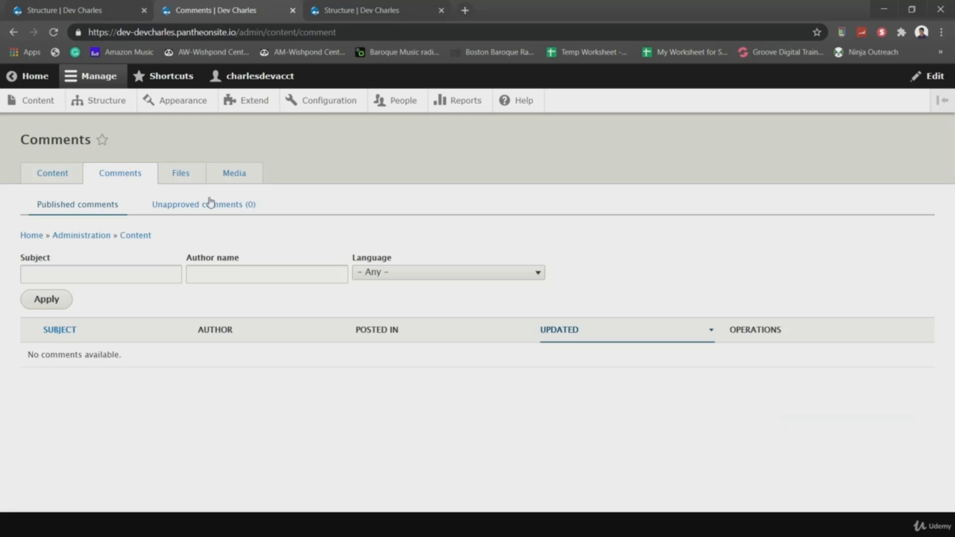
{"action": "left_click", "coordinate": [189, 179]}
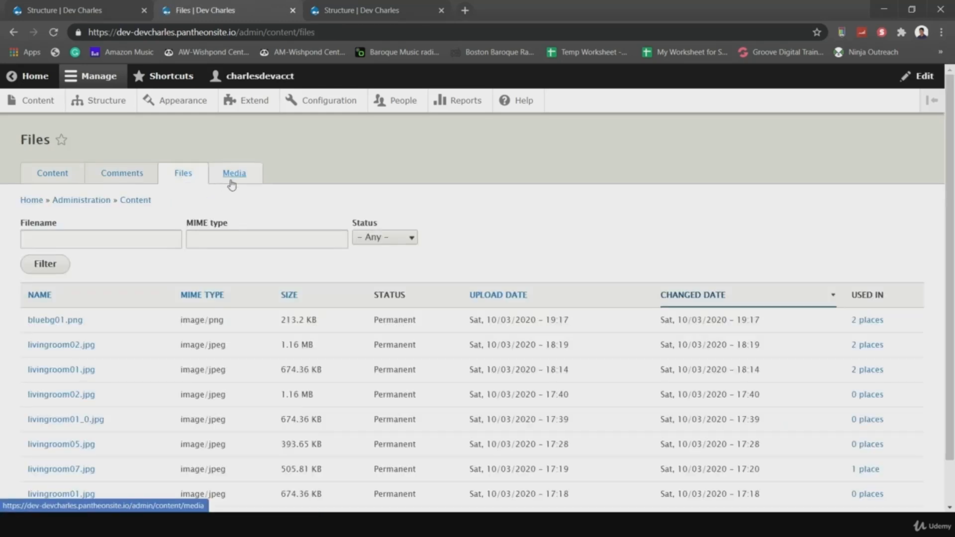
{"action": "left_click", "coordinate": [233, 183]}
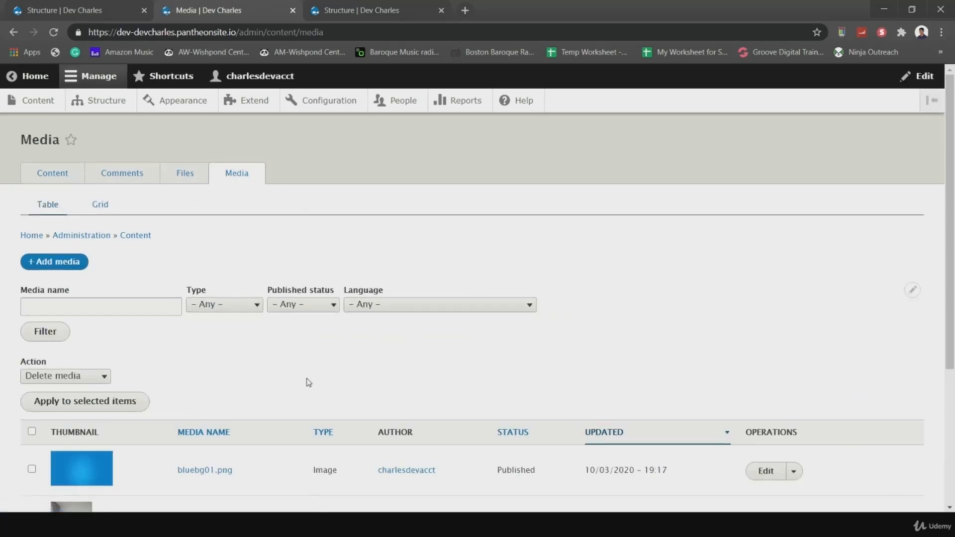
{"action": "scroll", "coordinate": [224, 338], "scroll_direction": "down", "scroll_amount": 1}
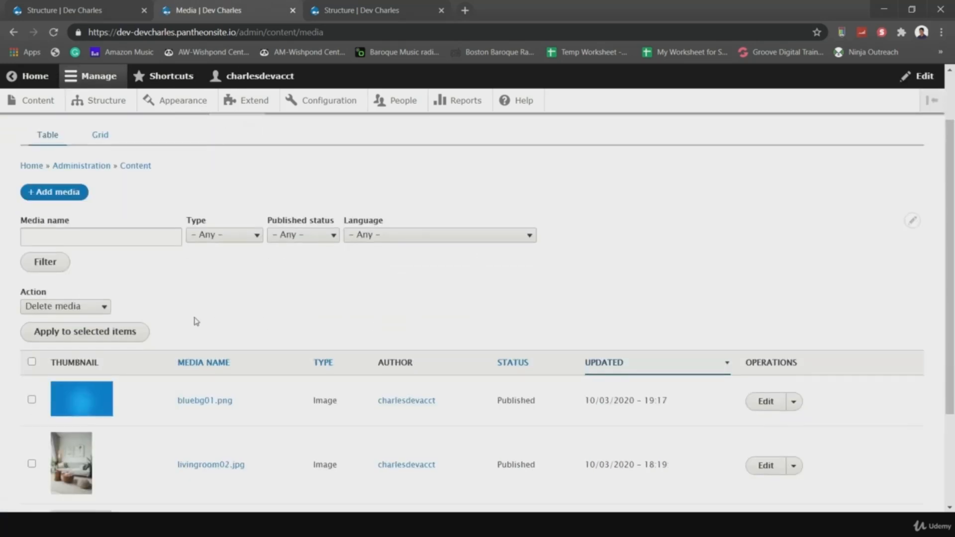
- Bulk-delete the bluebg01.png media item, then go back to the Content tab
{"action": "left_click", "coordinate": [32, 401]}
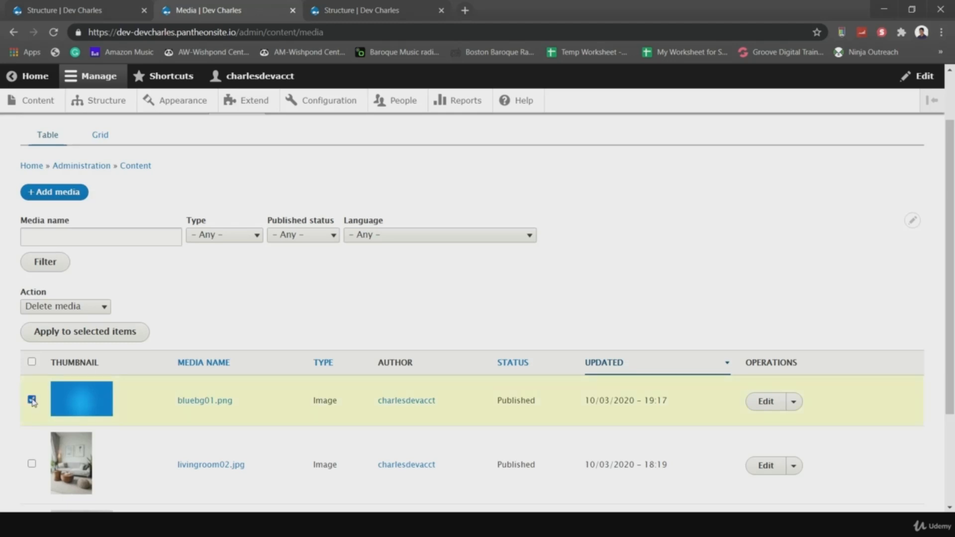
{"action": "left_click", "coordinate": [81, 305]}
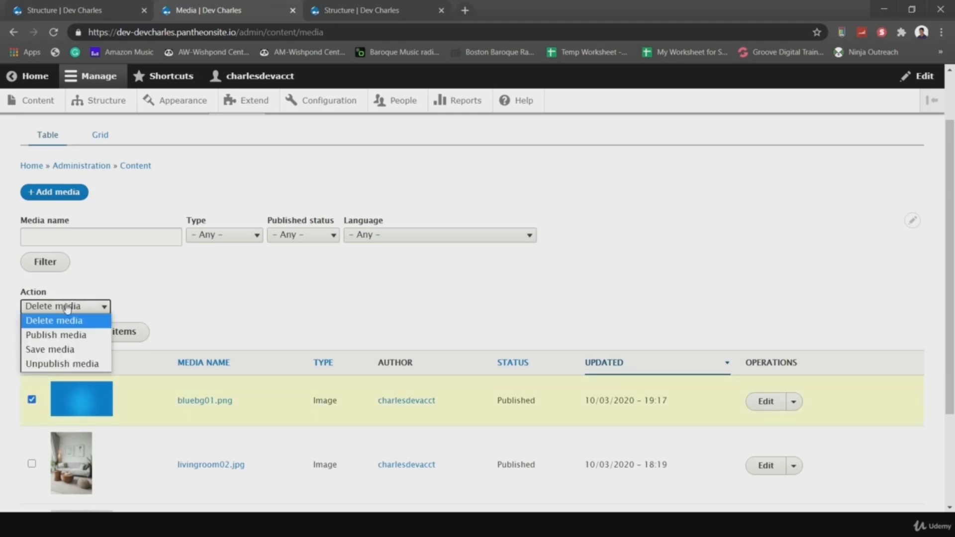
{"action": "left_click", "coordinate": [143, 283]}
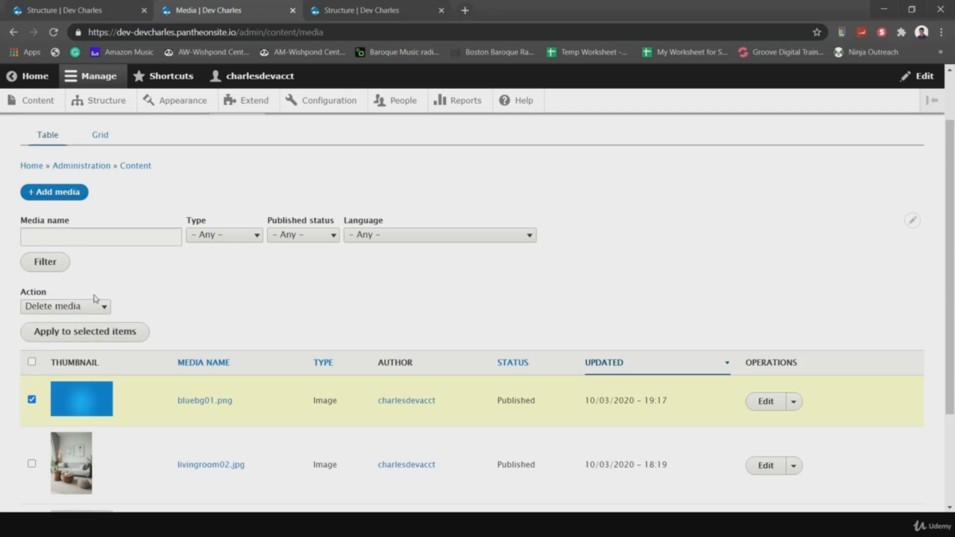
{"action": "left_click", "coordinate": [61, 335]}
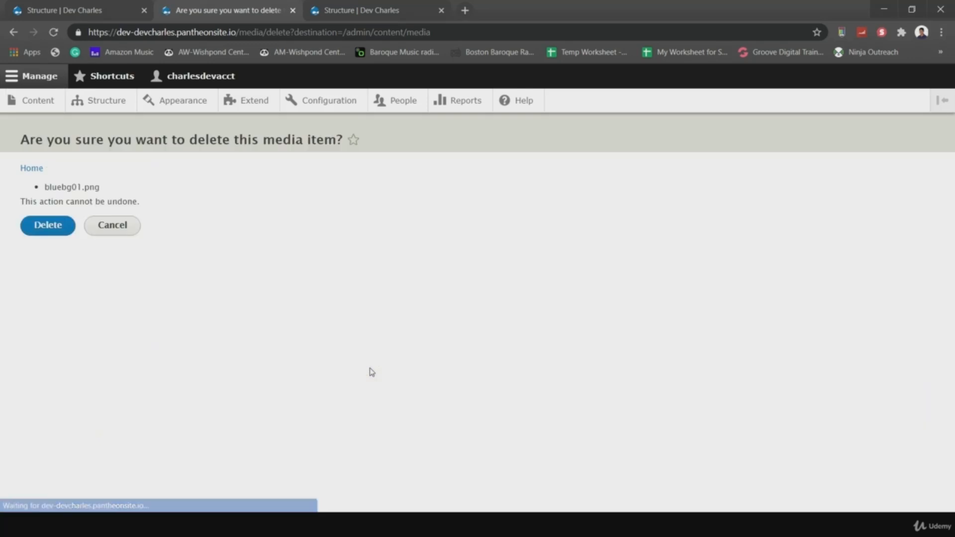
{"action": "left_click", "coordinate": [53, 233]}
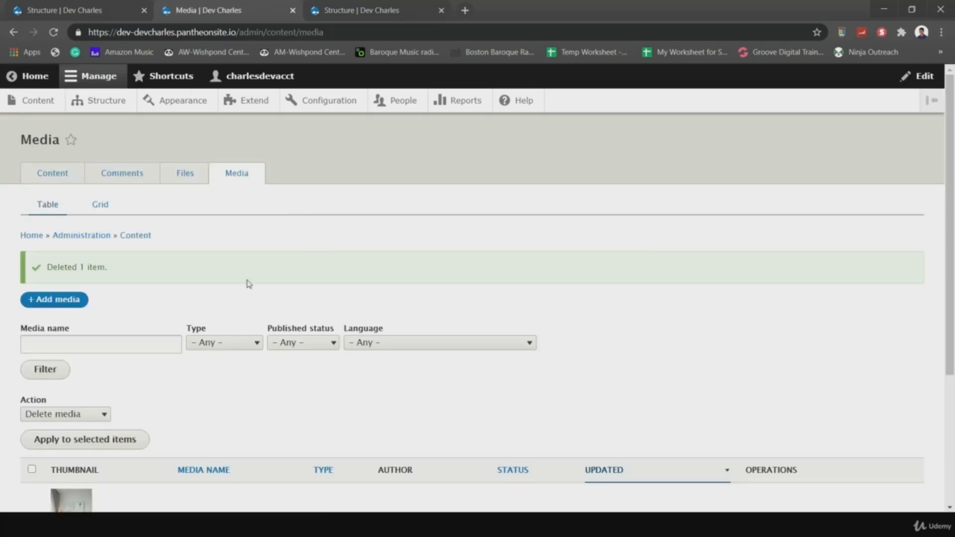
{"action": "scroll", "coordinate": [247, 284], "scroll_direction": "down", "scroll_amount": 3}
{"action": "scroll", "coordinate": [180, 298], "scroll_direction": "up", "scroll_amount": 1}
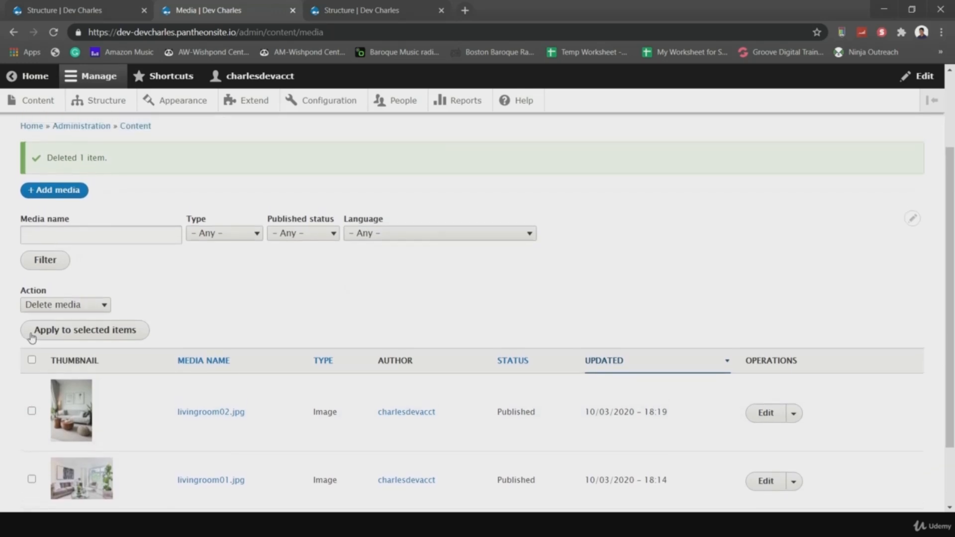
{"action": "scroll", "coordinate": [202, 213], "scroll_direction": "up", "scroll_amount": 2}
{"action": "left_click", "coordinate": [52, 172]}
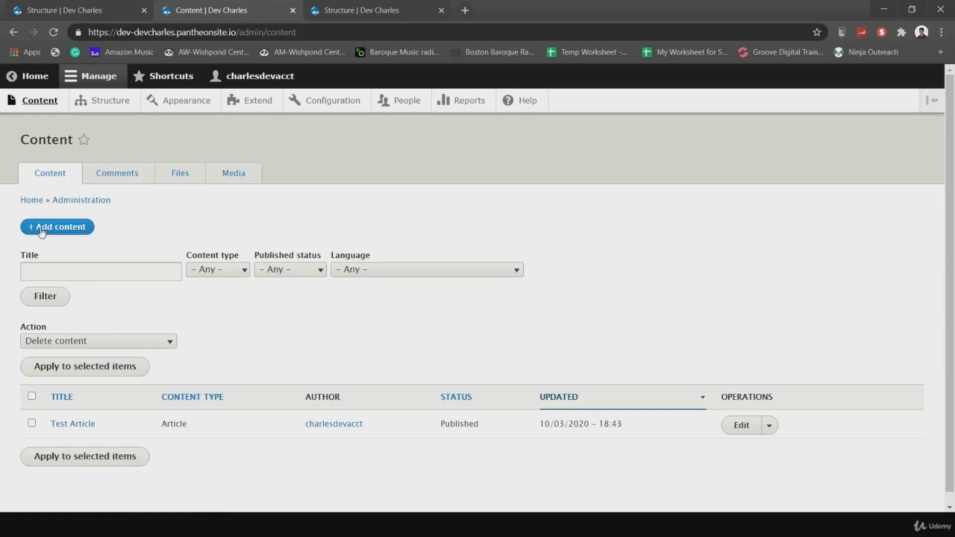
- Start a new Basic page and title it 'Privacy Policy'
{"action": "left_click", "coordinate": [58, 227]}
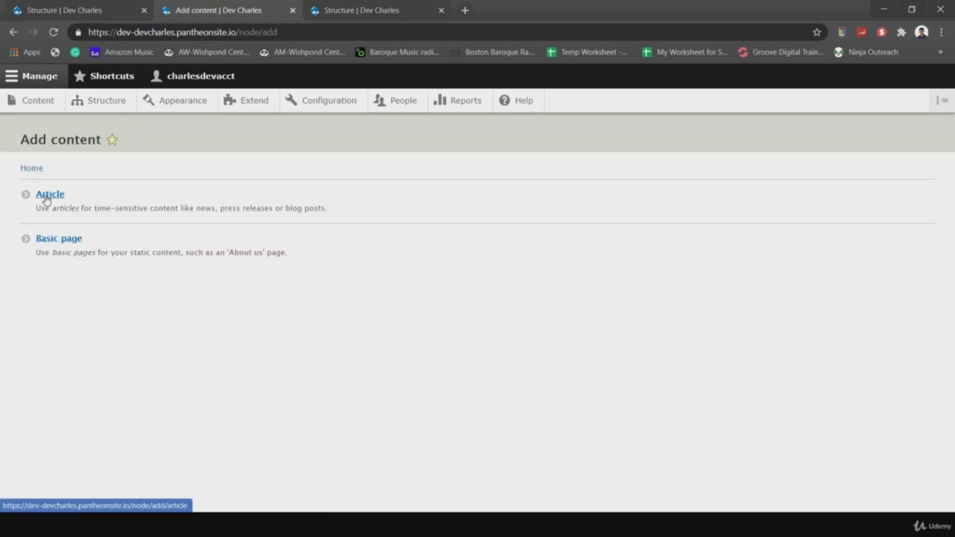
{"action": "left_click", "coordinate": [47, 198]}
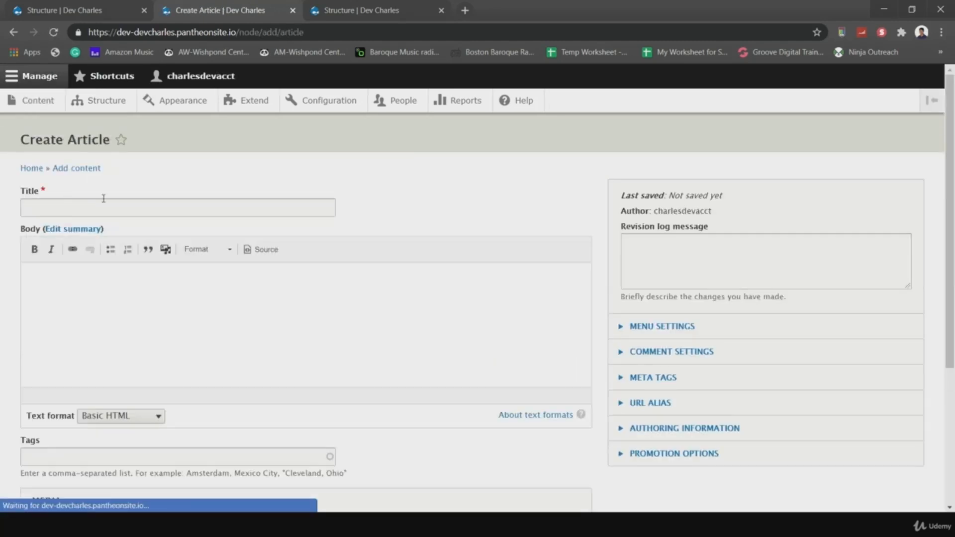
{"action": "left_click", "coordinate": [14, 32]}
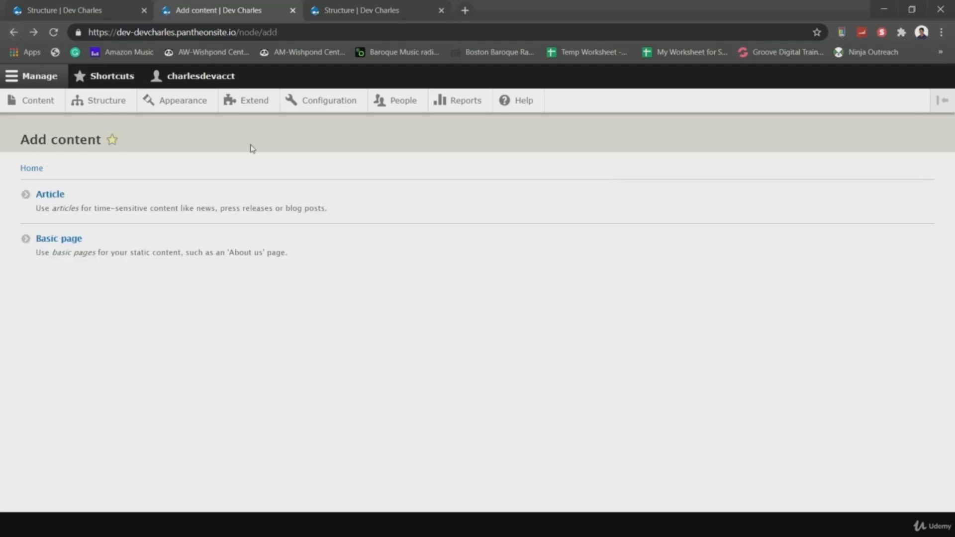
{"action": "left_click", "coordinate": [67, 243]}
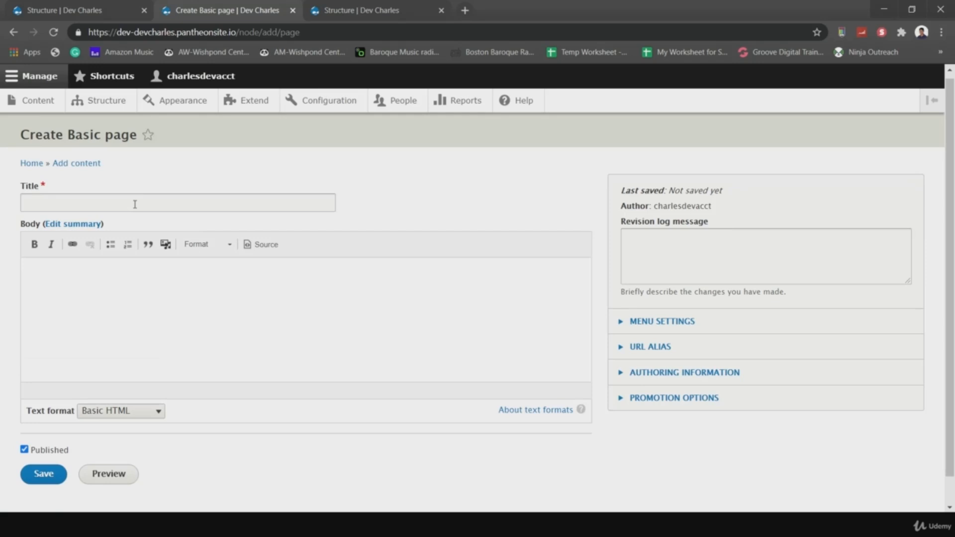
{"action": "left_click", "coordinate": [135, 204]}
{"action": "type", "text": "Privacy P"}
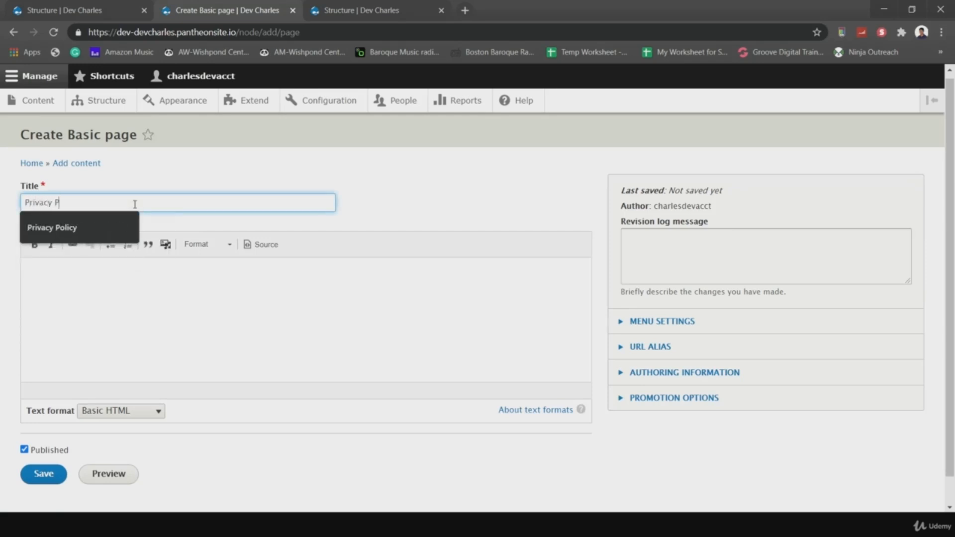
{"action": "type", "text": "olicy"}
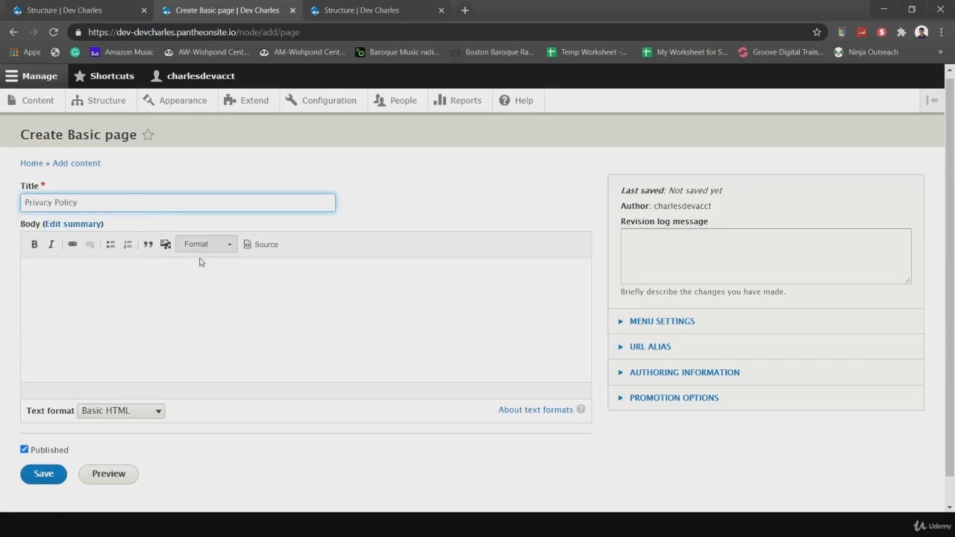
- Enter the body text 'Content', save the page, and open the admin content listing
{"action": "left_click", "coordinate": [225, 261]}
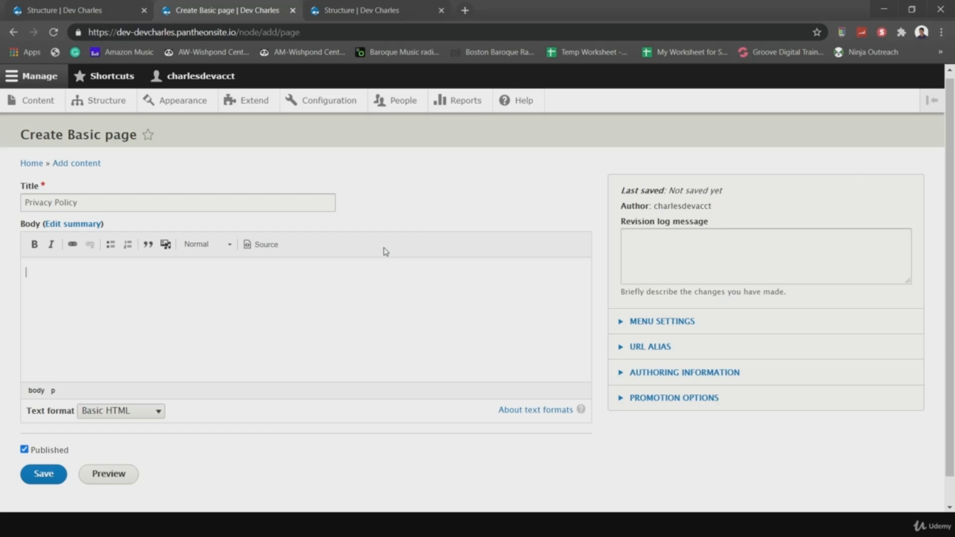
{"action": "type", "text": "COntent"}
{"action": "key", "text": "BackSpace"}
{"action": "key", "text": "BackSpace"}
{"action": "key", "text": "BackSpace"}
{"action": "key", "text": "BackSpace"}
{"action": "type", "text": "oetent"}
{"action": "key", "text": "ctrl+a"}
{"action": "key", "text": "ctrl+c"}
{"action": "scroll", "coordinate": [417, 457], "scroll_direction": "down", "scroll_amount": 1}
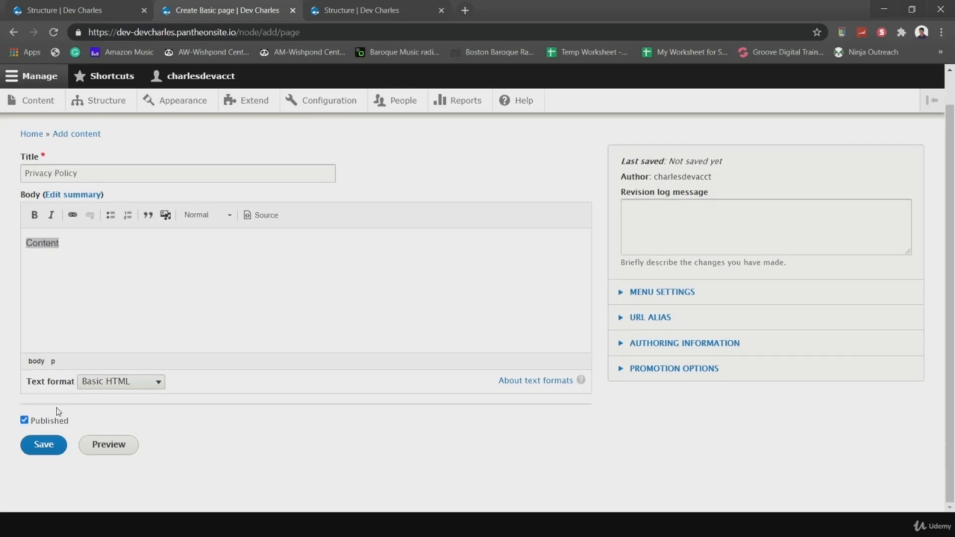
{"action": "left_click", "coordinate": [43, 447]}
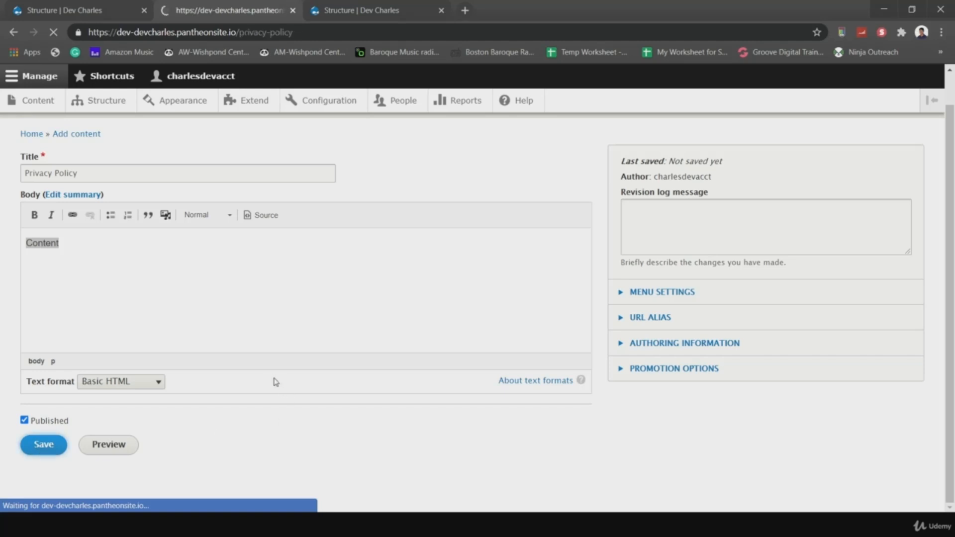
{"action": "scroll", "coordinate": [346, 331], "scroll_direction": "down", "scroll_amount": 3}
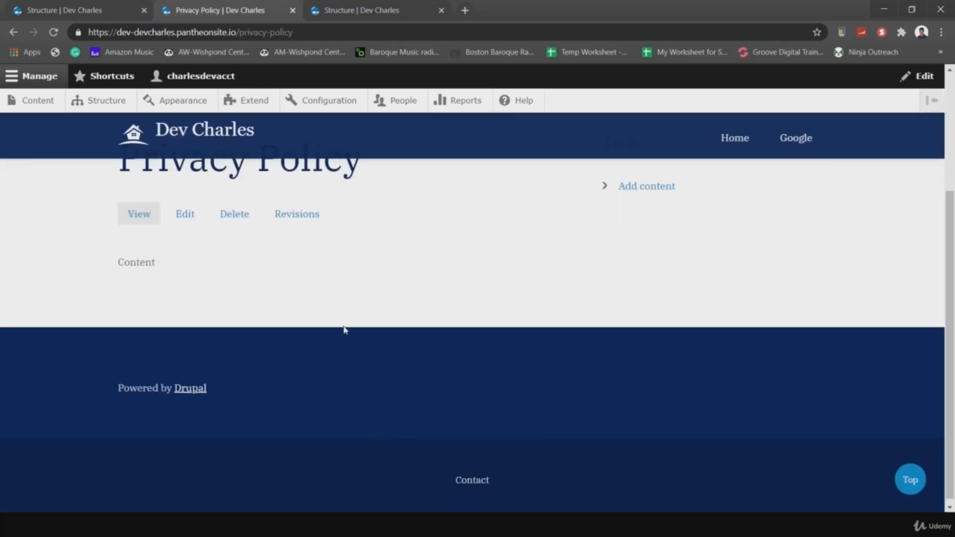
{"action": "left_click", "coordinate": [38, 101]}
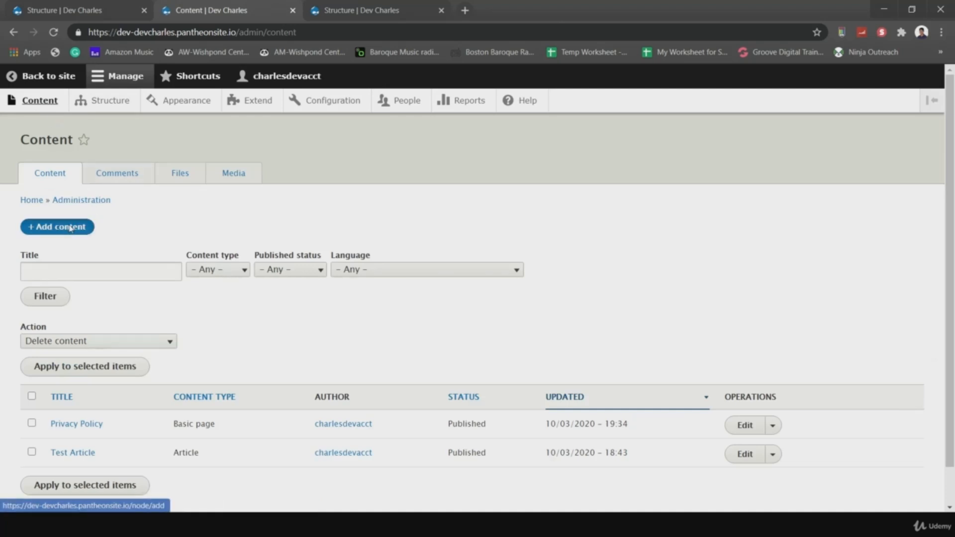
- Save a Basic page titled 'About Us' with body 'Content', then reopen the Content listing
{"action": "left_click", "coordinate": [72, 228]}
{"action": "left_click", "coordinate": [56, 240]}
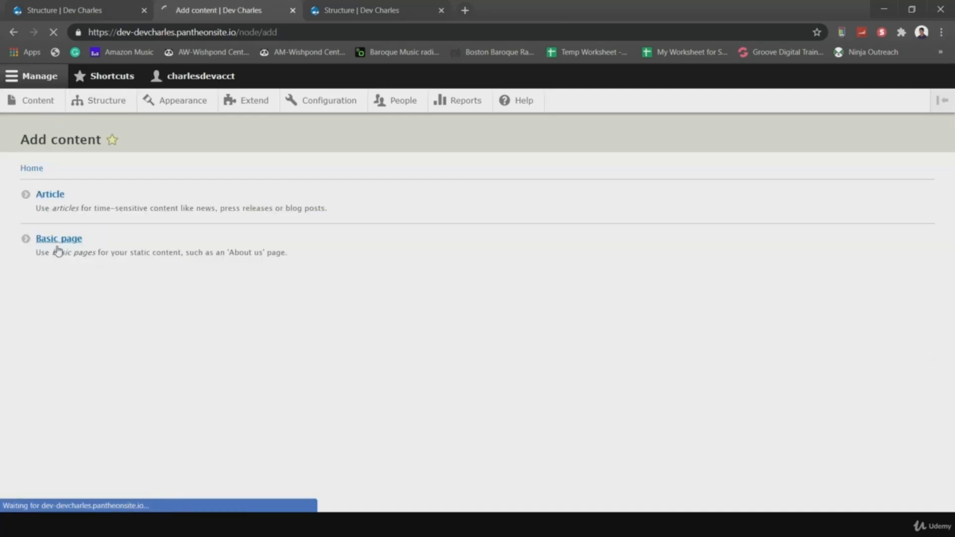
{"action": "left_click", "coordinate": [33, 208]}
{"action": "type", "text": "Abou"}
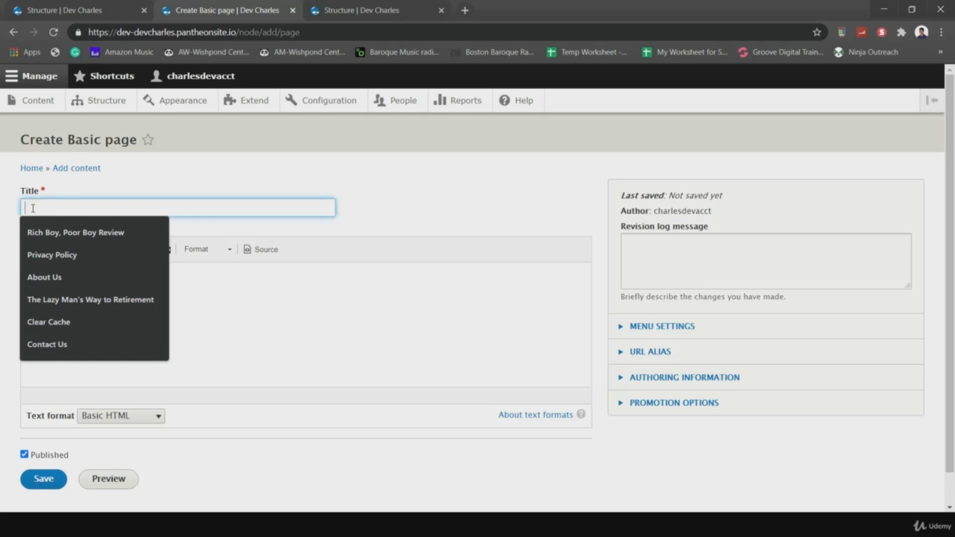
{"action": "type", "text": "t Us"}
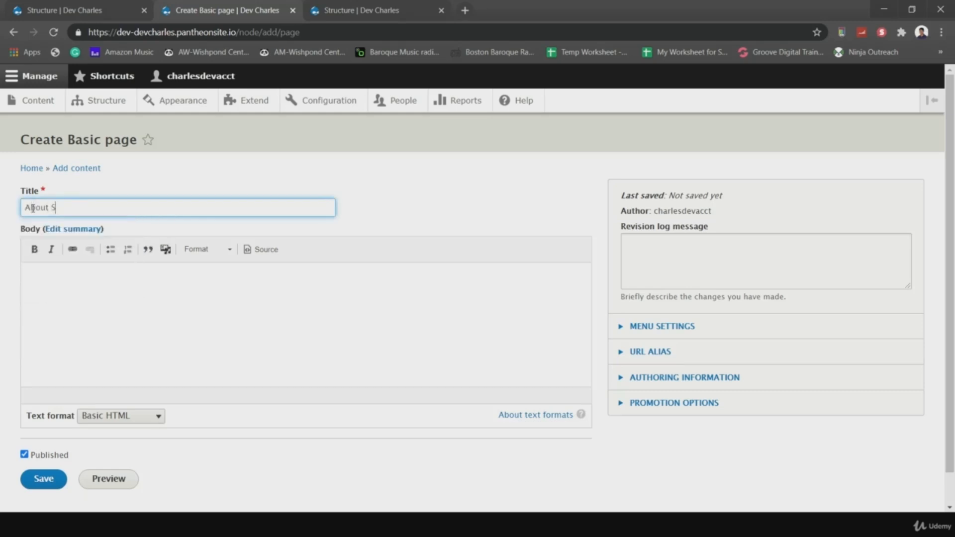
{"action": "left_click", "coordinate": [75, 292]}
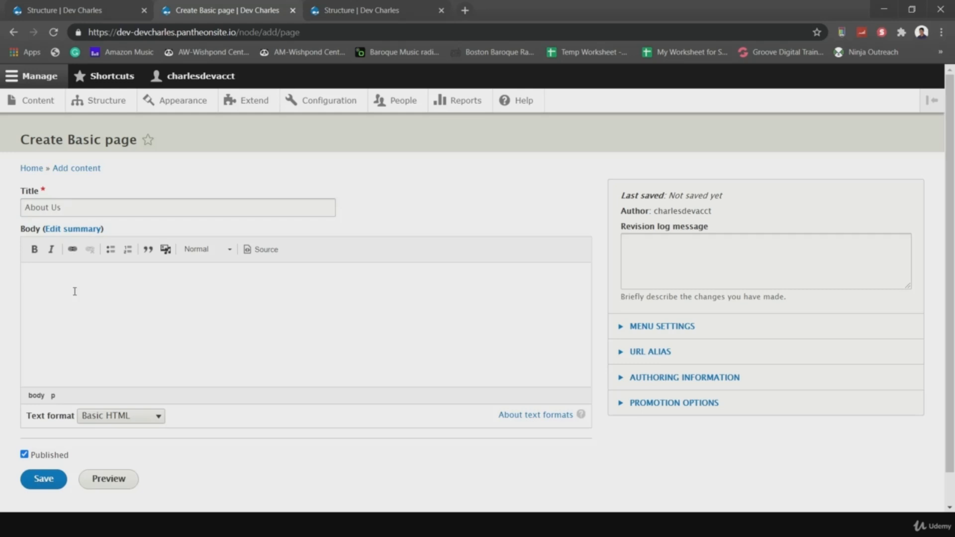
{"action": "type", "text": "Content"}
{"action": "left_click", "coordinate": [43, 479]}
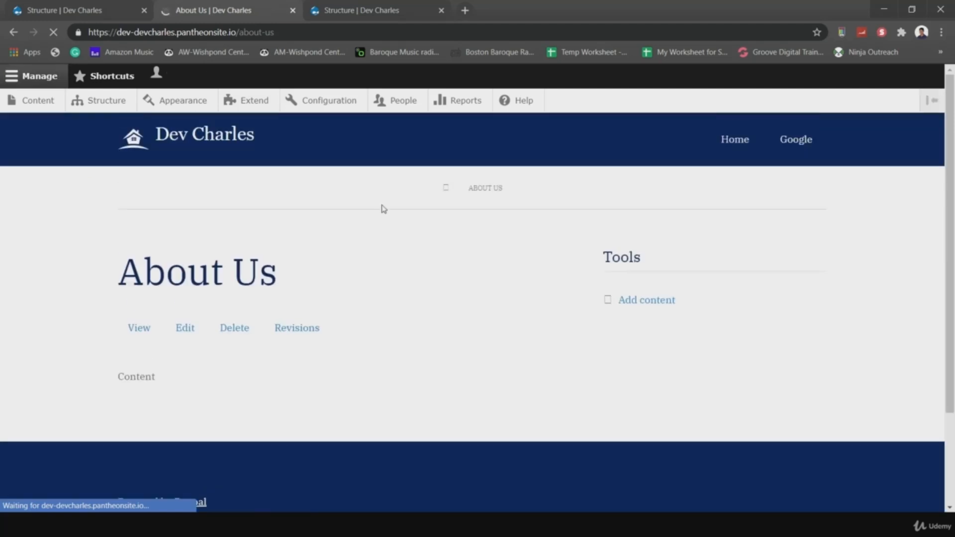
{"action": "left_click", "coordinate": [33, 101]}
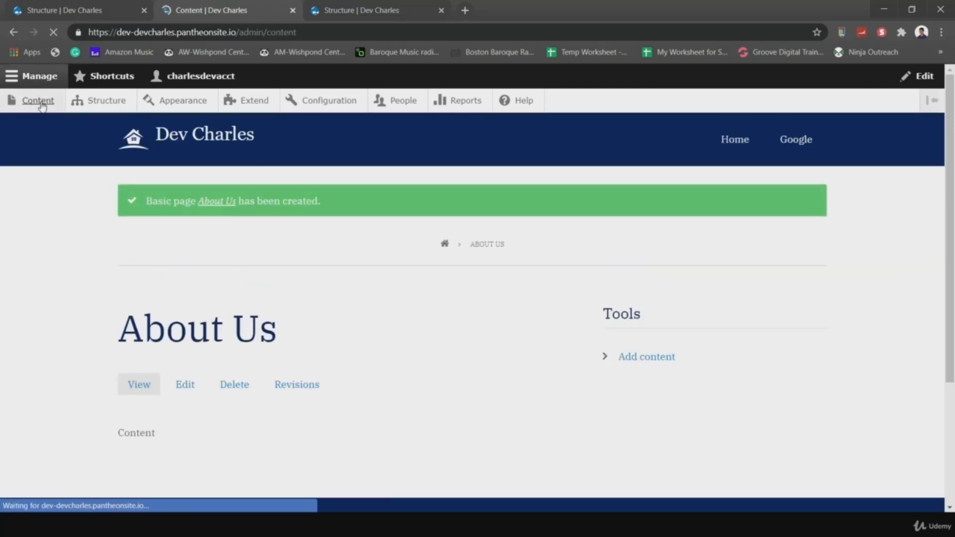
- Create a new Article titled 'Article 2' with two 'Content' lines in the body
{"action": "left_click", "coordinate": [80, 227]}
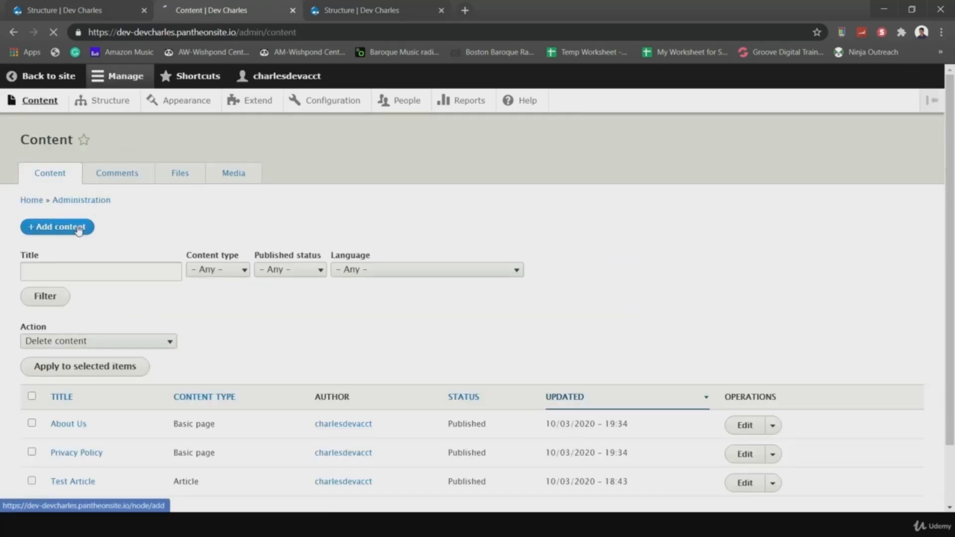
{"action": "left_click", "coordinate": [56, 197]}
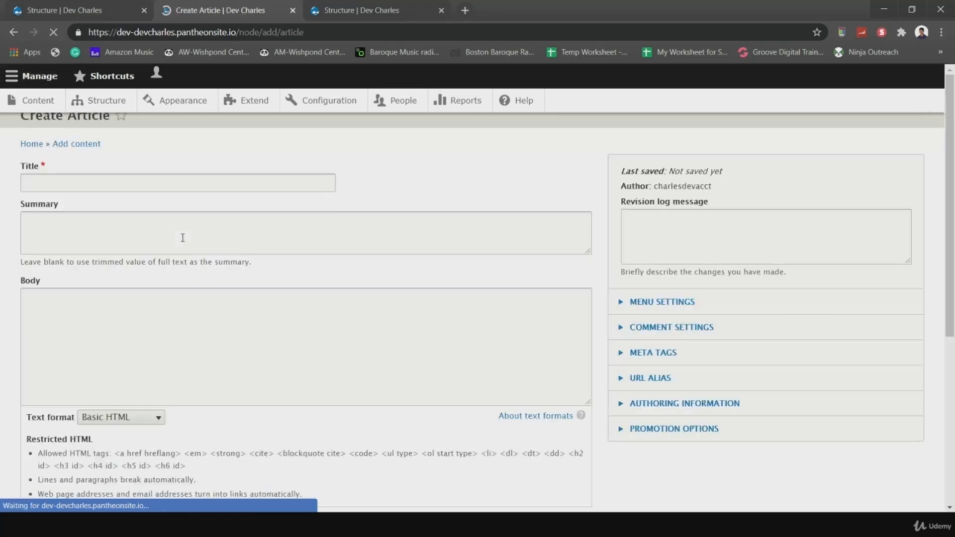
{"action": "left_click", "coordinate": [78, 205]}
{"action": "type", "text": "Article 2"}
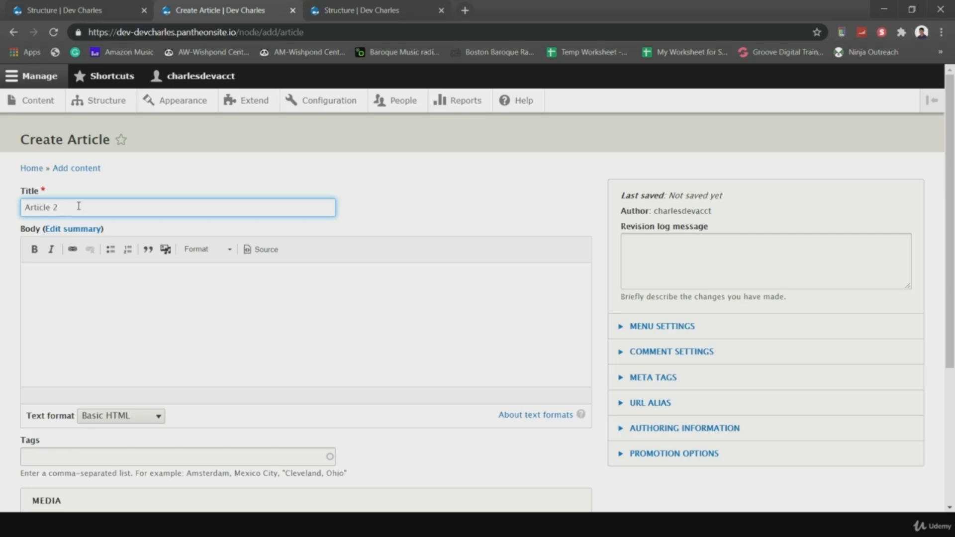
{"action": "left_click", "coordinate": [119, 289]}
{"action": "type", "text": "Content"}
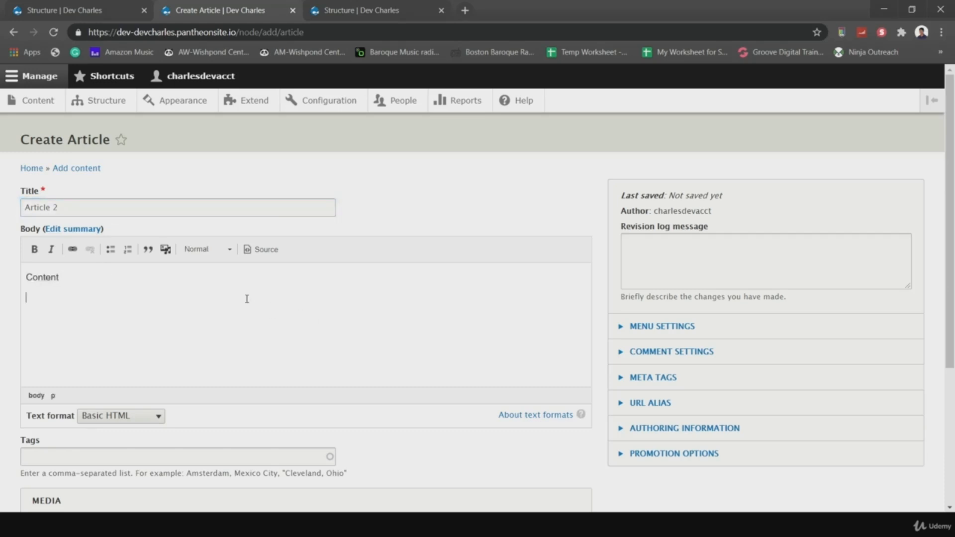
{"action": "key", "text": "Return"}
{"action": "key", "text": "ctrl+v"}
- Make the second 'Content' line a Heading 2 and paste another 'Content' line below it
{"action": "left_click_drag", "start_coordinate": [61, 279], "coordinate": [2, 281]}
{"action": "left_click_drag", "start_coordinate": [70, 309], "coordinate": [11, 294]}
{"action": "key", "text": "ctrl+c"}
{"action": "left_click", "coordinate": [205, 250]}
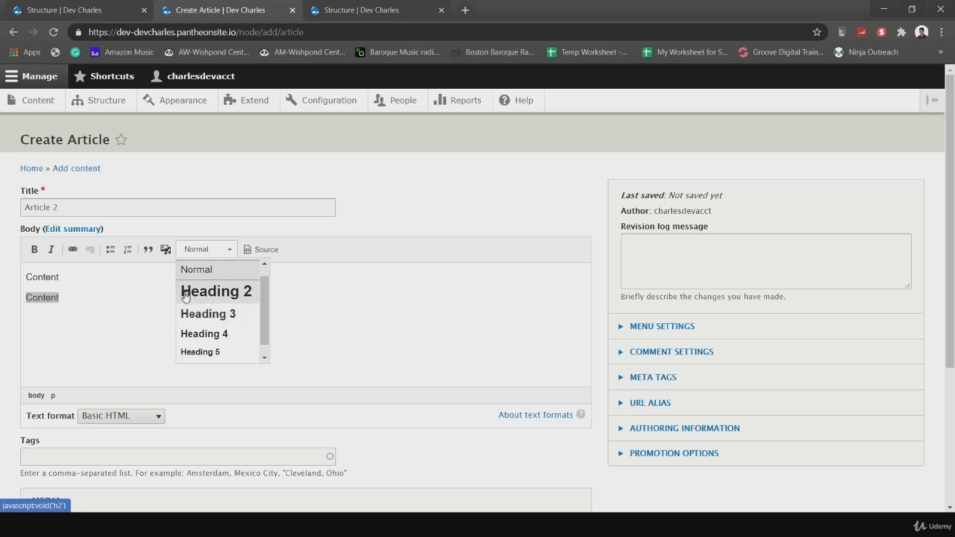
{"action": "left_click", "coordinate": [221, 294]}
{"action": "left_click", "coordinate": [105, 301]}
{"action": "key", "text": "Return"}
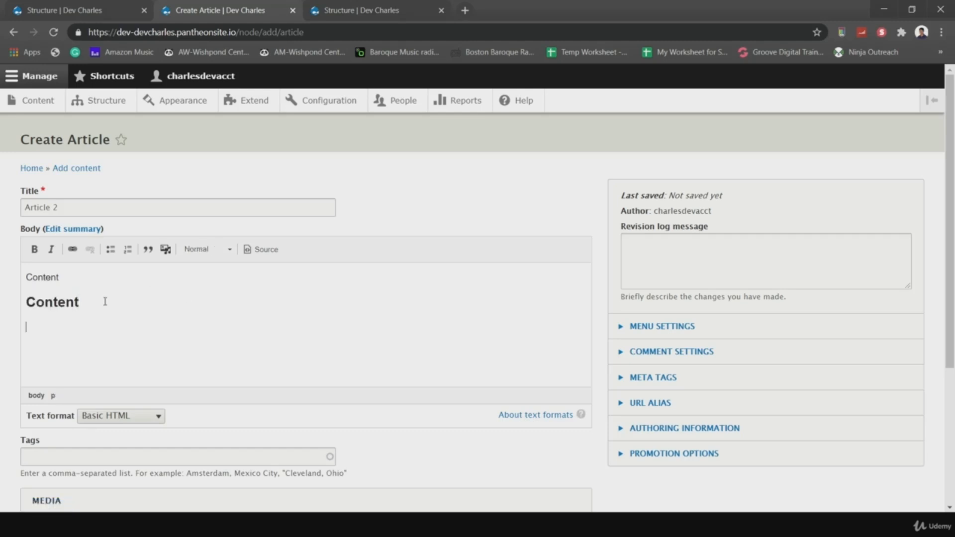
{"action": "key", "text": "ctrl+v"}
{"action": "key", "text": "ctrl+v"}
{"action": "key", "text": "ctrl+v"}
- Format the last 'Content' line as Heading 3, then select all the body text
{"action": "left_click_drag", "start_coordinate": [60, 368], "coordinate": [25, 368]}
{"action": "left_click", "coordinate": [209, 250]}
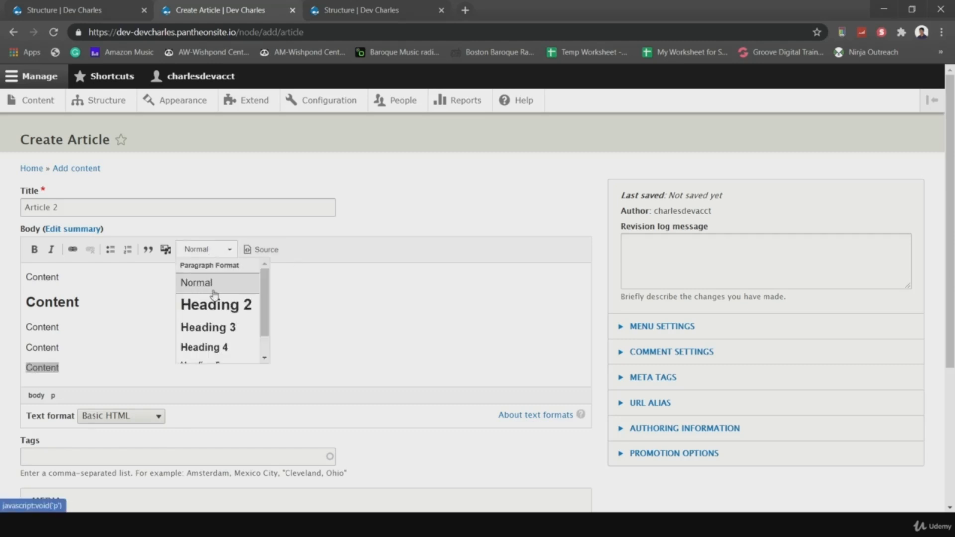
{"action": "left_click", "coordinate": [221, 329]}
{"action": "left_click", "coordinate": [78, 363]}
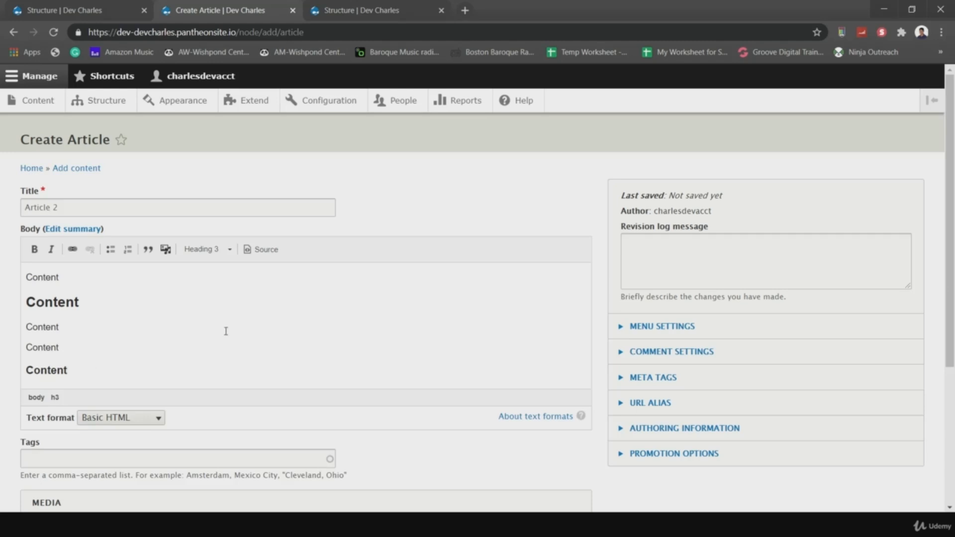
{"action": "scroll", "coordinate": [226, 331], "scroll_direction": "down", "scroll_amount": 2}
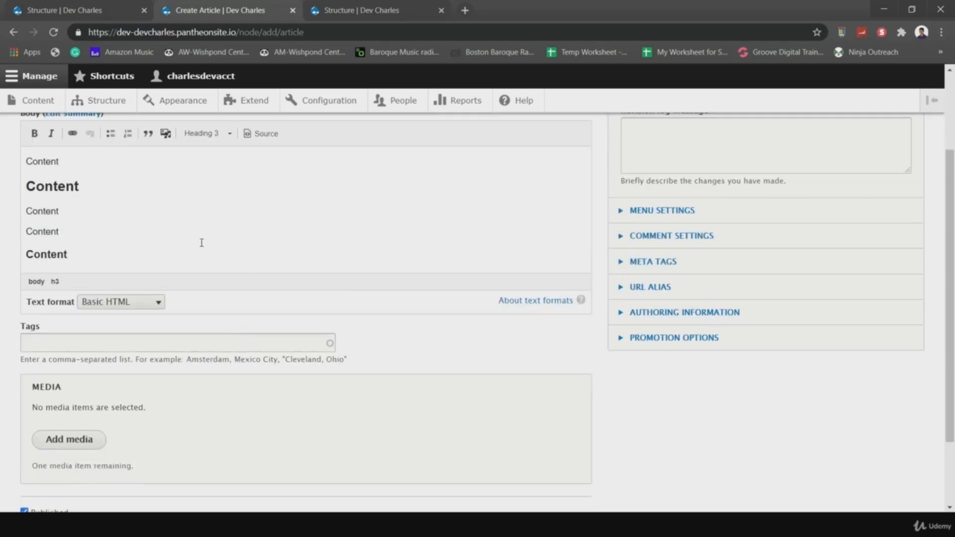
{"action": "scroll", "coordinate": [213, 243], "scroll_direction": "up", "scroll_amount": 1}
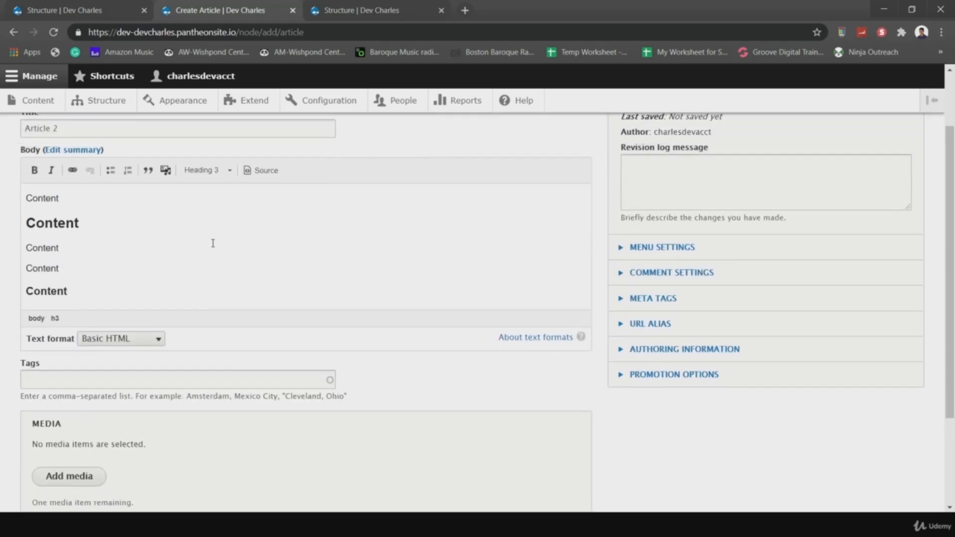
{"action": "left_click", "coordinate": [136, 263]}
{"action": "key", "text": "ctrl+a"}
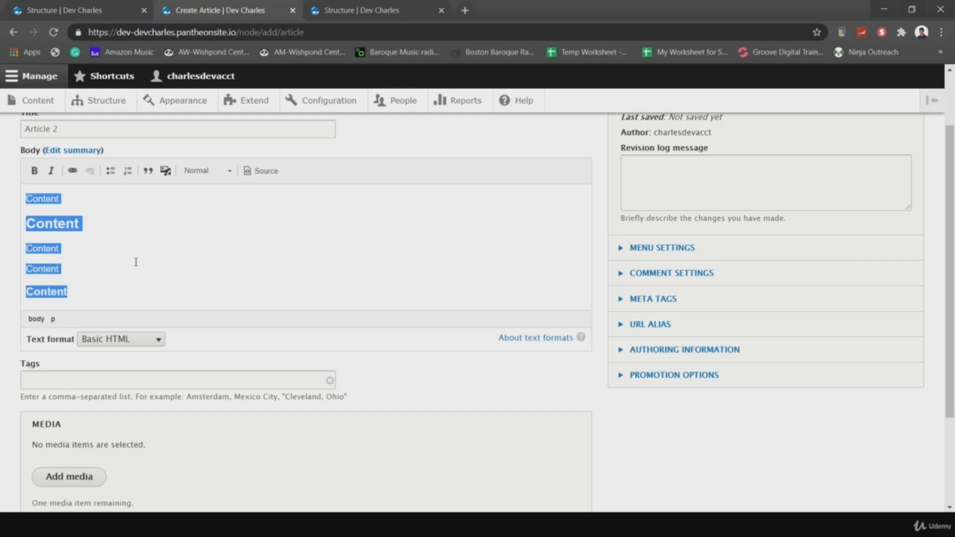
- Switch the body text format to Full HTML
{"action": "left_click", "coordinate": [222, 348]}
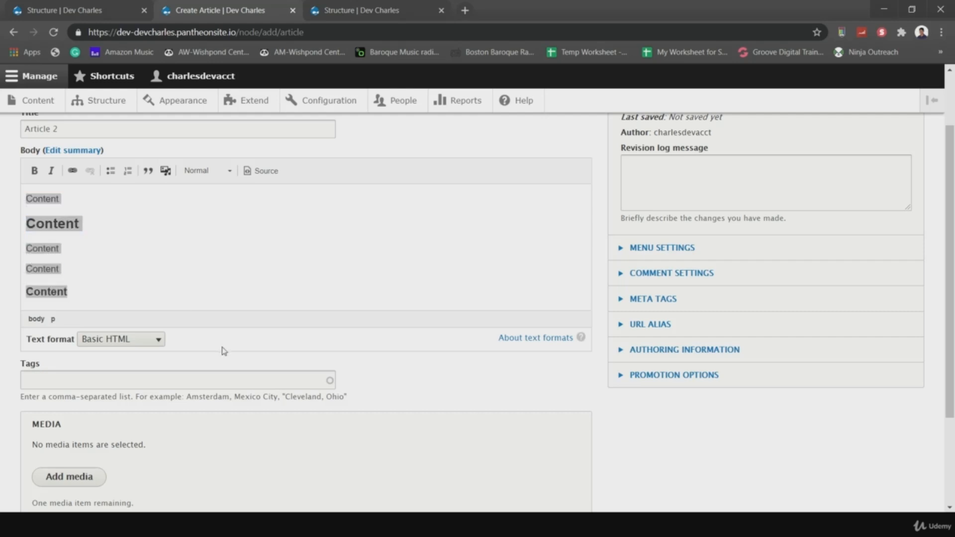
{"action": "left_click", "coordinate": [151, 340]}
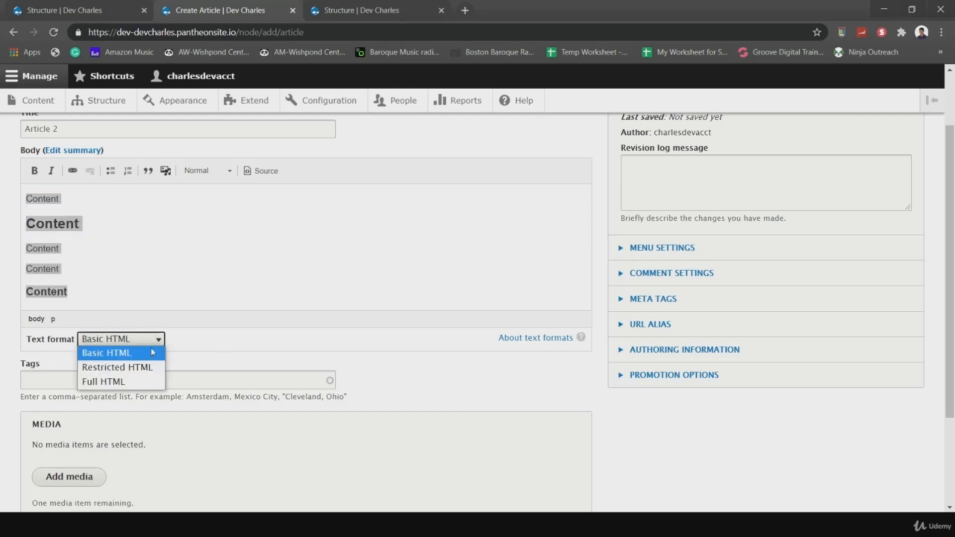
{"action": "left_click", "coordinate": [148, 383]}
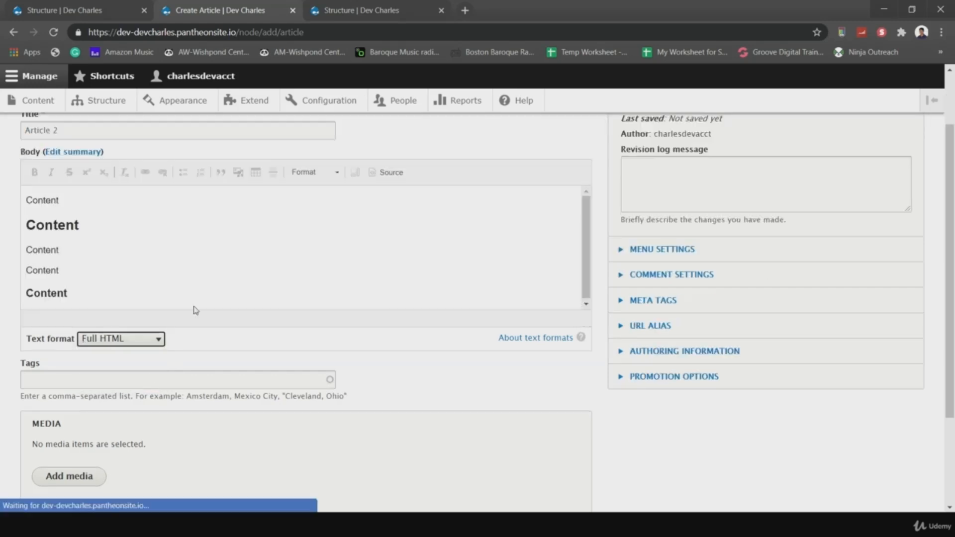
{"action": "left_click", "coordinate": [136, 339]}
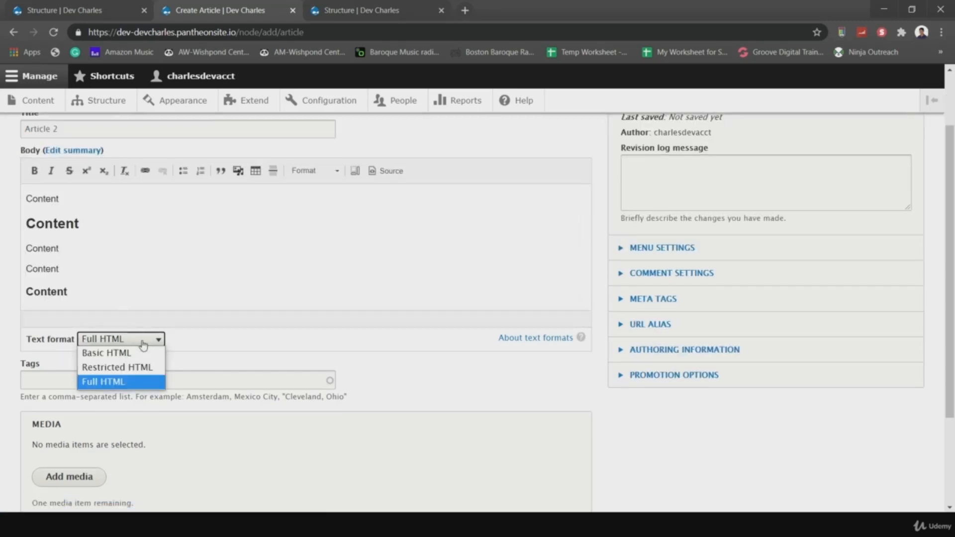
{"action": "left_click", "coordinate": [134, 382]}
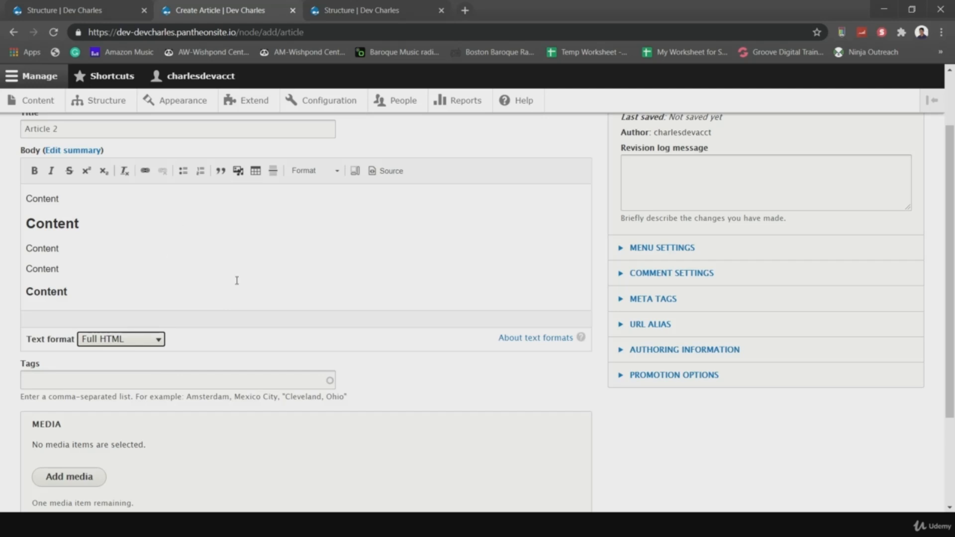
- Tag the article with 'Investing in Stocks, Retirement, 401K'
{"action": "left_click", "coordinate": [139, 270]}
{"action": "scroll", "coordinate": [319, 341], "scroll_direction": "down", "scroll_amount": 1}
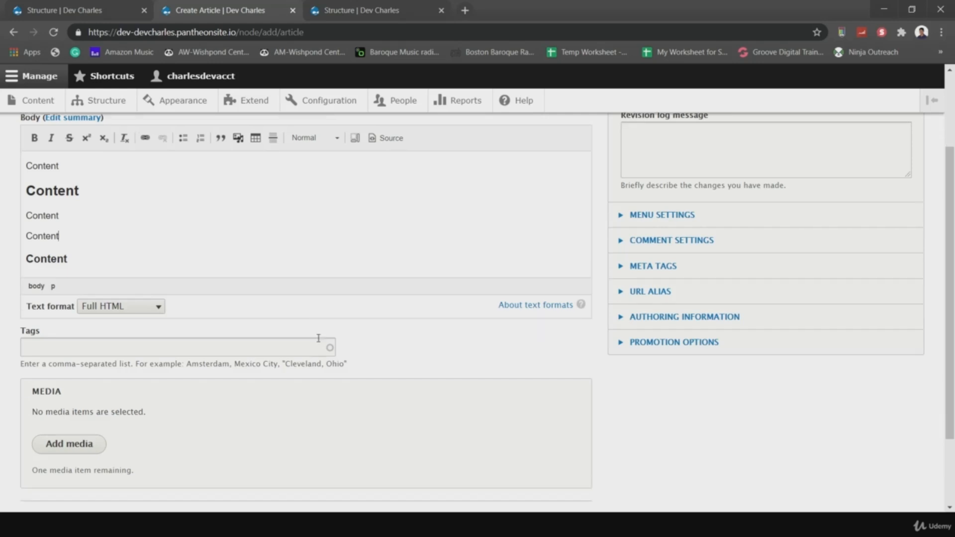
{"action": "left_click", "coordinate": [199, 345]}
{"action": "scroll", "coordinate": [356, 347], "scroll_direction": "up", "scroll_amount": 2}
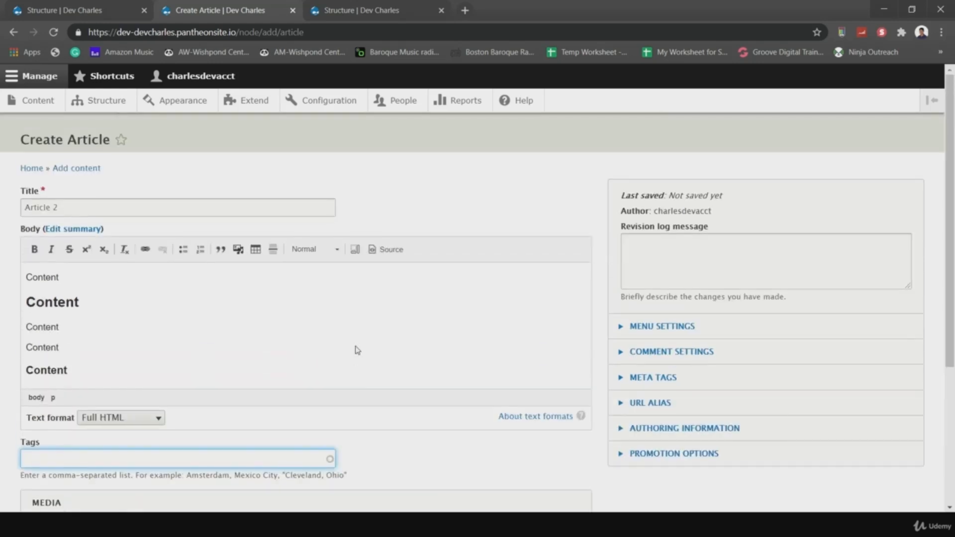
{"action": "scroll", "coordinate": [414, 383], "scroll_direction": "down", "scroll_amount": 4}
{"action": "scroll", "coordinate": [414, 383], "scroll_direction": "down", "scroll_amount": 1}
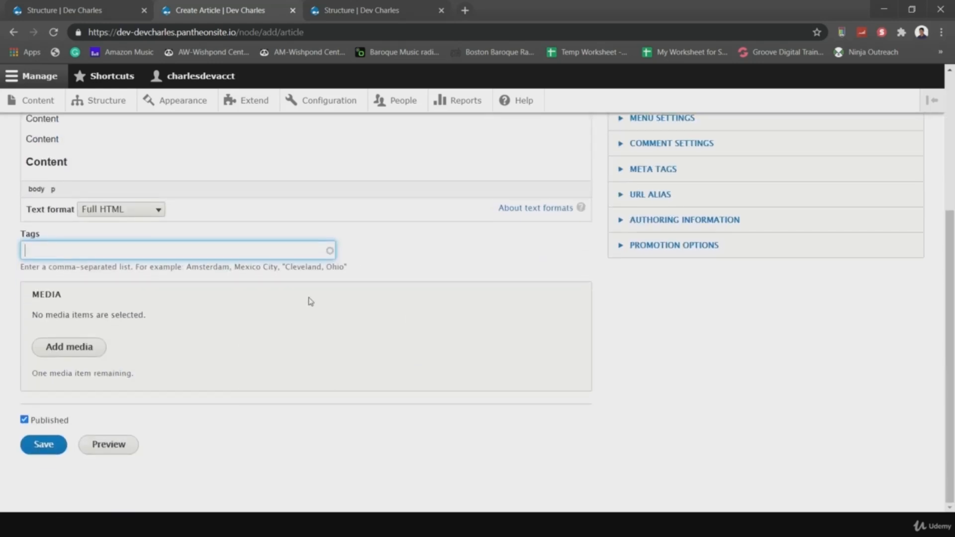
{"action": "left_click", "coordinate": [405, 268]}
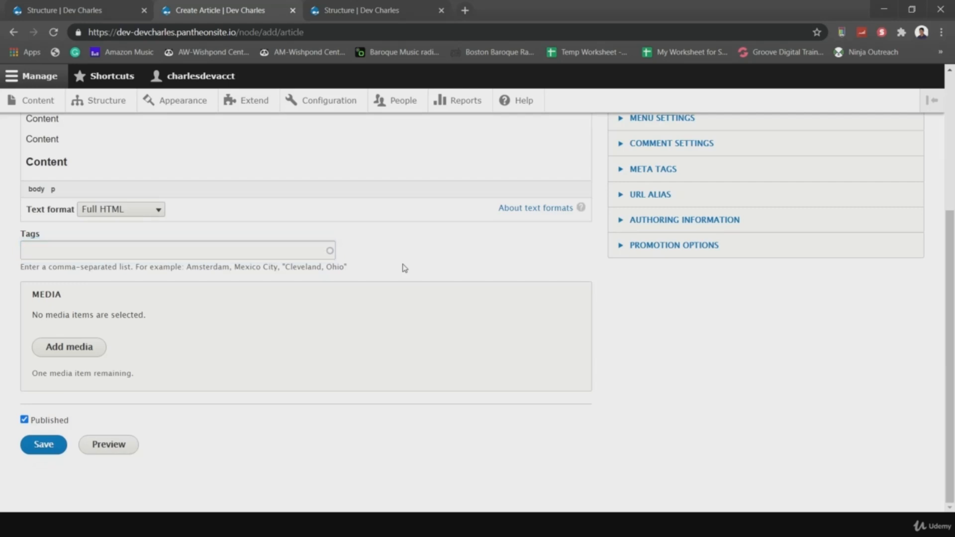
{"action": "left_click", "coordinate": [278, 244]}
{"action": "type", "text": "lv"}
{"action": "key", "text": "BackSpace"}
{"action": "type", "text": "nvest"}
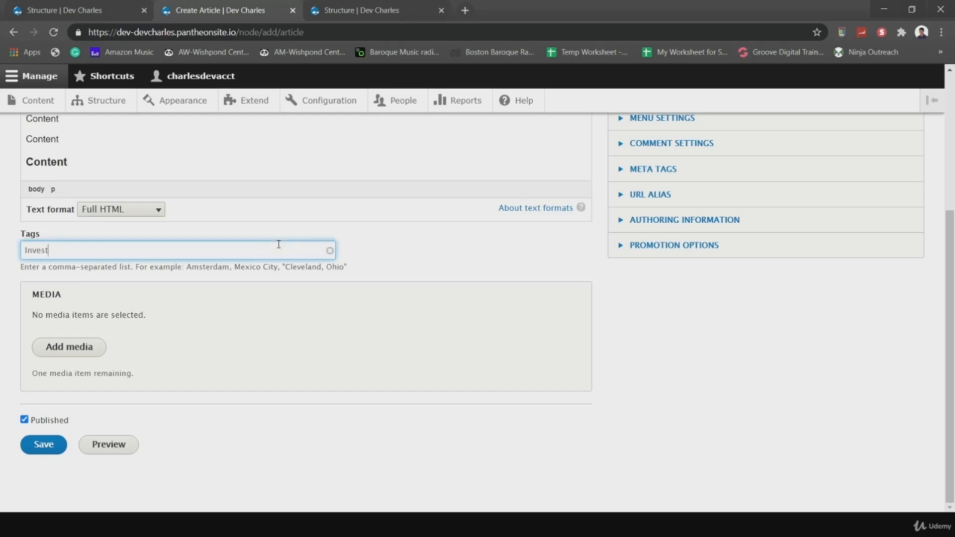
{"action": "type", "text": "ing in Stocks, Retirement"}
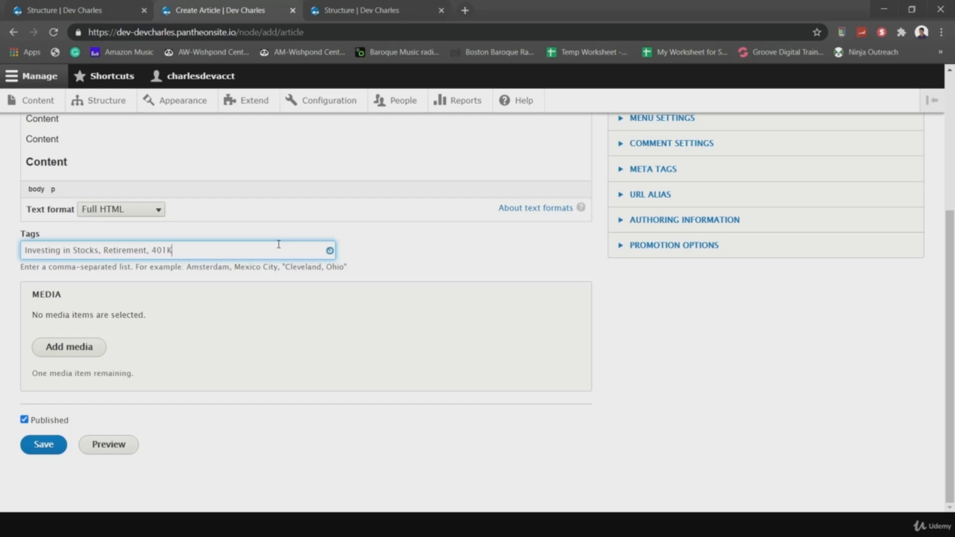
{"action": "type", "text": ", 401K"}
- Add 'Financial' to the start of the title, making it 'Financial Article 1'
{"action": "scroll", "coordinate": [373, 274], "scroll_direction": "up", "scroll_amount": 4}
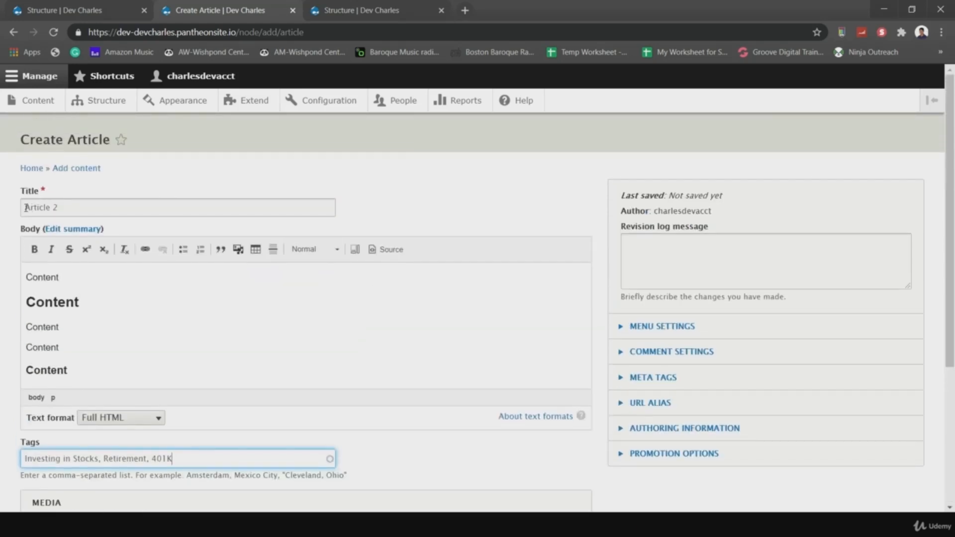
{"action": "left_click", "coordinate": [25, 207]}
{"action": "type", "text": "Financial"}
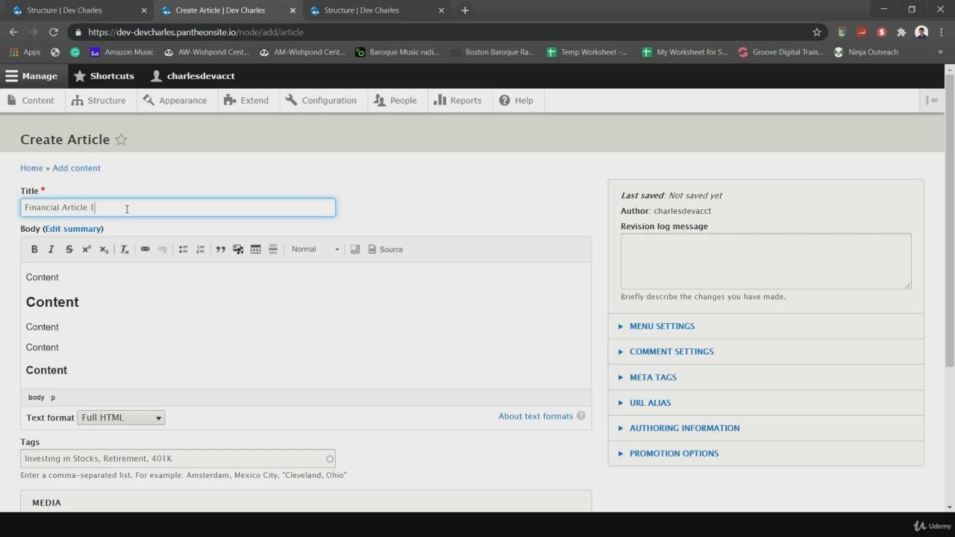
{"action": "scroll", "coordinate": [238, 355], "scroll_direction": "down", "scroll_amount": 5}
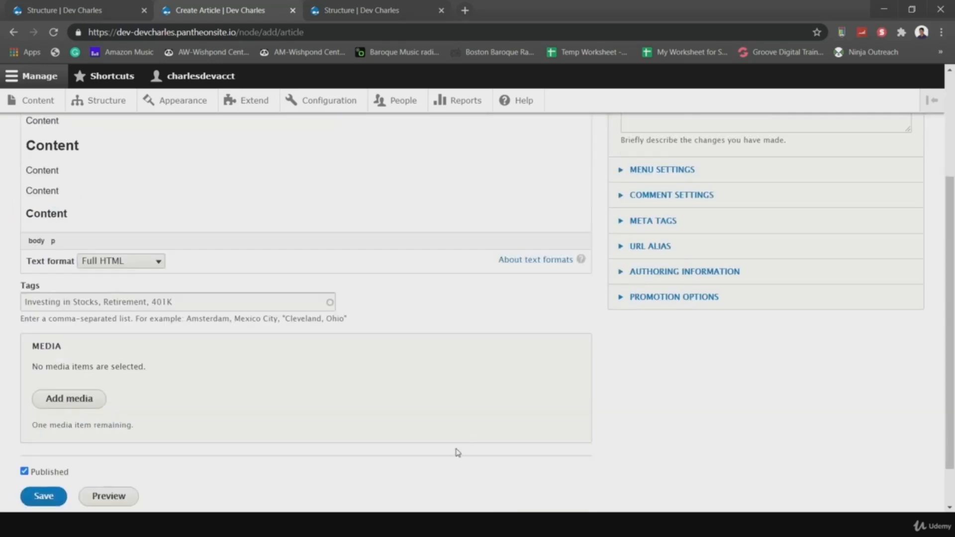
{"action": "scroll", "coordinate": [209, 264], "scroll_direction": "up", "scroll_amount": 5}
- Write a summary about personal experience investing in a 401k for the very first time
{"action": "left_click", "coordinate": [75, 230]}
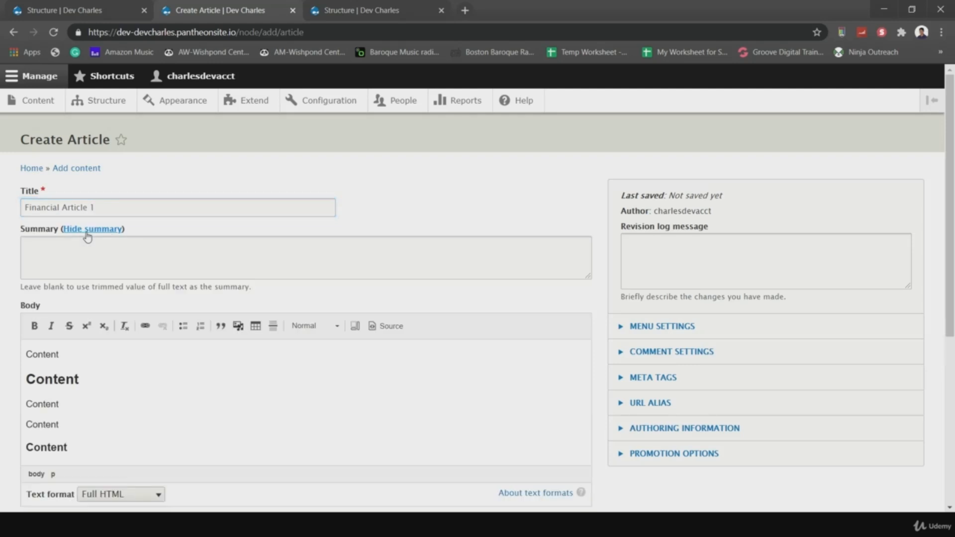
{"action": "left_click", "coordinate": [139, 254]}
{"action": "type", "text": "THis is"}
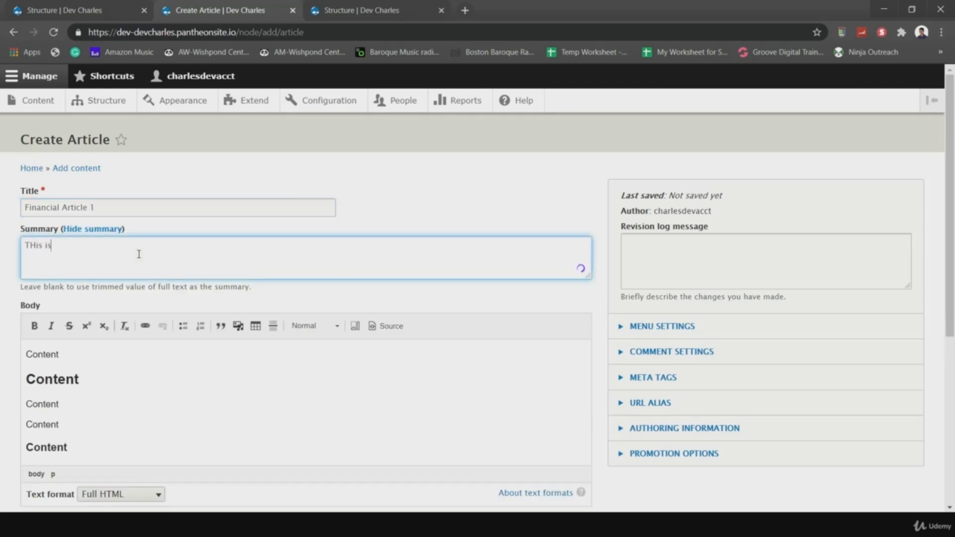
{"action": "key", "text": "BackSpace"}
{"action": "key", "text": "BackSpace"}
{"action": "key", "text": "BackSpace"}
{"action": "key", "text": "BackSpace"}
{"action": "type", "text": "This is an"}
{"action": "type", "text": "m"}
{"action": "key", "text": "BackSpace"}
{"action": "key", "text": "BackSpace"}
{"action": "key", "text": "BackSpace"}
{"action": "key", "text": "BackSpace"}
{"action": "key", "text": "BackSpace"}
{"action": "key", "text": "BackSpace"}
{"action": "key", "text": "BackSpace"}
{"action": "key", "text": "BackSpace"}
{"action": "key", "text": "BackSpace"}
{"action": "type", "text": "I'm going to provide you w"}
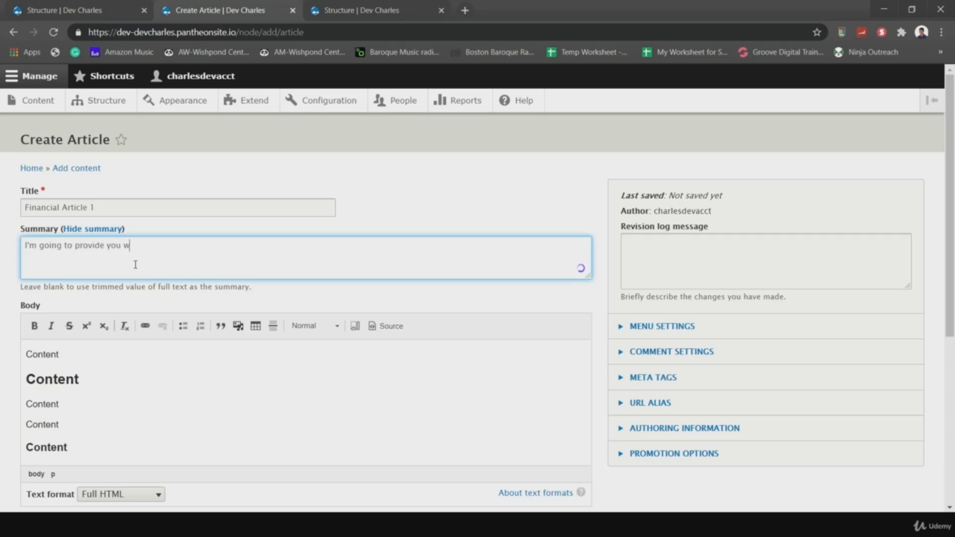
{"action": "type", "text": "ith my personal experience"}
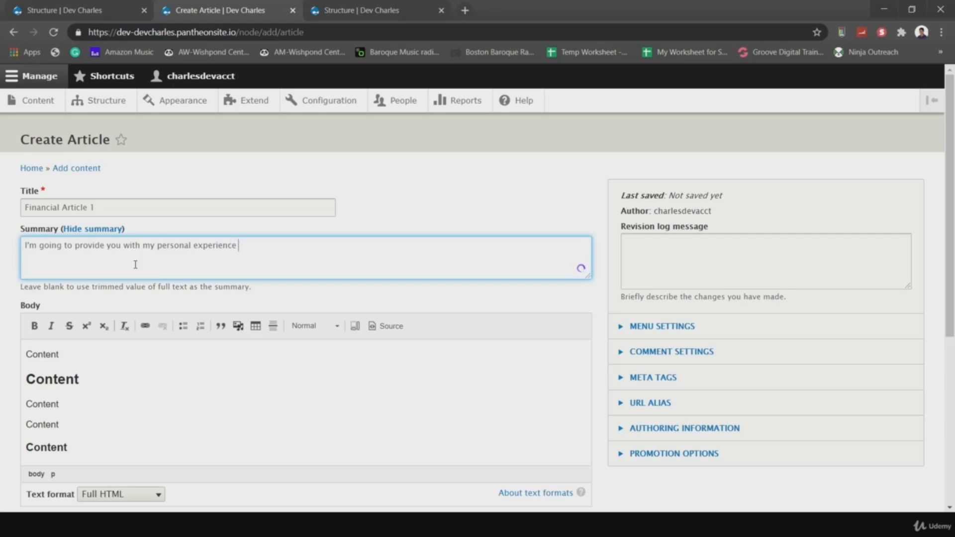
{"action": "type", "text": "regarding investing in "}
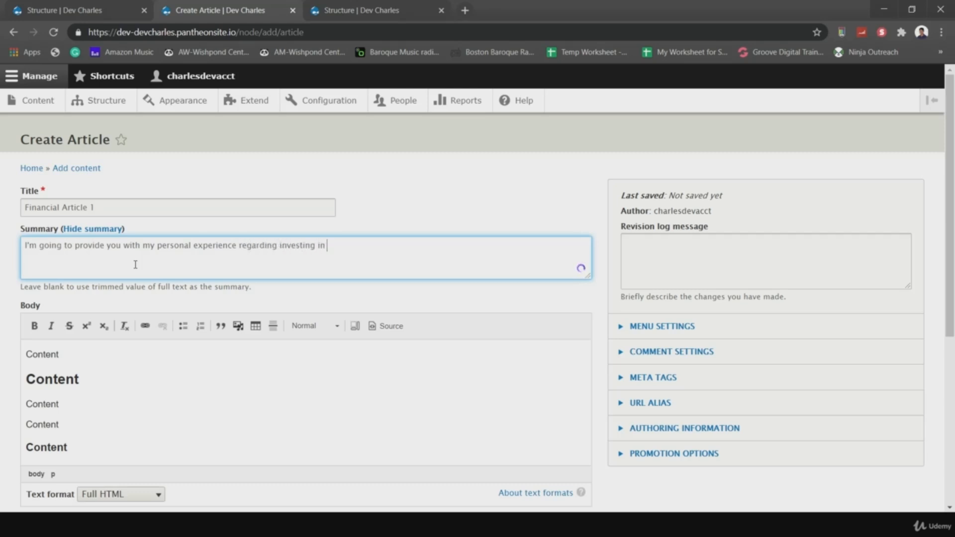
{"action": "type", "text": "a 401k for very first time."}
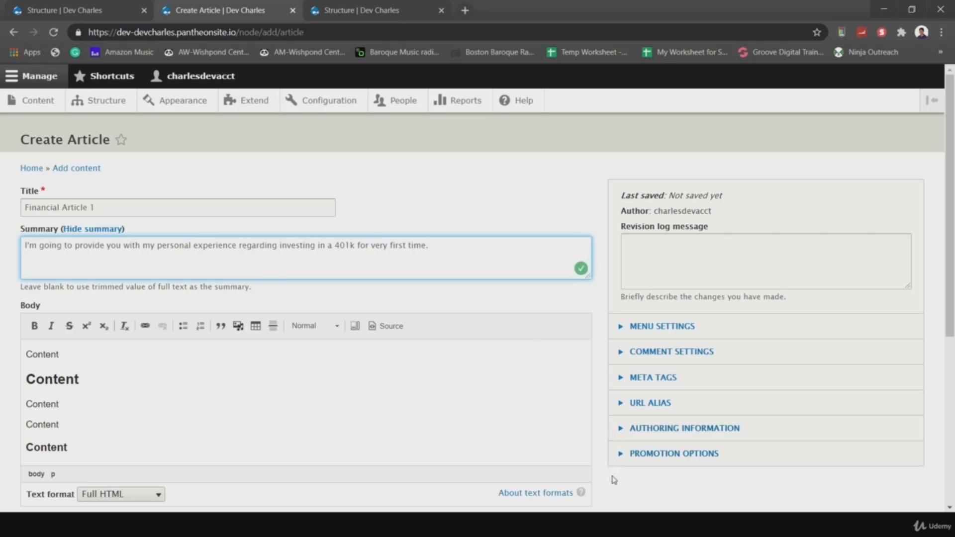
{"action": "scroll", "coordinate": [613, 478], "scroll_direction": "down", "scroll_amount": 4}
{"action": "scroll", "coordinate": [613, 479], "scroll_direction": "down", "scroll_amount": 2}
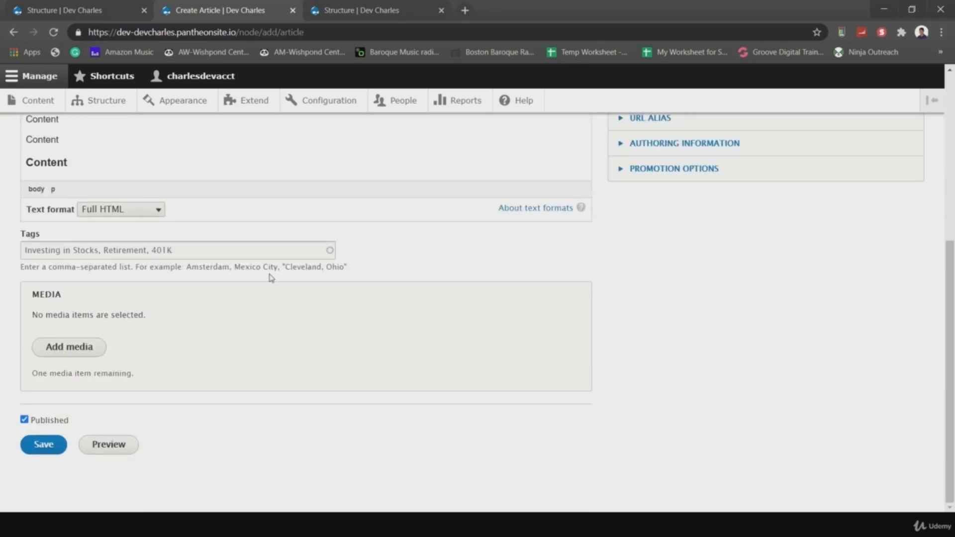
- Upload emeraldbg01.png as image media with alt text 'Green Box' and insert it into the article
{"action": "left_click", "coordinate": [87, 348]}
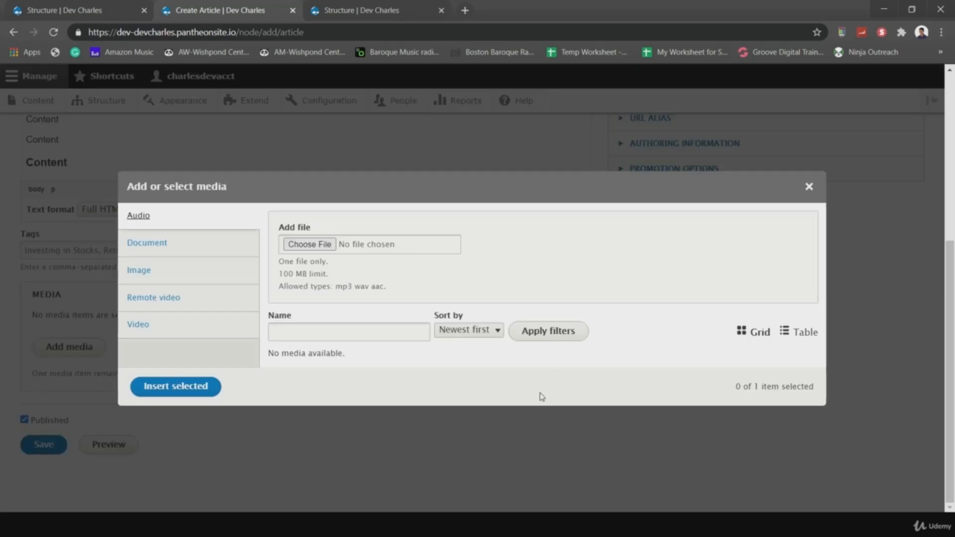
{"action": "left_click", "coordinate": [234, 269]}
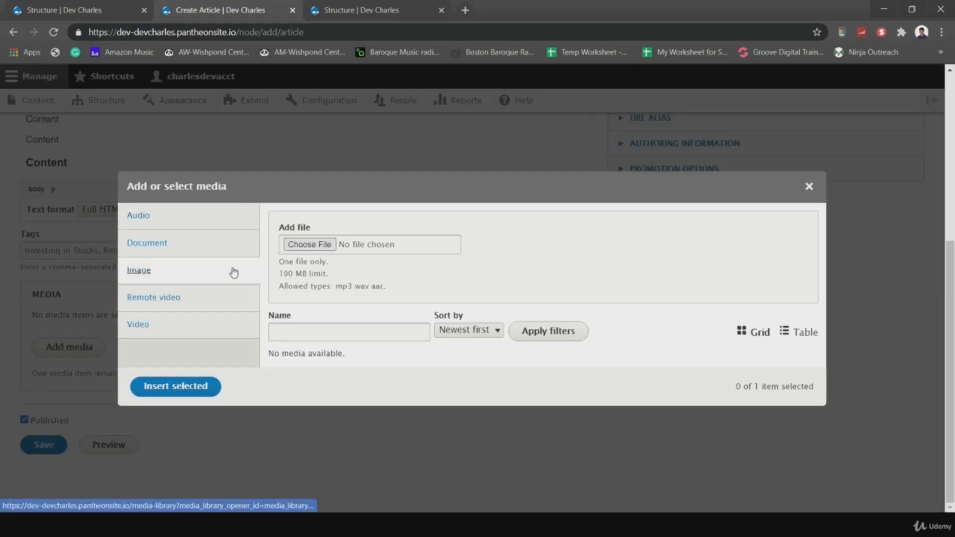
{"action": "left_click", "coordinate": [308, 195]}
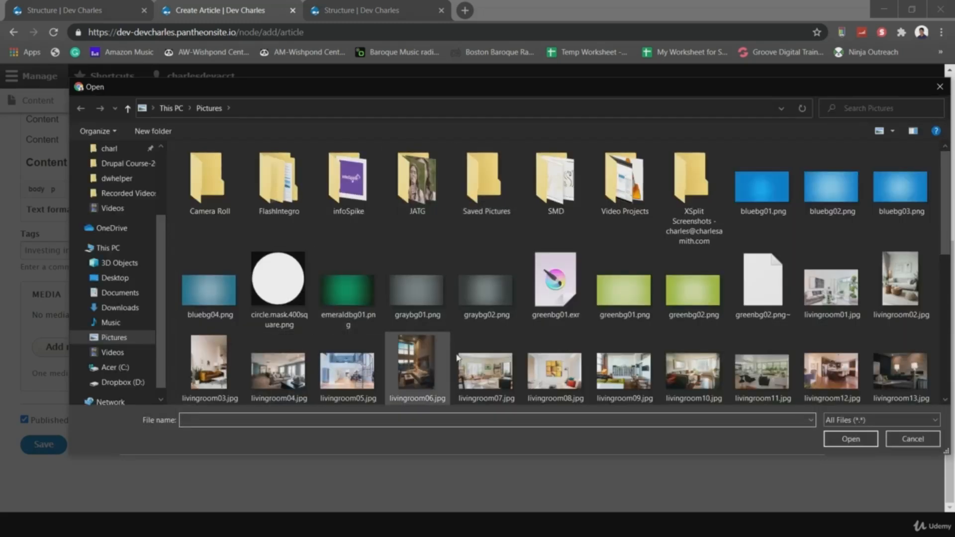
{"action": "left_click", "coordinate": [359, 291]}
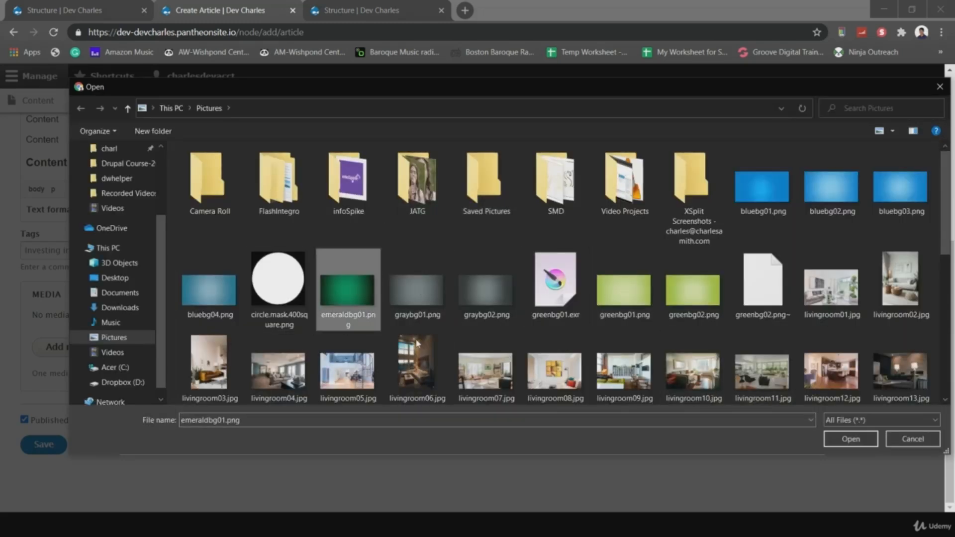
{"action": "left_click", "coordinate": [857, 443]}
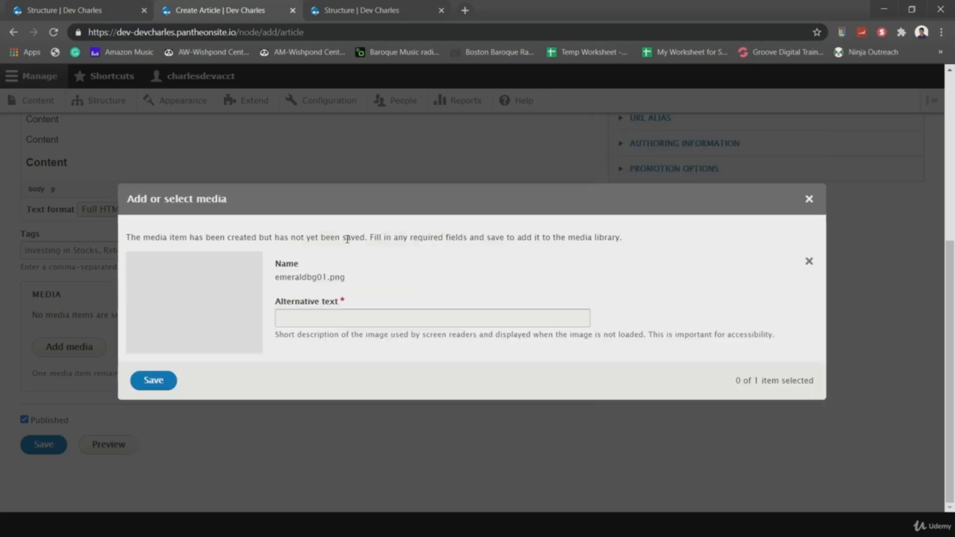
{"action": "left_click", "coordinate": [371, 322]}
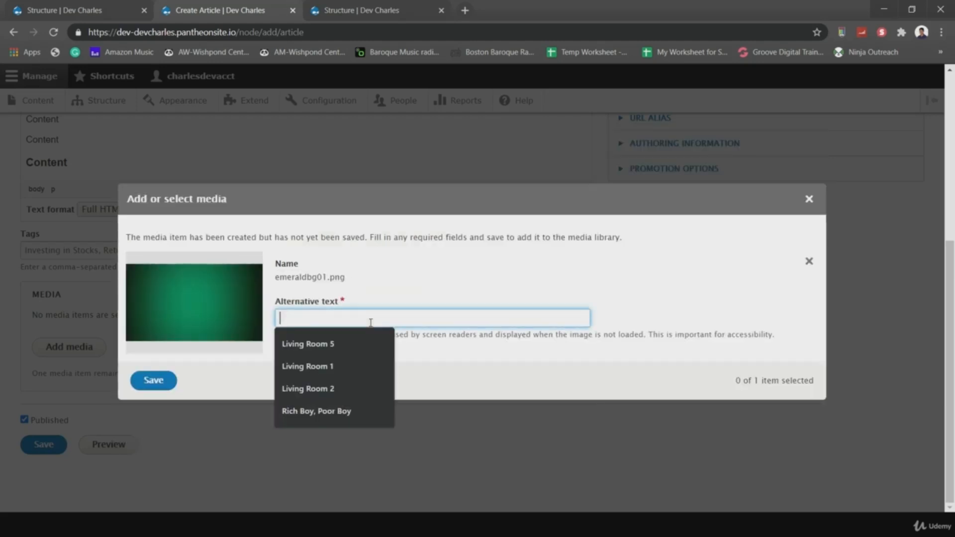
{"action": "type", "text": "Green Box"}
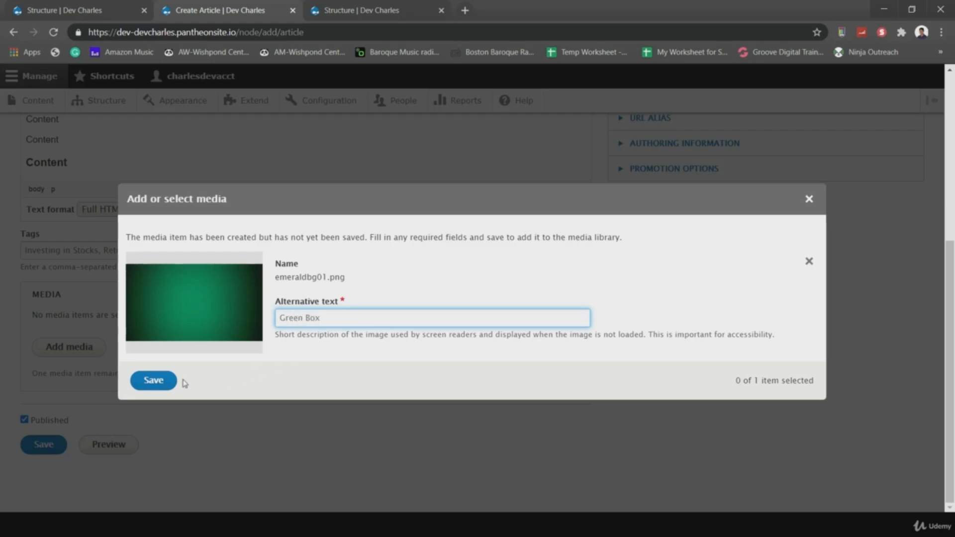
{"action": "left_click", "coordinate": [157, 381]}
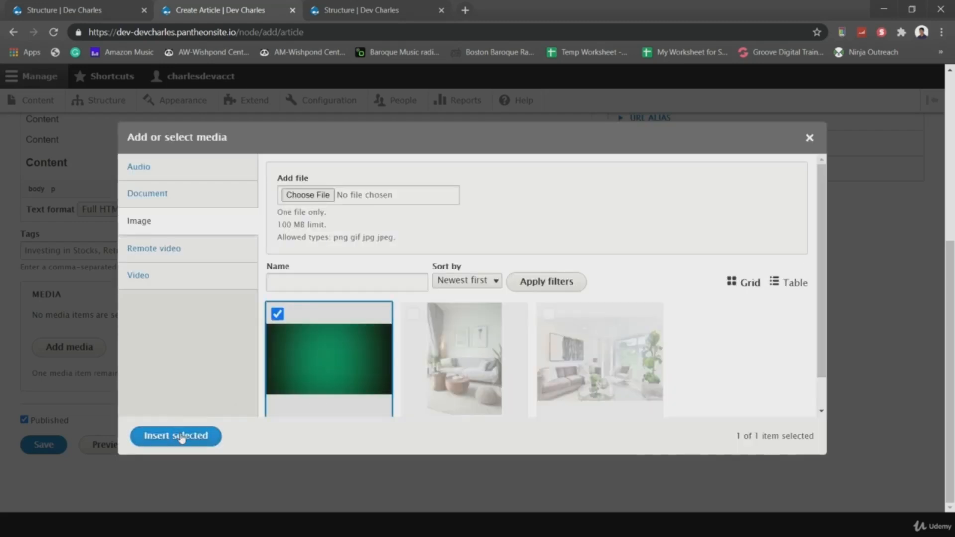
{"action": "left_click", "coordinate": [185, 436]}
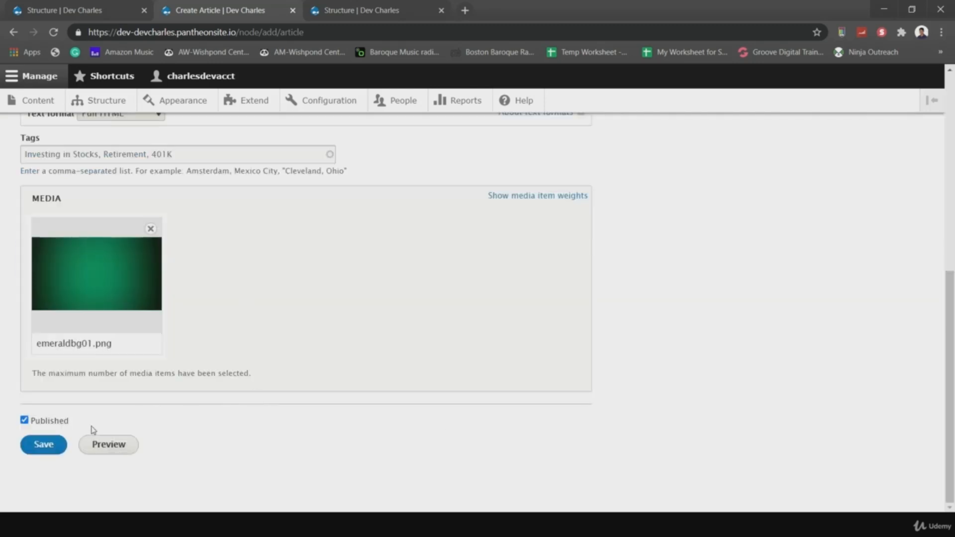
- Save the article and review its published page showing the green image
{"action": "left_click", "coordinate": [42, 450]}
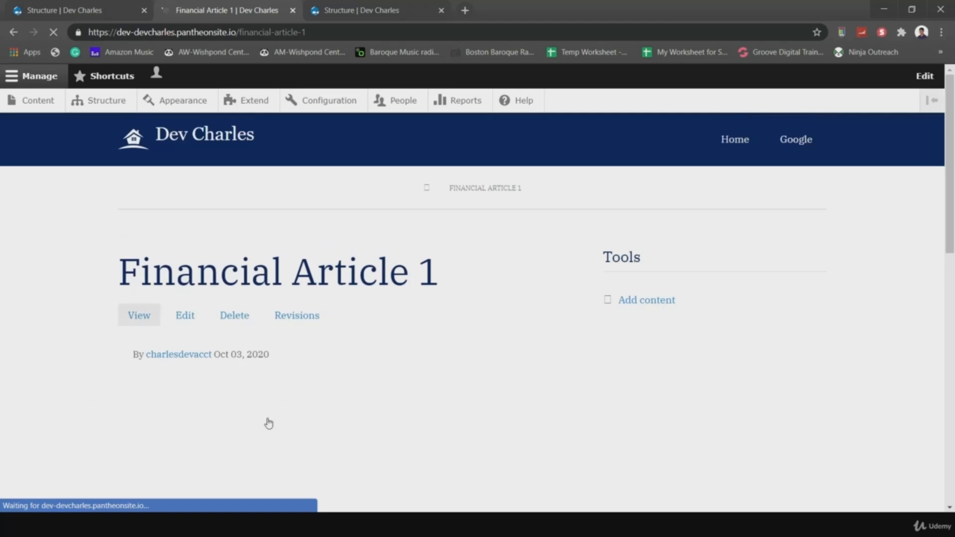
{"action": "scroll", "coordinate": [335, 418], "scroll_direction": "down", "scroll_amount": 5}
{"action": "scroll", "coordinate": [337, 418], "scroll_direction": "up", "scroll_amount": 3}
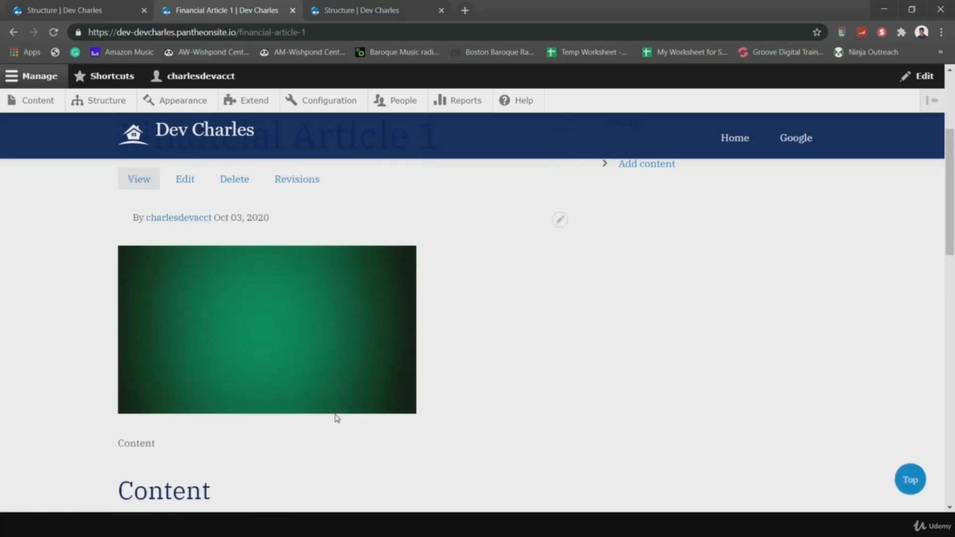
{"action": "scroll", "coordinate": [175, 305], "scroll_direction": "down", "scroll_amount": 4}
{"action": "scroll", "coordinate": [234, 348], "scroll_direction": "up", "scroll_amount": 4}
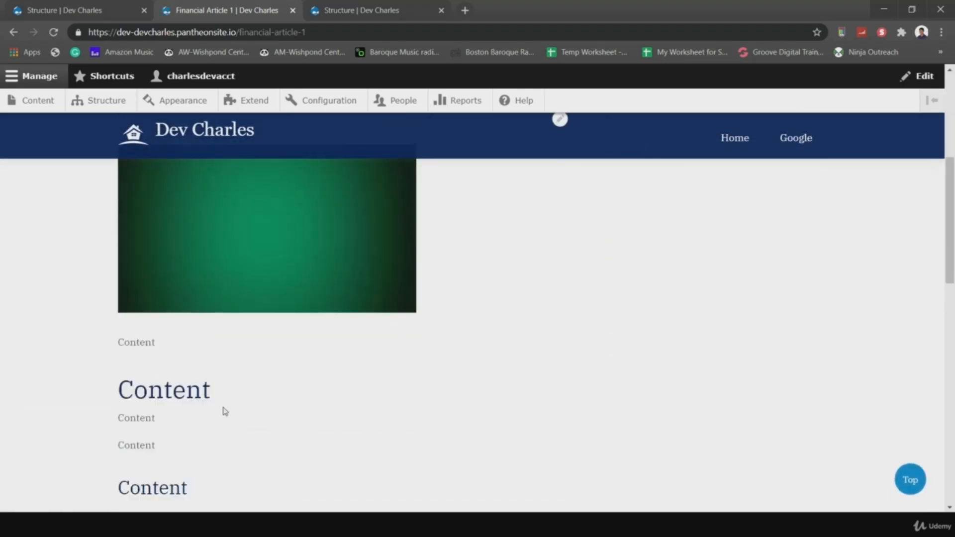
- Edit the article, disable automatic alias, and set the URL alias to /financial-article-about-my-401k
{"action": "left_click", "coordinate": [181, 213]}
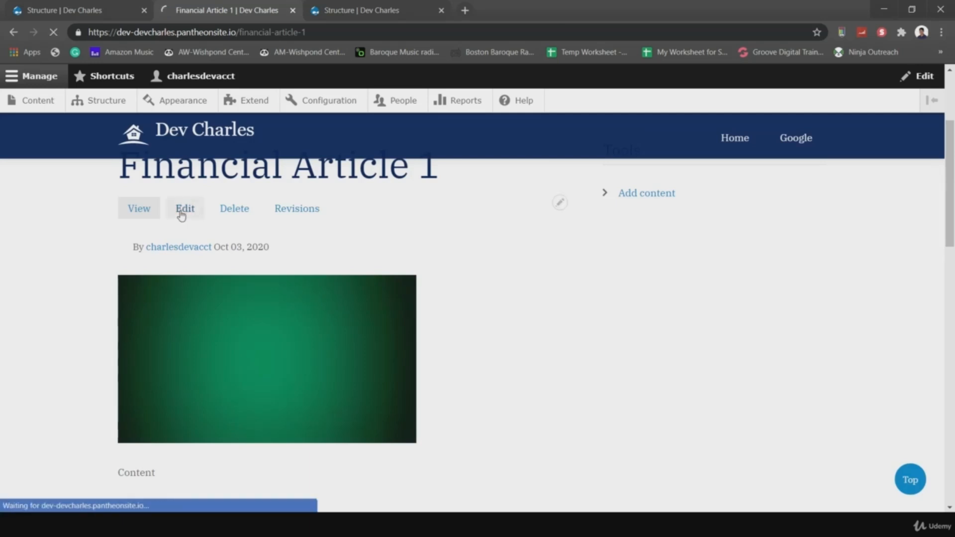
{"action": "scroll", "coordinate": [556, 267], "scroll_direction": "down", "scroll_amount": 3}
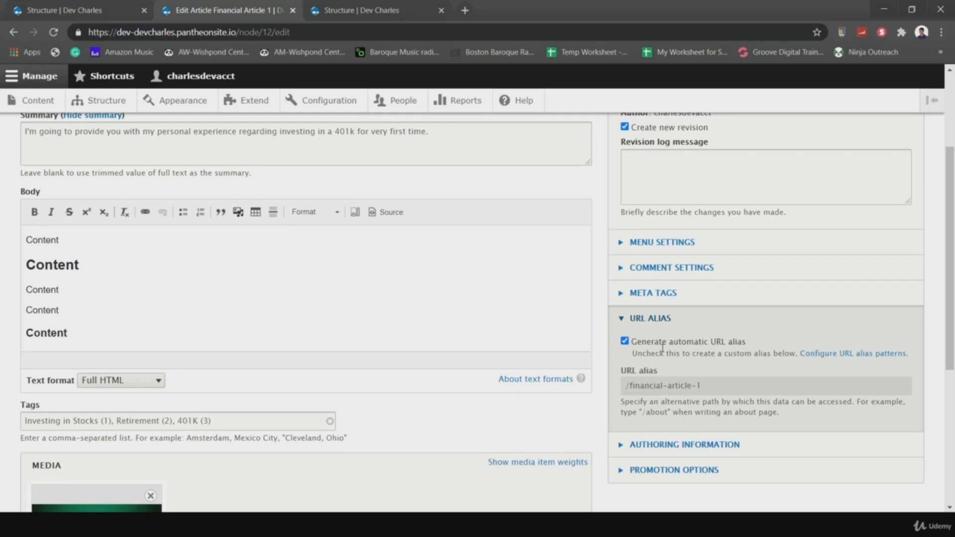
{"action": "left_click", "coordinate": [624, 342]}
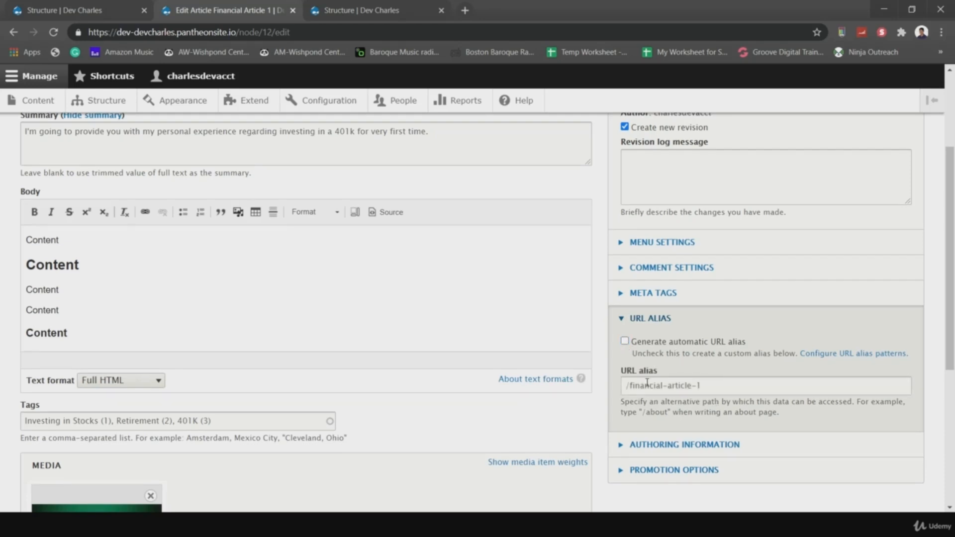
{"action": "left_click", "coordinate": [705, 387]}
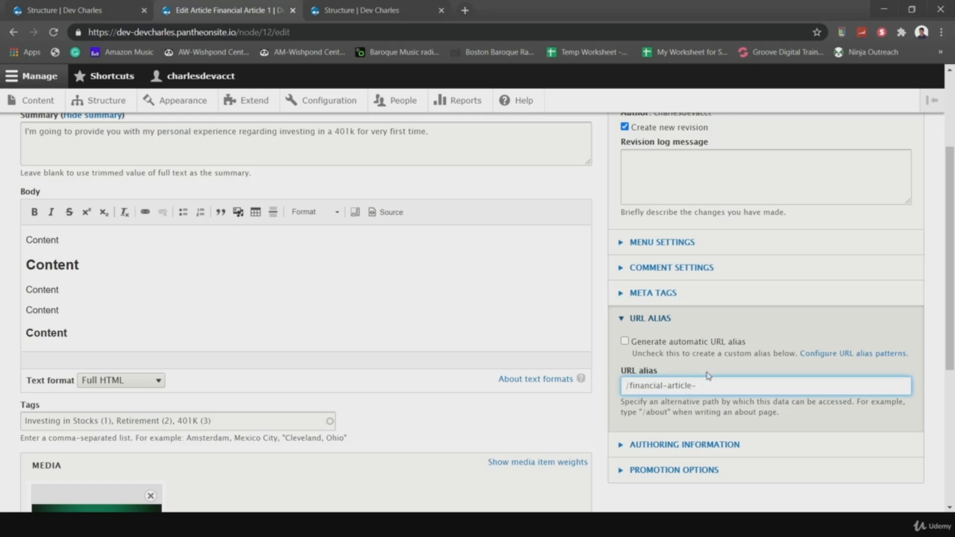
{"action": "type", "text": "401k"}
{"action": "scroll", "coordinate": [578, 431], "scroll_direction": "down", "scroll_amount": 5}
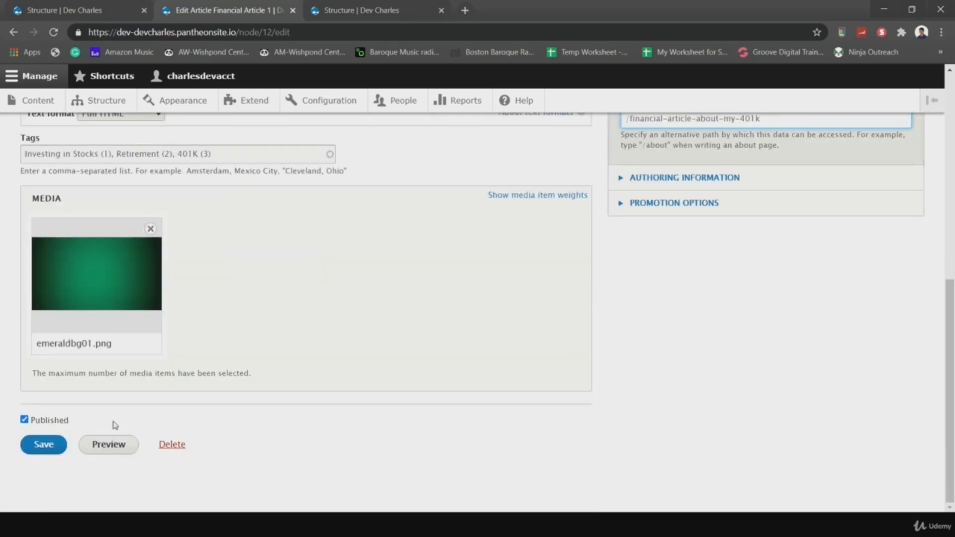
{"action": "scroll", "coordinate": [559, 441], "scroll_direction": "up", "scroll_amount": 4}
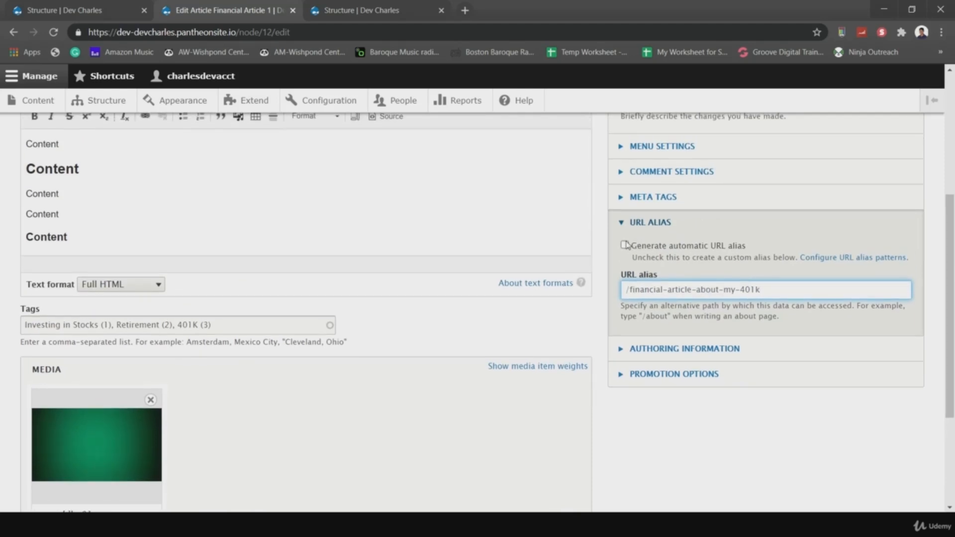
{"action": "left_click", "coordinate": [625, 245]}
{"action": "left_click", "coordinate": [625, 244]}
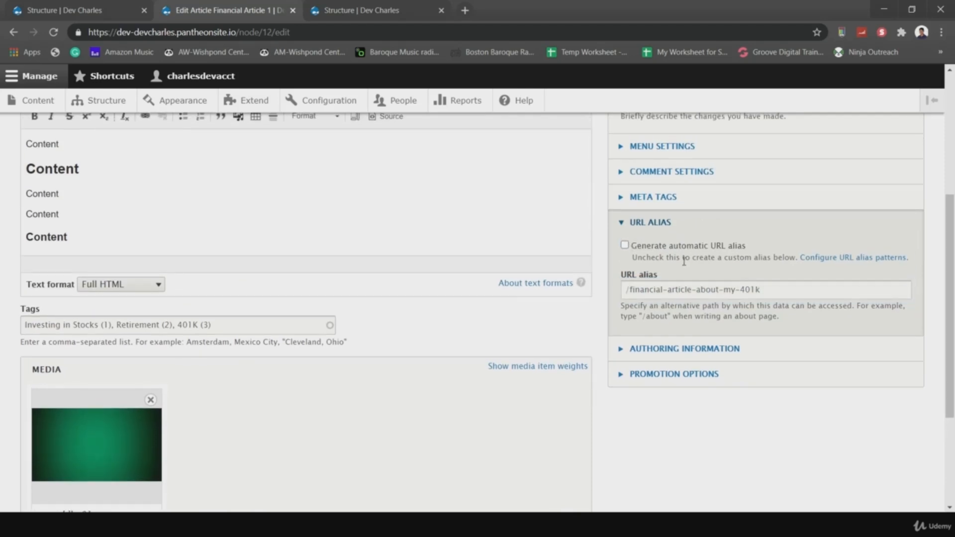
{"action": "left_click_drag", "start_coordinate": [635, 286], "coordinate": [799, 286]}
{"action": "left_click", "coordinate": [707, 447]}
- Expand Authoring information and Promotion options, then save the updated article
{"action": "scroll", "coordinate": [707, 446], "scroll_direction": "down", "scroll_amount": 3}
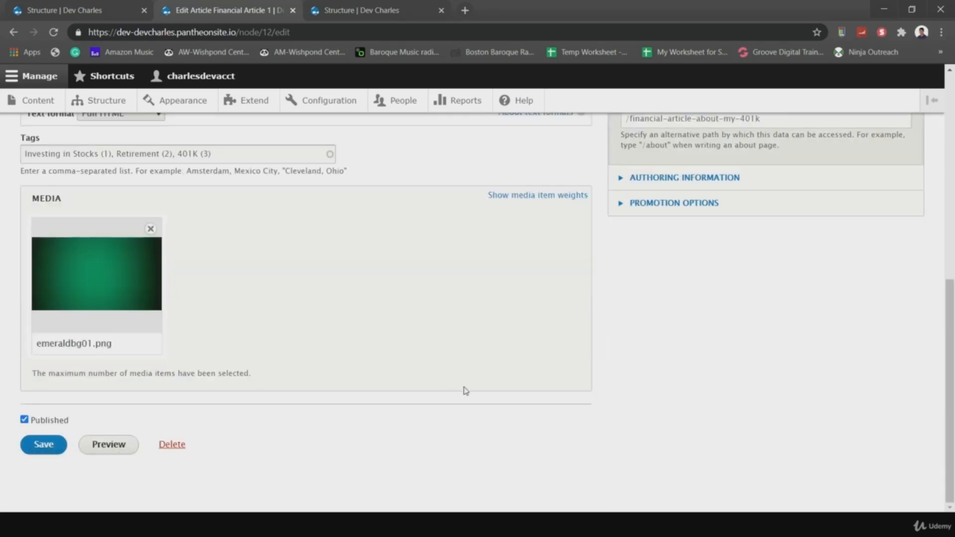
{"action": "left_click", "coordinate": [631, 180]}
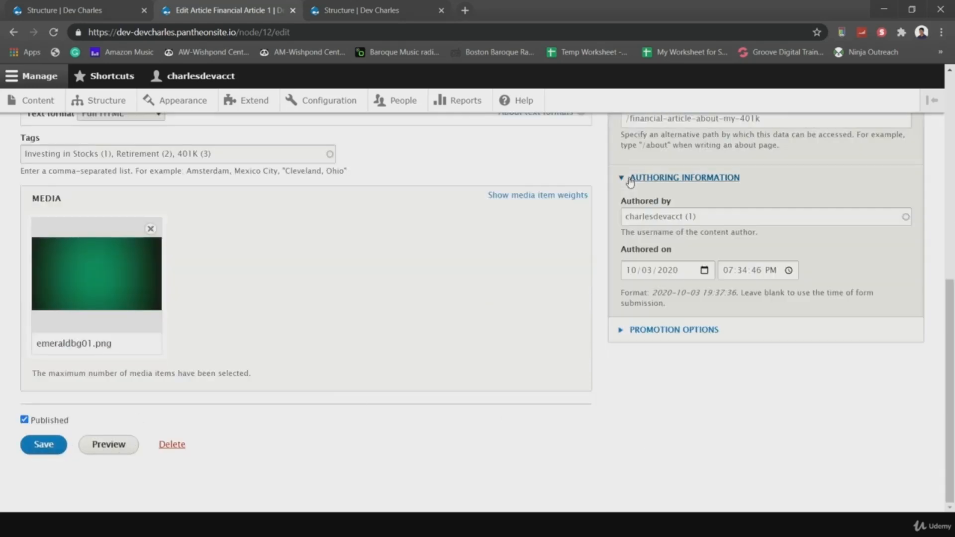
{"action": "left_click", "coordinate": [641, 331]}
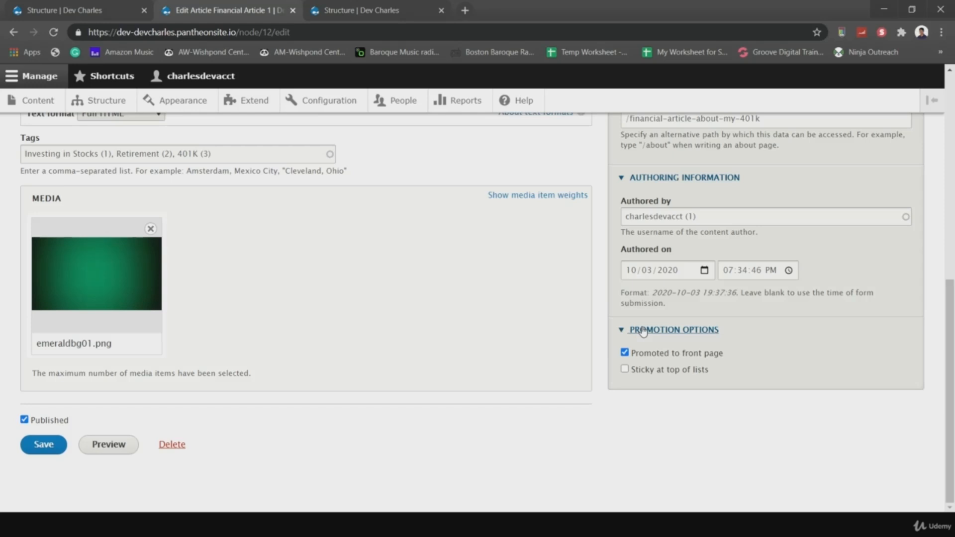
{"action": "left_click", "coordinate": [48, 448]}
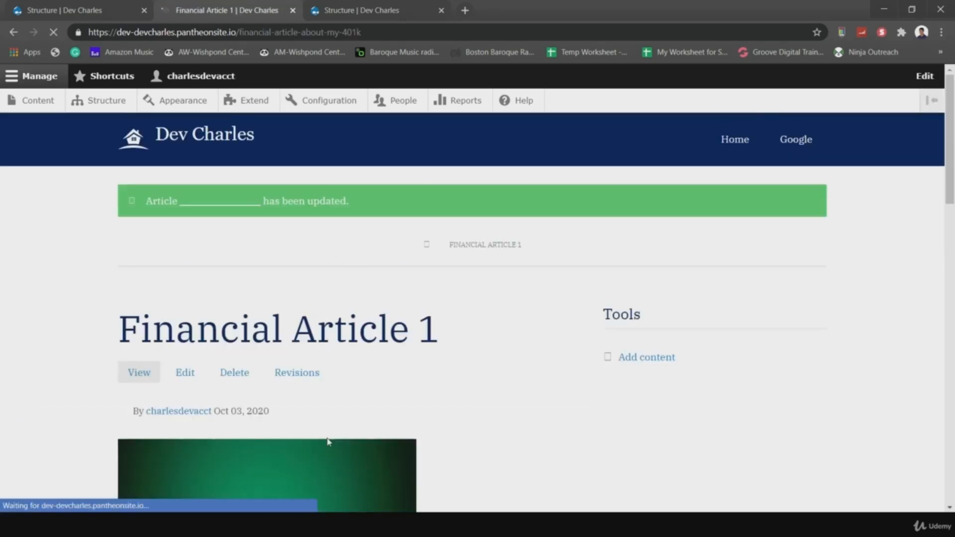
{"action": "scroll", "coordinate": [469, 403], "scroll_direction": "down", "scroll_amount": 1}
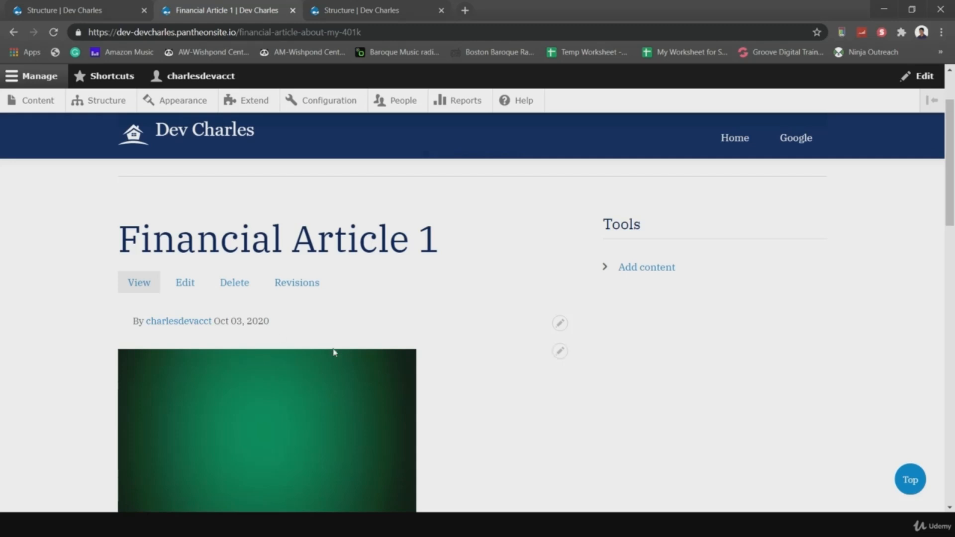
{"action": "scroll", "coordinate": [433, 370], "scroll_direction": "up", "scroll_amount": 1}
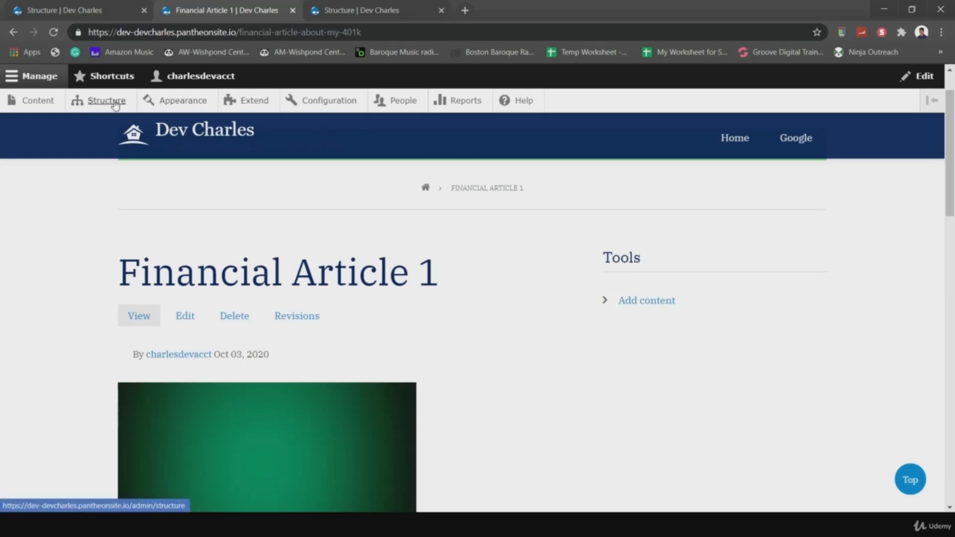
- Go through Structure > Content types > Article Manage display to the Article type's Edit form
{"action": "left_click", "coordinate": [94, 100]}
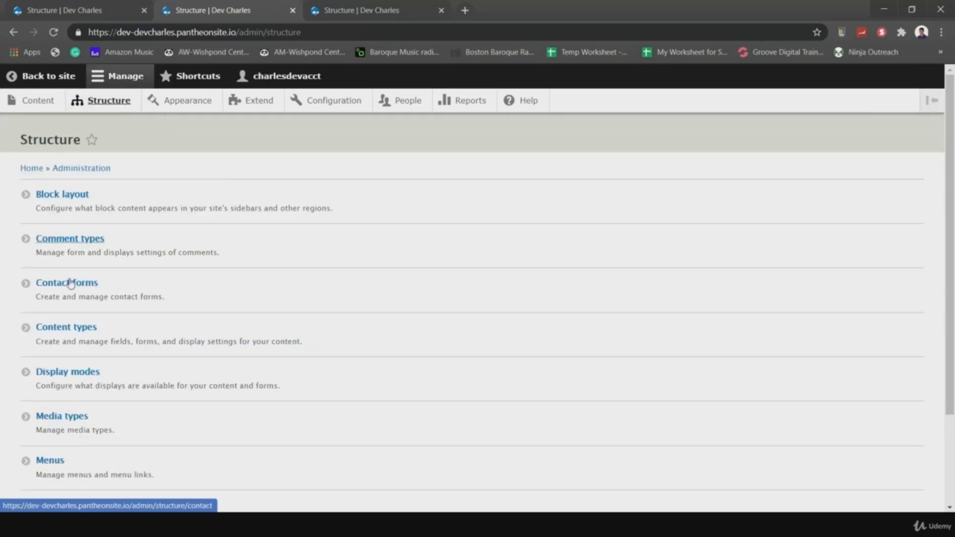
{"action": "left_click", "coordinate": [83, 329]}
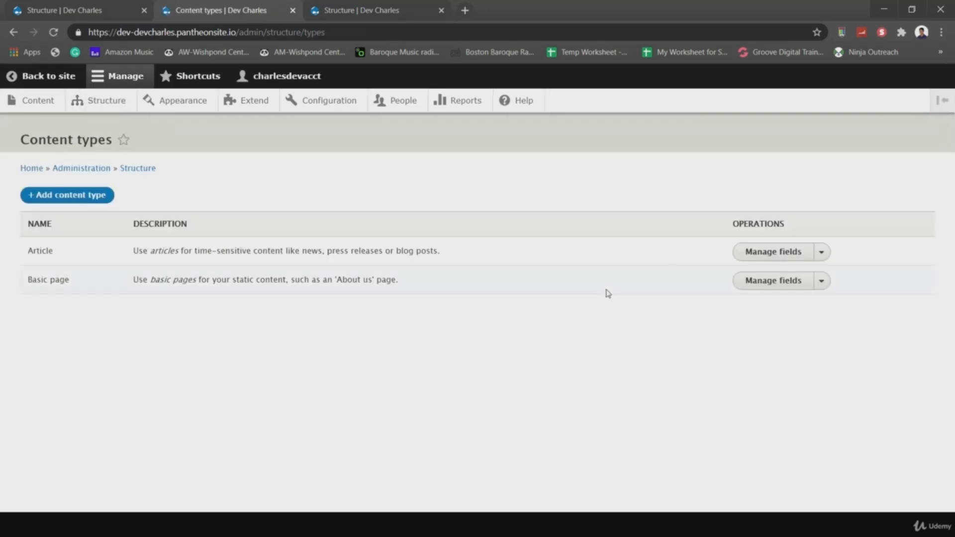
{"action": "left_click", "coordinate": [751, 254]}
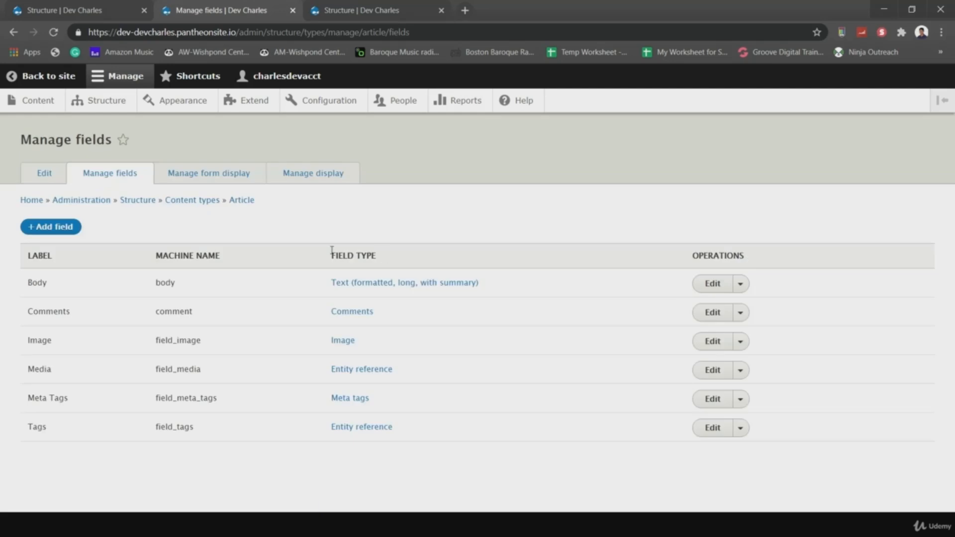
{"action": "left_click", "coordinate": [292, 179]}
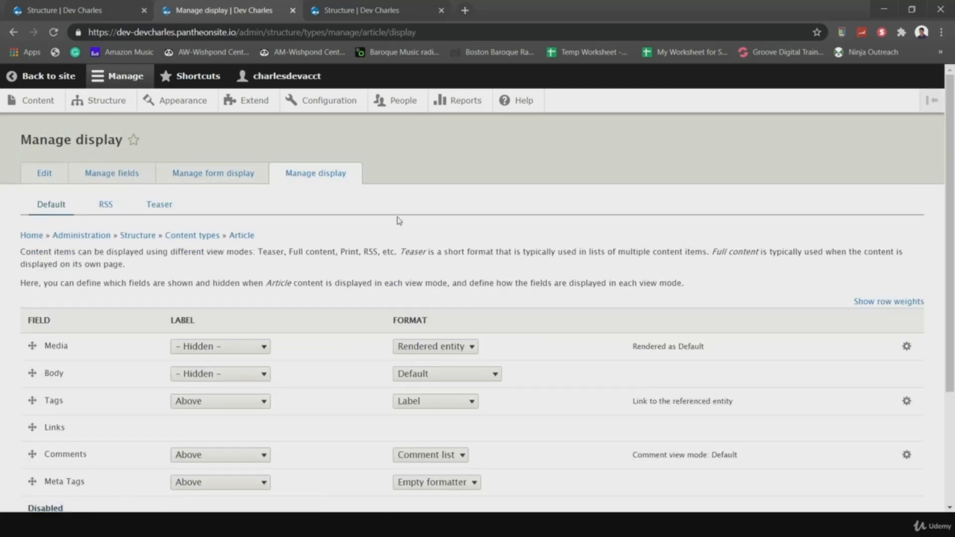
{"action": "scroll", "coordinate": [445, 271], "scroll_direction": "down", "scroll_amount": 3}
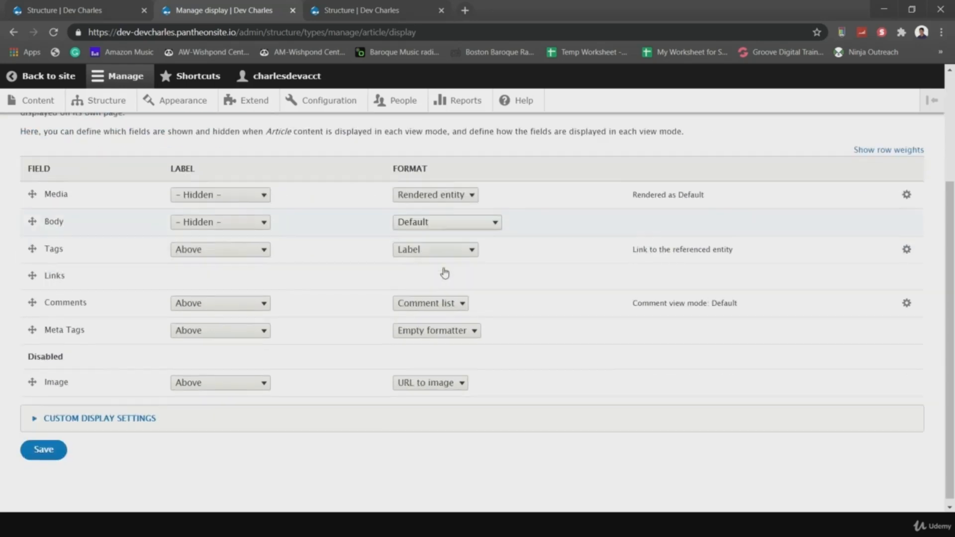
{"action": "scroll", "coordinate": [444, 271], "scroll_direction": "up", "scroll_amount": 3}
{"action": "left_click", "coordinate": [43, 174]}
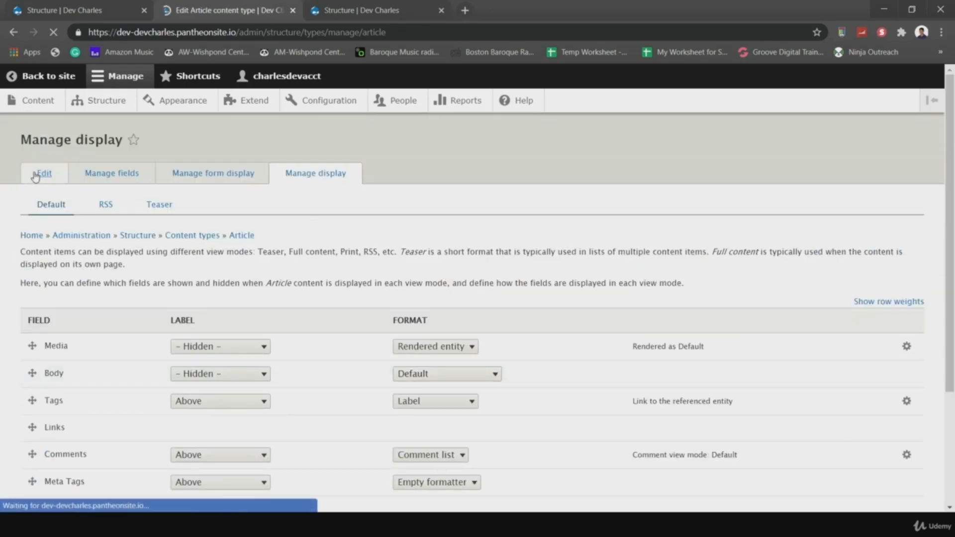
- Uncheck 'Display author and date information' for Articles, save the content type, and go back to the site
{"action": "scroll", "coordinate": [315, 362], "scroll_direction": "down", "scroll_amount": 2}
{"action": "left_click", "coordinate": [85, 372]}
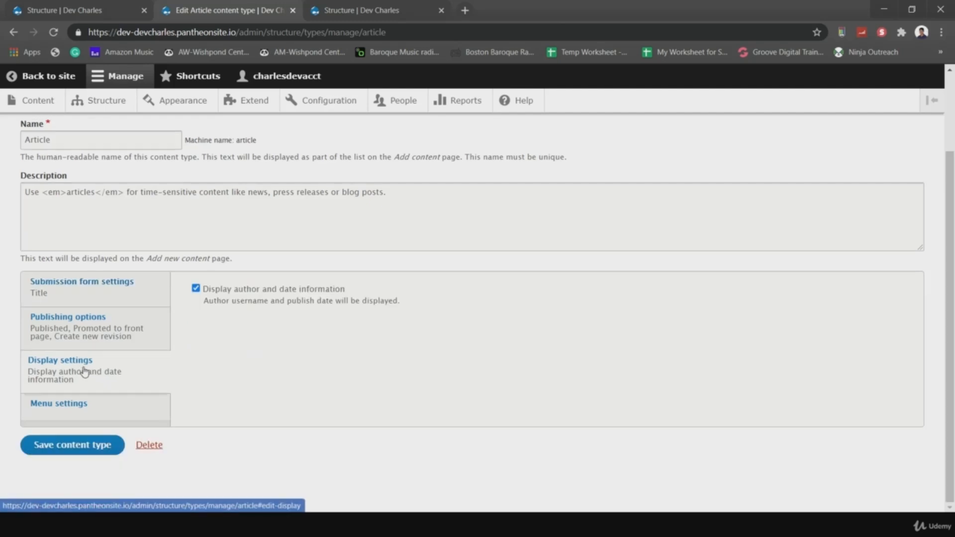
{"action": "left_click", "coordinate": [197, 289]}
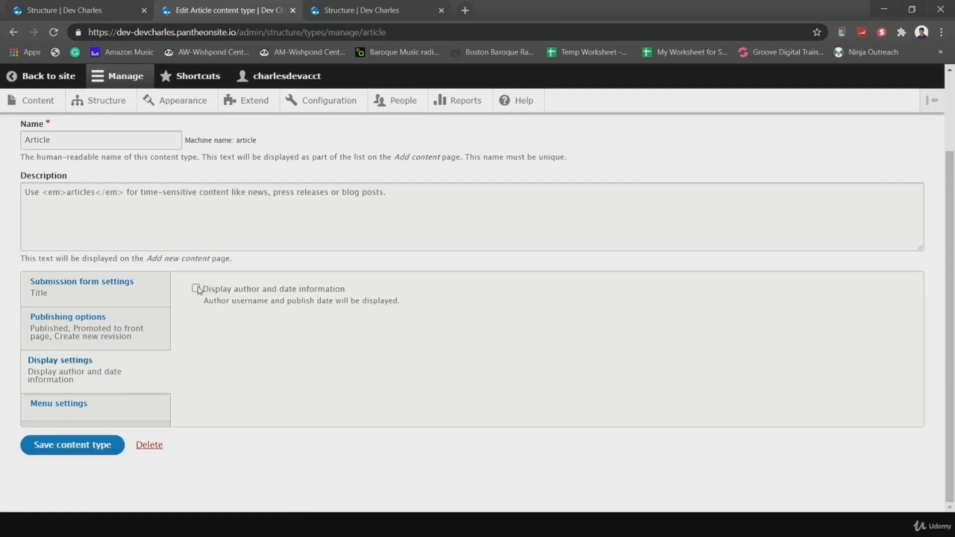
{"action": "left_click", "coordinate": [82, 448]}
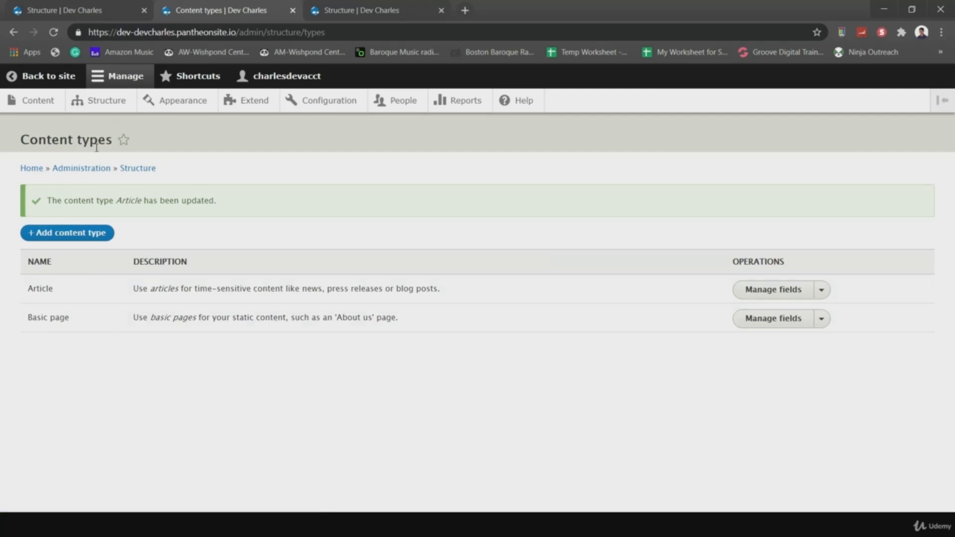
{"action": "left_click", "coordinate": [37, 79]}
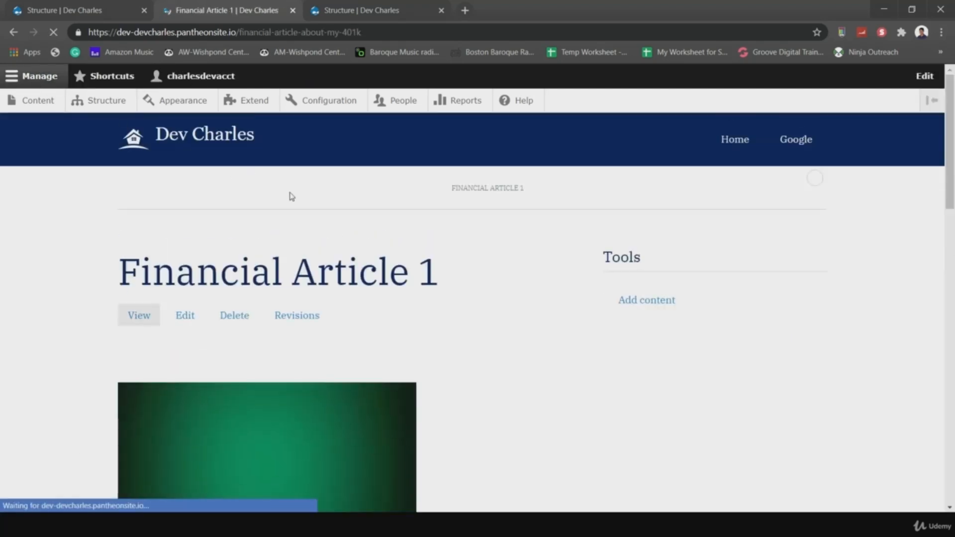
- Open Financial Article 1 from the front page and check its -about-my-401k alias in the address bar
{"action": "scroll", "coordinate": [529, 356], "scroll_direction": "down", "scroll_amount": 4}
{"action": "scroll", "coordinate": [327, 352], "scroll_direction": "up", "scroll_amount": 3}
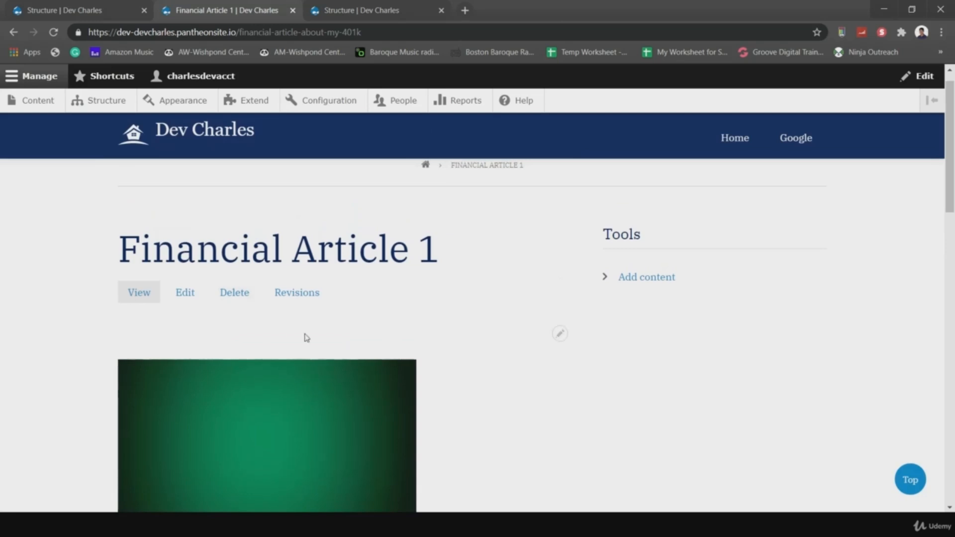
{"action": "scroll", "coordinate": [500, 385], "scroll_direction": "up", "scroll_amount": 1}
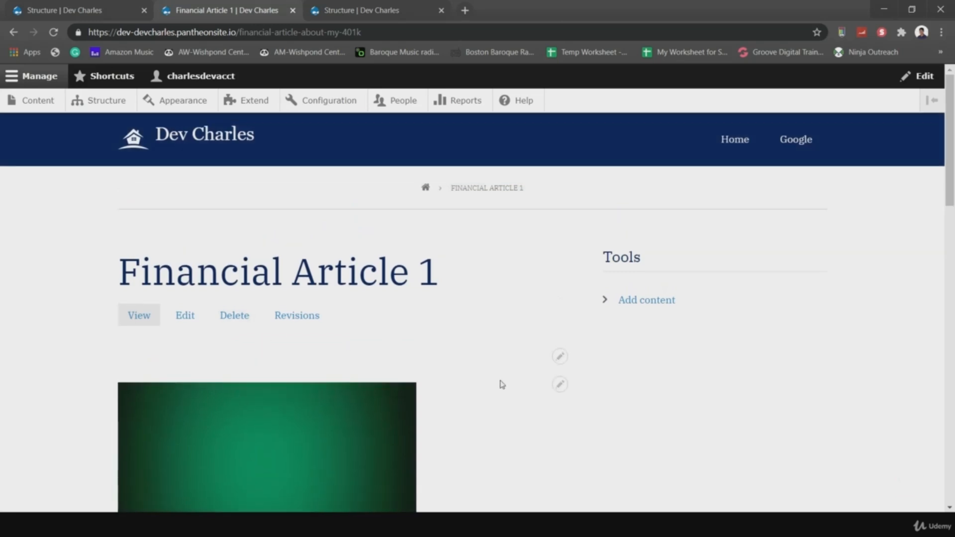
{"action": "left_click", "coordinate": [426, 188]}
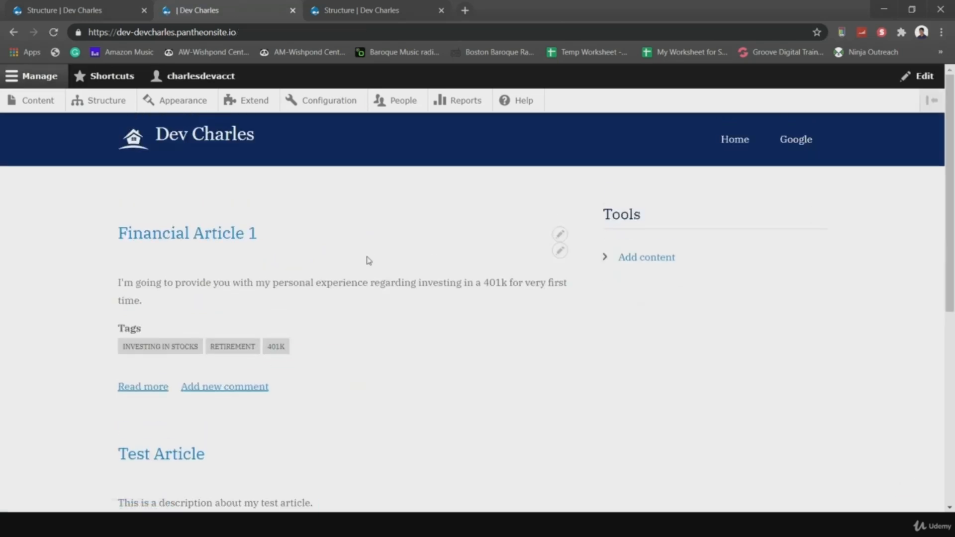
{"action": "left_click", "coordinate": [199, 234]}
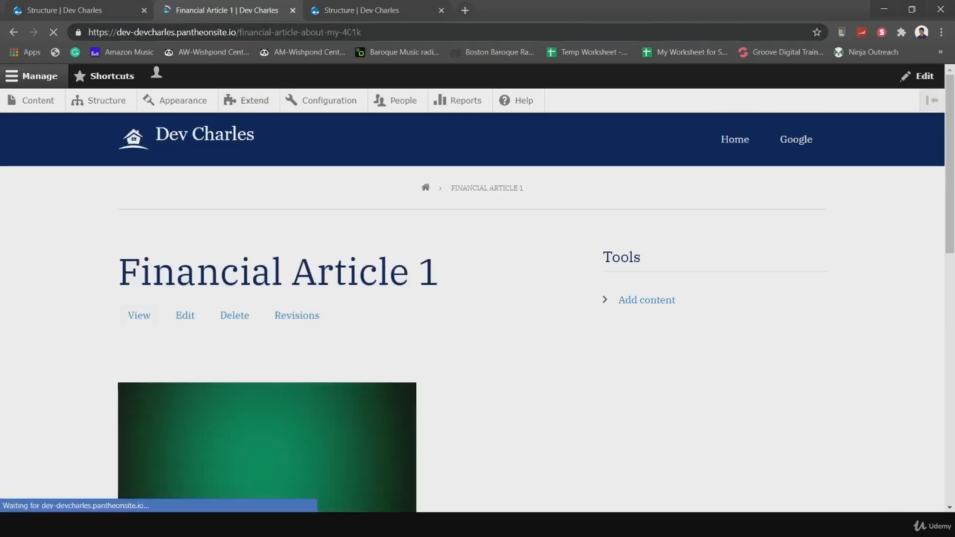
{"action": "left_click_drag", "start_coordinate": [320, 32], "coordinate": [381, 35]}
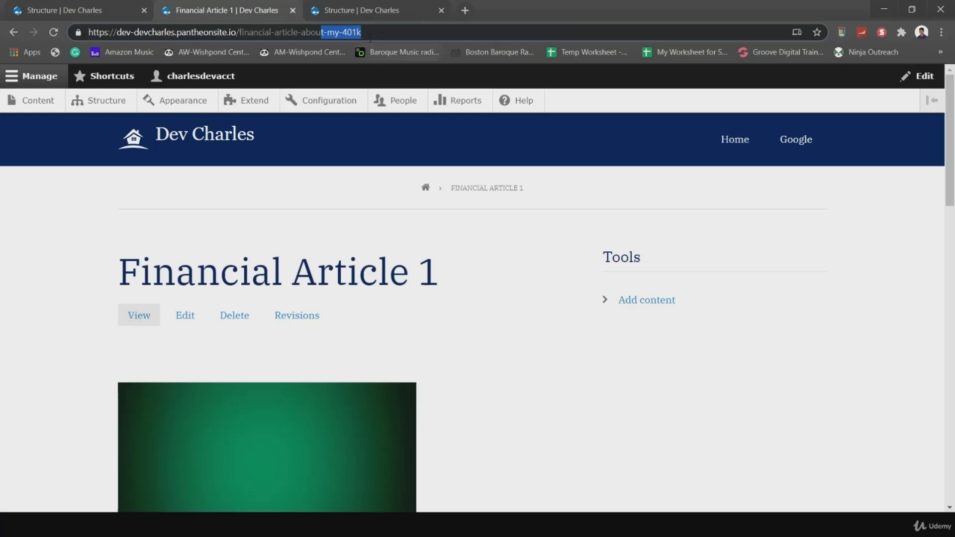
{"action": "left_click", "coordinate": [328, 32]}
{"action": "left_click_drag", "start_coordinate": [299, 31], "coordinate": [376, 32]}
{"action": "left_click", "coordinate": [291, 213]}
- Back on the front page, inspect the Financial Article 1 teaser summary
{"action": "left_click", "coordinate": [425, 188]}
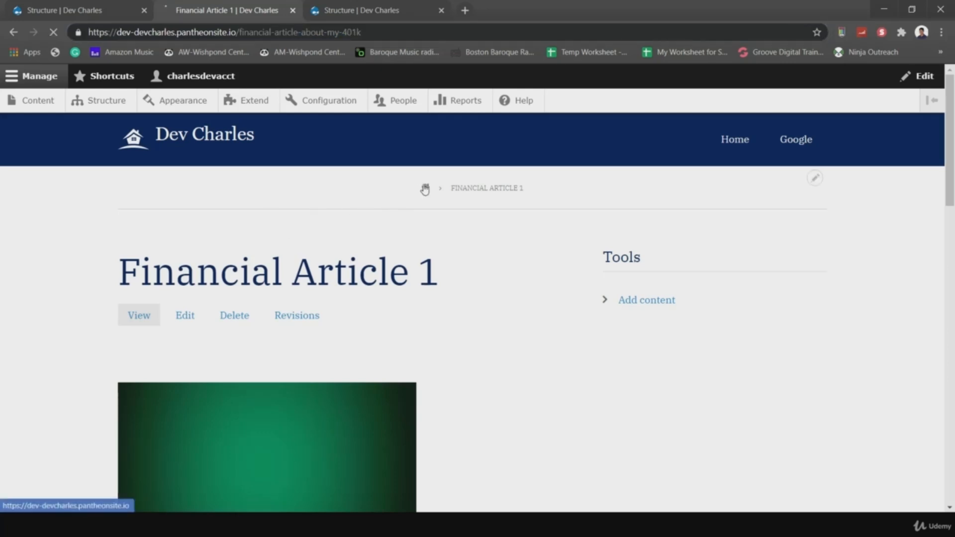
{"action": "scroll", "coordinate": [499, 348], "scroll_direction": "down", "scroll_amount": 3}
{"action": "scroll", "coordinate": [499, 348], "scroll_direction": "up", "scroll_amount": 3}
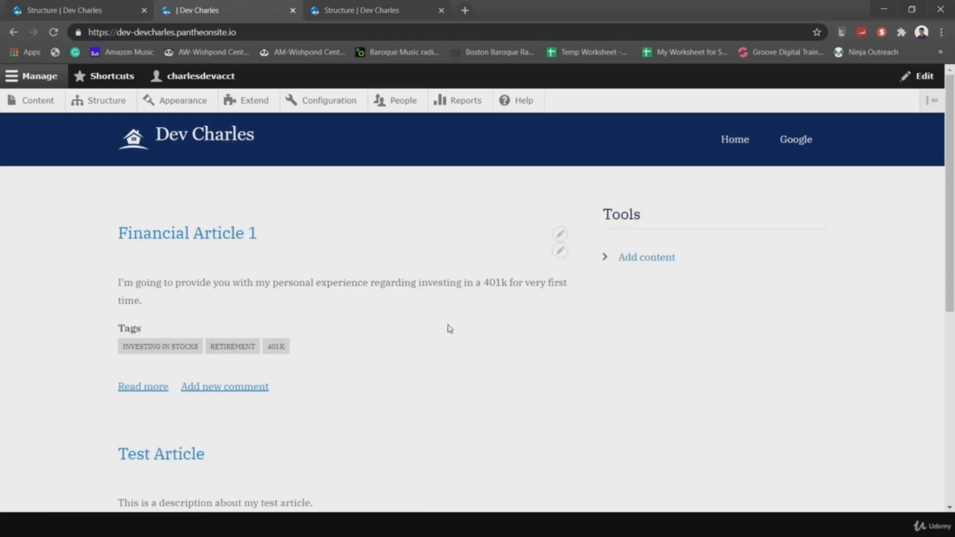
{"action": "right_click", "coordinate": [398, 337]}
{"action": "left_click", "coordinate": [151, 306]}
{"action": "left_click_drag", "start_coordinate": [142, 302], "coordinate": [117, 283]}
{"action": "left_click", "coordinate": [158, 307]}
{"action": "left_click", "coordinate": [155, 304]}
{"action": "left_click", "coordinate": [510, 344]}
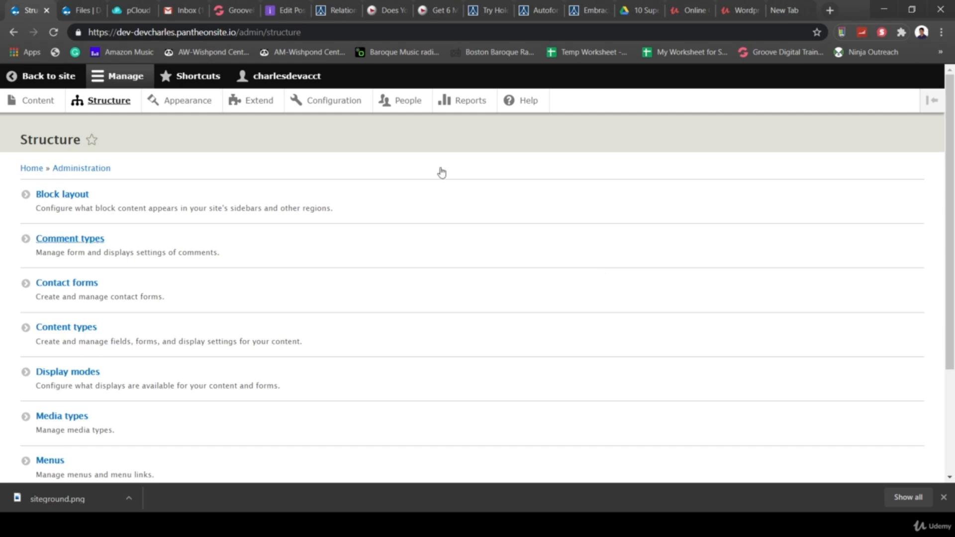
- Open Add content from the Shortcuts menu in the admin toolbar
{"action": "left_click", "coordinate": [180, 82]}
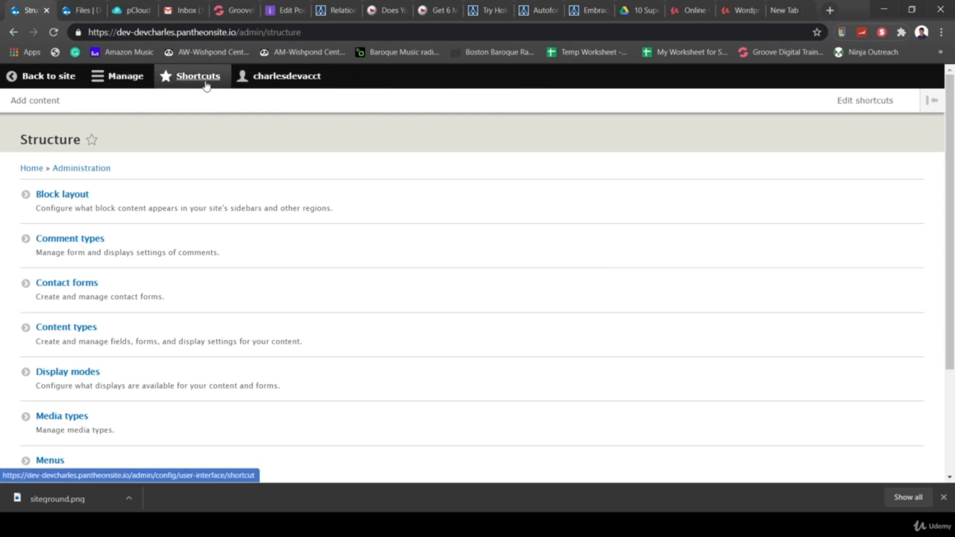
{"action": "left_click", "coordinate": [28, 102]}
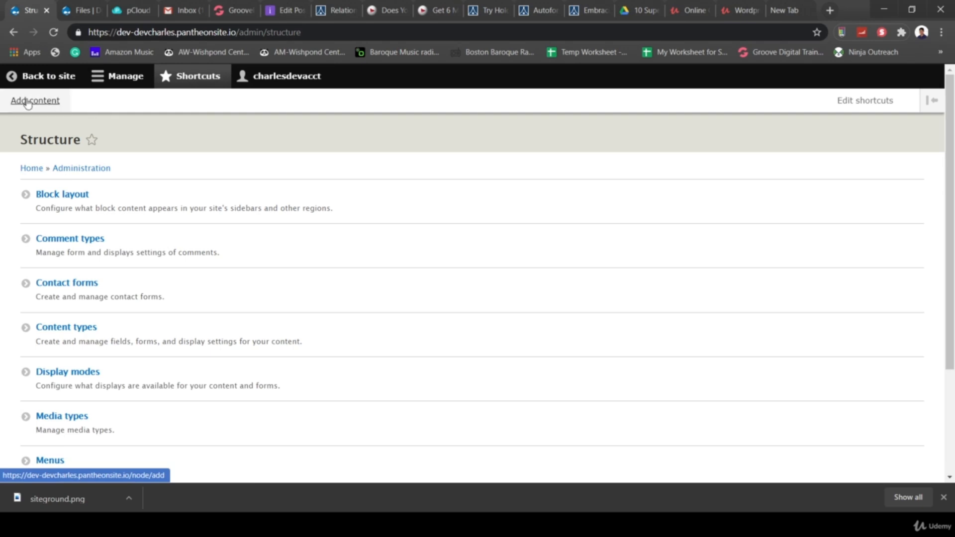
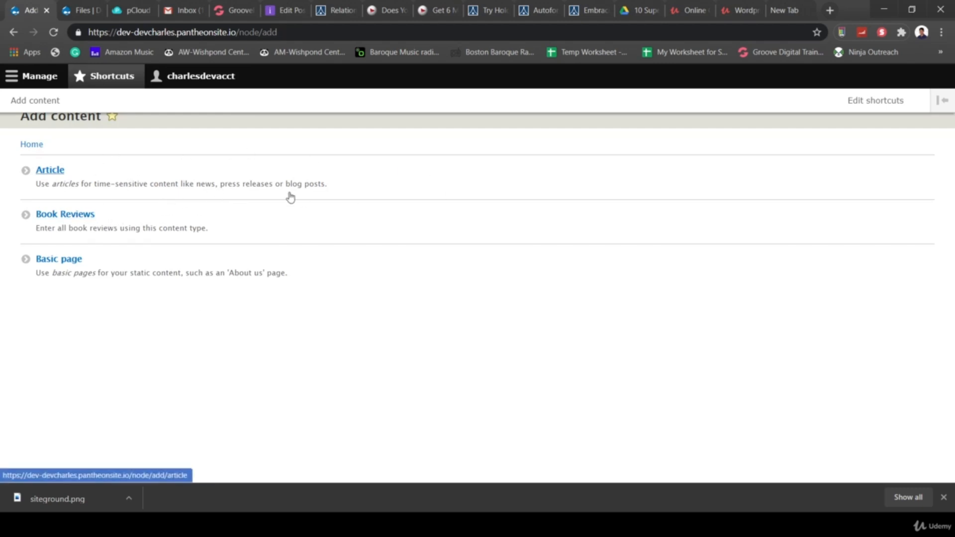
- Create an 'Add Articles' shortcut with the path /node/add/article and save it
{"action": "right_click", "coordinate": [53, 173]}
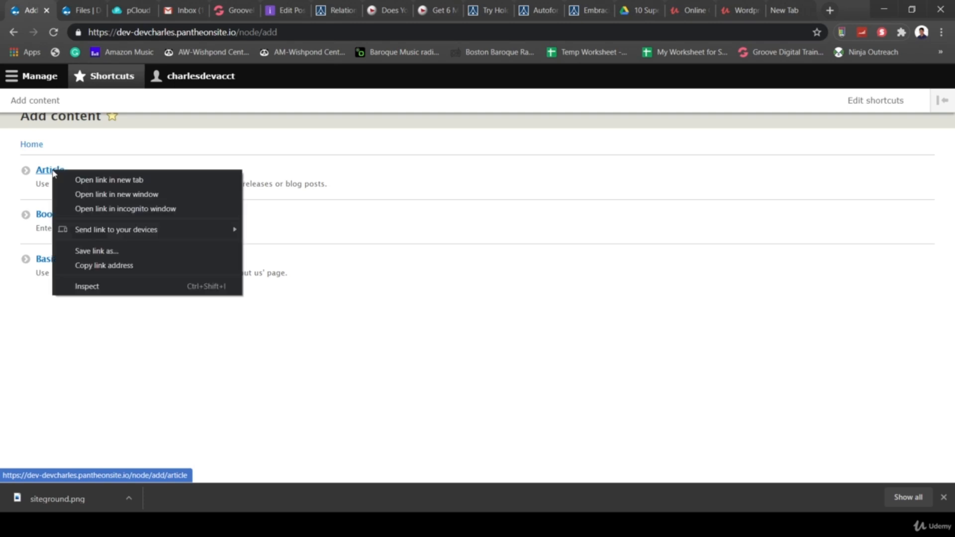
{"action": "left_click", "coordinate": [118, 264]}
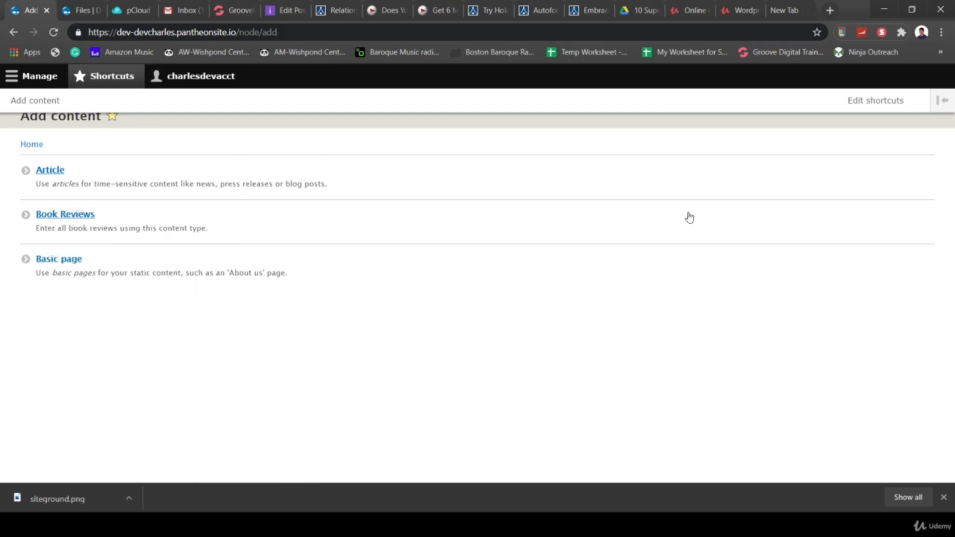
{"action": "left_click", "coordinate": [876, 101]}
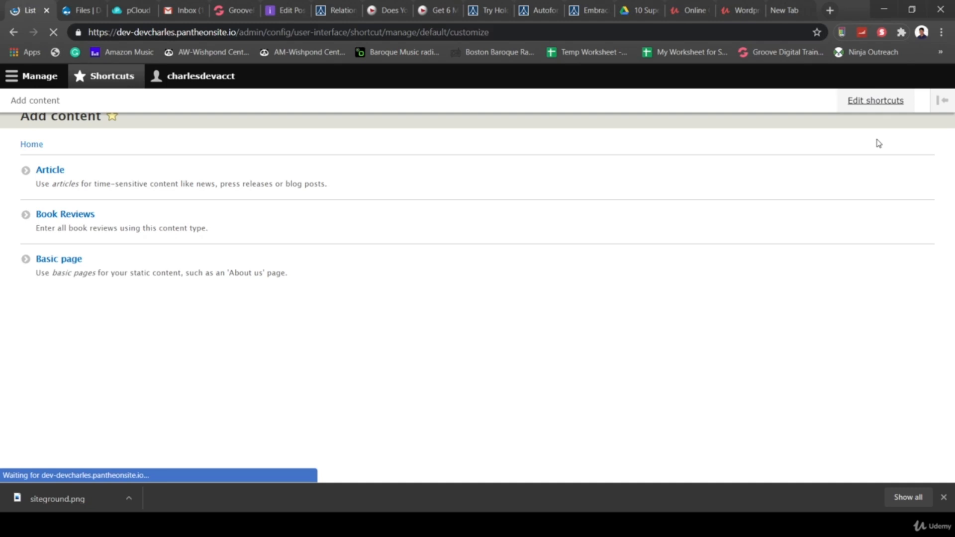
{"action": "left_click", "coordinate": [44, 204]}
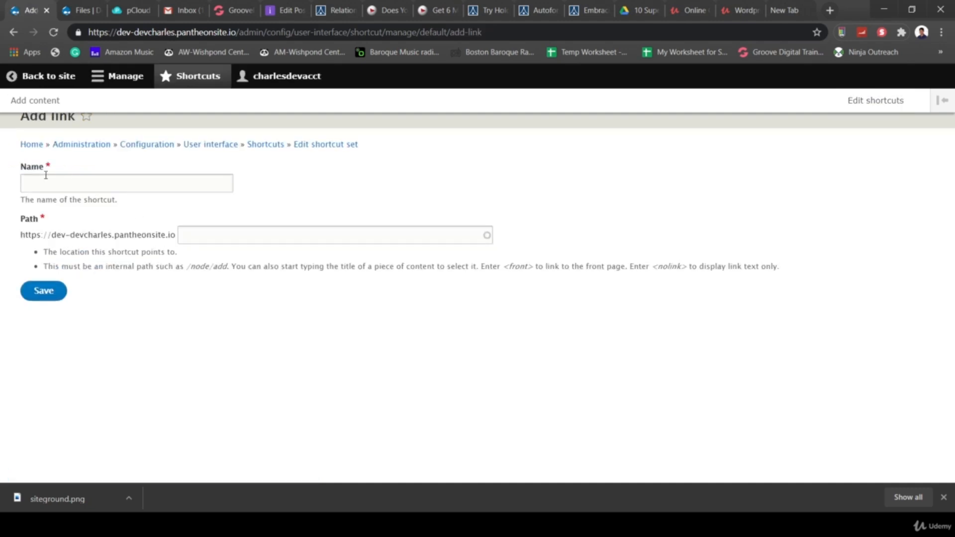
{"action": "left_click", "coordinate": [46, 175]}
{"action": "type", "text": "Add "}
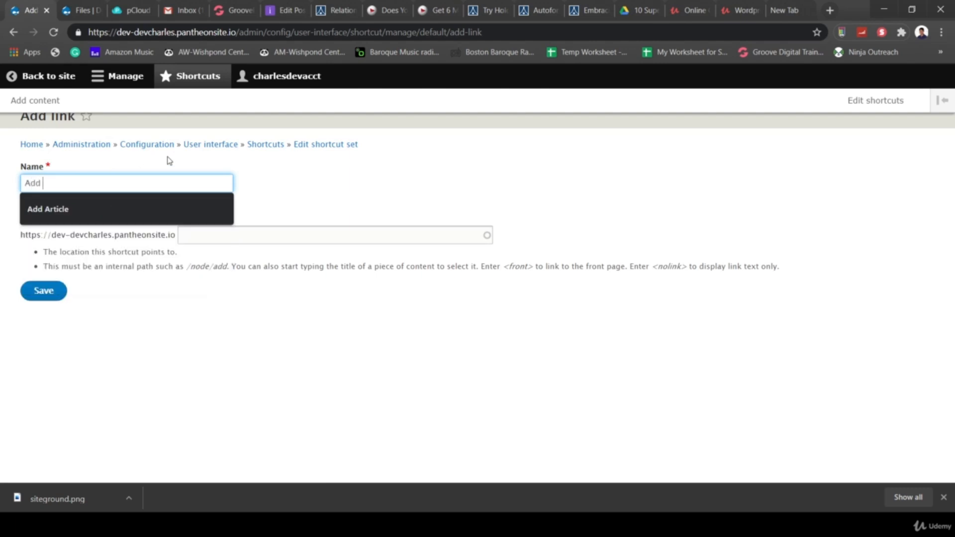
{"action": "type", "text": "Articles"}
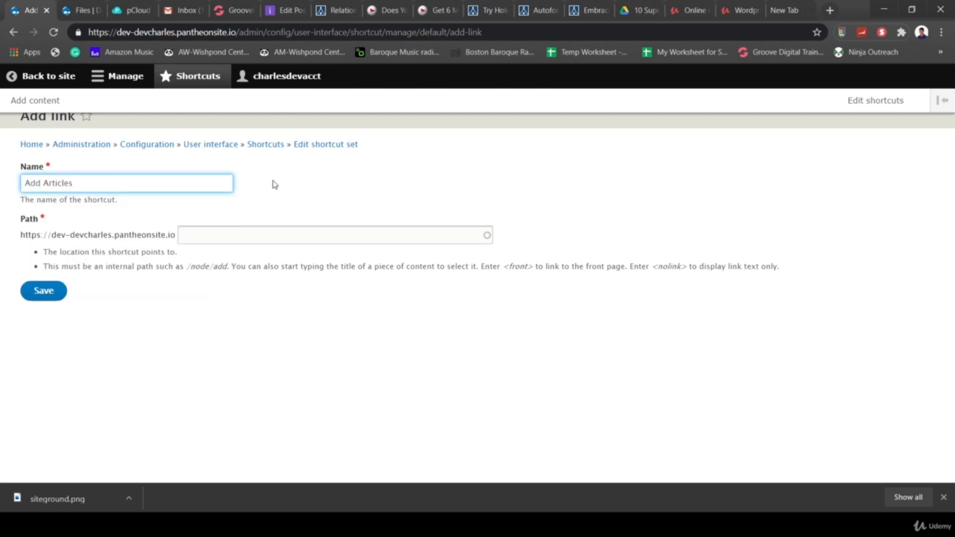
{"action": "left_click", "coordinate": [249, 230]}
{"action": "key", "text": "ctrl+v"}
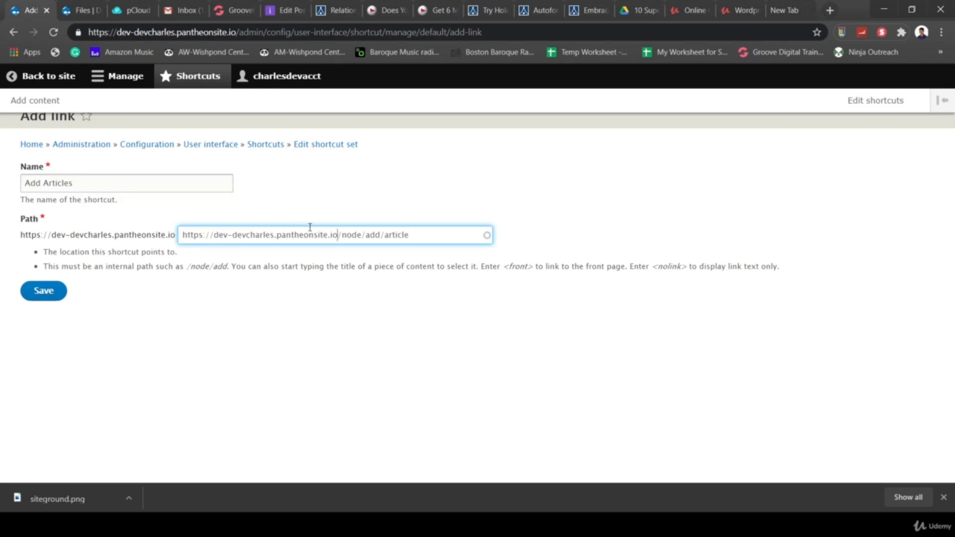
{"action": "left_click_drag", "start_coordinate": [338, 234], "coordinate": [145, 220]}
{"action": "key", "text": "BackSpace"}
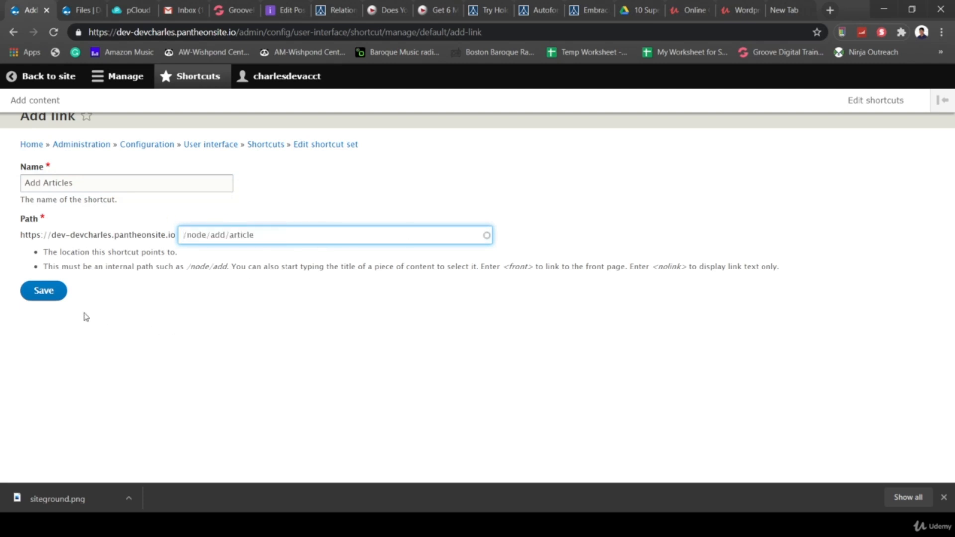
{"action": "left_click", "coordinate": [34, 291]}
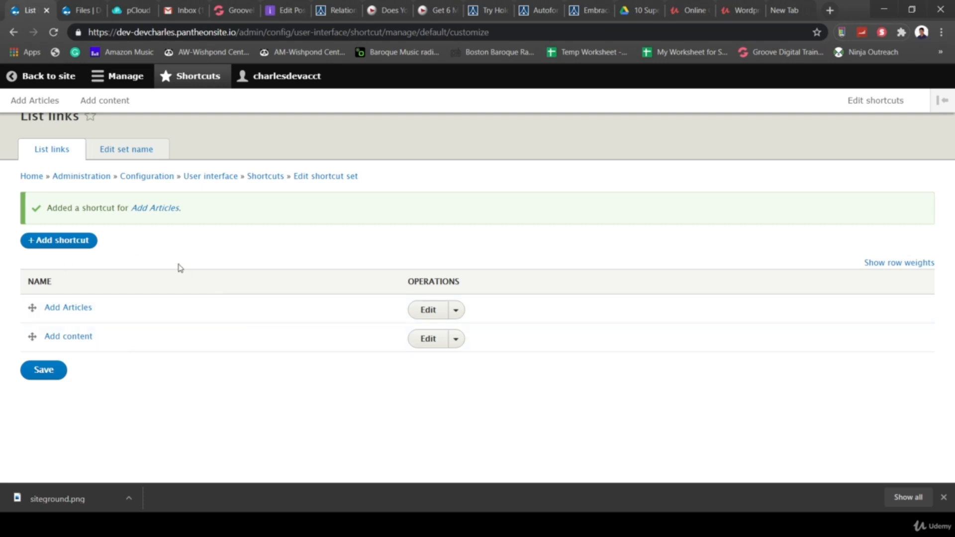
- Use the new Add Articles shortcut to reach the Create Article form at /node/add/article
{"action": "left_click", "coordinate": [35, 101]}
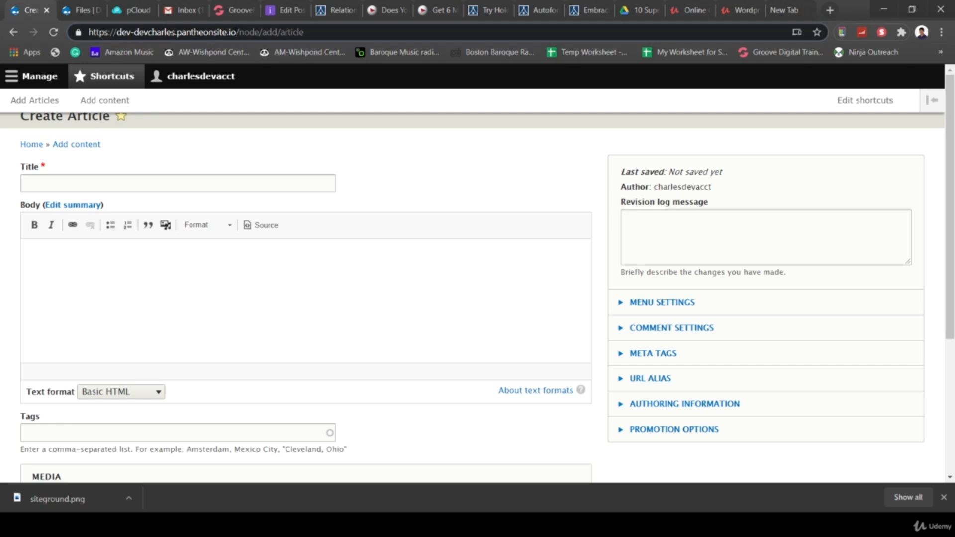
{"action": "left_click_drag", "start_coordinate": [236, 32], "coordinate": [334, 33]}
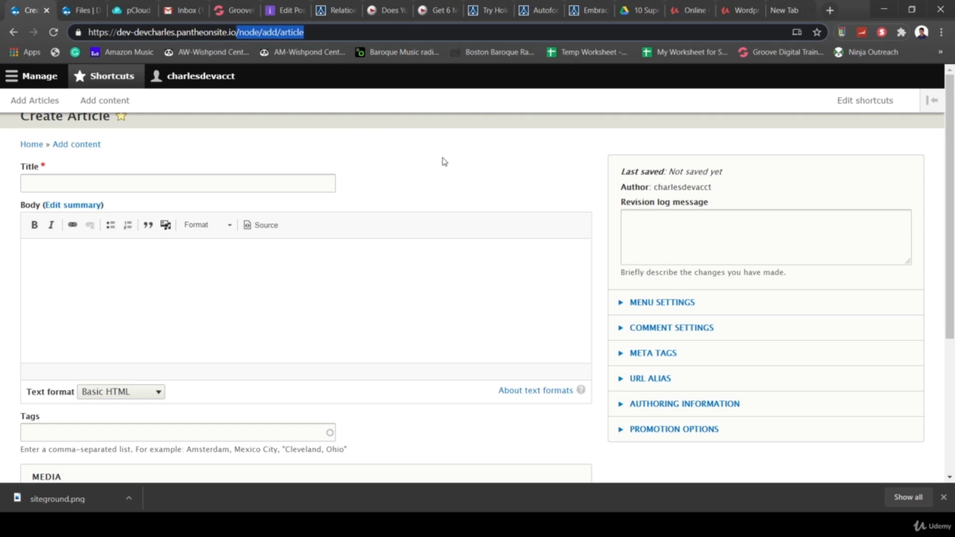
{"action": "left_click", "coordinate": [505, 159]}
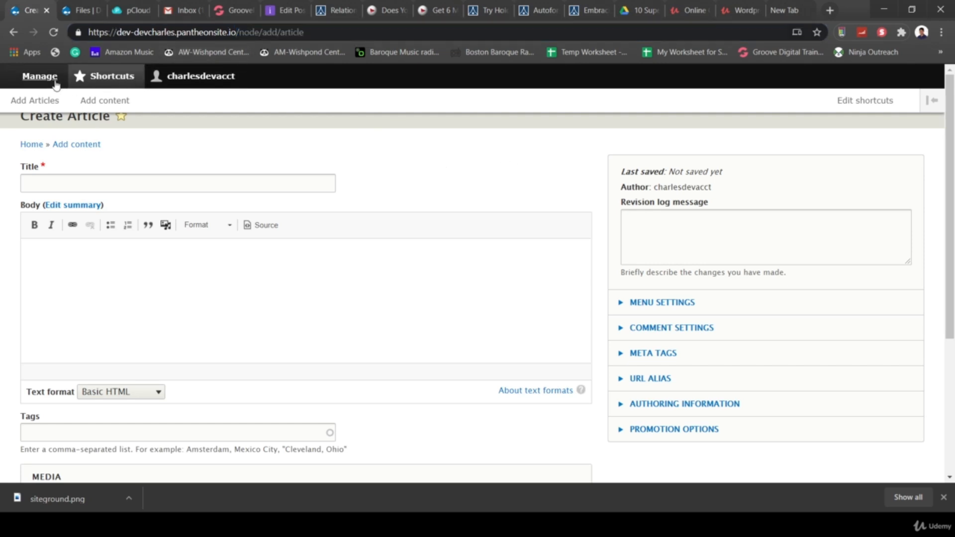
- In Configuration > Performance, set browser and proxy cache maximum age to 1 day and save
{"action": "left_click", "coordinate": [39, 76]}
{"action": "left_click", "coordinate": [330, 102]}
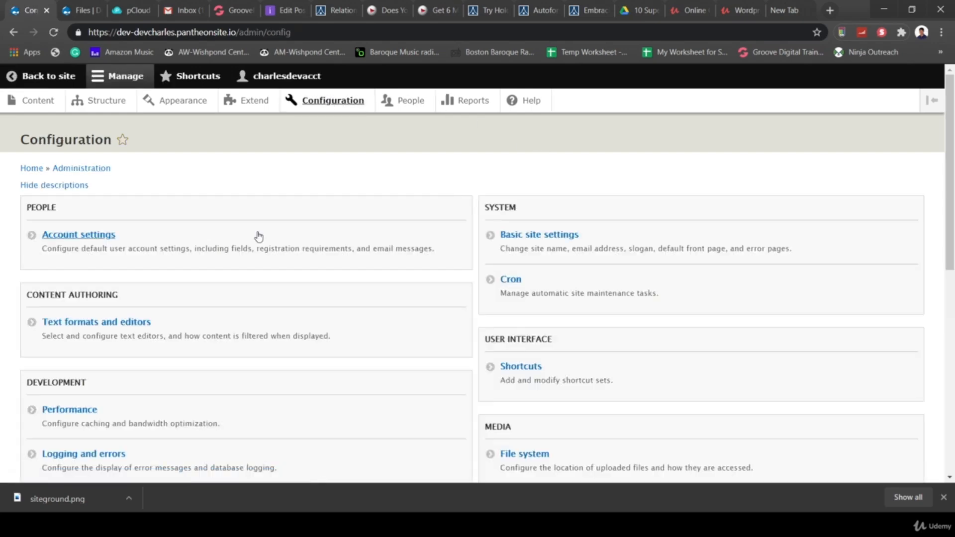
{"action": "scroll", "coordinate": [368, 249], "scroll_direction": "down", "scroll_amount": 3}
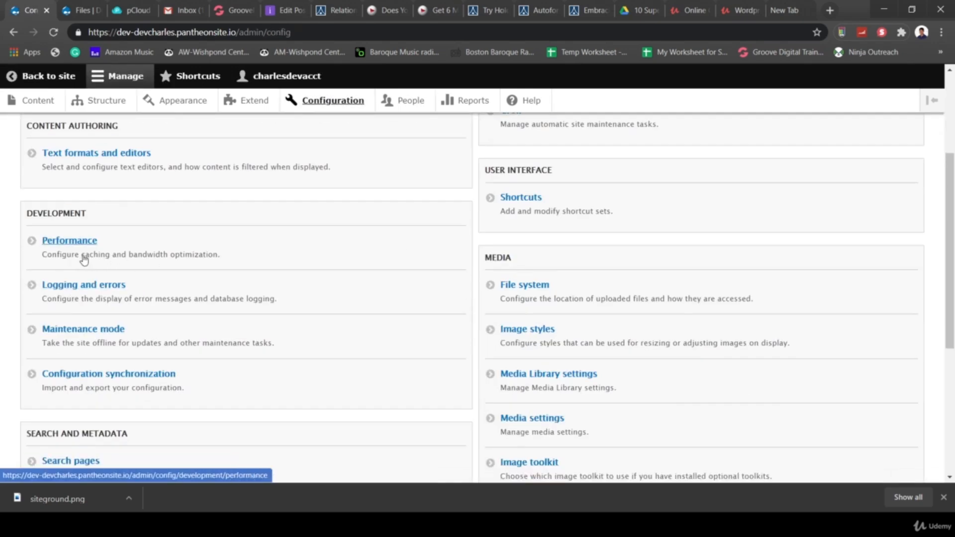
{"action": "left_click", "coordinate": [68, 244]}
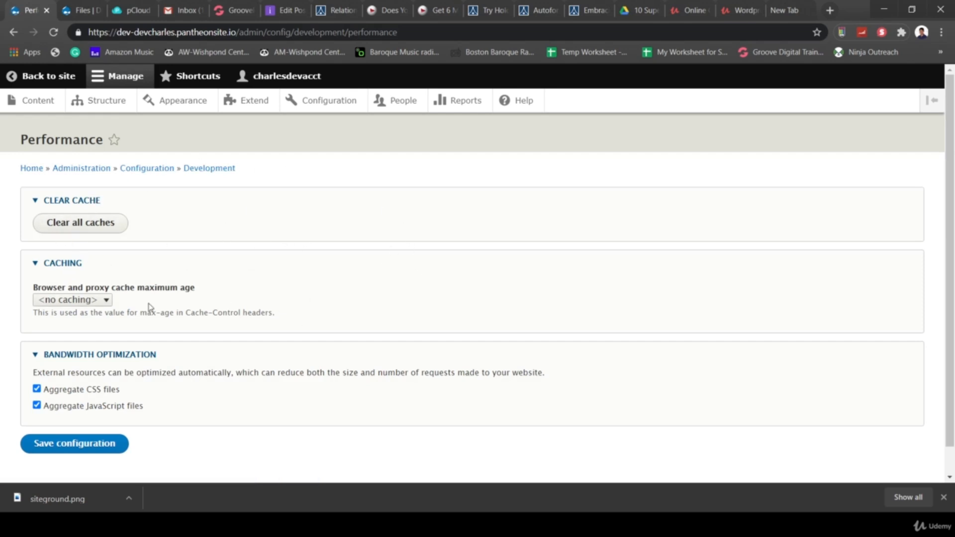
{"action": "left_click", "coordinate": [64, 301]}
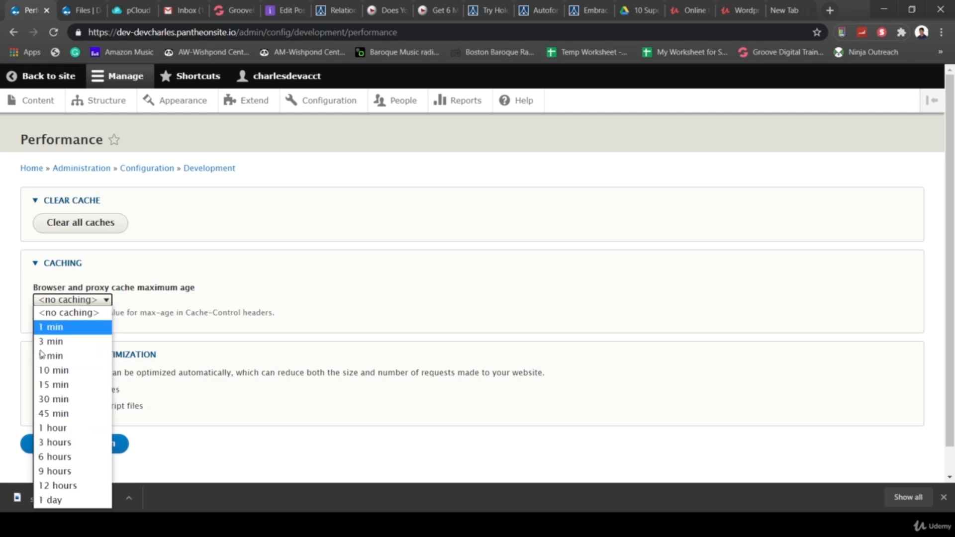
{"action": "left_click", "coordinate": [58, 388]}
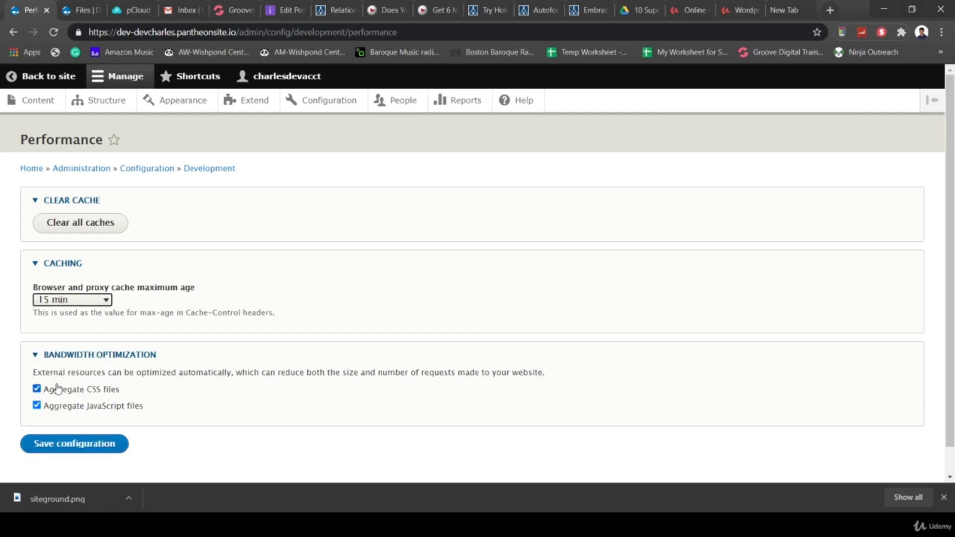
{"action": "left_click", "coordinate": [82, 300]}
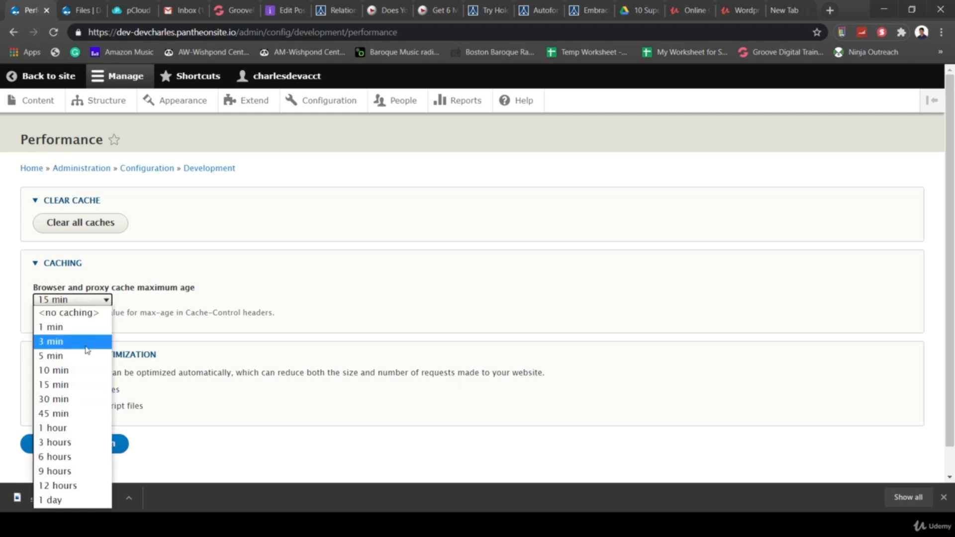
{"action": "left_click", "coordinate": [66, 502]}
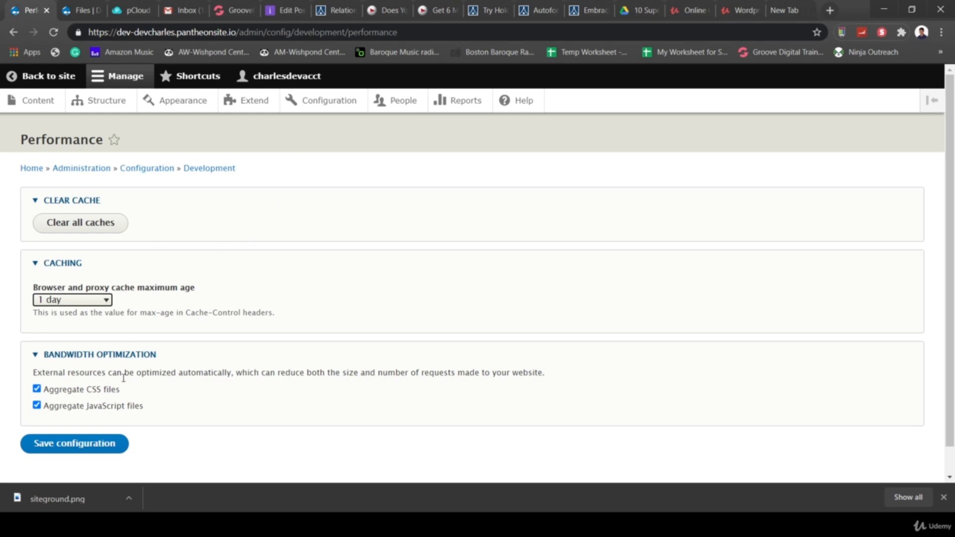
{"action": "left_click", "coordinate": [70, 453]}
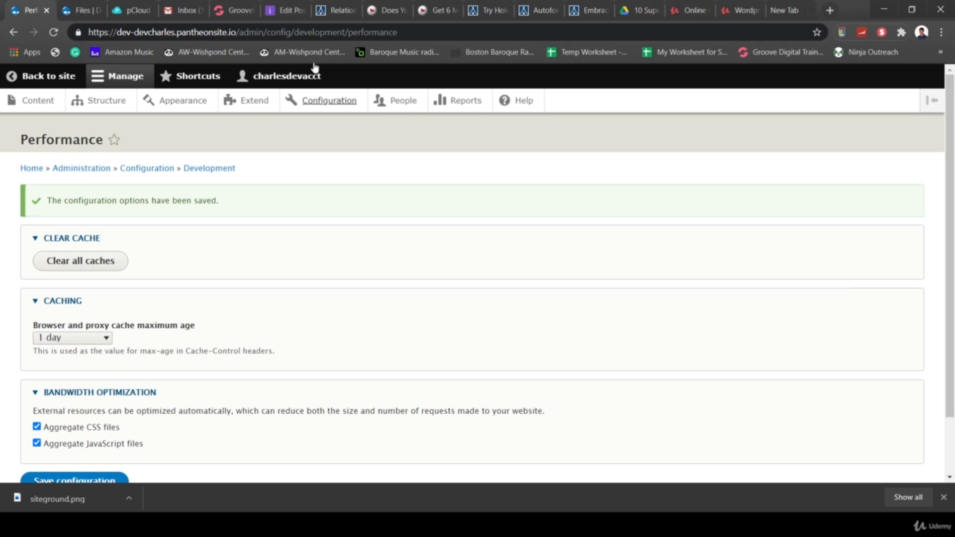
- Copy the /admin/config/development/performance path from the address bar
{"action": "left_click", "coordinate": [239, 30]}
{"action": "left_click", "coordinate": [238, 32]}
{"action": "left_click_drag", "start_coordinate": [237, 32], "coordinate": [475, 36]}
{"action": "key", "text": "ctrl+c"}
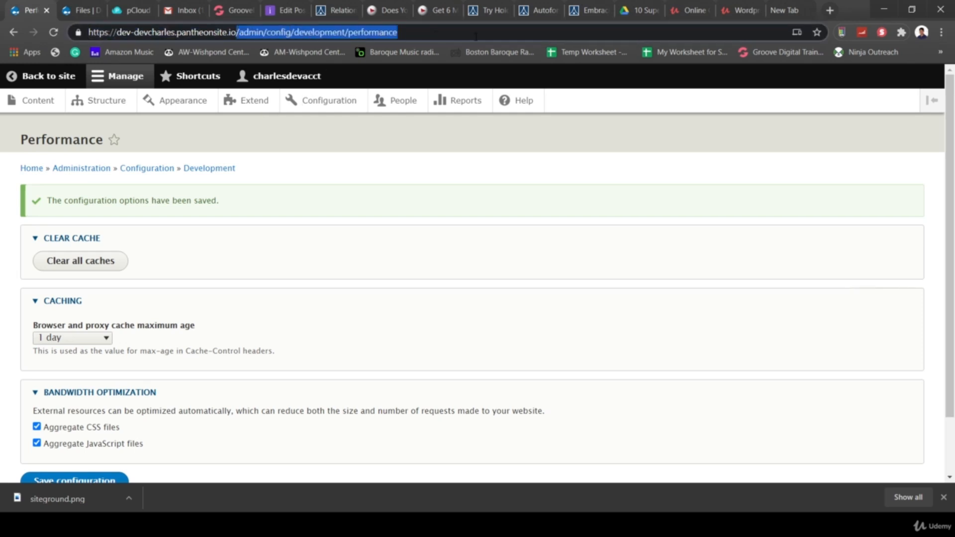
- Add a 'Clear Cache' shortcut using the pasted performance path and save it
{"action": "left_click", "coordinate": [189, 78]}
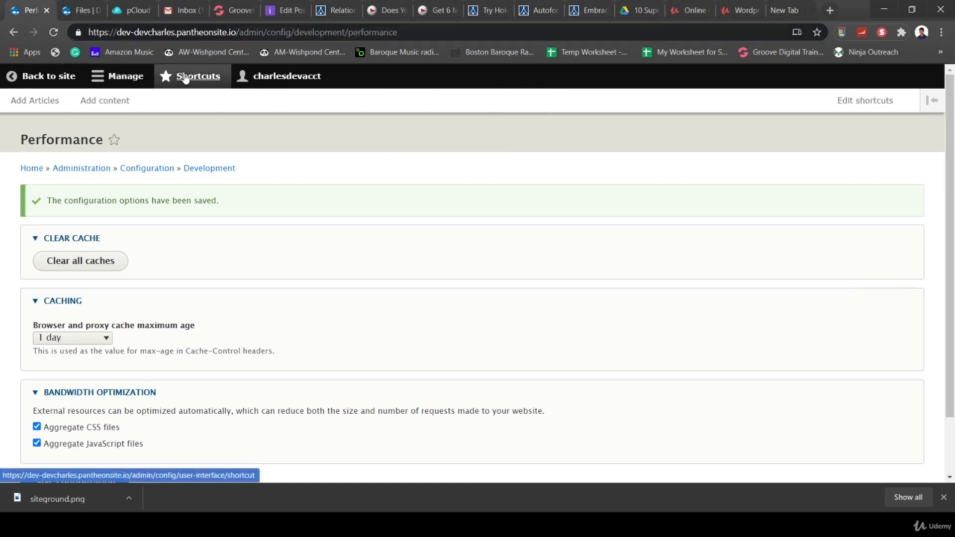
{"action": "left_click", "coordinate": [868, 101]}
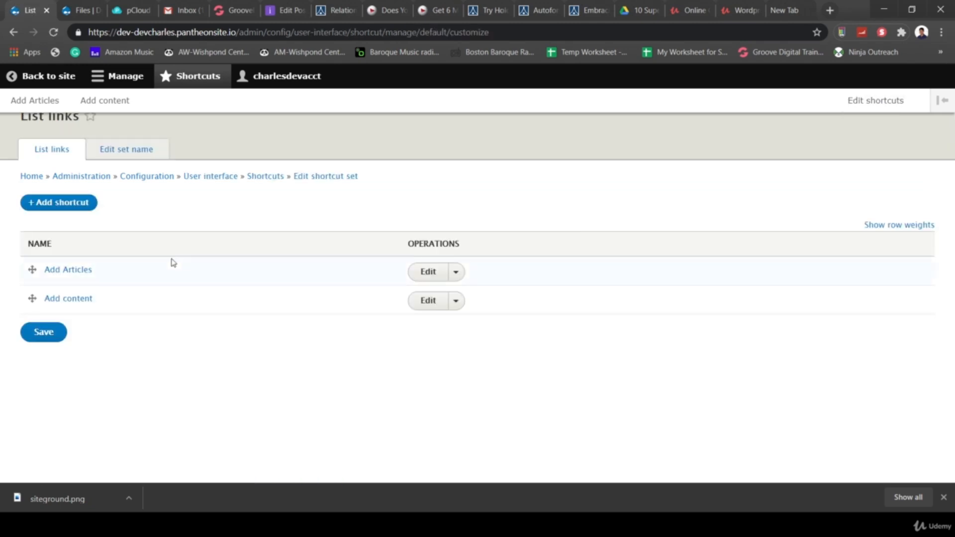
{"action": "left_click", "coordinate": [76, 202]}
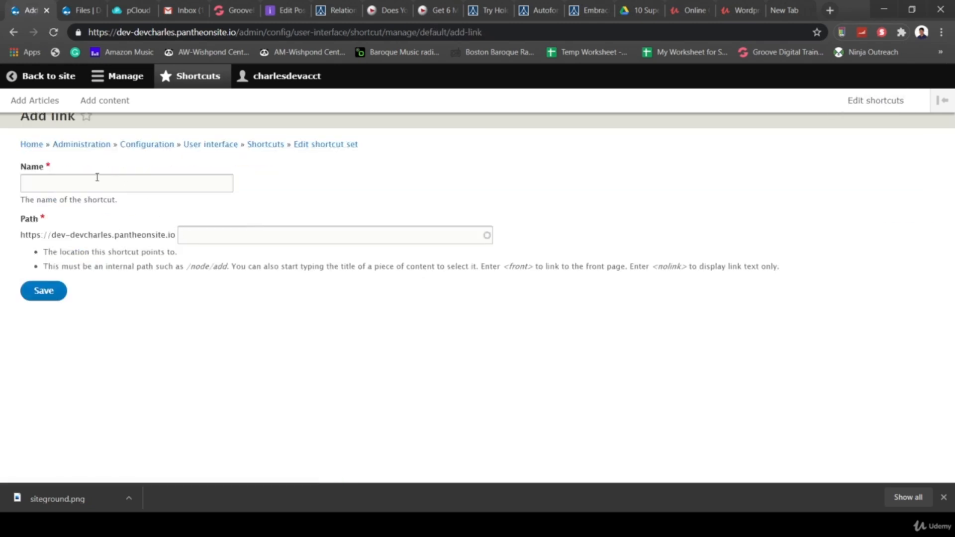
{"action": "left_click", "coordinate": [195, 233]}
{"action": "key", "text": "ctrl+v"}
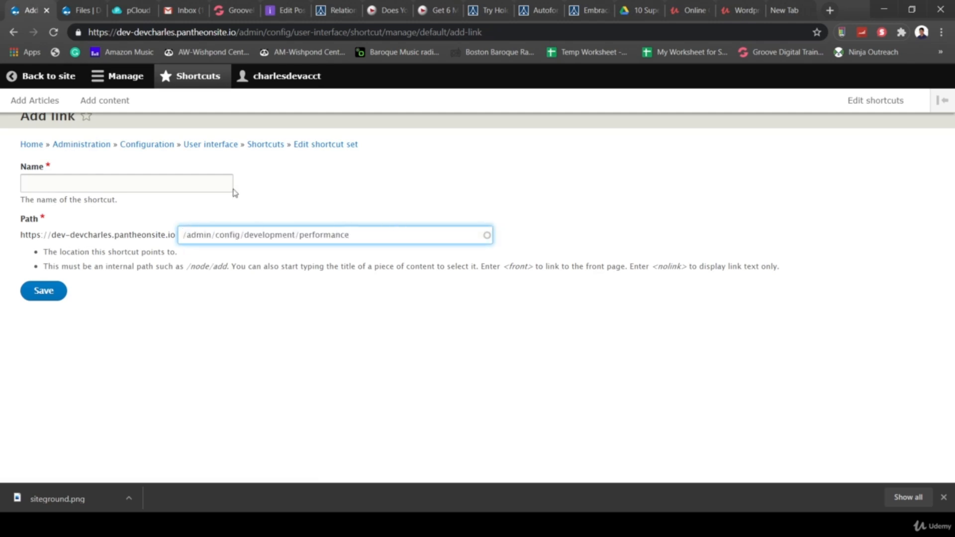
{"action": "left_click", "coordinate": [152, 182]}
{"action": "type", "text": "Cle"}
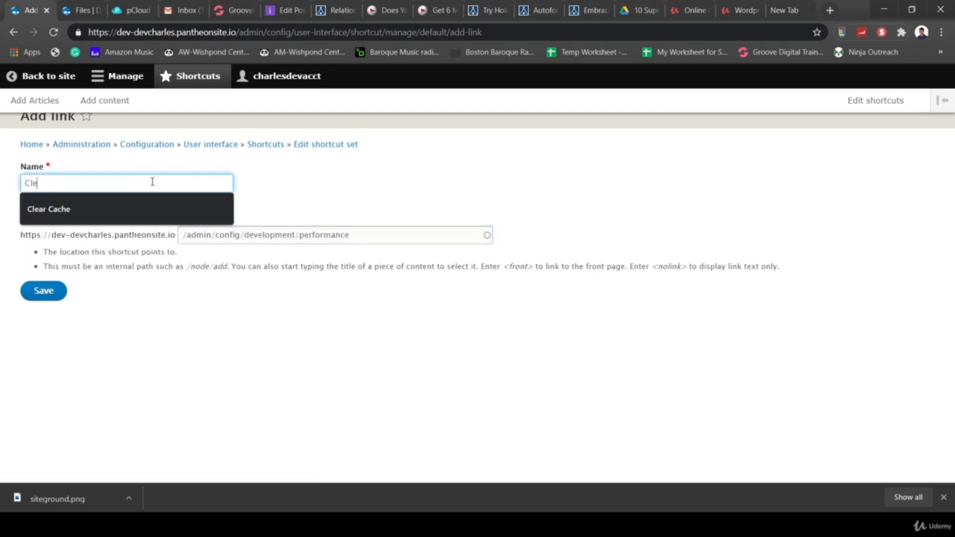
{"action": "type", "text": "ar Cache"}
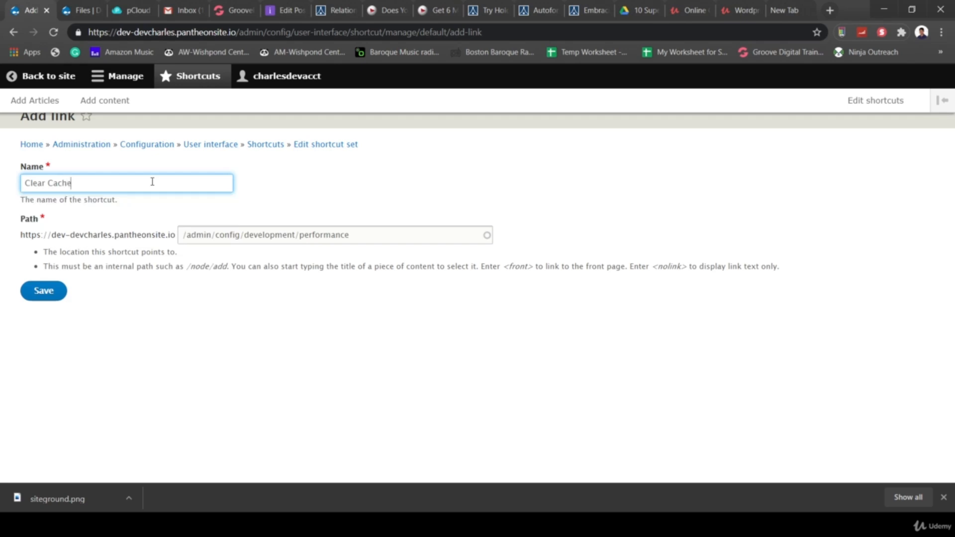
{"action": "left_click", "coordinate": [46, 296]}
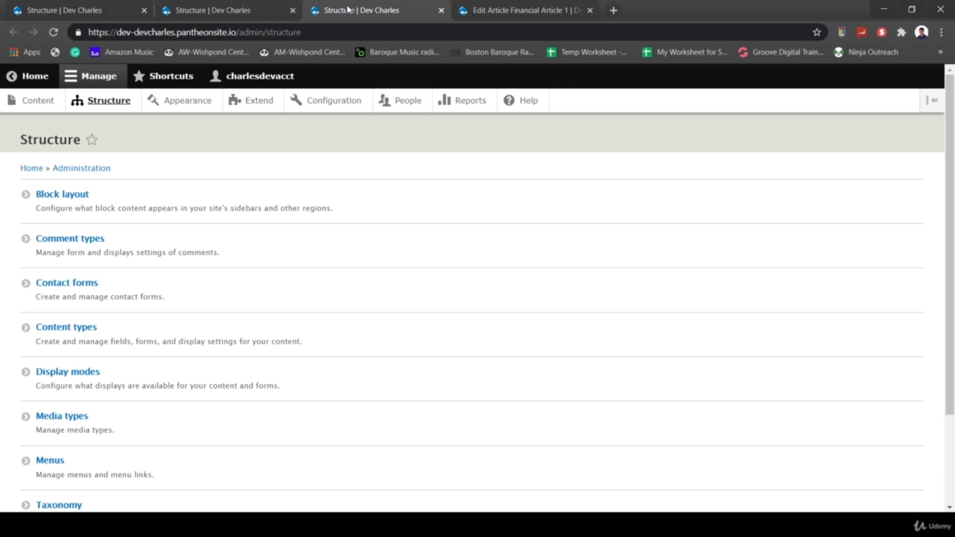
- Start a new content type named 'Book Reviews'
{"action": "left_click", "coordinate": [80, 328]}
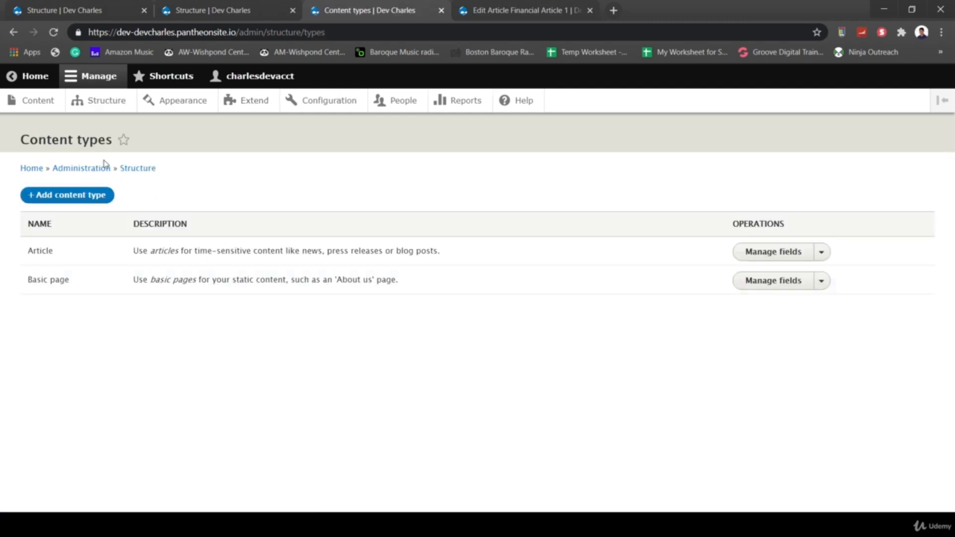
{"action": "left_click", "coordinate": [48, 198]}
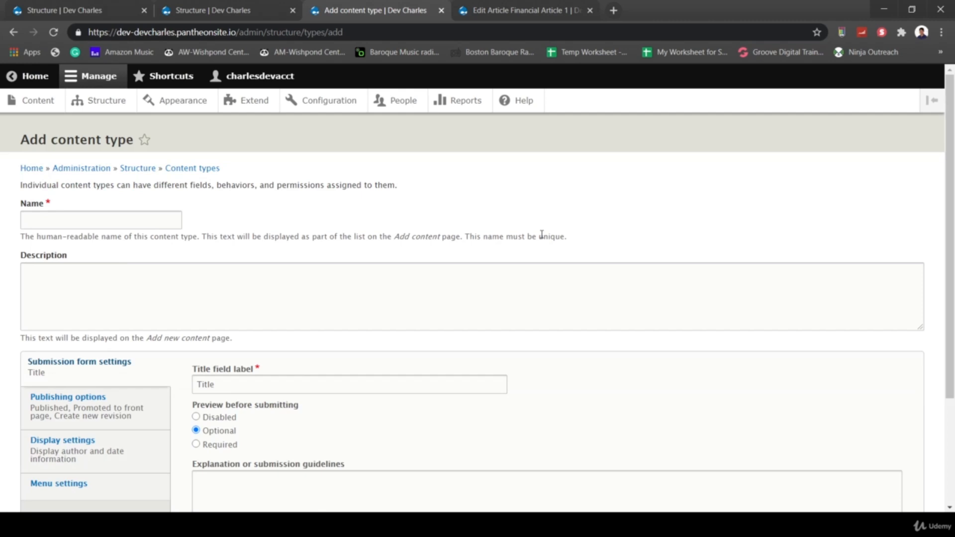
{"action": "left_click", "coordinate": [146, 221]}
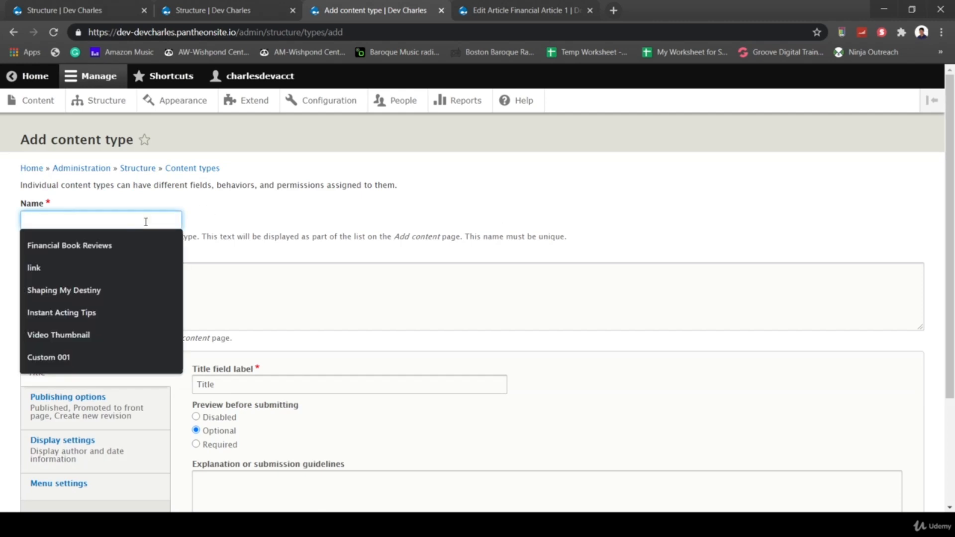
{"action": "type", "text": "Book Reviews"}
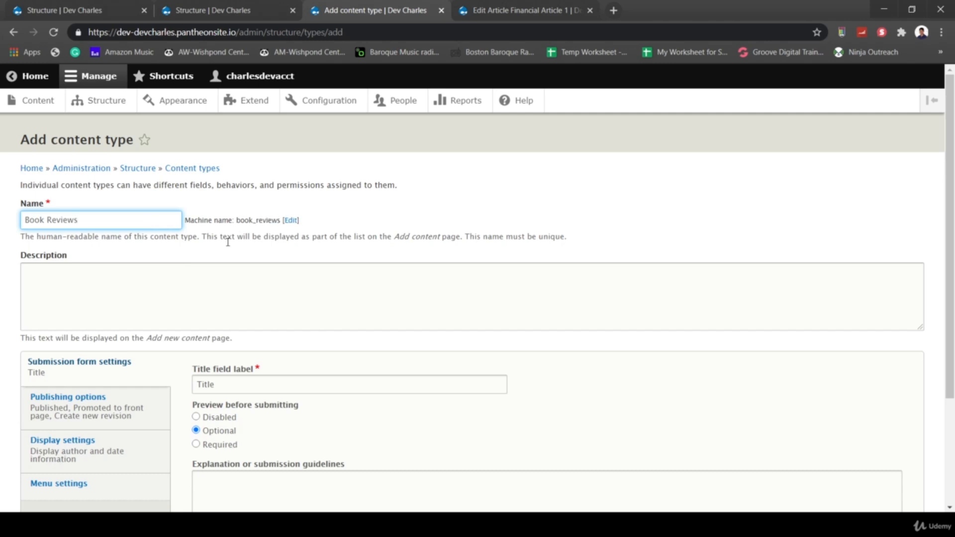
{"action": "left_click", "coordinate": [388, 267]}
- Turn off front-page promotion, author and date display, and Main navigation, then save the type
{"action": "scroll", "coordinate": [388, 267], "scroll_direction": "down", "scroll_amount": 3}
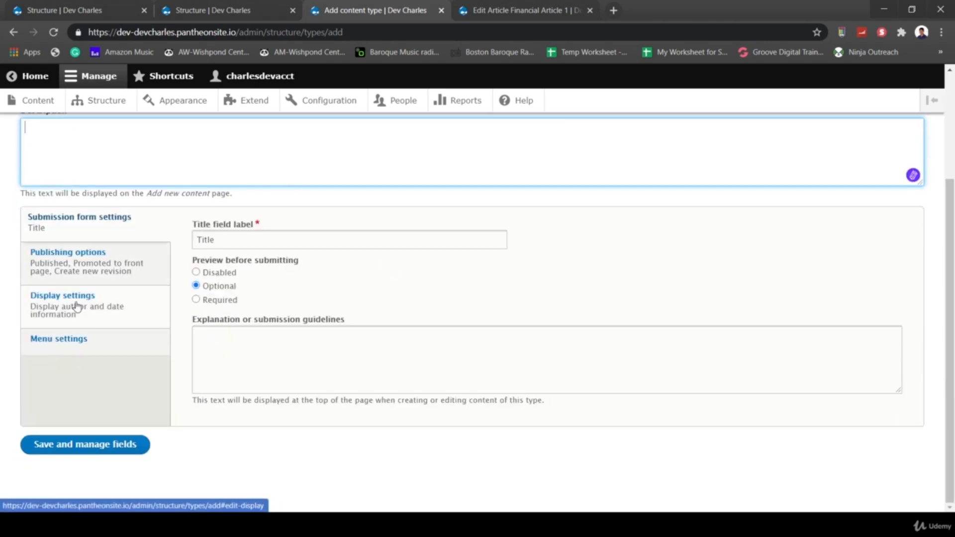
{"action": "left_click", "coordinate": [64, 252]}
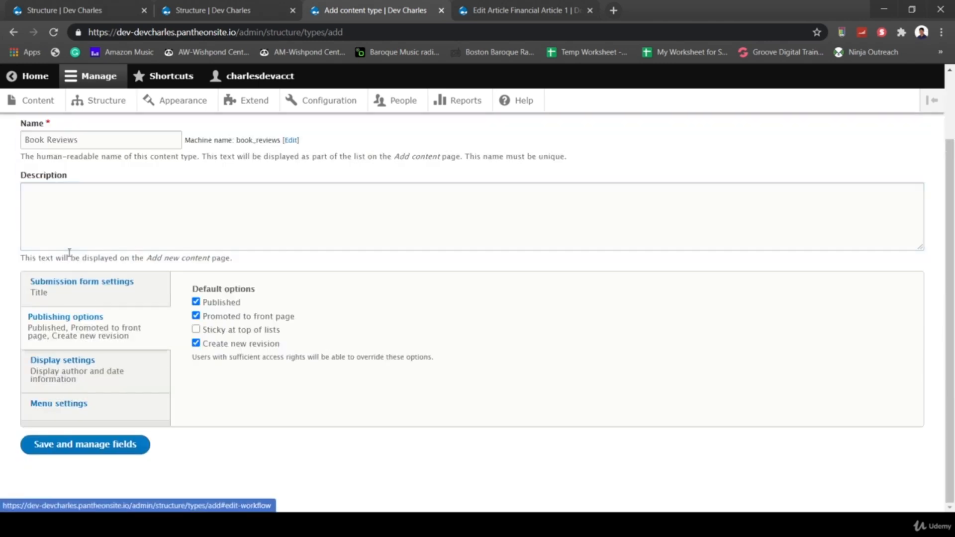
{"action": "left_click", "coordinate": [196, 316]}
{"action": "left_click", "coordinate": [119, 362]}
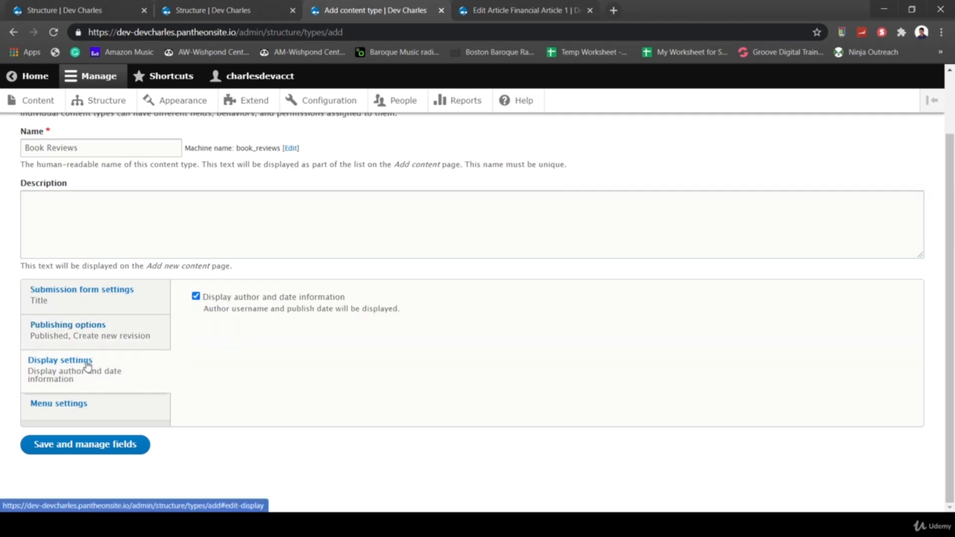
{"action": "left_click", "coordinate": [196, 298]}
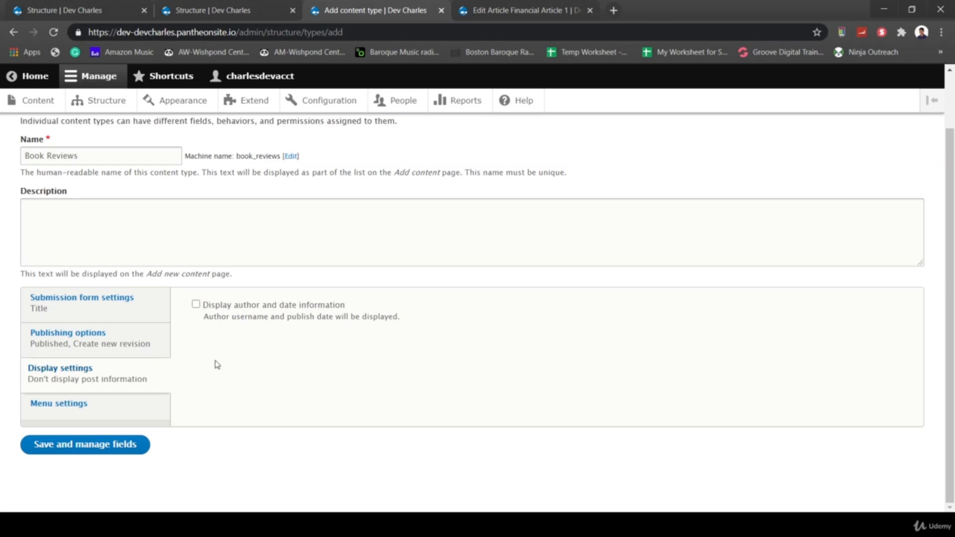
{"action": "left_click", "coordinate": [127, 413]}
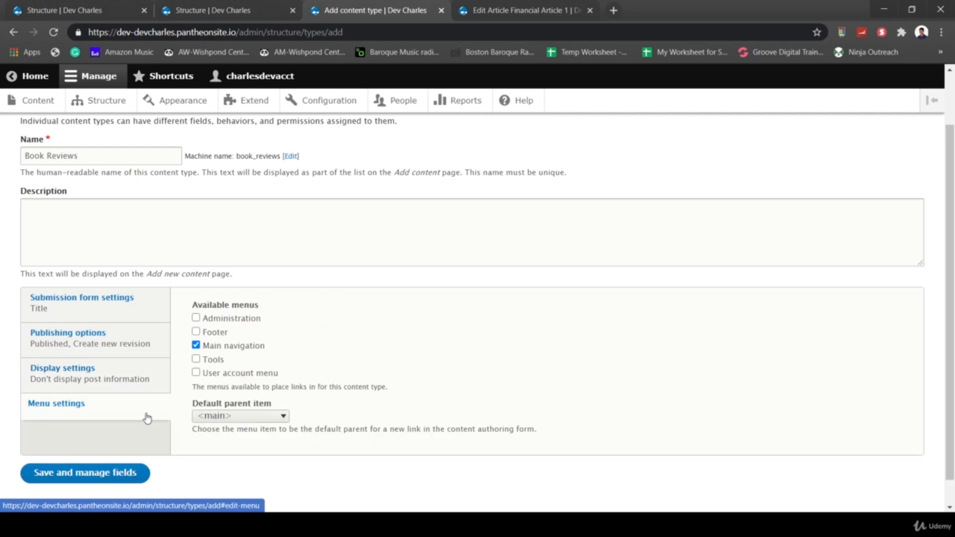
{"action": "left_click", "coordinate": [197, 345]}
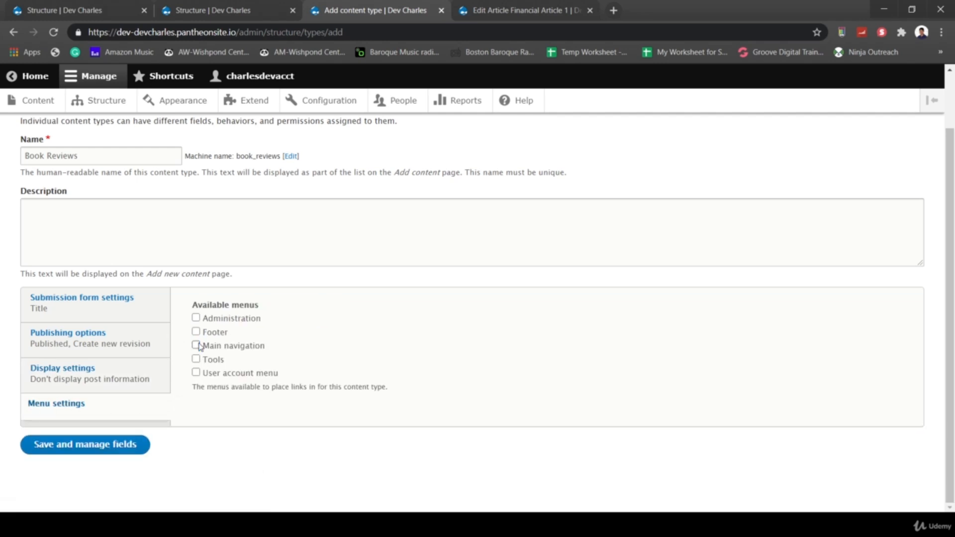
{"action": "left_click", "coordinate": [77, 445]}
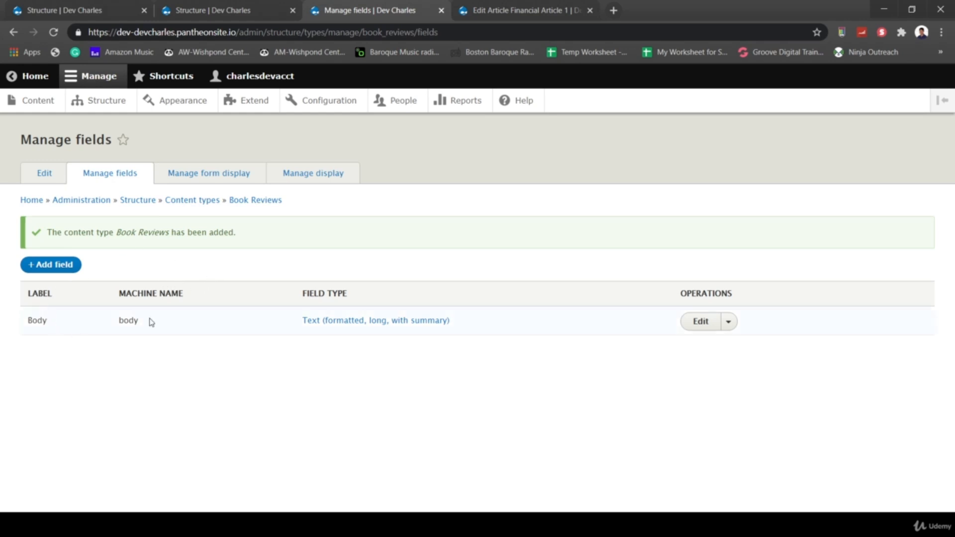
- Re-use the existing Meta tags field (field_meta_tags) on Book Reviews and save its settings
{"action": "left_click", "coordinate": [46, 266]}
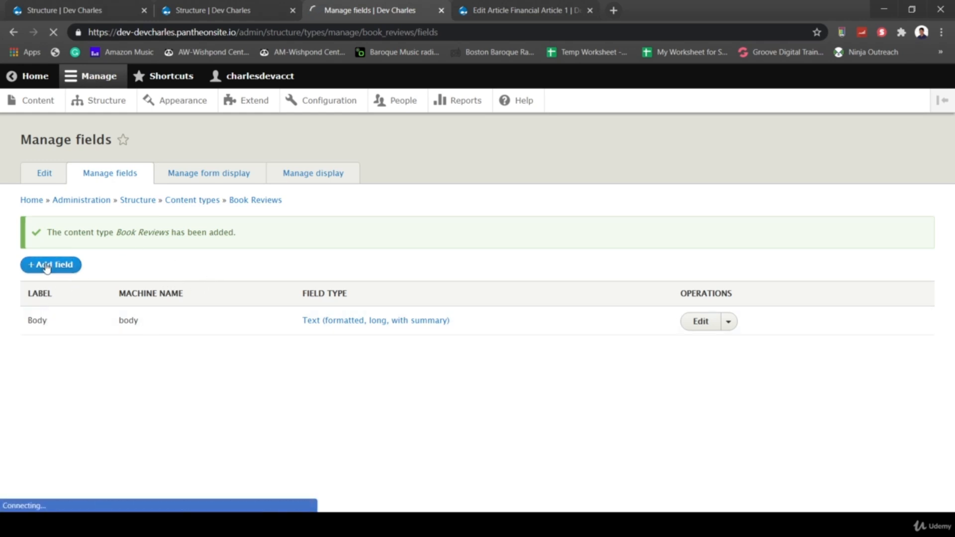
{"action": "left_click", "coordinate": [307, 207]}
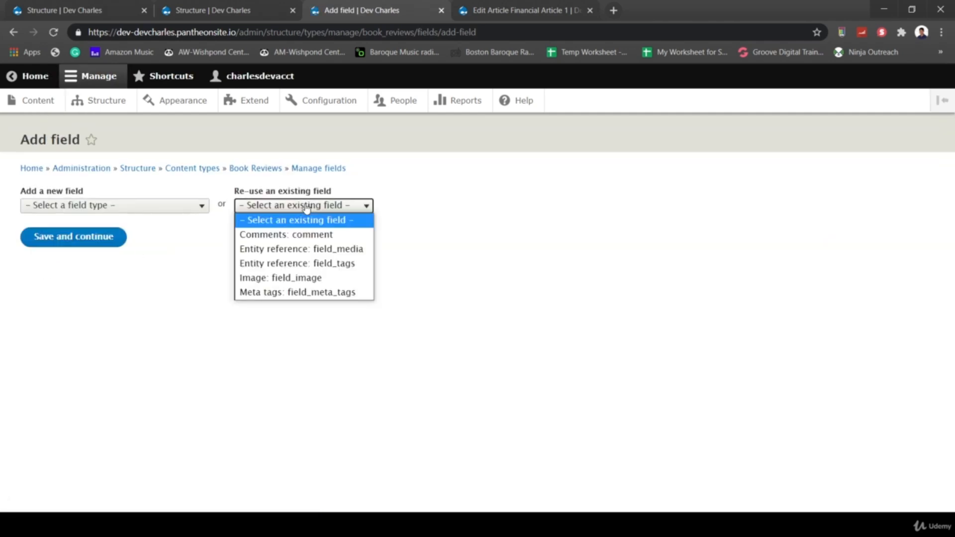
{"action": "left_click", "coordinate": [302, 293]}
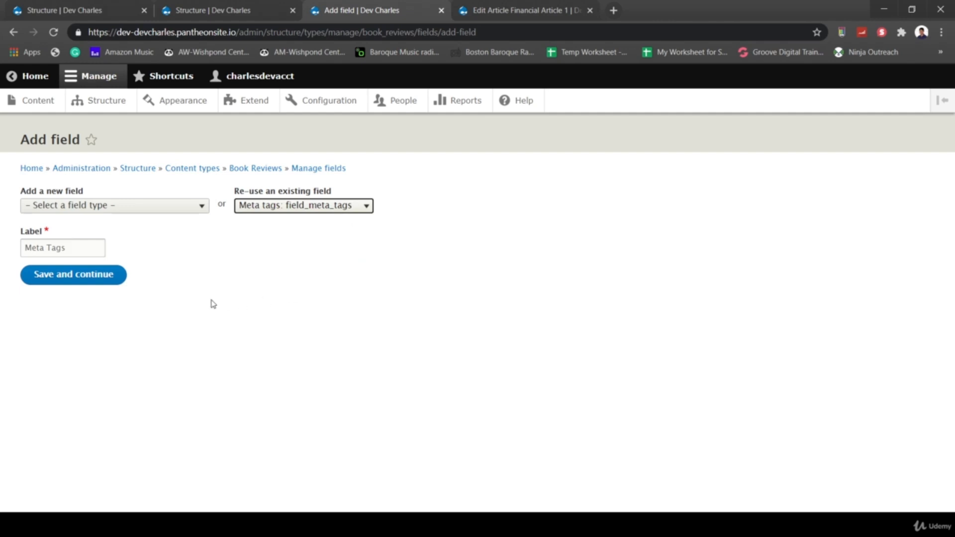
{"action": "left_click", "coordinate": [79, 280]}
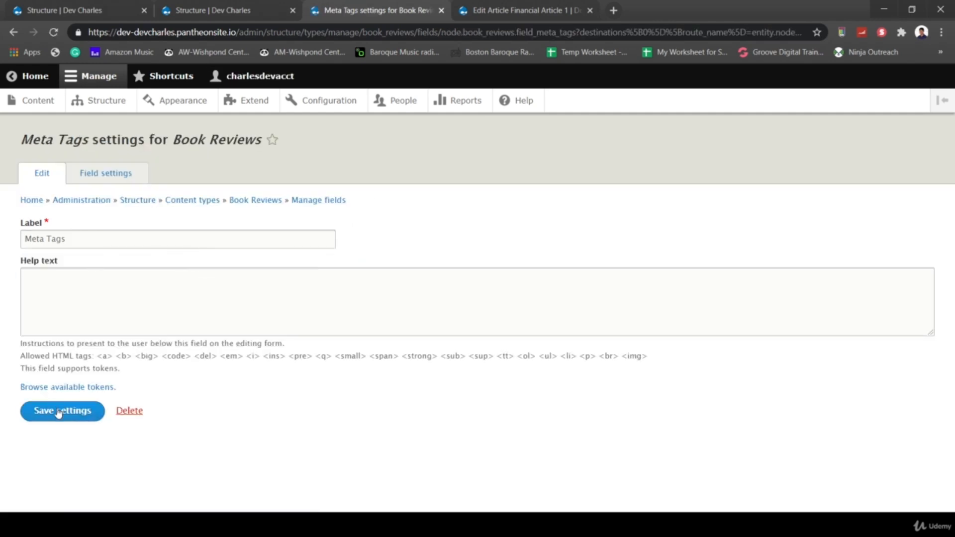
{"action": "left_click", "coordinate": [60, 415]}
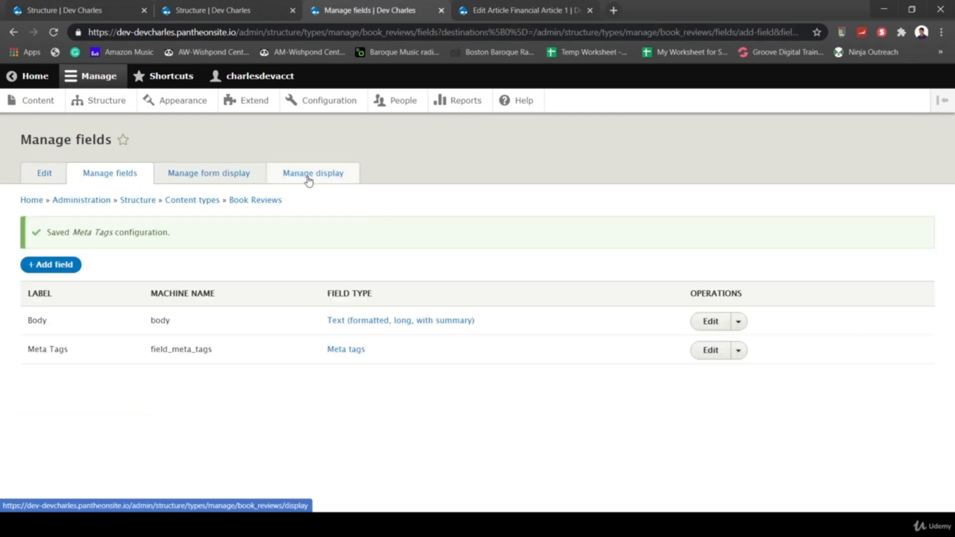
- Re-use field_media on Book Reviews, allowing Audio, Document, Image, Remote video and Video media types
{"action": "left_click", "coordinate": [60, 264]}
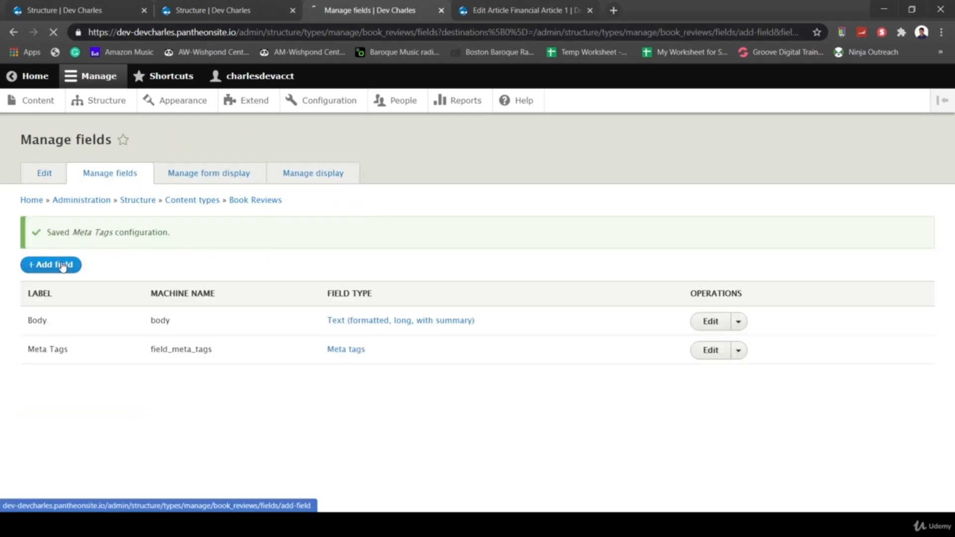
{"action": "left_click", "coordinate": [298, 206]}
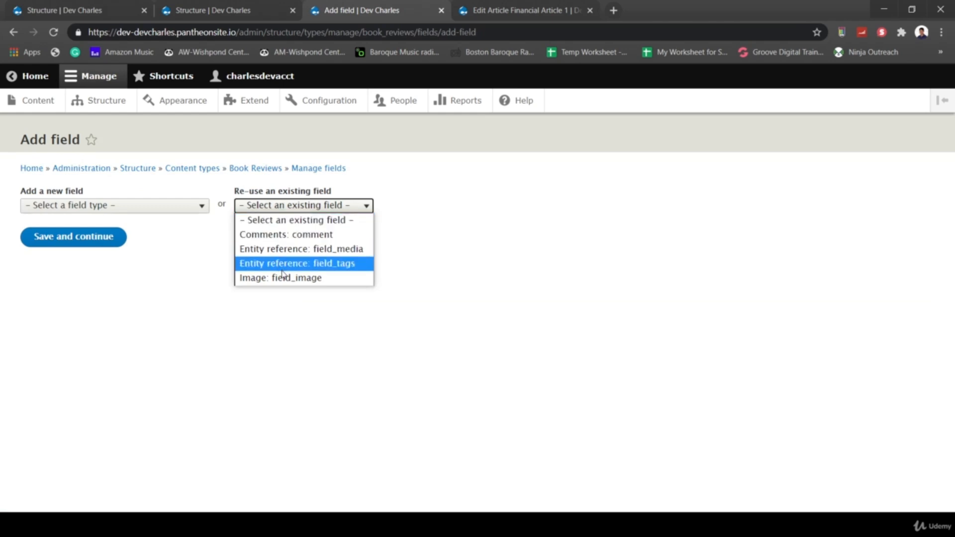
{"action": "left_click", "coordinate": [306, 249]}
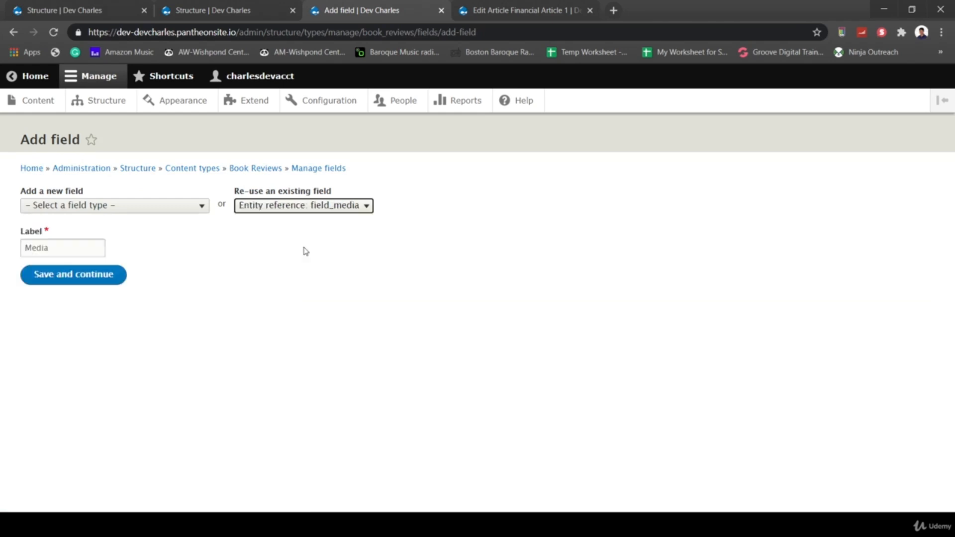
{"action": "left_click", "coordinate": [118, 277]}
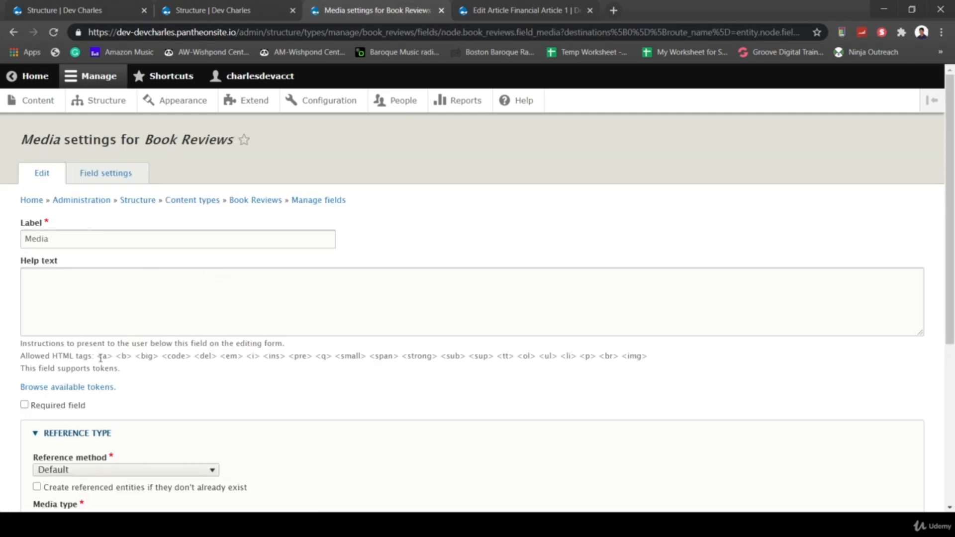
{"action": "scroll", "coordinate": [184, 348], "scroll_direction": "down", "scroll_amount": 5}
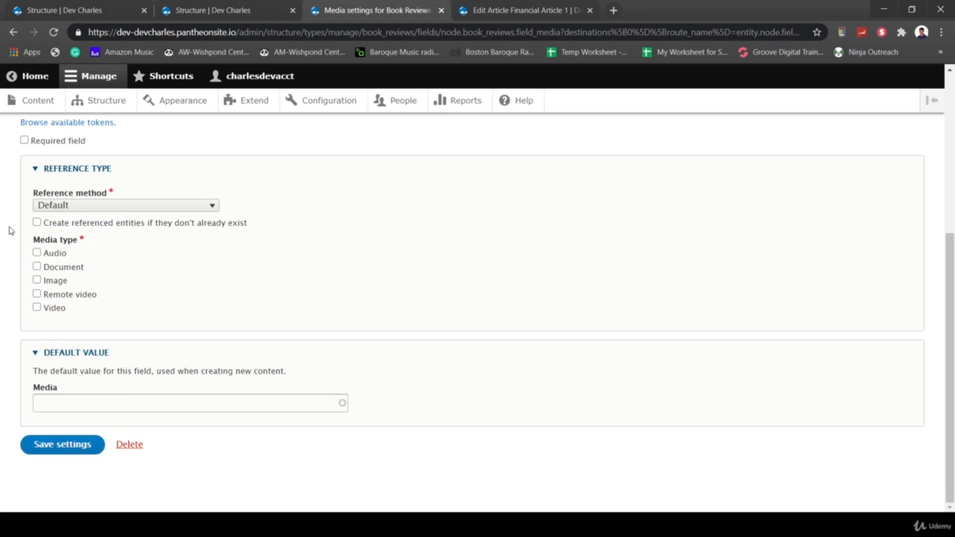
{"action": "left_click", "coordinate": [37, 252]}
{"action": "left_click", "coordinate": [37, 267]}
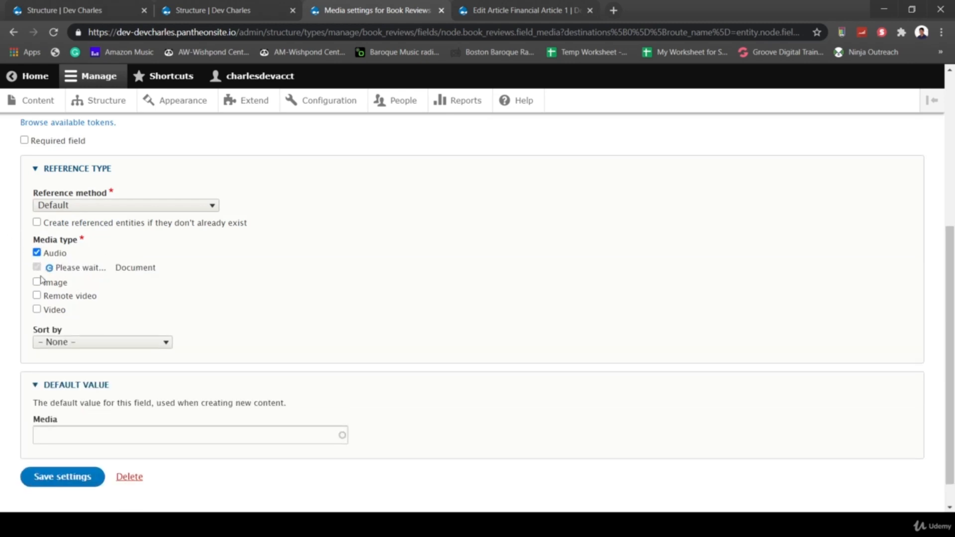
{"action": "left_click", "coordinate": [38, 280]}
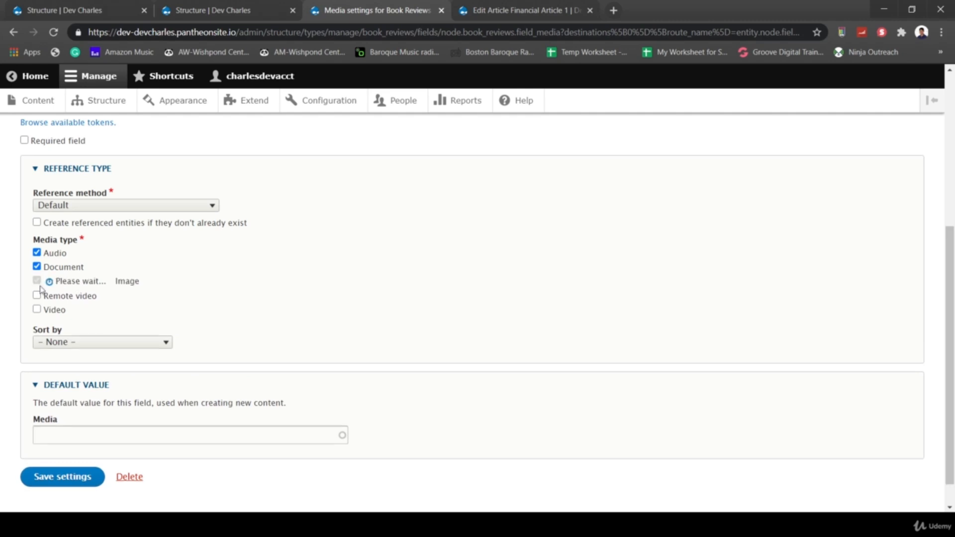
{"action": "left_click", "coordinate": [37, 294]}
{"action": "left_click", "coordinate": [37, 307]}
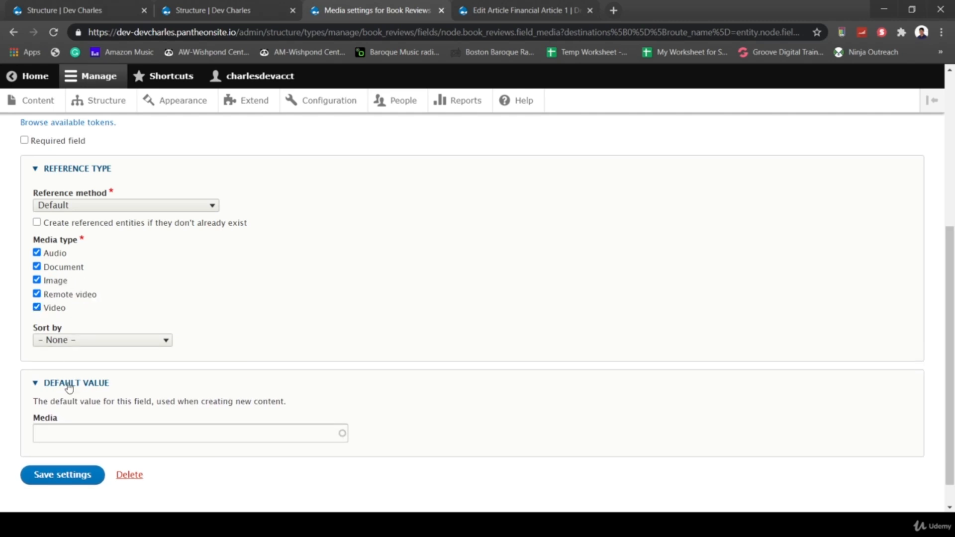
{"action": "left_click", "coordinate": [66, 481]}
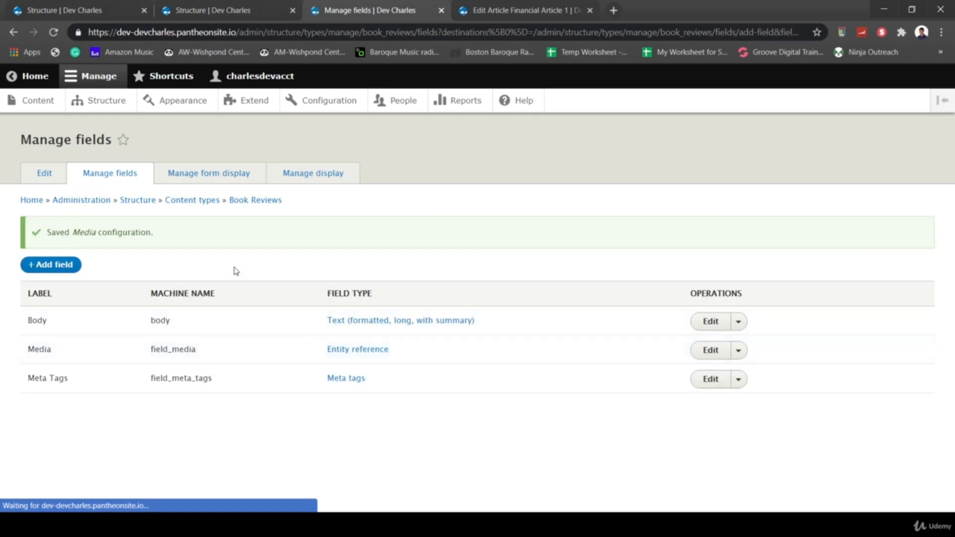
- Add a new Taxonomy term field labelled 'Book Review Type' to Book Reviews
{"action": "left_click", "coordinate": [60, 262]}
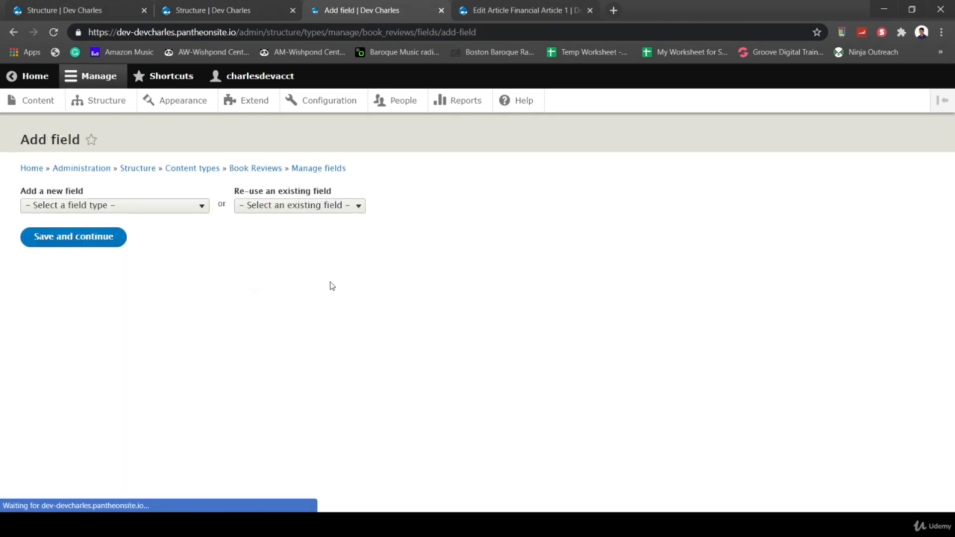
{"action": "left_click", "coordinate": [326, 205]}
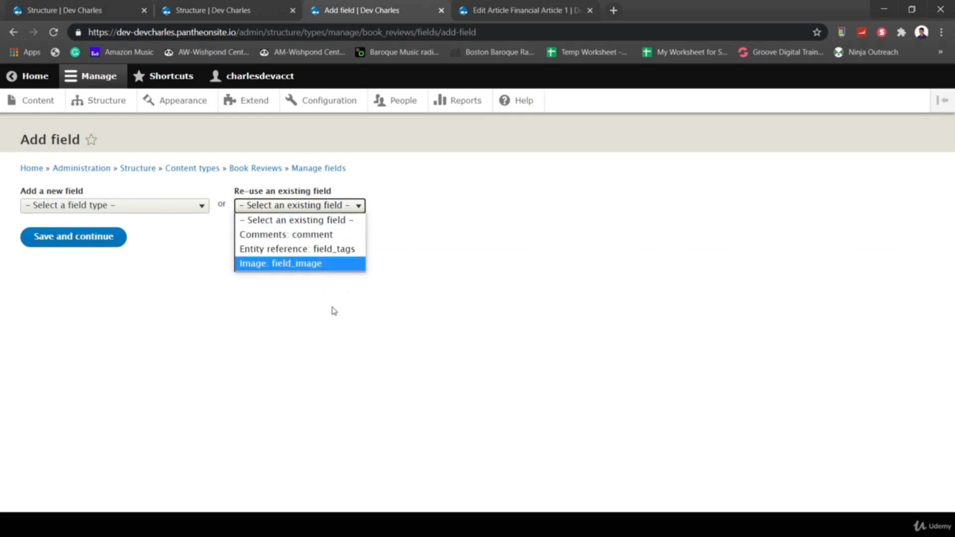
{"action": "left_click", "coordinate": [309, 309]}
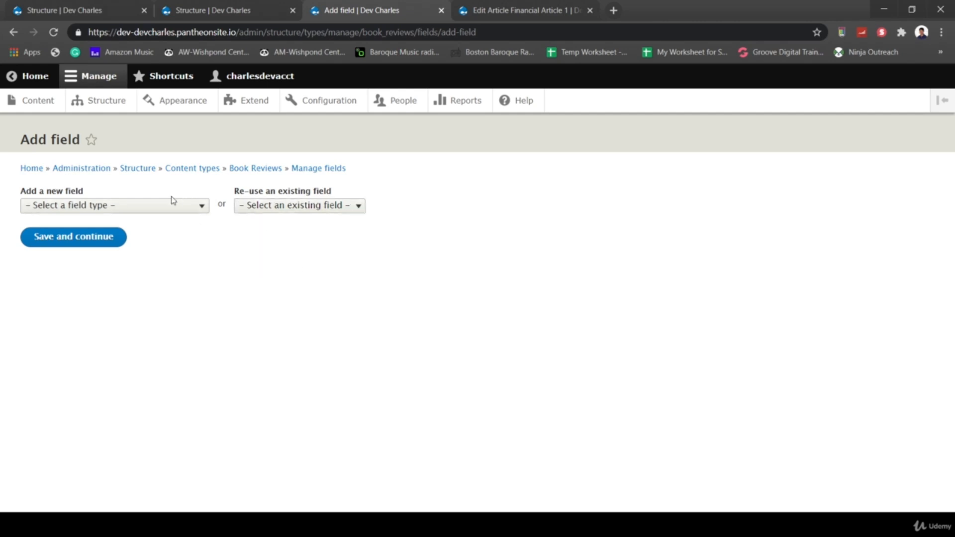
{"action": "left_click", "coordinate": [190, 207]}
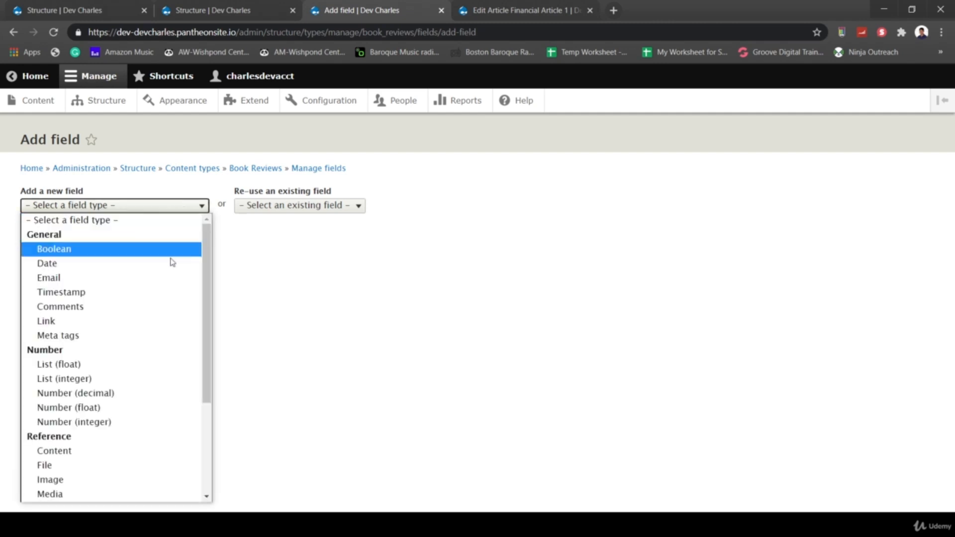
{"action": "left_click_drag", "start_coordinate": [209, 330], "coordinate": [200, 424]}
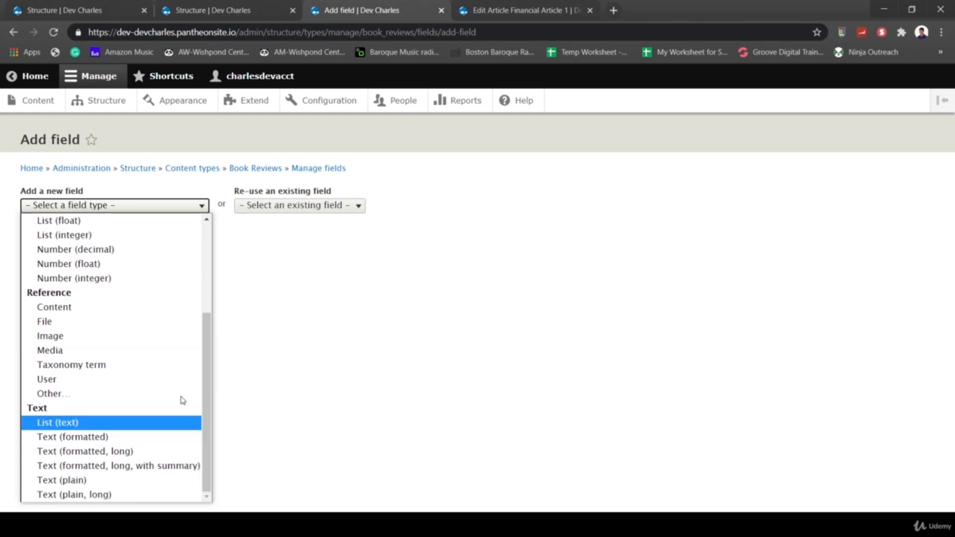
{"action": "left_click", "coordinate": [91, 366]}
{"action": "left_click", "coordinate": [81, 249]}
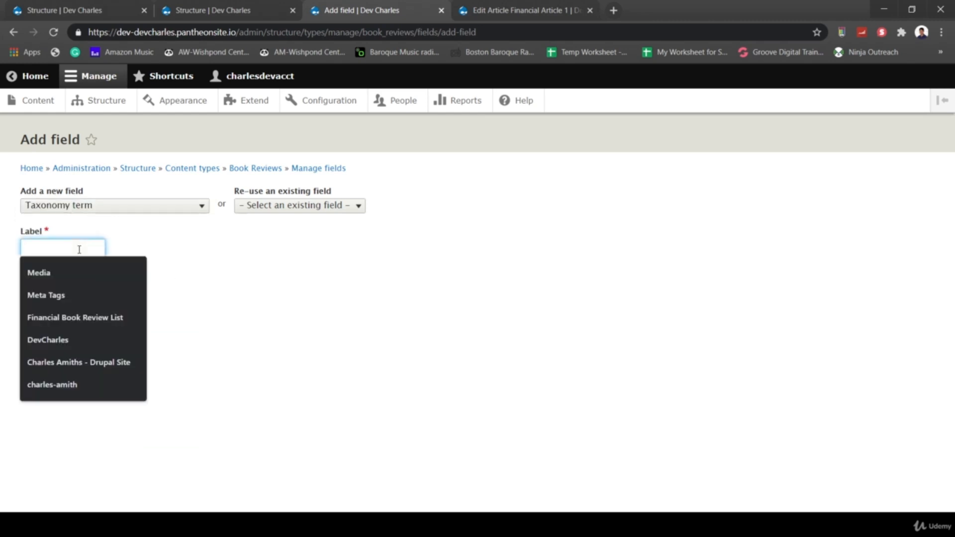
{"action": "type", "text": "Book Review"}
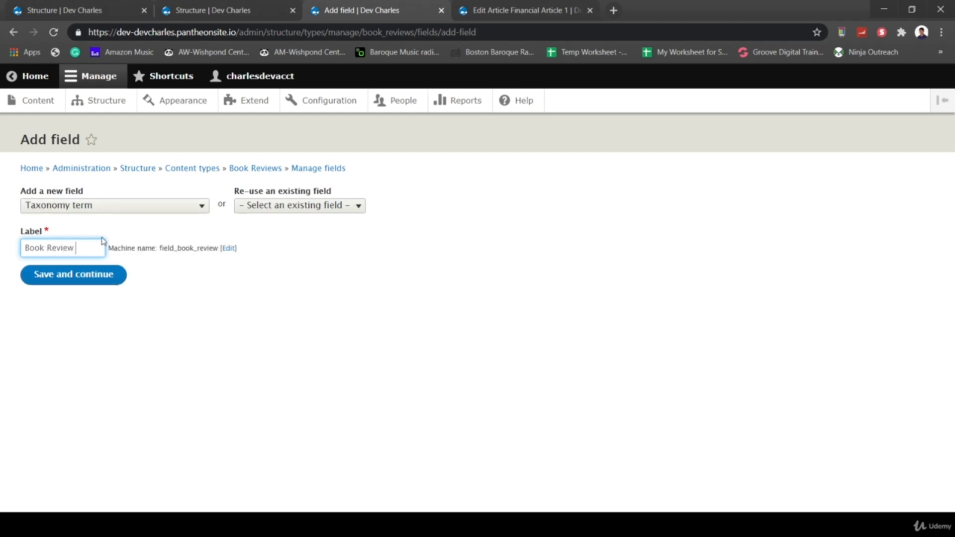
{"action": "type", "text": " Type"}
{"action": "left_click", "coordinate": [177, 208]}
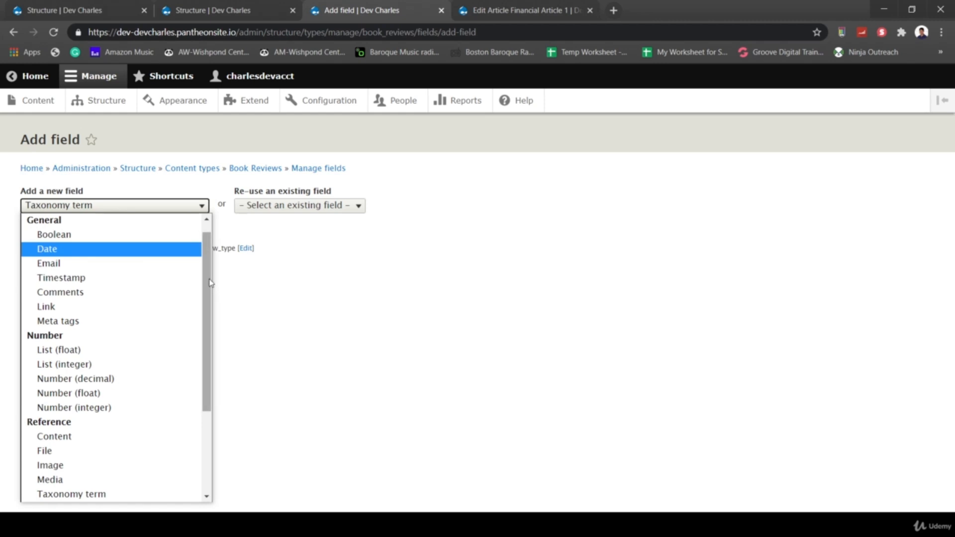
{"action": "left_click_drag", "start_coordinate": [210, 283], "coordinate": [205, 380]}
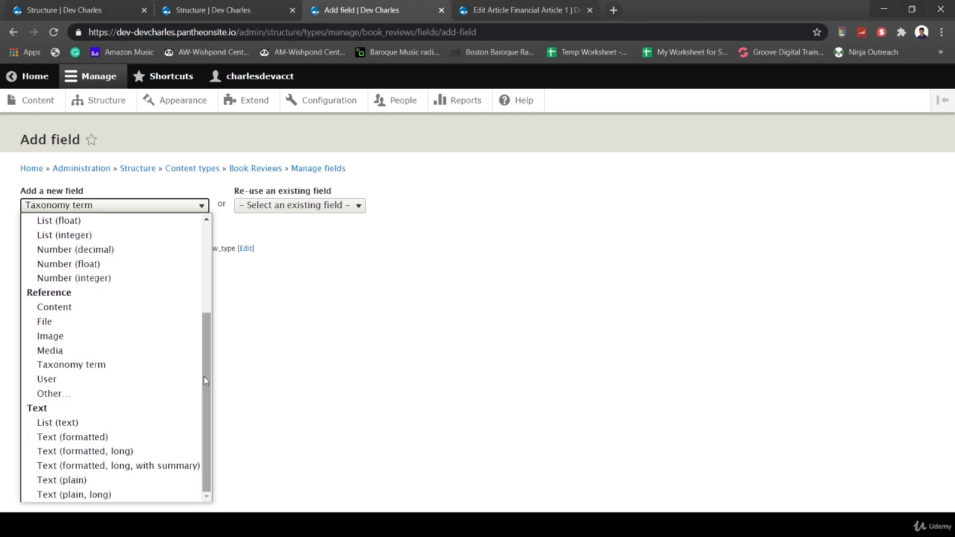
{"action": "left_click", "coordinate": [297, 370]}
{"action": "left_click", "coordinate": [87, 284]}
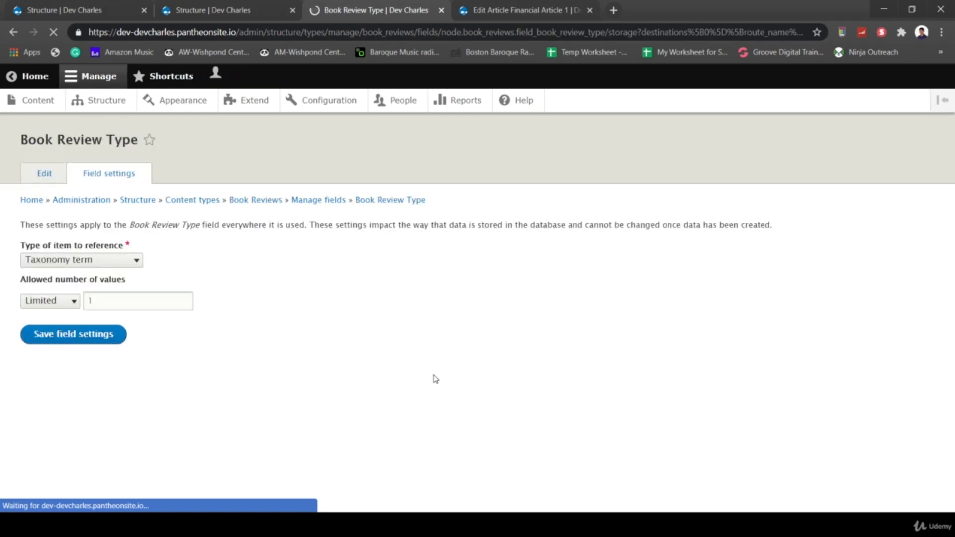
- Keep taxonomy terms as the reference target, limit it to the Book Review Type vocabulary, and save
{"action": "left_click", "coordinate": [97, 258]}
{"action": "left_click", "coordinate": [227, 255]}
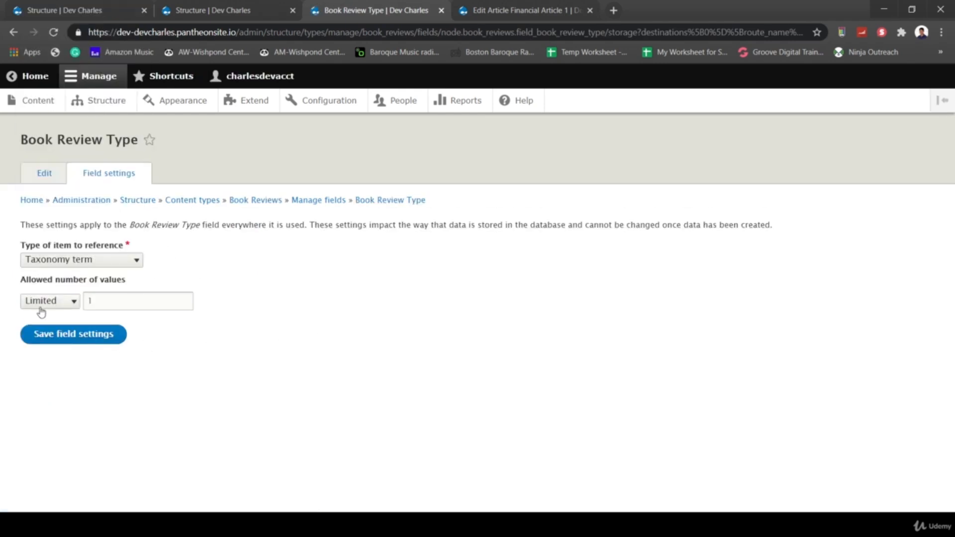
{"action": "left_click", "coordinate": [59, 342]}
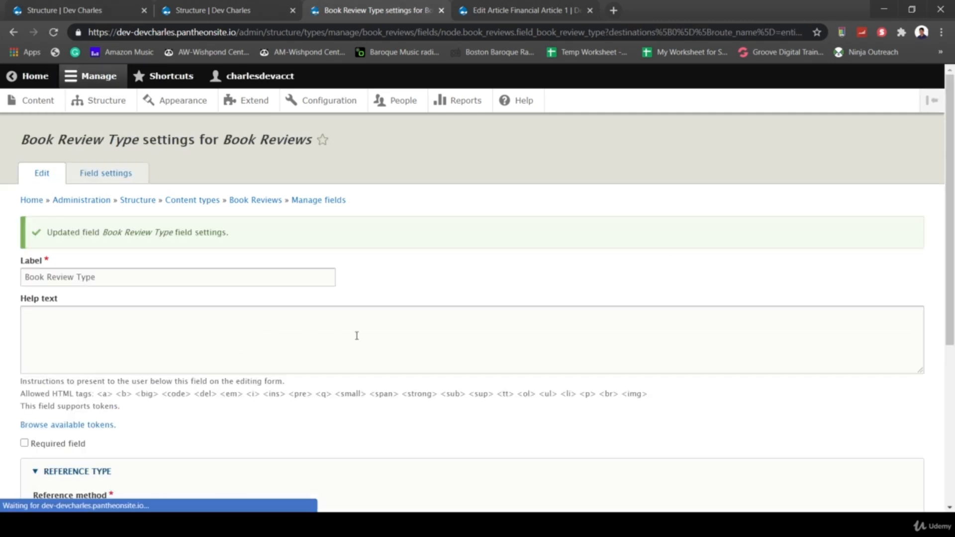
{"action": "scroll", "coordinate": [305, 409], "scroll_direction": "down", "scroll_amount": 3}
{"action": "scroll", "coordinate": [304, 410], "scroll_direction": "down", "scroll_amount": 3}
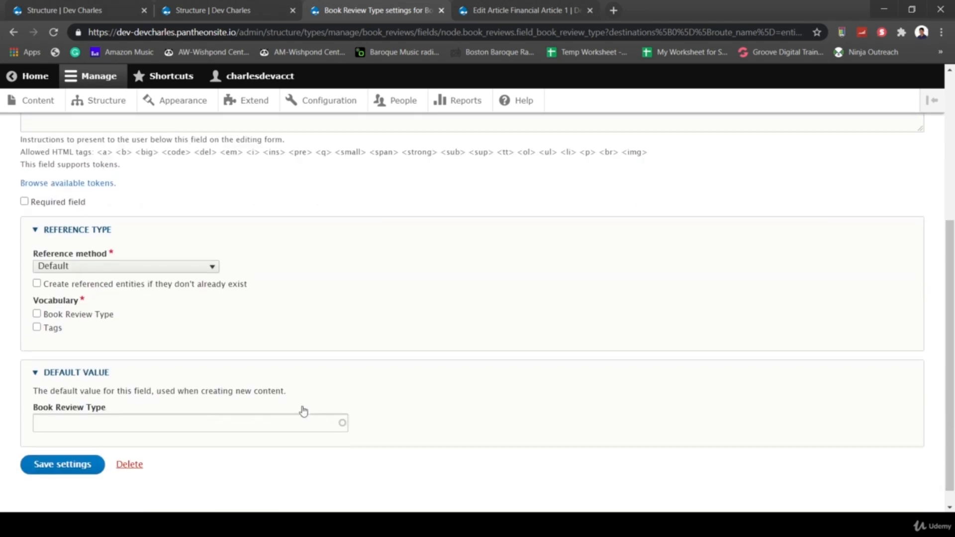
{"action": "scroll", "coordinate": [126, 286], "scroll_direction": "down", "scroll_amount": 1}
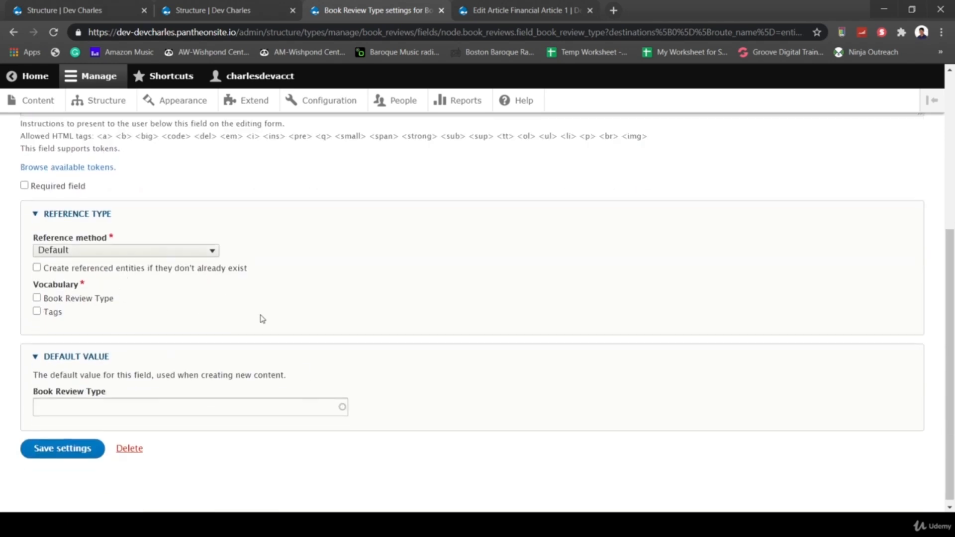
{"action": "left_click", "coordinate": [37, 299]}
{"action": "scroll", "coordinate": [116, 432], "scroll_direction": "up", "scroll_amount": 1}
{"action": "scroll", "coordinate": [117, 433], "scroll_direction": "down", "scroll_amount": 1}
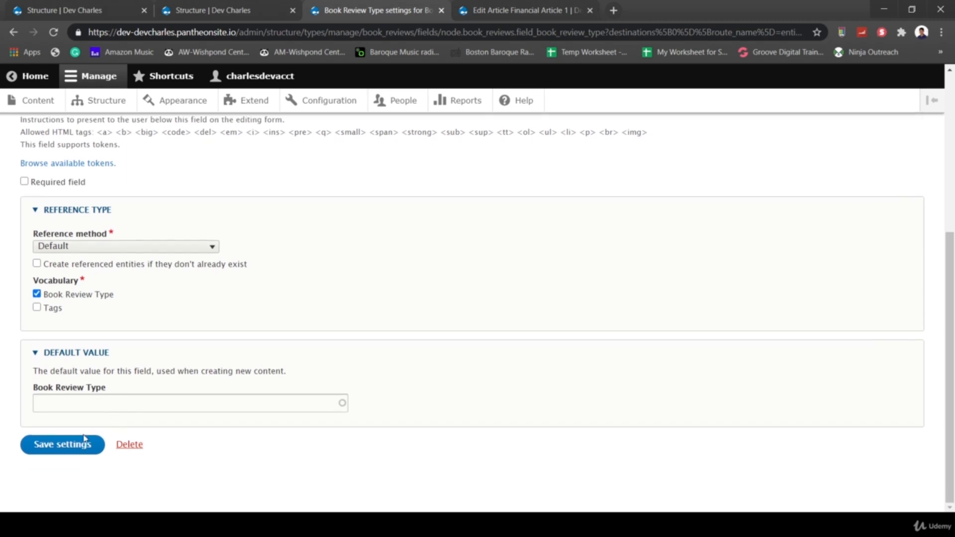
{"action": "left_click", "coordinate": [56, 445]}
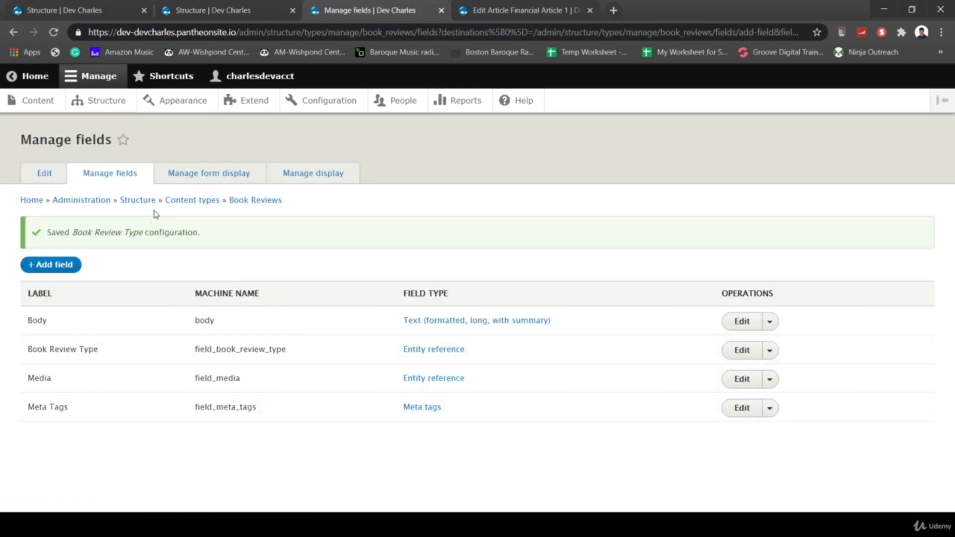
- In Manage form display, drag Media, Body and Book Review Type directly below Title and save
{"action": "left_click", "coordinate": [194, 185]}
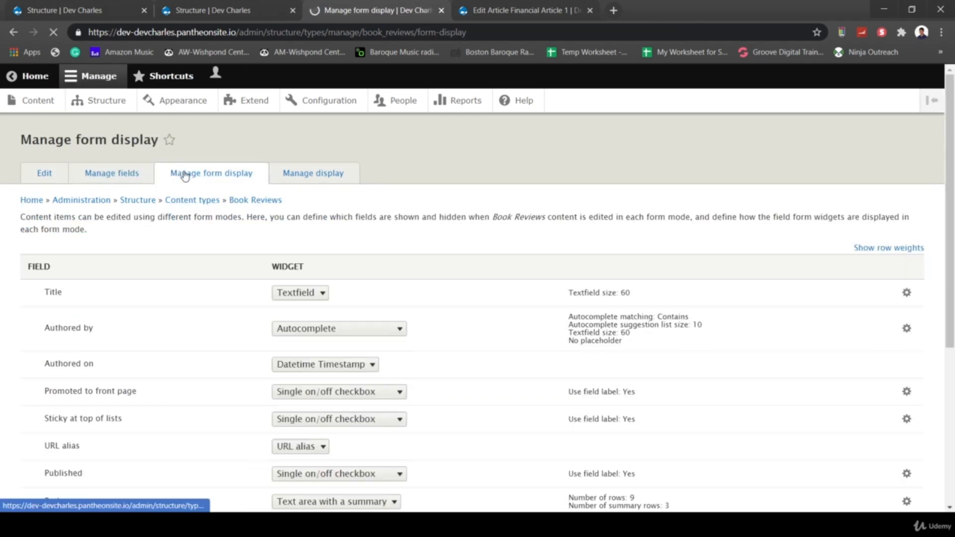
{"action": "scroll", "coordinate": [195, 247], "scroll_direction": "down", "scroll_amount": 2}
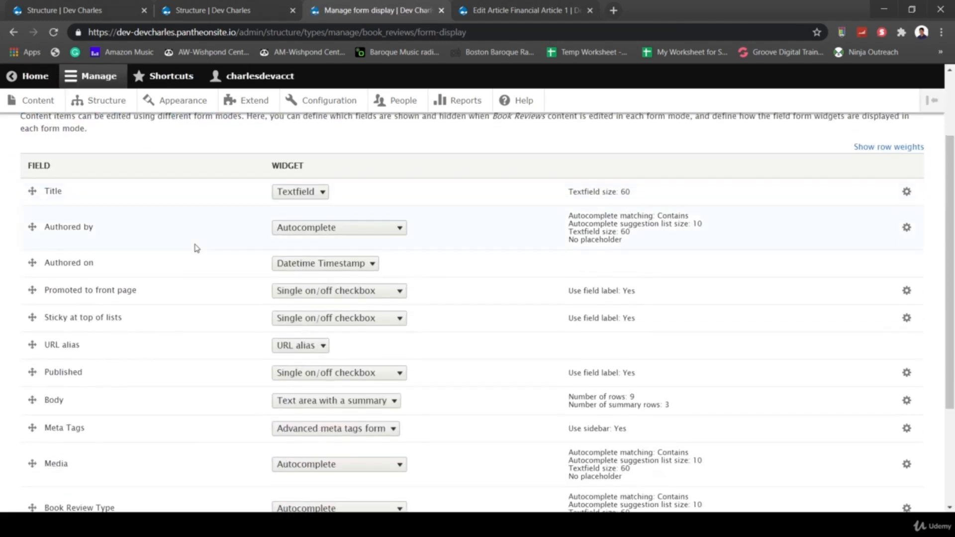
{"action": "scroll", "coordinate": [199, 272], "scroll_direction": "down", "scroll_amount": 2}
{"action": "scroll", "coordinate": [71, 364], "scroll_direction": "up", "scroll_amount": 1}
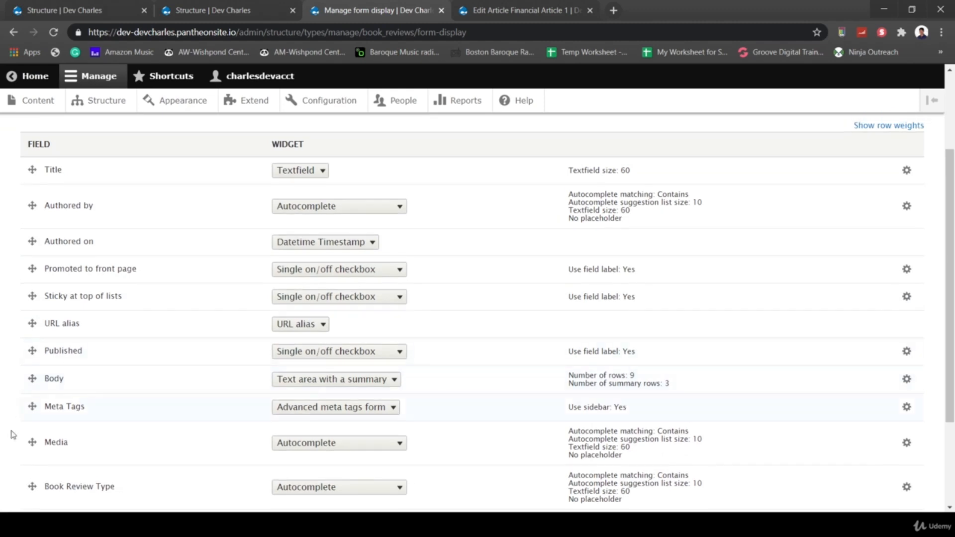
{"action": "left_click_drag", "start_coordinate": [32, 442], "coordinate": [33, 223]}
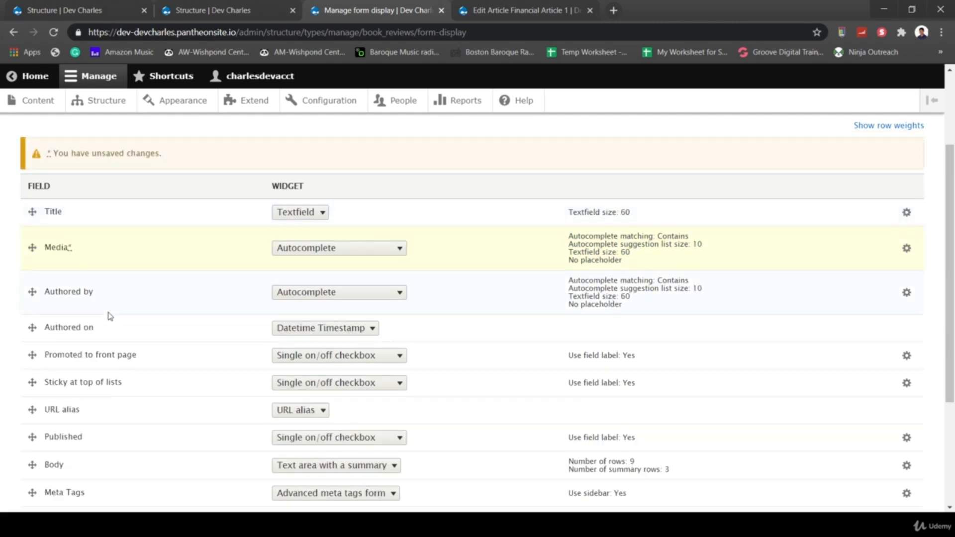
{"action": "scroll", "coordinate": [22, 344], "scroll_direction": "down", "scroll_amount": 4}
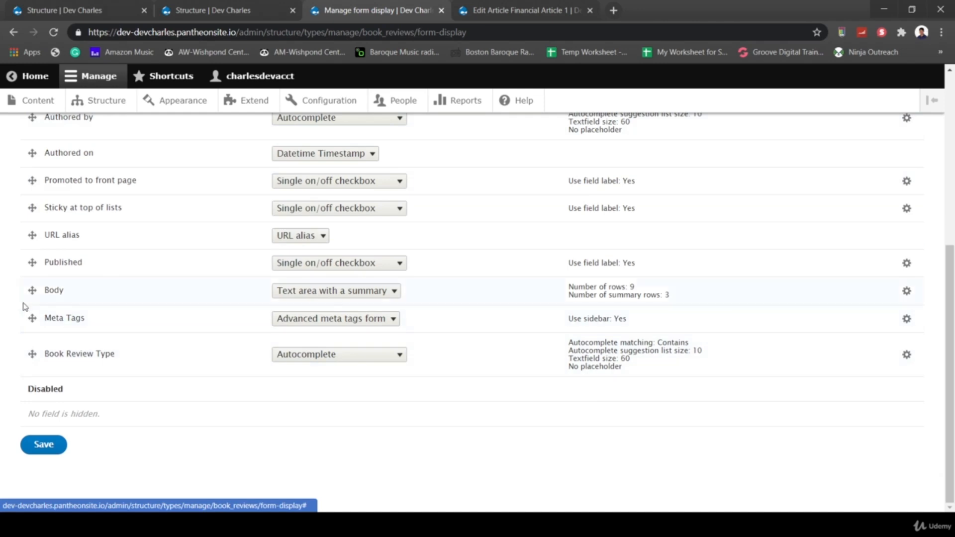
{"action": "left_click_drag", "start_coordinate": [33, 289], "coordinate": [60, 96]}
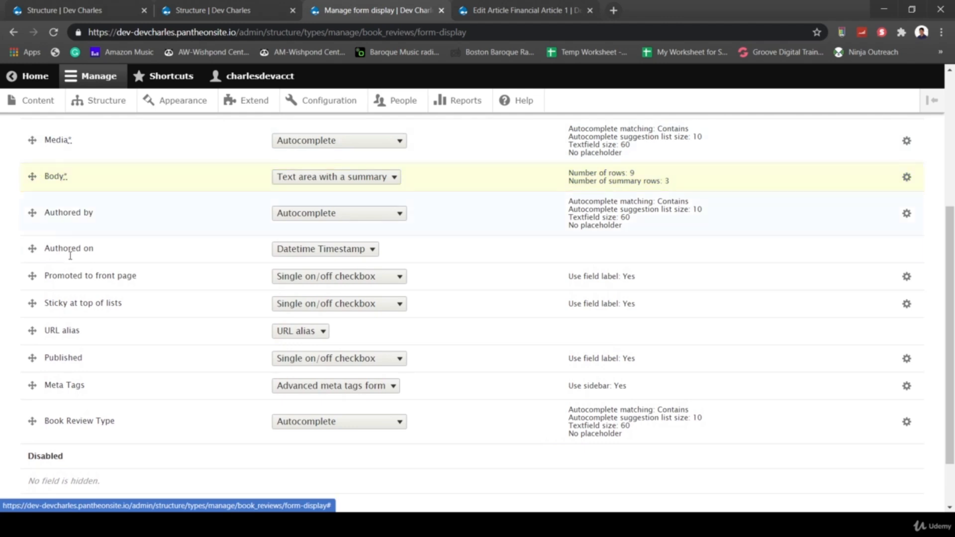
{"action": "scroll", "coordinate": [71, 258], "scroll_direction": "down", "scroll_amount": 1}
{"action": "mouse_move", "coordinate": [32, 354]}
{"action": "left_mouse_down"}
{"action": "mouse_move", "coordinate": [58, 68]}
{"action": "mouse_move", "coordinate": [44, 345]}
{"action": "left_mouse_up"}
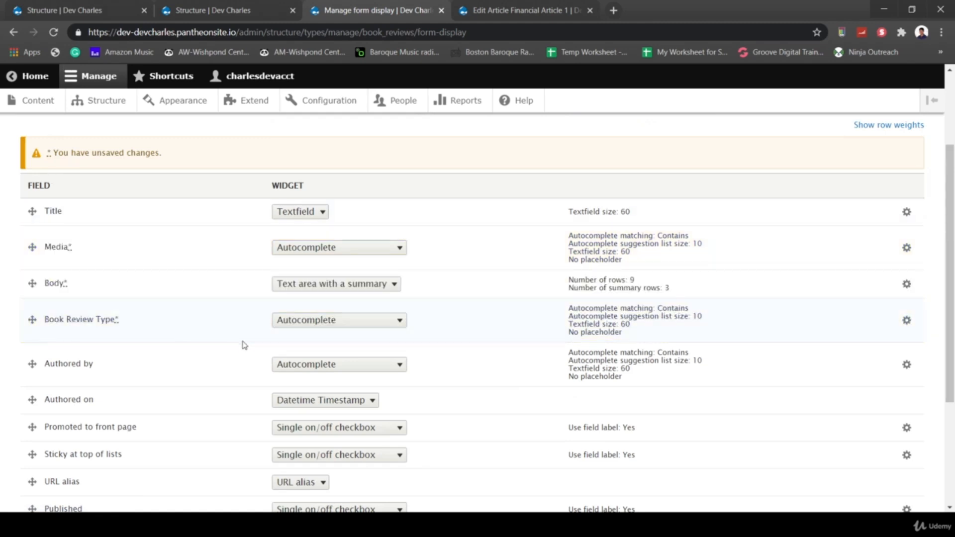
{"action": "scroll", "coordinate": [189, 341], "scroll_direction": "down", "scroll_amount": 2}
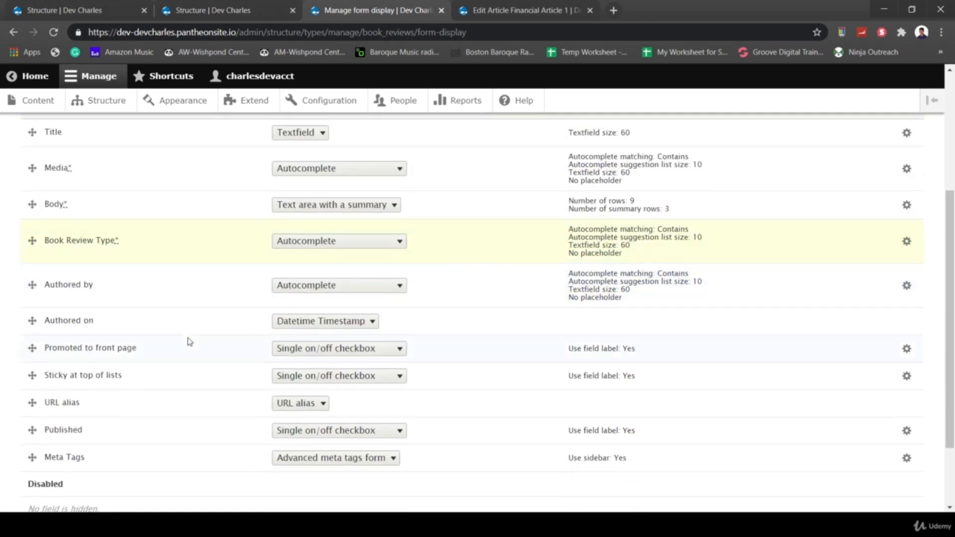
{"action": "scroll", "coordinate": [250, 323], "scroll_direction": "down", "scroll_amount": 2}
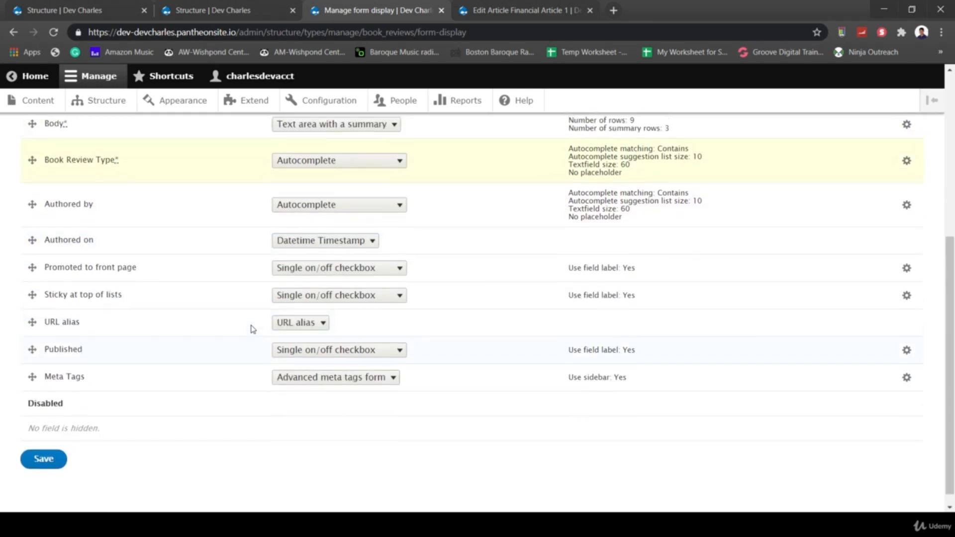
{"action": "left_click", "coordinate": [48, 446]}
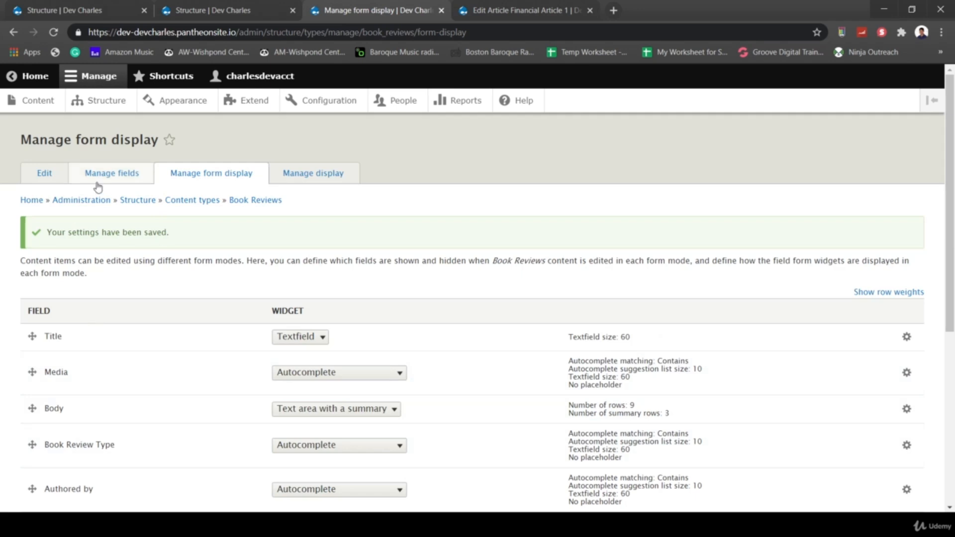
{"action": "left_click", "coordinate": [99, 179]}
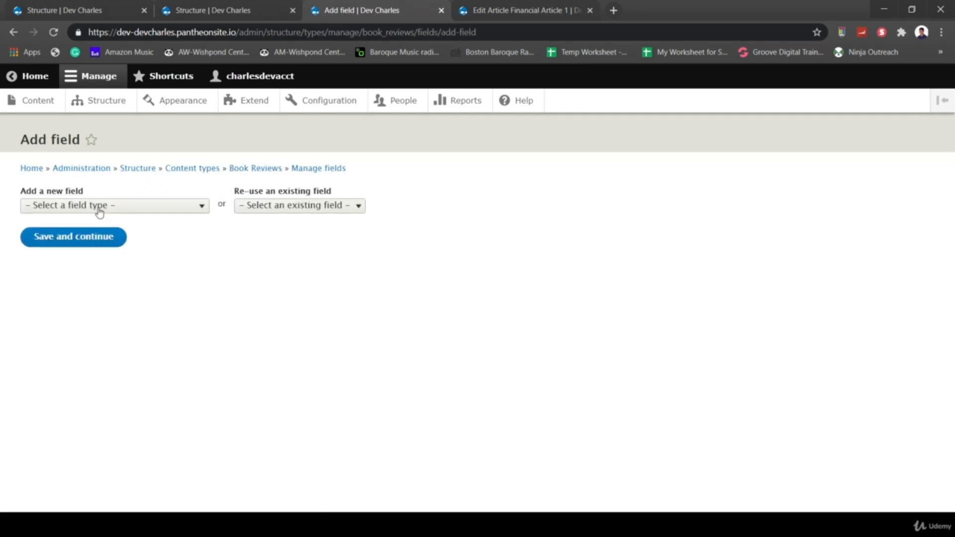
- Add a Text (plain) field labelled 'Book Author' and save its storage settings with max length 255
{"action": "left_click", "coordinate": [89, 206]}
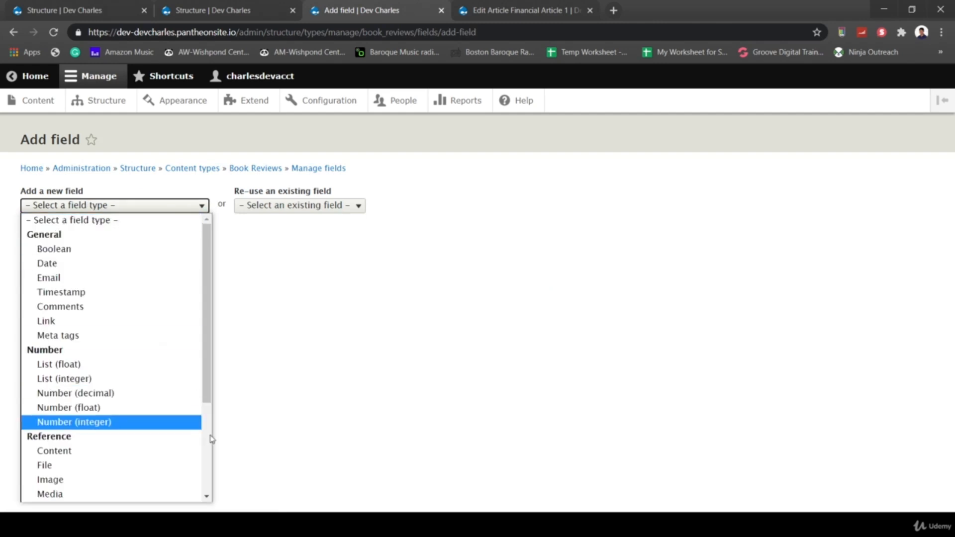
{"action": "scroll", "coordinate": [213, 458], "scroll_direction": "down", "scroll_amount": 3}
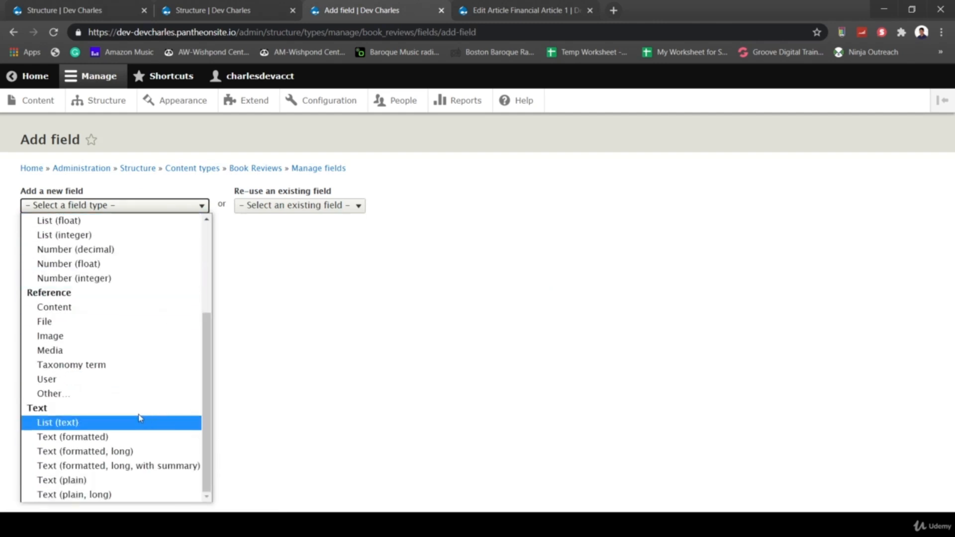
{"action": "left_click", "coordinate": [114, 480]}
{"action": "left_click", "coordinate": [63, 248]}
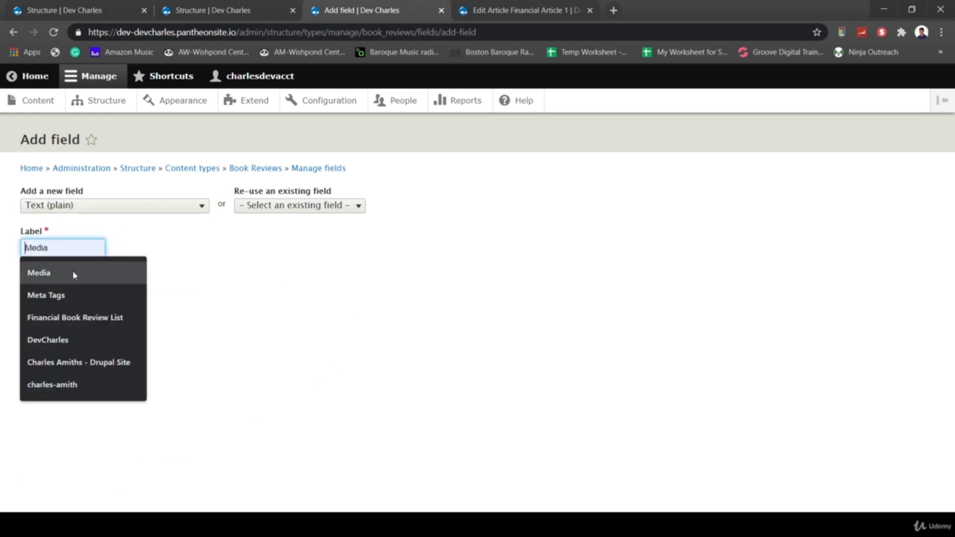
{"action": "left_click", "coordinate": [296, 228]}
{"action": "left_click", "coordinate": [275, 208]}
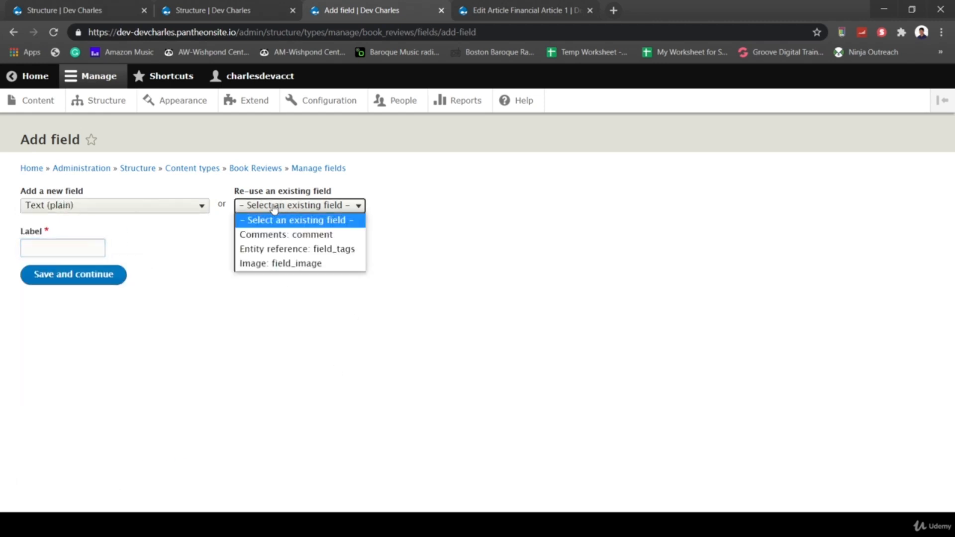
{"action": "left_click", "coordinate": [187, 288]}
{"action": "left_click", "coordinate": [51, 246]}
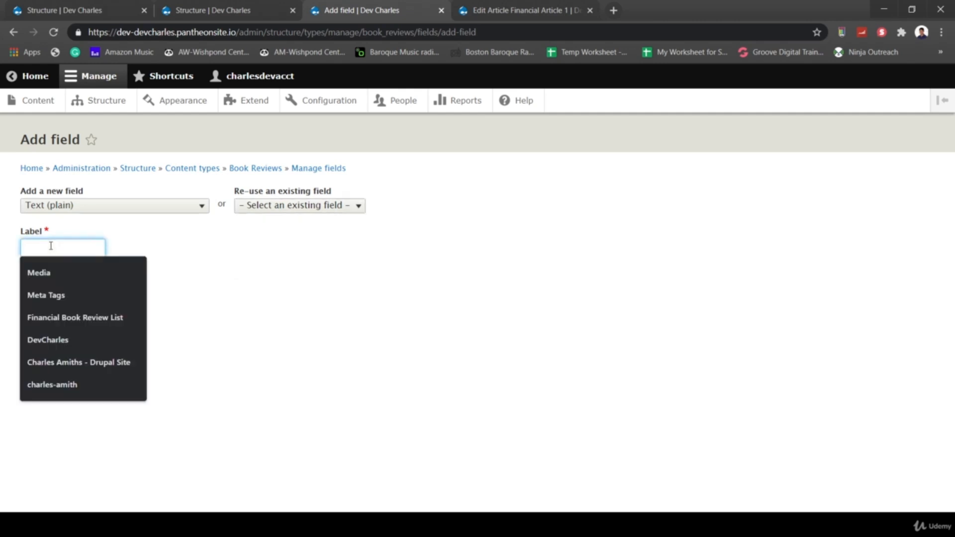
{"action": "type", "text": "Bo"}
{"action": "key", "text": "BackSpace"}
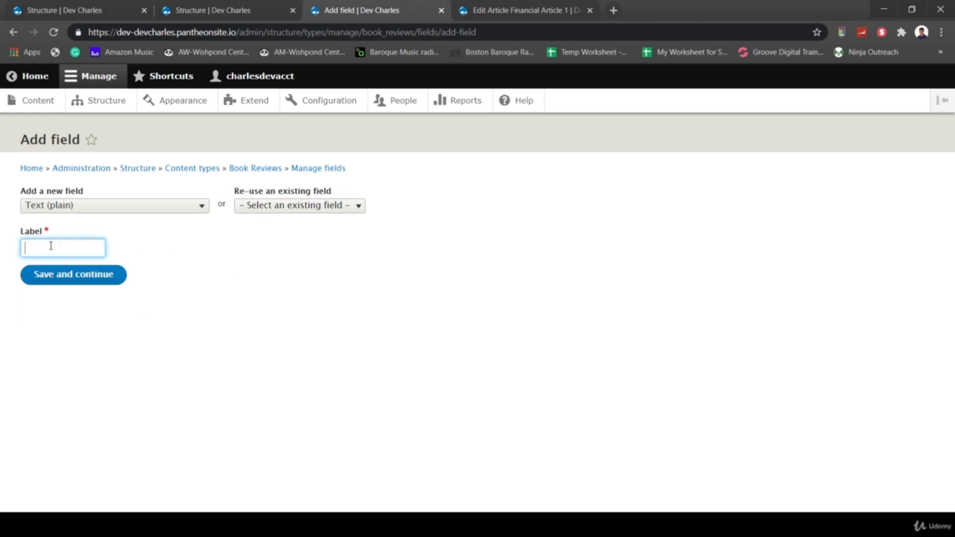
{"action": "type", "text": "Book Author"}
{"action": "left_click", "coordinate": [105, 280]}
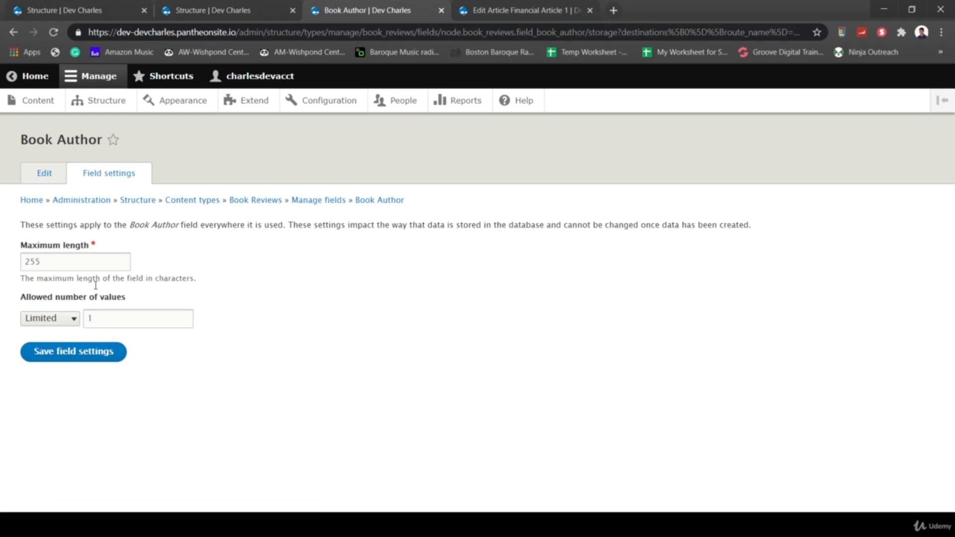
{"action": "left_click", "coordinate": [98, 355]}
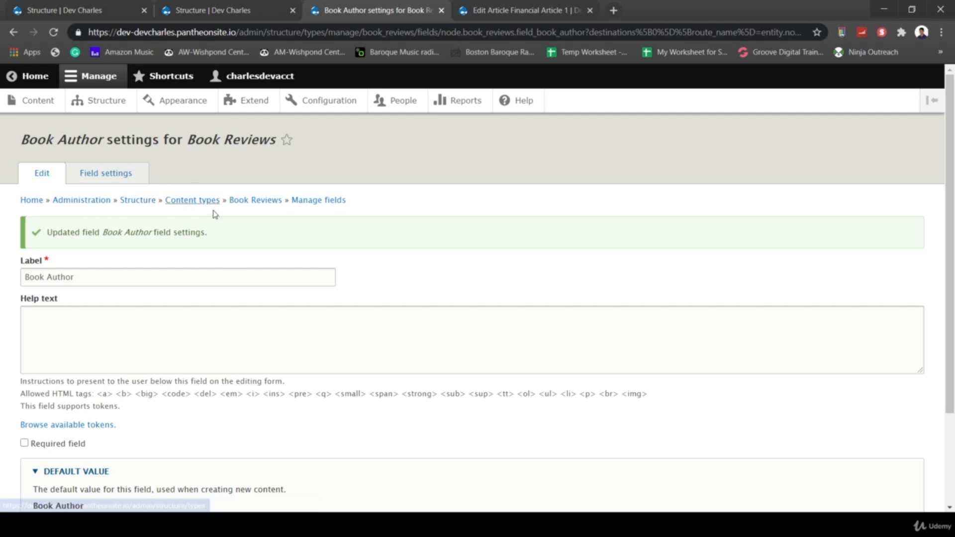
- Return to the Book Reviews content type settings page
{"action": "left_click", "coordinate": [255, 201]}
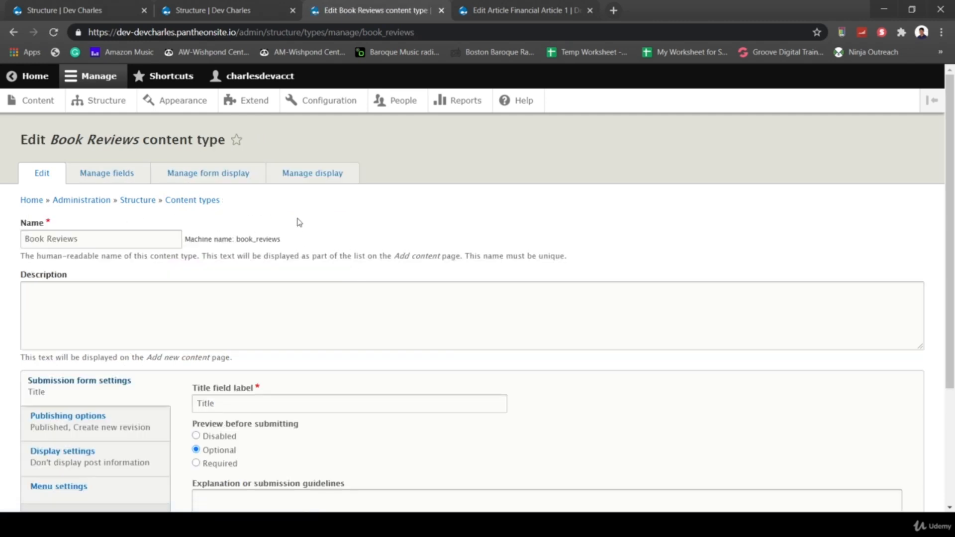
{"action": "scroll", "coordinate": [356, 248], "scroll_direction": "down", "scroll_amount": 2}
{"action": "scroll", "coordinate": [356, 242], "scroll_direction": "up", "scroll_amount": 2}
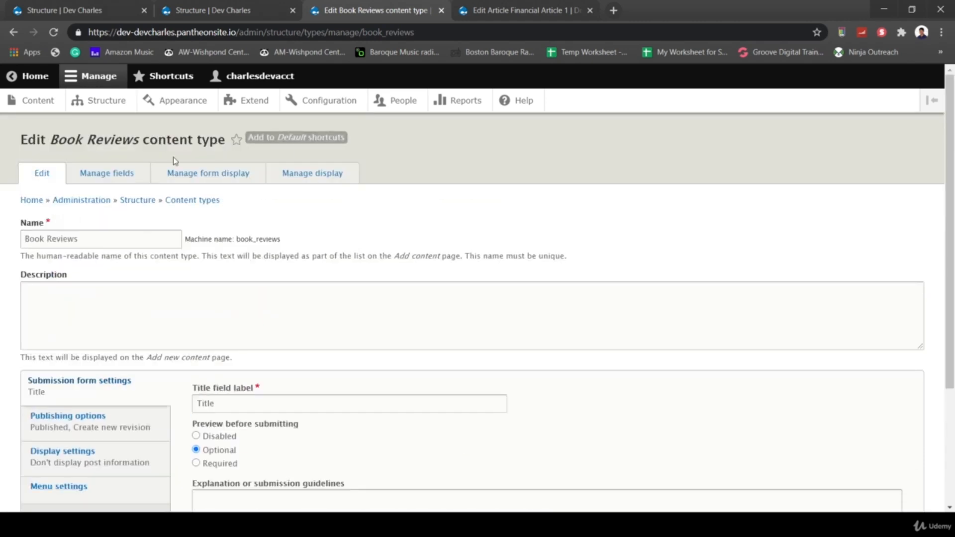
- On Book Reviews' Manage form display, drag Book Author directly below Body and save
{"action": "left_click", "coordinate": [129, 175]}
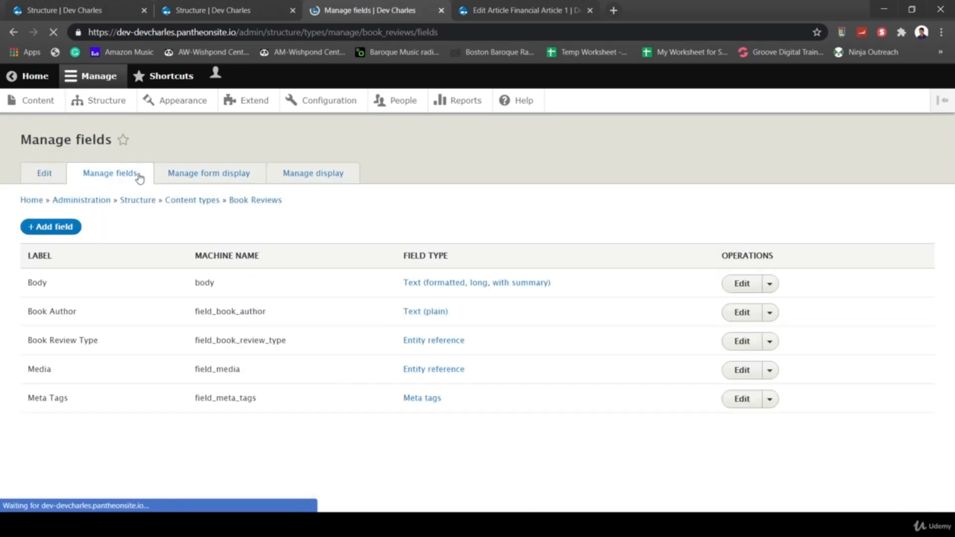
{"action": "left_click", "coordinate": [192, 178]}
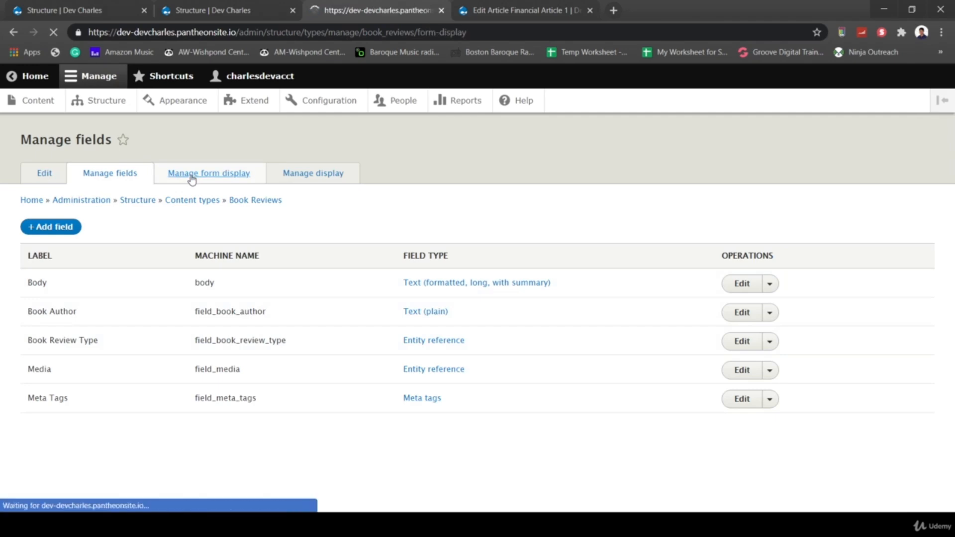
{"action": "scroll", "coordinate": [213, 336], "scroll_direction": "down", "scroll_amount": 5}
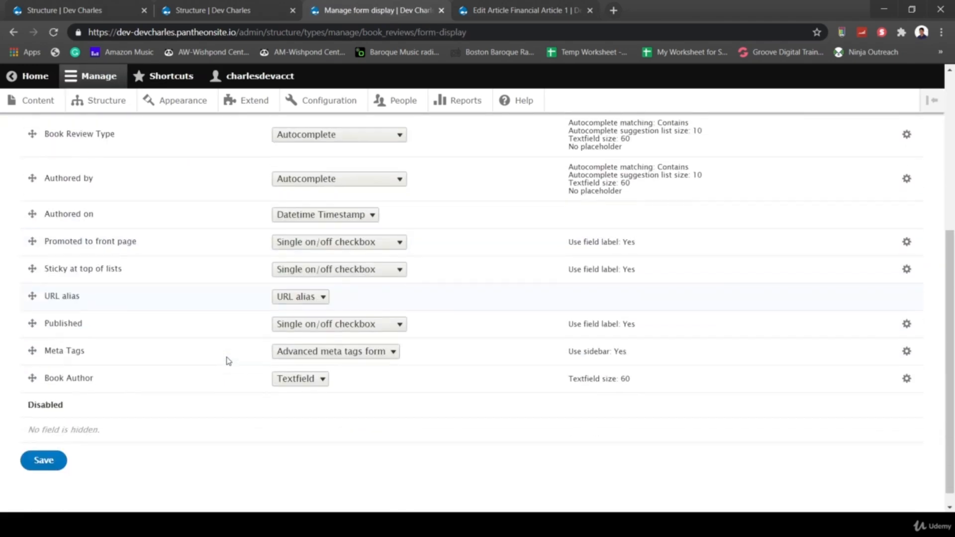
{"action": "left_click_drag", "start_coordinate": [32, 379], "coordinate": [31, 143]}
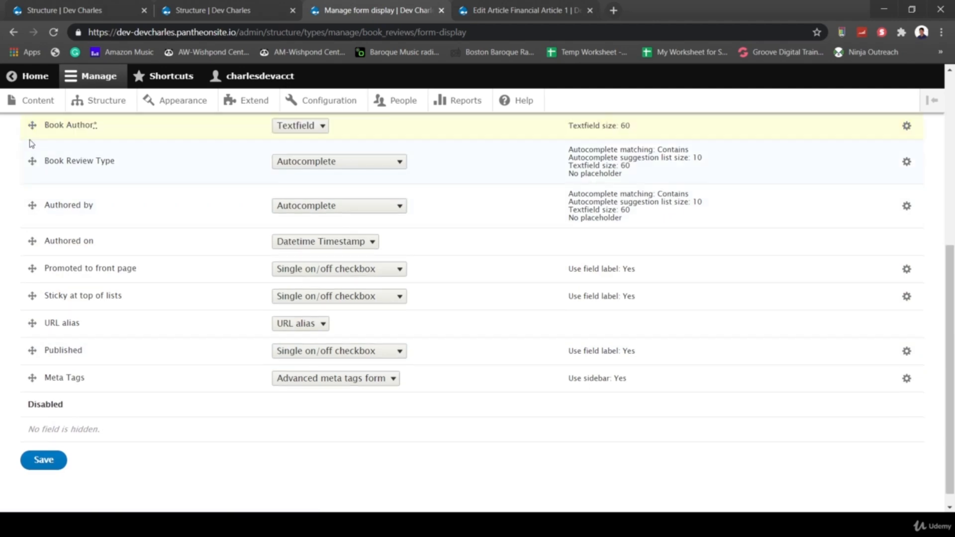
{"action": "scroll", "coordinate": [31, 143], "scroll_direction": "up", "scroll_amount": 3}
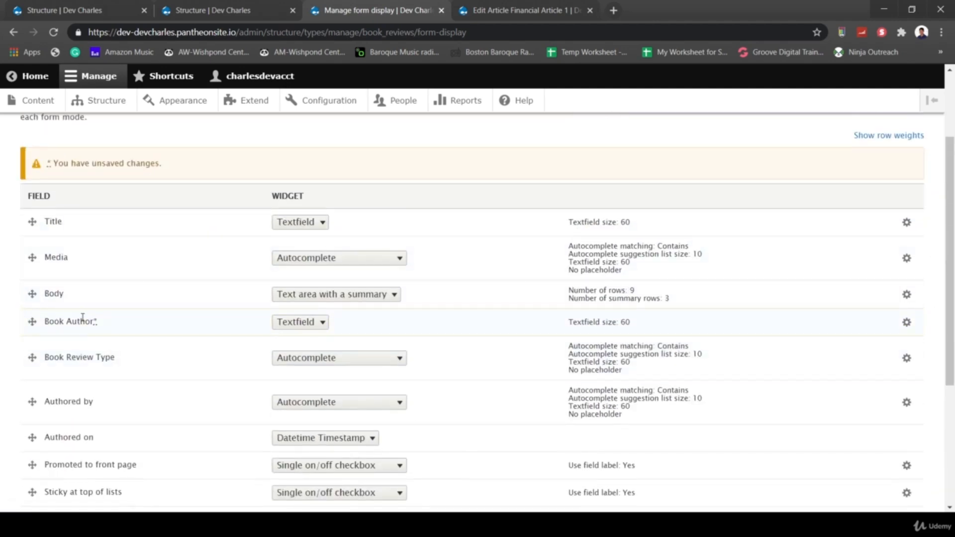
{"action": "scroll", "coordinate": [83, 318], "scroll_direction": "down", "scroll_amount": 5}
{"action": "left_click", "coordinate": [44, 445]}
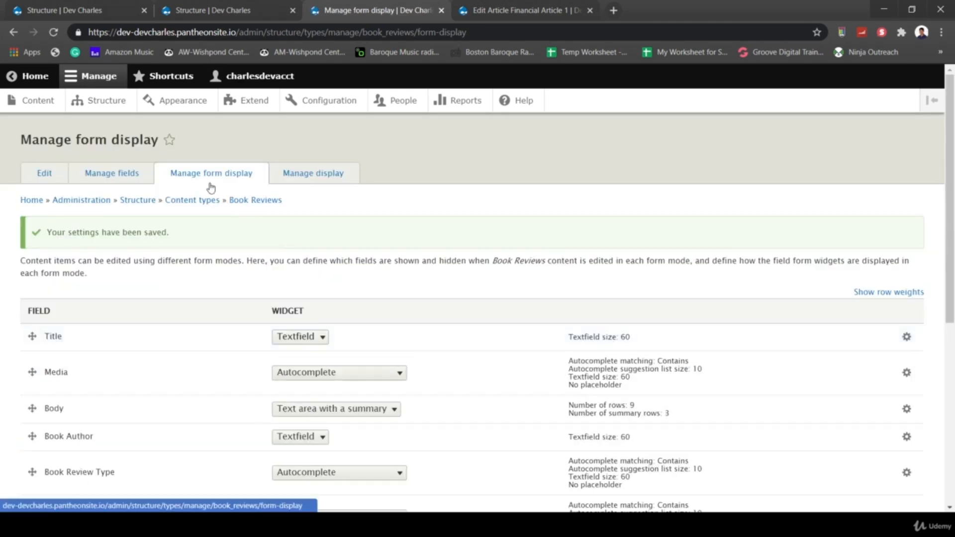
- Move Book Author just below Body and hide the Book Review Type label on the default display
{"action": "left_click", "coordinate": [293, 181]}
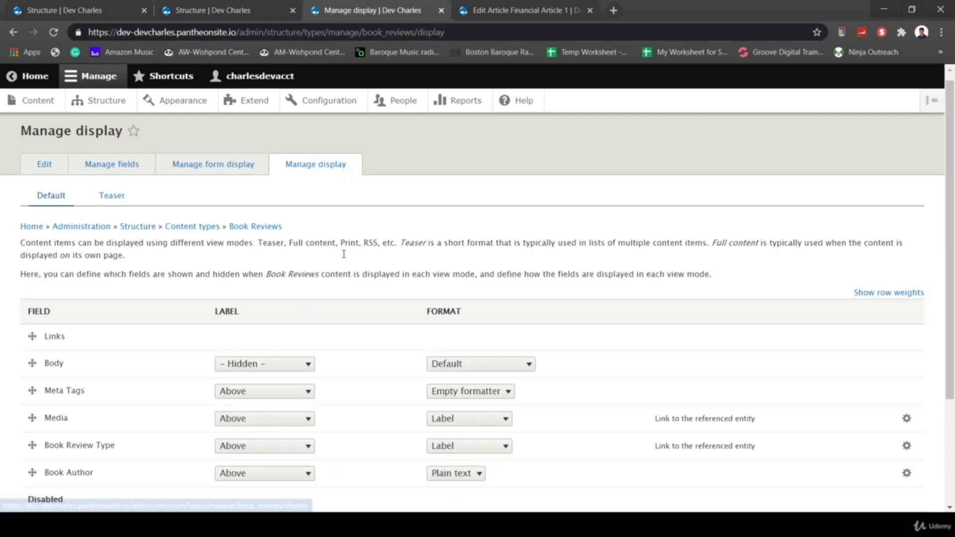
{"action": "scroll", "coordinate": [345, 258], "scroll_direction": "down", "scroll_amount": 3}
{"action": "left_click_drag", "start_coordinate": [31, 327], "coordinate": [31, 252]}
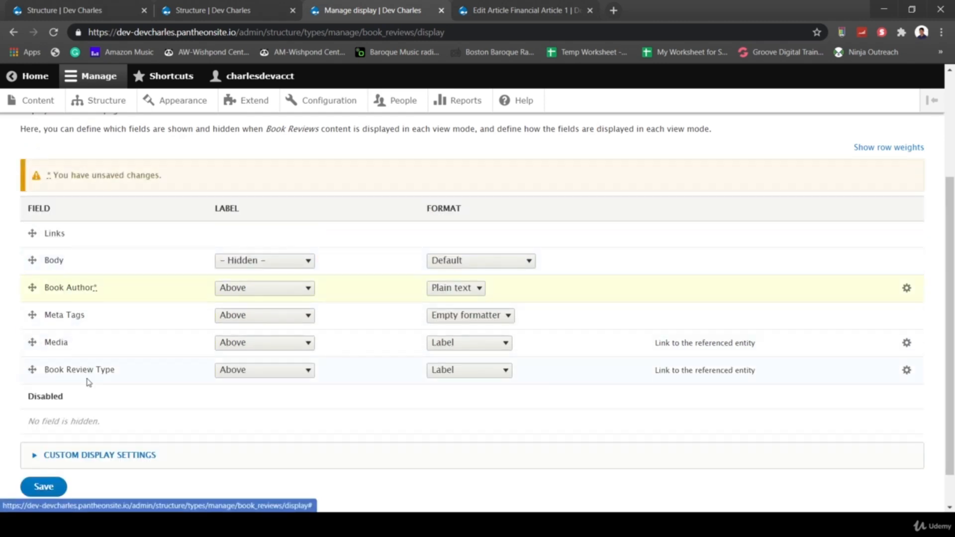
{"action": "left_click", "coordinate": [254, 371]}
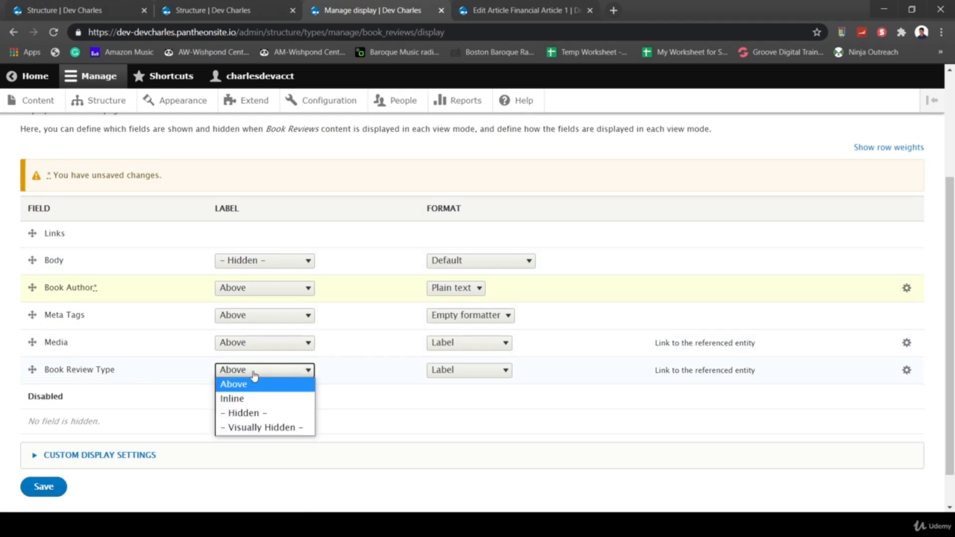
{"action": "left_click", "coordinate": [249, 413]}
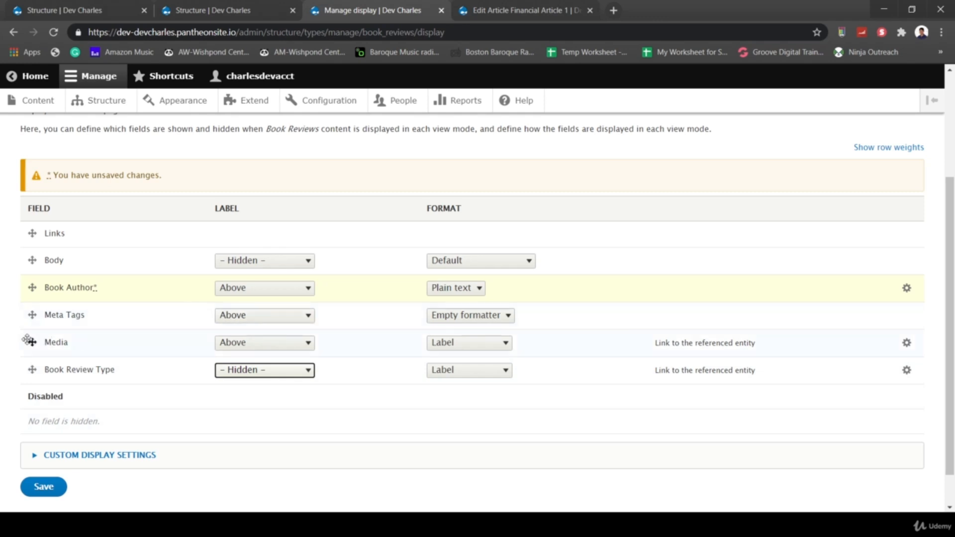
- Move Media to the top with its label hidden, shown as a rendered entity
{"action": "mouse_move", "coordinate": [31, 342]}
{"action": "left_mouse_down"}
{"action": "mouse_move", "coordinate": [34, 233]}
{"action": "mouse_move", "coordinate": [30, 421]}
{"action": "left_mouse_up"}
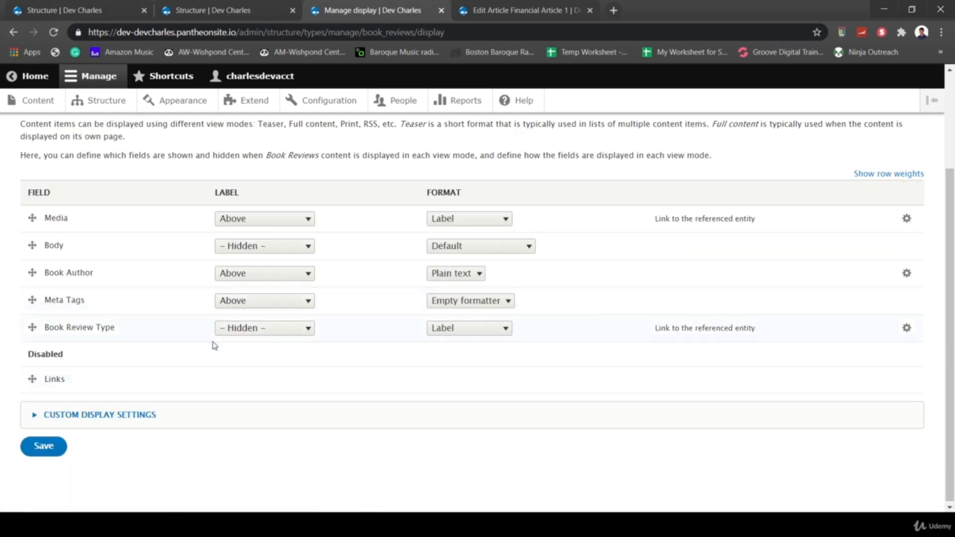
{"action": "left_click", "coordinate": [259, 219]}
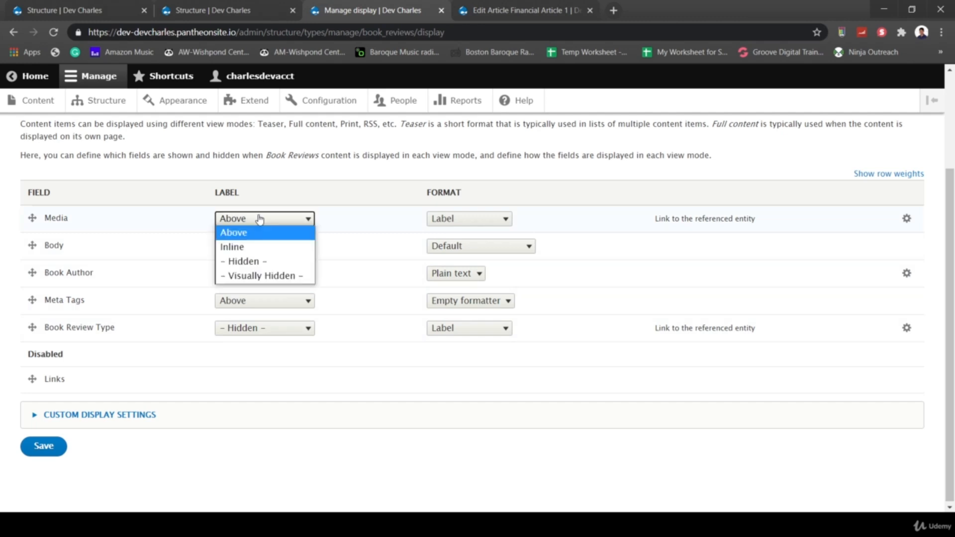
{"action": "left_click", "coordinate": [250, 262]}
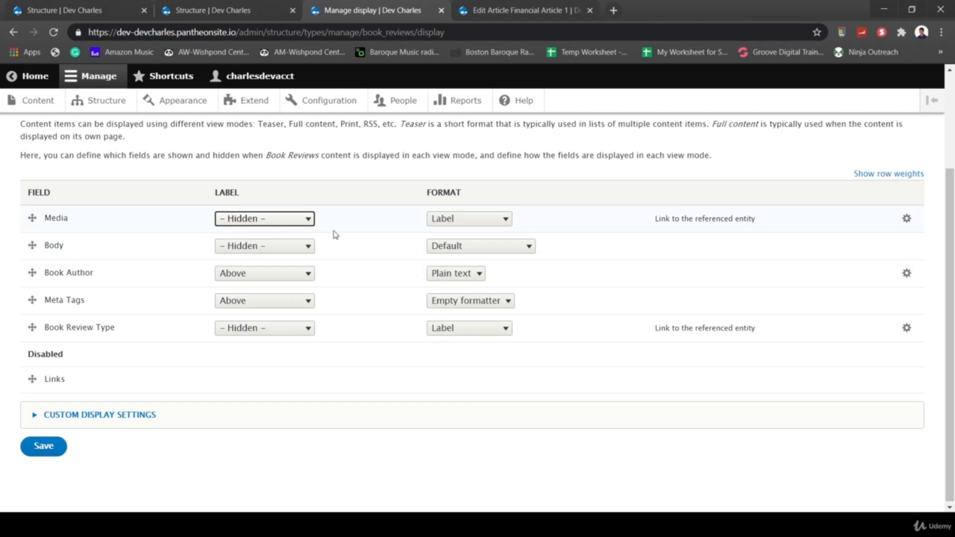
{"action": "left_click", "coordinate": [471, 222]}
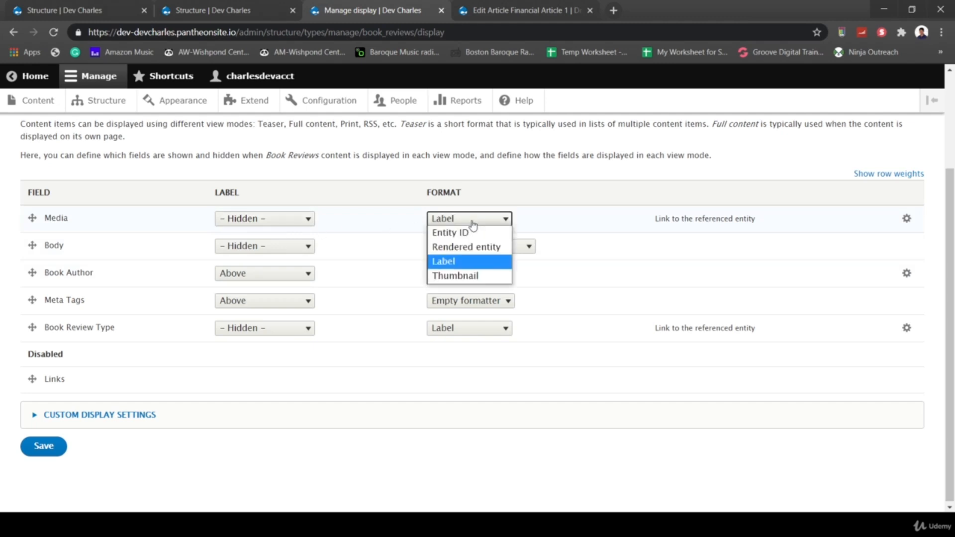
{"action": "left_click", "coordinate": [448, 248]}
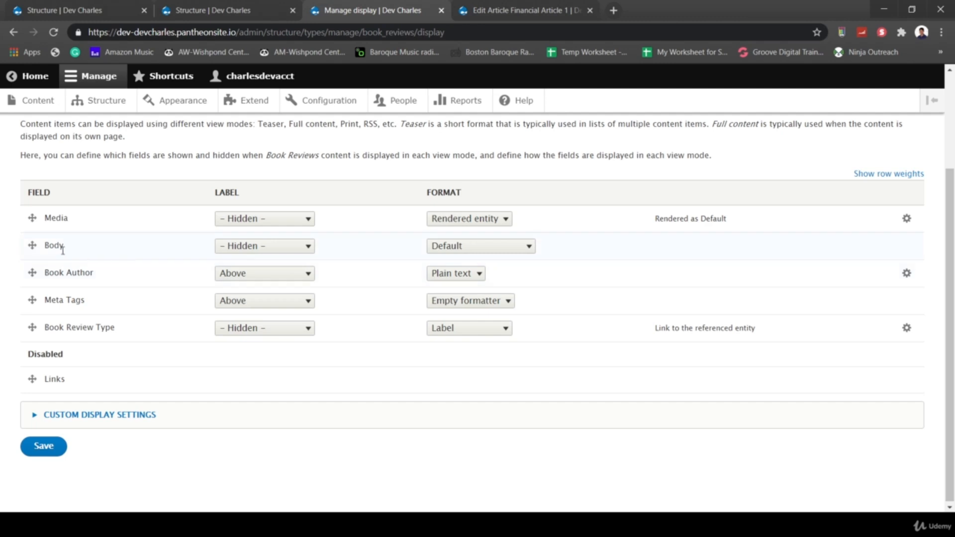
- Set the Body label to Above with Default format, hide the Meta Tags label, and save
{"action": "left_click", "coordinate": [293, 246]}
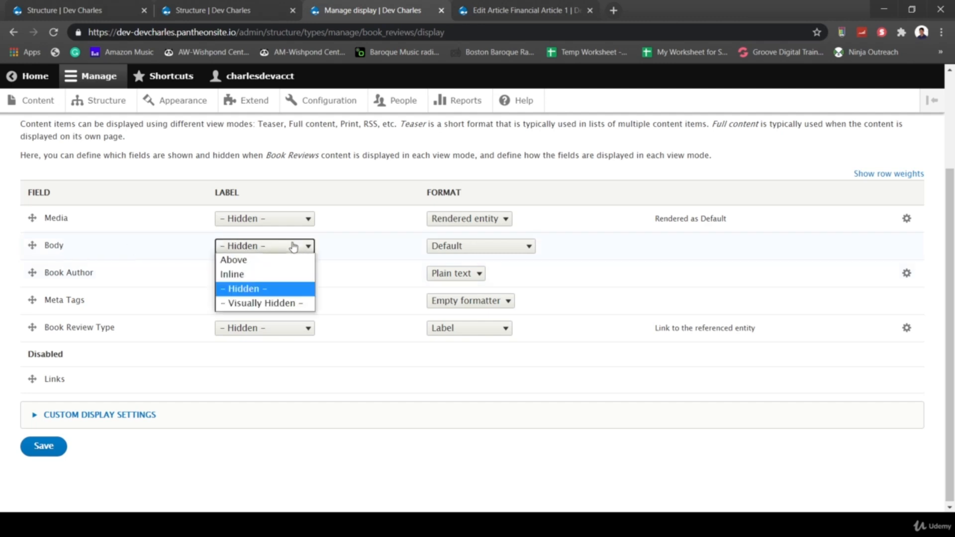
{"action": "left_click", "coordinate": [257, 260]}
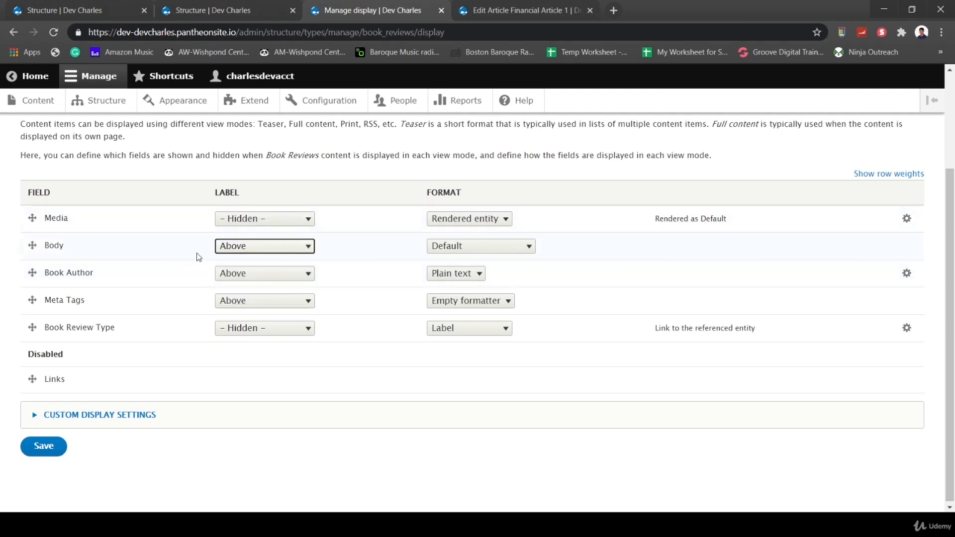
{"action": "left_click", "coordinate": [457, 253]}
{"action": "left_click", "coordinate": [359, 176]}
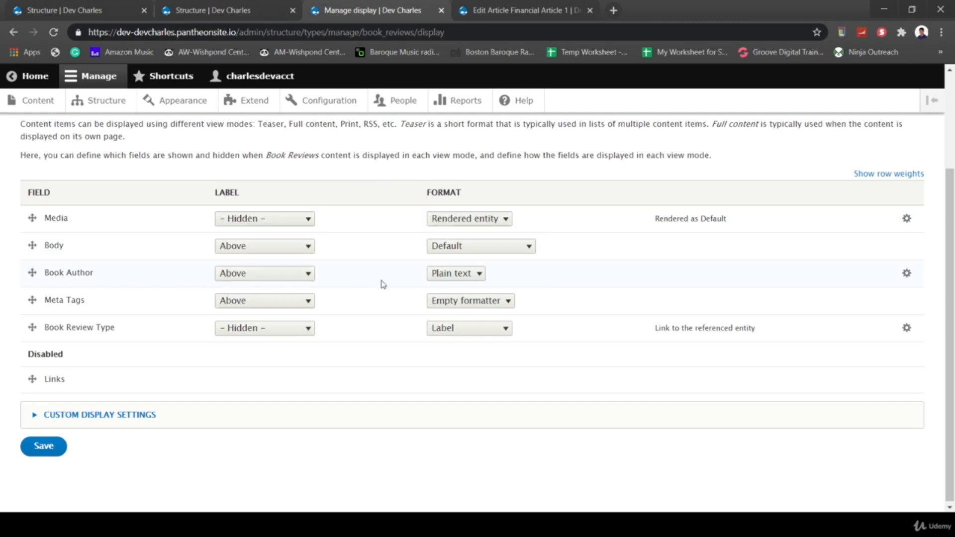
{"action": "left_click", "coordinate": [265, 301]}
{"action": "left_click", "coordinate": [253, 344]}
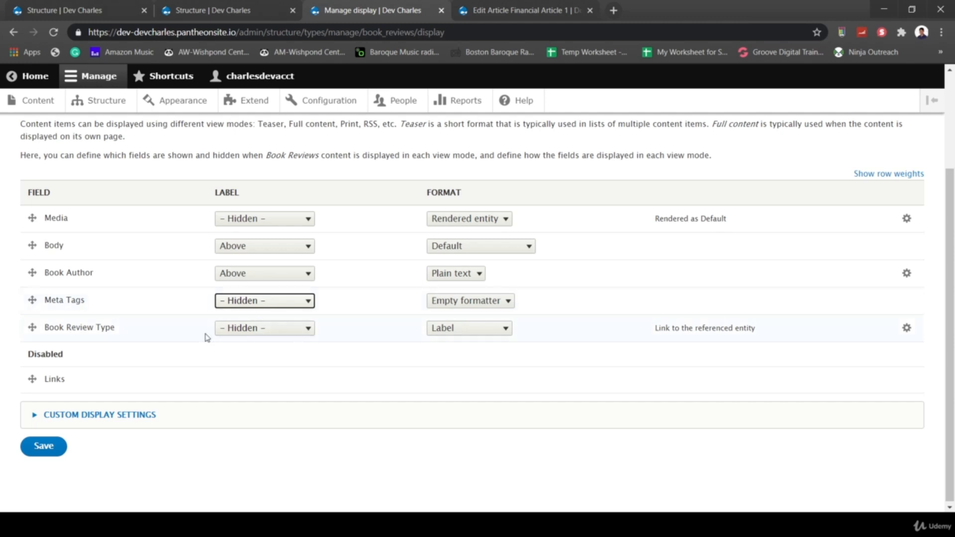
{"action": "scroll", "coordinate": [254, 492], "scroll_direction": "up", "scroll_amount": 1}
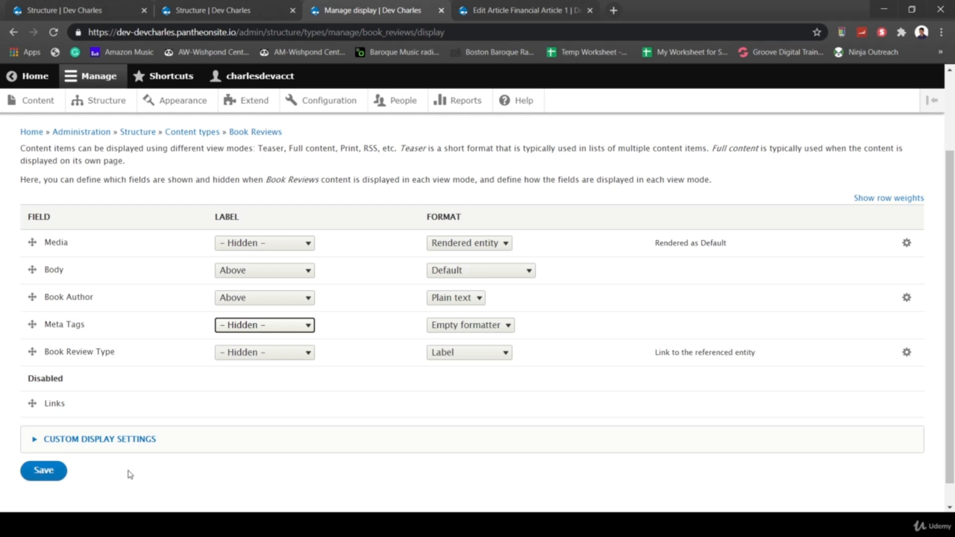
{"action": "left_click", "coordinate": [38, 475]}
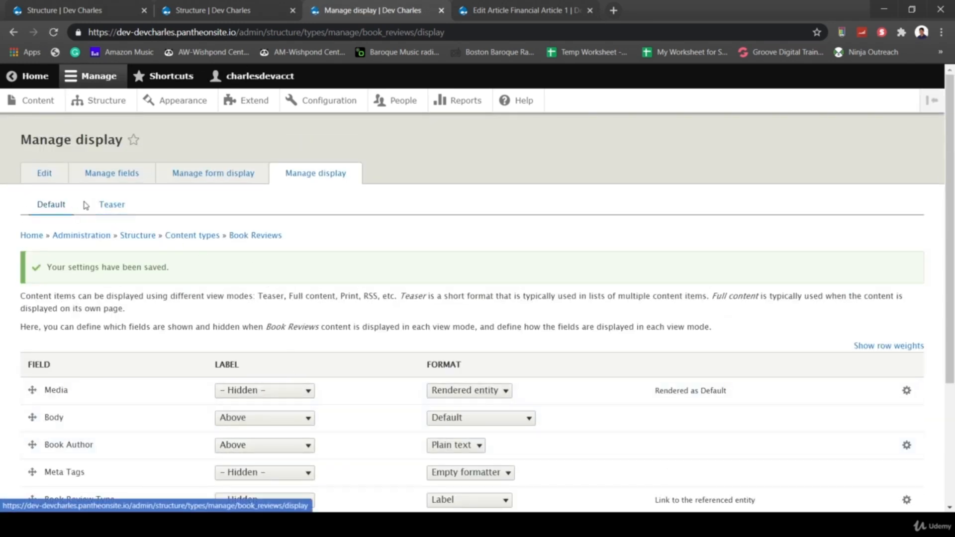
- Enable Media on the Teaser display, shown as a rendered entity
{"action": "left_click", "coordinate": [114, 206]}
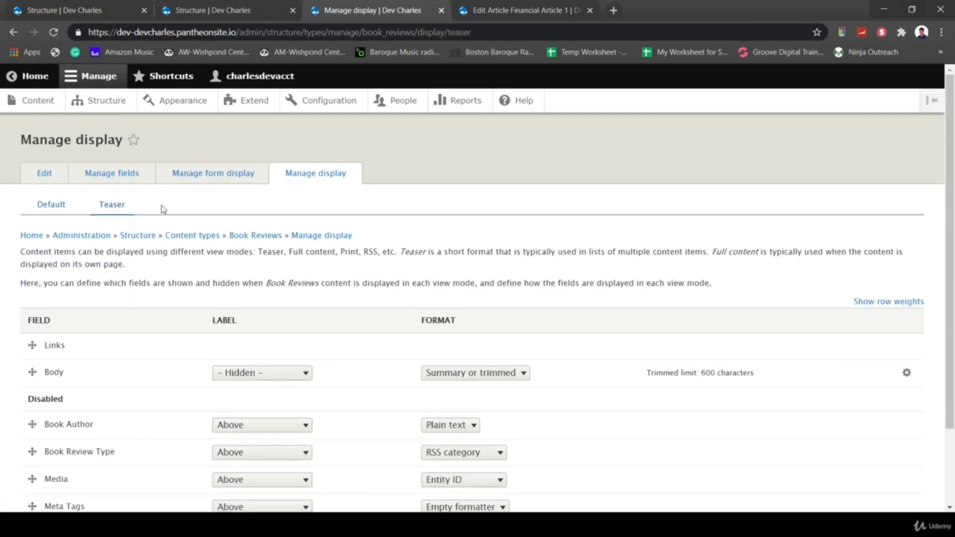
{"action": "scroll", "coordinate": [202, 342], "scroll_direction": "down", "scroll_amount": 2}
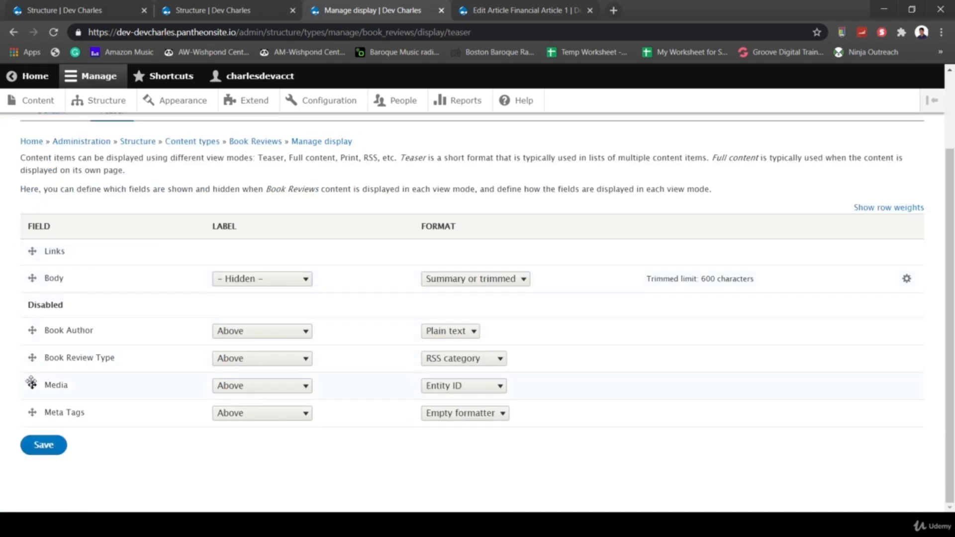
{"action": "left_click_drag", "start_coordinate": [31, 382], "coordinate": [32, 279]}
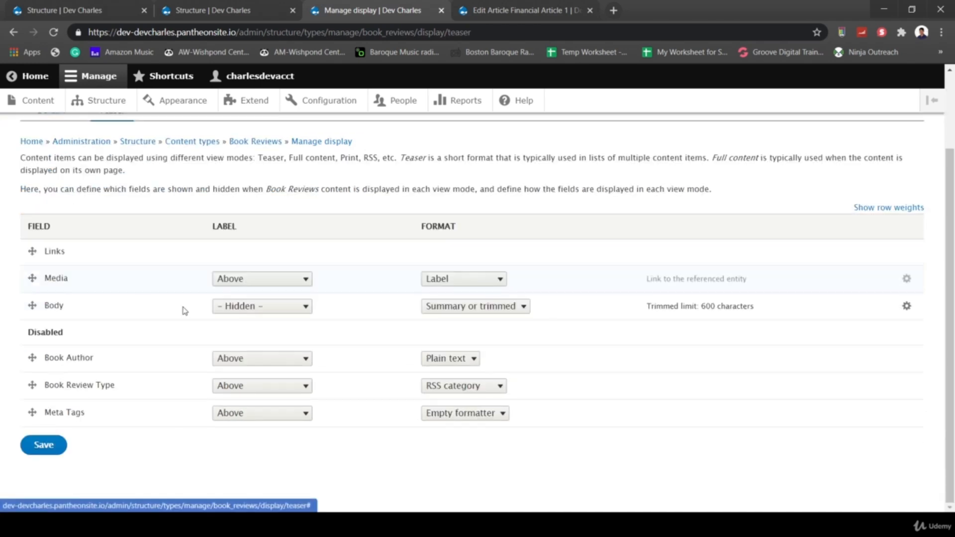
{"action": "left_click", "coordinate": [462, 280]}
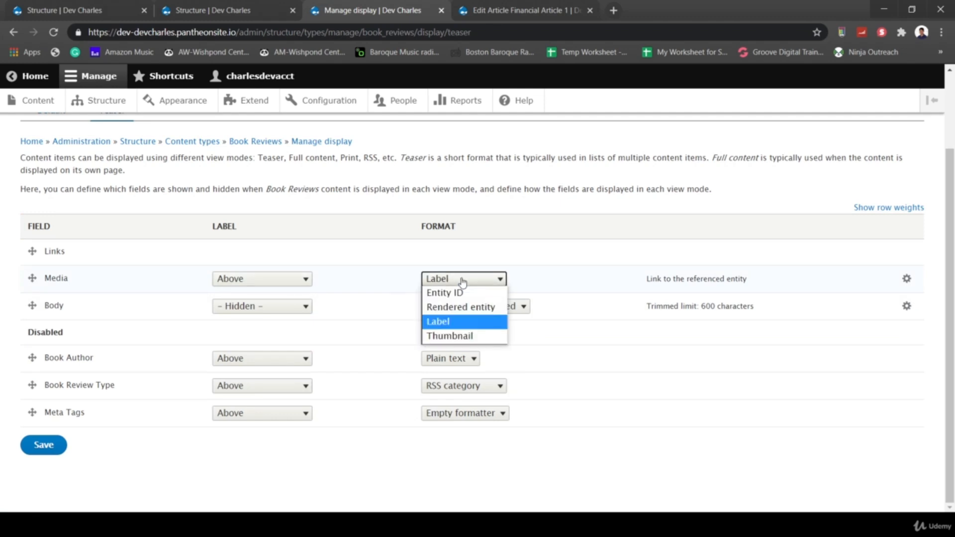
{"action": "left_click", "coordinate": [450, 308]}
{"action": "left_click", "coordinate": [262, 306]}
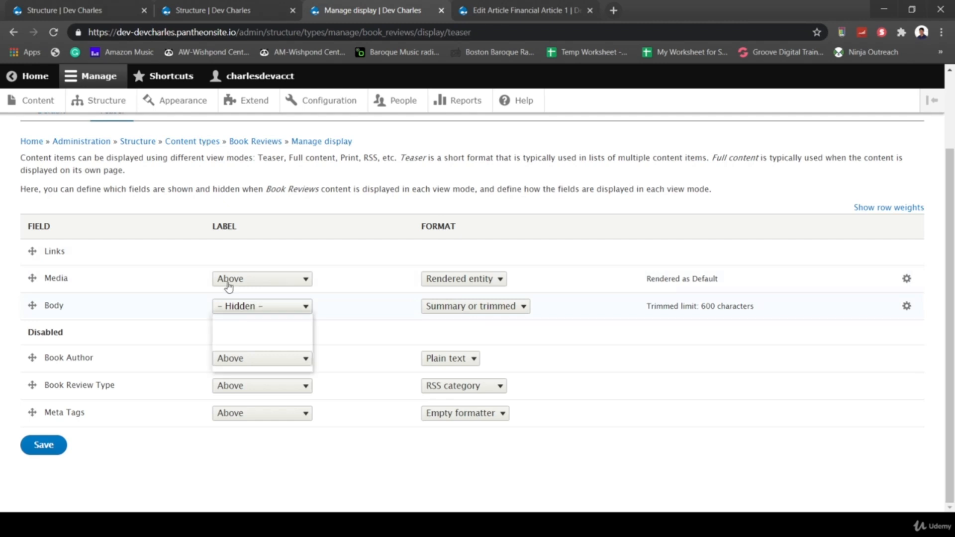
{"action": "left_click", "coordinate": [368, 208]}
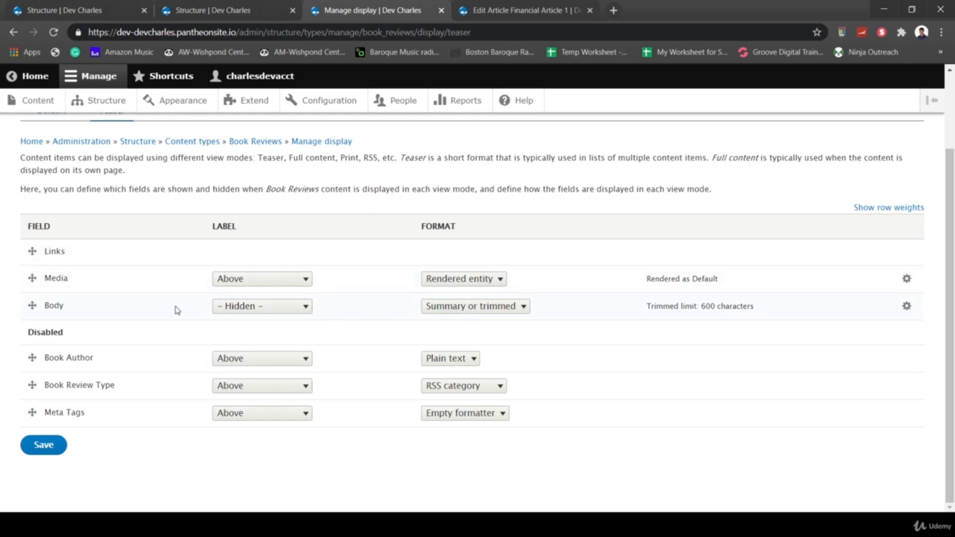
- Disable Links, show the Body label above in Summary or trimmed format, and save the teaser
{"action": "left_click_drag", "start_coordinate": [32, 252], "coordinate": [34, 385]}
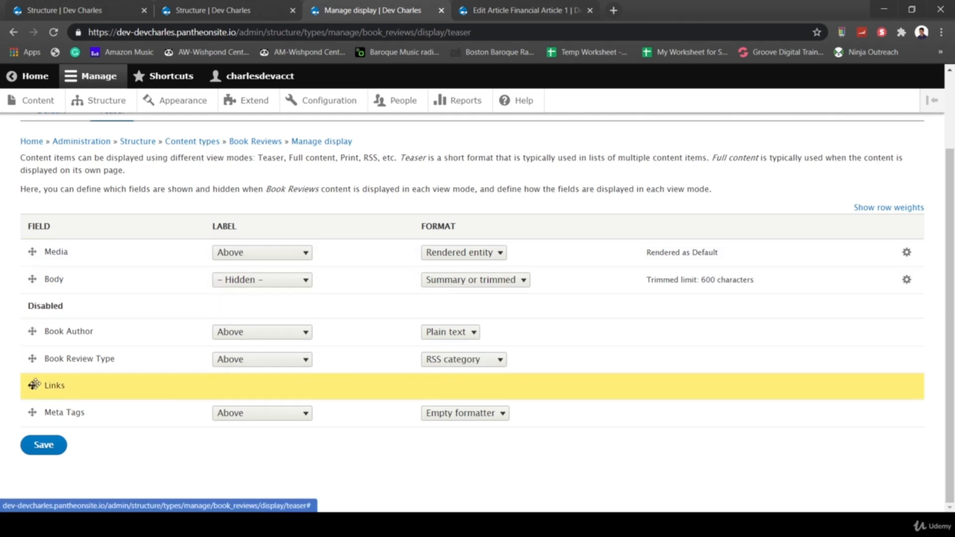
{"action": "left_click", "coordinate": [283, 287]}
{"action": "left_click", "coordinate": [251, 295]}
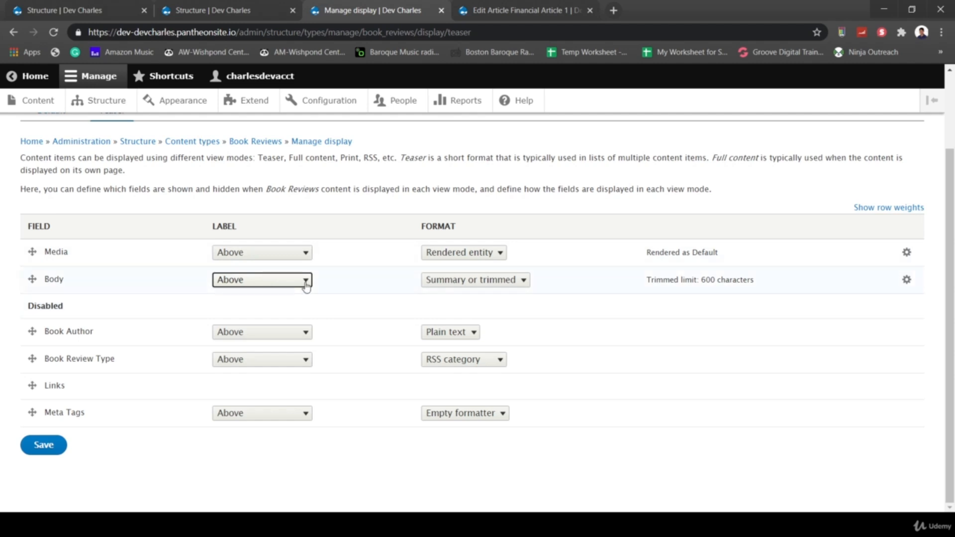
{"action": "left_click", "coordinate": [470, 280]}
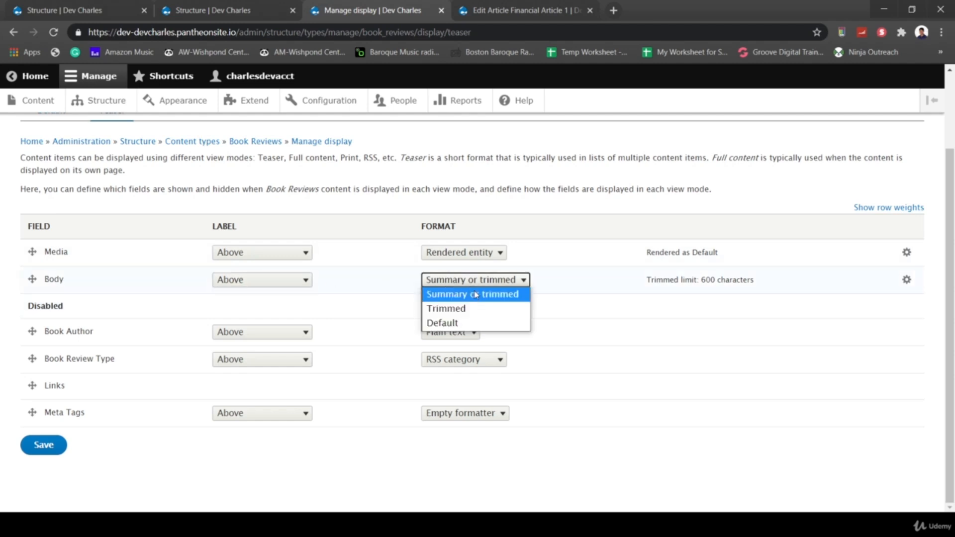
{"action": "left_click", "coordinate": [476, 295]}
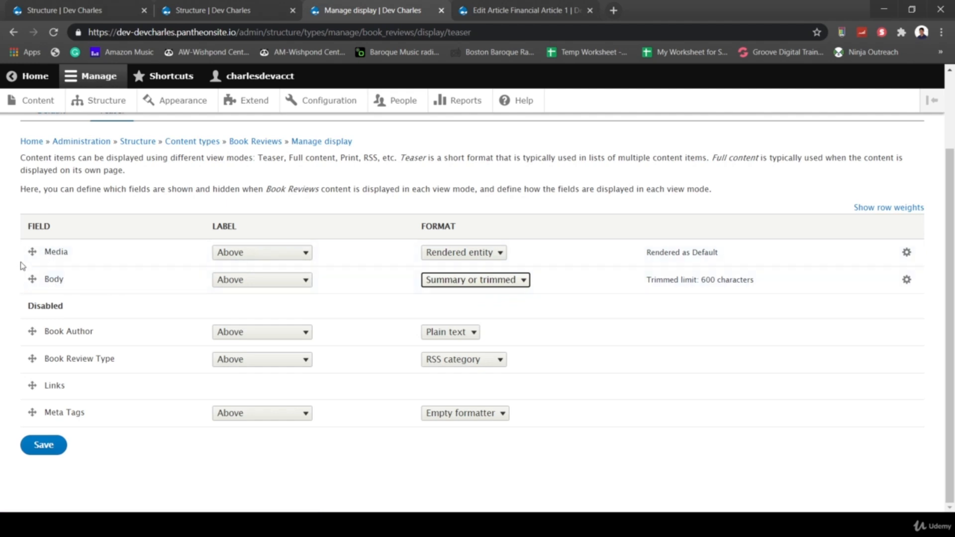
{"action": "left_click", "coordinate": [44, 445]}
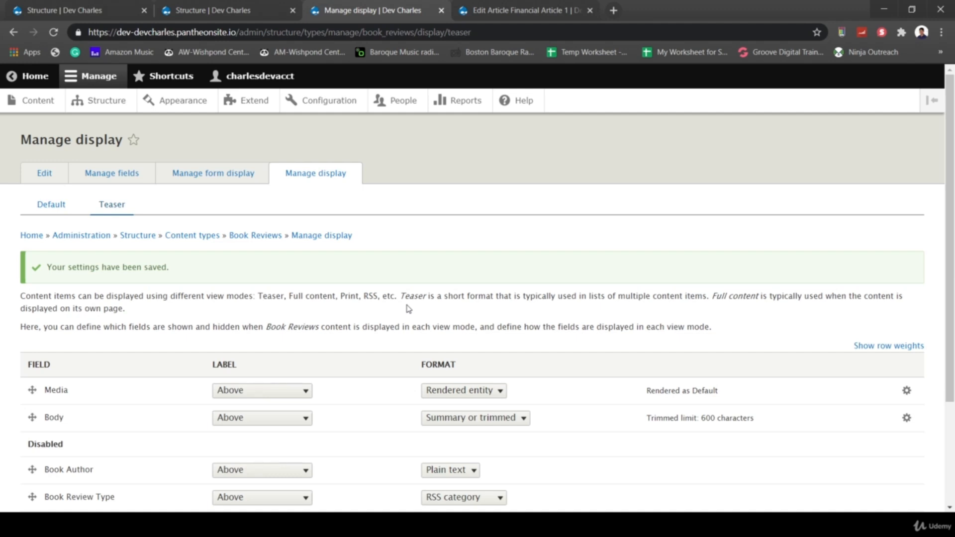
{"action": "scroll", "coordinate": [390, 326], "scroll_direction": "down", "scroll_amount": 1}
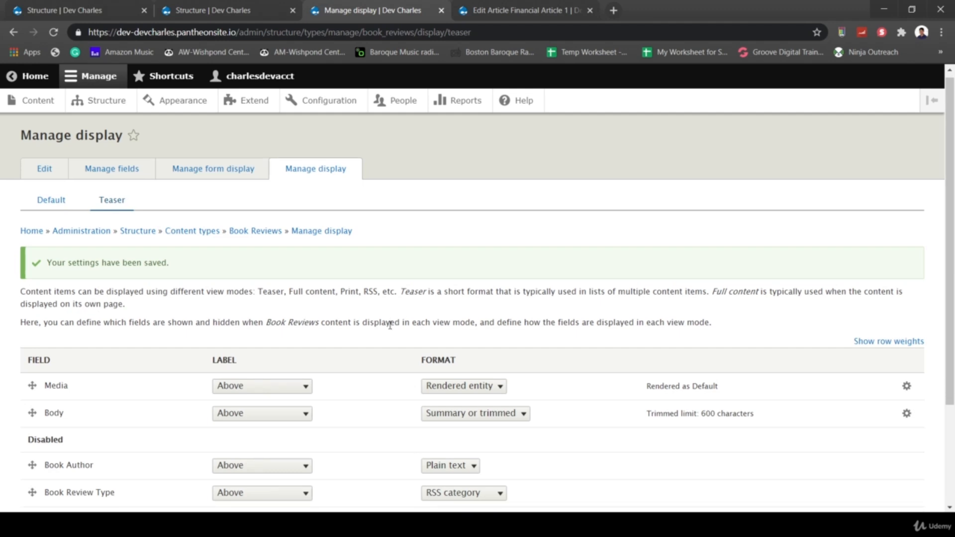
{"action": "scroll", "coordinate": [390, 327], "scroll_direction": "down", "scroll_amount": 3}
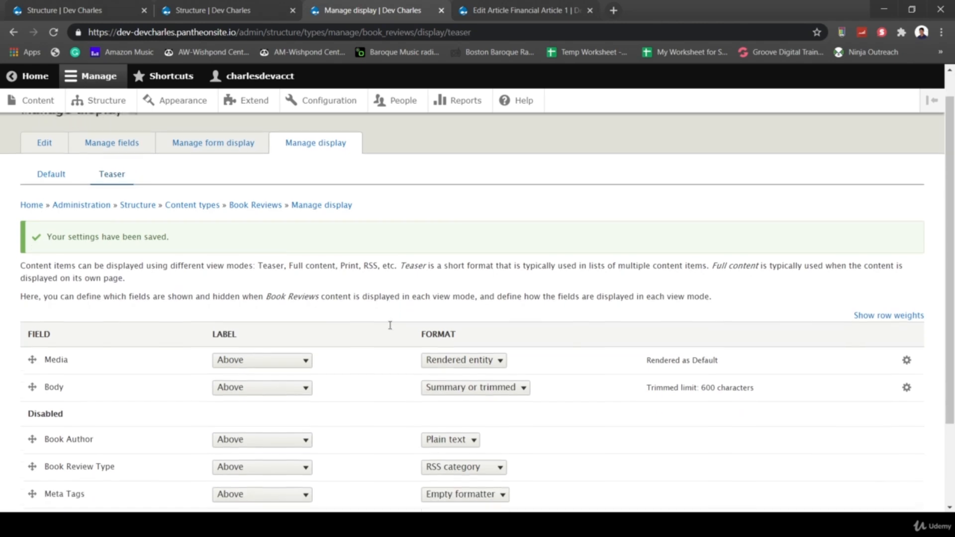
{"action": "scroll", "coordinate": [390, 330], "scroll_direction": "up", "scroll_amount": 3}
{"action": "scroll", "coordinate": [390, 330], "scroll_direction": "down", "scroll_amount": 3}
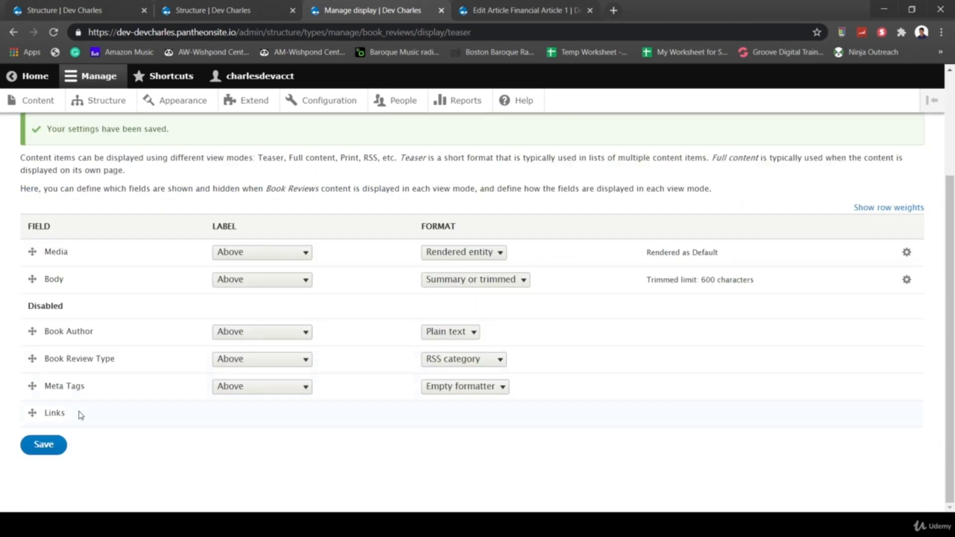
{"action": "left_click", "coordinate": [43, 444]}
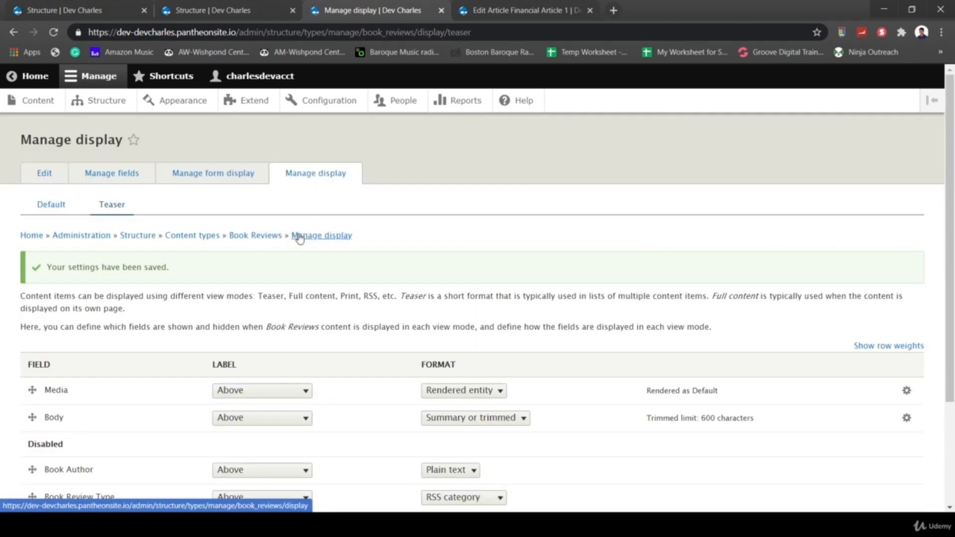
{"action": "left_click", "coordinate": [40, 104]}
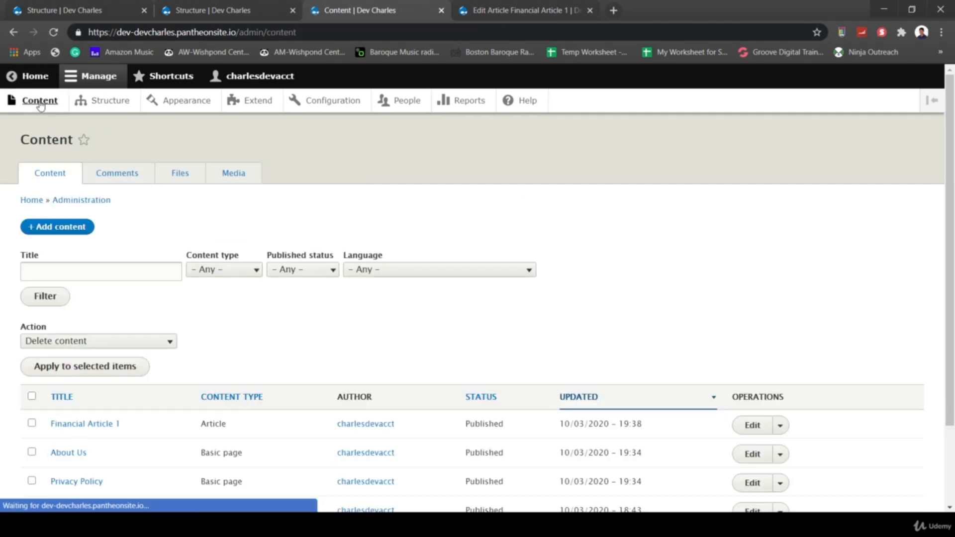
{"action": "left_click", "coordinate": [62, 228]}
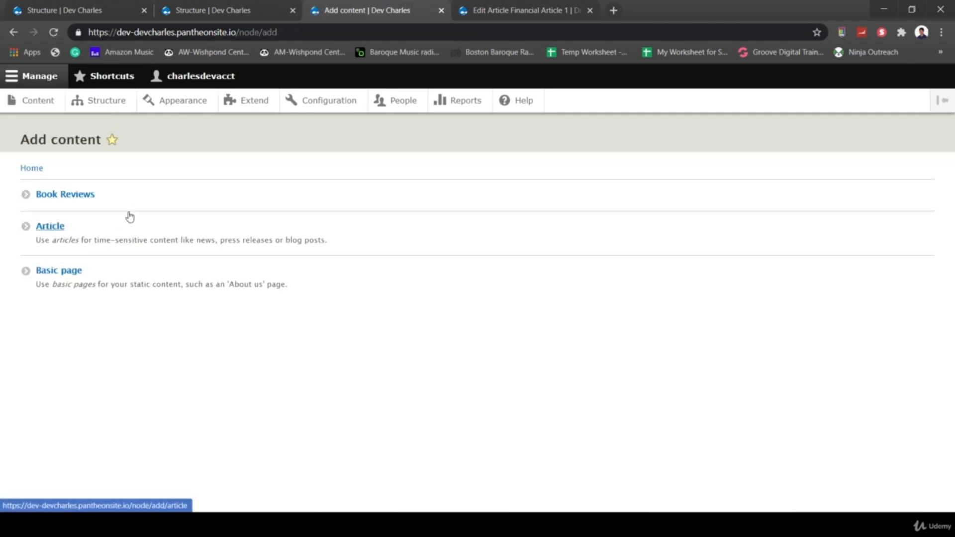
{"action": "left_click", "coordinate": [65, 197]}
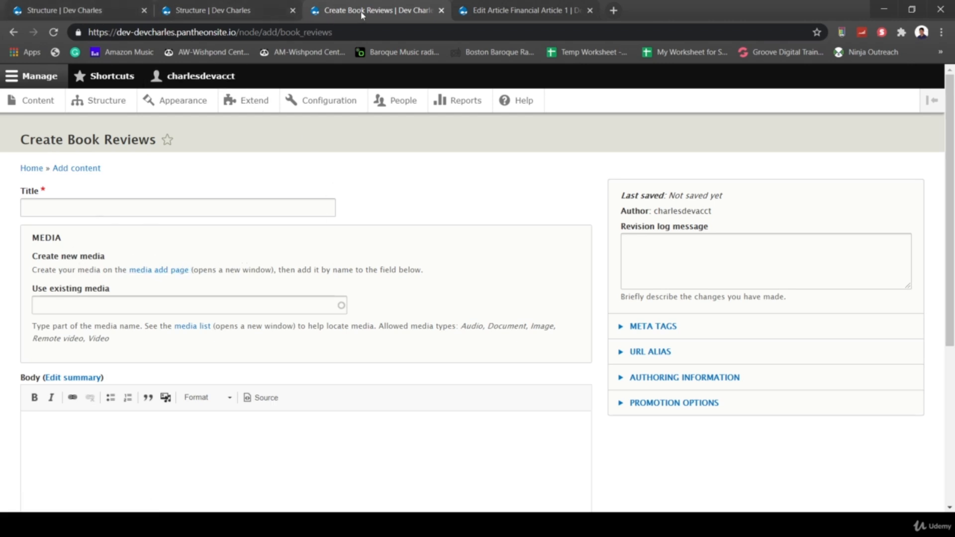
{"action": "right_click", "coordinate": [22, 34]}
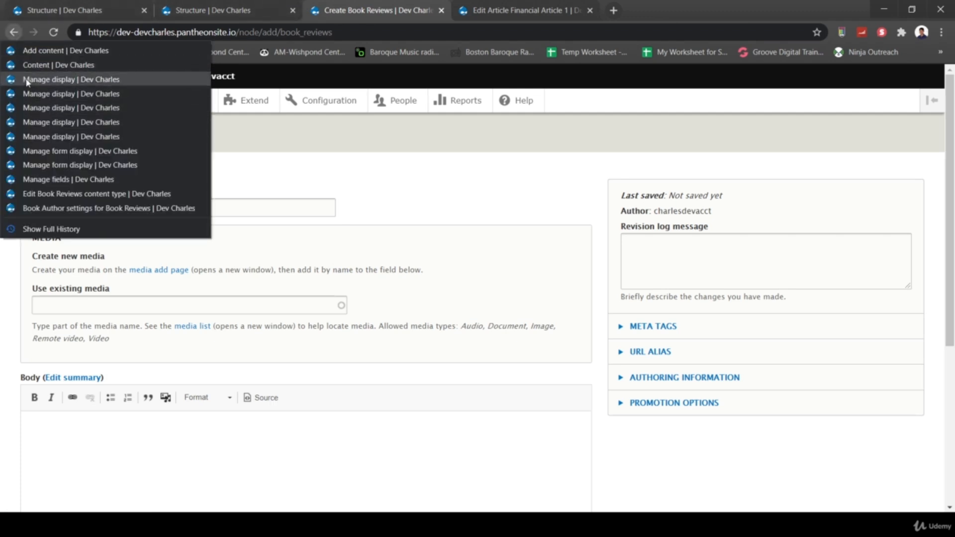
{"action": "left_click", "coordinate": [25, 80]}
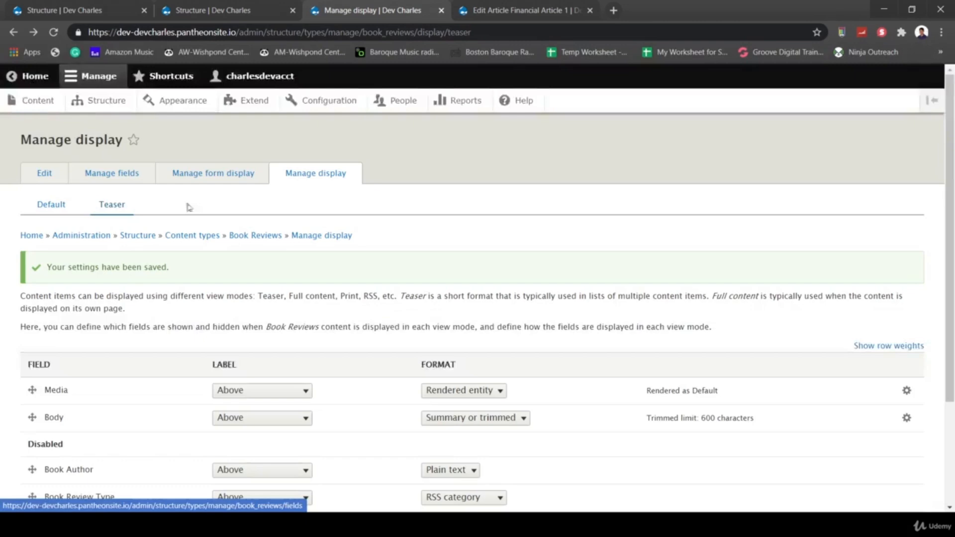
- Set the Media field's form widget to Media library
{"action": "left_click", "coordinate": [208, 175]}
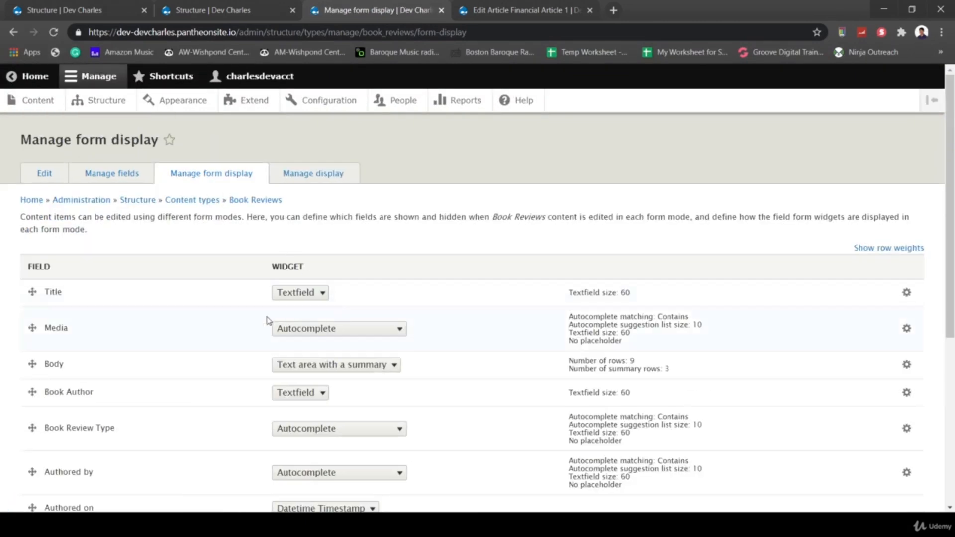
{"action": "left_click", "coordinate": [311, 331]}
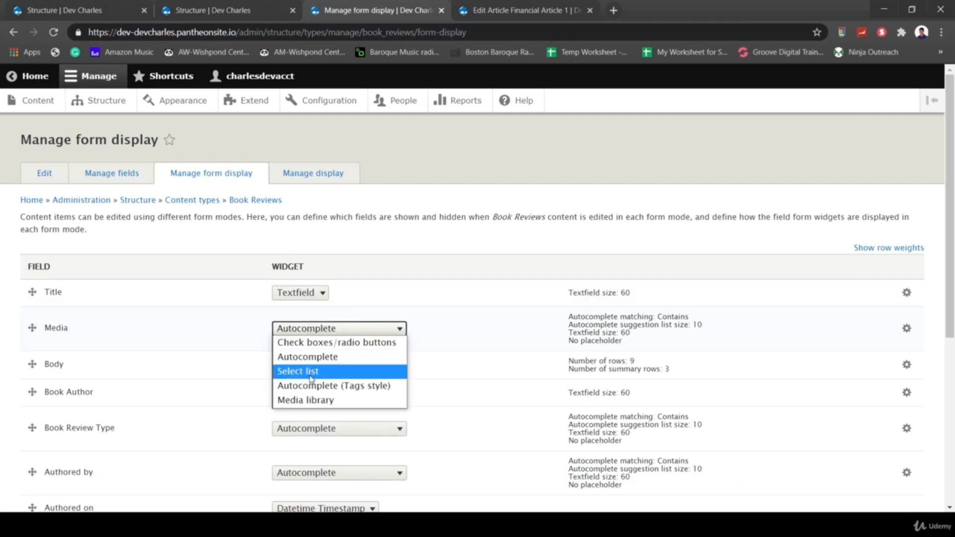
{"action": "left_click", "coordinate": [312, 400]}
{"action": "scroll", "coordinate": [415, 218], "scroll_direction": "down", "scroll_amount": 5}
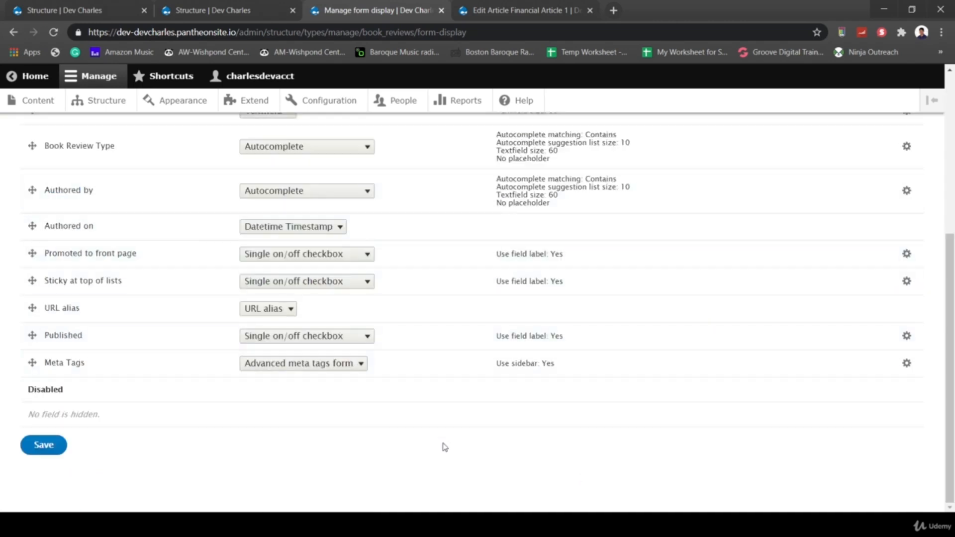
{"action": "scroll", "coordinate": [445, 447], "scroll_direction": "up", "scroll_amount": 2}
{"action": "scroll", "coordinate": [488, 360], "scroll_direction": "up", "scroll_amount": 1}
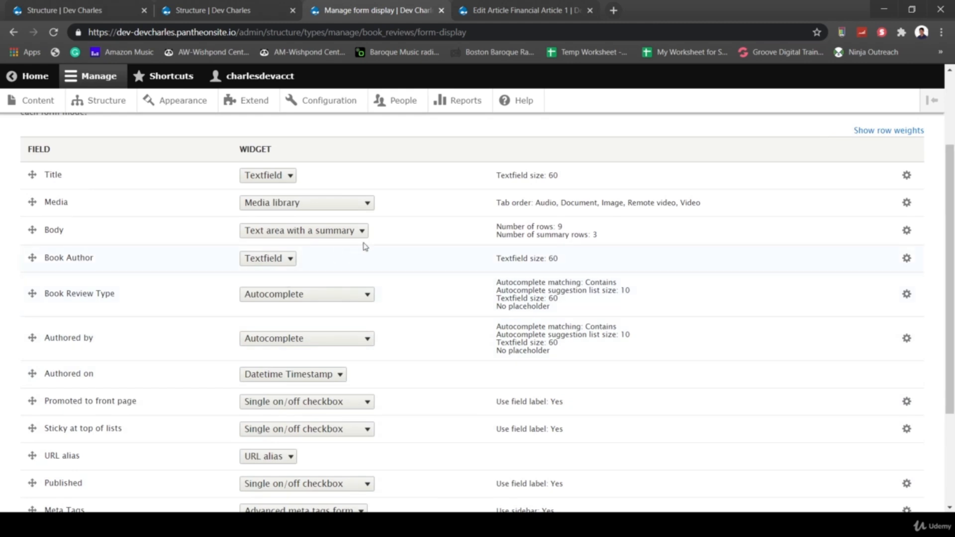
- Keep Body and Book Author widgets, set Book Review Type to Check boxes/radio buttons, and save
{"action": "left_click", "coordinate": [271, 239]}
{"action": "left_click", "coordinate": [297, 248]}
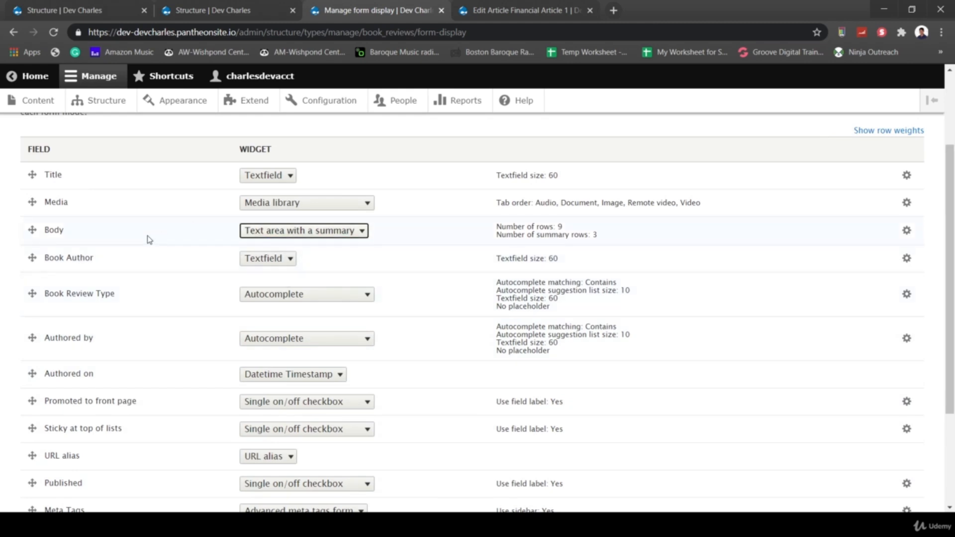
{"action": "left_click", "coordinate": [246, 260]}
{"action": "left_click", "coordinate": [290, 271]}
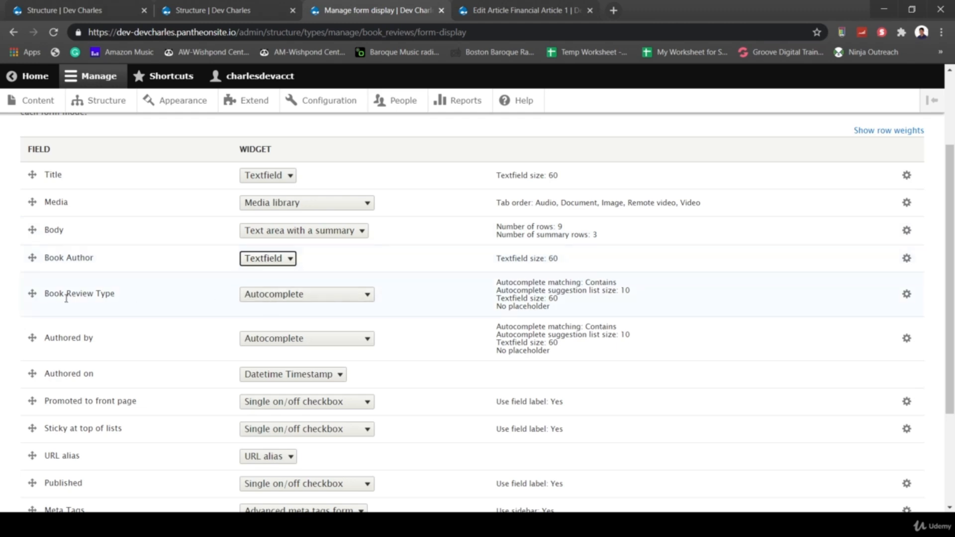
{"action": "left_click", "coordinate": [302, 301]}
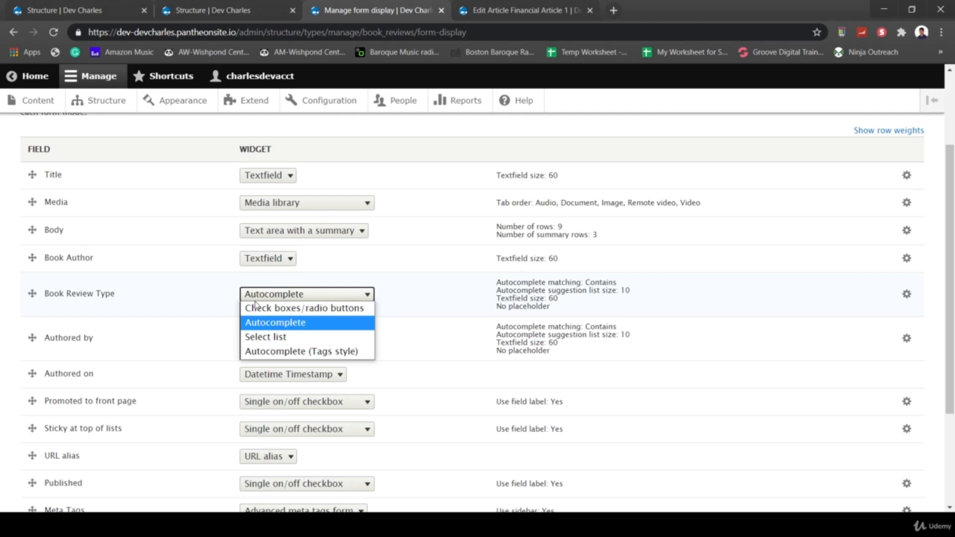
{"action": "left_click", "coordinate": [280, 313]}
{"action": "scroll", "coordinate": [427, 344], "scroll_direction": "down", "scroll_amount": 3}
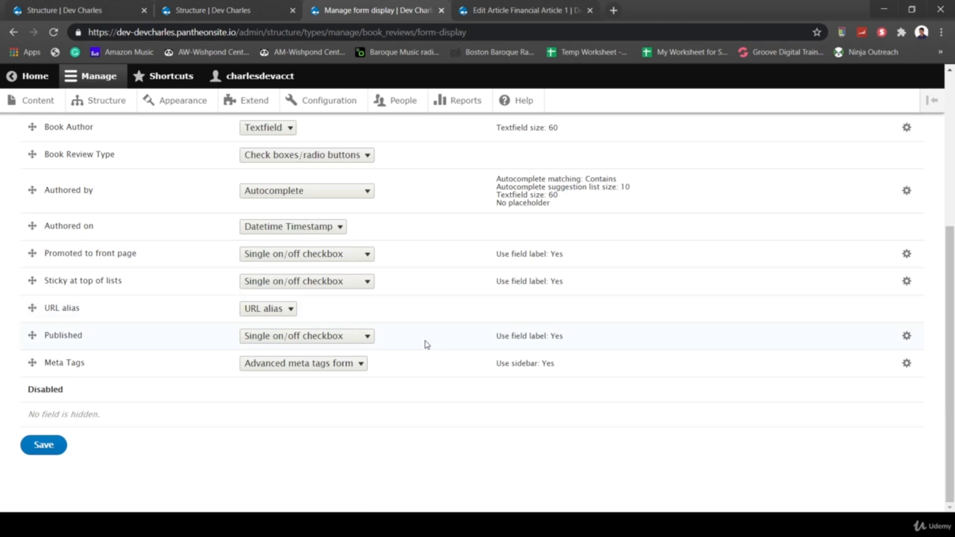
{"action": "left_click", "coordinate": [43, 445]}
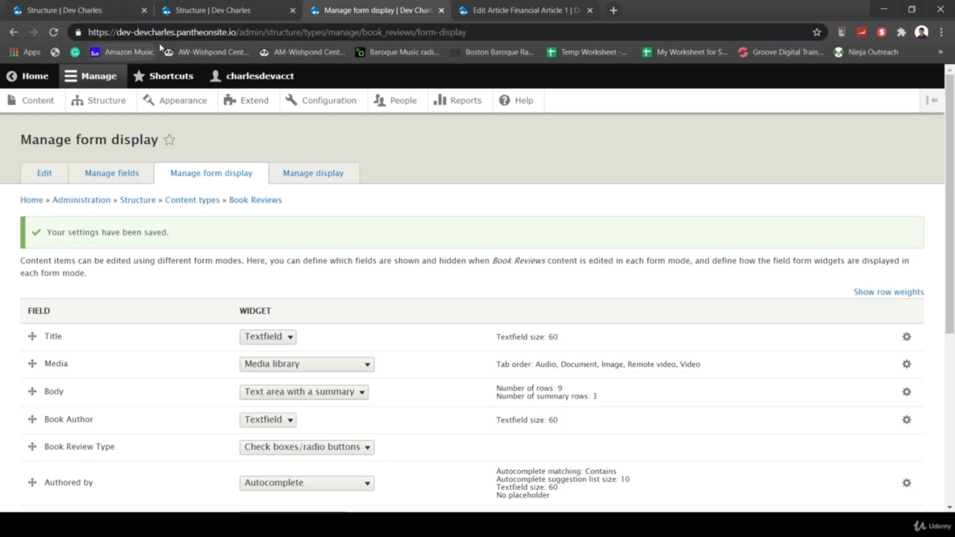
- Start a new Book Reviews item titled 'Rich Boy, Poor Boy Review'
{"action": "left_click", "coordinate": [26, 102]}
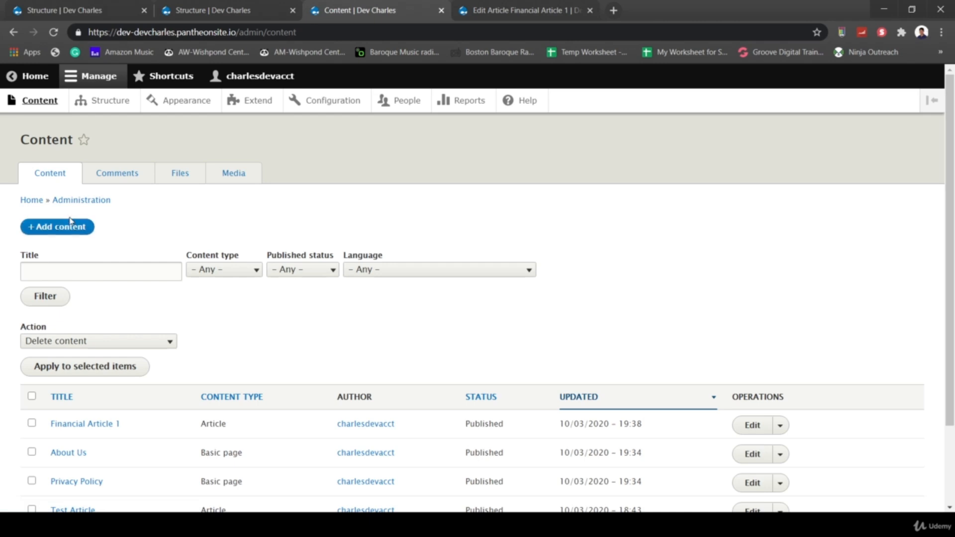
{"action": "left_click", "coordinate": [71, 223]}
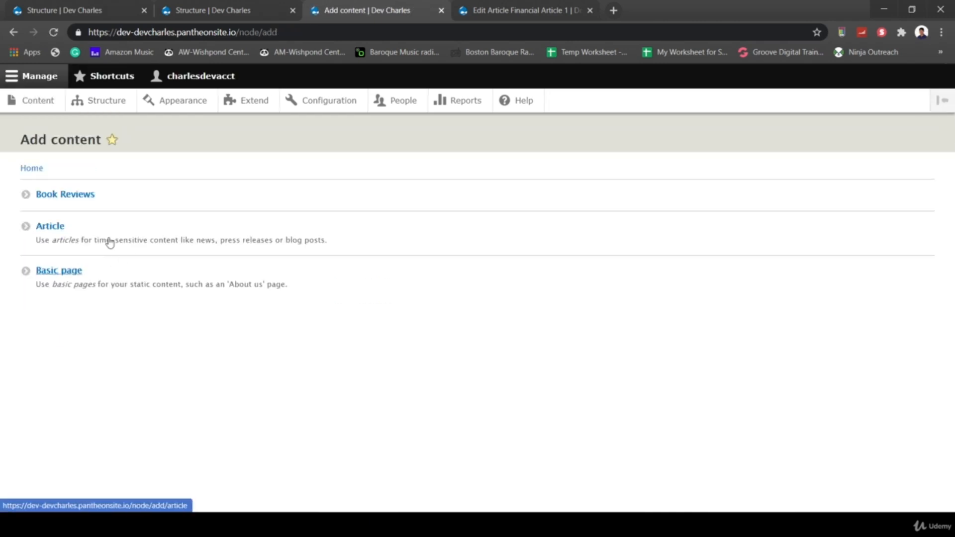
{"action": "left_click", "coordinate": [62, 196]}
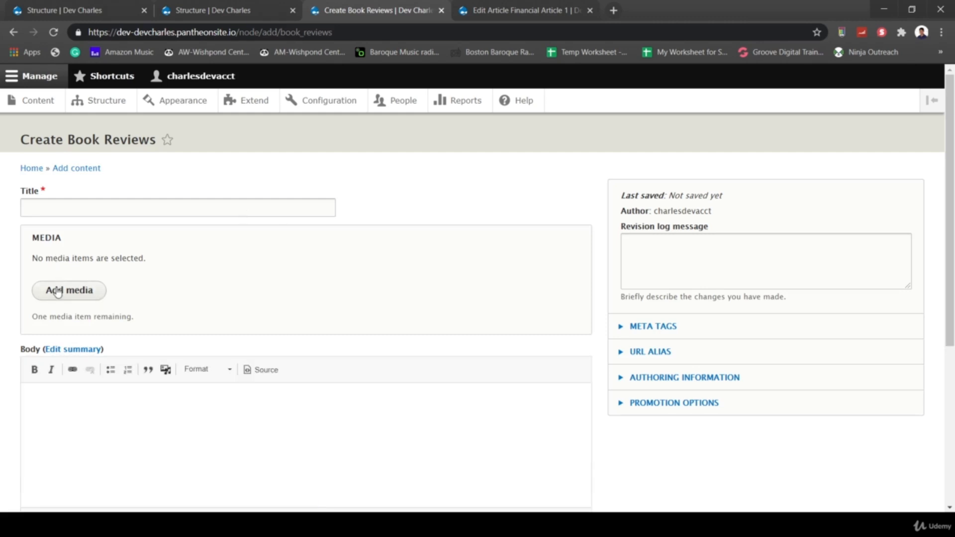
{"action": "left_click", "coordinate": [99, 206]}
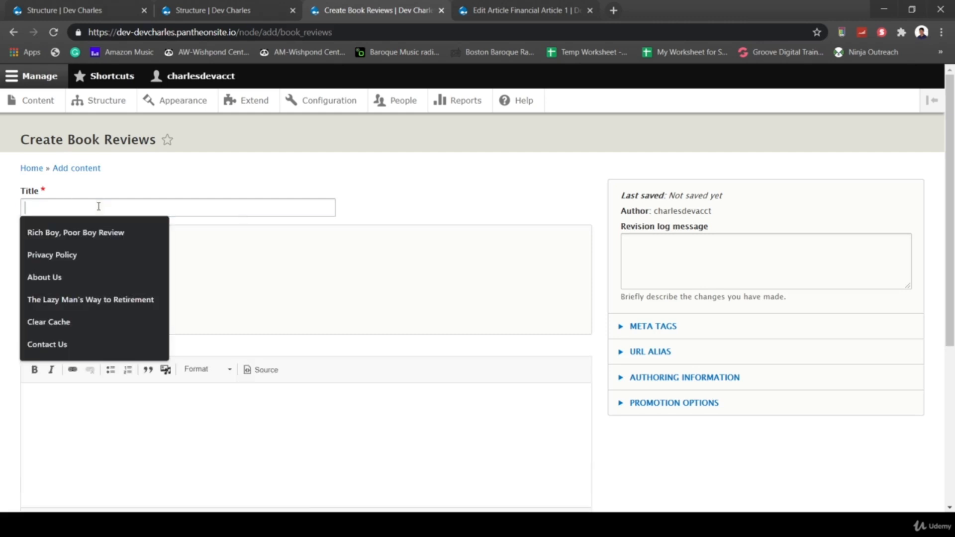
{"action": "left_click", "coordinate": [106, 233]}
{"action": "scroll", "coordinate": [450, 239], "scroll_direction": "down", "scroll_amount": 2}
{"action": "scroll", "coordinate": [292, 204], "scroll_direction": "up", "scroll_amount": 1}
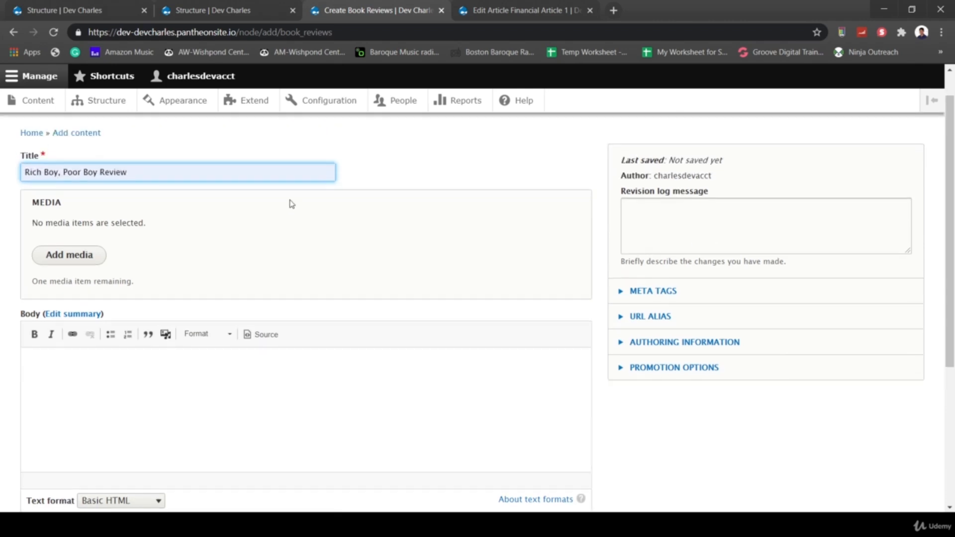
- In the media picker, try uploading bluebg01.png and then bluebg02.png
{"action": "left_click", "coordinate": [68, 258]}
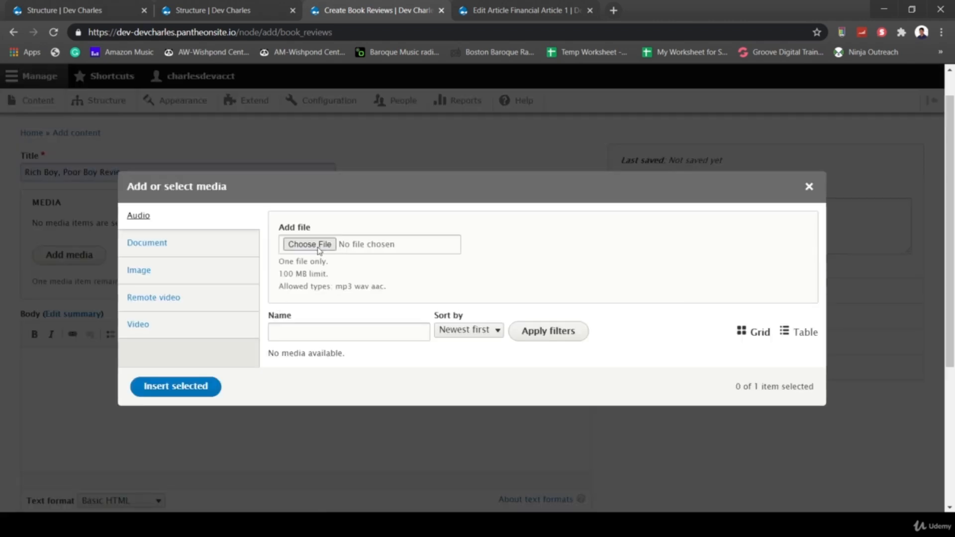
{"action": "left_click", "coordinate": [318, 245]}
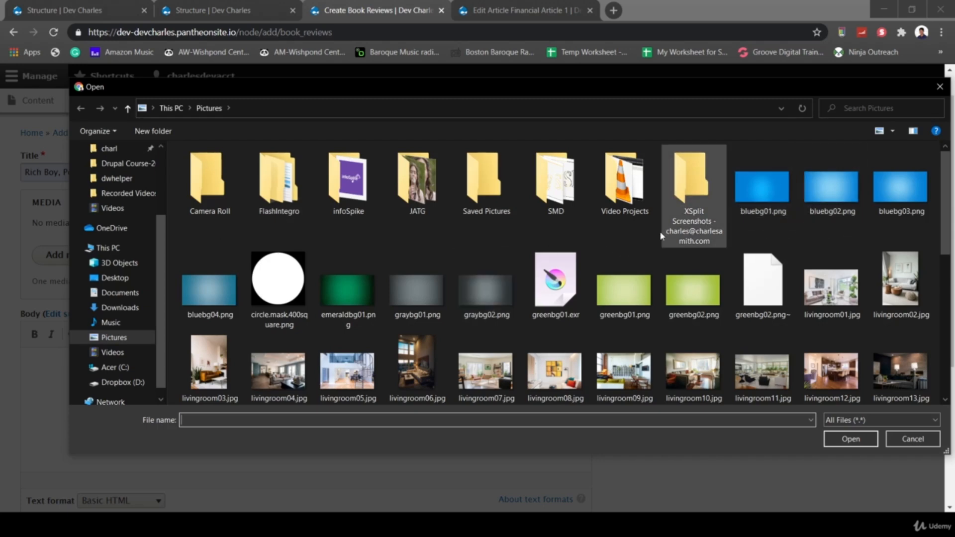
{"action": "double_click", "coordinate": [760, 195]}
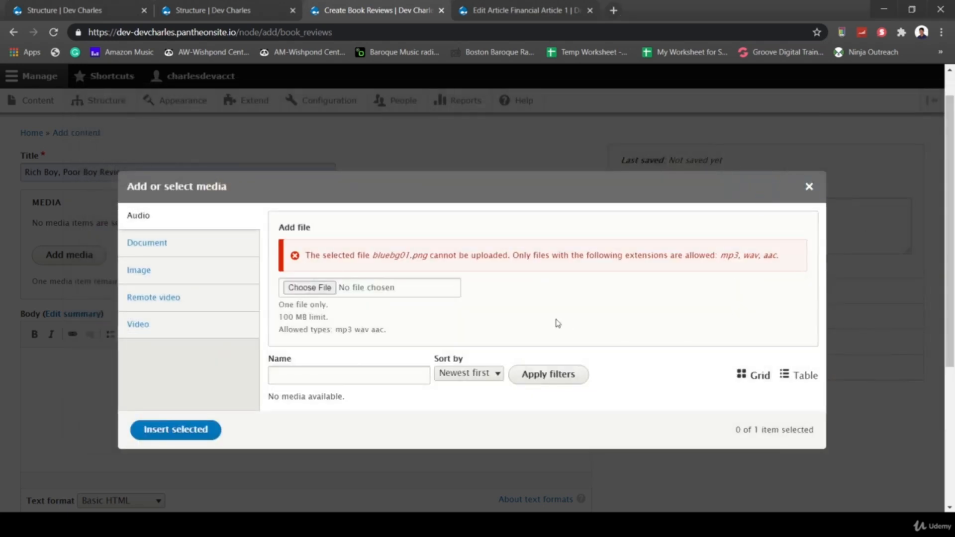
{"action": "left_click", "coordinate": [314, 287]}
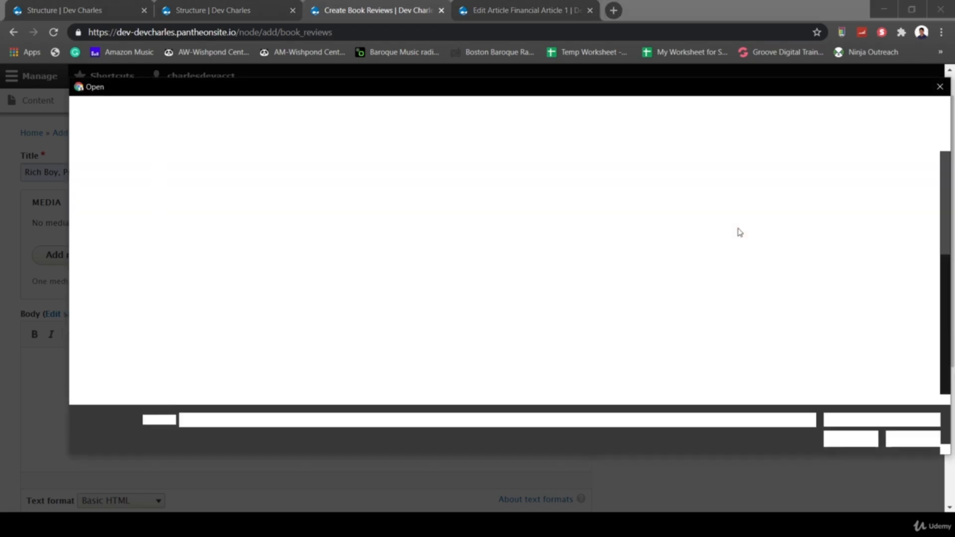
{"action": "double_click", "coordinate": [828, 189]}
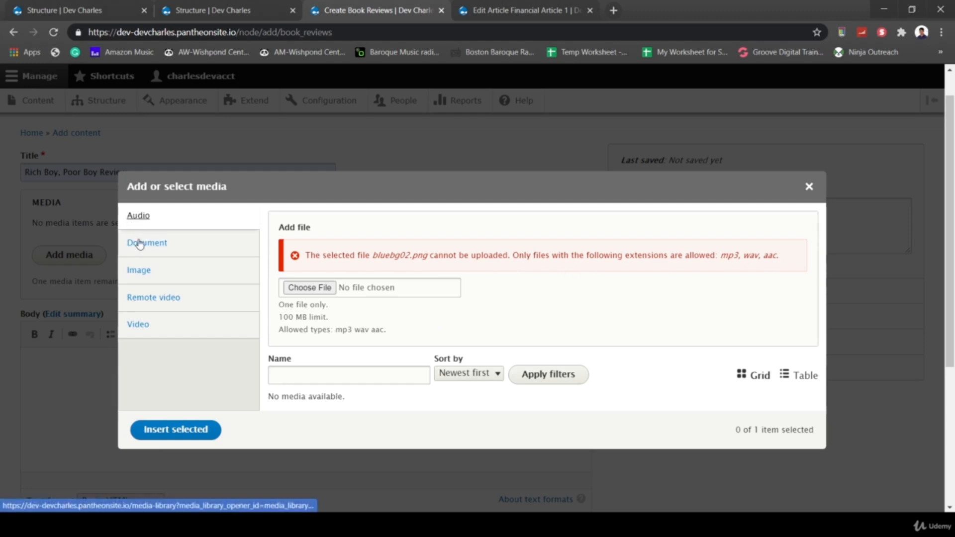
- Upload bluebg01.png as an Image with alt text 'Blue Box', save it, and insert it
{"action": "left_click", "coordinate": [147, 273]}
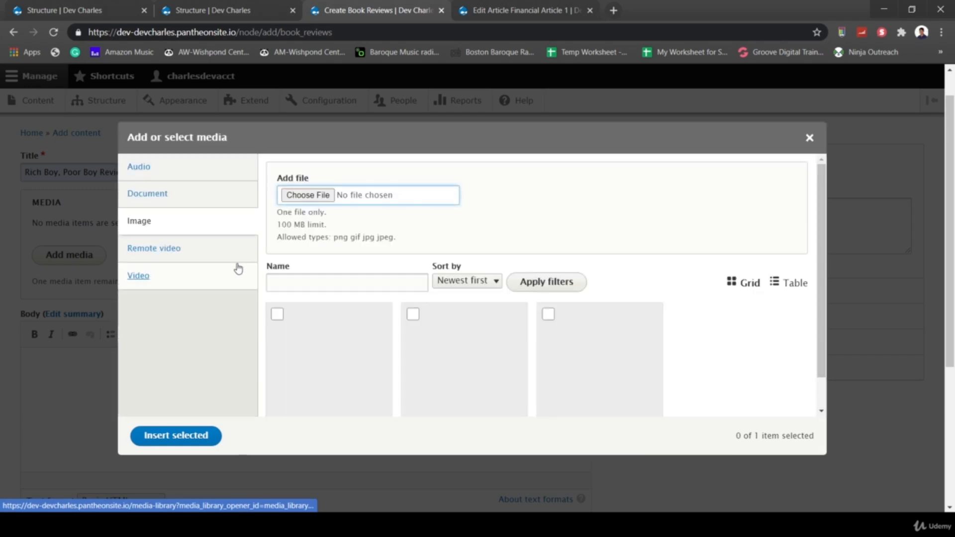
{"action": "left_click", "coordinate": [324, 199]}
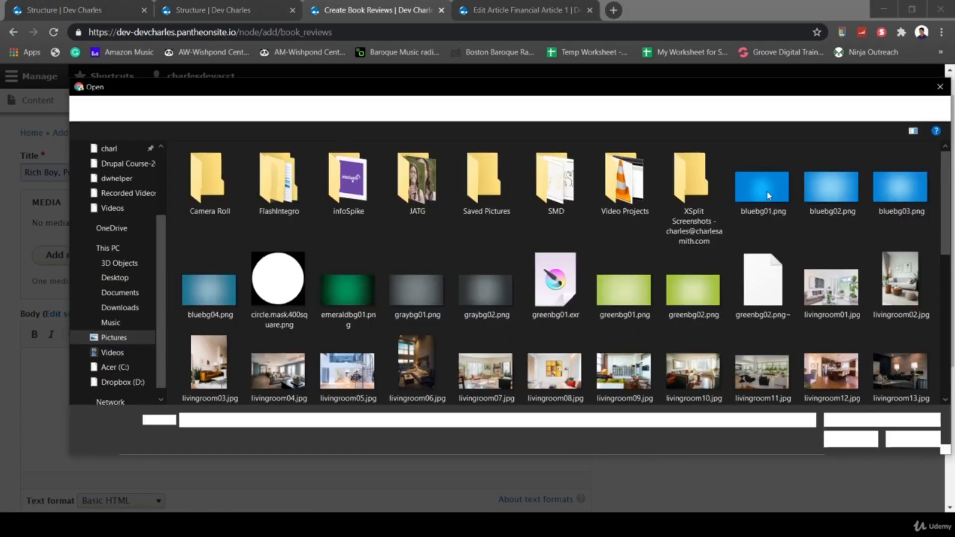
{"action": "double_click", "coordinate": [761, 195]}
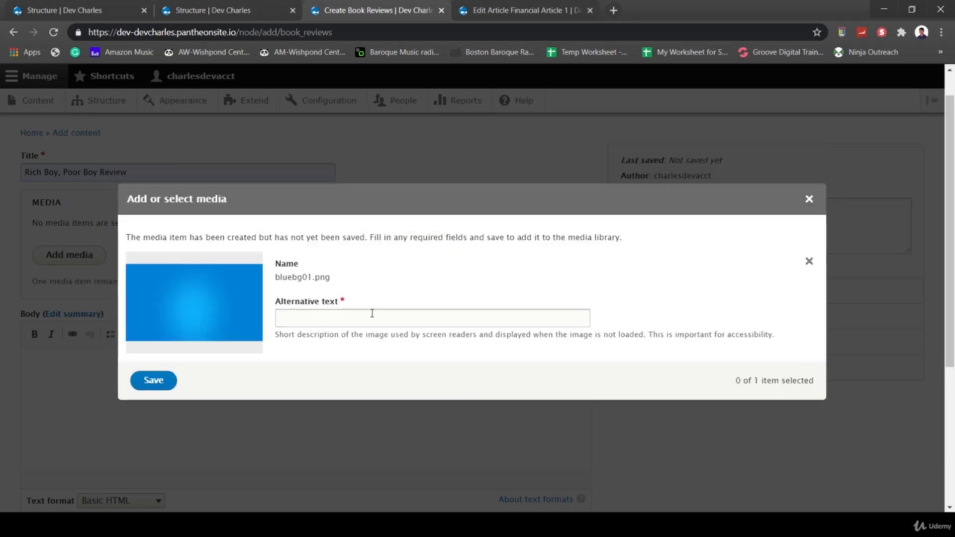
{"action": "left_click", "coordinate": [373, 314]}
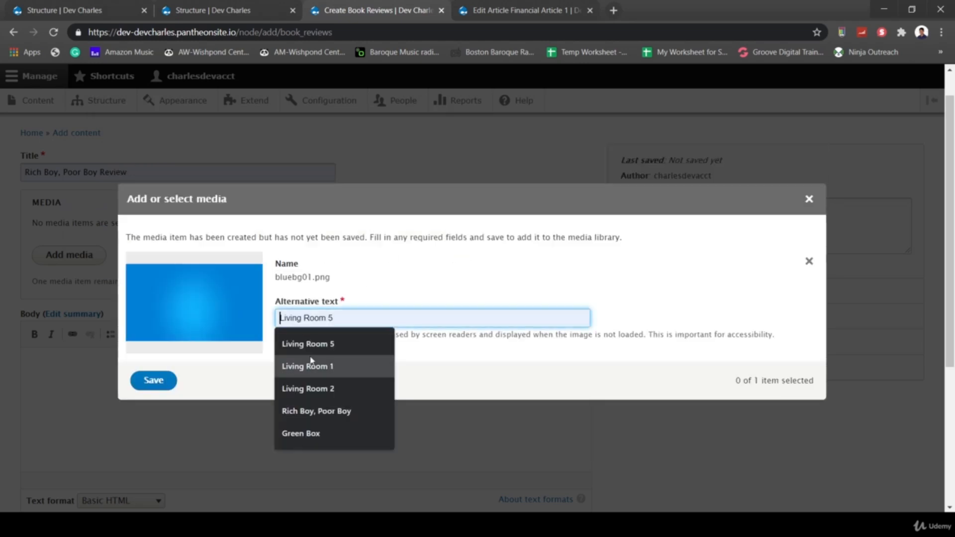
{"action": "type", "text": "Blue"}
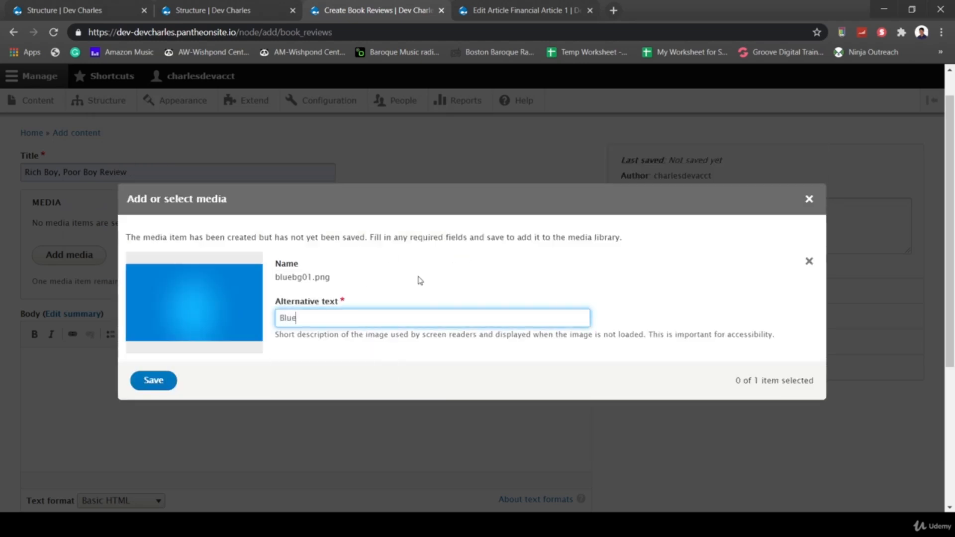
{"action": "type", "text": " Box"}
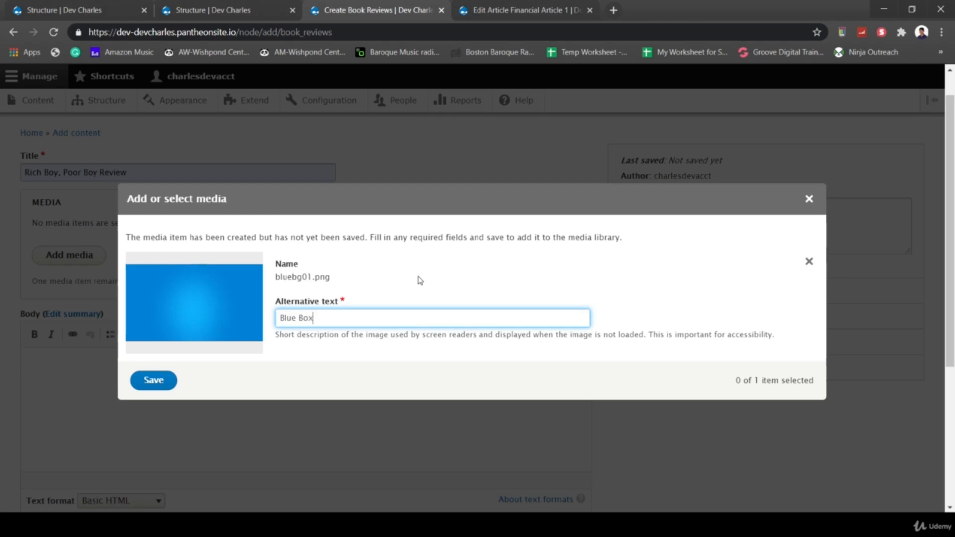
{"action": "left_click", "coordinate": [162, 387]}
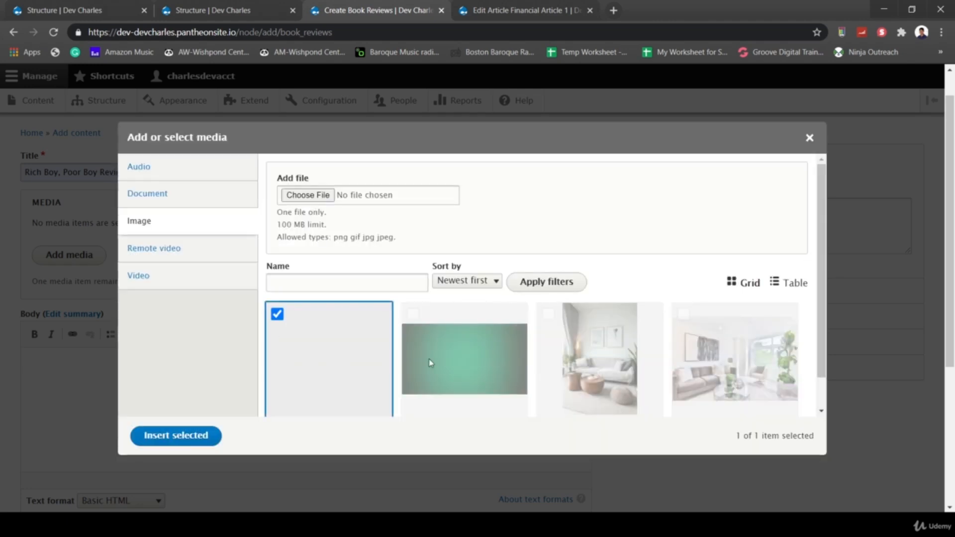
{"action": "left_click", "coordinate": [207, 436]}
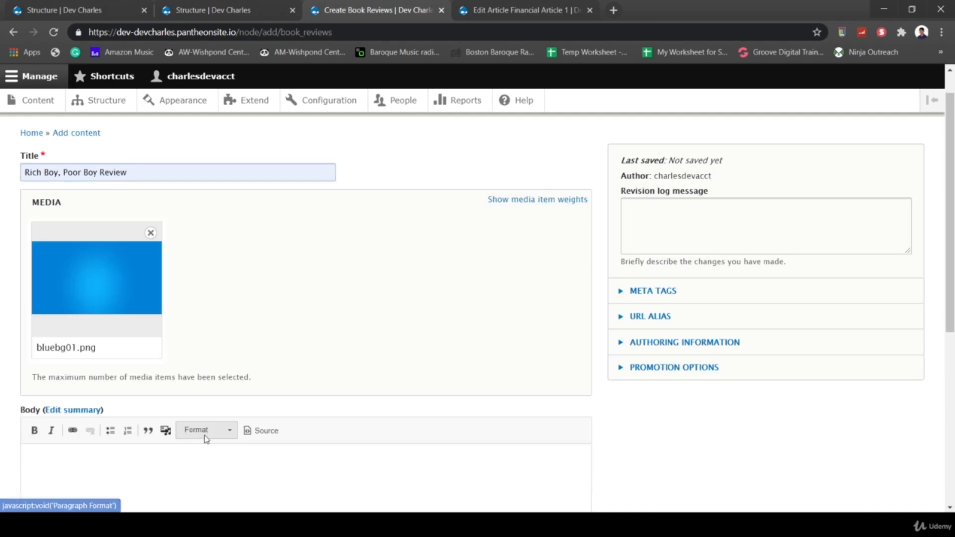
- Write the review body and a summary about a young dad learning financial secrets
{"action": "scroll", "coordinate": [327, 331], "scroll_direction": "down", "scroll_amount": 3}
{"action": "left_click", "coordinate": [193, 364]}
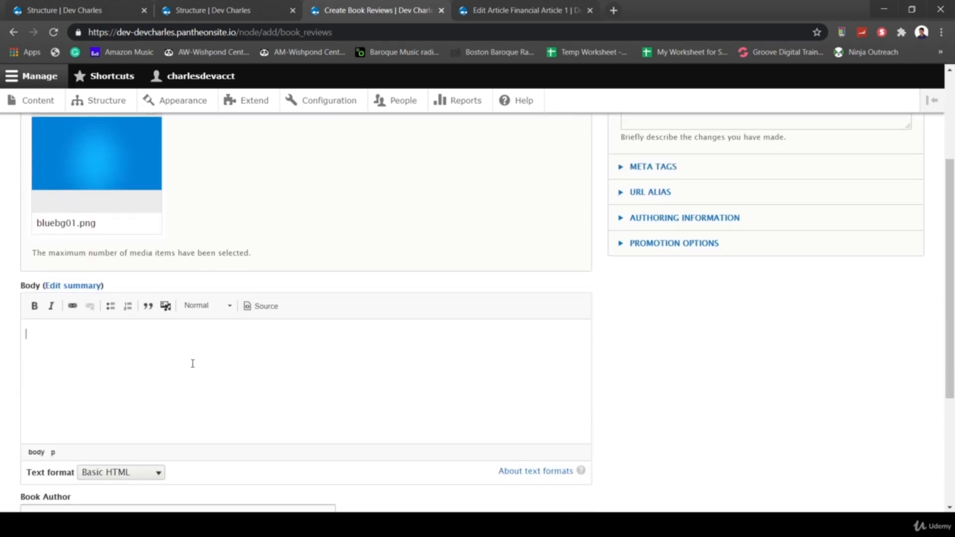
{"action": "type", "text": "My book review content here."}
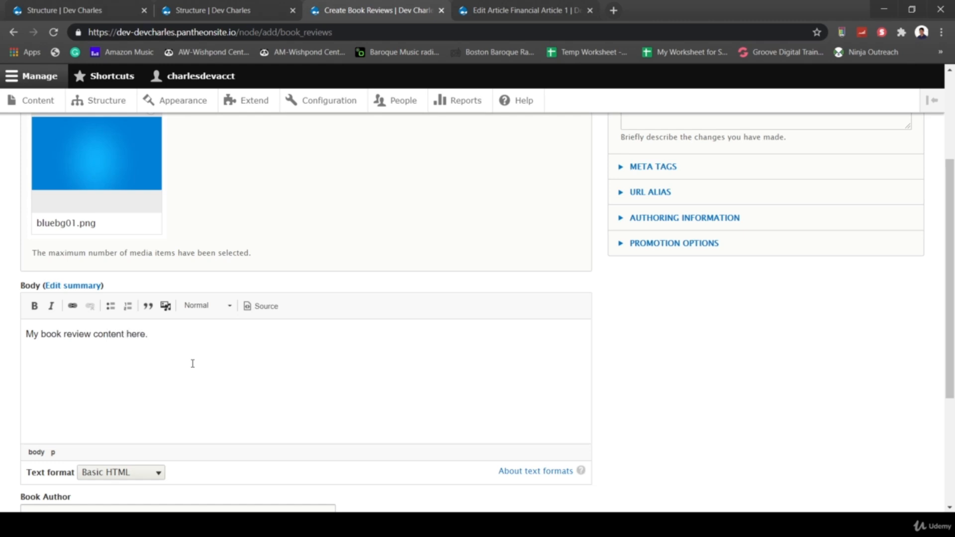
{"action": "left_click", "coordinate": [57, 286]}
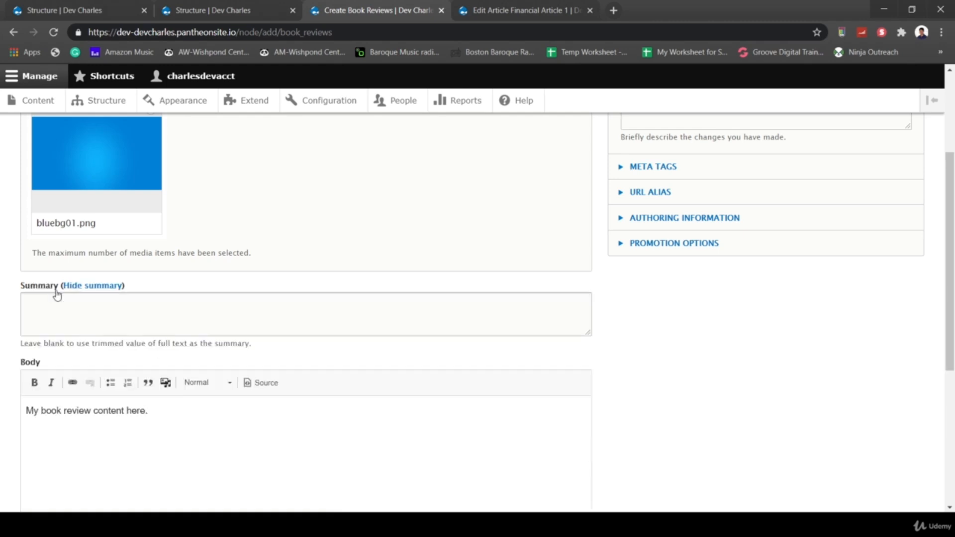
{"action": "left_click", "coordinate": [109, 310]}
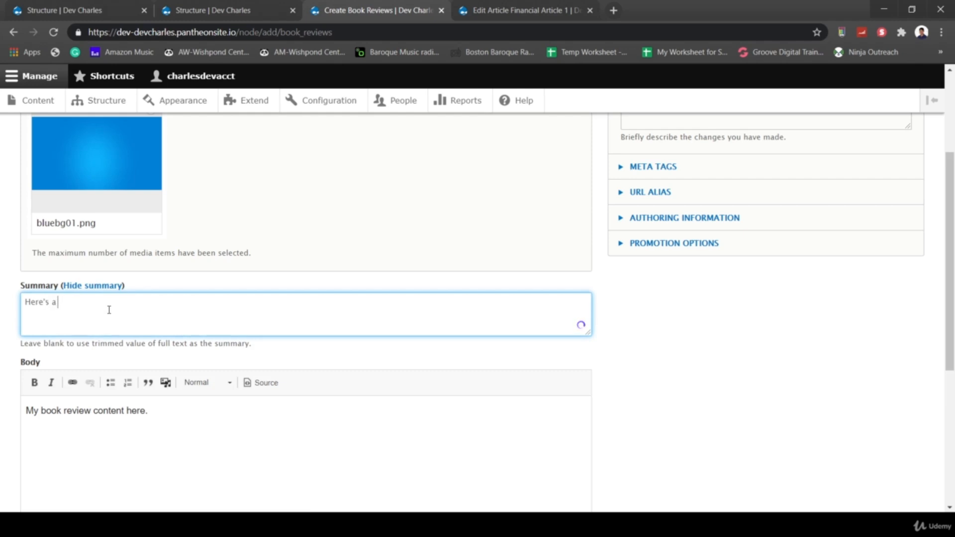
{"action": "type", "text": "Here's a story about a young dad learni"}
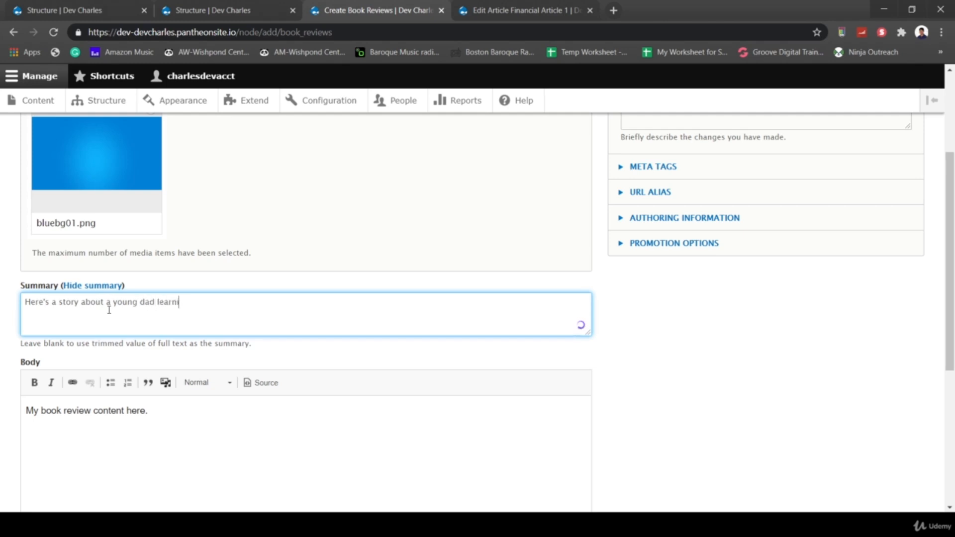
{"action": "type", "text": "ng his powerful financial secrets "}
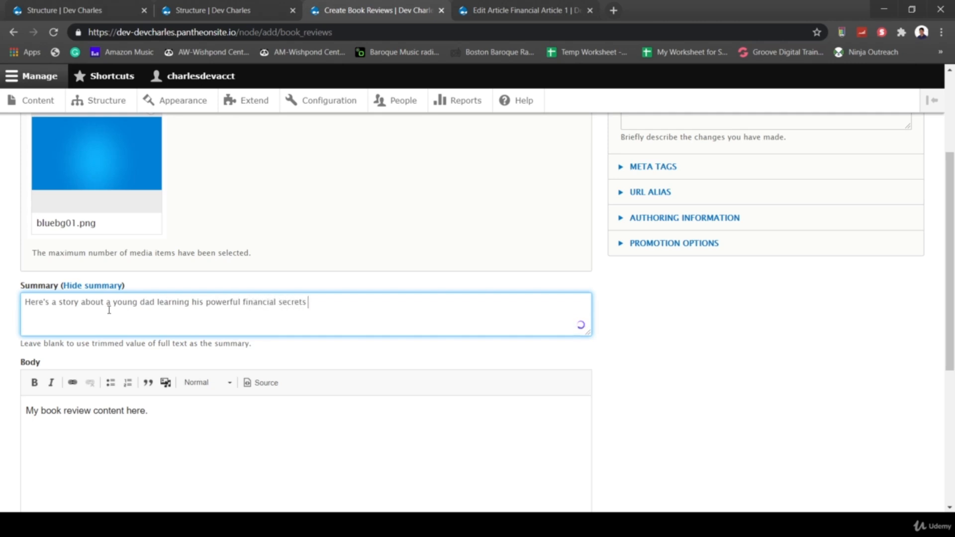
{"action": "type", "text": "from his 10-year old son."}
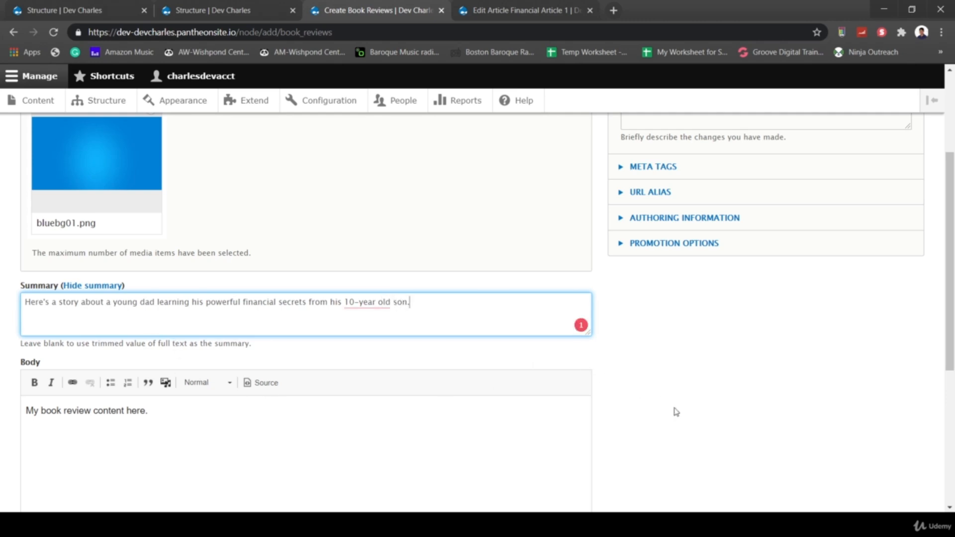
- Apply the suggested '10-year-old' hyphenation fix in the summary
{"action": "scroll", "coordinate": [675, 411], "scroll_direction": "down", "scroll_amount": 1}
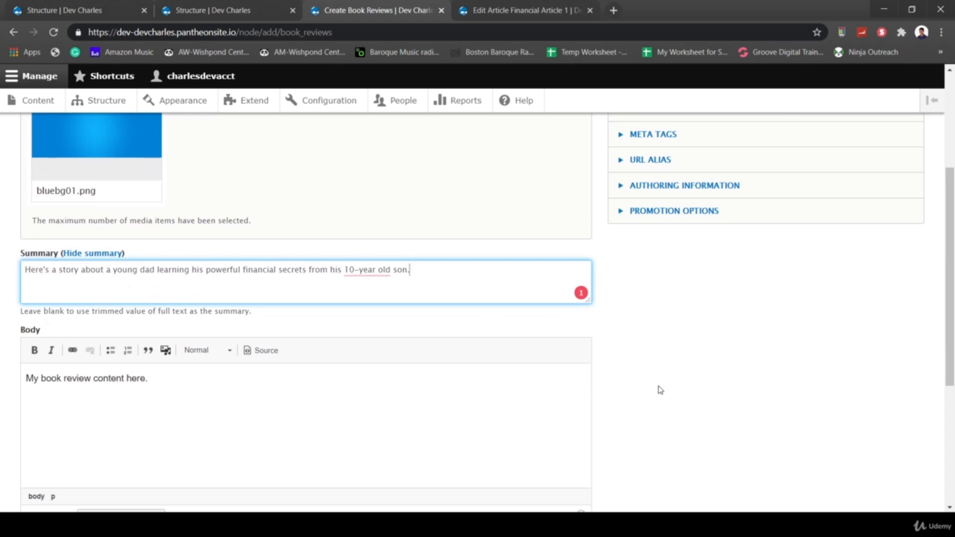
{"action": "scroll", "coordinate": [456, 213], "scroll_direction": "down", "scroll_amount": 2}
{"action": "mouse_move", "coordinate": [353, 167]}
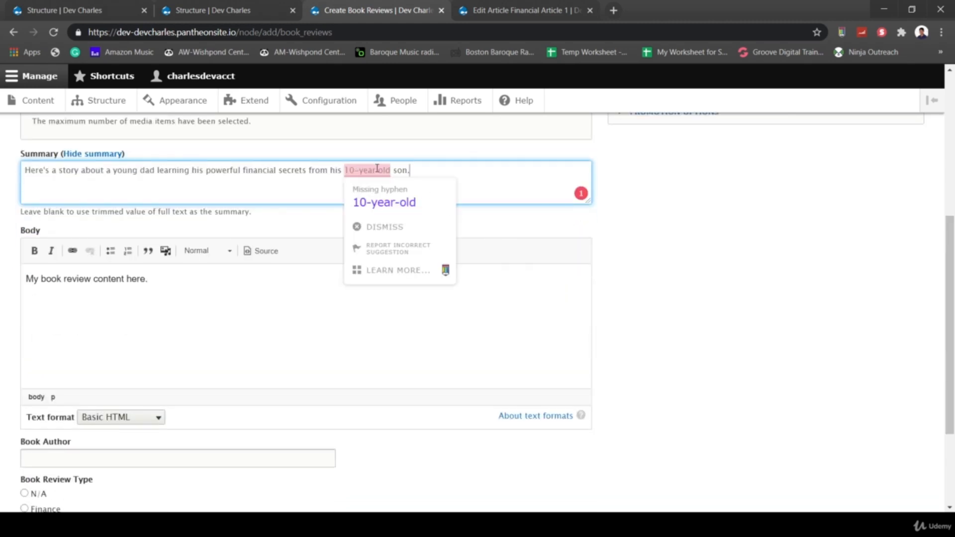
{"action": "left_click", "coordinate": [390, 201]}
{"action": "scroll", "coordinate": [694, 338], "scroll_direction": "down", "scroll_amount": 2}
{"action": "scroll", "coordinate": [695, 338], "scroll_direction": "down", "scroll_amount": 1}
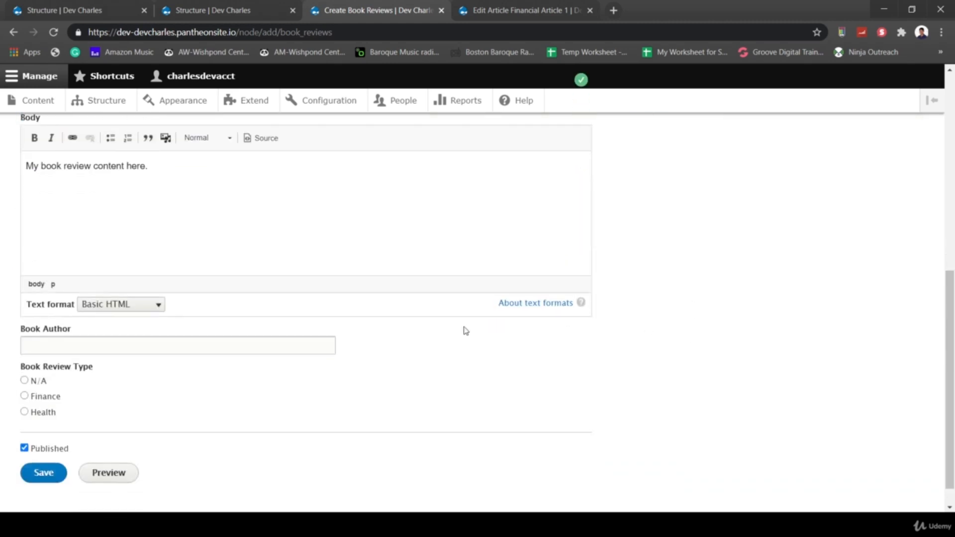
{"action": "scroll", "coordinate": [424, 392], "scroll_direction": "down", "scroll_amount": 1}
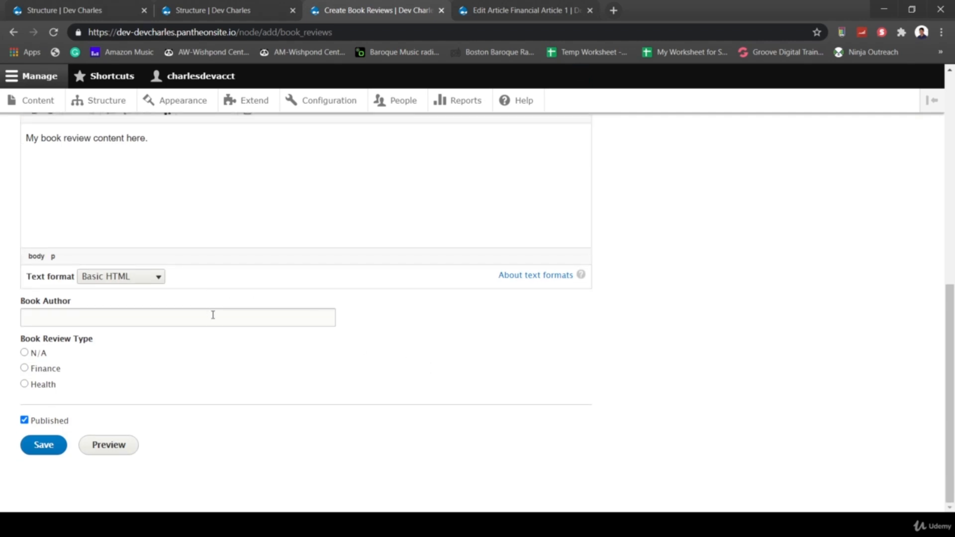
- Pick the suggested book author, set the review type to Finance, and save the review
{"action": "left_click", "coordinate": [214, 316]}
{"action": "left_click", "coordinate": [96, 336]}
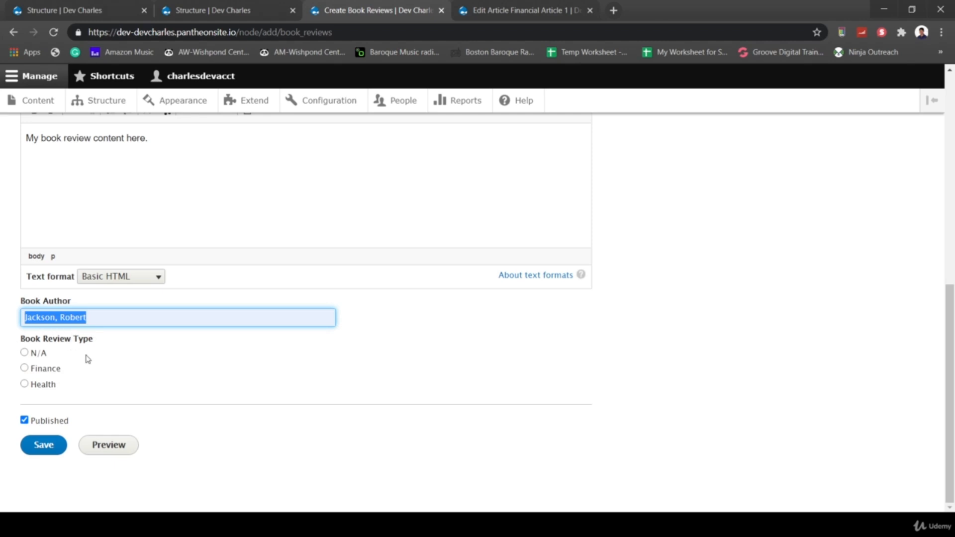
{"action": "left_click", "coordinate": [25, 369]}
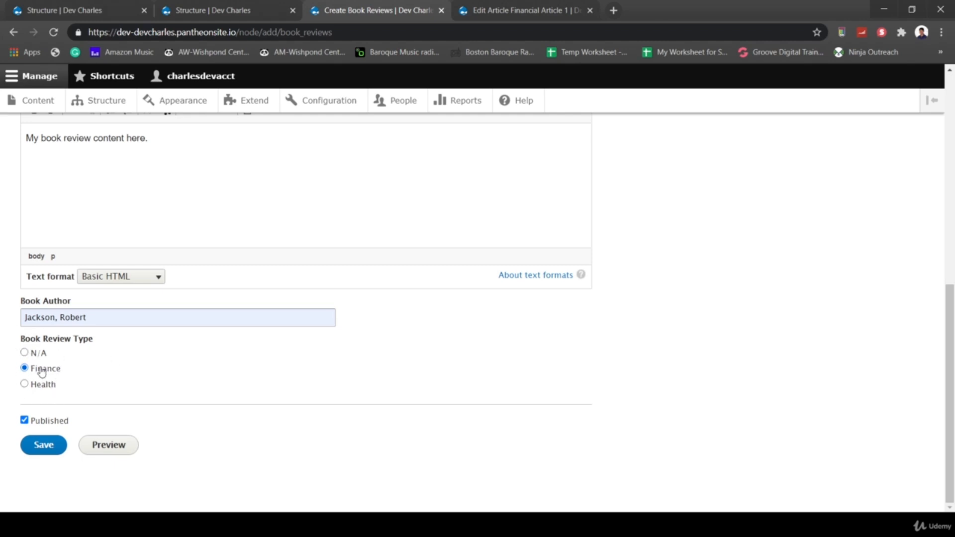
{"action": "right_click", "coordinate": [194, 404]}
{"action": "left_click", "coordinate": [474, 405]}
{"action": "left_click", "coordinate": [44, 449]}
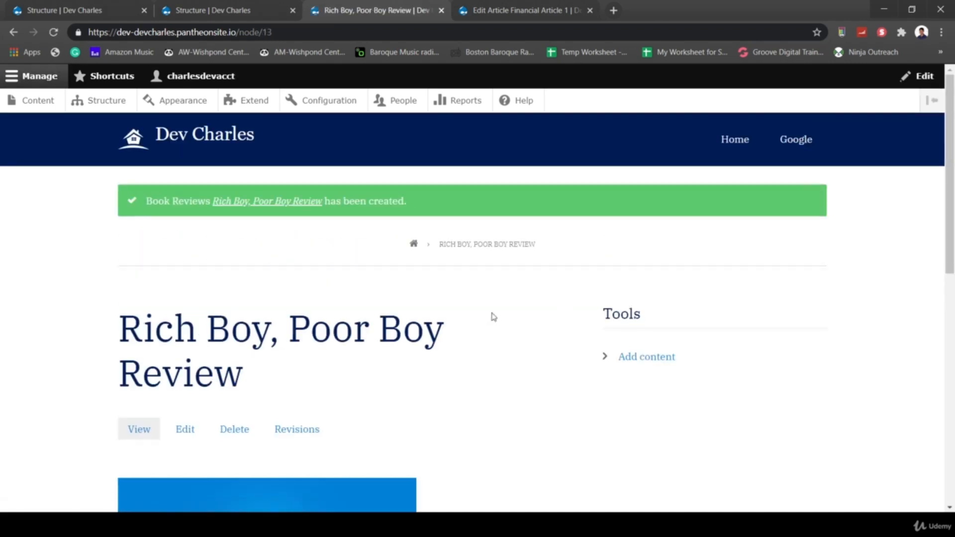
- Edit the saved review, expand its empty URL alias setting, and highlight the node/13 path
{"action": "scroll", "coordinate": [374, 313], "scroll_direction": "down", "scroll_amount": 5}
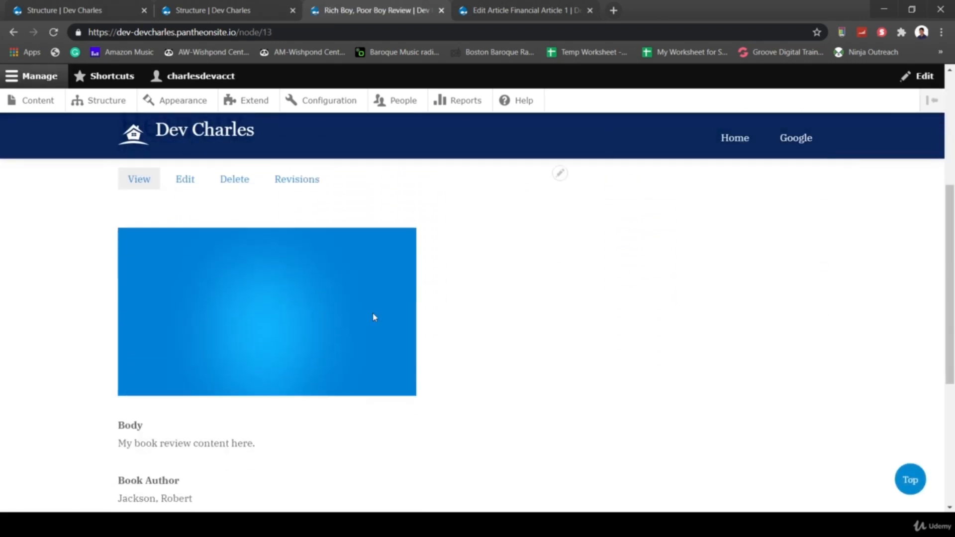
{"action": "scroll", "coordinate": [298, 316], "scroll_direction": "up", "scroll_amount": 5}
{"action": "left_click", "coordinate": [184, 429]}
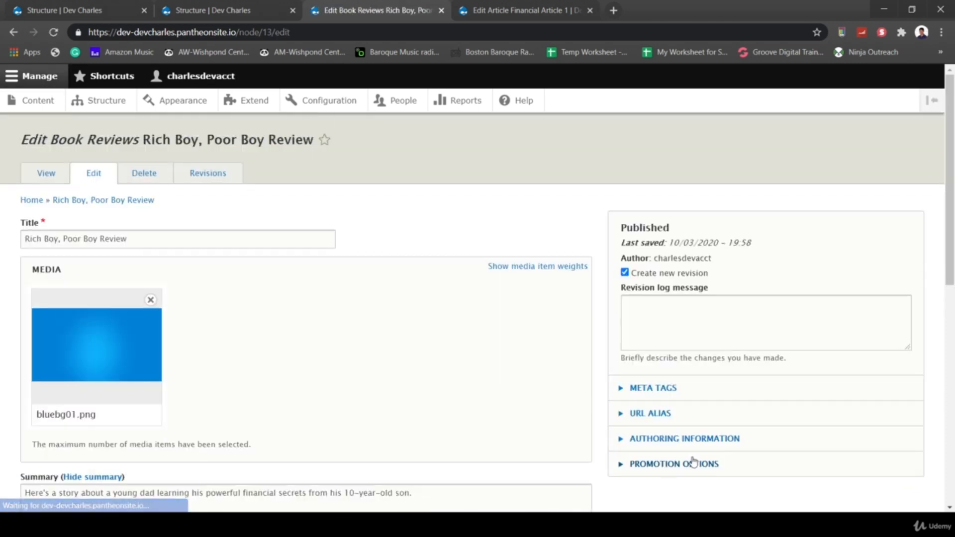
{"action": "scroll", "coordinate": [693, 462], "scroll_direction": "down", "scroll_amount": 2}
{"action": "right_click", "coordinate": [693, 461]}
{"action": "left_click", "coordinate": [621, 334]}
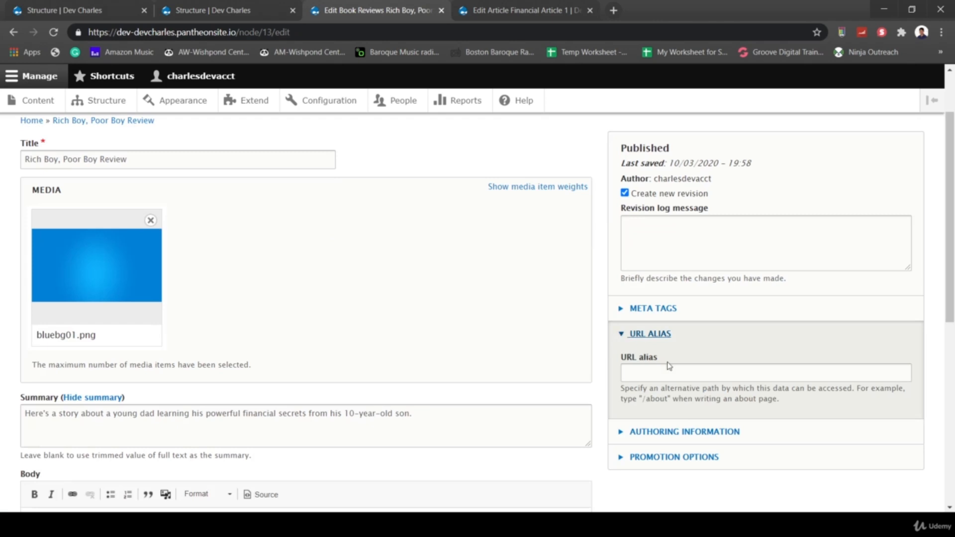
{"action": "scroll", "coordinate": [505, 321], "scroll_direction": "up", "scroll_amount": 2}
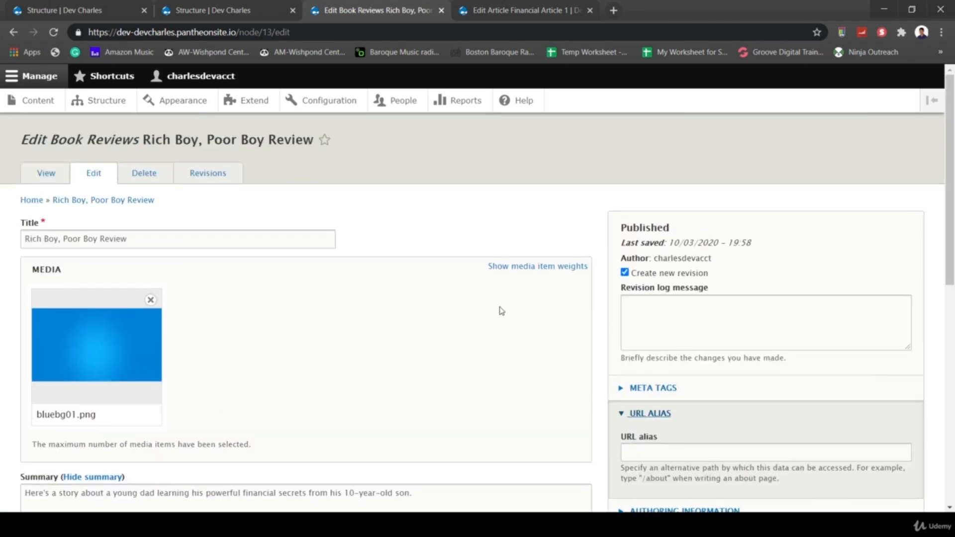
{"action": "left_click", "coordinate": [251, 32]}
{"action": "left_click_drag", "start_coordinate": [239, 32], "coordinate": [262, 32]}
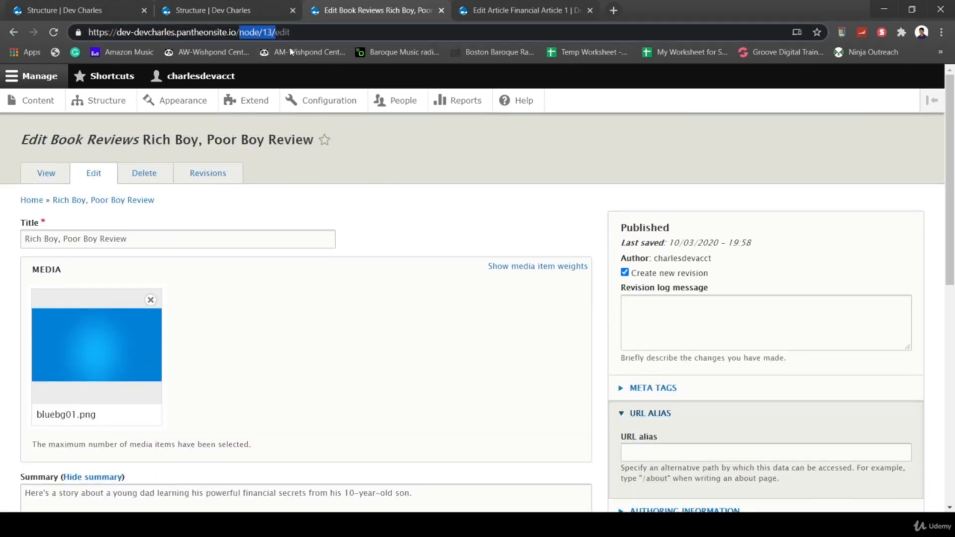
{"action": "left_click", "coordinate": [417, 183]}
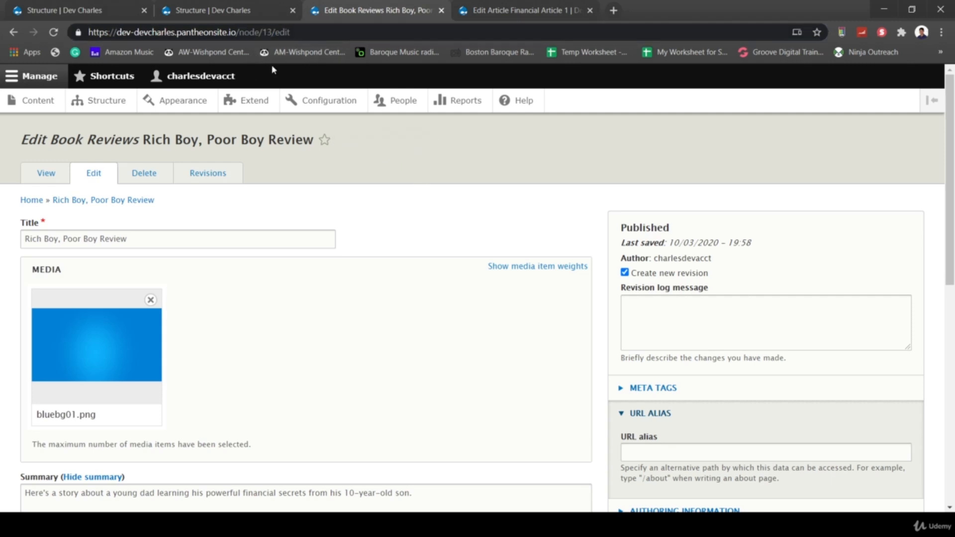
- Go to the Configuration overview and scroll to Search and Metadata
{"action": "left_click", "coordinate": [325, 104]}
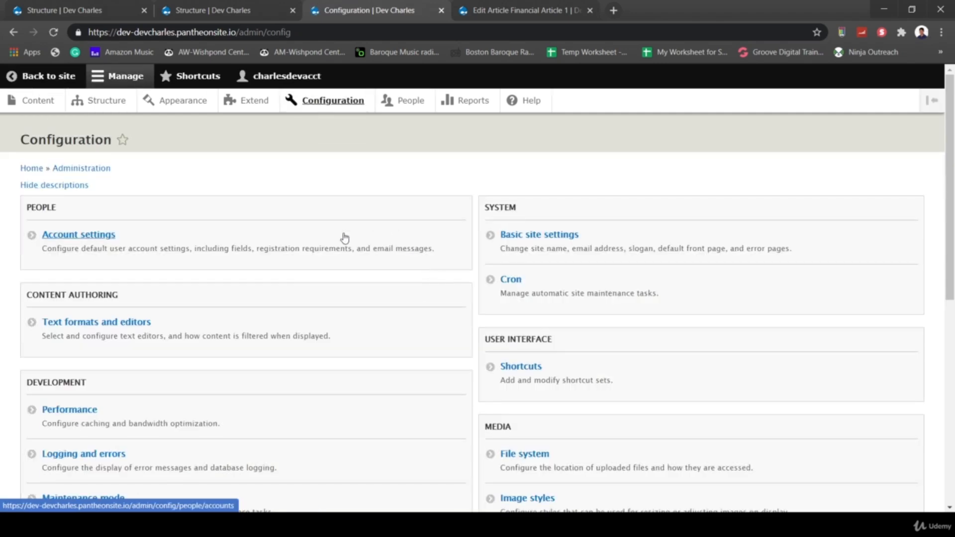
{"action": "scroll", "coordinate": [206, 428], "scroll_direction": "down", "scroll_amount": 3}
{"action": "scroll", "coordinate": [207, 429], "scroll_direction": "down", "scroll_amount": 5}
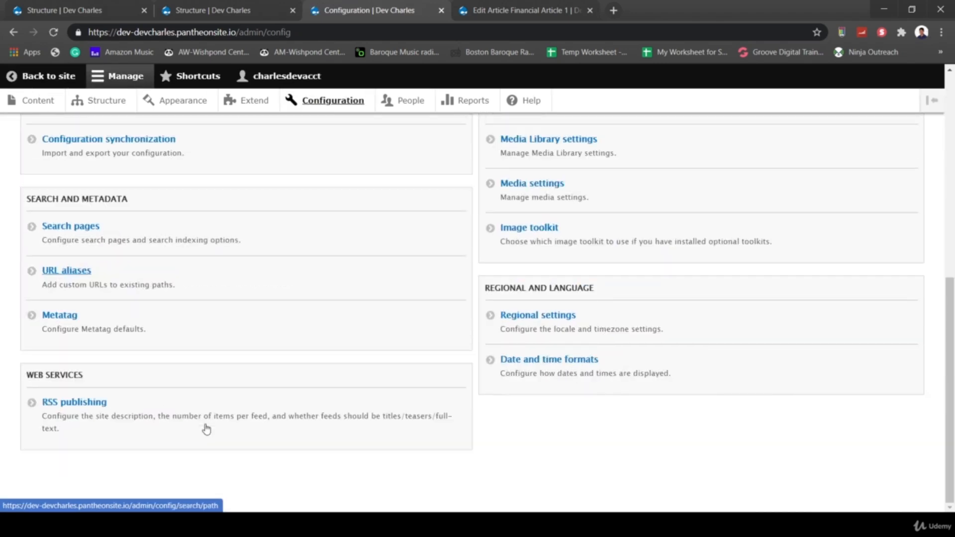
- Add Book Reviews to the Content Pathauto pattern's content types and save the pattern
{"action": "left_click", "coordinate": [68, 273]}
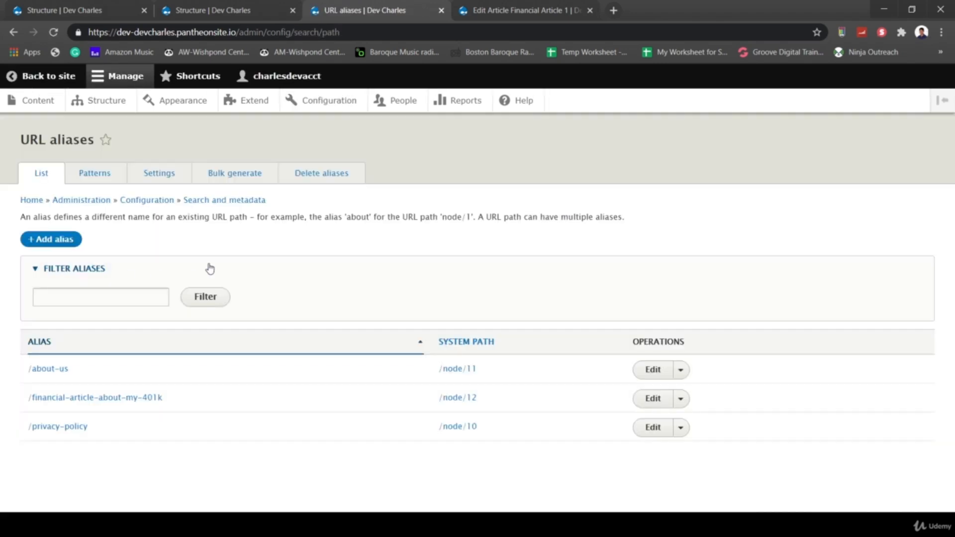
{"action": "left_click", "coordinate": [95, 175]}
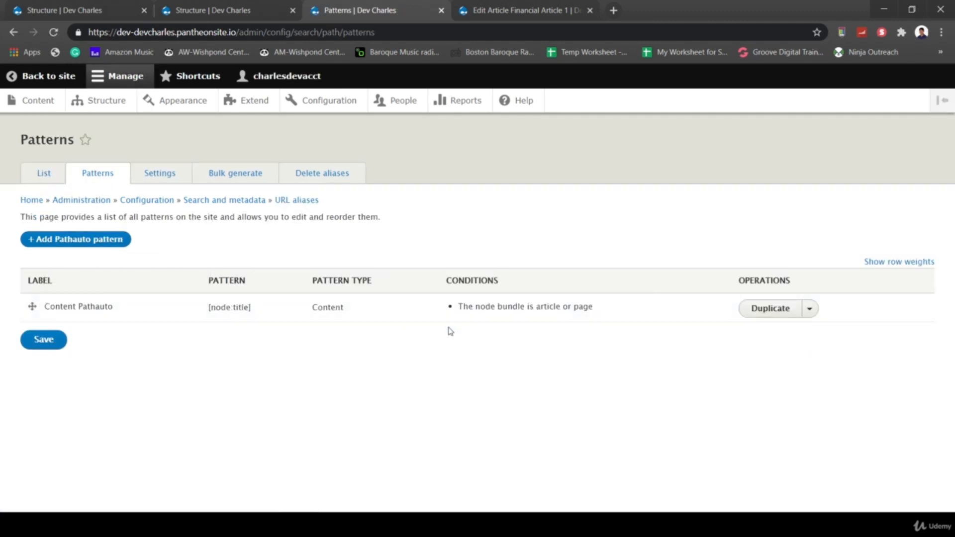
{"action": "left_click", "coordinate": [810, 309]}
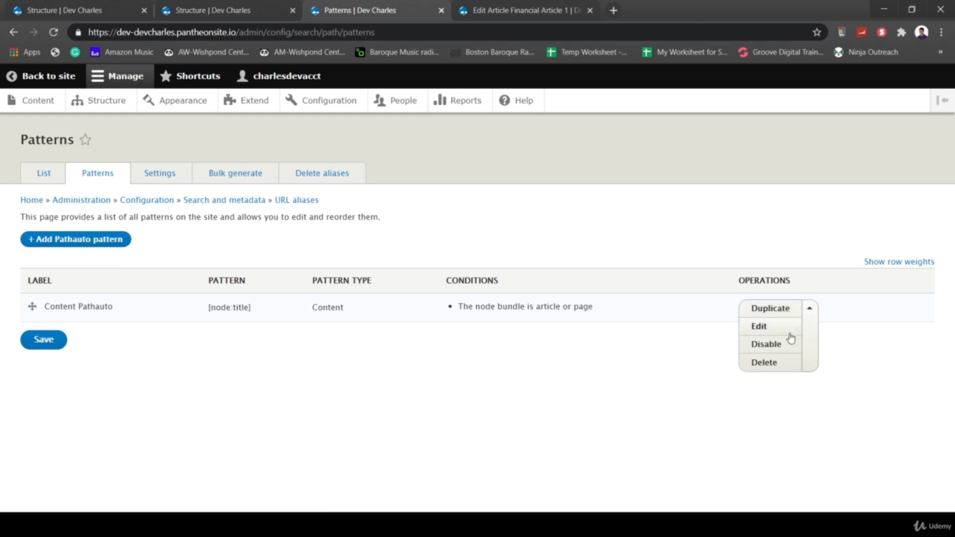
{"action": "left_click", "coordinate": [775, 333]}
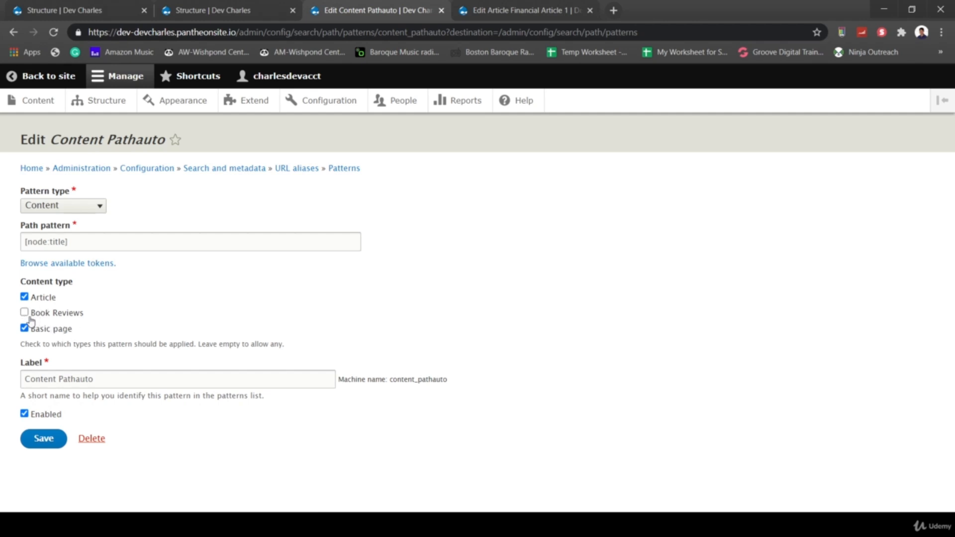
{"action": "left_click", "coordinate": [25, 313]}
{"action": "left_click", "coordinate": [48, 441]}
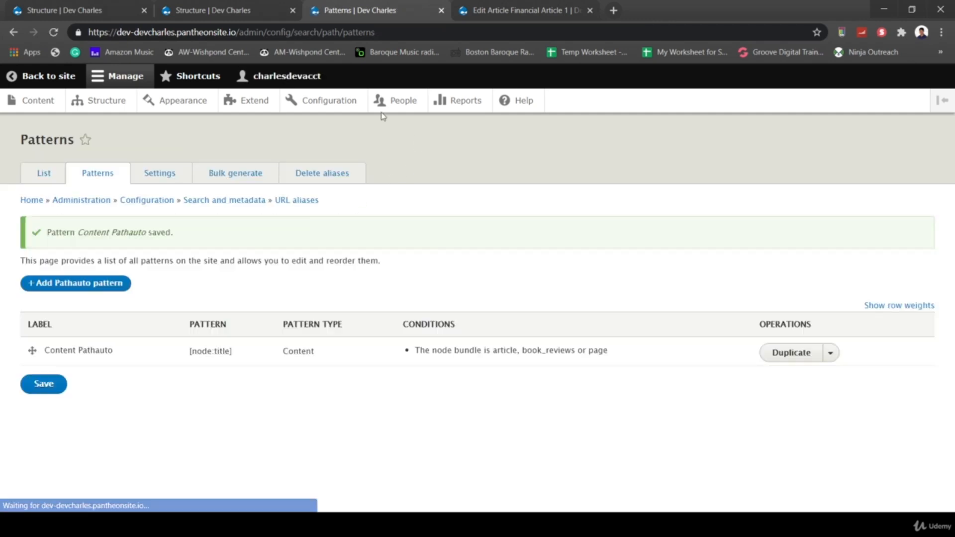
- Turn on Generate automatic URL alias for Rich Boy, Poor Boy Review and save it
{"action": "left_click", "coordinate": [38, 99]}
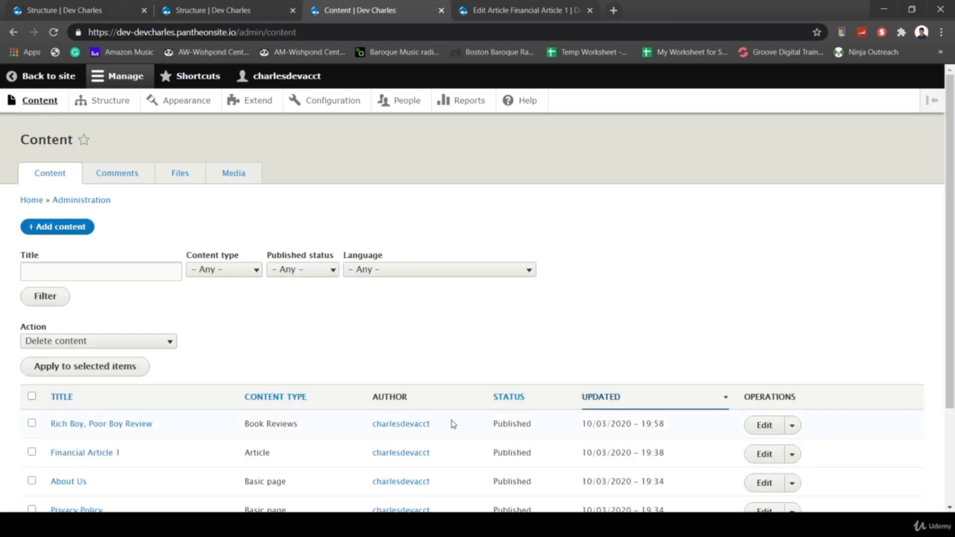
{"action": "left_click", "coordinate": [759, 425]}
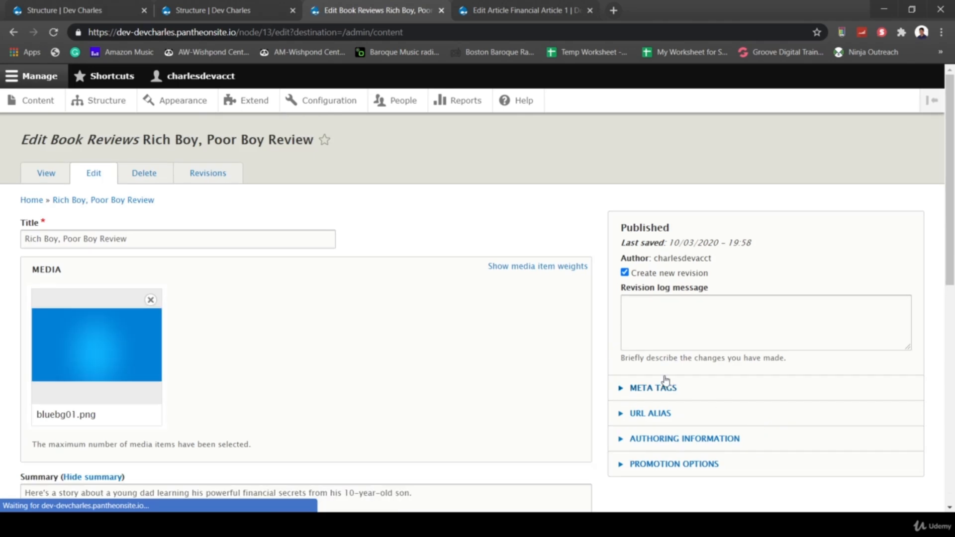
{"action": "scroll", "coordinate": [664, 381], "scroll_direction": "down", "scroll_amount": 4}
{"action": "left_click", "coordinate": [636, 219]}
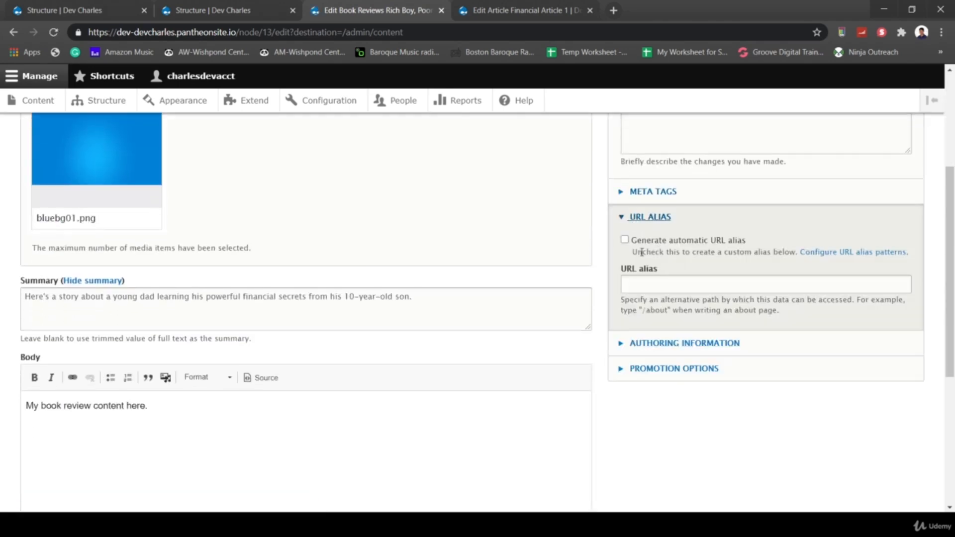
{"action": "left_click", "coordinate": [624, 239]}
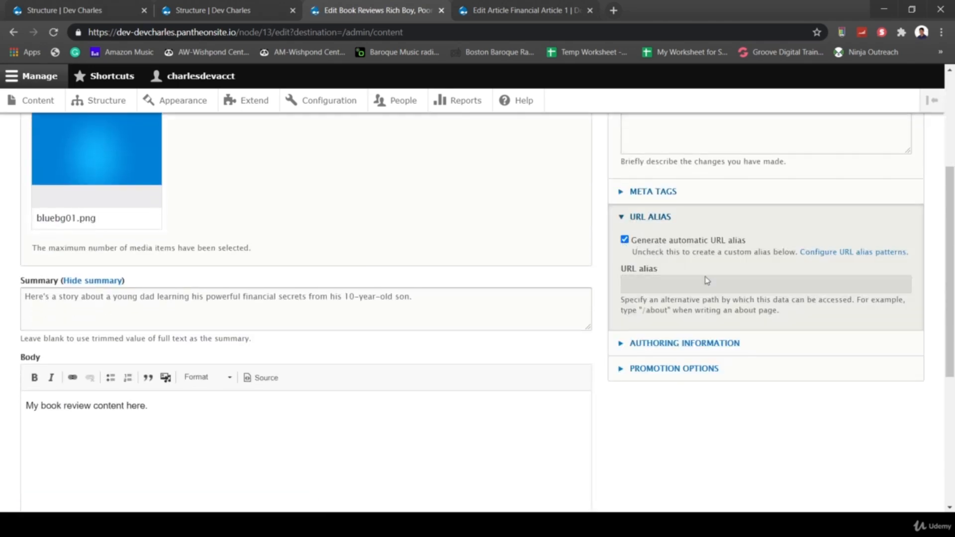
{"action": "scroll", "coordinate": [682, 429], "scroll_direction": "down", "scroll_amount": 1}
{"action": "scroll", "coordinate": [682, 429], "scroll_direction": "down", "scroll_amount": 5}
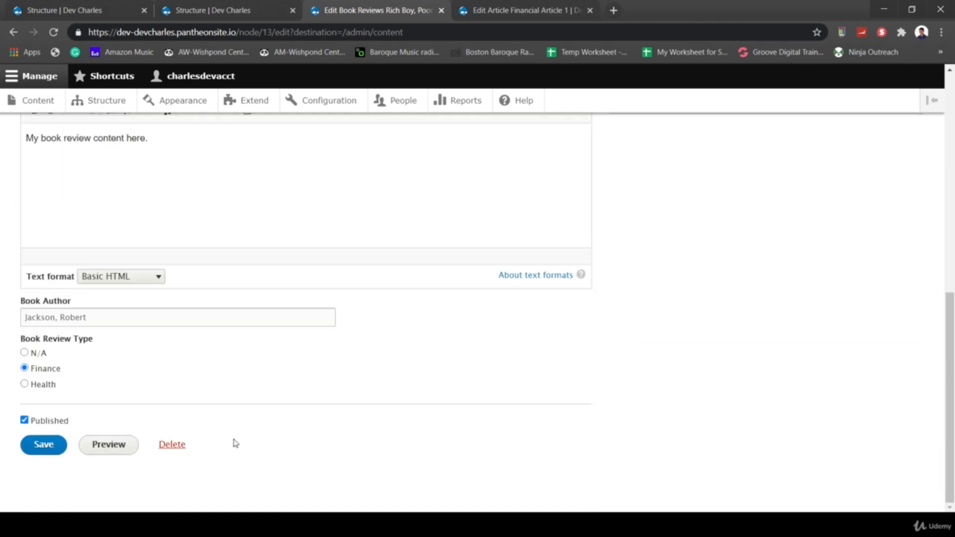
{"action": "left_click", "coordinate": [43, 445]}
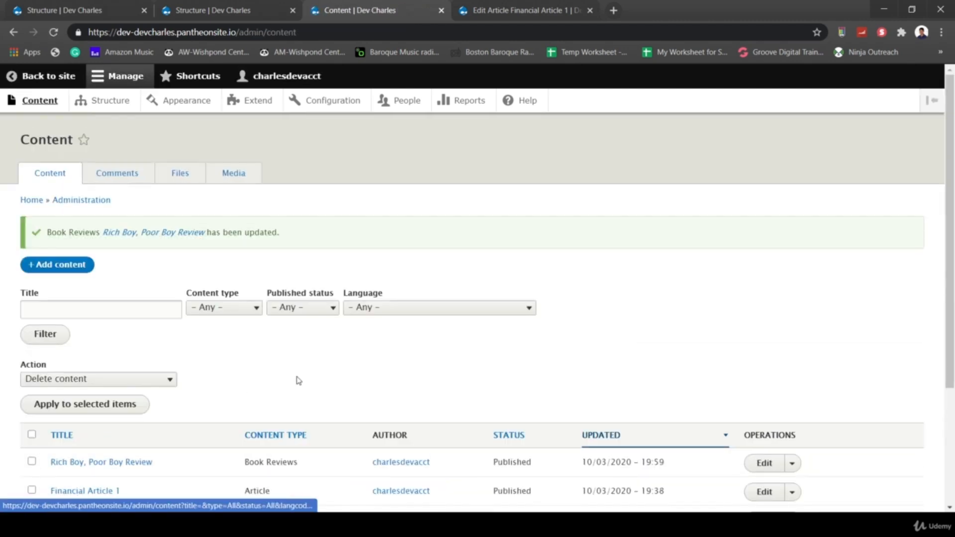
- View the review at /rich-boy-poor-boy-review and note its visible Body label
{"action": "left_click", "coordinate": [178, 232]}
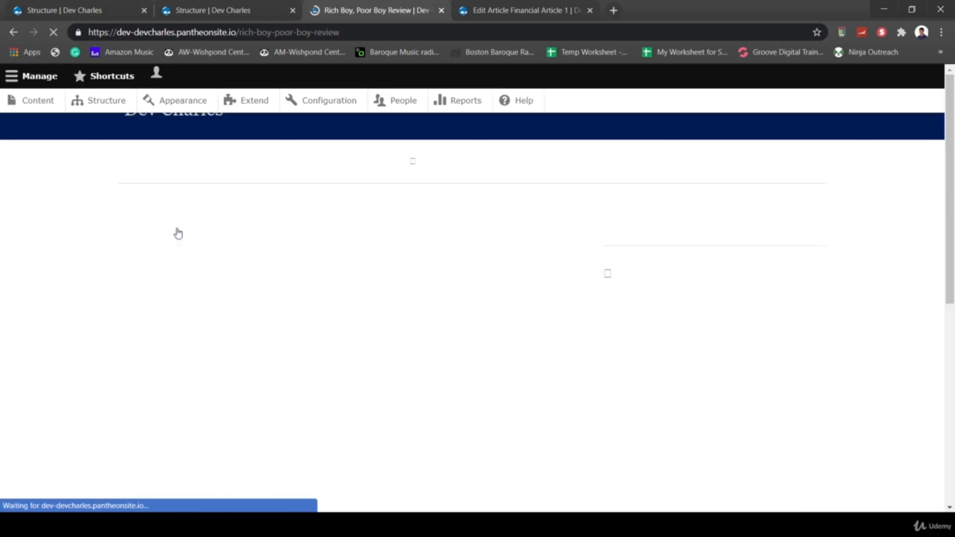
{"action": "left_click_drag", "start_coordinate": [239, 32], "coordinate": [351, 34]}
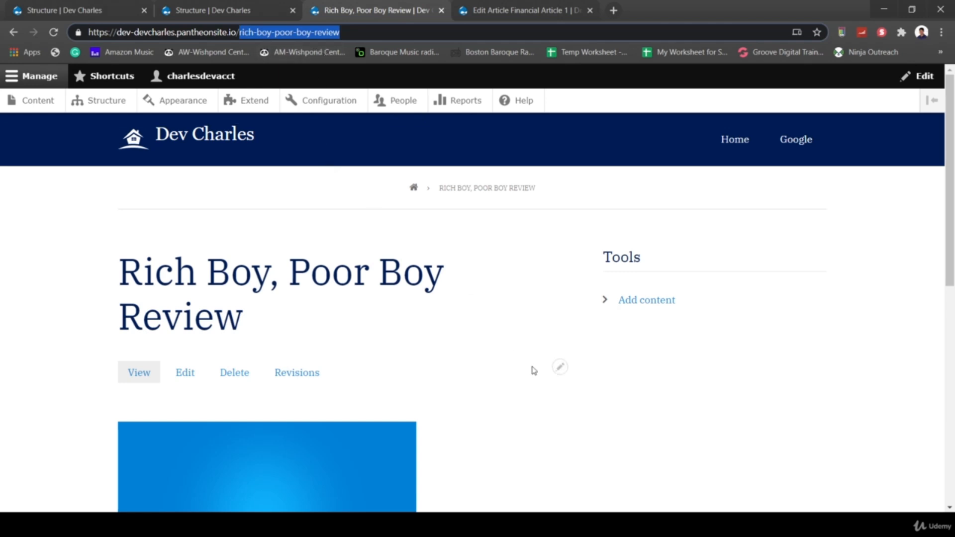
{"action": "scroll", "coordinate": [548, 370], "scroll_direction": "down", "scroll_amount": 3}
{"action": "scroll", "coordinate": [534, 370], "scroll_direction": "up", "scroll_amount": 1}
{"action": "scroll", "coordinate": [533, 370], "scroll_direction": "down", "scroll_amount": 2}
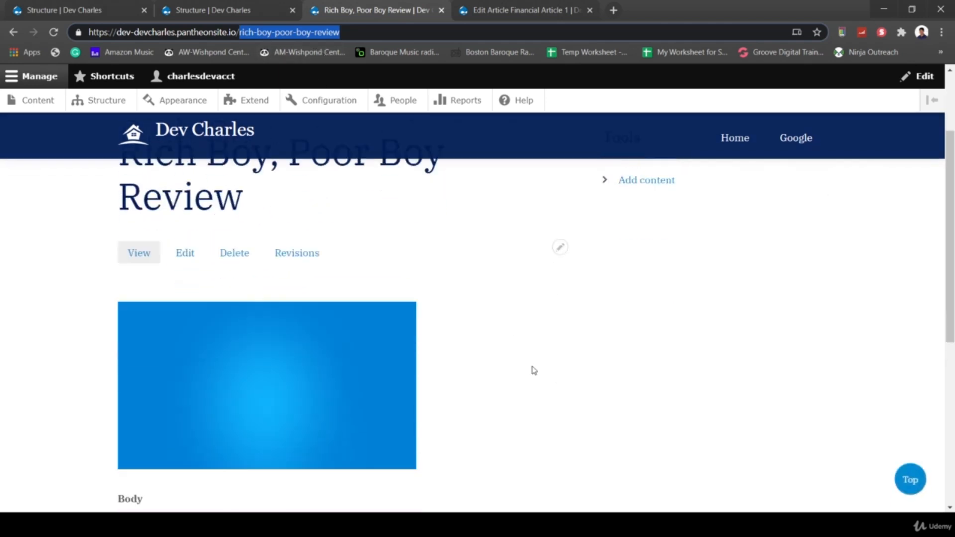
{"action": "scroll", "coordinate": [501, 388], "scroll_direction": "down", "scroll_amount": 2}
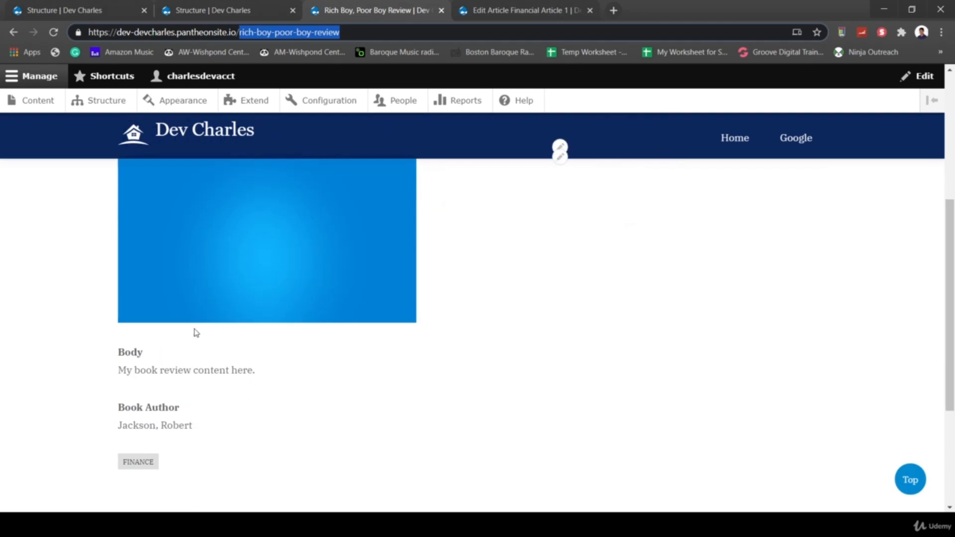
{"action": "mouse_move", "coordinate": [121, 353]}
{"action": "left_mouse_down"}
{"action": "mouse_move", "coordinate": [154, 356]}
{"action": "mouse_move", "coordinate": [113, 357]}
{"action": "left_mouse_up"}
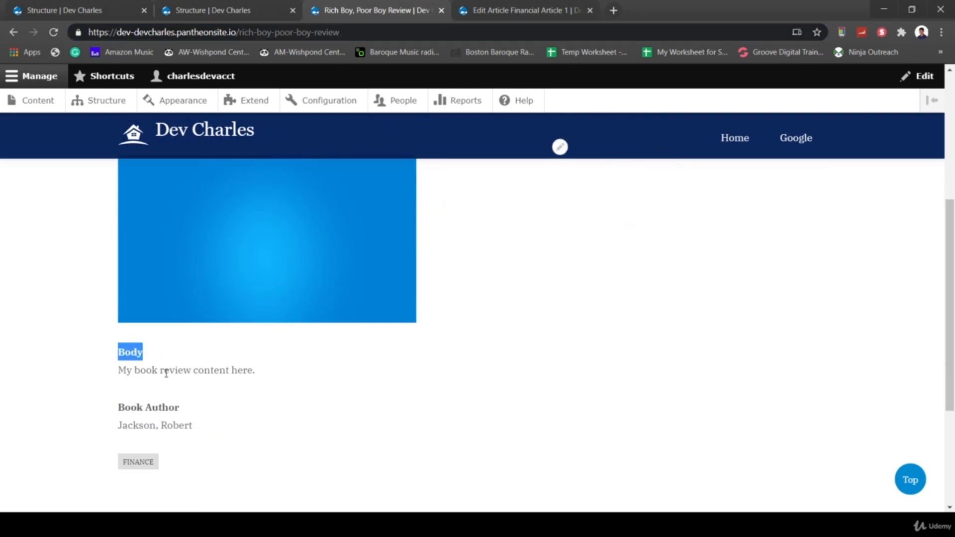
{"action": "scroll", "coordinate": [164, 362], "scroll_direction": "up", "scroll_amount": 5}
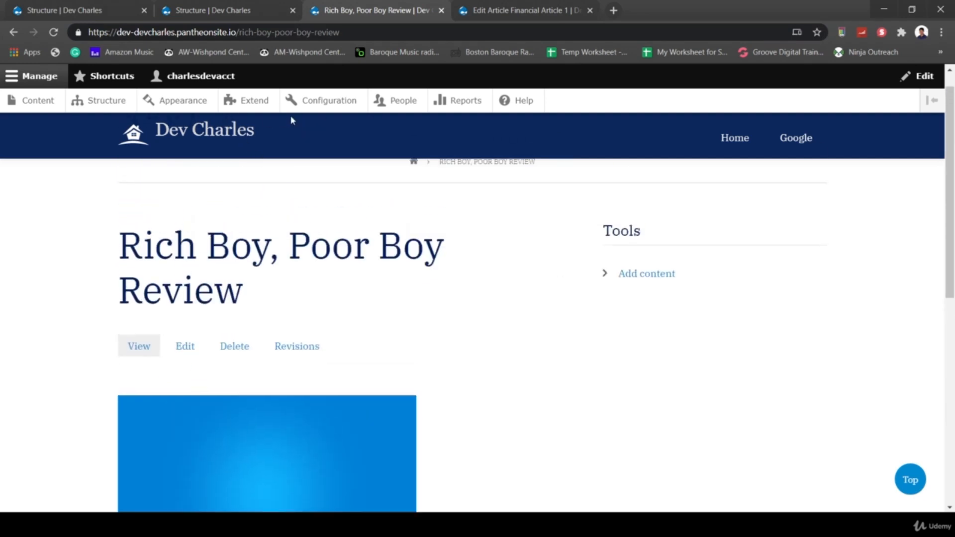
{"action": "left_click", "coordinate": [94, 102]}
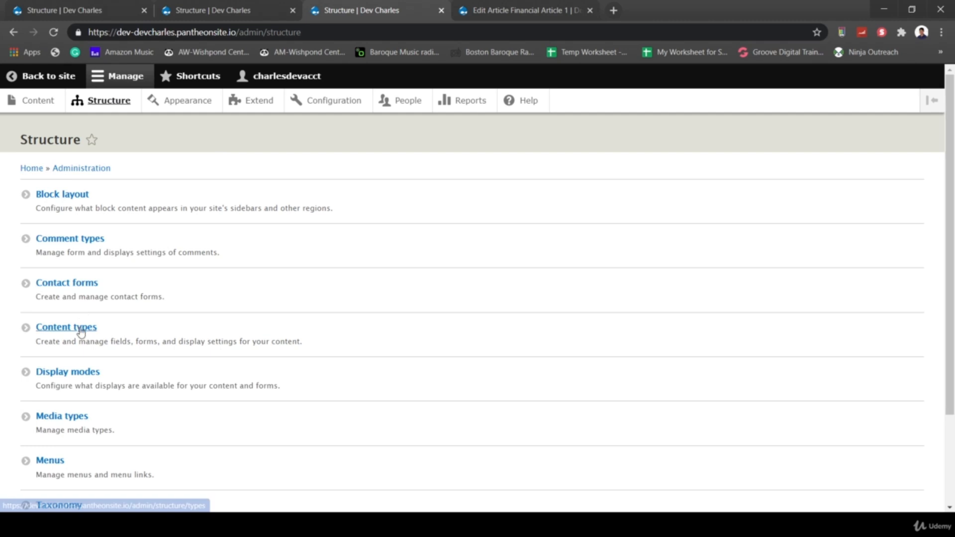
- Set the Body label to Hidden on the Book Reviews default display and save
{"action": "left_click", "coordinate": [81, 331]}
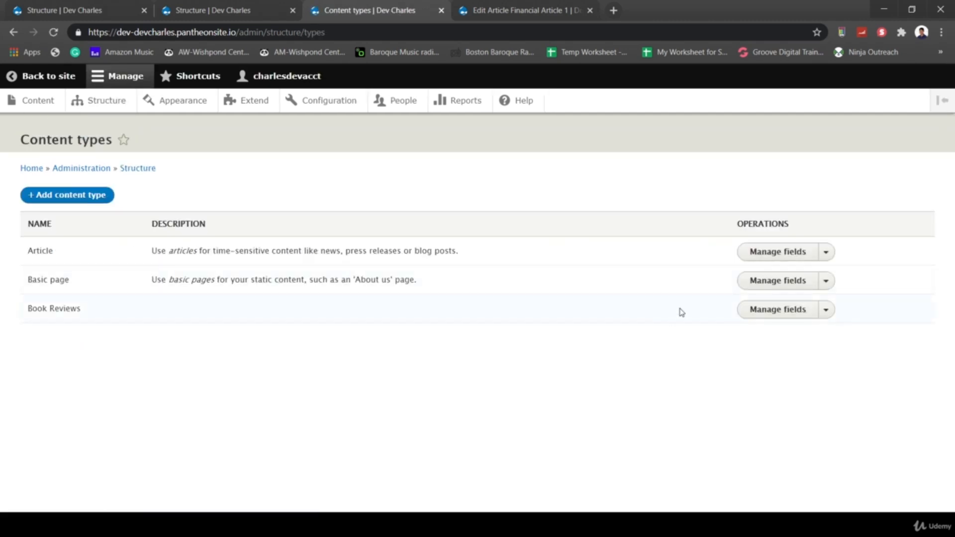
{"action": "left_click", "coordinate": [788, 310]}
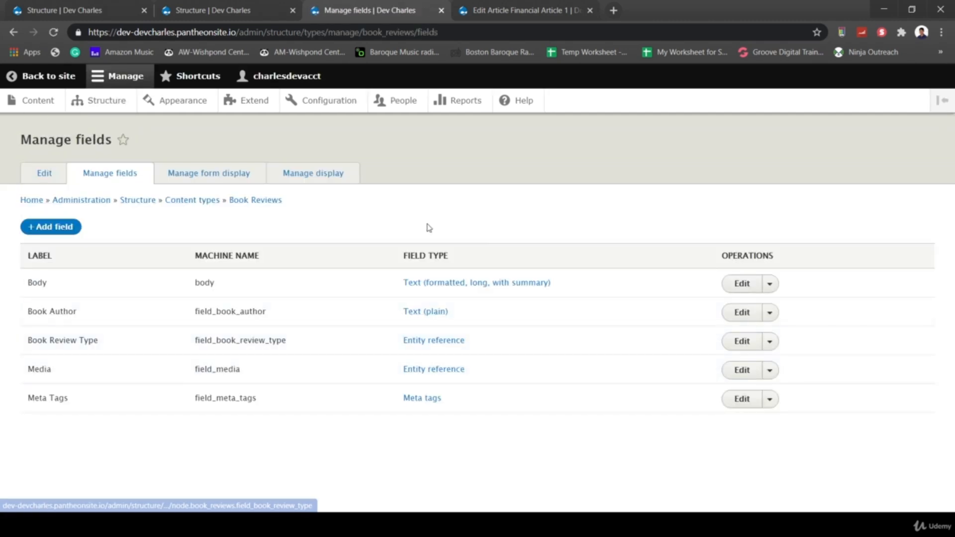
{"action": "left_click", "coordinate": [310, 174]}
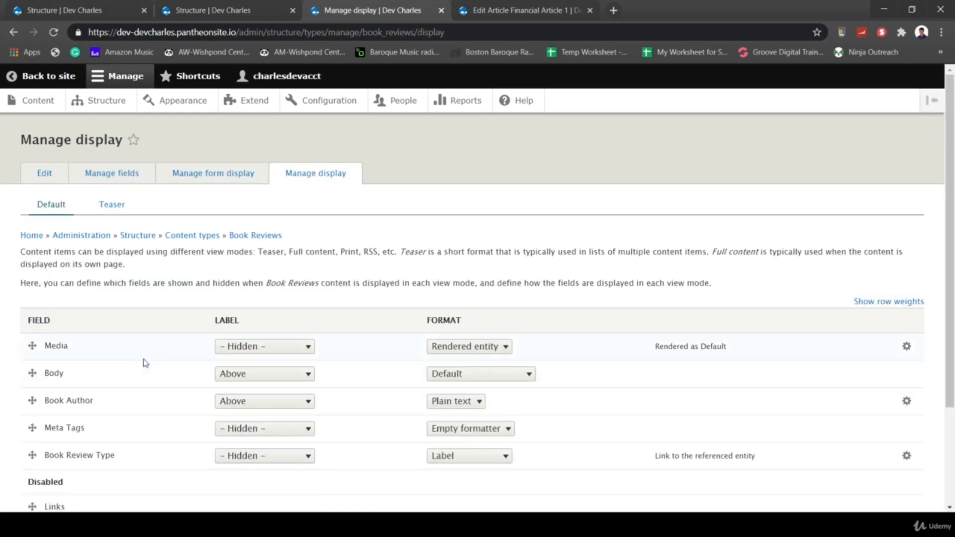
{"action": "left_click", "coordinate": [243, 381]}
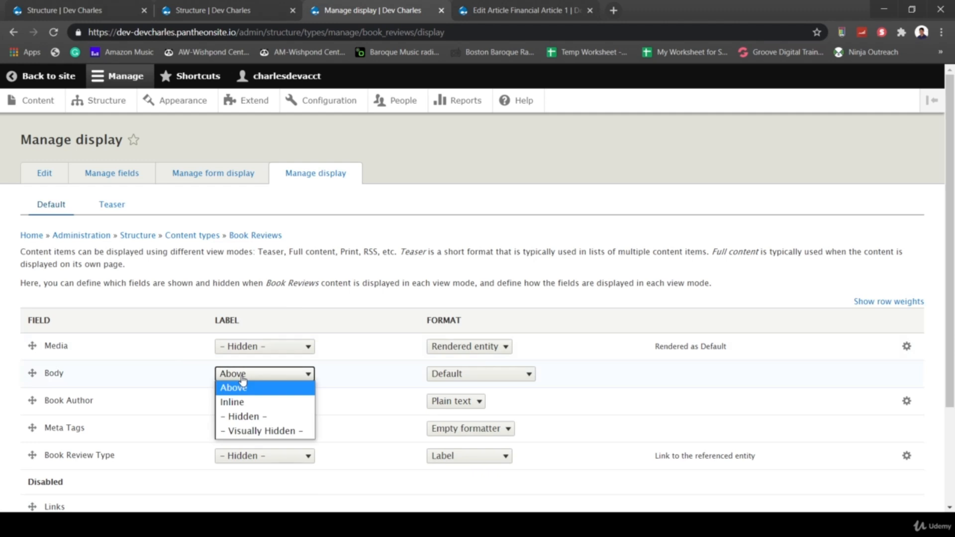
{"action": "left_click", "coordinate": [243, 416]}
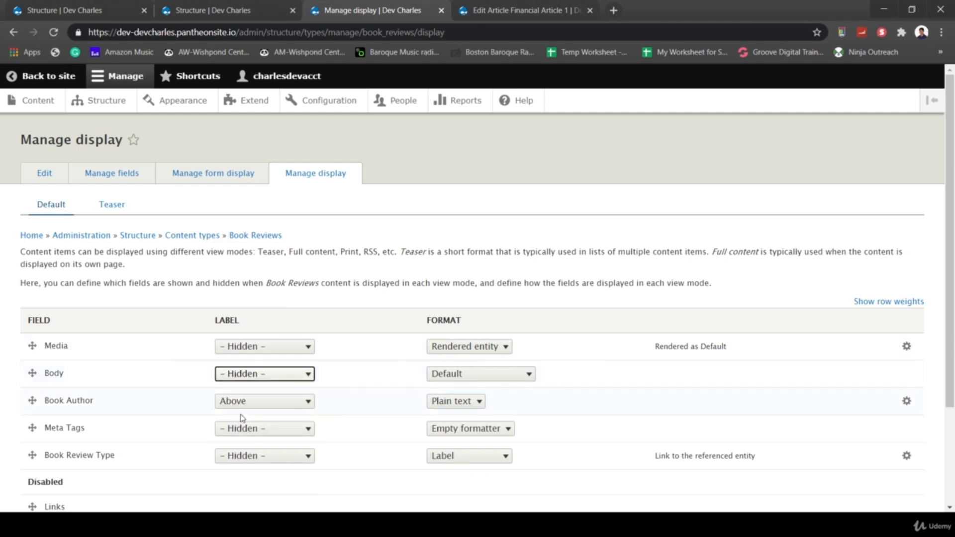
{"action": "scroll", "coordinate": [438, 277], "scroll_direction": "down", "scroll_amount": 3}
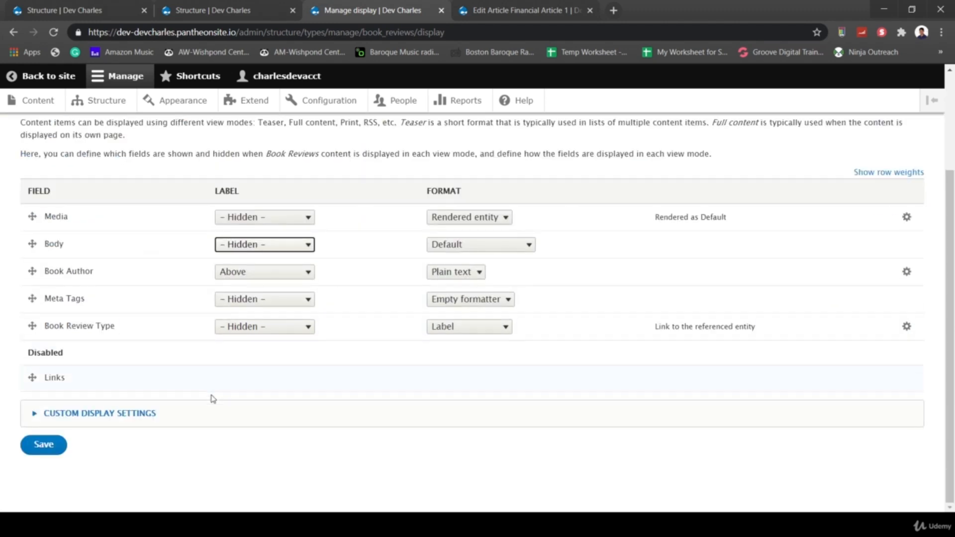
{"action": "scroll", "coordinate": [213, 399], "scroll_direction": "up", "scroll_amount": 1}
{"action": "left_click", "coordinate": [44, 478]}
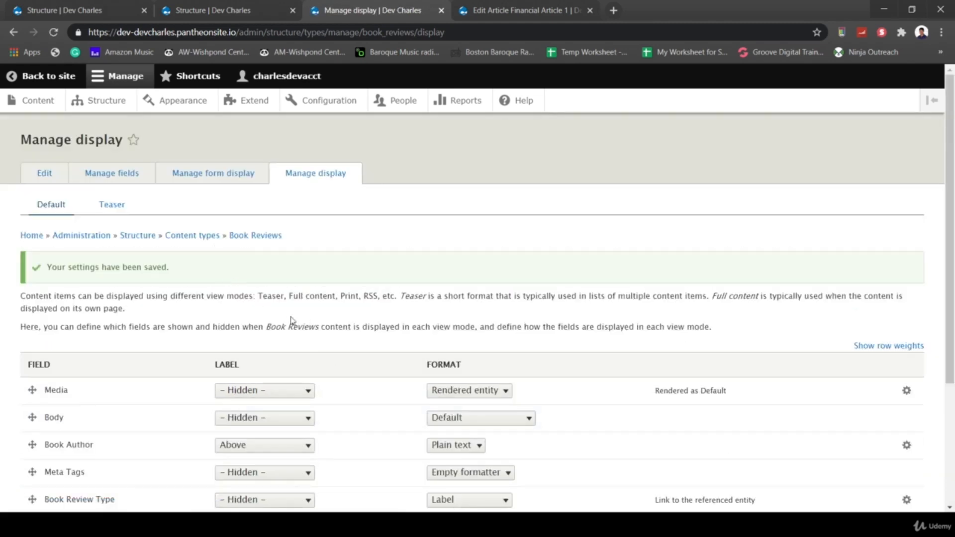
{"action": "scroll", "coordinate": [291, 321], "scroll_direction": "down", "scroll_amount": 1}
{"action": "left_click", "coordinate": [43, 146]}
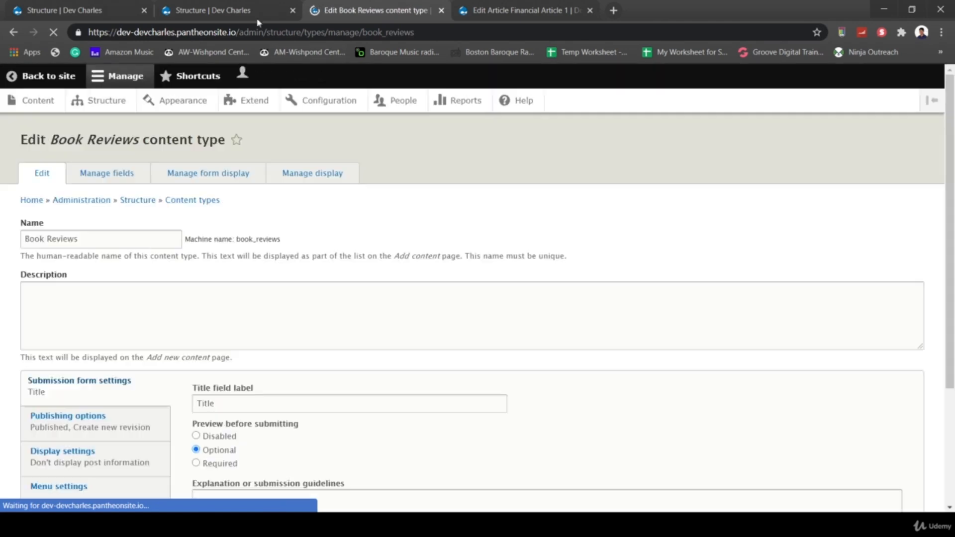
- Return to the Book Reviews content type edit form
{"action": "left_click", "coordinate": [258, 15]}
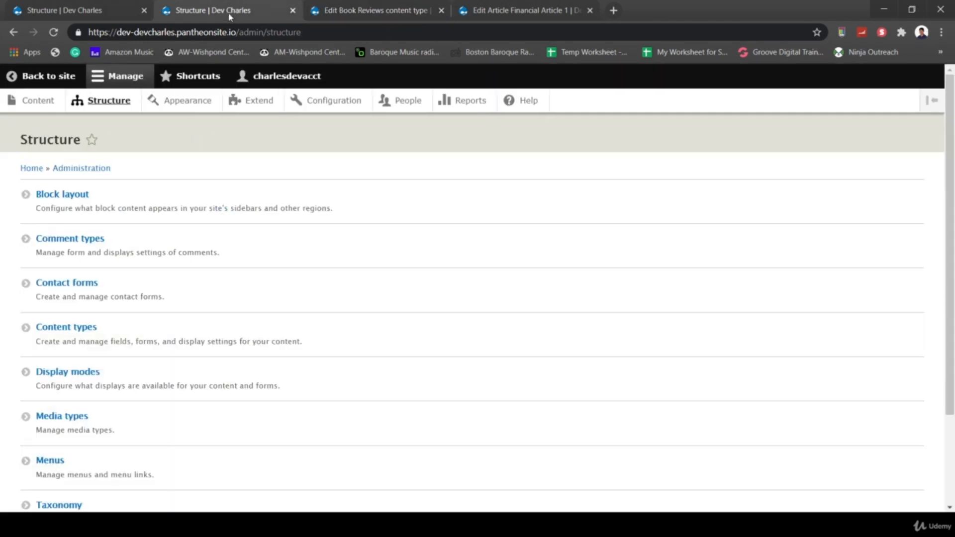
{"action": "left_click", "coordinate": [76, 328]}
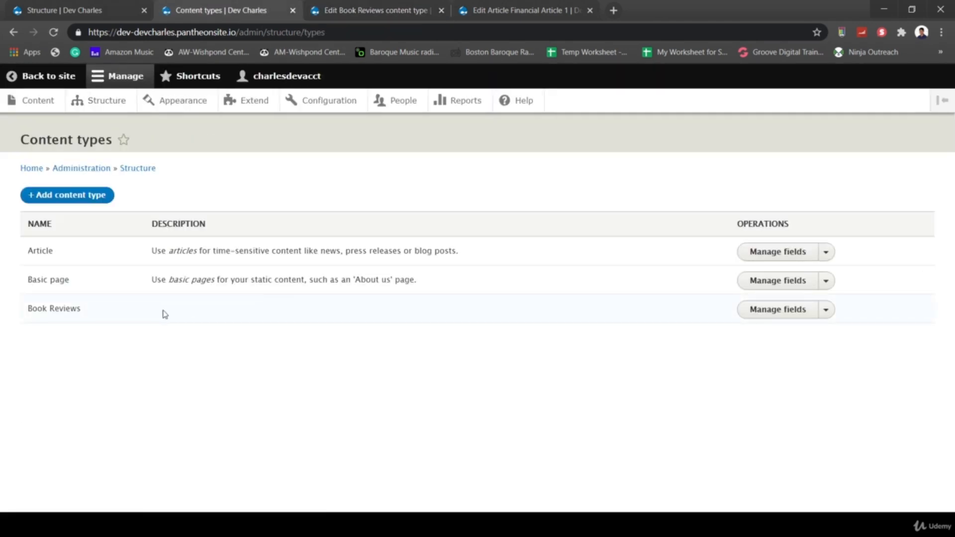
{"action": "left_click", "coordinate": [373, 10]}
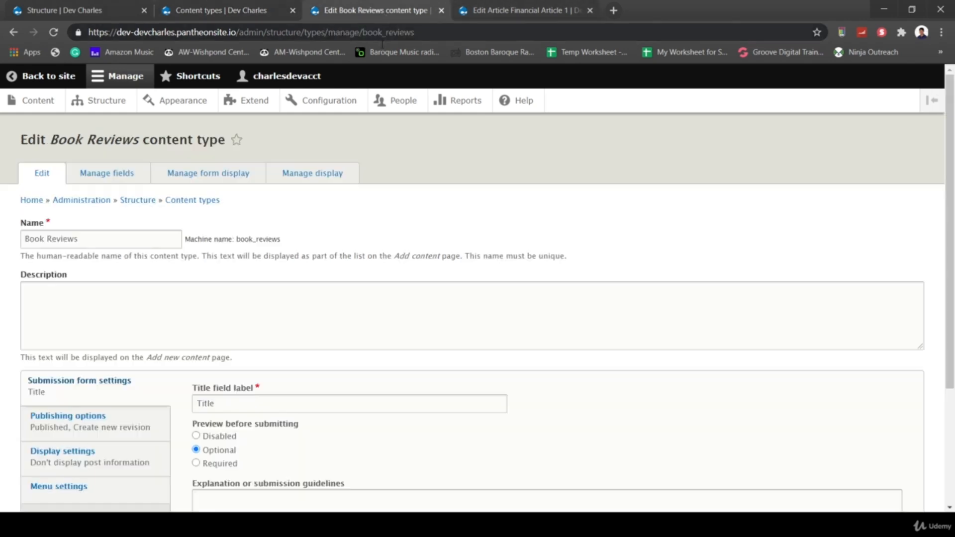
{"action": "left_click", "coordinate": [165, 307]}
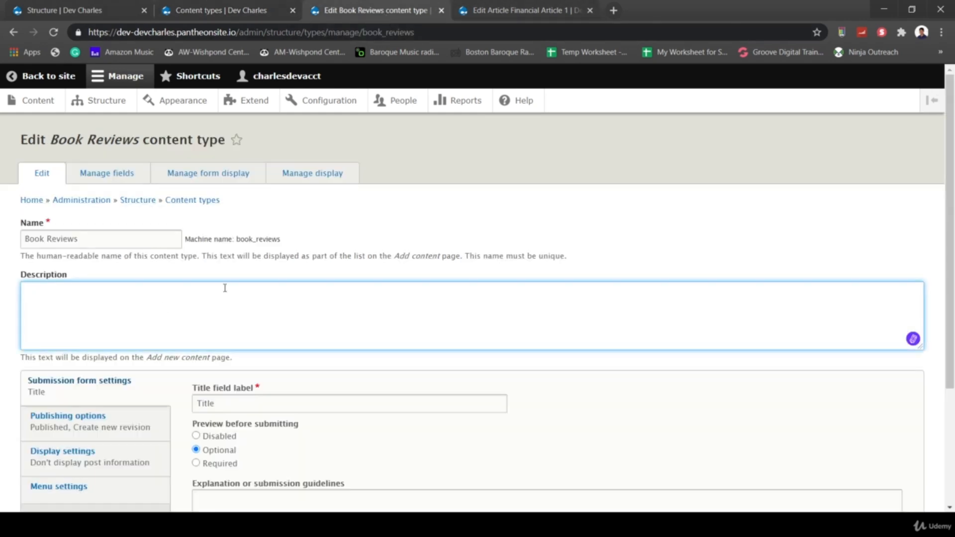
{"action": "left_click", "coordinate": [42, 174]}
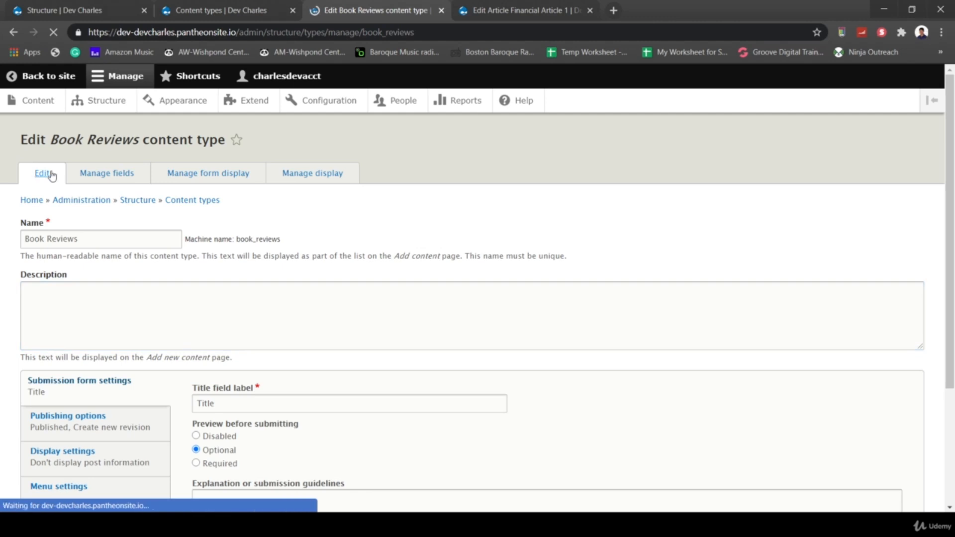
- Enter the description 'Enter all book reviews using this content type.' and save the content type
{"action": "left_click", "coordinate": [99, 306]}
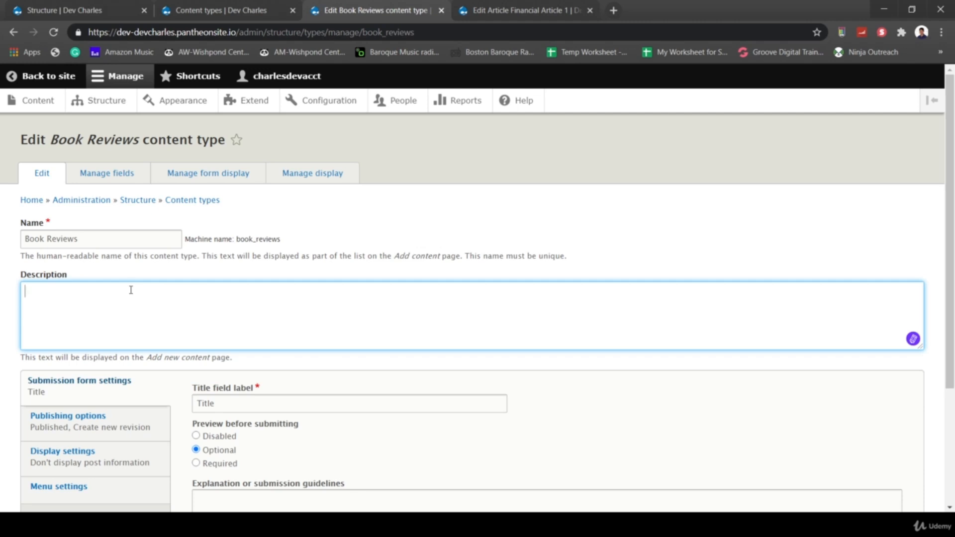
{"action": "type", "text": "ENte"}
{"action": "type", "text": "ter "}
{"action": "type", "text": "all book review"}
{"action": "type", "text": "s u"}
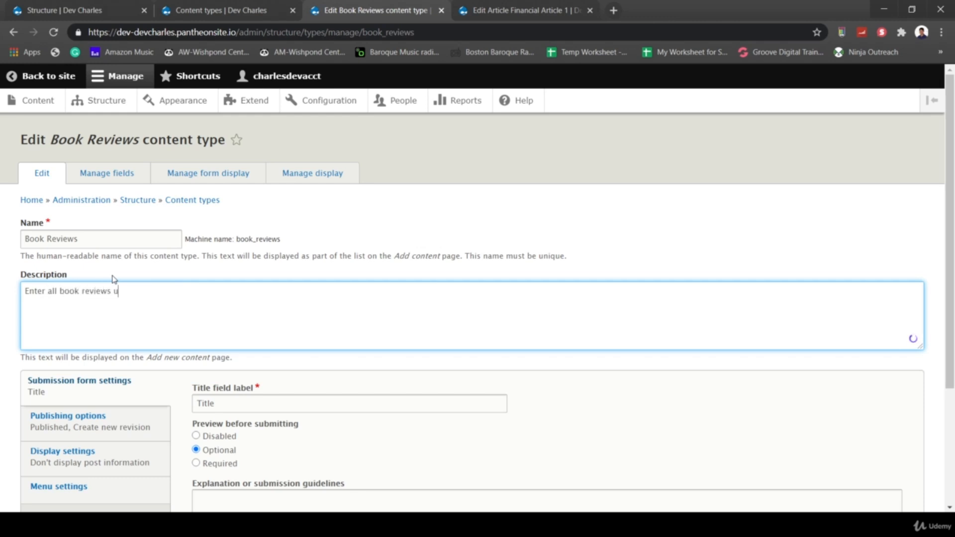
{"action": "type", "text": "sing this content type."}
{"action": "scroll", "coordinate": [113, 279], "scroll_direction": "down", "scroll_amount": 3}
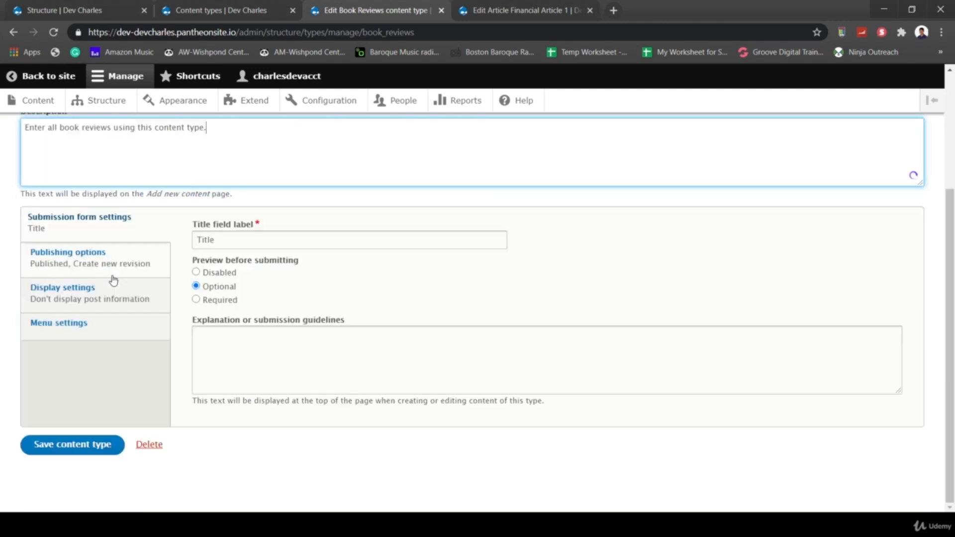
{"action": "left_click", "coordinate": [37, 444]}
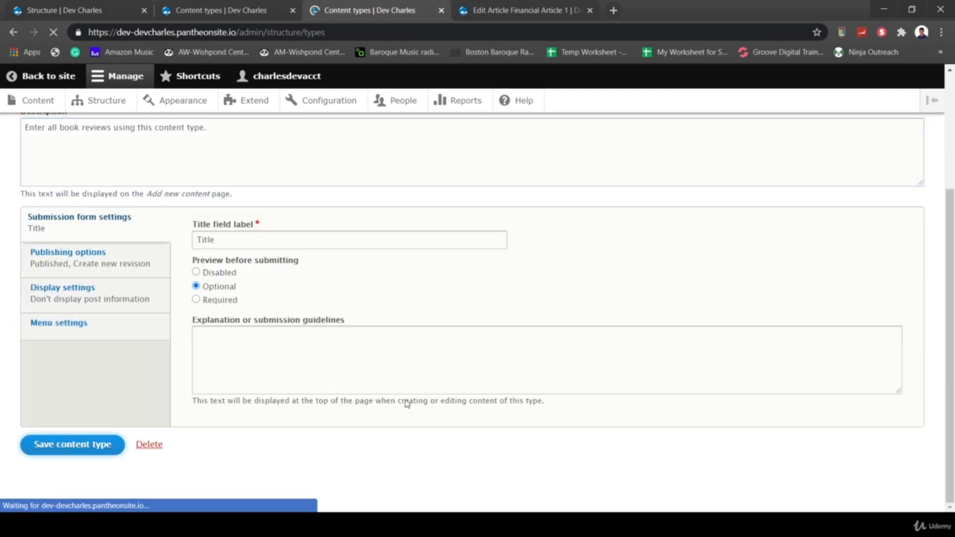
{"action": "left_click", "coordinate": [470, 8]}
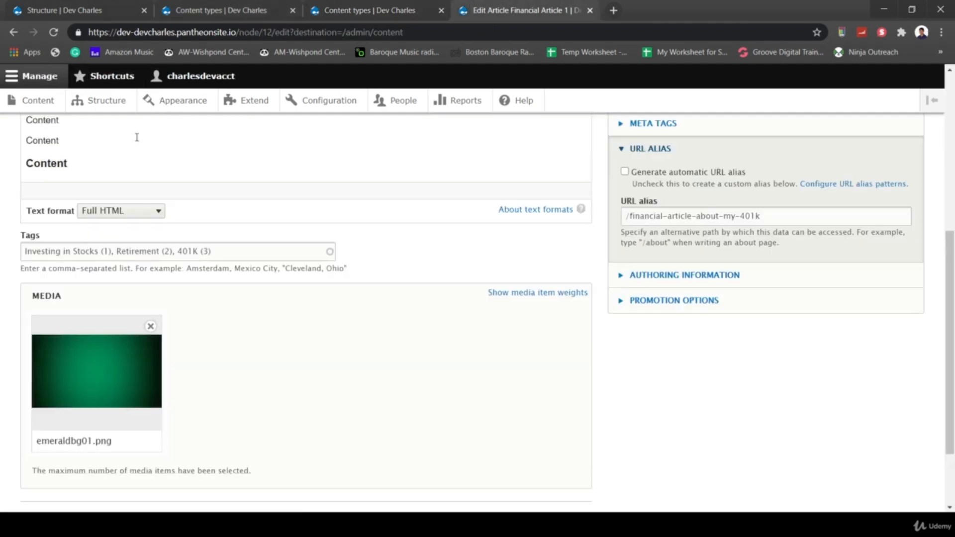
- Open the Rich Boy, Poor Boy Review page from the Content list and scroll through it
{"action": "scroll", "coordinate": [142, 129], "scroll_direction": "up", "scroll_amount": 5}
{"action": "left_click", "coordinate": [38, 100]}
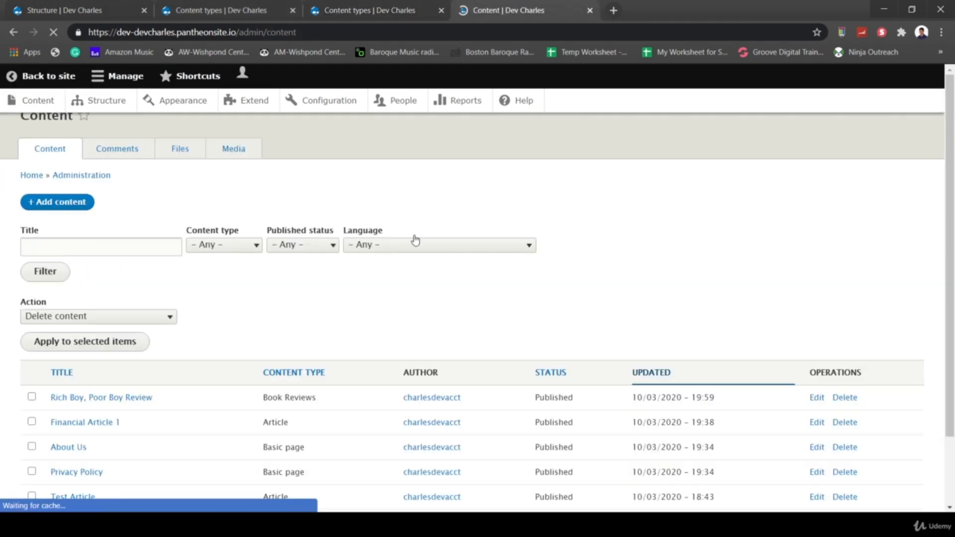
{"action": "left_click", "coordinate": [131, 424]}
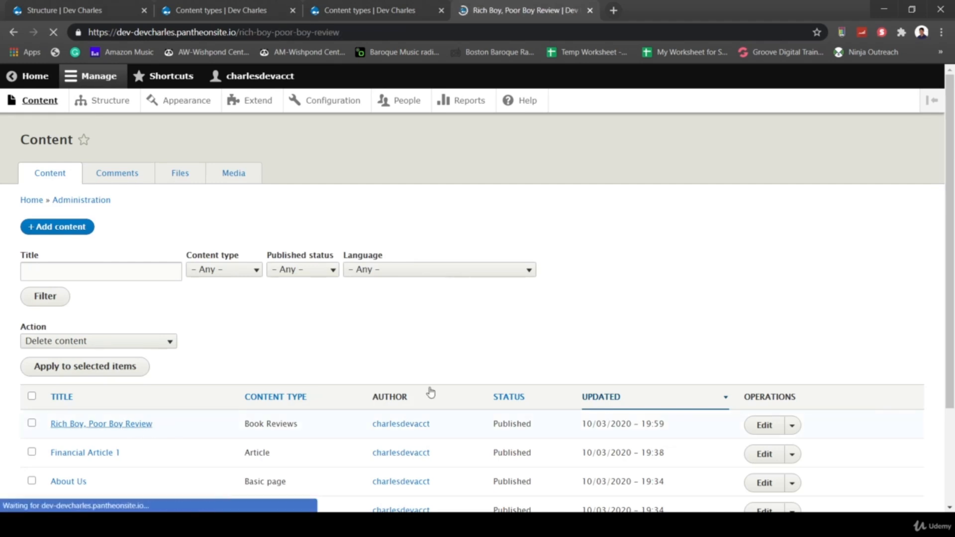
{"action": "scroll", "coordinate": [507, 360], "scroll_direction": "down", "scroll_amount": 5}
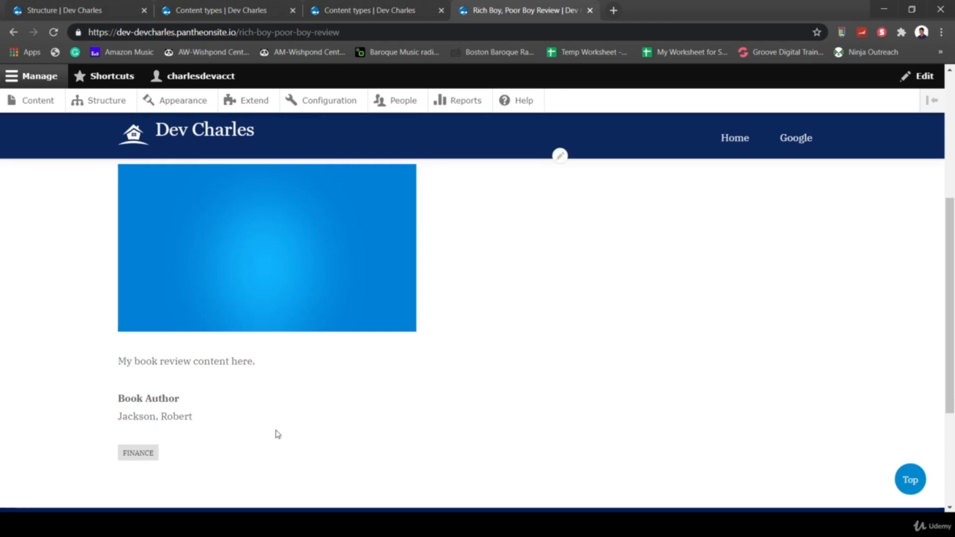
{"action": "scroll", "coordinate": [276, 432], "scroll_direction": "up", "scroll_amount": 4}
{"action": "scroll", "coordinate": [276, 433], "scroll_direction": "down", "scroll_amount": 1}
{"action": "scroll", "coordinate": [371, 474], "scroll_direction": "down", "scroll_amount": 4}
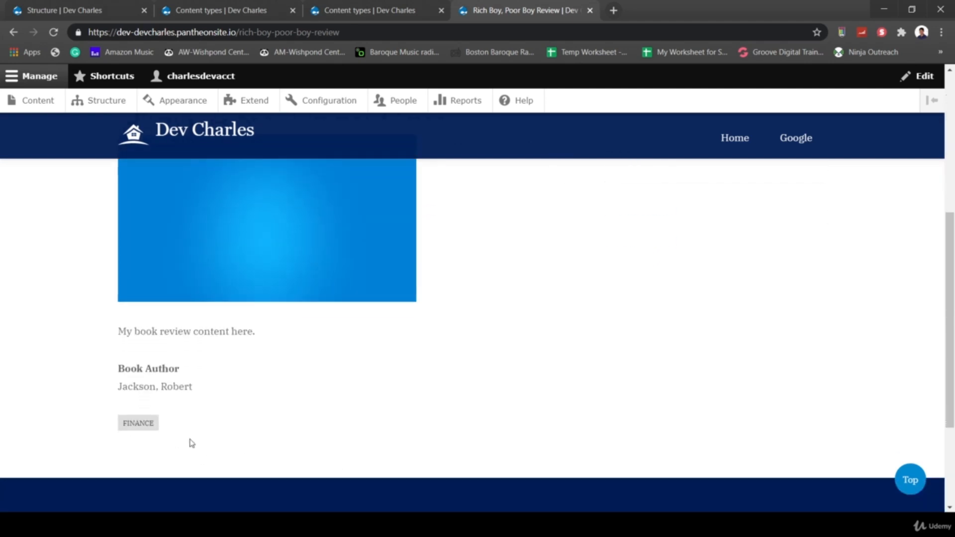
{"action": "scroll", "coordinate": [394, 395], "scroll_direction": "up", "scroll_amount": 1}
{"action": "scroll", "coordinate": [398, 396], "scroll_direction": "up", "scroll_amount": 3}
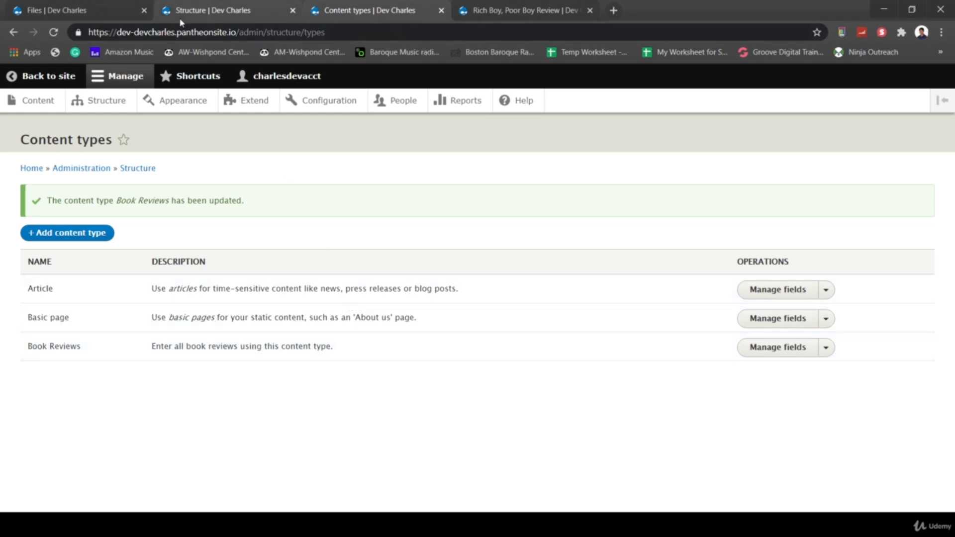
- Open the Views list from the Structure page and scroll through it
{"action": "left_click", "coordinate": [206, 11]}
{"action": "scroll", "coordinate": [198, 356], "scroll_direction": "down", "scroll_amount": 3}
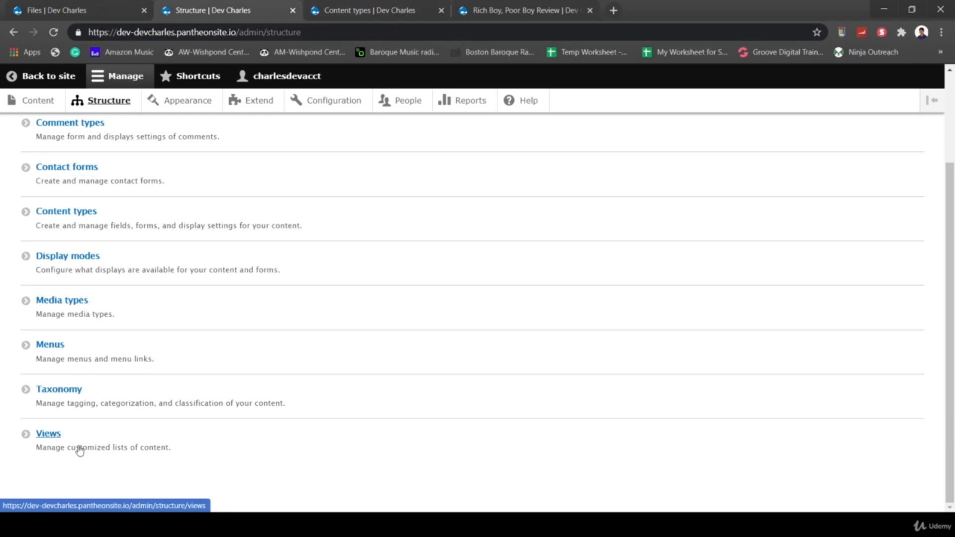
{"action": "left_click", "coordinate": [47, 437]}
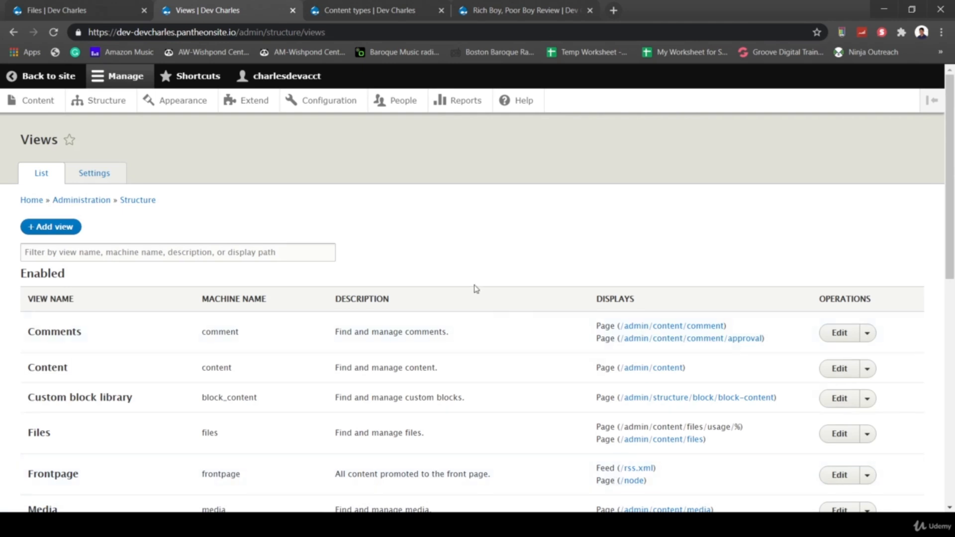
{"action": "scroll", "coordinate": [476, 289], "scroll_direction": "down", "scroll_amount": 3}
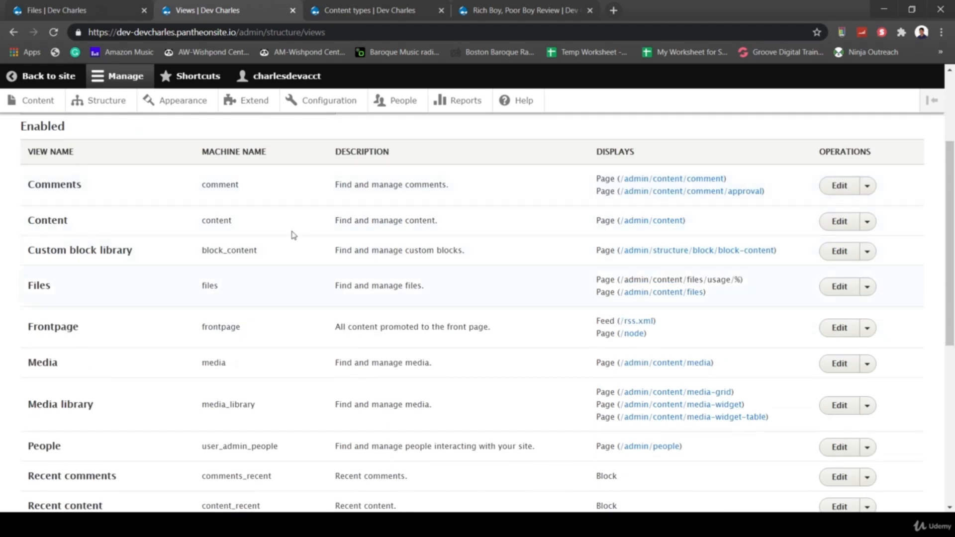
{"action": "scroll", "coordinate": [162, 334], "scroll_direction": "up", "scroll_amount": 3}
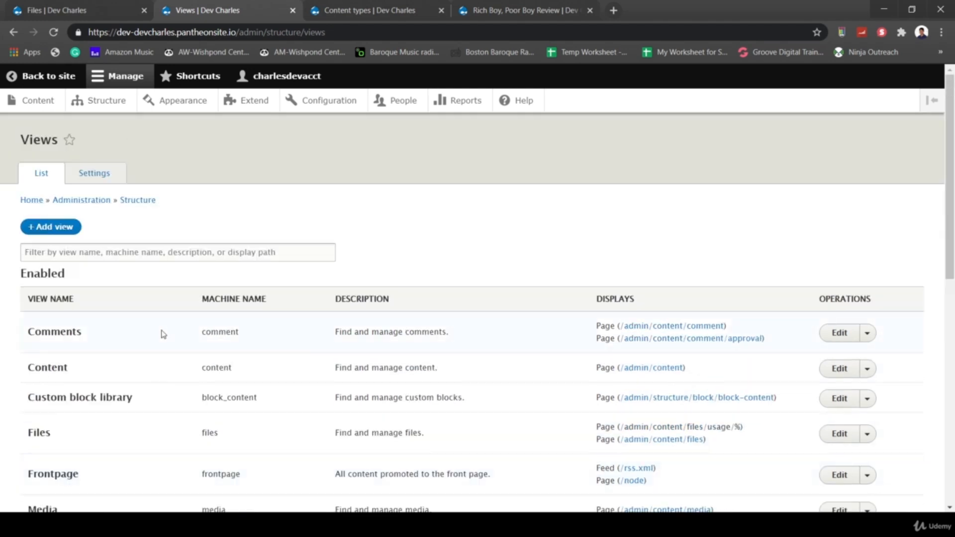
{"action": "scroll", "coordinate": [283, 395], "scroll_direction": "down", "scroll_amount": 12}
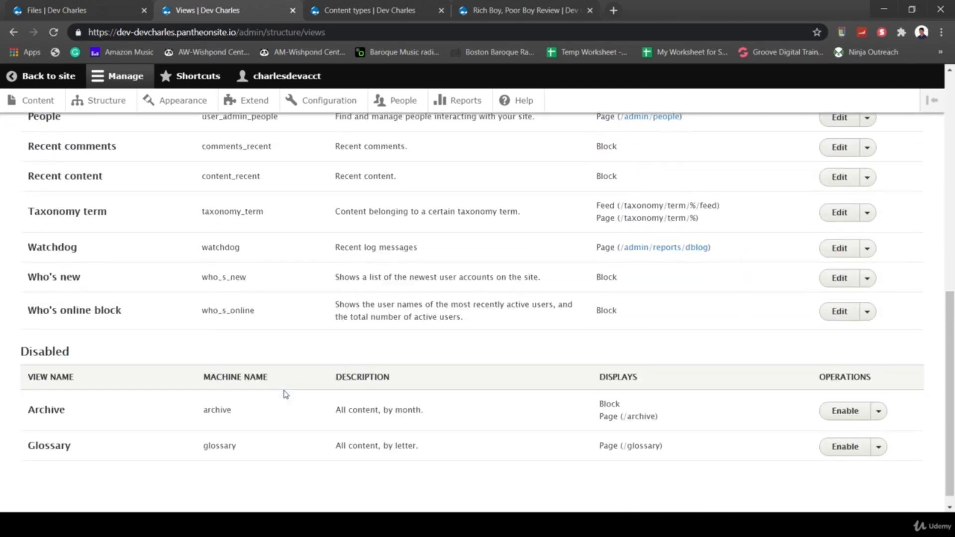
{"action": "scroll", "coordinate": [274, 321], "scroll_direction": "up", "scroll_amount": 10}
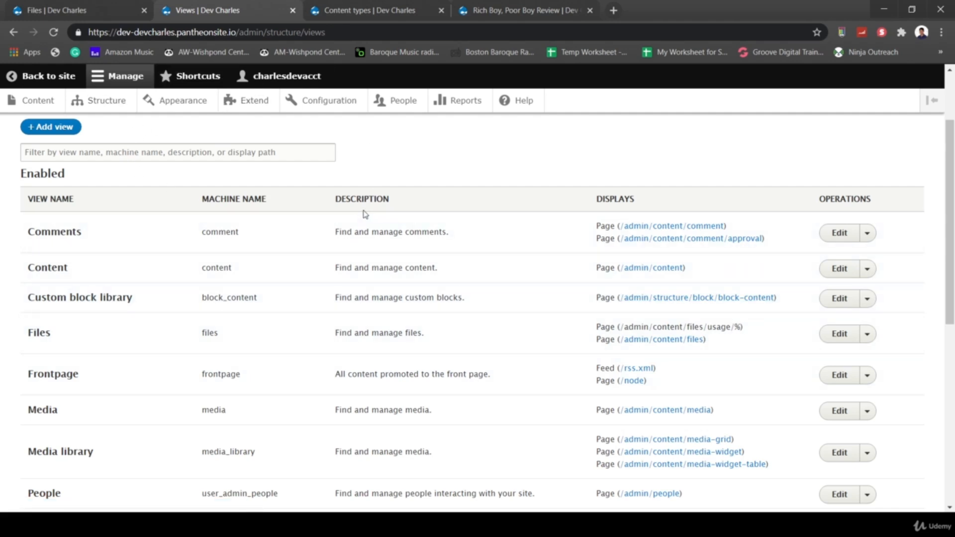
- Browse the Files and Media listings, then return to the Views list
{"action": "left_click", "coordinate": [95, 11]}
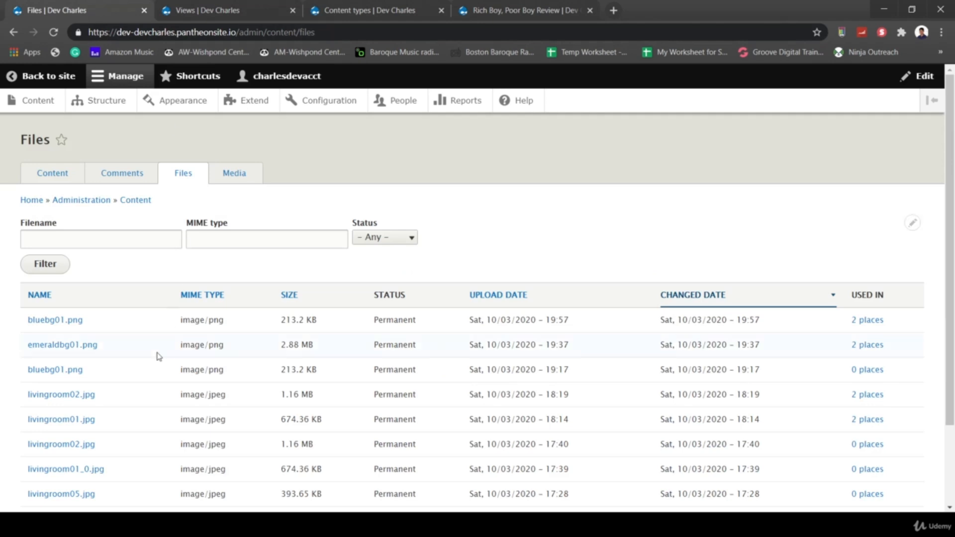
{"action": "left_click", "coordinate": [234, 182]}
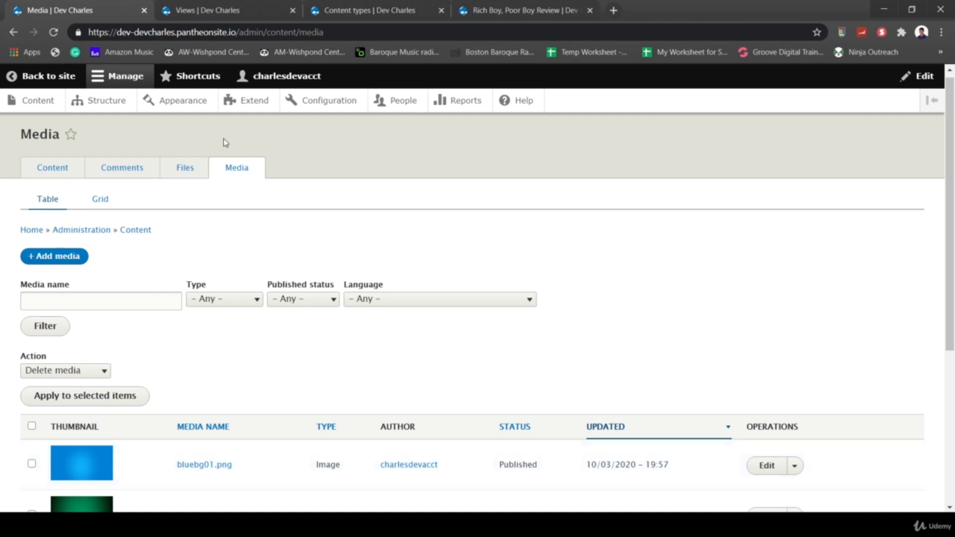
{"action": "left_click", "coordinate": [182, 171]}
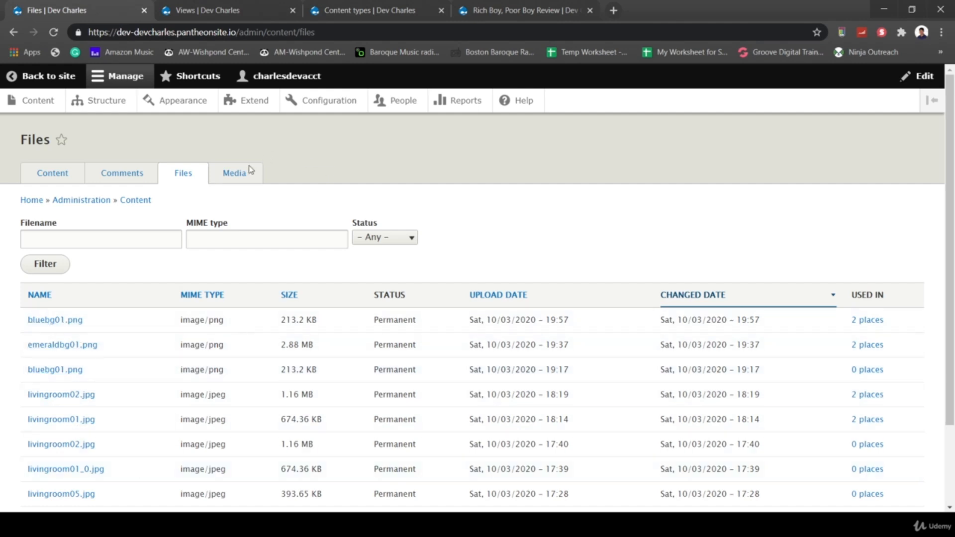
{"action": "left_click", "coordinate": [228, 179]}
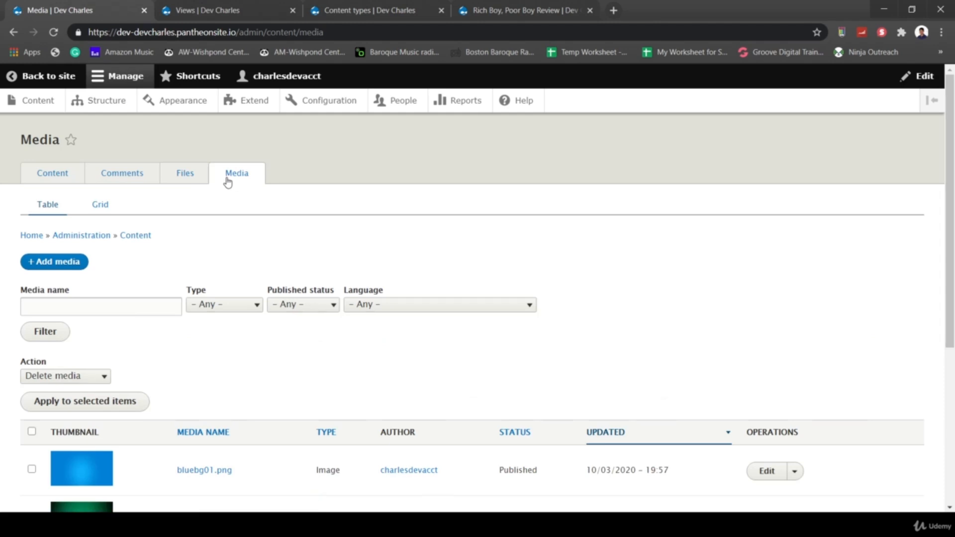
{"action": "left_click", "coordinate": [258, 10]}
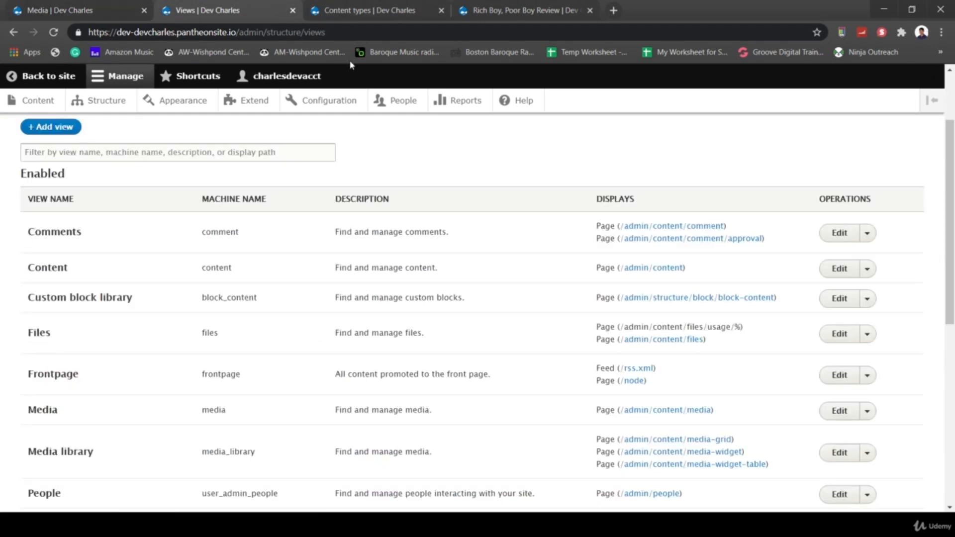
{"action": "scroll", "coordinate": [141, 146], "scroll_direction": "up", "scroll_amount": 2}
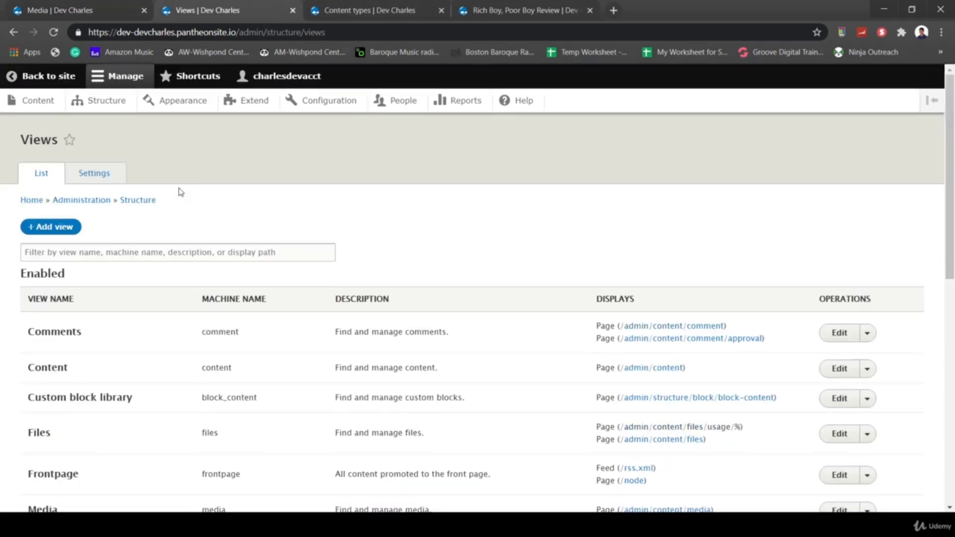
- Start a new view named 'Book Reviews' that lists Book Reviews content
{"action": "left_click", "coordinate": [59, 226]}
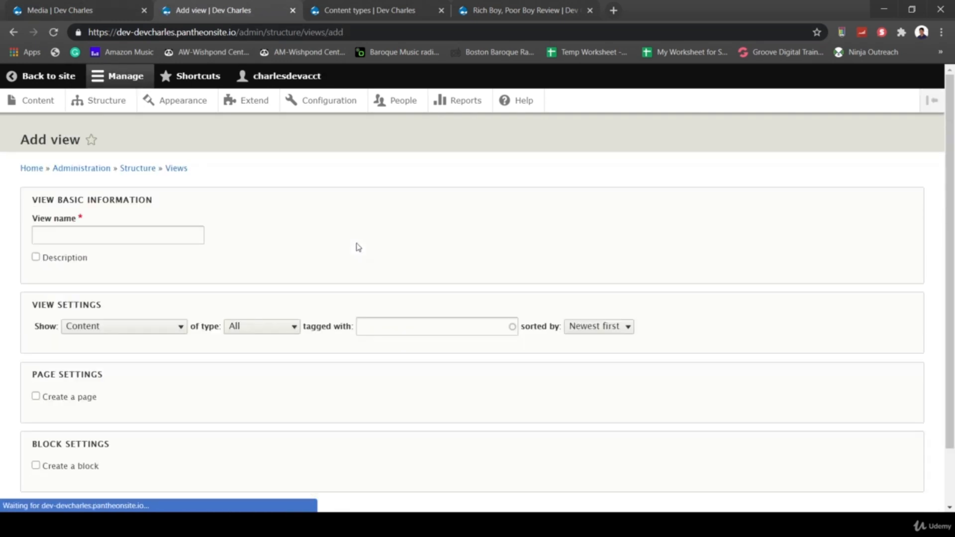
{"action": "left_click", "coordinate": [127, 231]}
{"action": "type", "text": "Boo"}
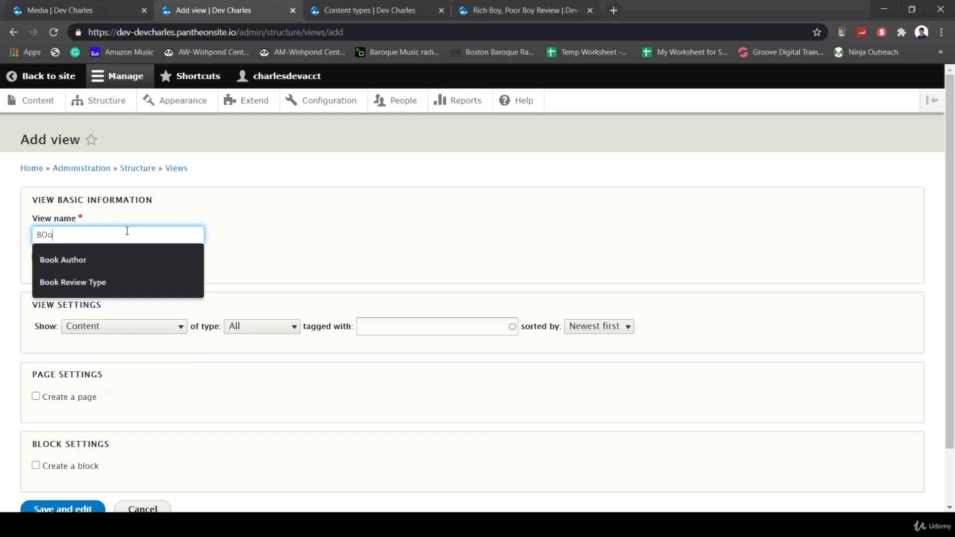
{"action": "type", "text": "k Reviews"}
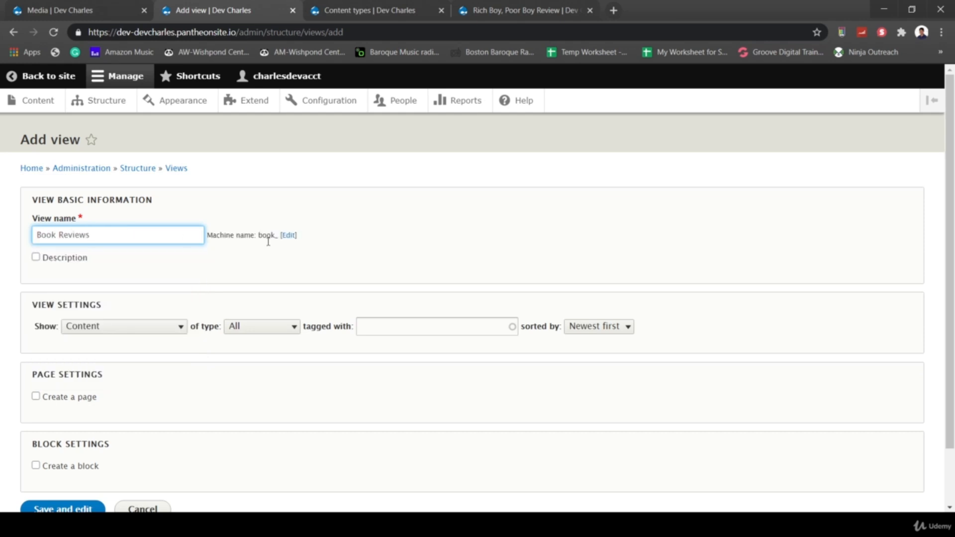
{"action": "left_click", "coordinate": [436, 262]}
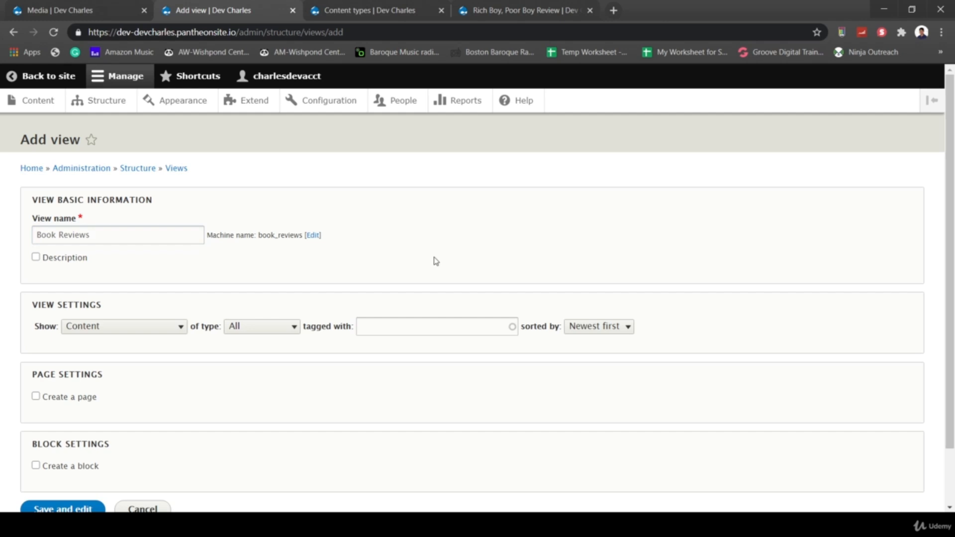
{"action": "left_click", "coordinate": [270, 329]}
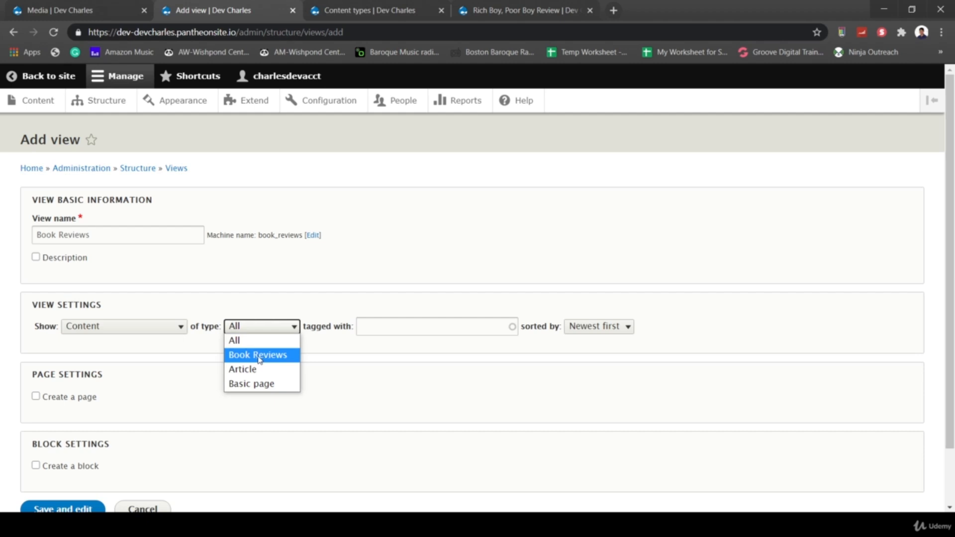
{"action": "left_click", "coordinate": [259, 355]}
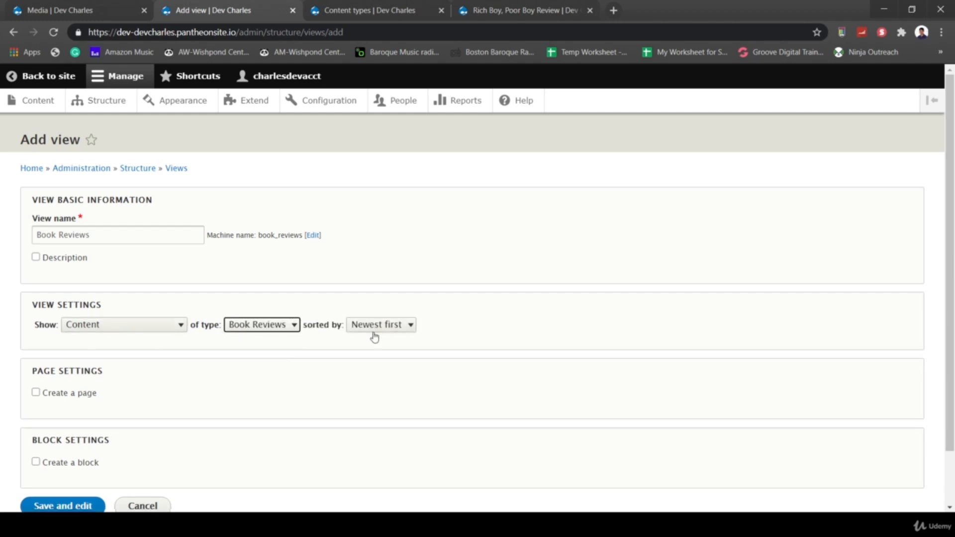
- Add a block display with 5 items per block and a pager, then save the view
{"action": "scroll", "coordinate": [280, 386], "scroll_direction": "down", "scroll_amount": 2}
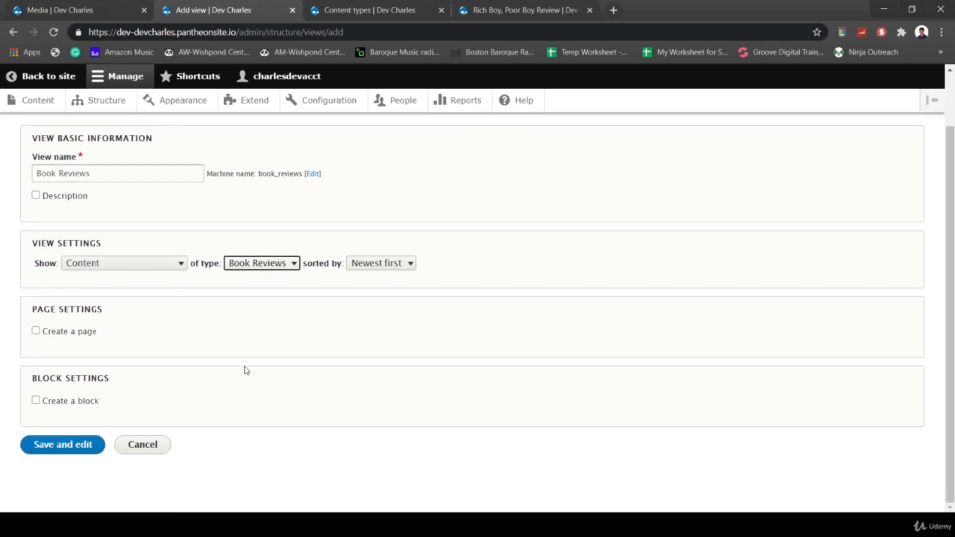
{"action": "left_click", "coordinate": [35, 401]}
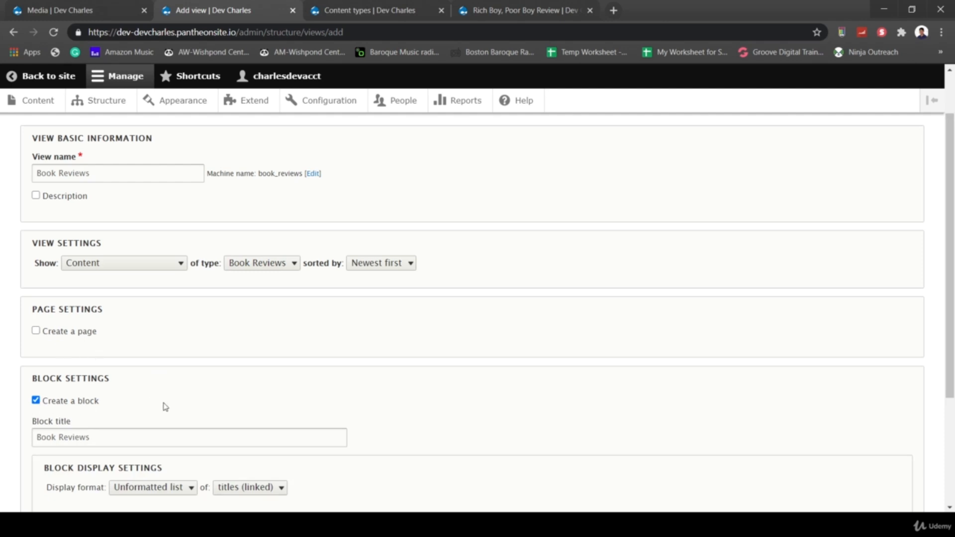
{"action": "scroll", "coordinate": [166, 407], "scroll_direction": "down", "scroll_amount": 2}
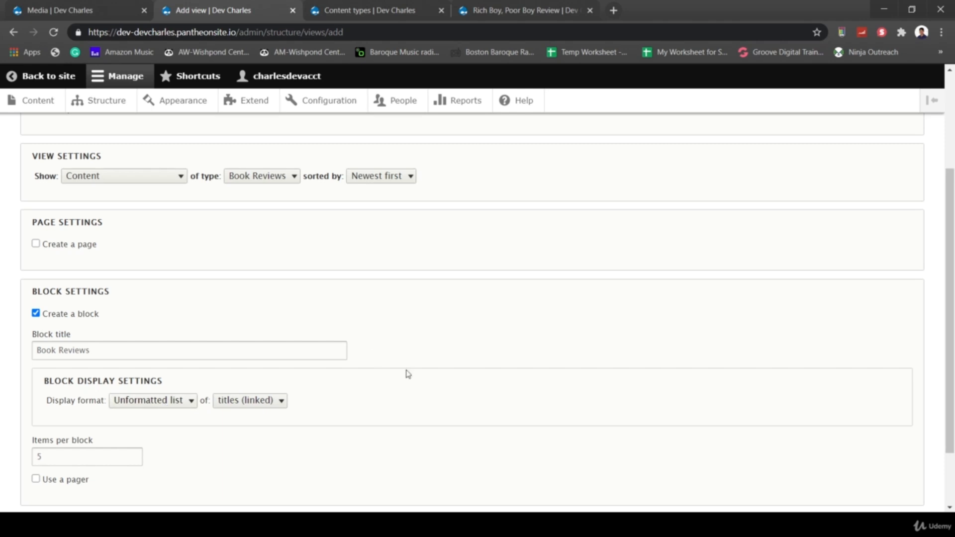
{"action": "scroll", "coordinate": [408, 374], "scroll_direction": "down", "scroll_amount": 2}
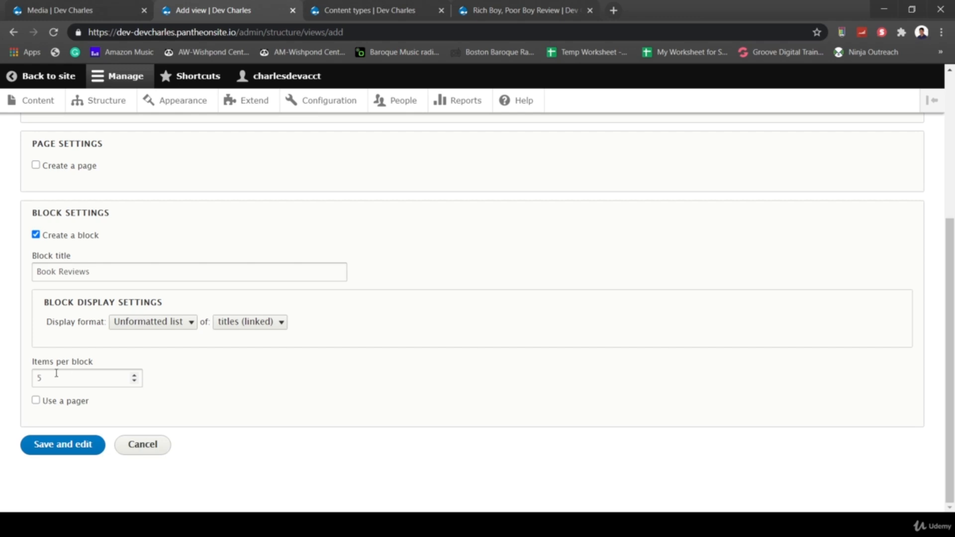
{"action": "left_click_drag", "start_coordinate": [56, 377], "coordinate": [25, 381]}
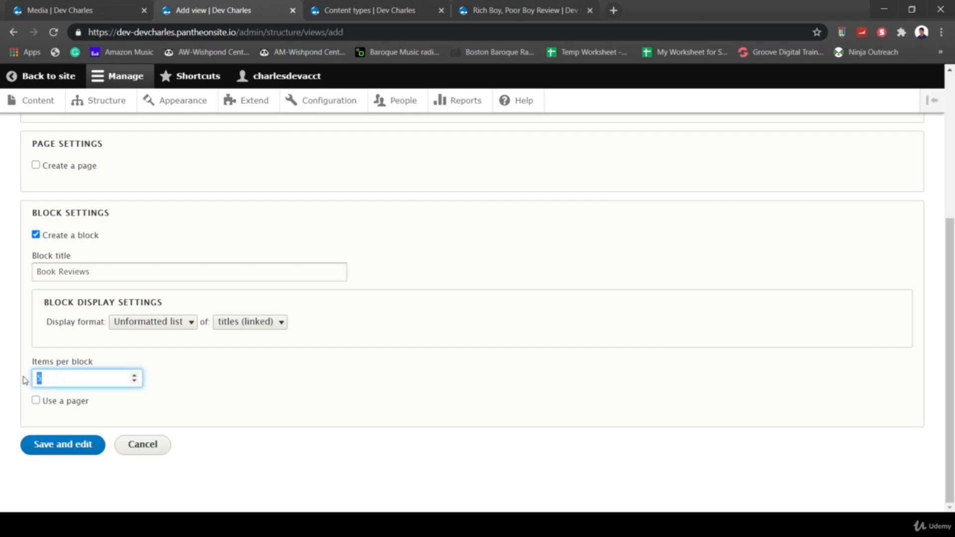
{"action": "left_click", "coordinate": [36, 401]}
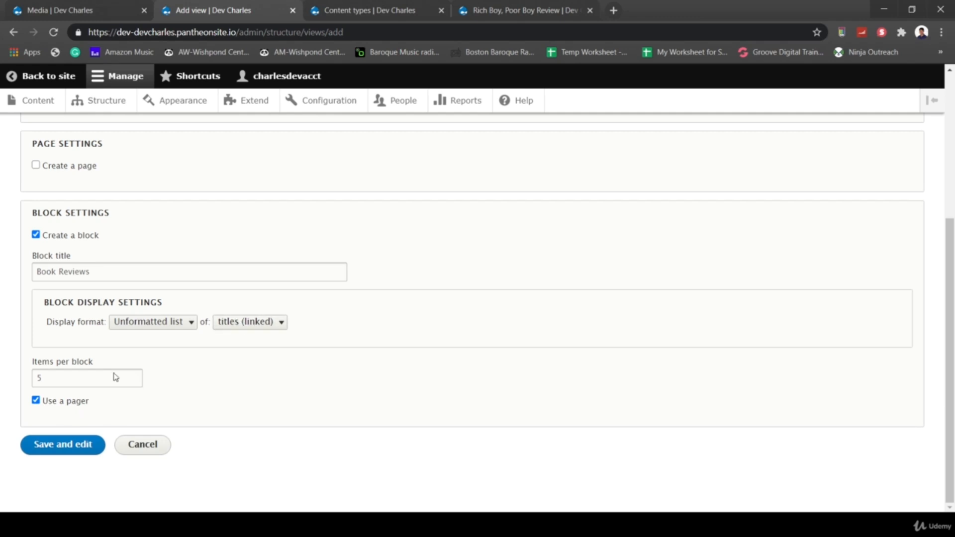
{"action": "left_click", "coordinate": [56, 446]}
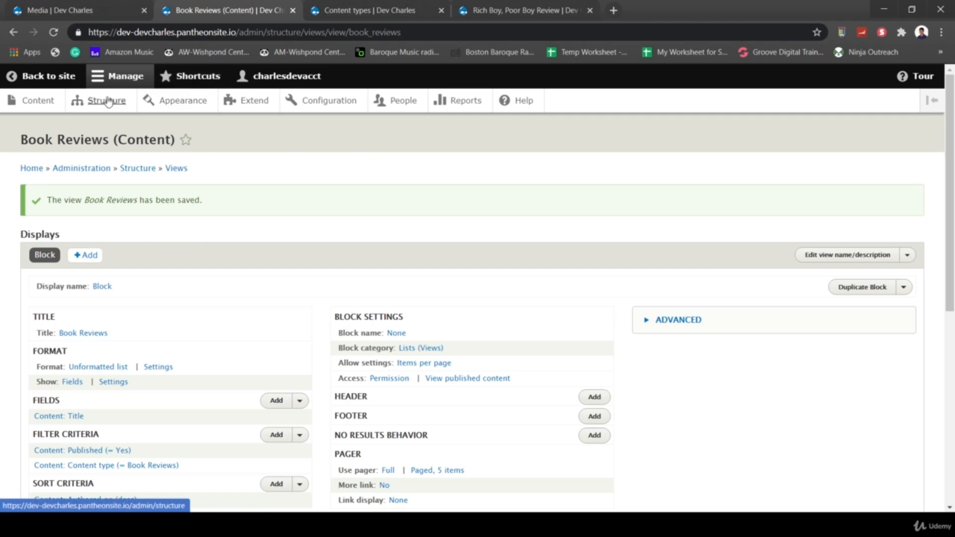
- Go to the Block layout page under Structure and find Sidebar Second
{"action": "left_click", "coordinate": [343, 9]}
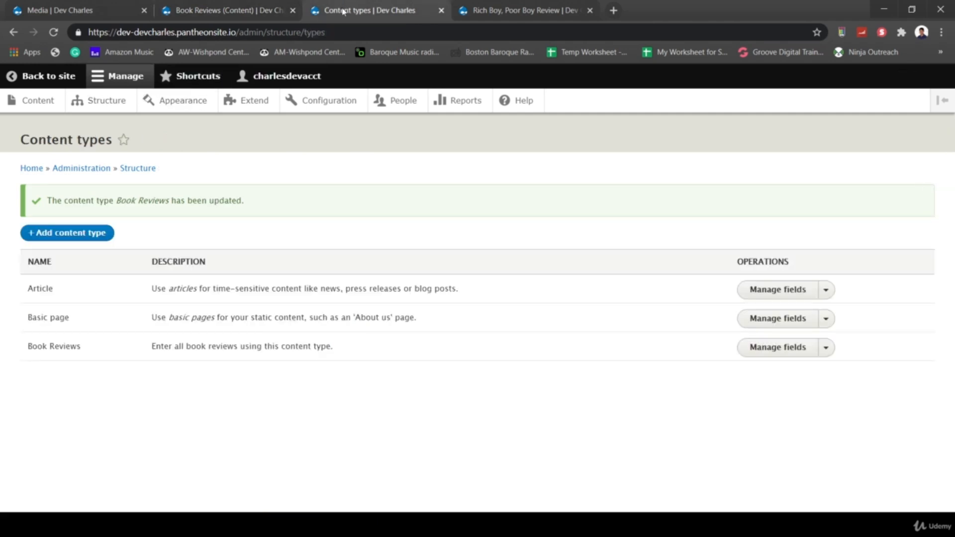
{"action": "left_click", "coordinate": [114, 102]}
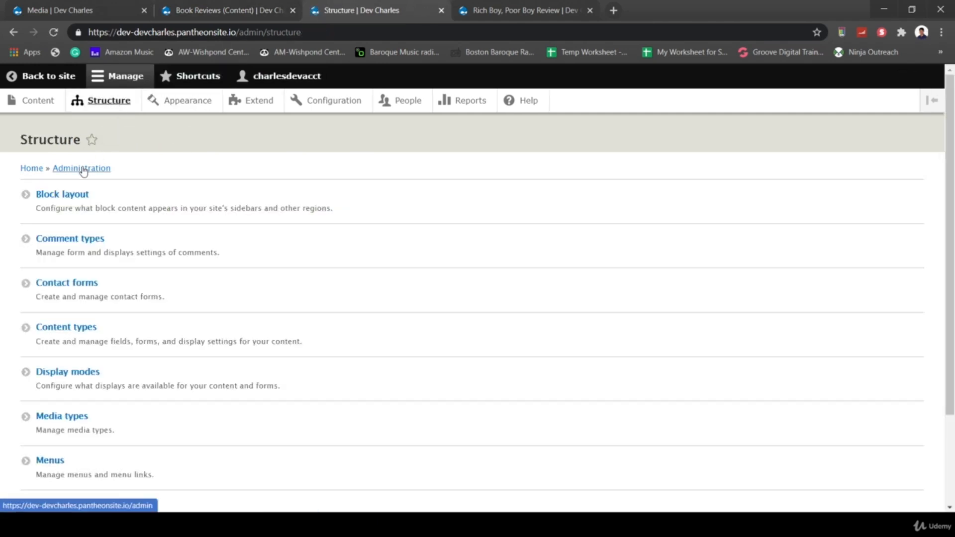
{"action": "left_click", "coordinate": [74, 194]}
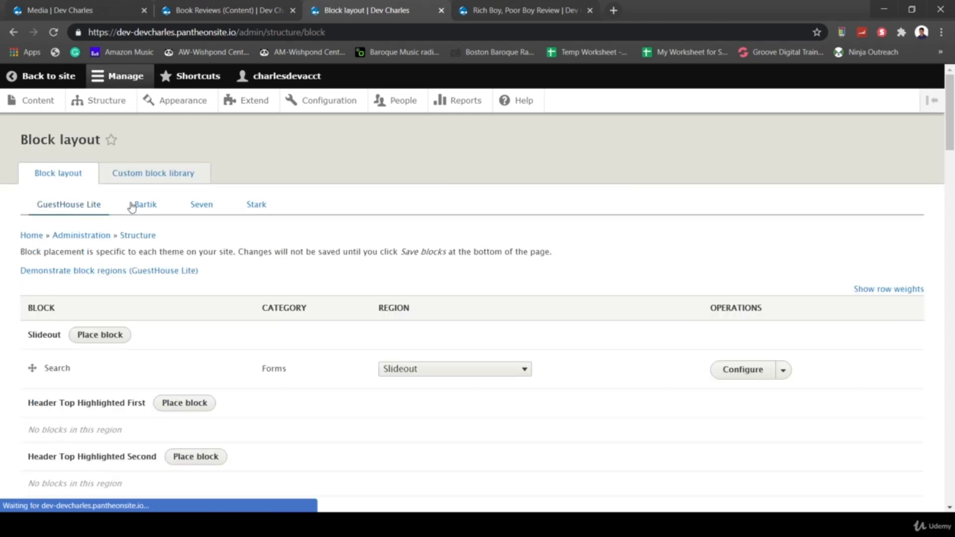
{"action": "scroll", "coordinate": [388, 382], "scroll_direction": "down", "scroll_amount": 2}
{"action": "scroll", "coordinate": [388, 382], "scroll_direction": "down", "scroll_amount": 14}
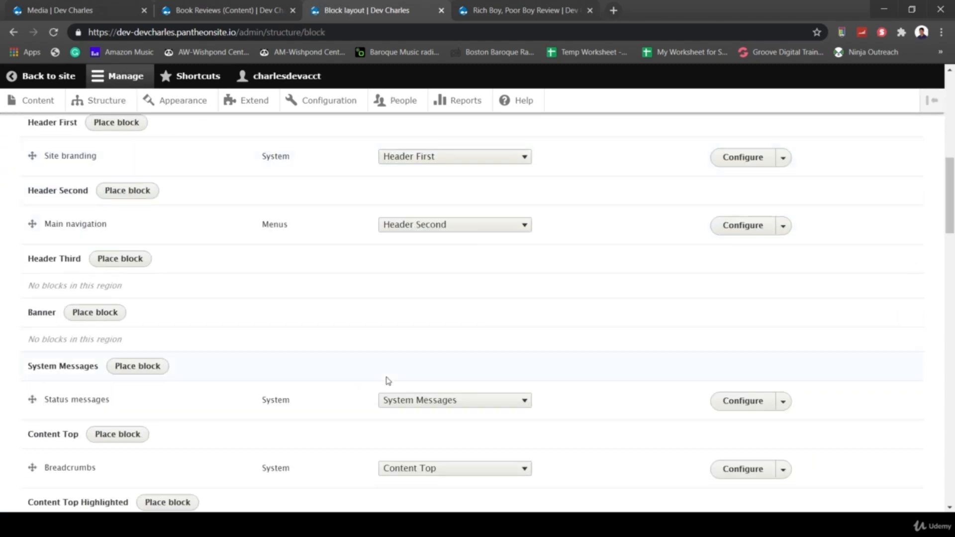
{"action": "scroll", "coordinate": [387, 382], "scroll_direction": "down", "scroll_amount": 5}
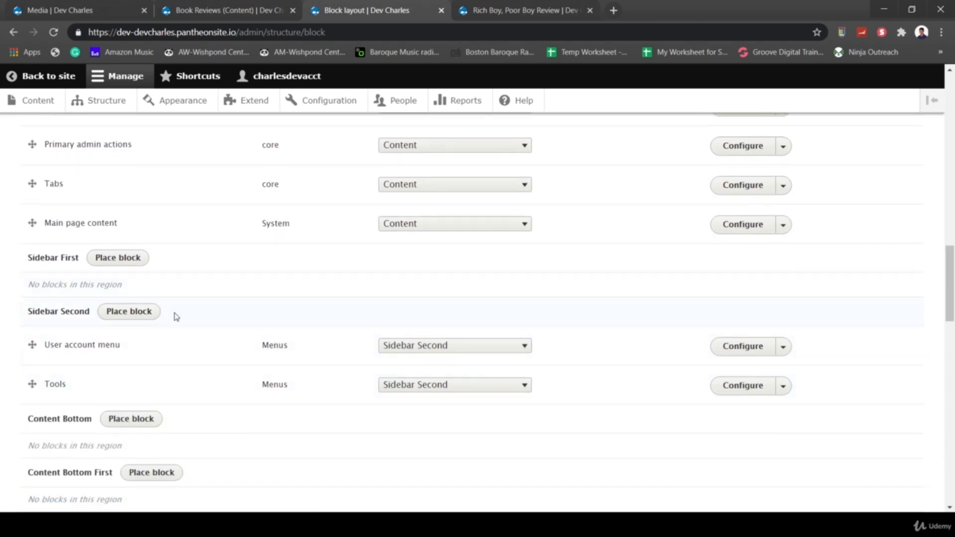
- Place the Book Reviews block in Sidebar Second, visible only on Article pages
{"action": "left_click", "coordinate": [112, 311]}
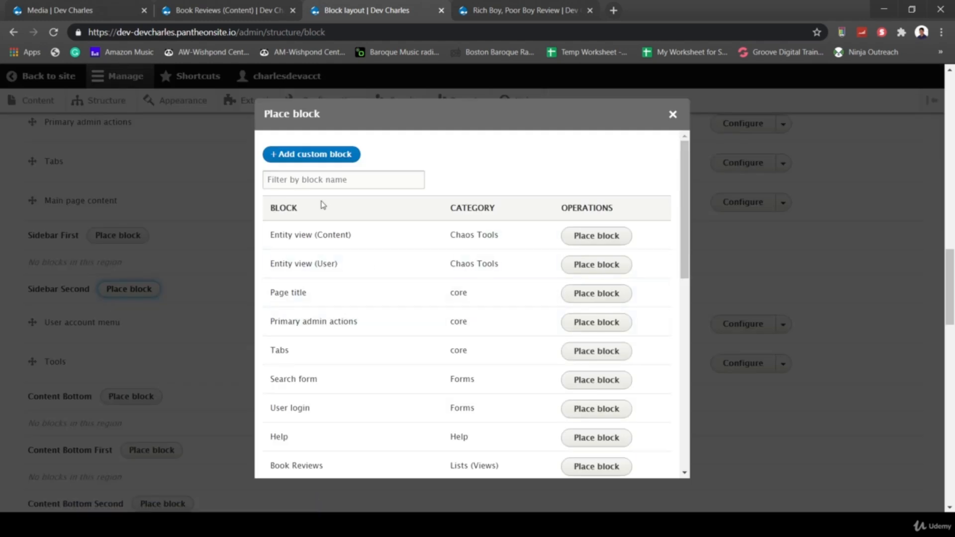
{"action": "left_click", "coordinate": [580, 470]}
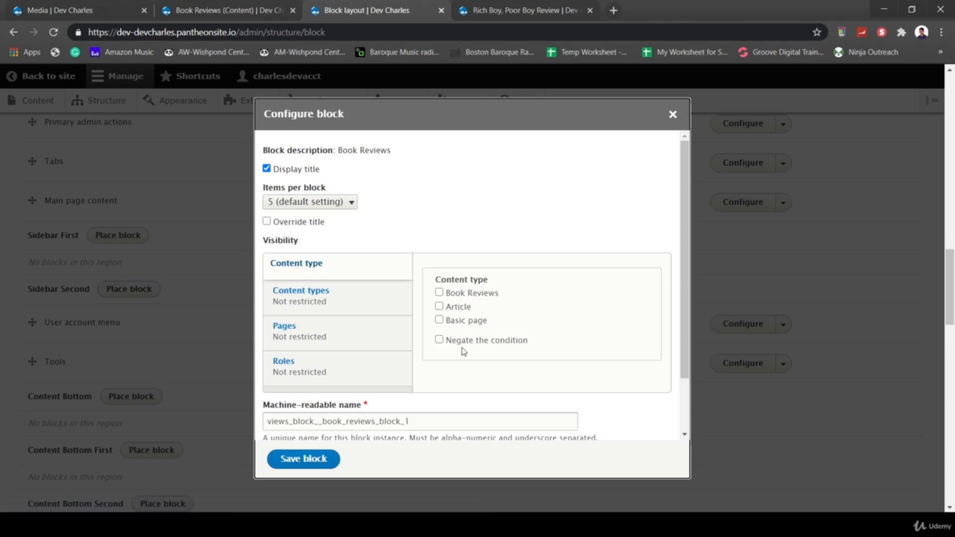
{"action": "left_click", "coordinate": [439, 307]}
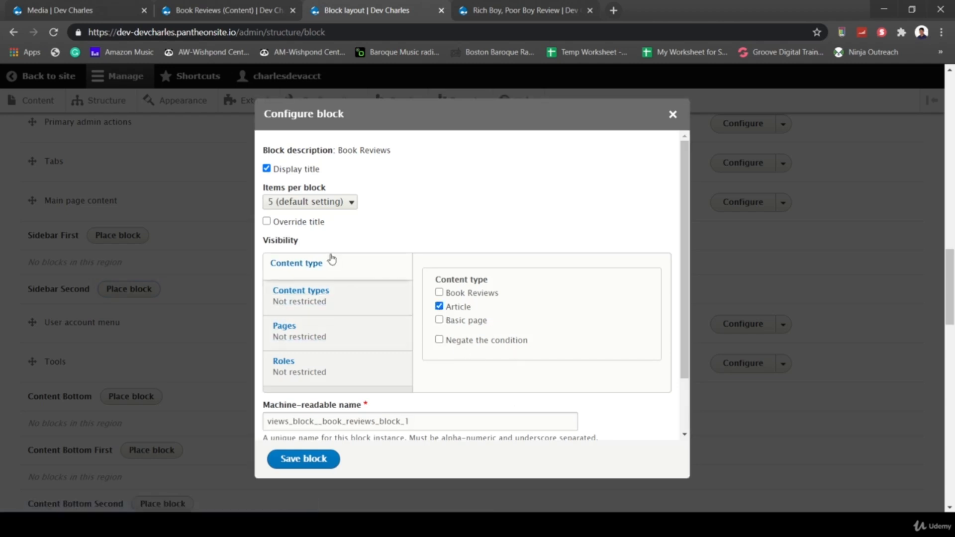
{"action": "left_click", "coordinate": [301, 469]}
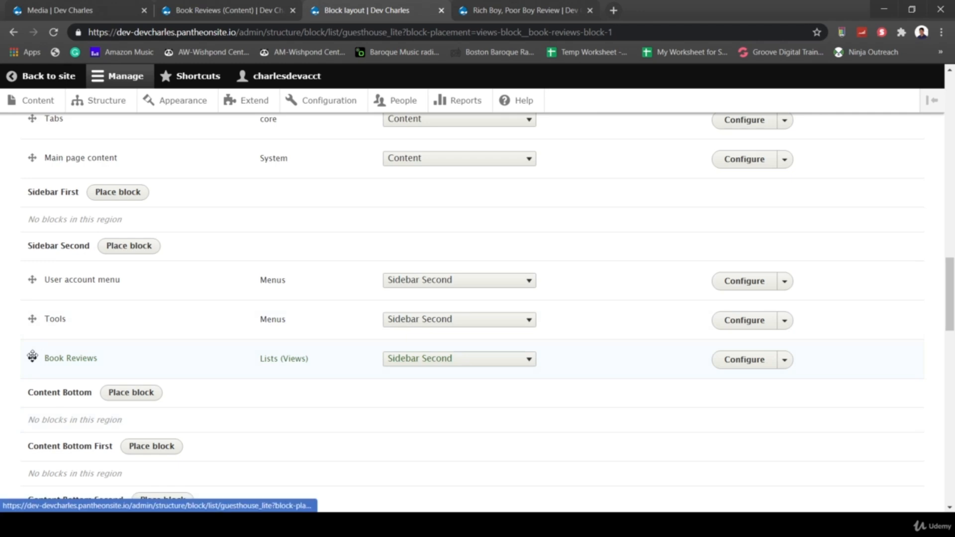
- Move Book Reviews to the top of Sidebar Second and save the block layout
{"action": "left_click_drag", "start_coordinate": [33, 355], "coordinate": [38, 292]}
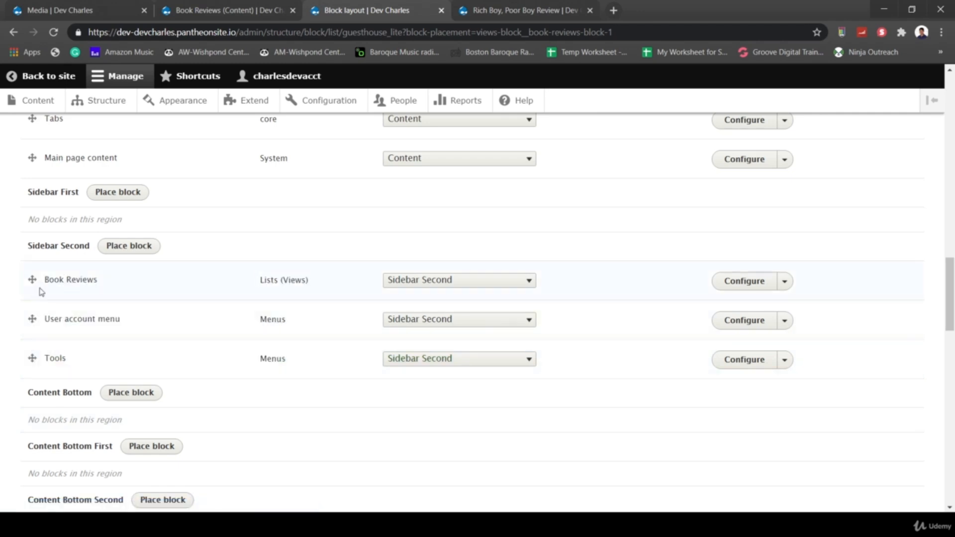
{"action": "scroll", "coordinate": [122, 271], "scroll_direction": "up", "scroll_amount": 8}
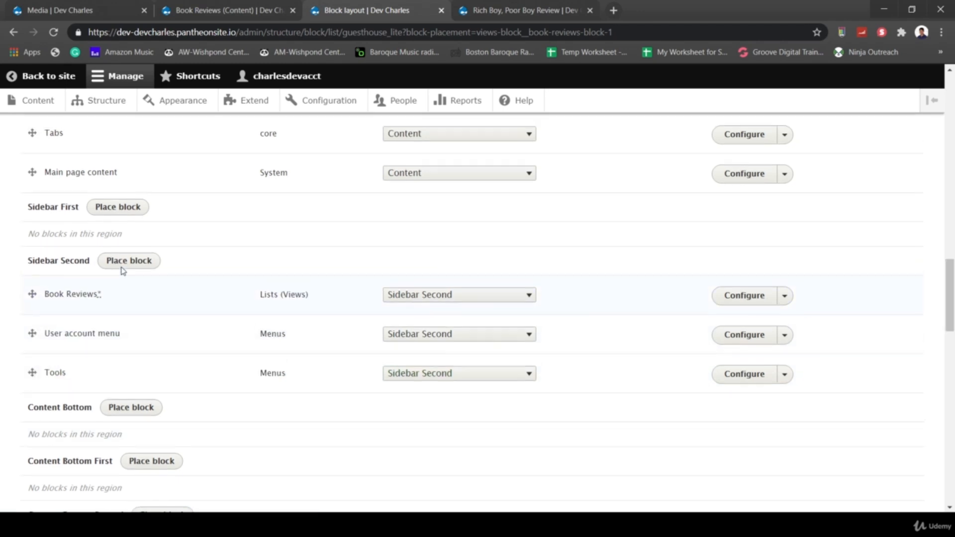
{"action": "scroll", "coordinate": [122, 271], "scroll_direction": "up", "scroll_amount": 15}
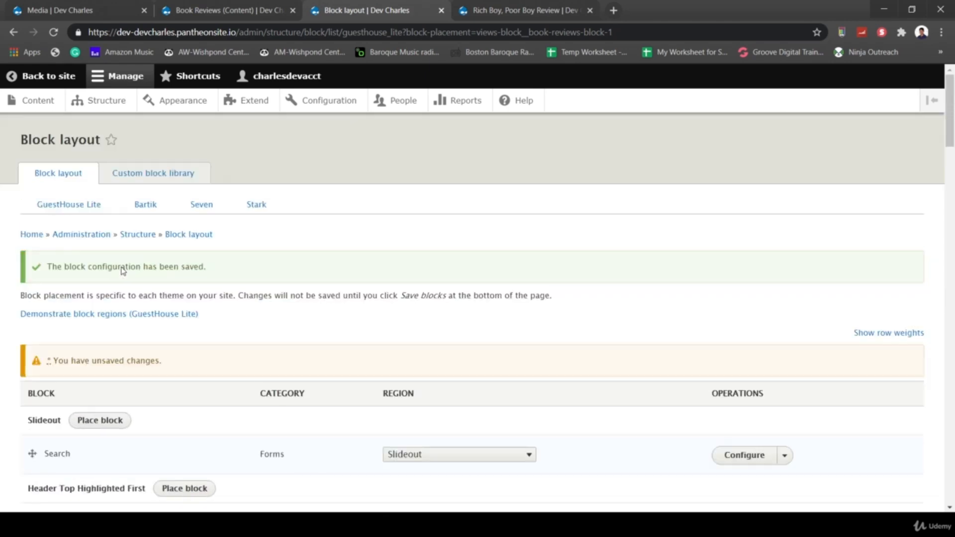
{"action": "scroll", "coordinate": [122, 271], "scroll_direction": "down", "scroll_amount": 20}
{"action": "scroll", "coordinate": [122, 272], "scroll_direction": "down", "scroll_amount": 15}
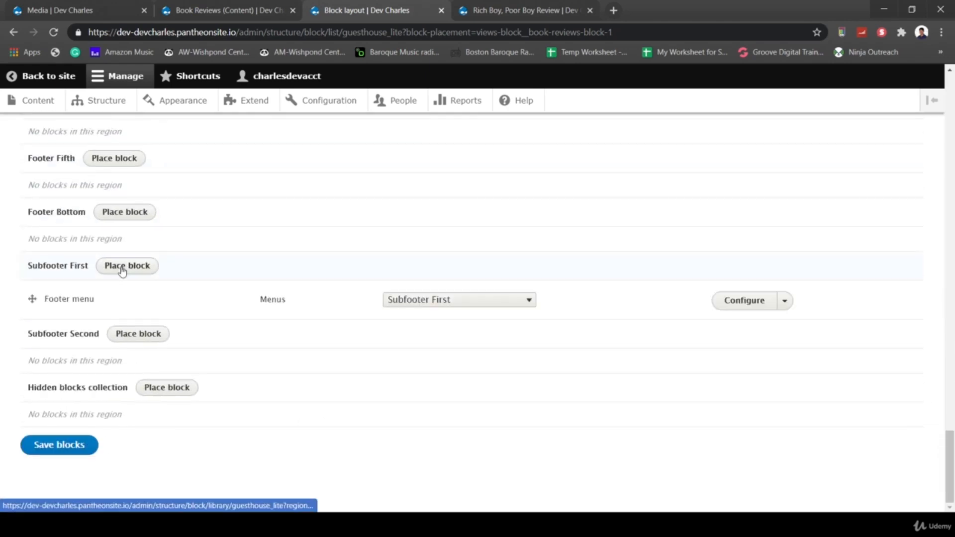
{"action": "left_click", "coordinate": [82, 457]}
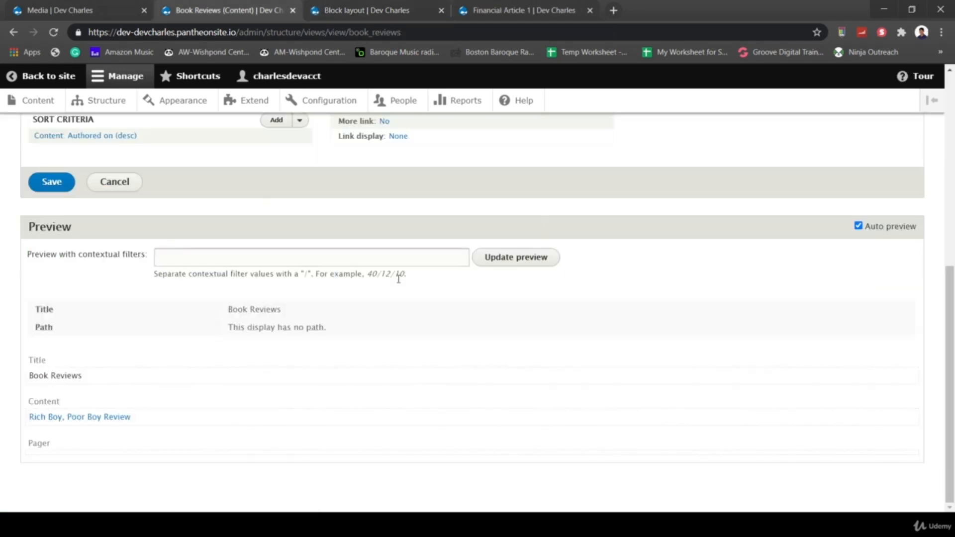
- Check the sidebar on the home page, Test Article and Financial Article 1 for the Book Reviews block
{"action": "left_click", "coordinate": [559, 19]}
{"action": "left_click", "coordinate": [214, 145]}
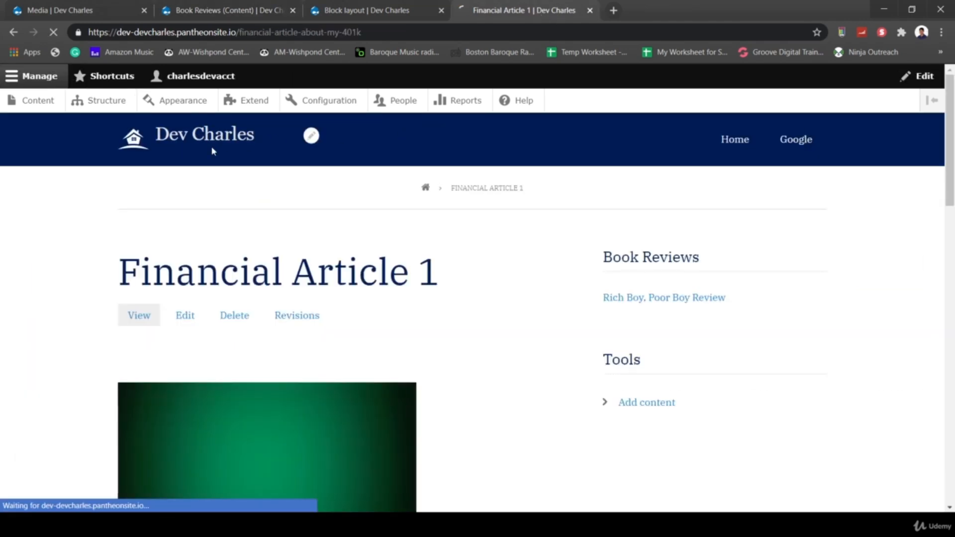
{"action": "scroll", "coordinate": [299, 363], "scroll_direction": "down", "scroll_amount": 2}
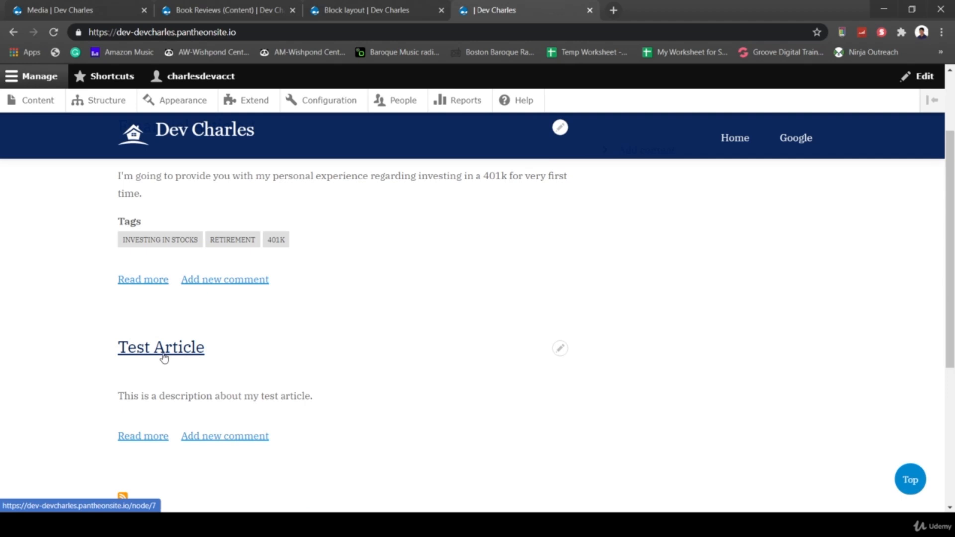
{"action": "left_click", "coordinate": [187, 359]}
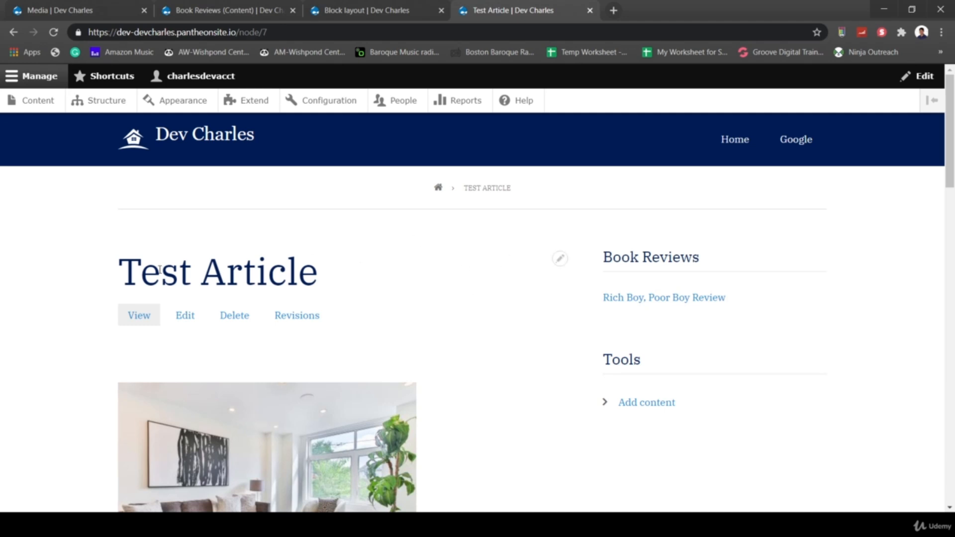
{"action": "left_click", "coordinate": [134, 143]}
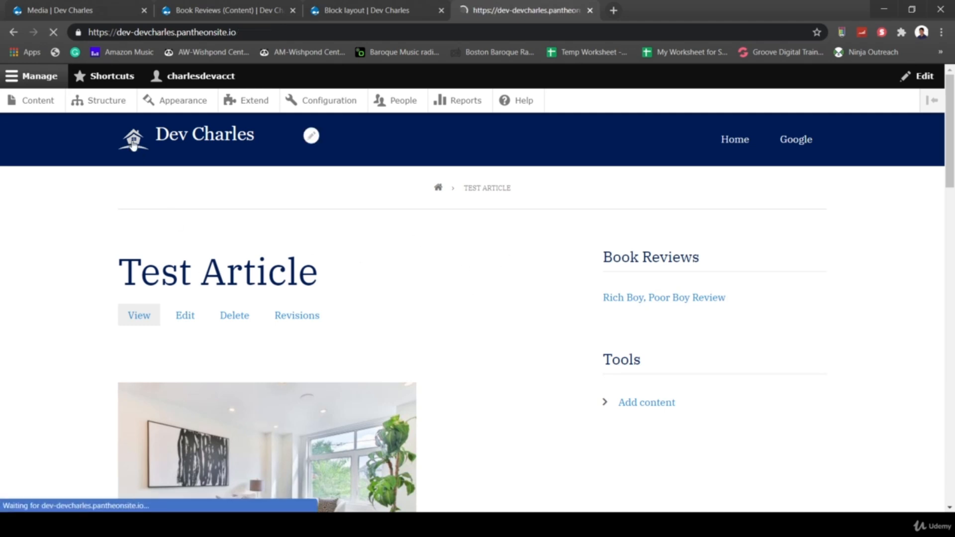
{"action": "left_click", "coordinate": [193, 244]}
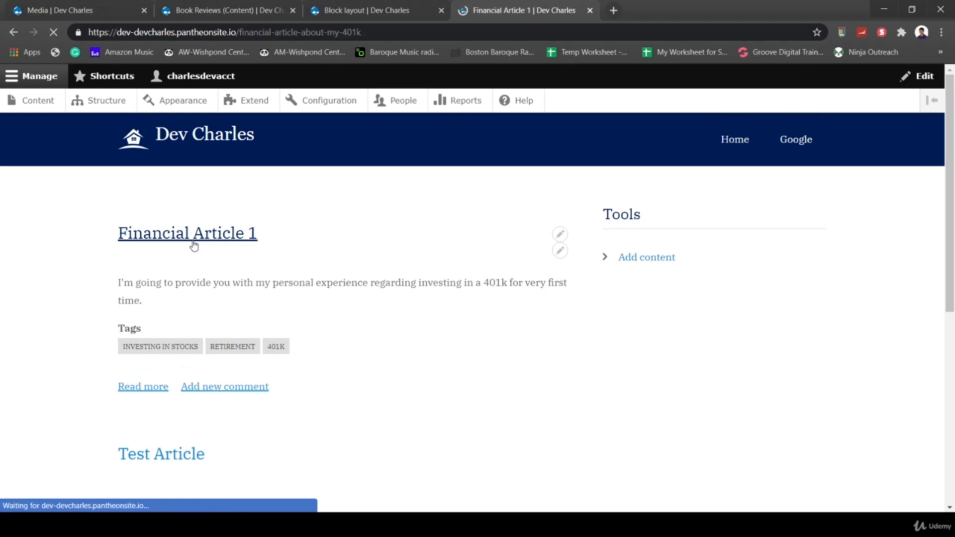
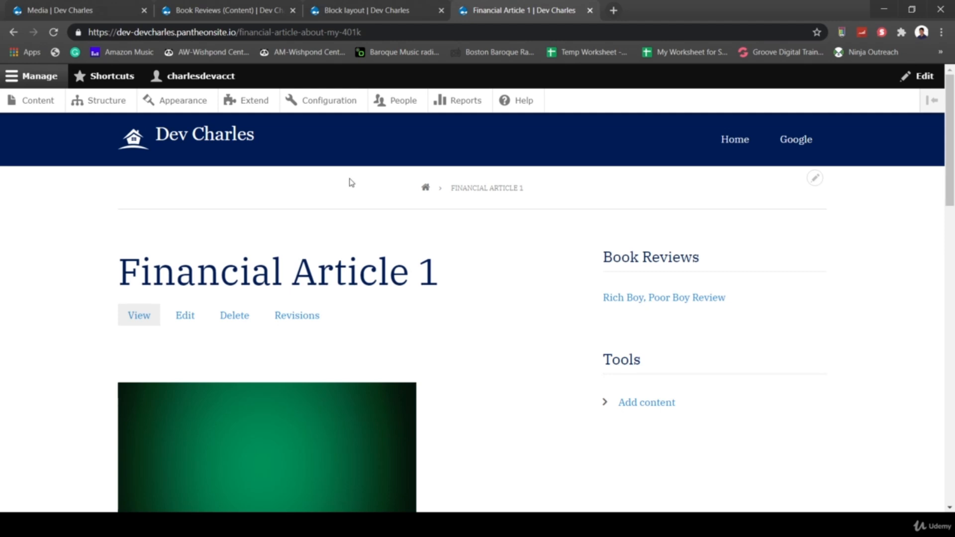
- Review the Book Reviews view's filter criteria: published Book Reviews, sorted newest first
{"action": "left_click", "coordinate": [209, 11]}
{"action": "scroll", "coordinate": [332, 251], "scroll_direction": "up", "scroll_amount": 5}
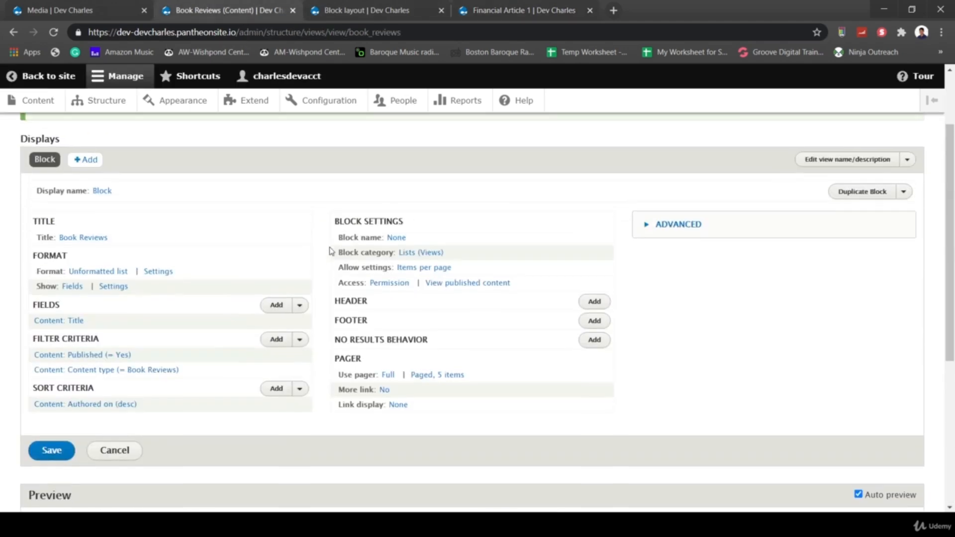
{"action": "scroll", "coordinate": [217, 262], "scroll_direction": "up", "scroll_amount": 2}
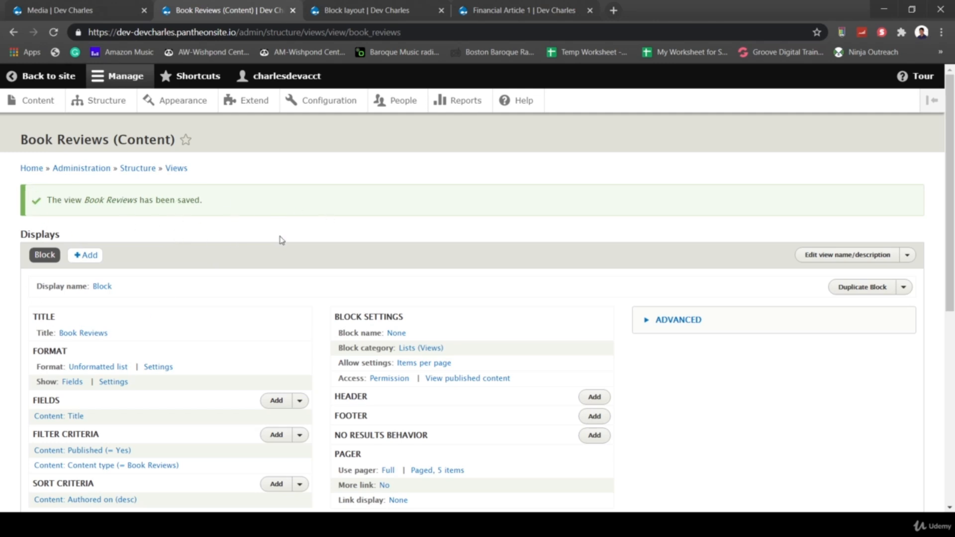
{"action": "scroll", "coordinate": [281, 241], "scroll_direction": "down", "scroll_amount": 3}
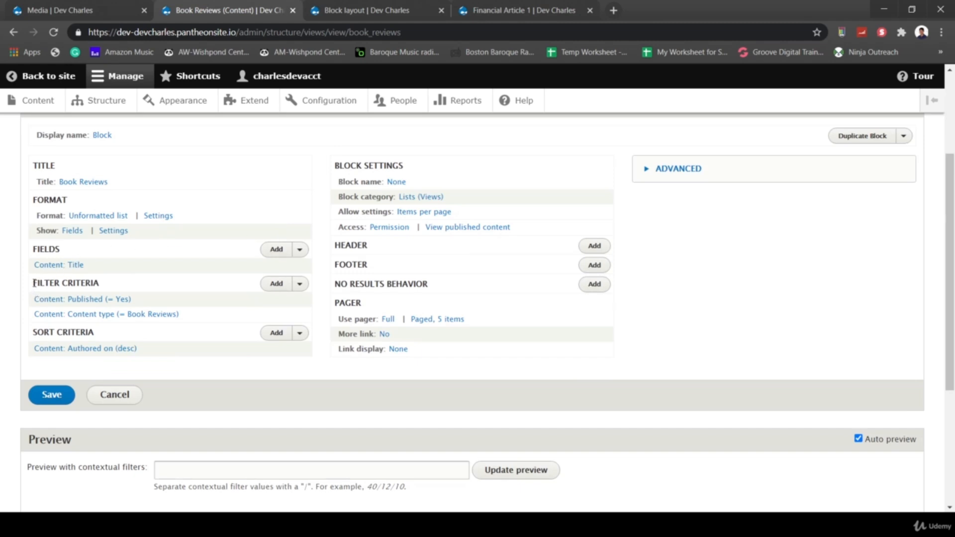
{"action": "left_click_drag", "start_coordinate": [33, 283], "coordinate": [102, 287]}
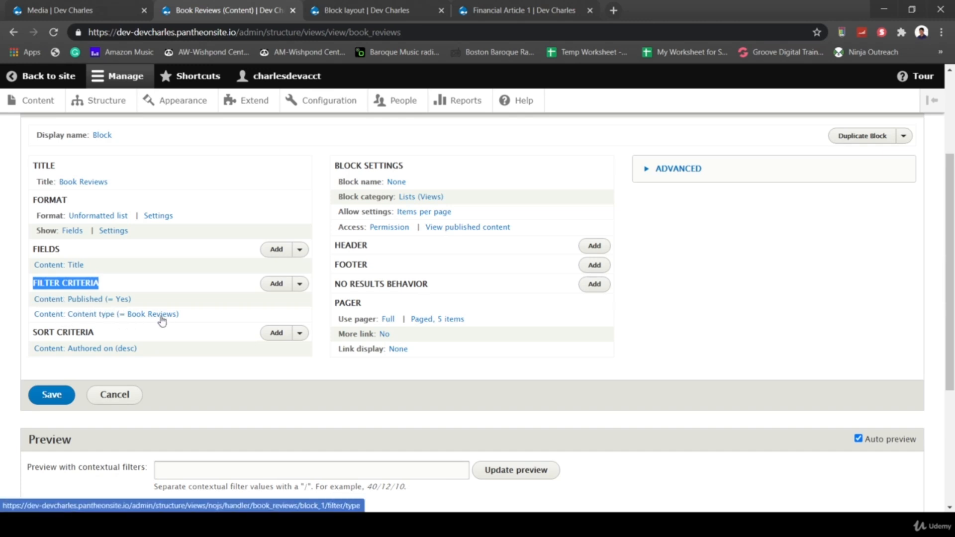
- Check Financial Article 1, the home page and Test Article, then return to the view editor
{"action": "left_click", "coordinate": [485, 10]}
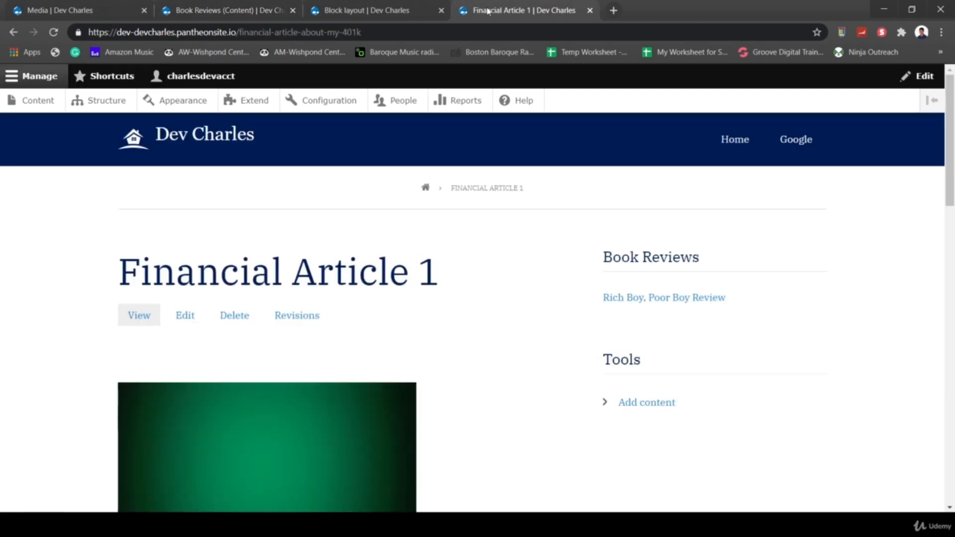
{"action": "left_click", "coordinate": [135, 144]}
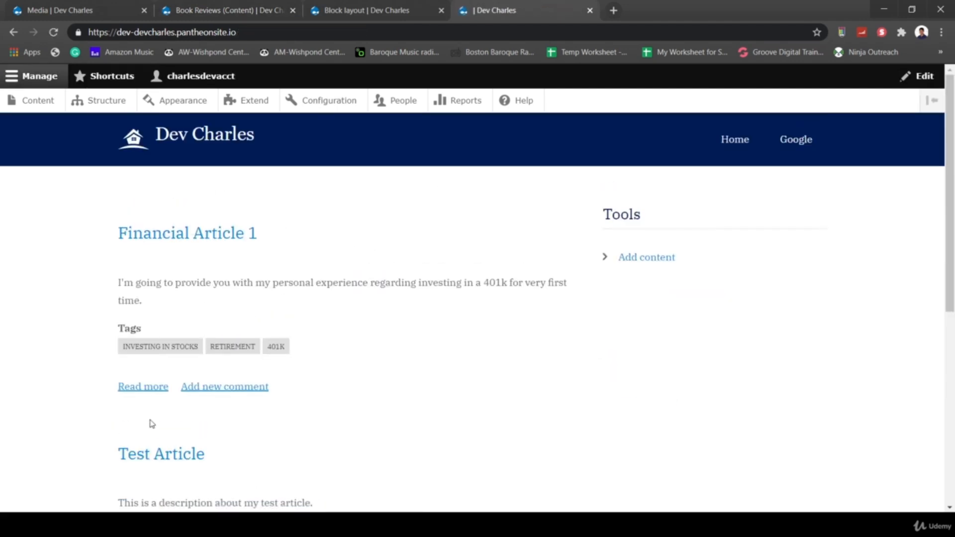
{"action": "left_click", "coordinate": [160, 453]}
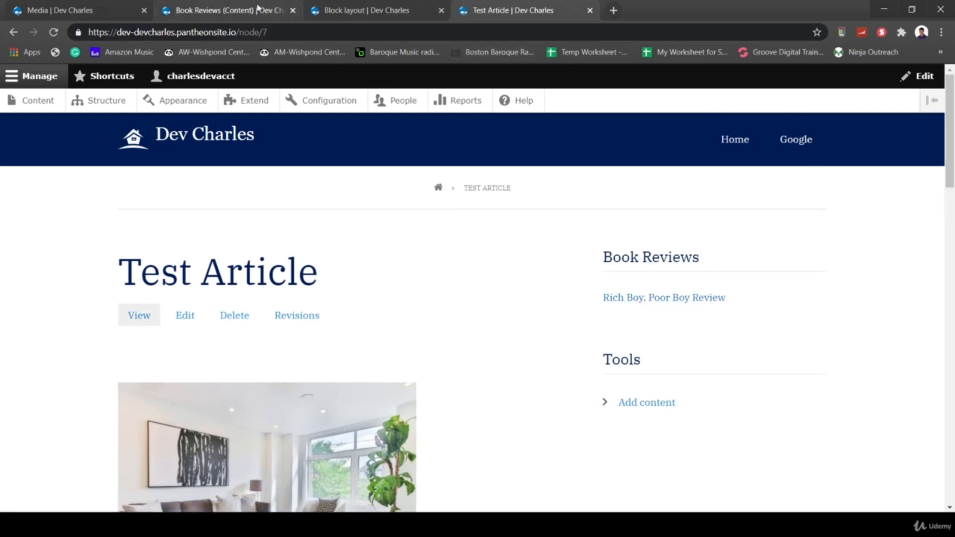
{"action": "left_click", "coordinate": [241, 7]}
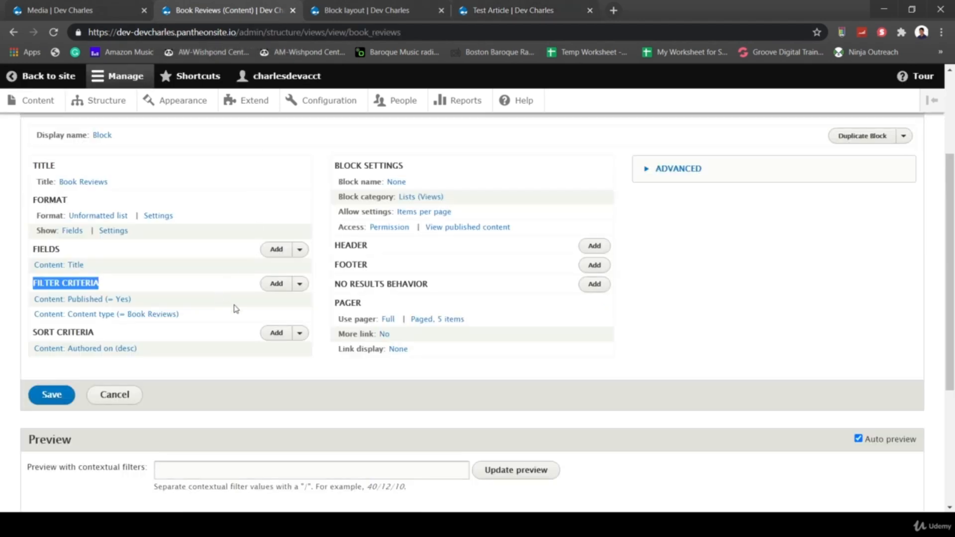
- Add a 'Has taxonomy term' filter to the view using a dropdown selection
{"action": "left_click", "coordinate": [283, 288]}
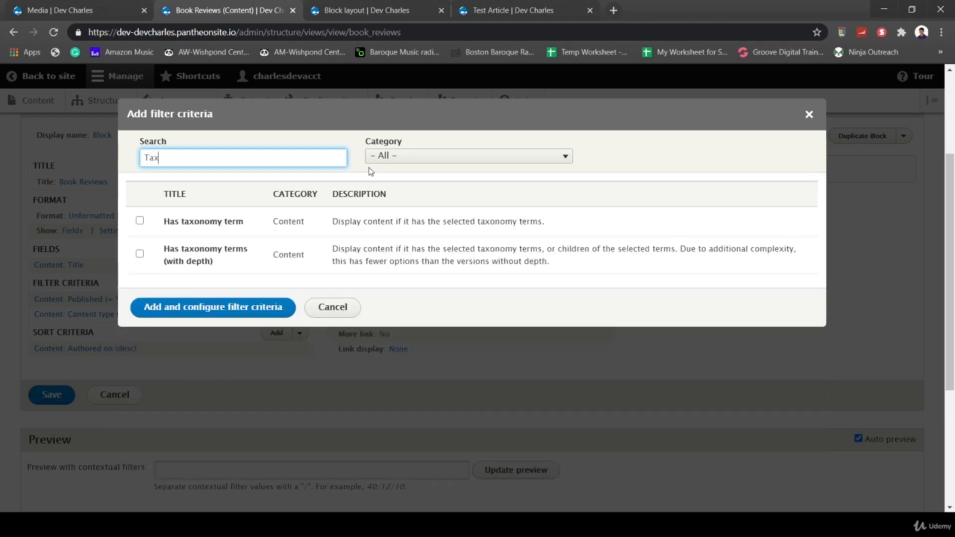
{"action": "type", "text": "Tax"}
{"action": "left_click", "coordinate": [139, 220]}
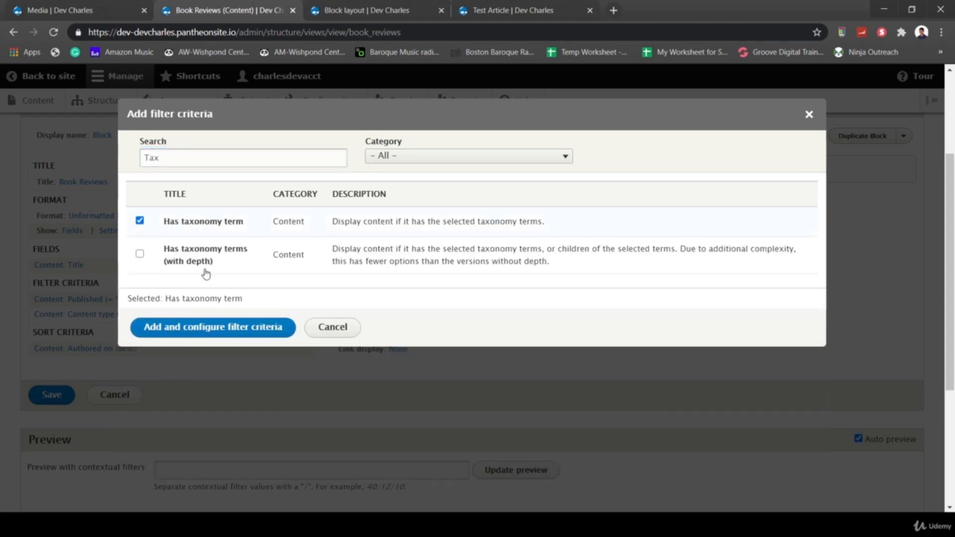
{"action": "left_click", "coordinate": [381, 158]}
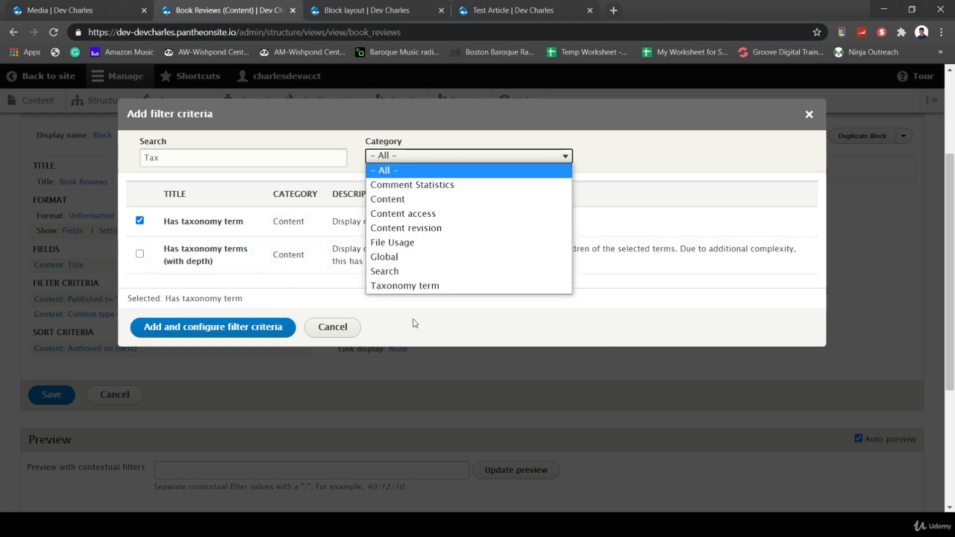
{"action": "left_click", "coordinate": [442, 319]}
{"action": "left_click", "coordinate": [288, 326]}
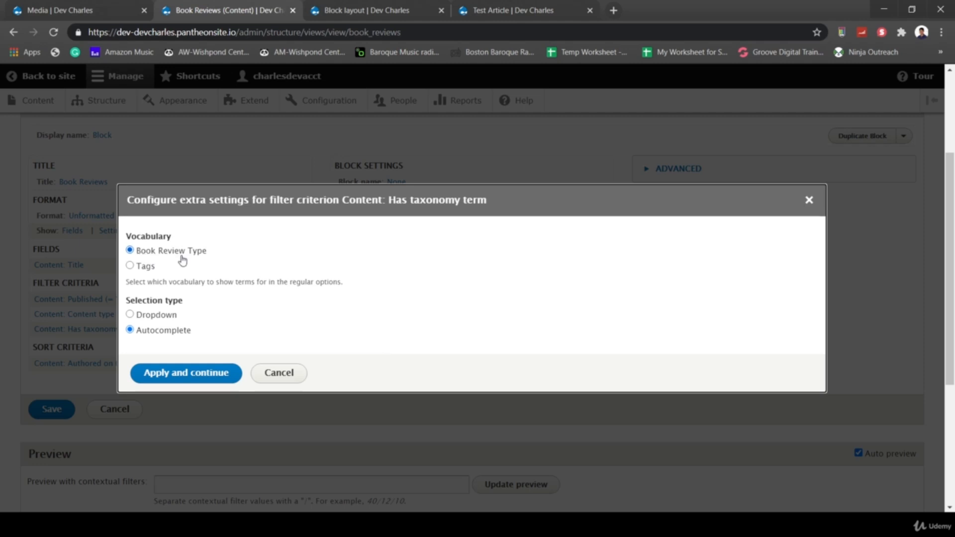
{"action": "left_click", "coordinate": [129, 315]}
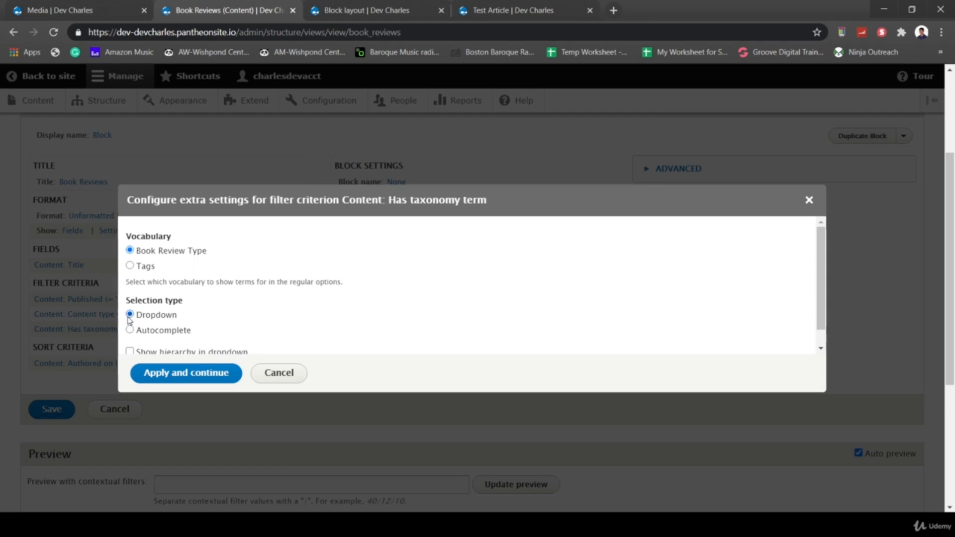
{"action": "left_click", "coordinate": [190, 369]}
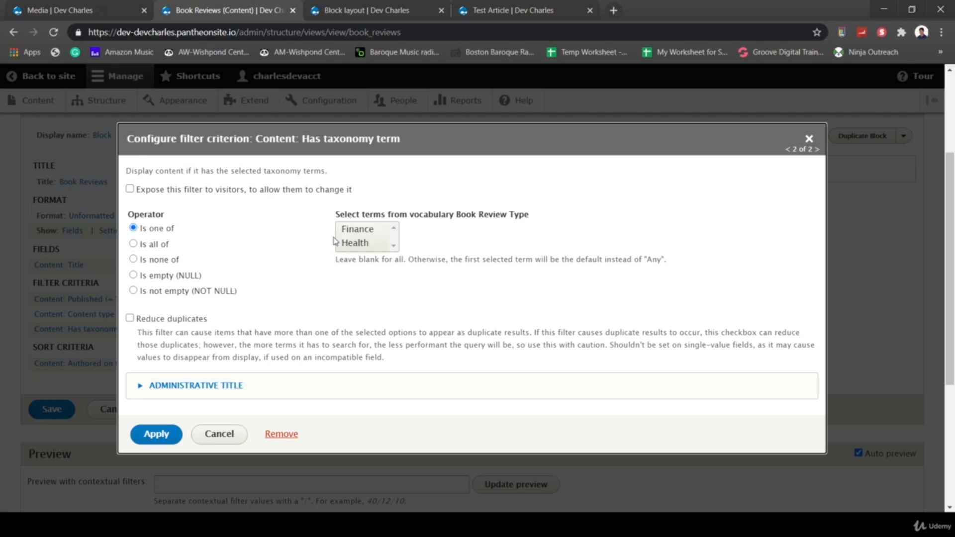
- Set the taxonomy filter to Finance and save the Book Reviews view
{"action": "left_click", "coordinate": [351, 233]}
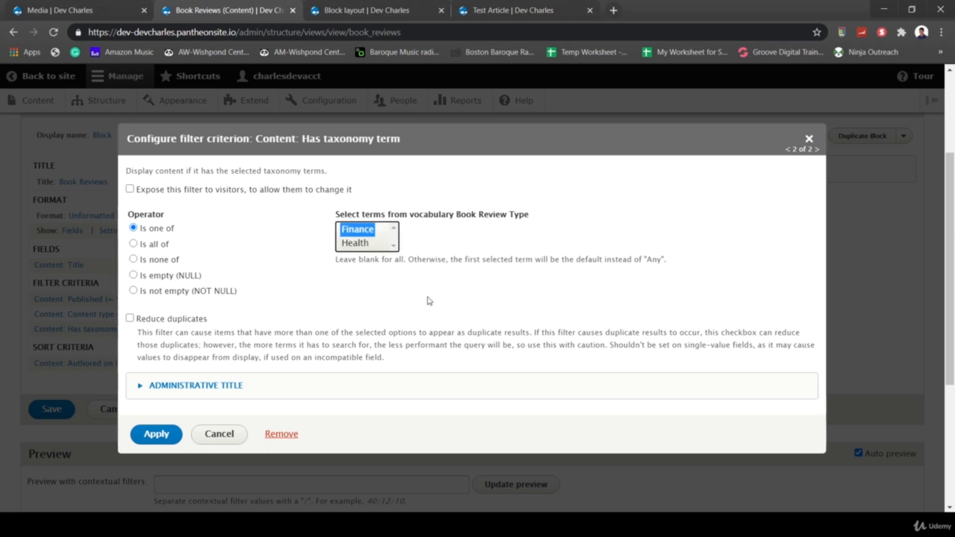
{"action": "left_click", "coordinate": [155, 434]}
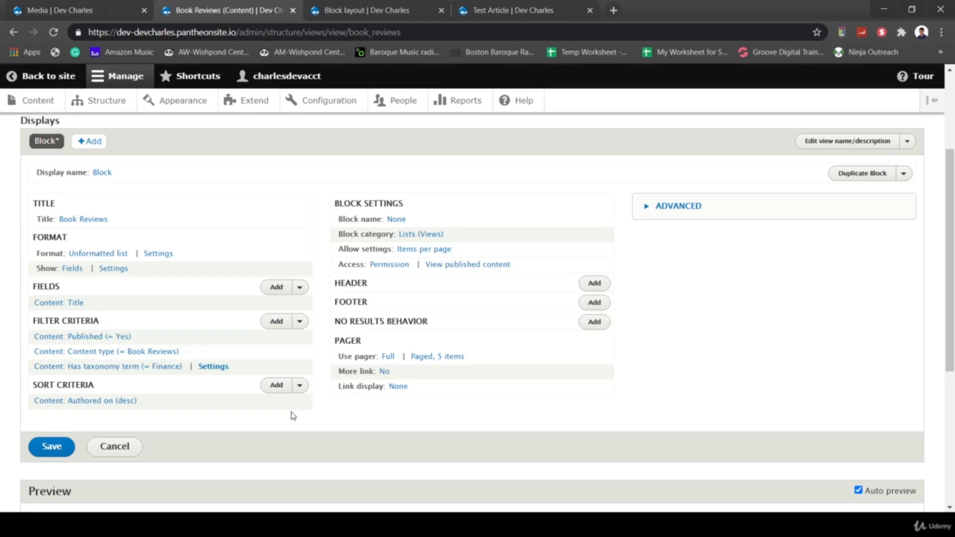
{"action": "left_click", "coordinate": [52, 446]}
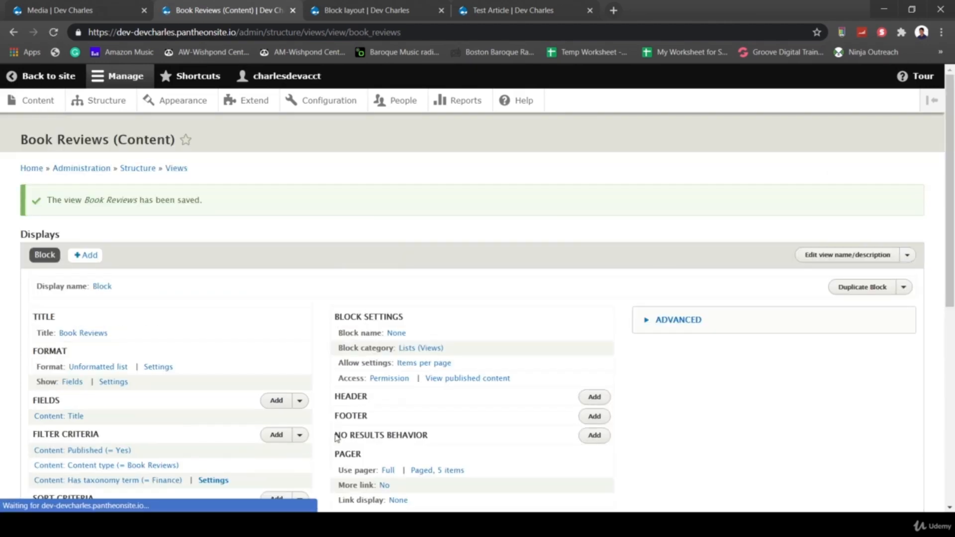
{"action": "scroll", "coordinate": [380, 448], "scroll_direction": "down", "scroll_amount": 8}
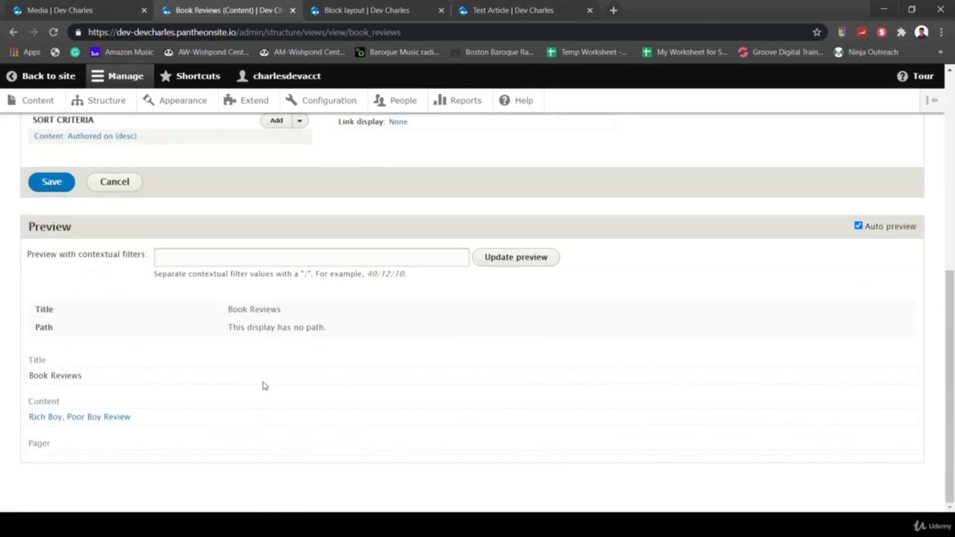
{"action": "scroll", "coordinate": [265, 387], "scroll_direction": "up", "scroll_amount": 6}
{"action": "scroll", "coordinate": [153, 354], "scroll_direction": "down", "scroll_amount": 5}
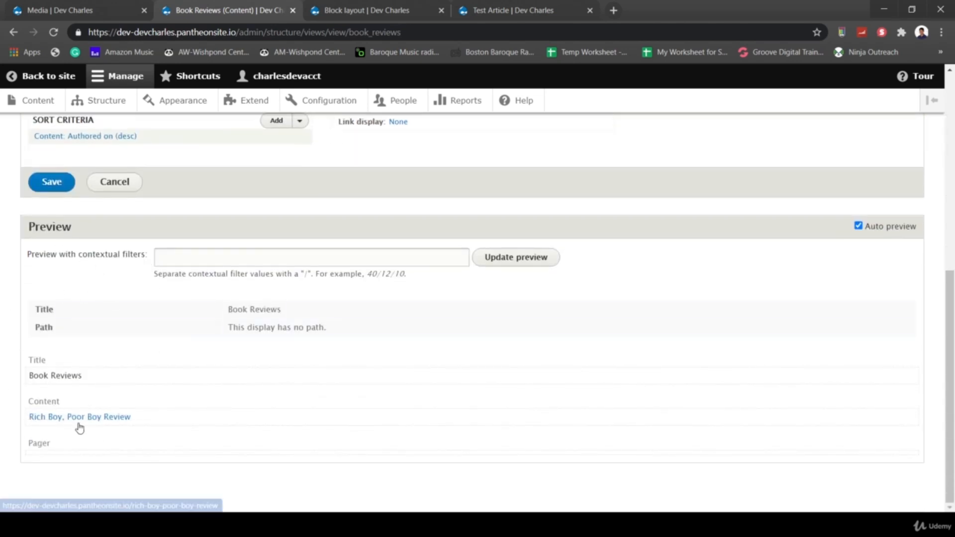
{"action": "scroll", "coordinate": [245, 401], "scroll_direction": "up", "scroll_amount": 6}
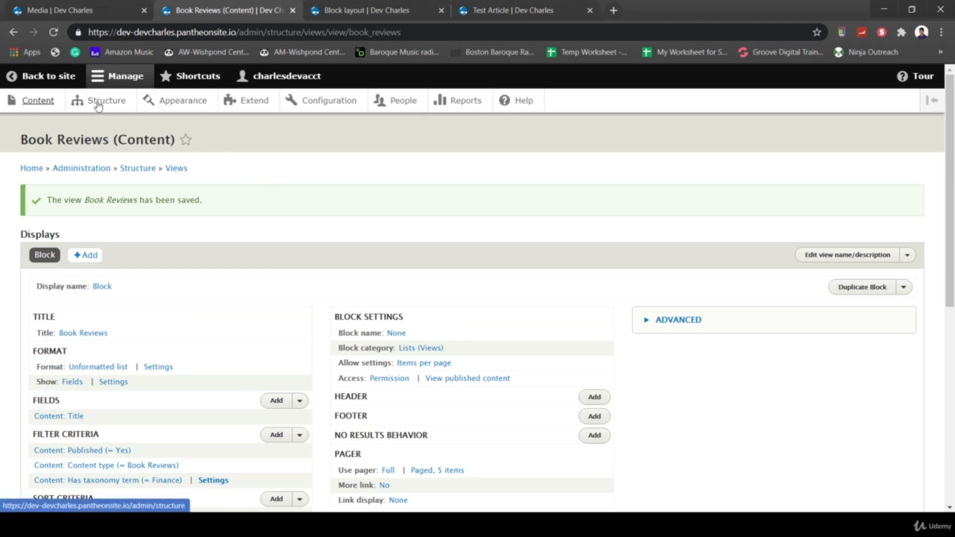
- Start a new Book Reviews item titled 'Food and My Mood Version 1'
{"action": "left_click", "coordinate": [42, 101]}
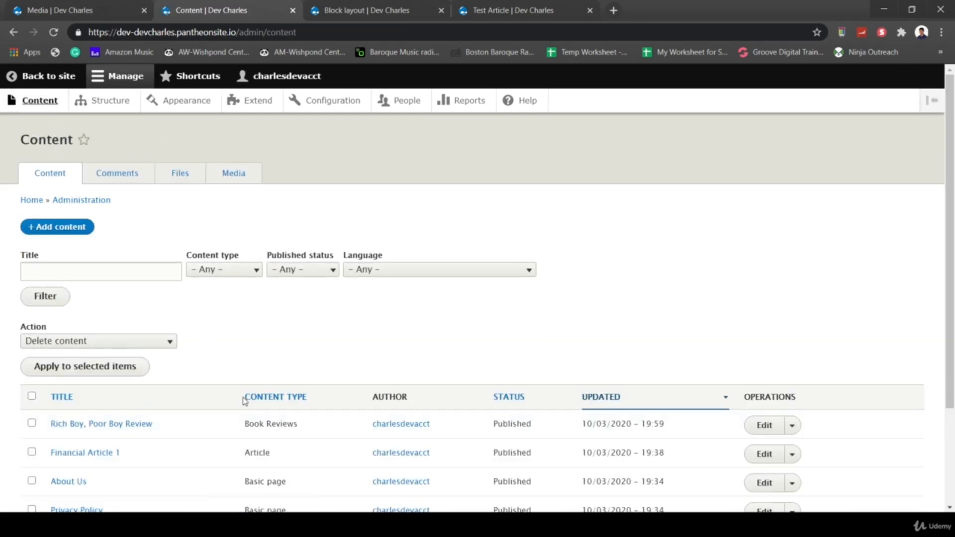
{"action": "scroll", "coordinate": [244, 401], "scroll_direction": "down", "scroll_amount": 1}
{"action": "left_click", "coordinate": [67, 177]}
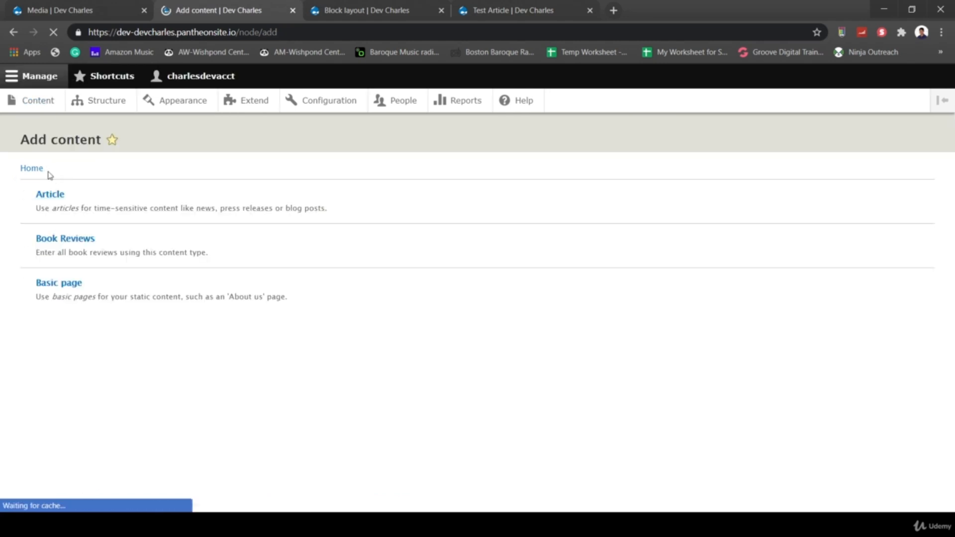
{"action": "left_click", "coordinate": [70, 240]}
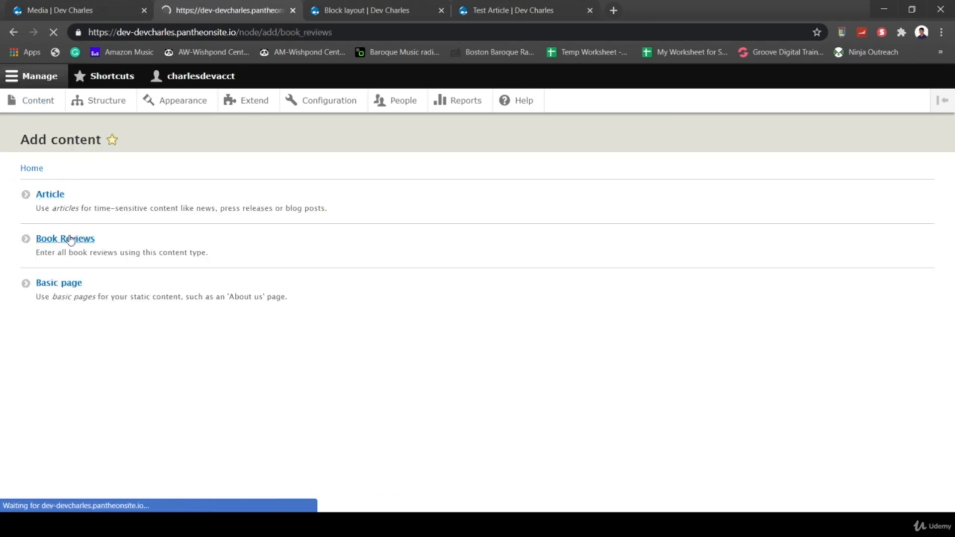
{"action": "left_click", "coordinate": [126, 211]}
{"action": "type", "text": "Heatl"}
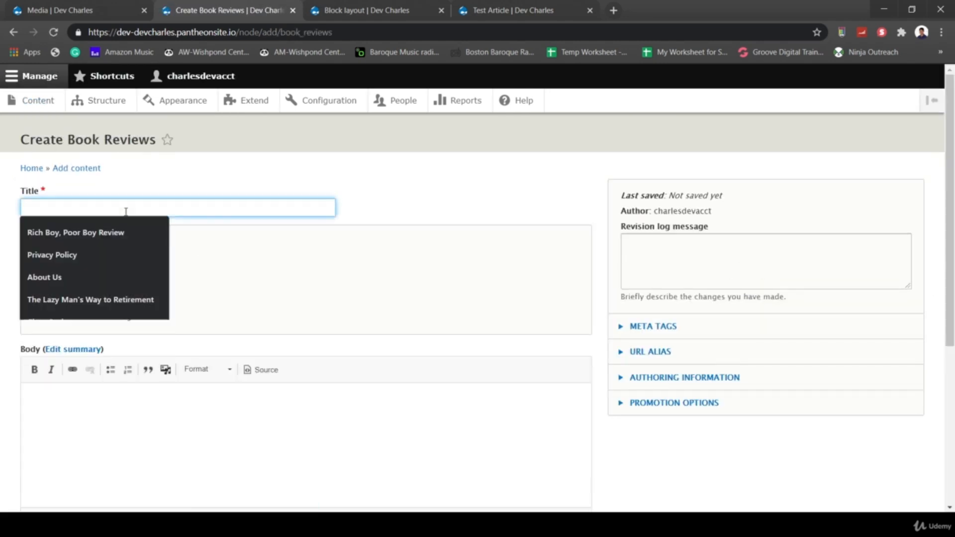
{"action": "type", "text": "h"}
{"action": "key", "text": "BackSpace"}
{"action": "key", "text": "BackSpace"}
{"action": "key", "text": "BackSpace"}
{"action": "type", "text": "lth Book Review"}
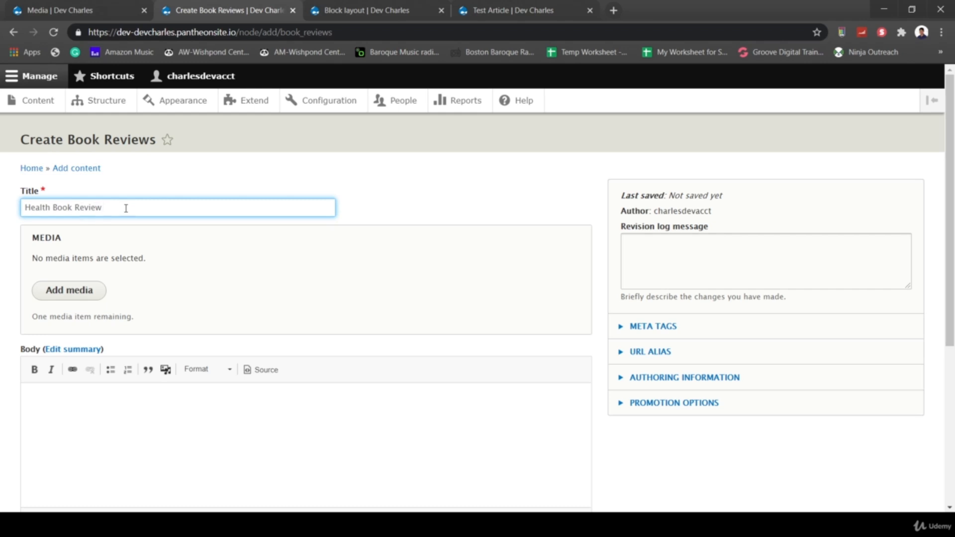
{"action": "key", "text": "ctrl+a"}
{"action": "type", "text": "Food"}
- Fill in the review body and author, save the Health-type review, and return to Block layout
{"action": "scroll", "coordinate": [293, 301], "scroll_direction": "down", "scroll_amount": 5}
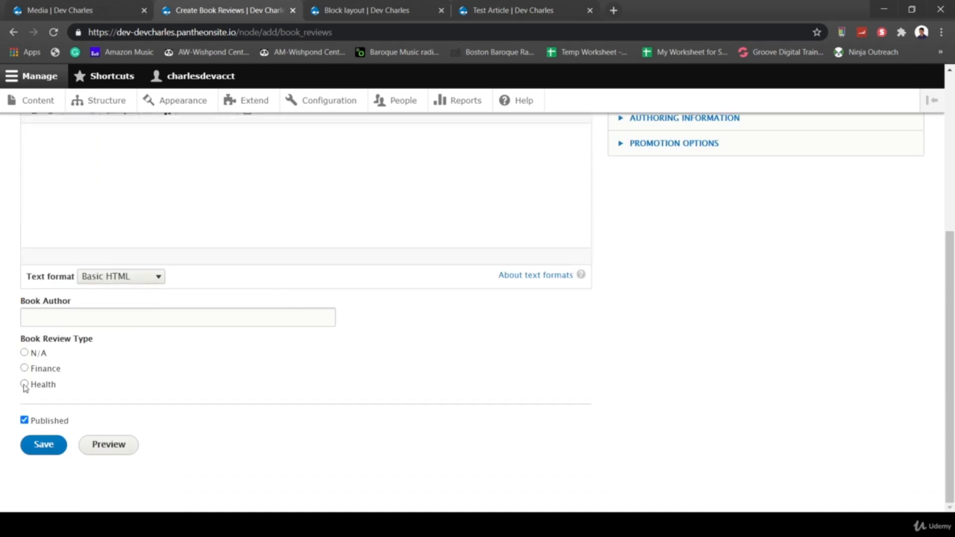
{"action": "scroll", "coordinate": [273, 330], "scroll_direction": "up", "scroll_amount": 3}
{"action": "left_click", "coordinate": [172, 304]}
{"action": "type", "text": "content."}
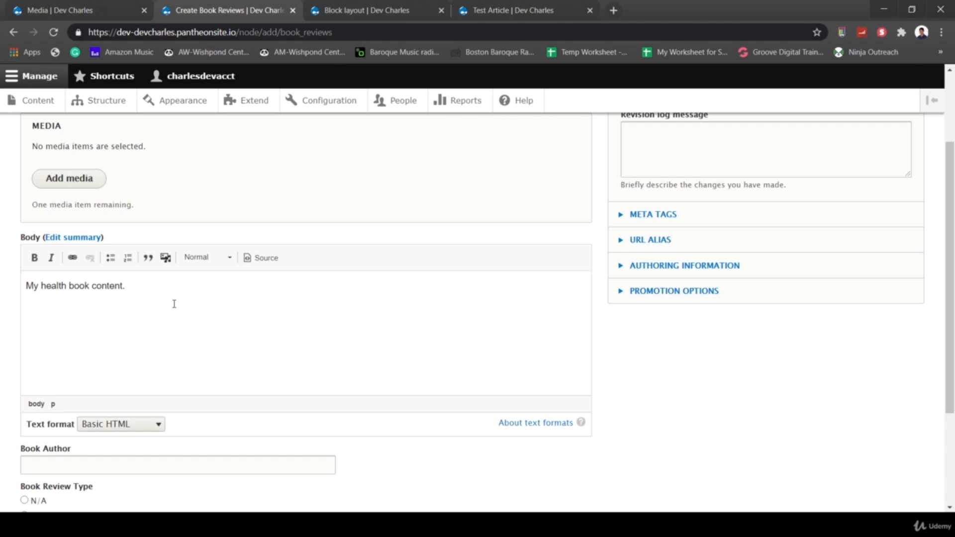
{"action": "scroll", "coordinate": [407, 396], "scroll_direction": "down", "scroll_amount": 2}
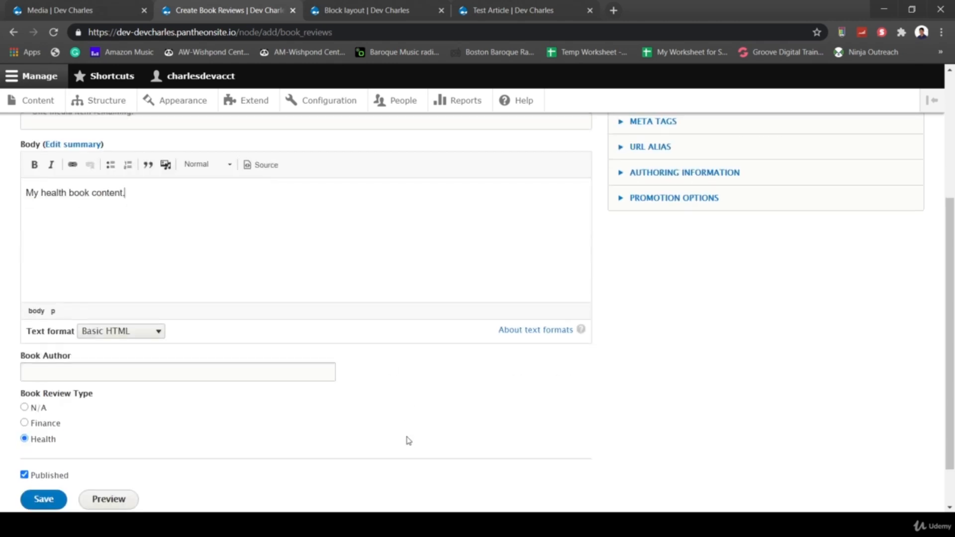
{"action": "left_click", "coordinate": [211, 371]}
{"action": "type", "text": "Charles"}
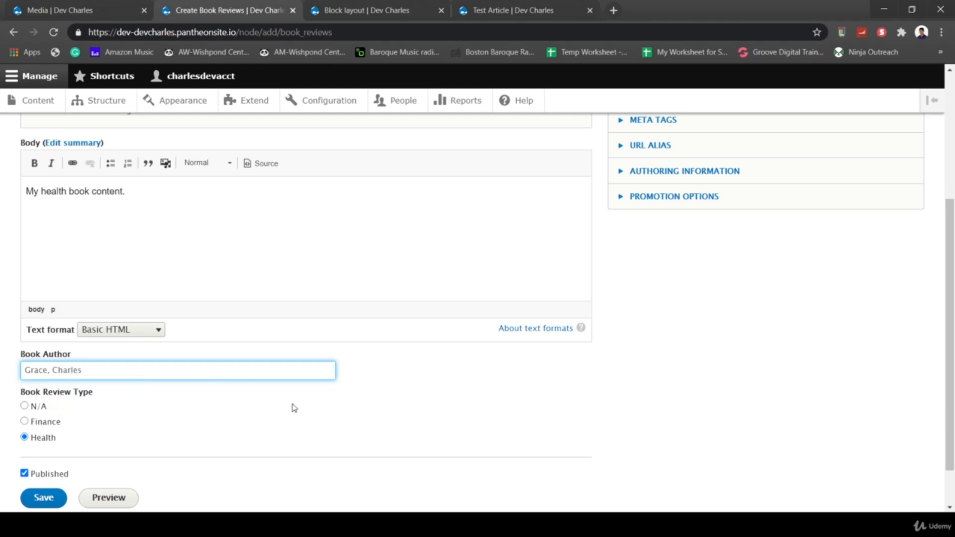
{"action": "scroll", "coordinate": [328, 445], "scroll_direction": "down", "scroll_amount": 1}
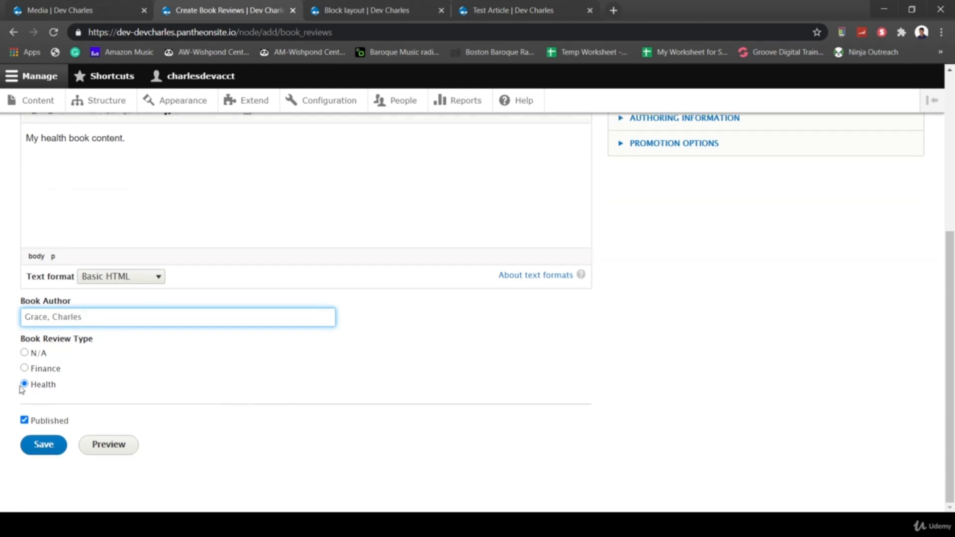
{"action": "left_click", "coordinate": [43, 444]}
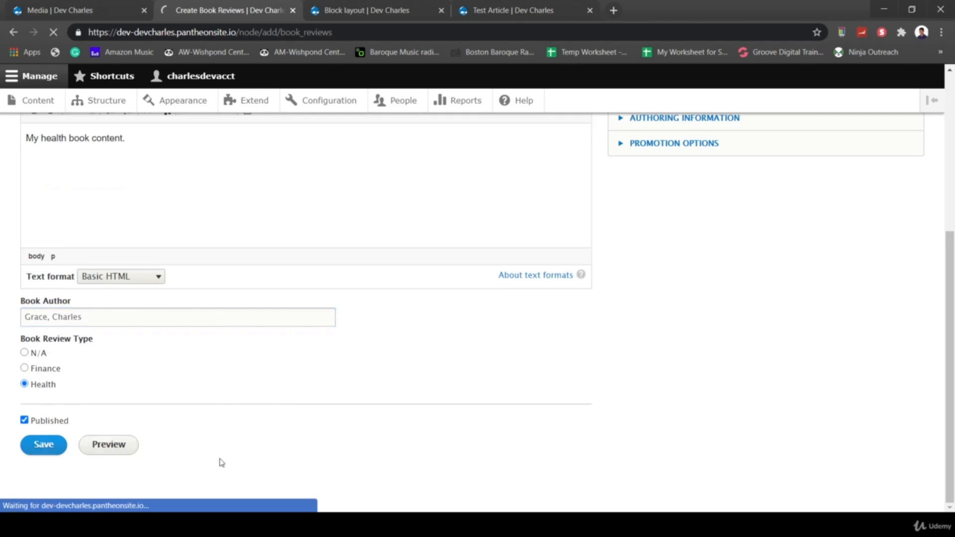
{"action": "left_click", "coordinate": [352, 18]}
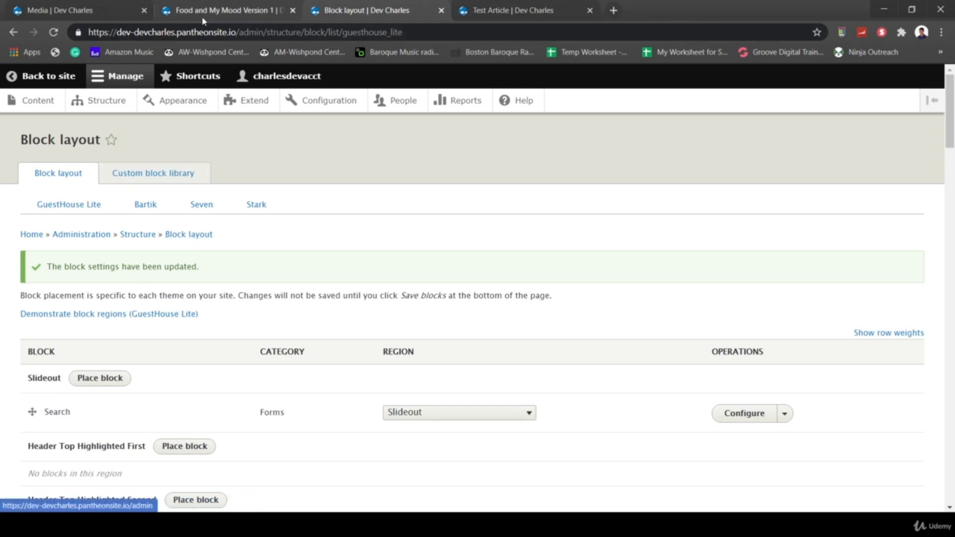
- View the new review, then go back to the Book Reviews view editor and reload it
{"action": "left_click", "coordinate": [226, 11]}
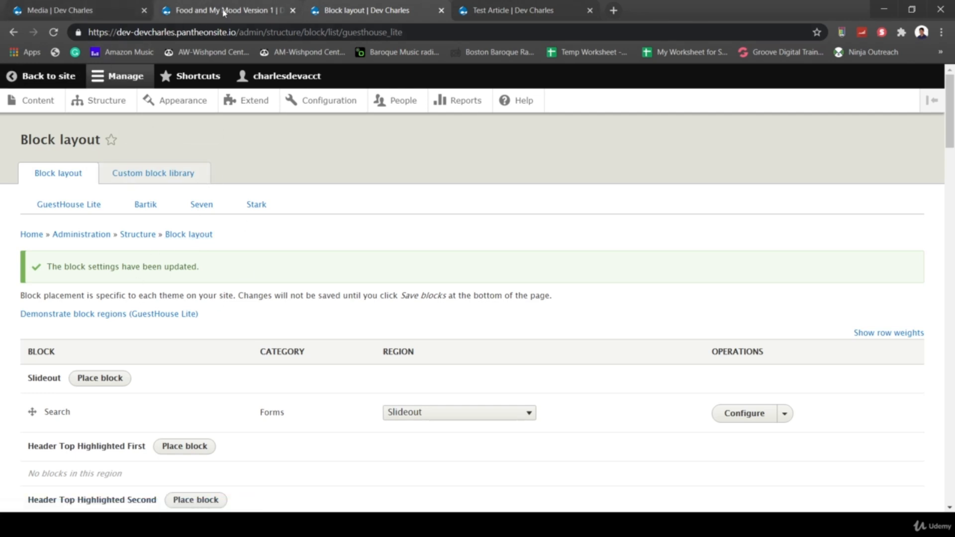
{"action": "right_click", "coordinate": [14, 32]}
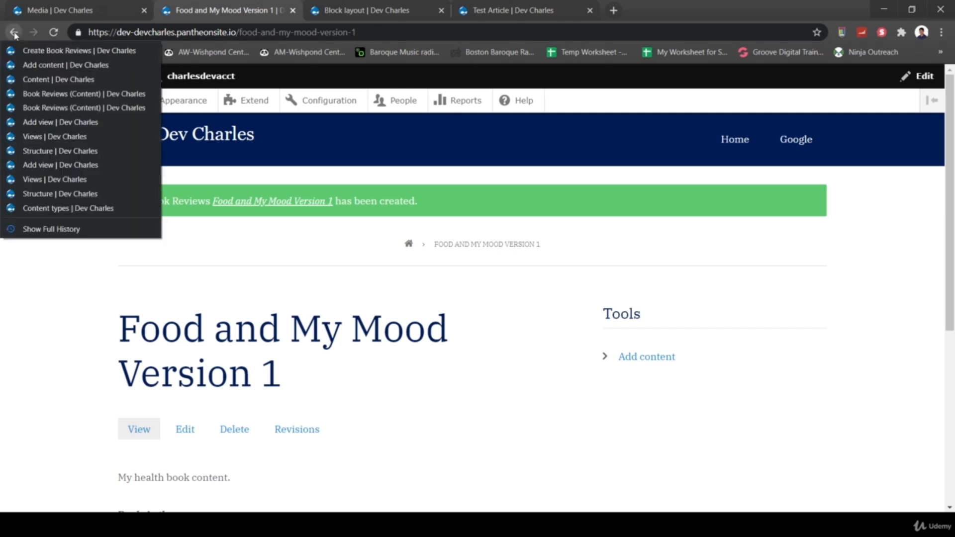
{"action": "left_click", "coordinate": [80, 94]}
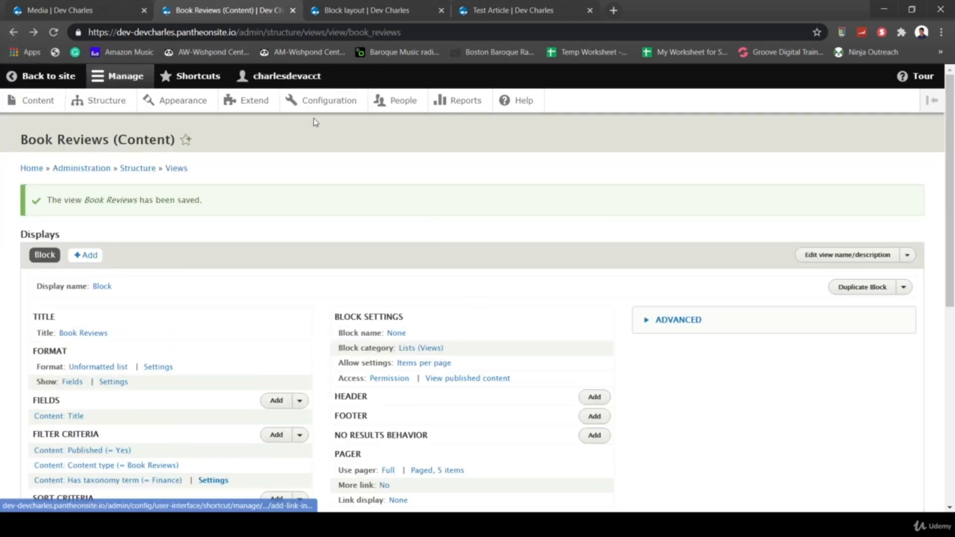
{"action": "left_click", "coordinate": [158, 32]}
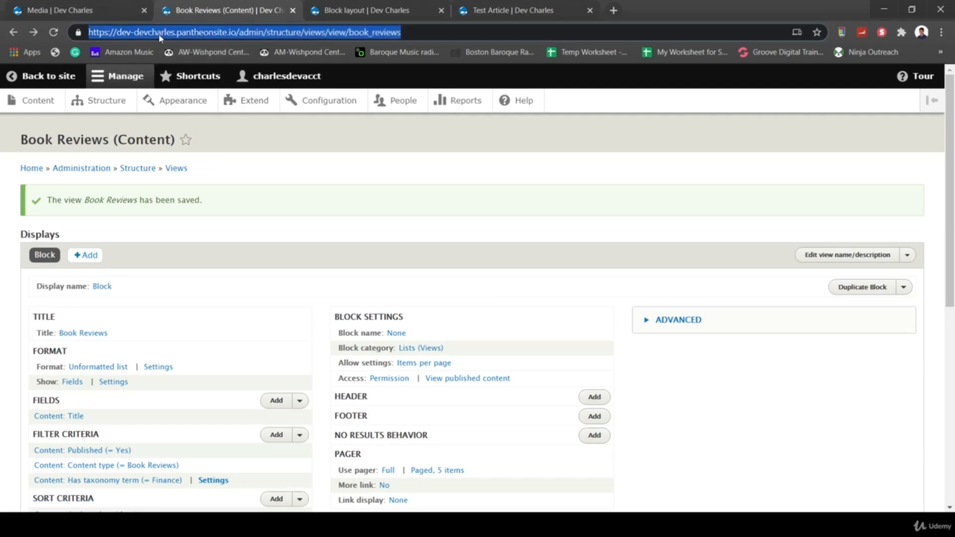
{"action": "key", "text": "Return"}
{"action": "scroll", "coordinate": [236, 347], "scroll_direction": "down", "scroll_amount": 7}
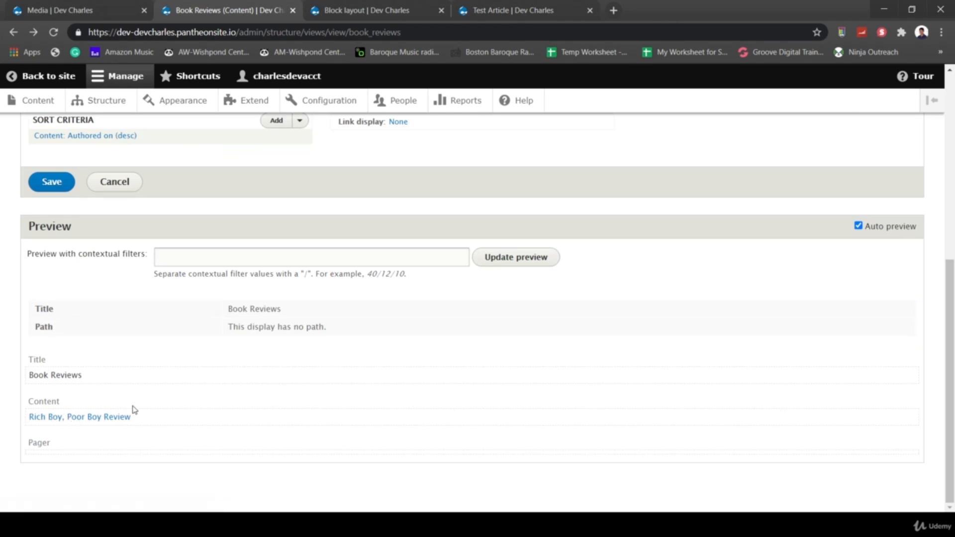
{"action": "scroll", "coordinate": [132, 406], "scroll_direction": "up", "scroll_amount": 7}
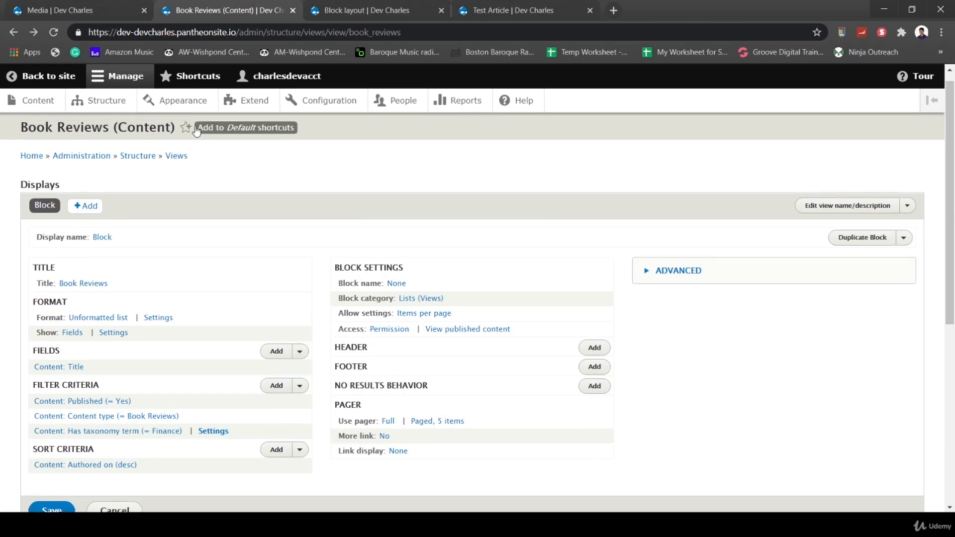
- Change the view block title to 'Financial Book Reviews' and save the view
{"action": "left_click", "coordinate": [80, 286]}
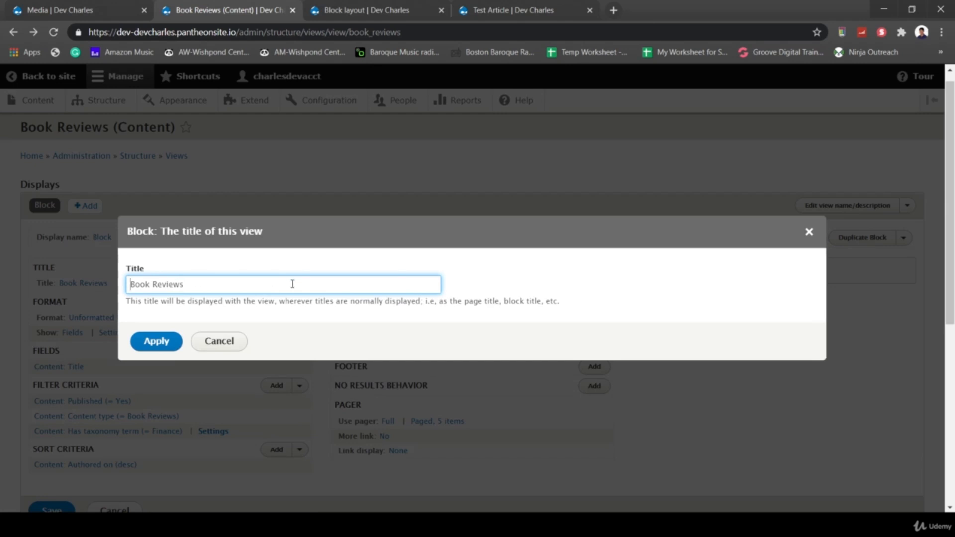
{"action": "type", "text": "Financial"}
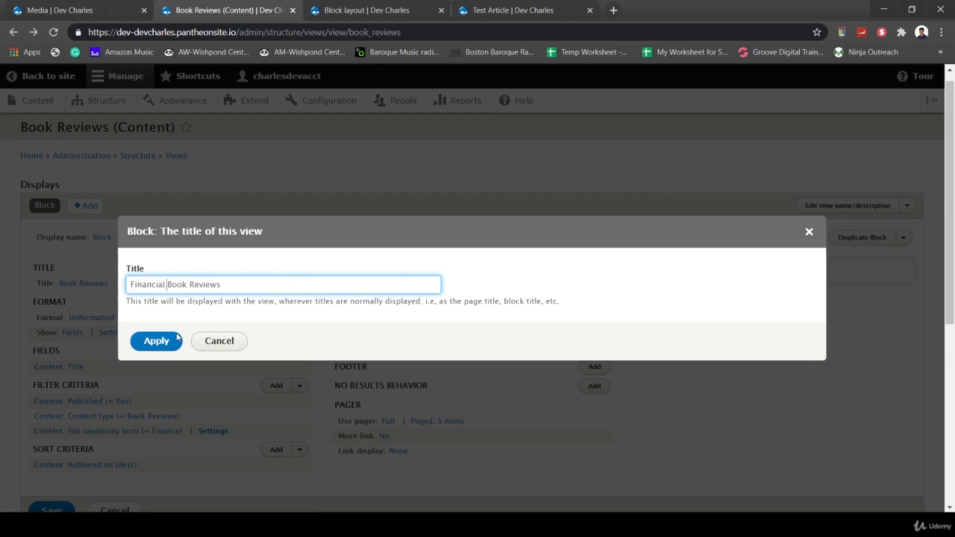
{"action": "left_click", "coordinate": [142, 343]}
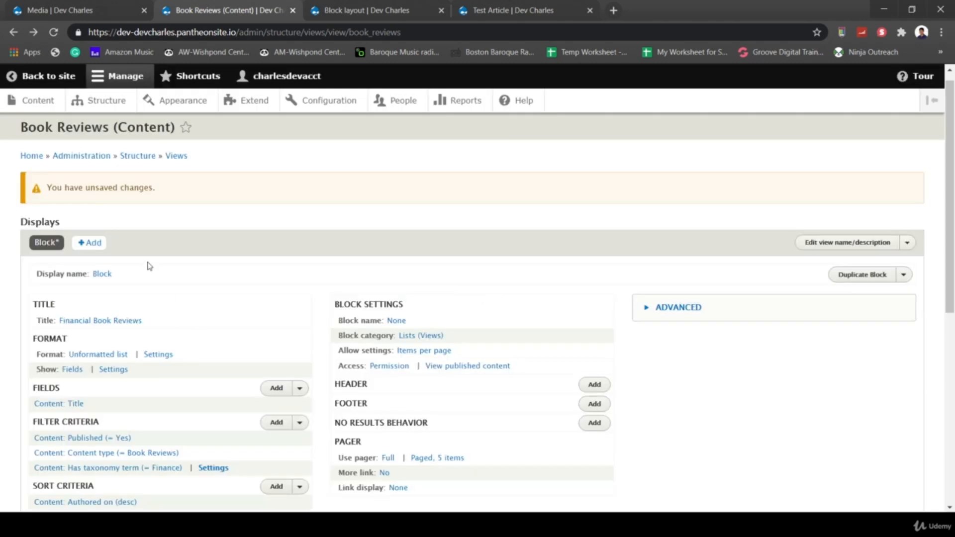
{"action": "scroll", "coordinate": [318, 298], "scroll_direction": "down", "scroll_amount": 6}
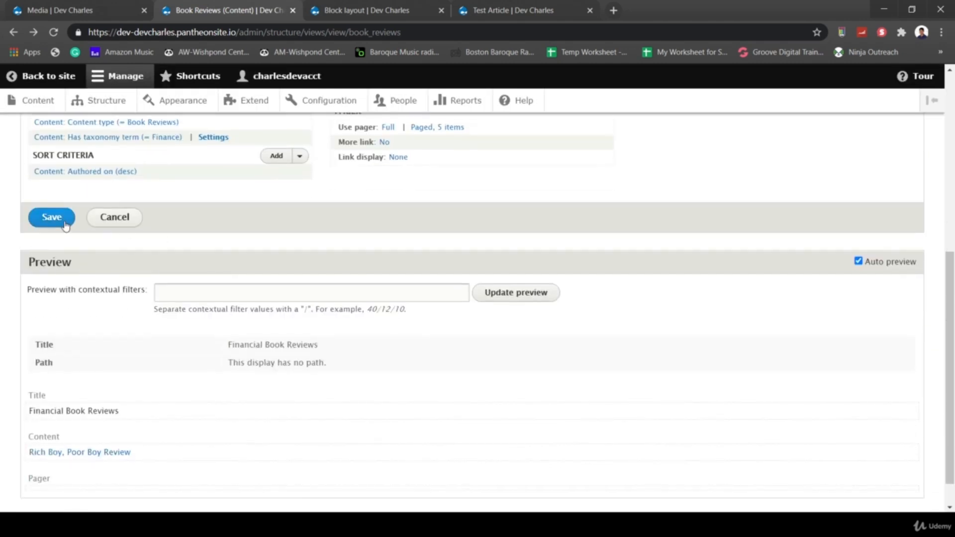
{"action": "left_click", "coordinate": [52, 217]}
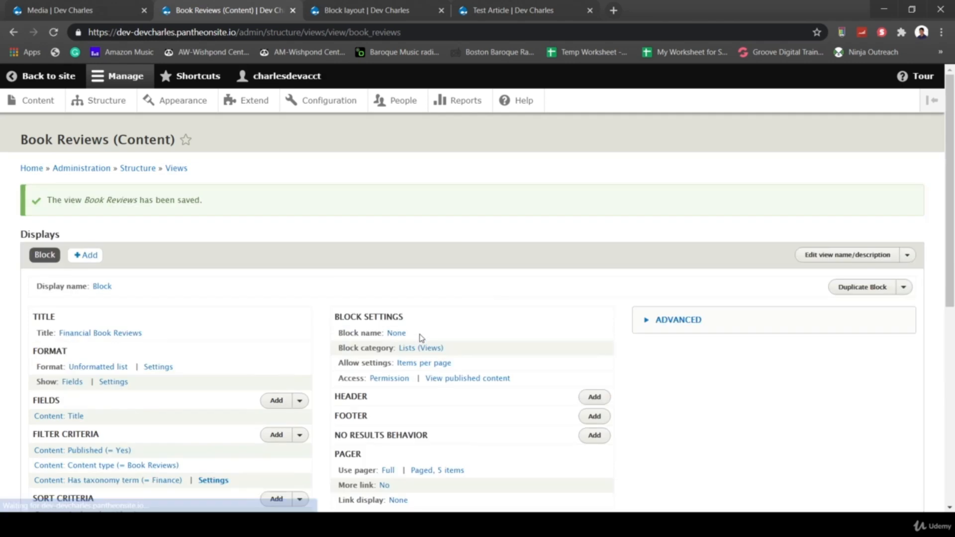
{"action": "scroll", "coordinate": [483, 307], "scroll_direction": "down", "scroll_amount": 2}
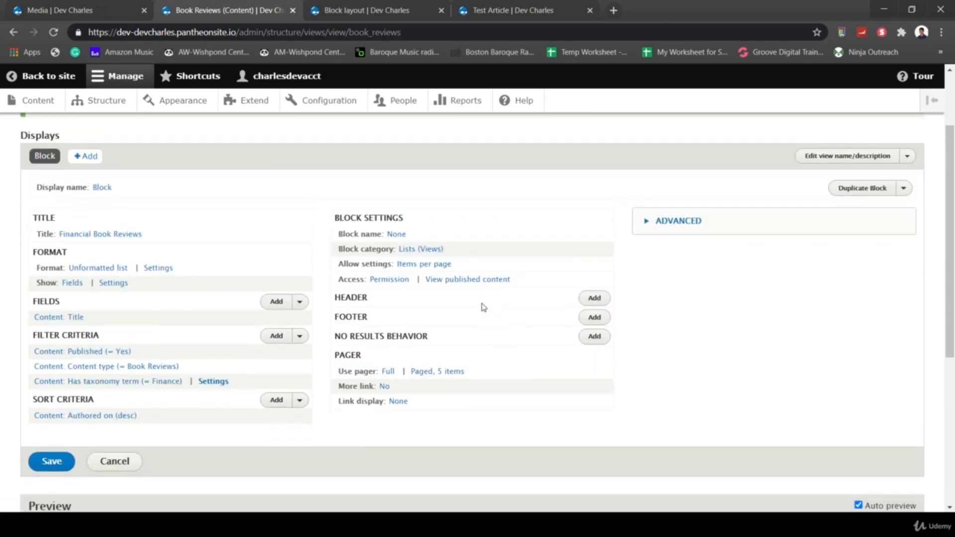
{"action": "left_click", "coordinate": [93, 107]}
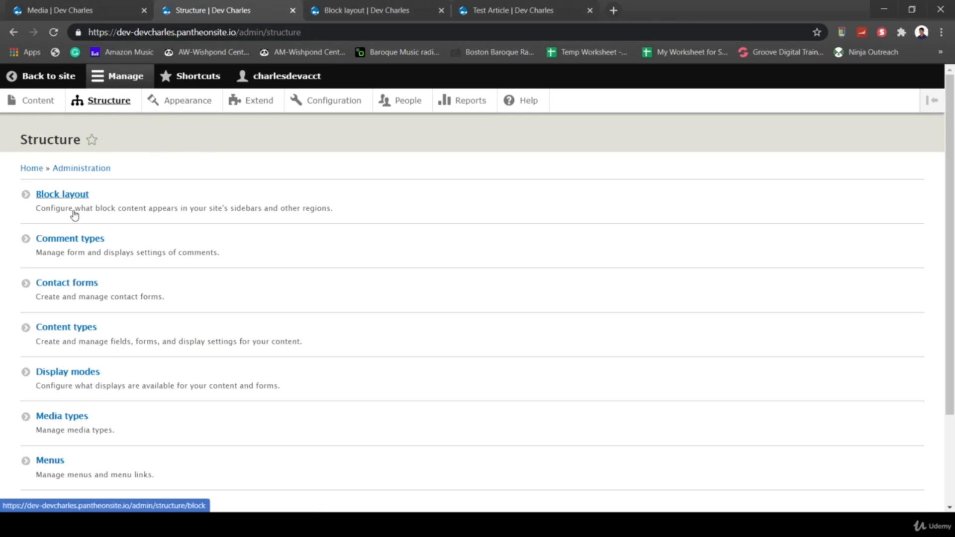
- Look over Block layout and the Custom block library, ending back on Block layout
{"action": "left_click", "coordinate": [48, 196]}
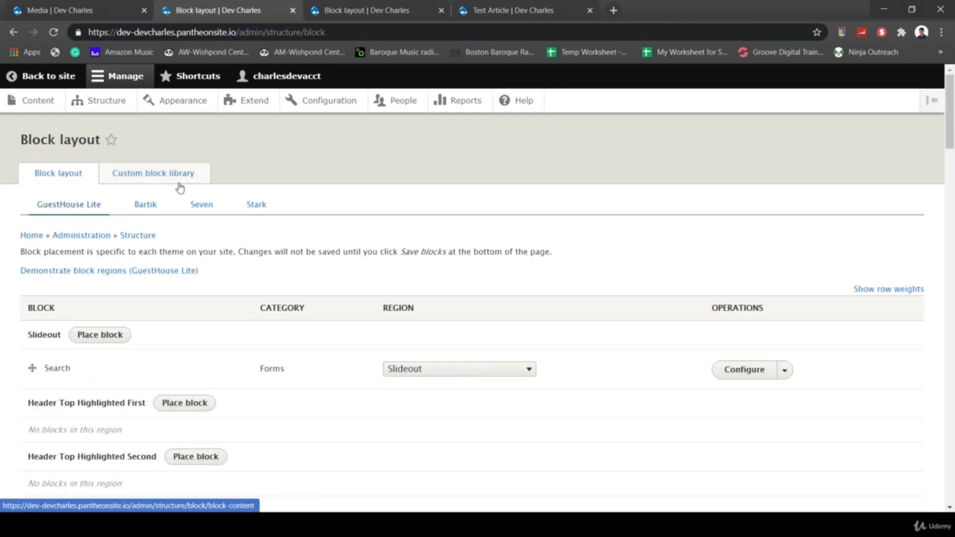
{"action": "left_click", "coordinate": [150, 174]}
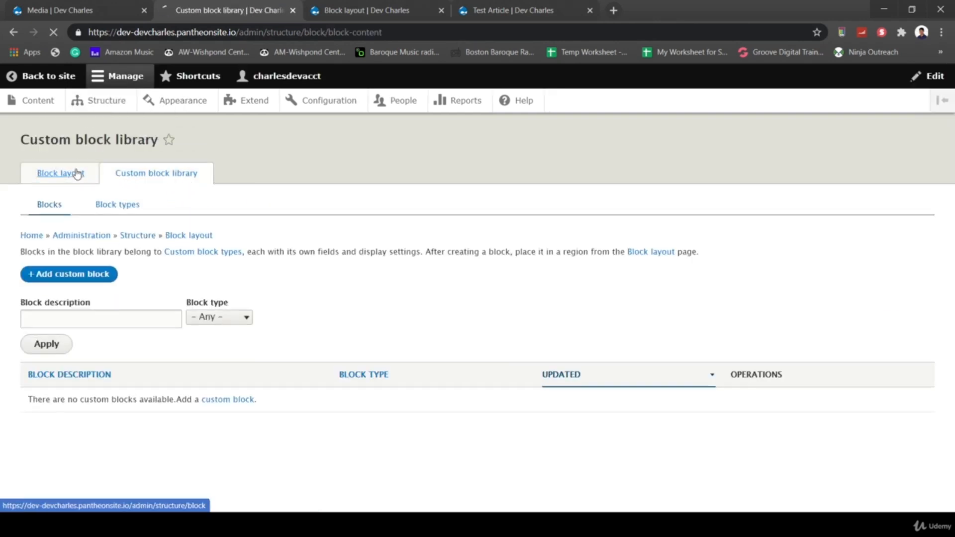
{"action": "left_click", "coordinate": [78, 174]}
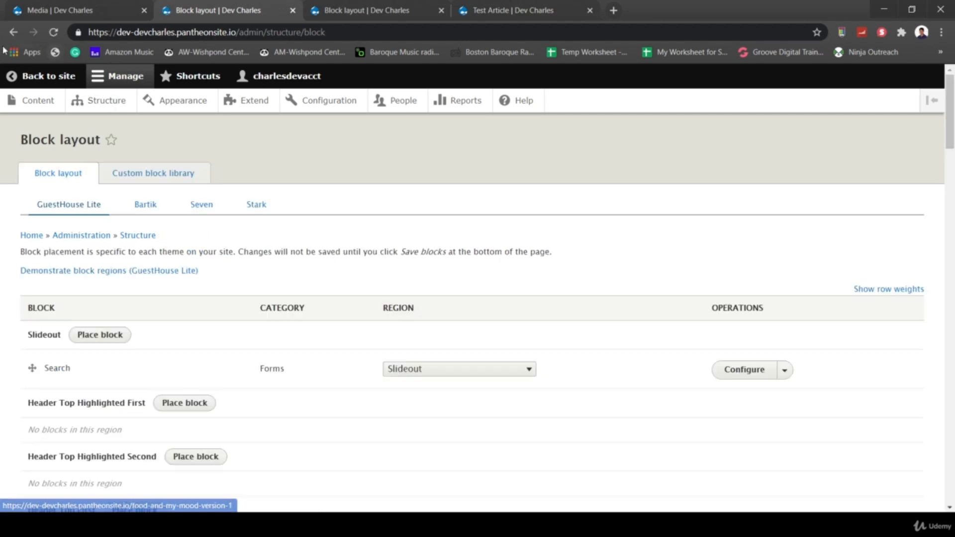
- Reload Test Article to see the sidebar block retitled 'Financial Book Reviews'
{"action": "left_click", "coordinate": [492, 10]}
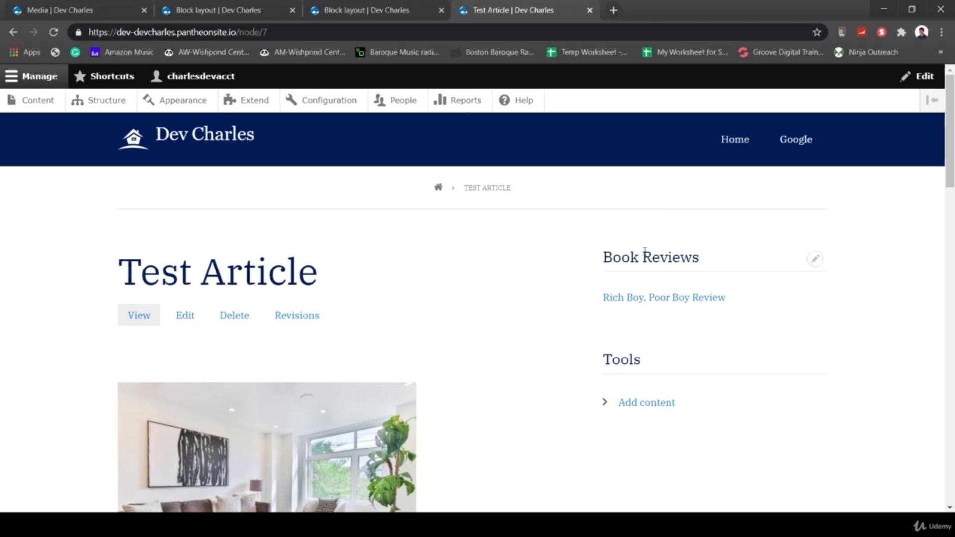
{"action": "key", "text": "ctrl+l"}
{"action": "key", "text": "Return"}
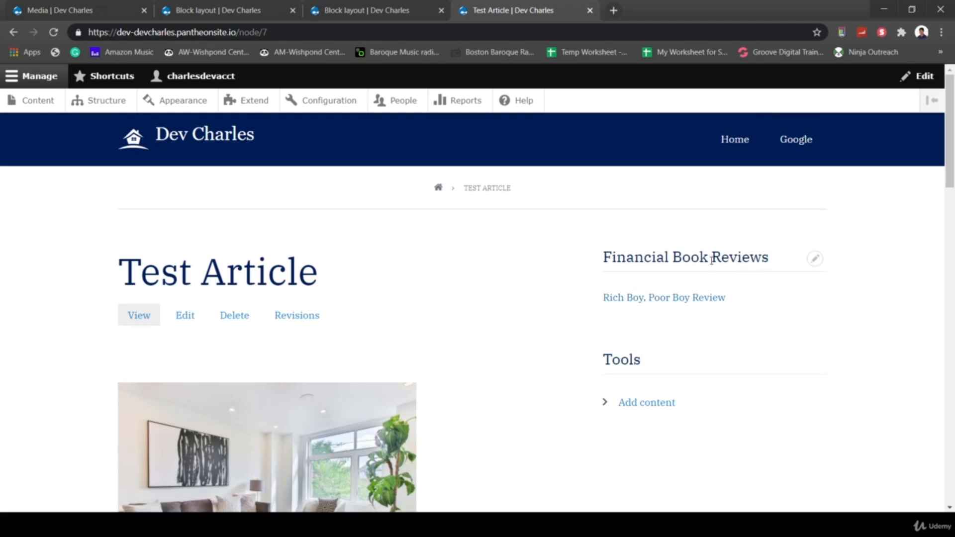
{"action": "left_click", "coordinate": [816, 264]}
{"action": "left_click", "coordinate": [776, 277]}
- Show the Financial Book Reviews block only on /finance/* pages and save the block
{"action": "left_click", "coordinate": [816, 261]}
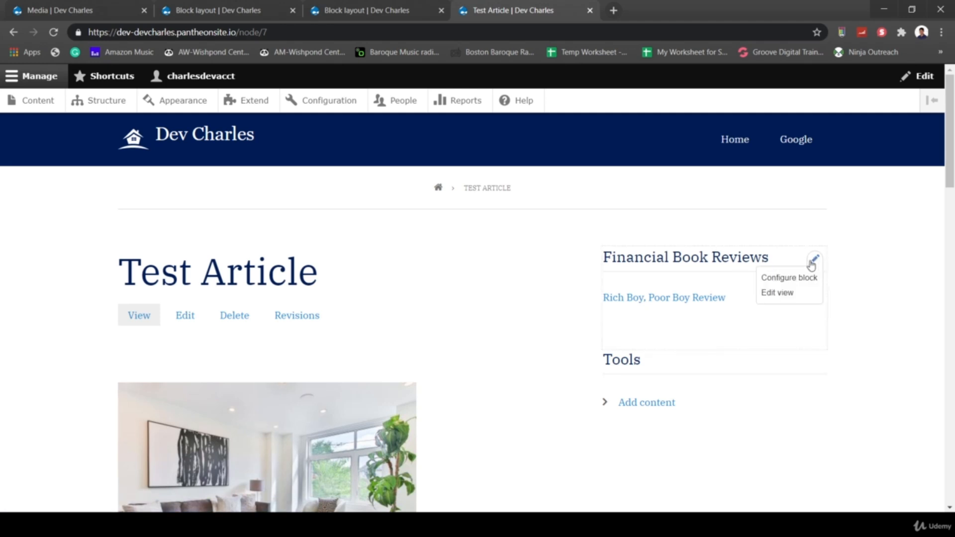
{"action": "left_click", "coordinate": [792, 282]}
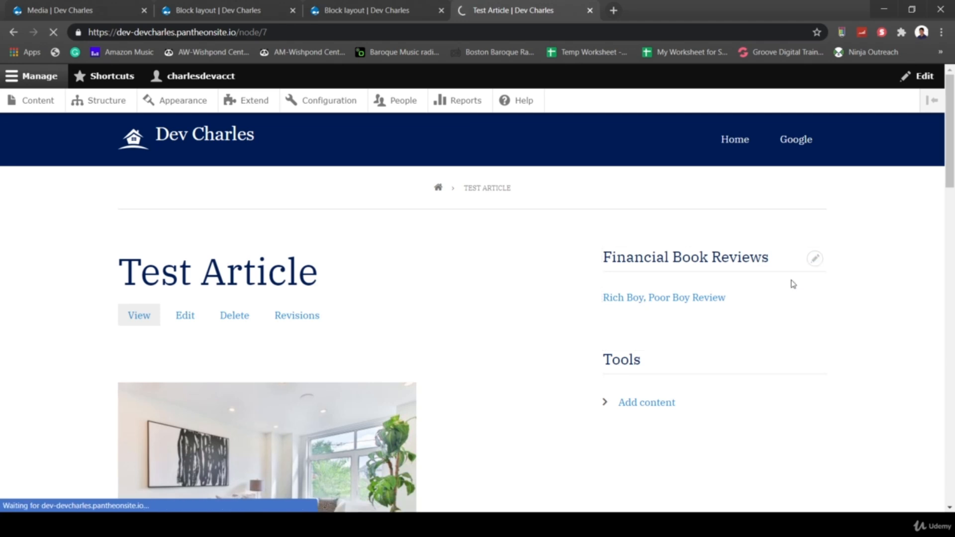
{"action": "scroll", "coordinate": [472, 283], "scroll_direction": "down", "scroll_amount": 1}
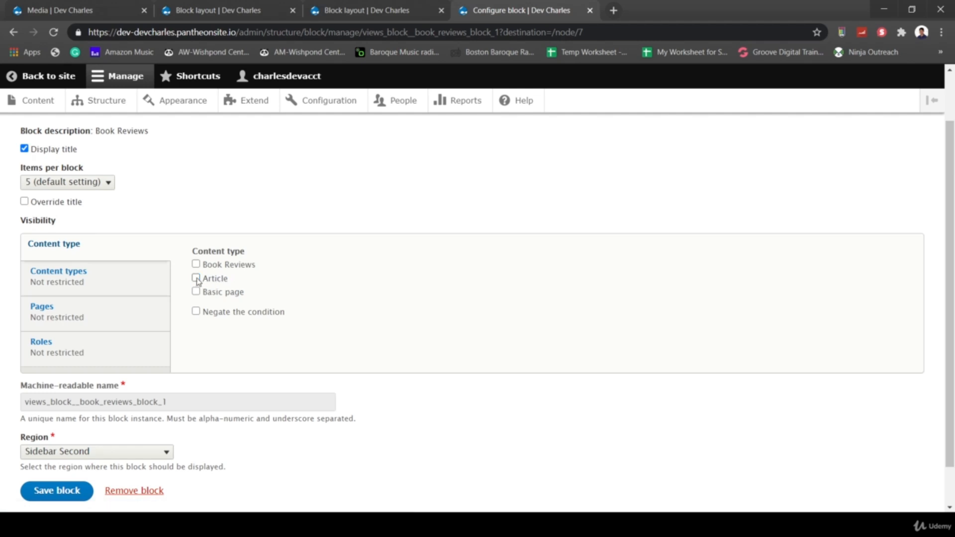
{"action": "left_click", "coordinate": [111, 279]}
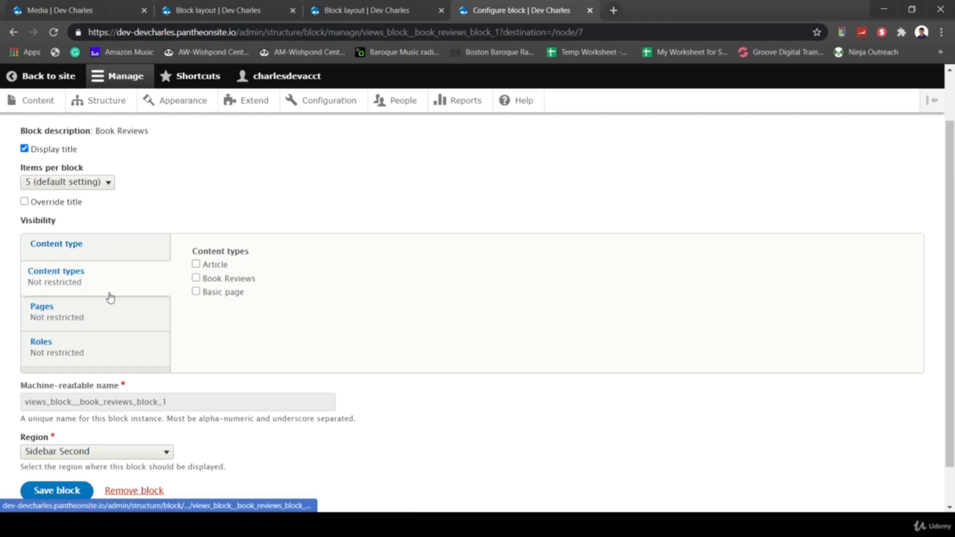
{"action": "left_click", "coordinate": [112, 314]}
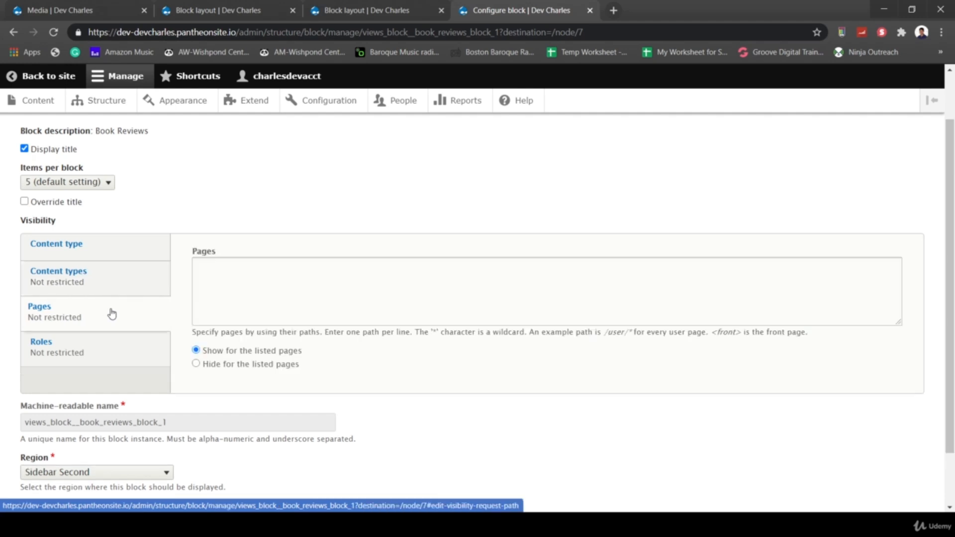
{"action": "left_click", "coordinate": [243, 286]}
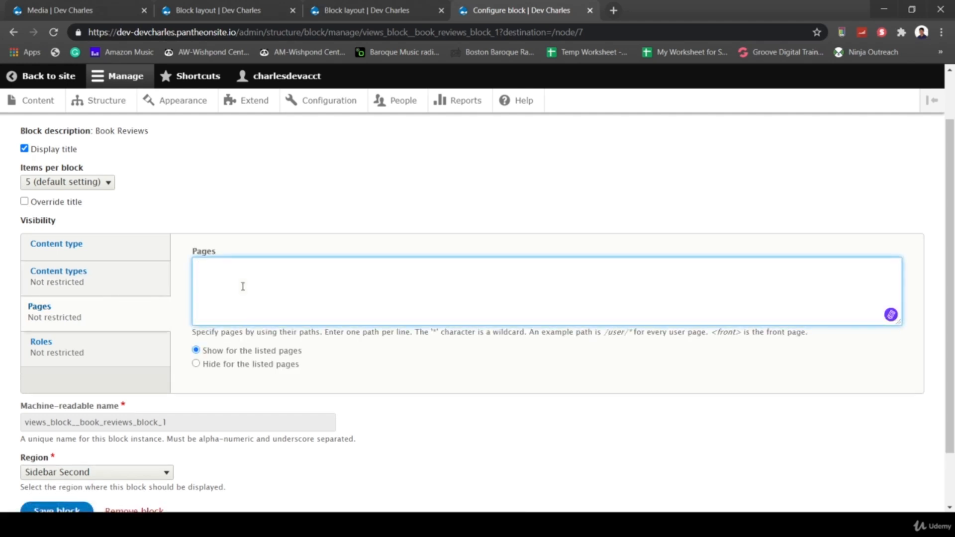
{"action": "type", "text": "/finance"}
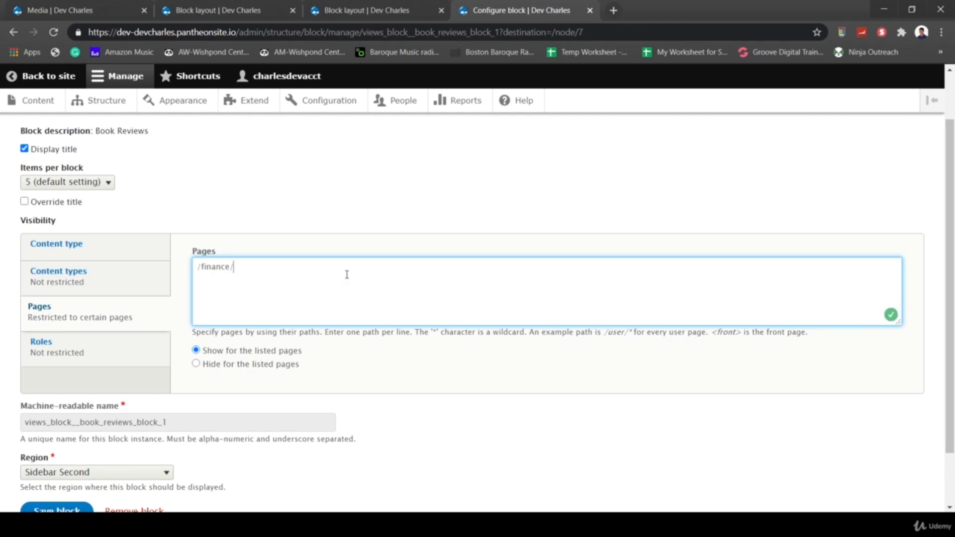
{"action": "type", "text": "/*"}
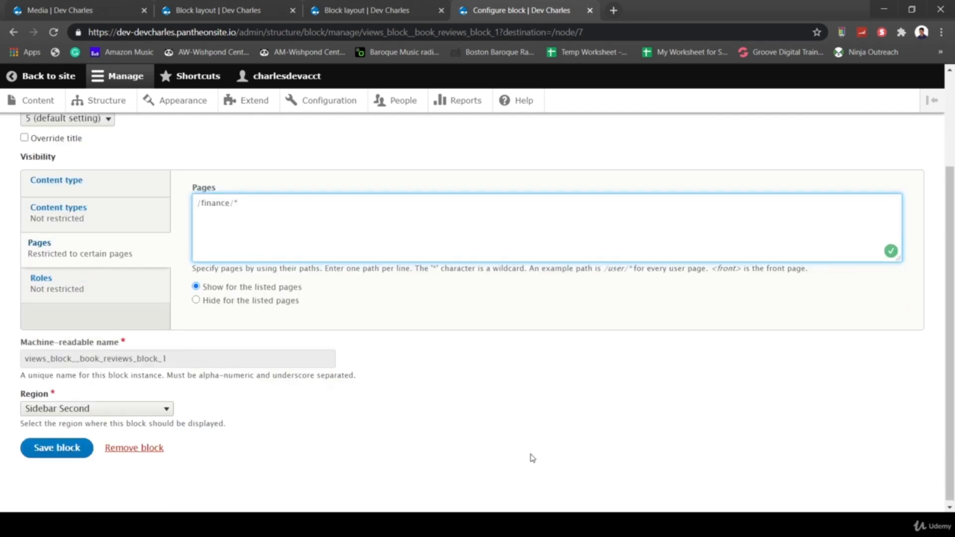
{"action": "scroll", "coordinate": [532, 457], "scroll_direction": "down", "scroll_amount": 3}
{"action": "left_click", "coordinate": [56, 445]}
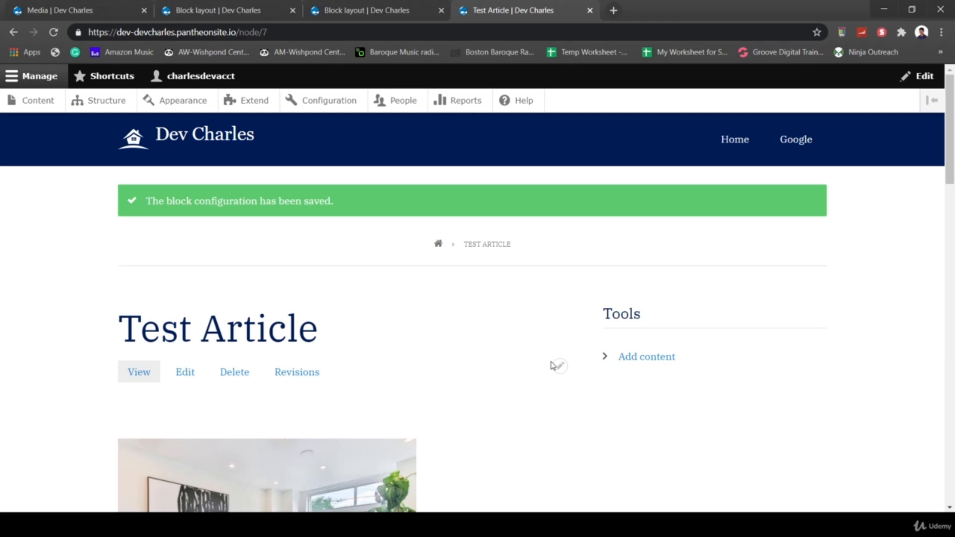
- Go to the front page and open Financial Article 1, noting its URL path
{"action": "scroll", "coordinate": [434, 301], "scroll_direction": "down", "scroll_amount": 1}
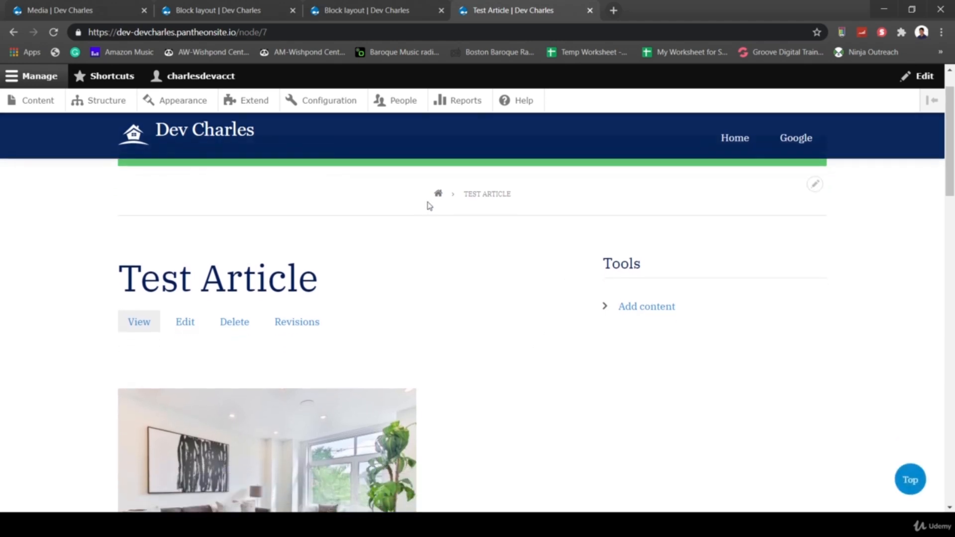
{"action": "left_click", "coordinate": [438, 194]}
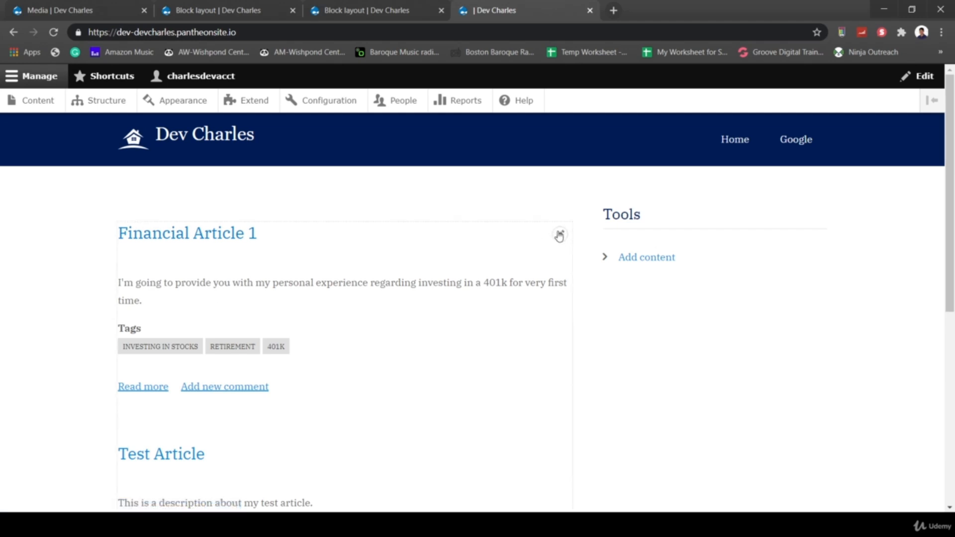
{"action": "left_click", "coordinate": [560, 236]}
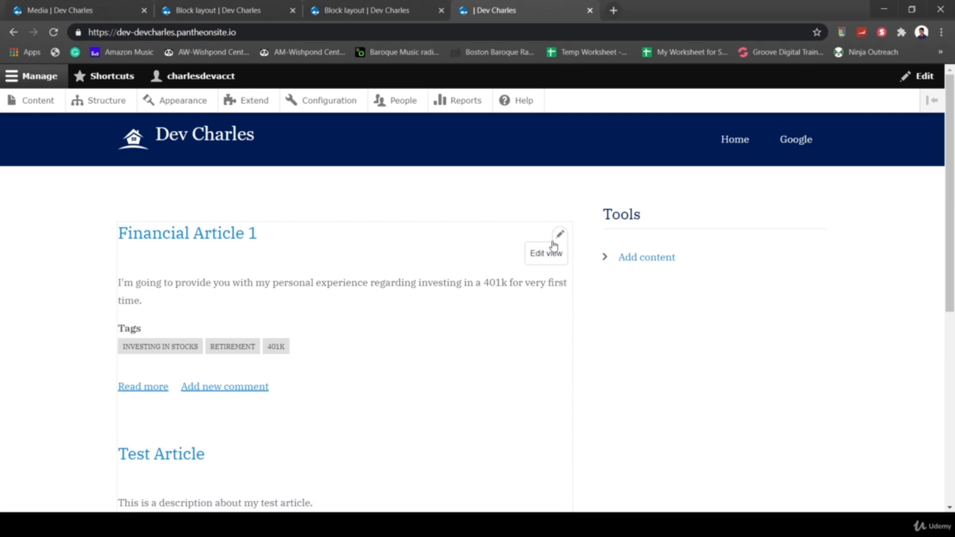
{"action": "left_click", "coordinate": [199, 234]}
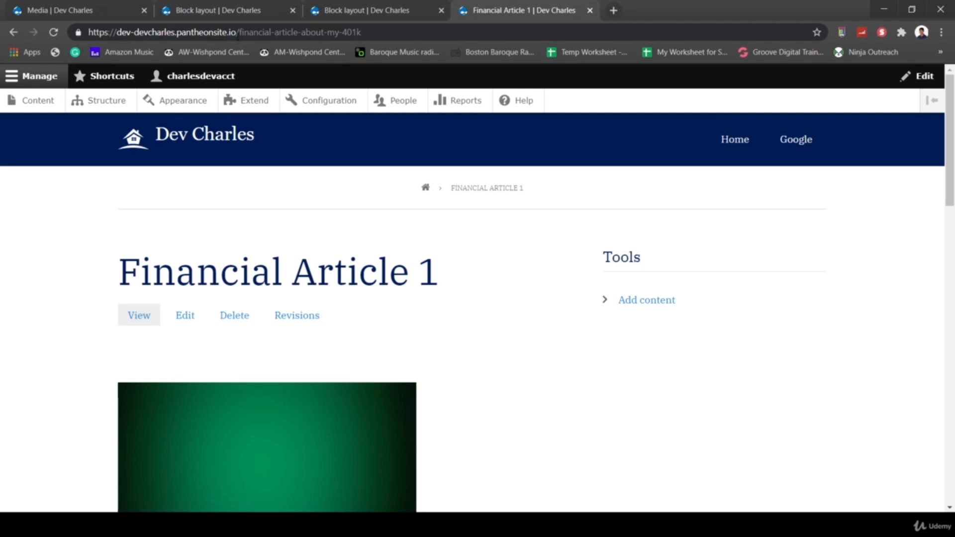
{"action": "left_click_drag", "start_coordinate": [239, 33], "coordinate": [370, 34]}
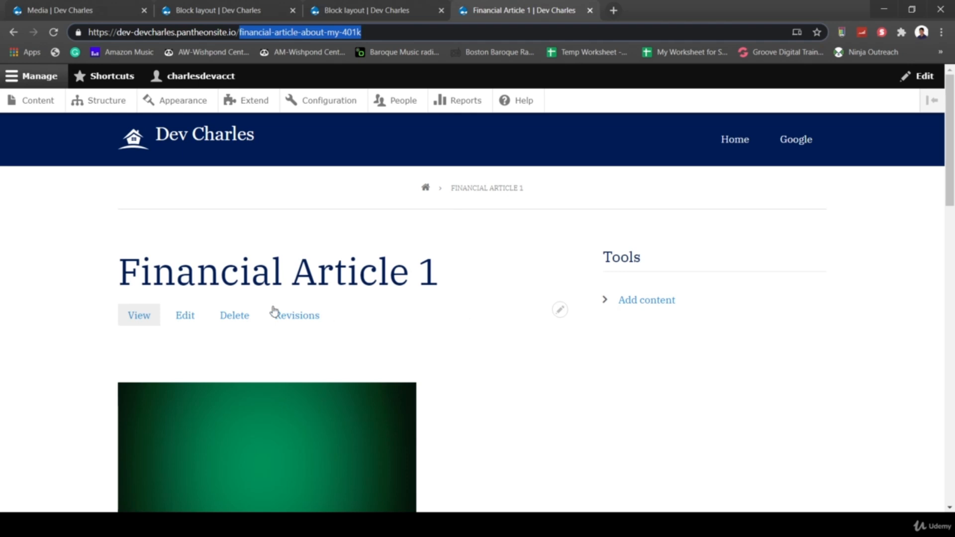
- Edit Financial Article 1 and change its title to 'About My 401K'
{"action": "left_click", "coordinate": [191, 318]}
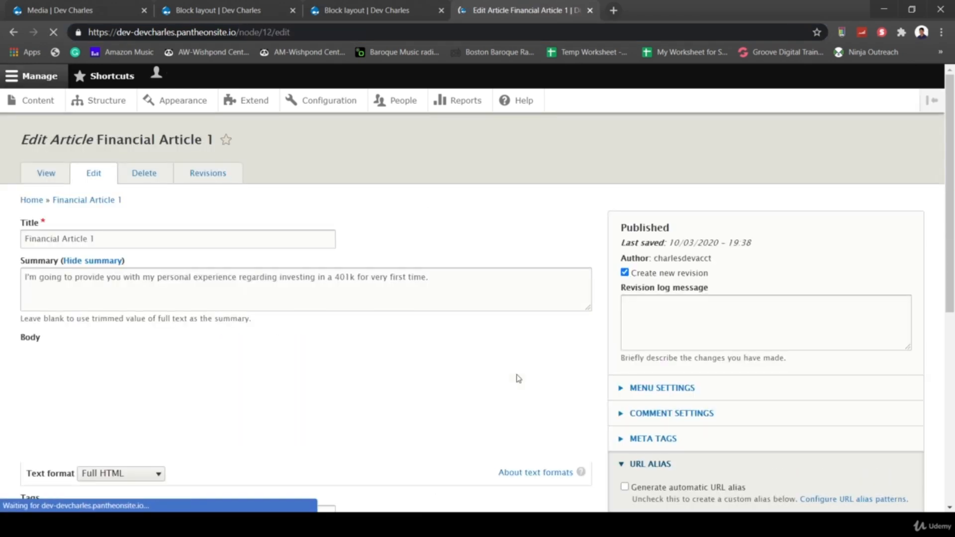
{"action": "scroll", "coordinate": [714, 399], "scroll_direction": "down", "scroll_amount": 3}
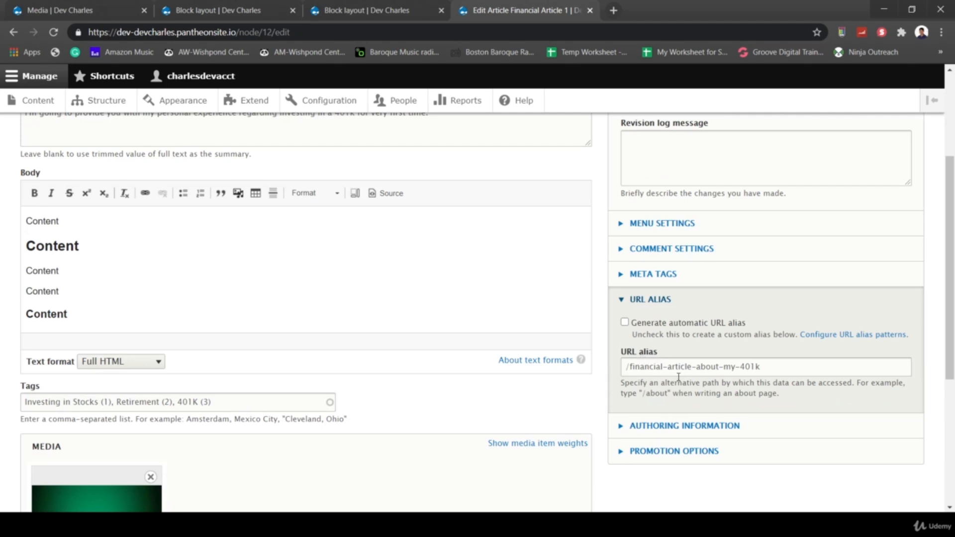
{"action": "scroll", "coordinate": [472, 324], "scroll_direction": "up", "scroll_amount": 3}
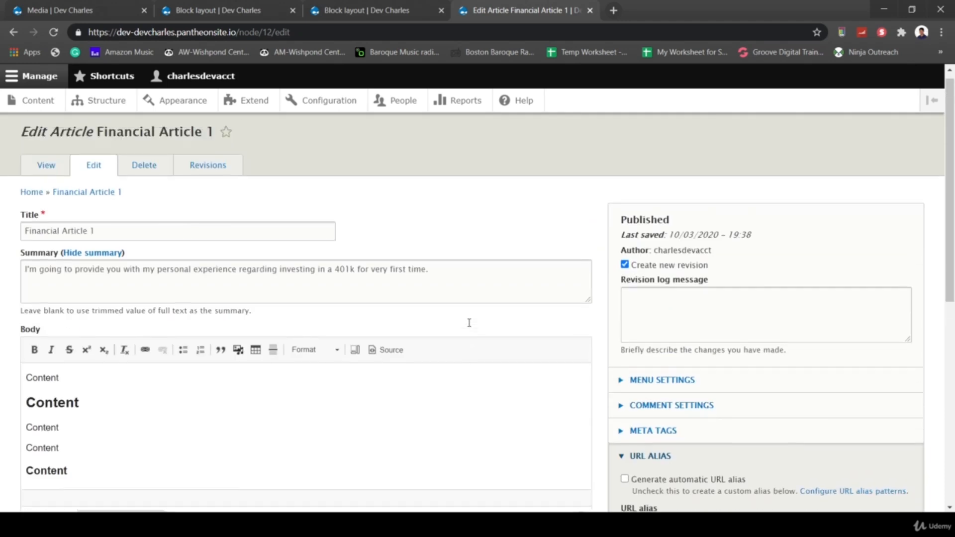
{"action": "triple_click", "coordinate": [135, 237]}
{"action": "type", "text": "About My 401K"}
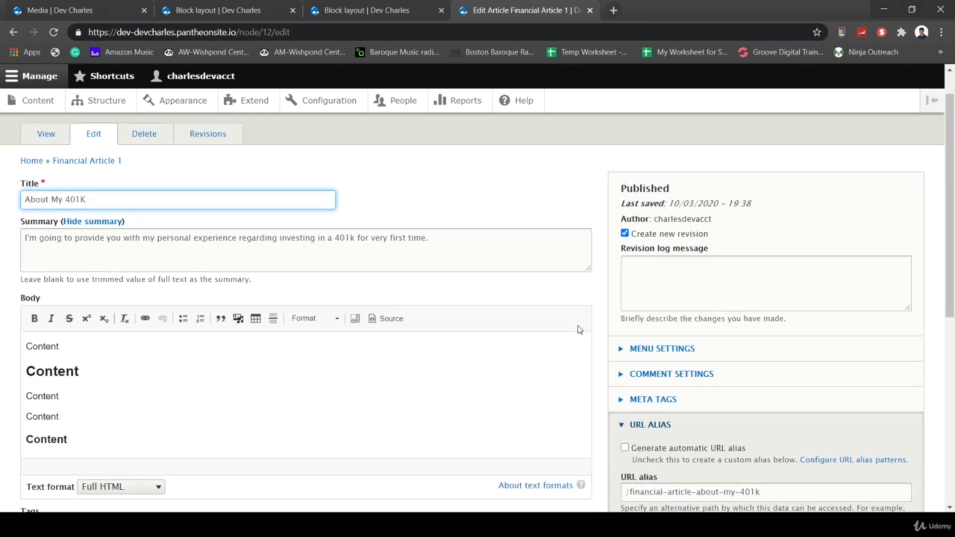
- Change the URL alias to /finance/about-my-401k and save the article
{"action": "scroll", "coordinate": [579, 326], "scroll_direction": "down", "scroll_amount": 1}
{"action": "scroll", "coordinate": [612, 338], "scroll_direction": "down", "scroll_amount": 3}
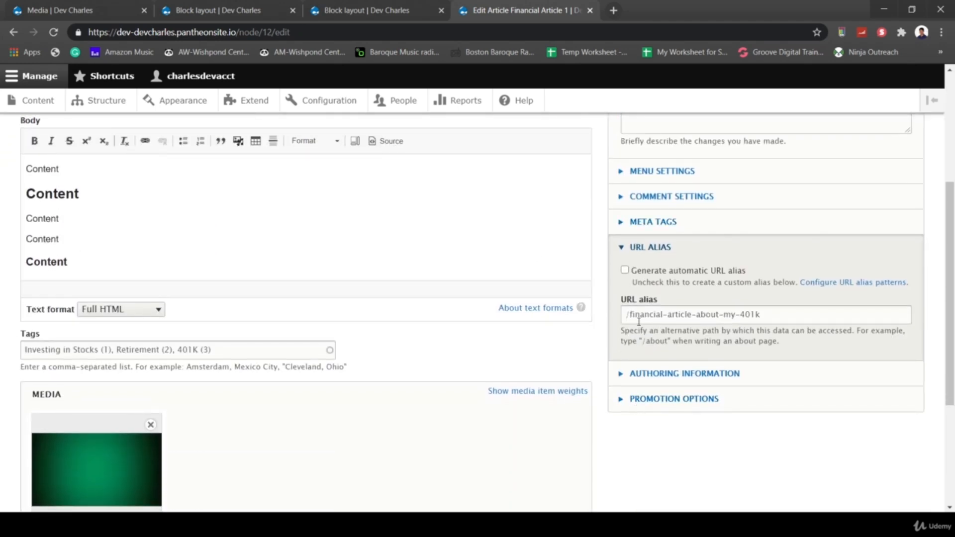
{"action": "left_click", "coordinate": [630, 316]}
{"action": "left_click_drag", "start_coordinate": [629, 315], "coordinate": [678, 315]}
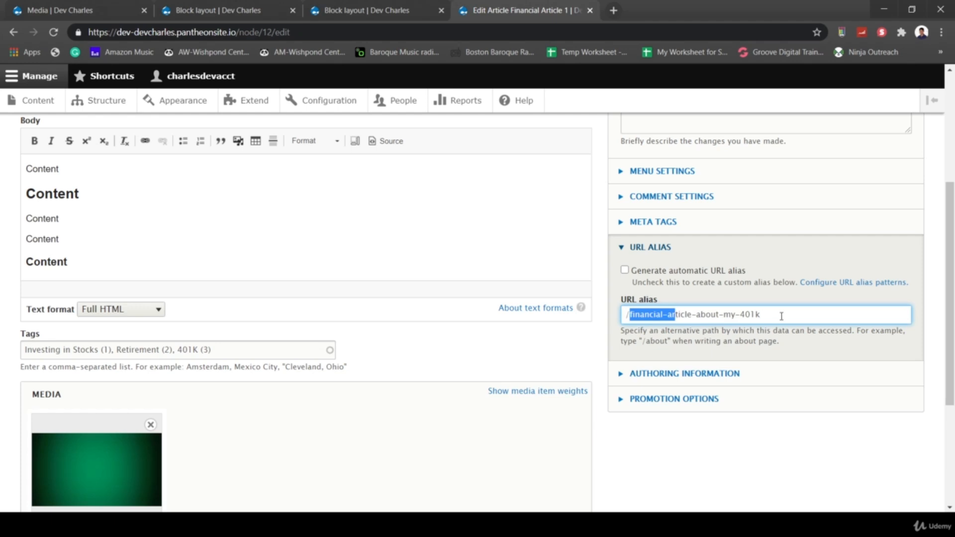
{"action": "left_click_drag", "start_coordinate": [782, 317], "coordinate": [633, 319]}
{"action": "key", "text": "BackSpace"}
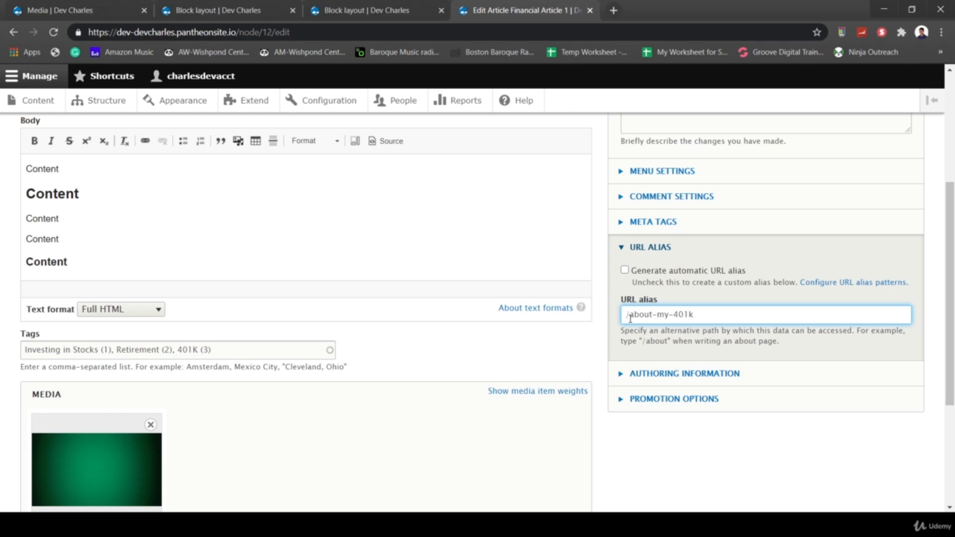
{"action": "type", "text": "/finance"}
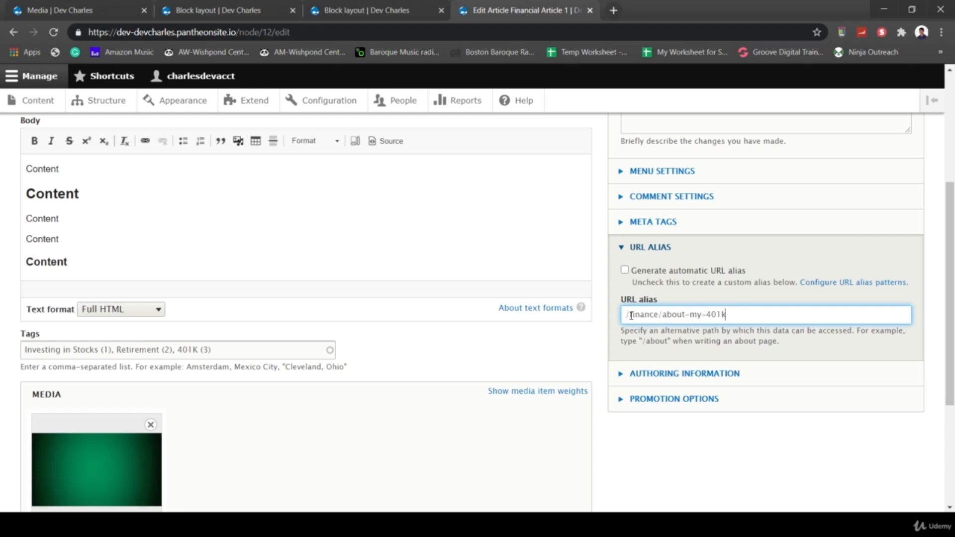
{"action": "left_click_drag", "start_coordinate": [663, 316], "coordinate": [591, 312]}
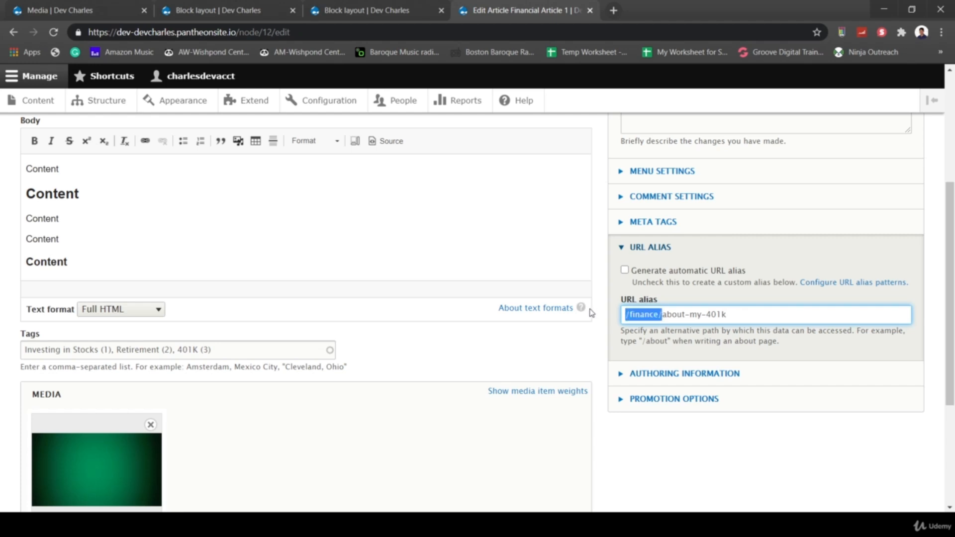
{"action": "left_click", "coordinate": [639, 315]}
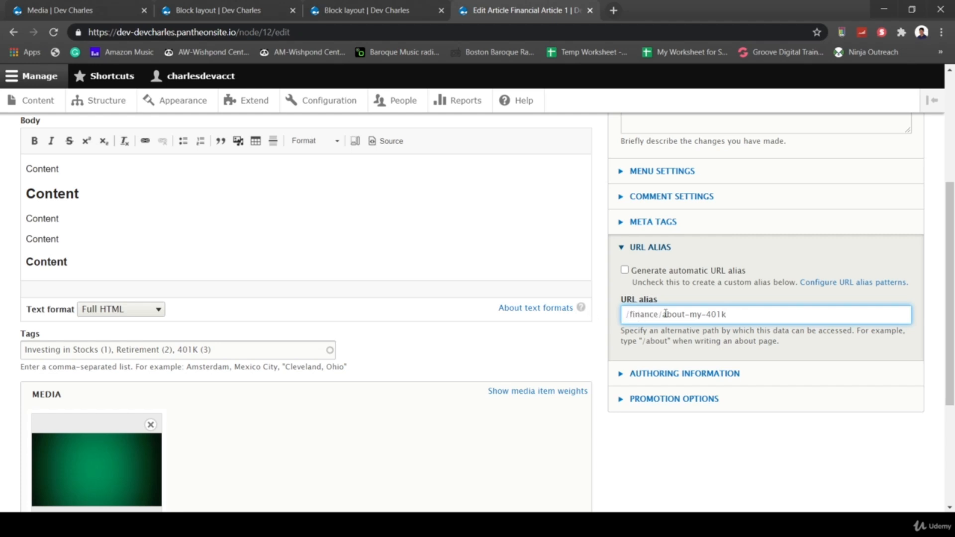
{"action": "left_click_drag", "start_coordinate": [662, 316], "coordinate": [622, 316]}
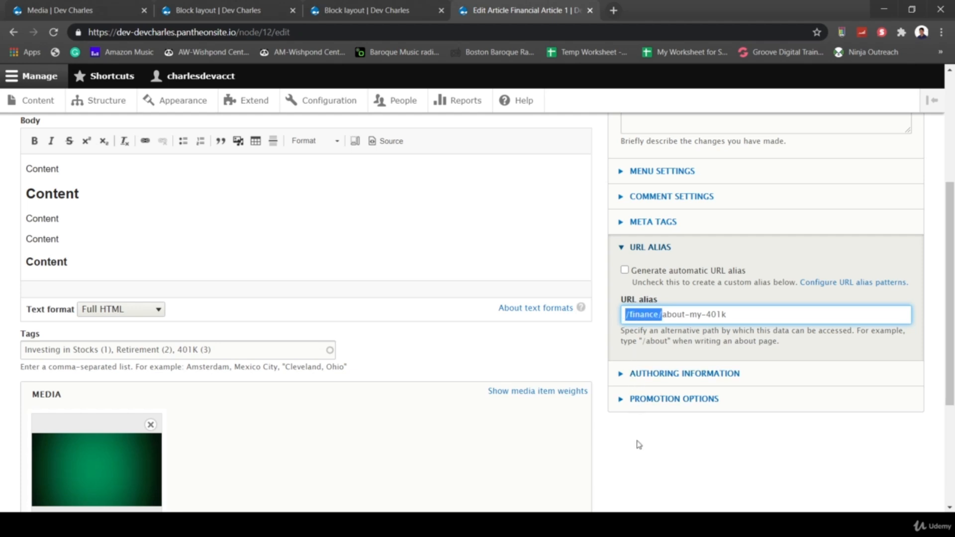
{"action": "scroll", "coordinate": [639, 445], "scroll_direction": "down", "scroll_amount": 4}
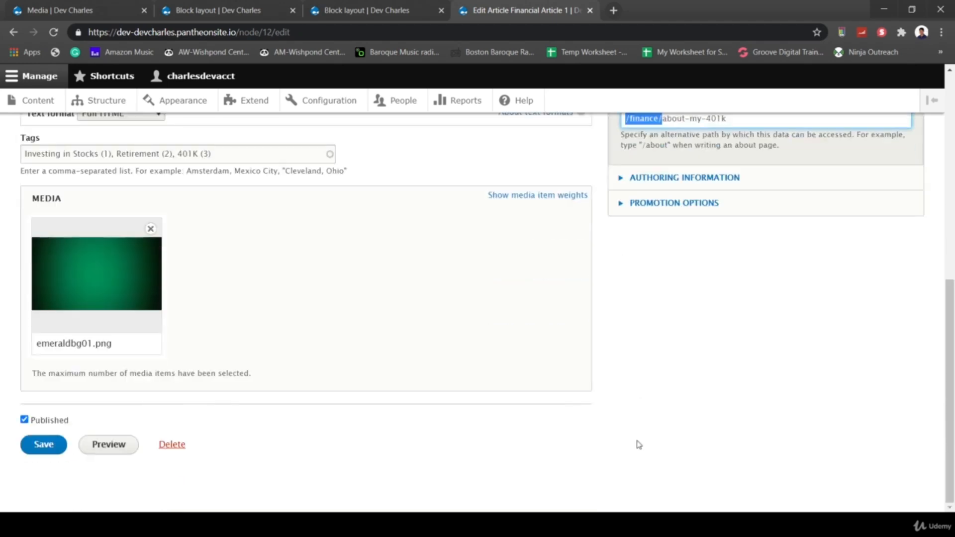
{"action": "left_click", "coordinate": [47, 450]}
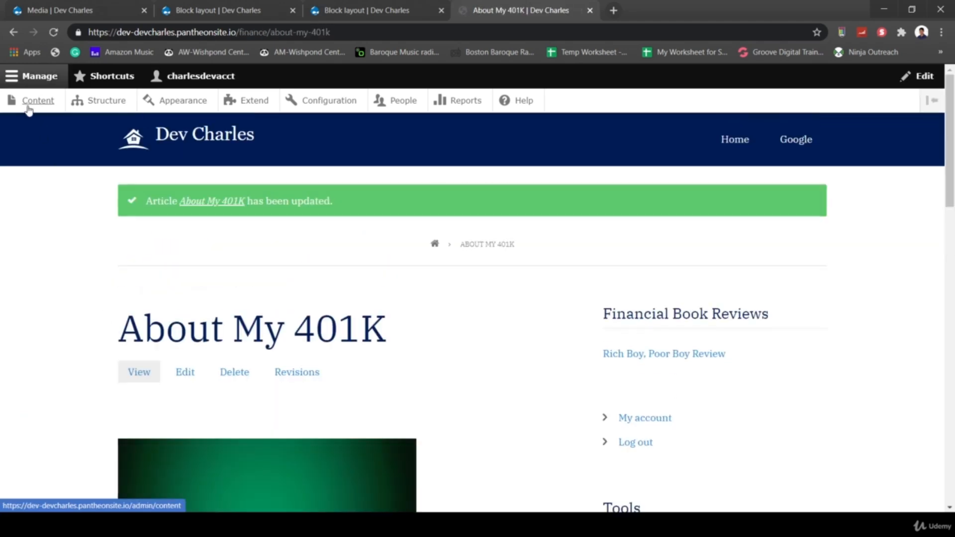
{"action": "left_click", "coordinate": [29, 107]}
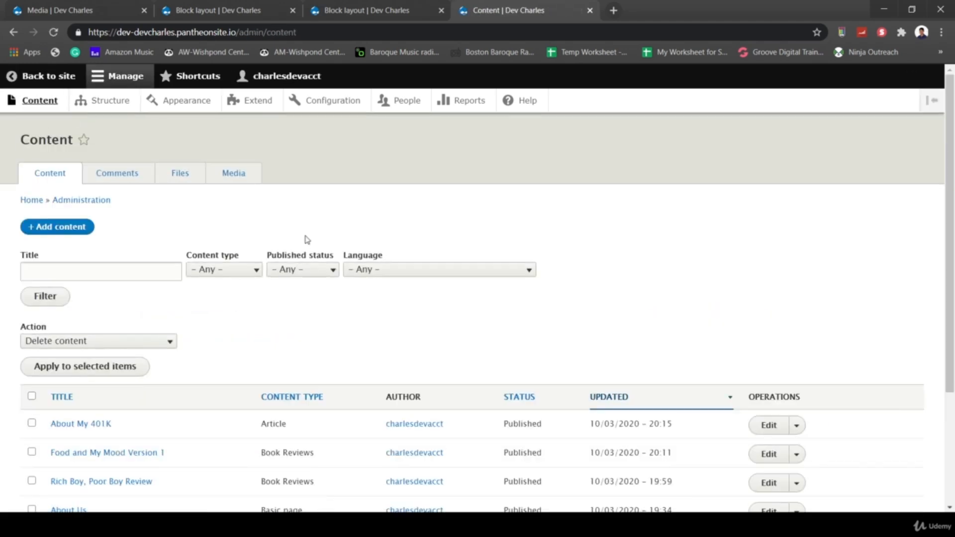
- Disable the automatic alias on Food and My Mood Version 1, set /health/food-and-my-mood-version-1, and save
{"action": "scroll", "coordinate": [307, 240], "scroll_direction": "down", "scroll_amount": 2}
{"action": "left_click", "coordinate": [770, 376]}
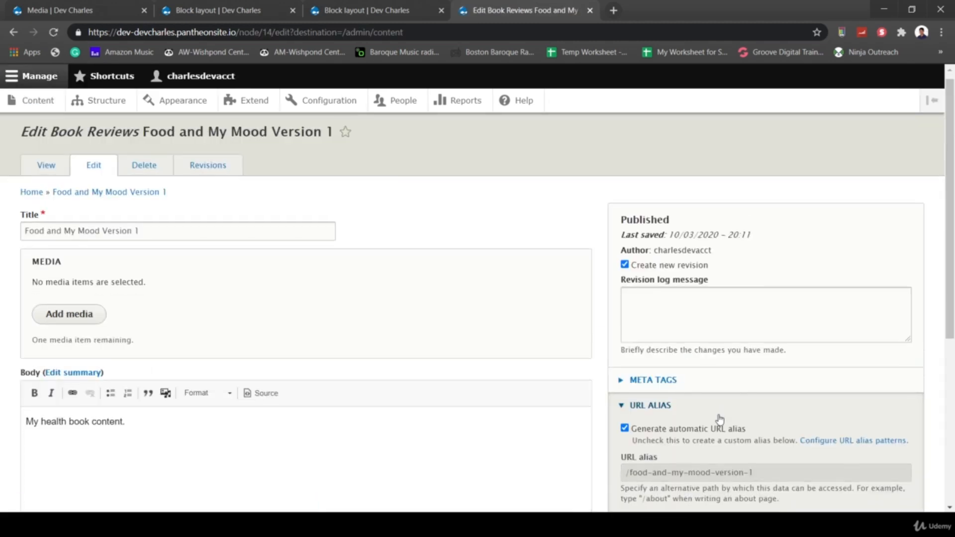
{"action": "scroll", "coordinate": [720, 419], "scroll_direction": "down", "scroll_amount": 3}
{"action": "left_click", "coordinate": [647, 260]}
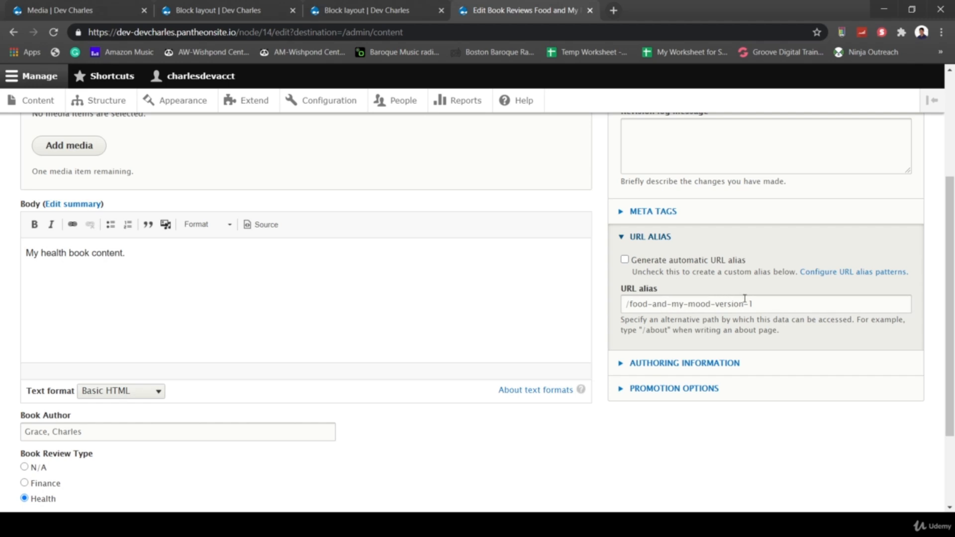
{"action": "left_click_drag", "start_coordinate": [768, 309], "coordinate": [632, 310]}
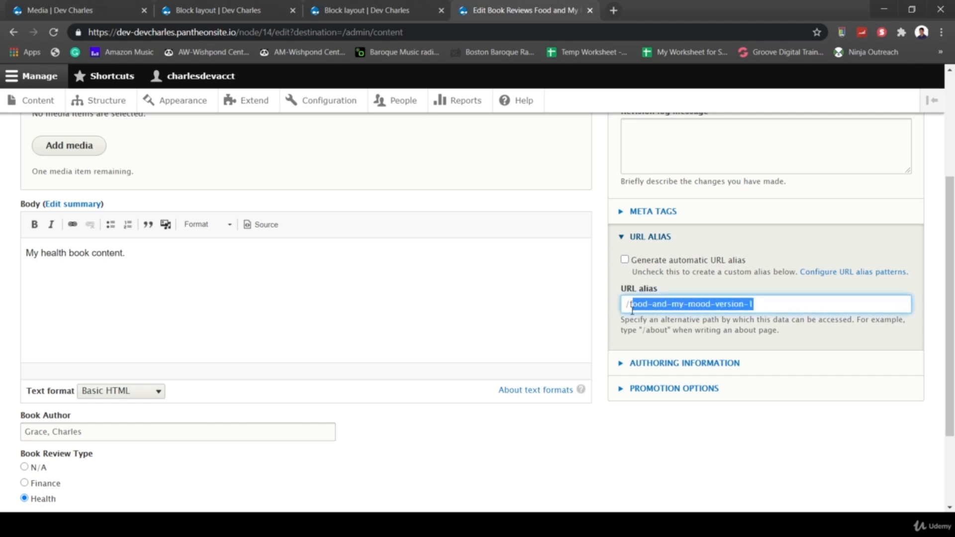
{"action": "left_click", "coordinate": [631, 304]}
{"action": "type", "text": "health/"}
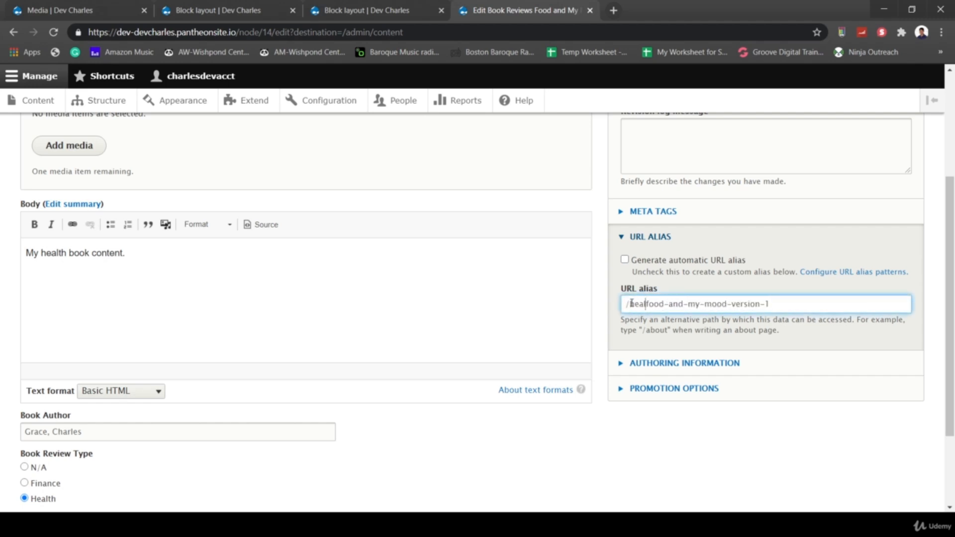
{"action": "scroll", "coordinate": [604, 474], "scroll_direction": "down", "scroll_amount": 2}
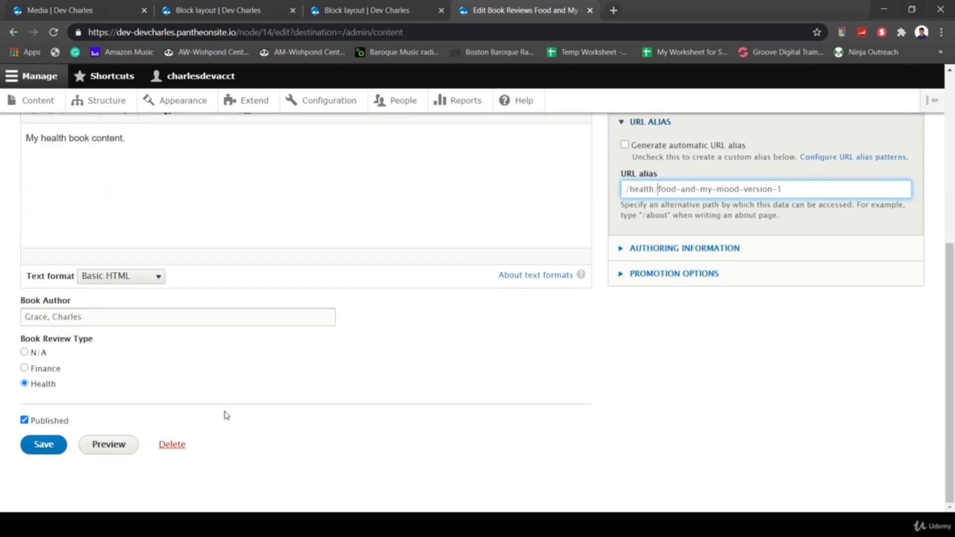
{"action": "left_click", "coordinate": [60, 447]}
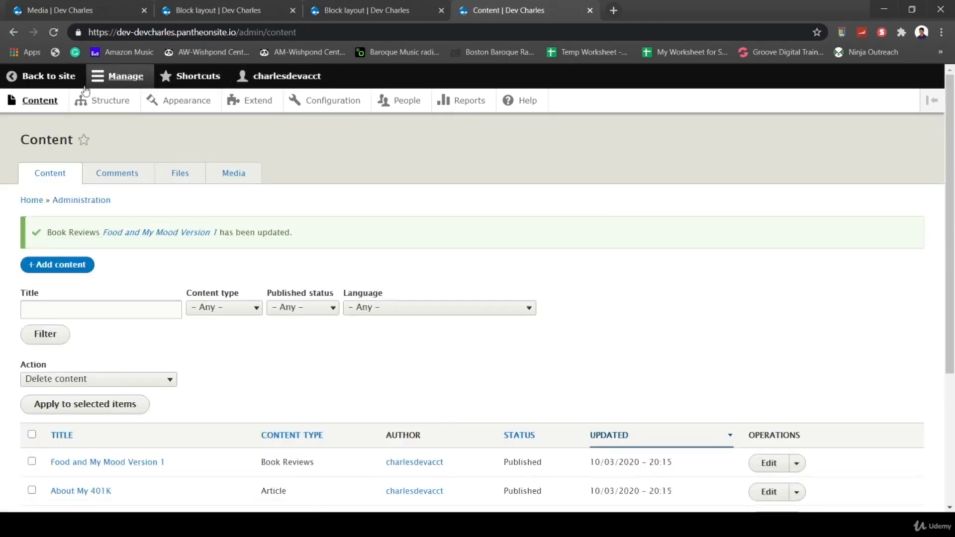
- Revisit the About My 401K page, then open and reload the Rich Boy, Poor Boy Review page
{"action": "left_click", "coordinate": [49, 80]}
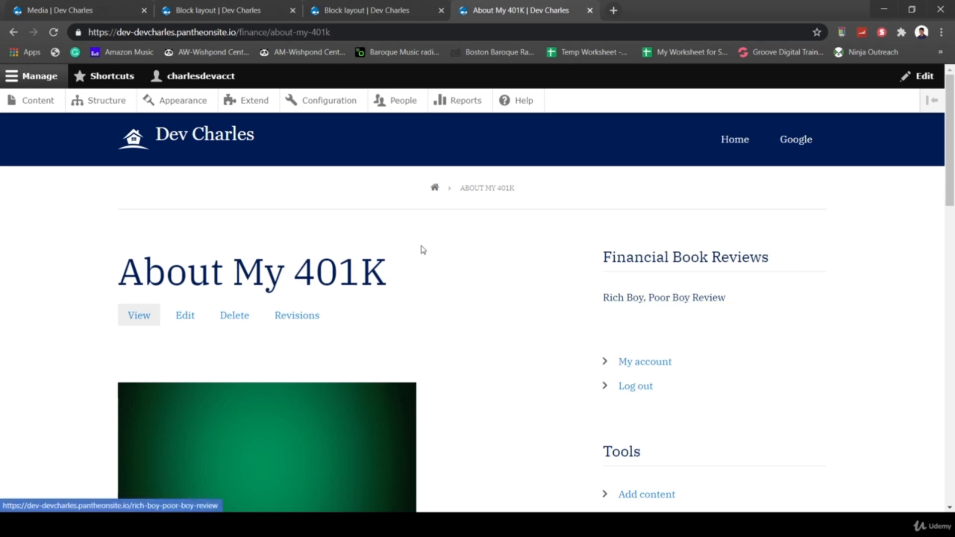
{"action": "left_click", "coordinate": [637, 300]}
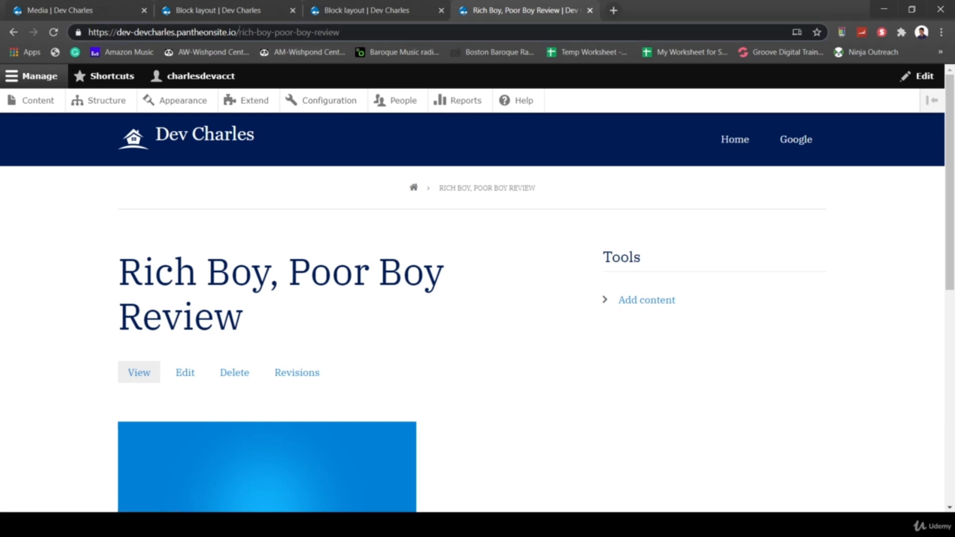
{"action": "left_click", "coordinate": [239, 32]}
{"action": "key", "text": "Return"}
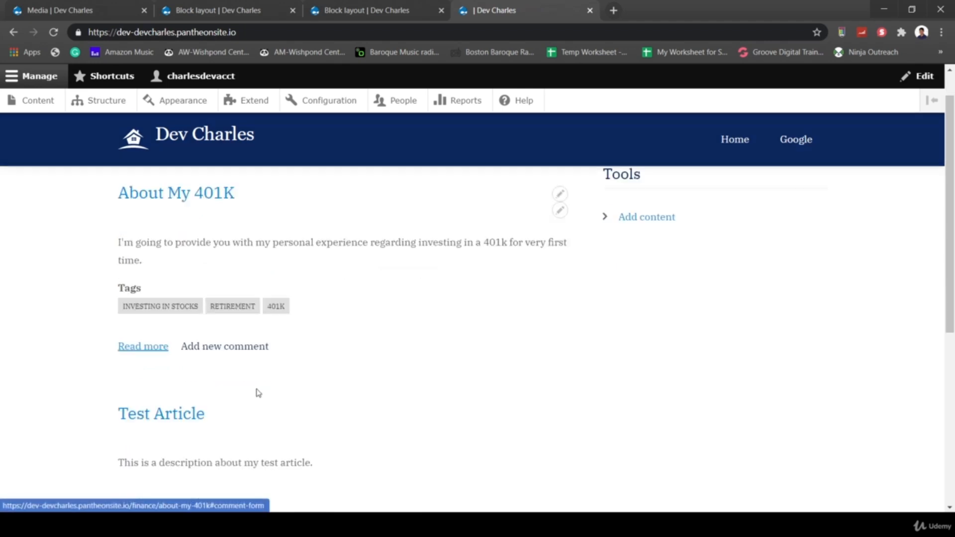
{"action": "scroll", "coordinate": [257, 391], "scroll_direction": "down", "scroll_amount": 5}
{"action": "scroll", "coordinate": [258, 392], "scroll_direction": "up", "scroll_amount": 6}
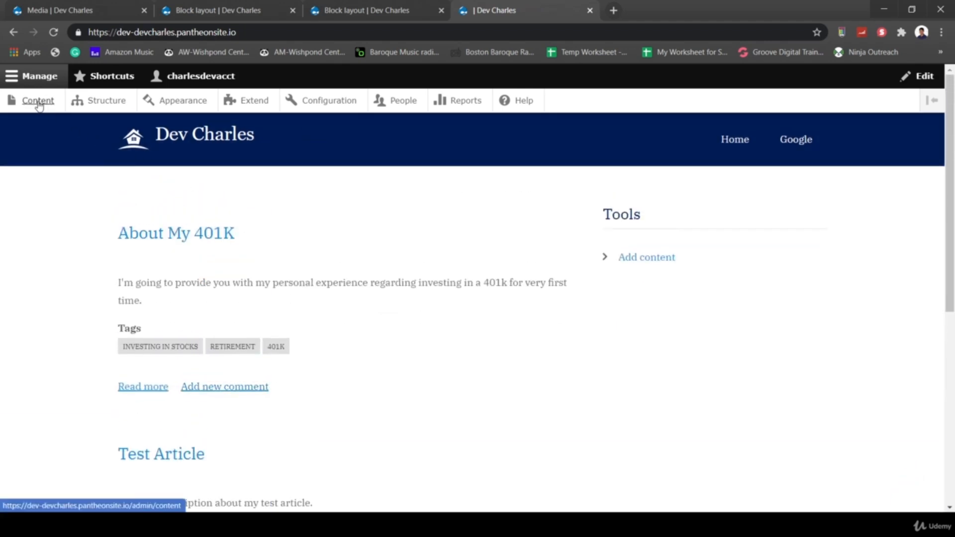
- From the content list, view Food and My Mood Version 1, then edit Test Article
{"action": "left_click", "coordinate": [38, 101]}
{"action": "scroll", "coordinate": [230, 316], "scroll_direction": "down", "scroll_amount": 2}
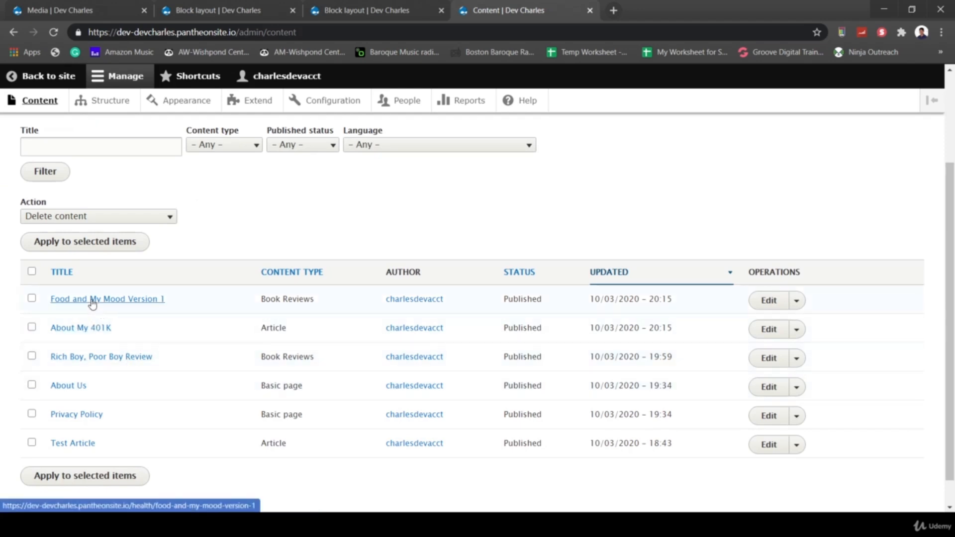
{"action": "left_click", "coordinate": [125, 300]}
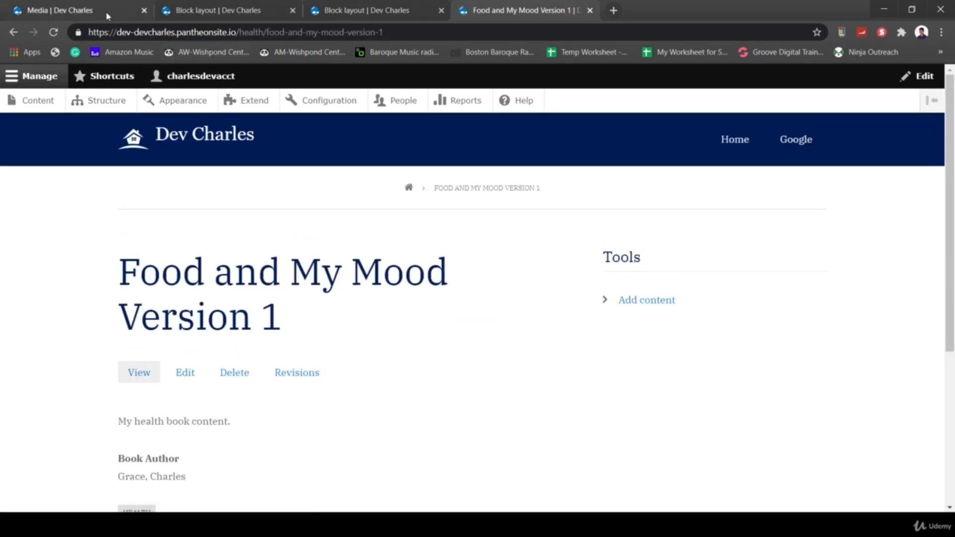
{"action": "left_click", "coordinate": [14, 32]}
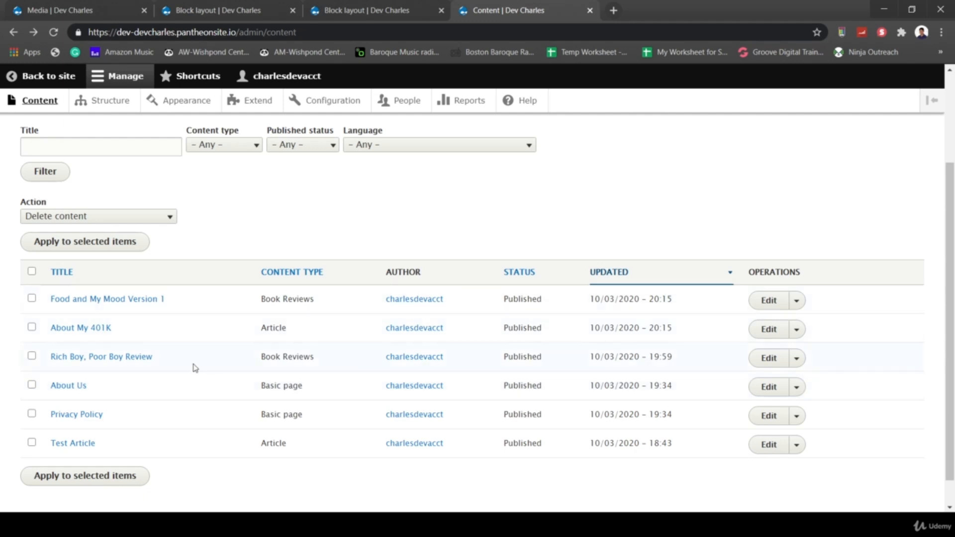
{"action": "left_click", "coordinate": [764, 447]}
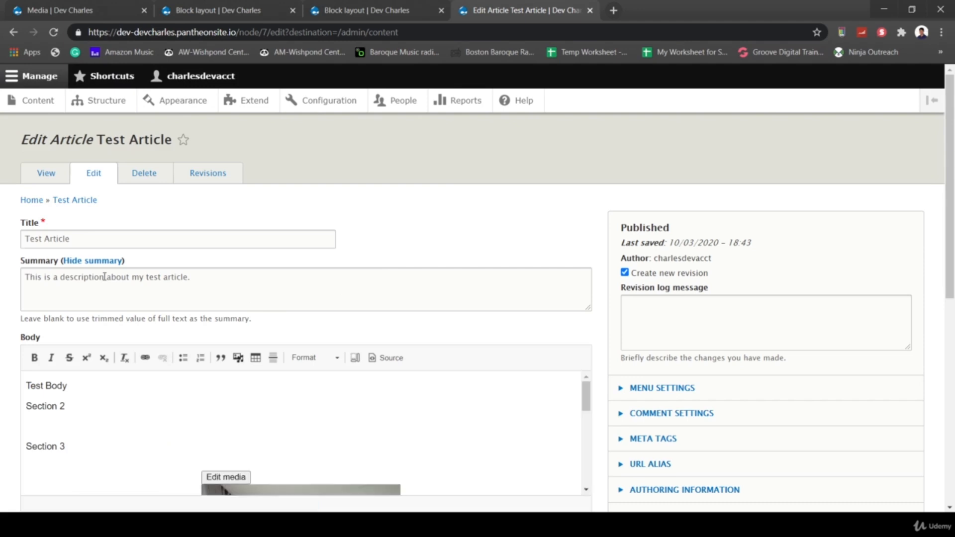
- Change the article title from Test Article to Health Article 1
{"action": "double_click", "coordinate": [44, 241]}
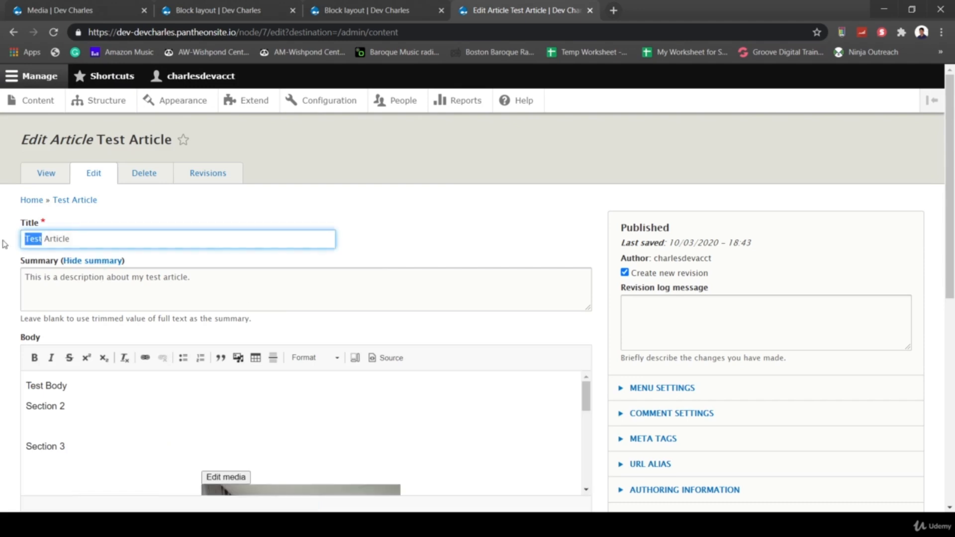
{"action": "type", "text": "Health"}
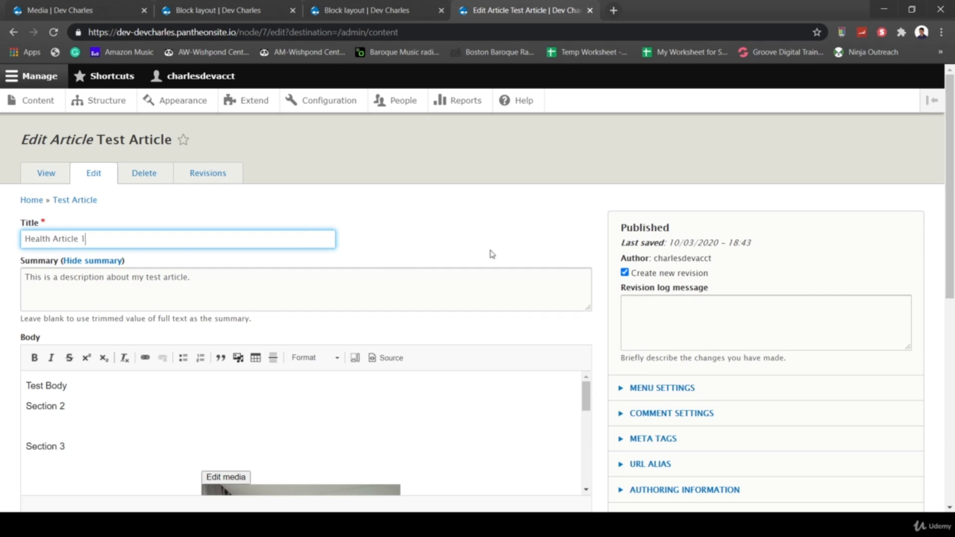
{"action": "scroll", "coordinate": [782, 373], "scroll_direction": "down", "scroll_amount": 4}
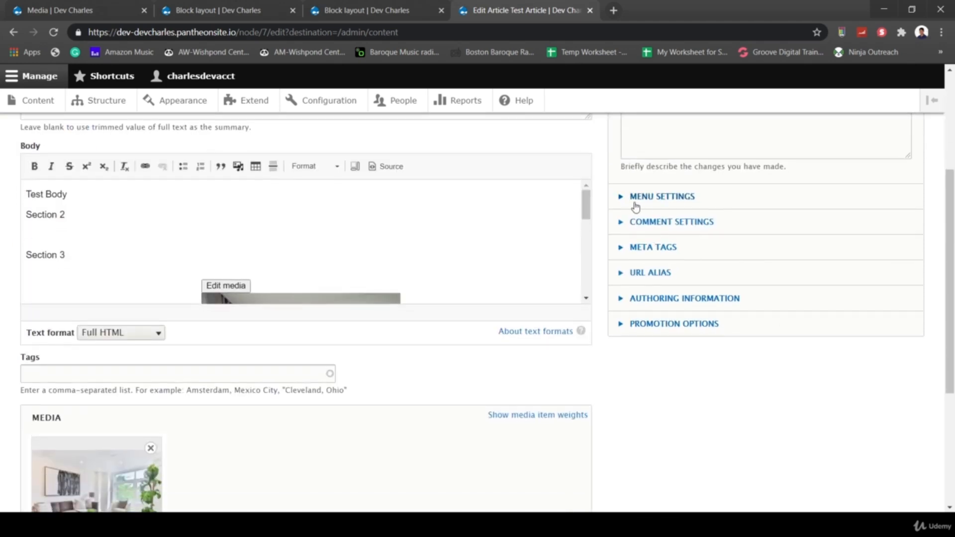
- Replace the automatic alias with custom alias /health/health-article-1 and save the article
{"action": "left_click", "coordinate": [621, 274]}
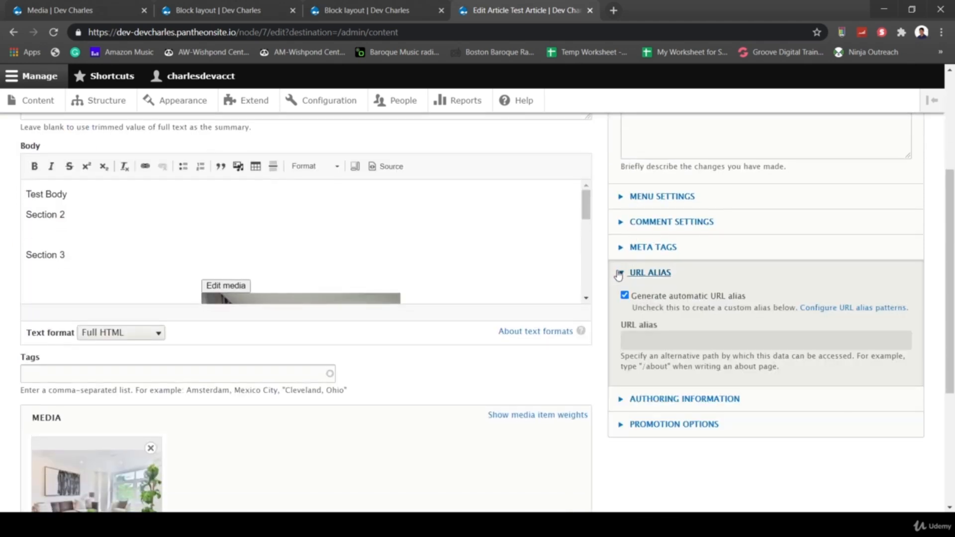
{"action": "left_click", "coordinate": [625, 296]}
{"action": "left_click", "coordinate": [627, 339]}
{"action": "type", "text": "/healt"}
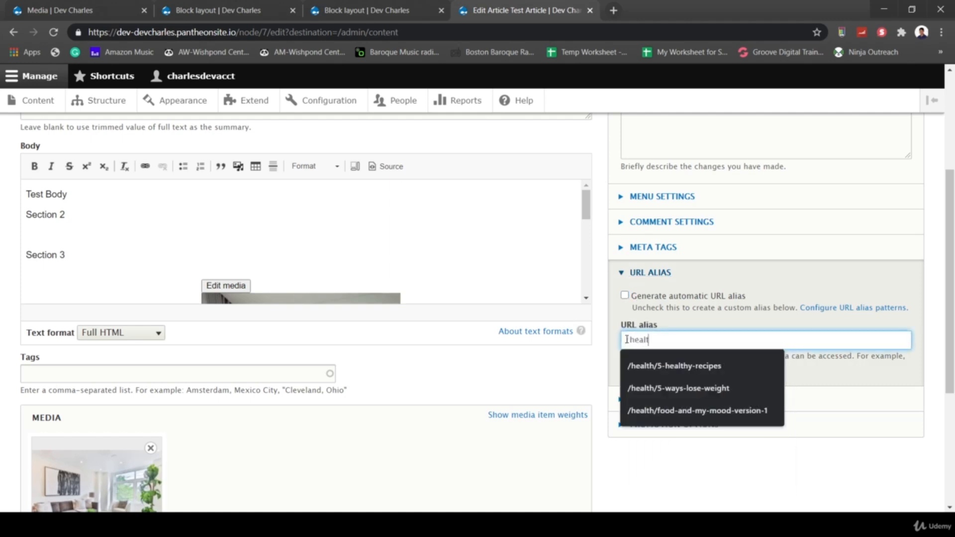
{"action": "type", "text": "h/test-article-1"}
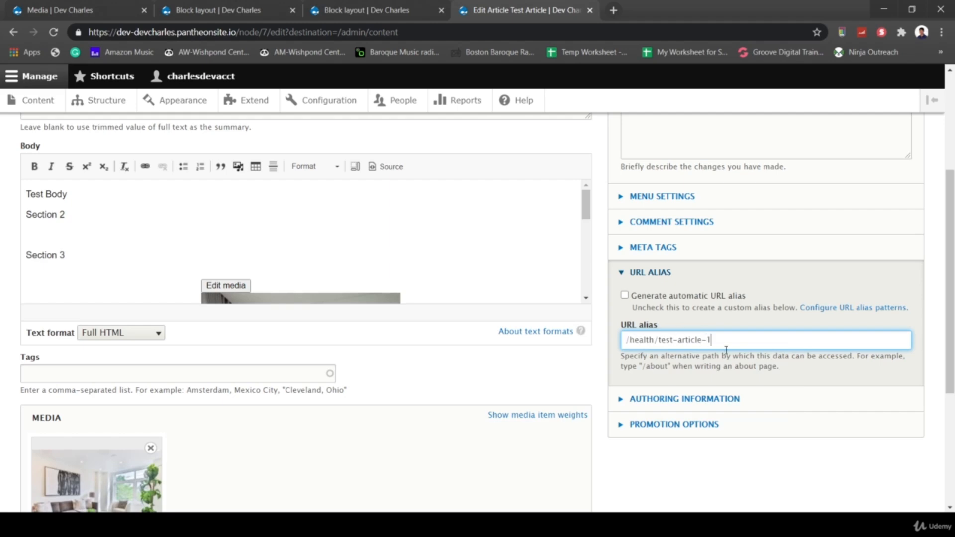
{"action": "scroll", "coordinate": [722, 359], "scroll_direction": "up", "scroll_amount": 4}
{"action": "scroll", "coordinate": [717, 368], "scroll_direction": "down", "scroll_amount": 2}
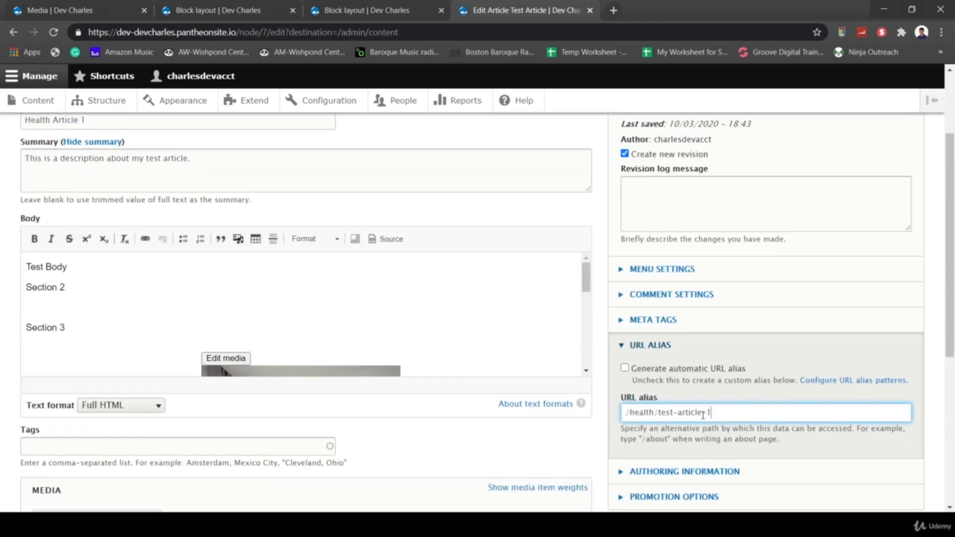
{"action": "key", "text": "BackSpace"}
{"action": "key", "text": "BackSpace"}
{"action": "type", "text": "health"}
{"action": "scroll", "coordinate": [779, 427], "scroll_direction": "down", "scroll_amount": 6}
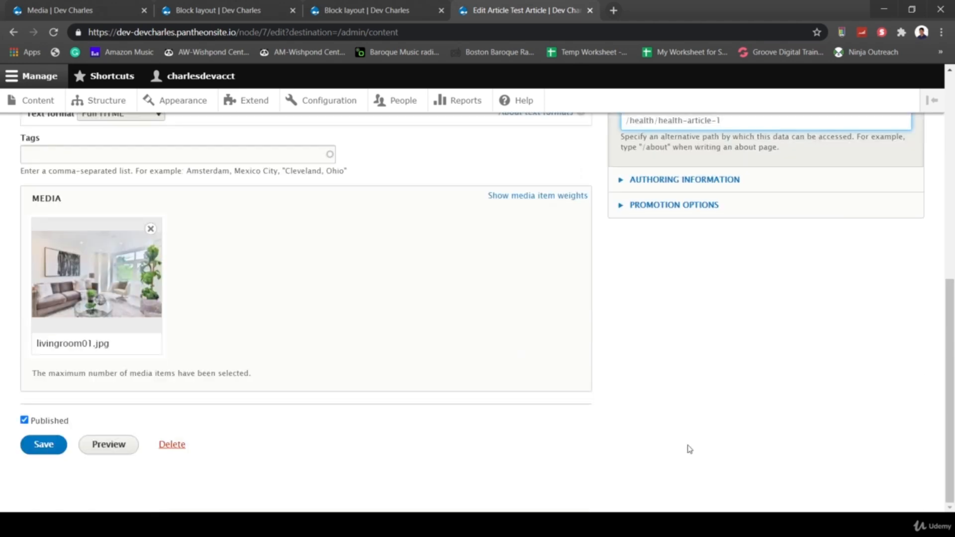
{"action": "left_click", "coordinate": [43, 446]}
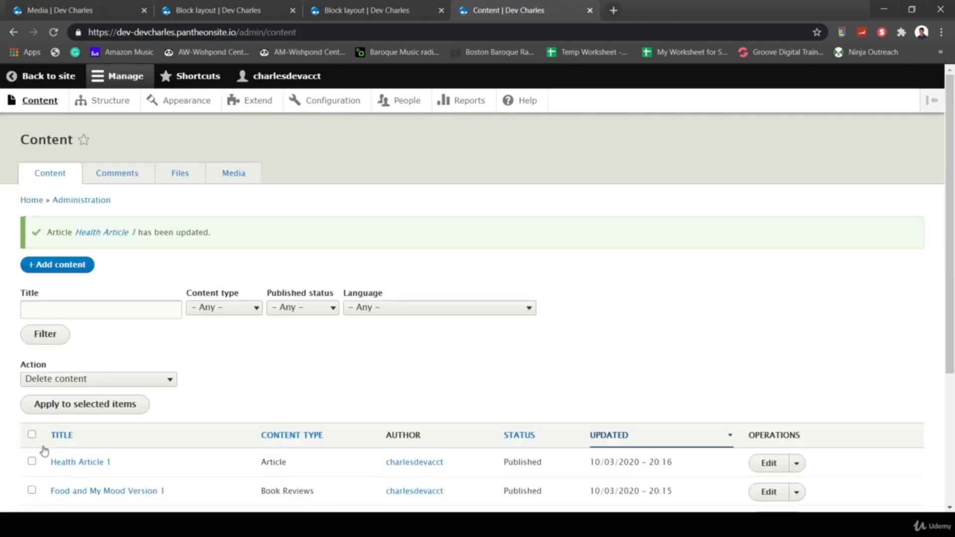
- Open Health Article 1 at /health/health-article-1 from the status message, then return to the Block layout
{"action": "left_click", "coordinate": [105, 233]}
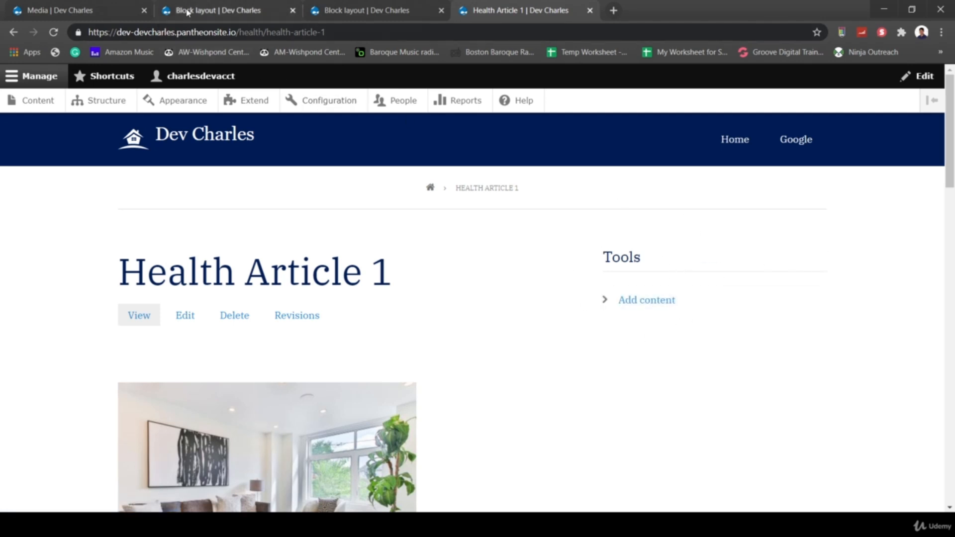
{"action": "left_click", "coordinate": [205, 18]}
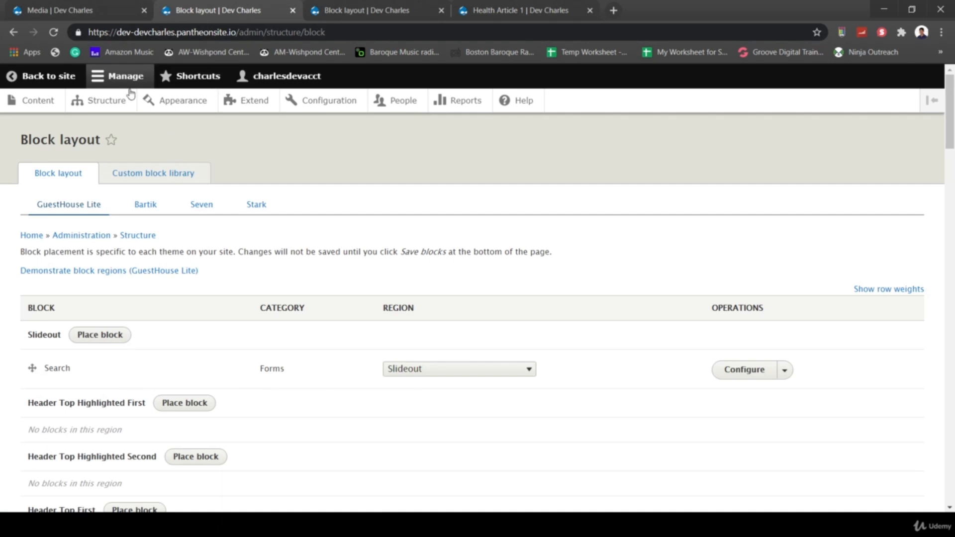
- Start a new view under Structure > Views and name it Health Book Reviews
{"action": "left_click", "coordinate": [96, 103]}
{"action": "scroll", "coordinate": [297, 360], "scroll_direction": "down", "scroll_amount": 3}
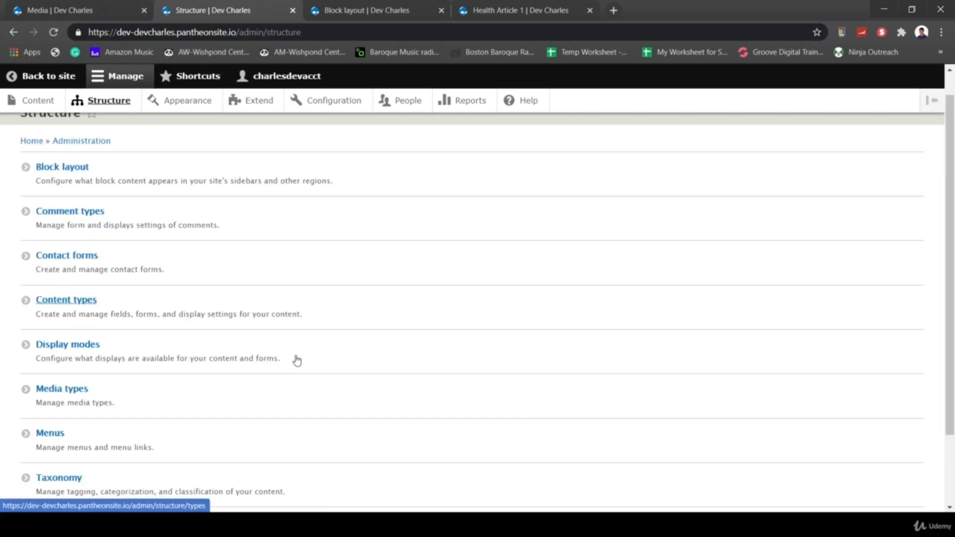
{"action": "left_click", "coordinate": [51, 434]}
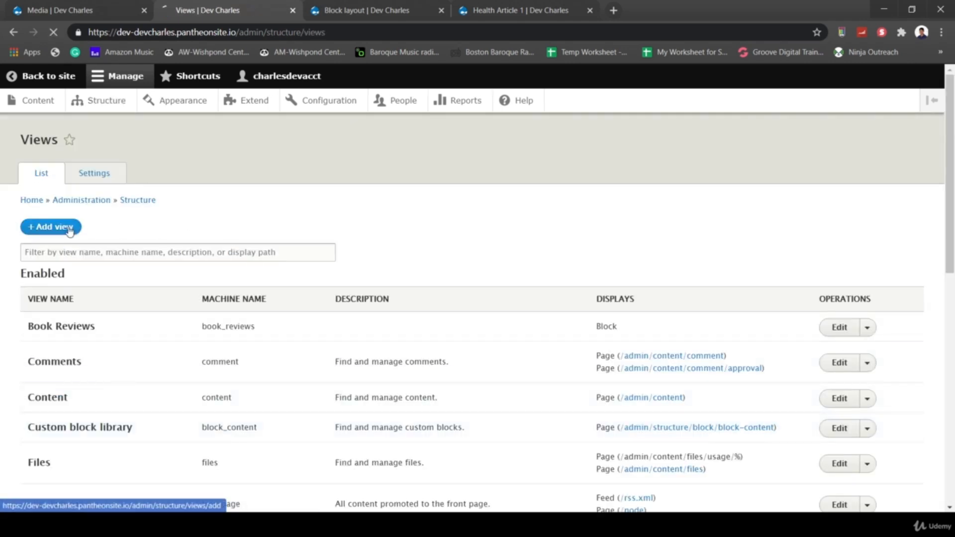
{"action": "left_click", "coordinate": [78, 227]}
{"action": "left_click", "coordinate": [85, 234]}
{"action": "type", "text": "H"}
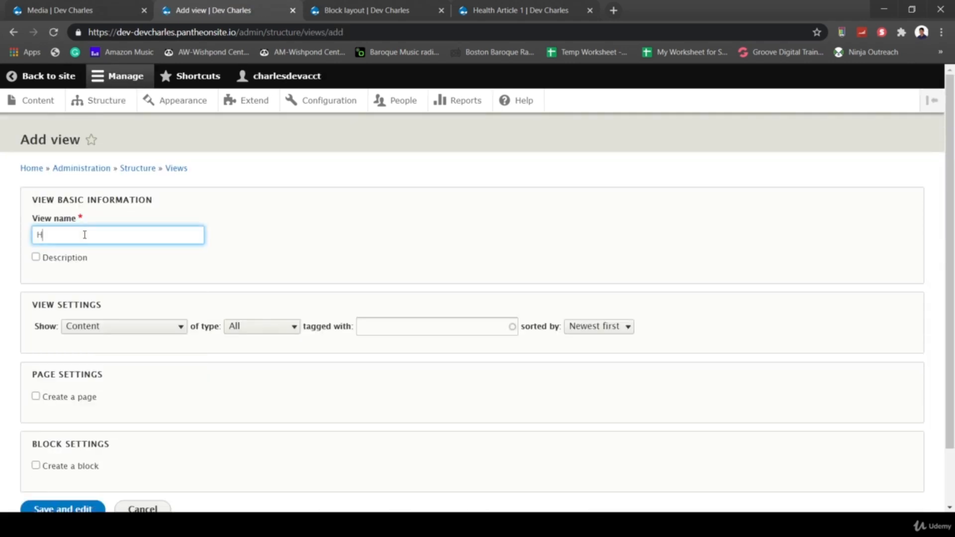
{"action": "type", "text": "ealth Artic"}
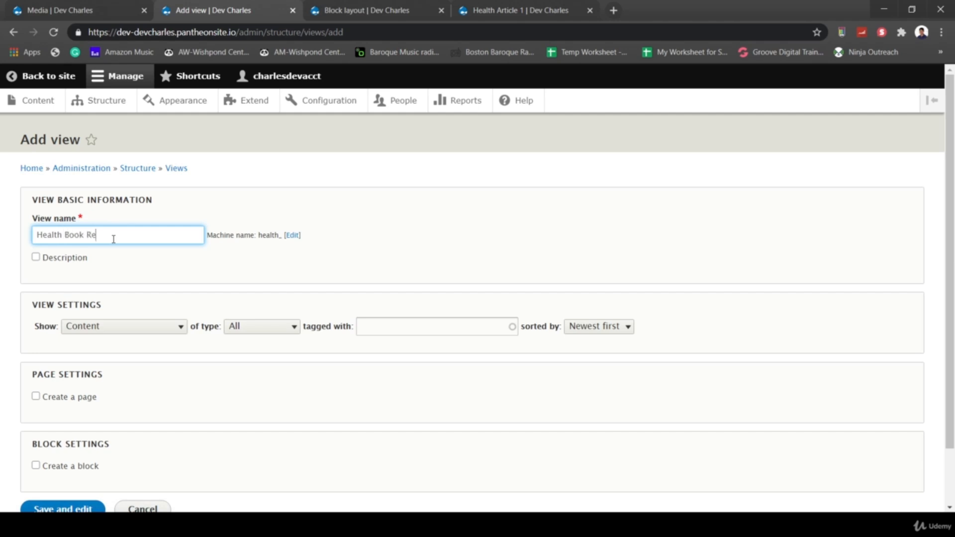
{"action": "left_click", "coordinate": [173, 285]}
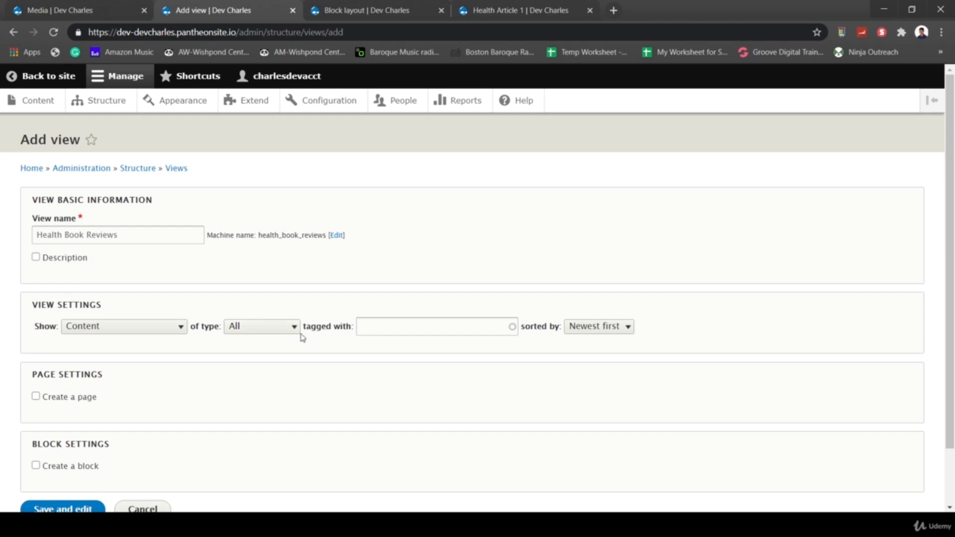
- Show Book Reviews content in a block display with a pager, then save and edit
{"action": "left_click", "coordinate": [283, 328]}
{"action": "left_click", "coordinate": [279, 354]}
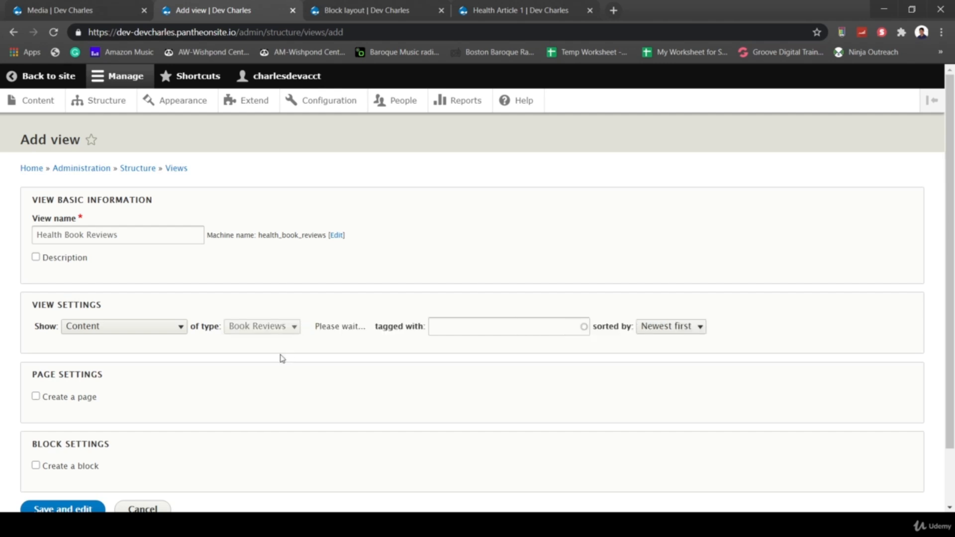
{"action": "scroll", "coordinate": [294, 374], "scroll_direction": "down", "scroll_amount": 2}
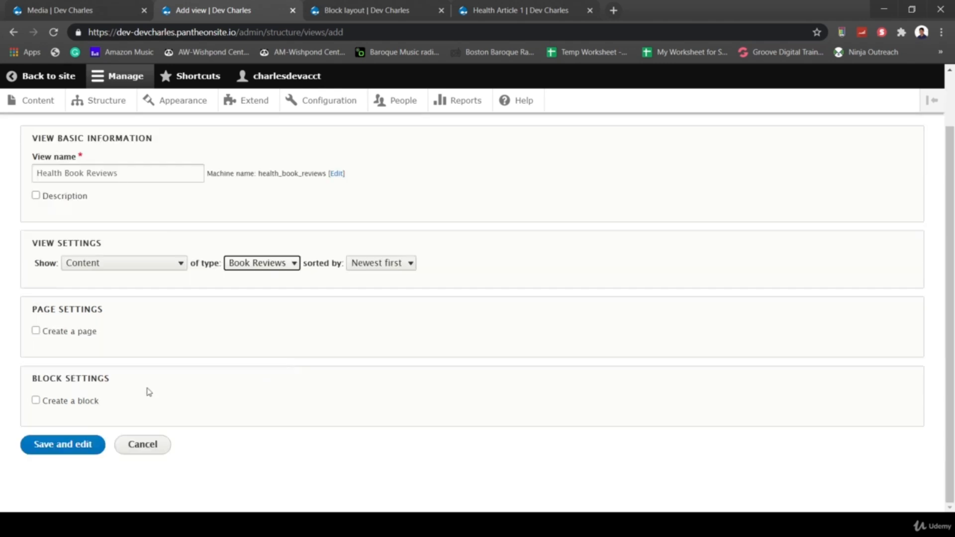
{"action": "left_click", "coordinate": [36, 401]}
{"action": "scroll", "coordinate": [149, 454], "scroll_direction": "down", "scroll_amount": 3}
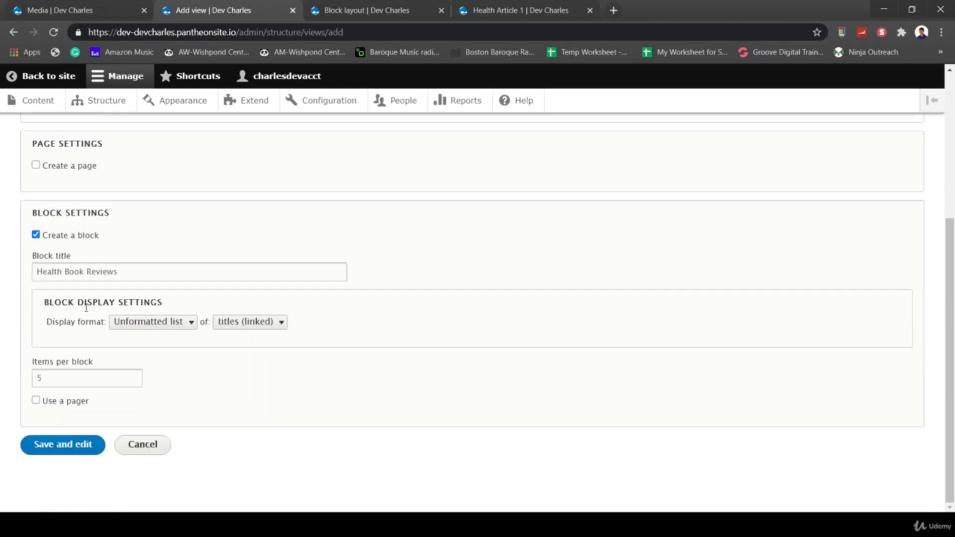
{"action": "left_click", "coordinate": [53, 449]}
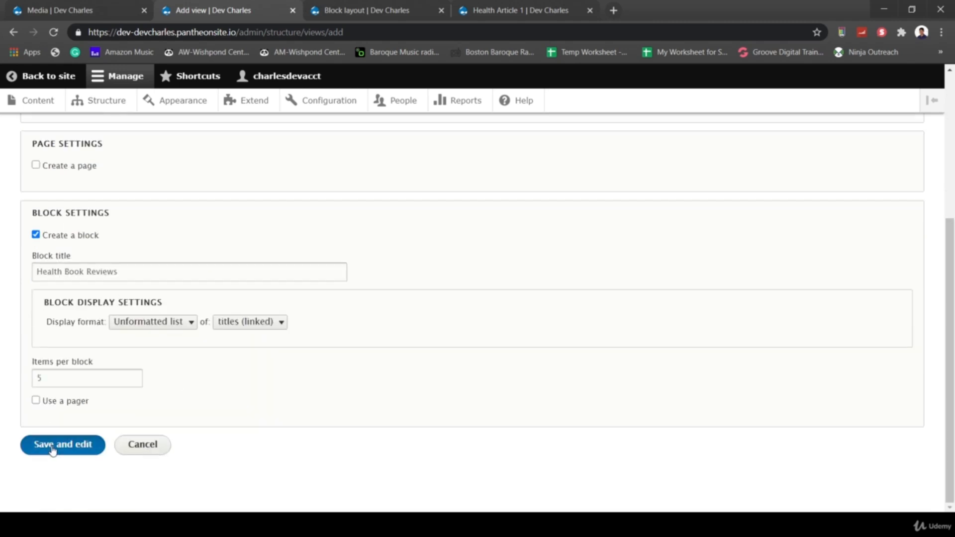
{"action": "left_click", "coordinate": [35, 400]}
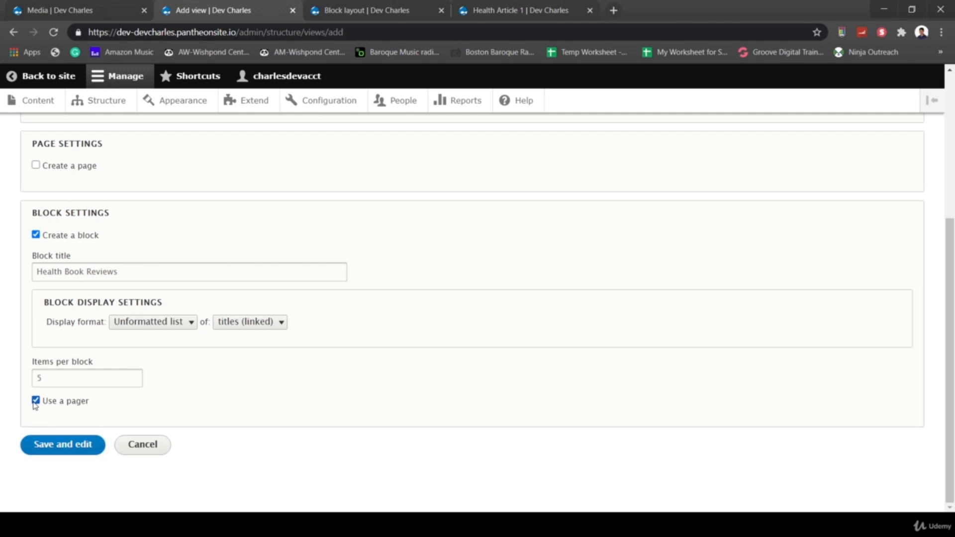
{"action": "left_click", "coordinate": [56, 449]}
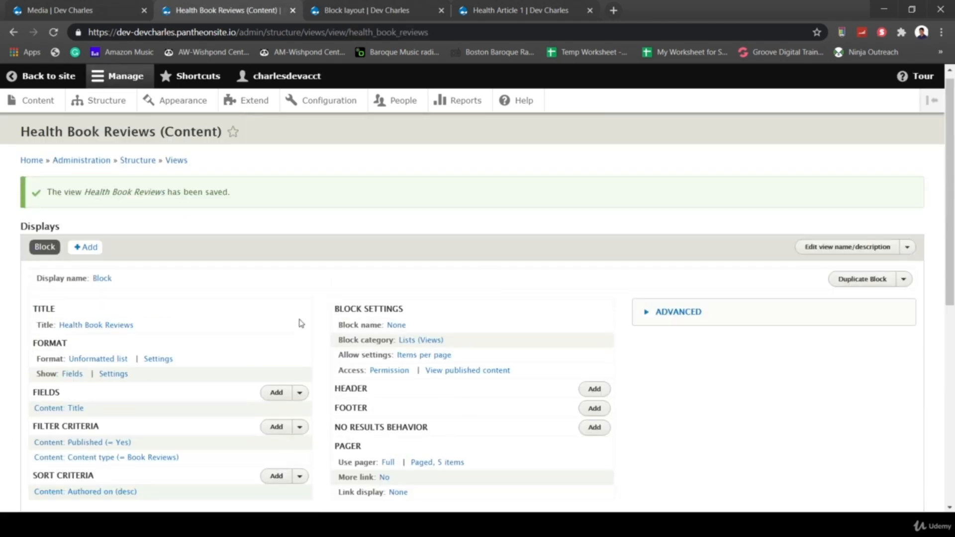
- Add a 'Has taxonomy term' filter on Book Review Type, shown as a dropdown
{"action": "scroll", "coordinate": [185, 326], "scroll_direction": "down", "scroll_amount": 2}
{"action": "left_click", "coordinate": [273, 313]}
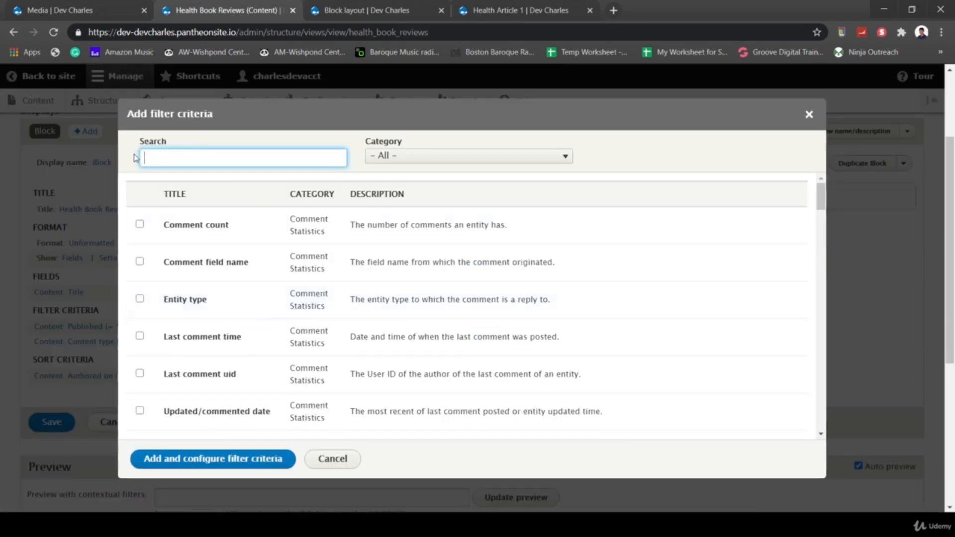
{"action": "left_click", "coordinate": [184, 162]}
{"action": "type", "text": "Tax"}
{"action": "left_click", "coordinate": [139, 220]}
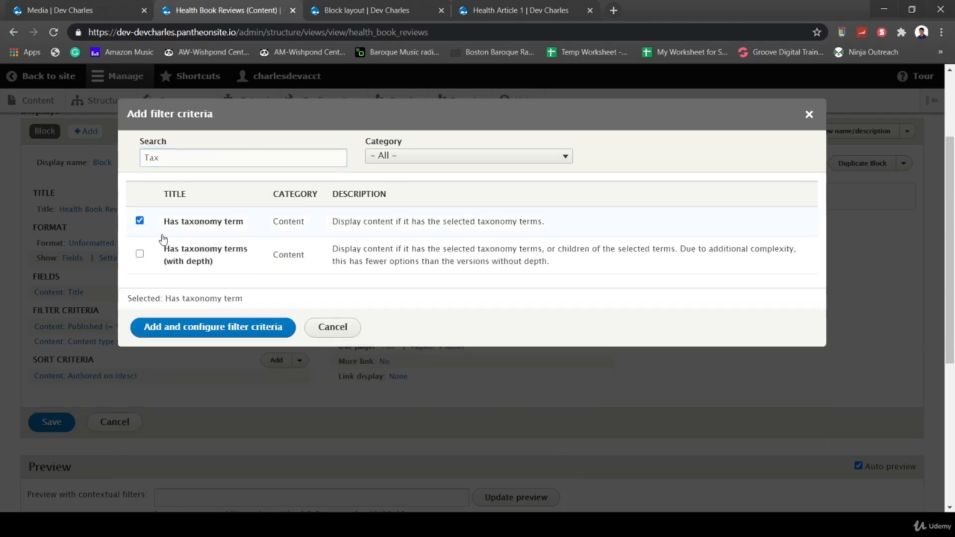
{"action": "left_click", "coordinate": [204, 327]}
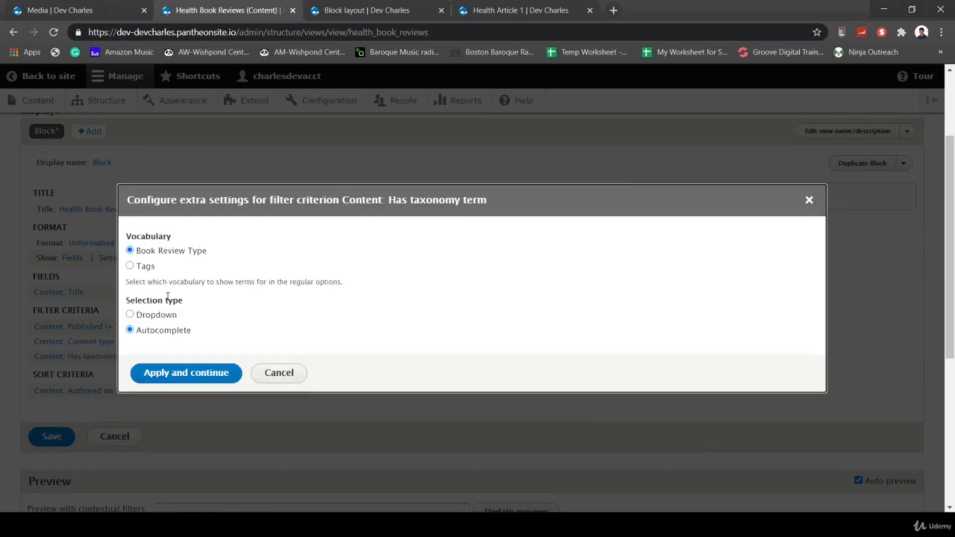
{"action": "left_click", "coordinate": [130, 315]}
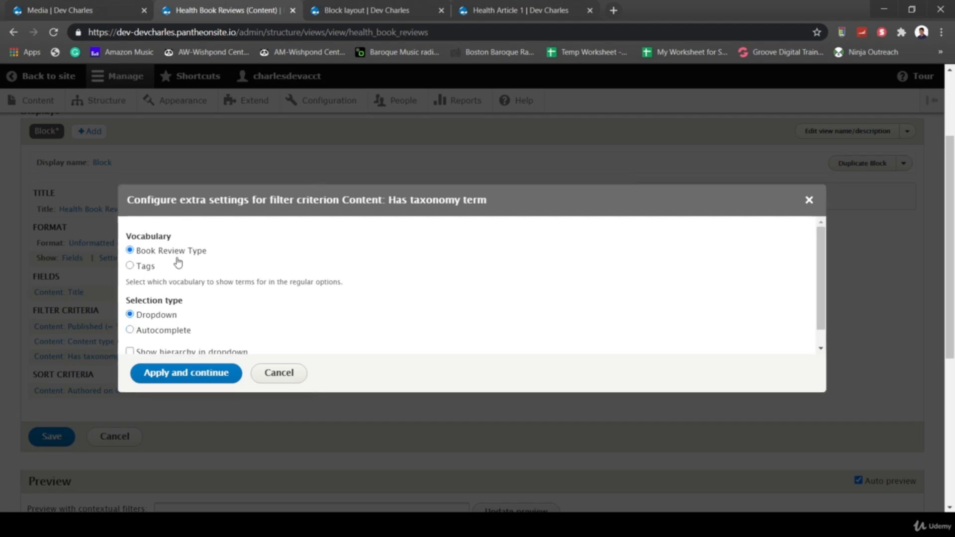
{"action": "scroll", "coordinate": [178, 263], "scroll_direction": "down", "scroll_amount": 1}
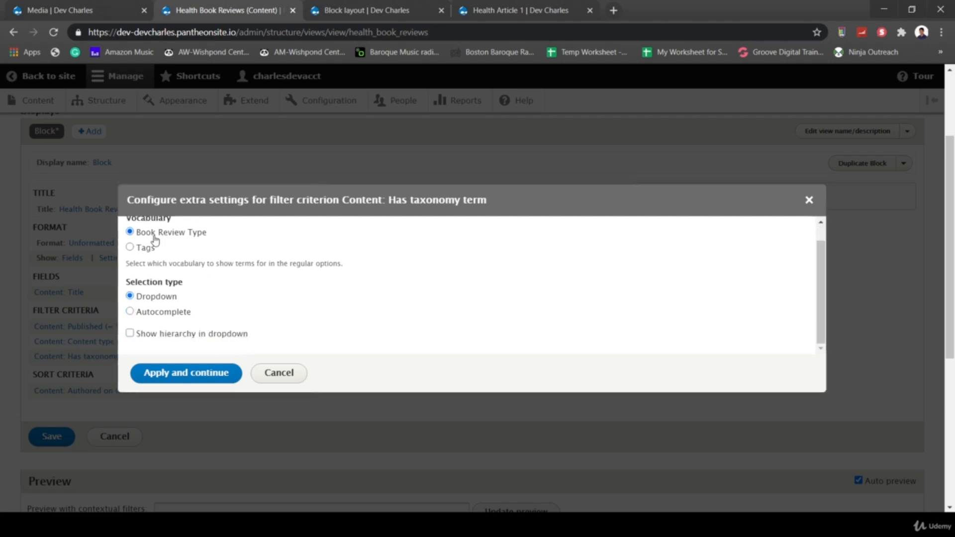
{"action": "left_click", "coordinate": [209, 372]}
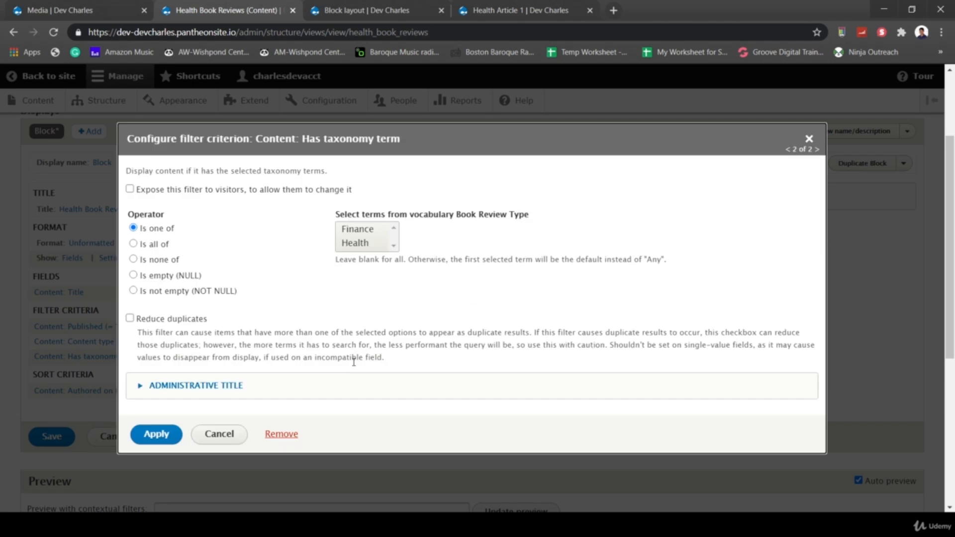
- Filter on the Health term, apply it, and save the view
{"action": "left_click", "coordinate": [347, 242]}
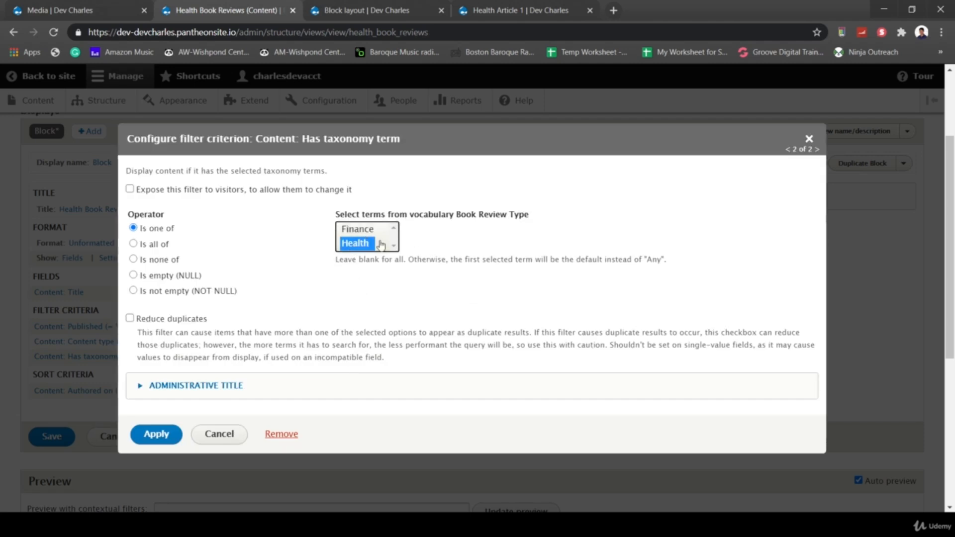
{"action": "left_click", "coordinate": [155, 435]}
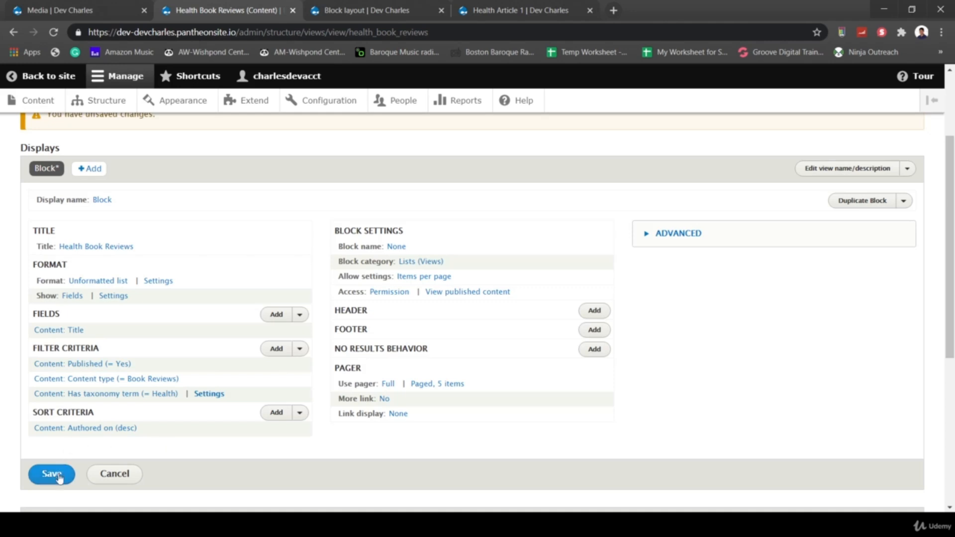
{"action": "left_click", "coordinate": [52, 474]}
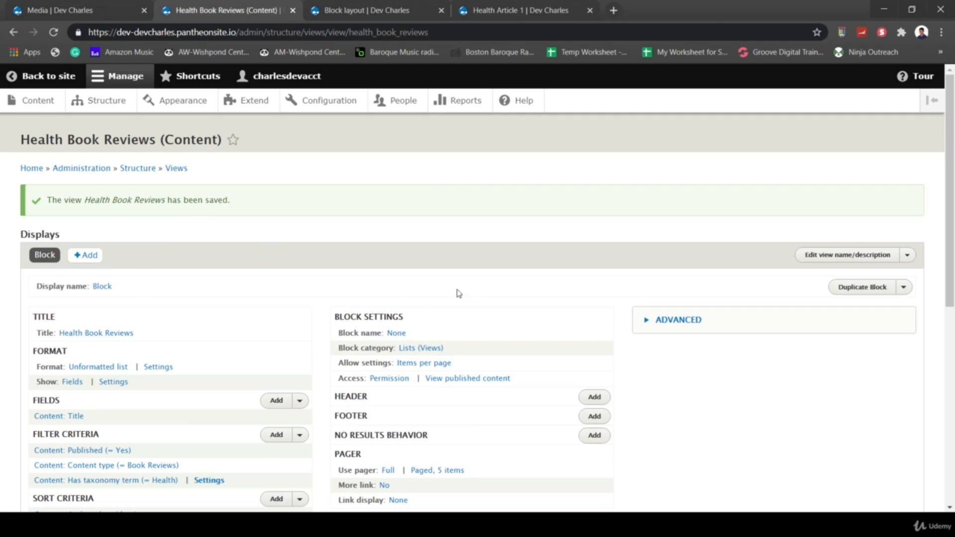
{"action": "scroll", "coordinate": [459, 294], "scroll_direction": "down", "scroll_amount": 8}
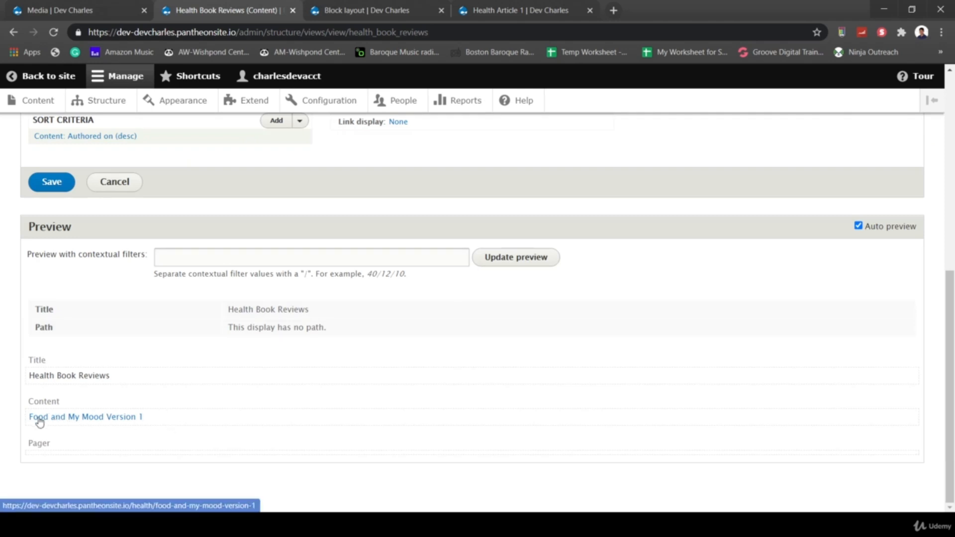
{"action": "scroll", "coordinate": [171, 430], "scroll_direction": "up", "scroll_amount": 8}
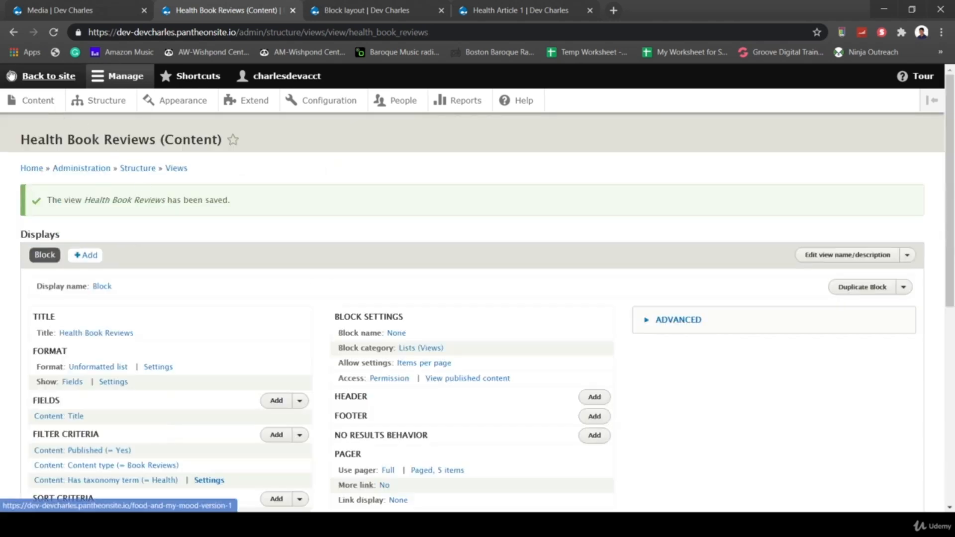
- Go from the homepage to the Health Article 1 page, then back to Structure
{"action": "left_click", "coordinate": [48, 75]}
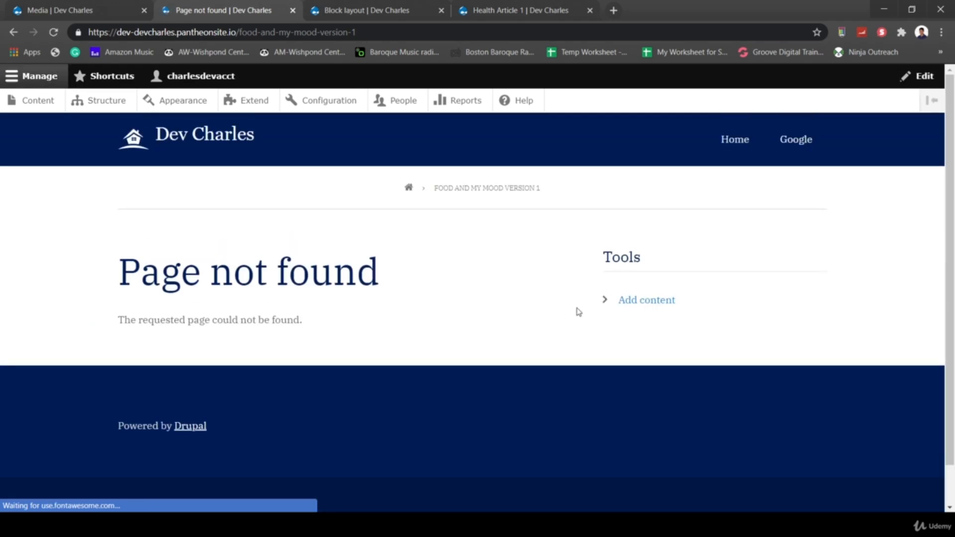
{"action": "left_click", "coordinate": [185, 144]}
{"action": "scroll", "coordinate": [435, 299], "scroll_direction": "down", "scroll_amount": 2}
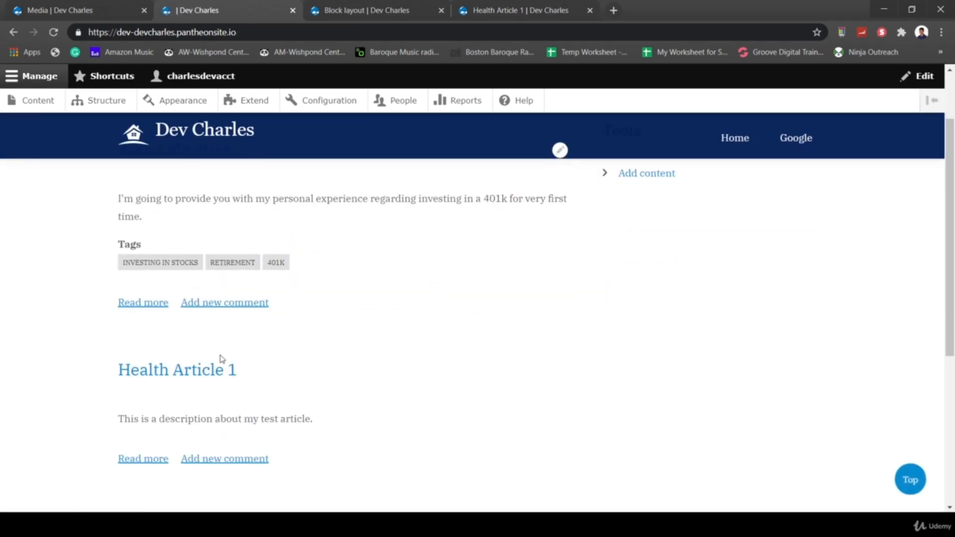
{"action": "left_click", "coordinate": [226, 381]}
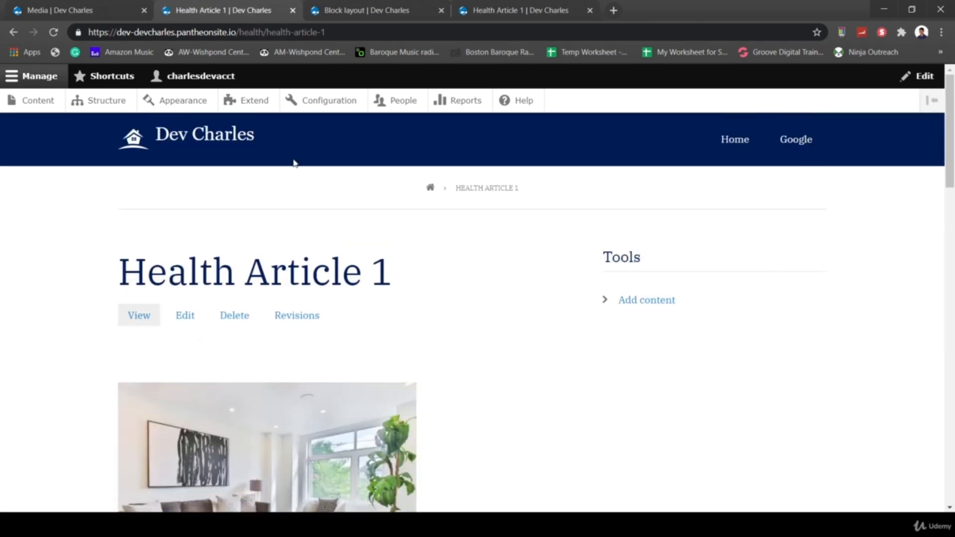
{"action": "left_click", "coordinate": [106, 101]}
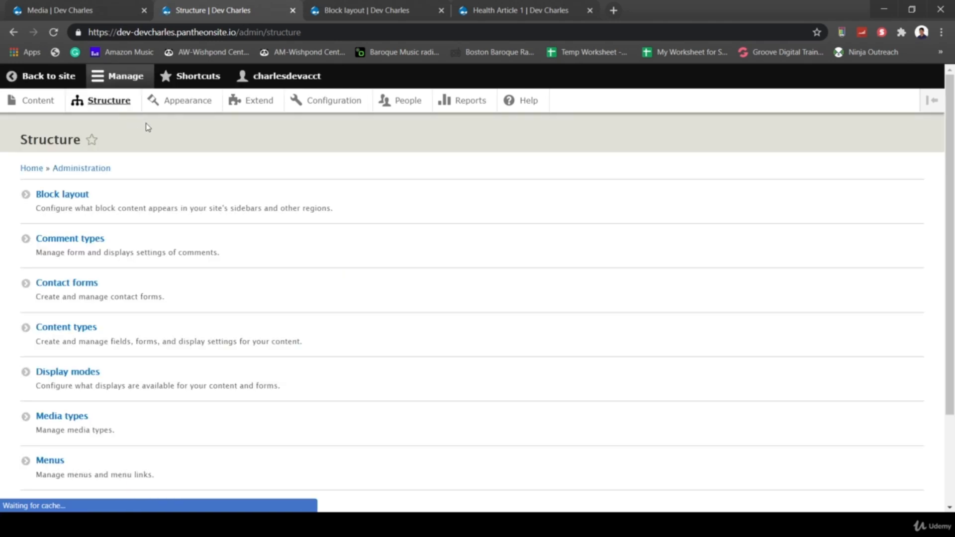
- Try placing the Book Reviews block in Sidebar Second, then cancel it
{"action": "left_click", "coordinate": [62, 197]}
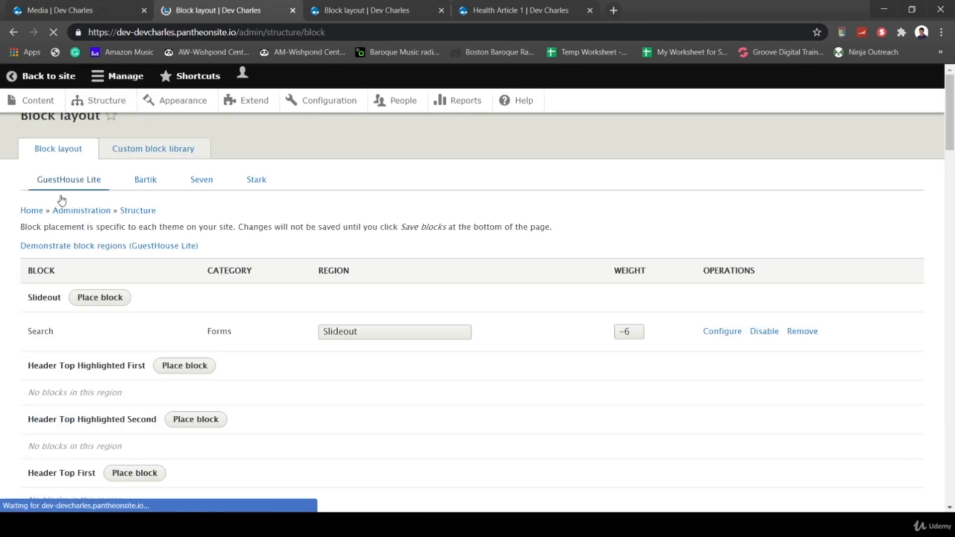
{"action": "scroll", "coordinate": [176, 332], "scroll_direction": "down", "scroll_amount": 1}
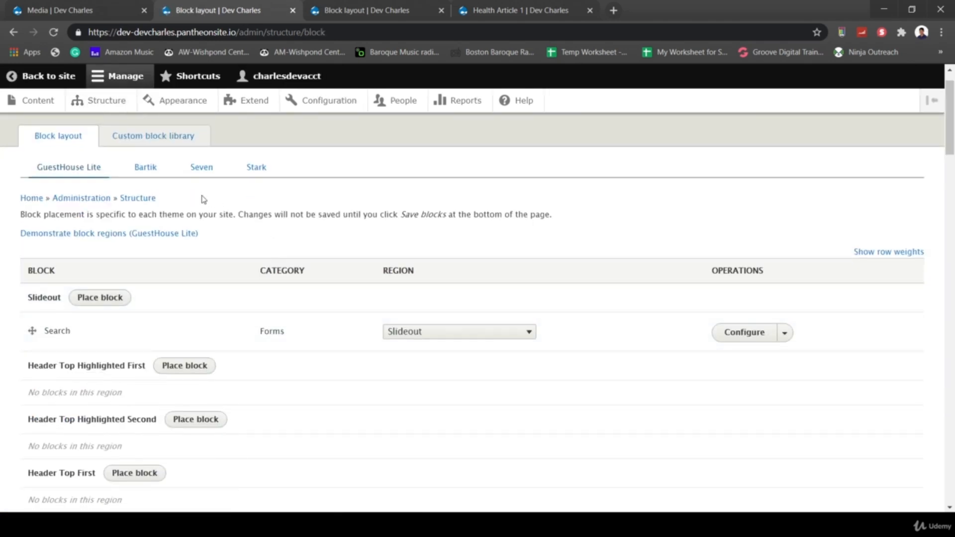
{"action": "scroll", "coordinate": [209, 279], "scroll_direction": "down", "scroll_amount": 10}
{"action": "scroll", "coordinate": [253, 319], "scroll_direction": "down", "scroll_amount": 12}
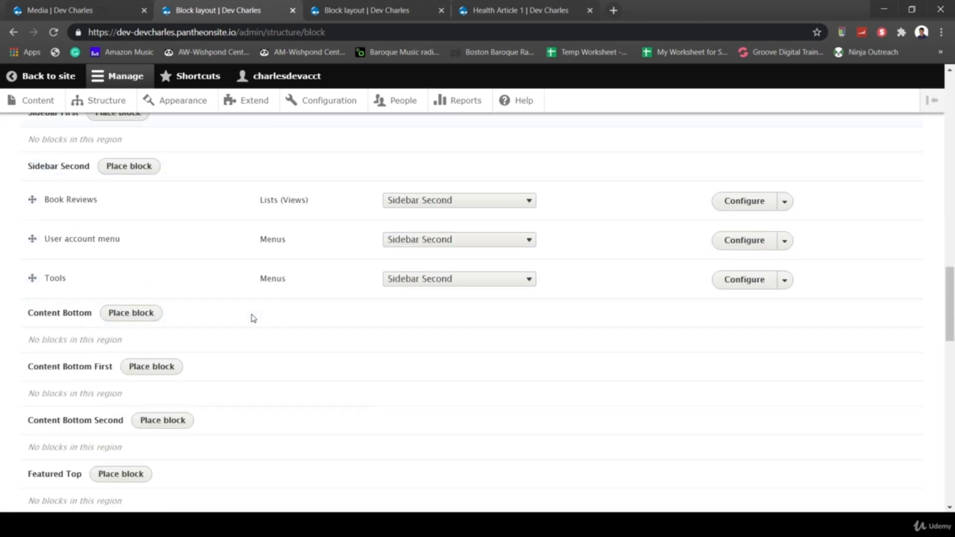
{"action": "left_click", "coordinate": [125, 168]}
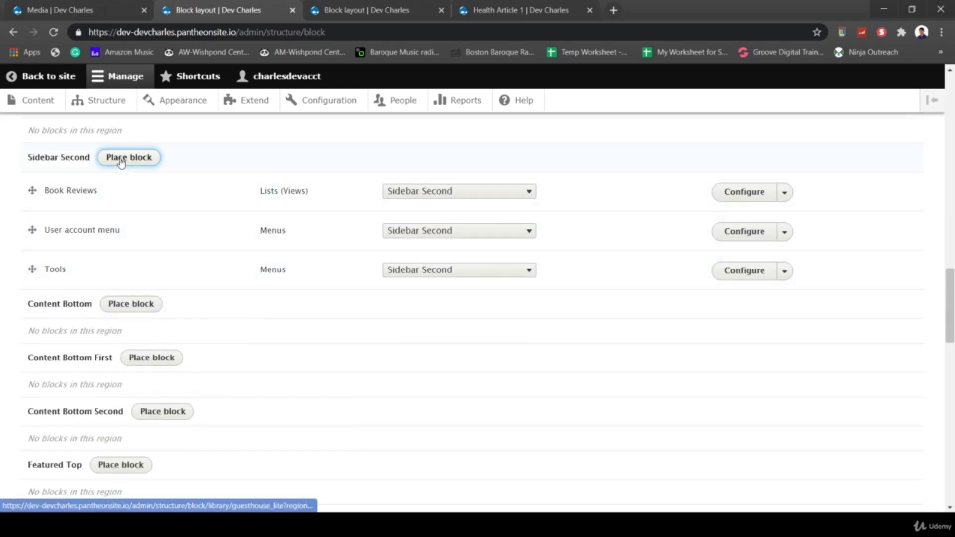
{"action": "scroll", "coordinate": [426, 454], "scroll_direction": "down", "scroll_amount": 1}
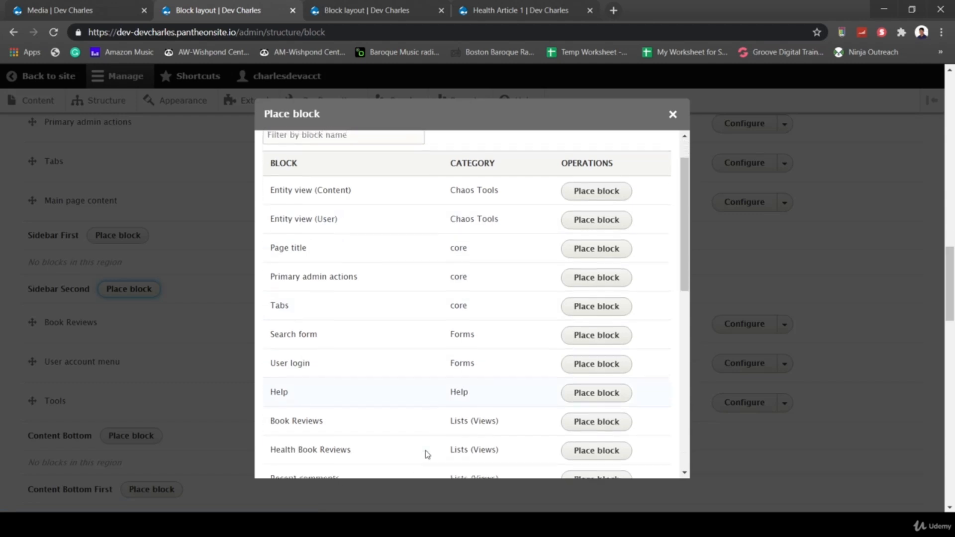
{"action": "left_click", "coordinate": [594, 422]}
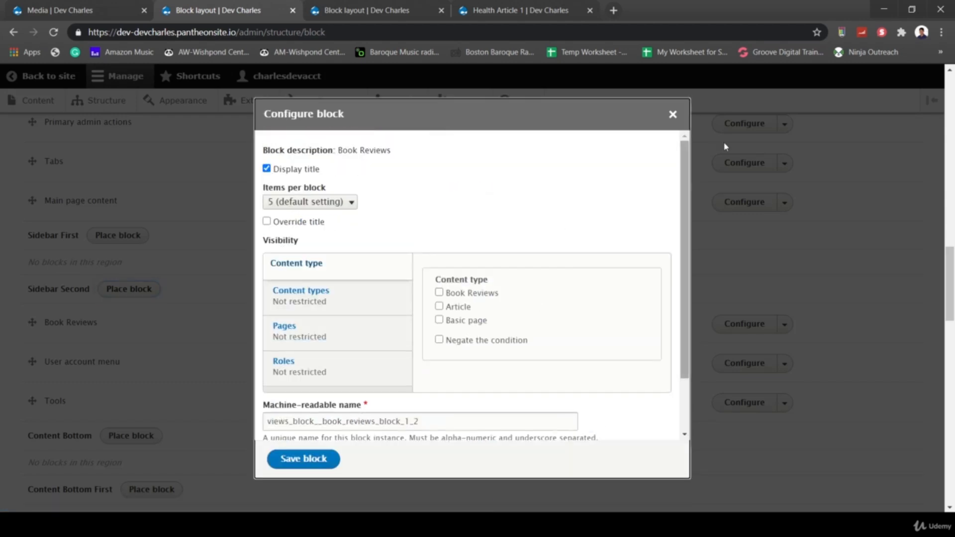
{"action": "left_click", "coordinate": [673, 114]}
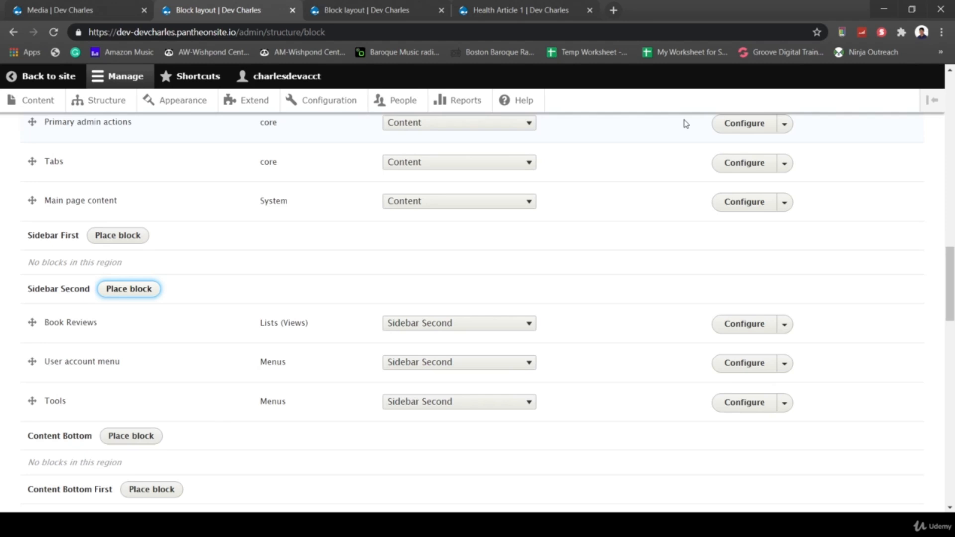
- Place the Health Book Reviews block in Sidebar Second, visible only on /health/* pages
{"action": "left_click", "coordinate": [138, 289]}
{"action": "scroll", "coordinate": [605, 413], "scroll_direction": "down", "scroll_amount": 2}
{"action": "scroll", "coordinate": [604, 420], "scroll_direction": "down", "scroll_amount": 1}
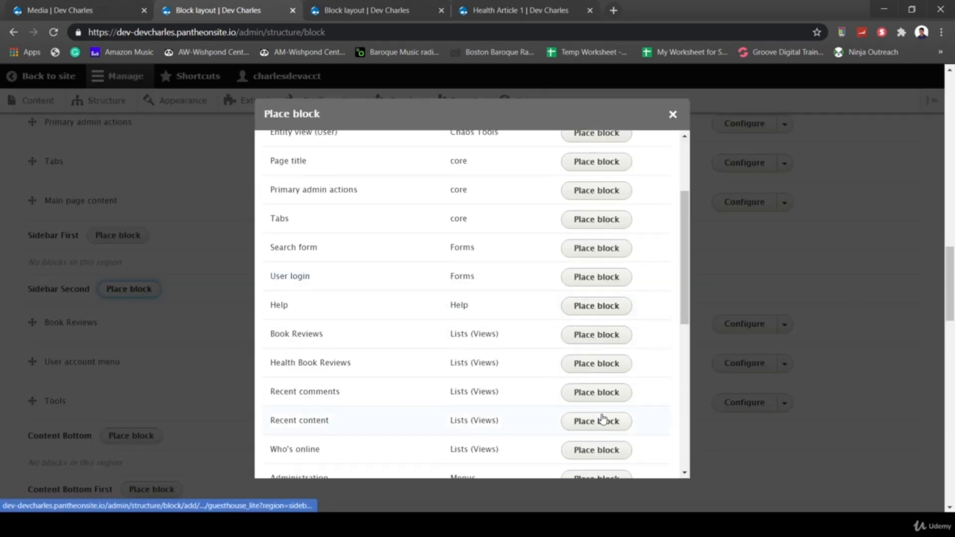
{"action": "left_click", "coordinate": [602, 366]}
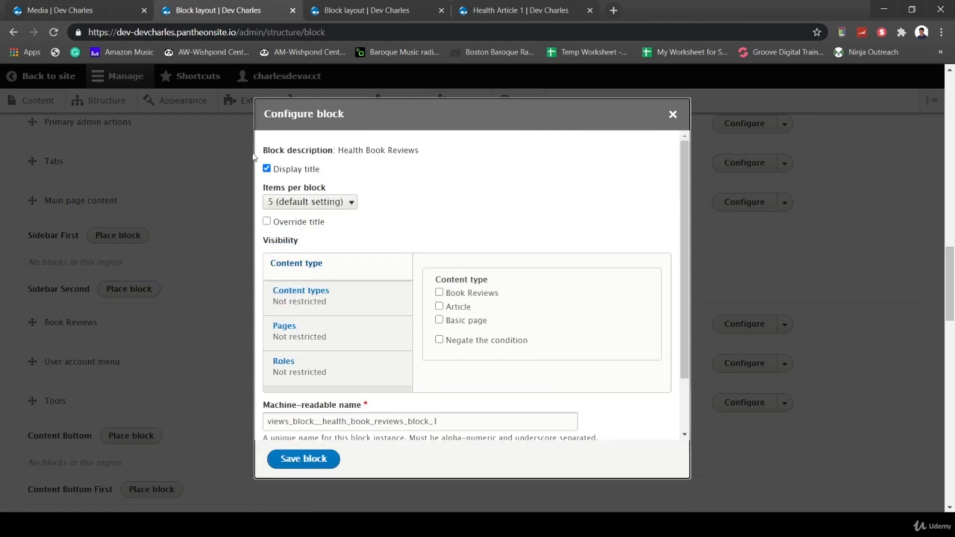
{"action": "left_click", "coordinate": [294, 330]}
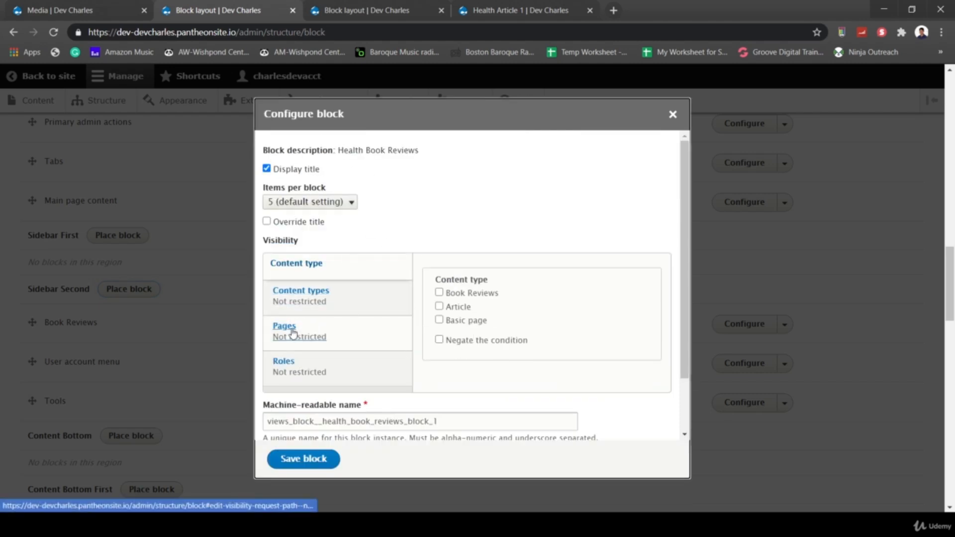
{"action": "left_click", "coordinate": [497, 318]}
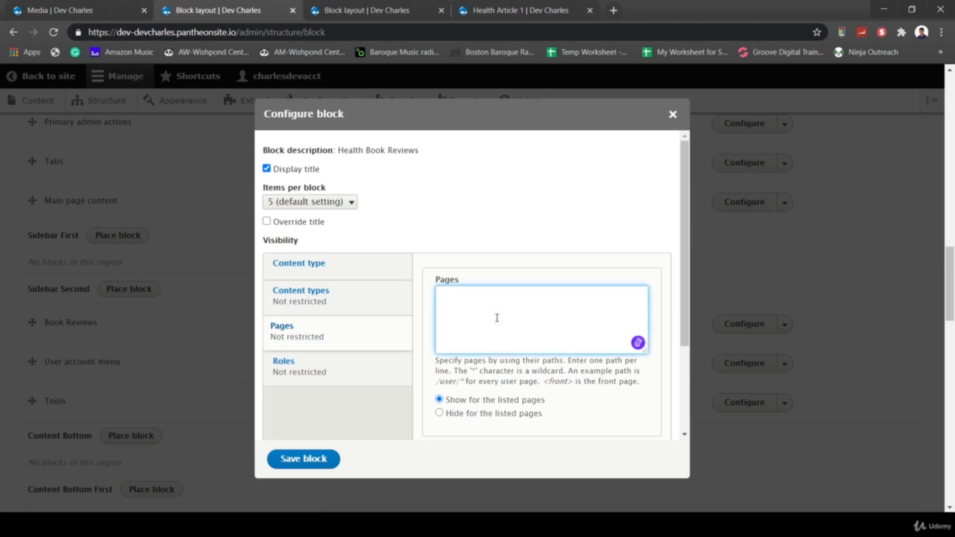
{"action": "type", "text": "/health/"}
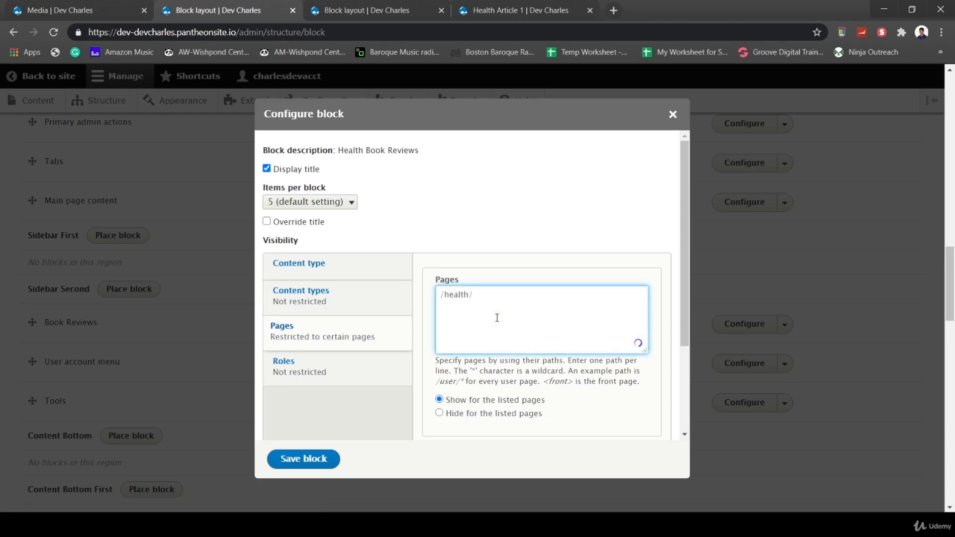
{"action": "type", "text": "*"}
{"action": "left_click", "coordinate": [316, 462]}
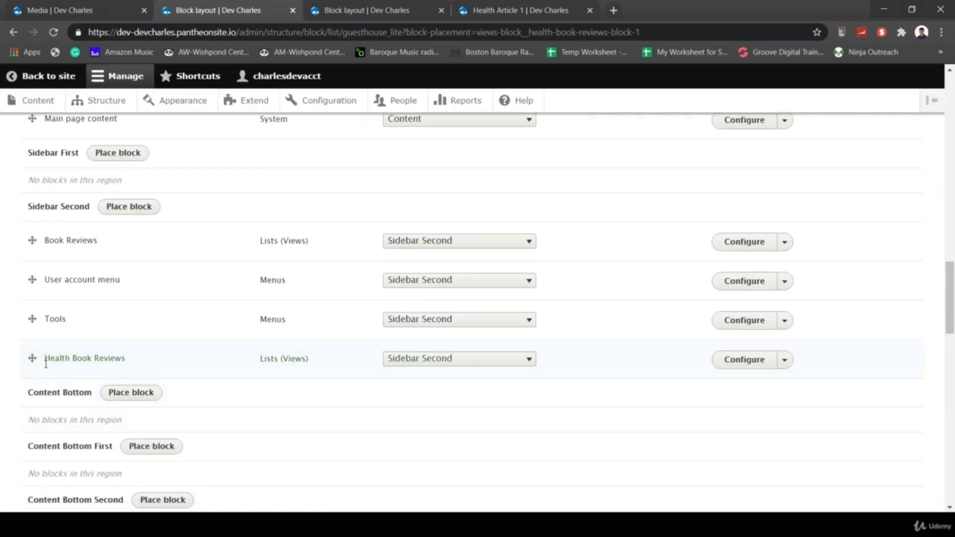
- Move Health Book Reviews above Book Reviews and save the block order
{"action": "left_click_drag", "start_coordinate": [32, 358], "coordinate": [32, 256]}
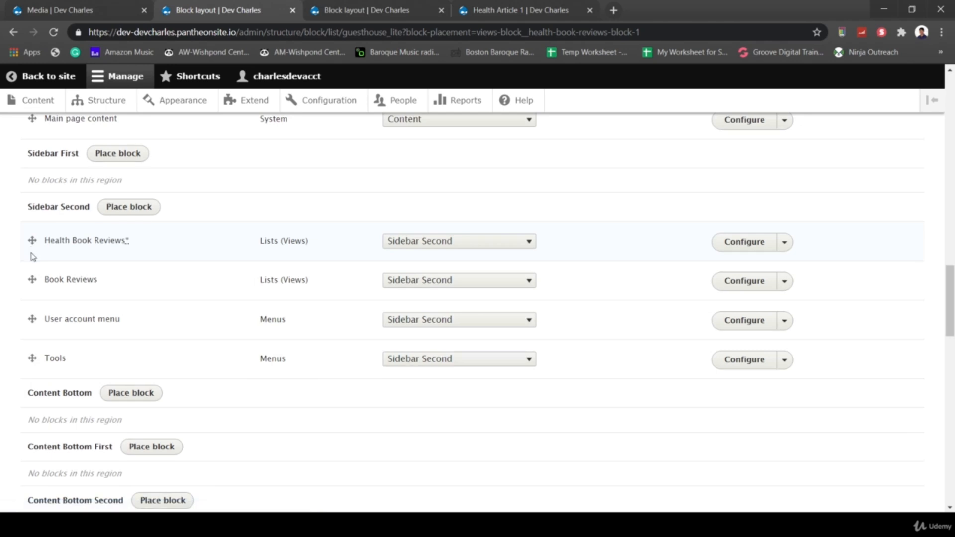
{"action": "scroll", "coordinate": [423, 367], "scroll_direction": "down", "scroll_amount": 20}
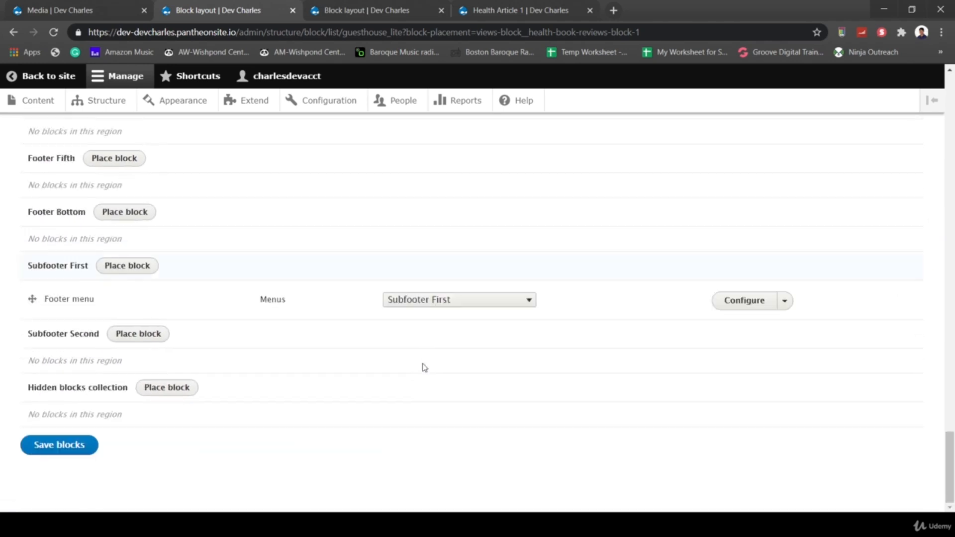
{"action": "left_click", "coordinate": [60, 448]}
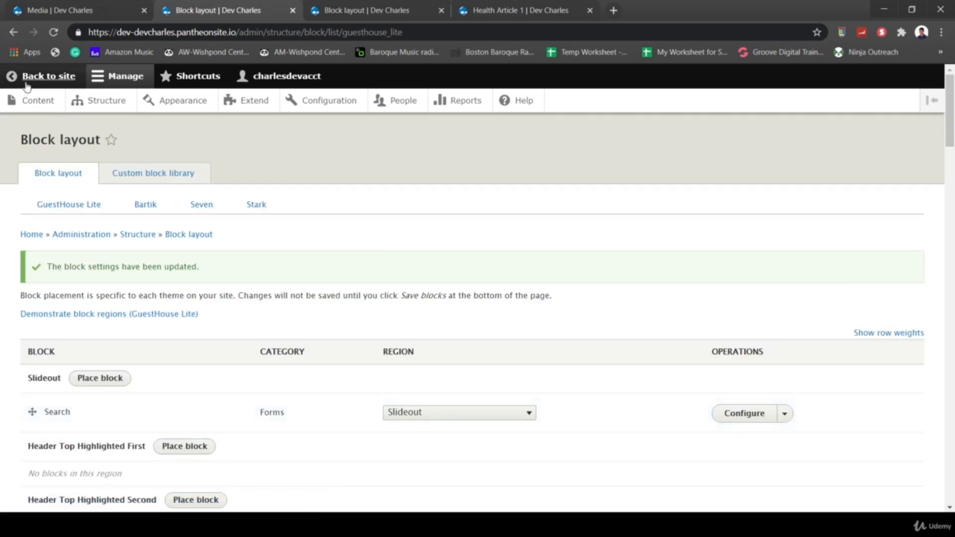
{"action": "left_click", "coordinate": [48, 76]}
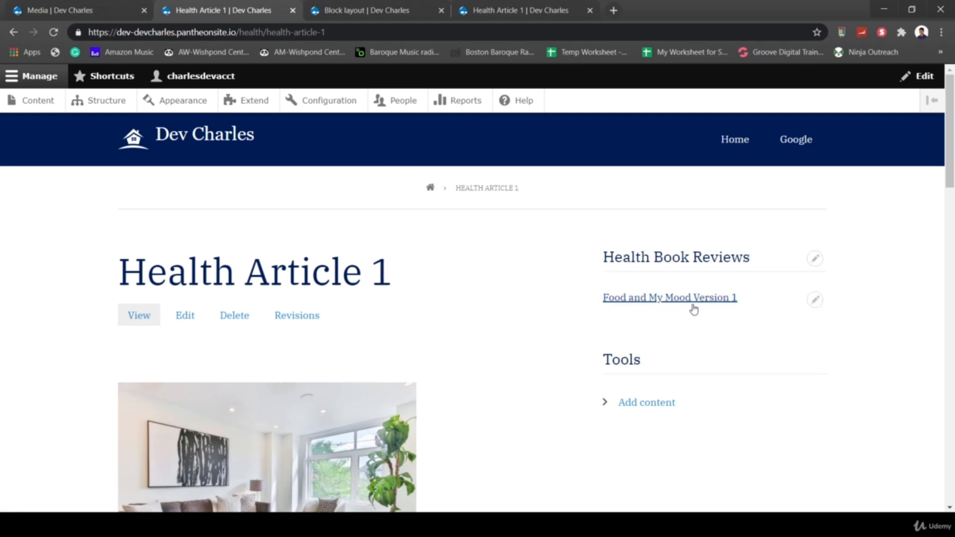
- Open the site's home page and then the About My 401K article
{"action": "left_click", "coordinate": [226, 141]}
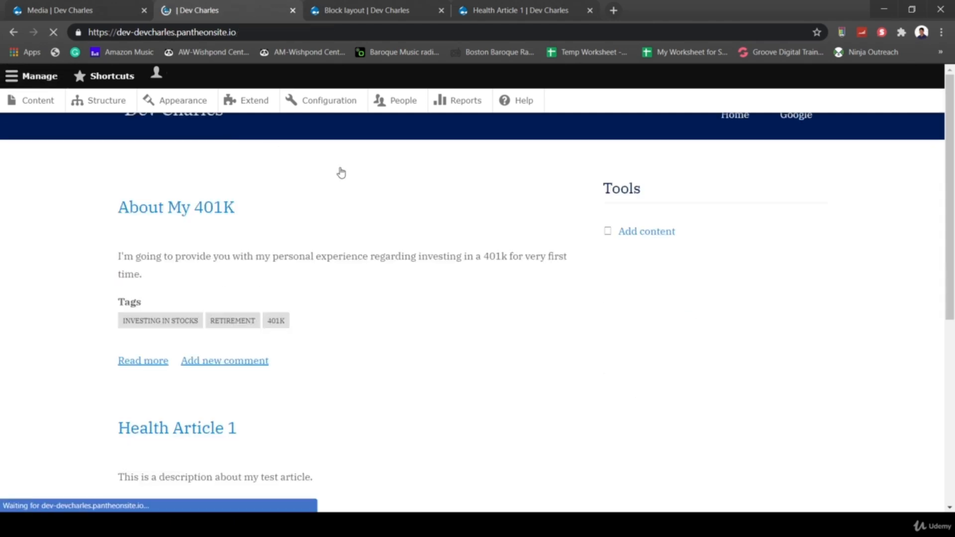
{"action": "left_click", "coordinate": [214, 240]}
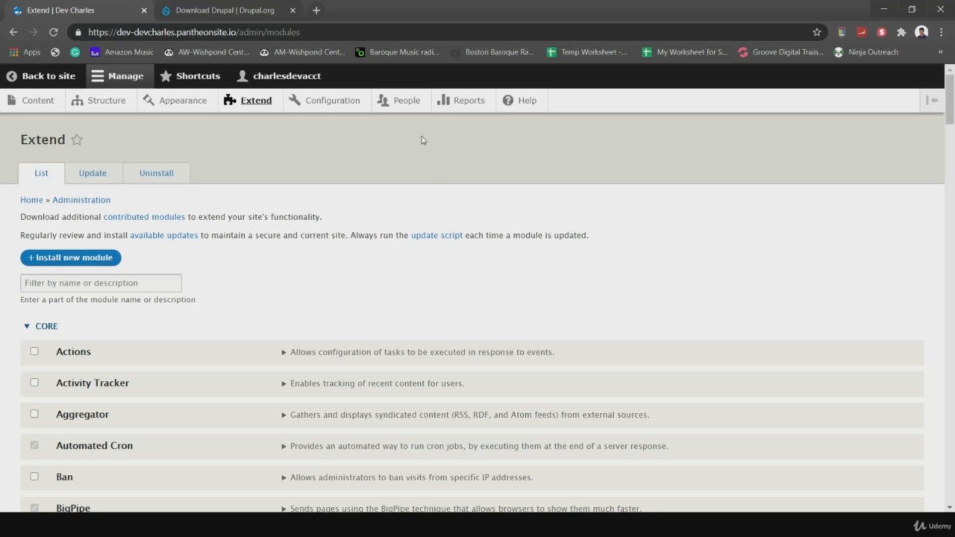
- Search drupal.org's module directory for 'css editor'
{"action": "left_click", "coordinate": [221, 11]}
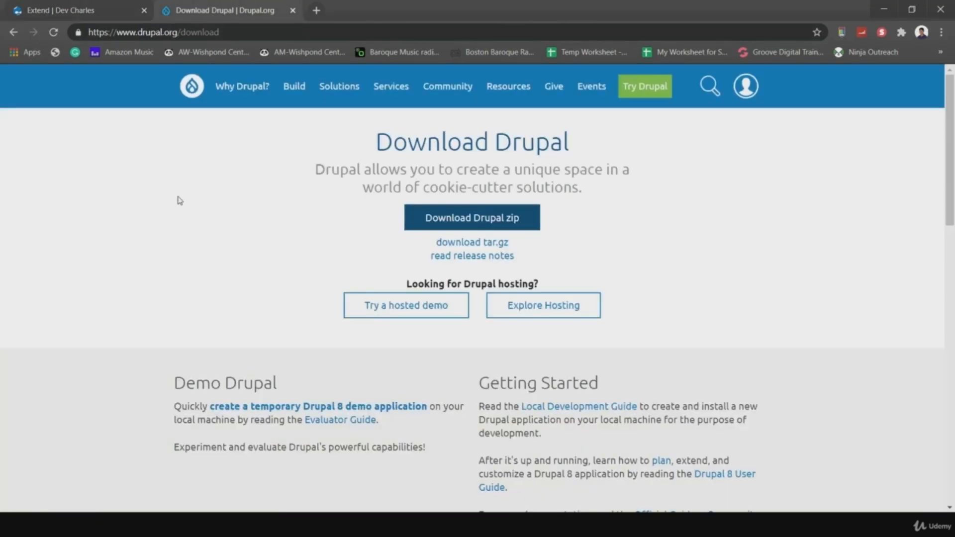
{"action": "mouse_move", "coordinate": [295, 86]}
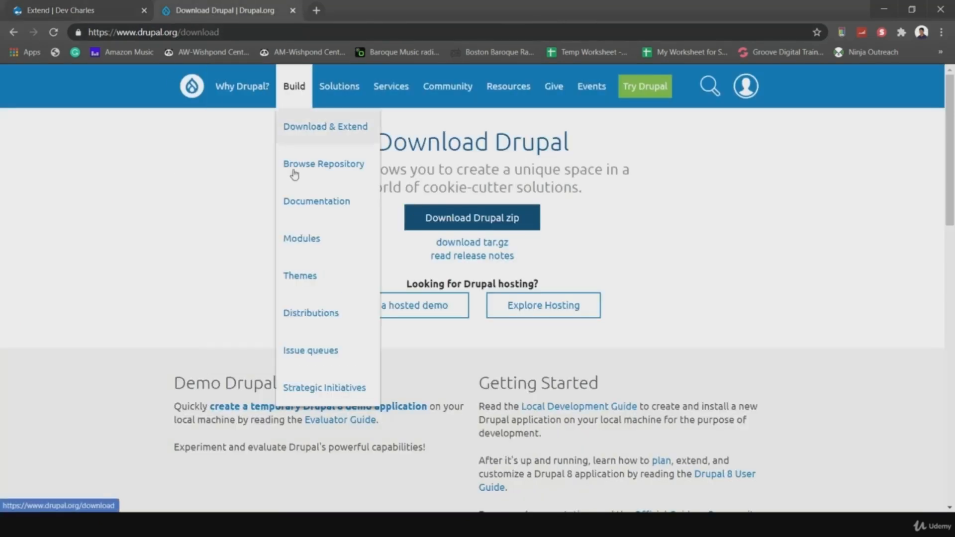
{"action": "left_click", "coordinate": [302, 241]}
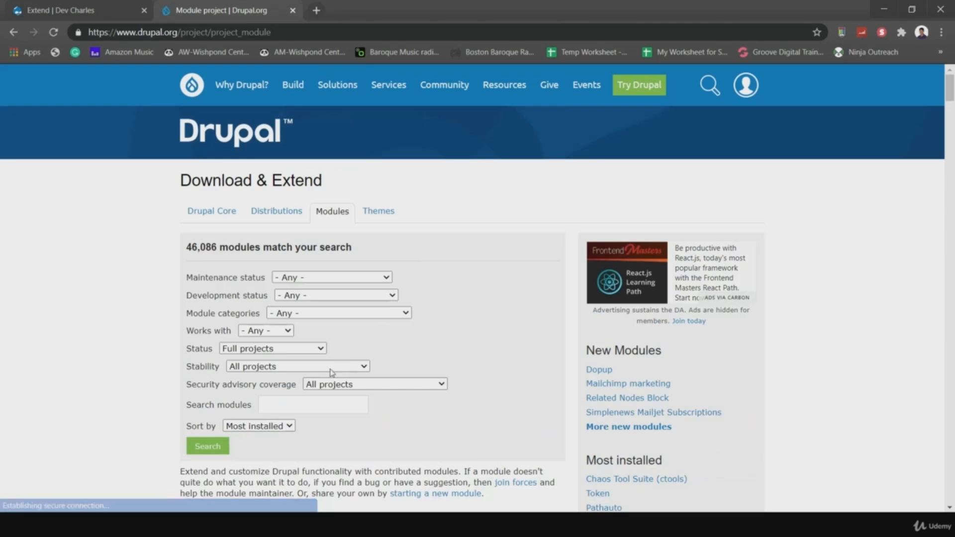
{"action": "left_click", "coordinate": [283, 402]}
{"action": "type", "text": "css e"}
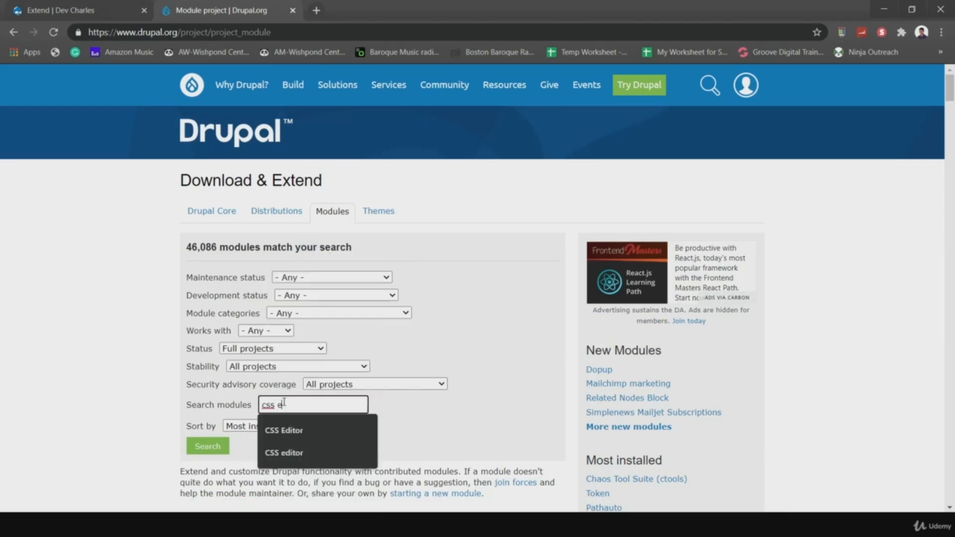
{"action": "type", "text": "ditor"}
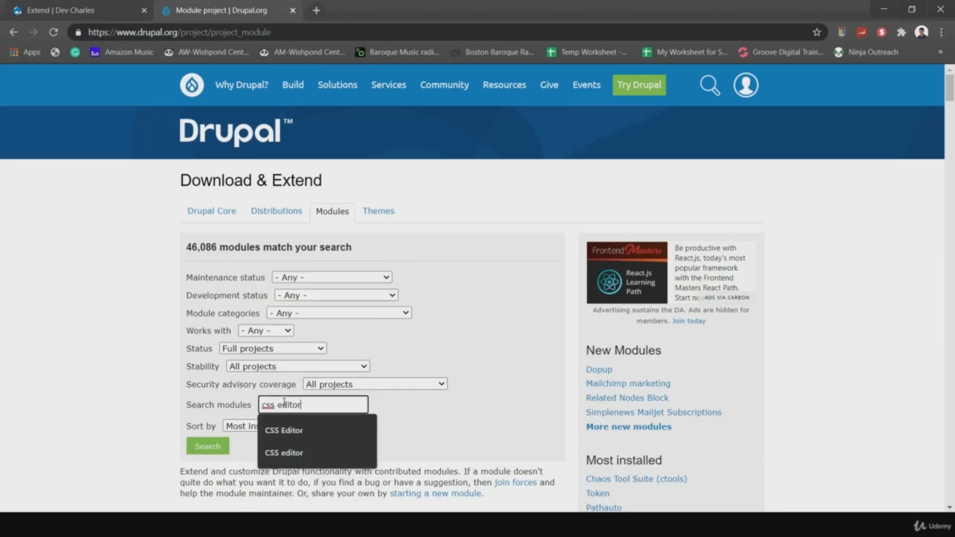
{"action": "left_click", "coordinate": [192, 444]}
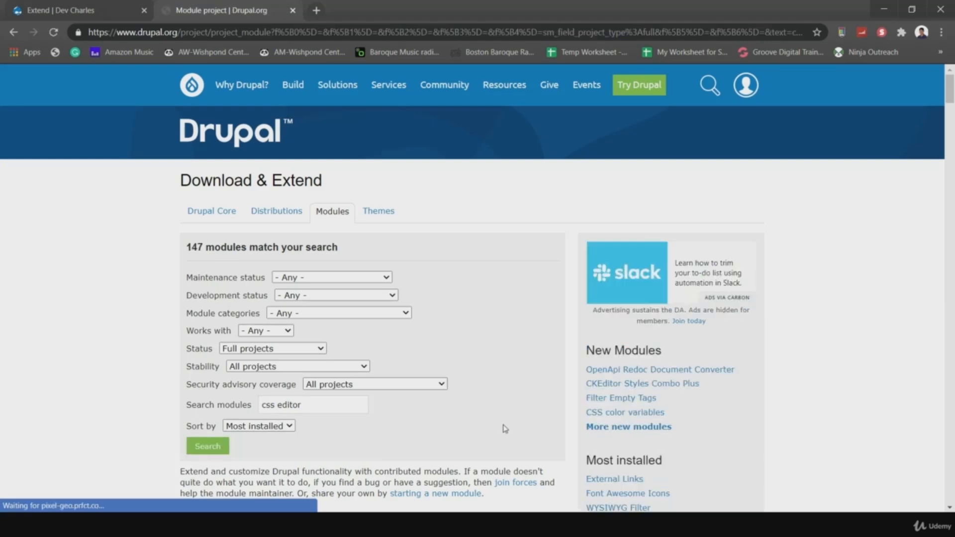
{"action": "scroll", "coordinate": [503, 428], "scroll_direction": "down", "scroll_amount": 6}
{"action": "scroll", "coordinate": [431, 403], "scroll_direction": "down", "scroll_amount": 12}
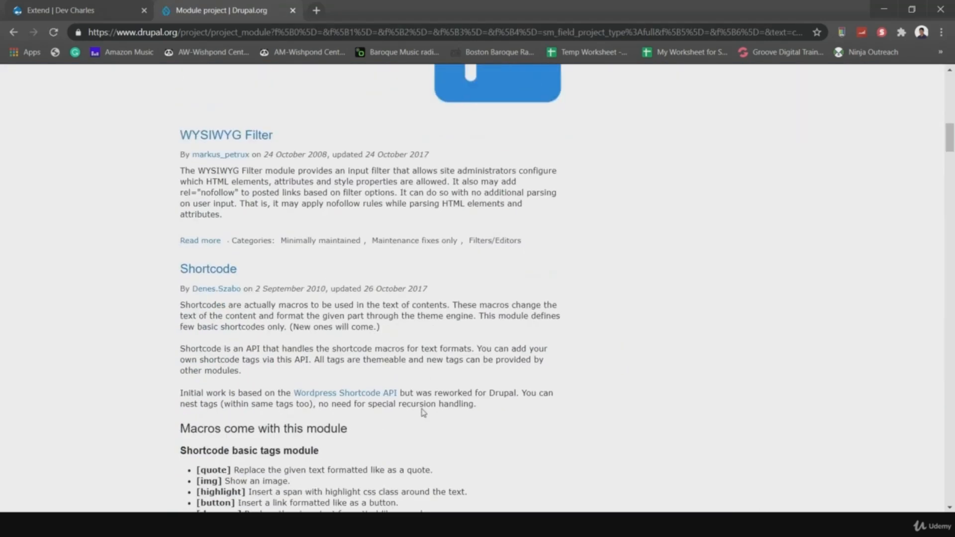
{"action": "scroll", "coordinate": [422, 409], "scroll_direction": "down", "scroll_amount": 10}
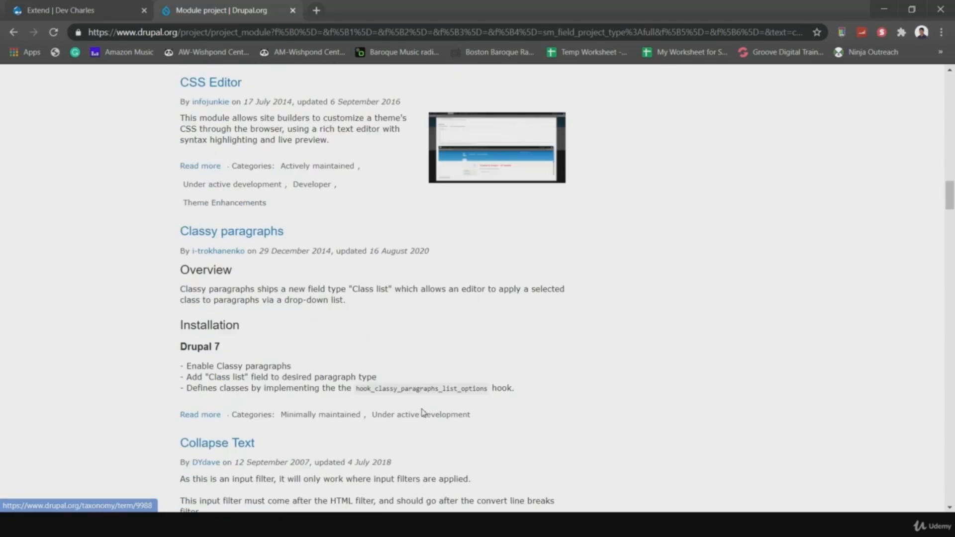
- Copy the CSS Editor 8.x-1.2 tar.gz download link from its project page
{"action": "left_click", "coordinate": [225, 180]}
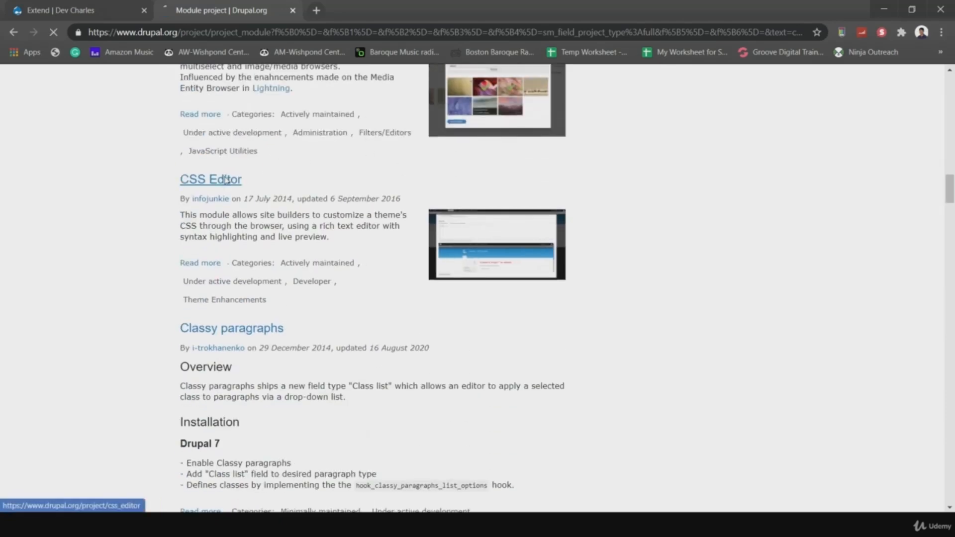
{"action": "scroll", "coordinate": [448, 375], "scroll_direction": "down", "scroll_amount": 10}
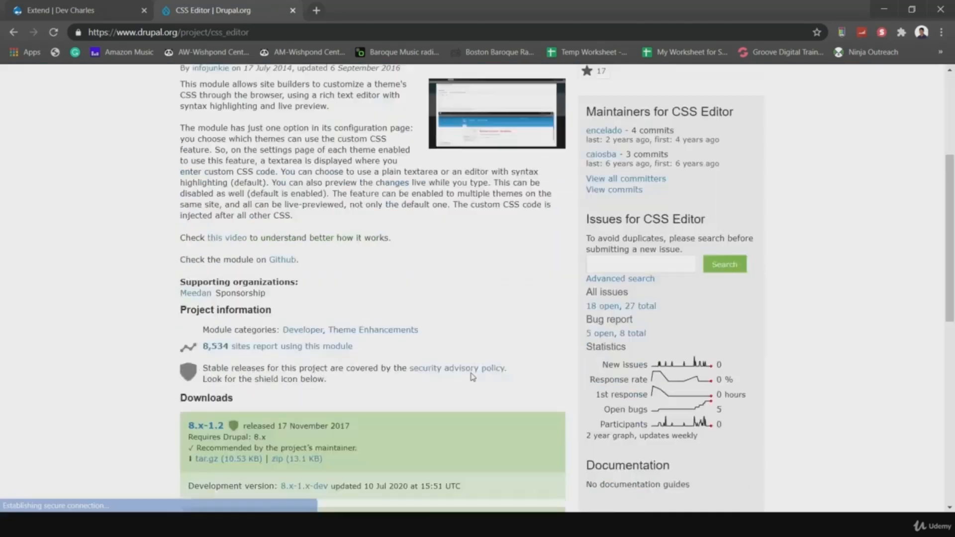
{"action": "scroll", "coordinate": [391, 111], "scroll_direction": "up", "scroll_amount": 2}
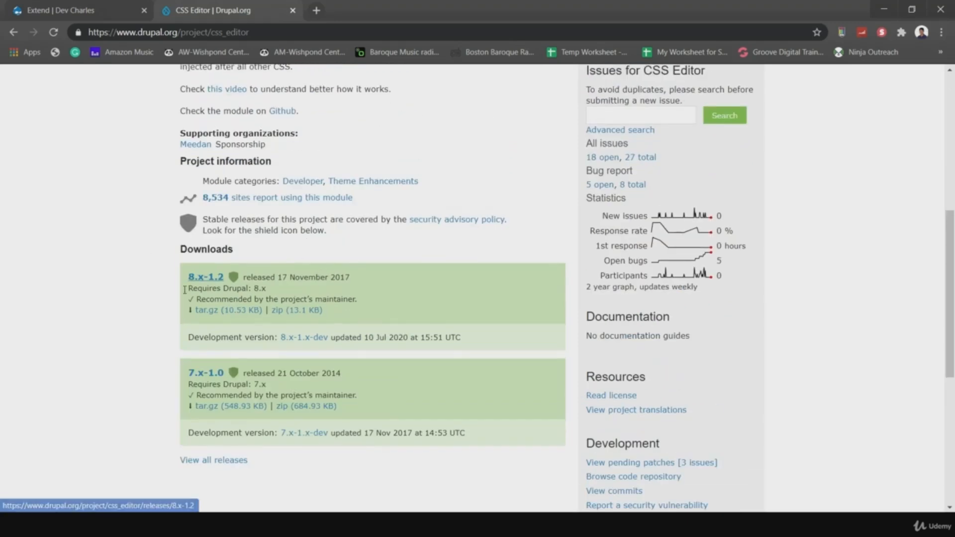
{"action": "right_click", "coordinate": [221, 315]}
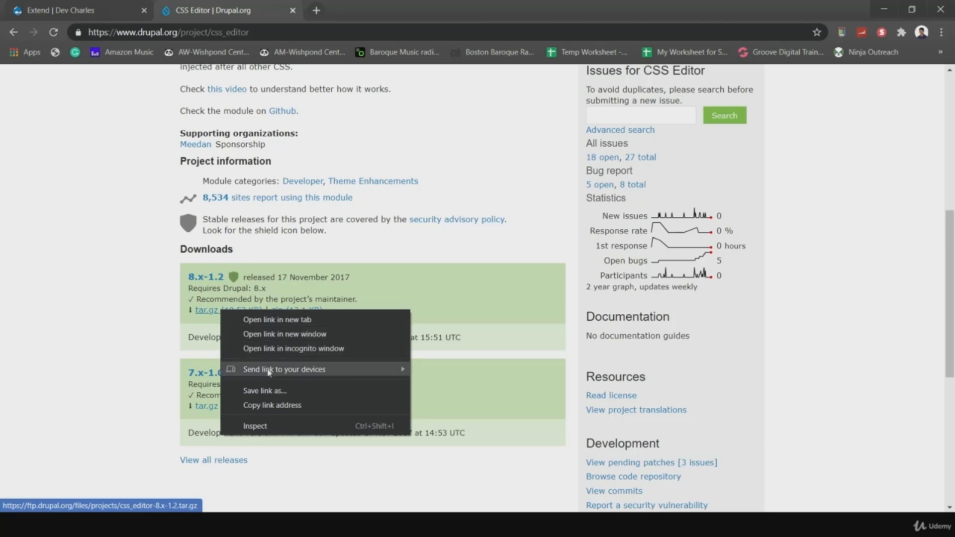
{"action": "left_click", "coordinate": [286, 405]}
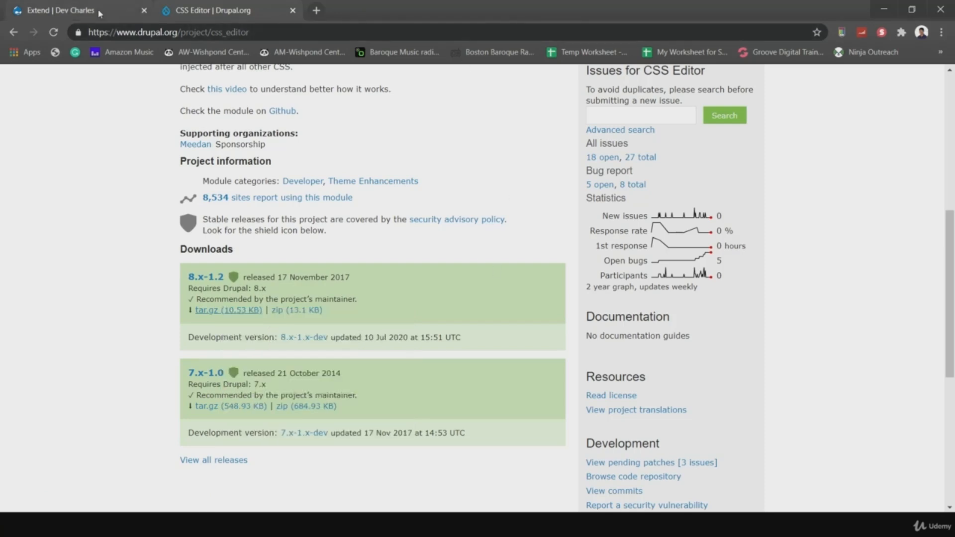
{"action": "left_click", "coordinate": [60, 10]}
- Install a new module from the pasted CSS Editor 8.x-1.2 tar.gz address
{"action": "left_click", "coordinate": [86, 264]}
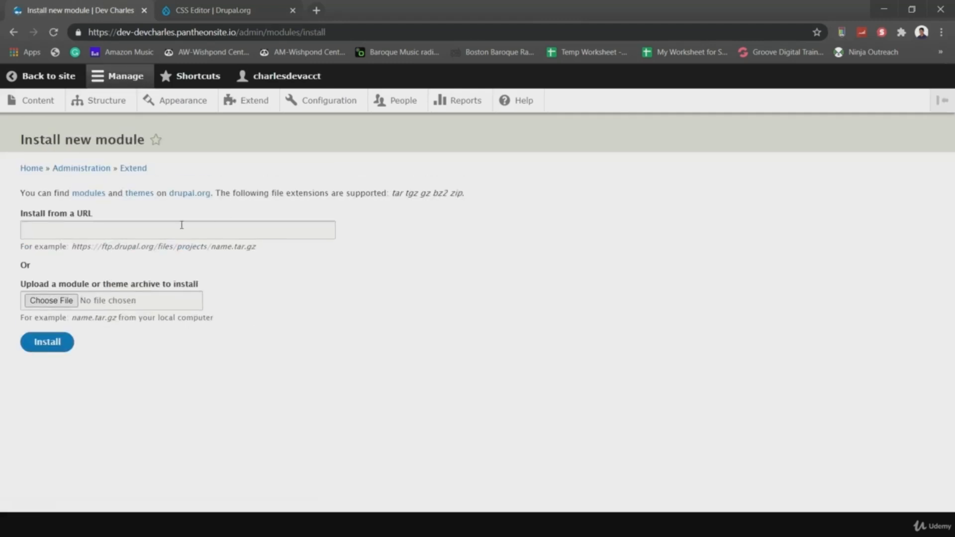
{"action": "left_click", "coordinate": [182, 225]}
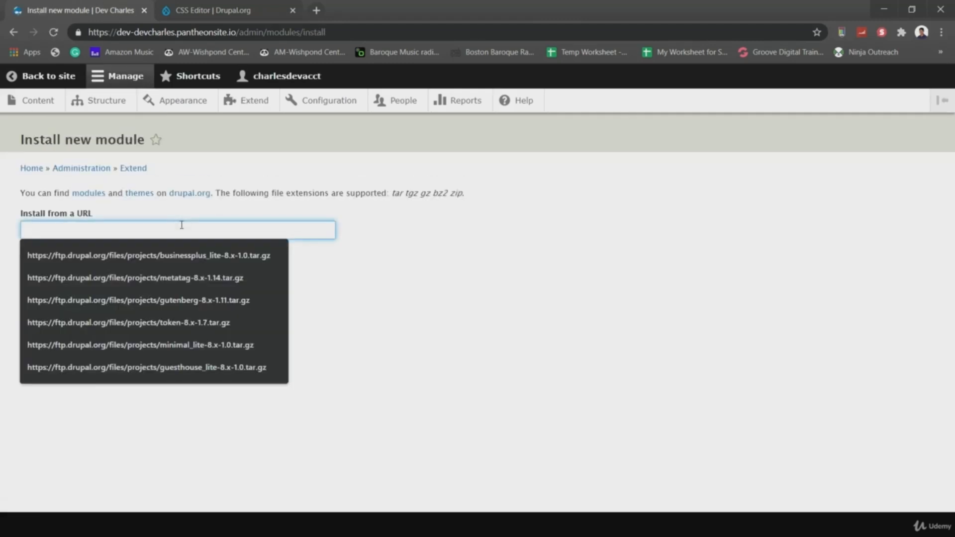
{"action": "key", "text": "ctrl+v"}
{"action": "left_click", "coordinate": [44, 344]}
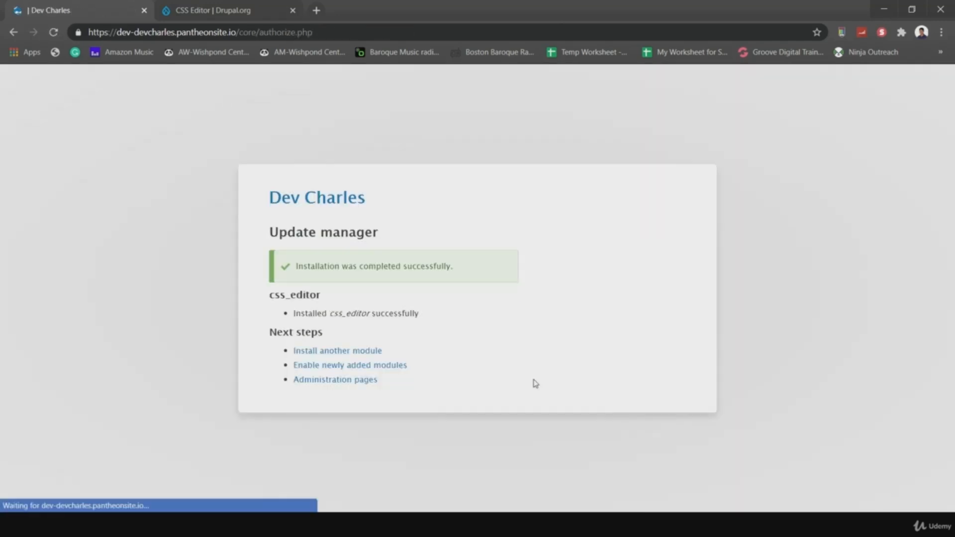
- Enable the newly added CSS Editor module from the module list
{"action": "left_click", "coordinate": [352, 367]}
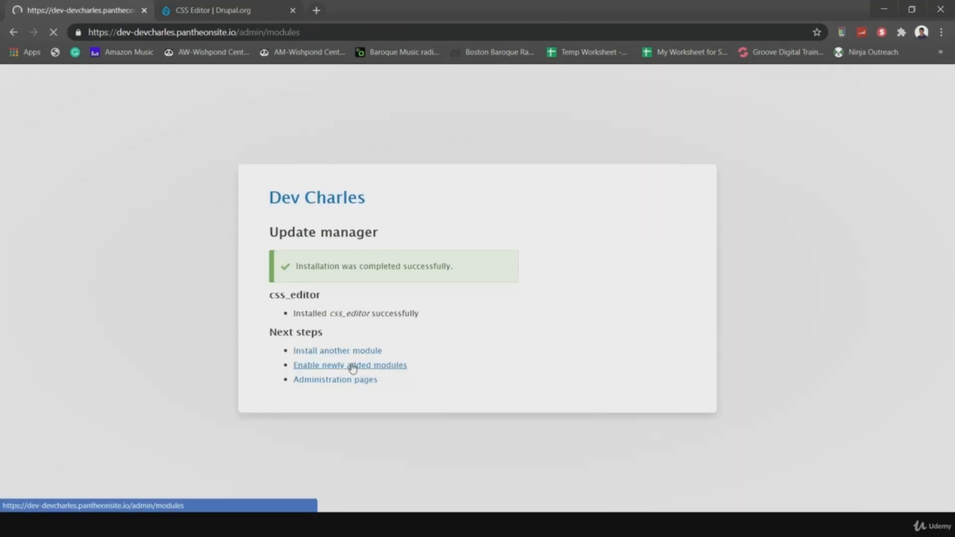
{"action": "scroll", "coordinate": [264, 305], "scroll_direction": "down", "scroll_amount": 12}
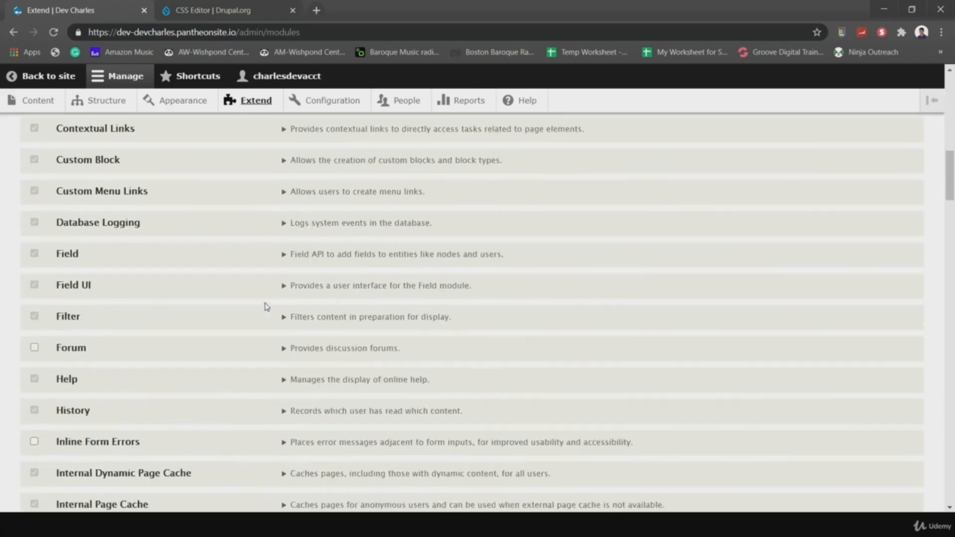
{"action": "scroll", "coordinate": [267, 307], "scroll_direction": "down", "scroll_amount": 20}
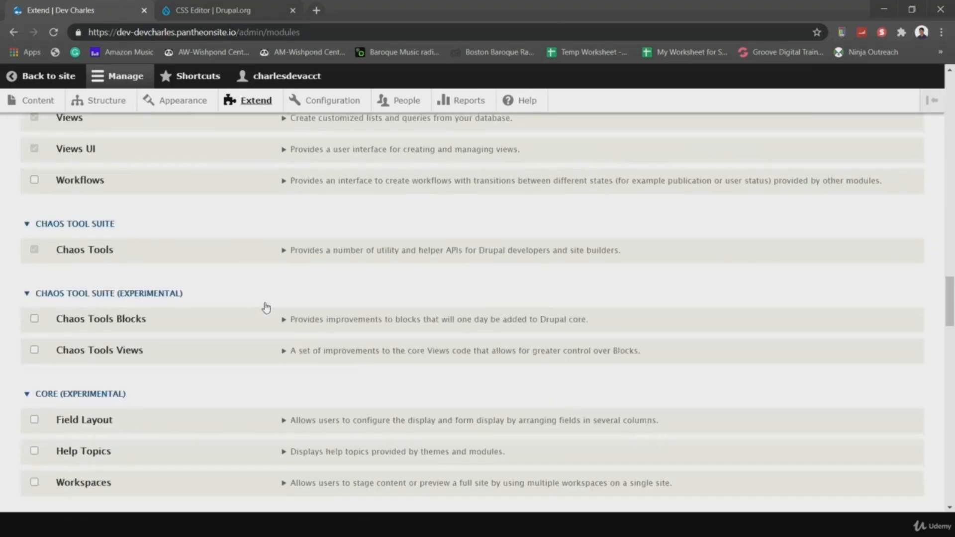
{"action": "scroll", "coordinate": [267, 307], "scroll_direction": "down", "scroll_amount": 20}
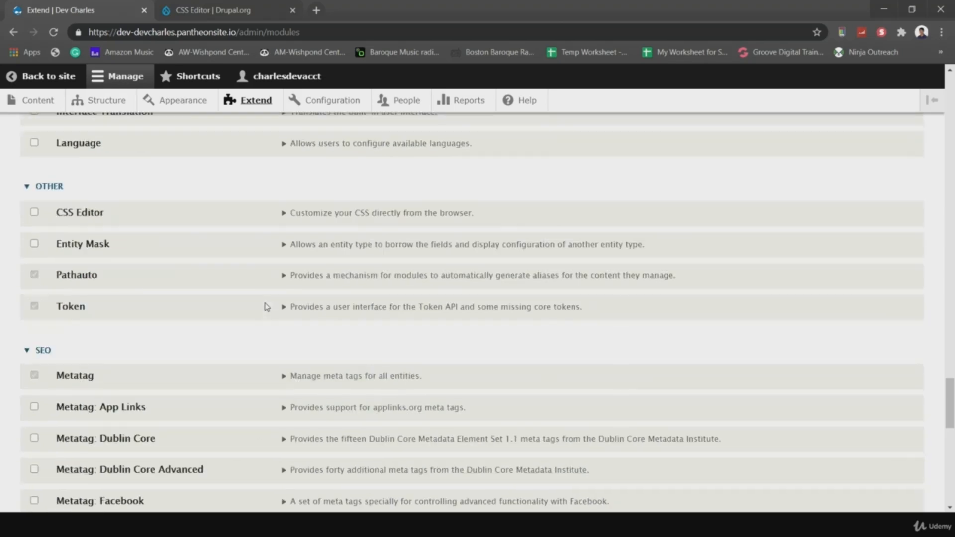
{"action": "scroll", "coordinate": [264, 305], "scroll_direction": "down", "scroll_amount": 2}
{"action": "scroll", "coordinate": [264, 305], "scroll_direction": "up", "scroll_amount": 1}
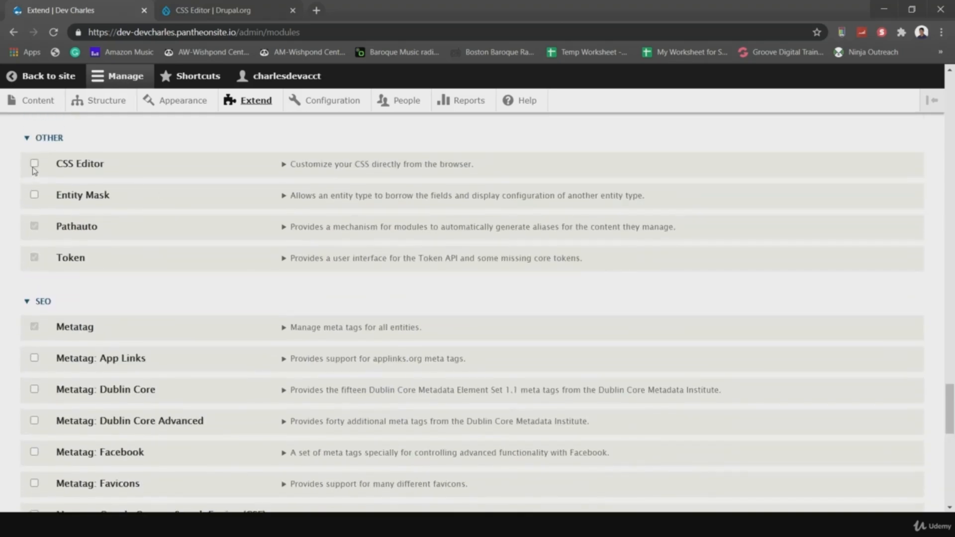
{"action": "scroll", "coordinate": [181, 294], "scroll_direction": "down", "scroll_amount": 12}
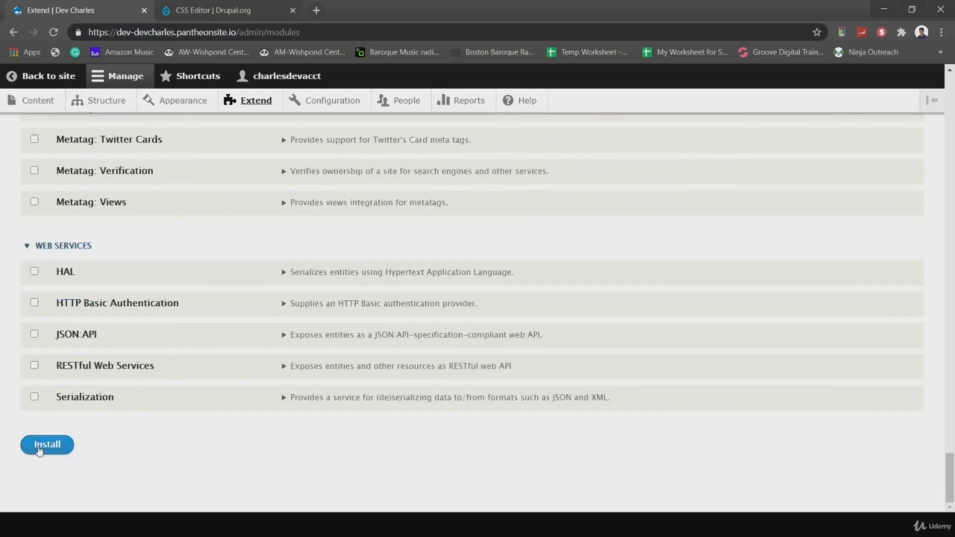
{"action": "left_click", "coordinate": [39, 447]}
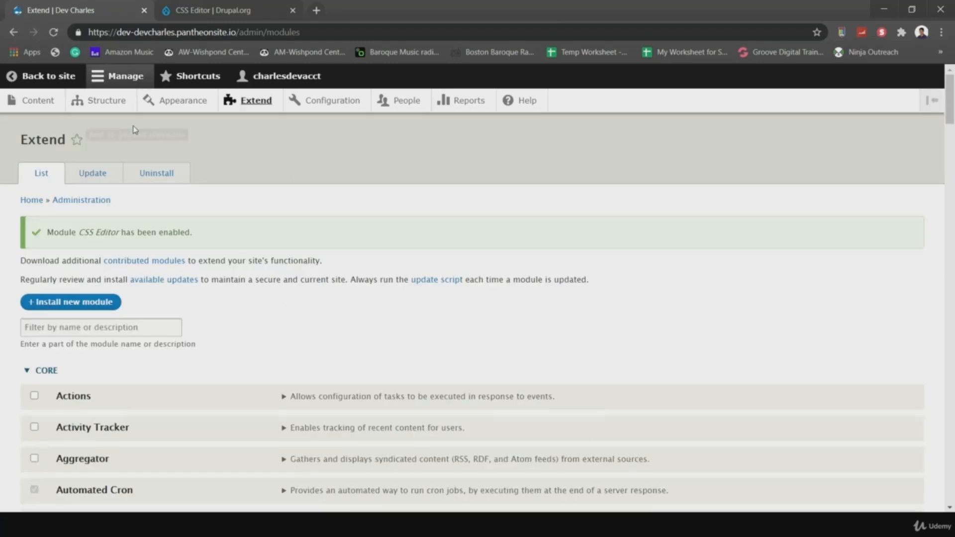
{"action": "left_click", "coordinate": [167, 104]}
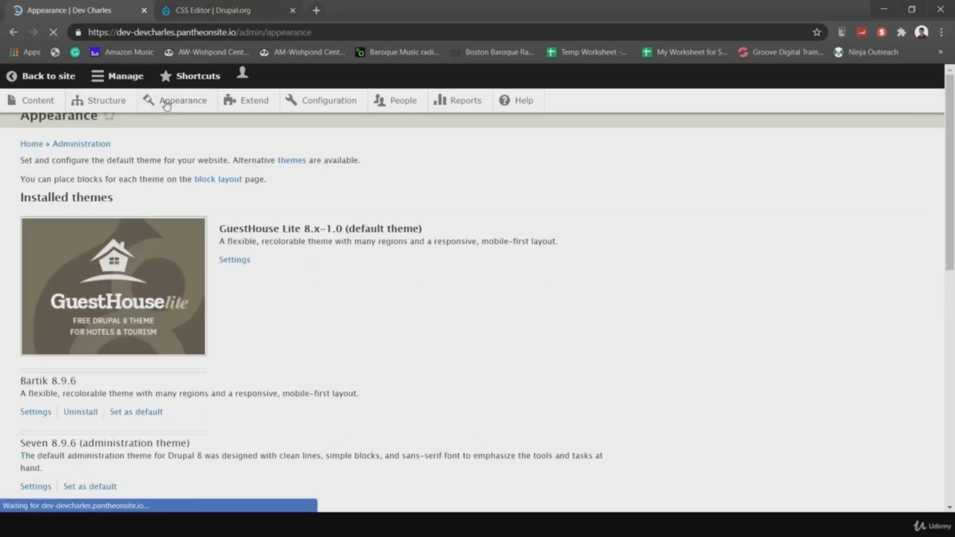
{"action": "left_click", "coordinate": [247, 344]}
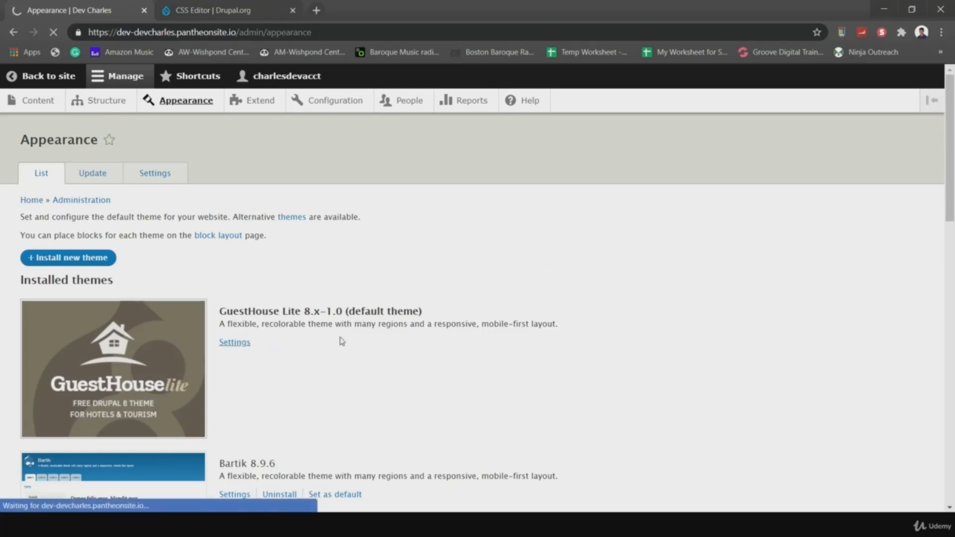
{"action": "scroll", "coordinate": [420, 363], "scroll_direction": "down", "scroll_amount": 14}
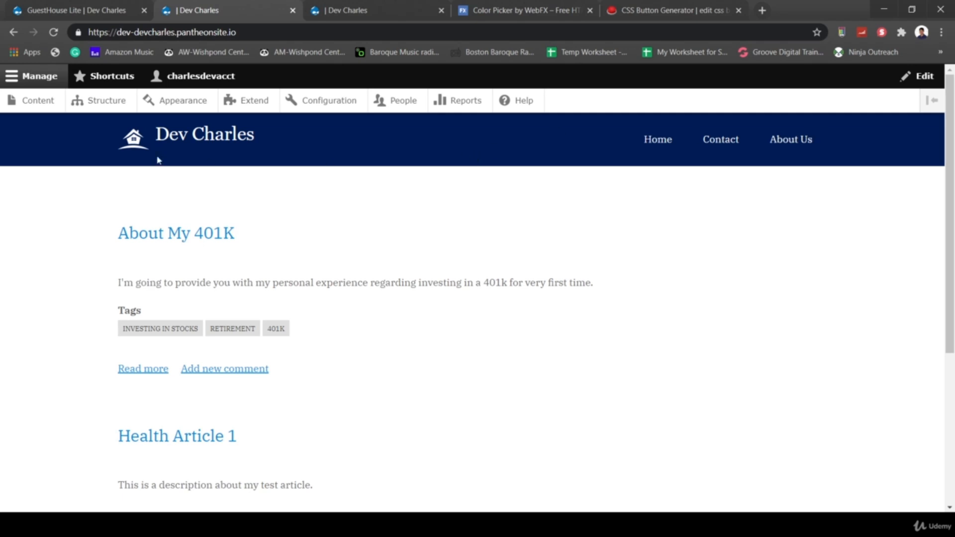
- Preview the GuestHouse Lite block regions to locate the Banner region, then exit the demonstration
{"action": "left_click", "coordinate": [110, 104]}
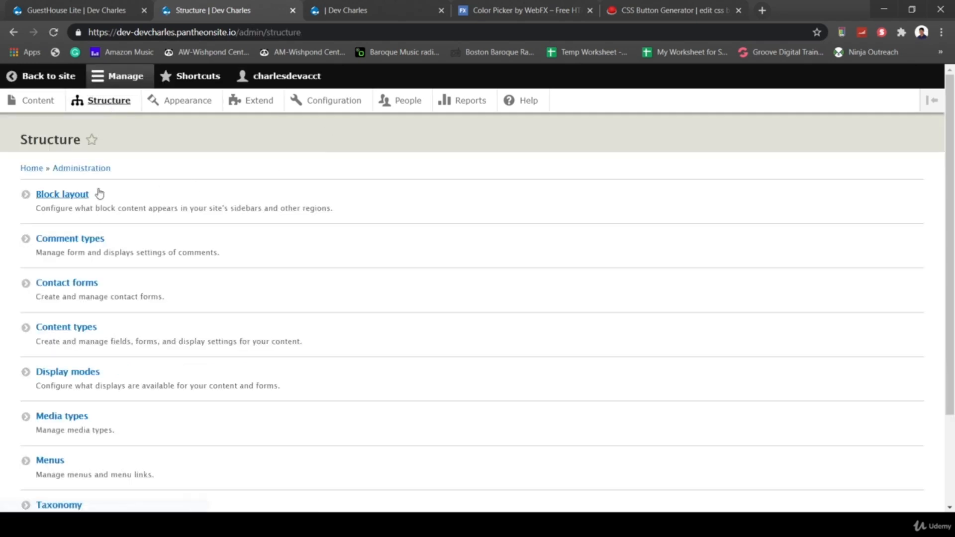
{"action": "left_click", "coordinate": [62, 197]}
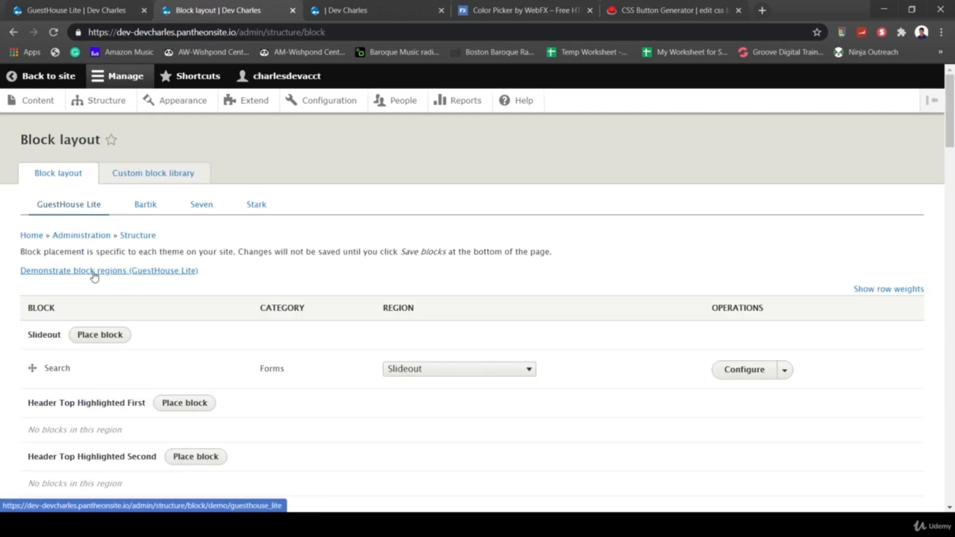
{"action": "left_click", "coordinate": [169, 276]}
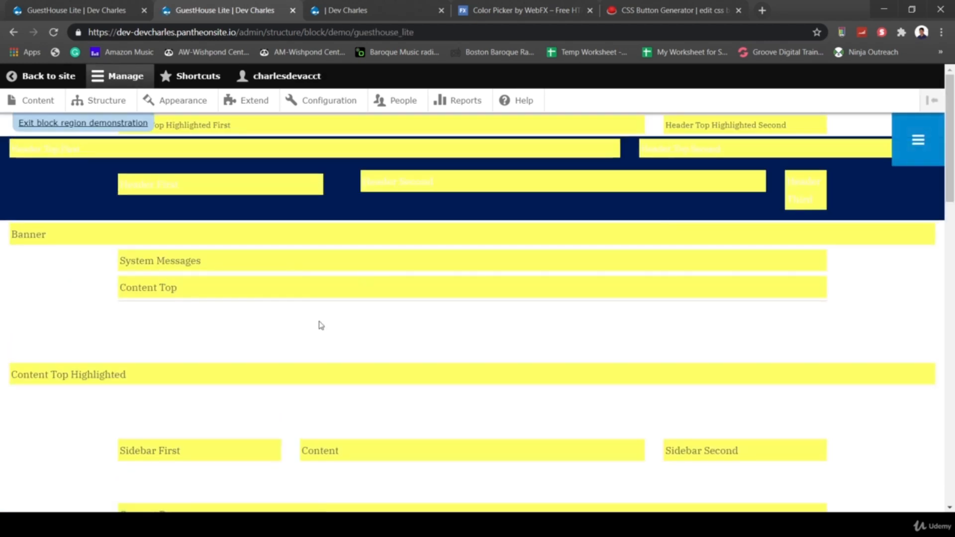
{"action": "key", "text": "ctrl+a"}
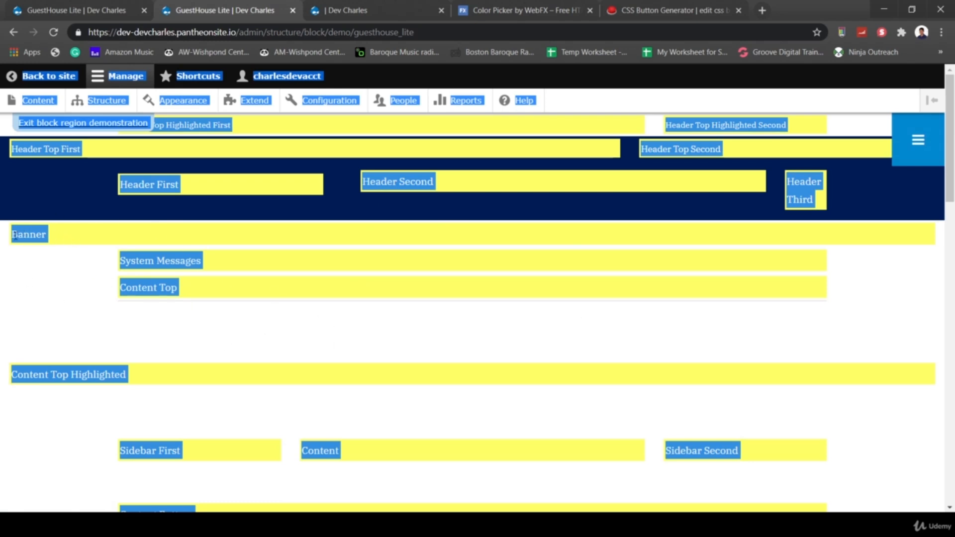
{"action": "left_click_drag", "start_coordinate": [48, 237], "coordinate": [13, 246]}
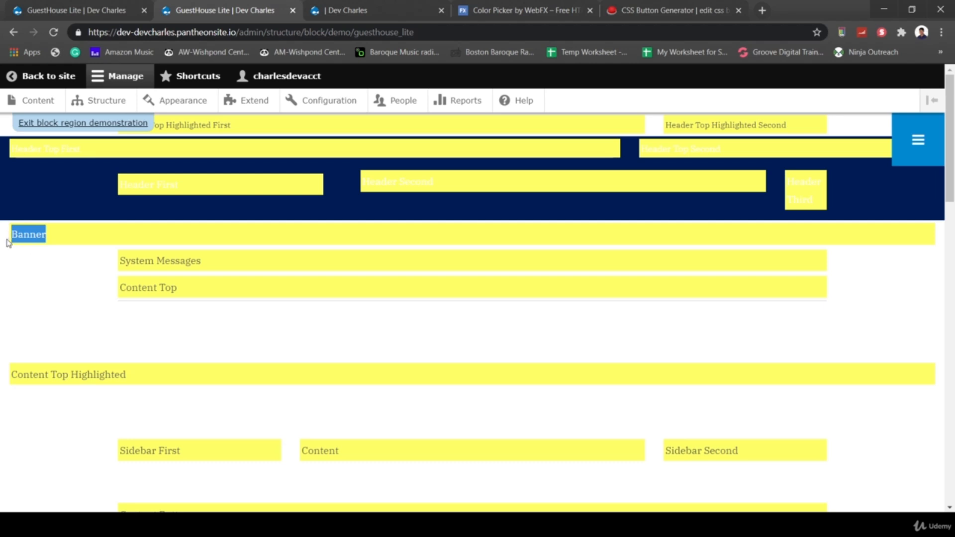
{"action": "left_click", "coordinate": [43, 124]}
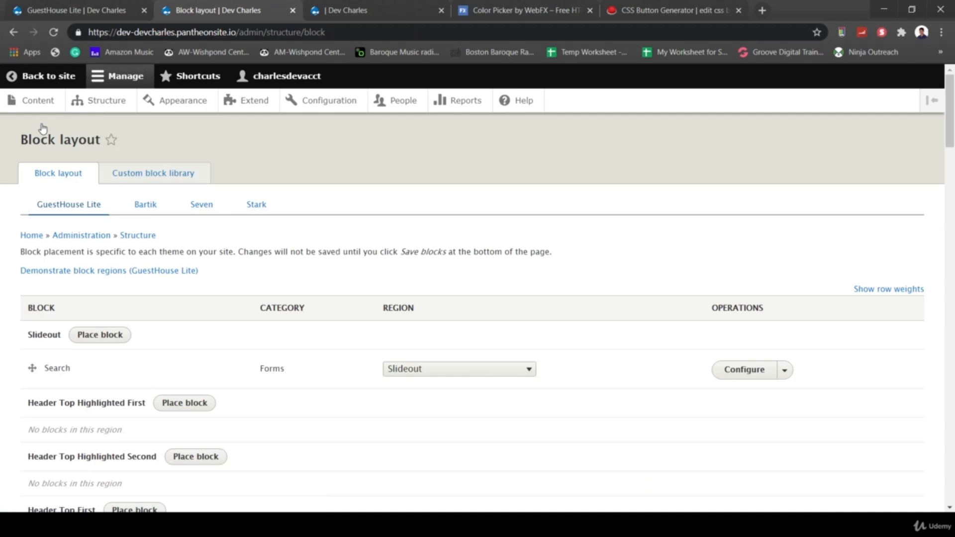
- Start a new custom block in the library with the description 'Header Banner'
{"action": "left_click", "coordinate": [163, 182]}
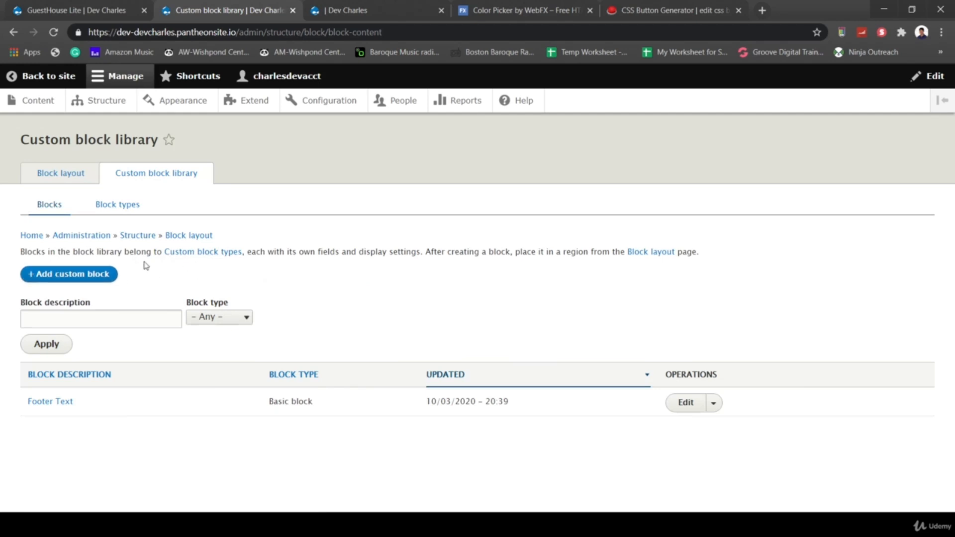
{"action": "left_click", "coordinate": [62, 276]}
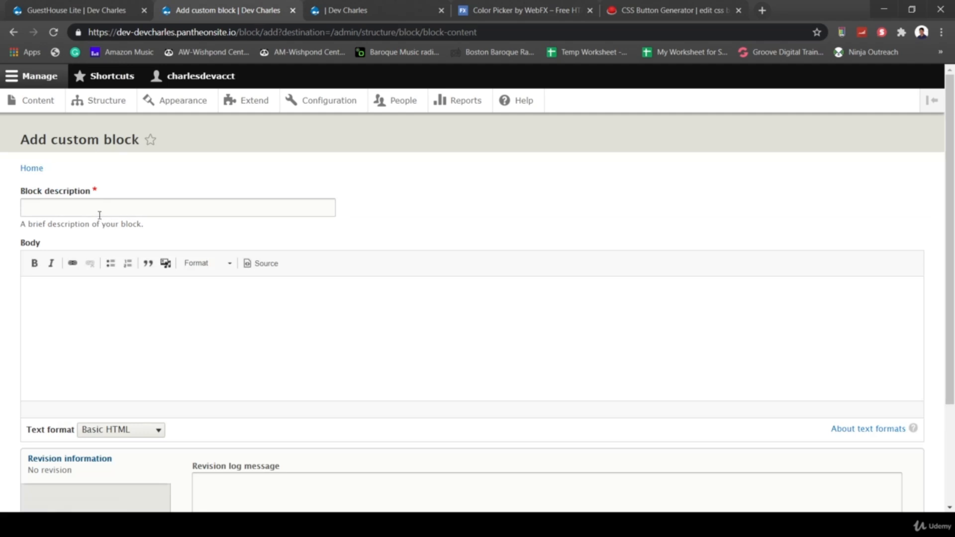
{"action": "left_click", "coordinate": [100, 215]}
{"action": "type", "text": "Headi"}
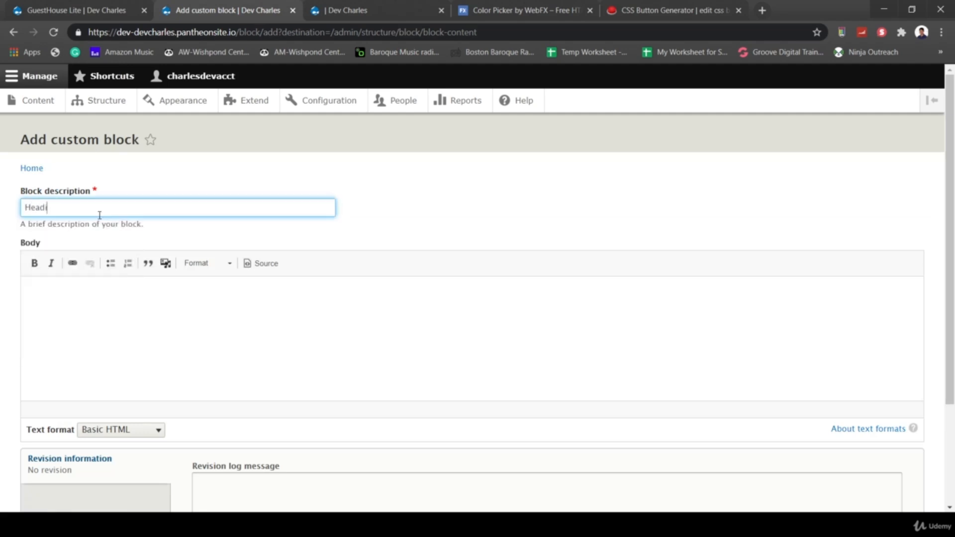
{"action": "type", "text": "ng"}
{"action": "key", "text": "BackSpace"}
{"action": "key", "text": "BackSpace"}
{"action": "type", "text": "er Banner"}
- Select the entire headerbanner1 HTML snippet in Notepad++ and minimize the editor
{"action": "key", "text": "alt+Tab"}
{"action": "left_click", "coordinate": [295, 274]}
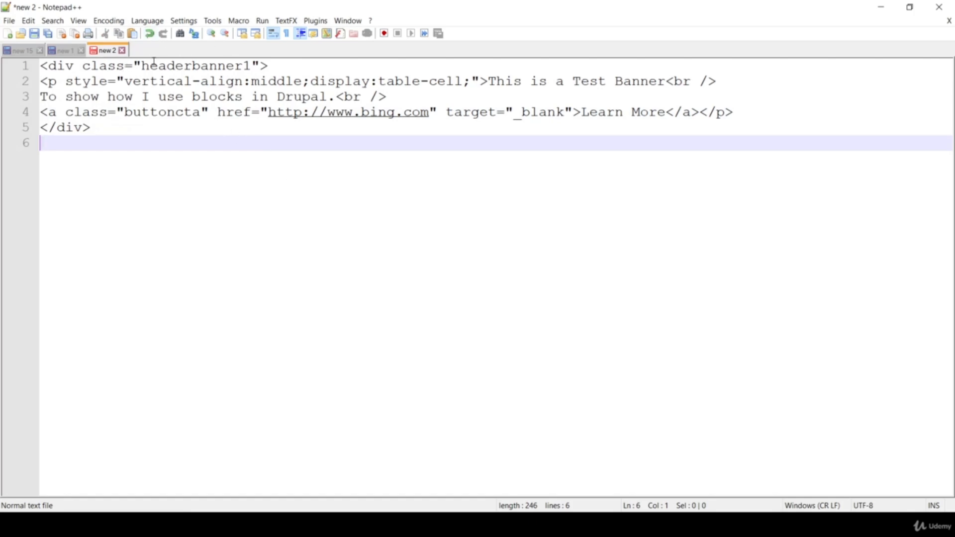
{"action": "left_click_drag", "start_coordinate": [149, 64], "coordinate": [246, 64]}
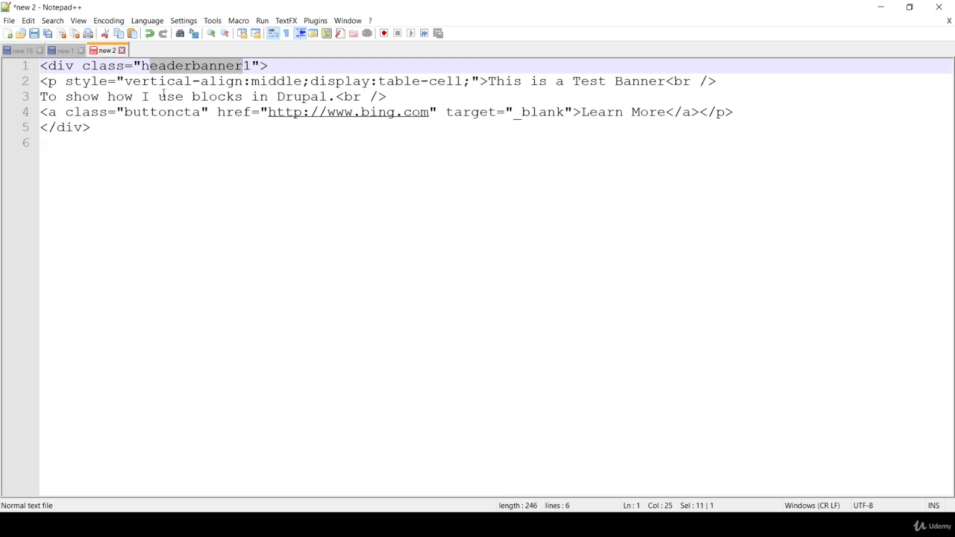
{"action": "left_click", "coordinate": [206, 125]}
{"action": "left_click_drag", "start_coordinate": [200, 112], "coordinate": [119, 111]}
{"action": "left_click", "coordinate": [210, 160]}
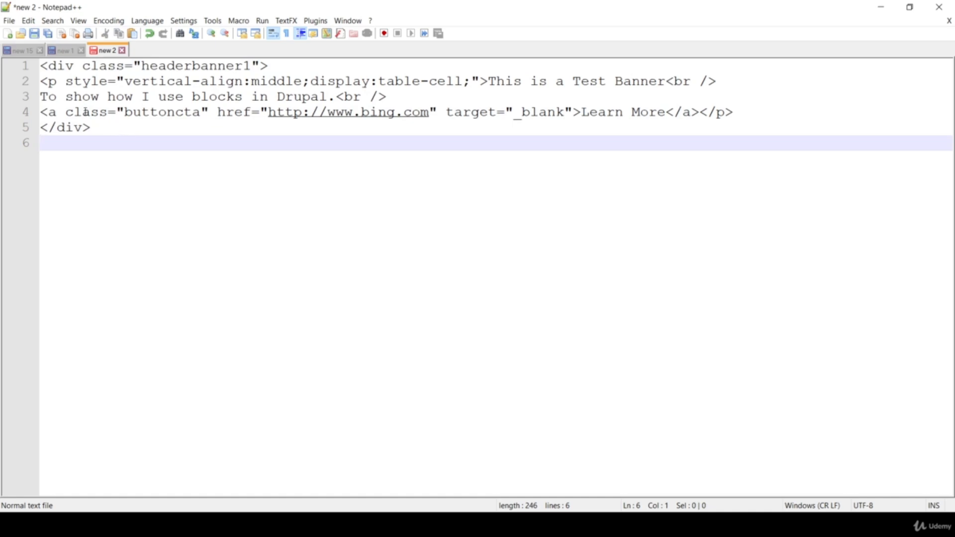
{"action": "left_click", "coordinate": [151, 124]}
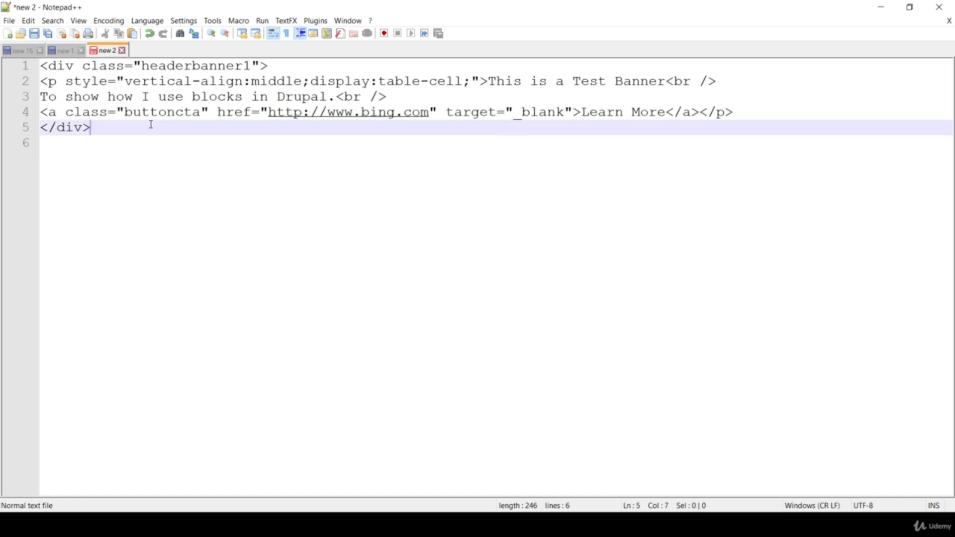
{"action": "left_click", "coordinate": [324, 139]}
{"action": "key", "text": "ctrl+a"}
{"action": "key", "text": "ctrl+c"}
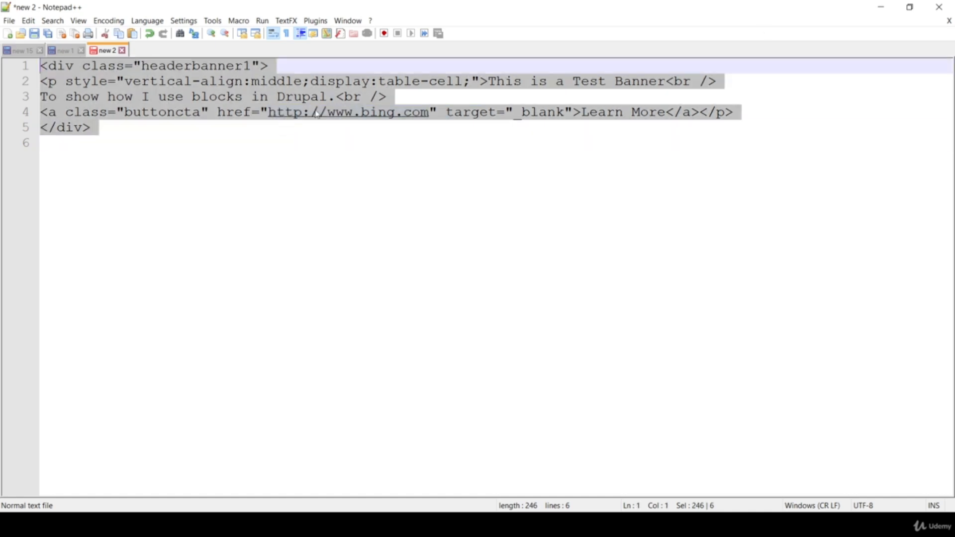
{"action": "left_click", "coordinate": [881, 7]}
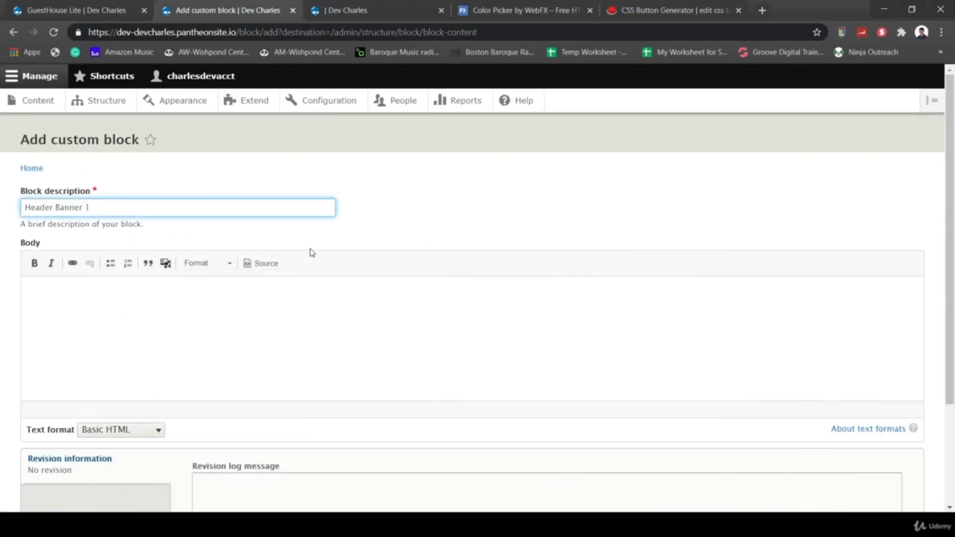
- Paste the banner HTML into the Body as Full HTML source and save Header Banner 1
{"action": "left_click", "coordinate": [264, 264]}
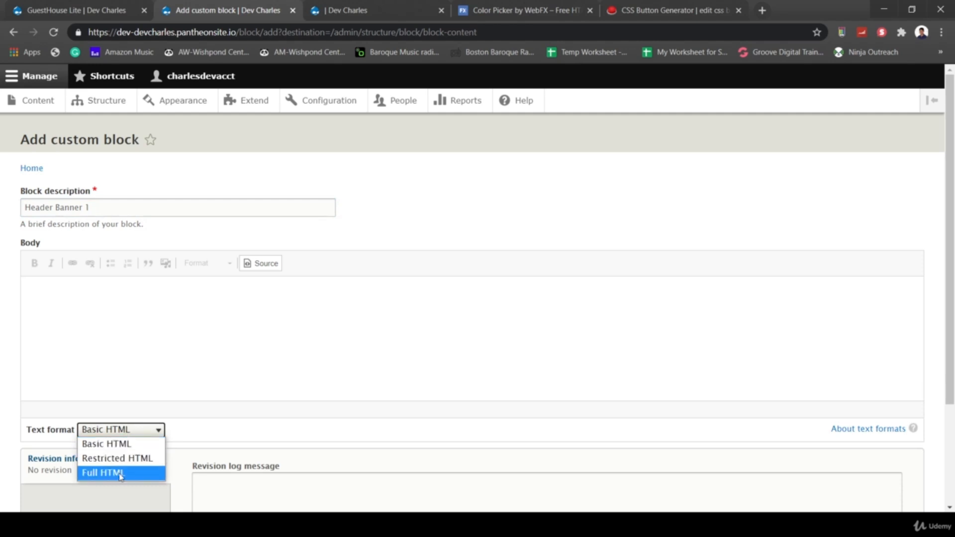
{"action": "left_click", "coordinate": [121, 473]}
{"action": "left_click", "coordinate": [133, 310]}
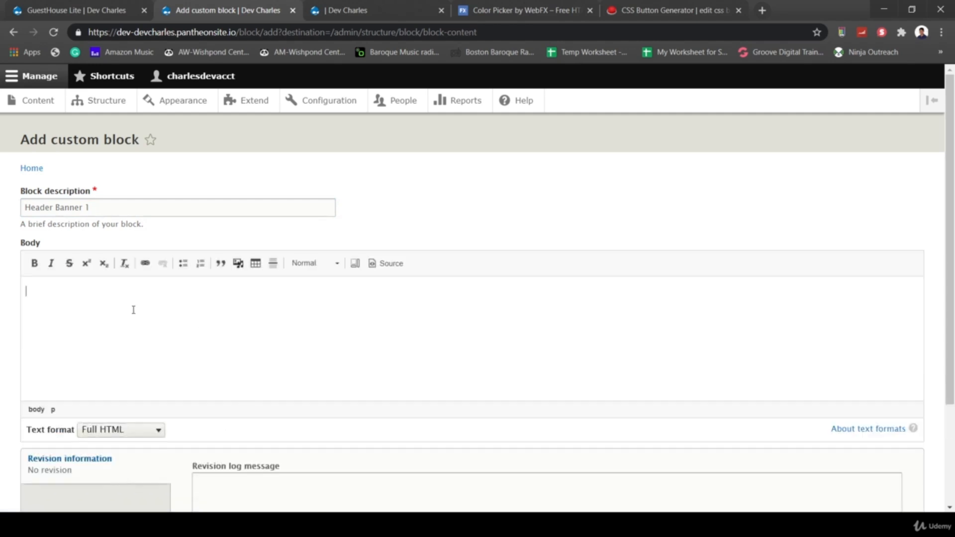
{"action": "left_click", "coordinate": [390, 263]}
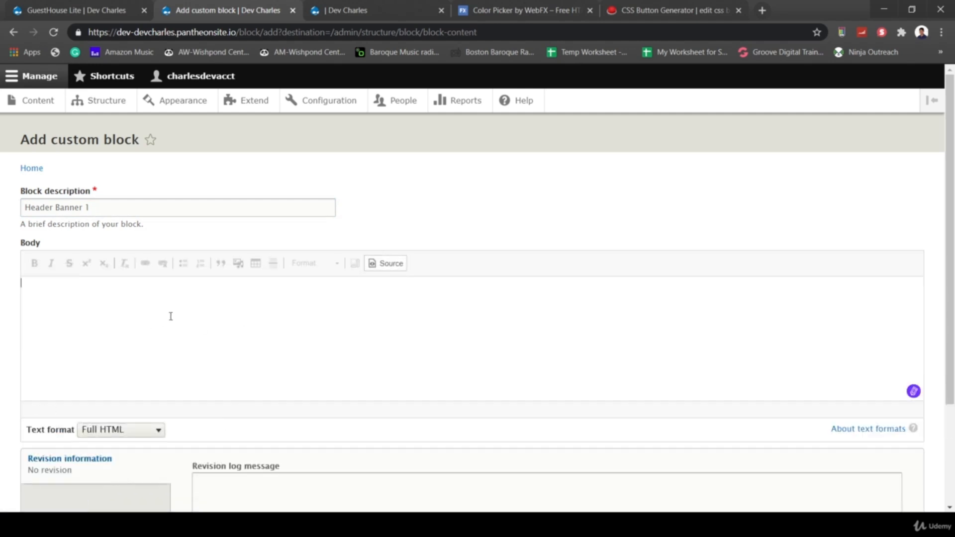
{"action": "key", "text": "ctrl+v"}
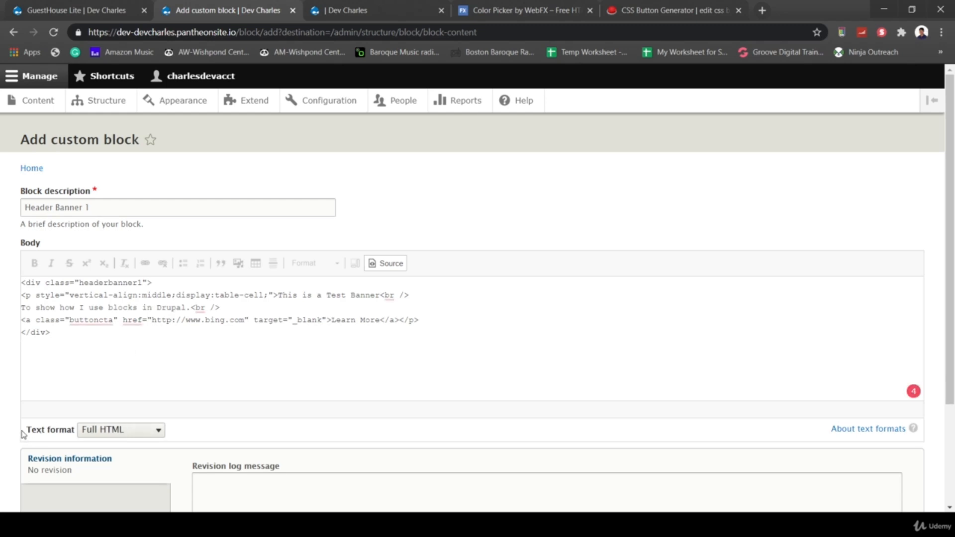
{"action": "left_click_drag", "start_coordinate": [22, 434], "coordinate": [79, 433]}
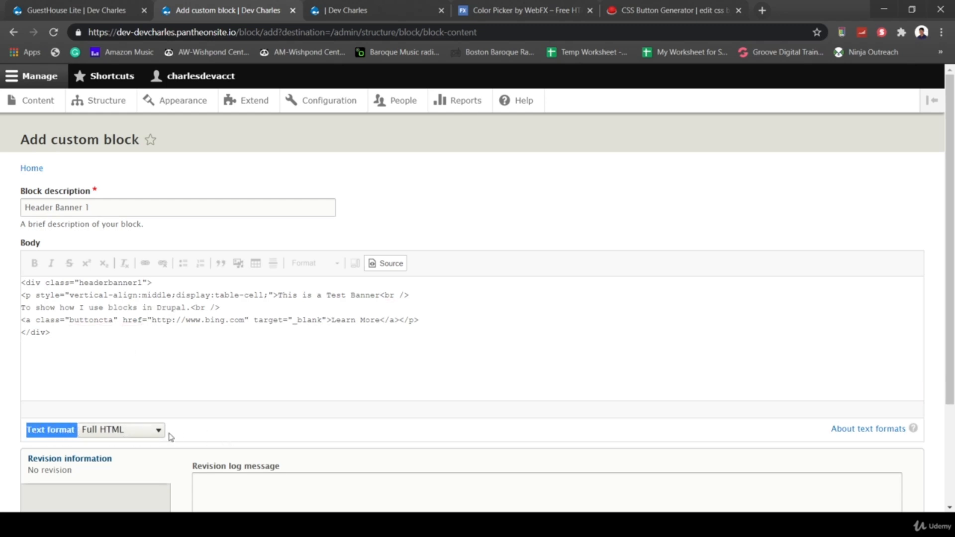
{"action": "left_click", "coordinate": [237, 428]}
{"action": "scroll", "coordinate": [236, 429], "scroll_direction": "down", "scroll_amount": 3}
{"action": "left_click", "coordinate": [44, 444]}
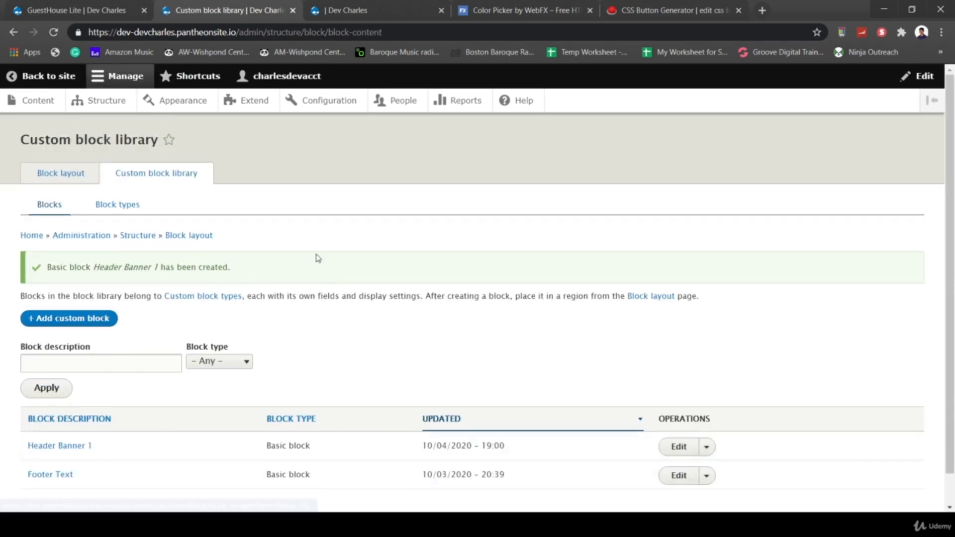
- Place the Header Banner 1 block in the GuestHouse Lite Banner region
{"action": "left_click", "coordinate": [61, 172]}
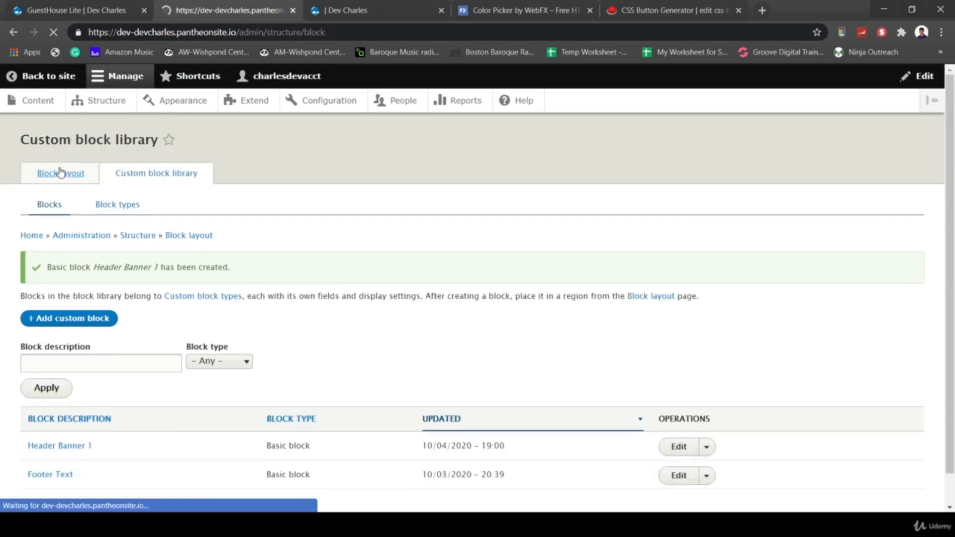
{"action": "scroll", "coordinate": [390, 324], "scroll_direction": "down", "scroll_amount": 6}
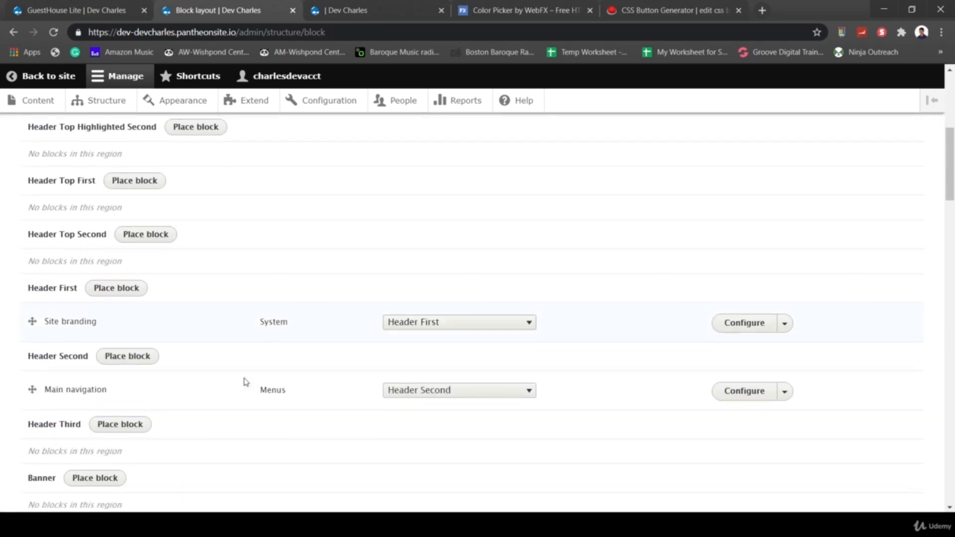
{"action": "scroll", "coordinate": [222, 403], "scroll_direction": "down", "scroll_amount": 2}
{"action": "left_click_drag", "start_coordinate": [29, 394], "coordinate": [52, 393]}
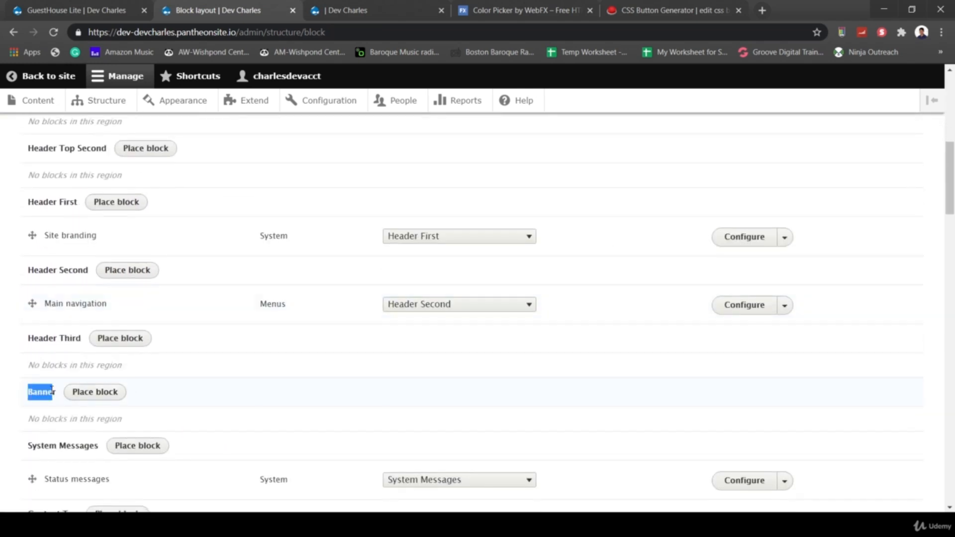
{"action": "left_click", "coordinate": [91, 392]}
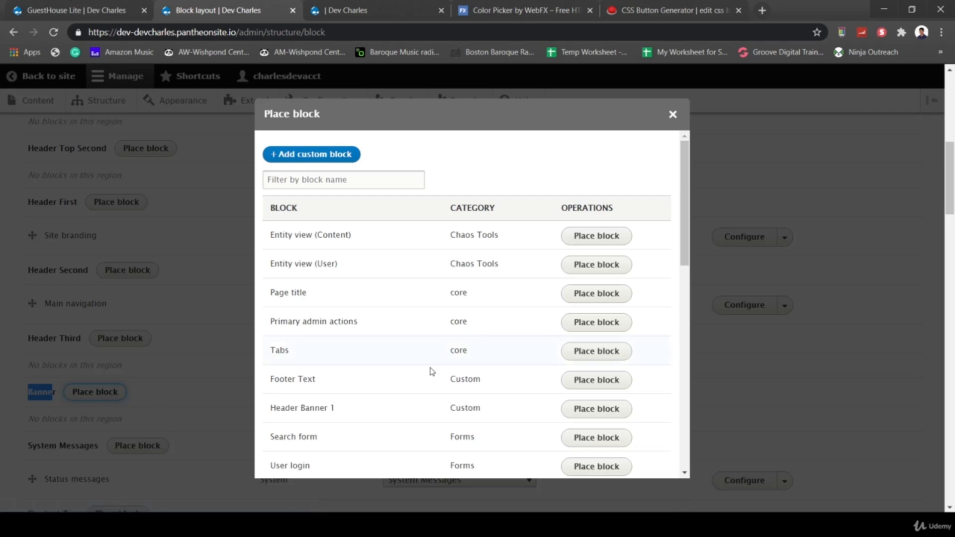
{"action": "left_click", "coordinate": [590, 409]}
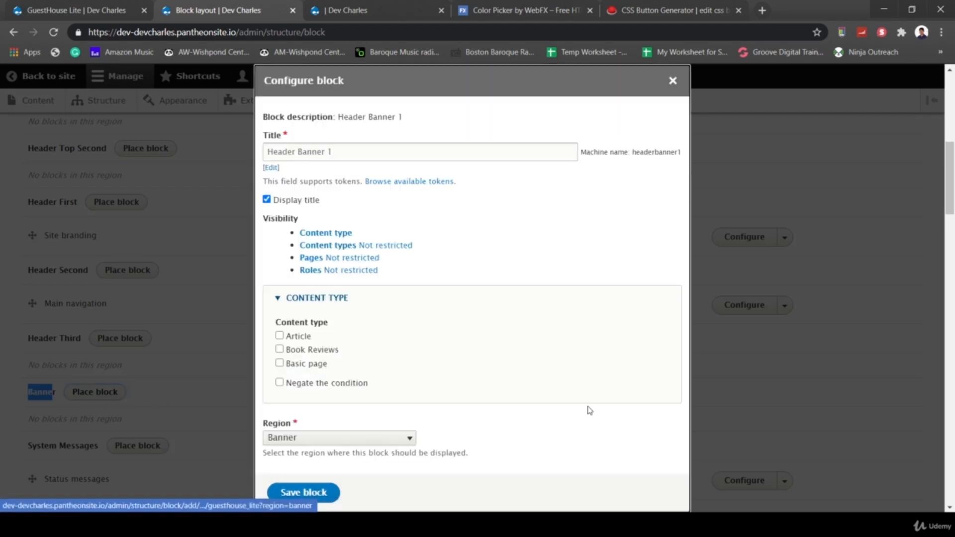
- Restrict the block's page visibility to <front>
{"action": "left_click", "coordinate": [280, 347]}
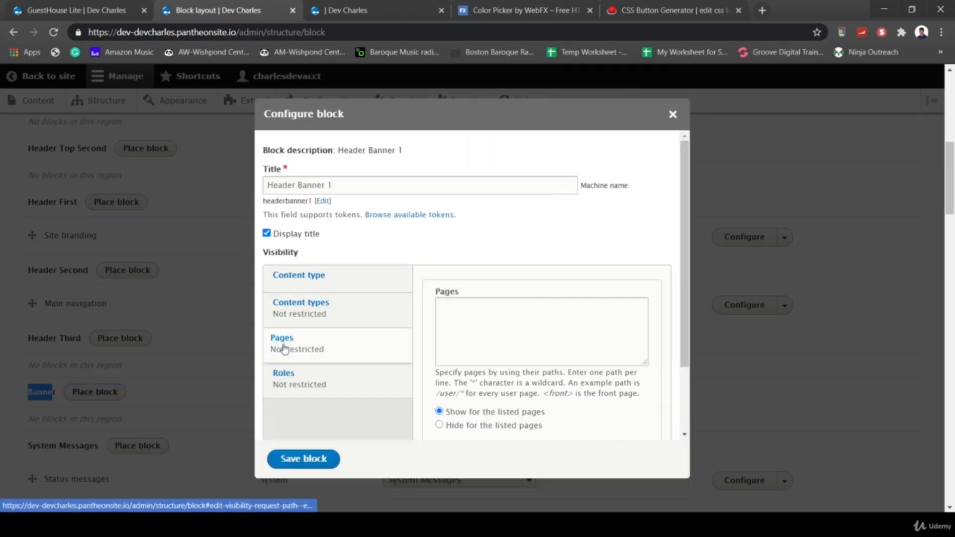
{"action": "left_click", "coordinate": [507, 317]}
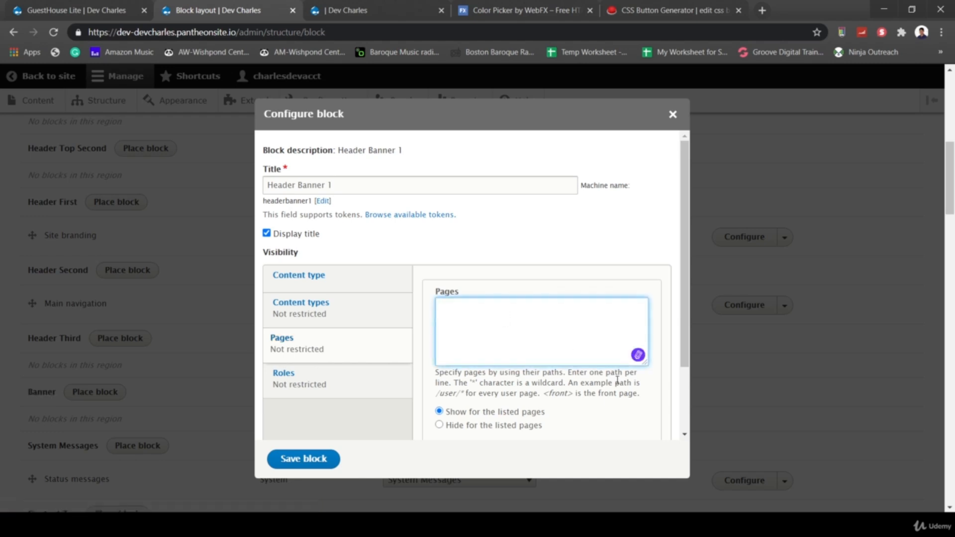
{"action": "left_click_drag", "start_coordinate": [546, 393], "coordinate": [640, 395]}
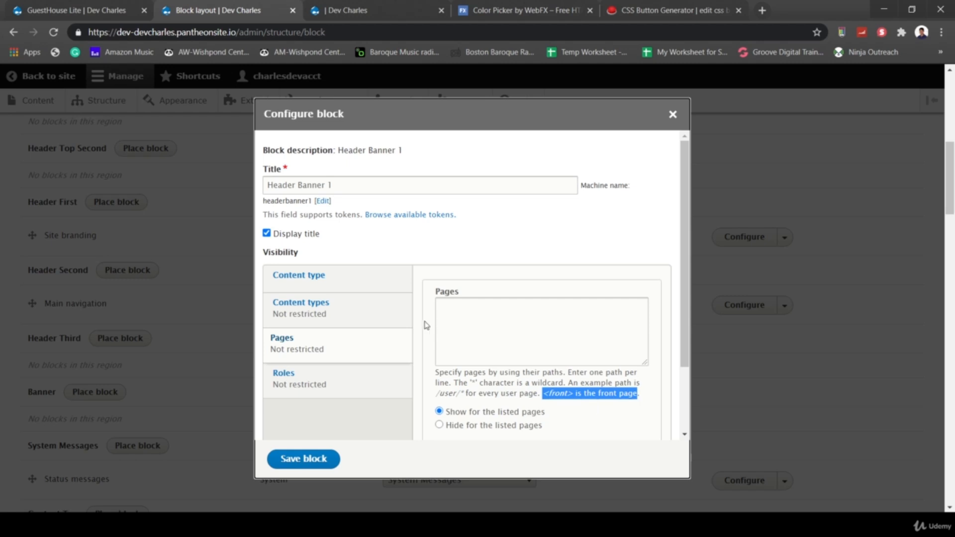
{"action": "left_click", "coordinate": [485, 316]}
{"action": "type", "text": "<front>"}
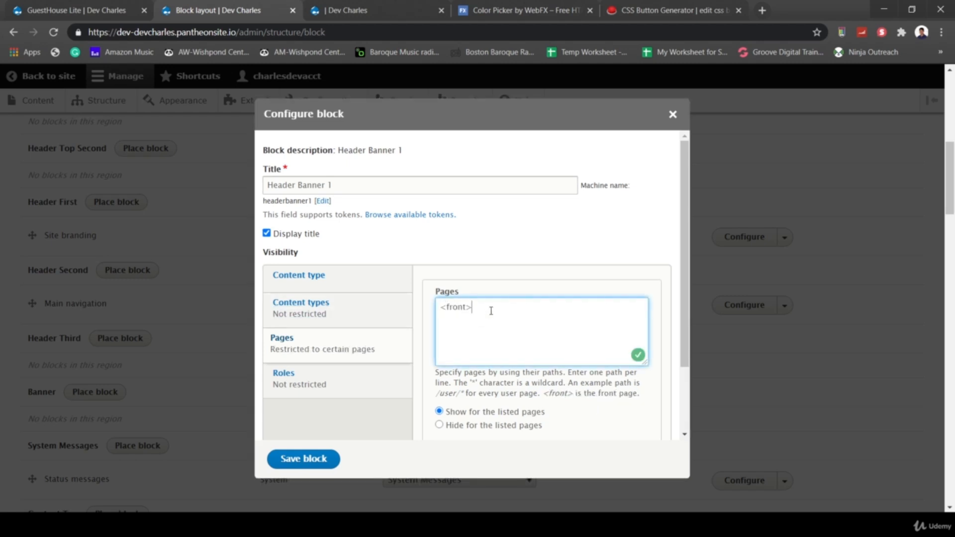
- Hide the Header Banner 1 title, save the block, and save the block layout
{"action": "left_click", "coordinate": [267, 233]}
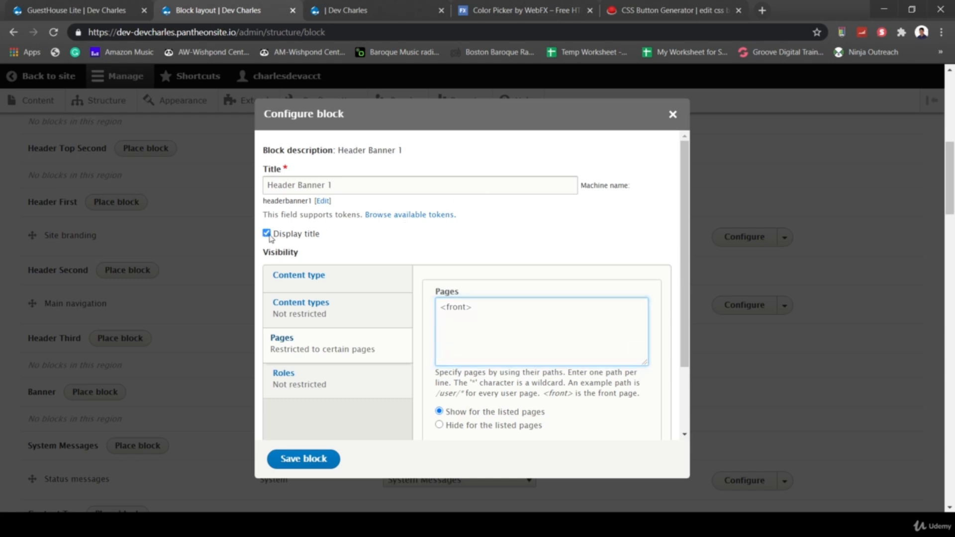
{"action": "left_click", "coordinate": [350, 189]}
{"action": "left_click_drag", "start_coordinate": [349, 189], "coordinate": [245, 174]}
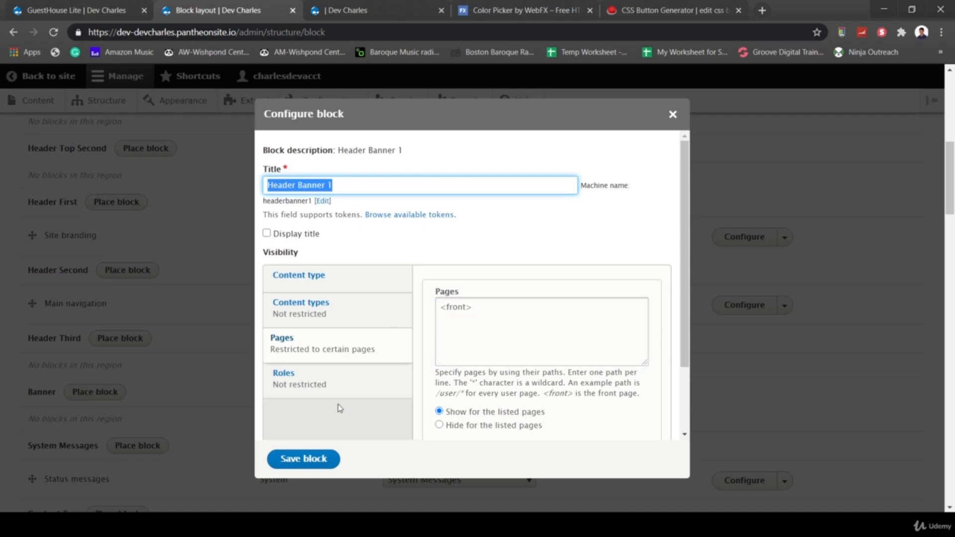
{"action": "left_click", "coordinate": [303, 459]}
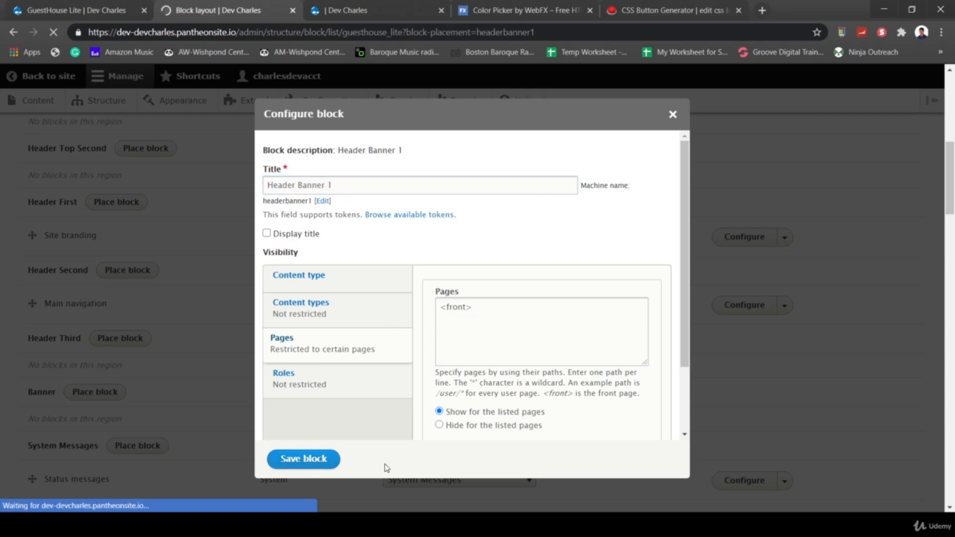
{"action": "scroll", "coordinate": [261, 452], "scroll_direction": "down", "scroll_amount": 10}
{"action": "scroll", "coordinate": [94, 495], "scroll_direction": "down", "scroll_amount": 15}
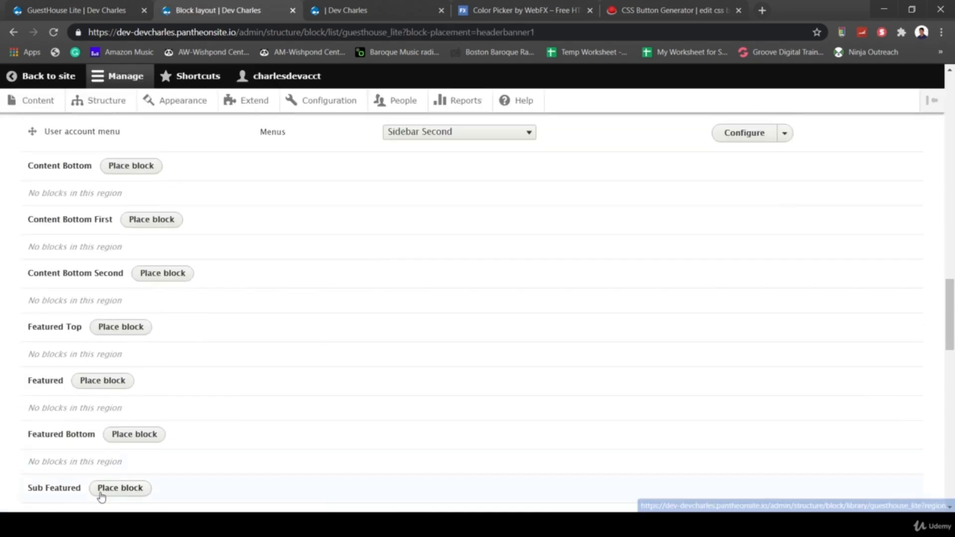
{"action": "left_click", "coordinate": [45, 454]}
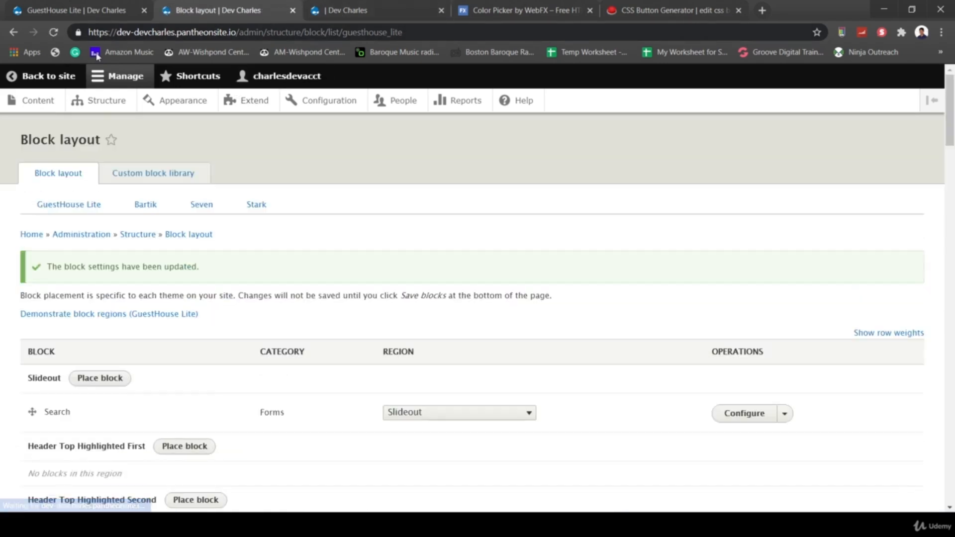
- Check the unstyled banner text on the front page, then return to the GuestHouse Lite settings tab
{"action": "left_click", "coordinate": [27, 78]}
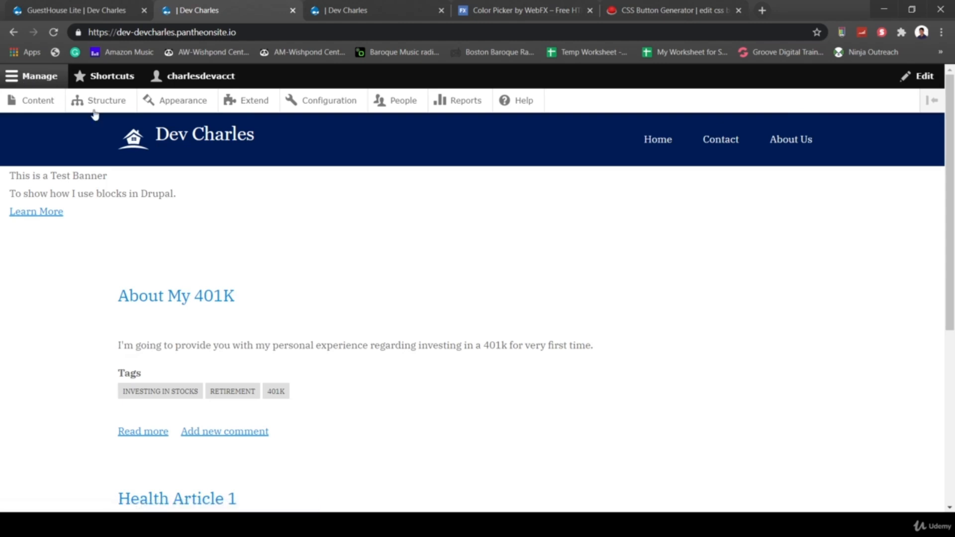
{"action": "left_click_drag", "start_coordinate": [63, 210], "coordinate": [4, 179]}
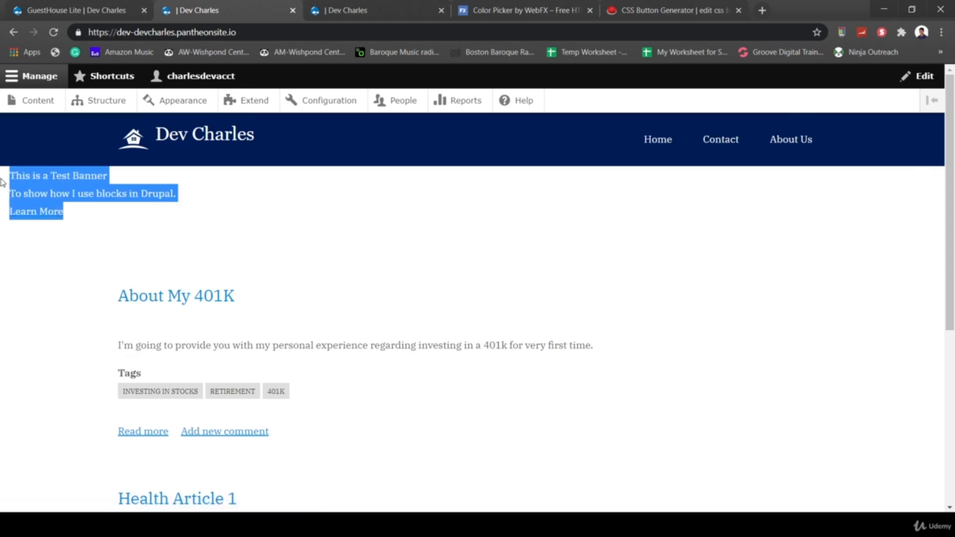
{"action": "left_click", "coordinate": [164, 223]}
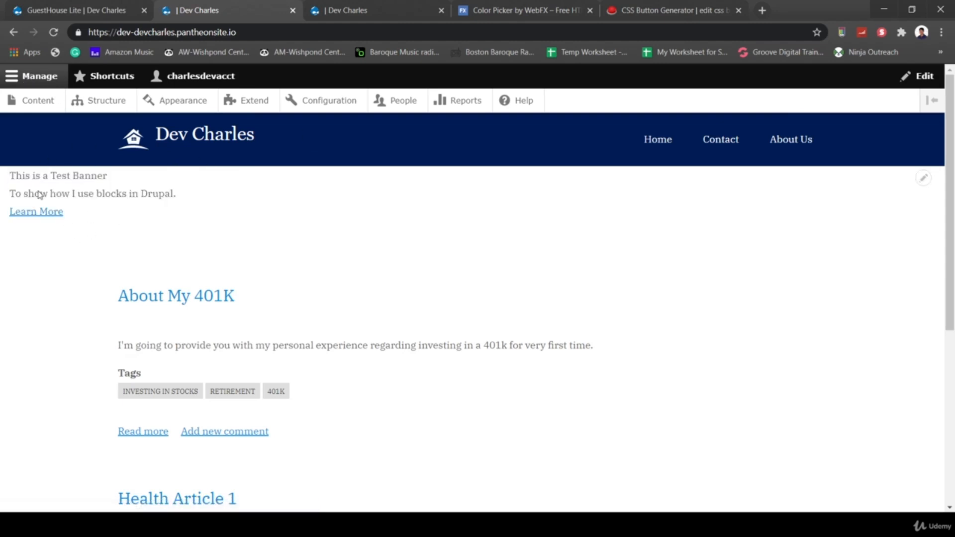
{"action": "left_click", "coordinate": [68, 7]}
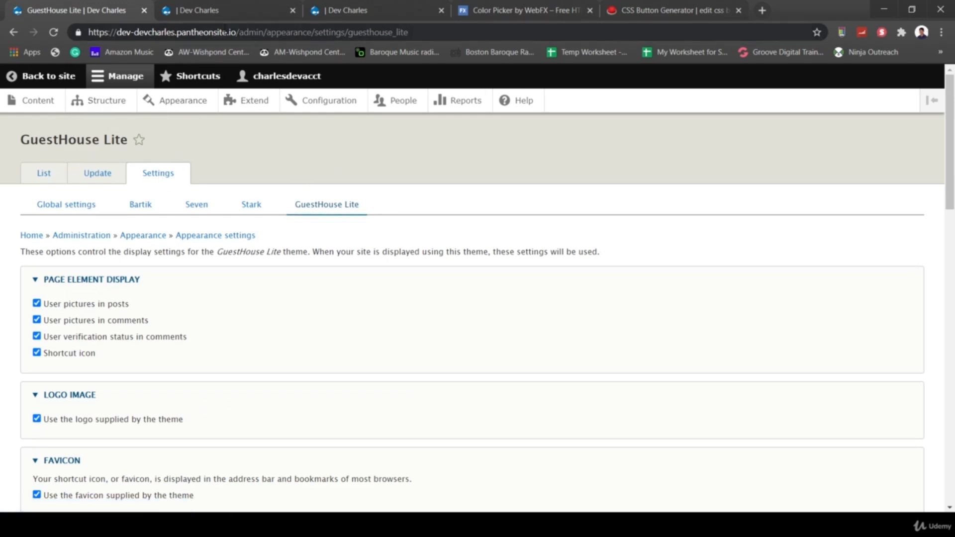
- Reload the GuestHouse Lite settings, scroll to the empty Custom CSS field, and select headerbanner1 in Notepad++
{"action": "left_click", "coordinate": [225, 32]}
{"action": "key", "text": "Return"}
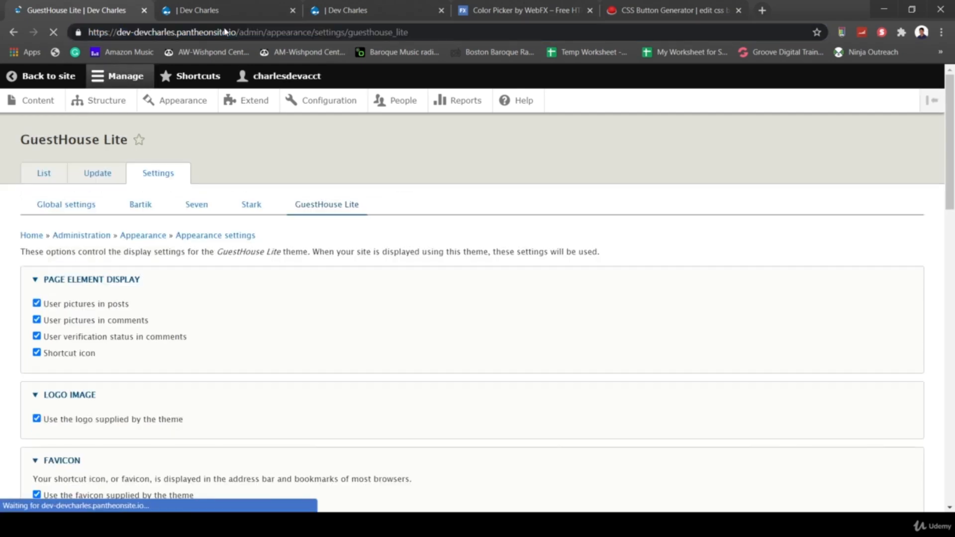
{"action": "scroll", "coordinate": [305, 283], "scroll_direction": "down", "scroll_amount": 6}
{"action": "scroll", "coordinate": [326, 302], "scroll_direction": "down", "scroll_amount": 4}
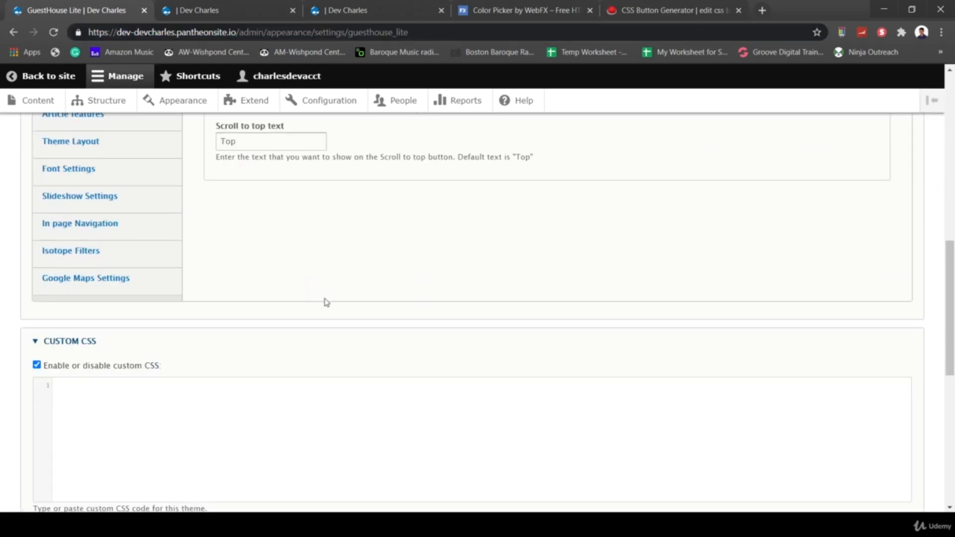
{"action": "scroll", "coordinate": [358, 300], "scroll_direction": "down", "scroll_amount": 2}
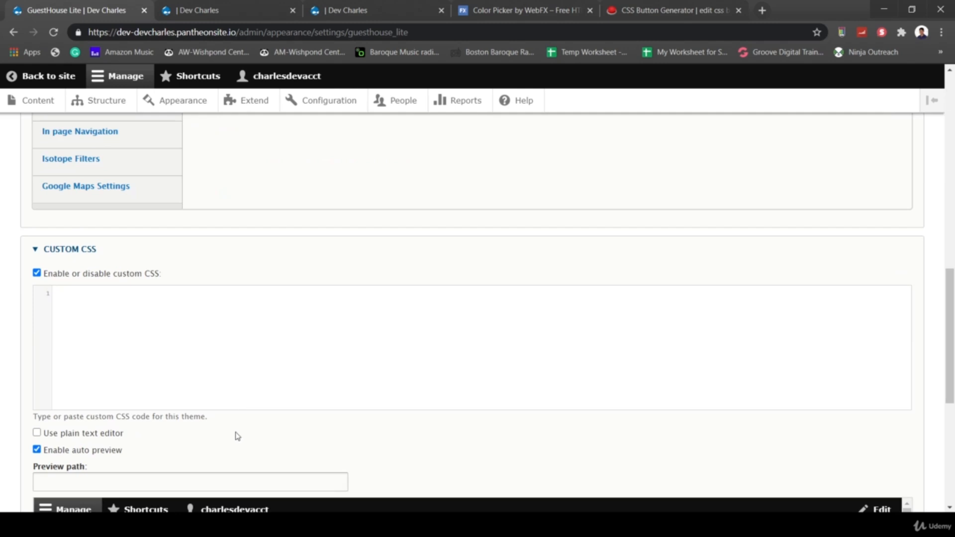
{"action": "scroll", "coordinate": [236, 433], "scroll_direction": "down", "scroll_amount": 2}
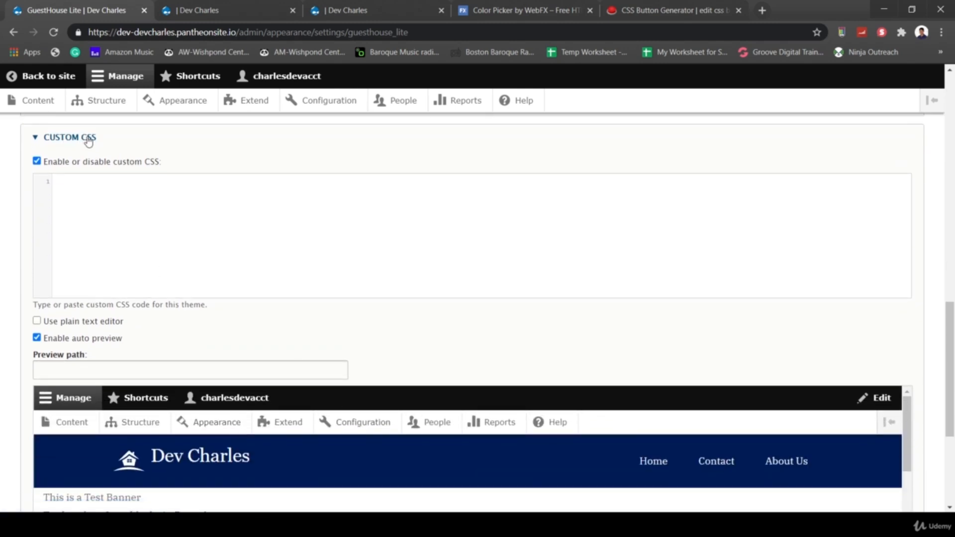
{"action": "scroll", "coordinate": [463, 348], "scroll_direction": "down", "scroll_amount": 2}
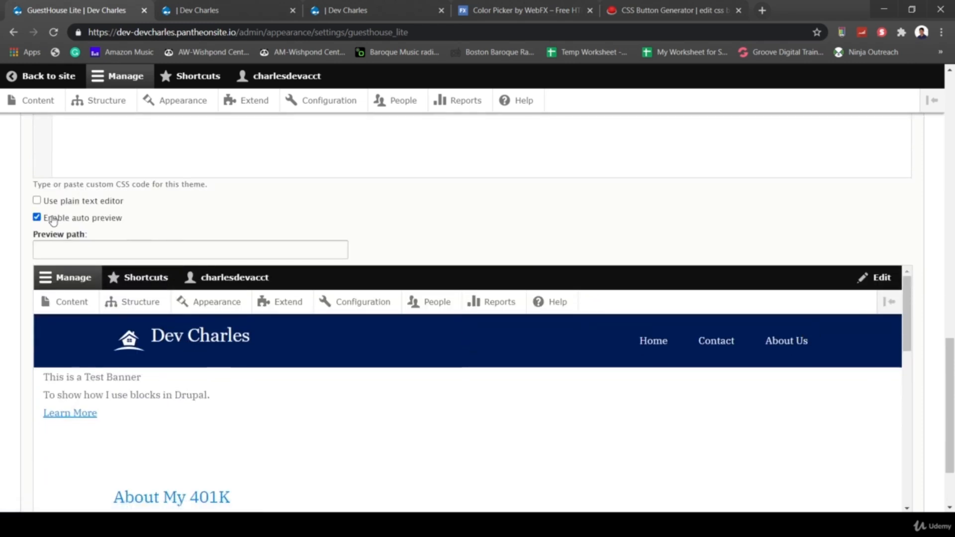
{"action": "scroll", "coordinate": [408, 215], "scroll_direction": "up", "scroll_amount": 1}
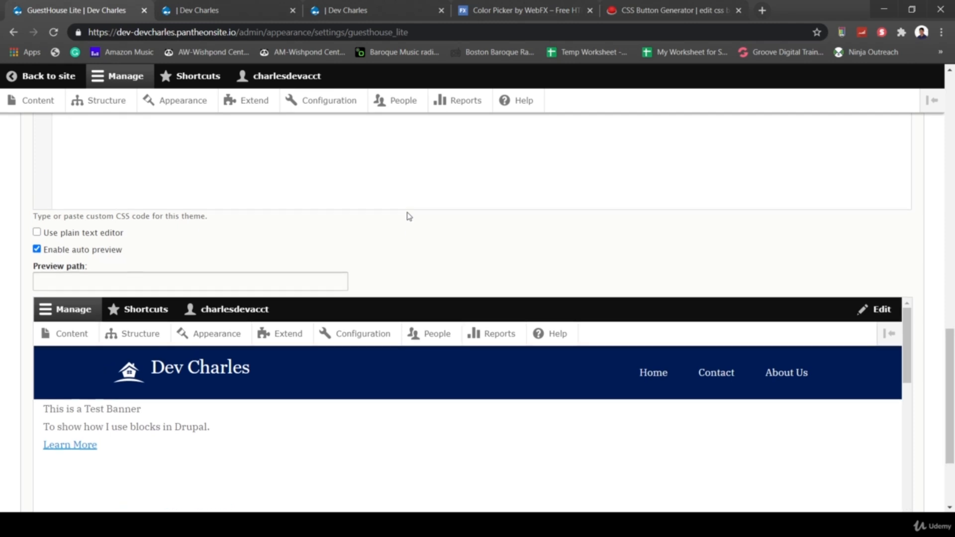
{"action": "scroll", "coordinate": [408, 216], "scroll_direction": "up", "scroll_amount": 1}
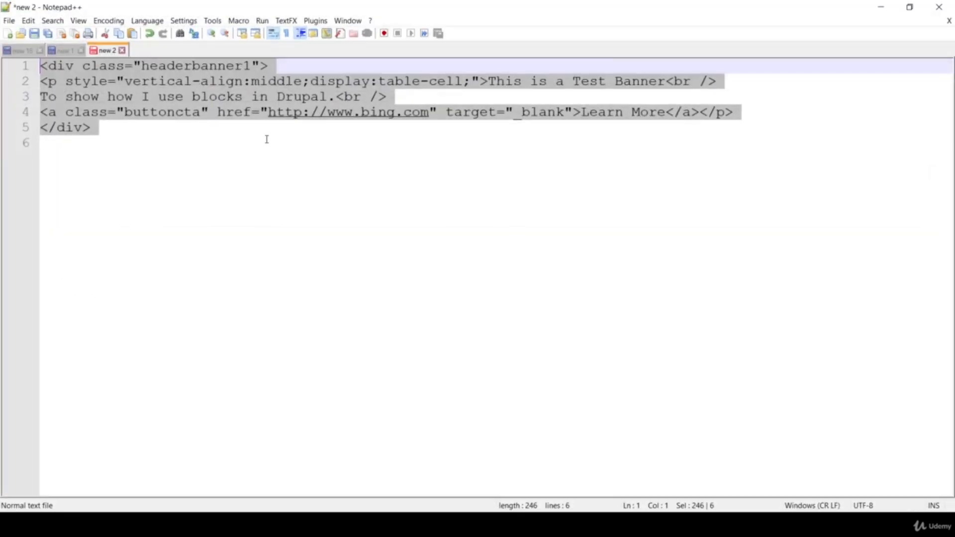
{"action": "left_click", "coordinate": [208, 83]}
{"action": "left_click_drag", "start_coordinate": [140, 64], "coordinate": [251, 66]}
{"action": "key", "text": "ctrl+c"}
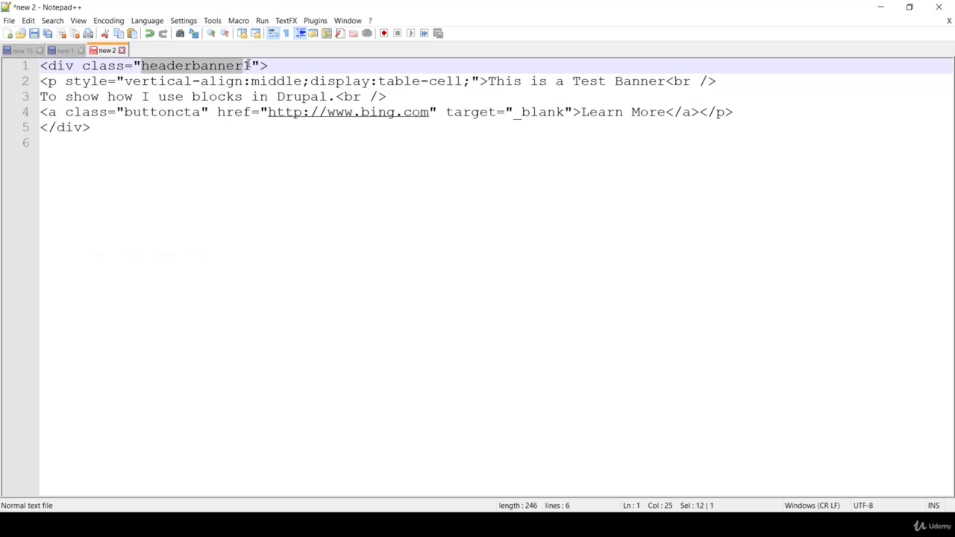
- Open a .headerbanner1 { } rule in the Custom CSS editor by pasting the class name
{"action": "left_click", "coordinate": [881, 6]}
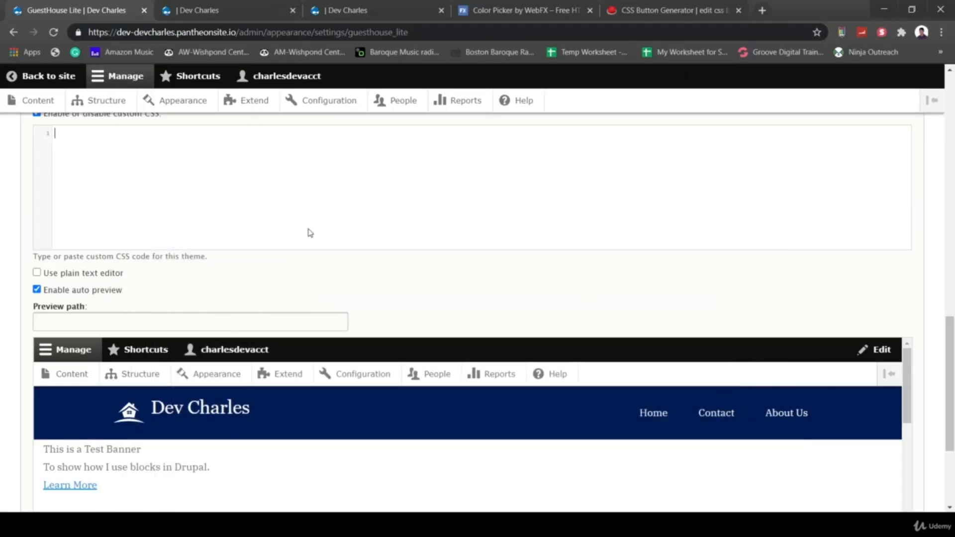
{"action": "key", "text": "ctrl+v"}
{"action": "key", "text": "ctrl+z"}
{"action": "key", "text": "ctrl+v"}
{"action": "type", "text": "{"}
{"action": "key", "text": "Return"}
{"action": "key", "text": "Return"}
- Add text-align:center, width:100% and height:250px declarations to the .headerbanner1 rule
{"action": "type", "text": "tex"}
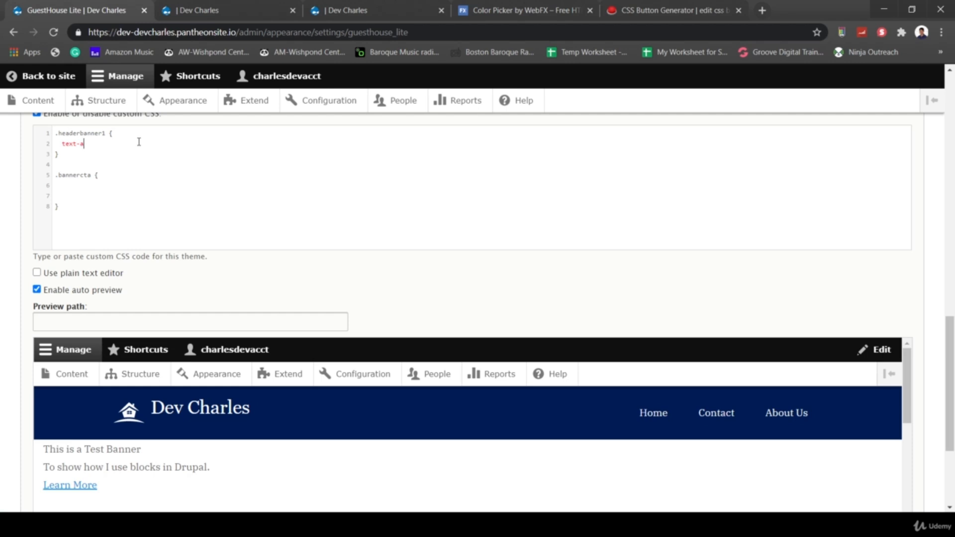
{"action": "type", "text": "t-align:center;"}
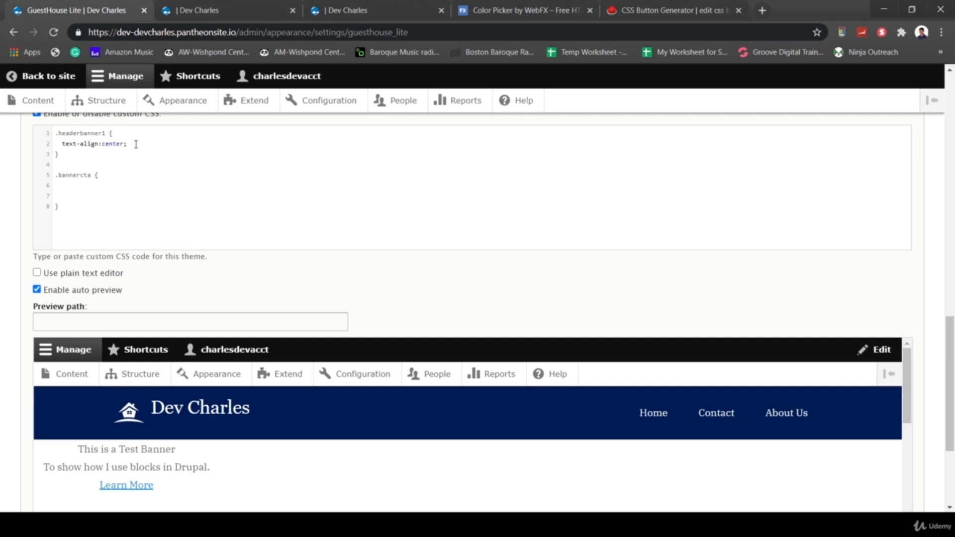
{"action": "key", "text": "Return"}
{"action": "type", "text": "margin:0px;"}
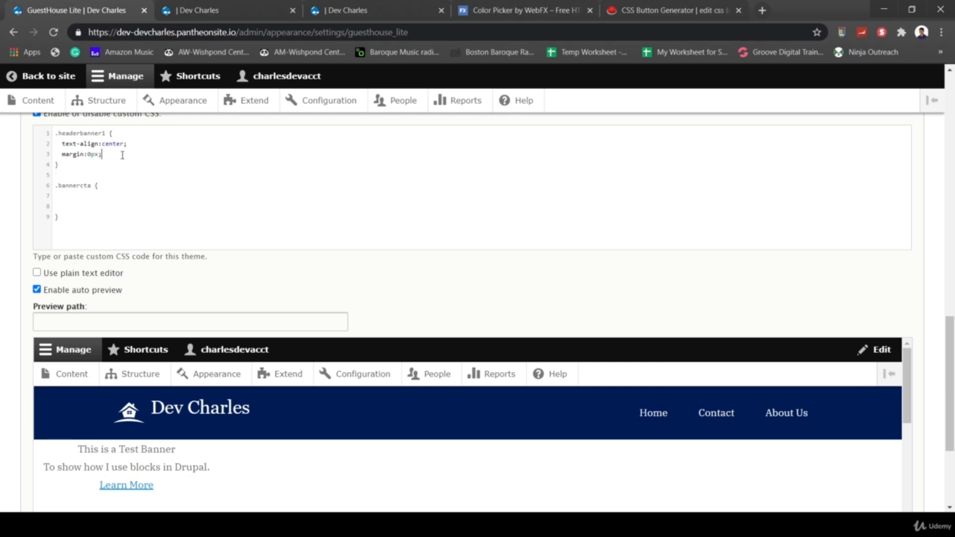
{"action": "left_click_drag", "start_coordinate": [122, 155], "coordinate": [58, 153]}
{"action": "key", "text": "BackSpace"}
{"action": "type", "text": "width:100%;"}
{"action": "key", "text": "Return"}
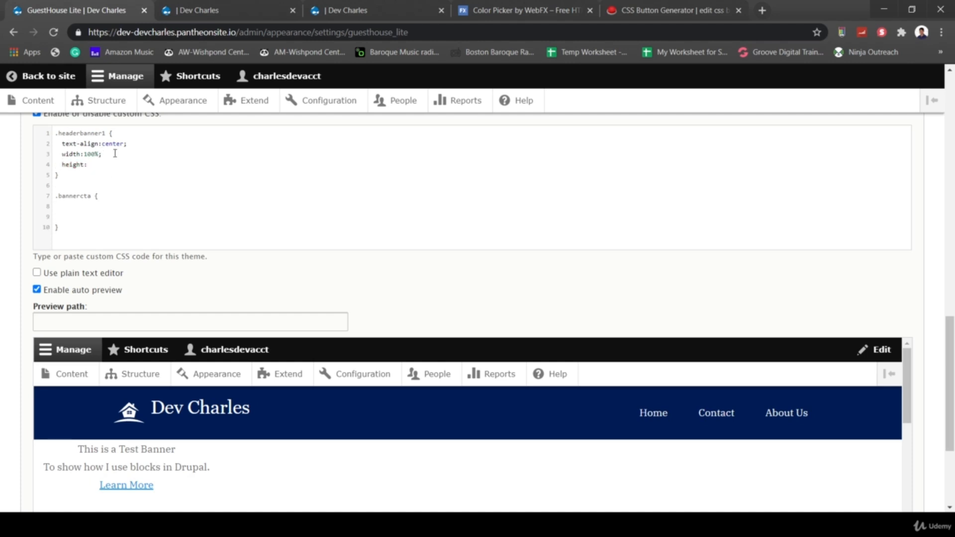
{"action": "type", "text": "height:250px;"}
{"action": "key", "text": "Return"}
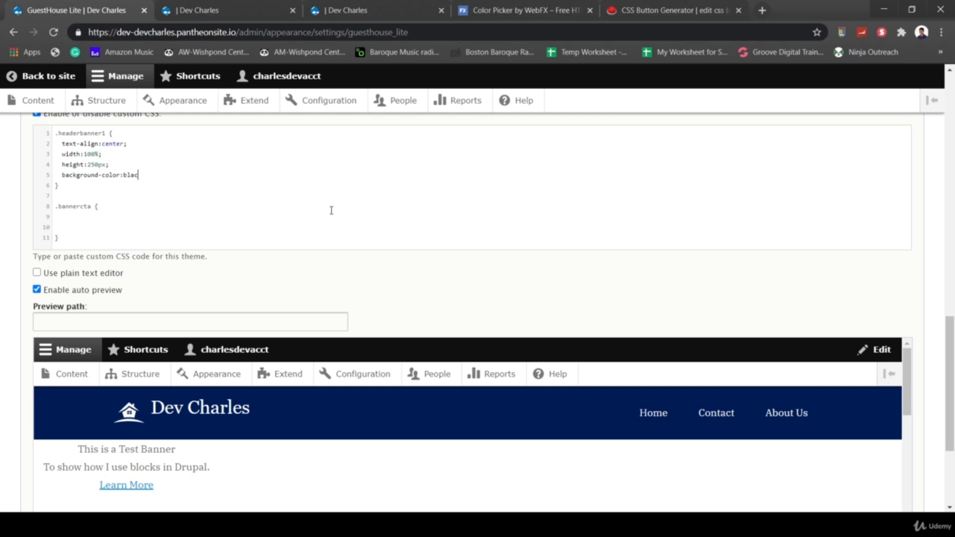
- Complete background-color:black, add color:white to .headerbanner1, and save the configuration
{"action": "type", "text": "k;"}
{"action": "key", "text": "Return"}
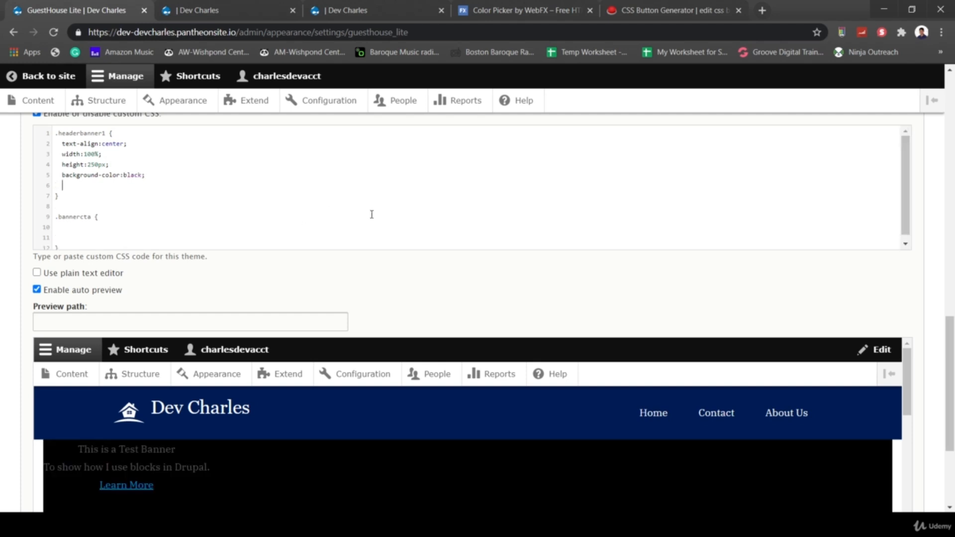
{"action": "type", "text": "color:white;"}
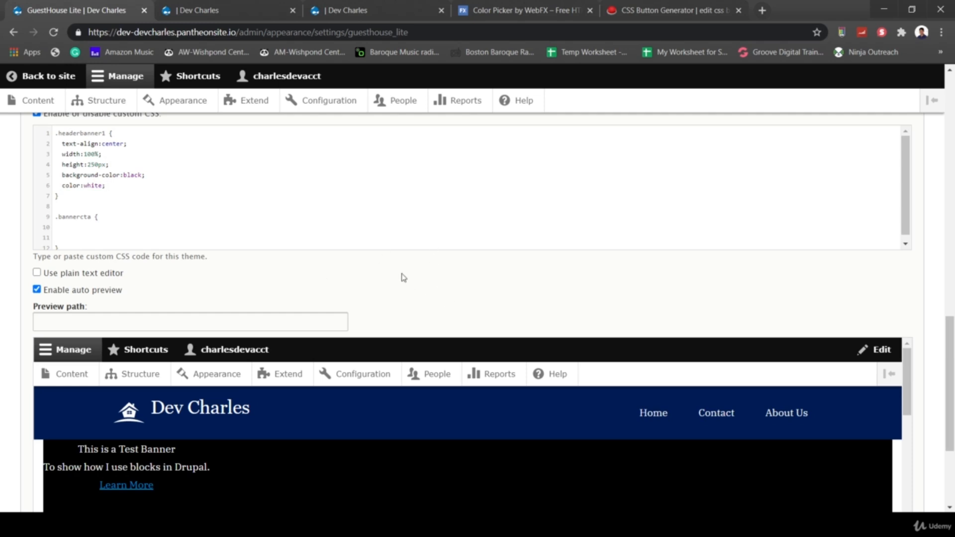
{"action": "scroll", "coordinate": [404, 277], "scroll_direction": "down", "scroll_amount": 3}
{"action": "left_click", "coordinate": [127, 452]}
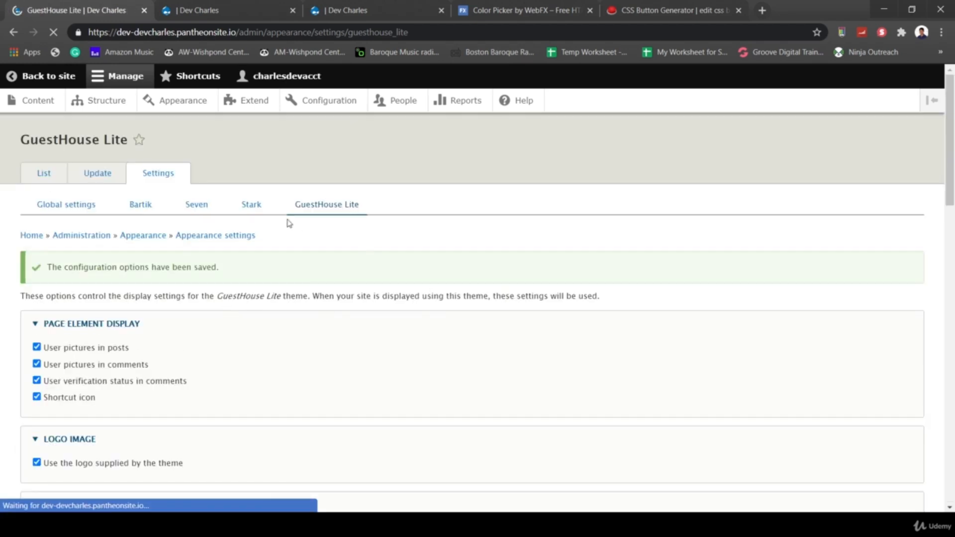
- Add vertical-align:middle to the .headerbanner1 rule and save the custom CSS again
{"action": "scroll", "coordinate": [375, 330], "scroll_direction": "down", "scroll_amount": 7}
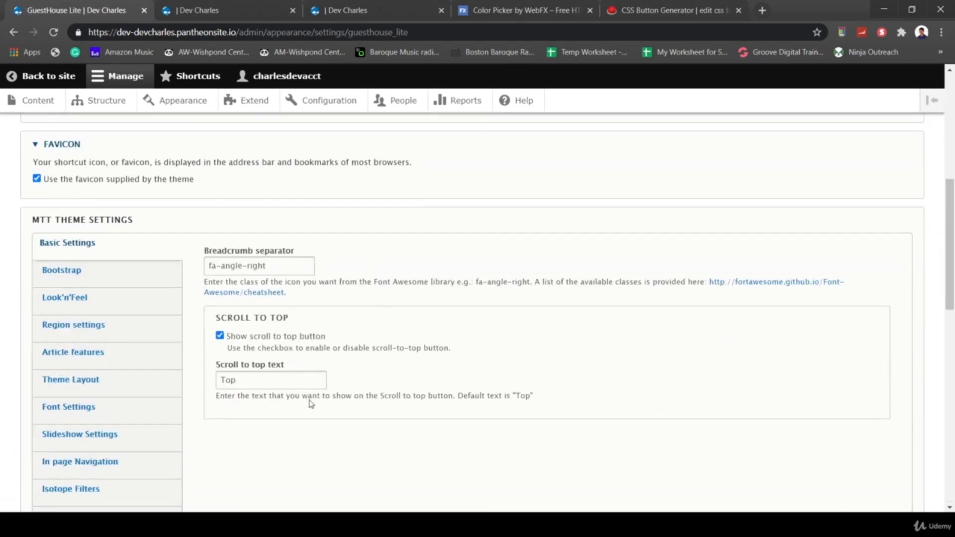
{"action": "scroll", "coordinate": [335, 437], "scroll_direction": "down", "scroll_amount": 9}
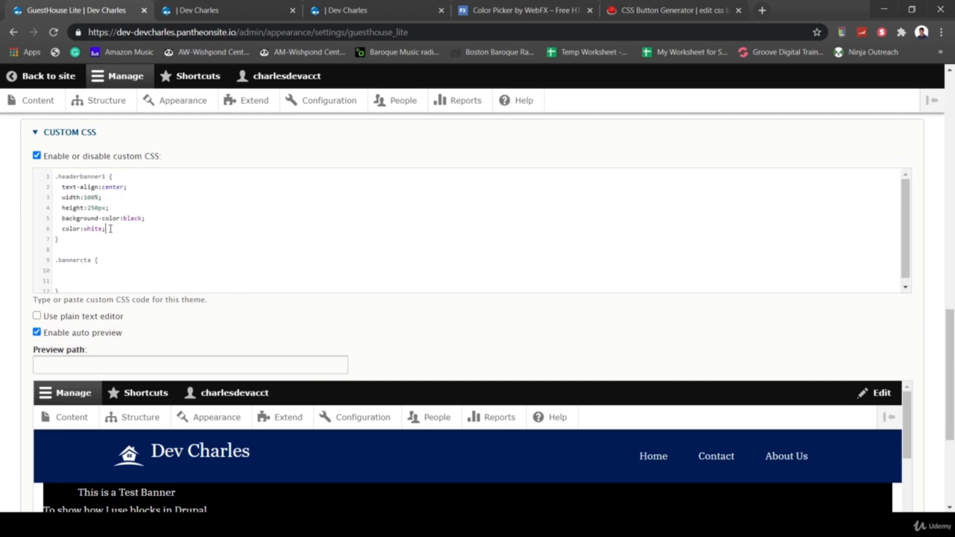
{"action": "key", "text": "Return"}
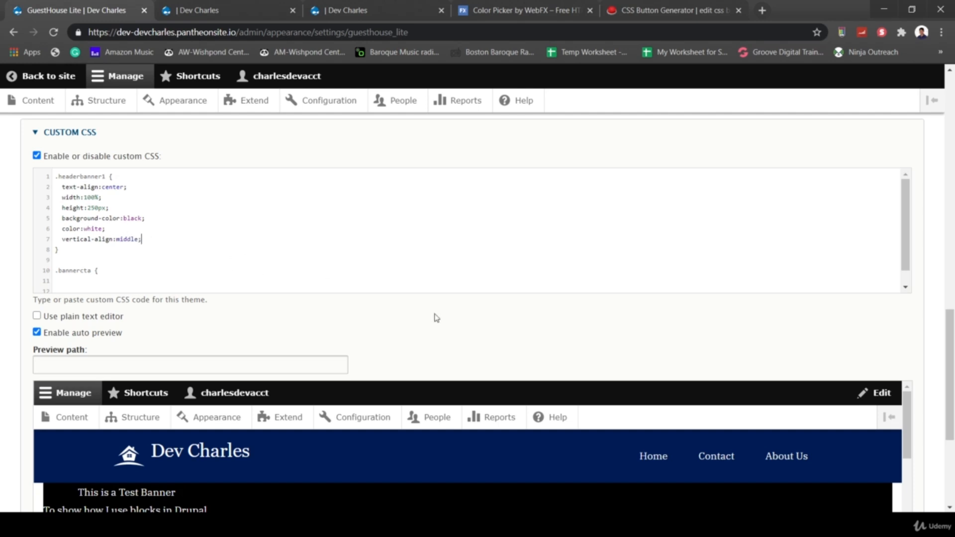
{"action": "scroll", "coordinate": [435, 316], "scroll_direction": "down", "scroll_amount": 2}
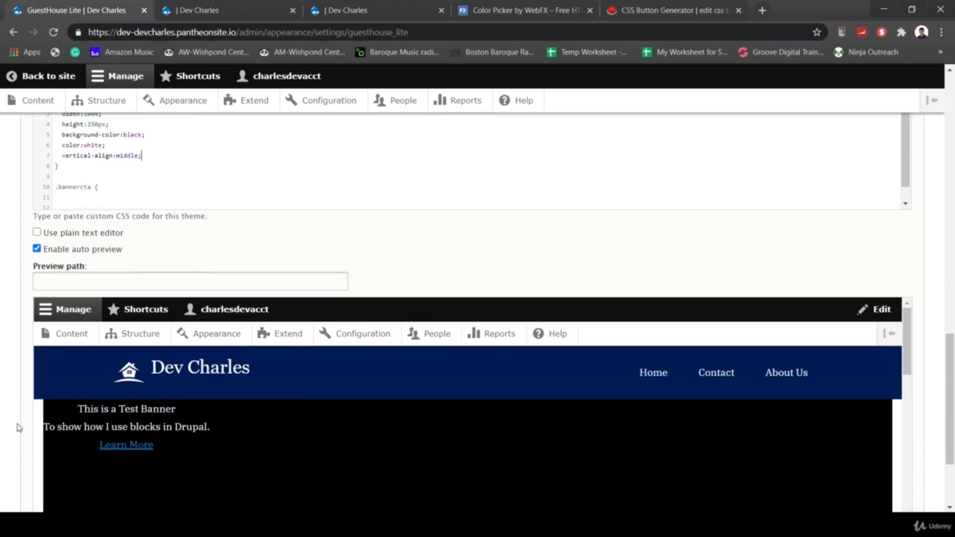
{"action": "scroll", "coordinate": [211, 459], "scroll_direction": "down", "scroll_amount": 3}
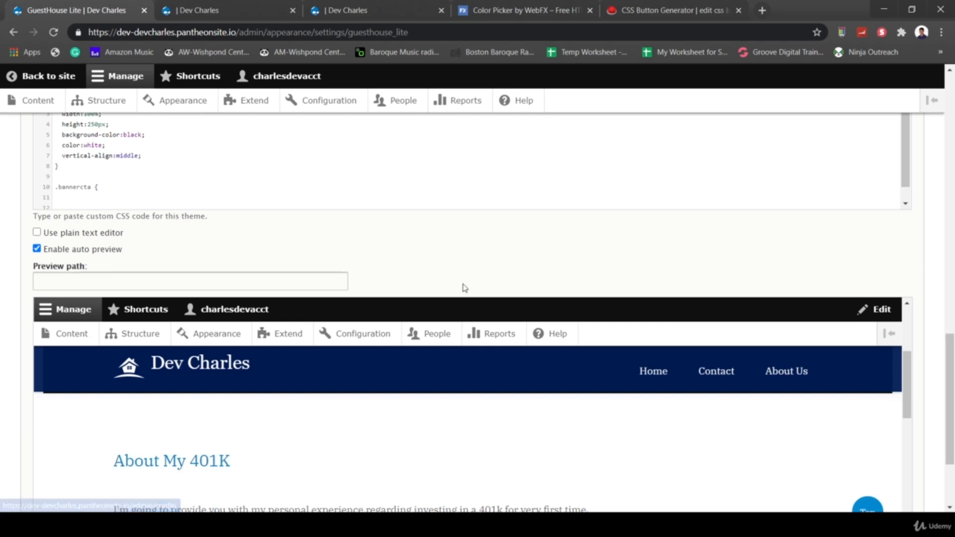
{"action": "scroll", "coordinate": [463, 286], "scroll_direction": "down", "scroll_amount": 3}
{"action": "left_click", "coordinate": [77, 448]}
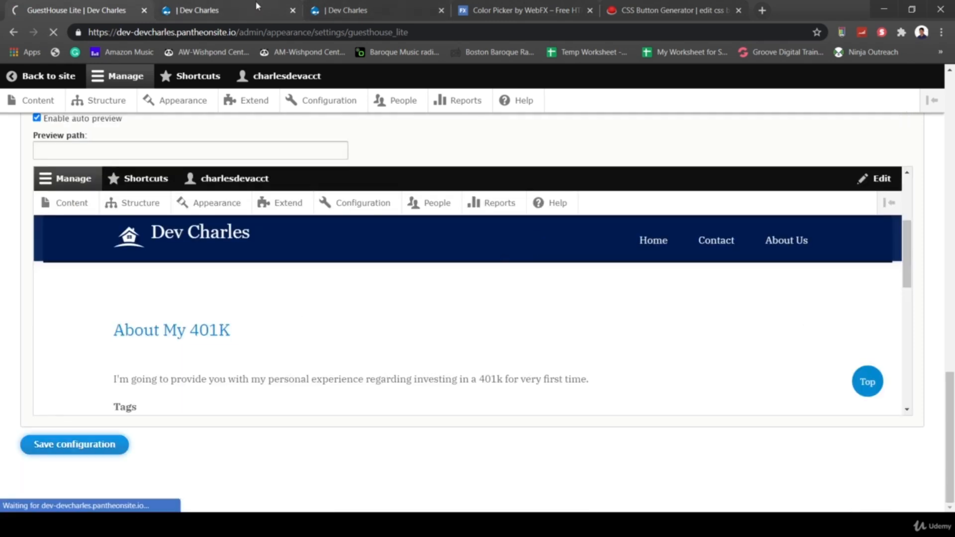
- Reload the Dev Charles home page to see the black banner with white text
{"action": "left_click", "coordinate": [205, 10]}
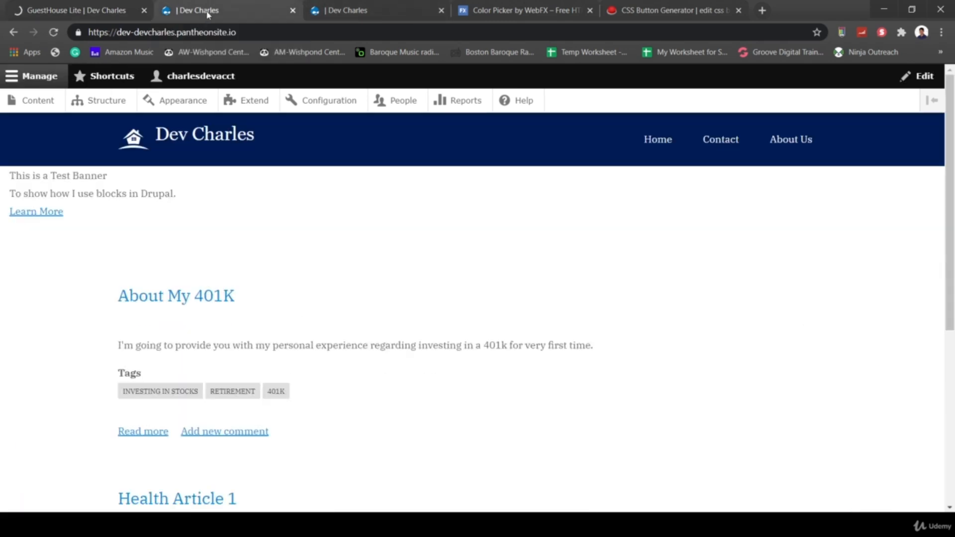
{"action": "left_click", "coordinate": [53, 33]}
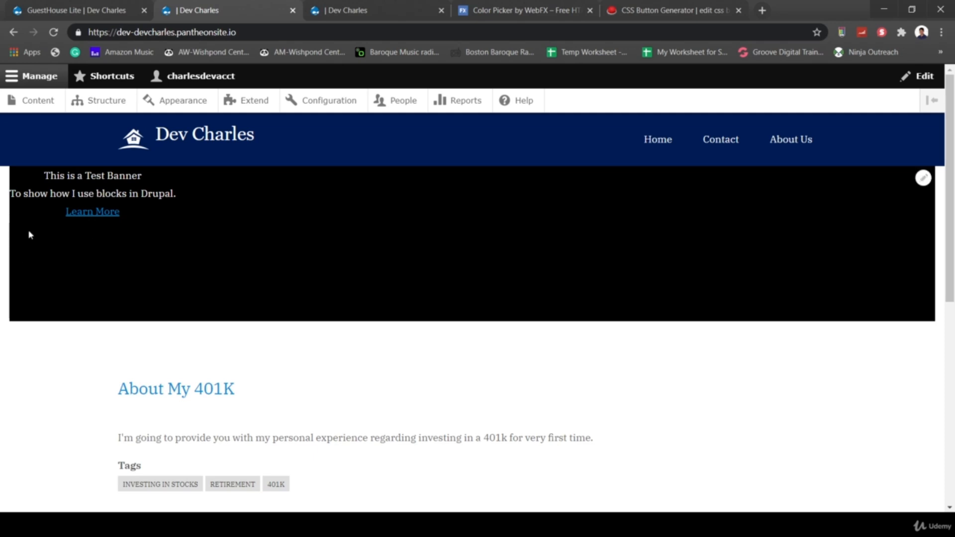
{"action": "right_click", "coordinate": [2, 247]}
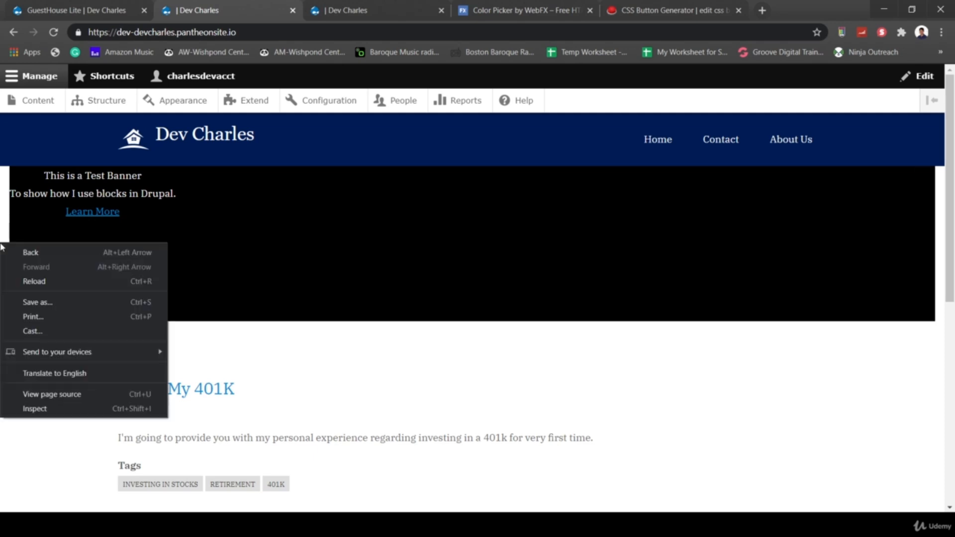
- Inspect the page and locate the banner's col-md-12 column in the Elements tree
{"action": "left_click", "coordinate": [74, 406]}
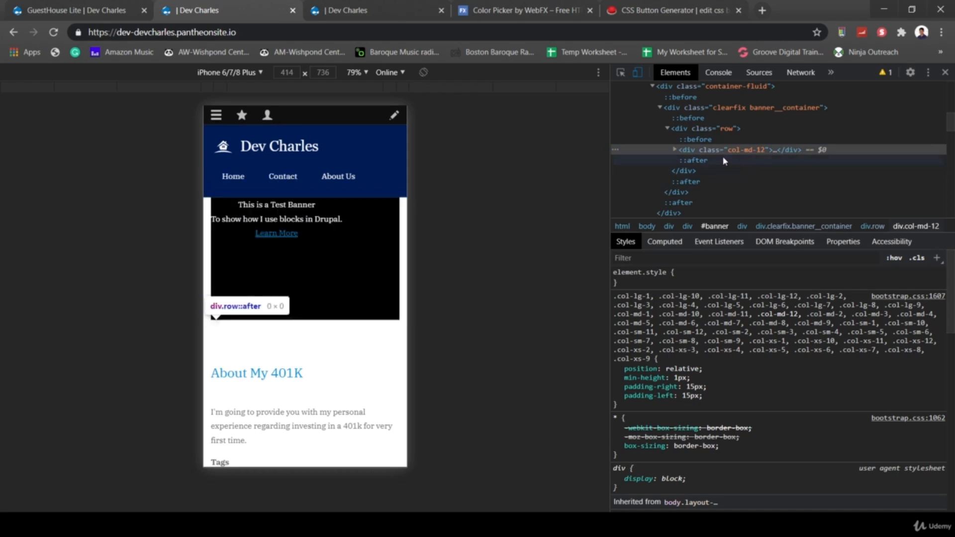
{"action": "left_click", "coordinate": [697, 159]}
{"action": "left_click", "coordinate": [684, 171]}
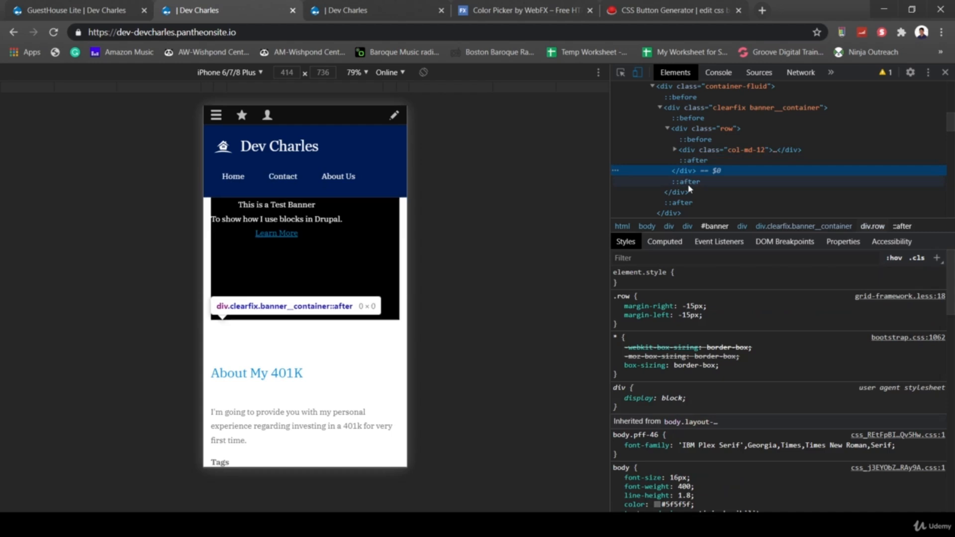
{"action": "left_click", "coordinate": [691, 192]}
{"action": "left_click", "coordinate": [690, 172]}
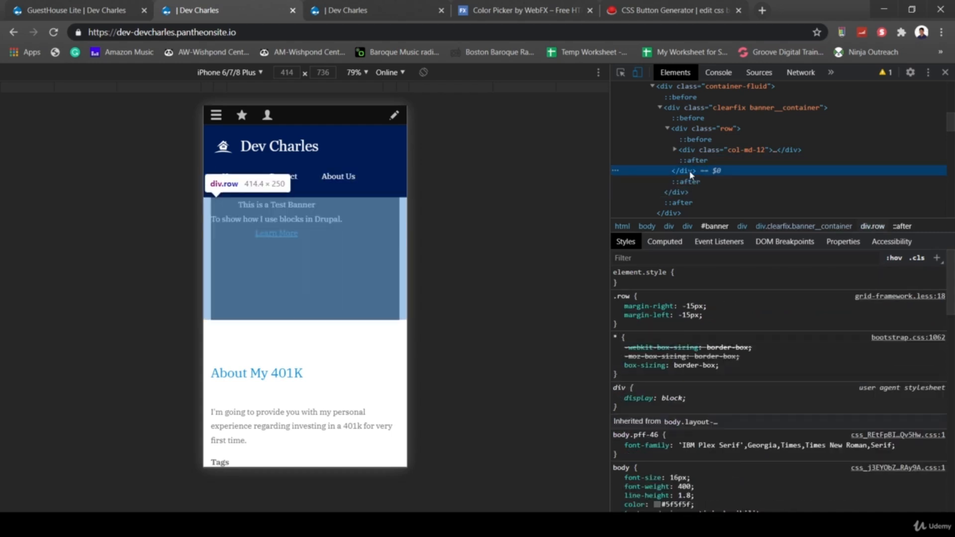
{"action": "left_click", "coordinate": [699, 130]}
{"action": "left_click", "coordinate": [732, 151]}
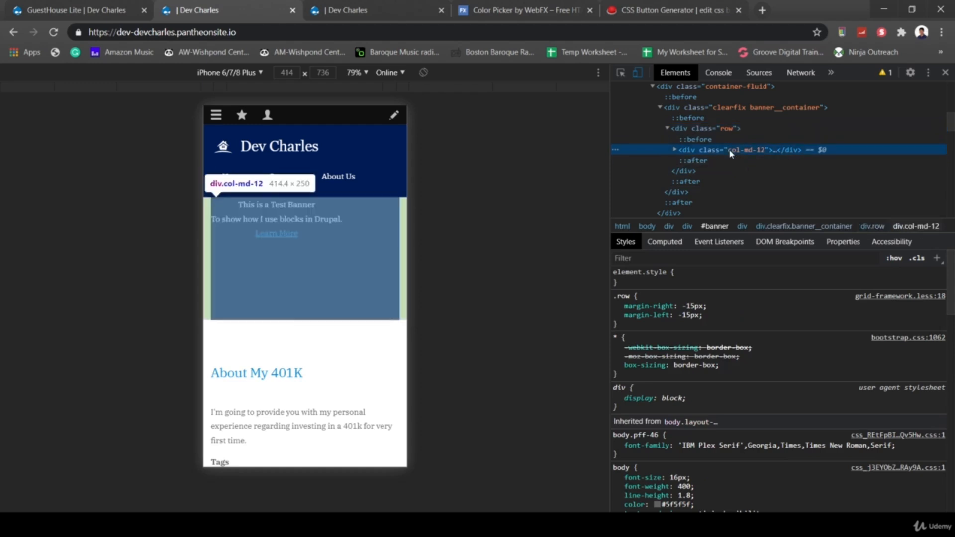
{"action": "scroll", "coordinate": [785, 160], "scroll_direction": "down", "scroll_amount": 5}
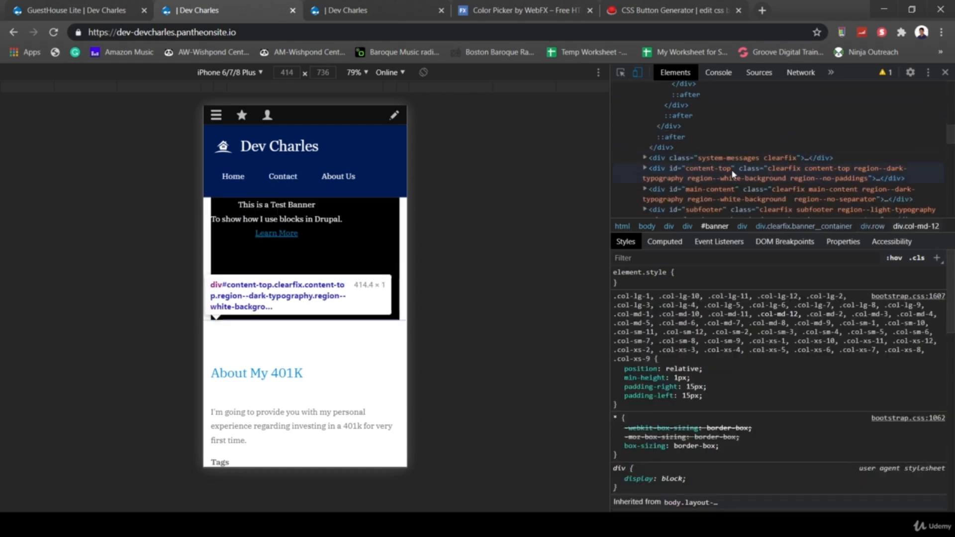
{"action": "scroll", "coordinate": [732, 171], "scroll_direction": "up", "scroll_amount": 4}
{"action": "scroll", "coordinate": [733, 174], "scroll_direction": "up", "scroll_amount": 1}
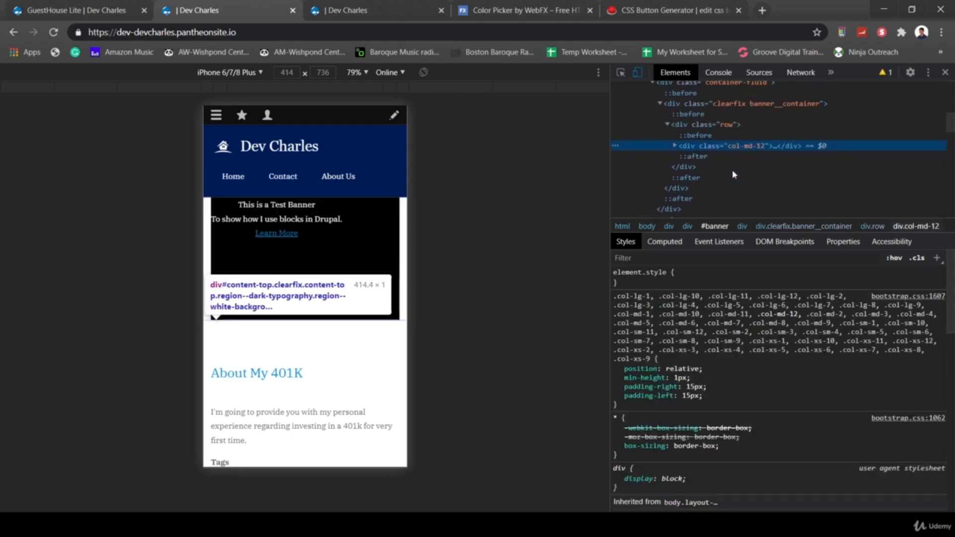
- Expand col-md-12 to check its banner__section child, then copy the column's selector
{"action": "left_click", "coordinate": [676, 146]}
{"action": "left_click", "coordinate": [685, 157]}
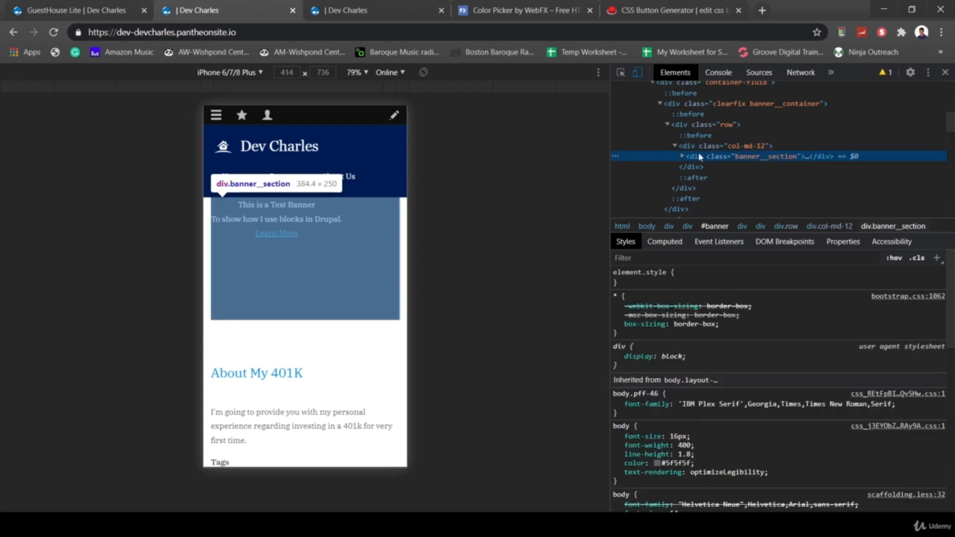
{"action": "left_click", "coordinate": [694, 146]}
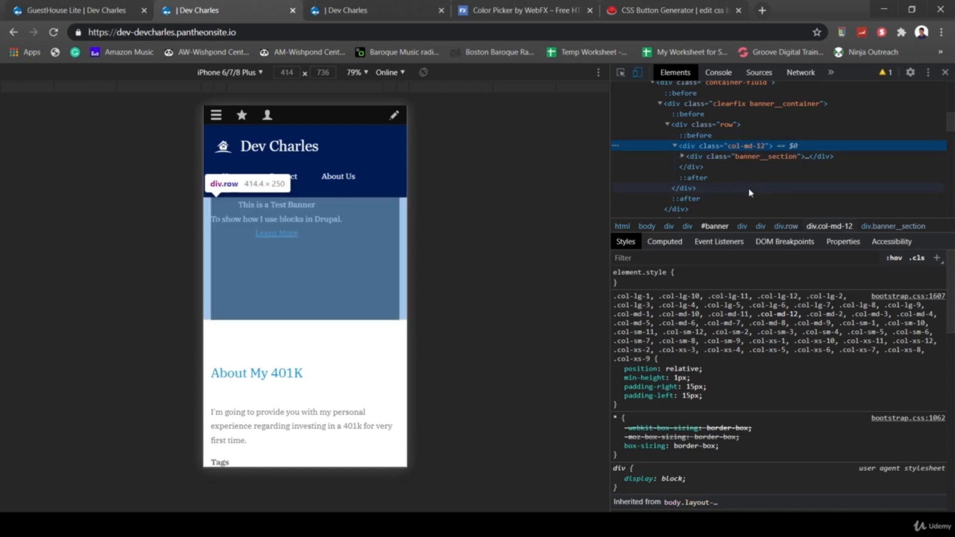
{"action": "left_click", "coordinate": [684, 157]}
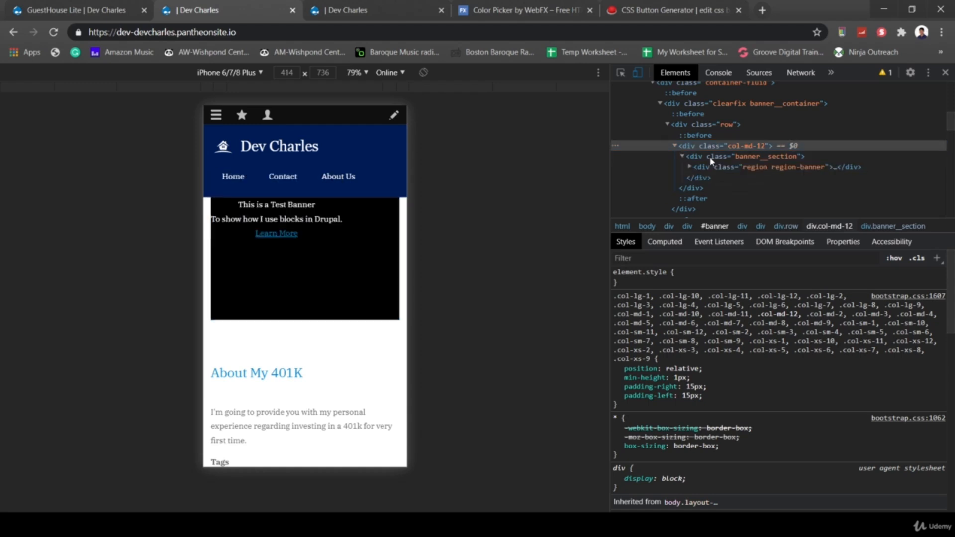
{"action": "left_click", "coordinate": [710, 159]}
{"action": "left_click", "coordinate": [702, 147]}
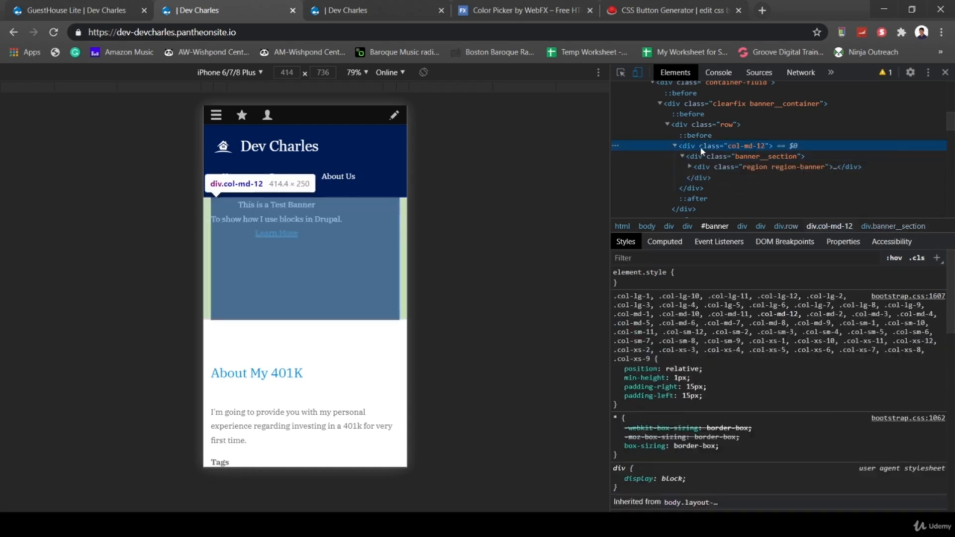
{"action": "right_click", "coordinate": [703, 149]}
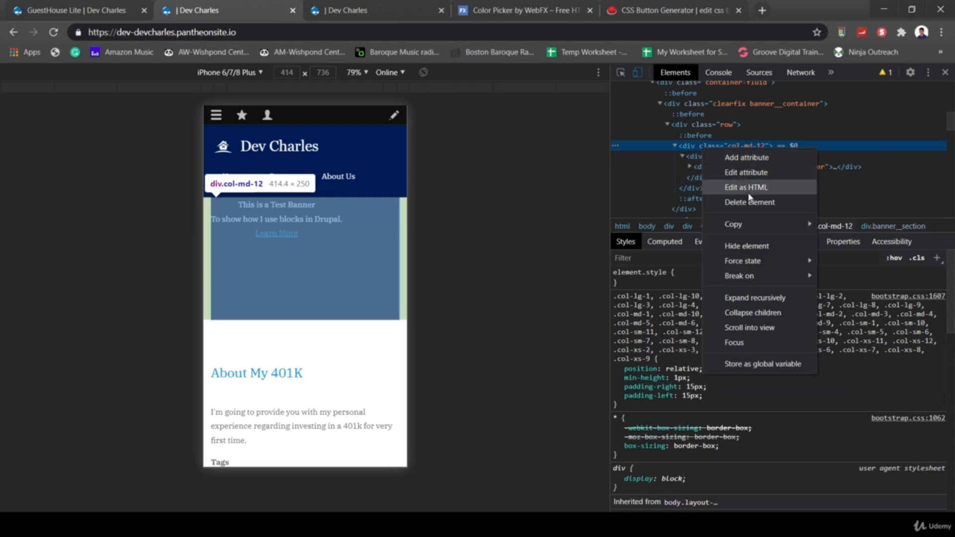
{"action": "mouse_move", "coordinate": [761, 224]}
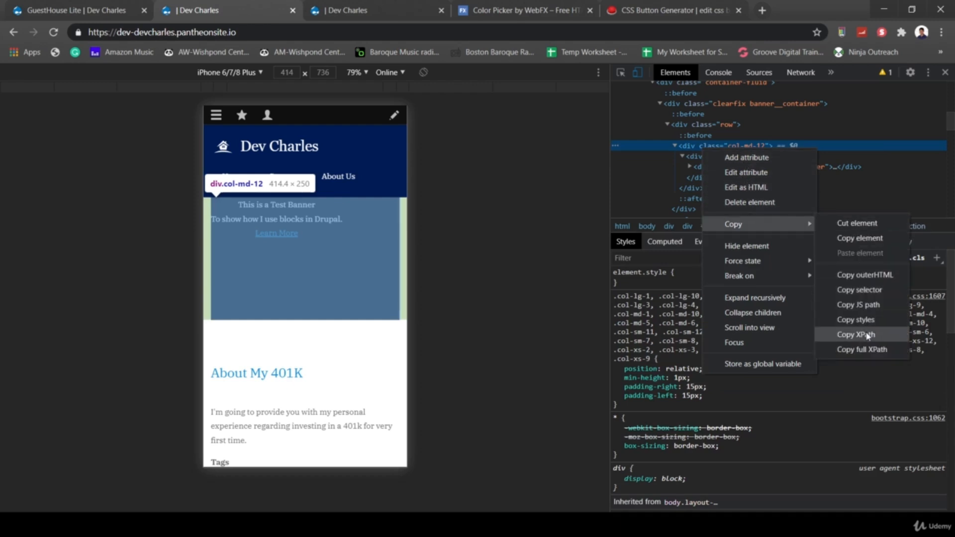
{"action": "left_click", "coordinate": [850, 293]}
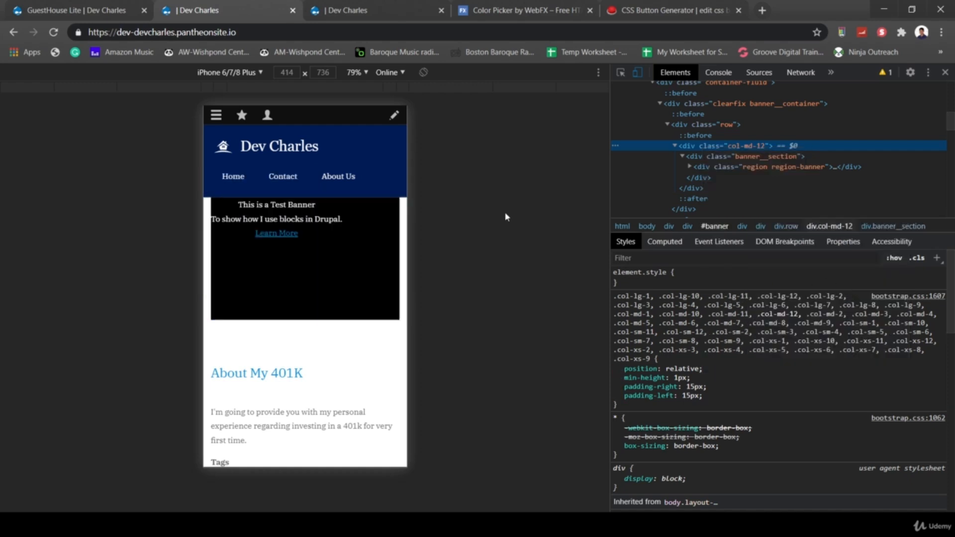
- Start a '#banner > div > div > div > div {' rule at the top of the Custom CSS
{"action": "left_click", "coordinate": [83, 8]}
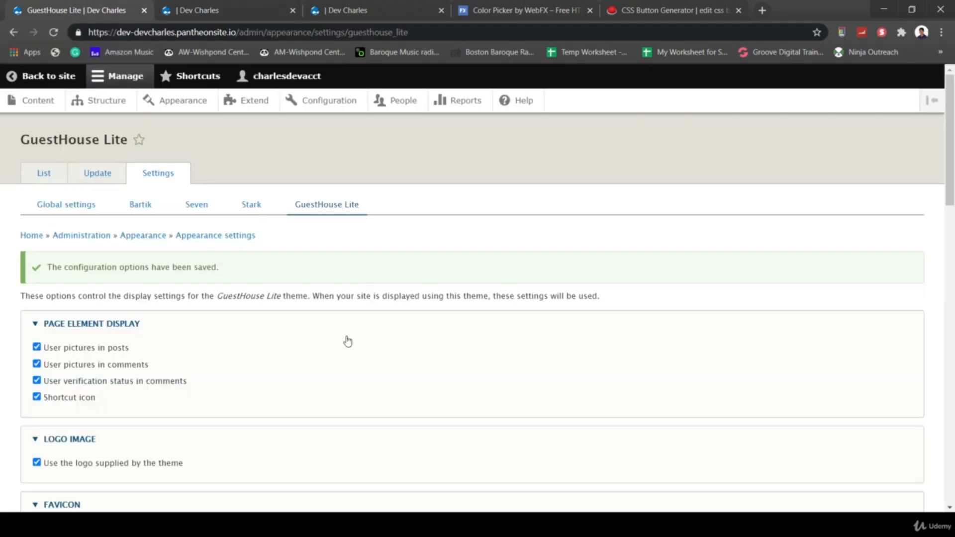
{"action": "scroll", "coordinate": [426, 376], "scroll_direction": "down", "scroll_amount": 4}
{"action": "scroll", "coordinate": [426, 381], "scroll_direction": "down", "scroll_amount": 4}
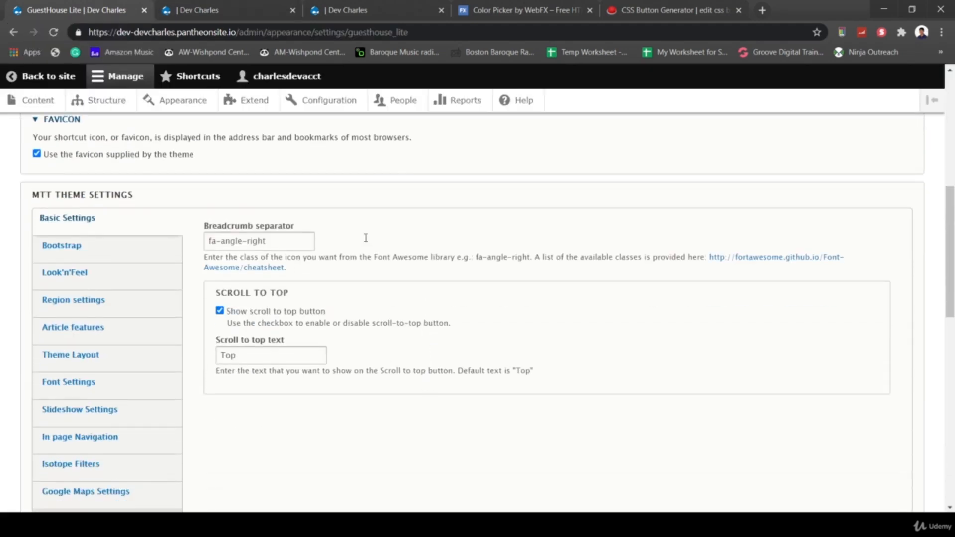
{"action": "scroll", "coordinate": [373, 418], "scroll_direction": "down", "scroll_amount": 3}
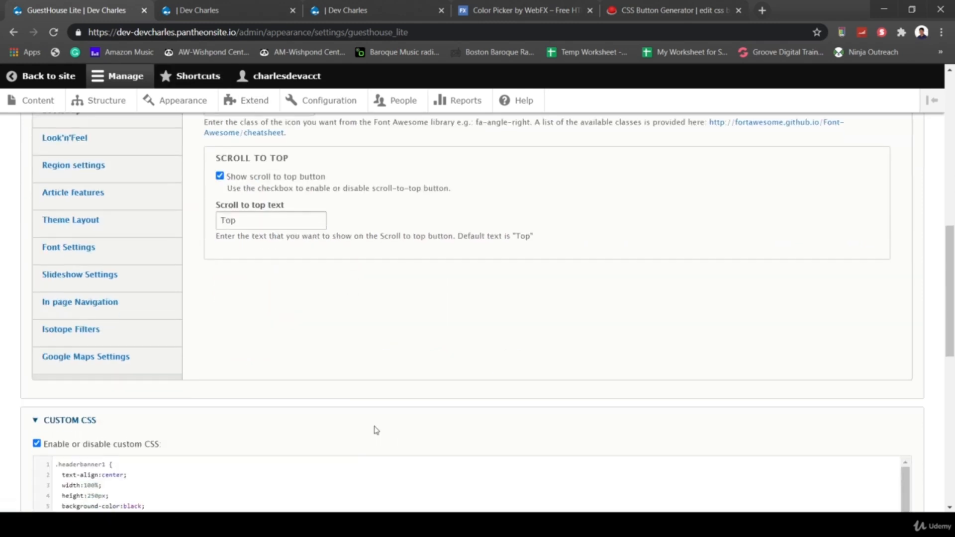
{"action": "scroll", "coordinate": [320, 328], "scroll_direction": "down", "scroll_amount": 2}
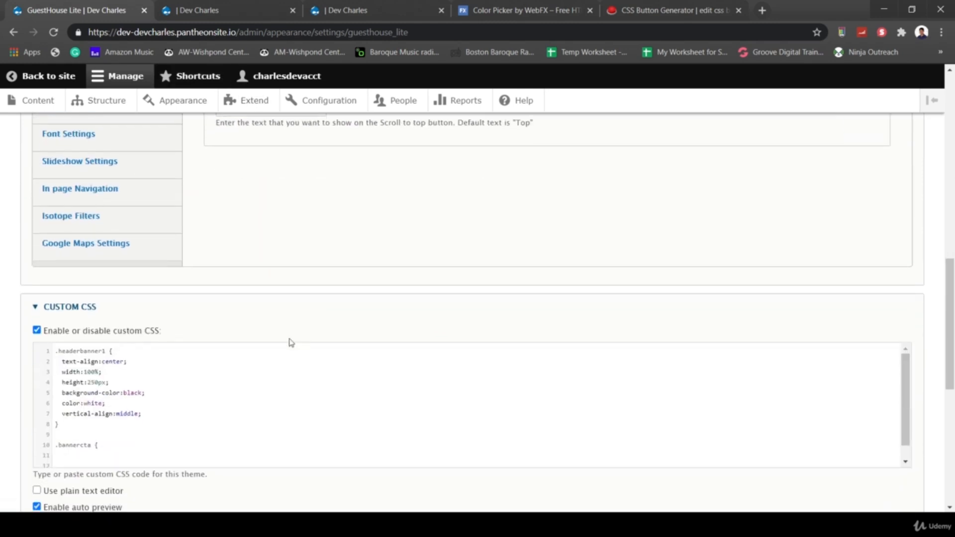
{"action": "left_click", "coordinate": [56, 352]}
{"action": "key", "text": "Return"}
{"action": "key", "text": "Return"}
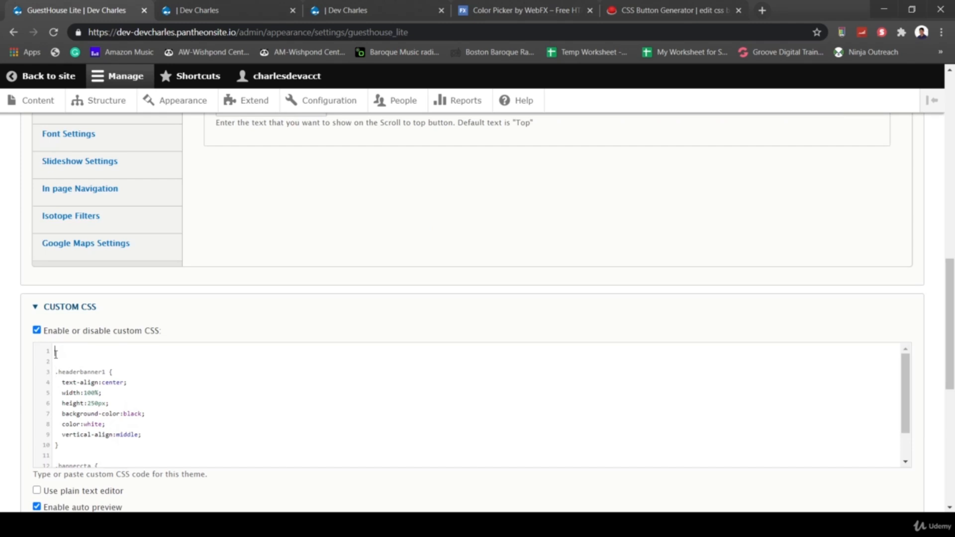
{"action": "type", "text": "#banner > div > div > div > div"}
{"action": "type", "text": "{"}
{"action": "key", "text": "Return"}
{"action": "key", "text": "Return"}
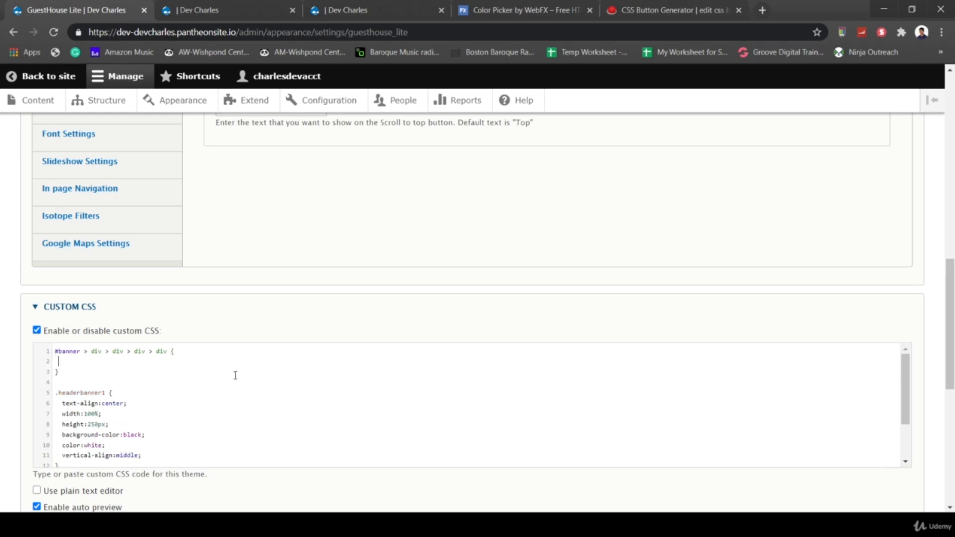
- Give the banner container padding-left:0px and padding-right:0px, and save the configuration
{"action": "type", "text": "padding"}
{"action": "scroll", "coordinate": [235, 375], "scroll_direction": "down", "scroll_amount": 2}
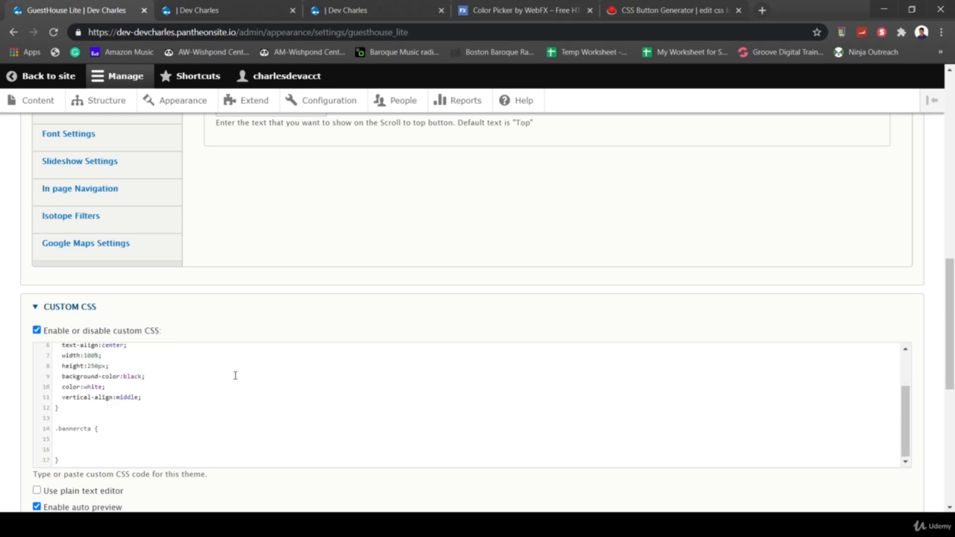
{"action": "scroll", "coordinate": [229, 402], "scroll_direction": "up", "scroll_amount": 2}
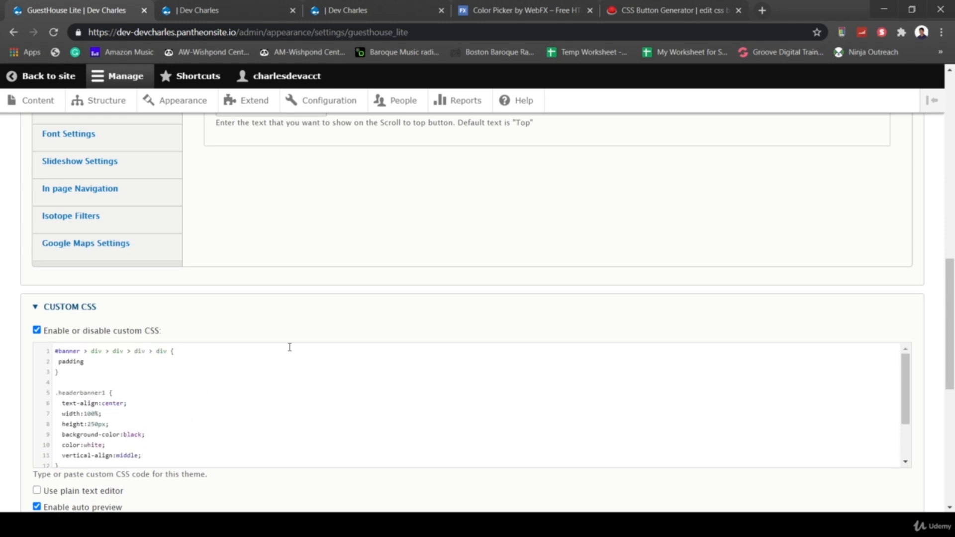
{"action": "scroll", "coordinate": [271, 320], "scroll_direction": "down", "scroll_amount": 2}
{"action": "scroll", "coordinate": [273, 316], "scroll_direction": "down", "scroll_amount": 2}
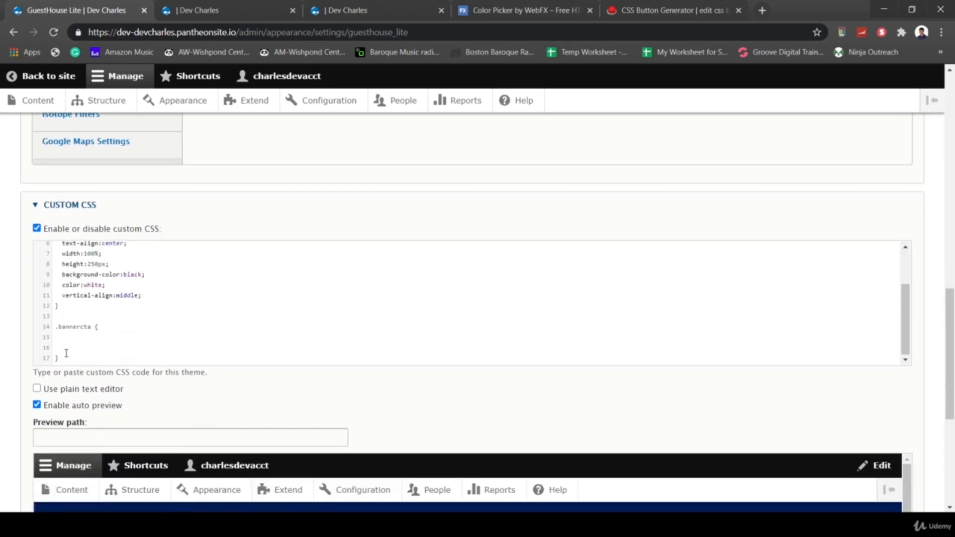
{"action": "scroll", "coordinate": [9, 371], "scroll_direction": "down", "scroll_amount": 2}
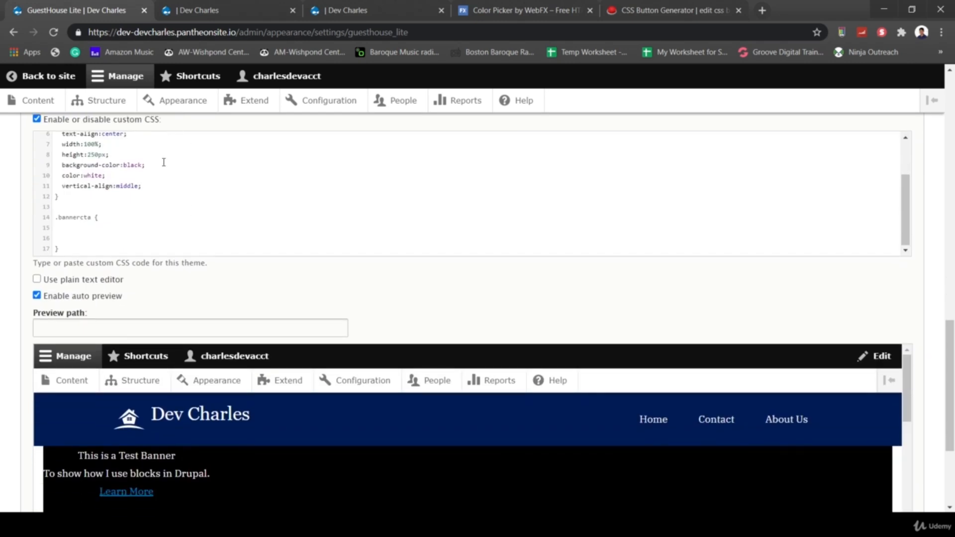
{"action": "scroll", "coordinate": [164, 162], "scroll_direction": "up", "scroll_amount": 2}
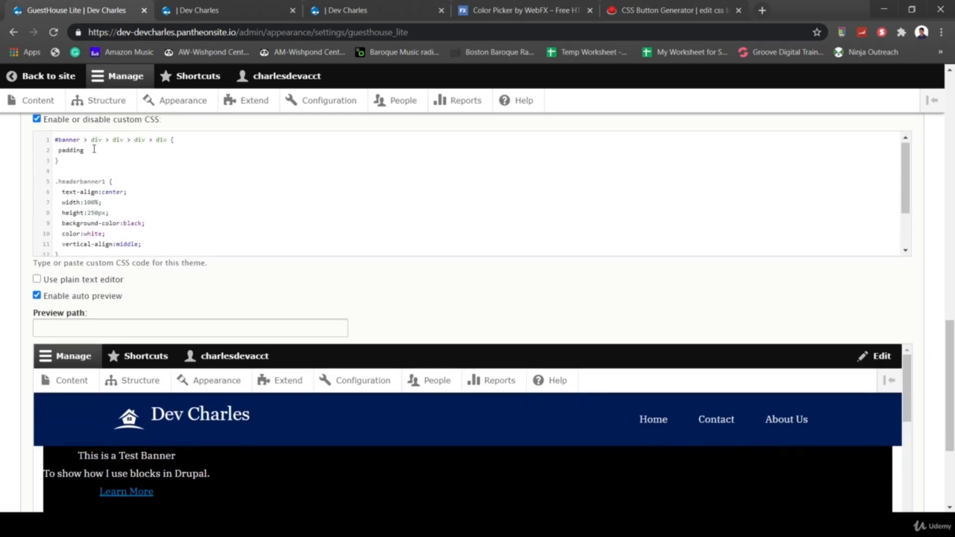
{"action": "left_click", "coordinate": [94, 149]}
{"action": "type", "text": "-left:0"}
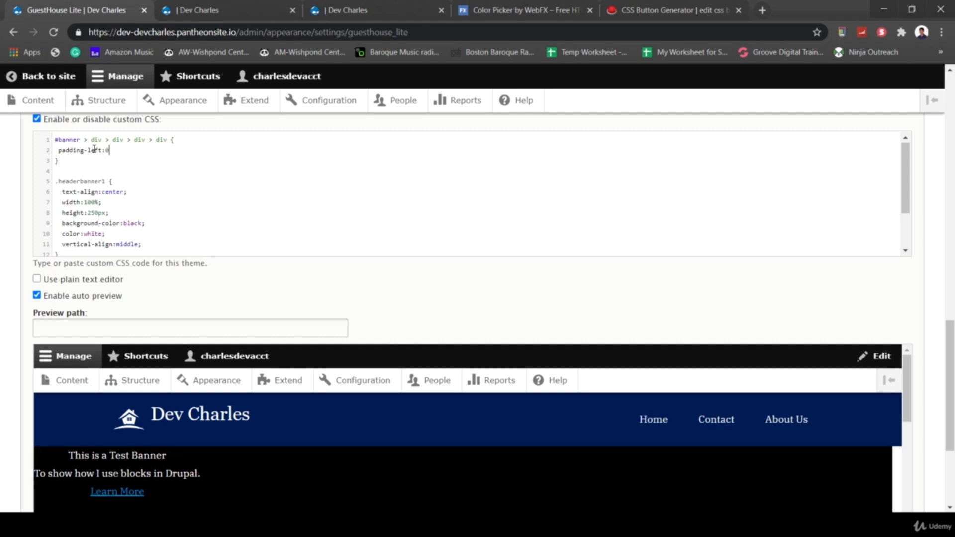
{"action": "type", "text": "px;"}
{"action": "key", "text": "Return"}
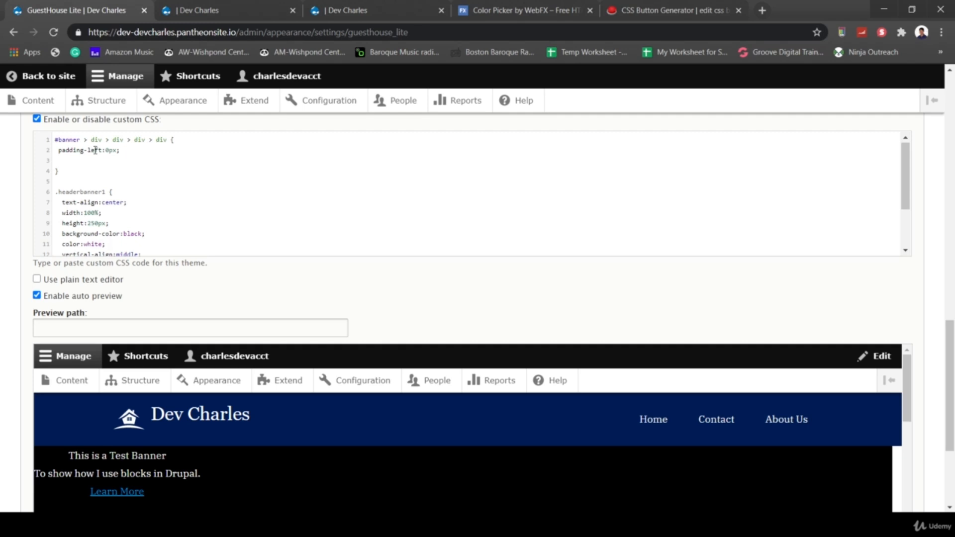
{"action": "type", "text": "padding-right:0px;"}
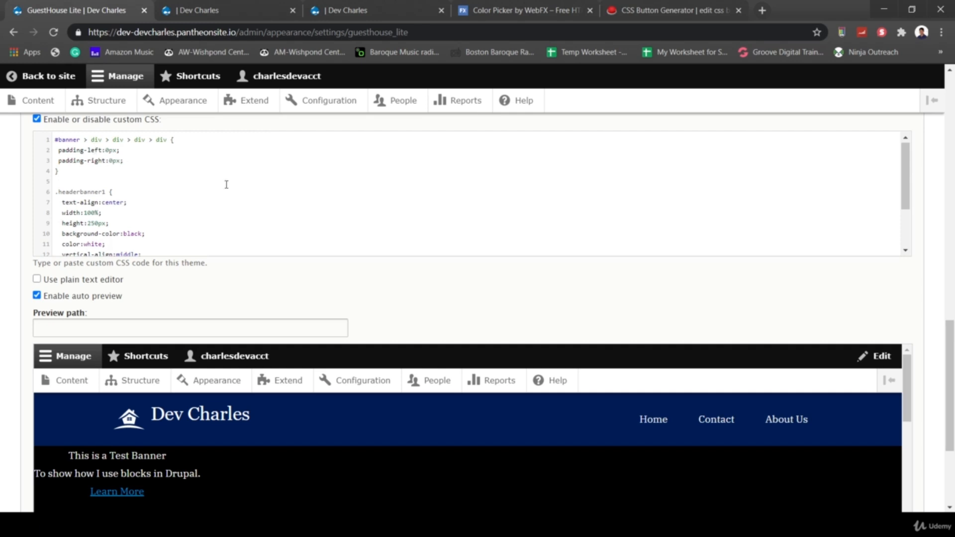
{"action": "mouse_move", "coordinate": [41, 461]}
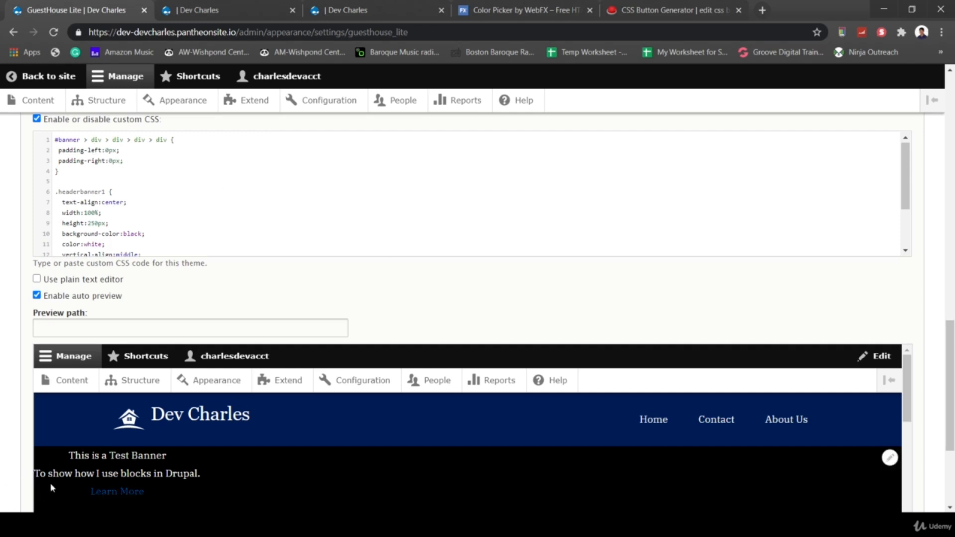
{"action": "scroll", "coordinate": [515, 298], "scroll_direction": "down", "scroll_amount": 1}
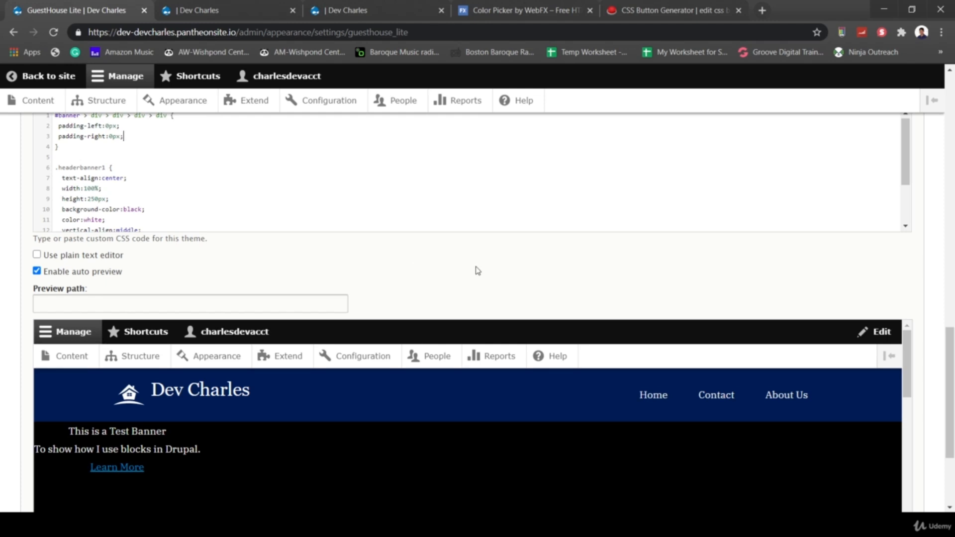
{"action": "scroll", "coordinate": [478, 271], "scroll_direction": "down", "scroll_amount": 3}
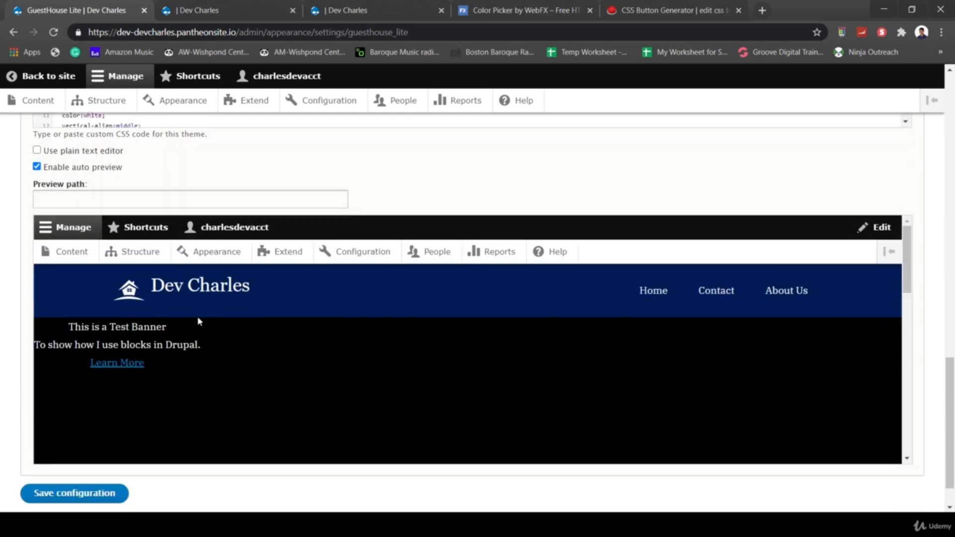
{"action": "left_click", "coordinate": [88, 497]}
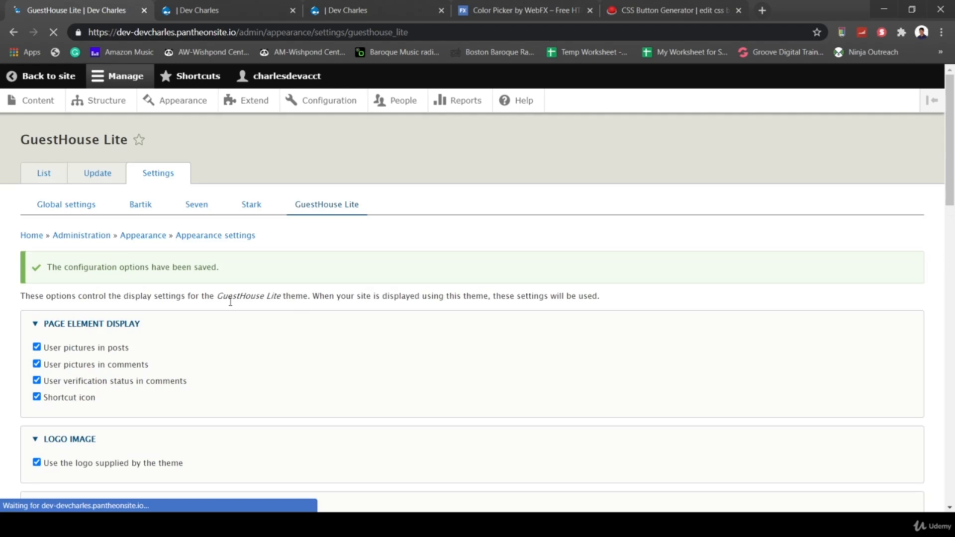
- Add display:table to .headerbanner1 and save the custom CSS
{"action": "scroll", "coordinate": [446, 237], "scroll_direction": "down", "scroll_amount": 13}
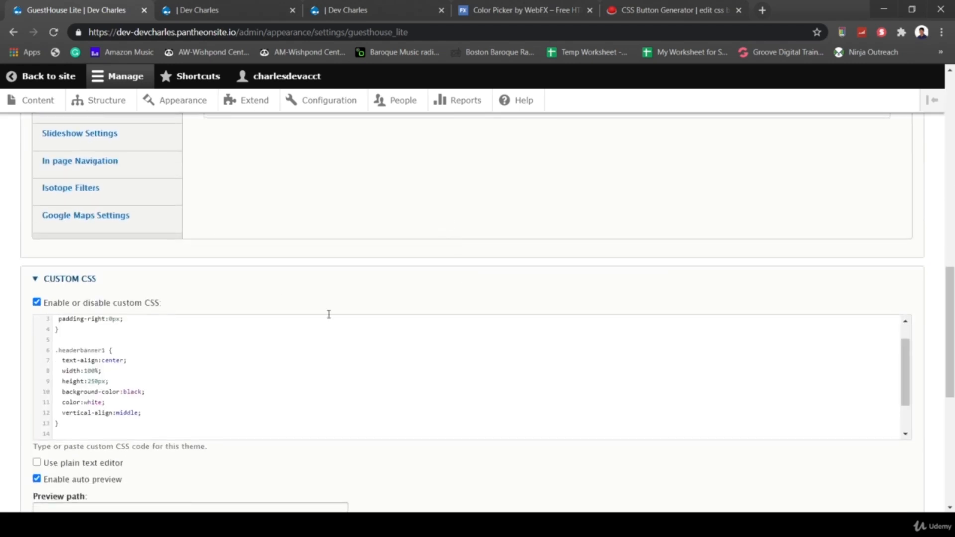
{"action": "scroll", "coordinate": [422, 286], "scroll_direction": "down", "scroll_amount": 1}
{"action": "left_click", "coordinate": [192, 319]}
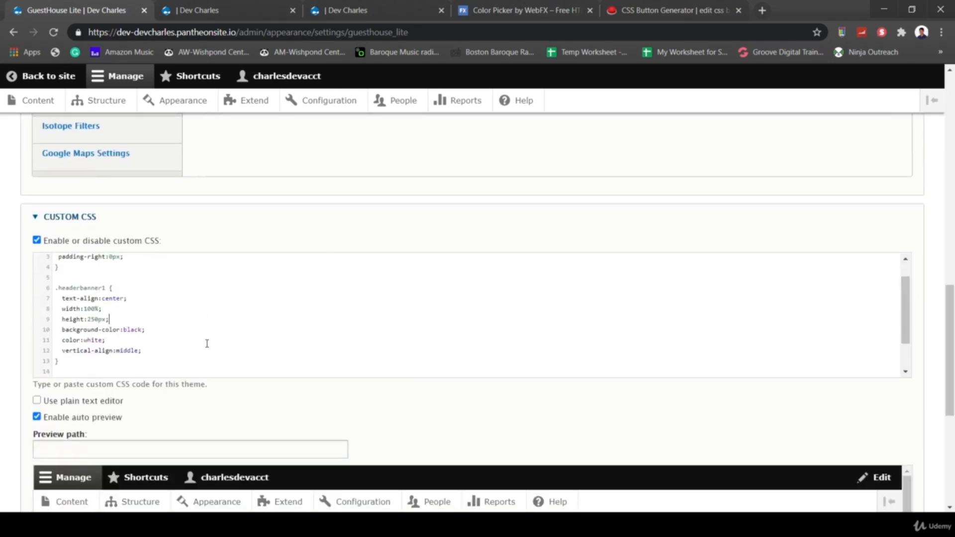
{"action": "scroll", "coordinate": [207, 344], "scroll_direction": "down", "scroll_amount": 2}
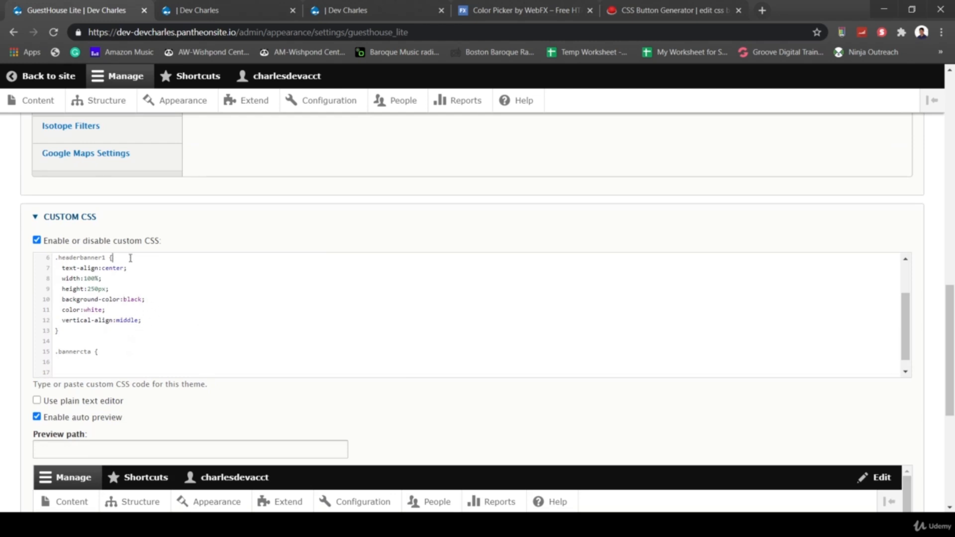
{"action": "key", "text": "Return"}
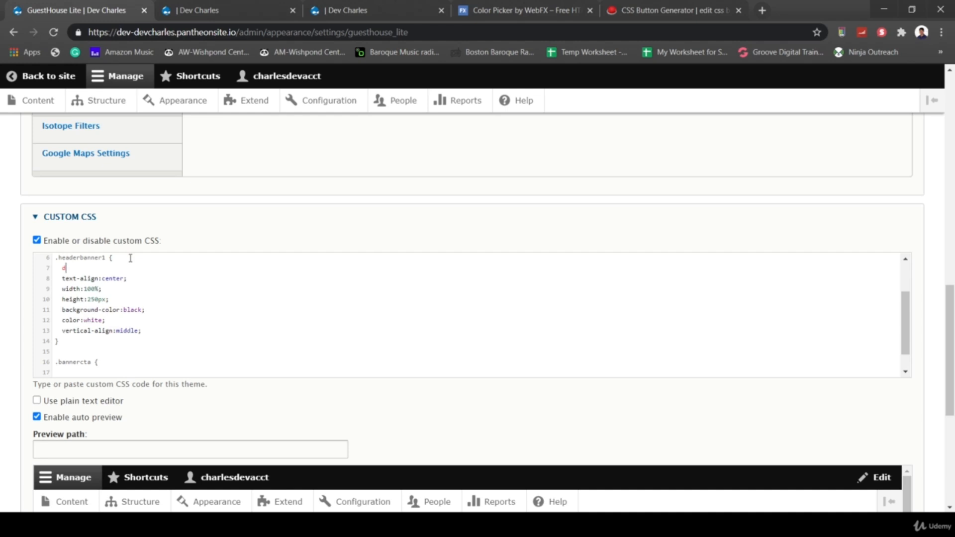
{"action": "type", "text": "display:table;"}
{"action": "scroll", "coordinate": [363, 395], "scroll_direction": "down", "scroll_amount": 3}
{"action": "scroll", "coordinate": [456, 279], "scroll_direction": "down", "scroll_amount": 2}
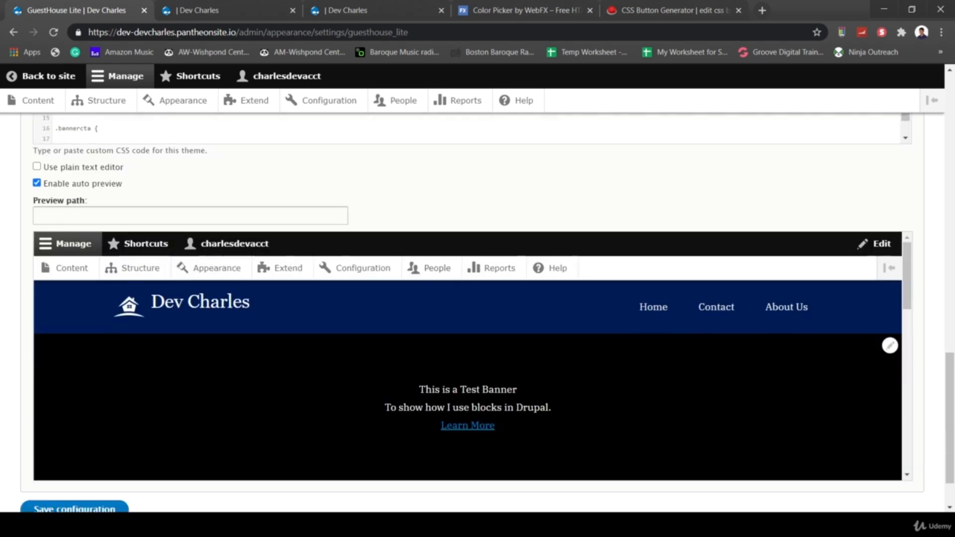
{"action": "left_click_drag", "start_coordinate": [417, 392], "coordinate": [556, 409]}
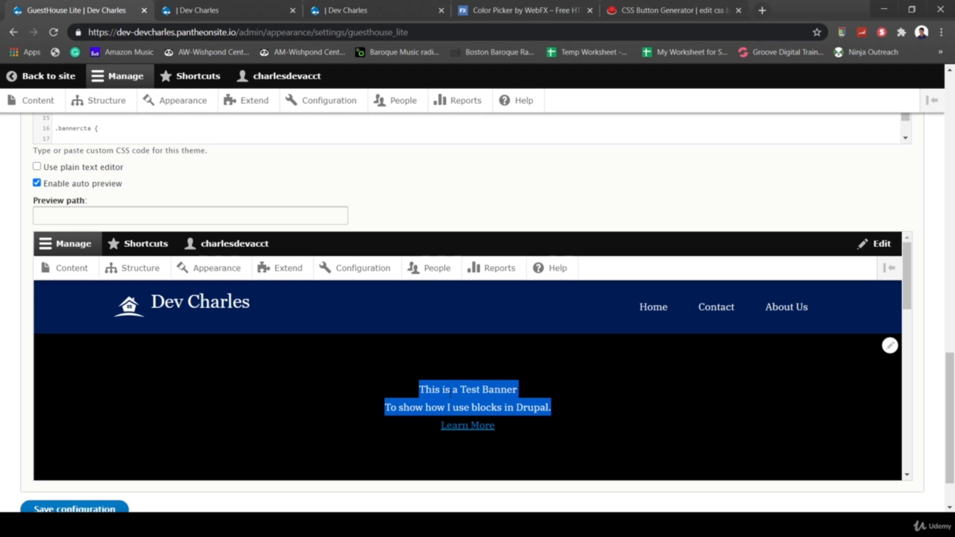
{"action": "scroll", "coordinate": [30, 403], "scroll_direction": "down", "scroll_amount": 1}
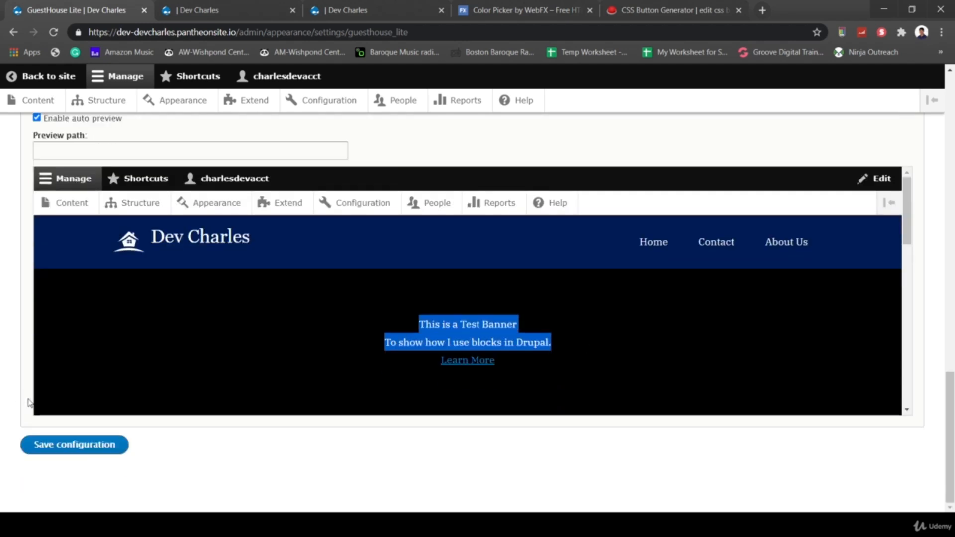
{"action": "left_click", "coordinate": [72, 445]}
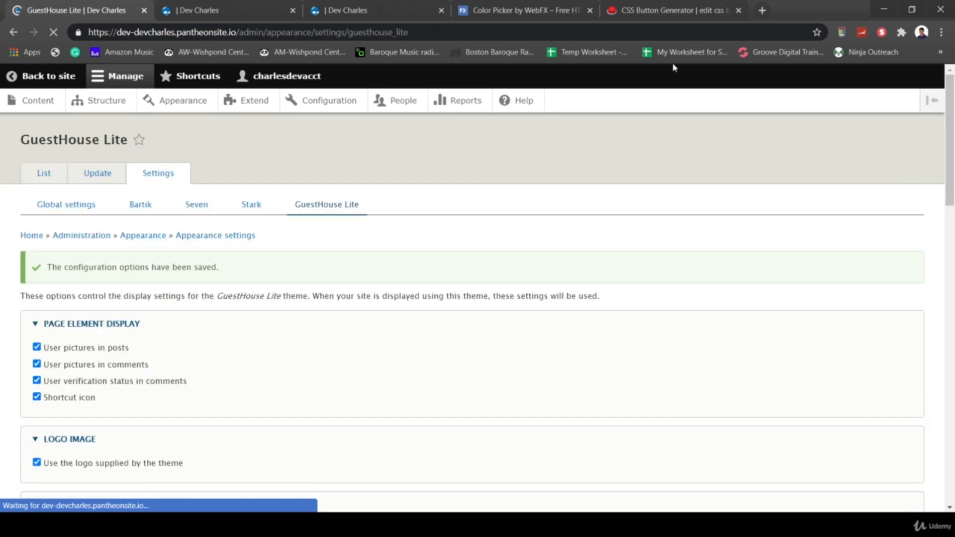
- Reload the front page without DevTools and open Header Banner 1 for editing
{"action": "left_click", "coordinate": [224, 10]}
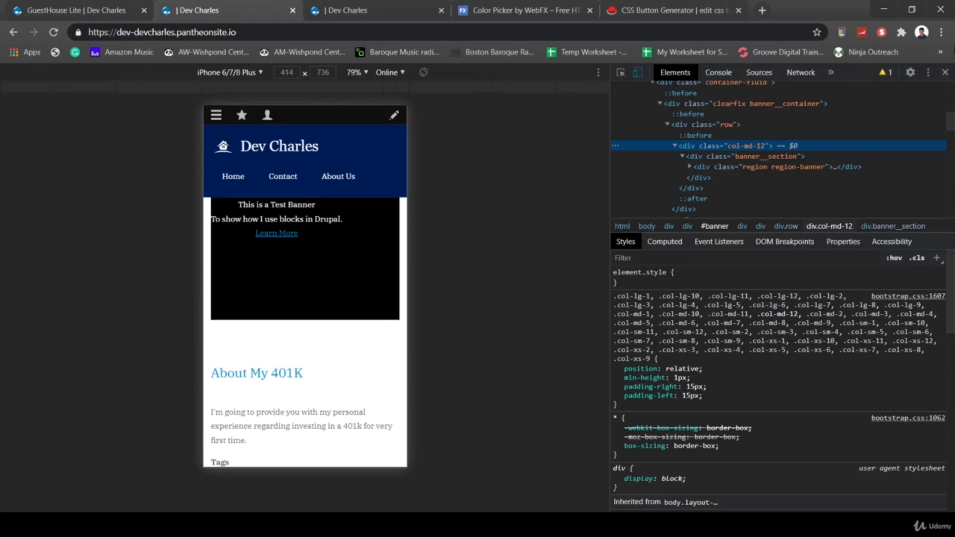
{"action": "left_click", "coordinate": [946, 72]}
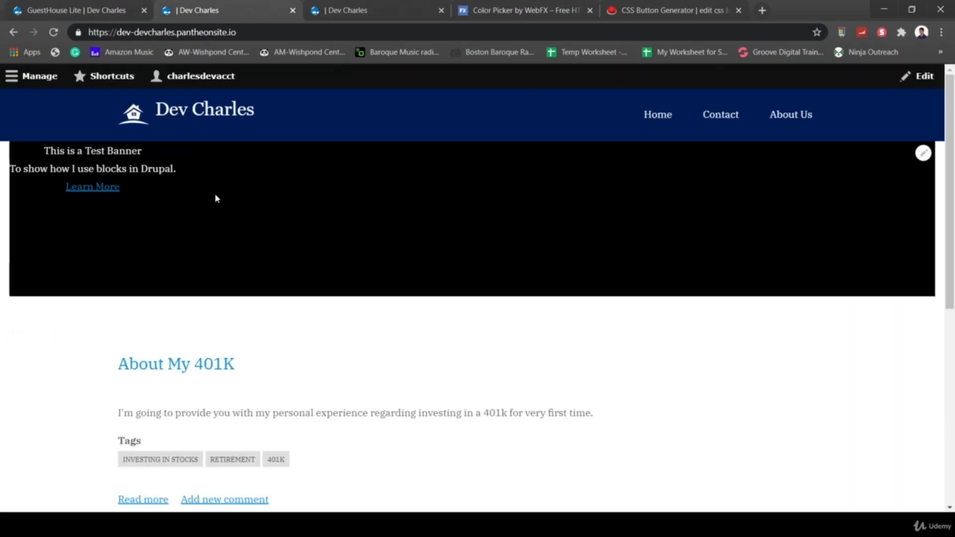
{"action": "left_click", "coordinate": [53, 32]}
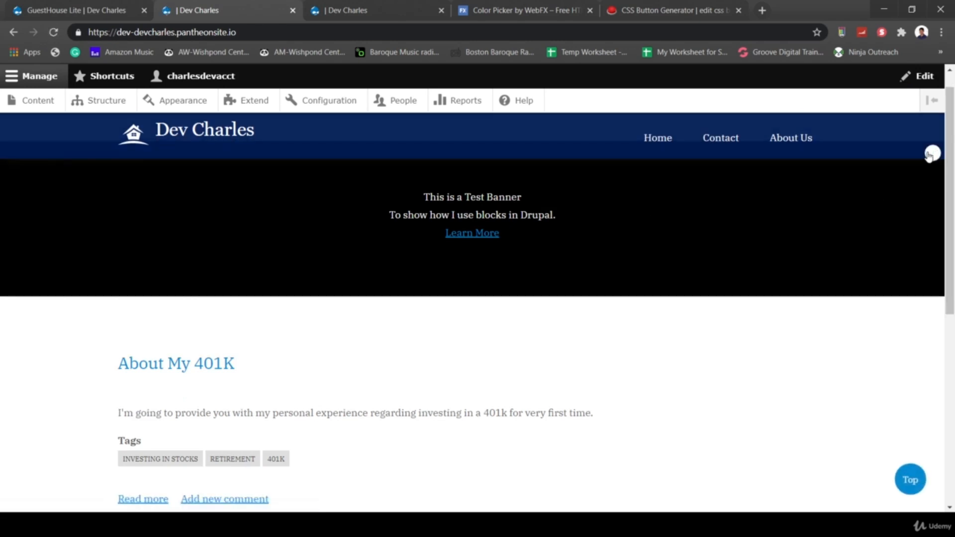
{"action": "left_click", "coordinate": [931, 154]}
{"action": "left_click", "coordinate": [887, 202]}
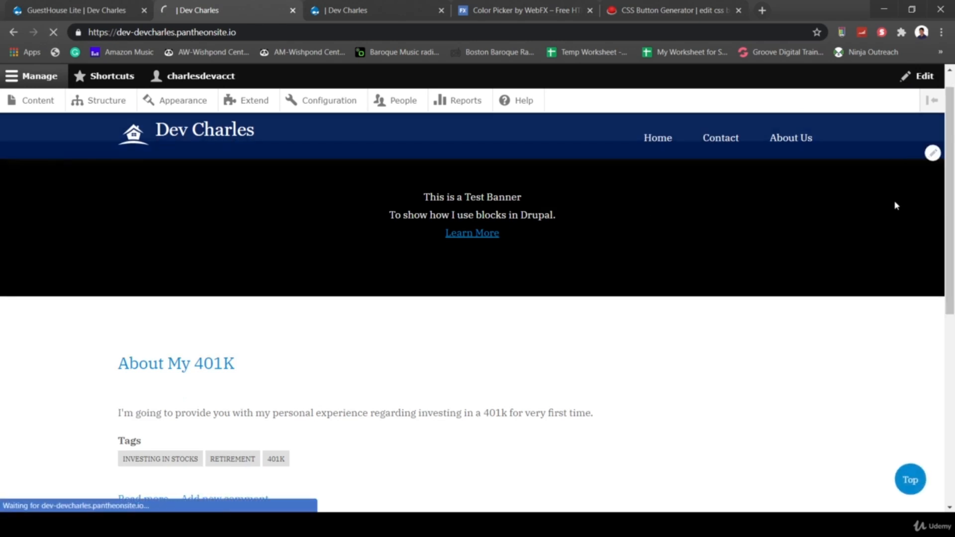
{"action": "left_click", "coordinate": [385, 295]}
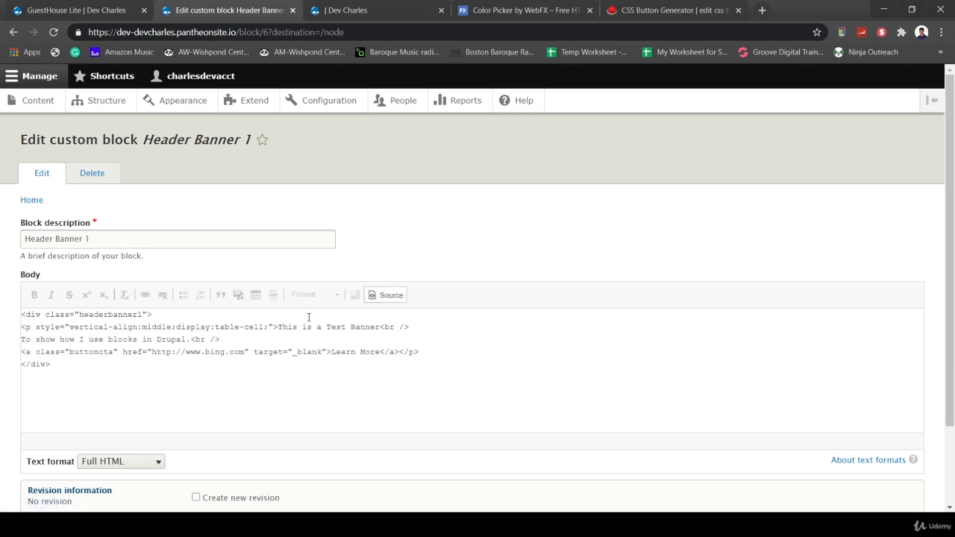
{"action": "left_click", "coordinate": [385, 295]}
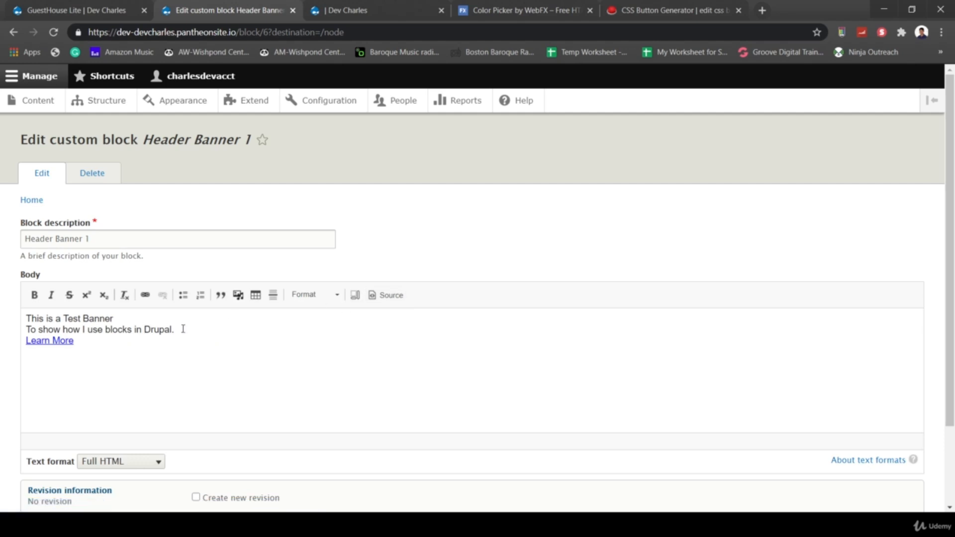
- Make the two banner lines bold and format them as Heading 2
{"action": "left_click_drag", "start_coordinate": [190, 332], "coordinate": [23, 318]}
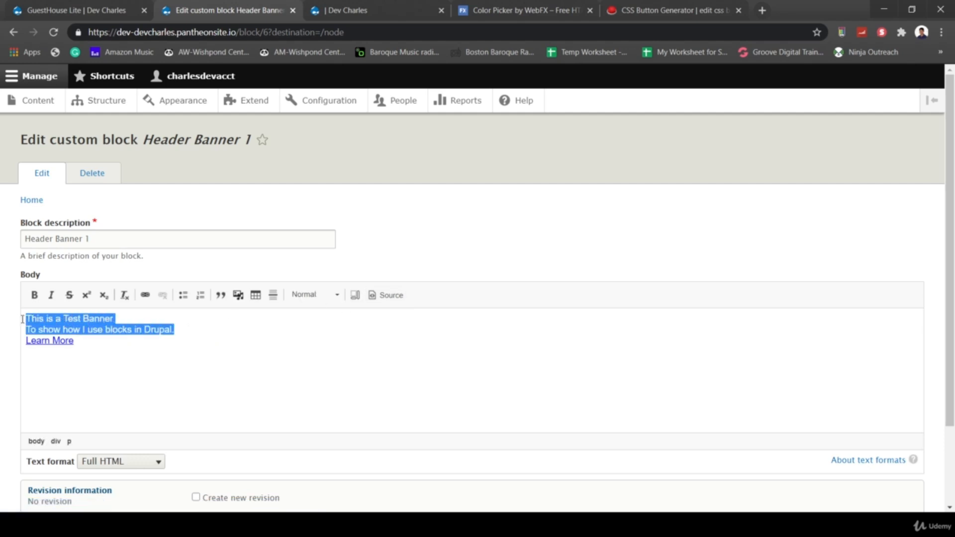
{"action": "left_click", "coordinate": [35, 295]}
{"action": "left_click", "coordinate": [321, 295]}
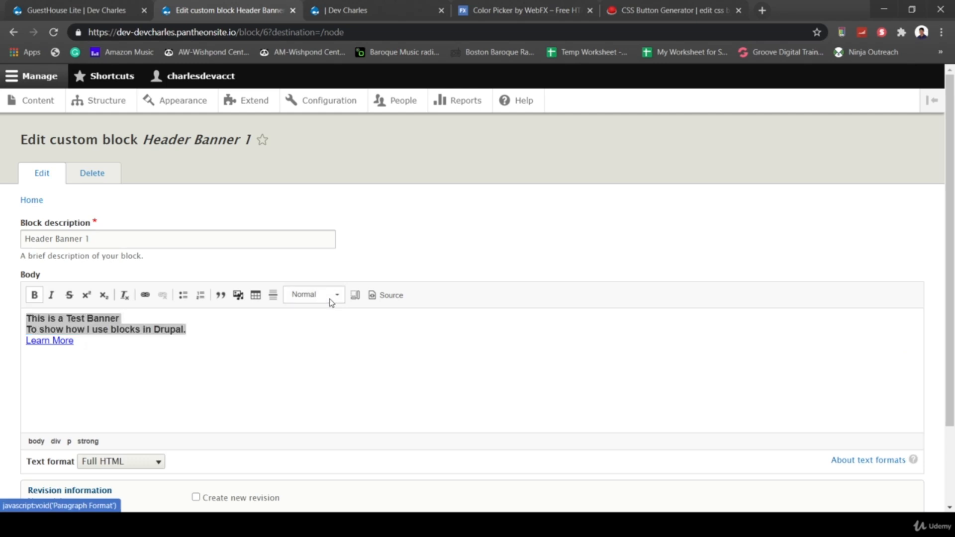
{"action": "left_click", "coordinate": [341, 366]}
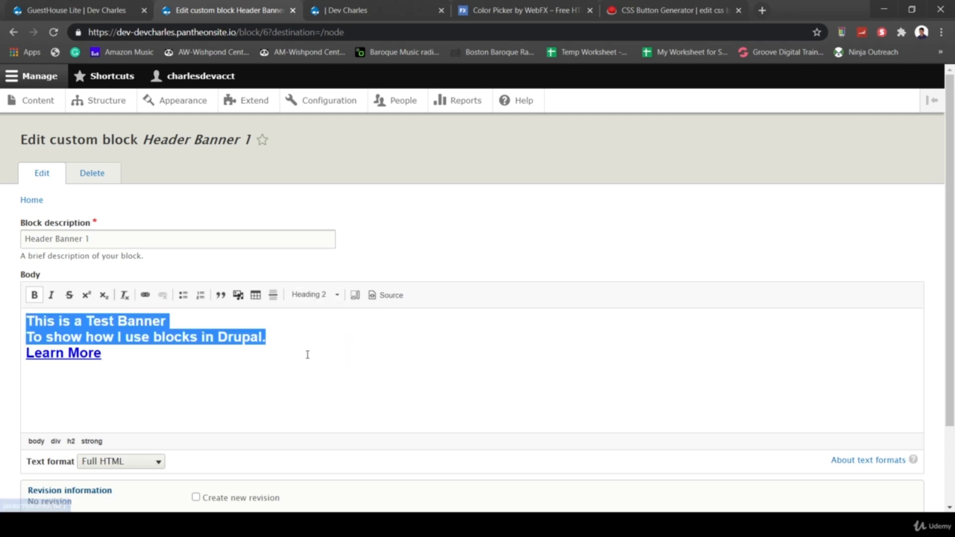
- In the source, move the closing </h2> before the Learn More link and save
{"action": "left_click", "coordinate": [371, 296]}
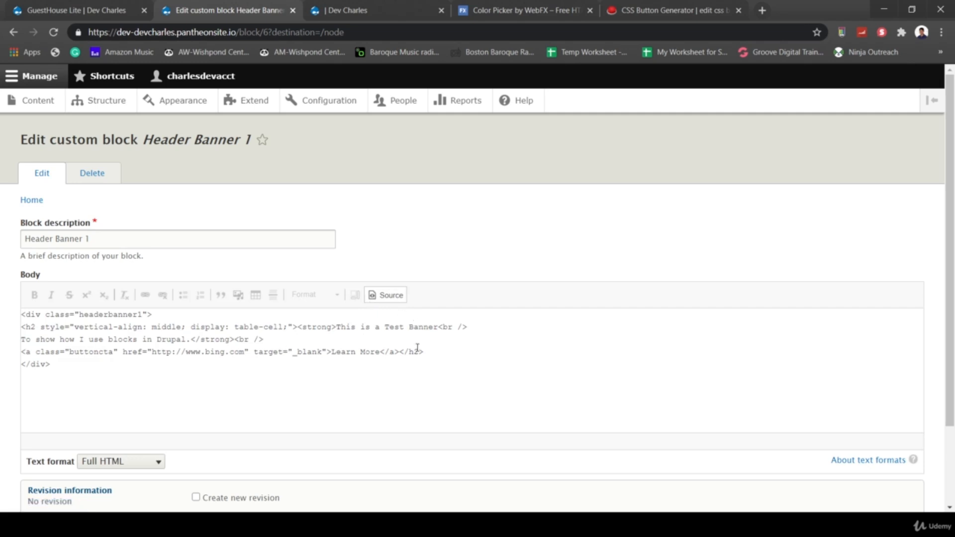
{"action": "left_click_drag", "start_coordinate": [430, 352], "coordinate": [400, 352]}
{"action": "key", "text": "BackSpace"}
{"action": "left_click", "coordinate": [236, 339]}
{"action": "type", "text": "</h2>"}
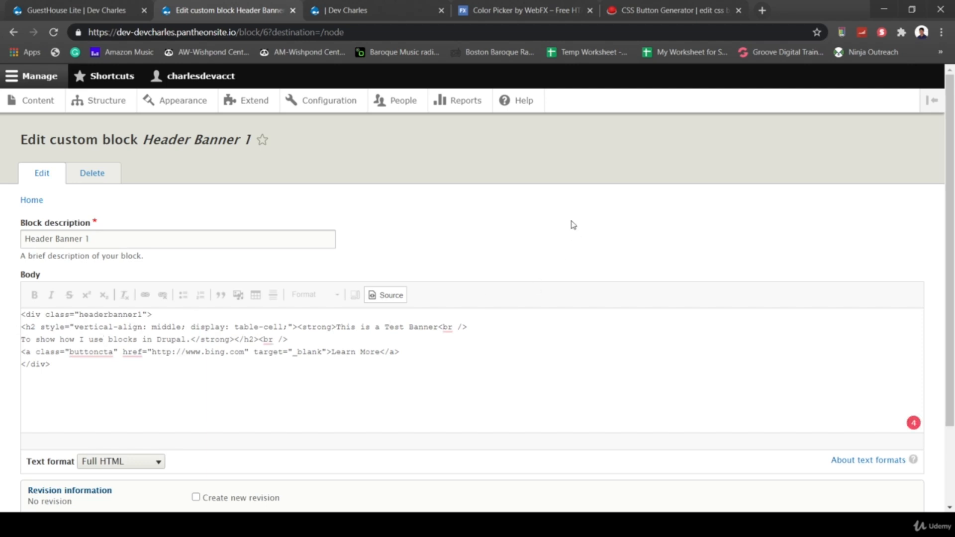
{"action": "scroll", "coordinate": [571, 224], "scroll_direction": "down", "scroll_amount": 2}
{"action": "left_click", "coordinate": [45, 448]}
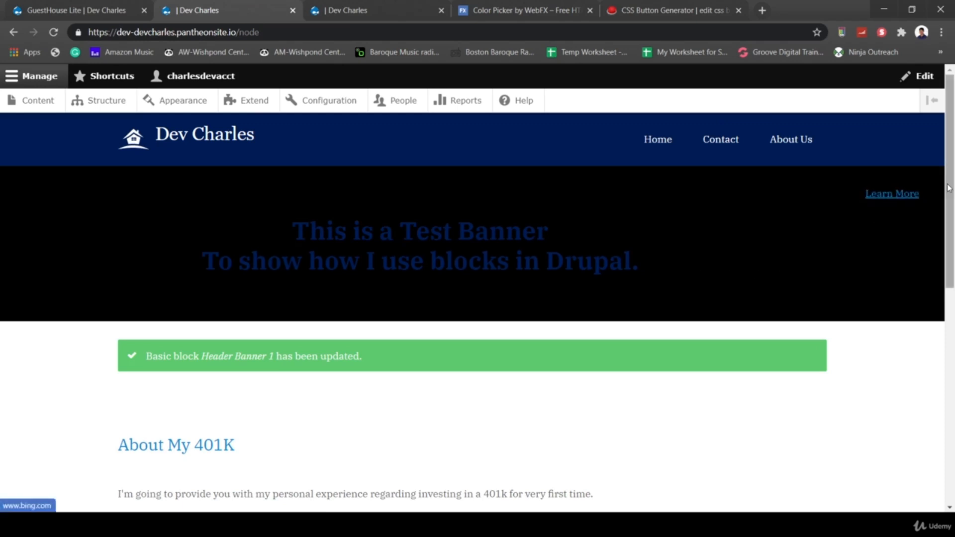
- Reopen Header Banner 1 and, in its source, replace the <strong> tags with an <h2>
{"action": "left_click", "coordinate": [933, 178]}
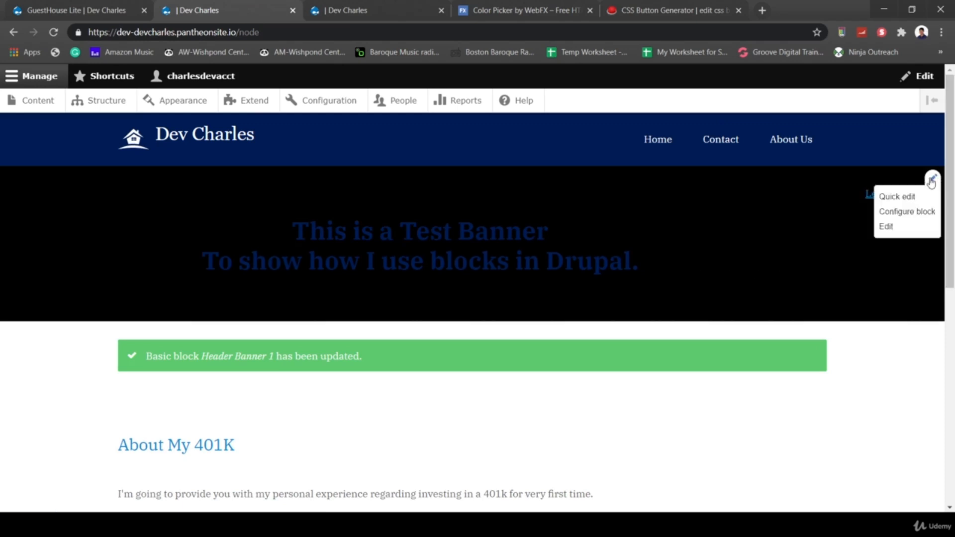
{"action": "left_click", "coordinate": [892, 228]}
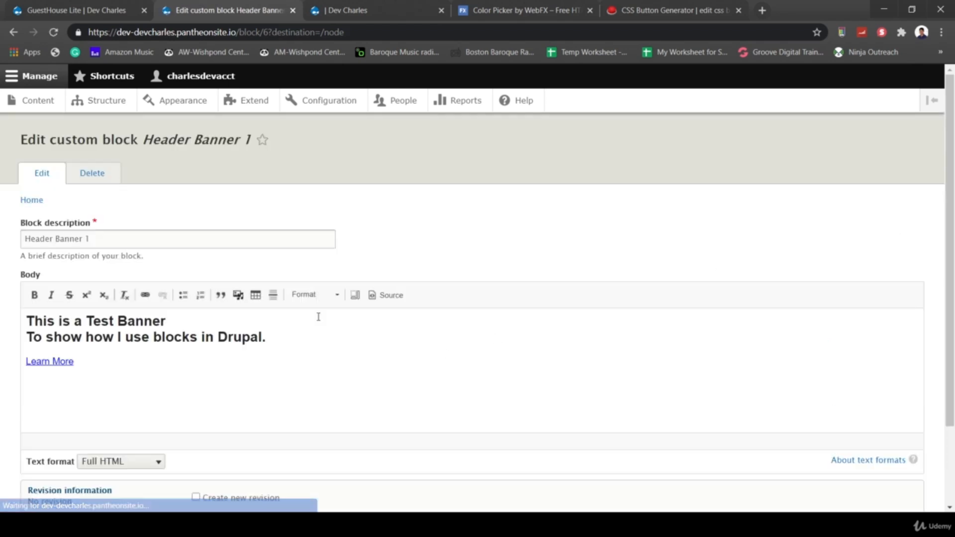
{"action": "left_click", "coordinate": [370, 298]}
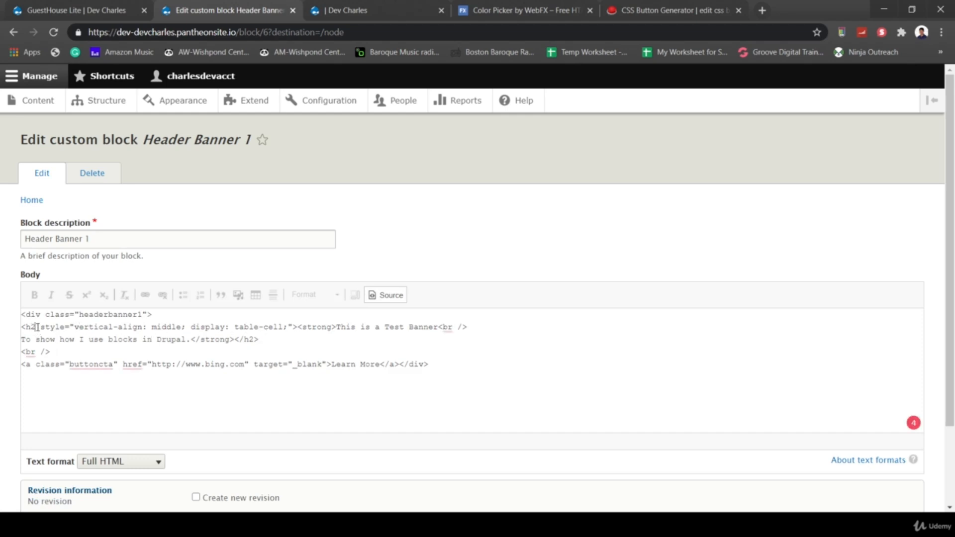
{"action": "left_click", "coordinate": [38, 327]}
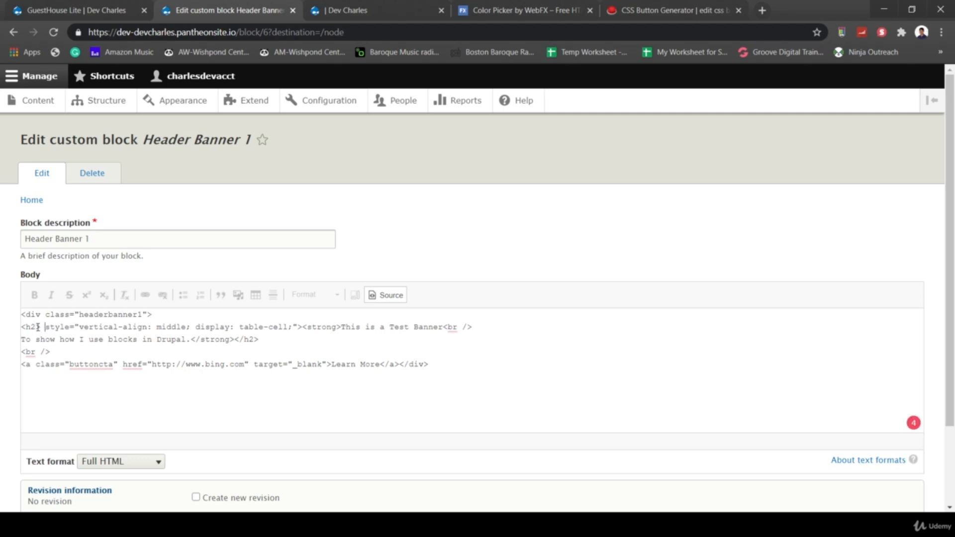
{"action": "key", "text": "shift+Left"}
{"action": "type", "text": "<"}
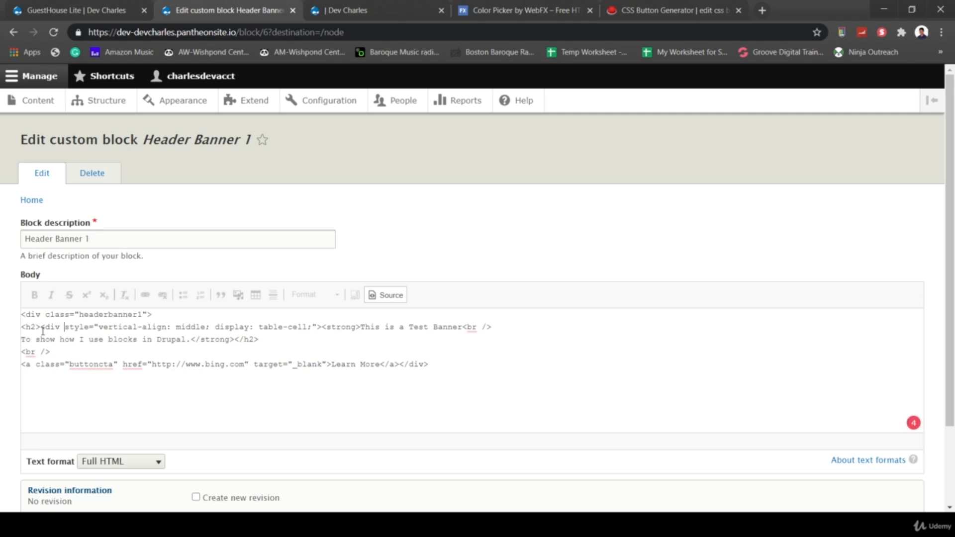
{"action": "left_click_drag", "start_coordinate": [40, 329], "coordinate": [15, 330]}
{"action": "key", "text": "BackSpace"}
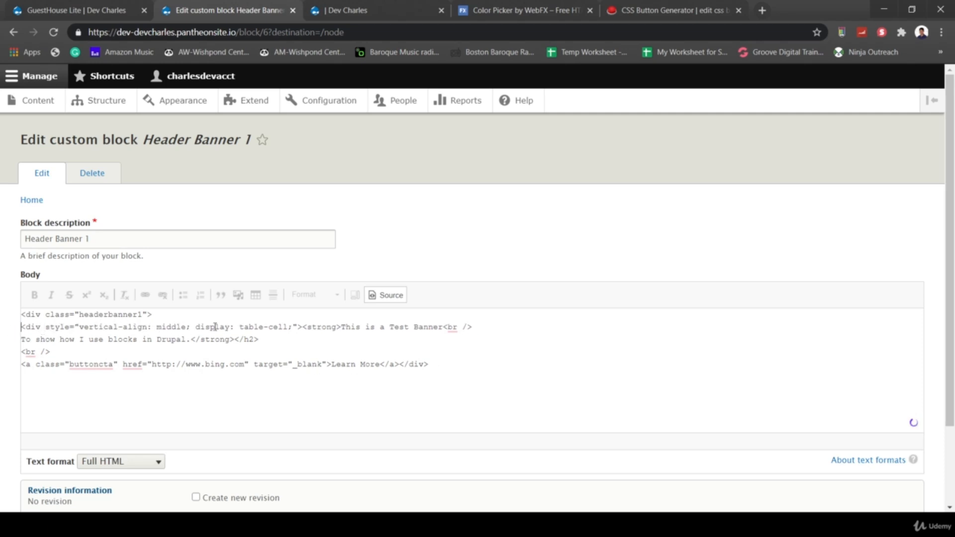
{"action": "left_click_drag", "start_coordinate": [302, 328], "coordinate": [333, 328]}
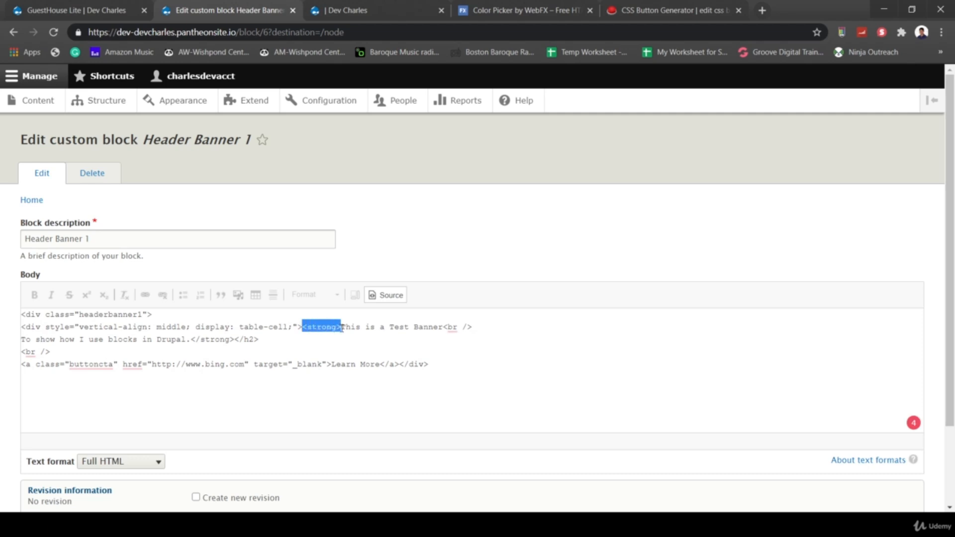
{"action": "type", "text": "<h2>"}
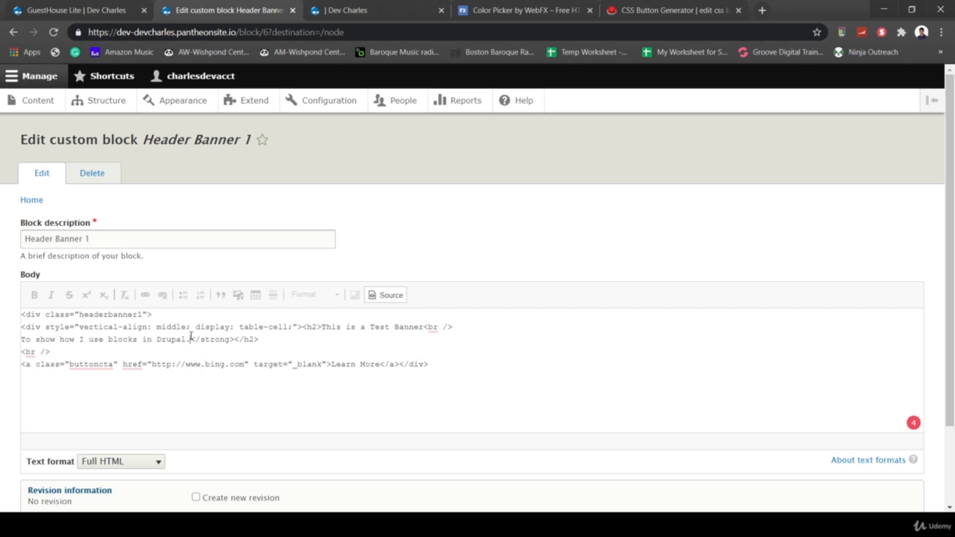
{"action": "left_click_drag", "start_coordinate": [191, 339], "coordinate": [237, 338]}
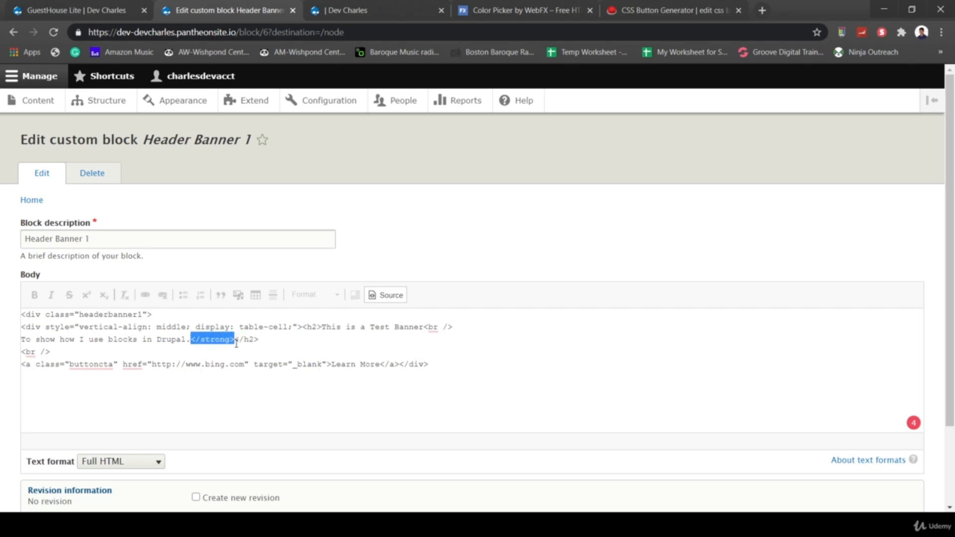
{"action": "key", "text": "Delete"}
{"action": "left_click", "coordinate": [33, 350]}
{"action": "left_click", "coordinate": [70, 351]}
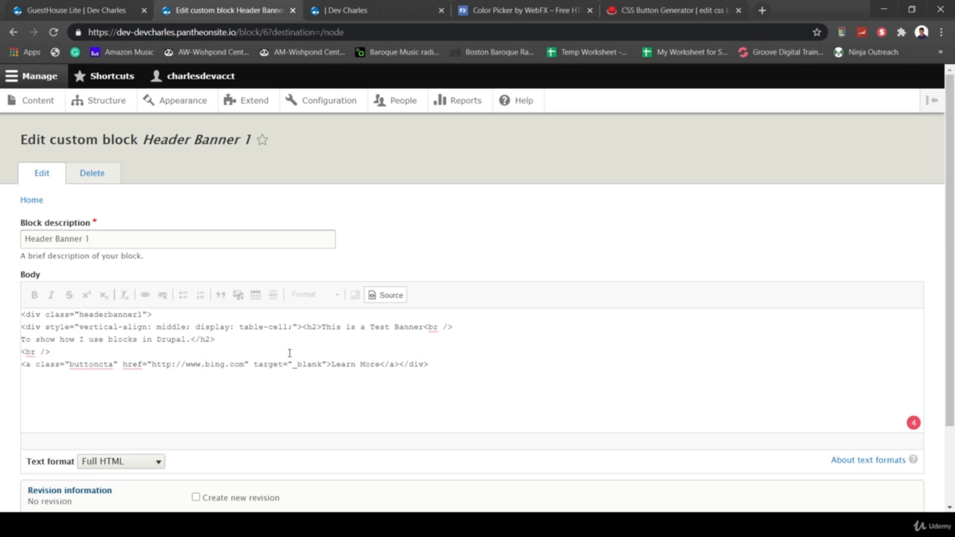
{"action": "left_click", "coordinate": [81, 365]}
{"action": "left_click", "coordinate": [248, 382]}
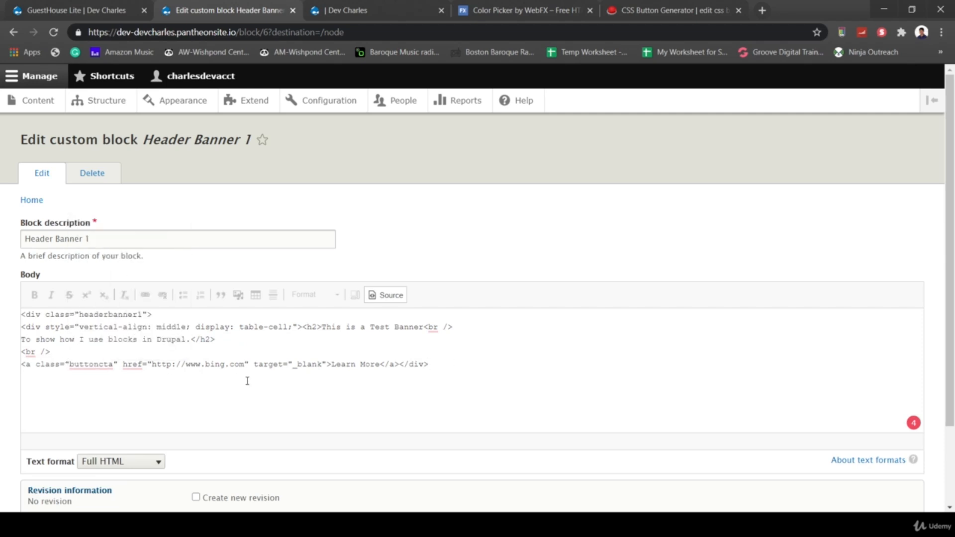
- Save the block and check the centred heading text on the banner
{"action": "left_click", "coordinate": [390, 295]}
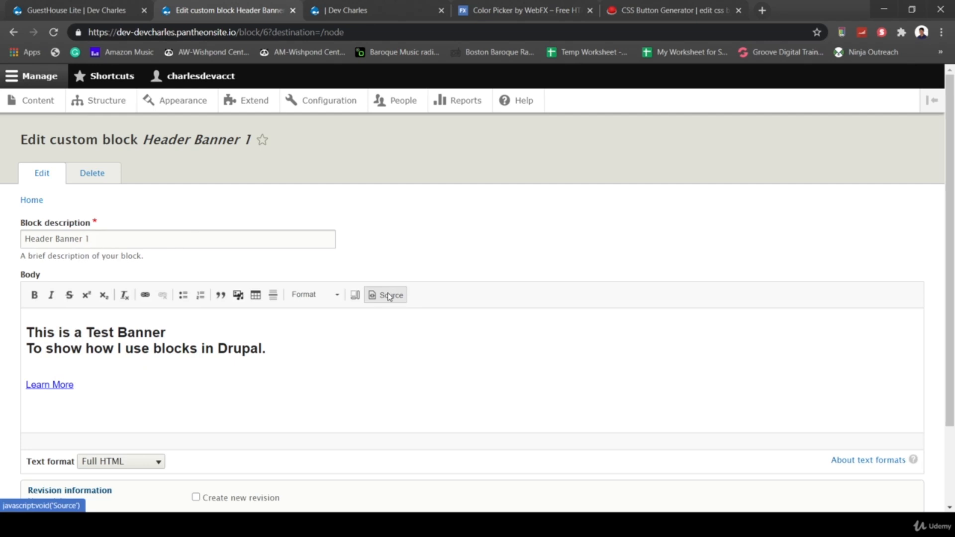
{"action": "left_click", "coordinate": [389, 296]}
{"action": "left_click", "coordinate": [390, 295]}
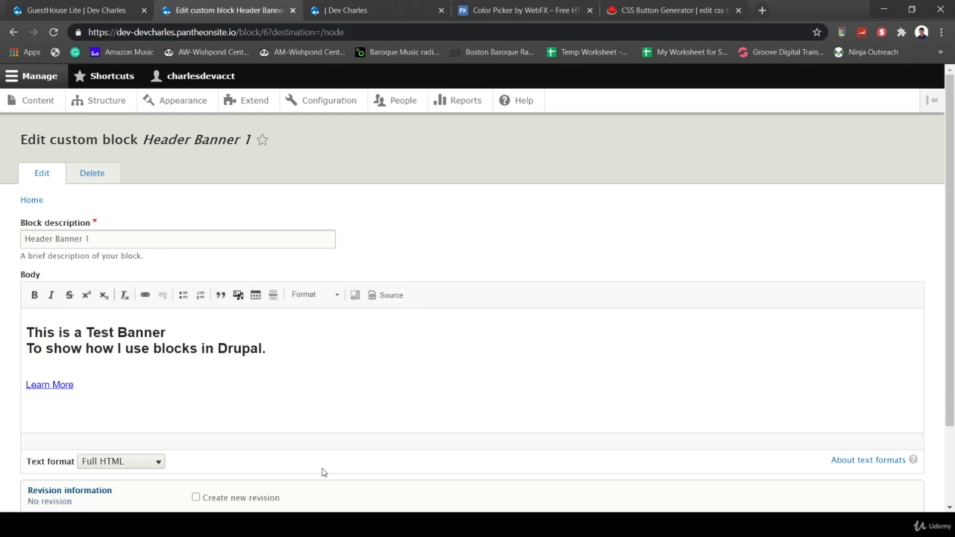
{"action": "scroll", "coordinate": [323, 471], "scroll_direction": "down", "scroll_amount": 2}
{"action": "left_click", "coordinate": [42, 445]}
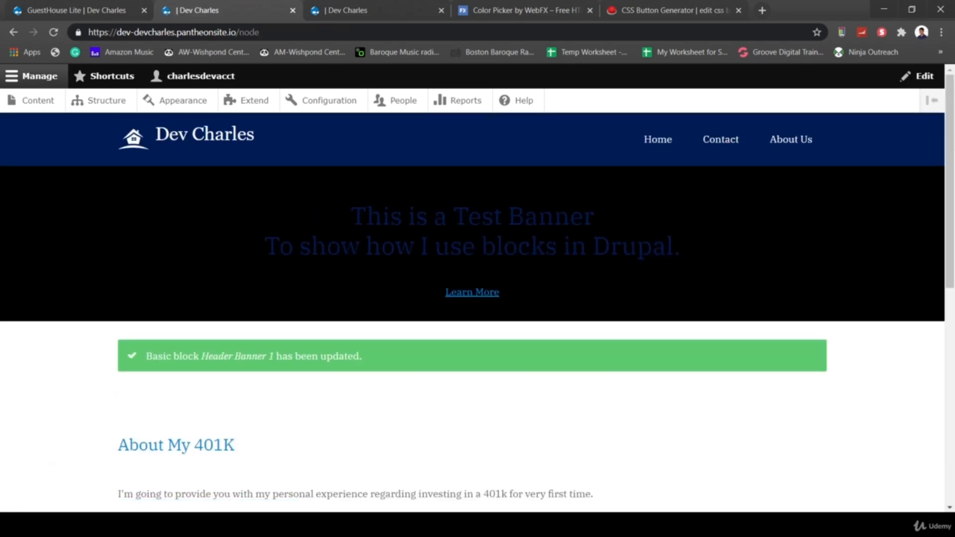
{"action": "left_click_drag", "start_coordinate": [346, 216], "coordinate": [684, 257]}
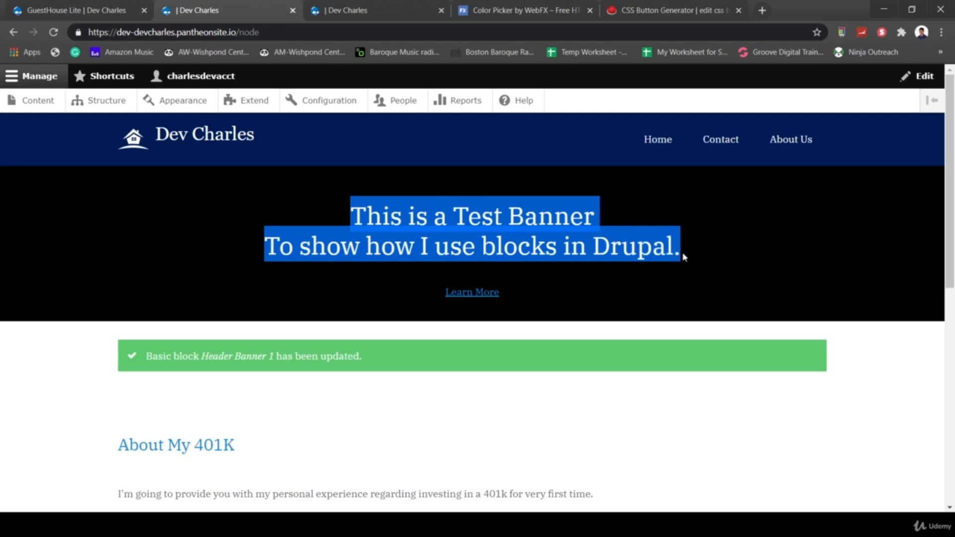
{"action": "left_click", "coordinate": [380, 188]}
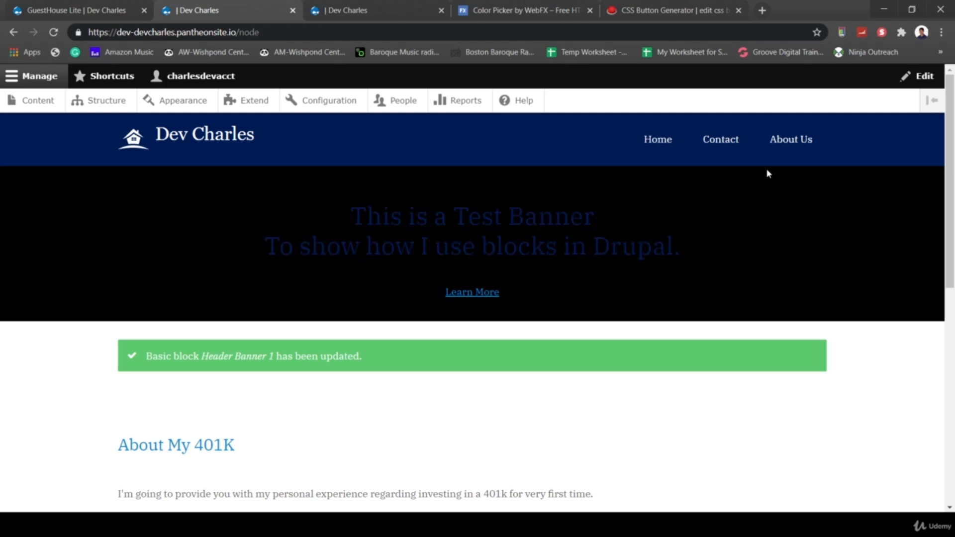
- Reopen the block's HTML source and save Header Banner 1 again
{"action": "left_click", "coordinate": [936, 180]}
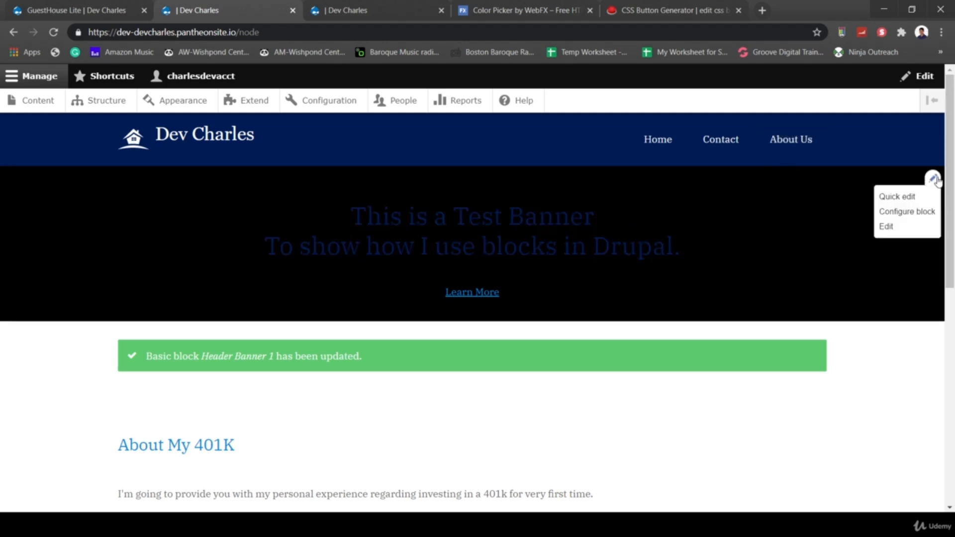
{"action": "left_click", "coordinate": [894, 227]}
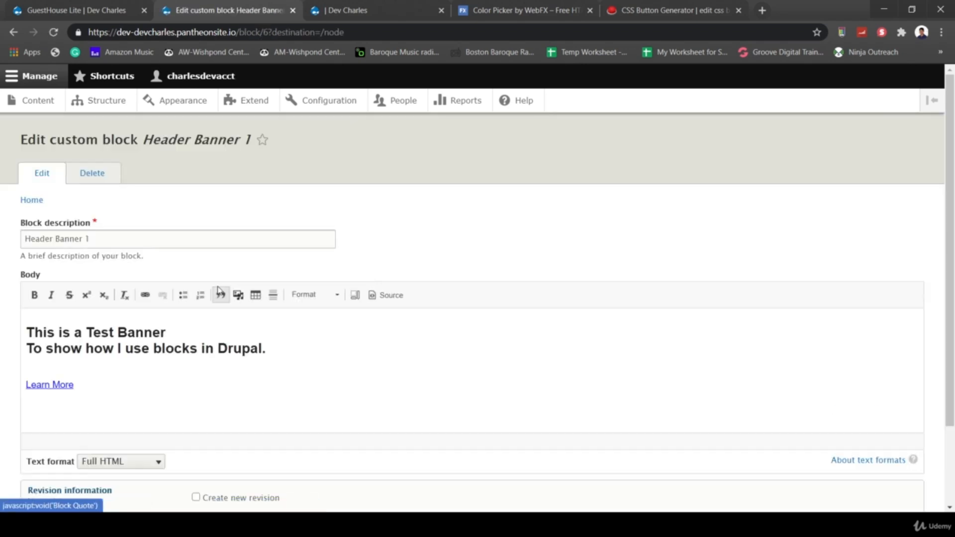
{"action": "left_click", "coordinate": [394, 301]}
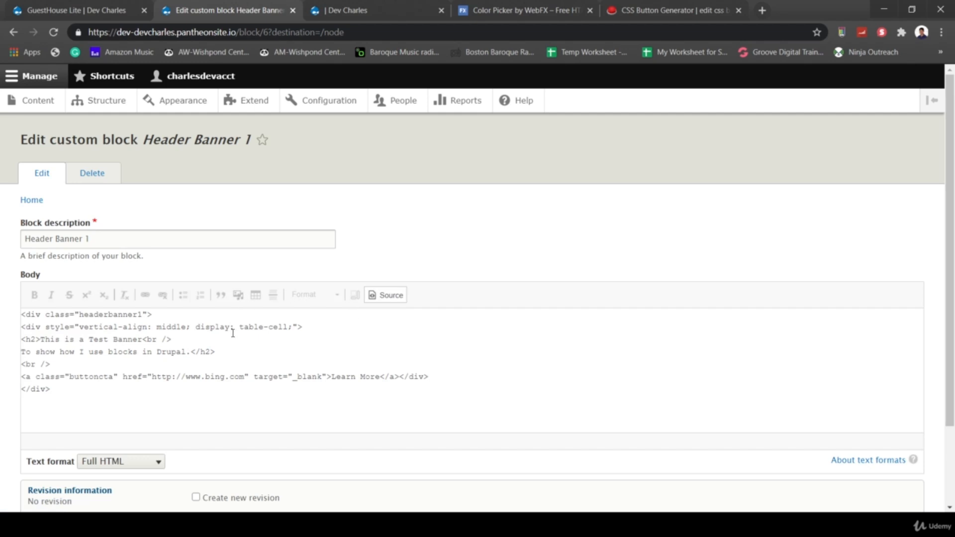
{"action": "scroll", "coordinate": [274, 461], "scroll_direction": "down", "scroll_amount": 2}
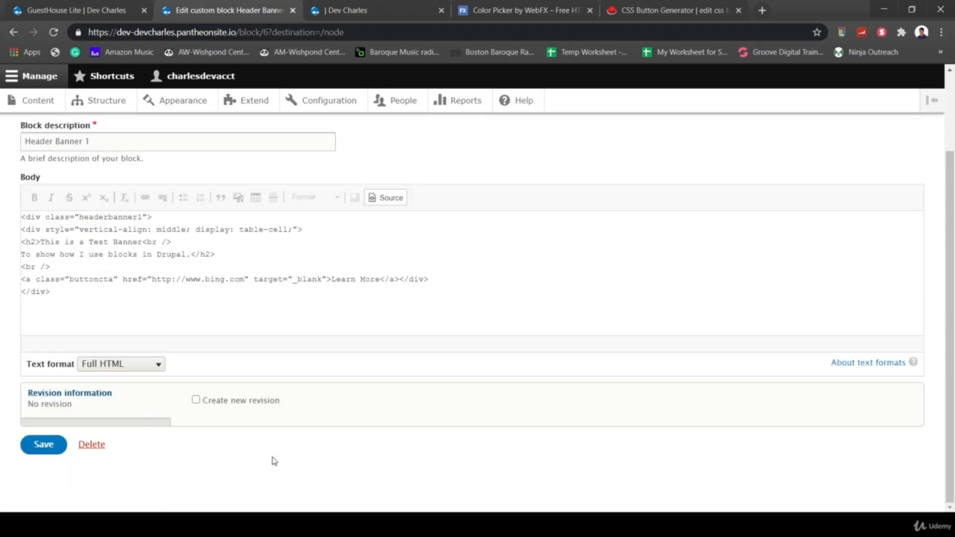
{"action": "left_click", "coordinate": [28, 453]}
{"action": "key", "text": "ctrl+shift+Tab"}
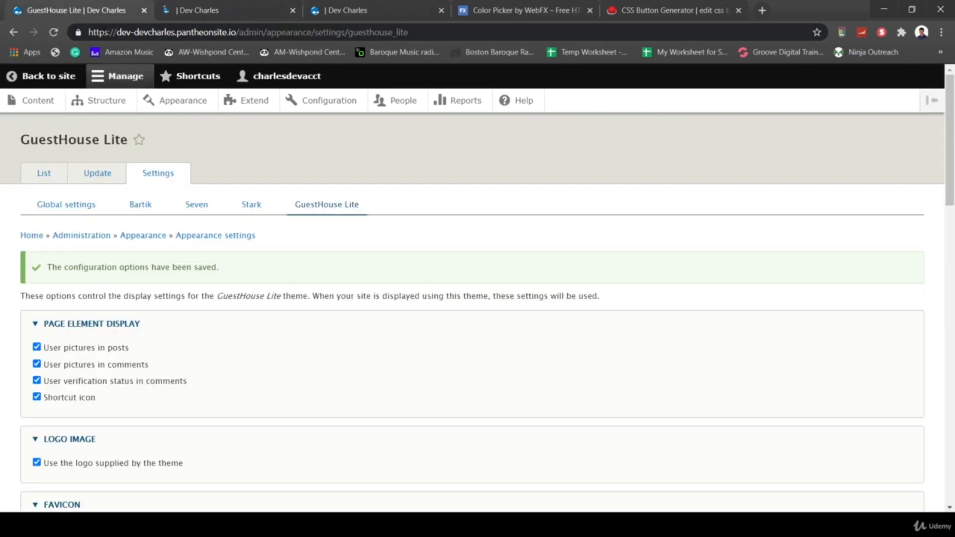
{"action": "scroll", "coordinate": [275, 363], "scroll_direction": "down", "scroll_amount": 15}
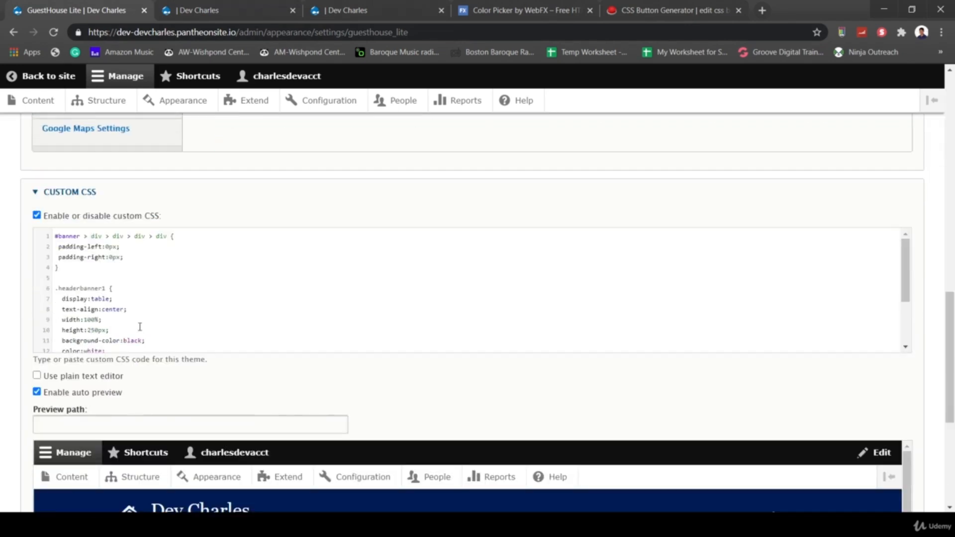
{"action": "scroll", "coordinate": [205, 307], "scroll_direction": "down", "scroll_amount": 2}
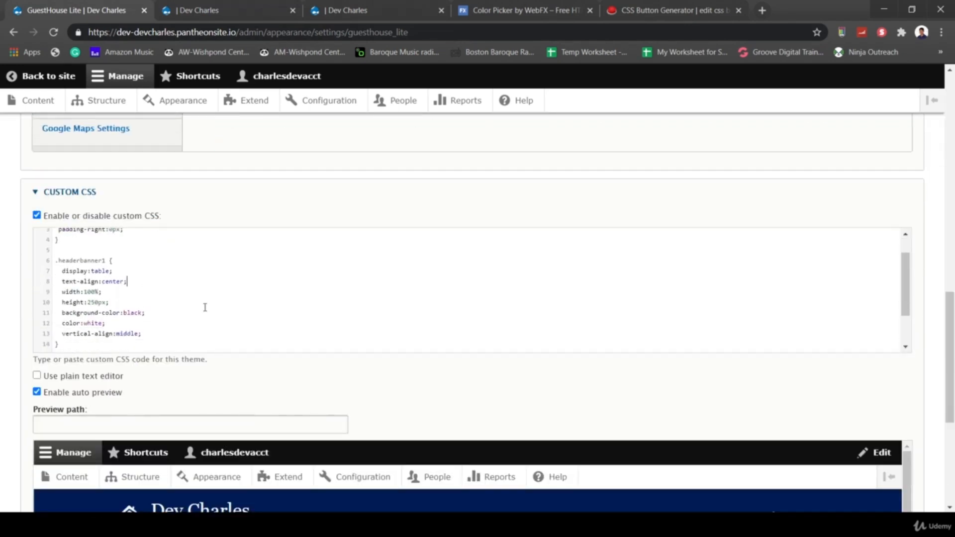
{"action": "scroll", "coordinate": [205, 308], "scroll_direction": "up", "scroll_amount": 2}
{"action": "left_click", "coordinate": [205, 308]}
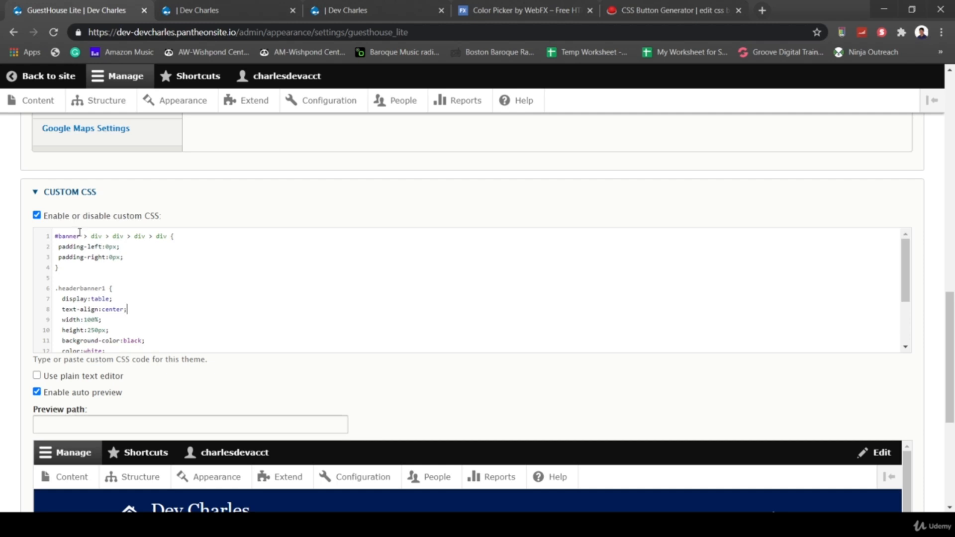
{"action": "scroll", "coordinate": [174, 309], "scroll_direction": "down", "scroll_amount": 2}
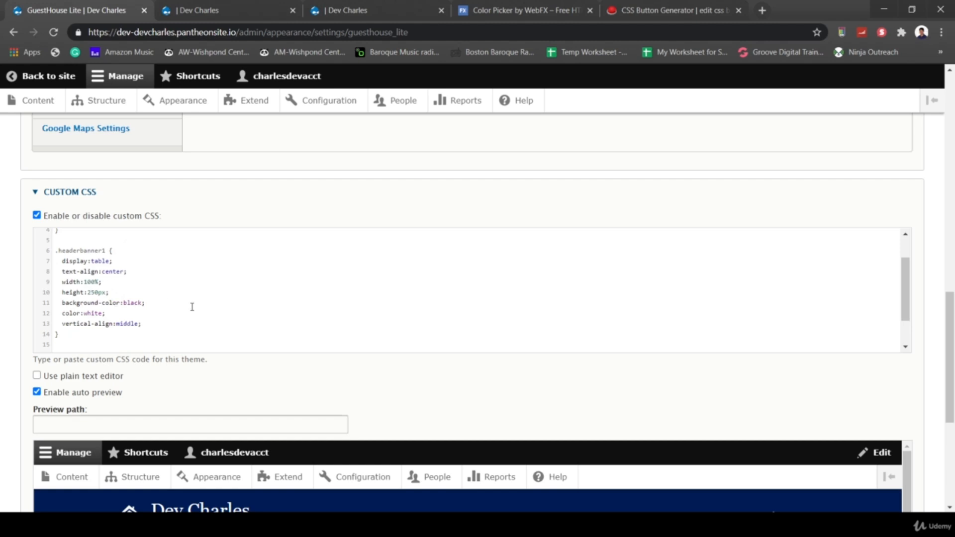
{"action": "scroll", "coordinate": [173, 320], "scroll_direction": "down", "scroll_amount": 2}
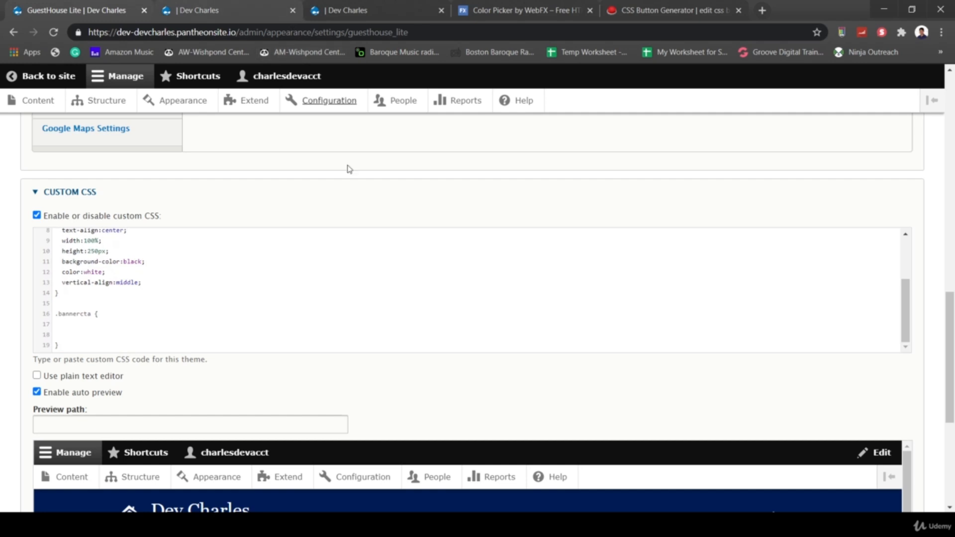
{"action": "scroll", "coordinate": [350, 171], "scroll_direction": "up", "scroll_amount": 2}
{"action": "scroll", "coordinate": [205, 341], "scroll_direction": "up", "scroll_amount": 3}
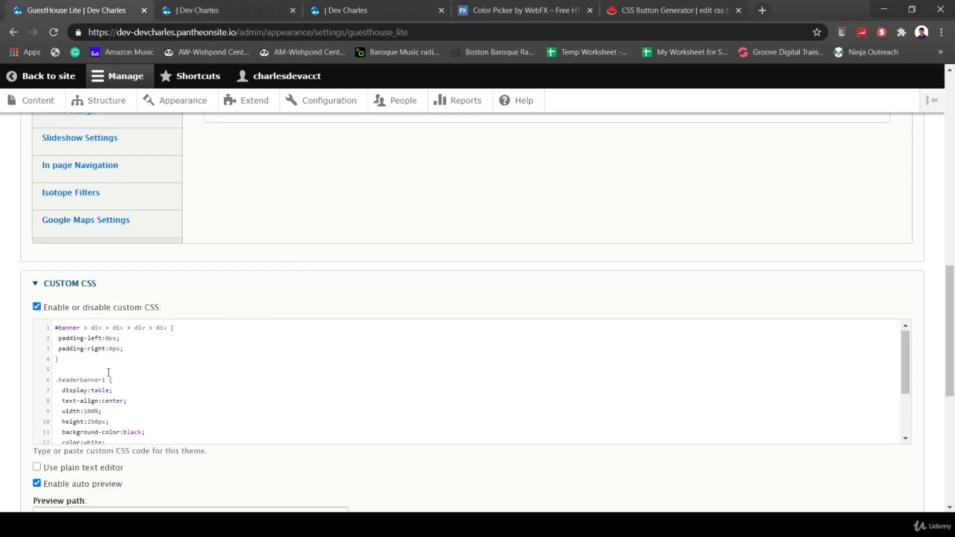
{"action": "scroll", "coordinate": [367, 267], "scroll_direction": "down", "scroll_amount": 3}
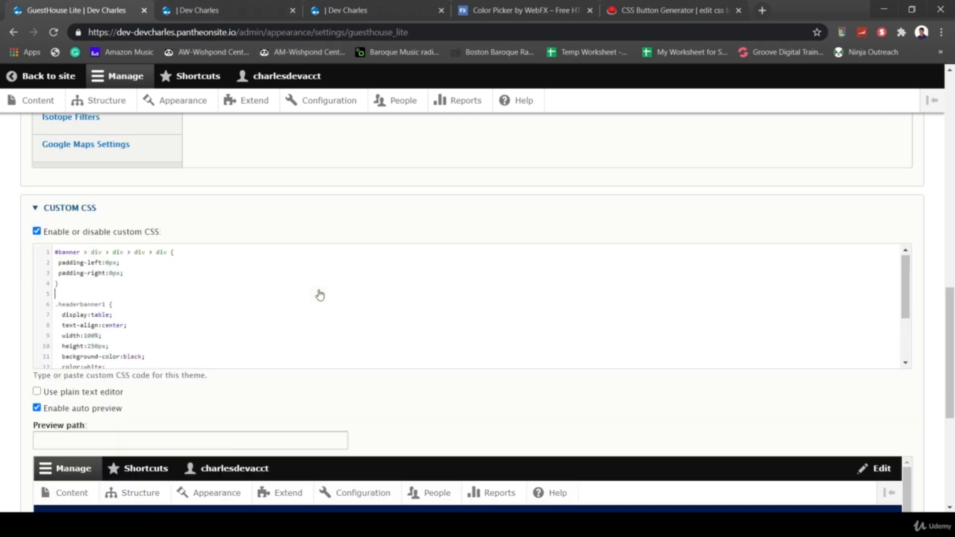
{"action": "scroll", "coordinate": [547, 336], "scroll_direction": "down", "scroll_amount": 1}
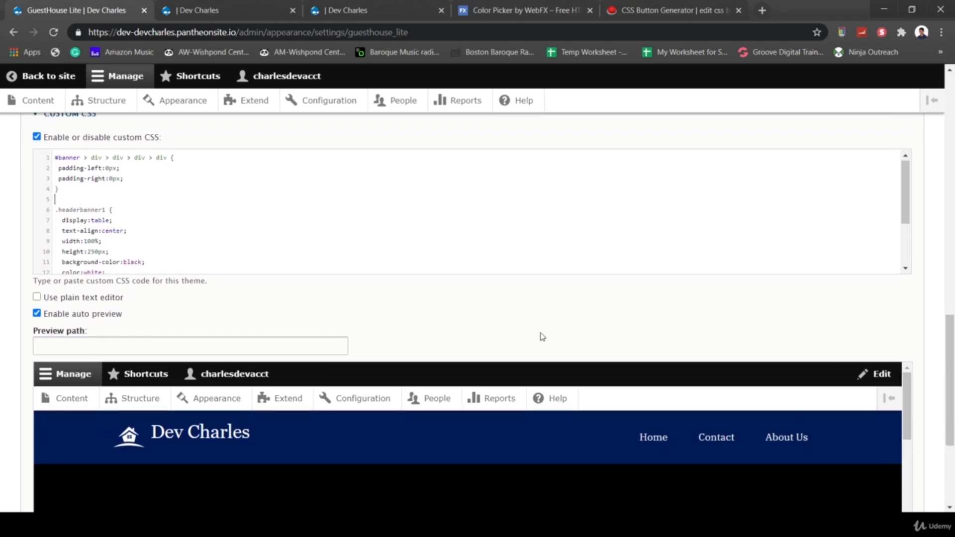
{"action": "scroll", "coordinate": [584, 454], "scroll_direction": "down", "scroll_amount": 1}
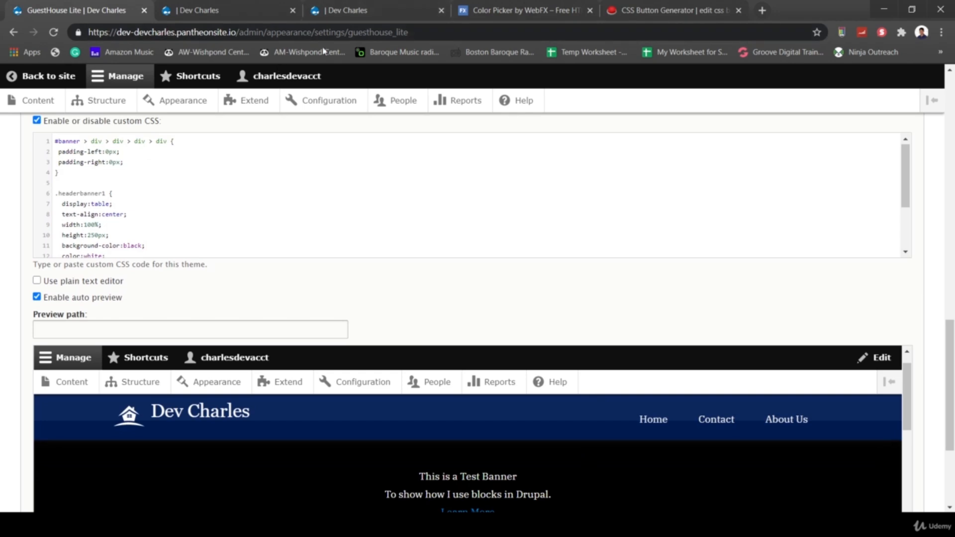
- Reload the front page and compare the banner heading with the custom CSS settings
{"action": "left_click", "coordinate": [323, 11]}
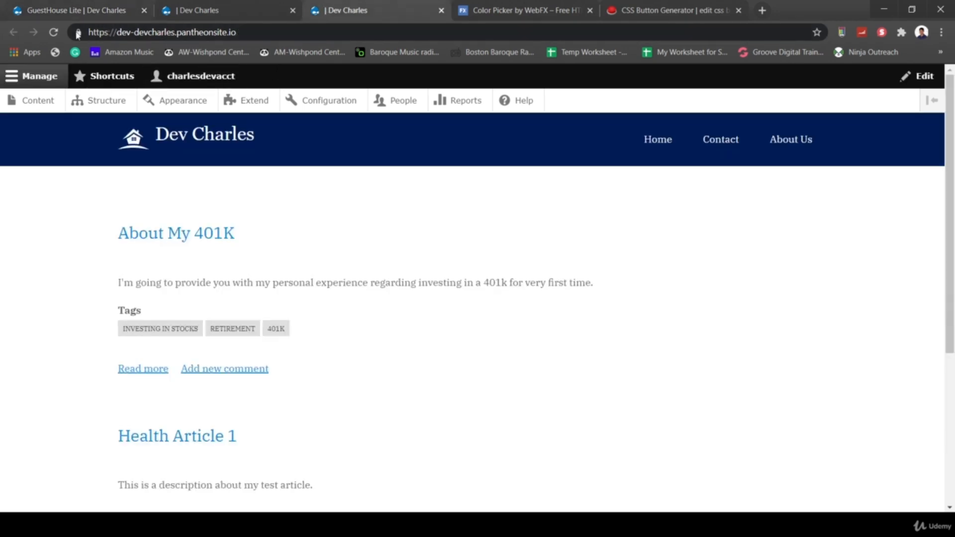
{"action": "left_click", "coordinate": [53, 33]}
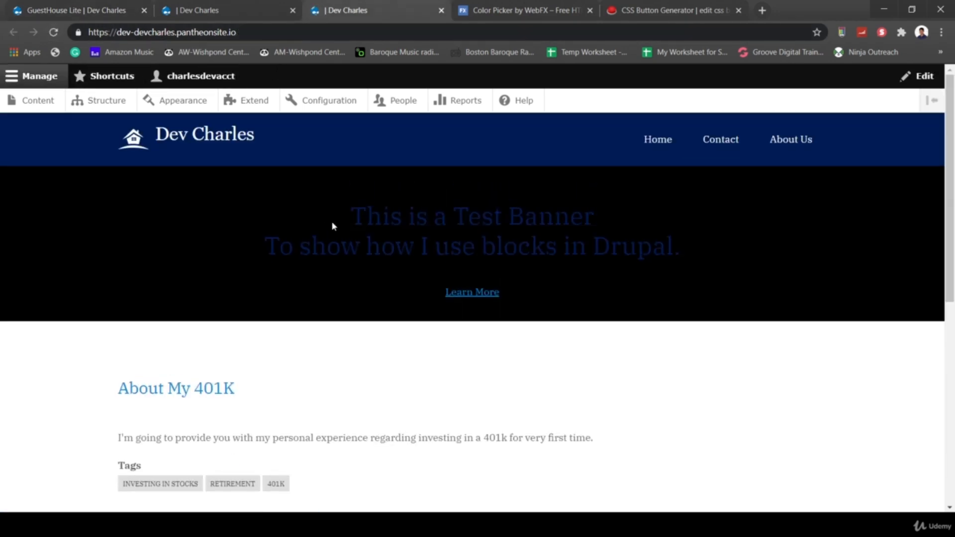
{"action": "left_click_drag", "start_coordinate": [332, 221], "coordinate": [685, 264]}
{"action": "left_click", "coordinate": [722, 273]}
{"action": "left_click", "coordinate": [85, 11]}
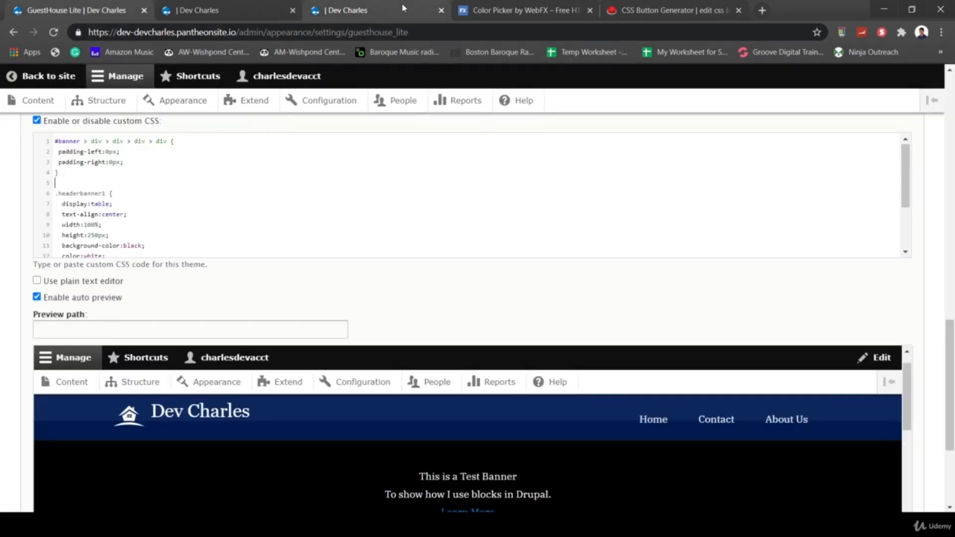
{"action": "left_click", "coordinate": [347, 10]}
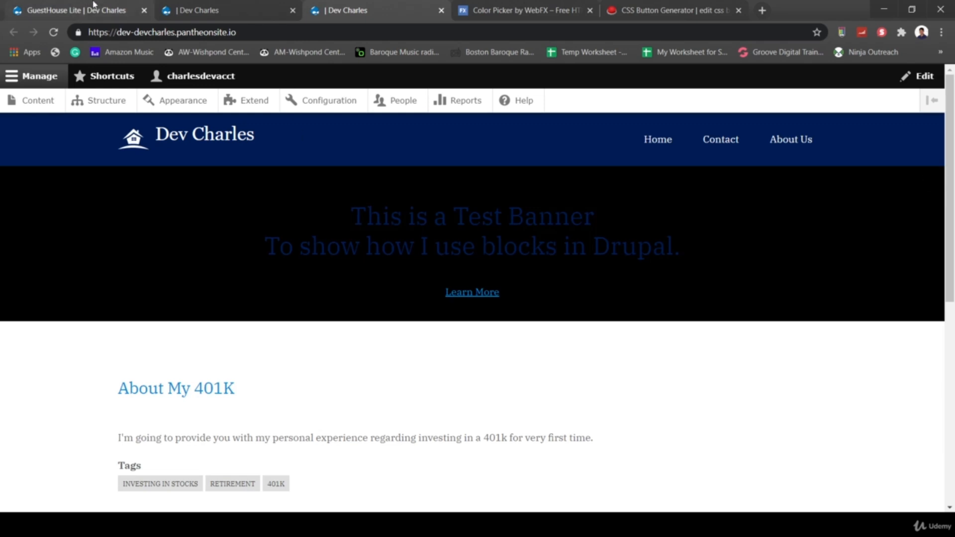
{"action": "left_click", "coordinate": [82, 15]}
{"action": "scroll", "coordinate": [354, 301], "scroll_direction": "down", "scroll_amount": 1}
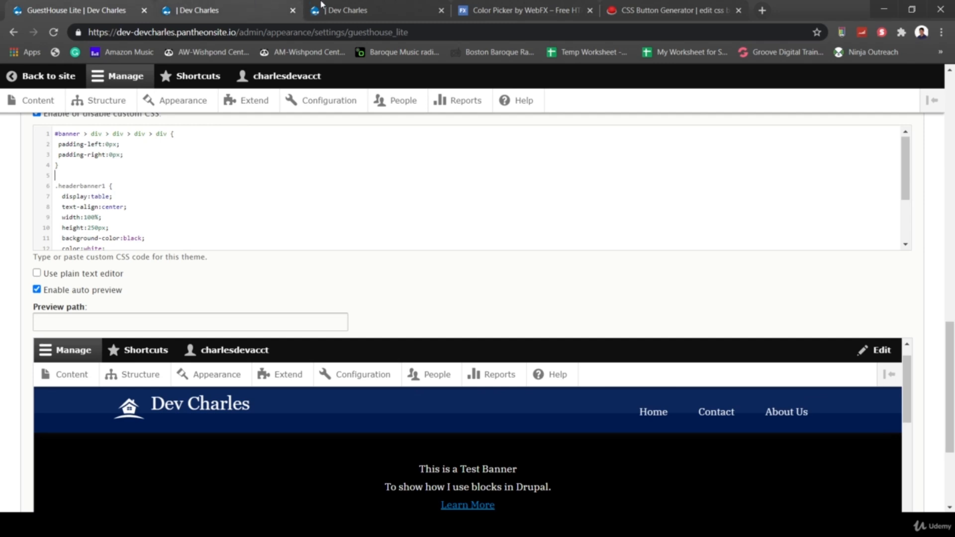
{"action": "left_click", "coordinate": [348, 10]}
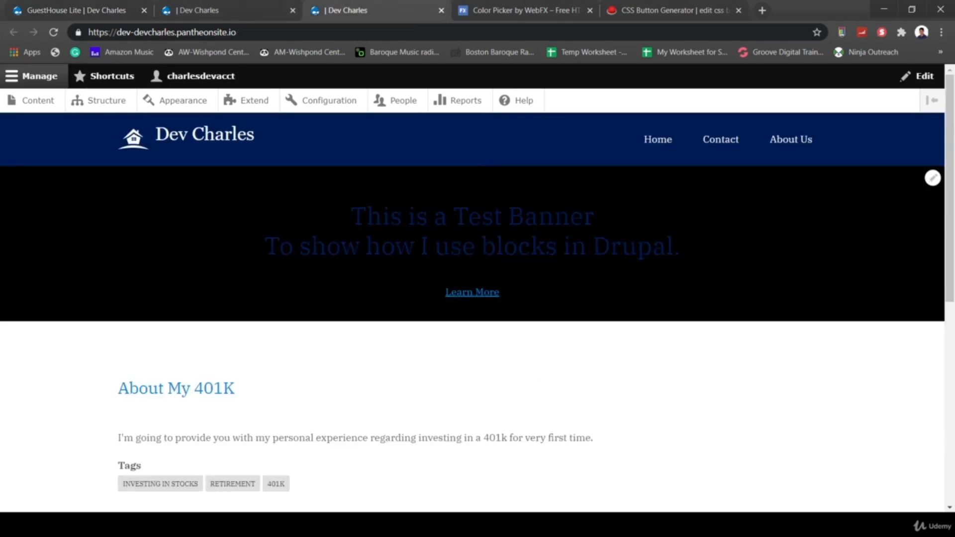
- Inspect the banner heading and copy the h2 element's CSS selector
{"action": "right_click", "coordinate": [373, 212]}
{"action": "left_click", "coordinate": [448, 383]}
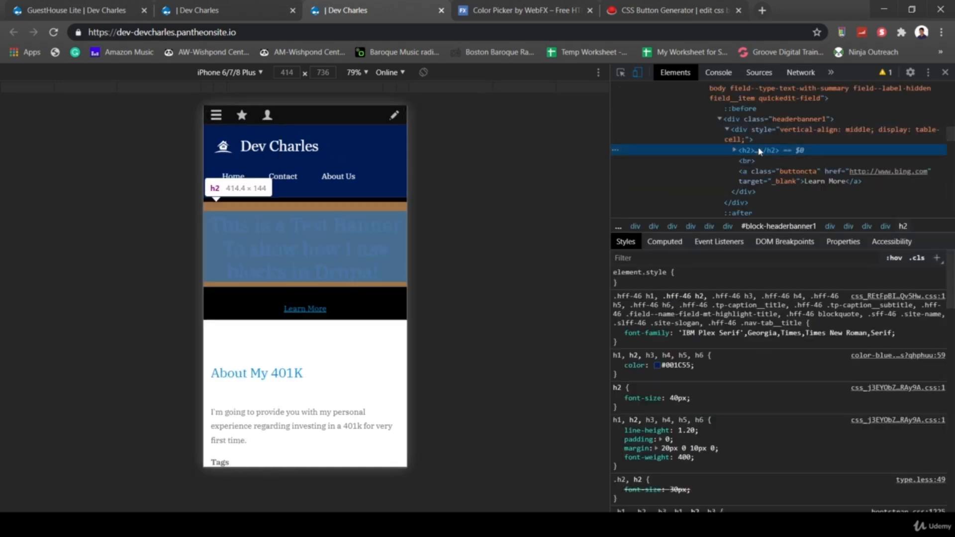
{"action": "right_click", "coordinate": [760, 152]}
{"action": "mouse_move", "coordinate": [812, 211]}
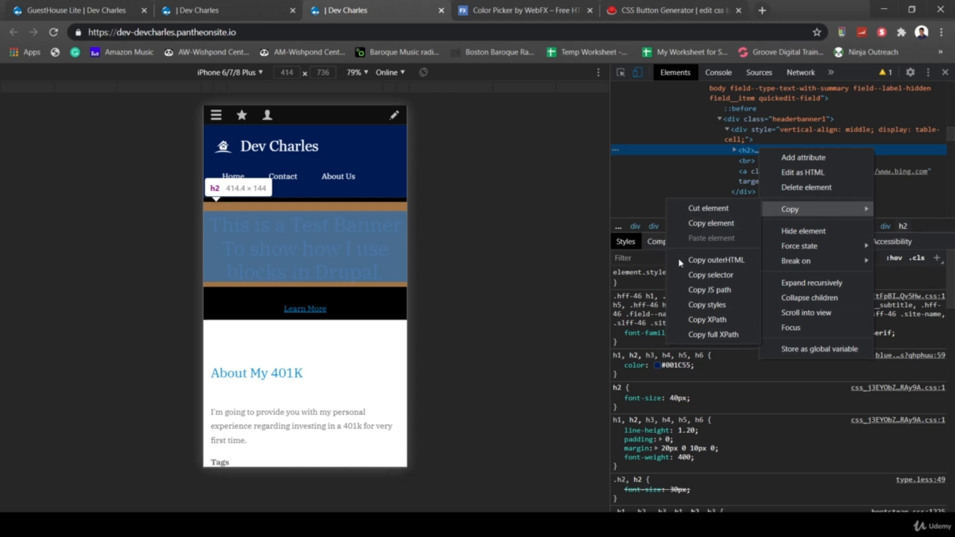
{"action": "left_click", "coordinate": [719, 277]}
- Add a Custom CSS rule setting the banner h2 selector to color:white !important, and save
{"action": "left_click", "coordinate": [93, 17]}
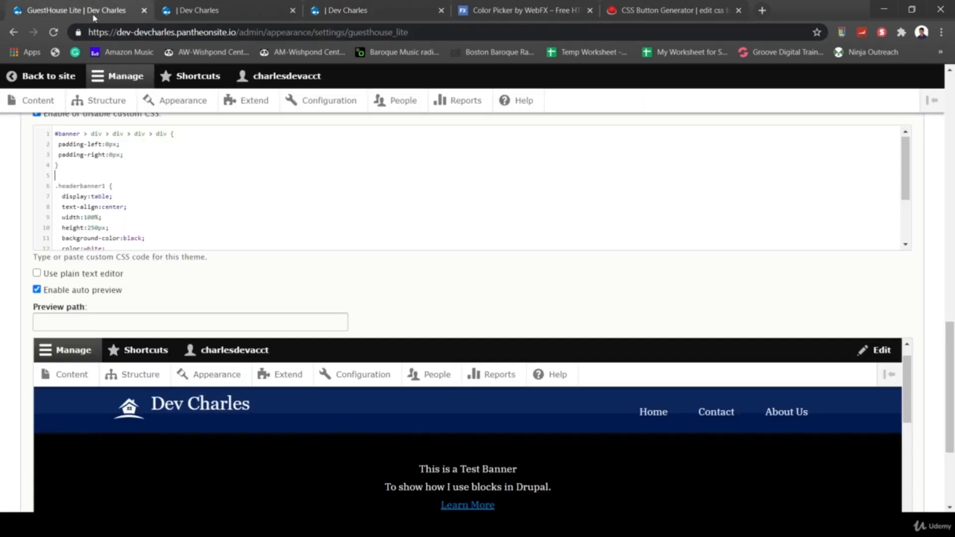
{"action": "scroll", "coordinate": [190, 192], "scroll_direction": "down", "scroll_amount": 2}
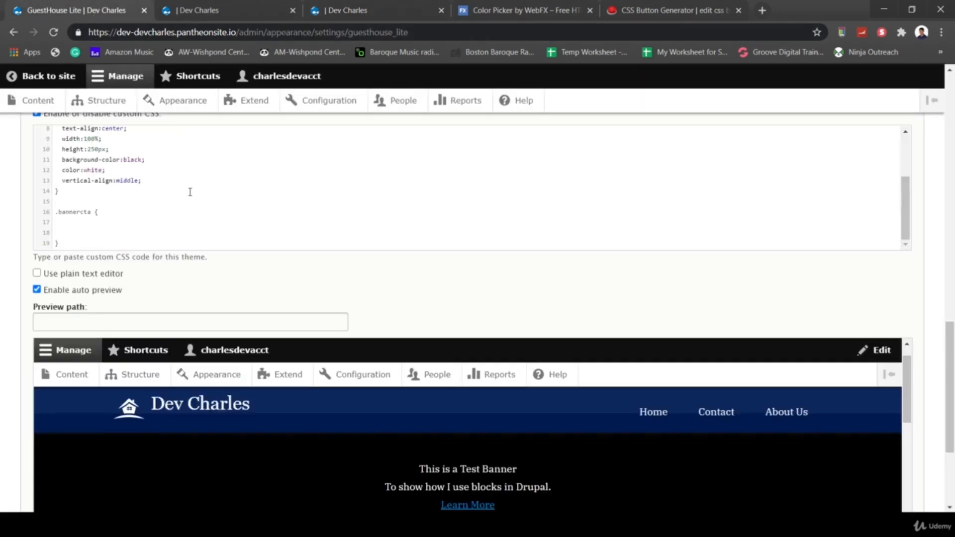
{"action": "left_click", "coordinate": [58, 198]}
{"action": "key", "text": "Return"}
{"action": "key", "text": "ctrl+v"}
{"action": "key", "text": "Return"}
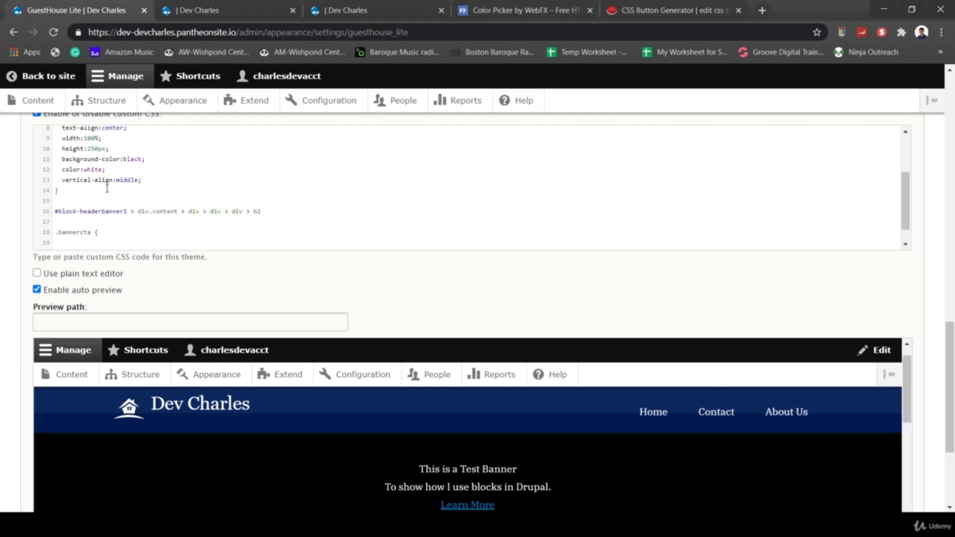
{"action": "key", "text": "Return"}
{"action": "key", "text": "BackSpace"}
{"action": "key", "text": "BackSpace"}
{"action": "key", "text": "Return"}
{"action": "key", "text": "Return"}
{"action": "scroll", "coordinate": [316, 292], "scroll_direction": "down", "scroll_amount": 5}
{"action": "scroll", "coordinate": [315, 294], "scroll_direction": "down", "scroll_amount": 3}
{"action": "left_click", "coordinate": [74, 505]}
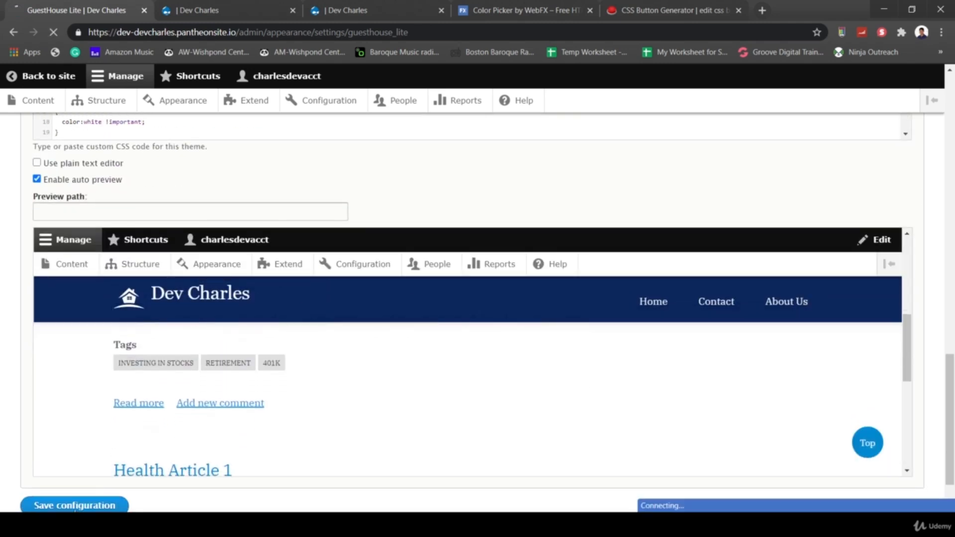
- Load the site's front page by dropping 'node' from the address in the site tab
{"action": "left_click", "coordinate": [247, 7]}
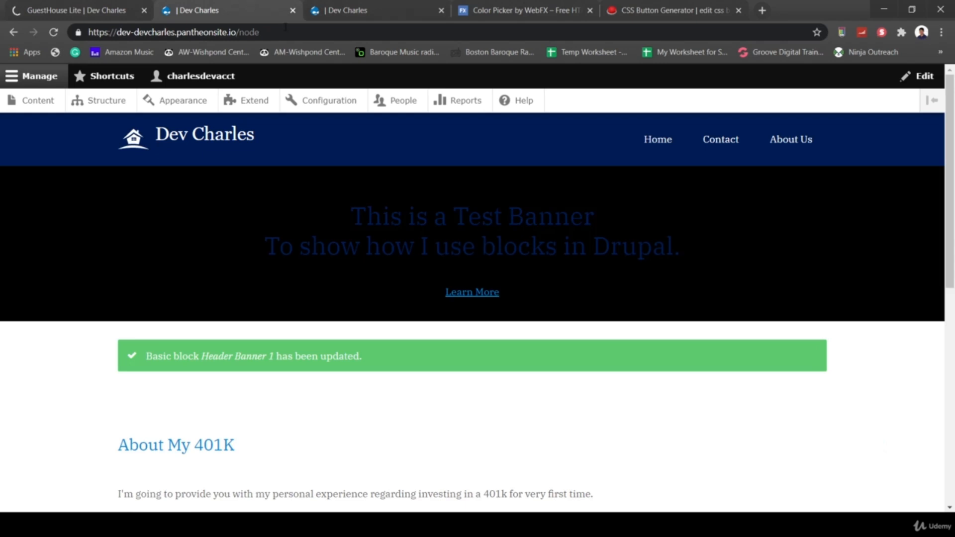
{"action": "double_click", "coordinate": [249, 31]}
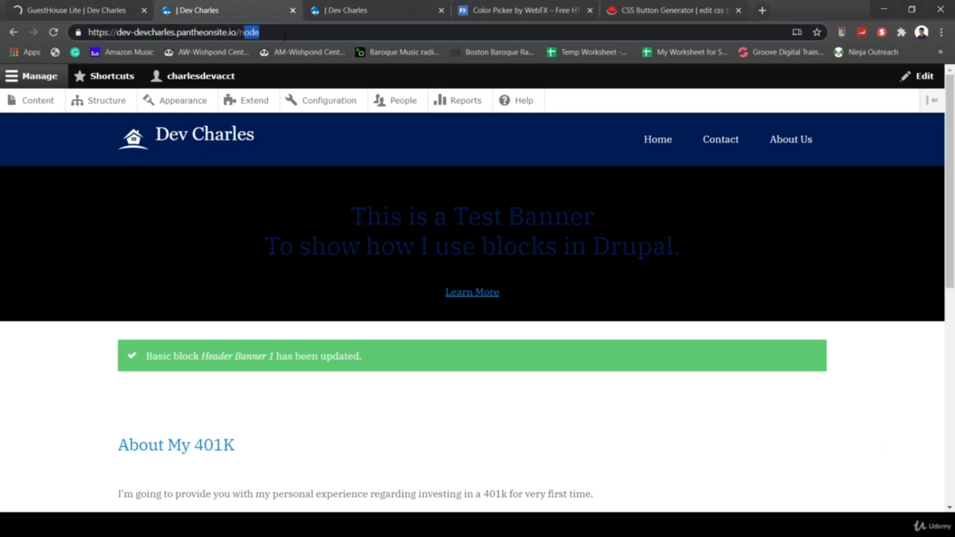
{"action": "key", "text": "BackSpace"}
{"action": "key", "text": "Return"}
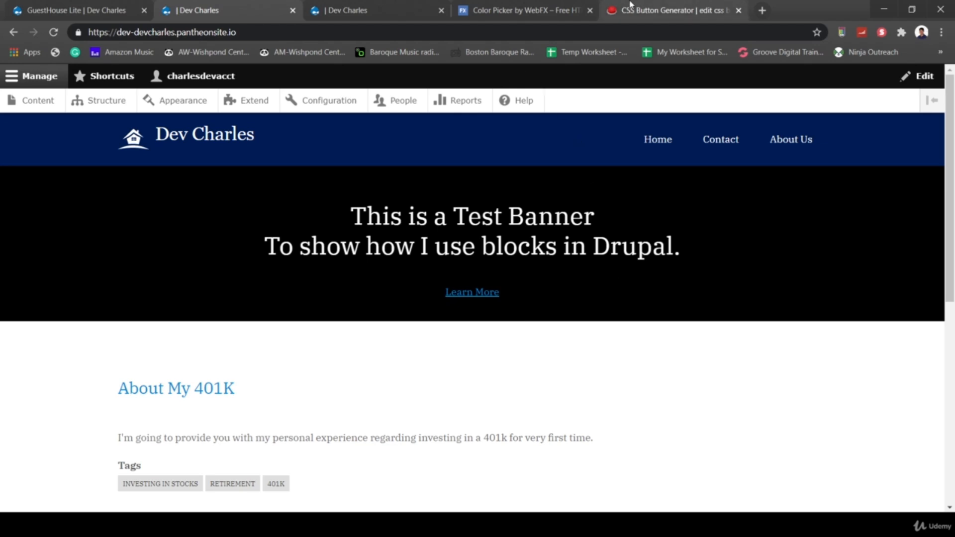
- Start from the orange button style in CSS Button Generator
{"action": "left_click", "coordinate": [647, 11]}
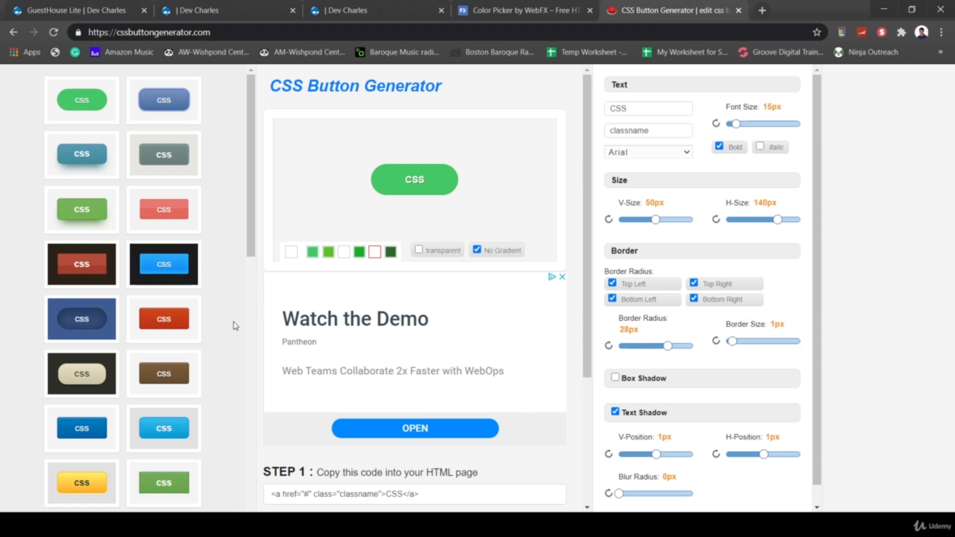
{"action": "scroll", "coordinate": [235, 326], "scroll_direction": "down", "scroll_amount": 3}
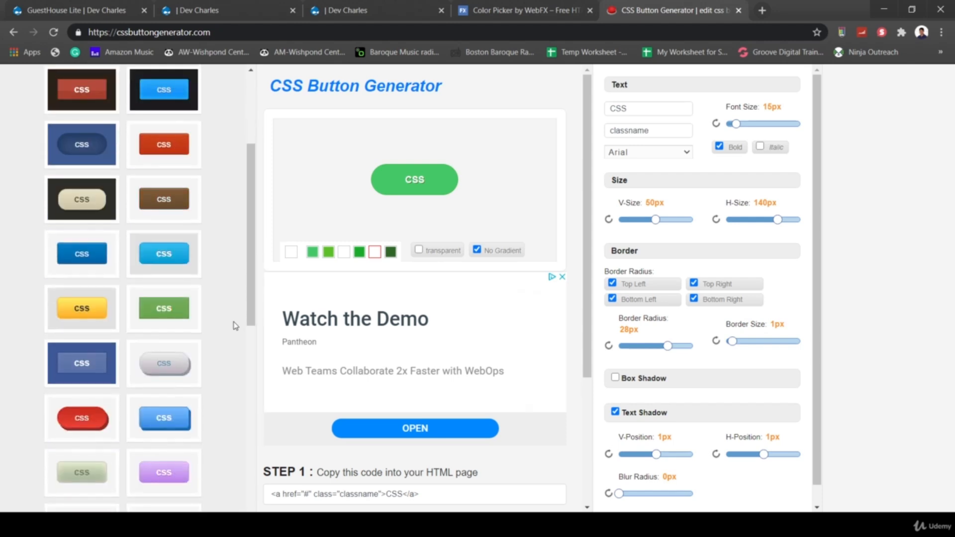
{"action": "scroll", "coordinate": [227, 382], "scroll_direction": "down", "scroll_amount": 4}
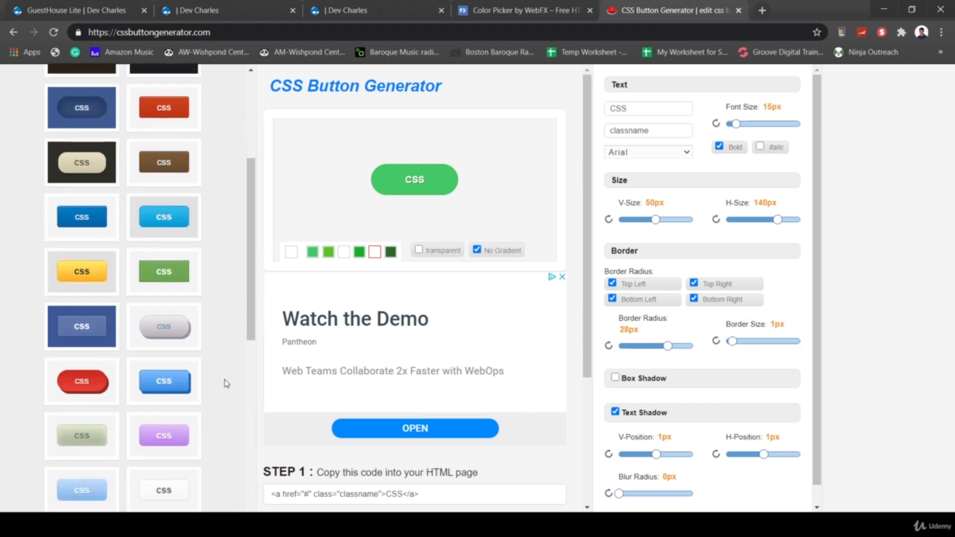
{"action": "scroll", "coordinate": [227, 383], "scroll_direction": "down", "scroll_amount": 3}
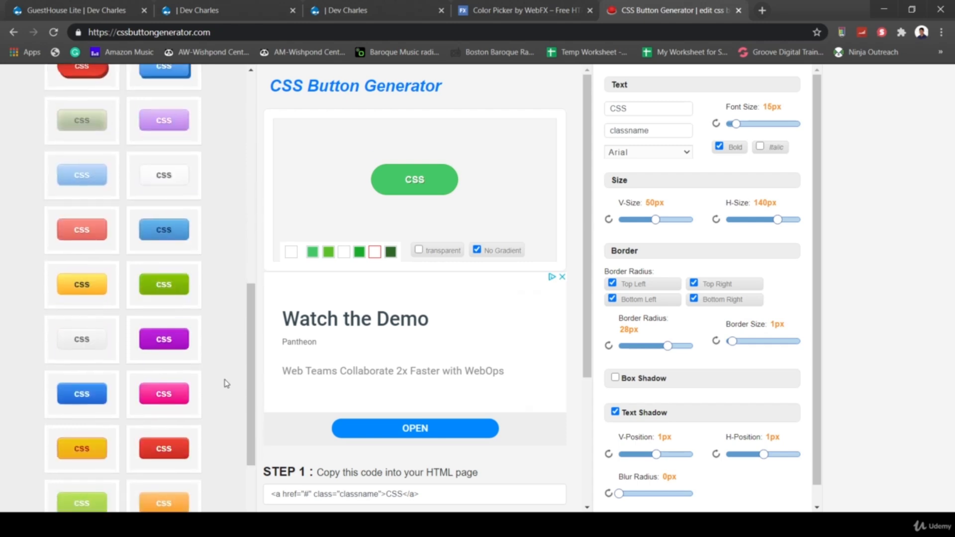
{"action": "scroll", "coordinate": [219, 313], "scroll_direction": "down", "scroll_amount": 1}
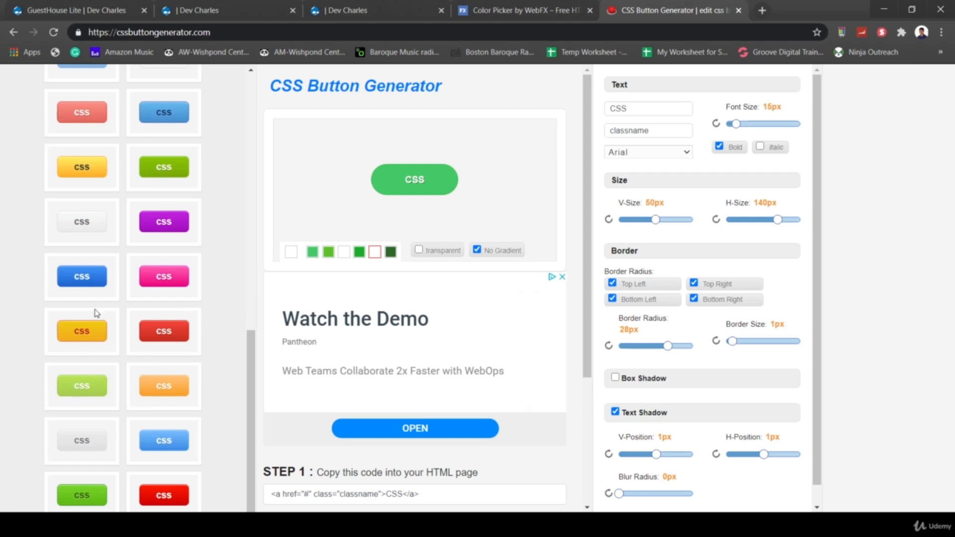
{"action": "left_click", "coordinate": [83, 333]}
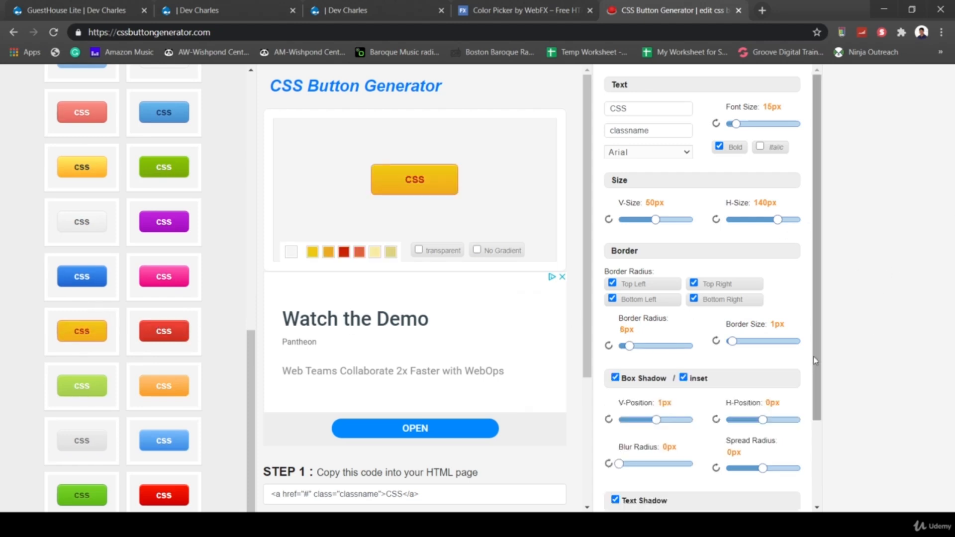
- Set shadow spread to -50px and border radius and border size to 0px, then clear the label
{"action": "scroll", "coordinate": [736, 452], "scroll_direction": "down", "scroll_amount": 2}
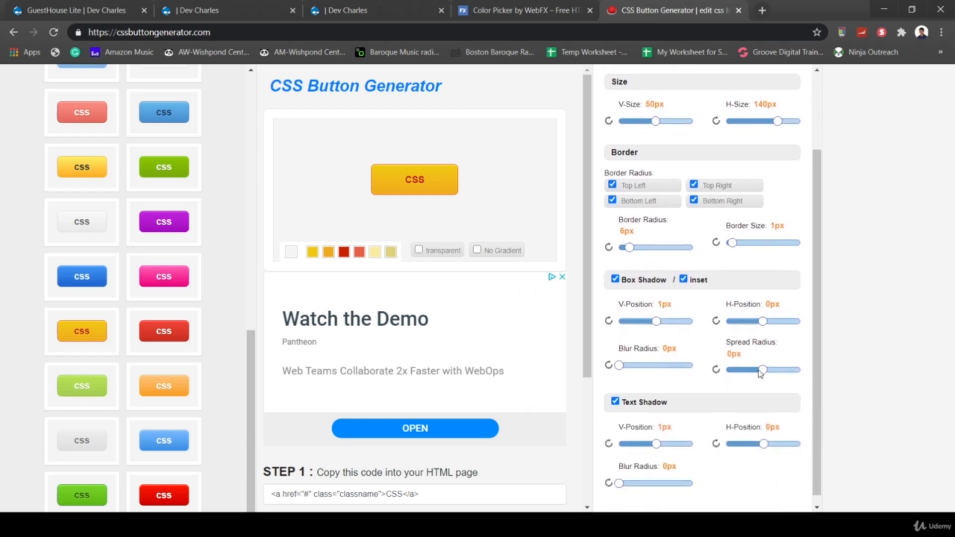
{"action": "left_click_drag", "start_coordinate": [760, 373], "coordinate": [694, 381]}
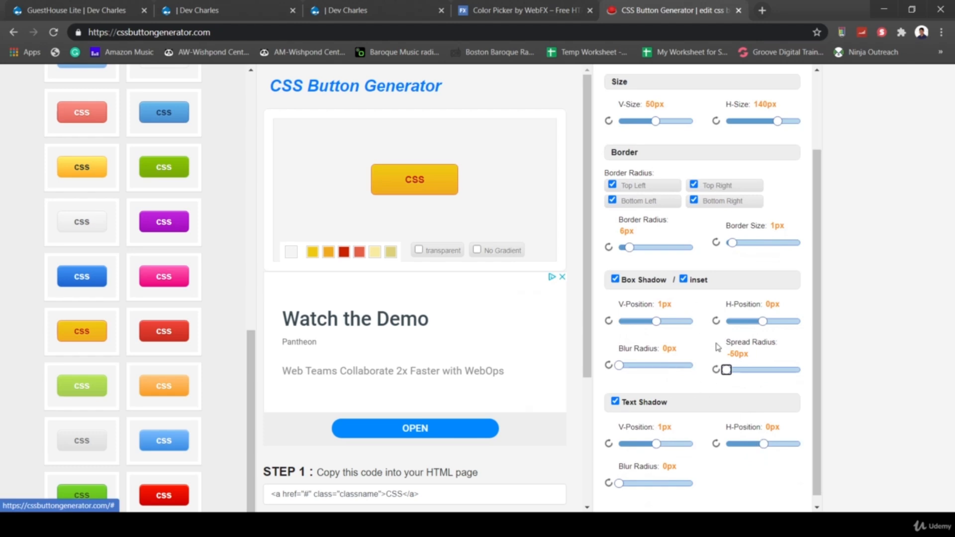
{"action": "scroll", "coordinate": [718, 347], "scroll_direction": "up", "scroll_amount": 1}
{"action": "left_click_drag", "start_coordinate": [630, 301], "coordinate": [617, 302]}
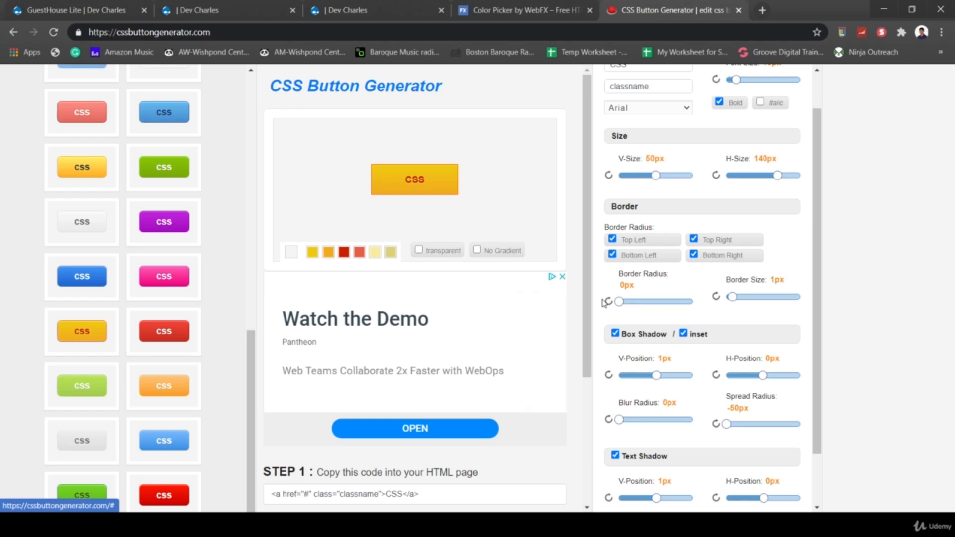
{"action": "left_click", "coordinate": [731, 297]}
{"action": "left_click_drag", "start_coordinate": [732, 298], "coordinate": [689, 300]}
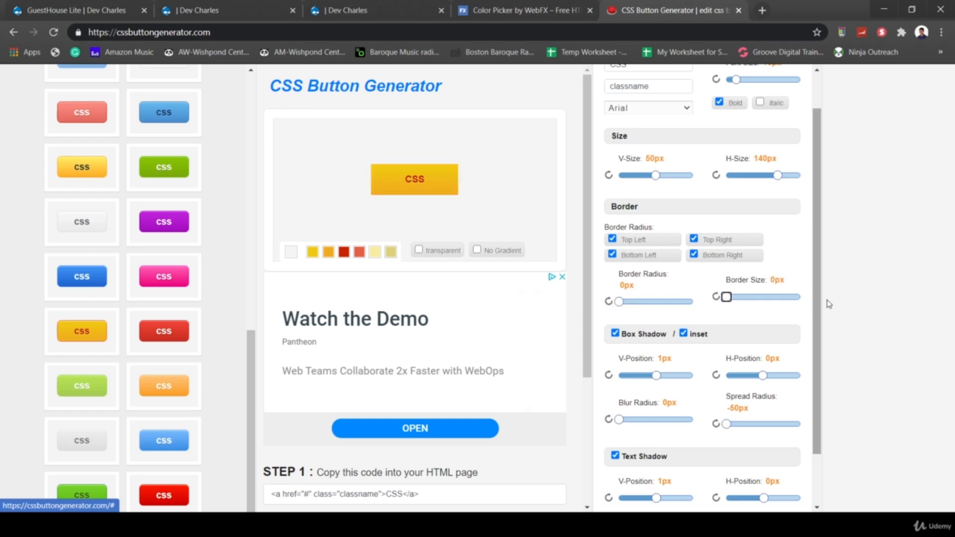
{"action": "scroll", "coordinate": [761, 300], "scroll_direction": "up", "scroll_amount": 1}
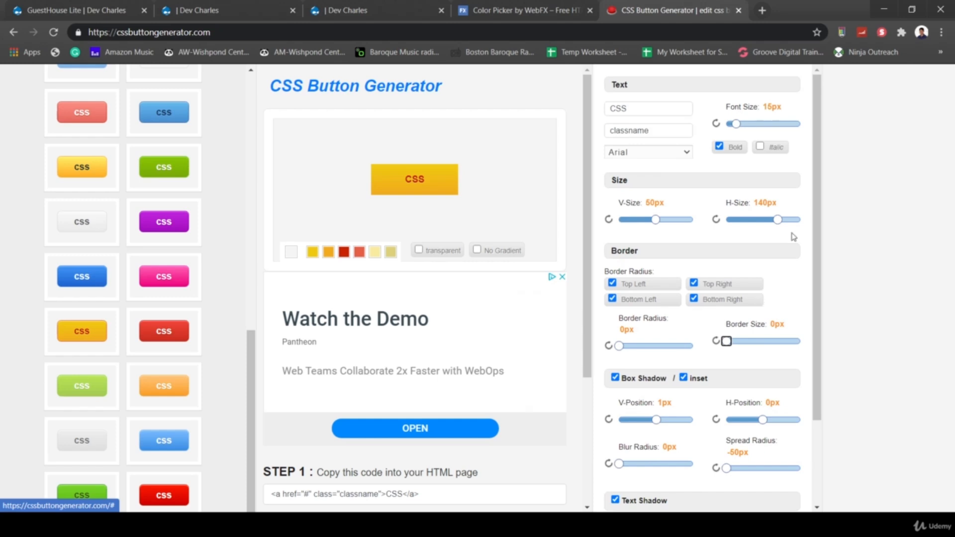
{"action": "left_click", "coordinate": [645, 108]}
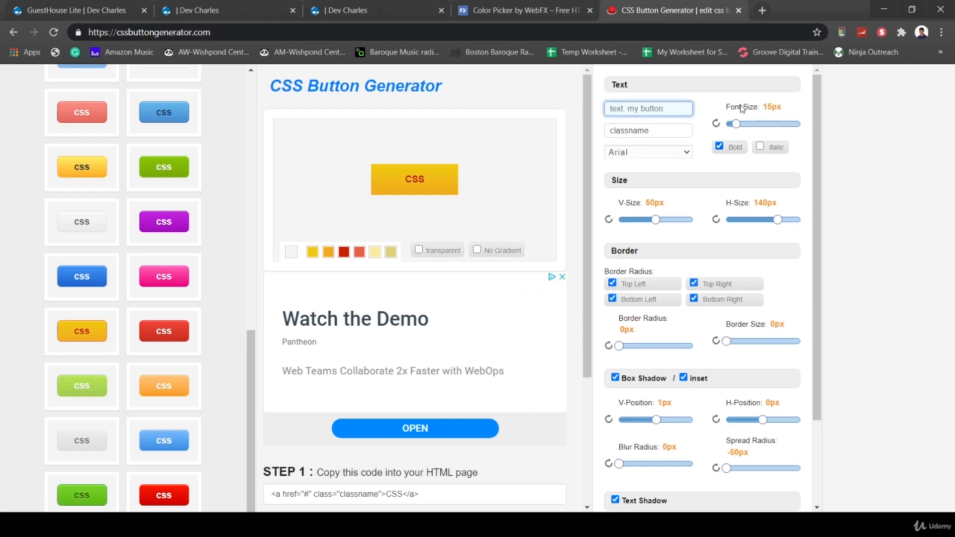
- Set the button class name to buttoncta and its label to Learn More
{"action": "left_click", "coordinate": [652, 132]}
{"action": "type", "text": "buttoncta"}
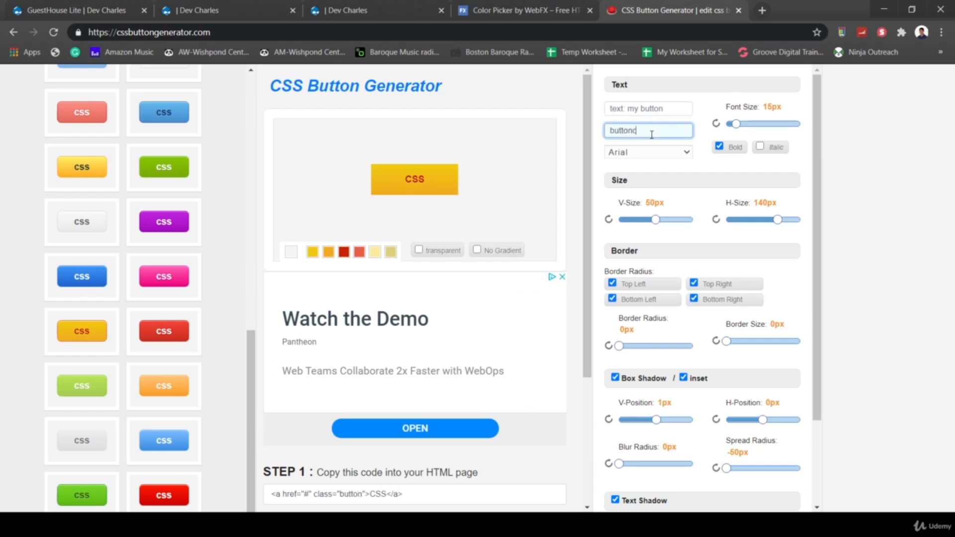
{"action": "left_click", "coordinate": [637, 110]}
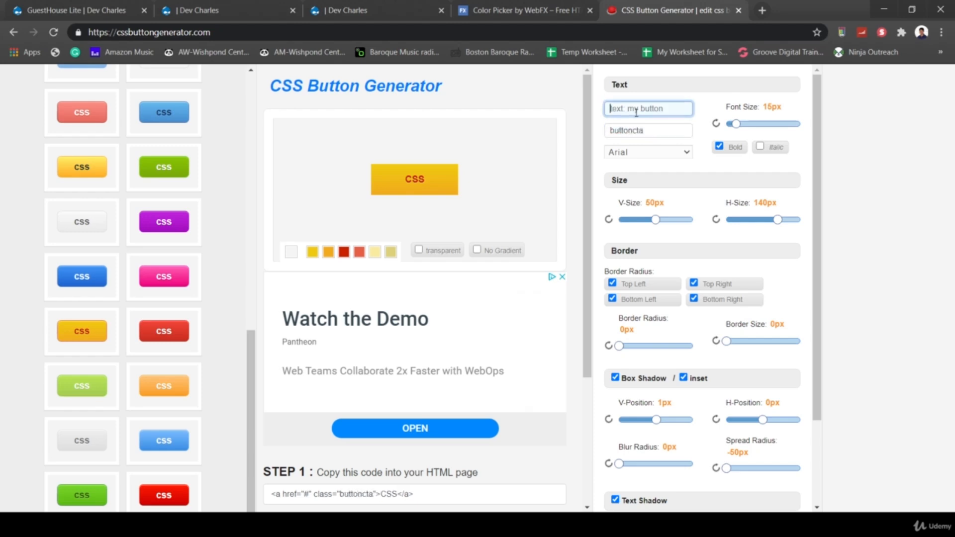
{"action": "type", "text": "Learn More"}
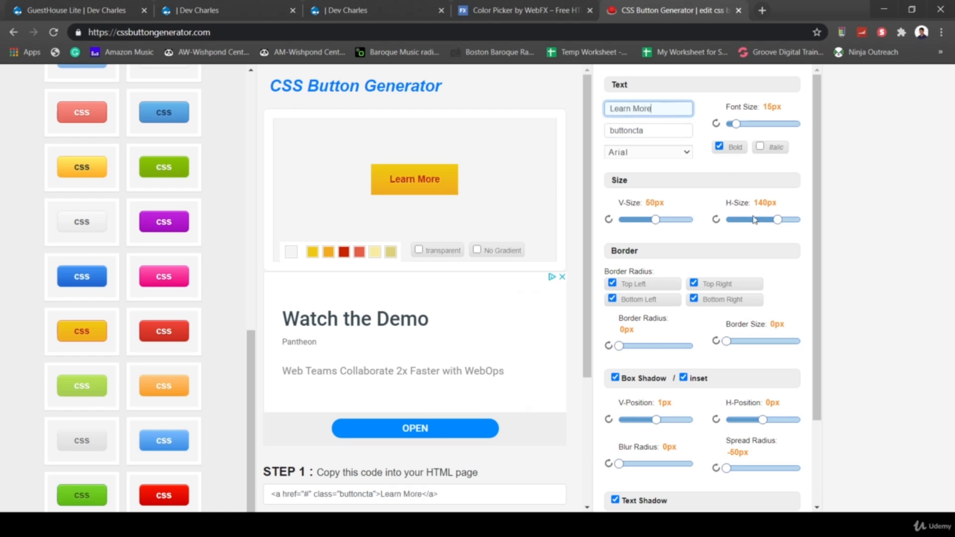
- Select the generated HTML snippet from href to the end
{"action": "scroll", "coordinate": [755, 220], "scroll_direction": "down", "scroll_amount": 2}
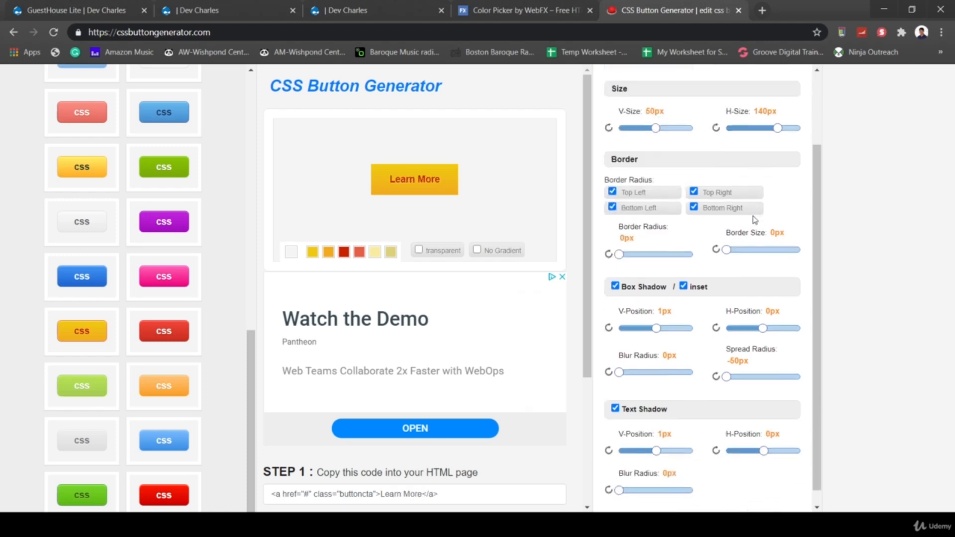
{"action": "scroll", "coordinate": [524, 469], "scroll_direction": "down", "scroll_amount": 1}
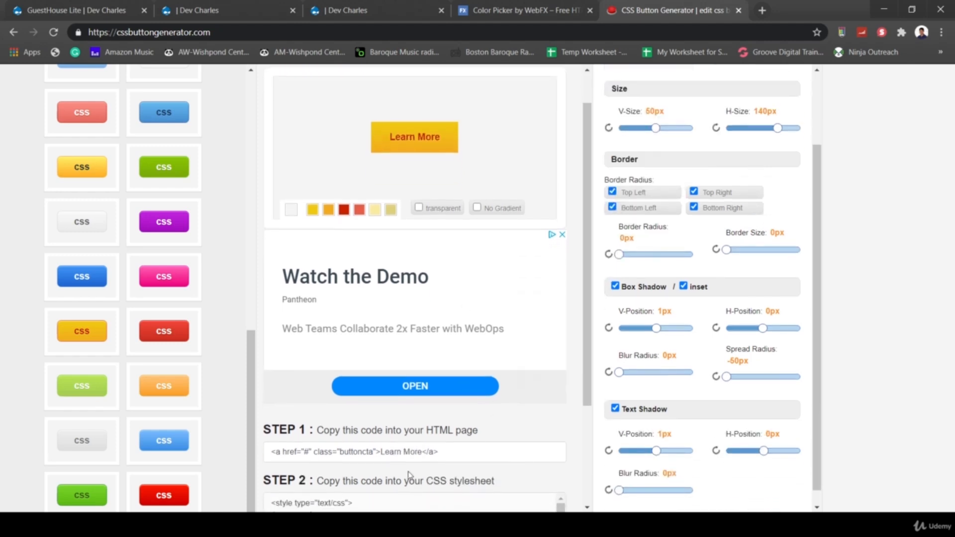
{"action": "left_click_drag", "start_coordinate": [452, 454], "coordinate": [249, 456]}
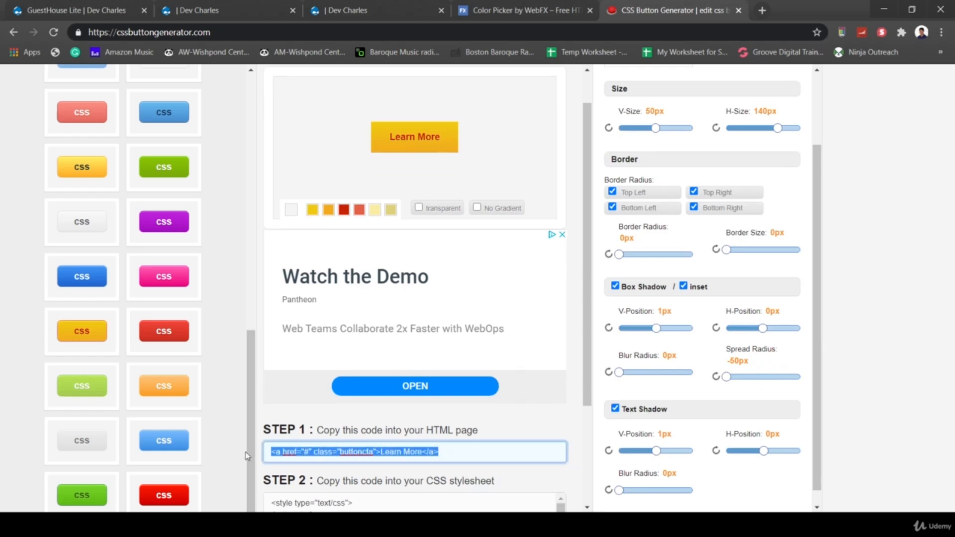
{"action": "left_click", "coordinate": [359, 448]}
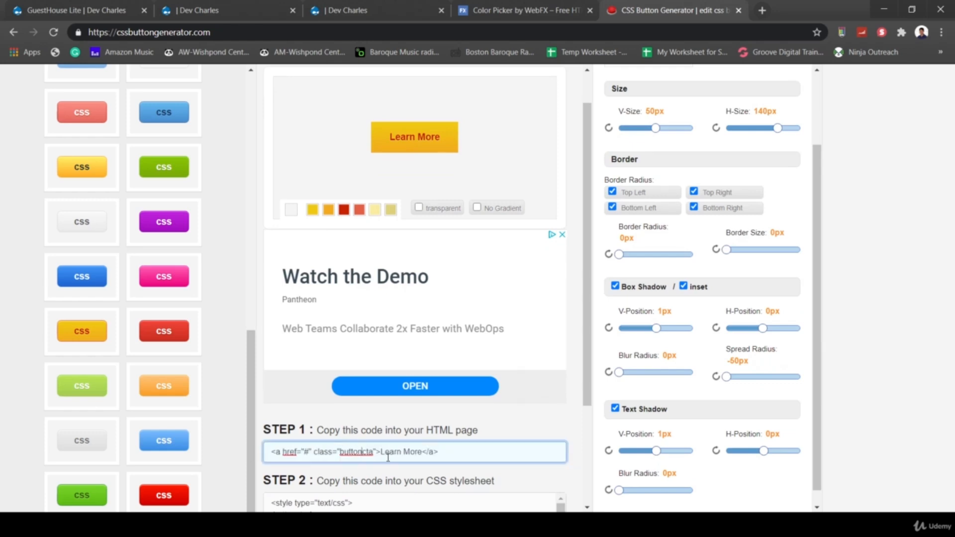
{"action": "left_click_drag", "start_coordinate": [477, 457], "coordinate": [283, 441]}
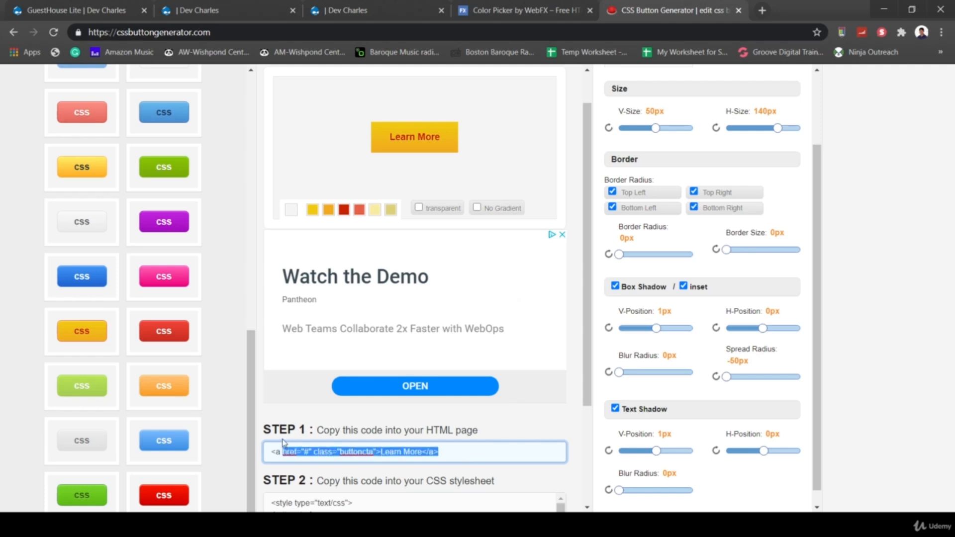
{"action": "scroll", "coordinate": [524, 440], "scroll_direction": "down", "scroll_amount": 3}
- Paste the generated button CSS into a new Notepad++ file
{"action": "left_click", "coordinate": [369, 430]}
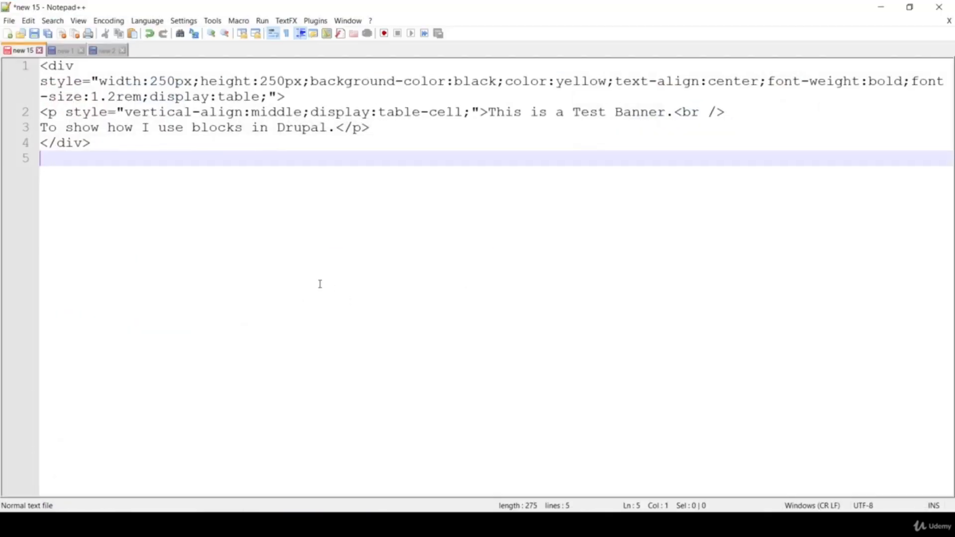
{"action": "key", "text": "ctrl+a"}
{"action": "key", "text": "ctrl+n"}
{"action": "key", "text": "ctrl+v"}
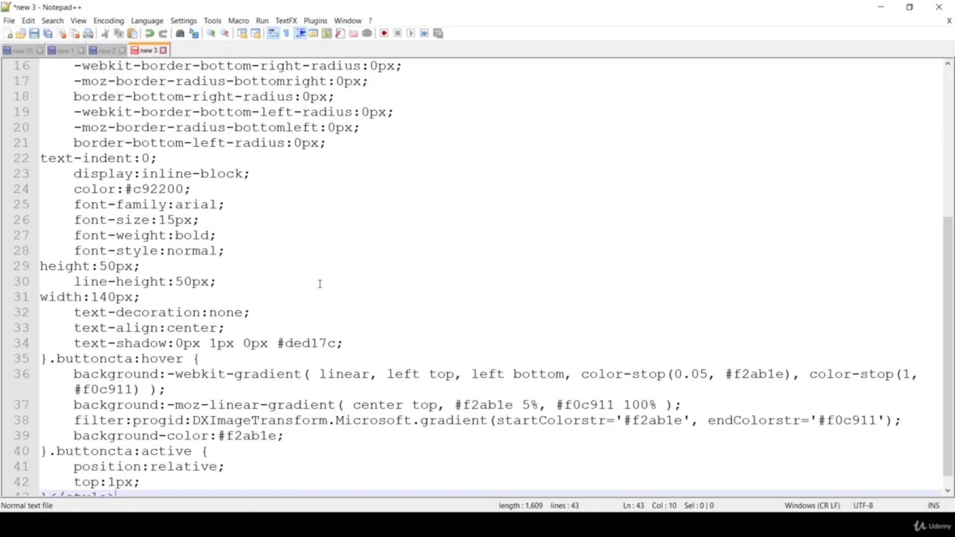
- Delete the opening and closing style tags and select the remaining CSS
{"action": "scroll", "coordinate": [297, 330], "scroll_direction": "up", "scroll_amount": 5}
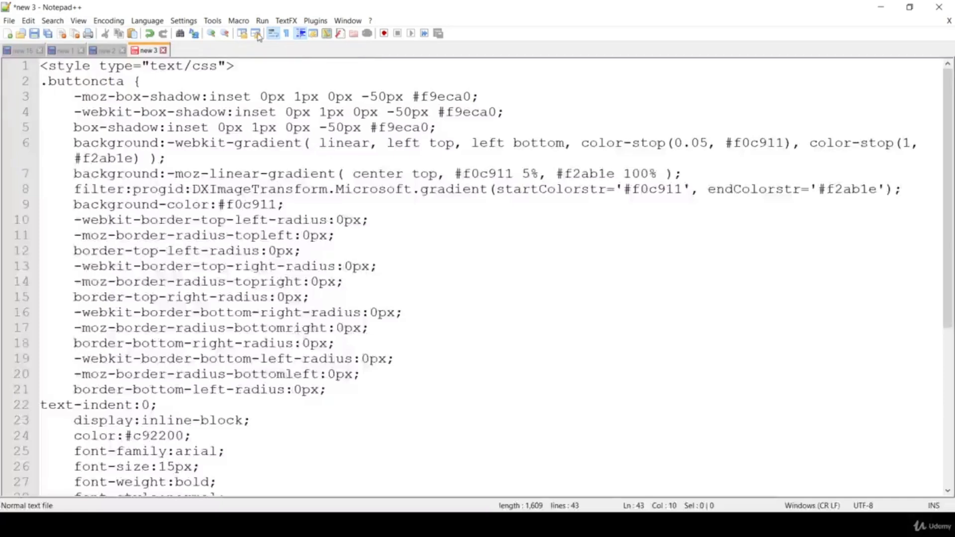
{"action": "left_click_drag", "start_coordinate": [248, 65], "coordinate": [20, 63]}
{"action": "key", "text": "Delete"}
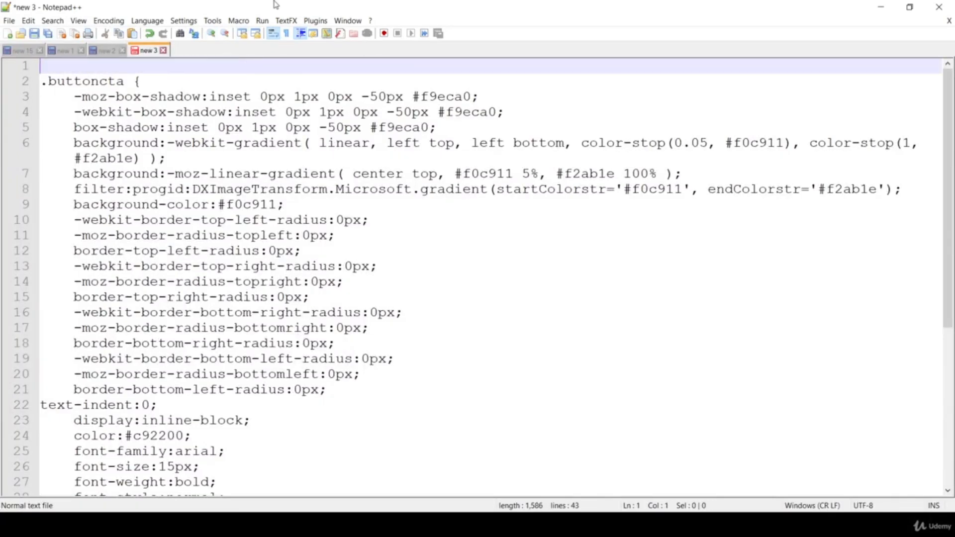
{"action": "key", "text": "Delete"}
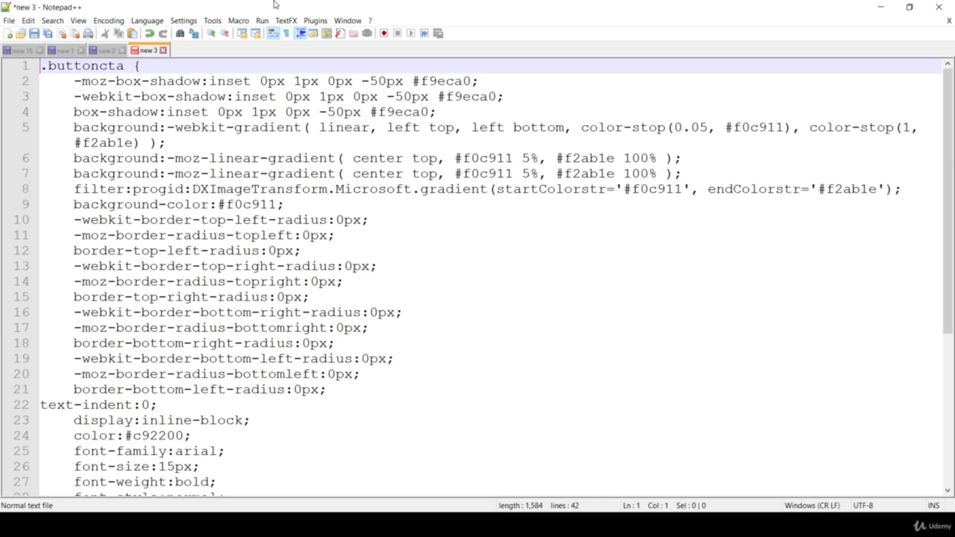
{"action": "scroll", "coordinate": [428, 144], "scroll_direction": "down", "scroll_amount": 5}
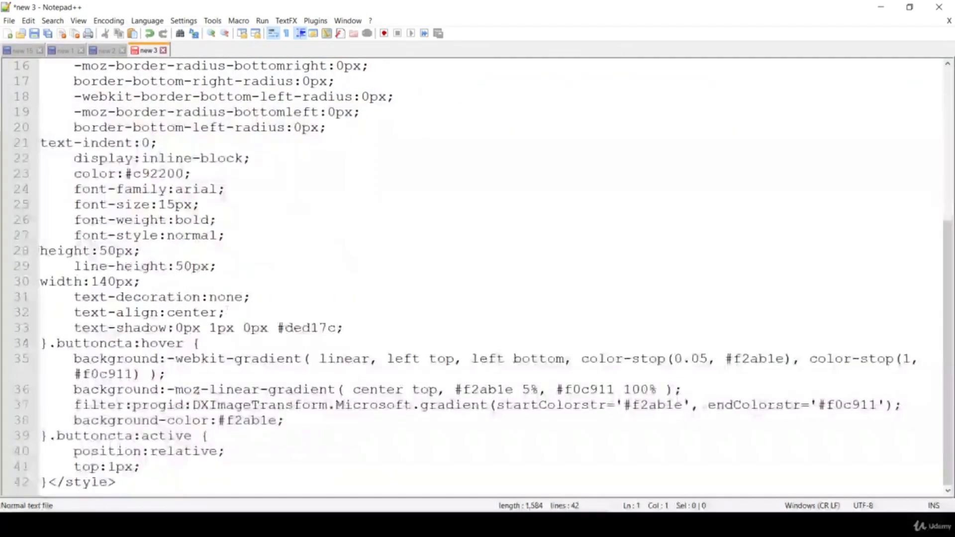
{"action": "left_click_drag", "start_coordinate": [144, 473], "coordinate": [49, 490]}
{"action": "key", "text": "Delete"}
{"action": "scroll", "coordinate": [298, 264], "scroll_direction": "up", "scroll_amount": 5}
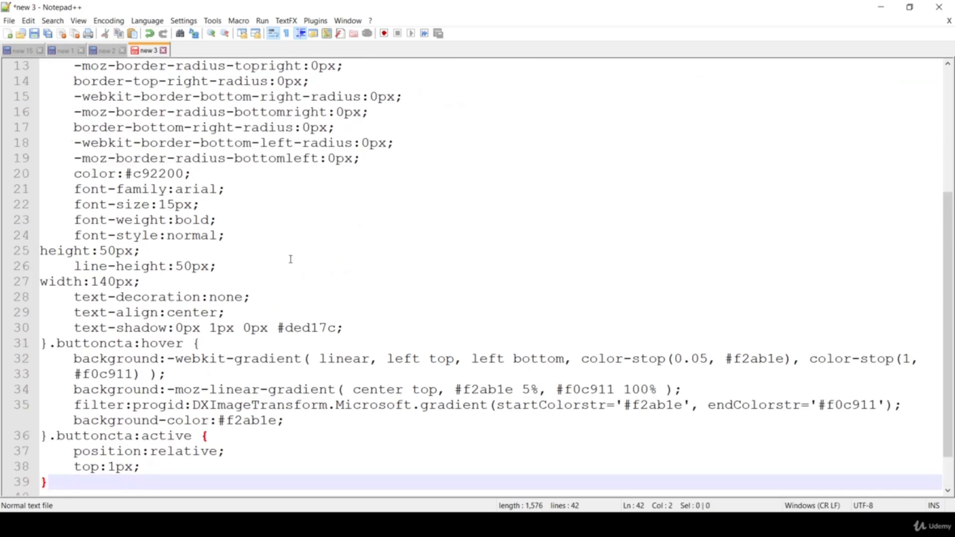
{"action": "key", "text": "ctrl+a"}
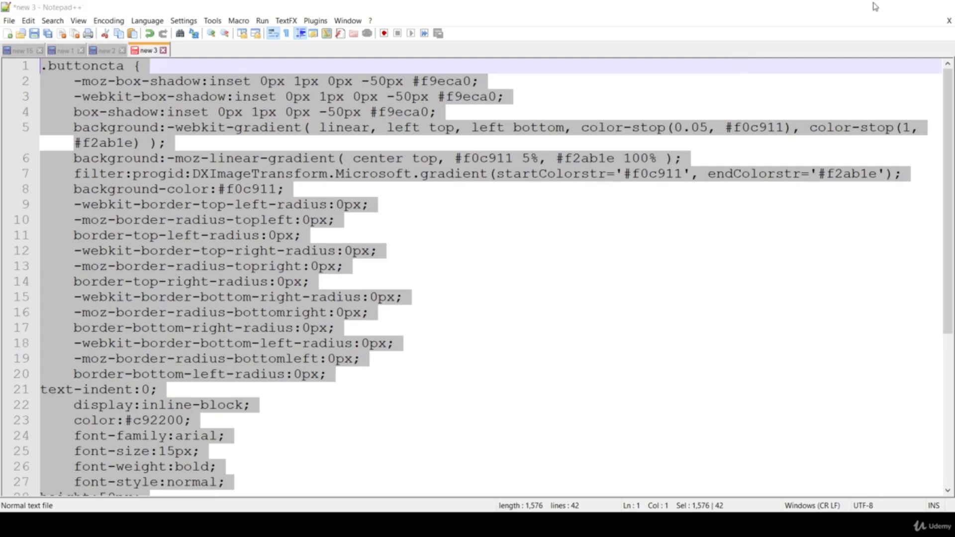
{"action": "left_click", "coordinate": [882, 7]}
- In GuestHouse Lite Custom CSS, replace the empty .bannercta rule with the pasted button CSS
{"action": "left_click", "coordinate": [233, 7]}
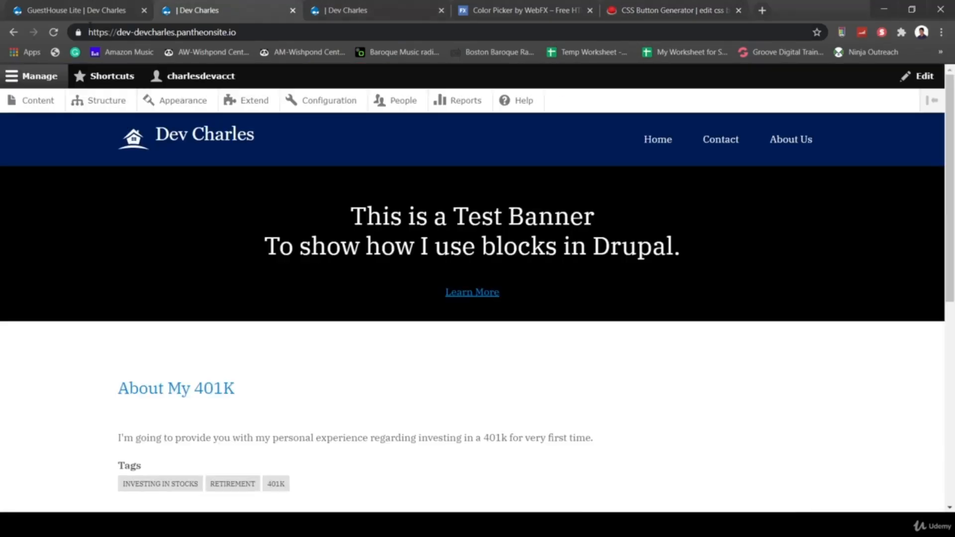
{"action": "left_click", "coordinate": [80, 14]}
{"action": "scroll", "coordinate": [386, 355], "scroll_direction": "down", "scroll_amount": 15}
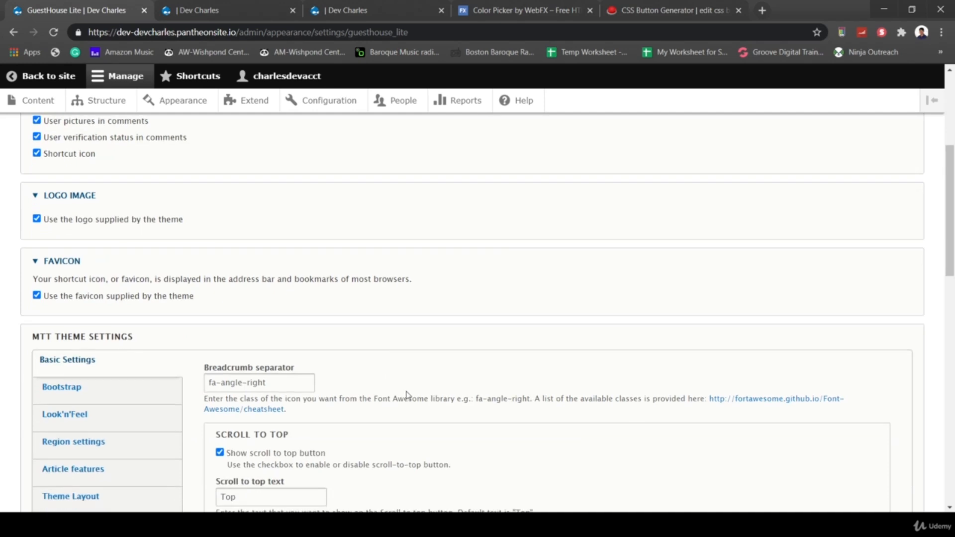
{"action": "scroll", "coordinate": [408, 397], "scroll_direction": "down", "scroll_amount": 1}
{"action": "scroll", "coordinate": [157, 303], "scroll_direction": "down", "scroll_amount": 3}
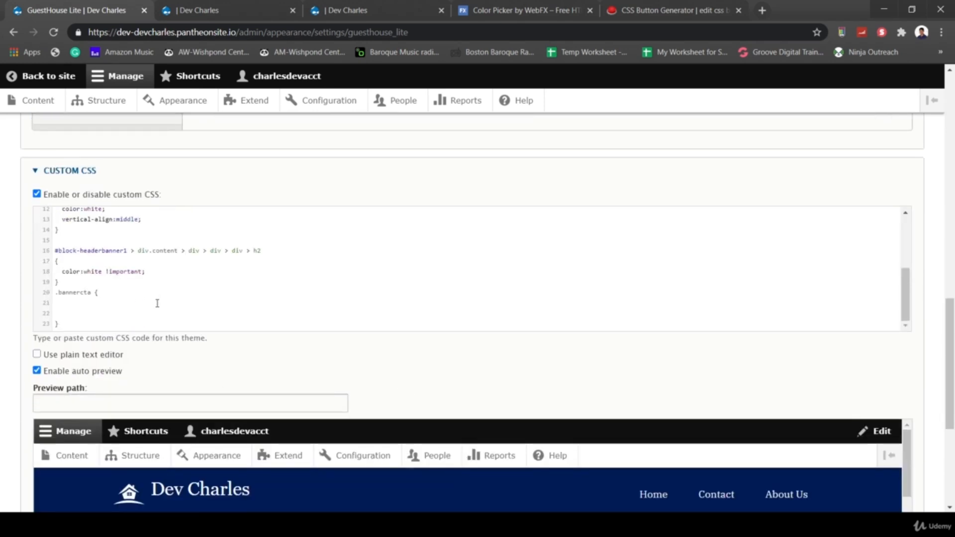
{"action": "left_click", "coordinate": [60, 305]}
{"action": "left_click_drag", "start_coordinate": [104, 297], "coordinate": [41, 295]}
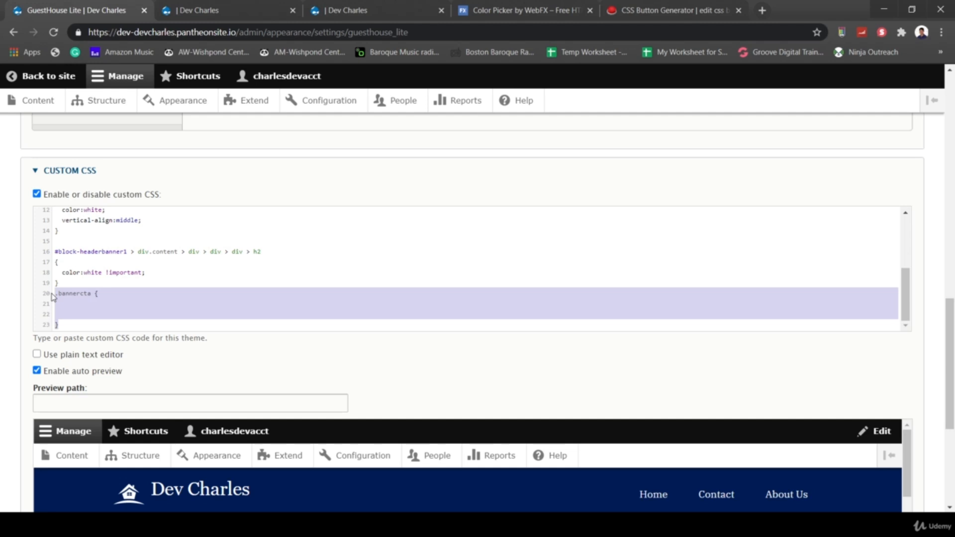
{"action": "key", "text": "ctrl+v"}
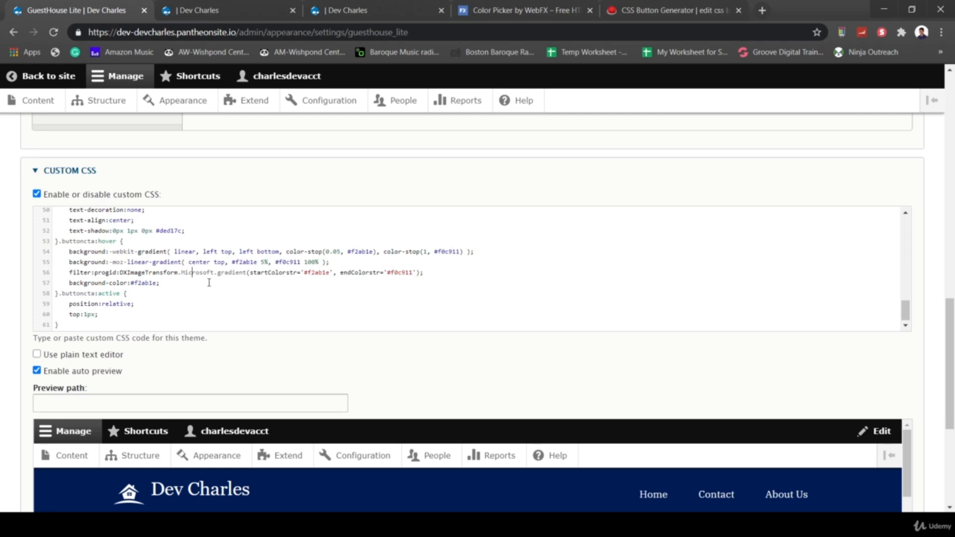
- Scroll to the preview showing the yellow Learn More button in the banner
{"action": "scroll", "coordinate": [158, 294], "scroll_direction": "up", "scroll_amount": 3}
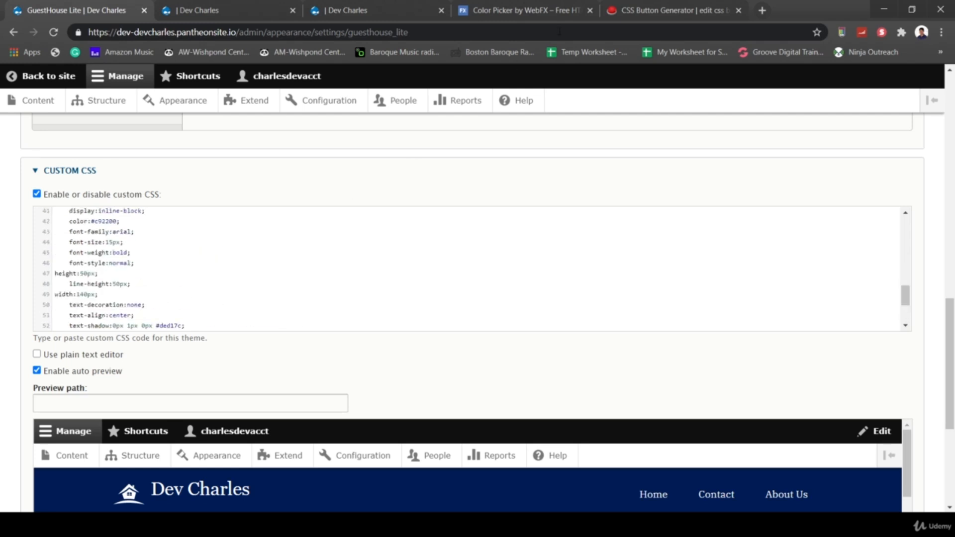
{"action": "left_click", "coordinate": [670, 10]}
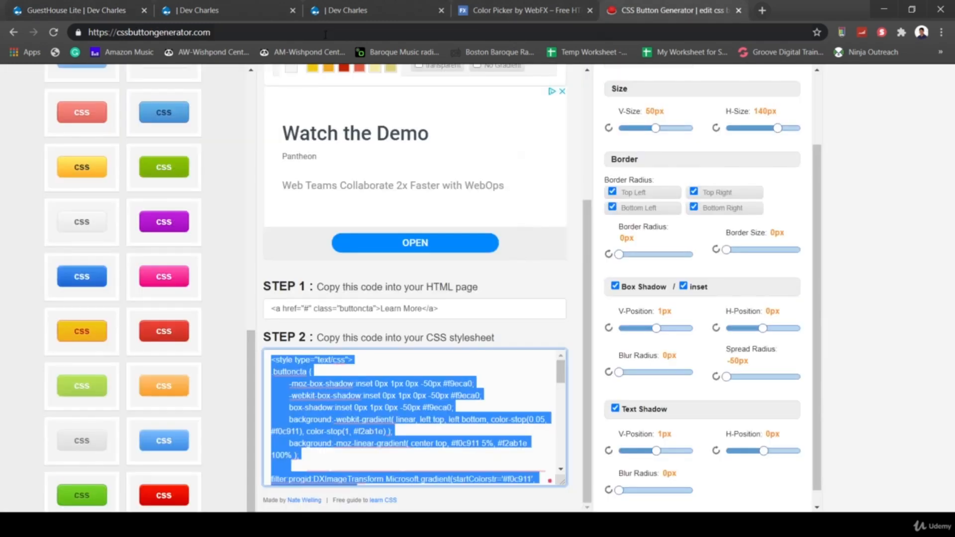
{"action": "left_click", "coordinate": [84, 6]}
{"action": "scroll", "coordinate": [286, 374], "scroll_direction": "down", "scroll_amount": 3}
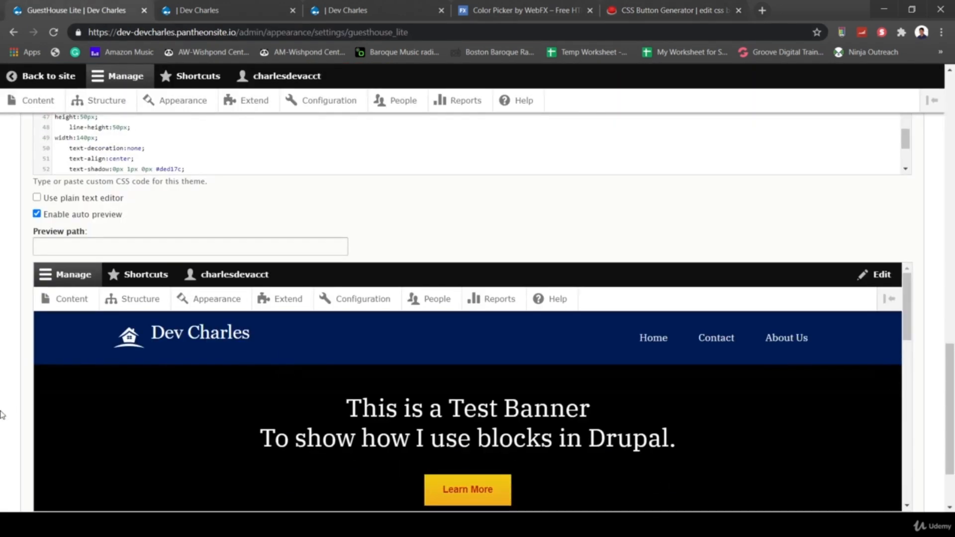
{"action": "scroll", "coordinate": [286, 374], "scroll_direction": "down", "scroll_amount": 2}
{"action": "right_click", "coordinate": [66, 471]}
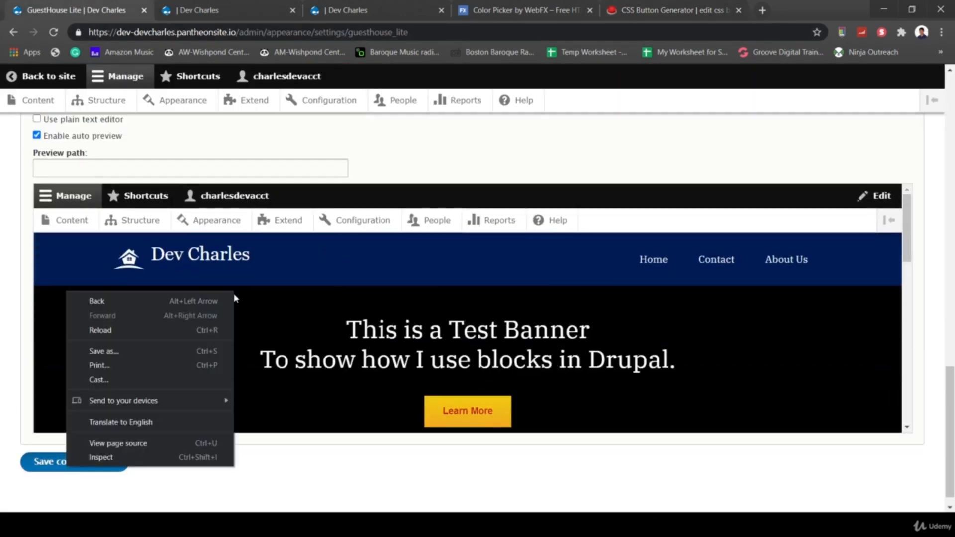
- Save the theme configuration and reload the homepage to see the yellow Learn More button
{"action": "left_click", "coordinate": [35, 465]}
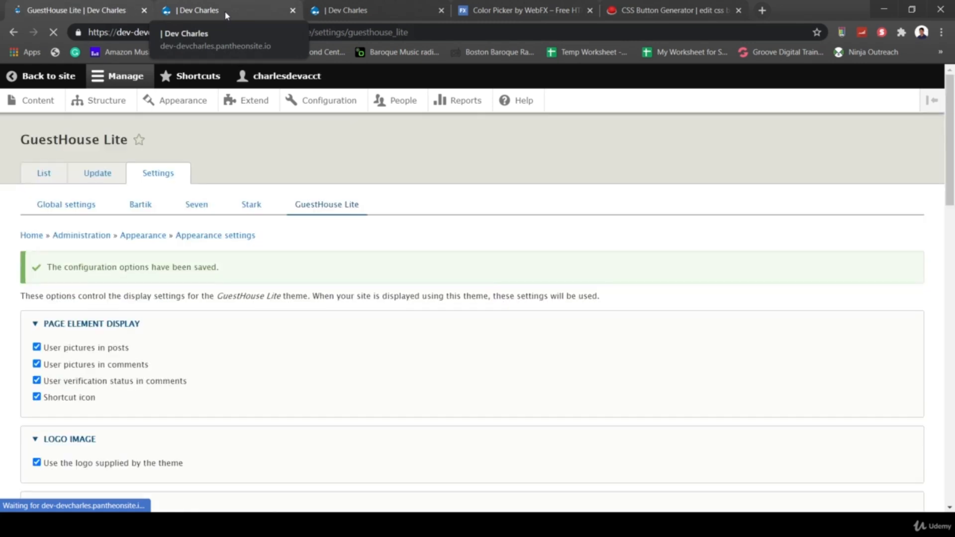
{"action": "left_click", "coordinate": [226, 11]}
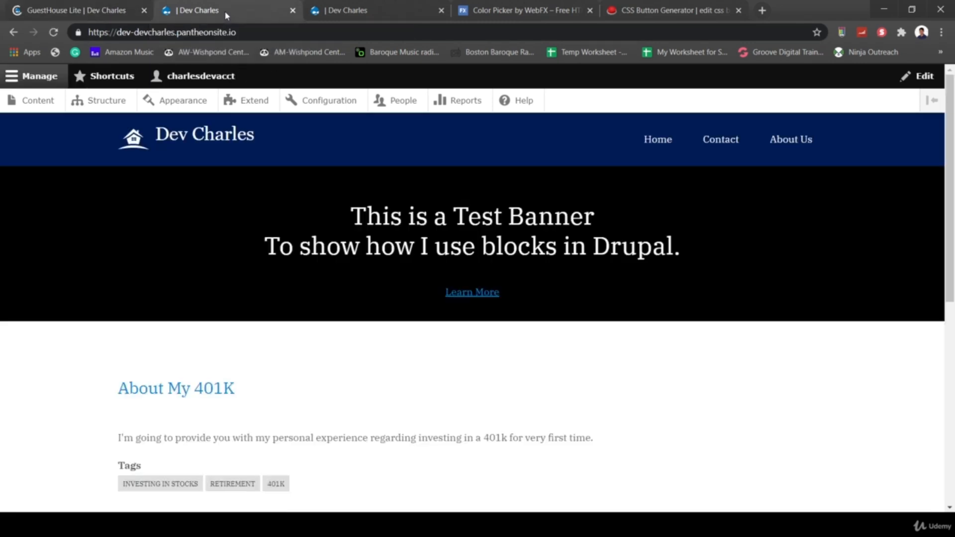
{"action": "left_click", "coordinate": [201, 32]}
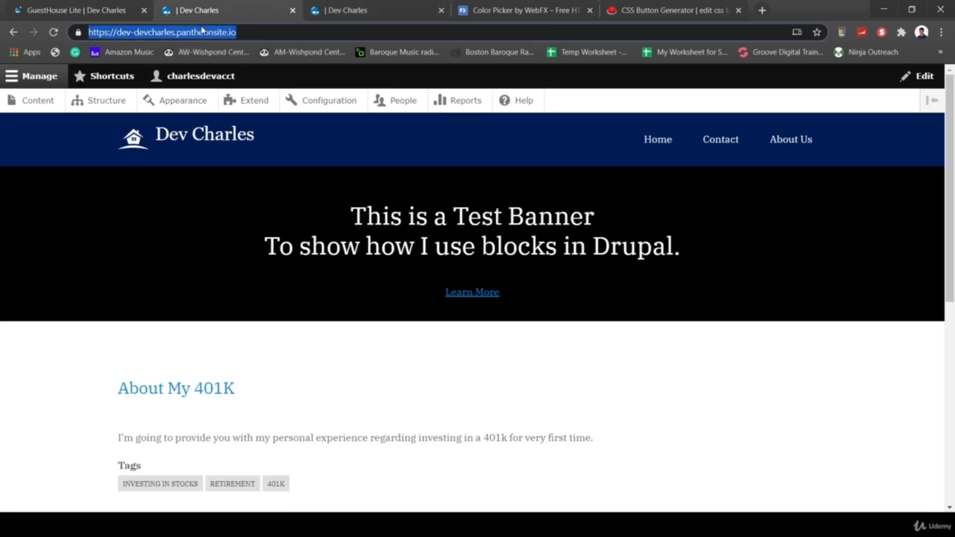
{"action": "key", "text": "Return"}
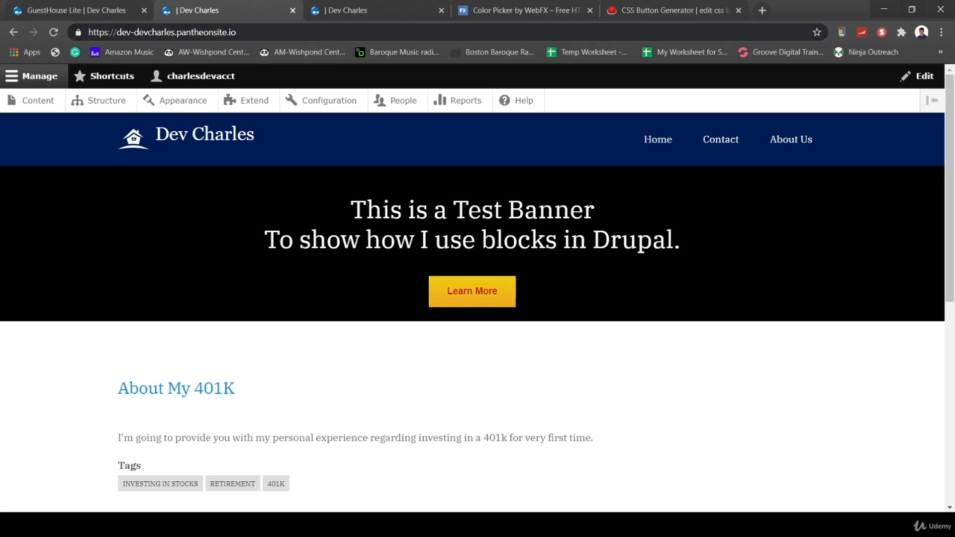
{"action": "left_click", "coordinate": [99, 10]}
- Add a margin-bottom line of 1em to the .buttoncta rule in Custom CSS
{"action": "scroll", "coordinate": [470, 313], "scroll_direction": "down", "scroll_amount": 20}
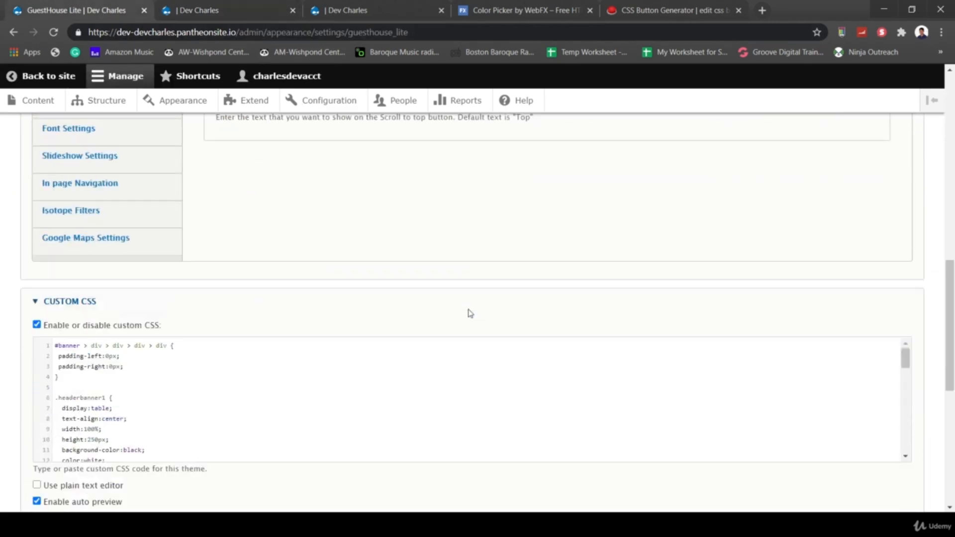
{"action": "scroll", "coordinate": [181, 312], "scroll_direction": "down", "scroll_amount": 2}
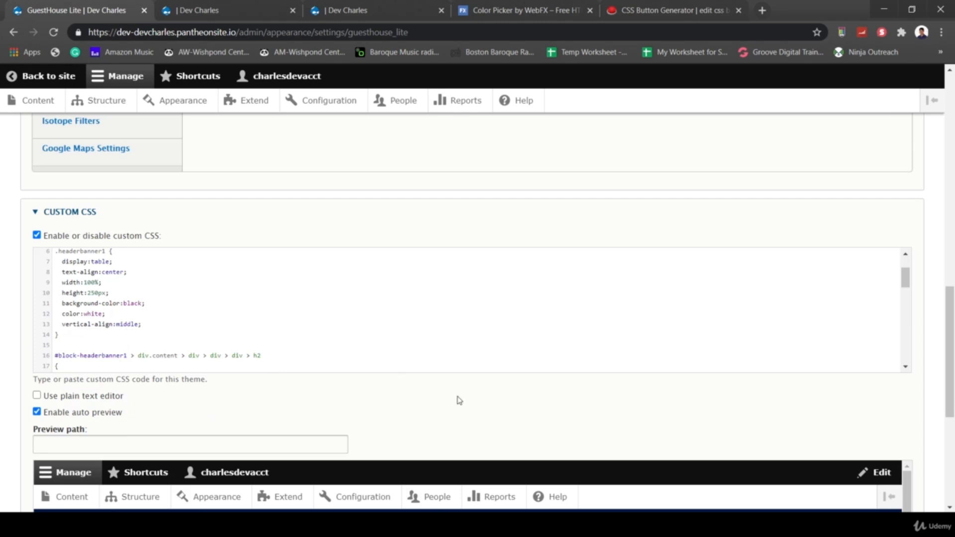
{"action": "scroll", "coordinate": [460, 401], "scroll_direction": "down", "scroll_amount": 5}
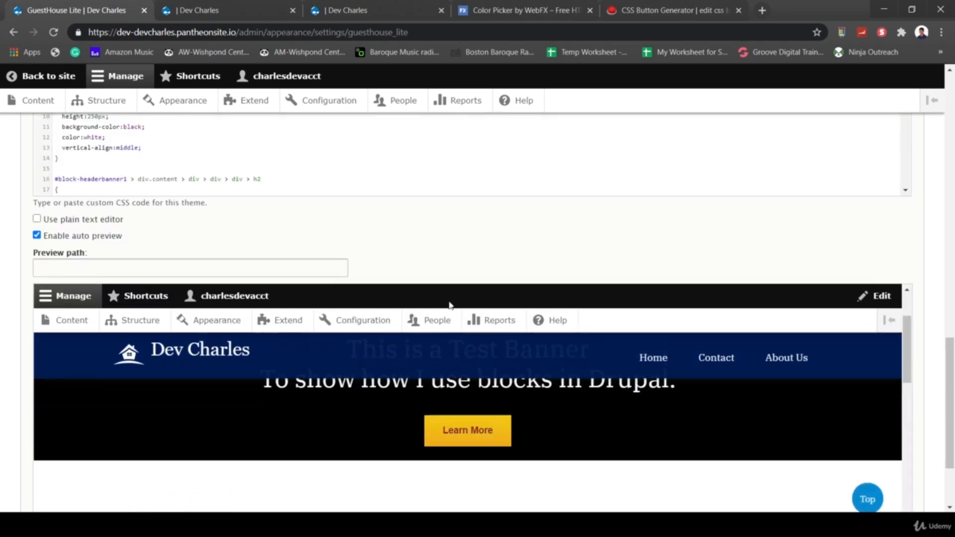
{"action": "scroll", "coordinate": [275, 176], "scroll_direction": "down", "scroll_amount": 3}
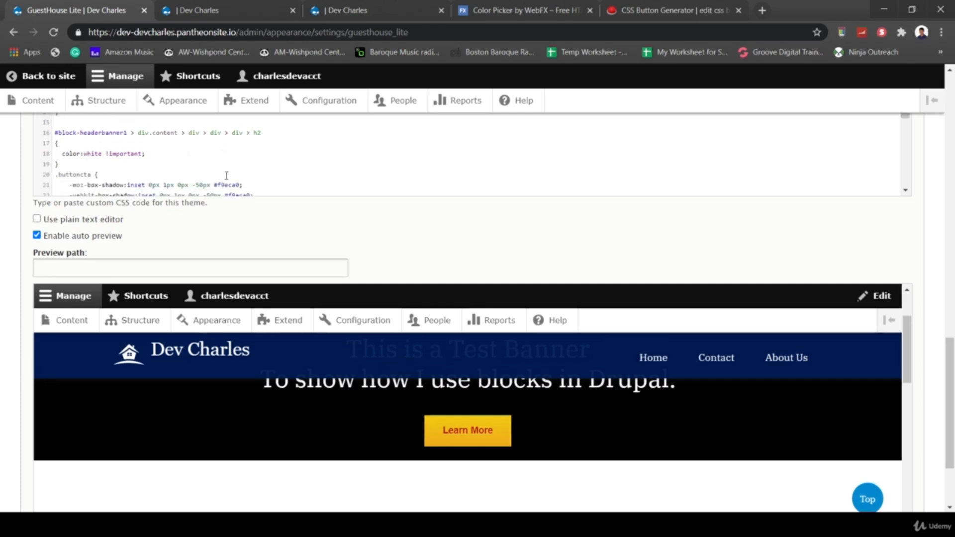
{"action": "scroll", "coordinate": [217, 173], "scroll_direction": "up", "scroll_amount": 1}
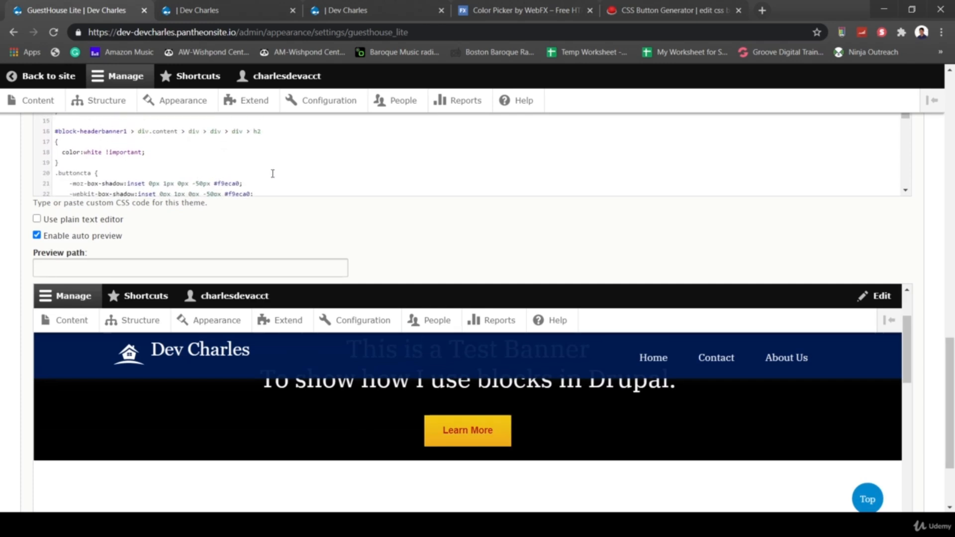
{"action": "scroll", "coordinate": [273, 173], "scroll_direction": "down", "scroll_amount": 6}
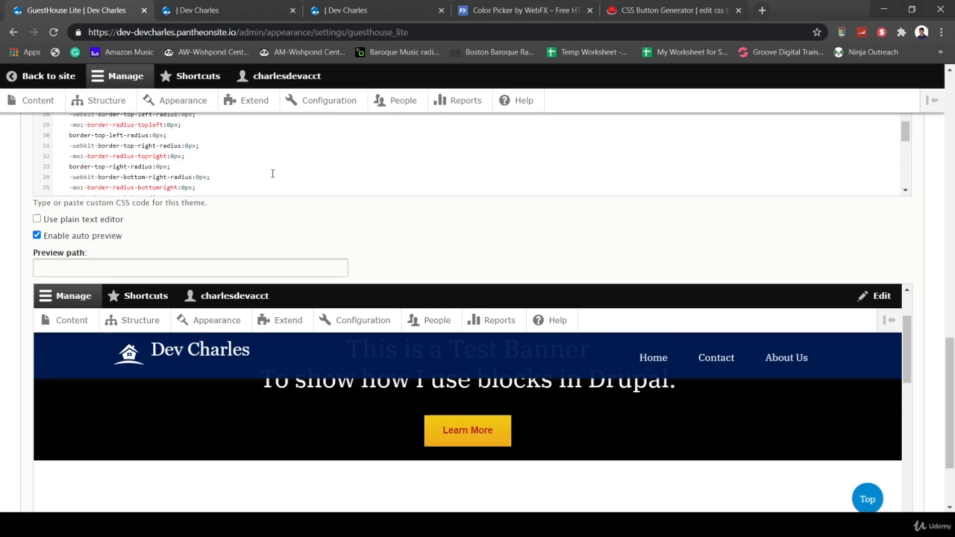
{"action": "scroll", "coordinate": [269, 172], "scroll_direction": "down", "scroll_amount": 3}
{"action": "scroll", "coordinate": [203, 168], "scroll_direction": "down", "scroll_amount": 4}
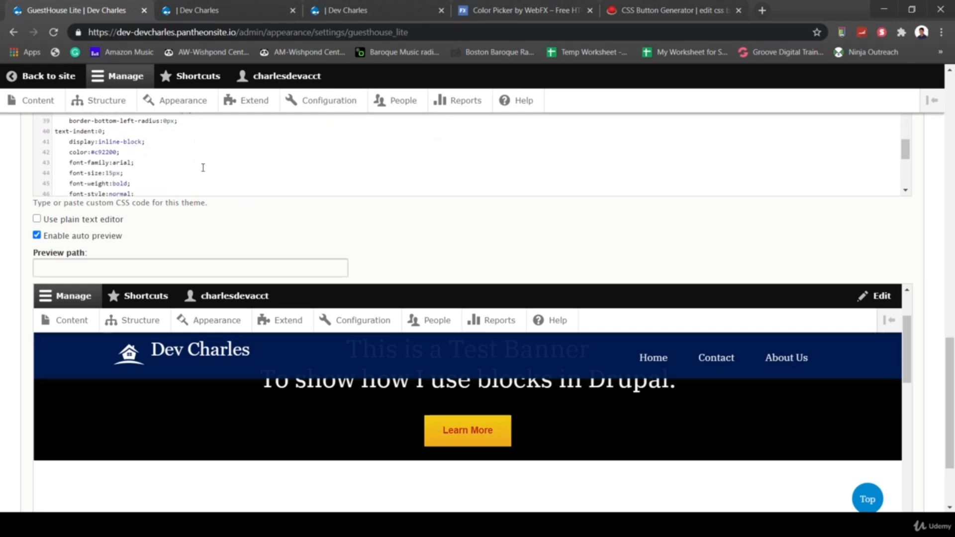
{"action": "scroll", "coordinate": [203, 167], "scroll_direction": "up", "scroll_amount": 8}
{"action": "scroll", "coordinate": [203, 168], "scroll_direction": "up", "scroll_amount": 3}
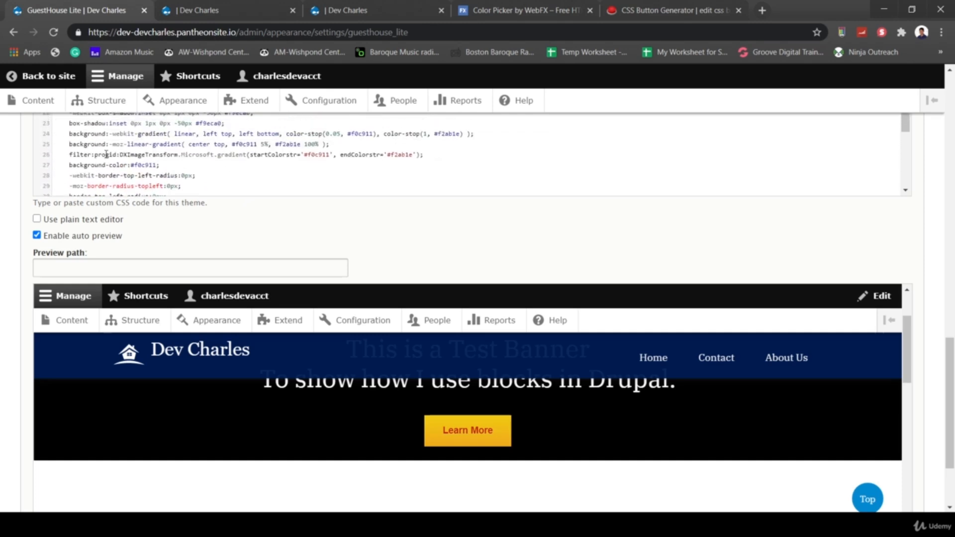
{"action": "scroll", "coordinate": [237, 171], "scroll_direction": "down", "scroll_amount": 7}
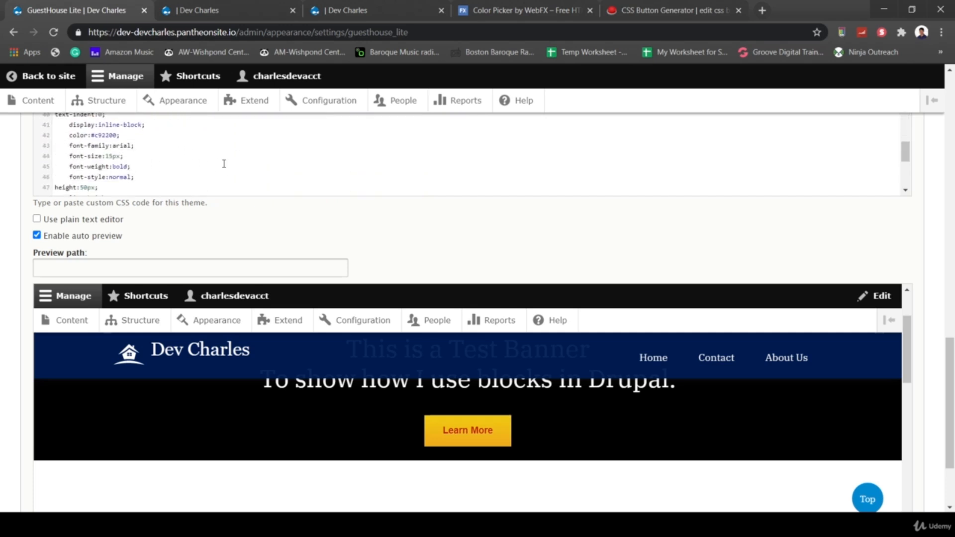
{"action": "scroll", "coordinate": [223, 163], "scroll_direction": "down", "scroll_amount": 4}
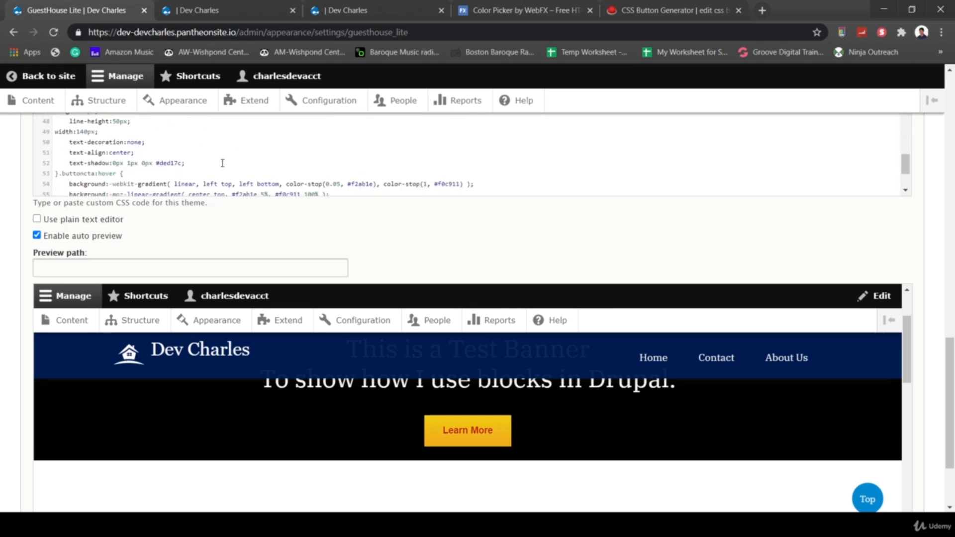
{"action": "key", "text": "Return"}
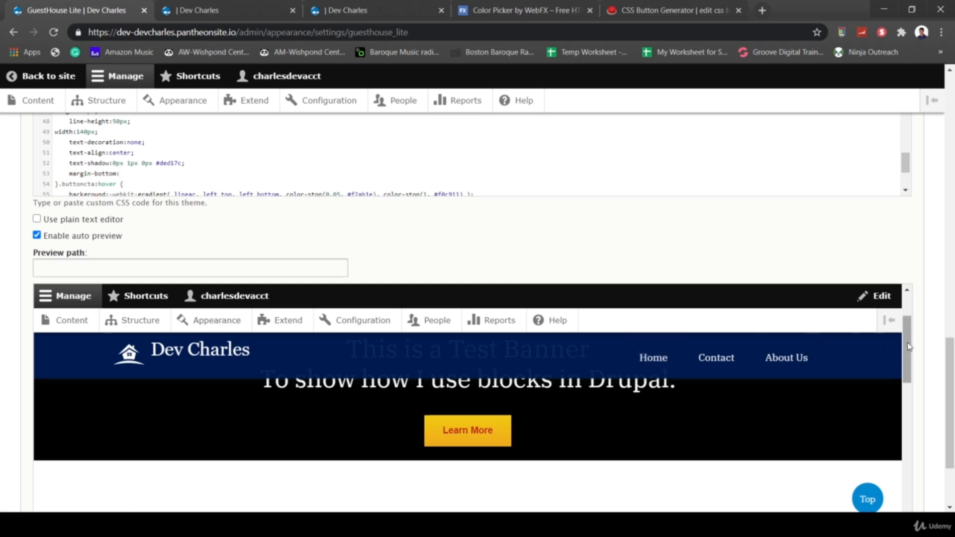
{"action": "mouse_move", "coordinate": [910, 347]}
{"action": "left_mouse_down"}
{"action": "mouse_move", "coordinate": [910, 368]}
{"action": "mouse_move", "coordinate": [910, 351]}
{"action": "left_mouse_up"}
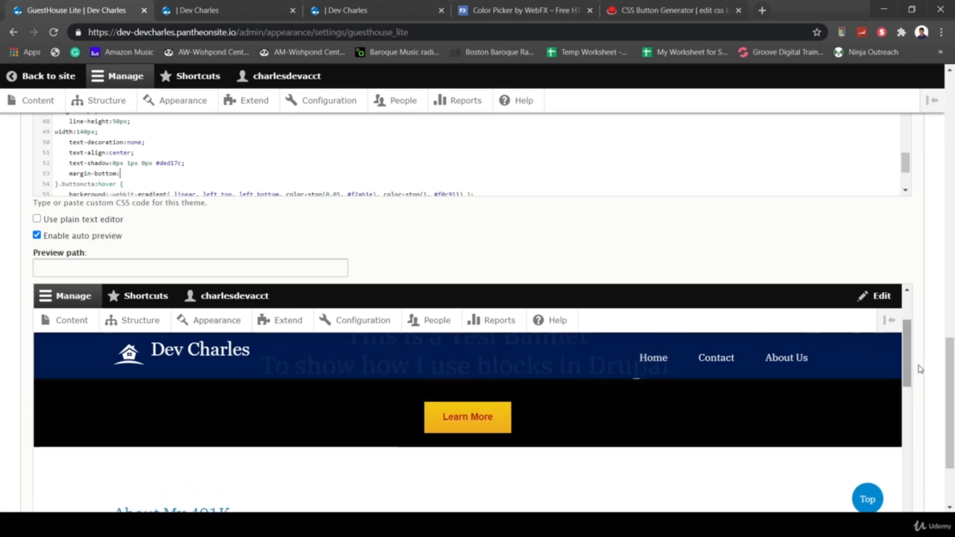
{"action": "type", "text": "1"}
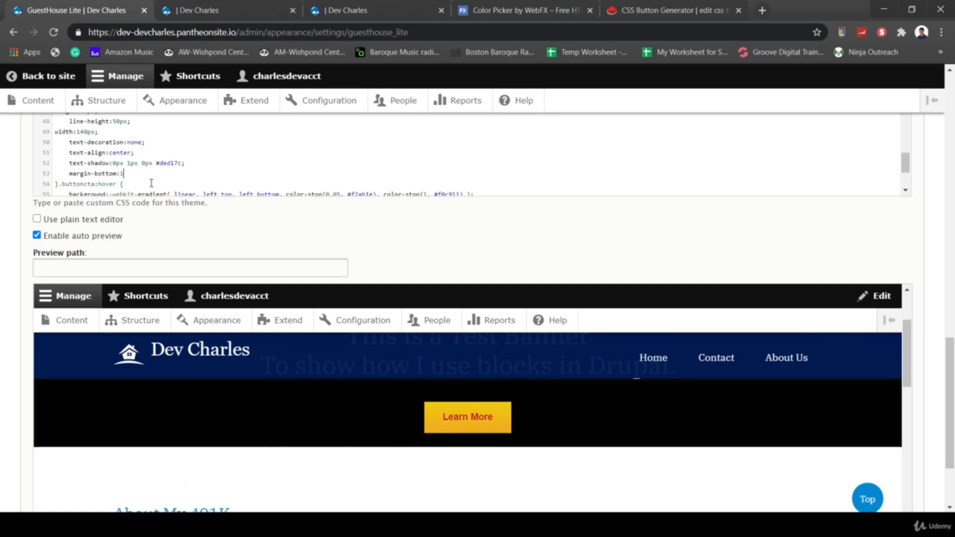
{"action": "type", "text": "em;"}
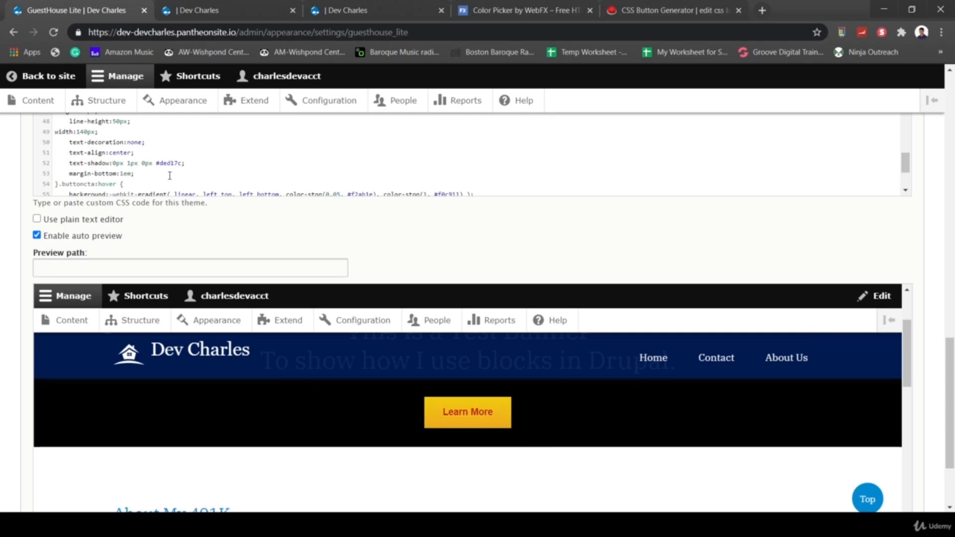
- Change the margin-bottom value to 2em and save the configuration
{"action": "left_click", "coordinate": [124, 173]}
{"action": "key", "text": "BackSpace"}
{"action": "type", "text": "2"}
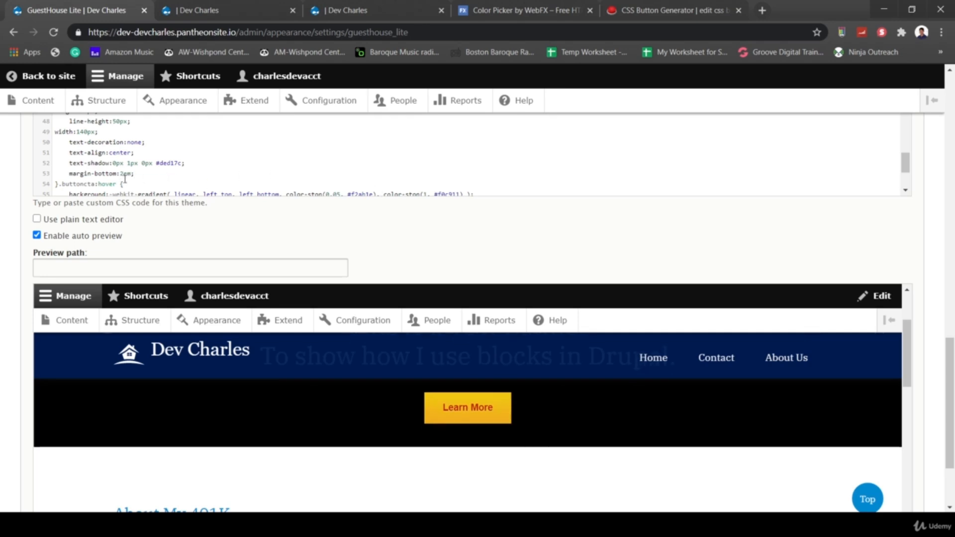
{"action": "scroll", "coordinate": [456, 247], "scroll_direction": "down", "scroll_amount": 1}
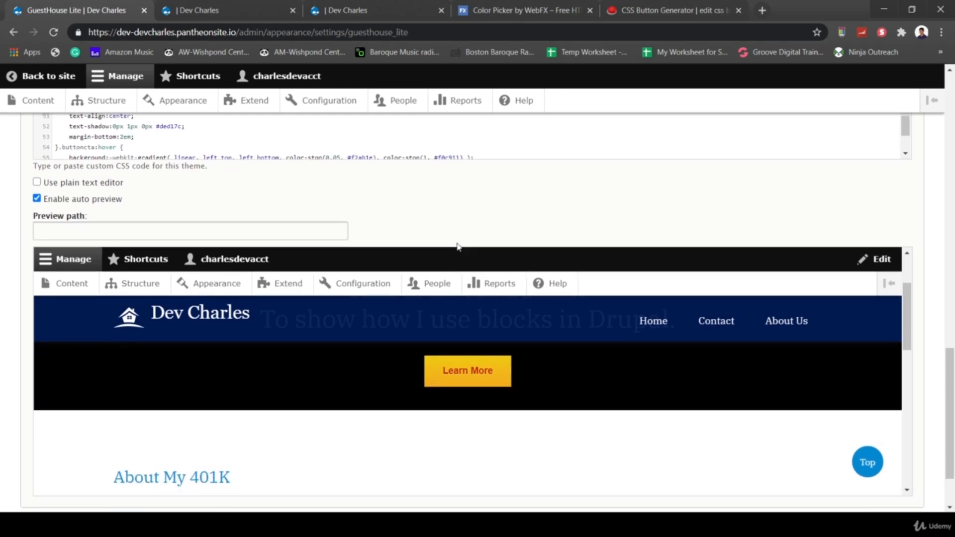
{"action": "scroll", "coordinate": [458, 246], "scroll_direction": "down", "scroll_amount": 2}
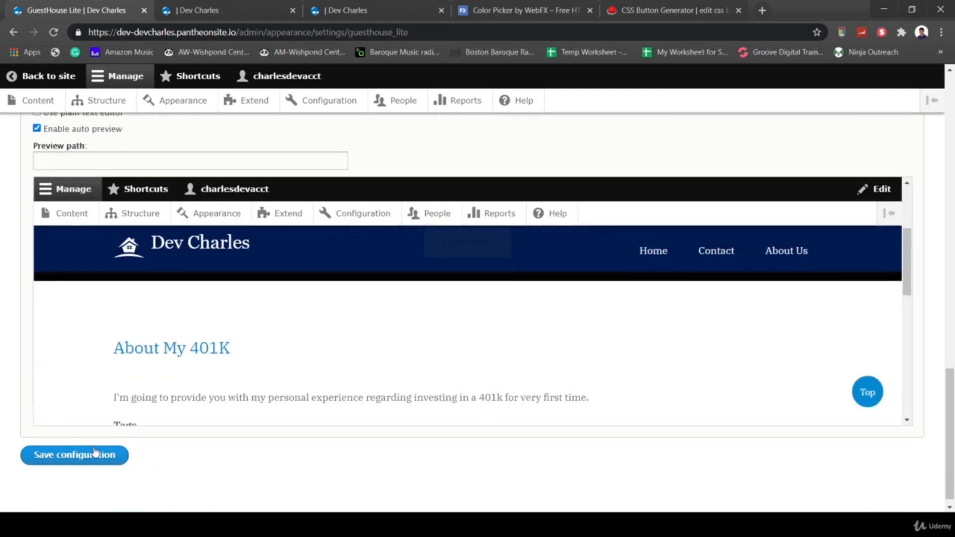
{"action": "left_click", "coordinate": [94, 454]}
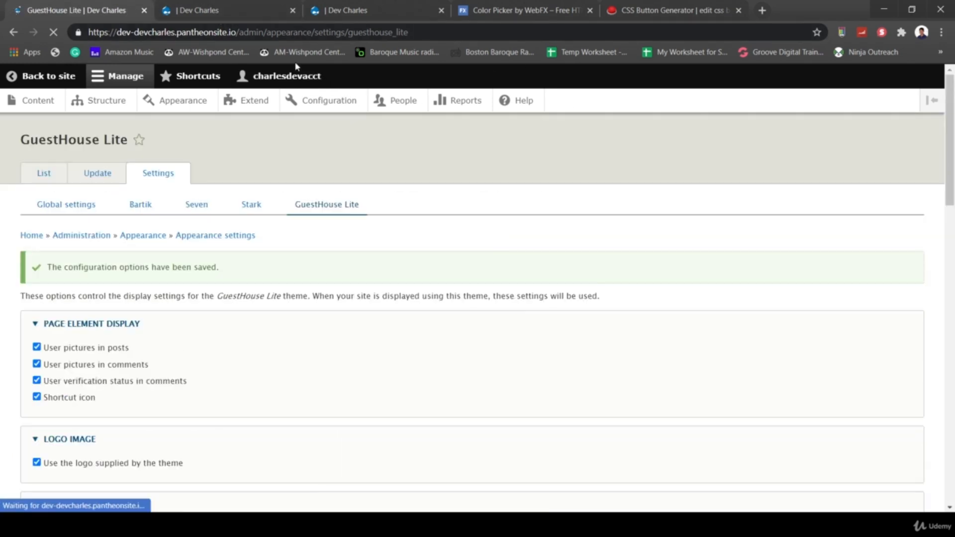
- Reload the homepage to check the Learn More button spacing
{"action": "left_click", "coordinate": [264, 11]}
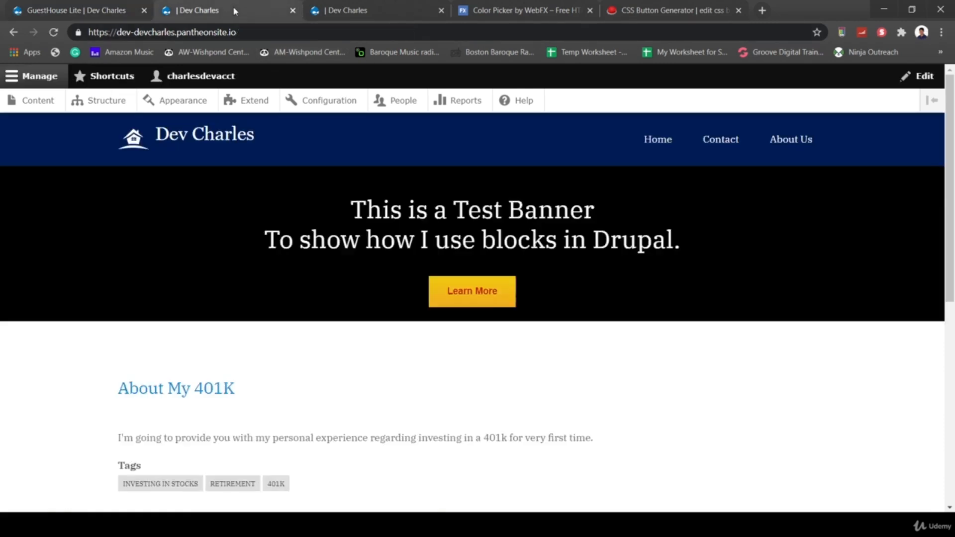
{"action": "left_click", "coordinate": [270, 34]}
{"action": "key", "text": "Return"}
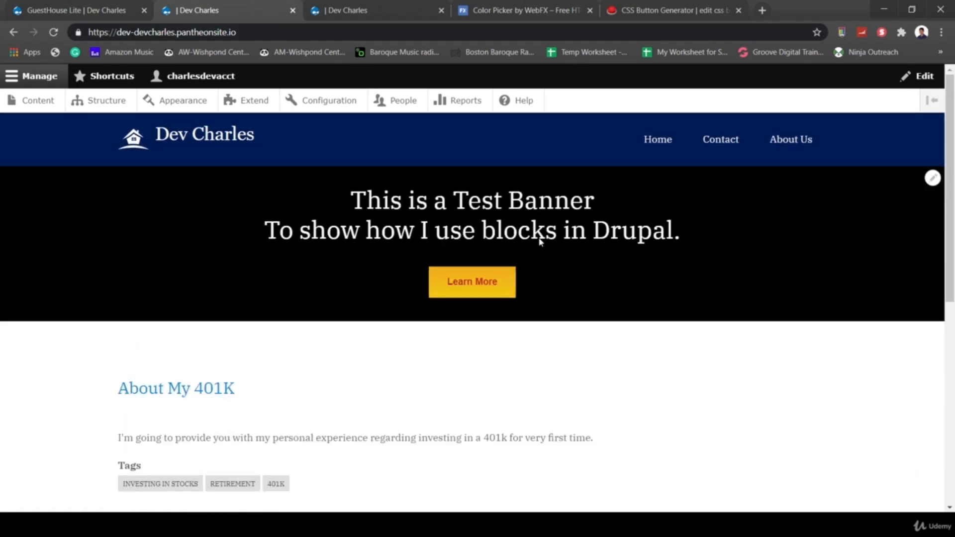
- Open the Content administration list from the admin toolbar
{"action": "left_click", "coordinate": [43, 13]}
{"action": "scroll", "coordinate": [299, 310], "scroll_direction": "down", "scroll_amount": 9}
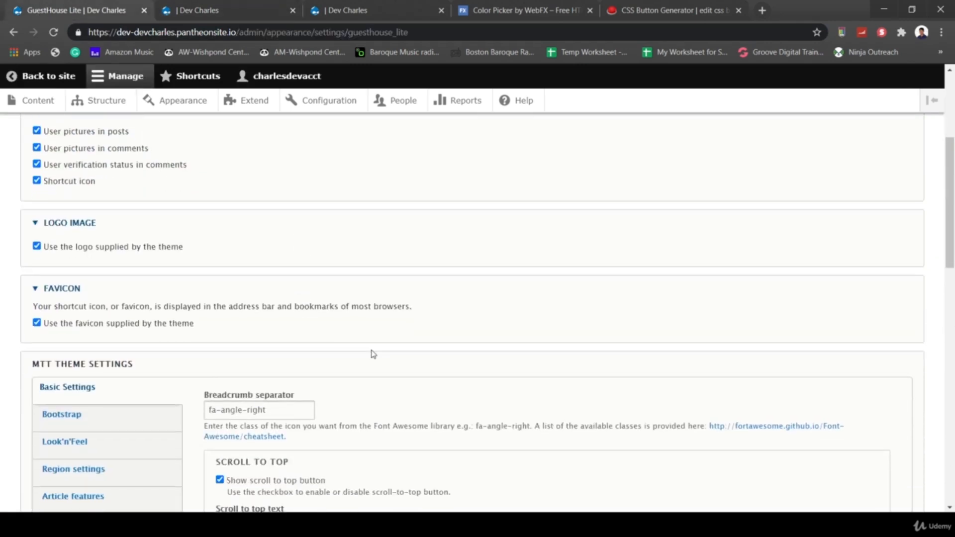
{"action": "scroll", "coordinate": [358, 342], "scroll_direction": "down", "scroll_amount": 2}
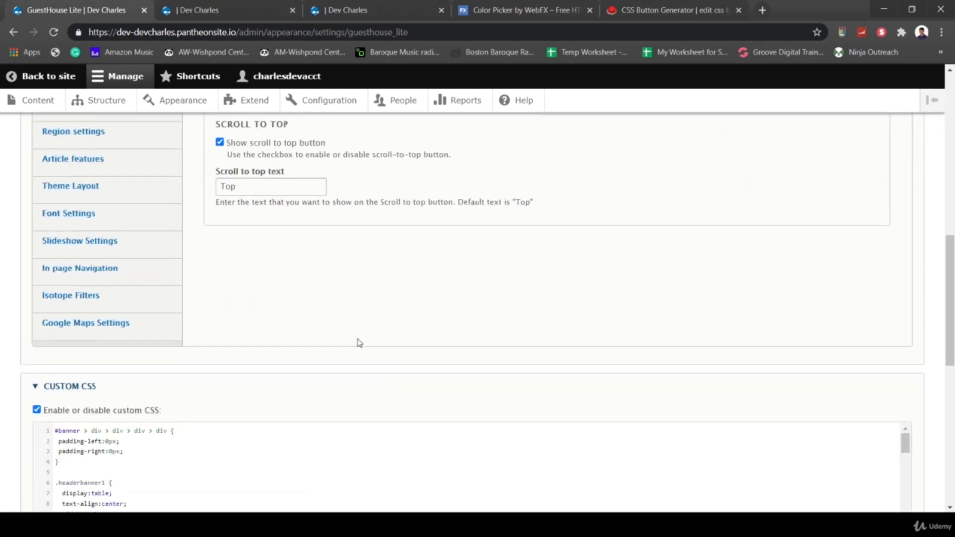
{"action": "left_click", "coordinate": [202, 11]}
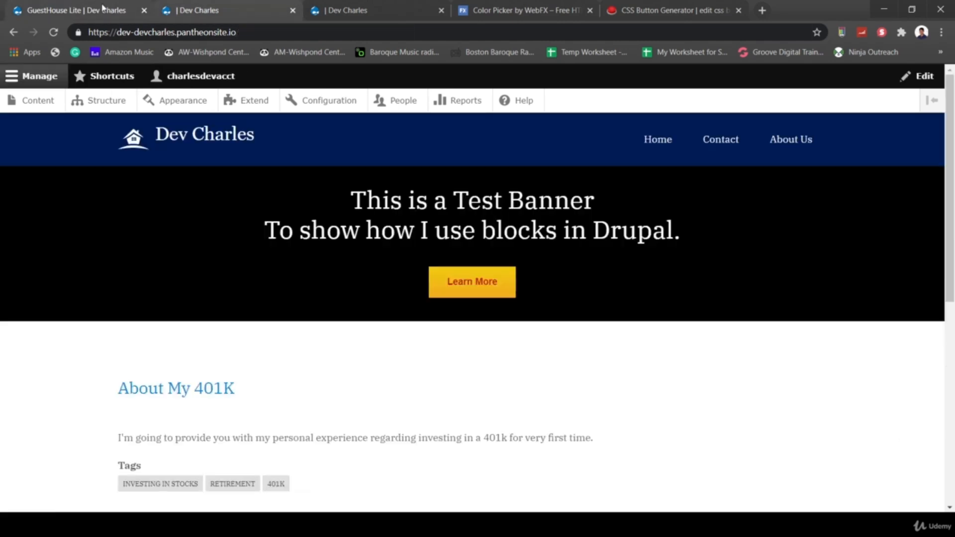
{"action": "left_click", "coordinate": [34, 106]}
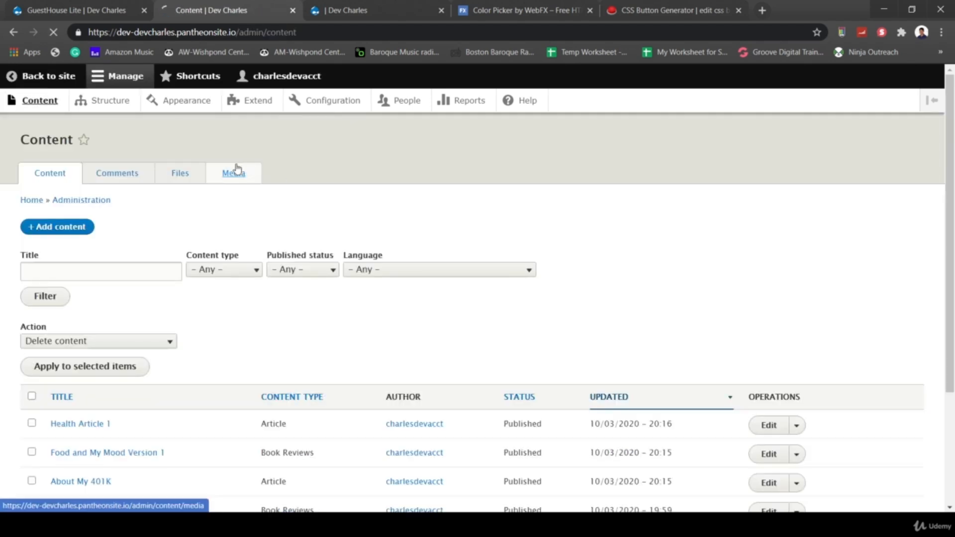
- Open the emeraldbg01.png item from the Media list
{"action": "left_click", "coordinate": [237, 172]}
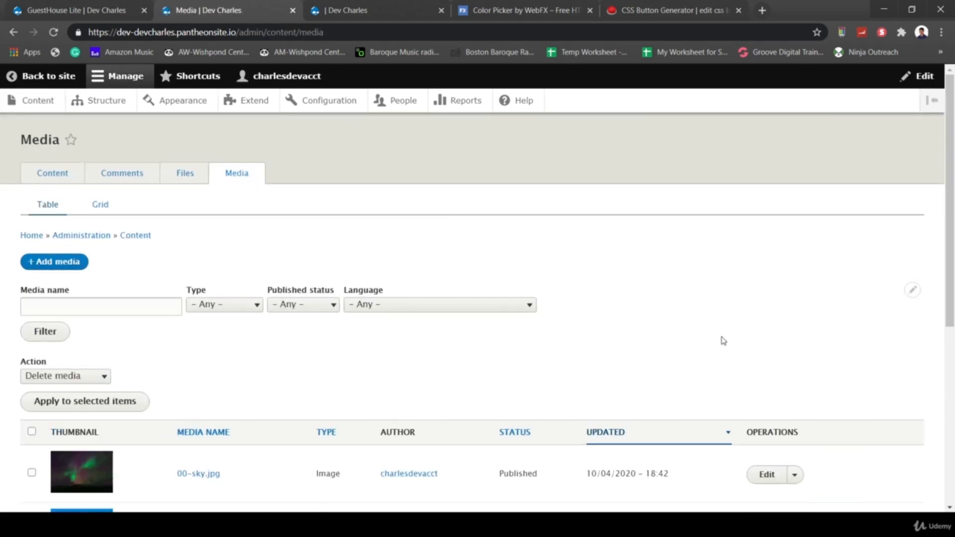
{"action": "scroll", "coordinate": [718, 364], "scroll_direction": "down", "scroll_amount": 3}
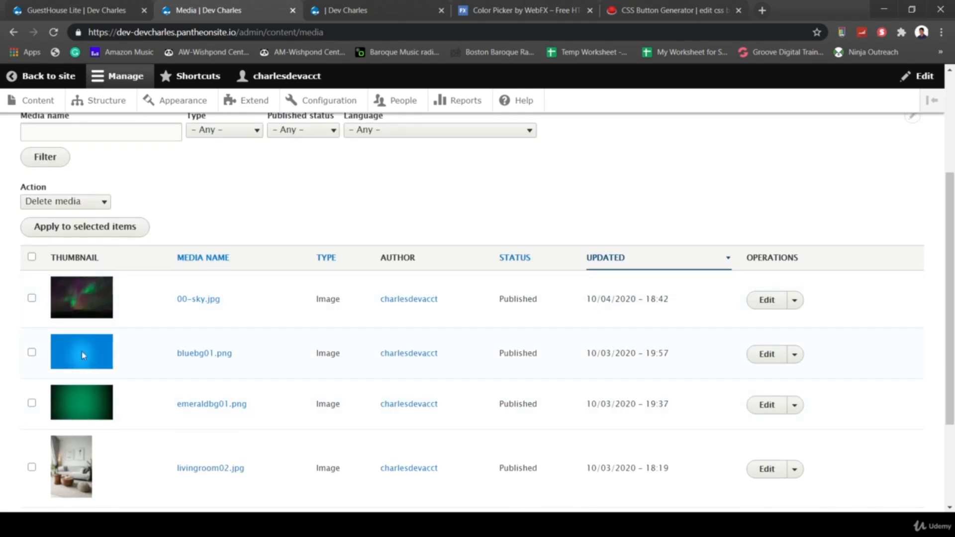
{"action": "scroll", "coordinate": [267, 409], "scroll_direction": "down", "scroll_amount": 3}
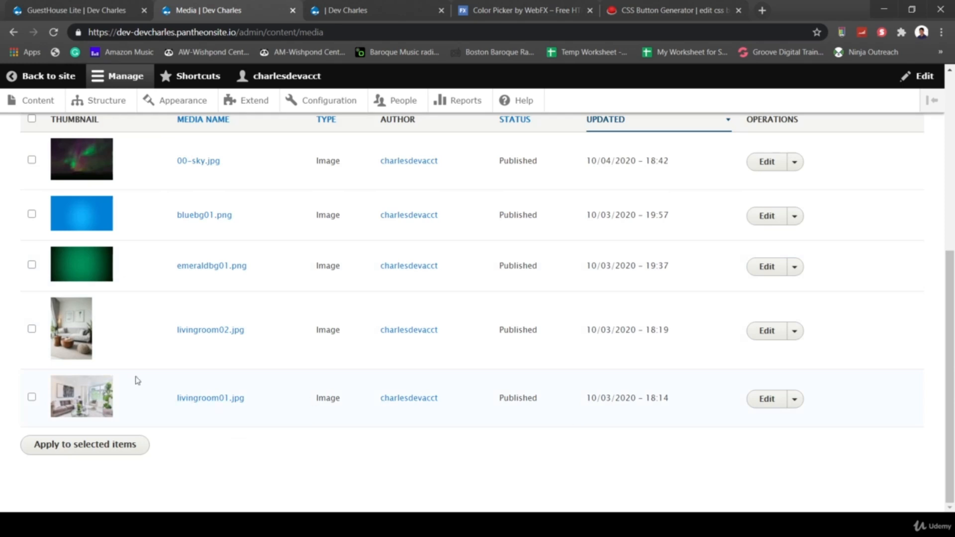
{"action": "scroll", "coordinate": [333, 396], "scroll_direction": "up", "scroll_amount": 1}
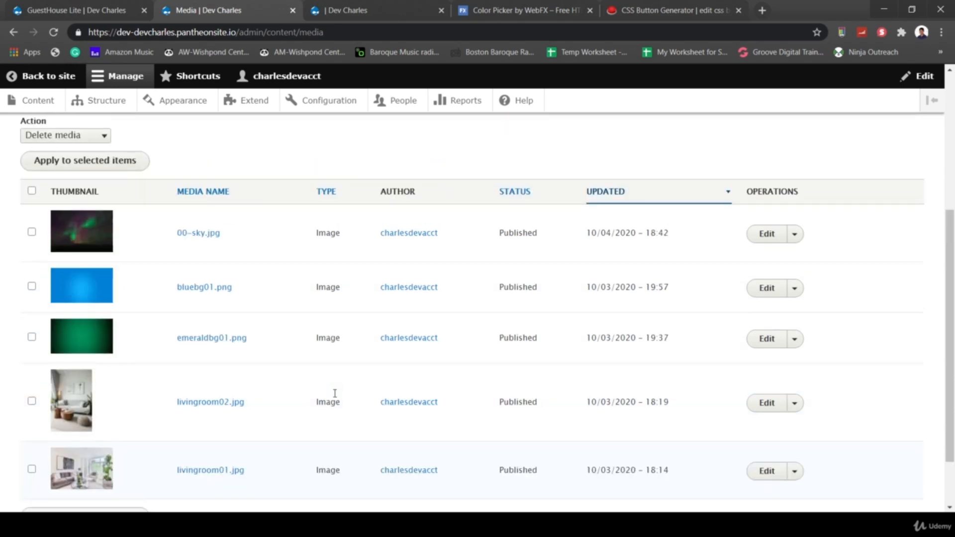
{"action": "scroll", "coordinate": [171, 368], "scroll_direction": "down", "scroll_amount": 1}
{"action": "scroll", "coordinate": [229, 311], "scroll_direction": "up", "scroll_amount": 1}
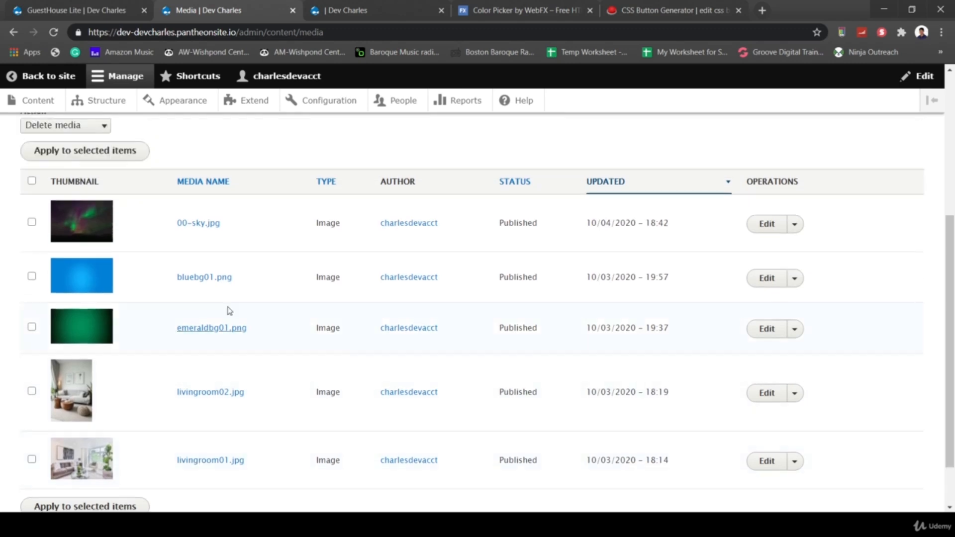
{"action": "left_click", "coordinate": [204, 331]}
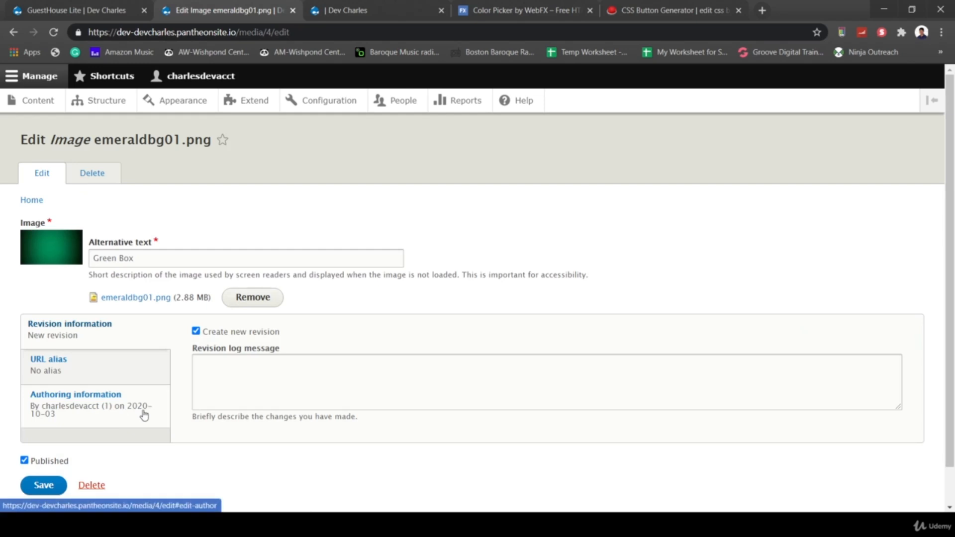
- Open the image file in a new tab and select its /sites/default/files path
{"action": "right_click", "coordinate": [117, 300]}
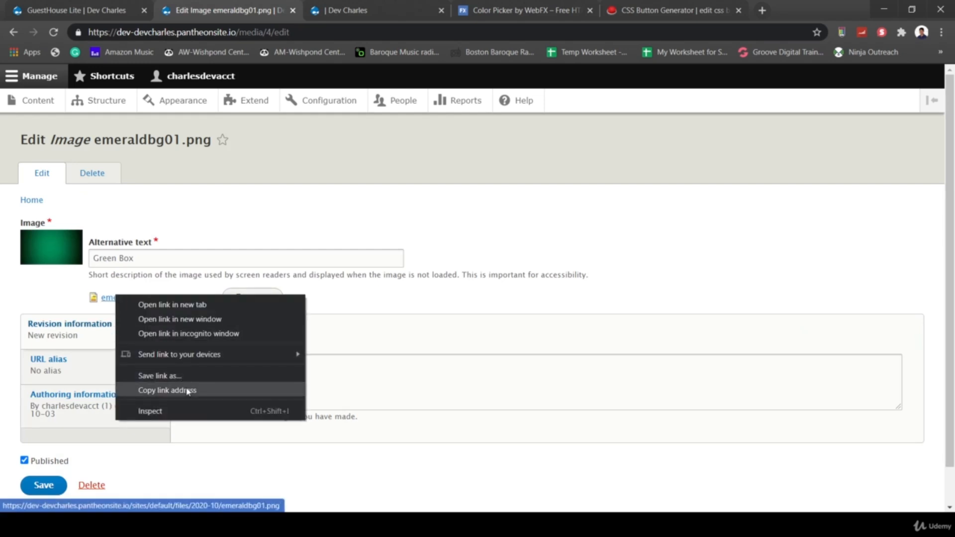
{"action": "left_click", "coordinate": [32, 277]}
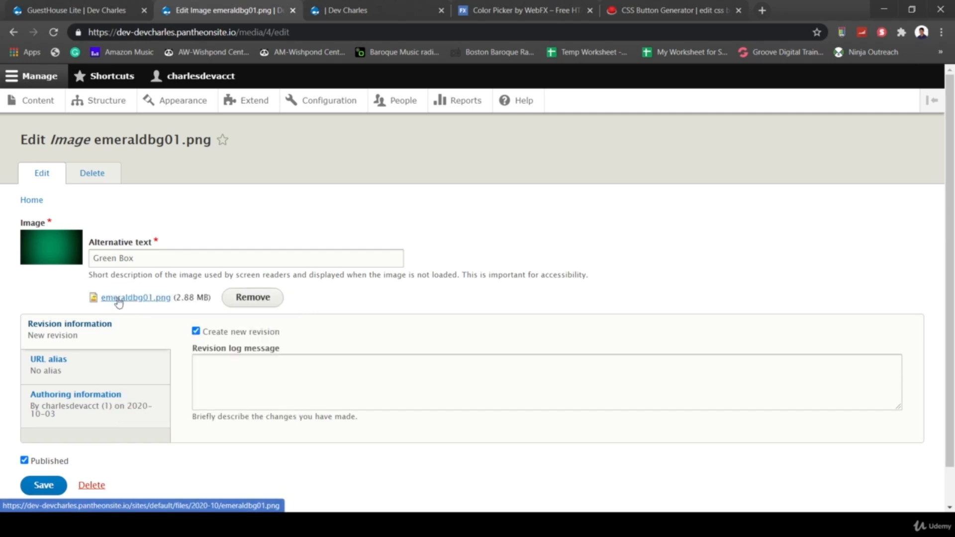
{"action": "right_click", "coordinate": [119, 300]}
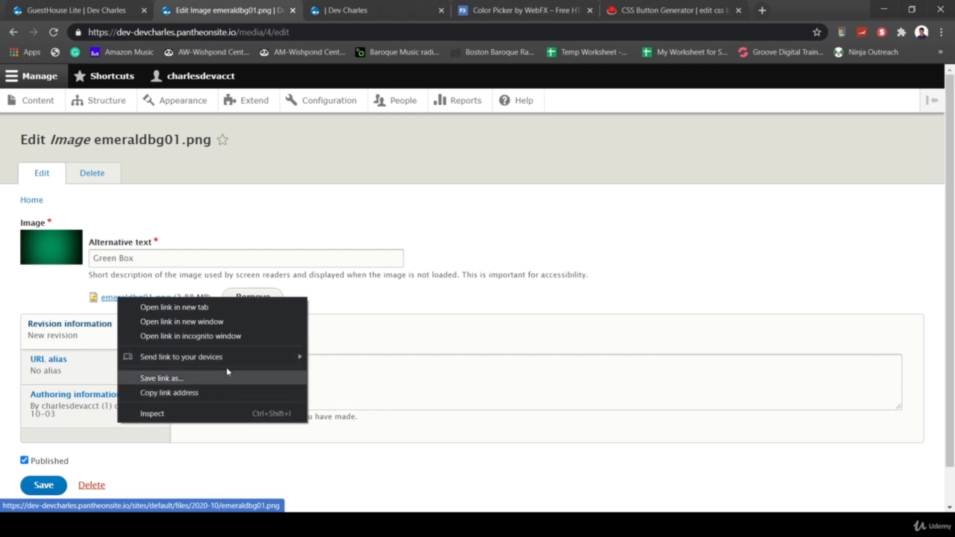
{"action": "left_click", "coordinate": [175, 308]}
{"action": "left_click", "coordinate": [328, 9]}
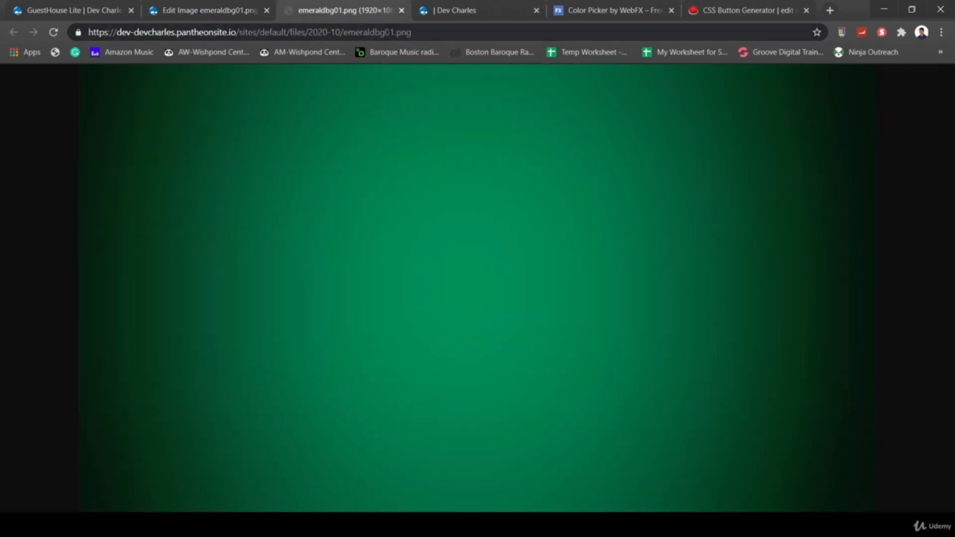
{"action": "left_click", "coordinate": [393, 33]}
{"action": "left_click", "coordinate": [430, 33]}
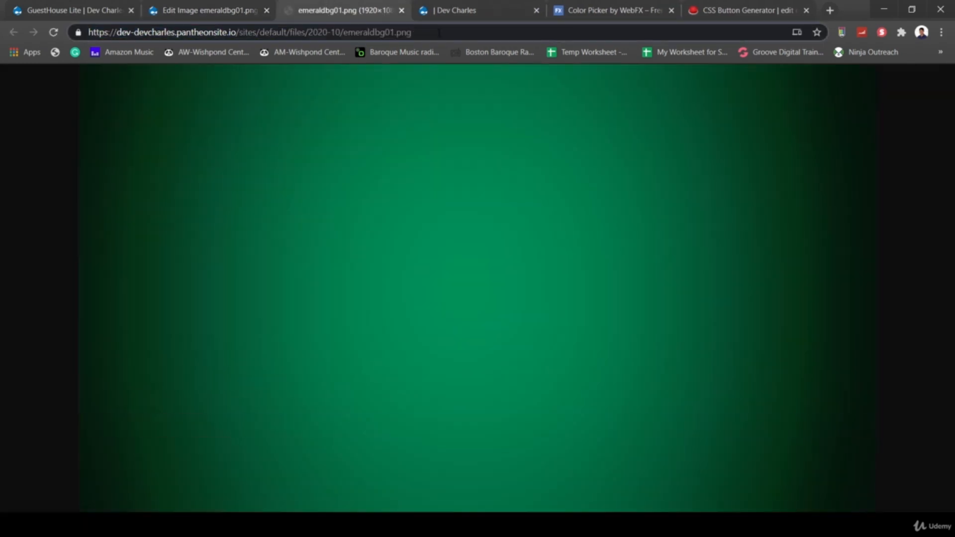
{"action": "left_click_drag", "start_coordinate": [439, 33], "coordinate": [245, 33]}
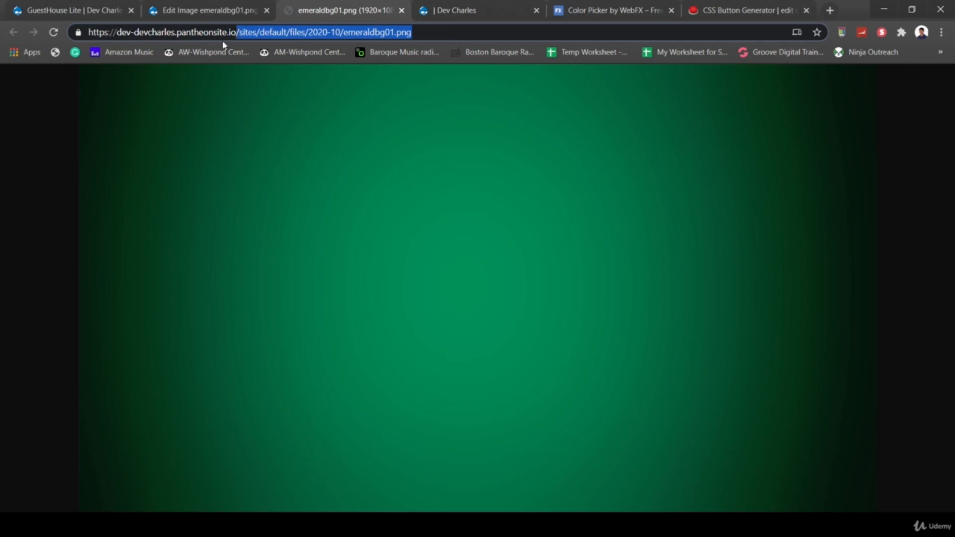
- Put the emeraldbg01.png path into the header banner's background-image rule in Custom CSS and save
{"action": "left_click", "coordinate": [88, 5]}
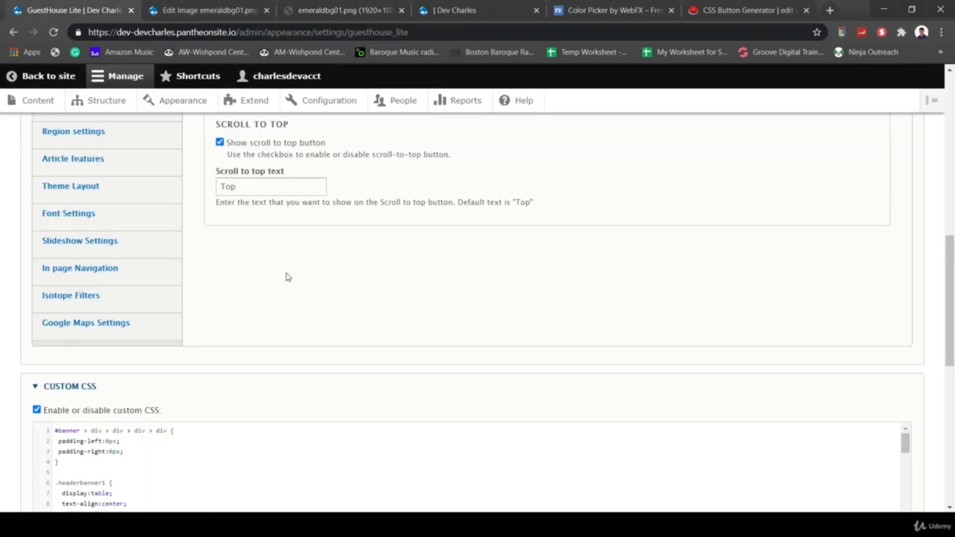
{"action": "scroll", "coordinate": [287, 277], "scroll_direction": "down", "scroll_amount": 1}
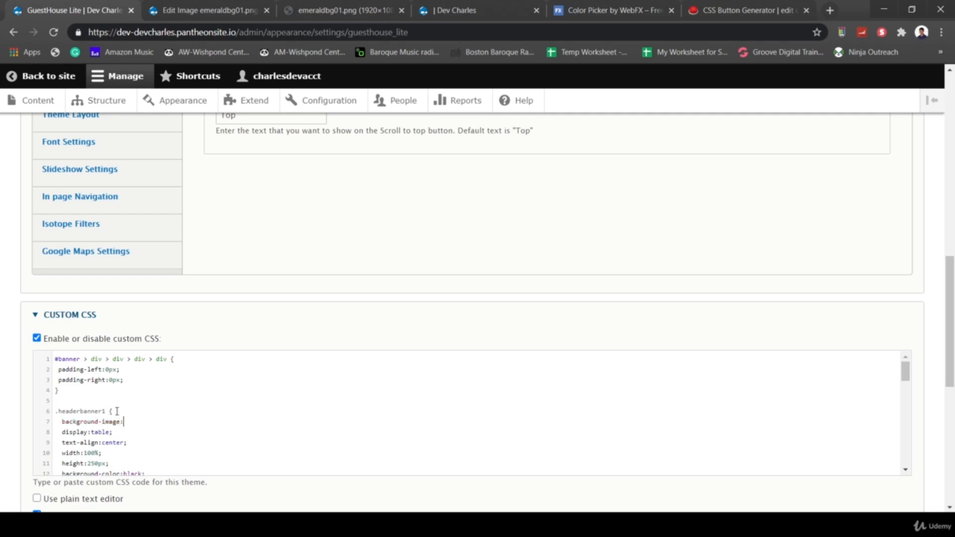
{"action": "type", "text": "/sites/default/files/2020-10/emeraldbg01.png"}
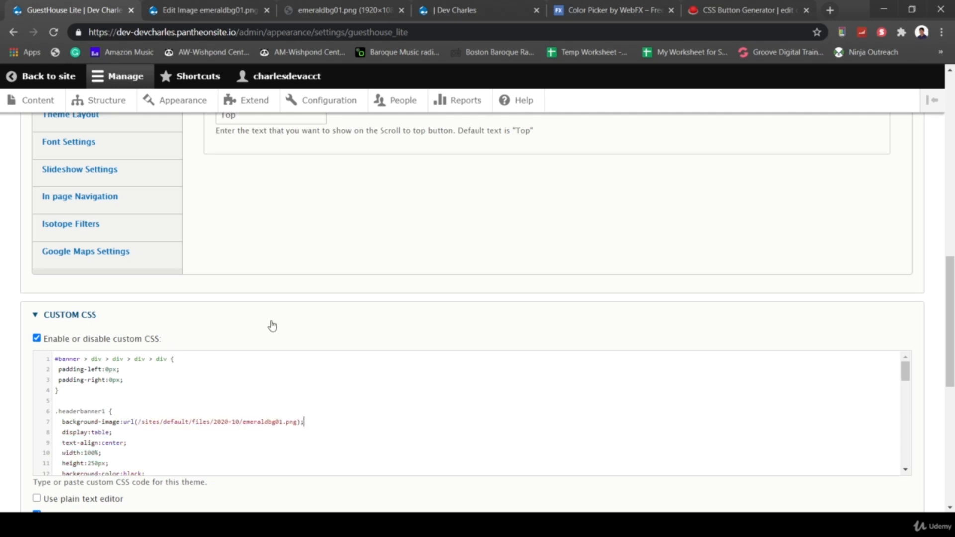
{"action": "scroll", "coordinate": [272, 326], "scroll_direction": "down", "scroll_amount": 4}
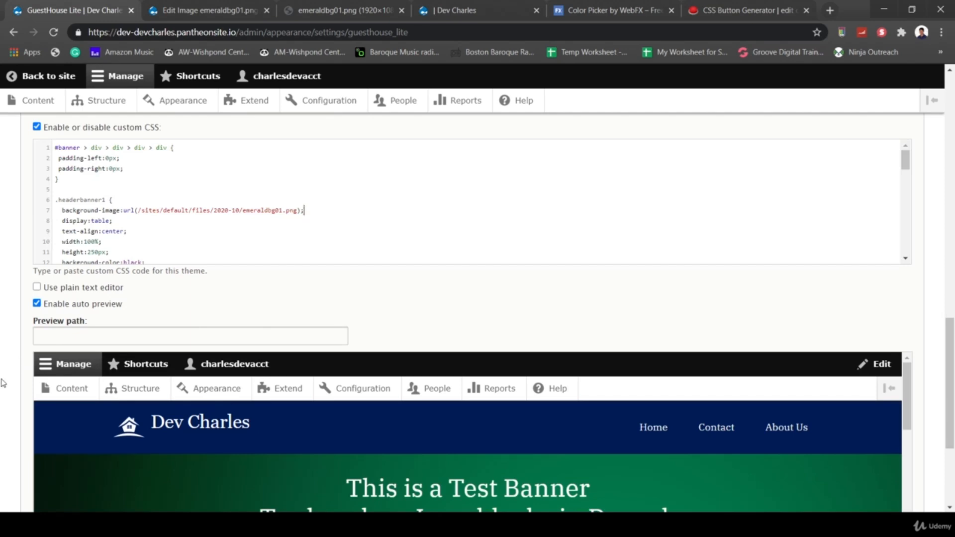
{"action": "scroll", "coordinate": [3, 383], "scroll_direction": "down", "scroll_amount": 4}
{"action": "left_click", "coordinate": [79, 443]}
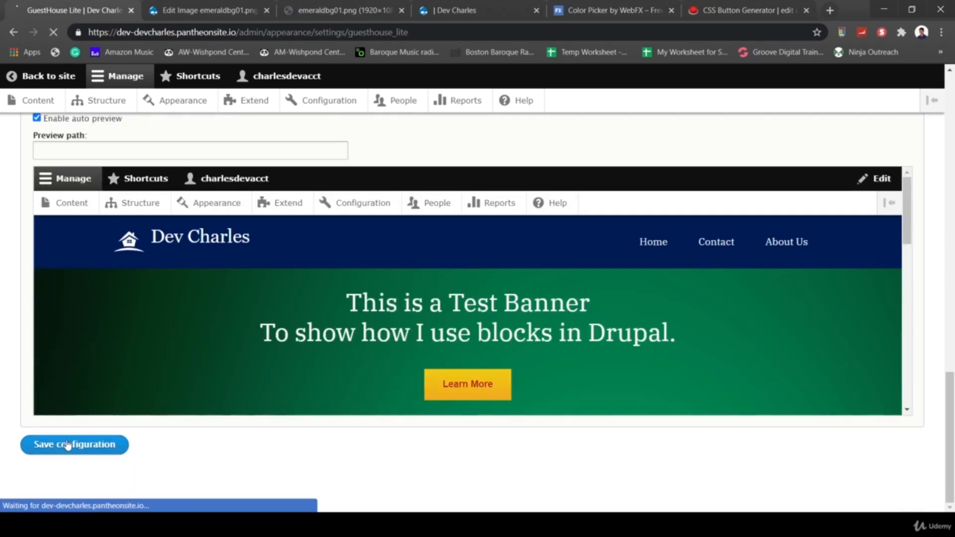
- Load the site homepage to see the banner on the emeraldbg01.png green gradient
{"action": "left_click", "coordinate": [264, 5]}
{"action": "left_click", "coordinate": [296, 17]}
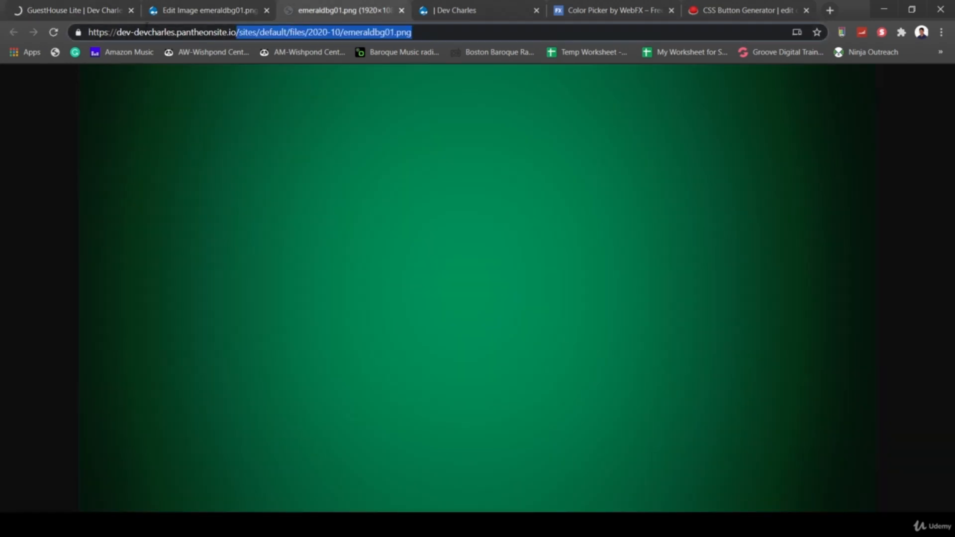
{"action": "left_click", "coordinate": [205, 32]}
{"action": "left_click_drag", "start_coordinate": [246, 32], "coordinate": [486, 4]}
{"action": "key", "text": "BackSpace"}
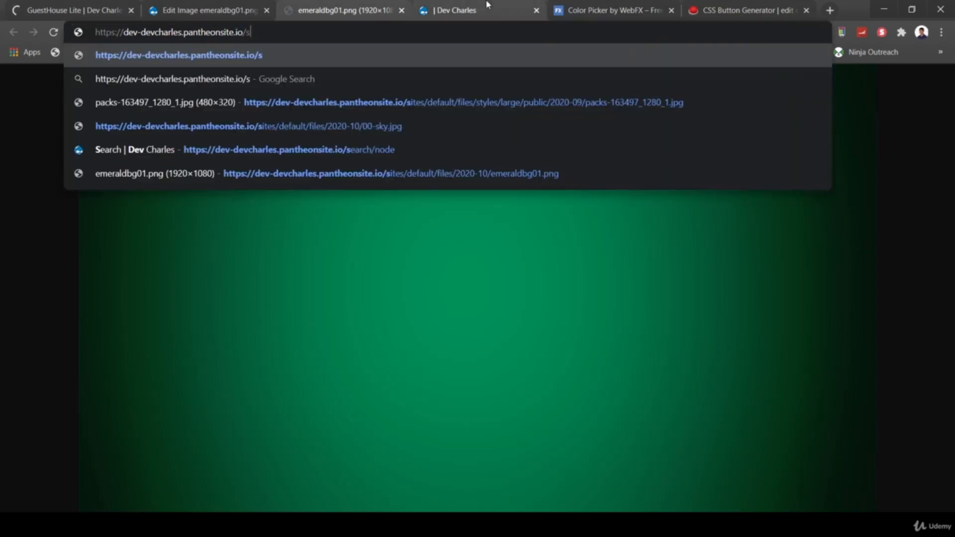
{"action": "key", "text": "Return"}
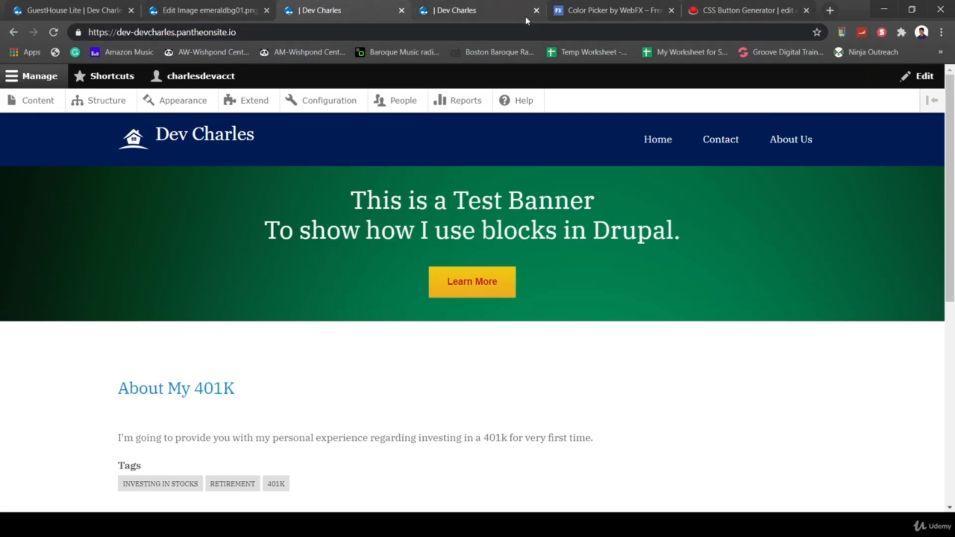
- Pick the brighter blue #0F95DD in WebFX Color Picker, copy its hex, and return to the theme settings
{"action": "left_click", "coordinate": [617, 10]}
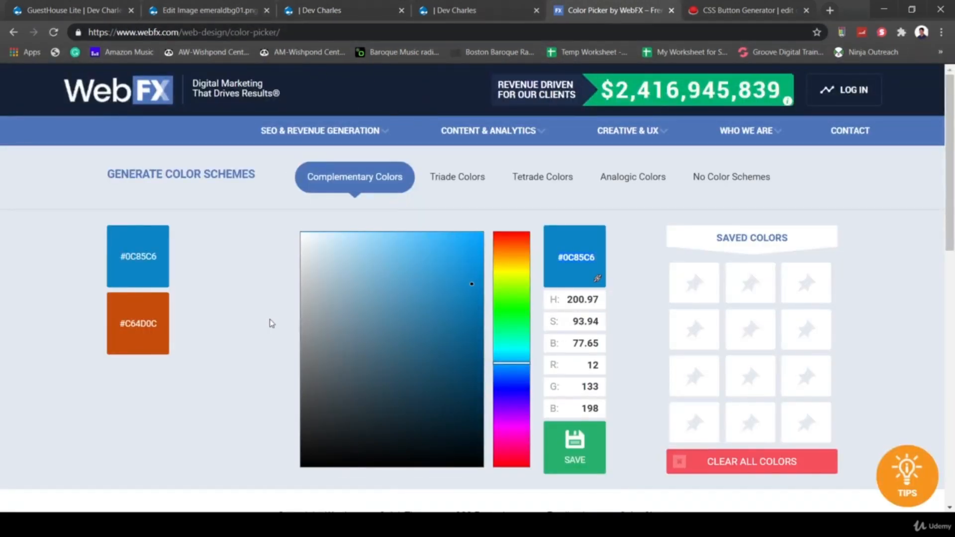
{"action": "mouse_move", "coordinate": [369, 325]}
{"action": "left_mouse_down"}
{"action": "mouse_move", "coordinate": [432, 316]}
{"action": "mouse_move", "coordinate": [475, 245]}
{"action": "mouse_move", "coordinate": [473, 267]}
{"action": "left_mouse_up"}
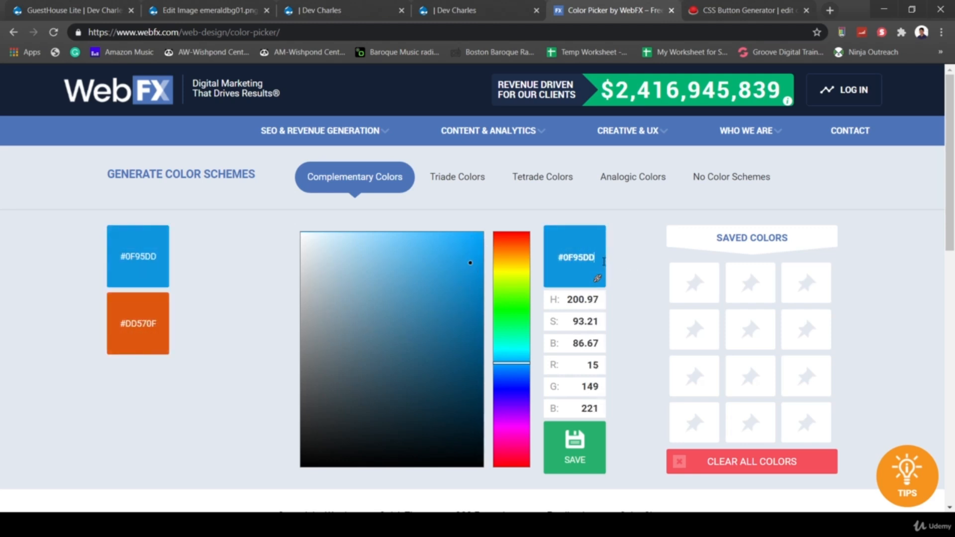
{"action": "left_click_drag", "start_coordinate": [602, 261], "coordinate": [547, 255]}
{"action": "key", "text": "ctrl+c"}
{"action": "left_click", "coordinate": [75, 9]}
{"action": "scroll", "coordinate": [298, 292], "scroll_direction": "down", "scroll_amount": 15}
{"action": "scroll", "coordinate": [302, 292], "scroll_direction": "down", "scroll_amount": 5}
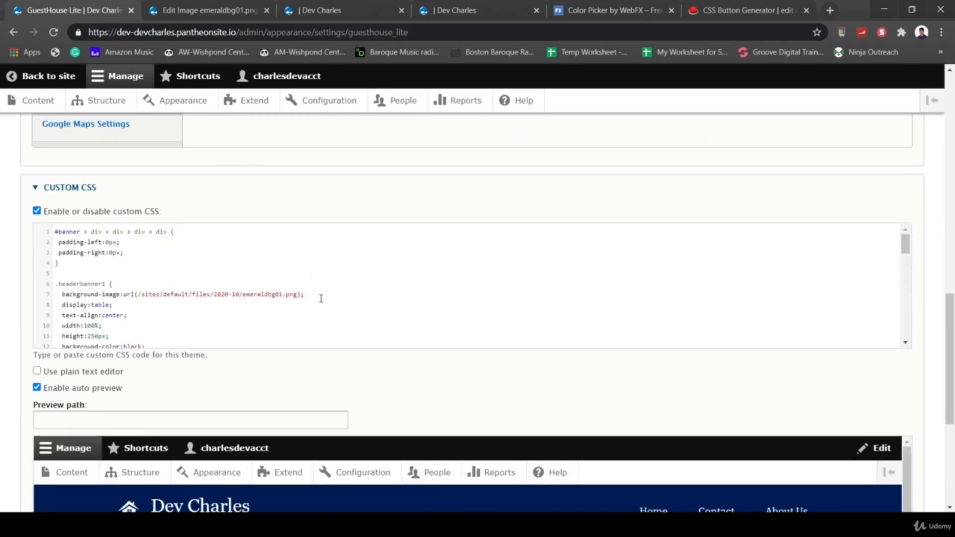
- Delete the background-image rule, change background-color from black to #0F95DD, and save
{"action": "left_click_drag", "start_coordinate": [304, 294], "coordinate": [48, 297]}
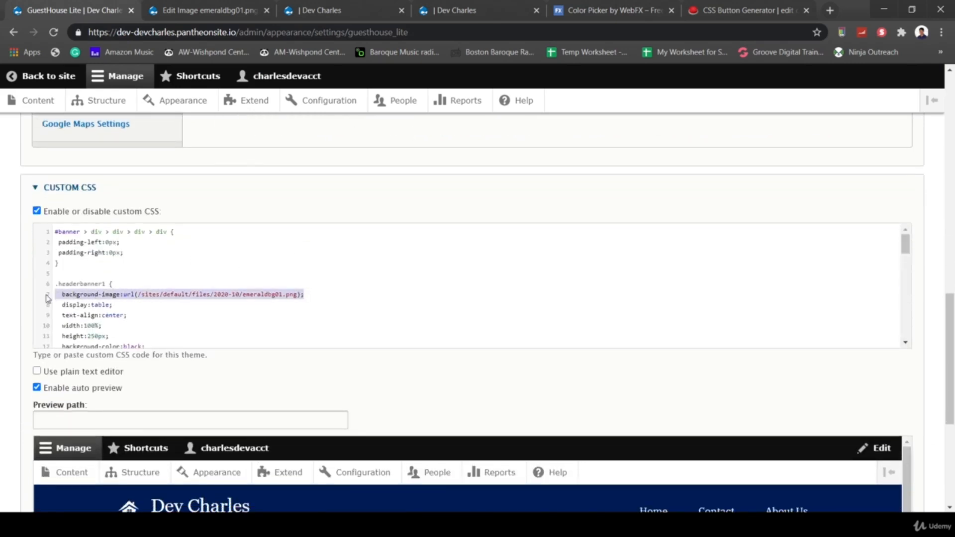
{"action": "key", "text": "BackSpace"}
{"action": "scroll", "coordinate": [218, 281], "scroll_direction": "down", "scroll_amount": 2}
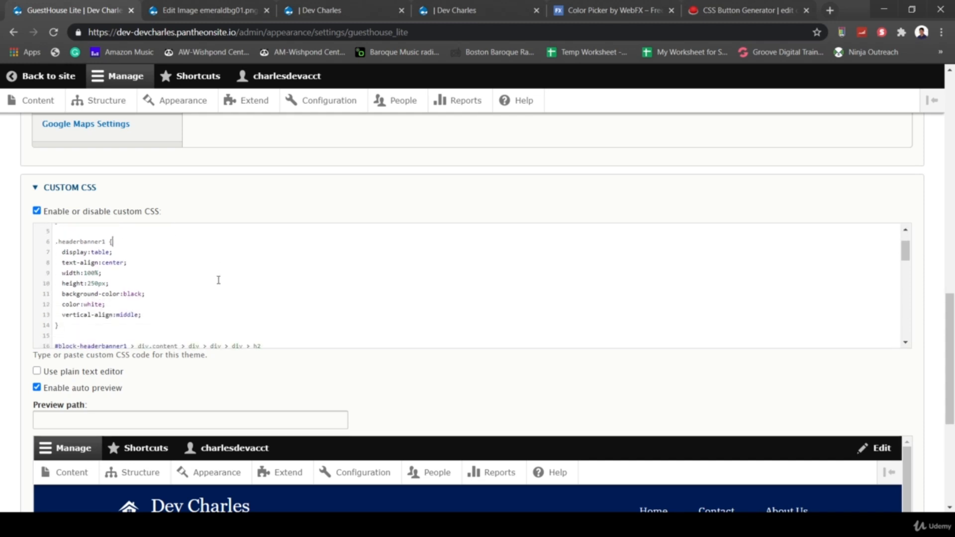
{"action": "left_click", "coordinate": [145, 293]}
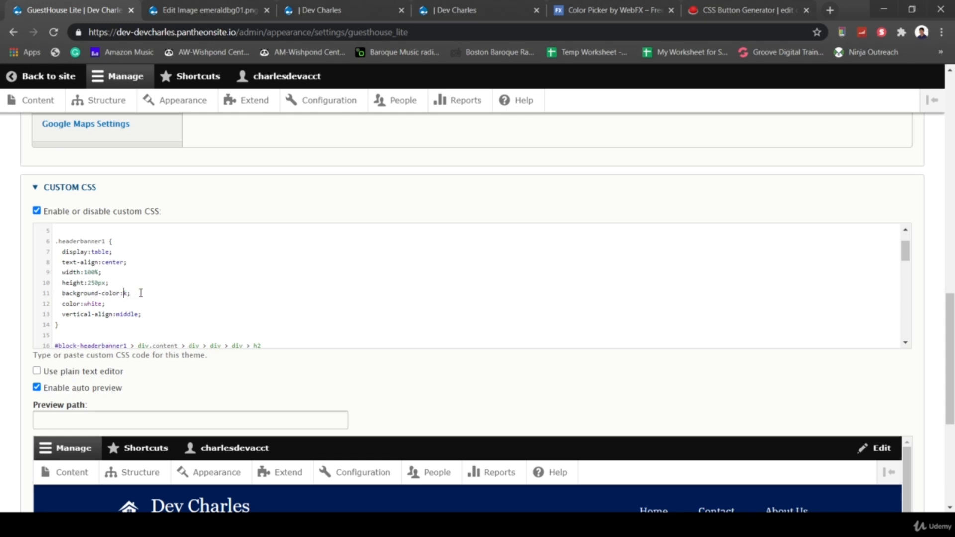
{"action": "key", "text": "ctrl+v"}
{"action": "left_click_drag", "start_coordinate": [191, 292], "coordinate": [57, 297]}
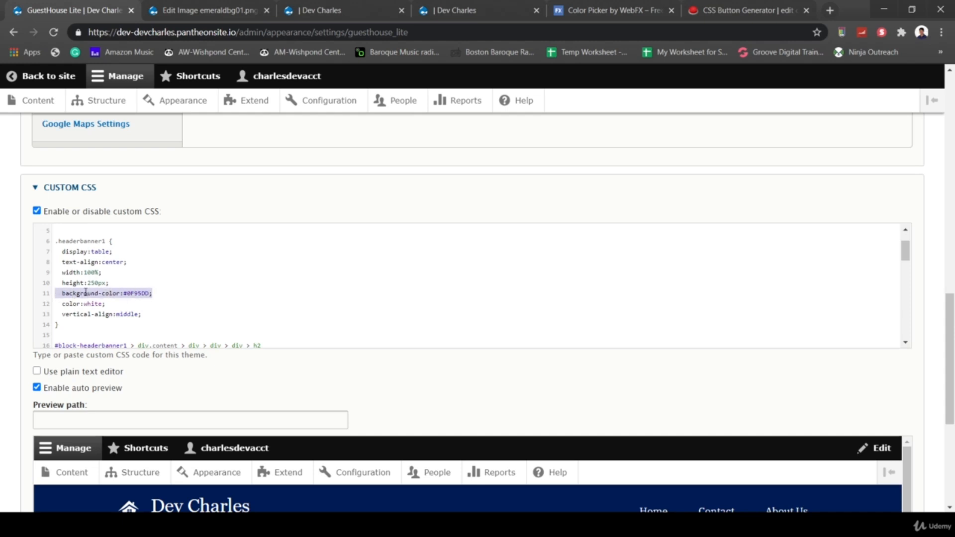
{"action": "scroll", "coordinate": [10, 366], "scroll_direction": "down", "scroll_amount": 5}
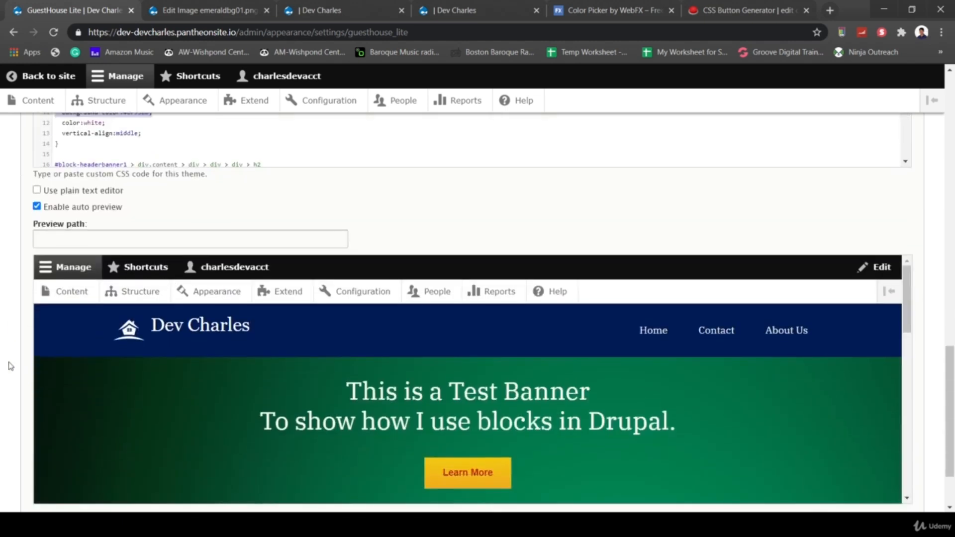
{"action": "left_click", "coordinate": [79, 442]}
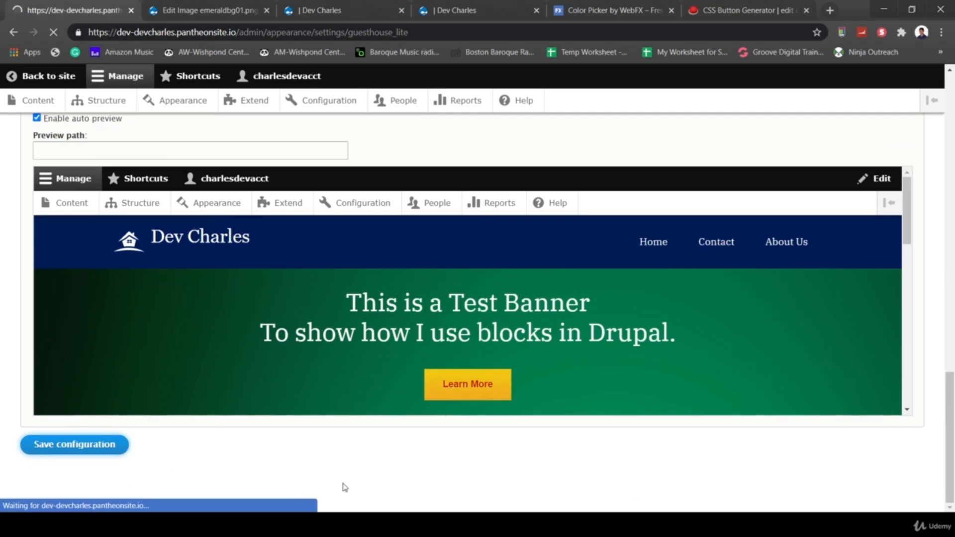
- Scroll the saved settings page, then switch to the tab showing the live site
{"action": "scroll", "coordinate": [384, 429], "scroll_direction": "down", "scroll_amount": 7}
{"action": "scroll", "coordinate": [384, 429], "scroll_direction": "down", "scroll_amount": 8}
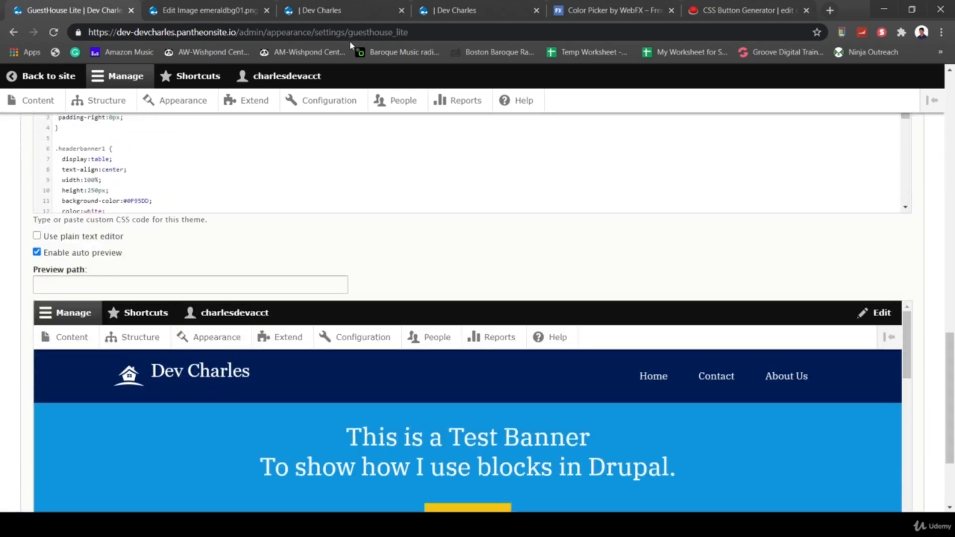
{"action": "left_click", "coordinate": [233, 10]}
{"action": "left_click", "coordinate": [319, 10]}
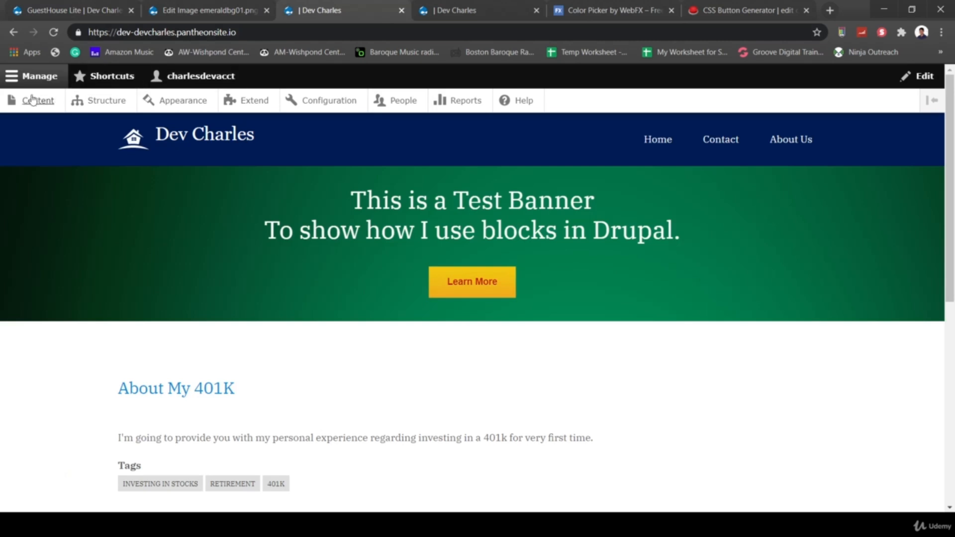
- Reload the front page to see the blue banner and confirm Learn More opens Bing
{"action": "left_click", "coordinate": [134, 35]}
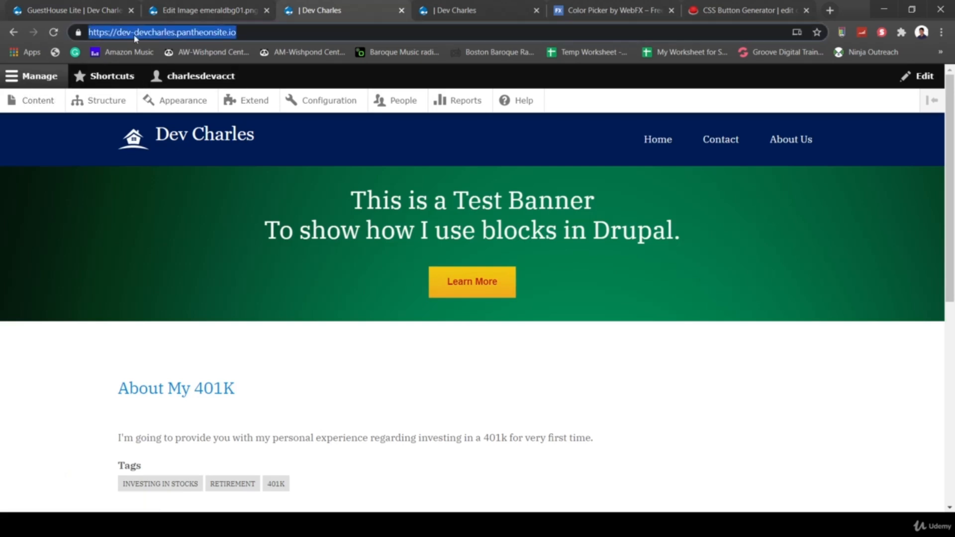
{"action": "key", "text": "Return"}
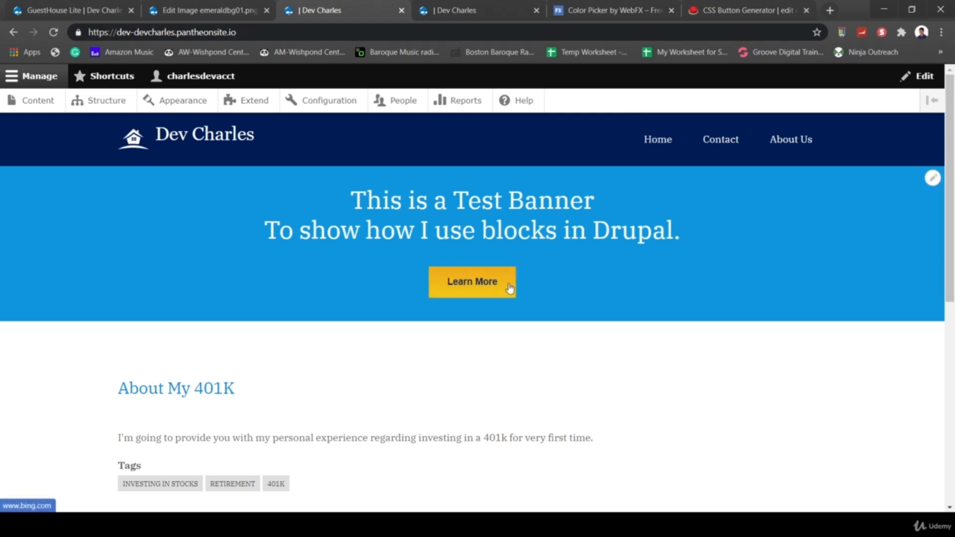
{"action": "left_click", "coordinate": [447, 282]}
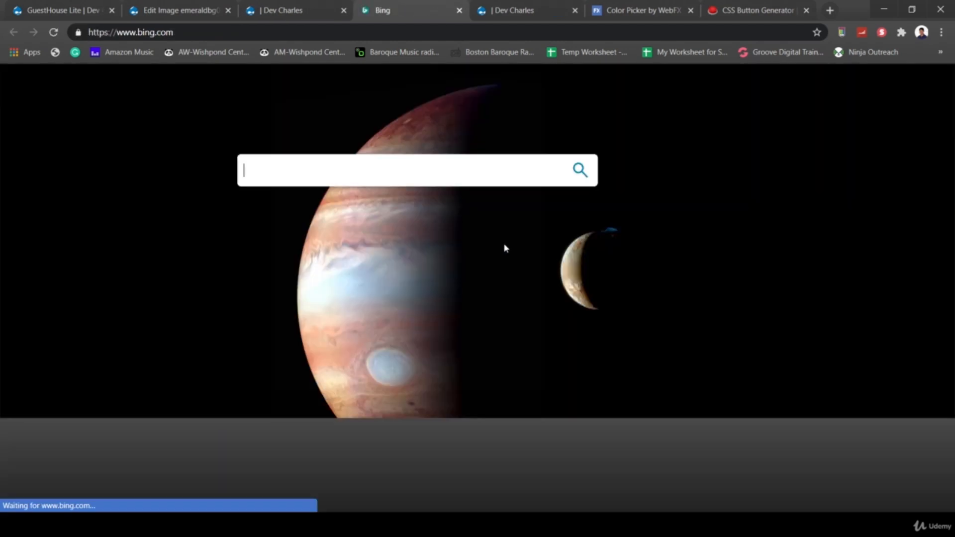
{"action": "left_click", "coordinate": [459, 10]}
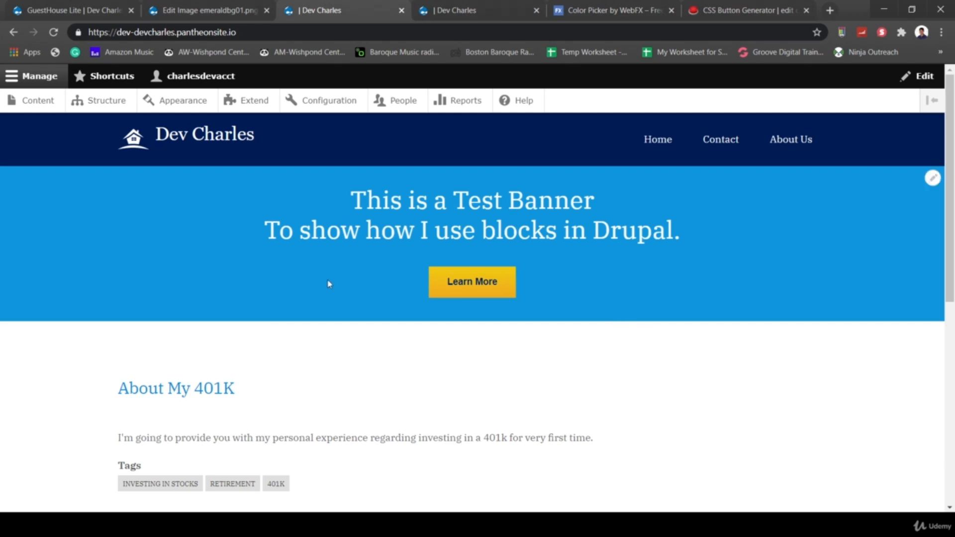
- Read through the About My 401K article, then go back to the GuestHouse Lite settings
{"action": "scroll", "coordinate": [557, 401], "scroll_direction": "down", "scroll_amount": 7}
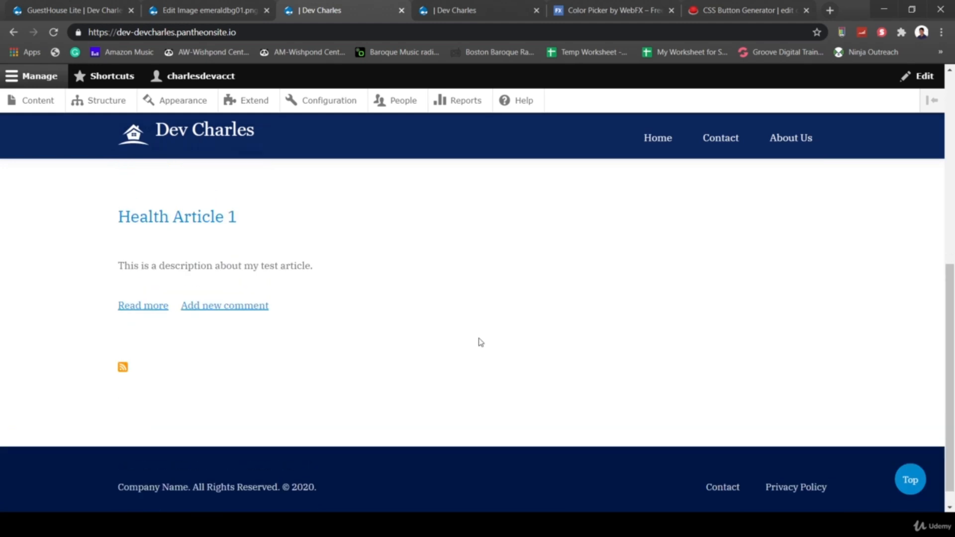
{"action": "scroll", "coordinate": [480, 342], "scroll_direction": "up", "scroll_amount": 8}
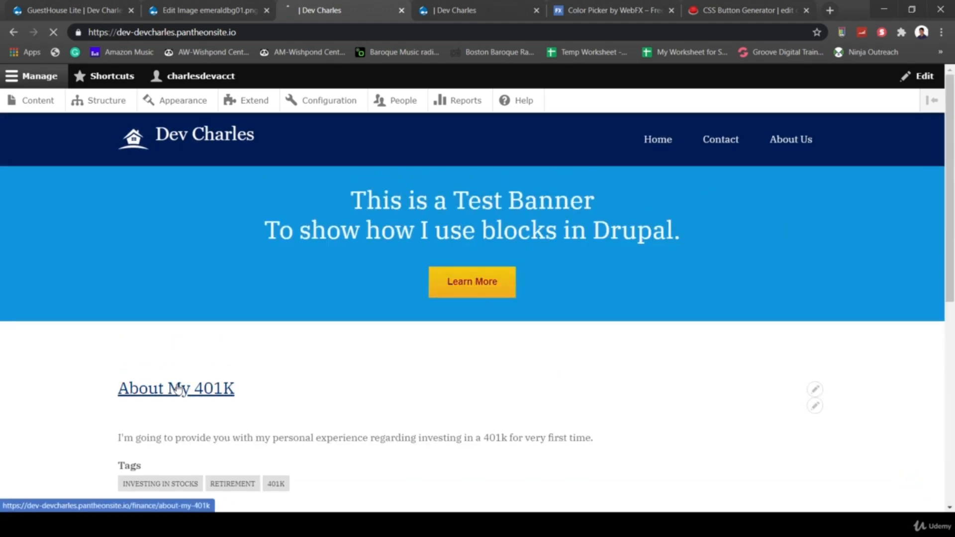
{"action": "left_click", "coordinate": [219, 389]}
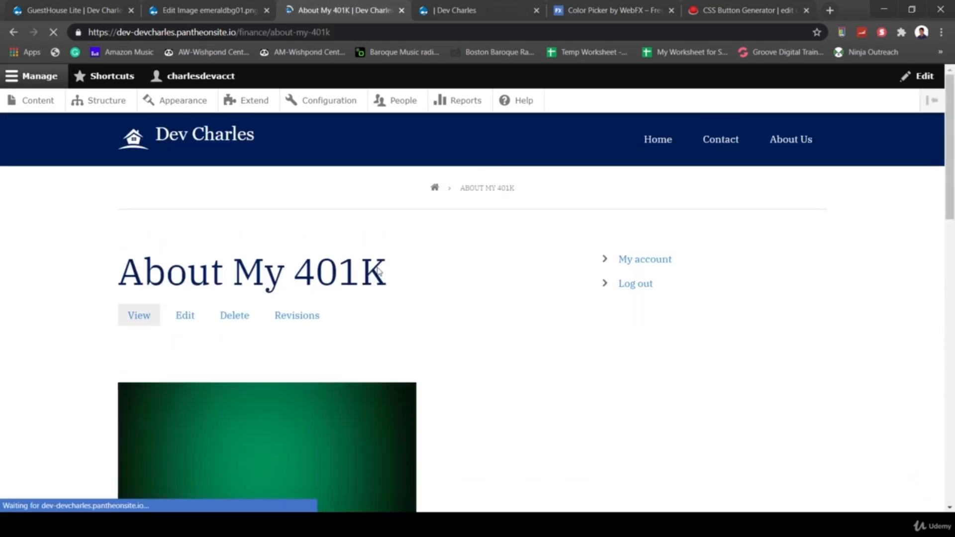
{"action": "scroll", "coordinate": [673, 411], "scroll_direction": "down", "scroll_amount": 12}
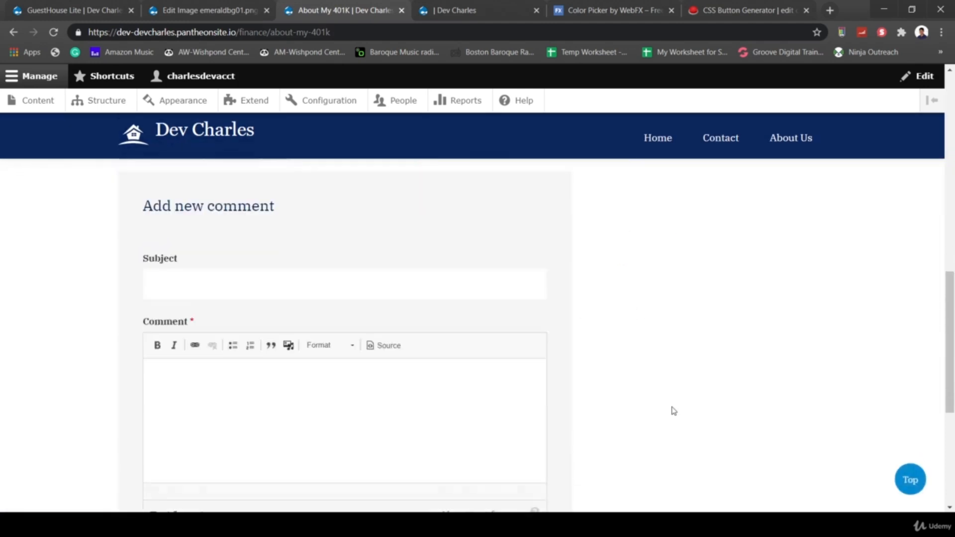
{"action": "scroll", "coordinate": [674, 411], "scroll_direction": "up", "scroll_amount": 5}
{"action": "scroll", "coordinate": [674, 411], "scroll_direction": "up", "scroll_amount": 10}
{"action": "scroll", "coordinate": [582, 267], "scroll_direction": "down", "scroll_amount": 17}
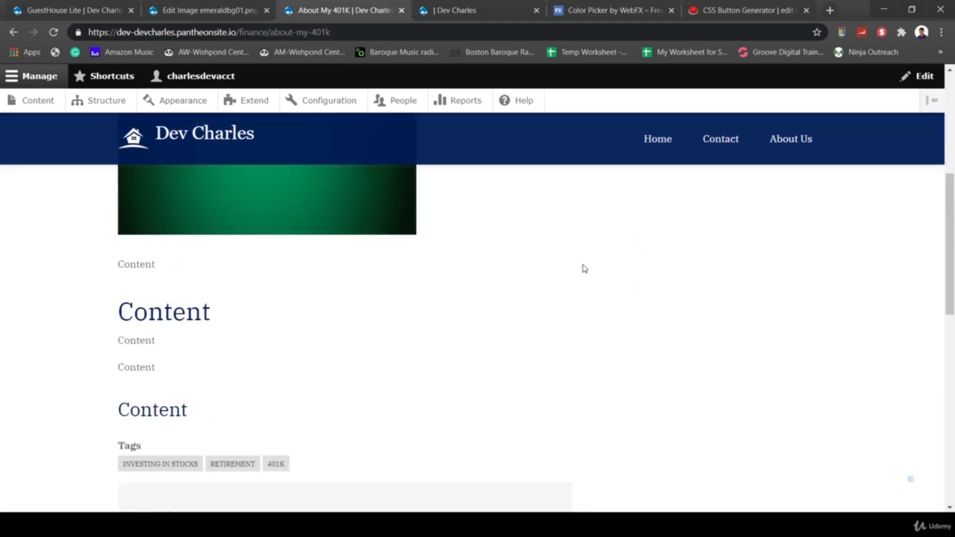
{"action": "scroll", "coordinate": [574, 335], "scroll_direction": "down", "scroll_amount": 2}
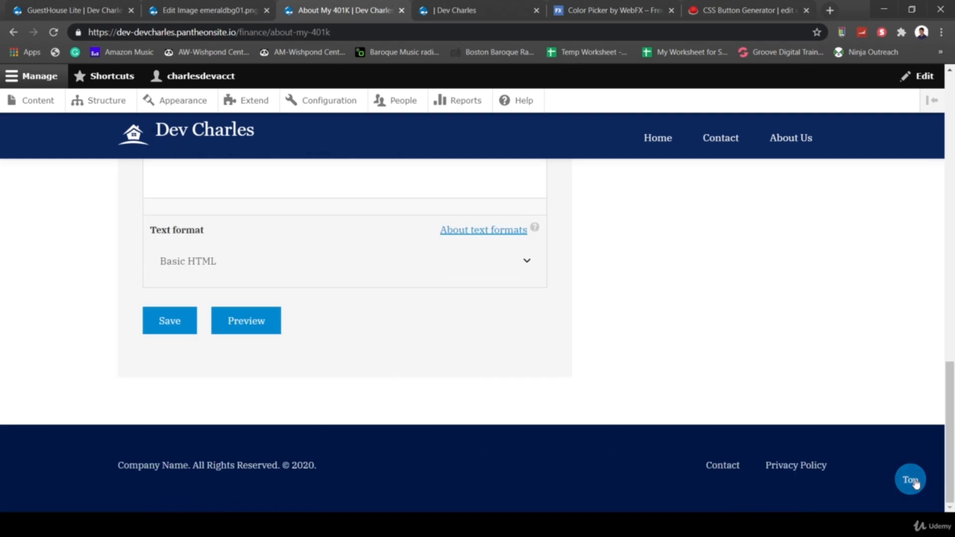
{"action": "scroll", "coordinate": [312, 348], "scroll_direction": "up", "scroll_amount": 15}
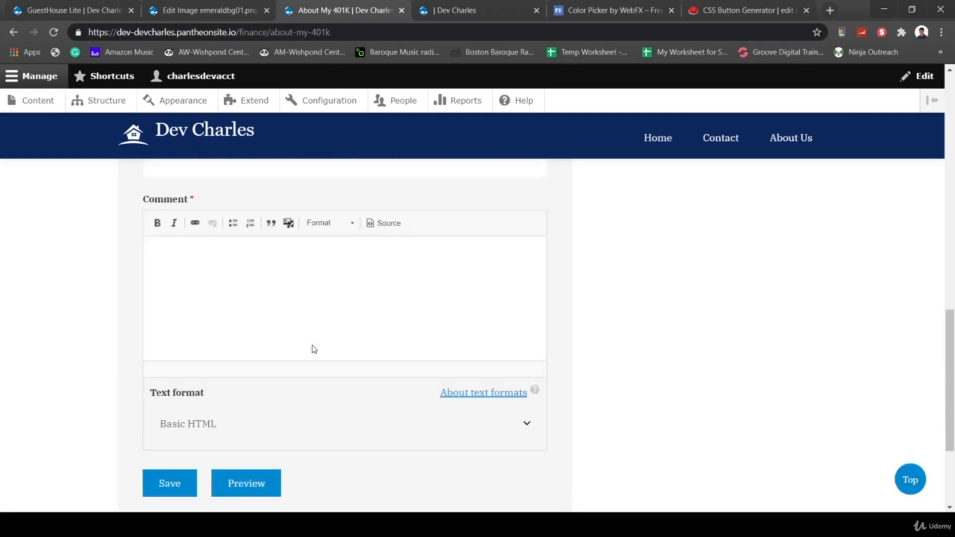
{"action": "left_click", "coordinate": [105, 16]}
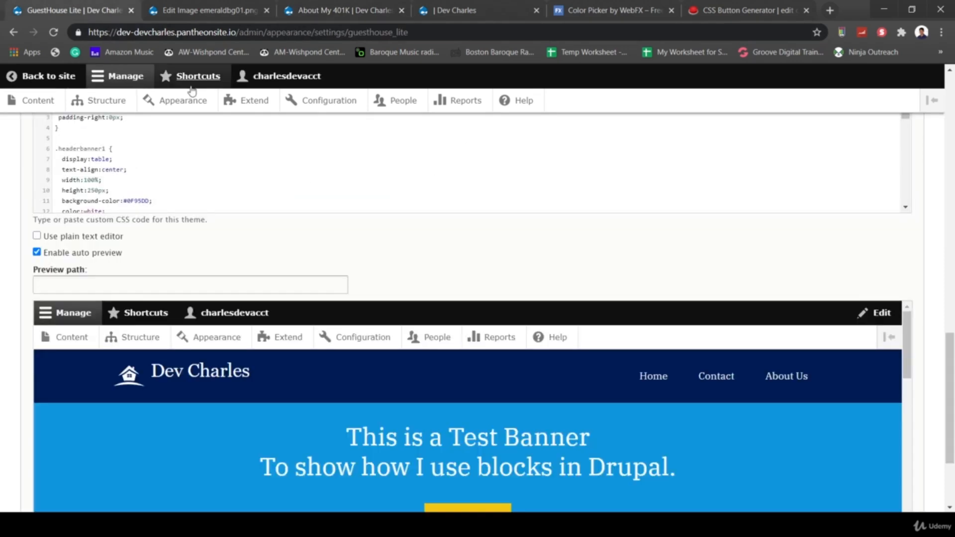
- Under Structure > Block layout, show the GuestHouse Lite region demo with Featured Bottom, Sub Featured and Highlighted outlined
{"action": "left_click", "coordinate": [38, 77]}
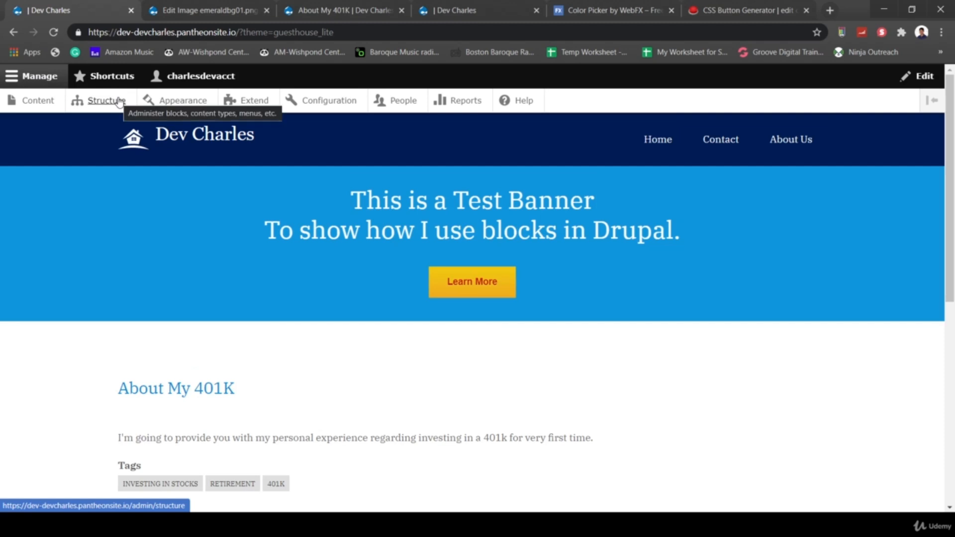
{"action": "left_click", "coordinate": [119, 102]}
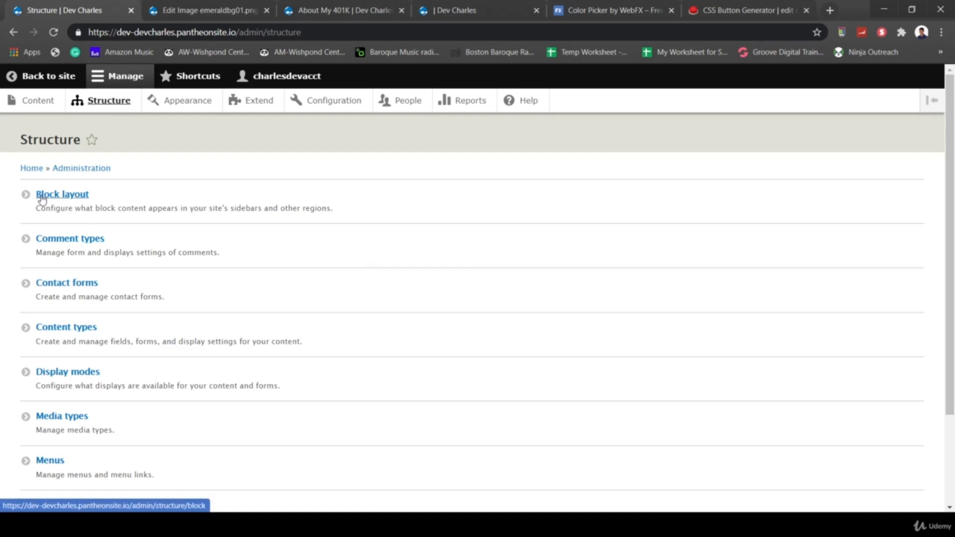
{"action": "scroll", "coordinate": [486, 430], "scroll_direction": "down", "scroll_amount": 10}
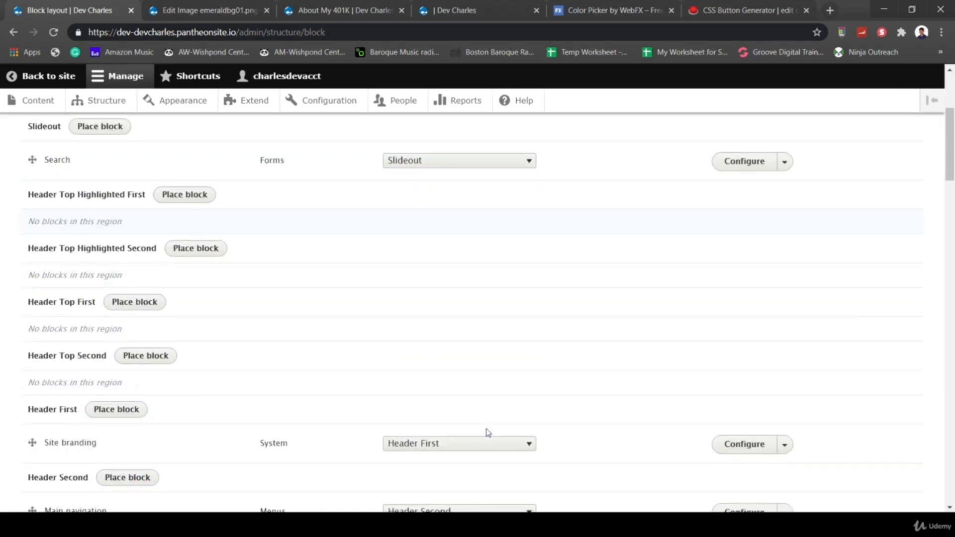
{"action": "scroll", "coordinate": [487, 433], "scroll_direction": "down", "scroll_amount": 7}
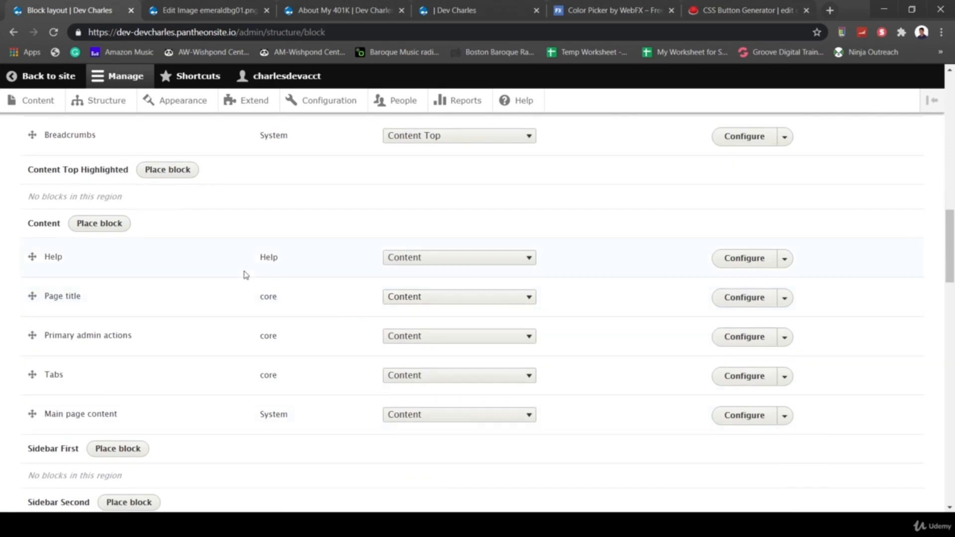
{"action": "scroll", "coordinate": [108, 268], "scroll_direction": "up", "scroll_amount": 15}
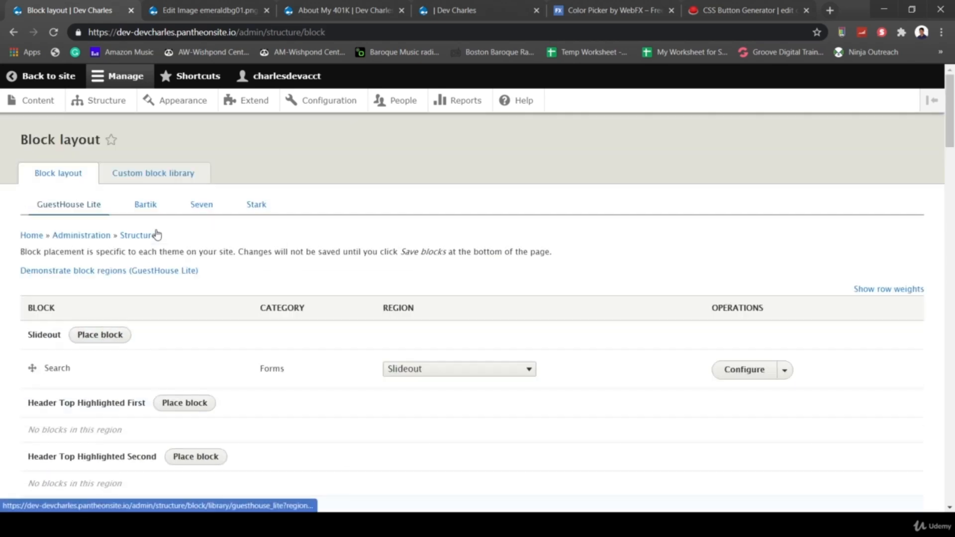
{"action": "left_click", "coordinate": [115, 272]}
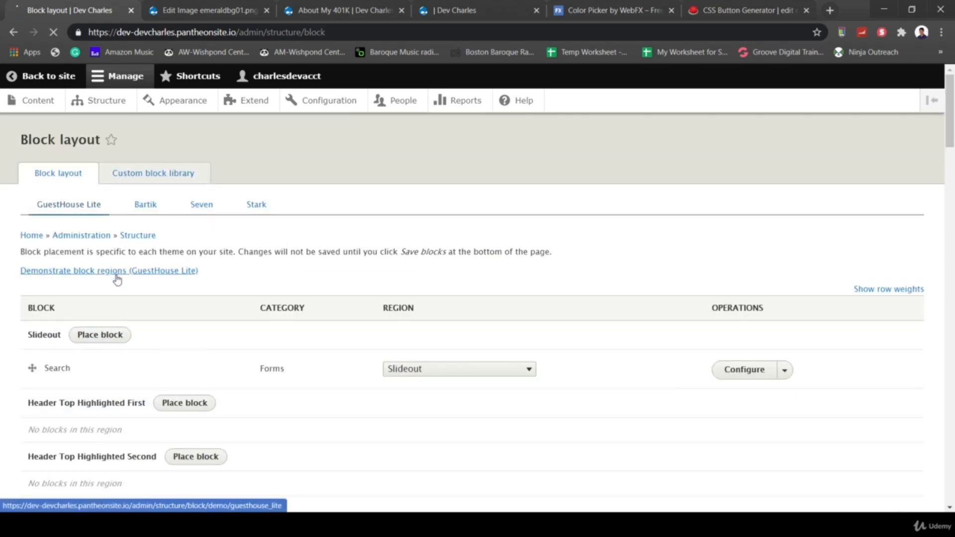
{"action": "scroll", "coordinate": [477, 359], "scroll_direction": "down", "scroll_amount": 8}
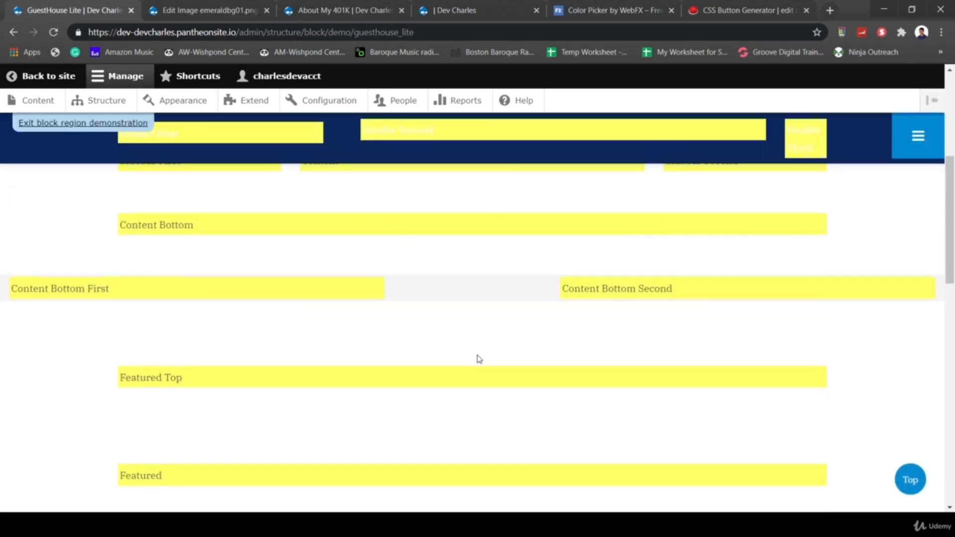
{"action": "scroll", "coordinate": [530, 389], "scroll_direction": "down", "scroll_amount": 4}
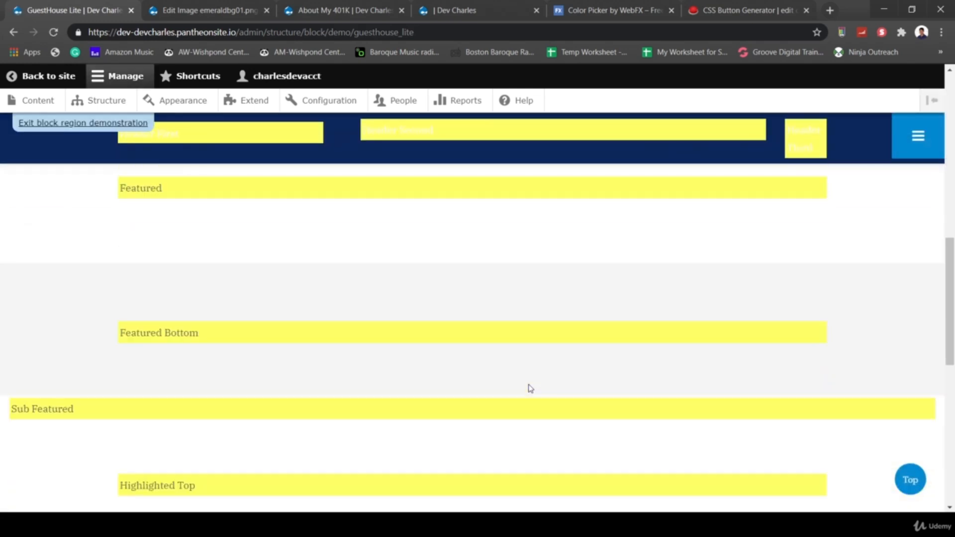
{"action": "scroll", "coordinate": [505, 364], "scroll_direction": "down", "scroll_amount": 7}
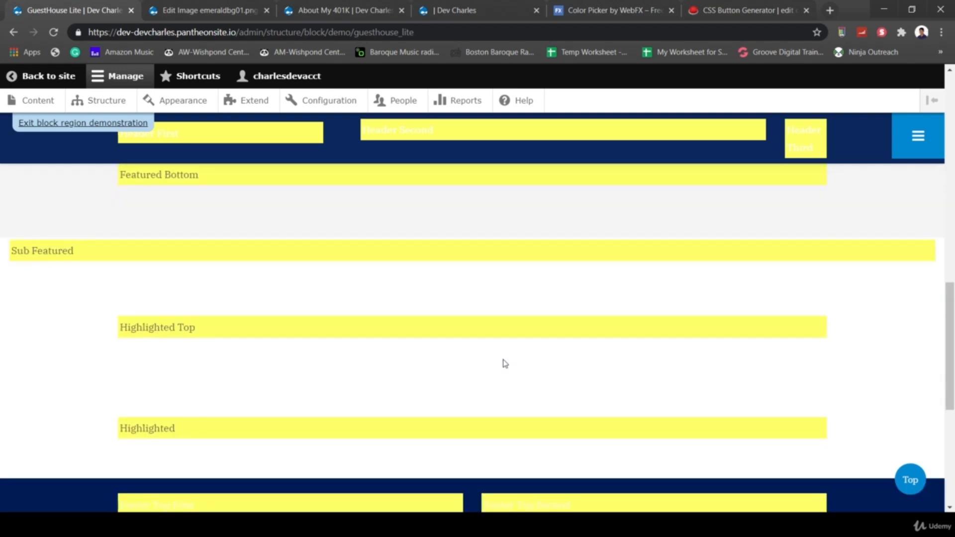
{"action": "scroll", "coordinate": [504, 363], "scroll_direction": "up", "scroll_amount": 6}
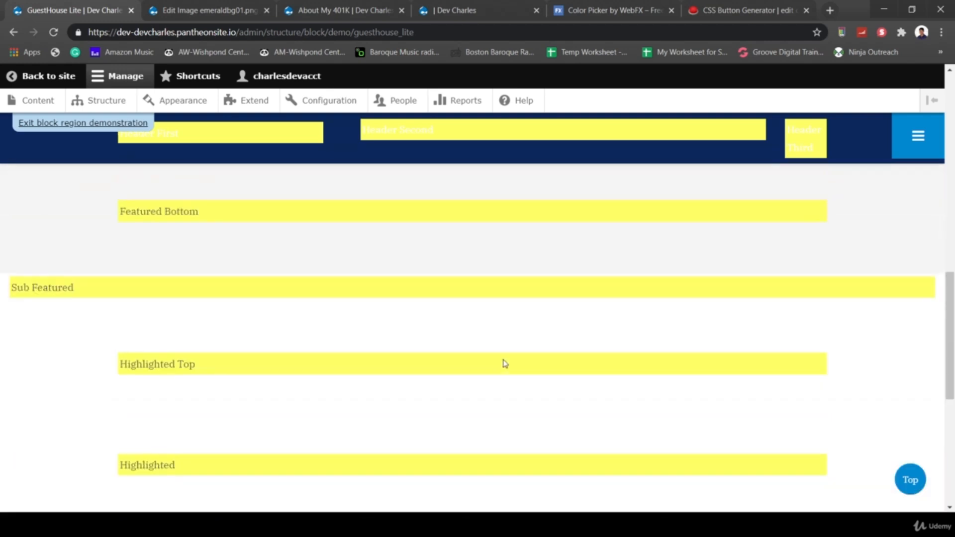
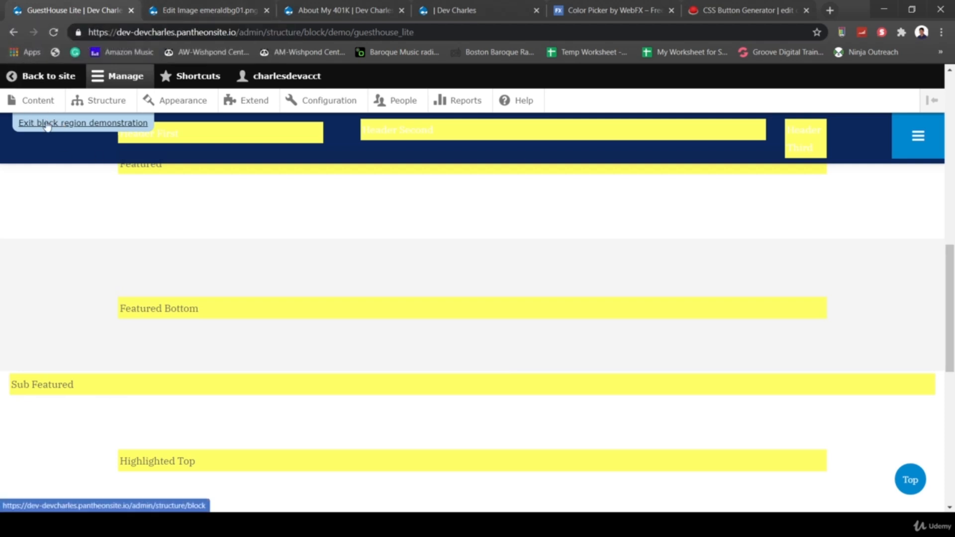
- Exit the region demonstration and scroll Block layout down to the Featured and Sub Featured regions
{"action": "left_click", "coordinate": [87, 124]}
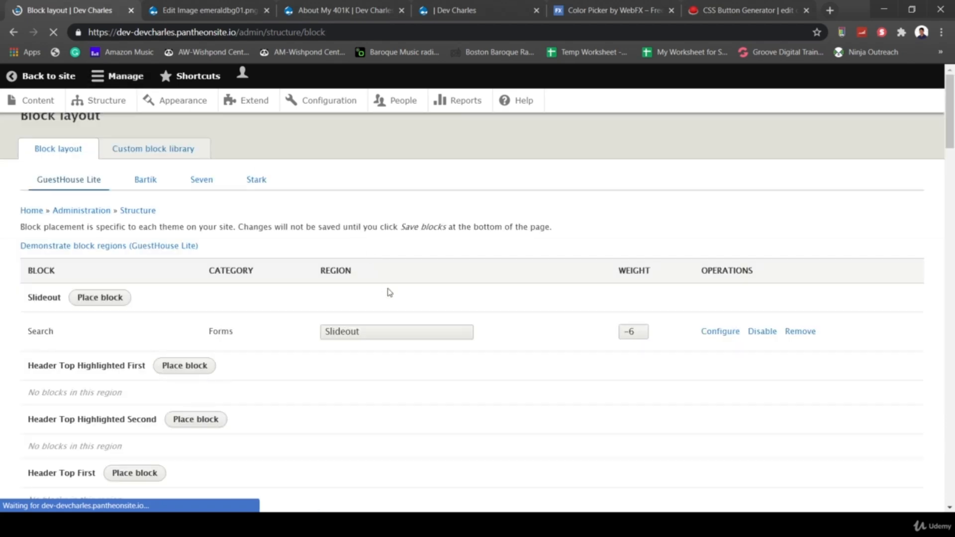
{"action": "scroll", "coordinate": [448, 359], "scroll_direction": "down", "scroll_amount": 10}
{"action": "scroll", "coordinate": [450, 359], "scroll_direction": "down", "scroll_amount": 15}
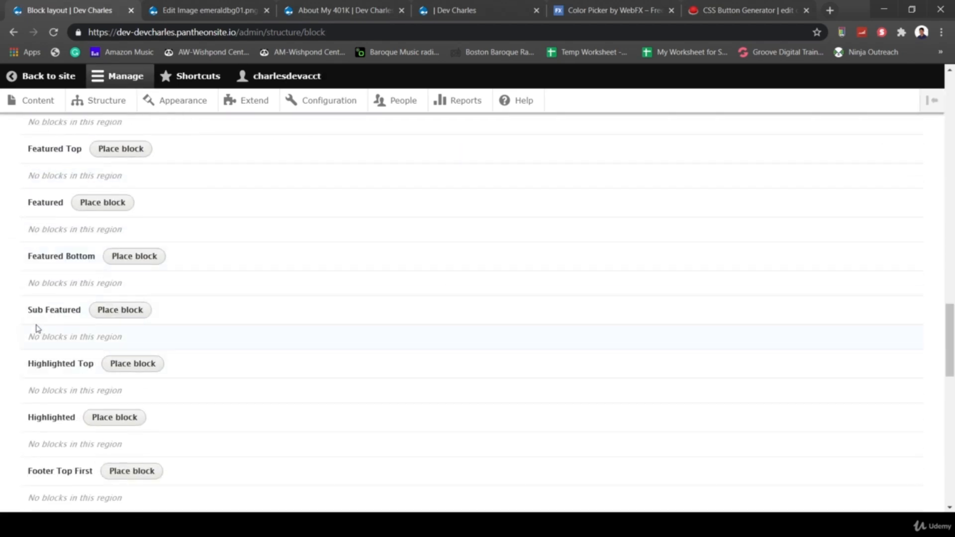
- Place Header Banner 1 in Sub Featured, shown only on Article pages, with its title hidden
{"action": "left_click", "coordinate": [132, 309]}
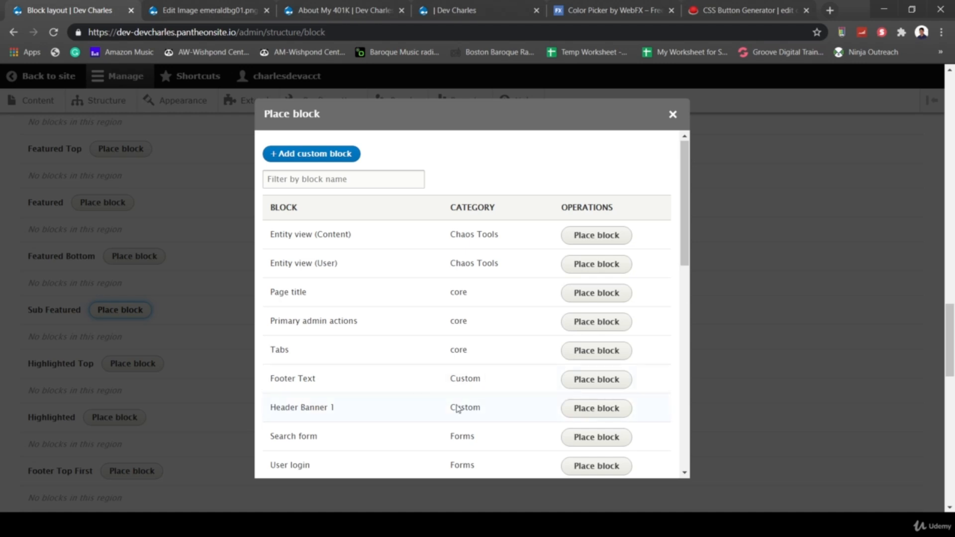
{"action": "left_click", "coordinate": [583, 409]}
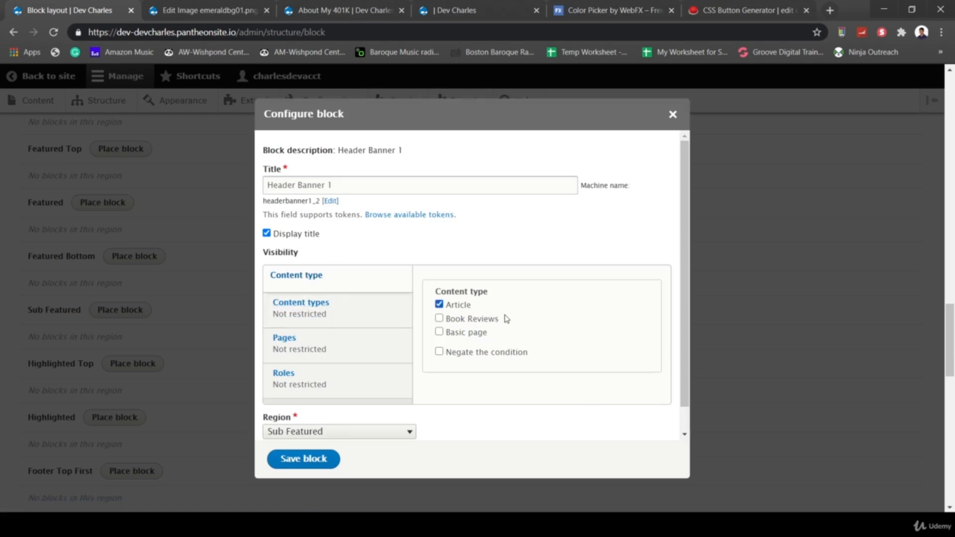
{"action": "left_click", "coordinate": [294, 466]}
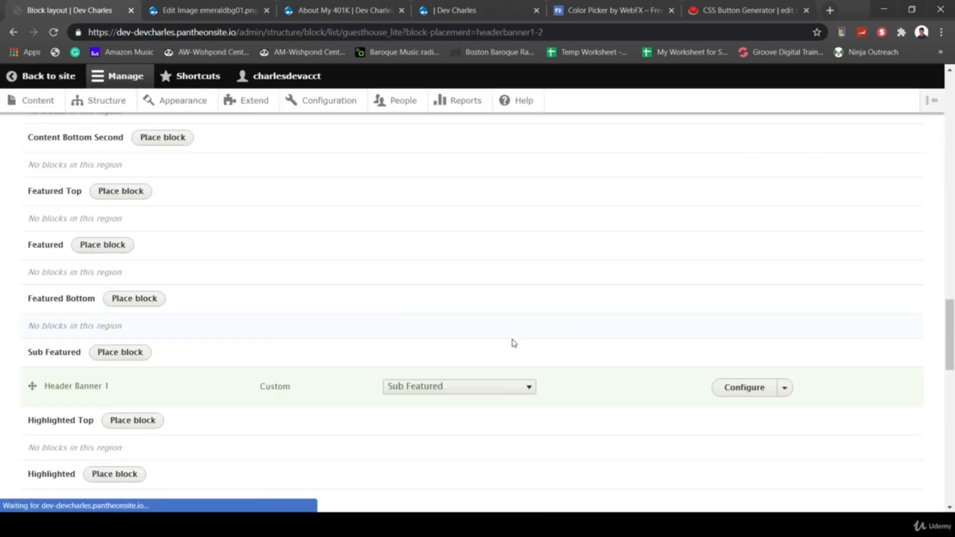
{"action": "left_click", "coordinate": [756, 360]}
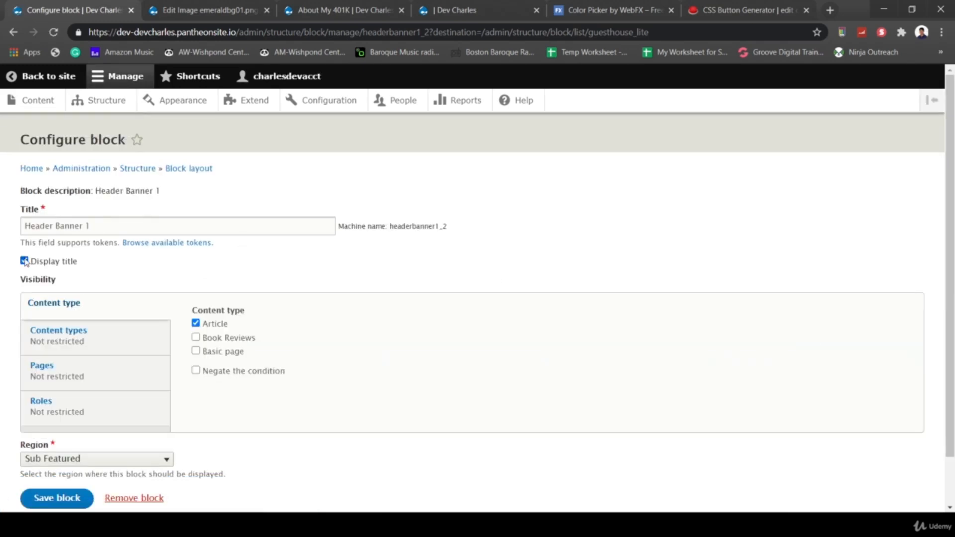
{"action": "left_click", "coordinate": [73, 499]}
- Reload the About My 401K article to show the new Sub Featured banner
{"action": "left_click", "coordinate": [344, 10]}
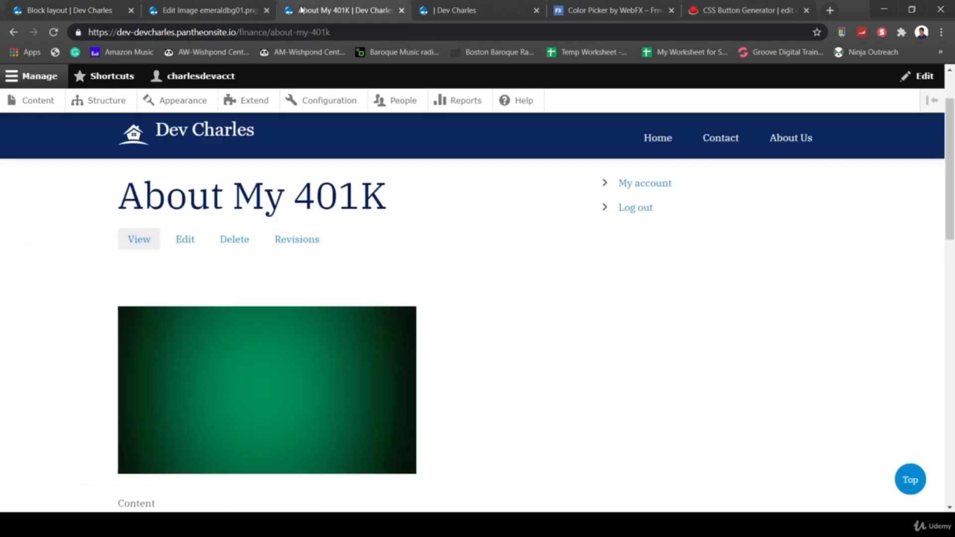
{"action": "left_click", "coordinate": [228, 31]}
{"action": "key", "text": "Return"}
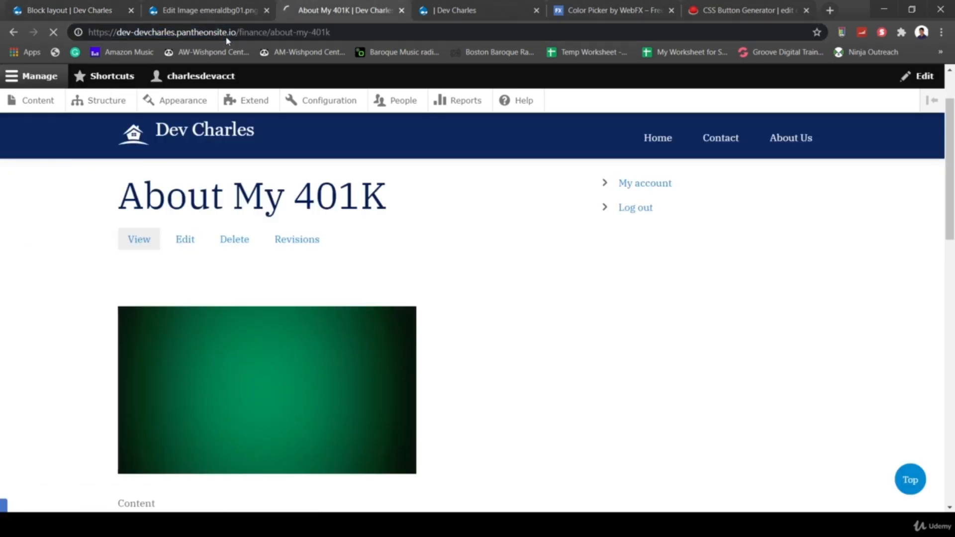
{"action": "scroll", "coordinate": [561, 256], "scroll_direction": "down", "scroll_amount": 15}
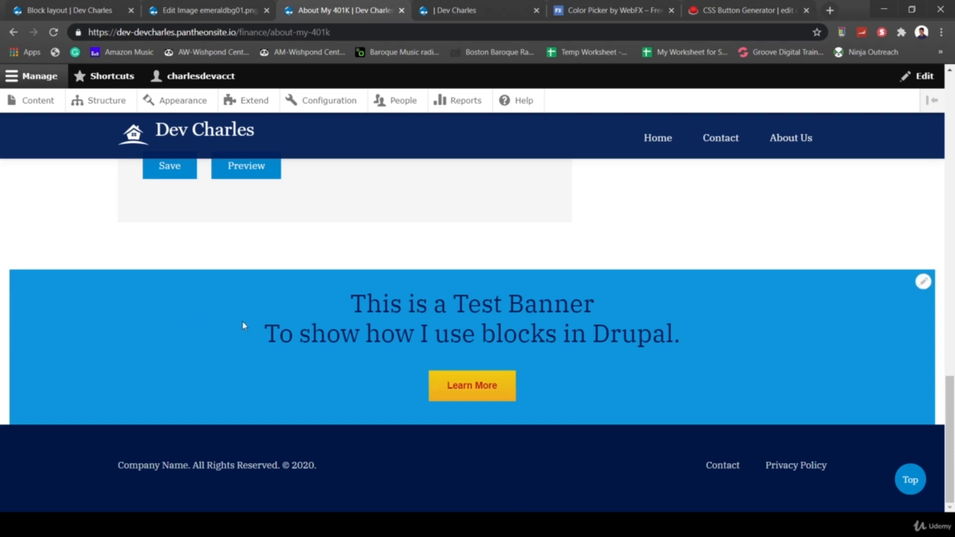
- Inspect the selected banner text and copy its h2 element's HTML
{"action": "left_click_drag", "start_coordinate": [703, 341], "coordinate": [329, 314]}
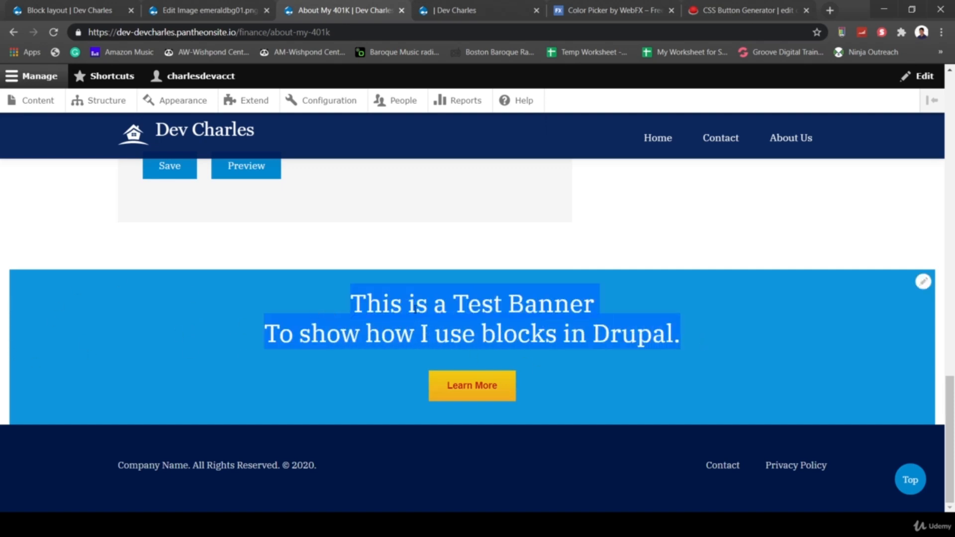
{"action": "right_click", "coordinate": [415, 309]}
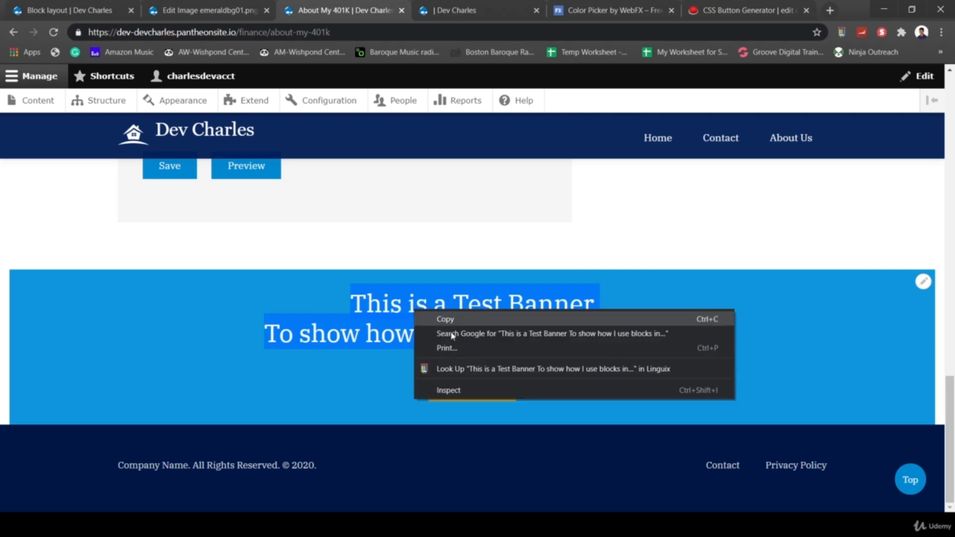
{"action": "left_click", "coordinate": [478, 390]}
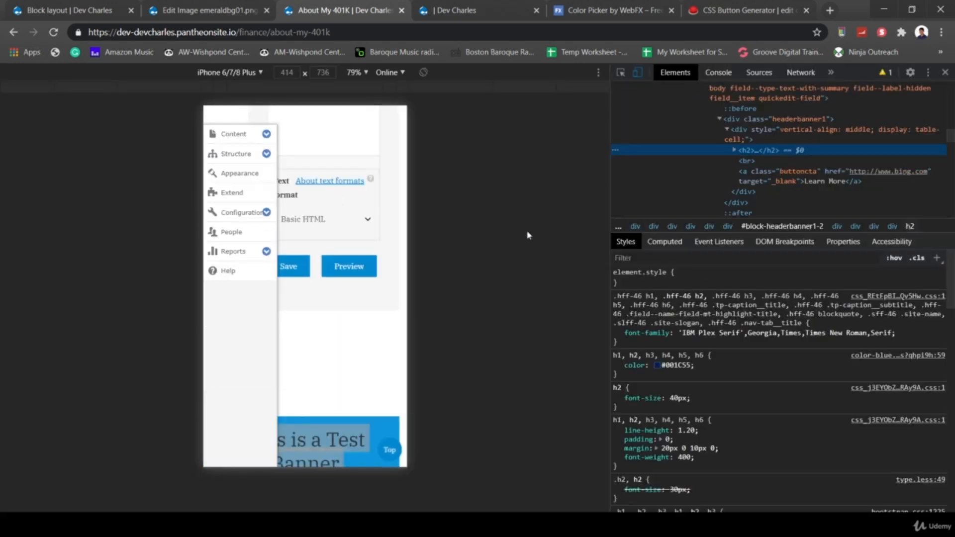
{"action": "right_click", "coordinate": [772, 156]}
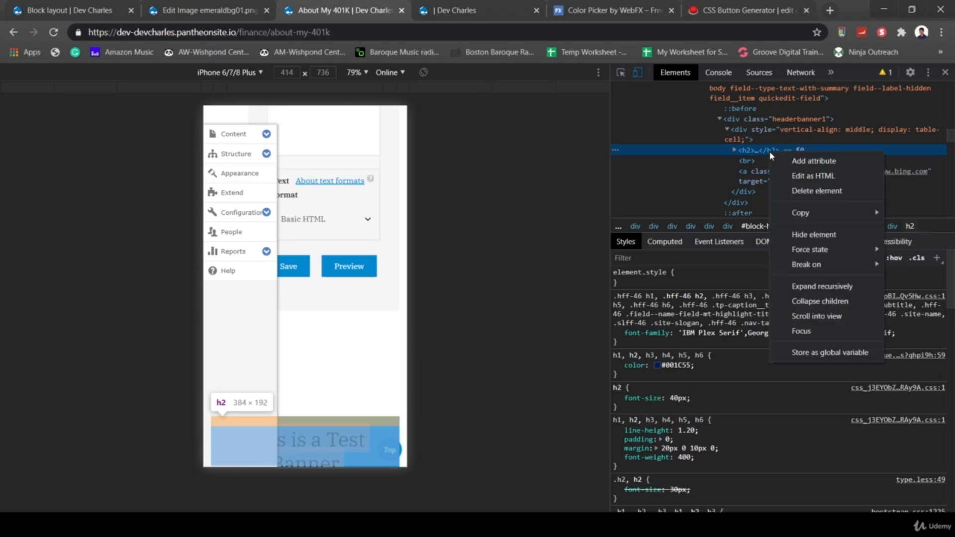
{"action": "mouse_move", "coordinate": [835, 215]}
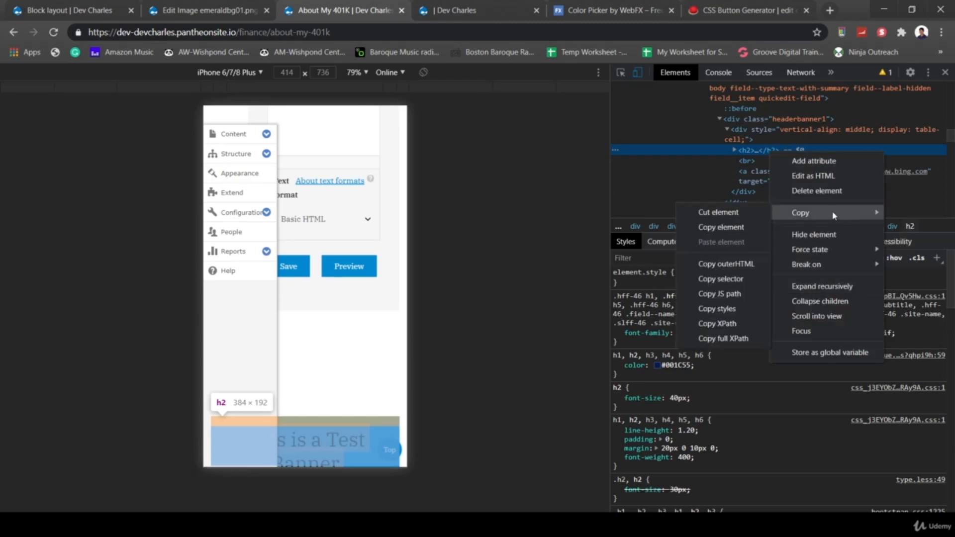
{"action": "left_click", "coordinate": [720, 227]}
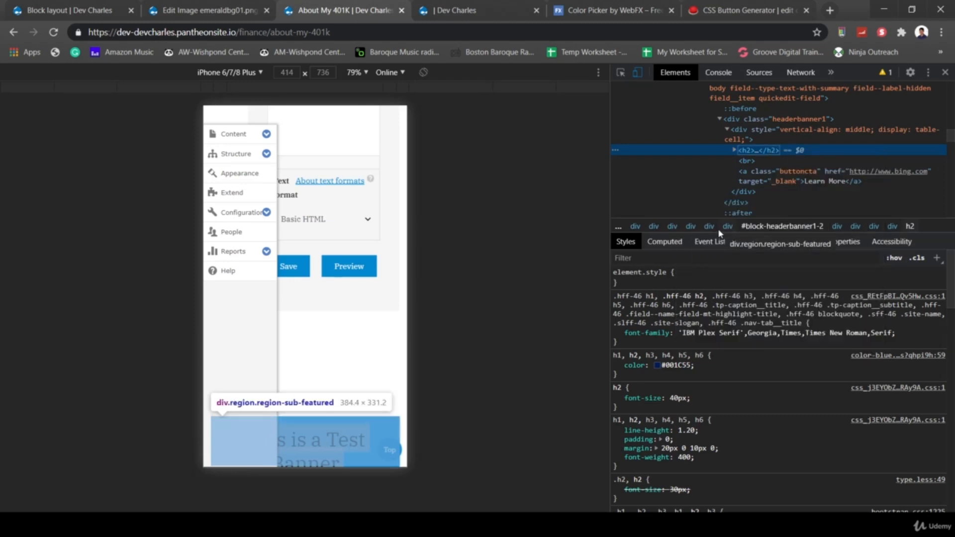
{"action": "left_click", "coordinate": [70, 10]}
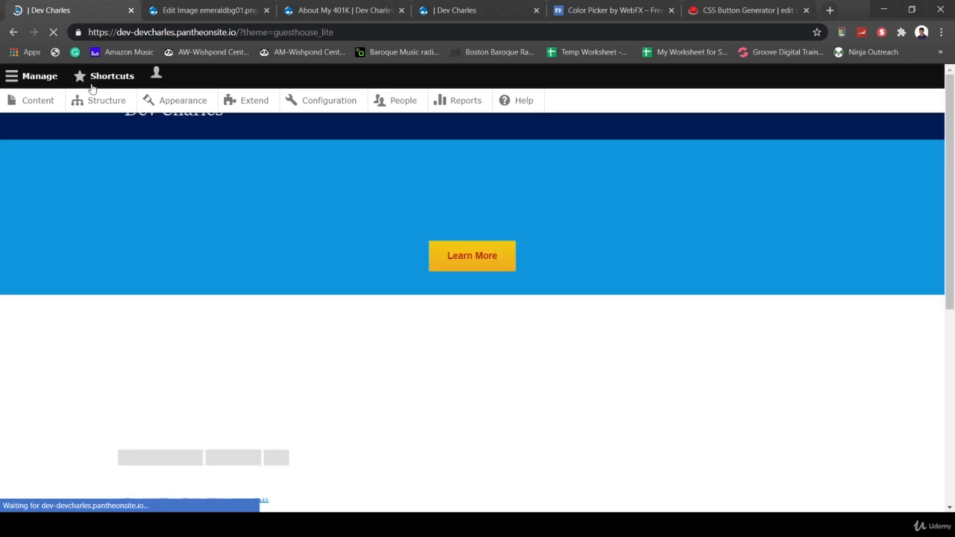
- Open the GuestHouse Lite Custom CSS, paste the heading markup, then undo it
{"action": "left_click", "coordinate": [166, 100]}
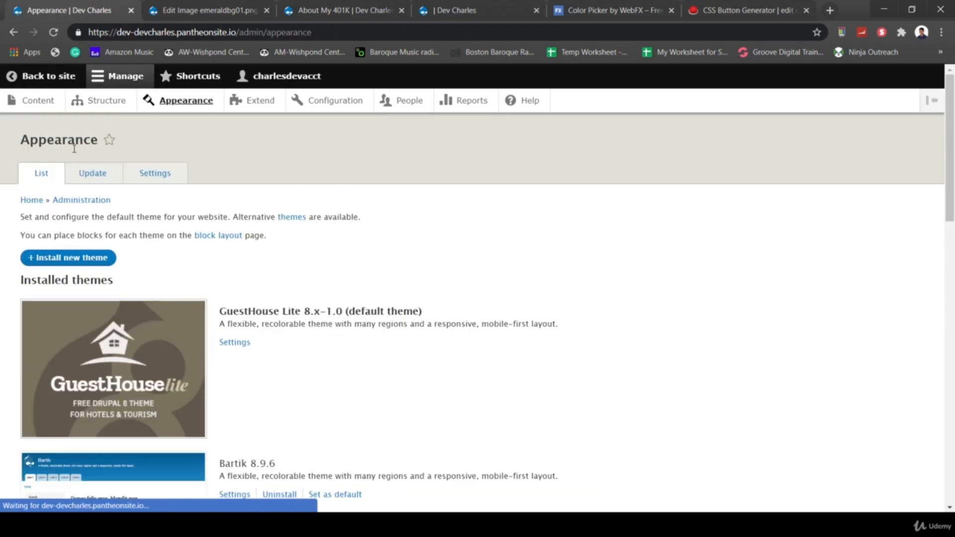
{"action": "left_click", "coordinate": [244, 343]}
{"action": "scroll", "coordinate": [357, 394], "scroll_direction": "down", "scroll_amount": 5}
{"action": "scroll", "coordinate": [357, 393], "scroll_direction": "down", "scroll_amount": 5}
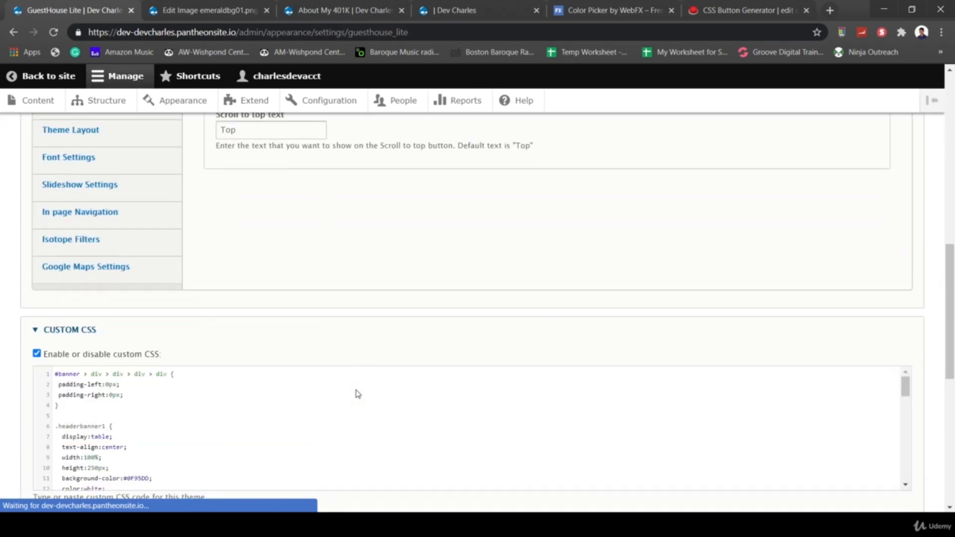
{"action": "scroll", "coordinate": [273, 418], "scroll_direction": "down", "scroll_amount": 10}
{"action": "scroll", "coordinate": [273, 418], "scroll_direction": "down", "scroll_amount": 5}
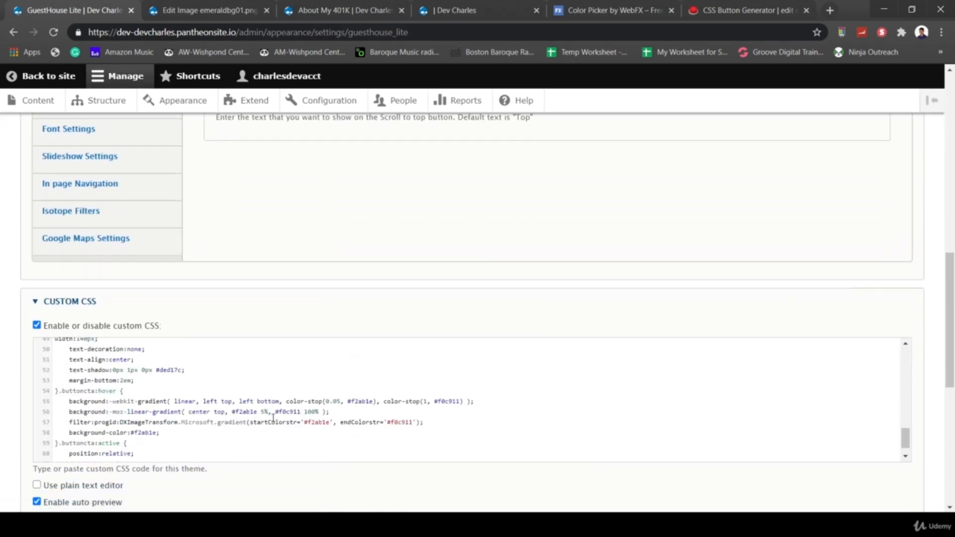
{"action": "key", "text": "Return"}
{"action": "key", "text": "Return"}
{"action": "key", "text": "ctrl+v"}
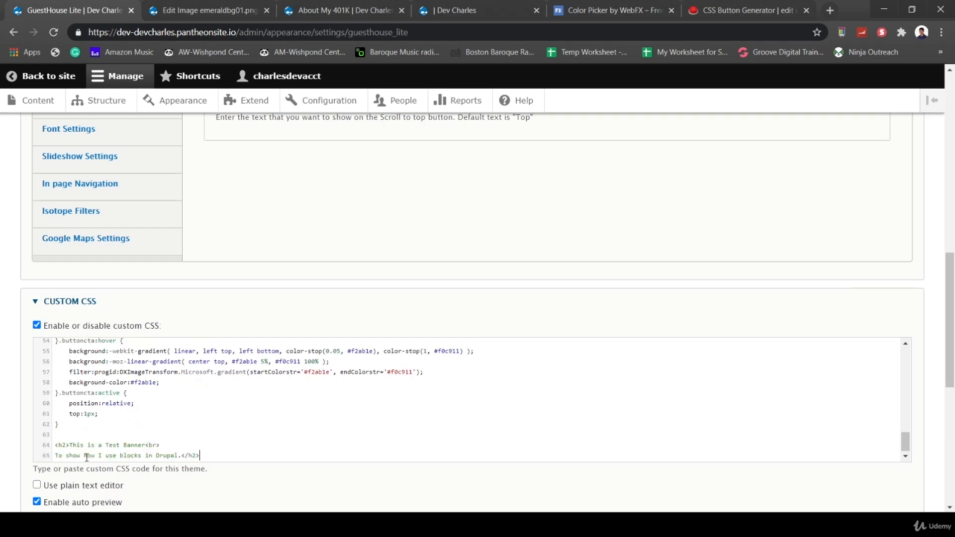
{"action": "key", "text": "ctrl+z"}
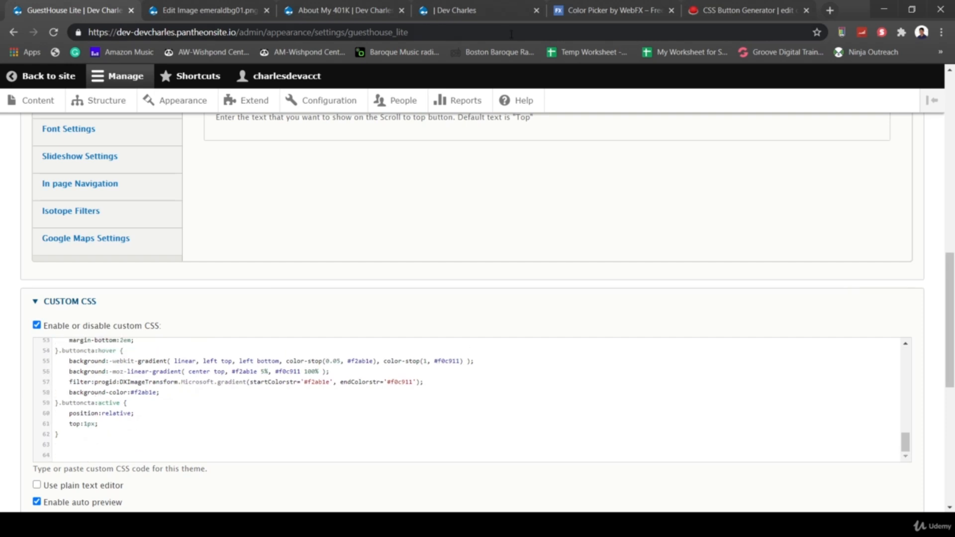
- Switch to the mobile site preview and look at the banner's h2 element
{"action": "left_click", "coordinate": [478, 11]}
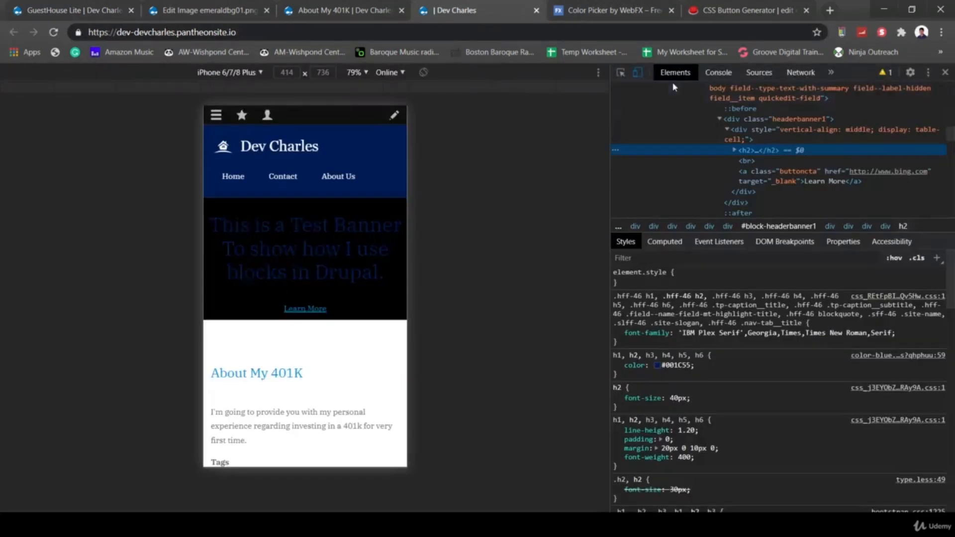
{"action": "right_click", "coordinate": [763, 157]}
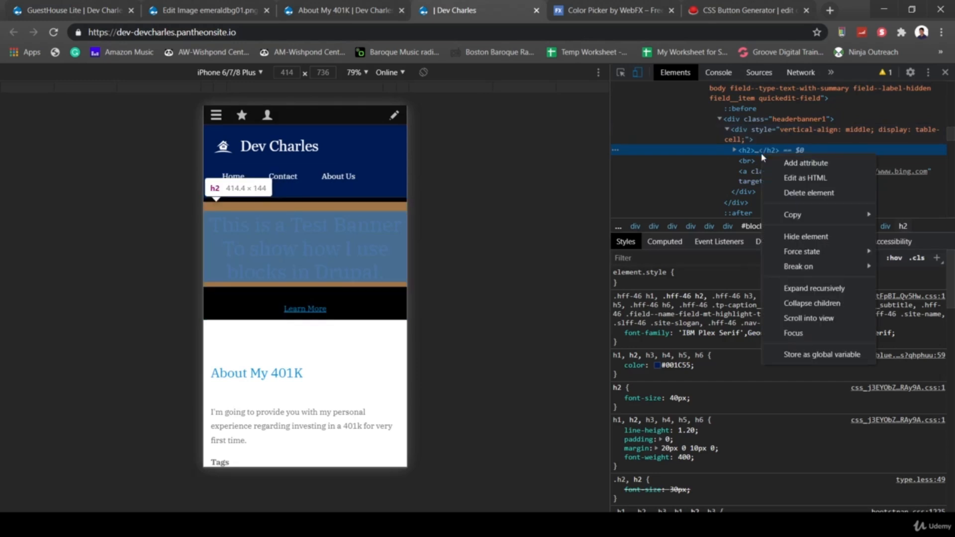
{"action": "left_click", "coordinate": [363, 360]}
{"action": "scroll", "coordinate": [365, 362], "scroll_direction": "down", "scroll_amount": 6}
{"action": "scroll", "coordinate": [364, 362], "scroll_direction": "down", "scroll_amount": 2}
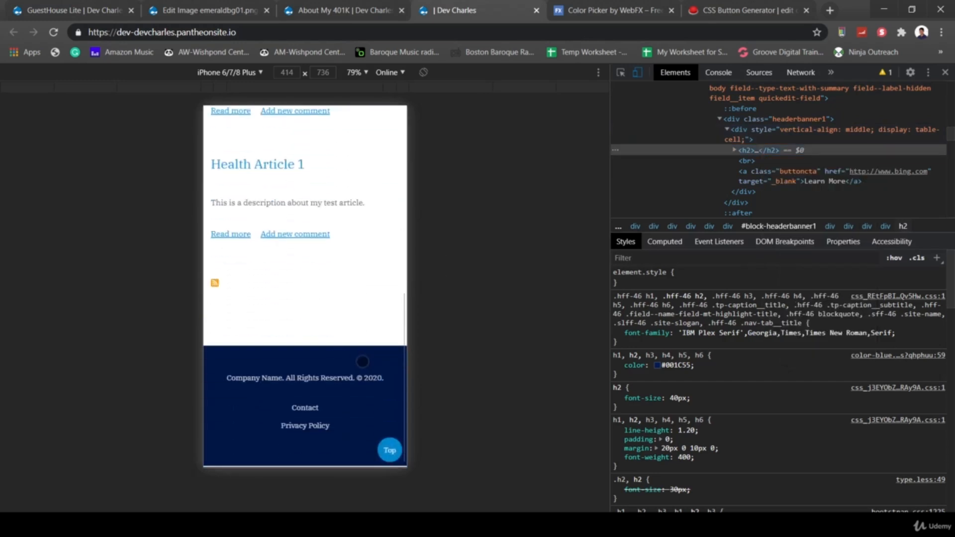
{"action": "scroll", "coordinate": [256, 368], "scroll_direction": "up", "scroll_amount": 15}
- Inspect the banner heading on the About My 401K article and copy its CSS selector
{"action": "left_click", "coordinate": [252, 374]}
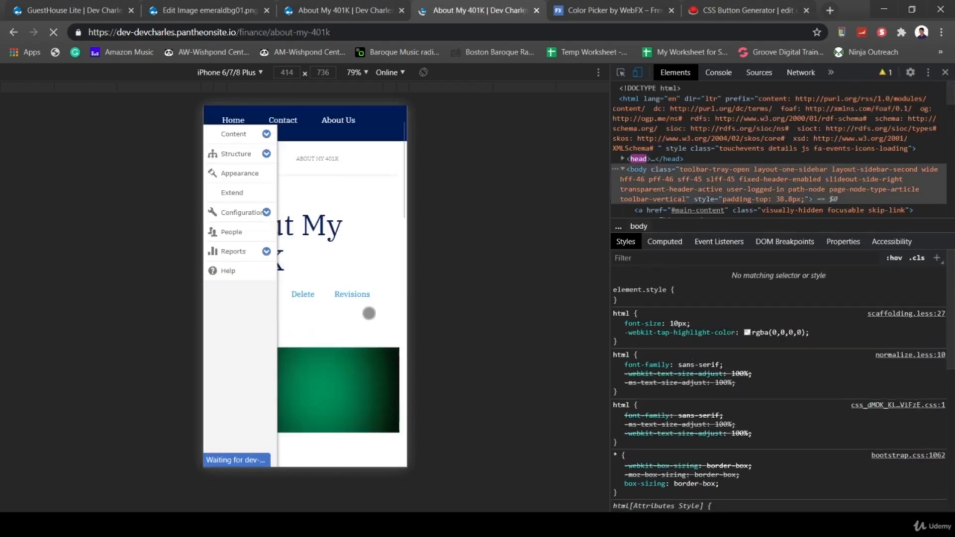
{"action": "scroll", "coordinate": [368, 312], "scroll_direction": "down", "scroll_amount": 5}
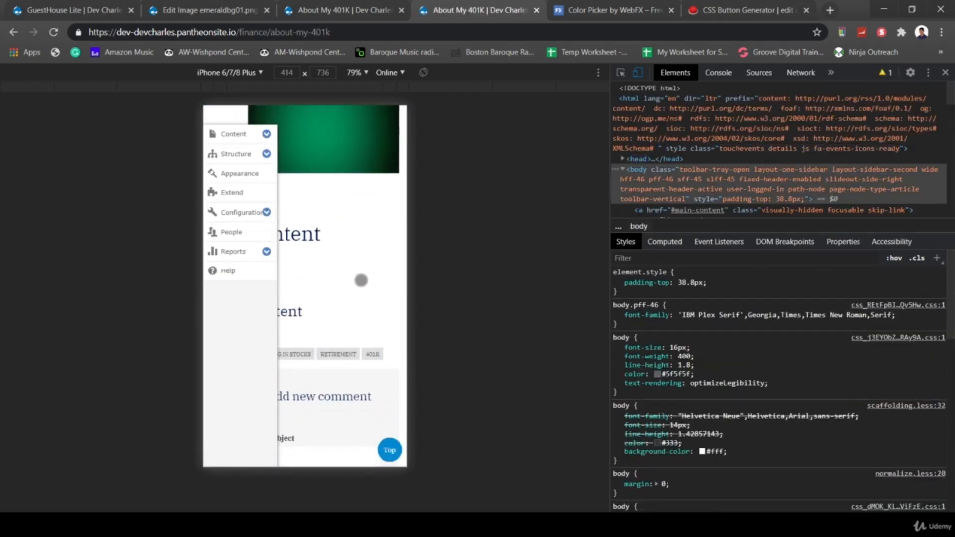
{"action": "scroll", "coordinate": [362, 280], "scroll_direction": "down", "scroll_amount": 12}
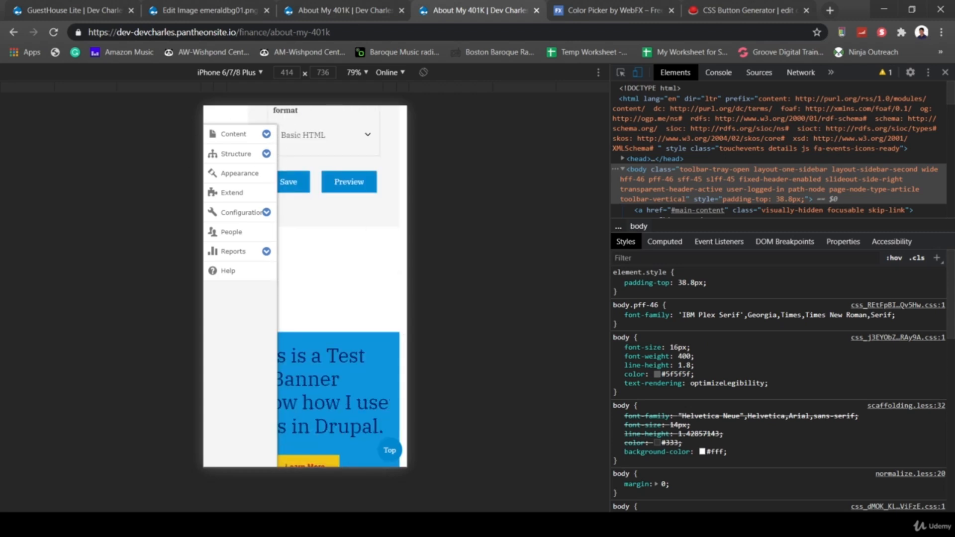
{"action": "right_click", "coordinate": [362, 354]}
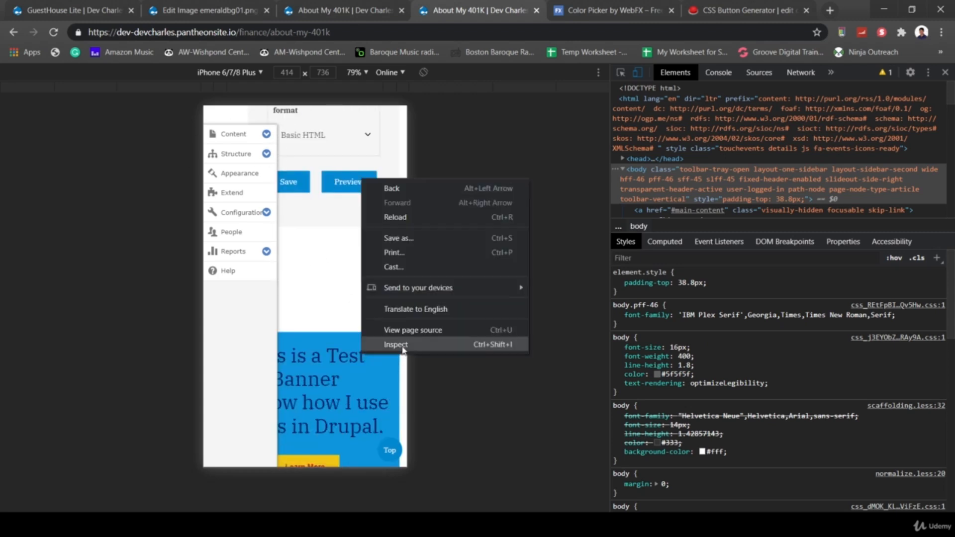
{"action": "left_click", "coordinate": [400, 345]}
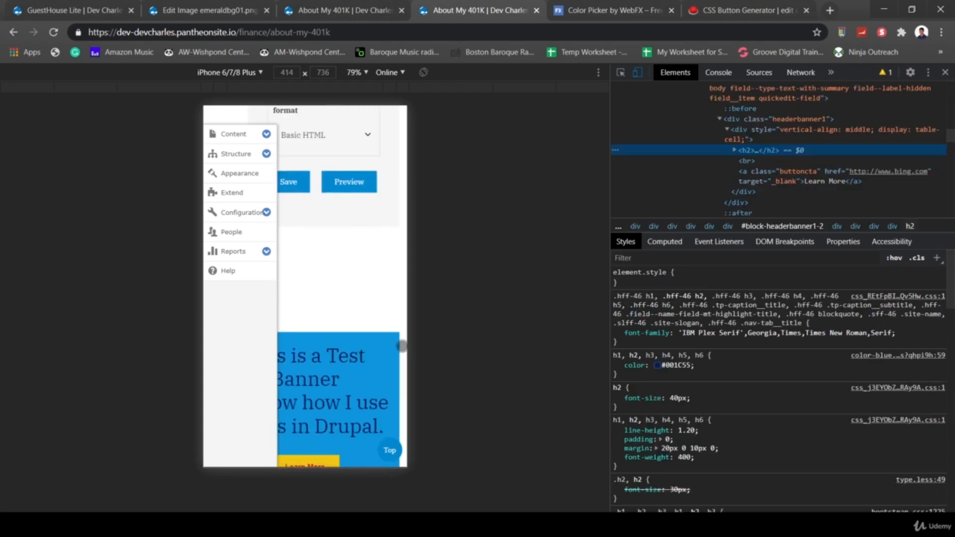
{"action": "right_click", "coordinate": [766, 152]}
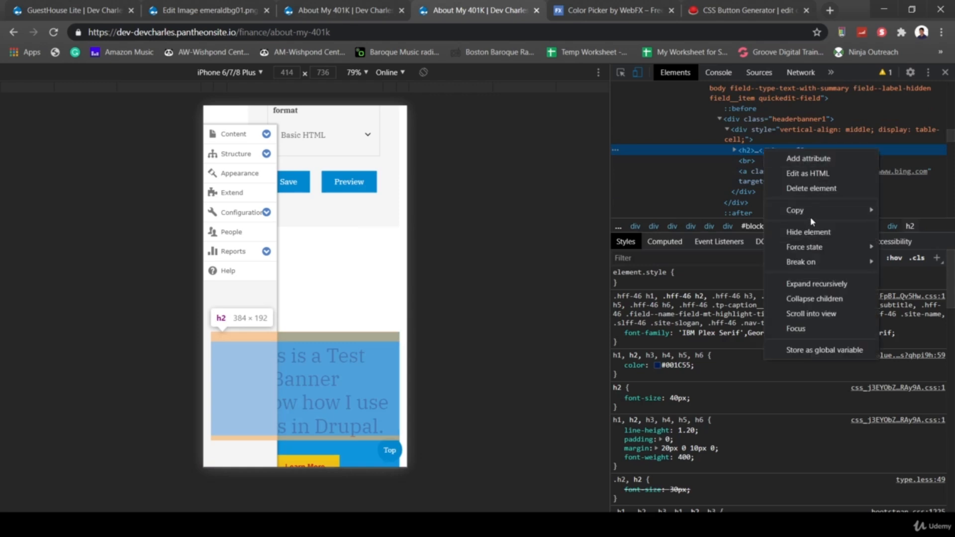
{"action": "left_click", "coordinate": [729, 275]}
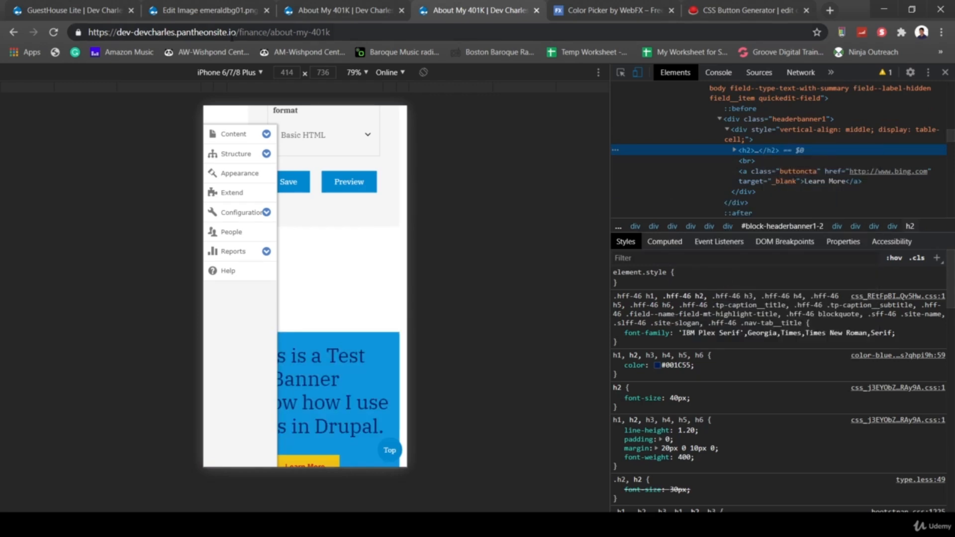
- Paste the h2 selector into Custom CSS with a color:white rule
{"action": "left_click", "coordinate": [74, 10]}
{"action": "key", "text": "ctrl+v"}
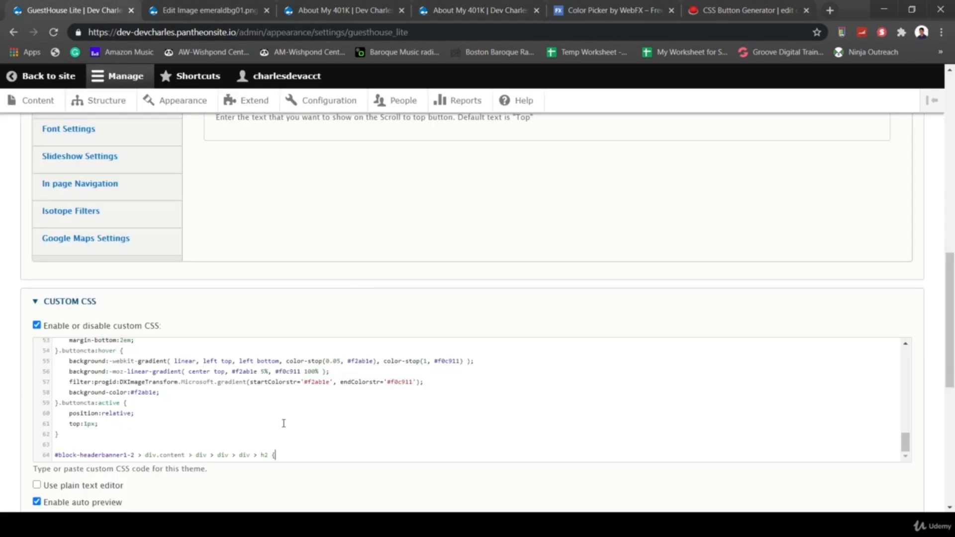
{"action": "key", "text": "Return"}
{"action": "key", "text": "Return"}
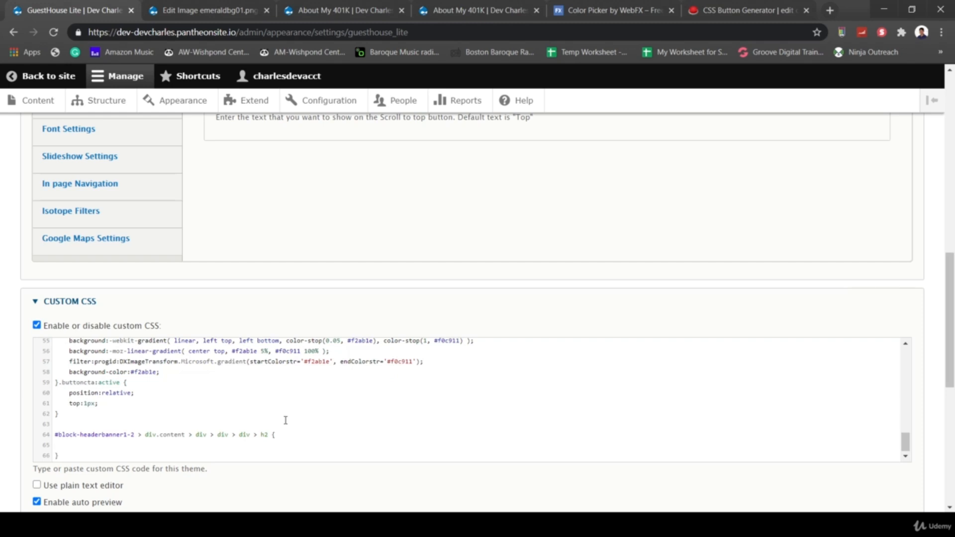
{"action": "type", "text": "color:white"}
{"action": "type", "text": "}"}
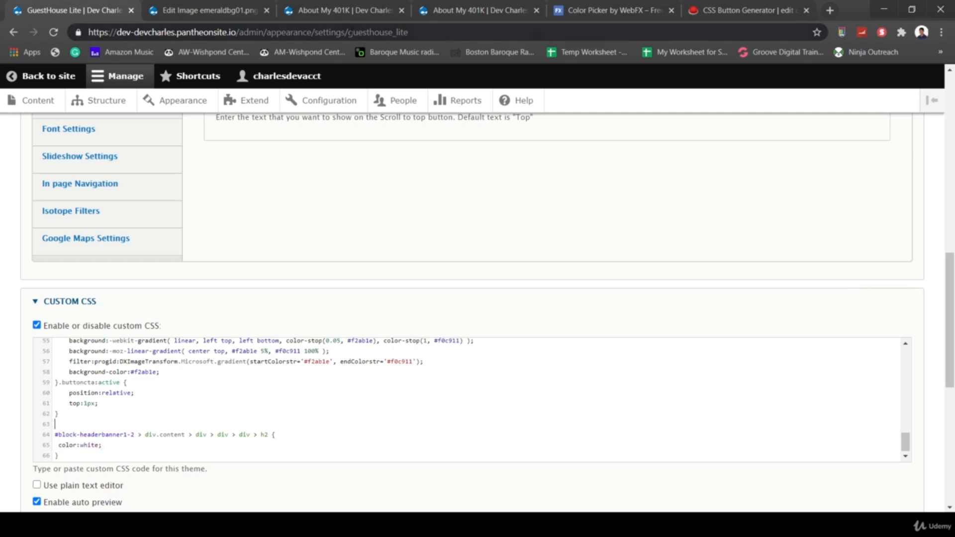
- Walk up the Elements tree from the banner heading to div.col-md-12 and copy its selector
{"action": "left_click", "coordinate": [461, 10]}
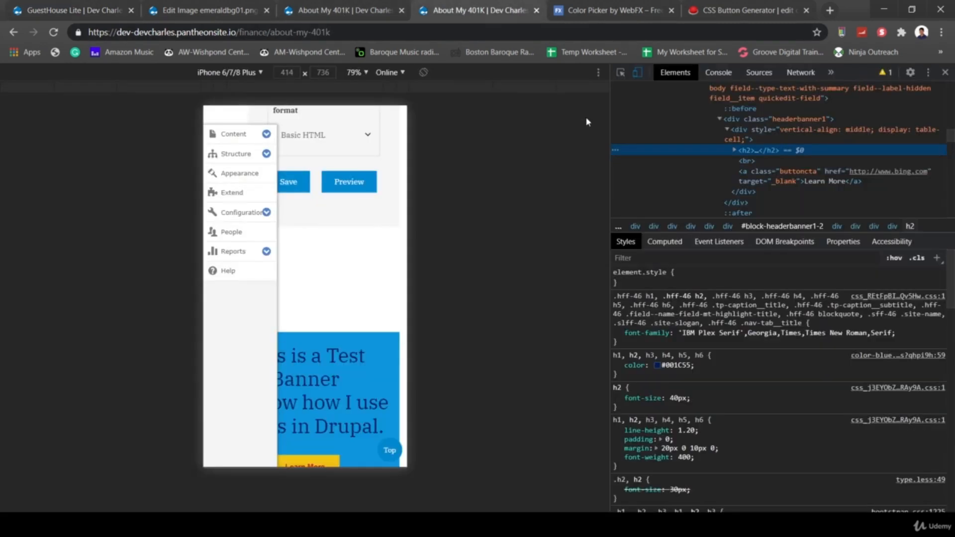
{"action": "left_click", "coordinate": [766, 133]}
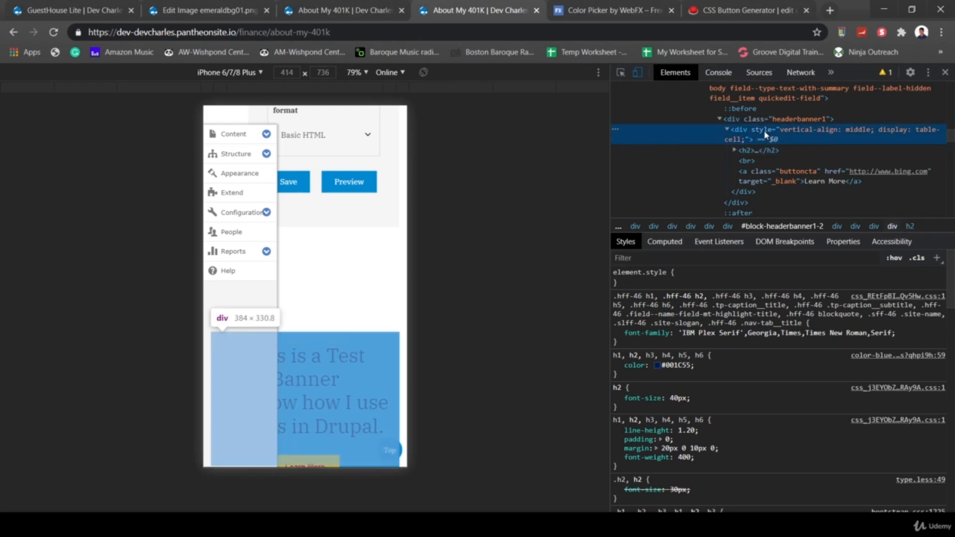
{"action": "left_click", "coordinate": [741, 119]}
{"action": "scroll", "coordinate": [795, 142], "scroll_direction": "up", "scroll_amount": 3}
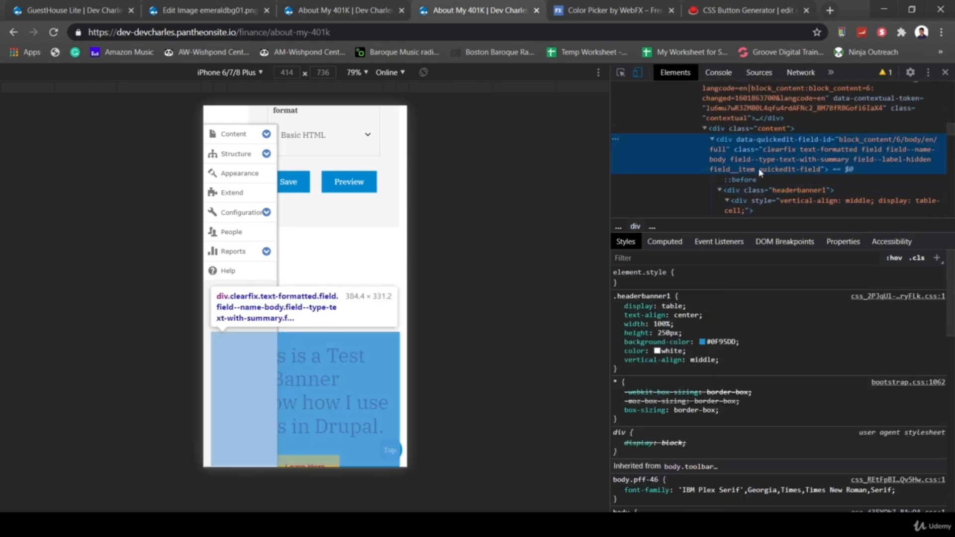
{"action": "left_click", "coordinate": [769, 152]}
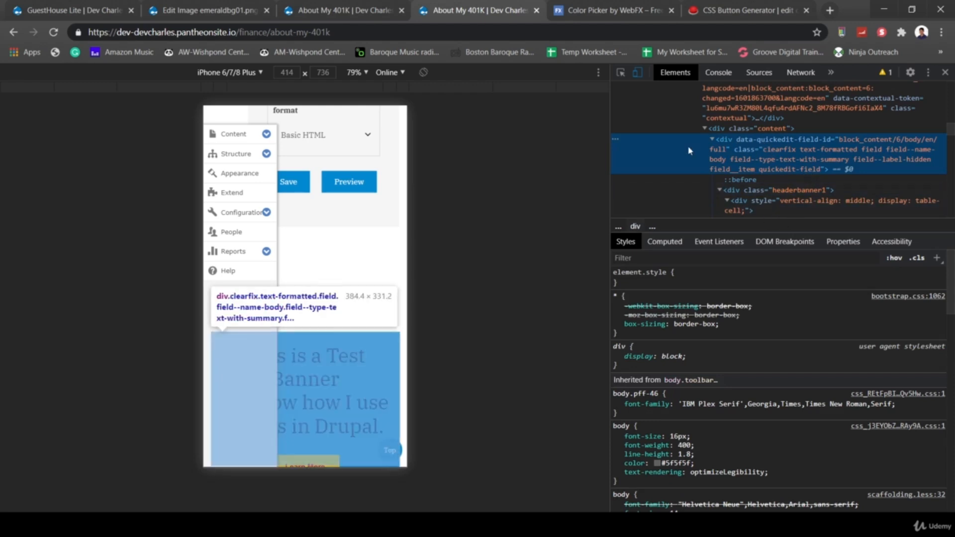
{"action": "left_click", "coordinate": [723, 129]}
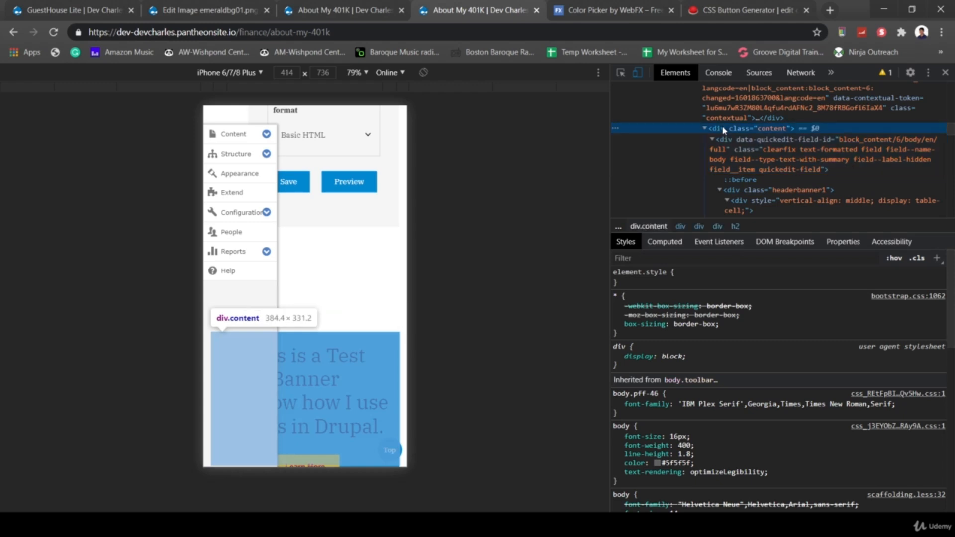
{"action": "scroll", "coordinate": [761, 144], "scroll_direction": "up", "scroll_amount": 3}
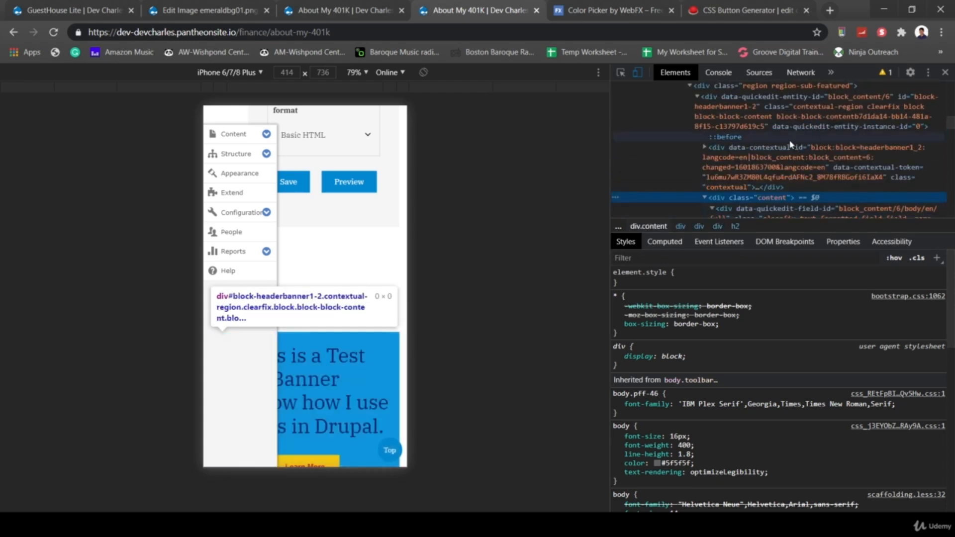
{"action": "scroll", "coordinate": [790, 155], "scroll_direction": "up", "scroll_amount": 1}
{"action": "left_click", "coordinate": [766, 107]}
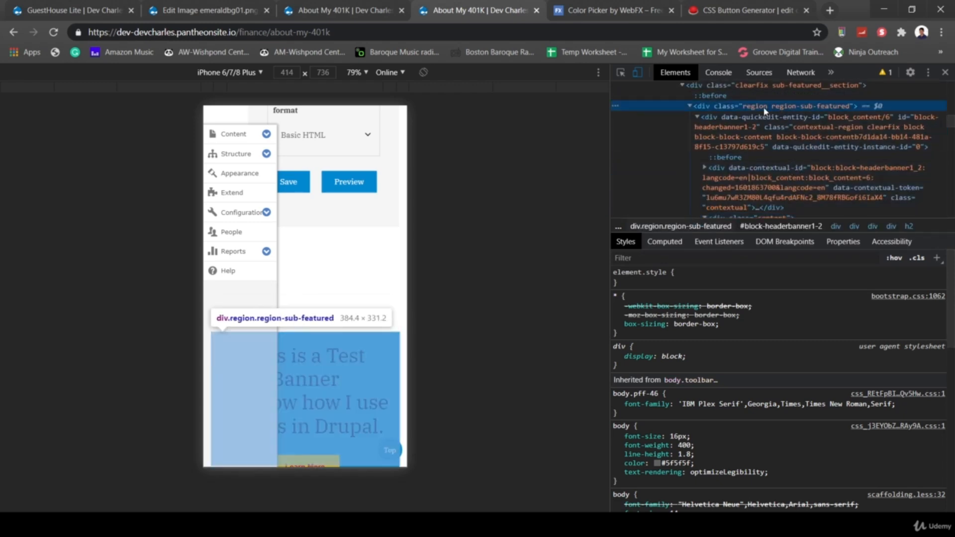
{"action": "scroll", "coordinate": [765, 111], "scroll_direction": "up", "scroll_amount": 3}
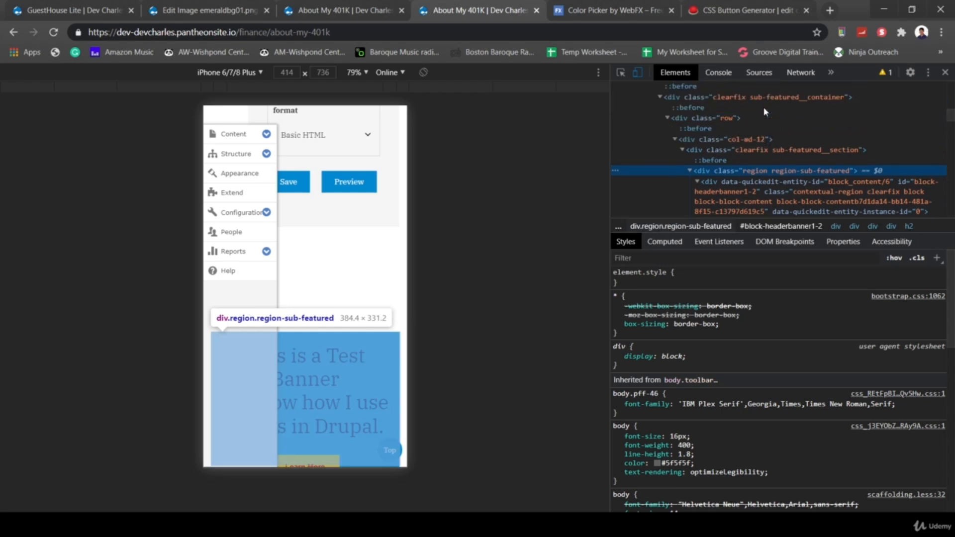
{"action": "left_click", "coordinate": [741, 141]}
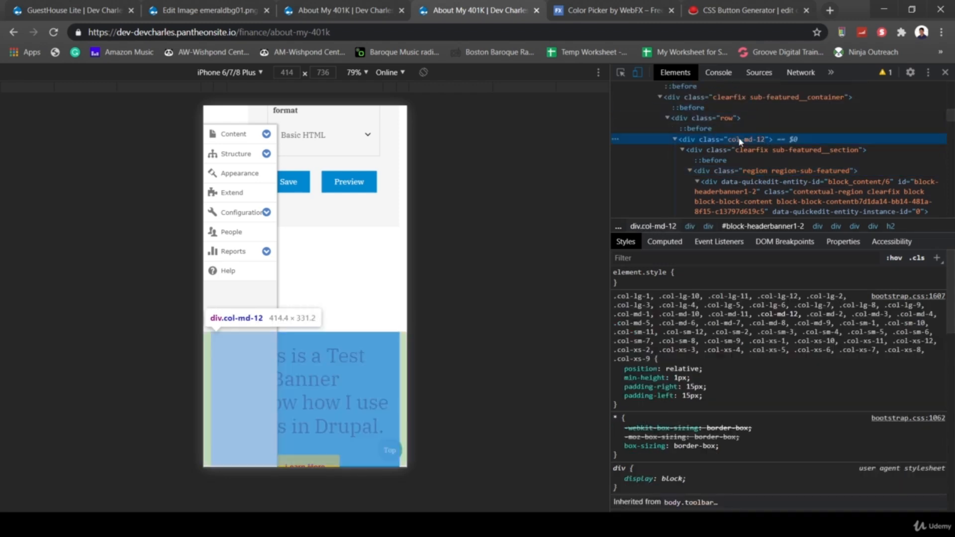
{"action": "right_click", "coordinate": [740, 141]}
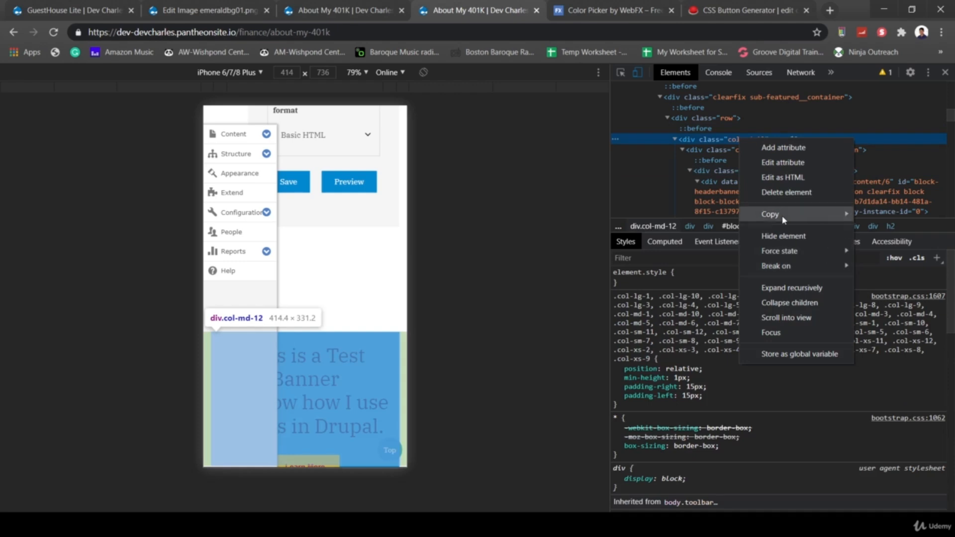
{"action": "mouse_move", "coordinate": [783, 217]}
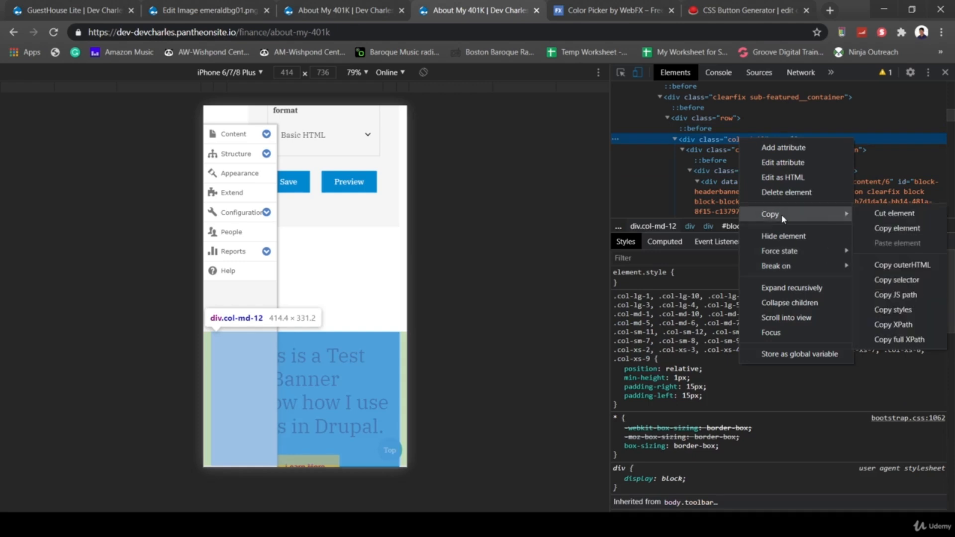
{"action": "left_click", "coordinate": [904, 281]}
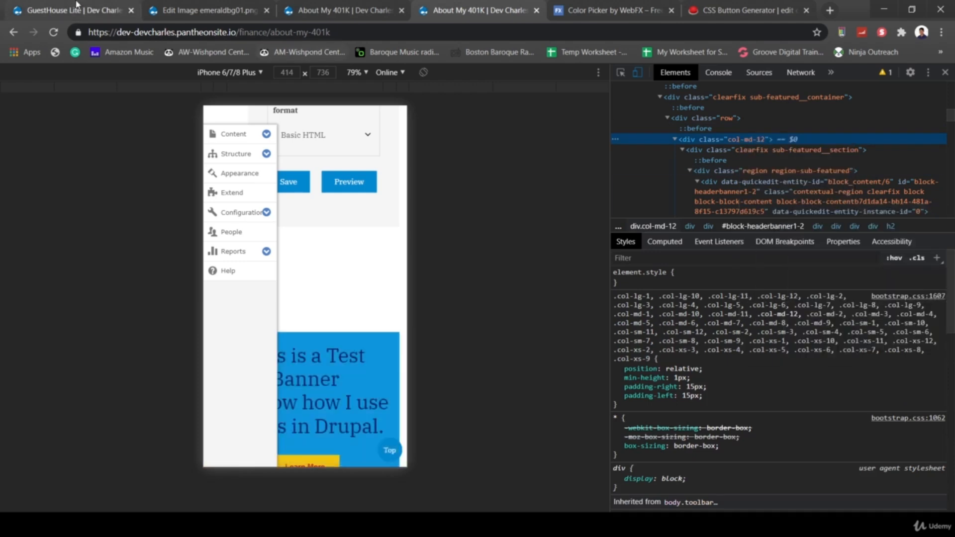
- Add a rule for the col-md-12 selector with padding-left:0px and padding-right zeroed
{"action": "left_click", "coordinate": [172, 11]}
{"action": "left_click", "coordinate": [89, 6]}
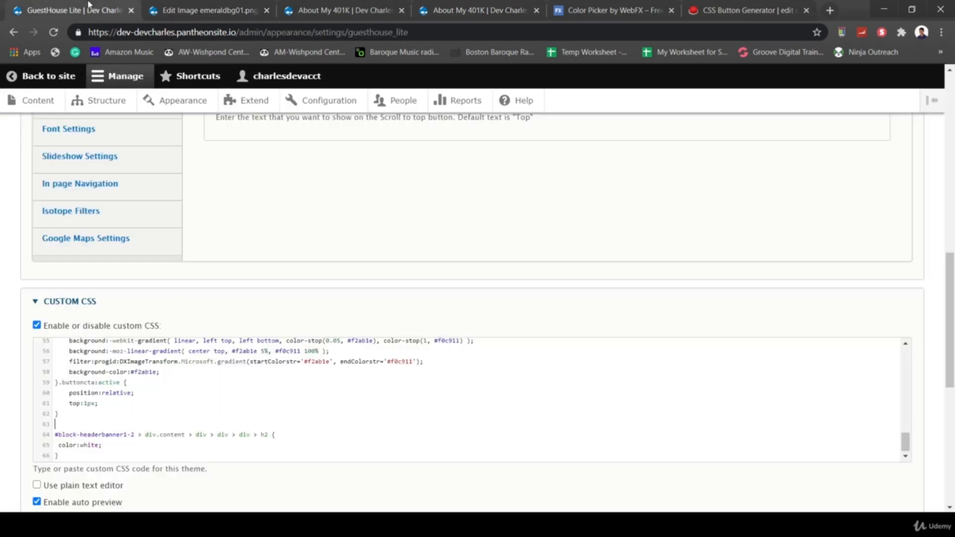
{"action": "left_click", "coordinate": [88, 455]}
{"action": "key", "text": "Return"}
{"action": "key", "text": "Return"}
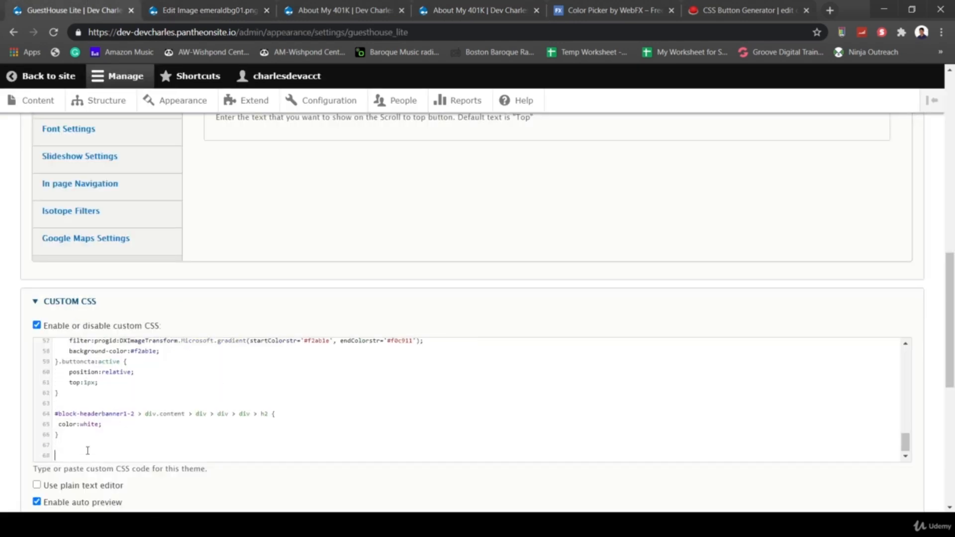
{"action": "key", "text": "ctrl+v"}
{"action": "type", "text": "{"}
{"action": "key", "text": "Return"}
{"action": "key", "text": "Return"}
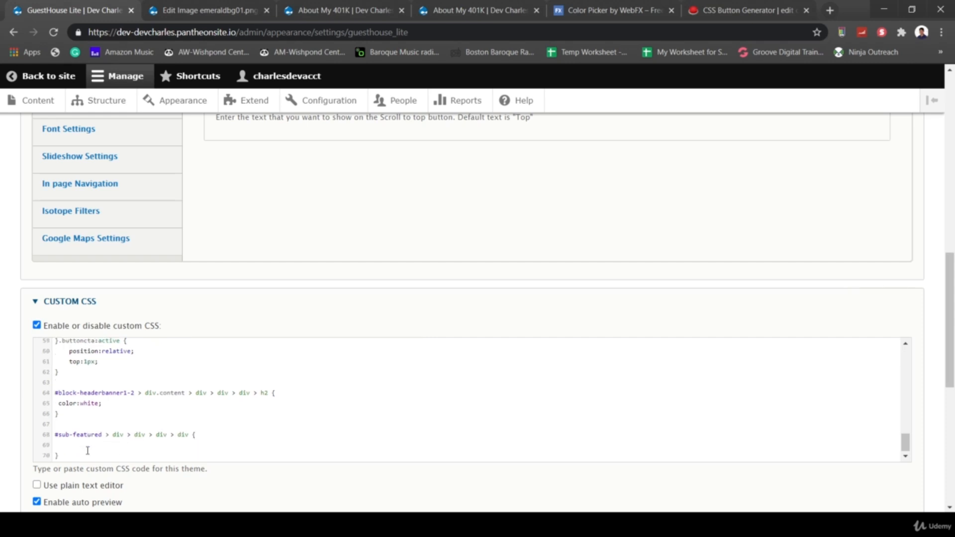
{"action": "type", "text": "padding-left:0px;"}
{"action": "key", "text": "Return"}
{"action": "type", "text": "padding-right:"}
- Save the GuestHouse Lite theme configuration
{"action": "scroll", "coordinate": [209, 498], "scroll_direction": "down", "scroll_amount": 5}
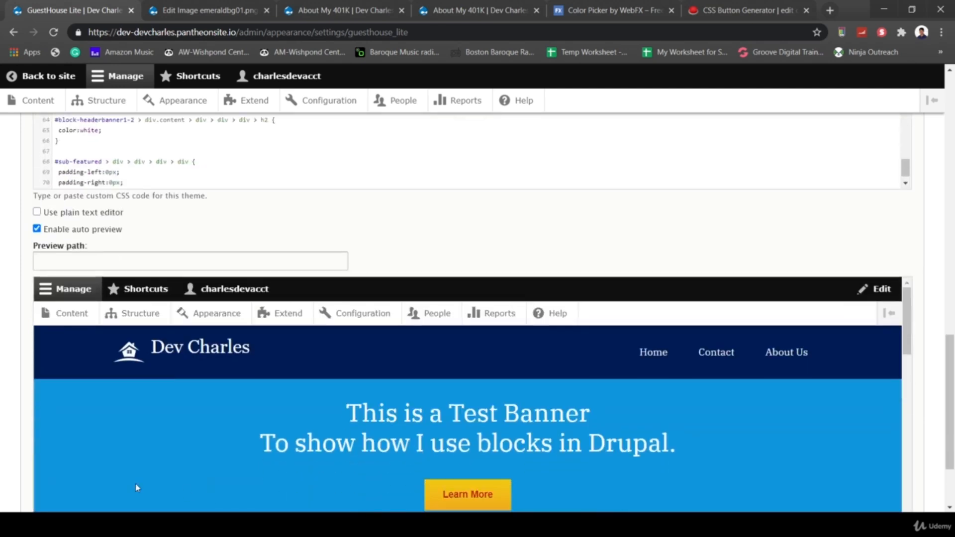
{"action": "scroll", "coordinate": [1, 457], "scroll_direction": "down", "scroll_amount": 2}
{"action": "left_click", "coordinate": [61, 450]}
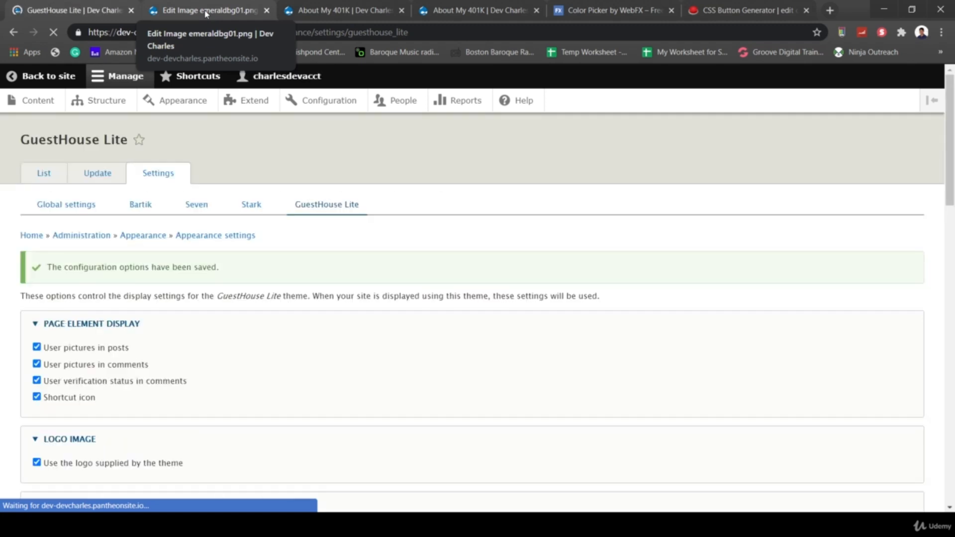
- Check the restyled banner on the front end and reload the home page
{"action": "left_click", "coordinate": [31, 76]}
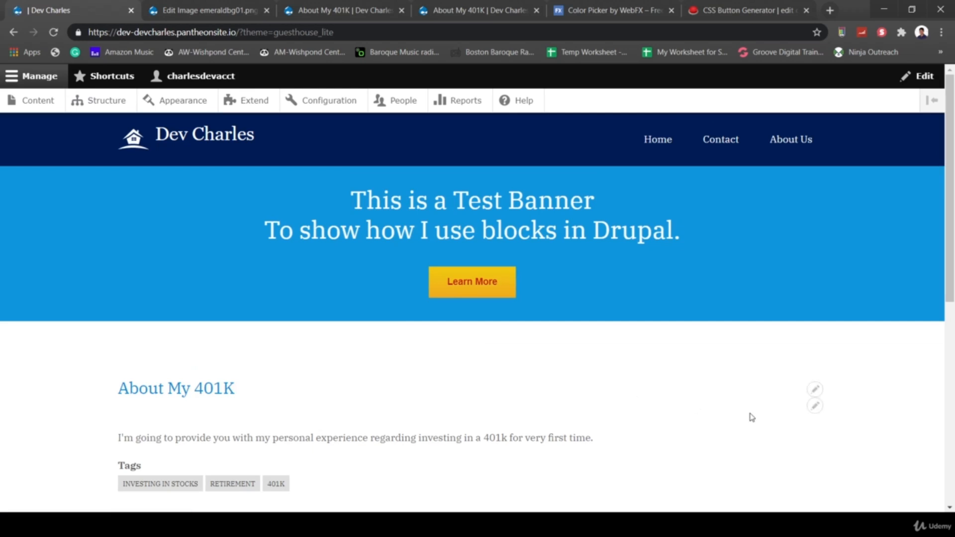
{"action": "scroll", "coordinate": [605, 375], "scroll_direction": "down", "scroll_amount": 4}
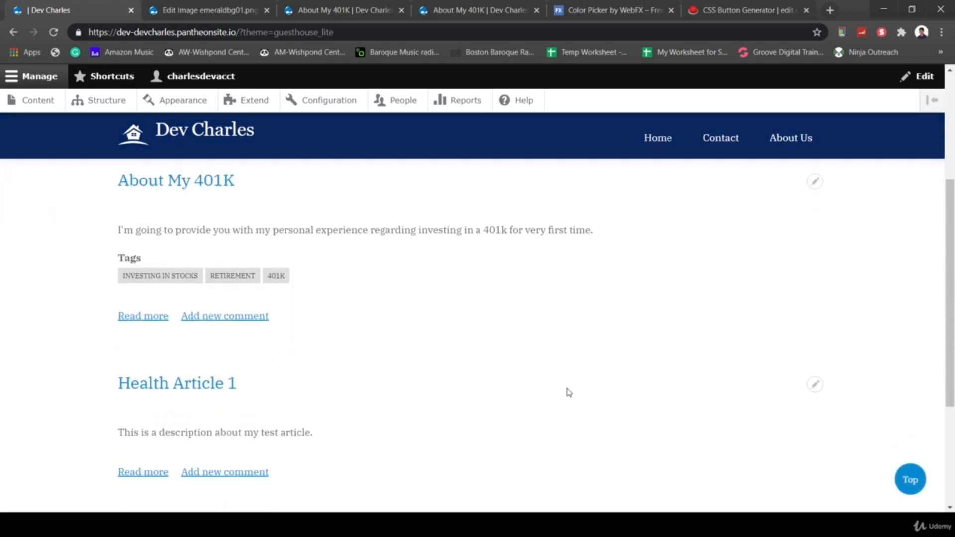
{"action": "scroll", "coordinate": [490, 406], "scroll_direction": "down", "scroll_amount": 4}
{"action": "scroll", "coordinate": [491, 406], "scroll_direction": "up", "scroll_amount": 8}
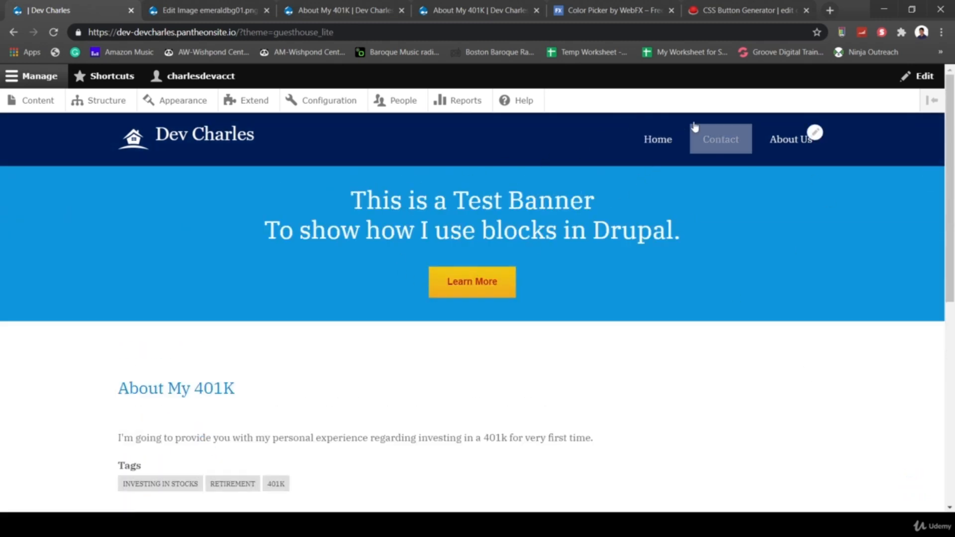
{"action": "left_click", "coordinate": [665, 137]}
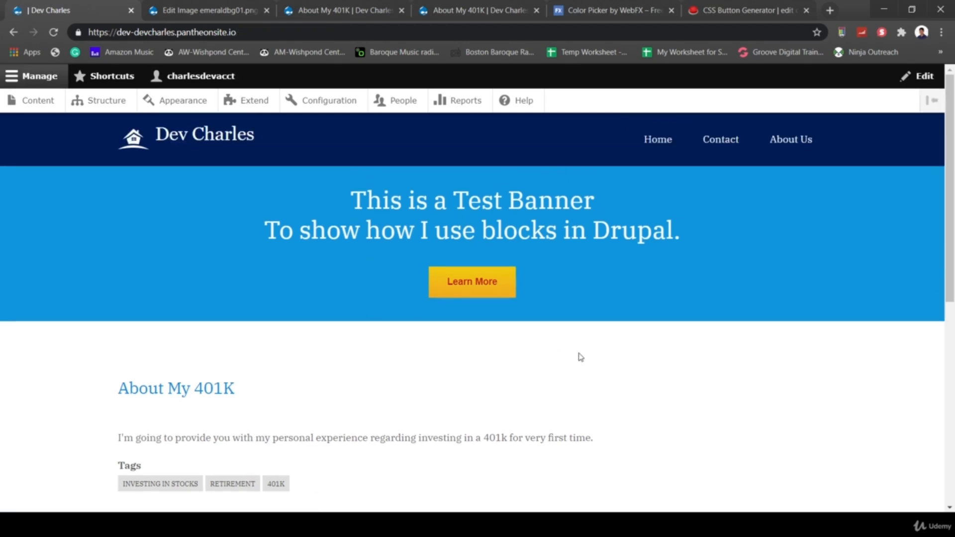
{"action": "scroll", "coordinate": [578, 357], "scroll_direction": "down", "scroll_amount": 8}
{"action": "scroll", "coordinate": [373, 315], "scroll_direction": "up", "scroll_amount": 6}
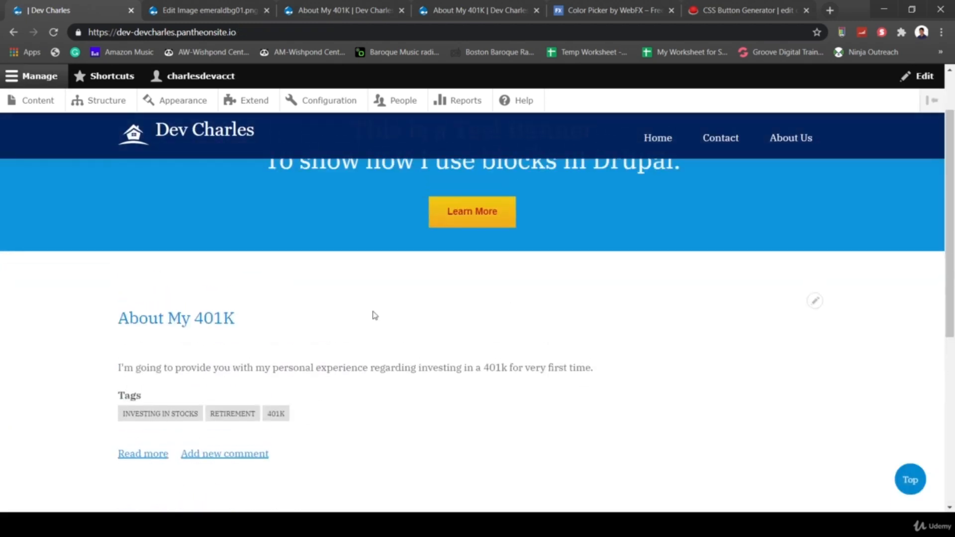
{"action": "scroll", "coordinate": [371, 316], "scroll_direction": "down", "scroll_amount": 5}
- Open Health Article 1 and scroll through it
{"action": "left_click", "coordinate": [207, 263]}
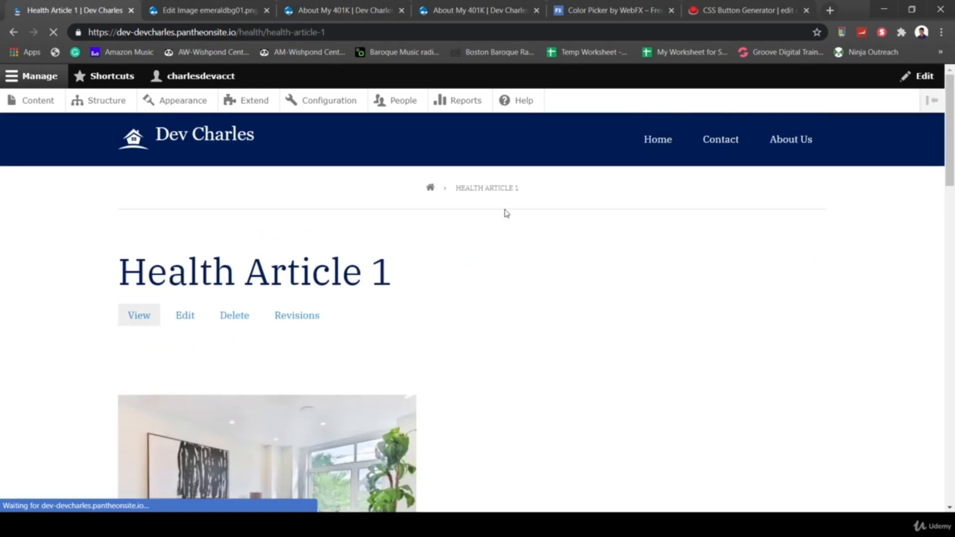
{"action": "scroll", "coordinate": [679, 371], "scroll_direction": "down", "scroll_amount": 15}
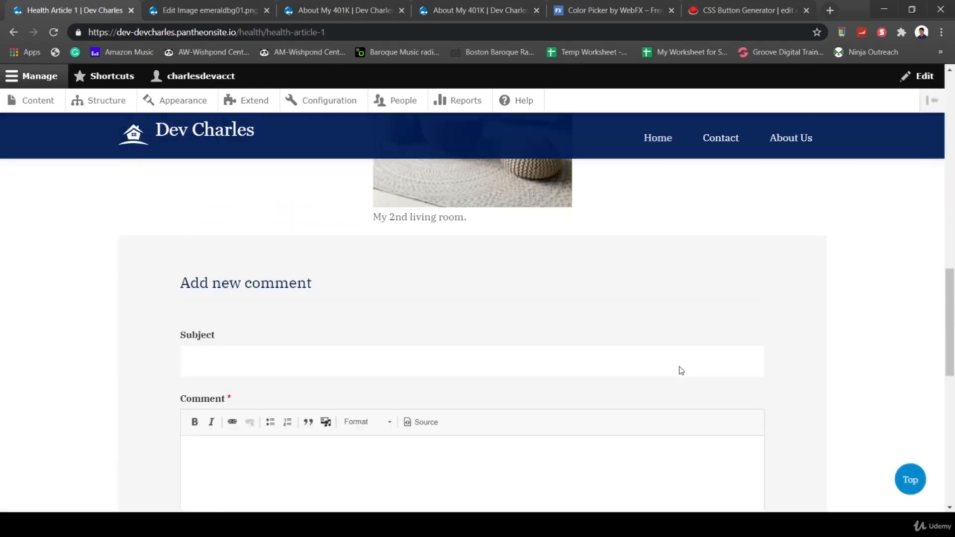
{"action": "scroll", "coordinate": [681, 370], "scroll_direction": "down", "scroll_amount": 4}
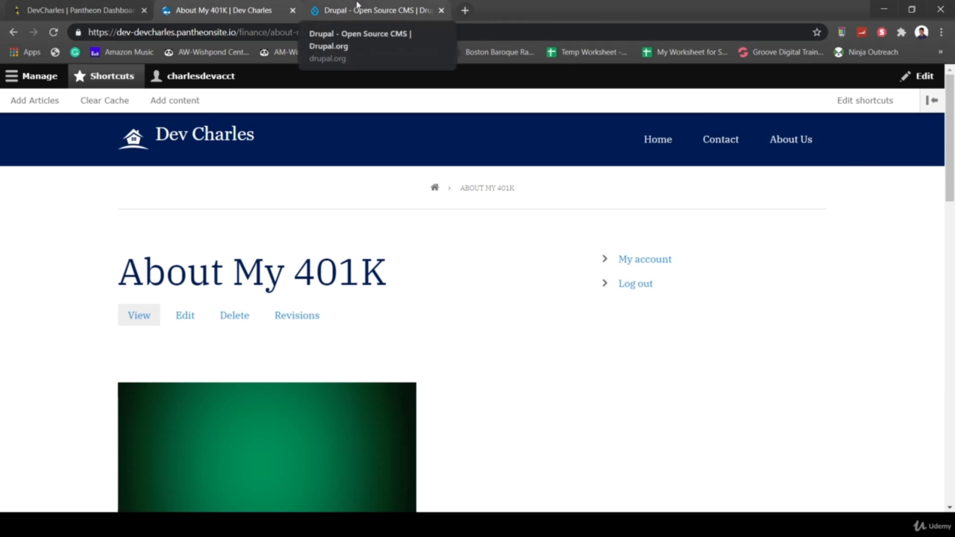
- Search drupal.org's Modules directory for 'superfish' limited to Drupal 8
{"action": "left_click", "coordinate": [375, 10]}
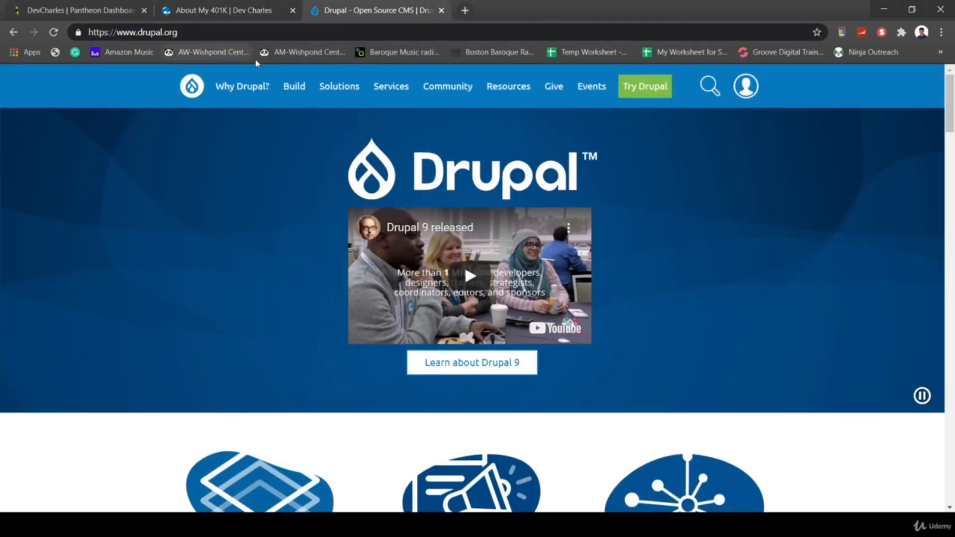
{"action": "mouse_move", "coordinate": [309, 89]}
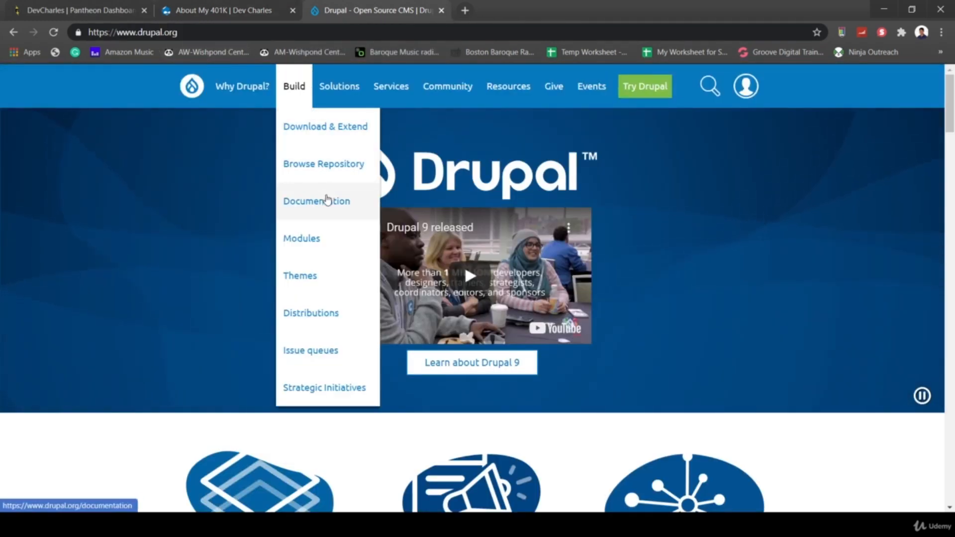
{"action": "left_click", "coordinate": [323, 239]}
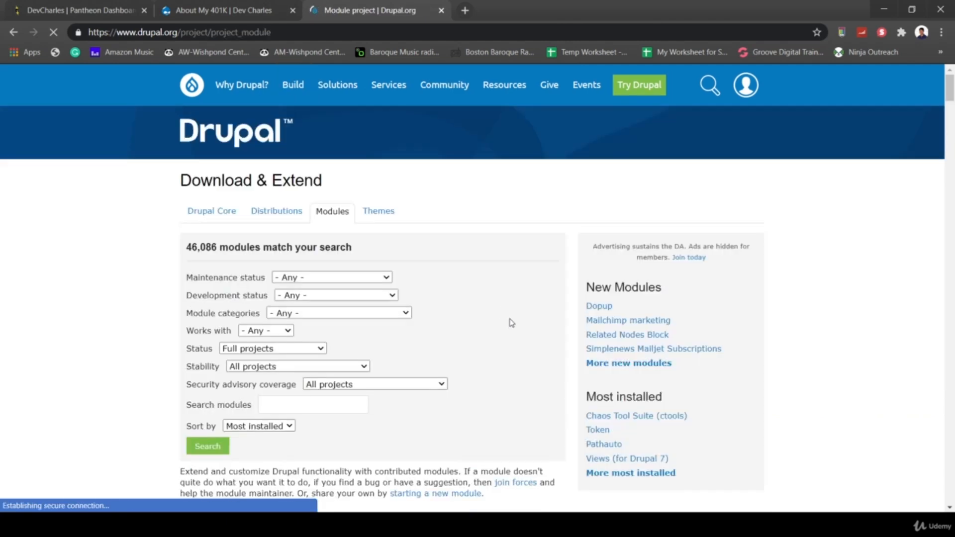
{"action": "left_click", "coordinate": [278, 330]}
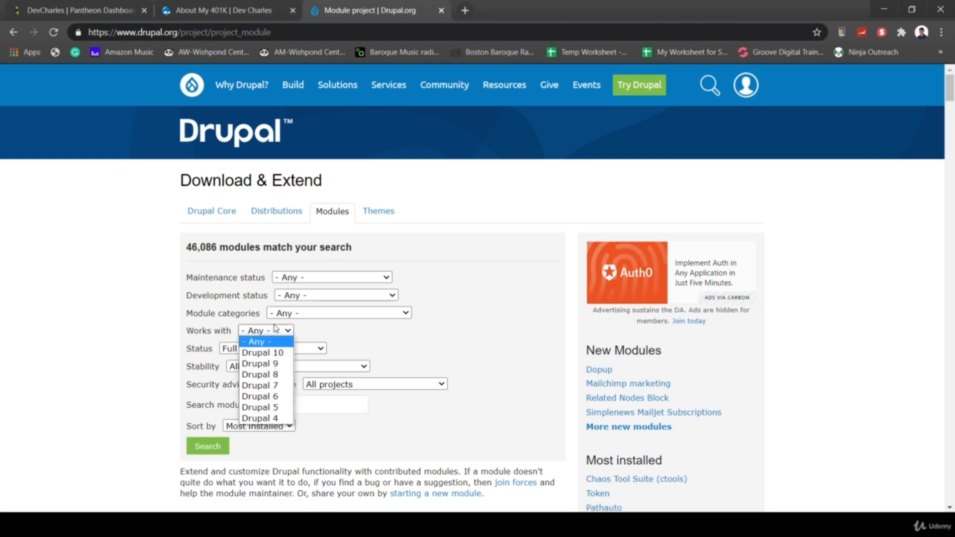
{"action": "left_click", "coordinate": [278, 374]}
{"action": "left_click", "coordinate": [326, 405]}
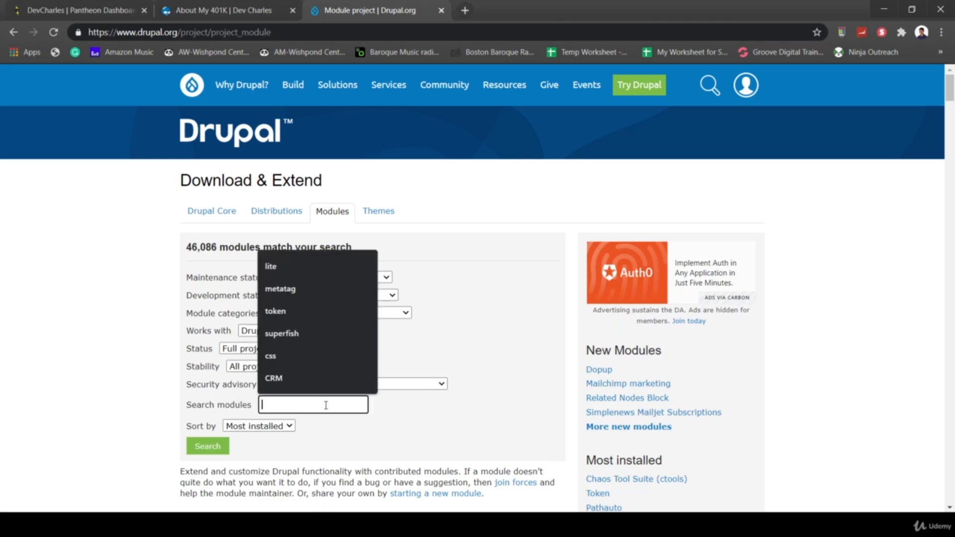
{"action": "type", "text": "d"}
{"action": "key", "text": "BackSpace"}
{"action": "type", "text": "superfish"}
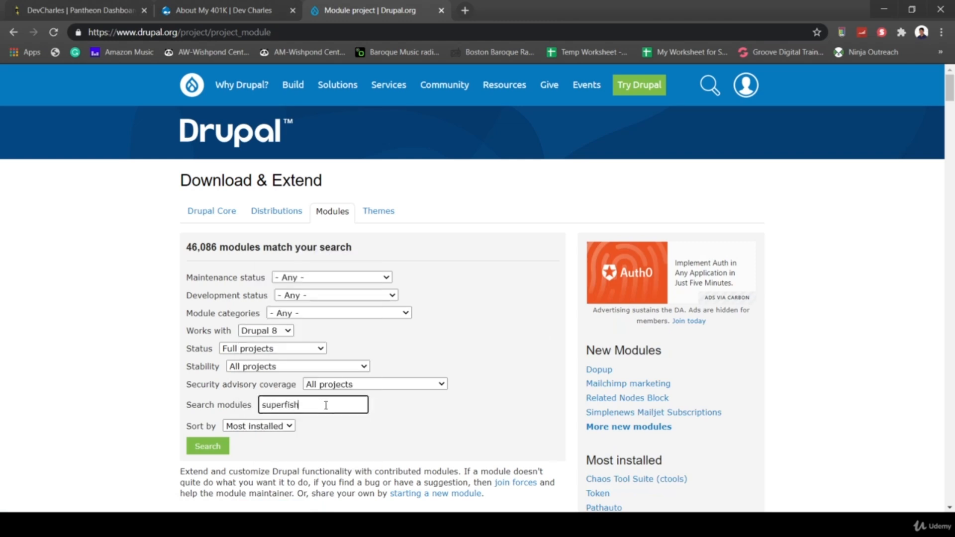
{"action": "key", "text": "Return"}
{"action": "scroll", "coordinate": [323, 398], "scroll_direction": "down", "scroll_amount": 3}
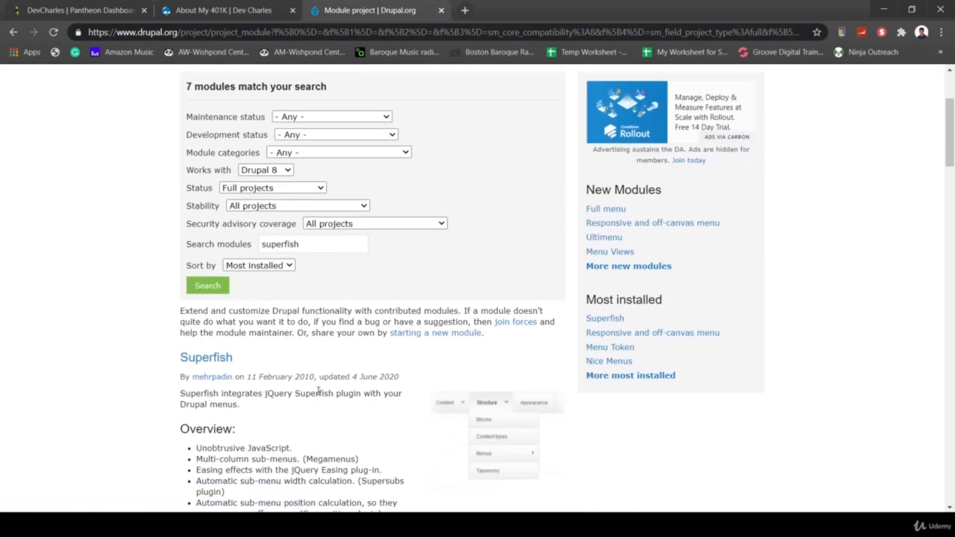
- Read through the Superfish project page's features, including multi-column sub-menus, and installation notes
{"action": "left_click", "coordinate": [206, 358]}
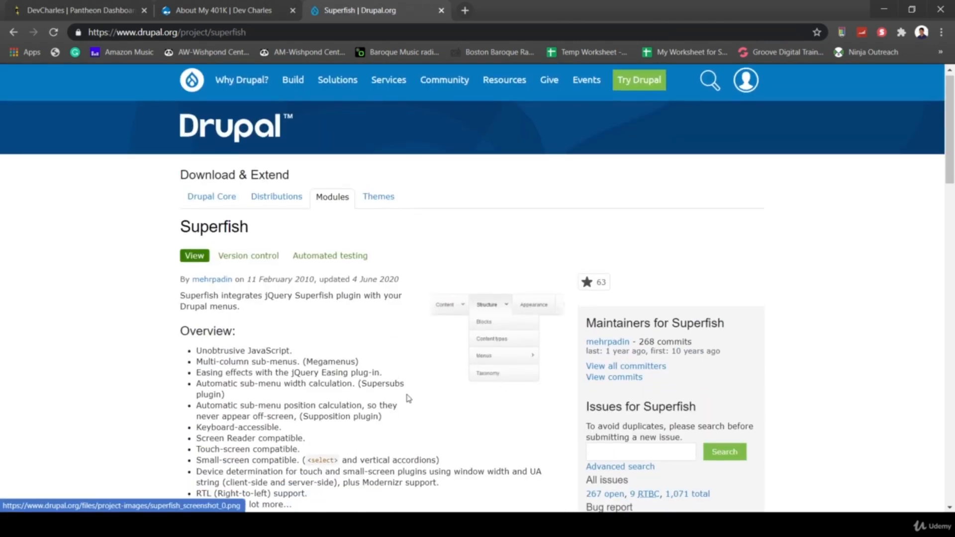
{"action": "scroll", "coordinate": [408, 398], "scroll_direction": "down", "scroll_amount": 2}
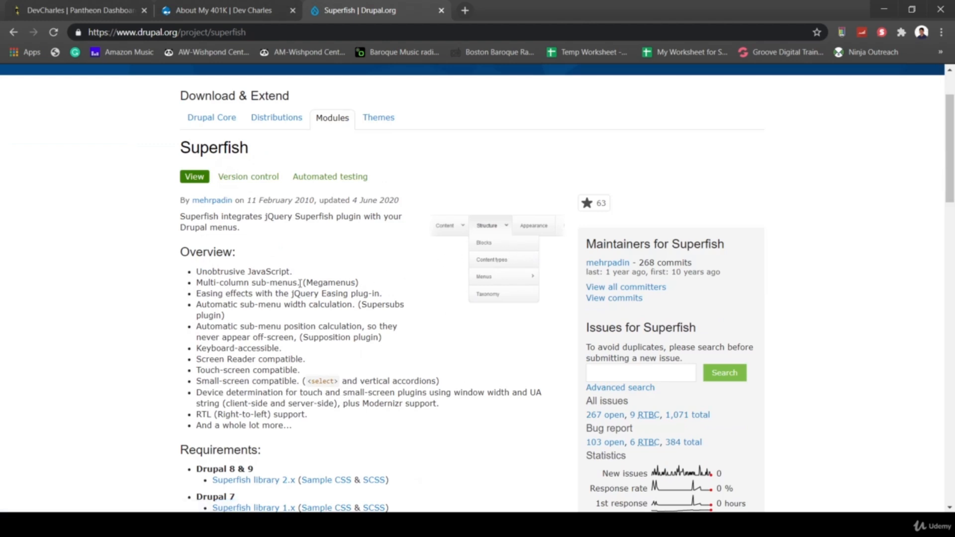
{"action": "left_click_drag", "start_coordinate": [195, 283], "coordinate": [344, 284]}
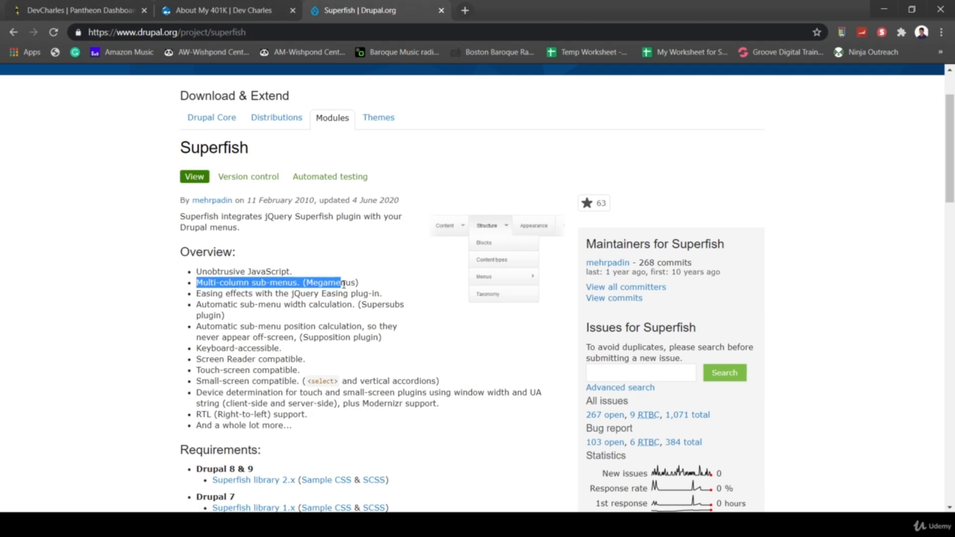
{"action": "scroll", "coordinate": [473, 362], "scroll_direction": "down", "scroll_amount": 1}
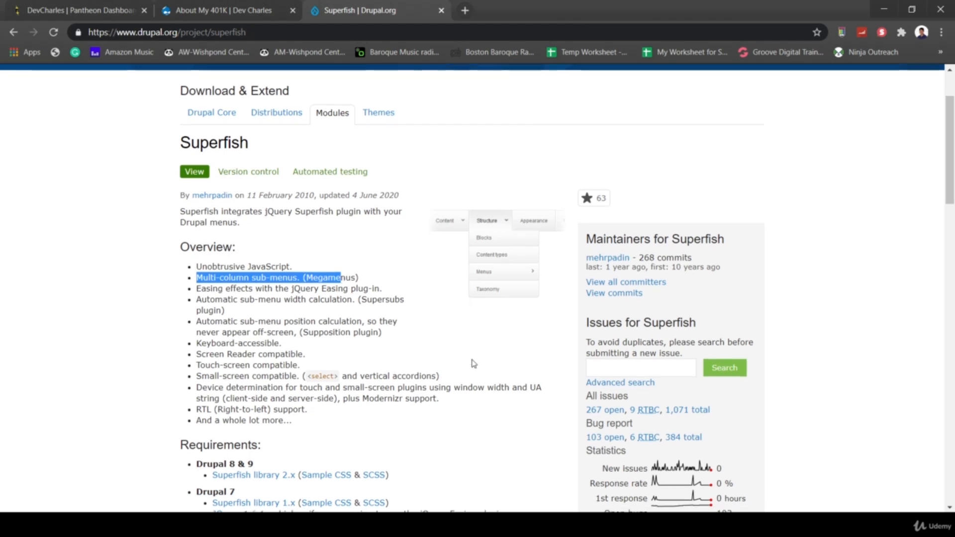
{"action": "scroll", "coordinate": [474, 406], "scroll_direction": "down", "scroll_amount": 1}
{"action": "left_click", "coordinate": [470, 390]}
{"action": "scroll", "coordinate": [470, 390], "scroll_direction": "down", "scroll_amount": 2}
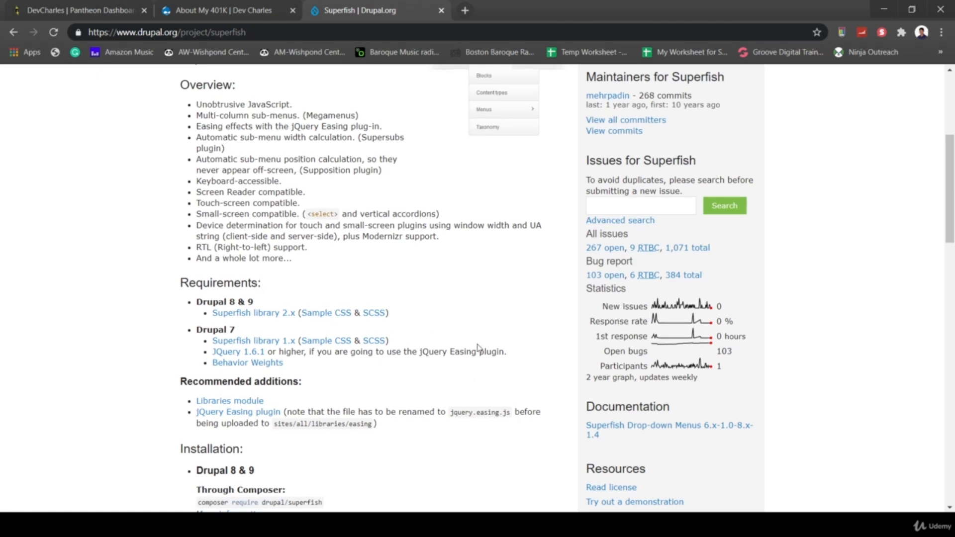
{"action": "scroll", "coordinate": [480, 348], "scroll_direction": "down", "scroll_amount": 2}
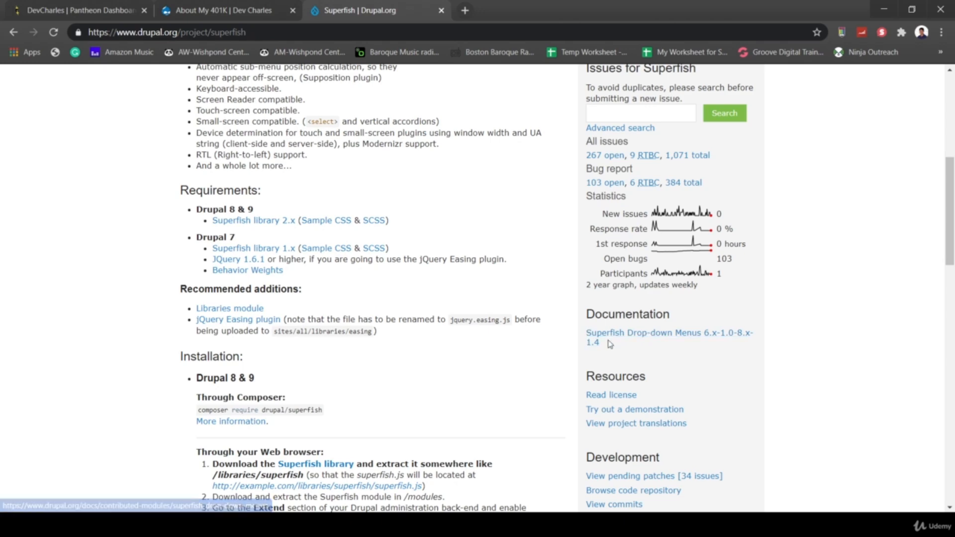
{"action": "scroll", "coordinate": [493, 365], "scroll_direction": "up", "scroll_amount": 4}
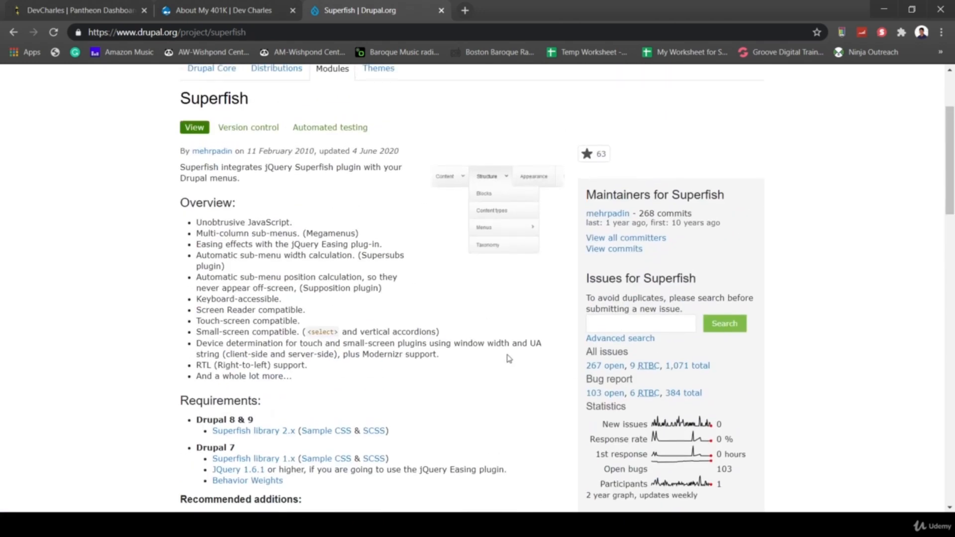
{"action": "scroll", "coordinate": [509, 358], "scroll_direction": "down", "scroll_amount": 3}
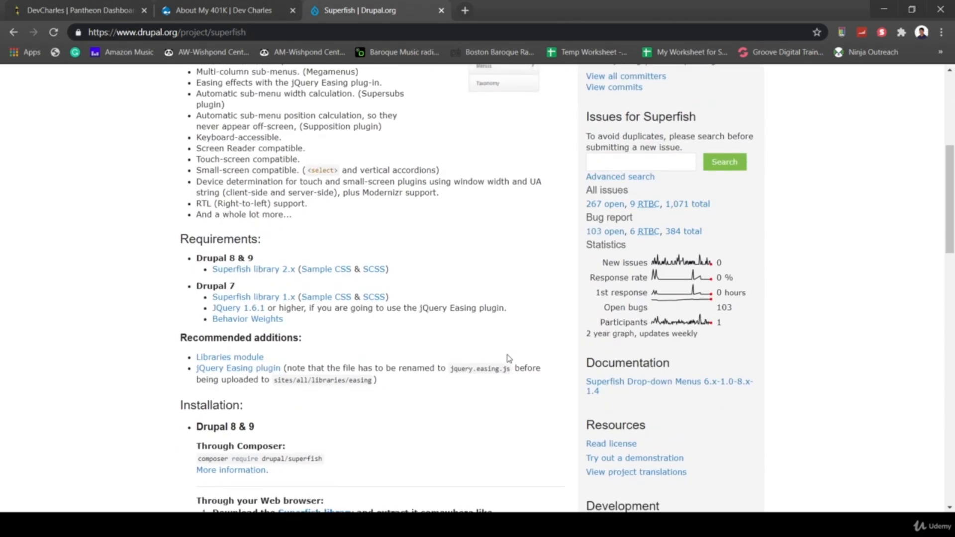
{"action": "scroll", "coordinate": [509, 359], "scroll_direction": "down", "scroll_amount": 2}
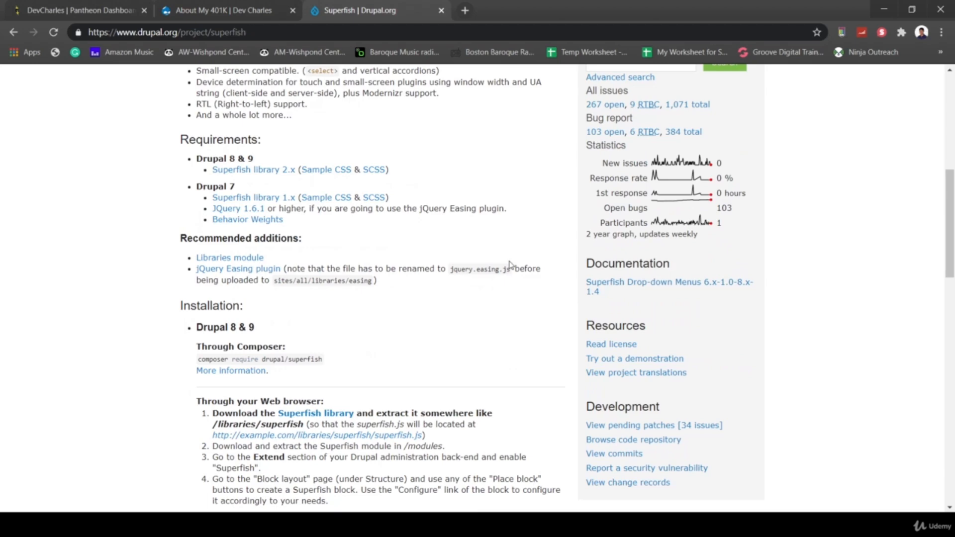
{"action": "scroll", "coordinate": [510, 265], "scroll_direction": "up", "scroll_amount": 6}
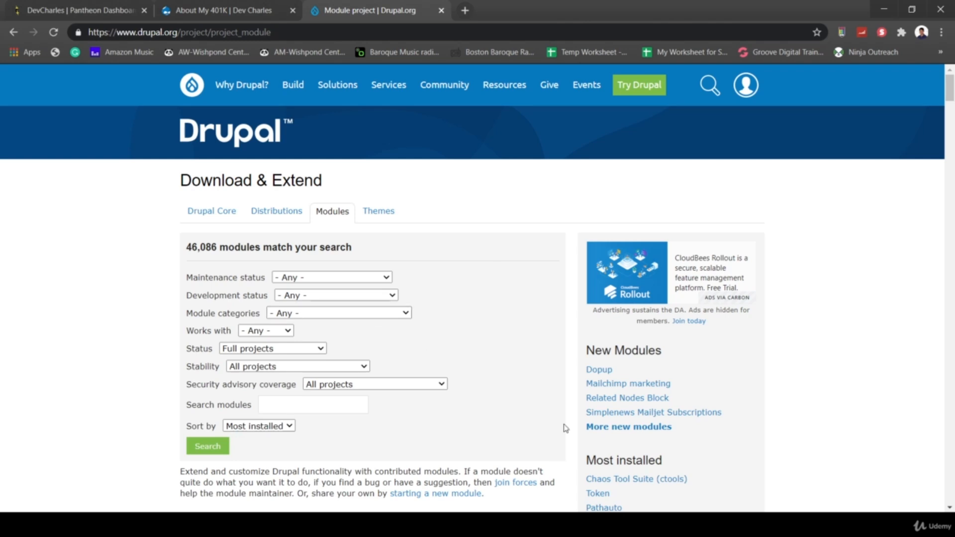
- Search the modules directory for 'gutenberg' restricted to Drupal 8
{"action": "scroll", "coordinate": [521, 450], "scroll_direction": "down", "scroll_amount": 1}
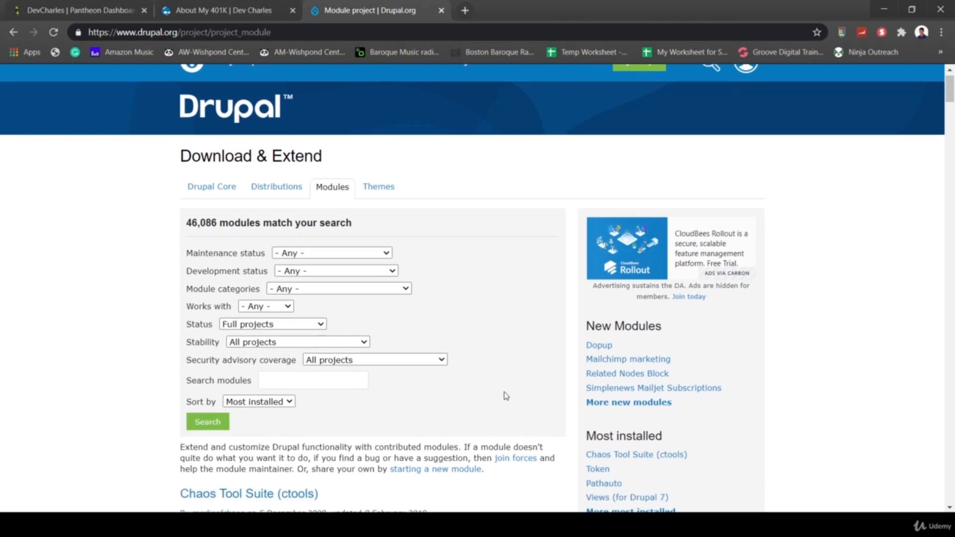
{"action": "left_click", "coordinate": [329, 383]}
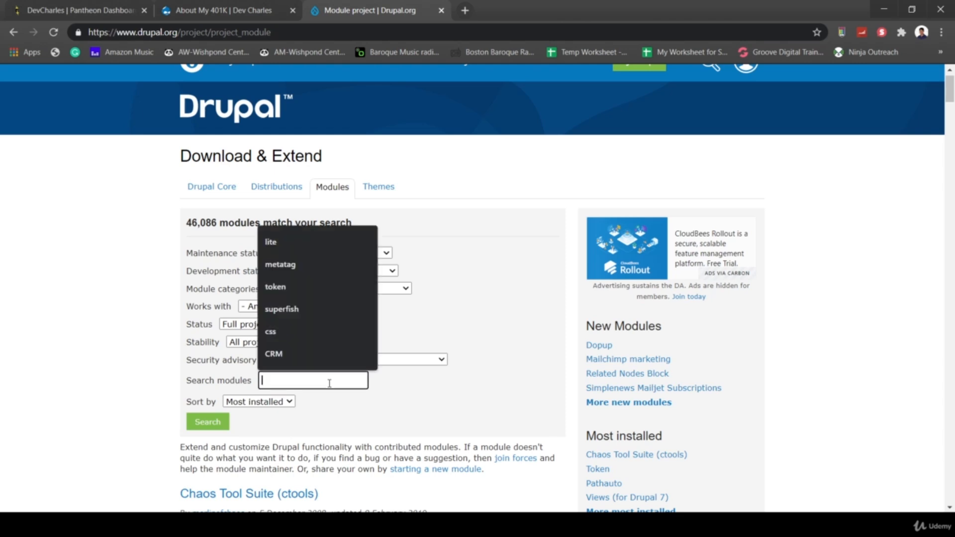
{"action": "type", "text": "gutenberg"}
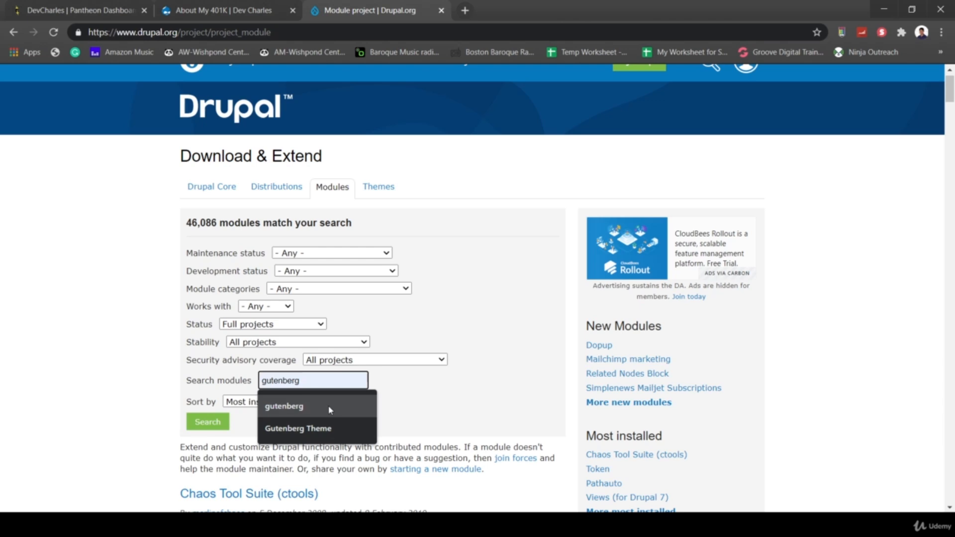
{"action": "left_click", "coordinate": [328, 407]}
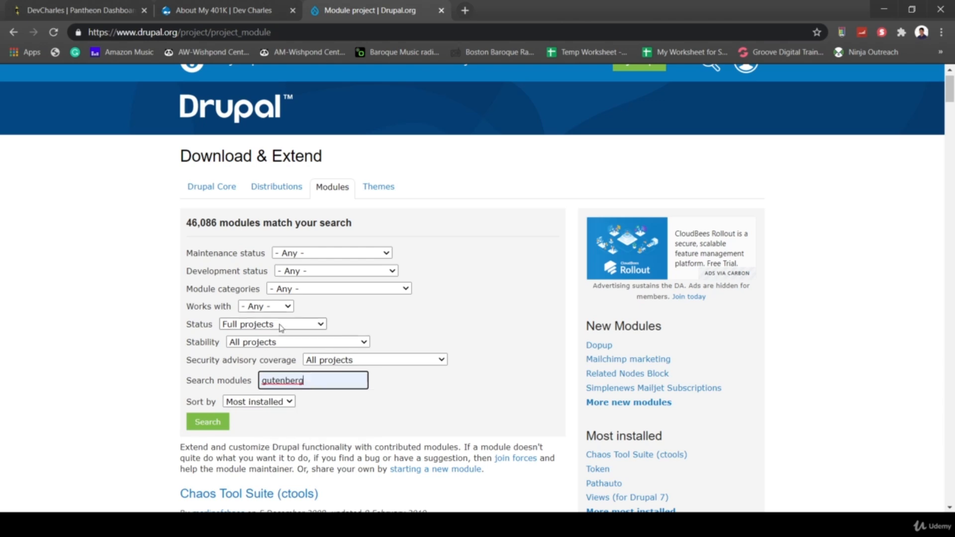
{"action": "left_click", "coordinate": [246, 308]}
{"action": "left_click", "coordinate": [261, 353]}
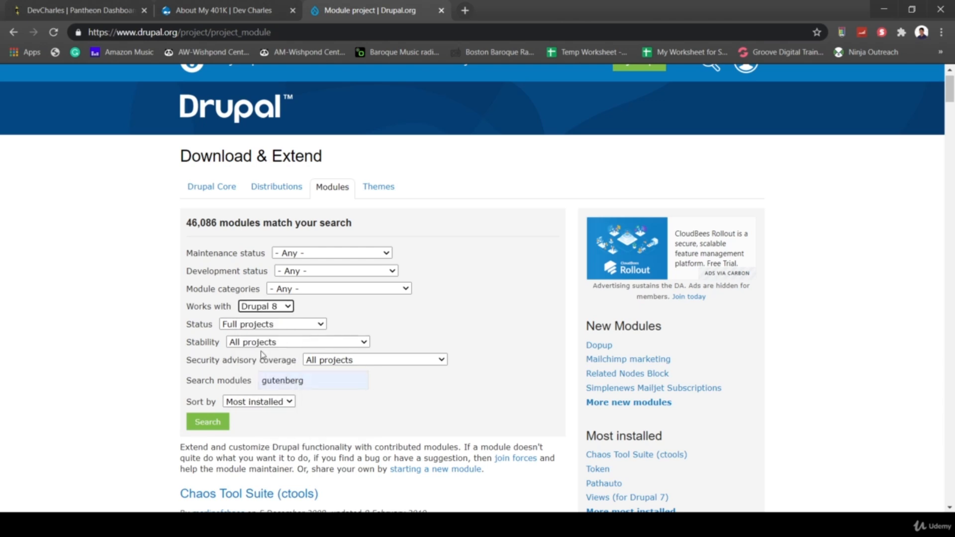
{"action": "left_click", "coordinate": [207, 422]}
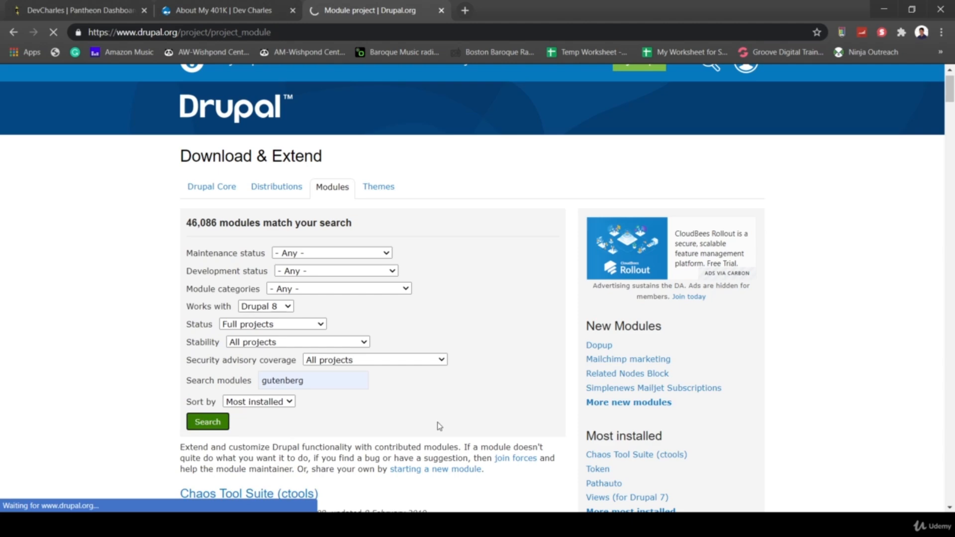
{"action": "scroll", "coordinate": [438, 427], "scroll_direction": "down", "scroll_amount": 3}
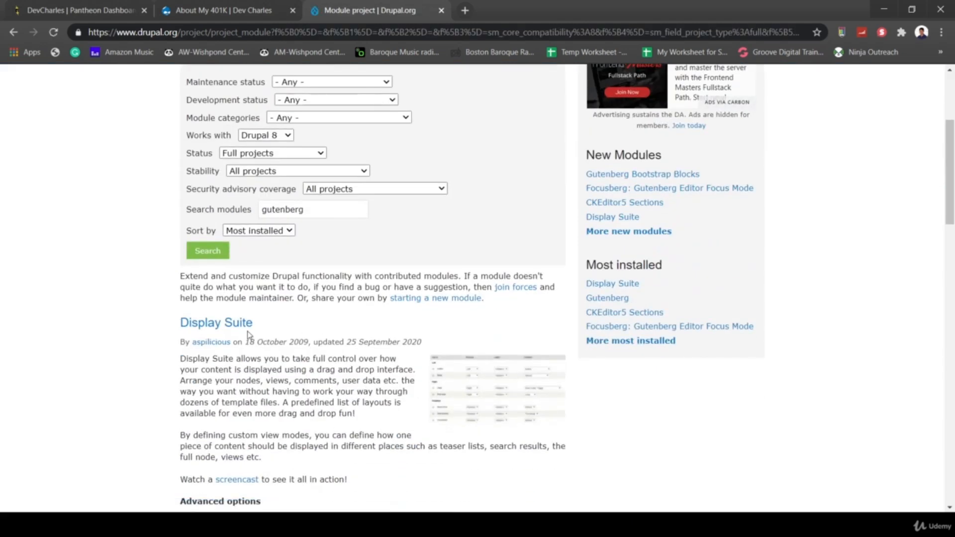
{"action": "scroll", "coordinate": [362, 390], "scroll_direction": "down", "scroll_amount": 6}
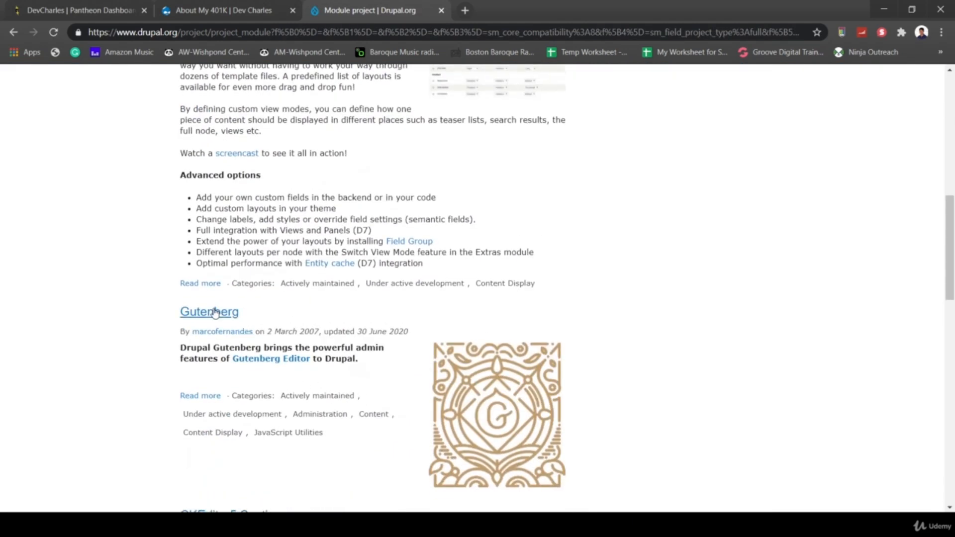
{"action": "left_click", "coordinate": [214, 312]}
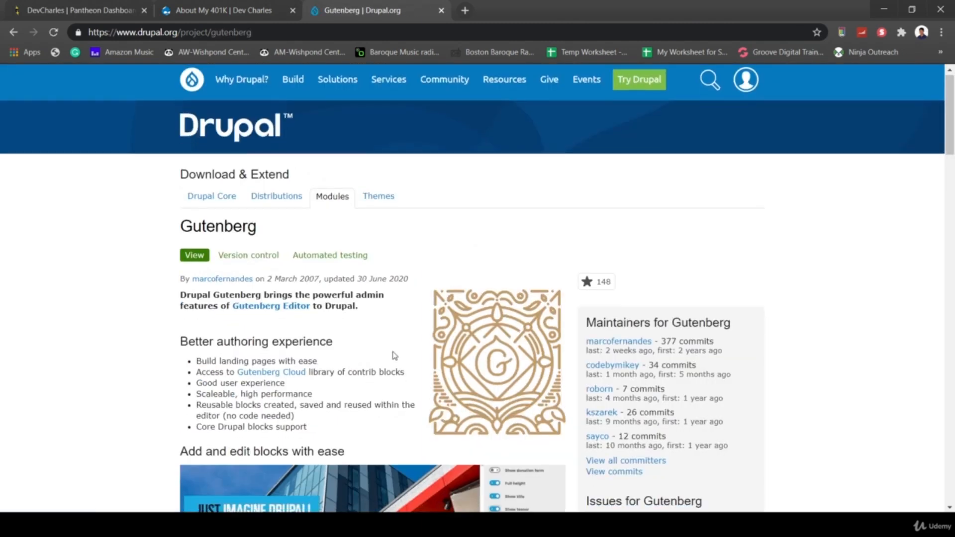
{"action": "scroll", "coordinate": [392, 356], "scroll_direction": "down", "scroll_amount": 14}
{"action": "scroll", "coordinate": [328, 403], "scroll_direction": "down", "scroll_amount": 20}
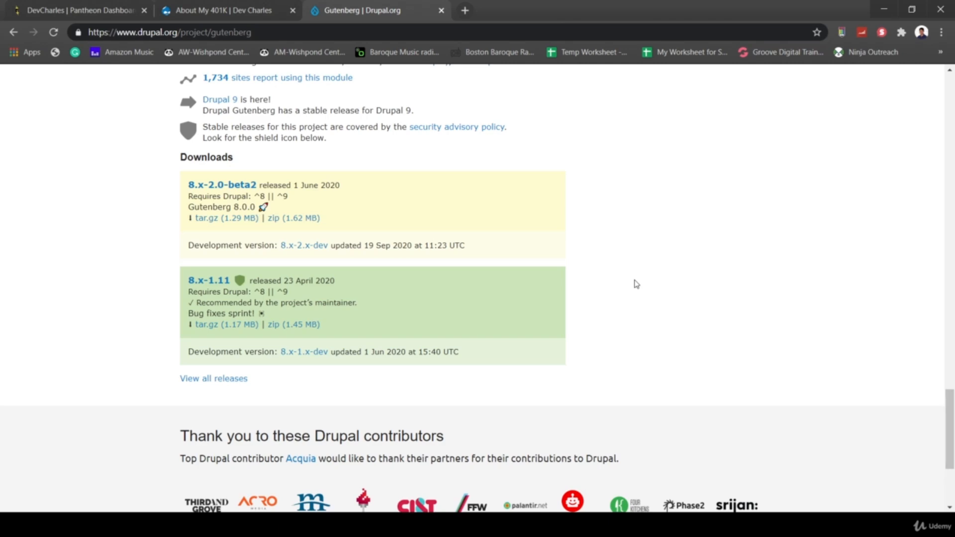
{"action": "scroll", "coordinate": [637, 285], "scroll_direction": "up", "scroll_amount": 15}
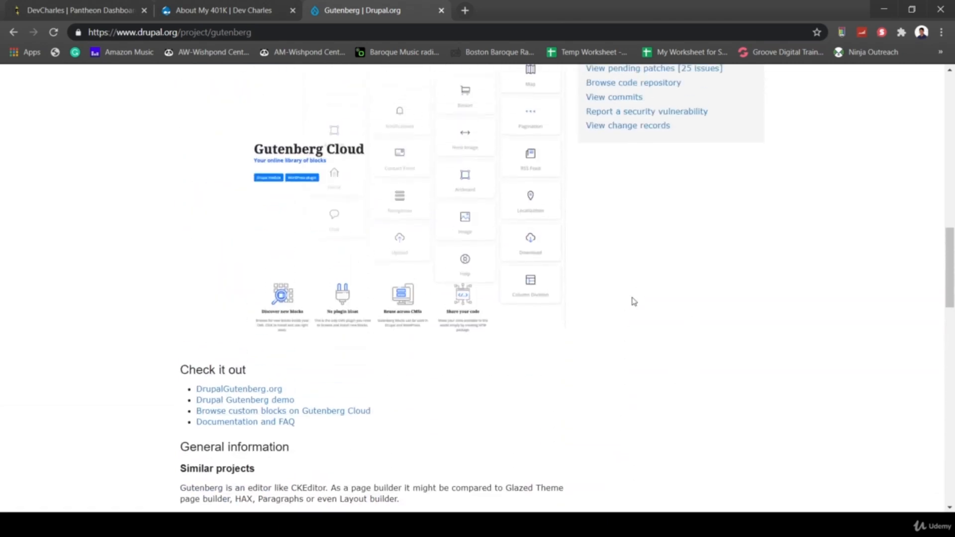
{"action": "scroll", "coordinate": [633, 302], "scroll_direction": "up", "scroll_amount": 2}
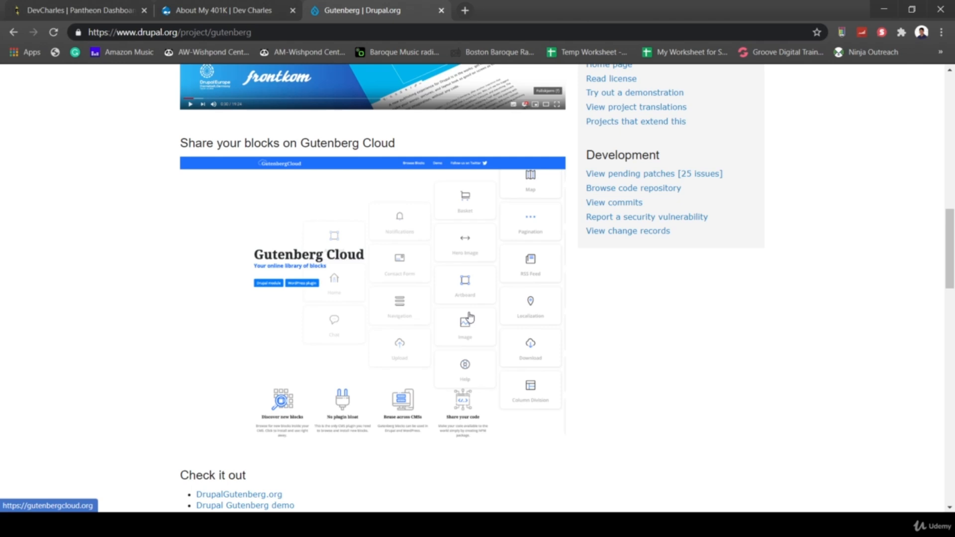
{"action": "scroll", "coordinate": [470, 317], "scroll_direction": "up", "scroll_amount": 3}
{"action": "scroll", "coordinate": [495, 320], "scroll_direction": "up", "scroll_amount": 4}
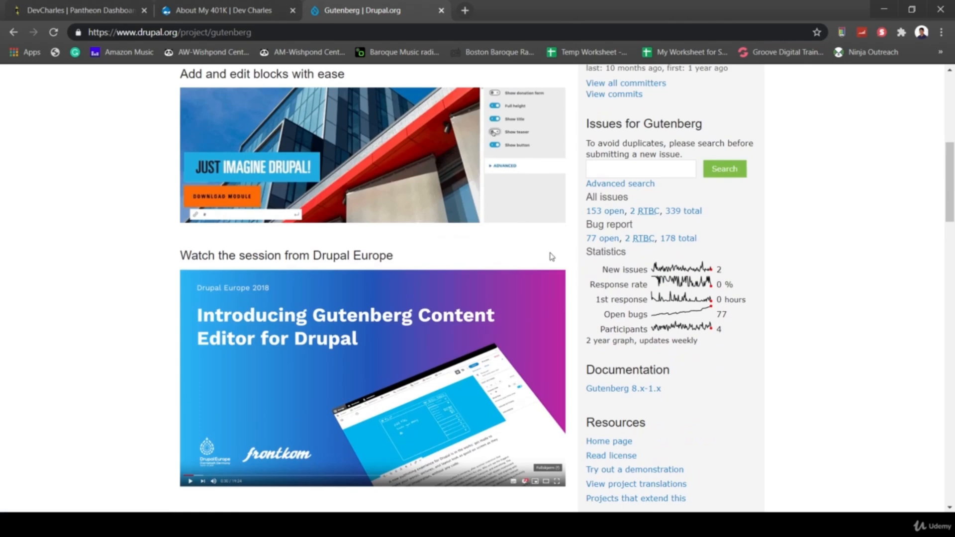
{"action": "scroll", "coordinate": [551, 256], "scroll_direction": "up", "scroll_amount": 5}
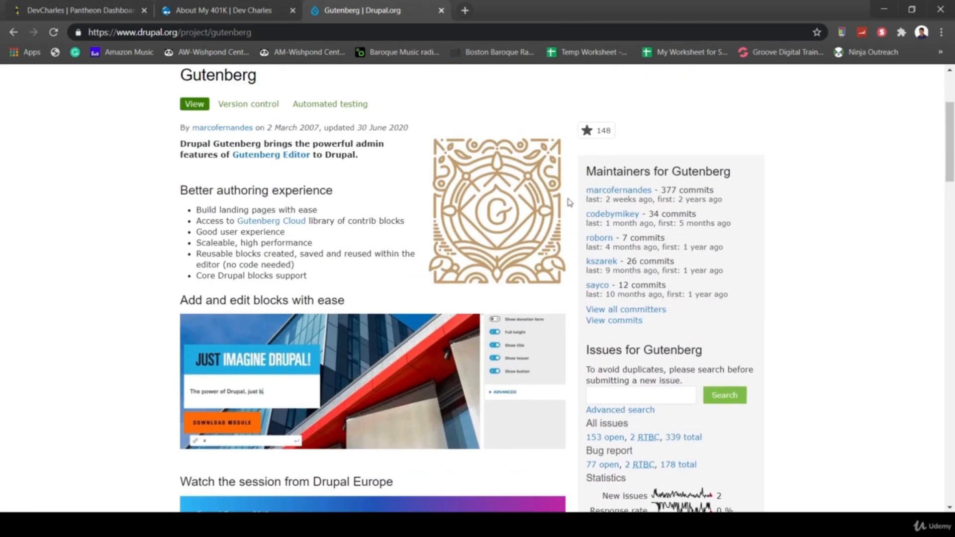
{"action": "scroll", "coordinate": [570, 202], "scroll_direction": "up", "scroll_amount": 3}
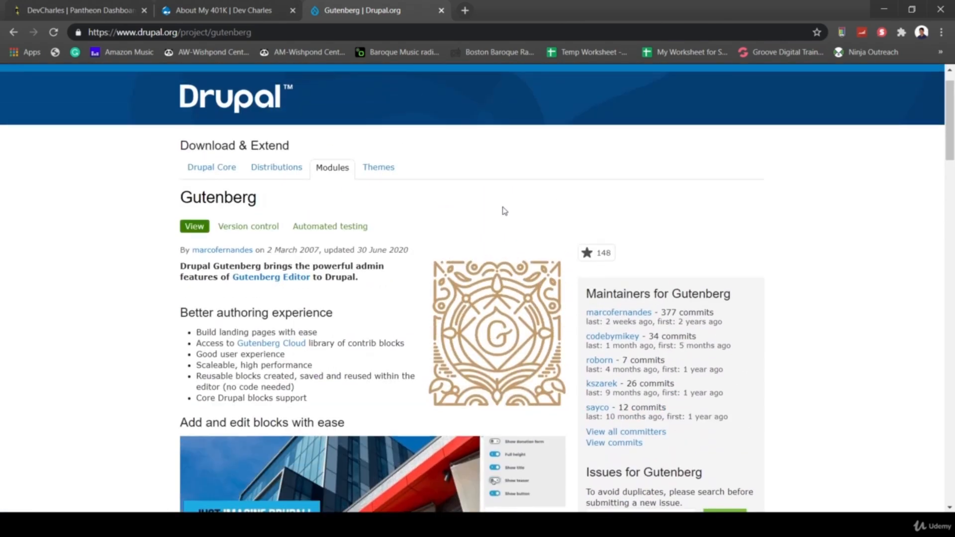
{"action": "scroll", "coordinate": [504, 211], "scroll_direction": "down", "scroll_amount": 2}
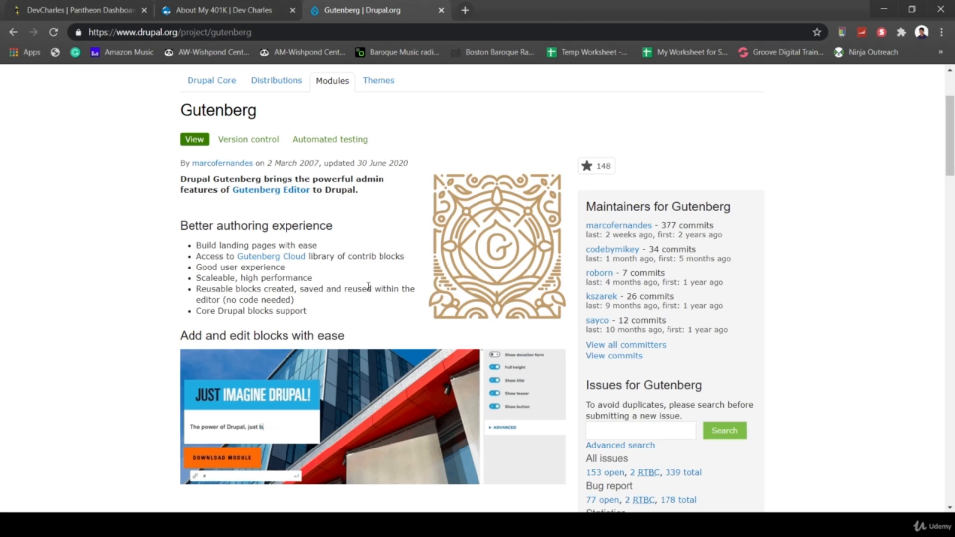
{"action": "scroll", "coordinate": [369, 287], "scroll_direction": "down", "scroll_amount": 1}
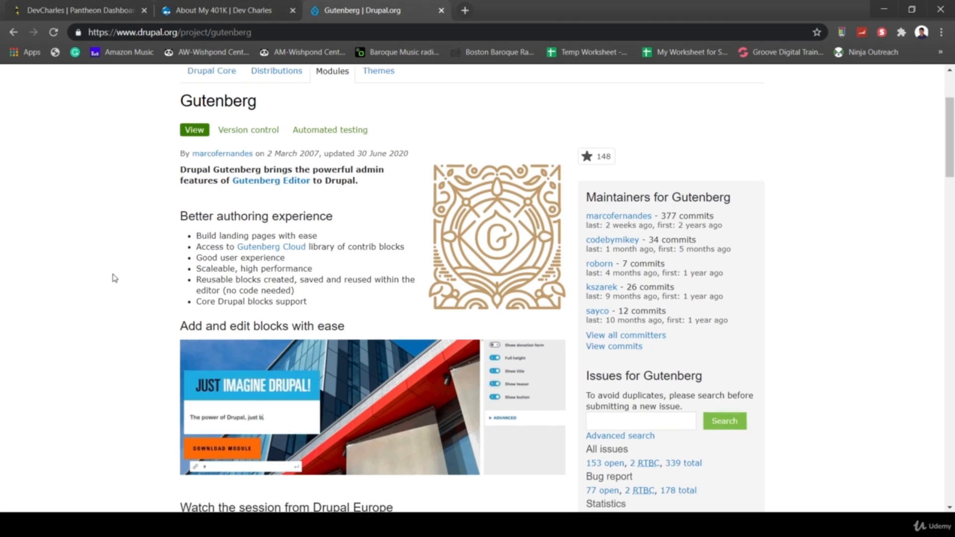
{"action": "scroll", "coordinate": [114, 276], "scroll_direction": "down", "scroll_amount": 2}
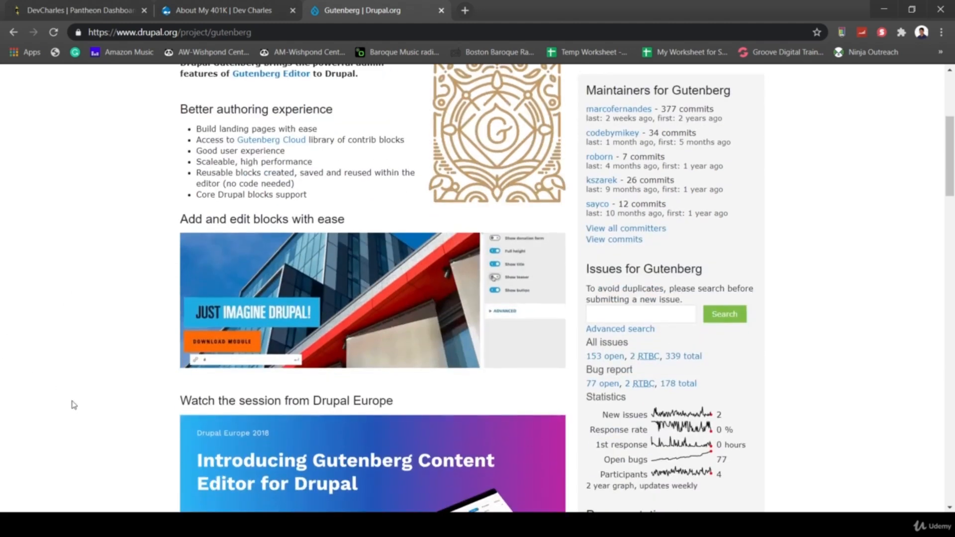
{"action": "scroll", "coordinate": [71, 404], "scroll_direction": "down", "scroll_amount": 2}
{"action": "scroll", "coordinate": [74, 404], "scroll_direction": "down", "scroll_amount": 3}
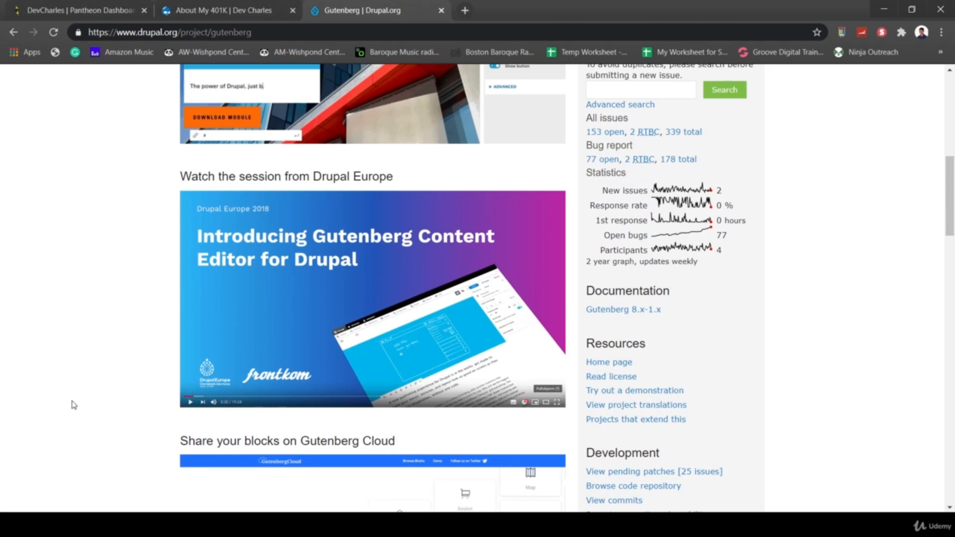
{"action": "scroll", "coordinate": [127, 357], "scroll_direction": "down", "scroll_amount": 3}
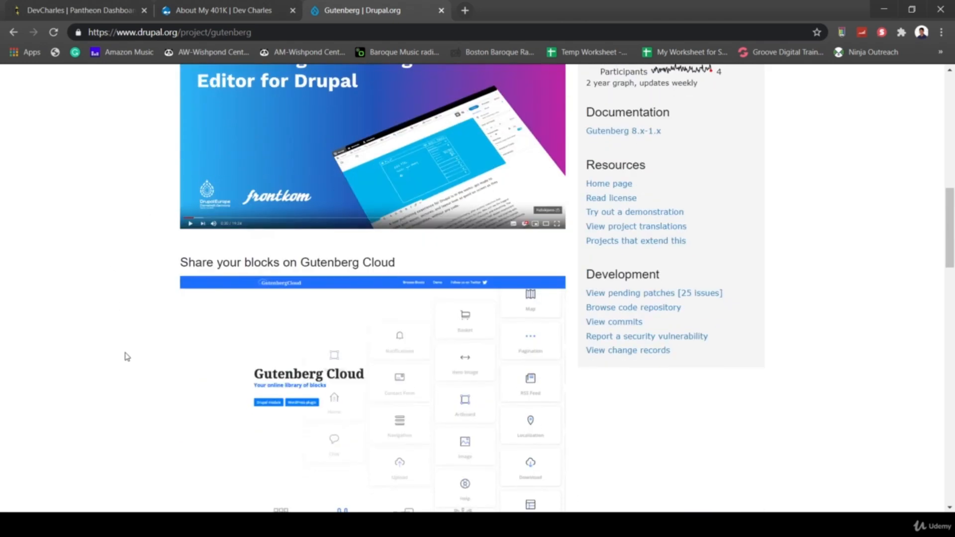
{"action": "scroll", "coordinate": [126, 357], "scroll_direction": "down", "scroll_amount": 2}
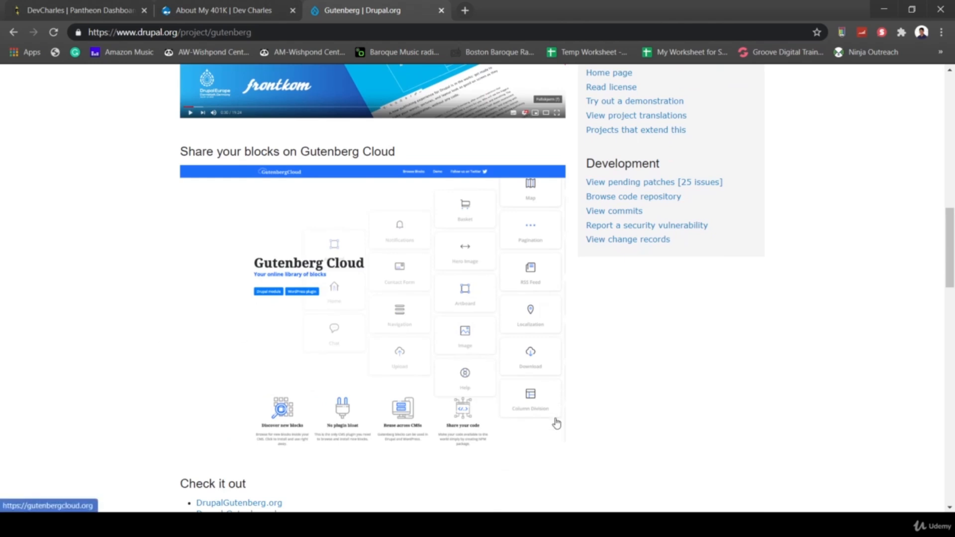
{"action": "scroll", "coordinate": [559, 427], "scroll_direction": "down", "scroll_amount": 2}
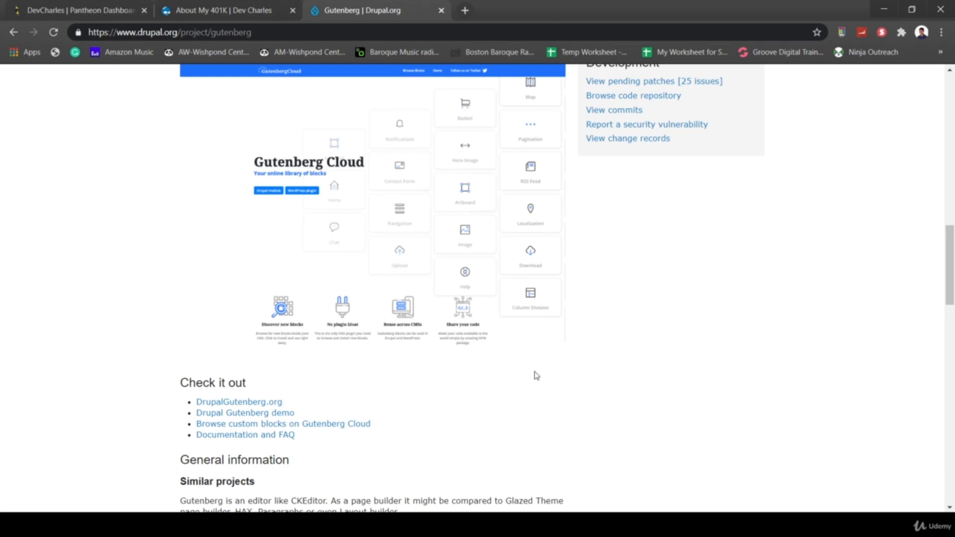
- Search the site's module list for 'guten', then copy the Gutenberg 8.x-1.11 tar.gz link from drupal.org
{"action": "left_click", "coordinate": [226, 10]}
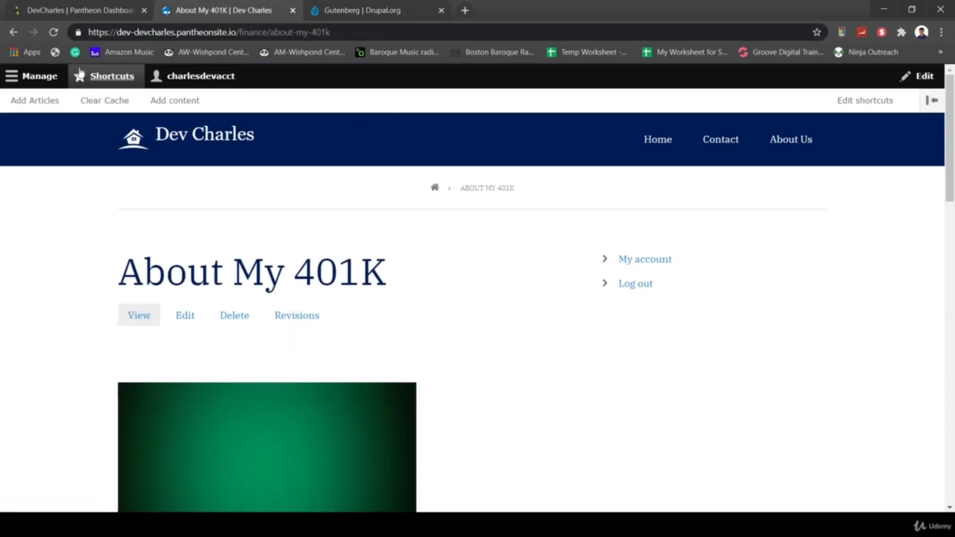
{"action": "left_click", "coordinate": [41, 82]}
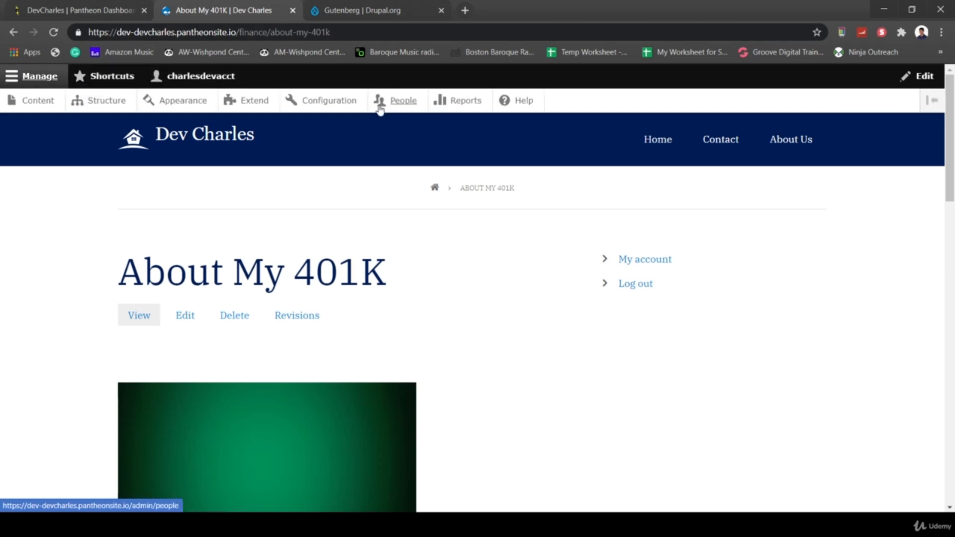
{"action": "left_click", "coordinate": [255, 100]}
{"action": "scroll", "coordinate": [507, 347], "scroll_direction": "down", "scroll_amount": 10}
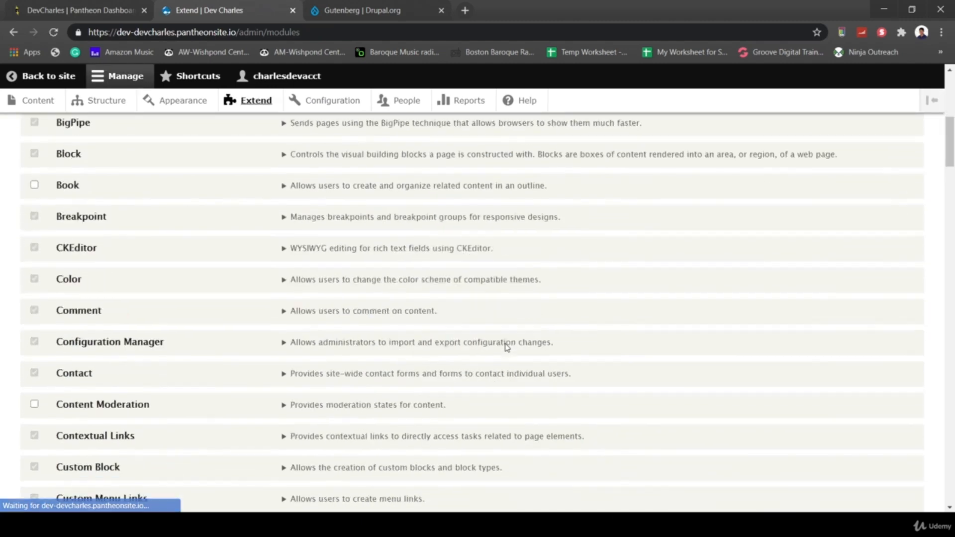
{"action": "key", "text": "ctrl+f"}
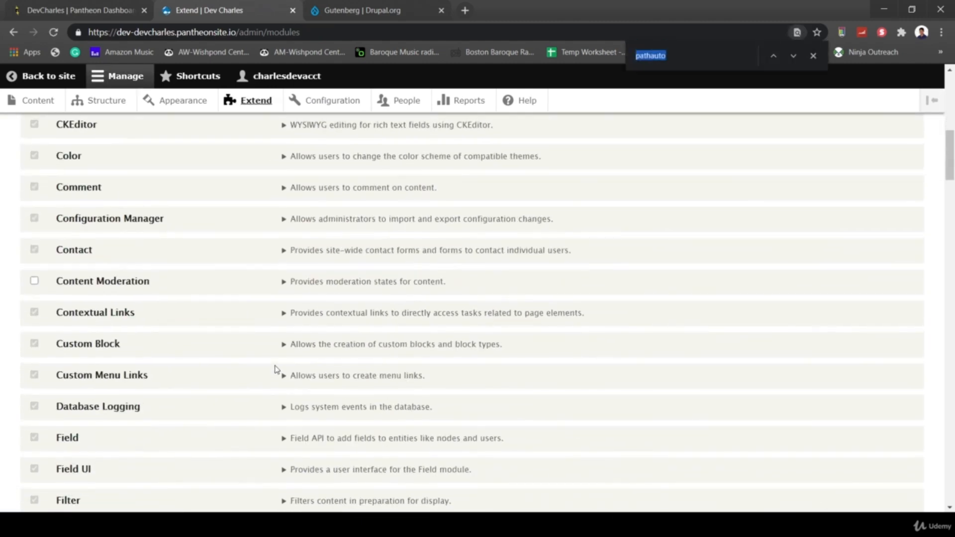
{"action": "type", "text": "guten"}
{"action": "left_click", "coordinate": [355, 9]}
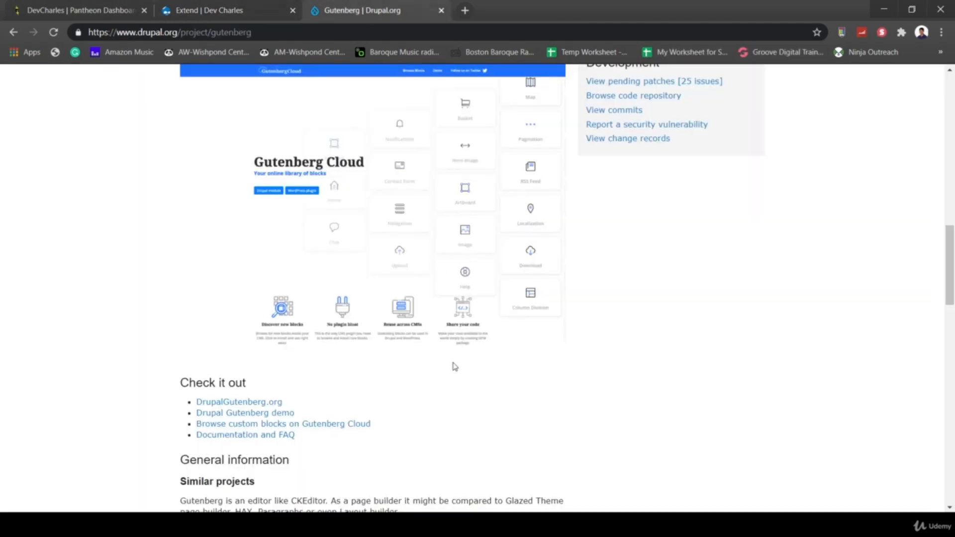
{"action": "scroll", "coordinate": [456, 366], "scroll_direction": "down", "scroll_amount": 15}
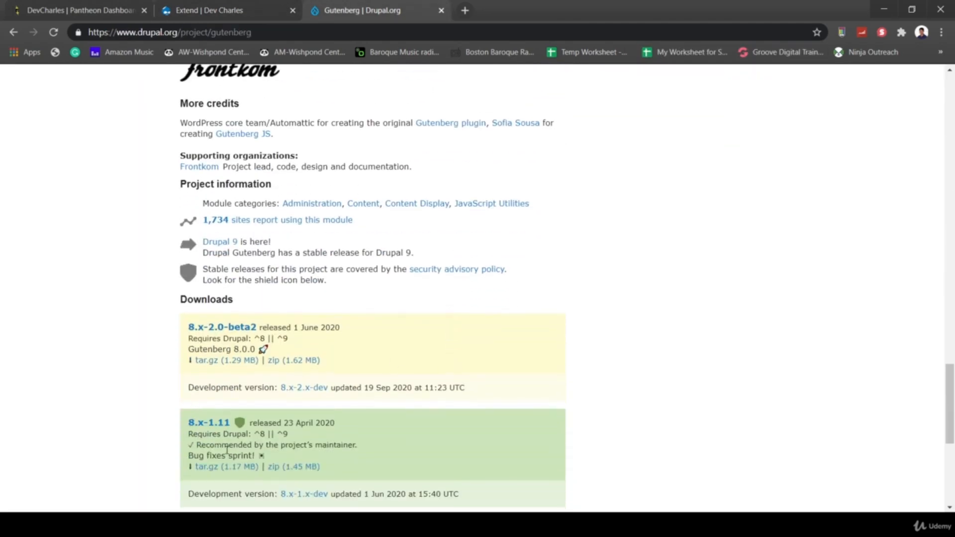
{"action": "right_click", "coordinate": [223, 469]}
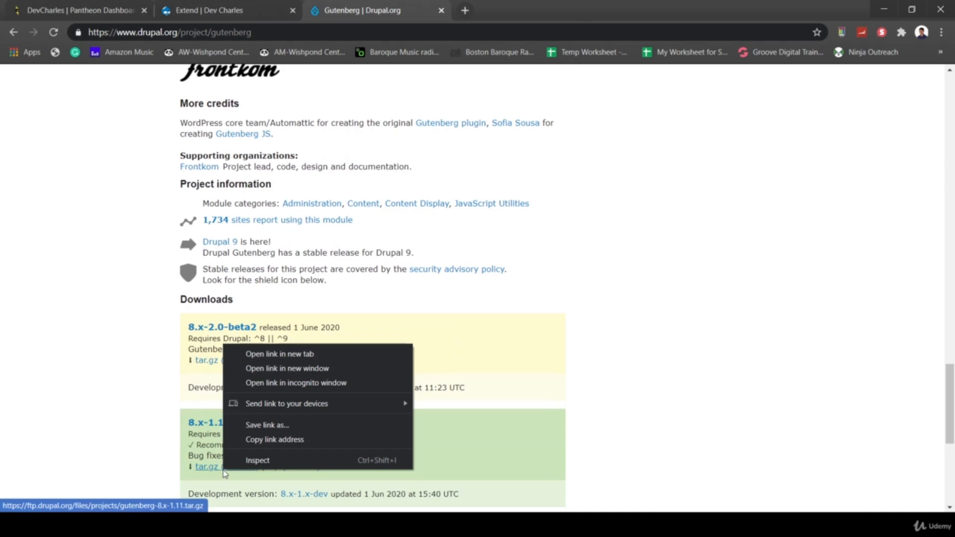
{"action": "left_click", "coordinate": [272, 440]}
- Install the module from the pasted 8.x-1.11 tarball URL and continue to enable newly added modules
{"action": "scroll", "coordinate": [111, 213], "scroll_direction": "up", "scroll_amount": 18}
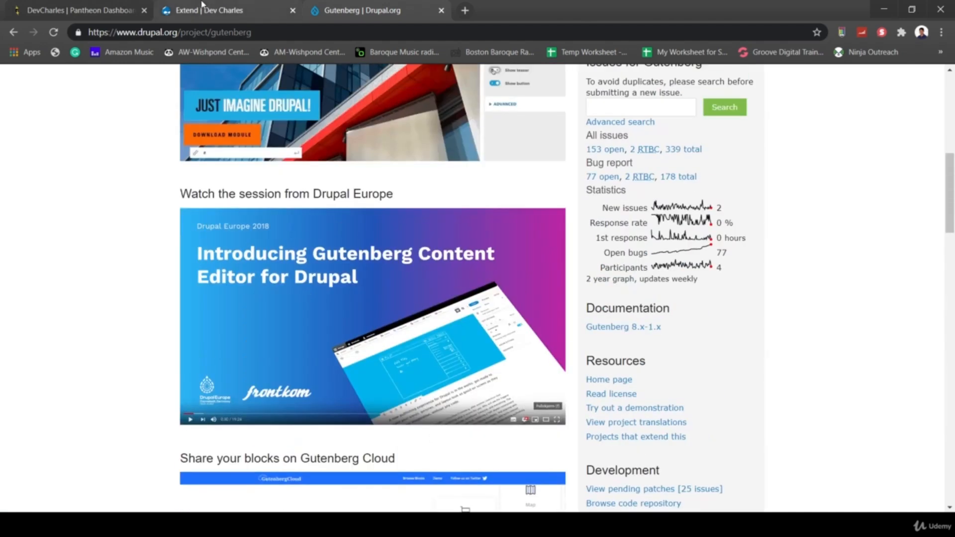
{"action": "left_click", "coordinate": [202, 2]}
{"action": "scroll", "coordinate": [179, 186], "scroll_direction": "up", "scroll_amount": 8}
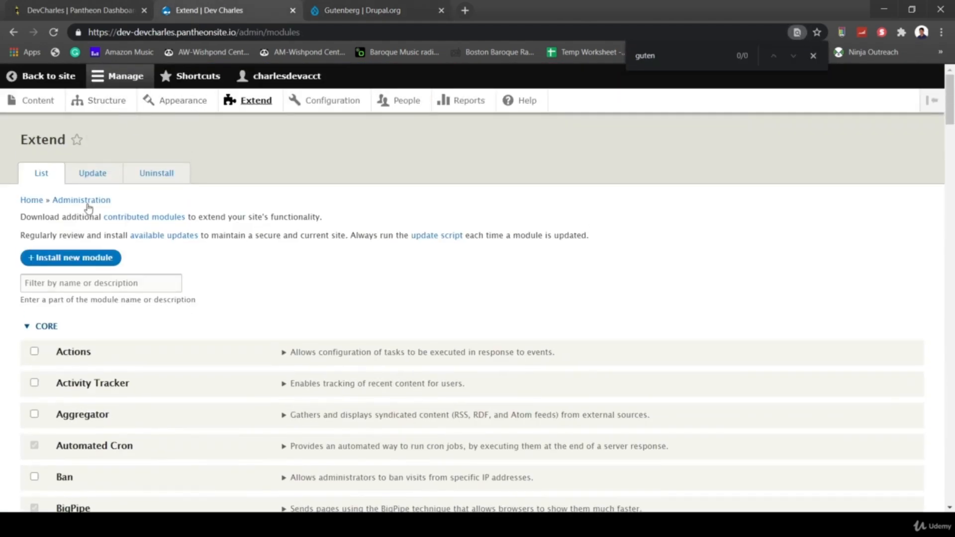
{"action": "left_click", "coordinate": [70, 259]}
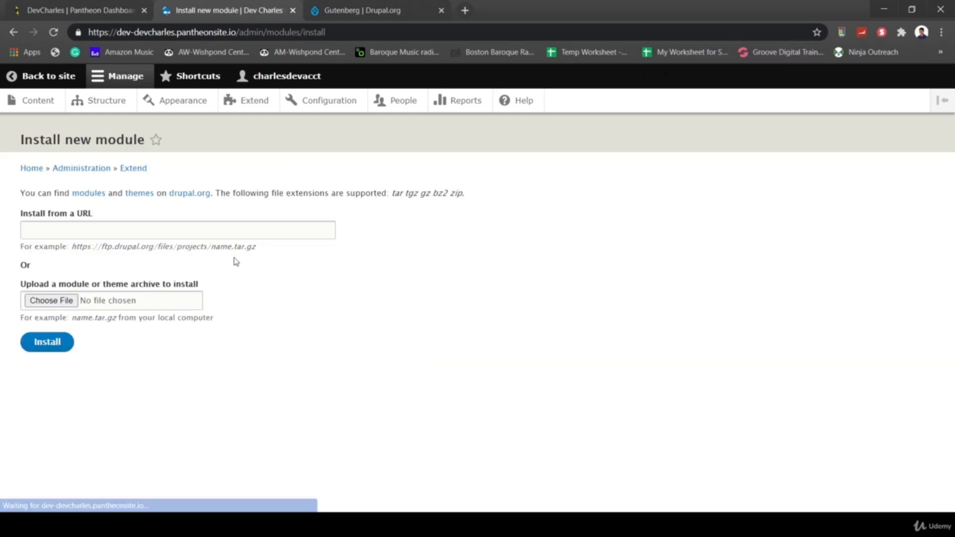
{"action": "left_click", "coordinate": [173, 228]}
{"action": "key", "text": "ctrl+v"}
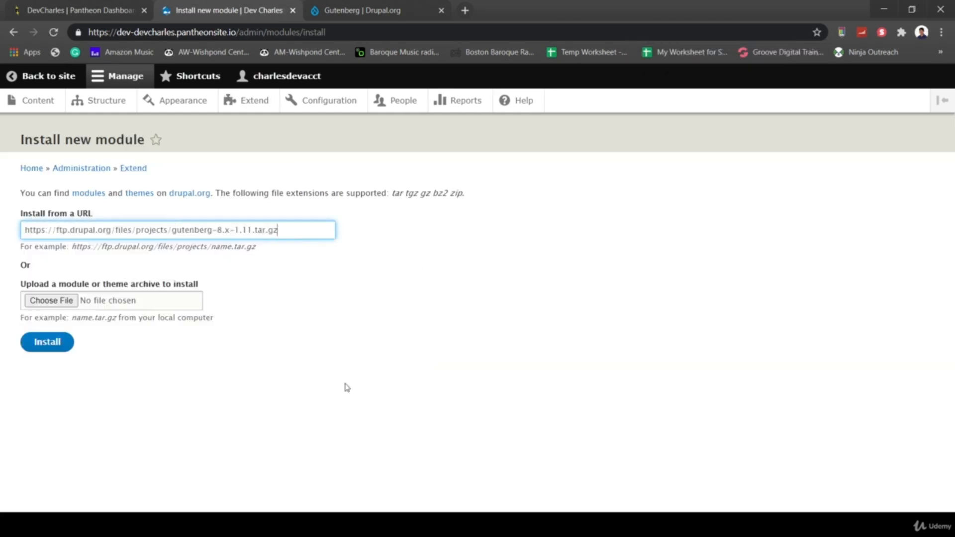
{"action": "left_click", "coordinate": [55, 344]}
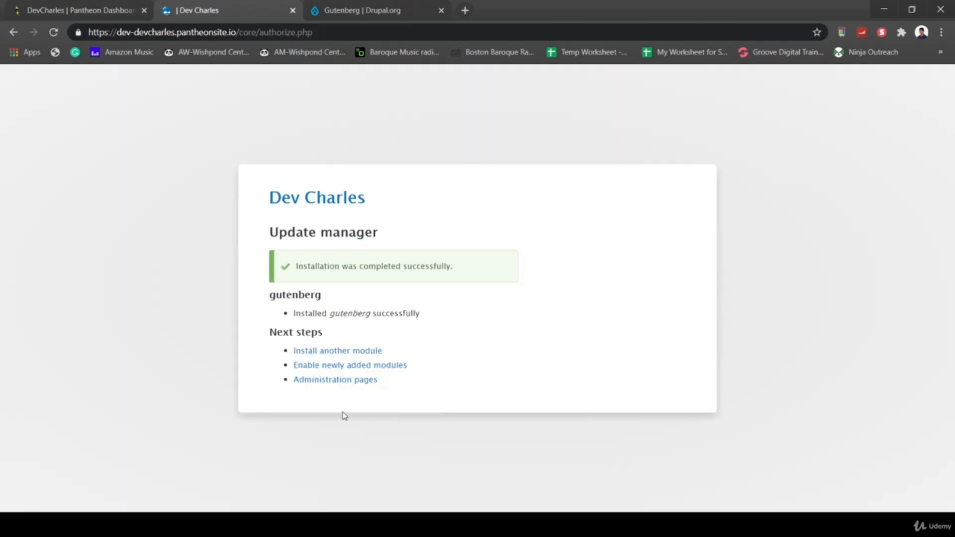
{"action": "left_click", "coordinate": [309, 367]}
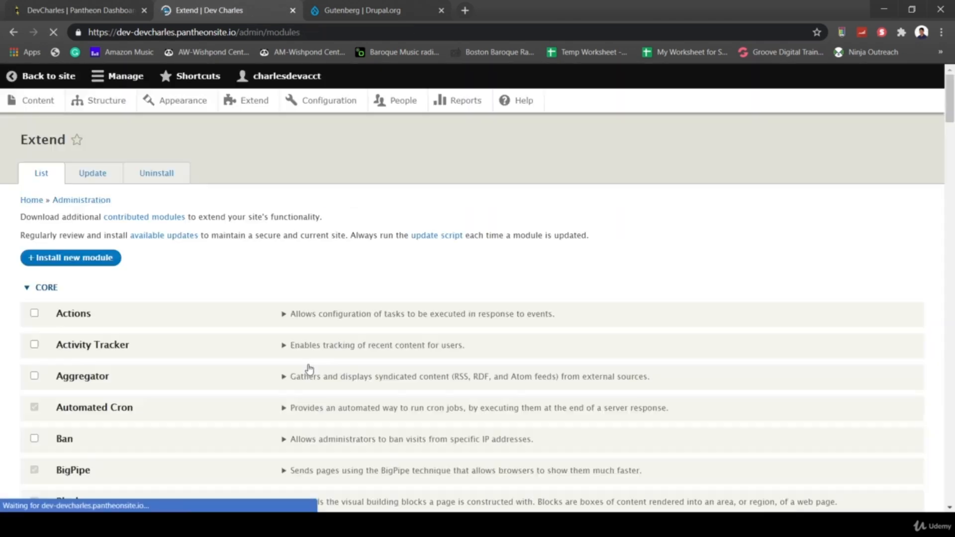
- Find 'guten' in the Extend list, tick Gutenberg Editor and install it
{"action": "scroll", "coordinate": [379, 339], "scroll_direction": "down", "scroll_amount": 3}
{"action": "key", "text": "ctrl+f"}
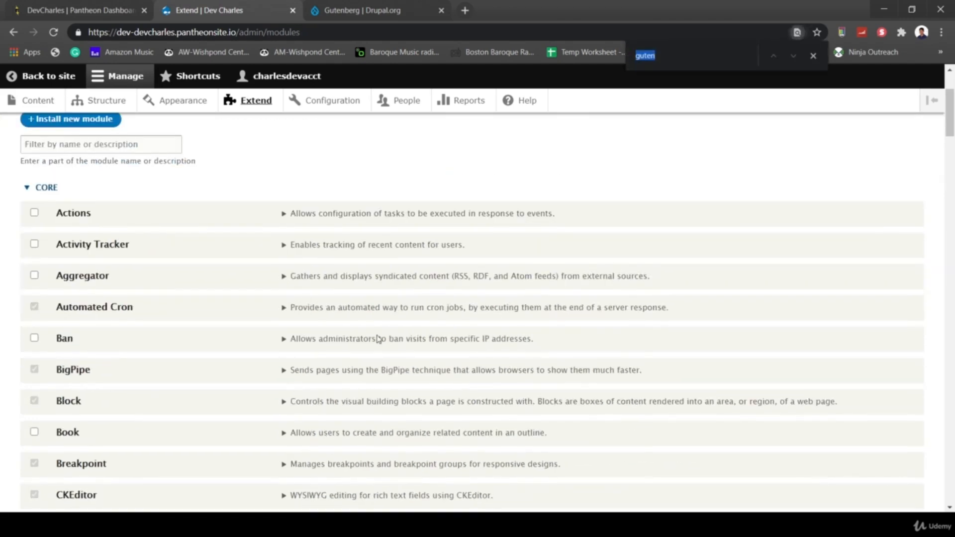
{"action": "type", "text": "guten"}
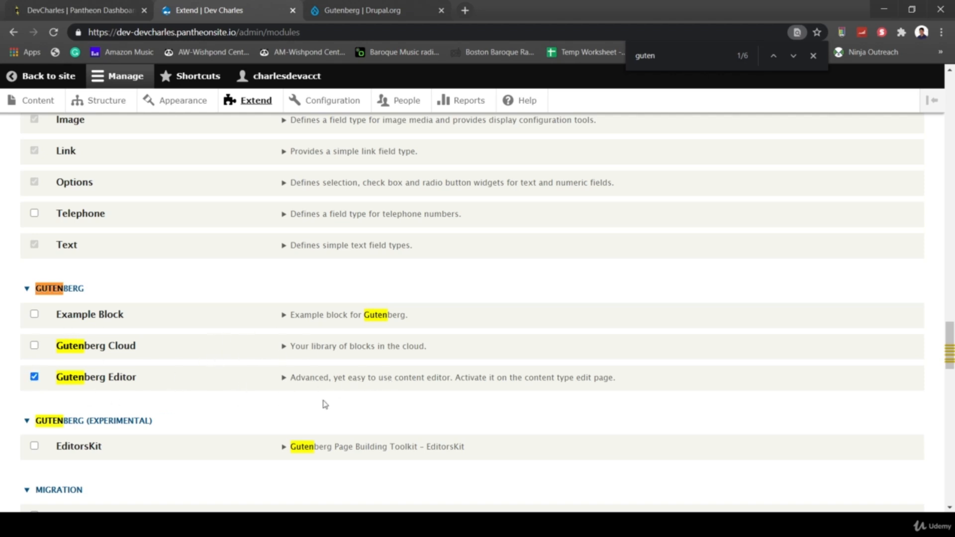
{"action": "scroll", "coordinate": [166, 387], "scroll_direction": "down", "scroll_amount": 20}
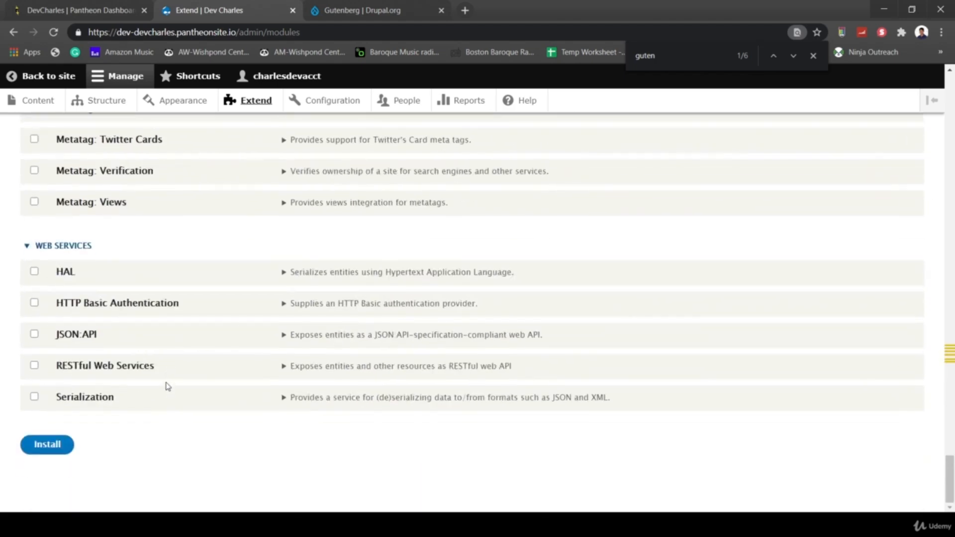
{"action": "left_click", "coordinate": [58, 441]}
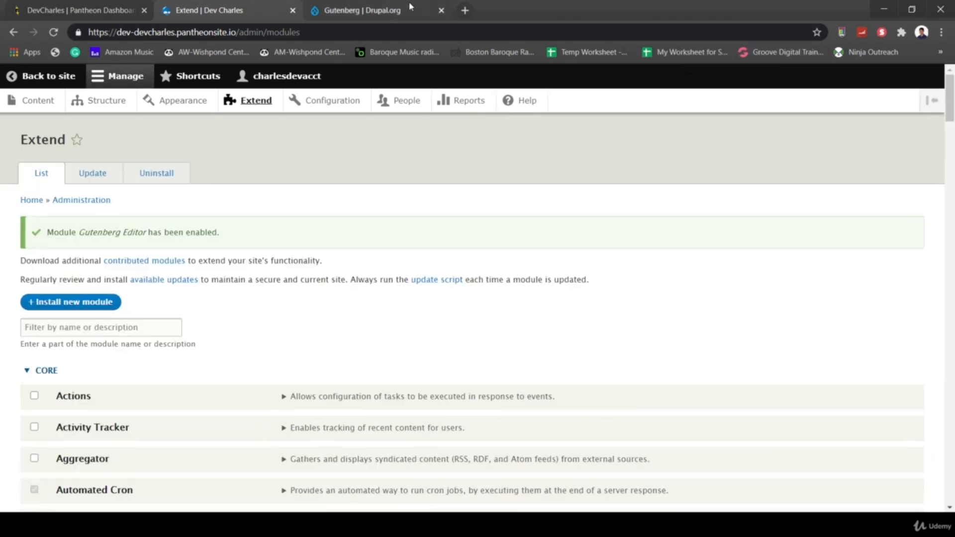
{"action": "left_click", "coordinate": [362, 10]}
- Open the Gutenberg Documentation and FAQ page from the project page, then return to the Extend tab
{"action": "scroll", "coordinate": [236, 283], "scroll_direction": "up", "scroll_amount": 6}
{"action": "scroll", "coordinate": [236, 282], "scroll_direction": "up", "scroll_amount": 2}
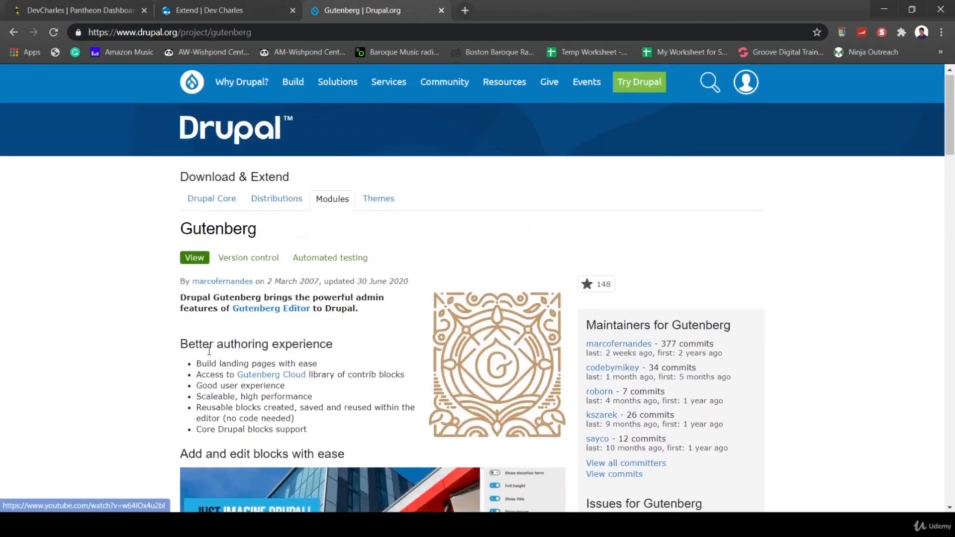
{"action": "scroll", "coordinate": [150, 420], "scroll_direction": "down", "scroll_amount": 15}
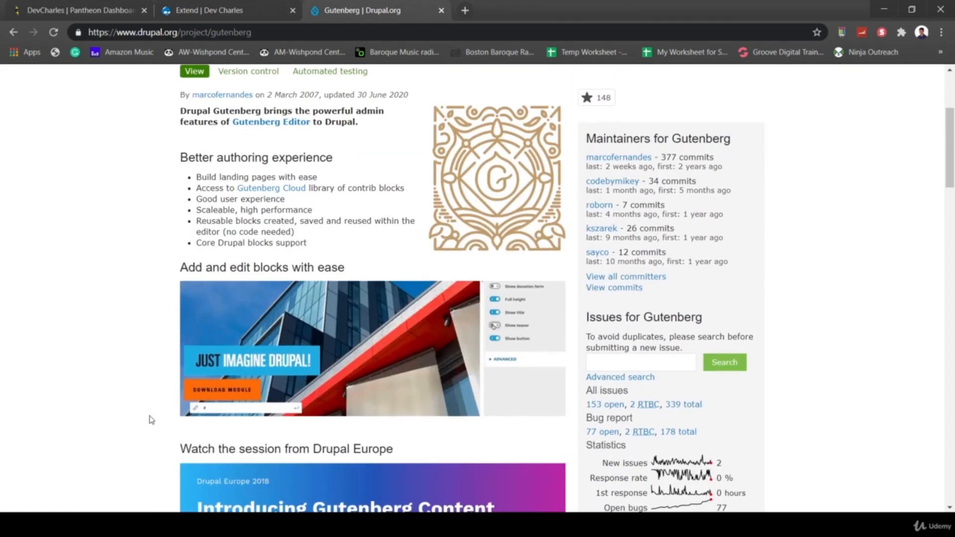
{"action": "scroll", "coordinate": [150, 419], "scroll_direction": "down", "scroll_amount": 5}
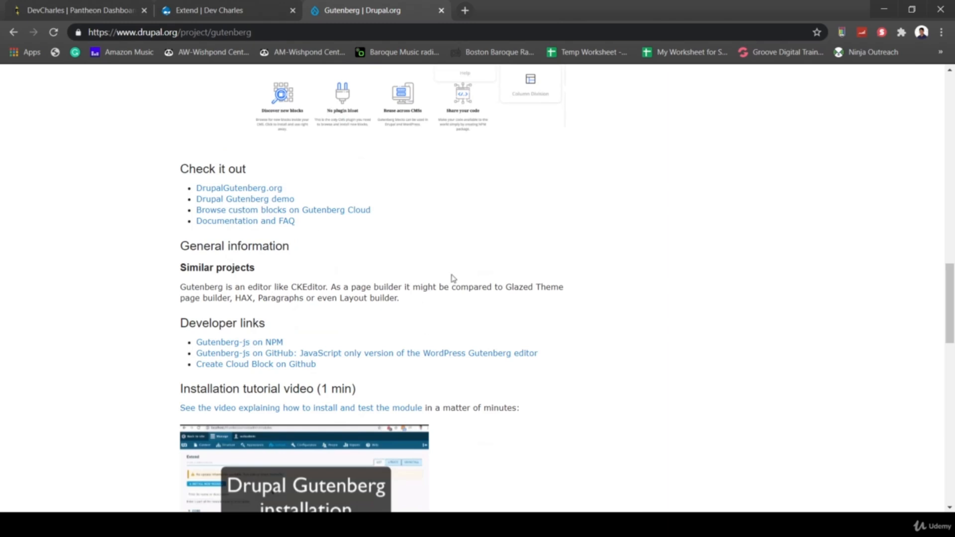
{"action": "scroll", "coordinate": [482, 303], "scroll_direction": "down", "scroll_amount": 3}
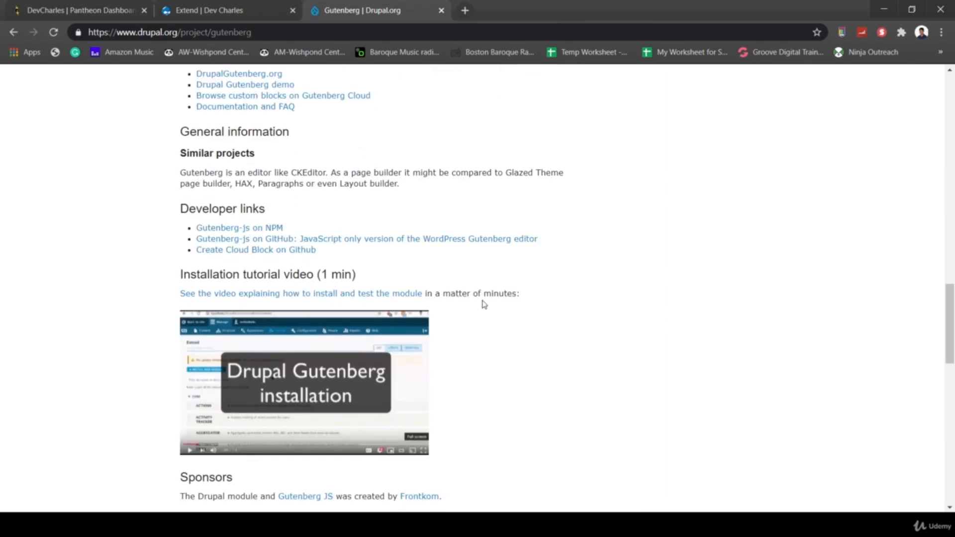
{"action": "scroll", "coordinate": [486, 359], "scroll_direction": "down", "scroll_amount": 3}
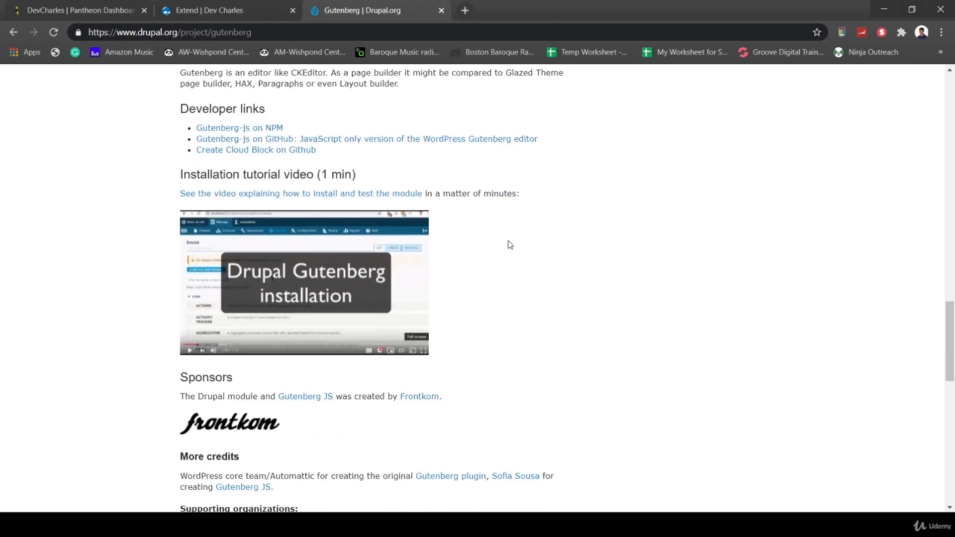
{"action": "scroll", "coordinate": [506, 292], "scroll_direction": "up", "scroll_amount": 2}
{"action": "scroll", "coordinate": [563, 333], "scroll_direction": "up", "scroll_amount": 2}
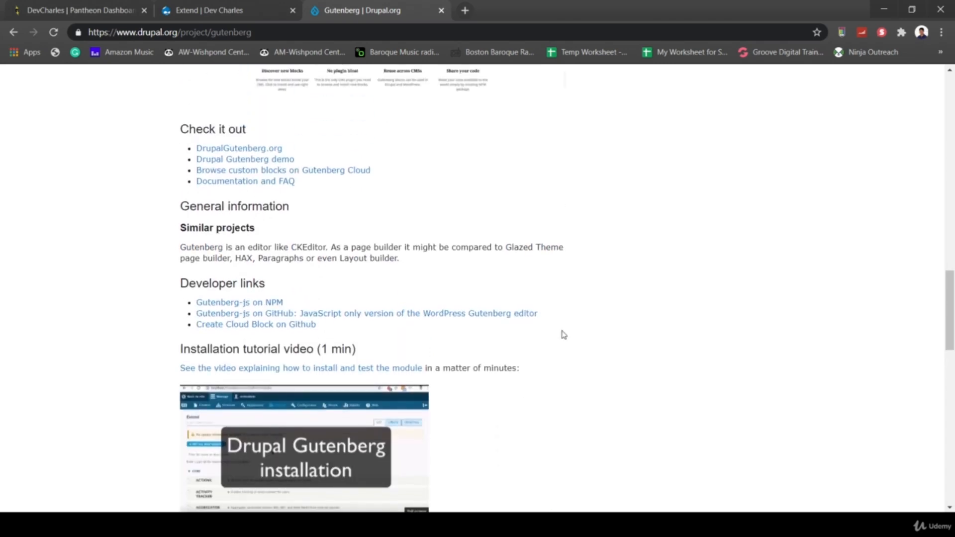
{"action": "scroll", "coordinate": [565, 339], "scroll_direction": "up", "scroll_amount": 1}
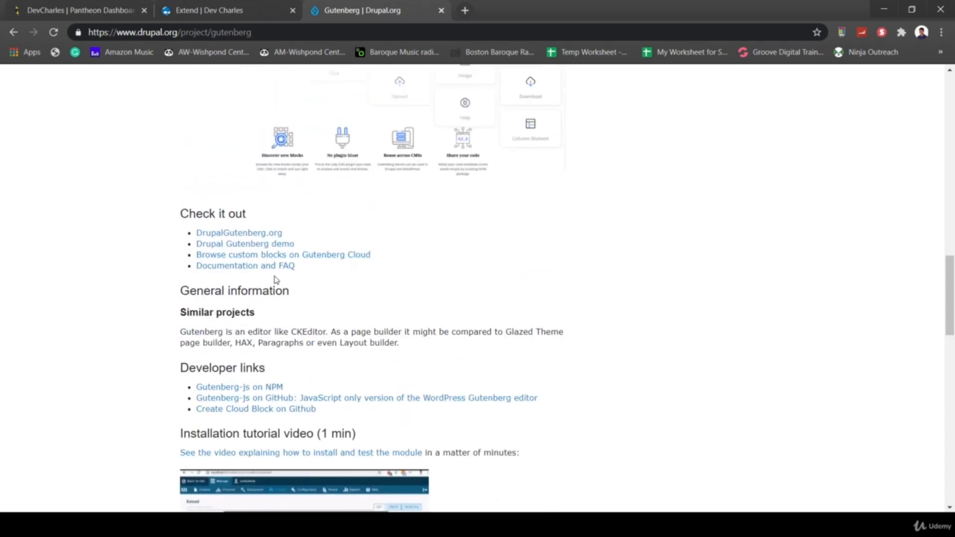
{"action": "left_click", "coordinate": [262, 267]}
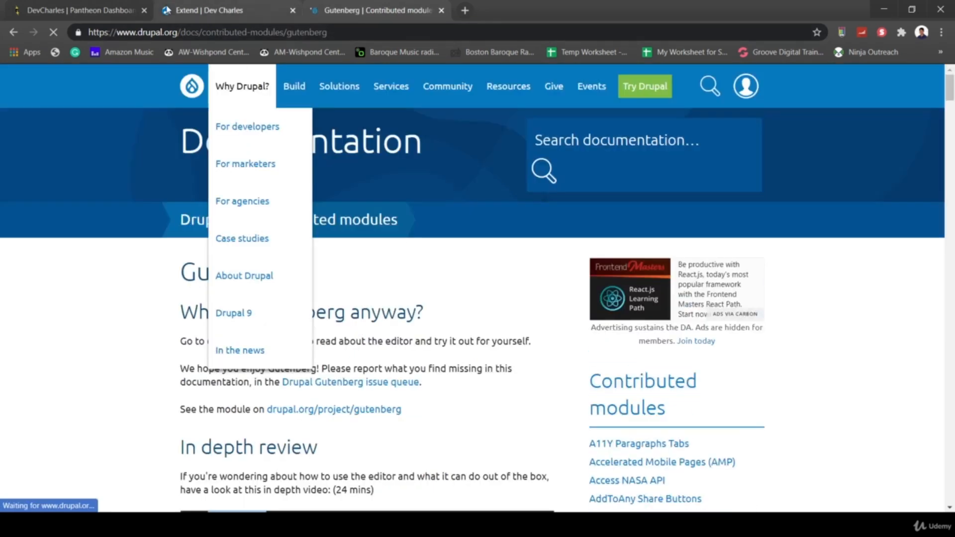
{"action": "left_click", "coordinate": [167, 10]}
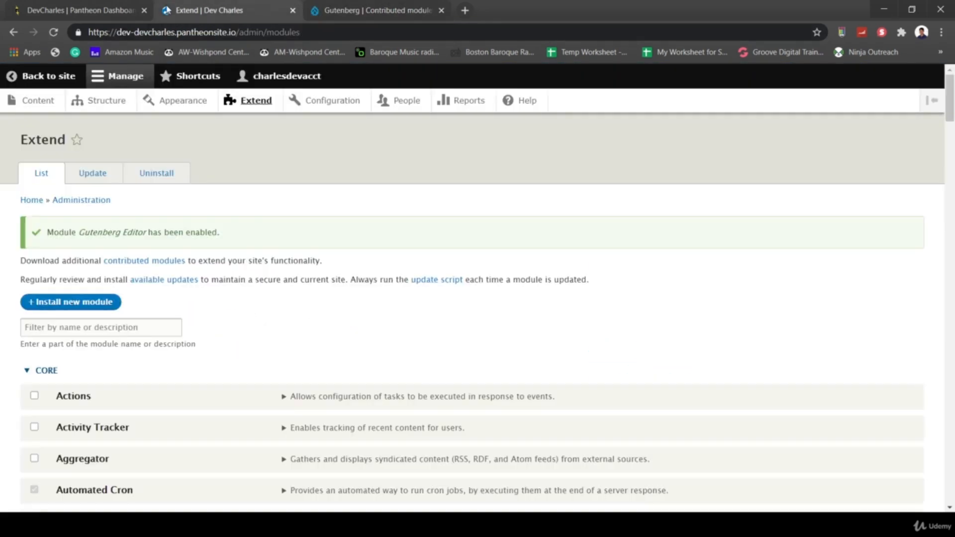
- Edit the Article content type, check Enable Gutenberg experience, and save the content type
{"action": "left_click", "coordinate": [105, 104]}
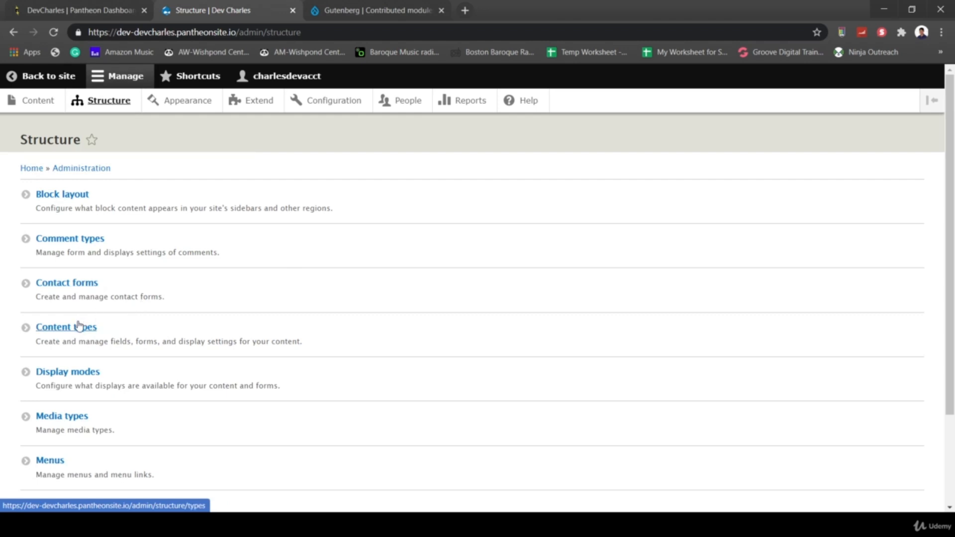
{"action": "left_click", "coordinate": [79, 326]}
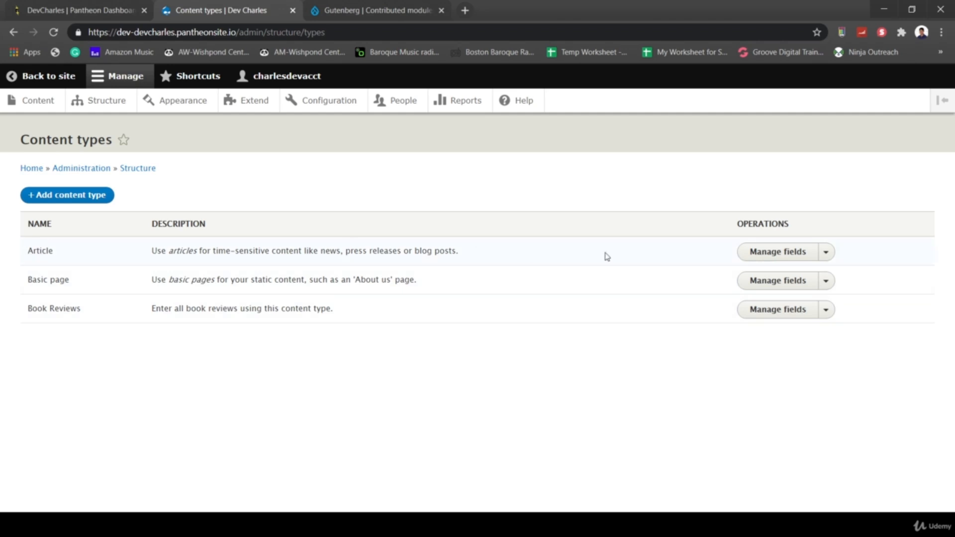
{"action": "left_click", "coordinate": [771, 254]}
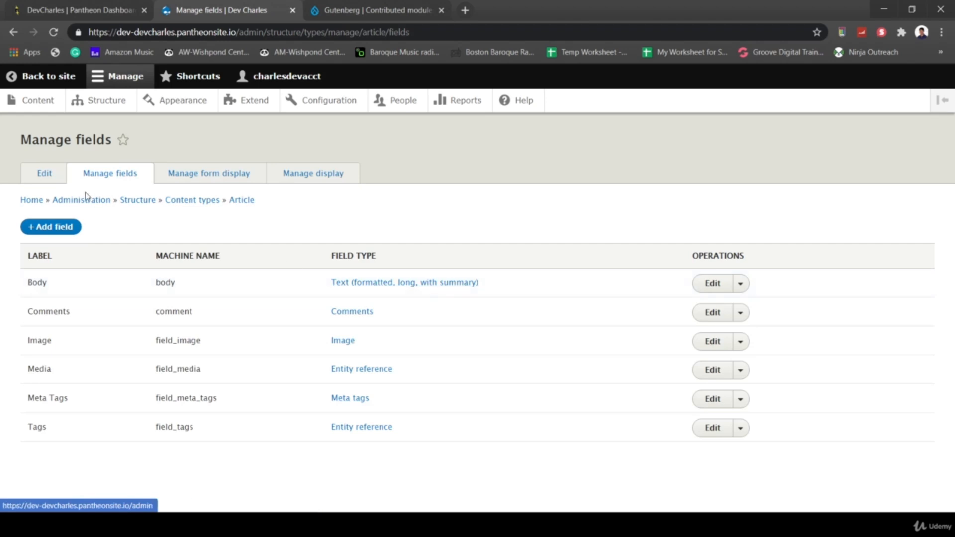
{"action": "left_click", "coordinate": [56, 178]}
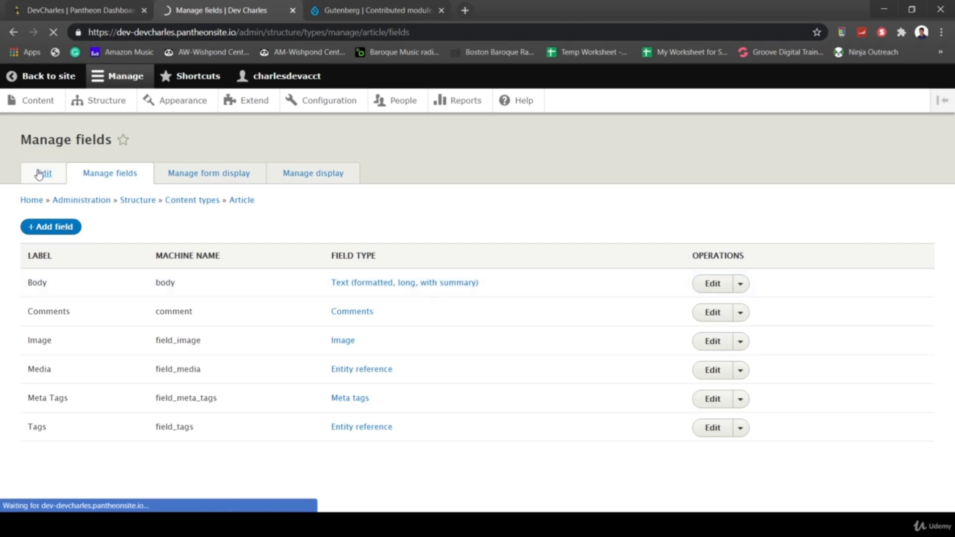
{"action": "scroll", "coordinate": [248, 269], "scroll_direction": "down", "scroll_amount": 3}
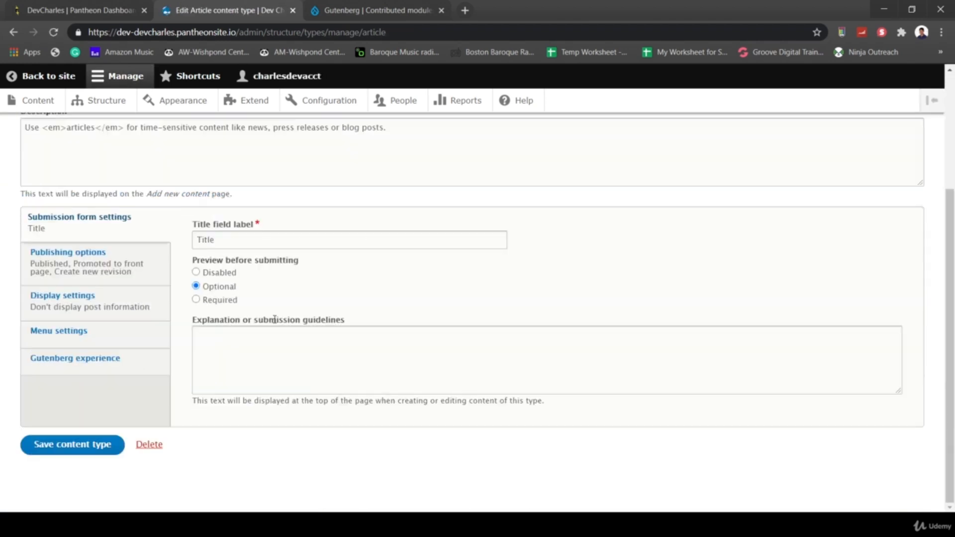
{"action": "left_click", "coordinate": [59, 363]}
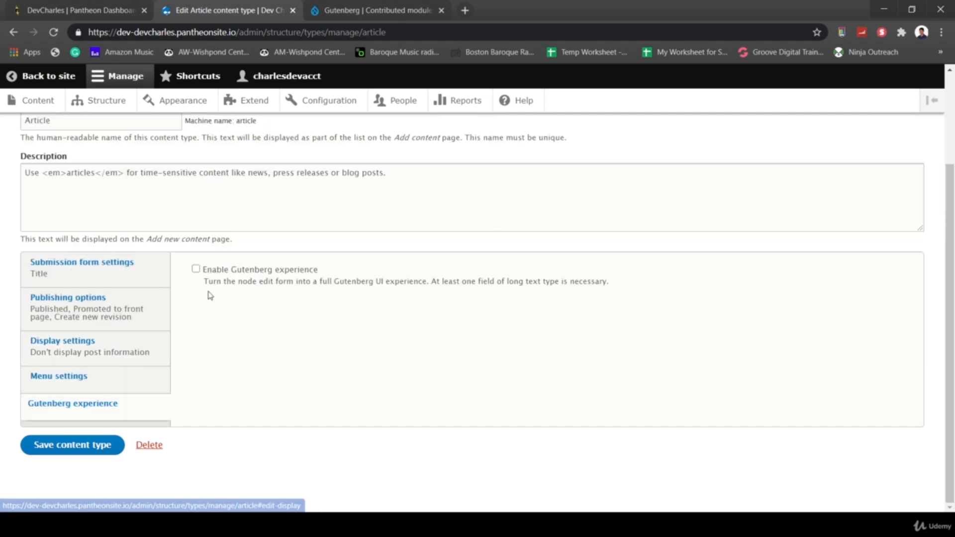
{"action": "left_click", "coordinate": [195, 269]}
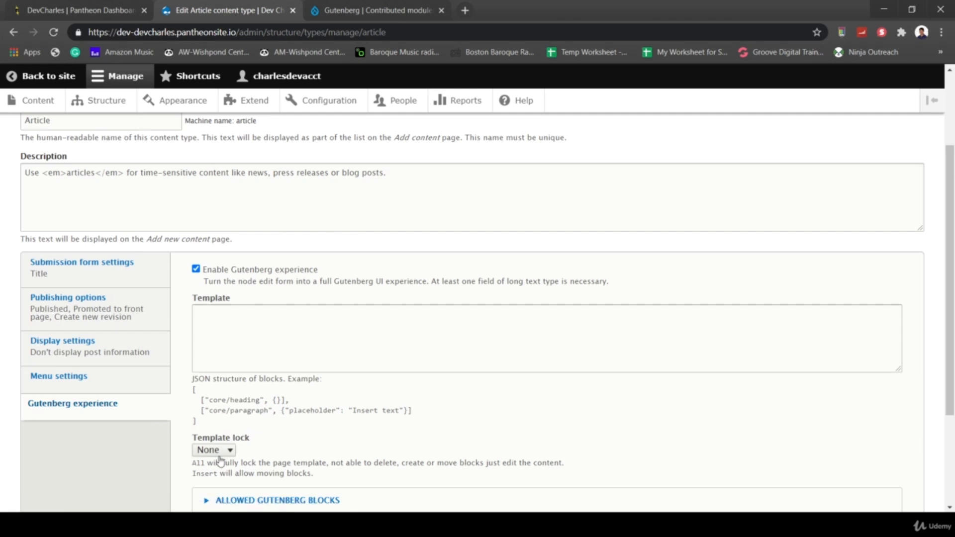
{"action": "scroll", "coordinate": [220, 461], "scroll_direction": "down", "scroll_amount": 3}
{"action": "left_click", "coordinate": [51, 452]}
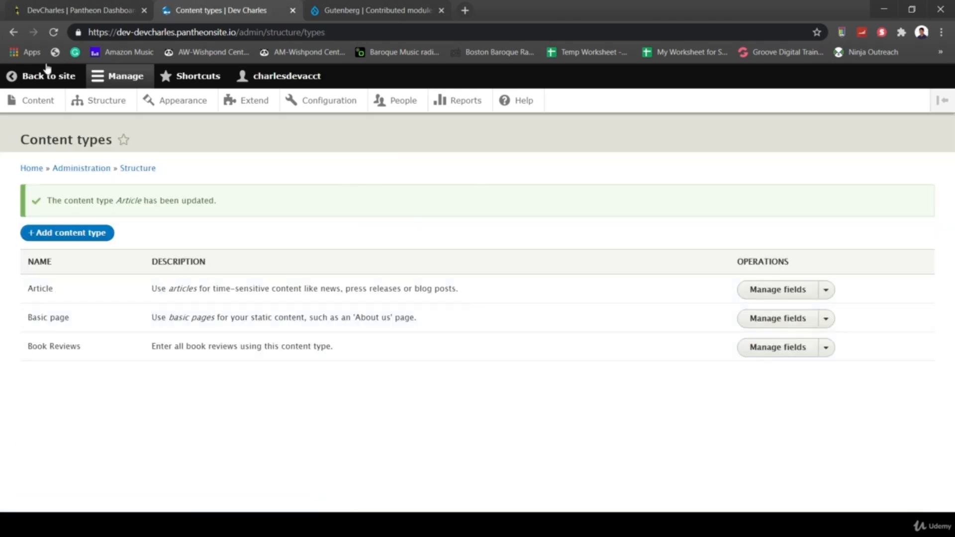
- Add a new Article and enter the title 'Gutenberg Test Content'
{"action": "left_click", "coordinate": [38, 102]}
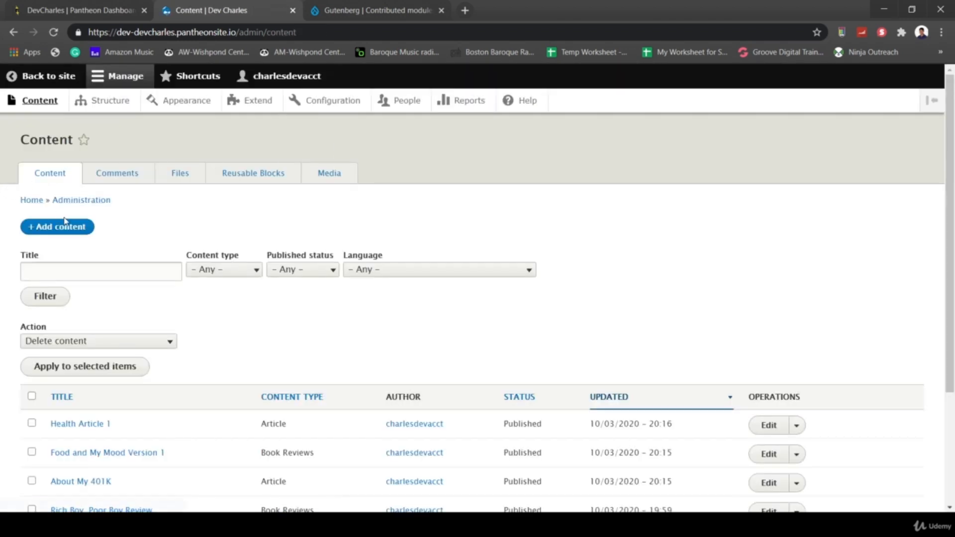
{"action": "left_click", "coordinate": [65, 222]}
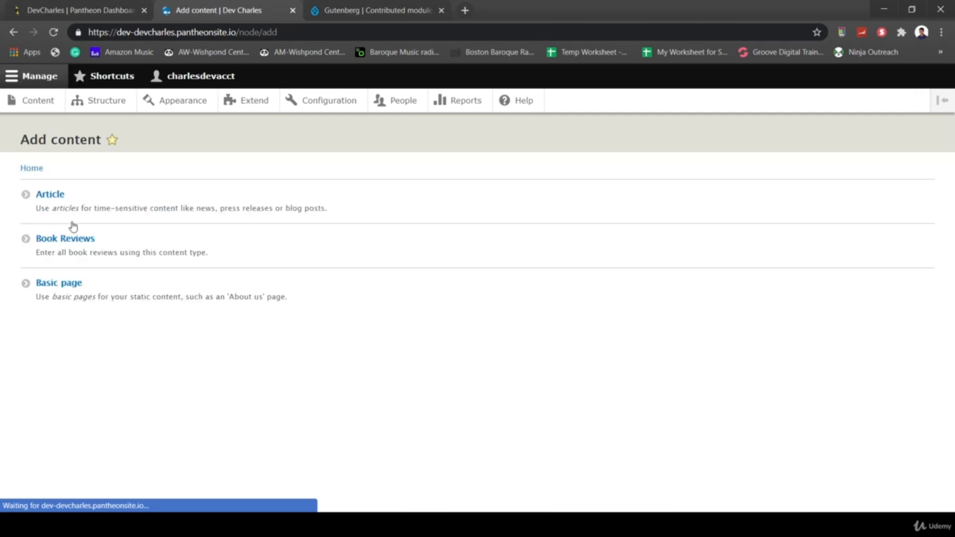
{"action": "left_click", "coordinate": [58, 196]}
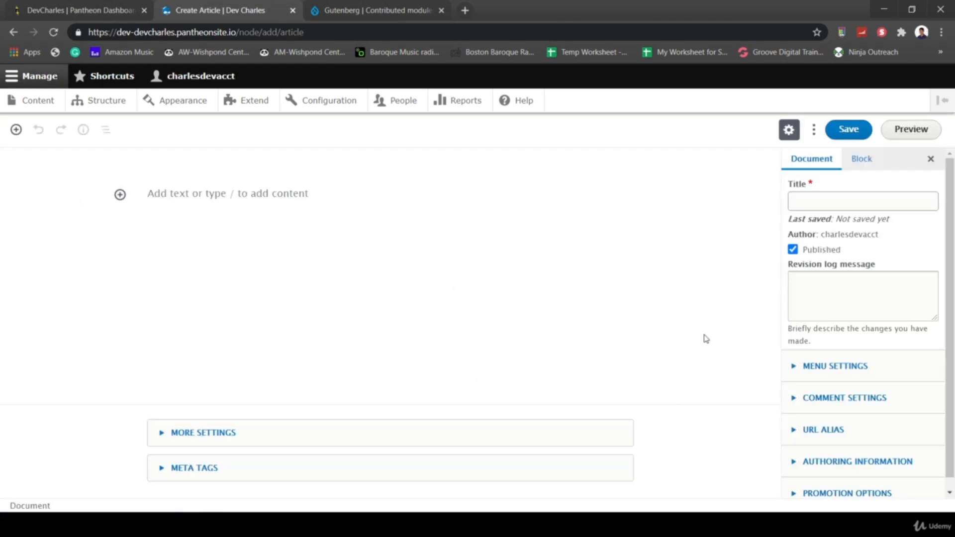
{"action": "left_click", "coordinate": [818, 202]}
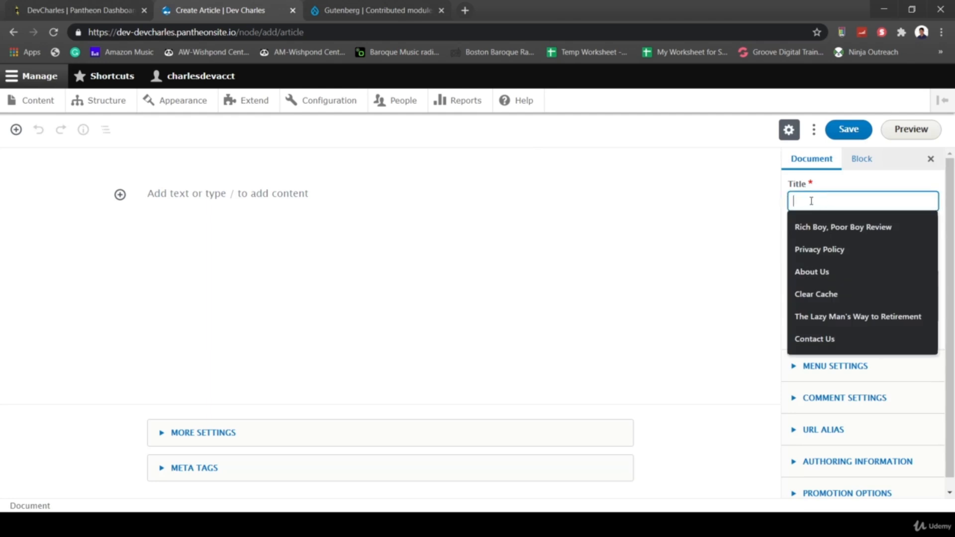
{"action": "type", "text": "Gutenbert Test Content"}
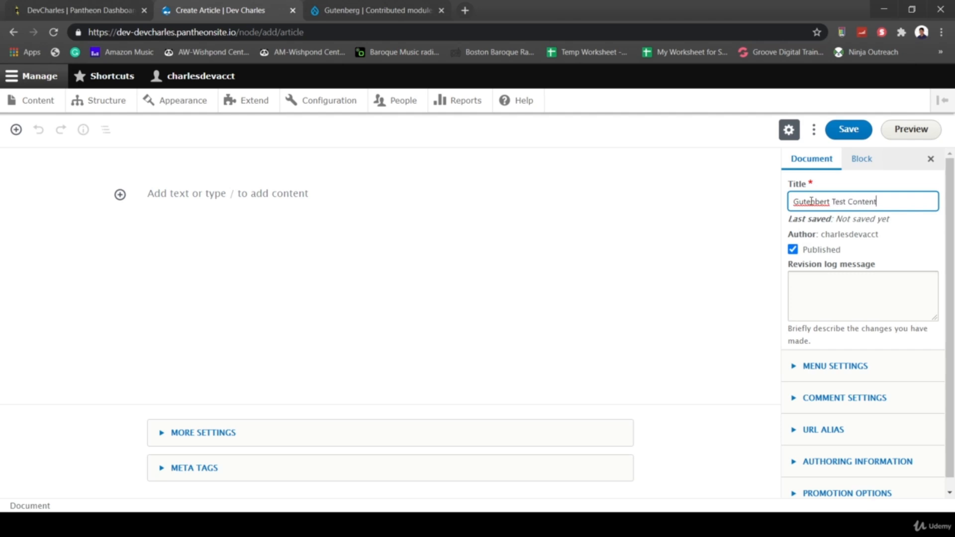
{"action": "key", "text": "BackSpace"}
{"action": "type", "text": "g"}
{"action": "left_click", "coordinate": [120, 195]}
- Insert a Columns block from Layout Elements using the three-column layout
{"action": "scroll", "coordinate": [318, 359], "scroll_direction": "down", "scroll_amount": 3}
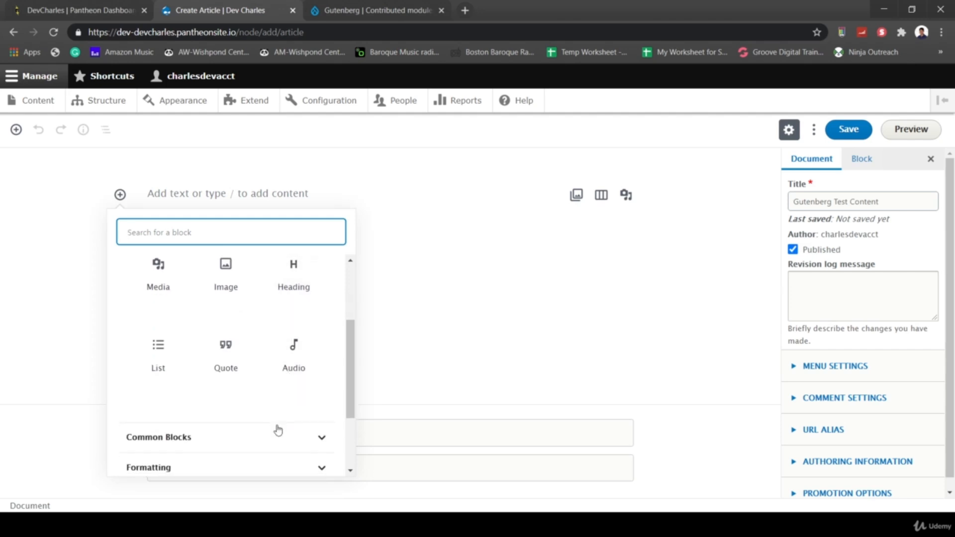
{"action": "left_click", "coordinate": [288, 438]}
{"action": "scroll", "coordinate": [300, 430], "scroll_direction": "down", "scroll_amount": 5}
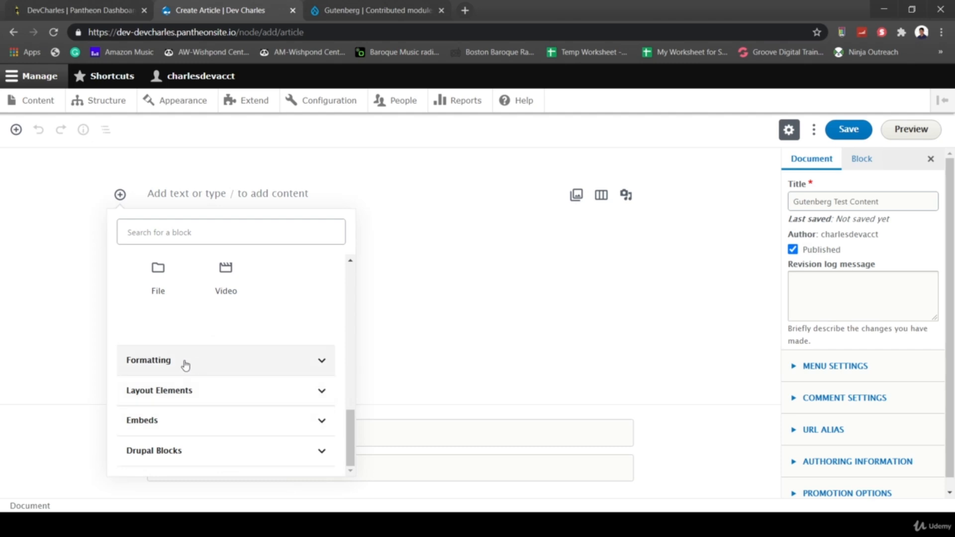
{"action": "left_click", "coordinate": [231, 388]}
{"action": "left_click", "coordinate": [166, 303]}
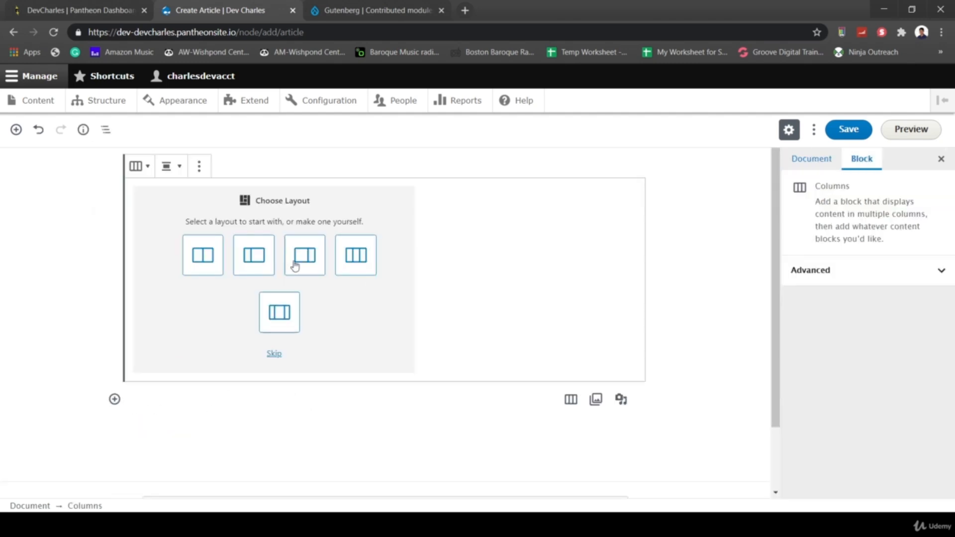
{"action": "left_click", "coordinate": [349, 266]}
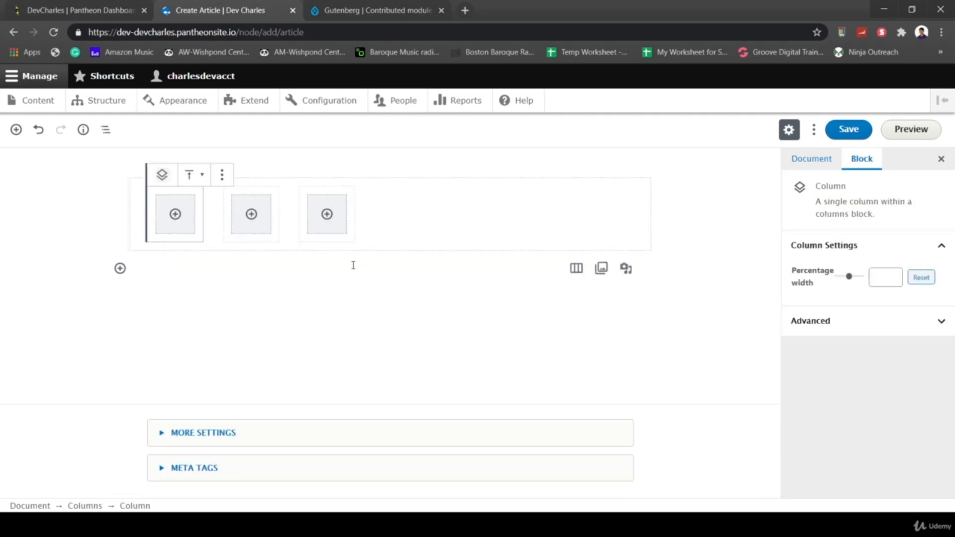
- Add a Media block to the first column holding livingroom01.jpg from the media library
{"action": "left_click", "coordinate": [175, 215]}
{"action": "scroll", "coordinate": [267, 399], "scroll_direction": "down", "scroll_amount": 1}
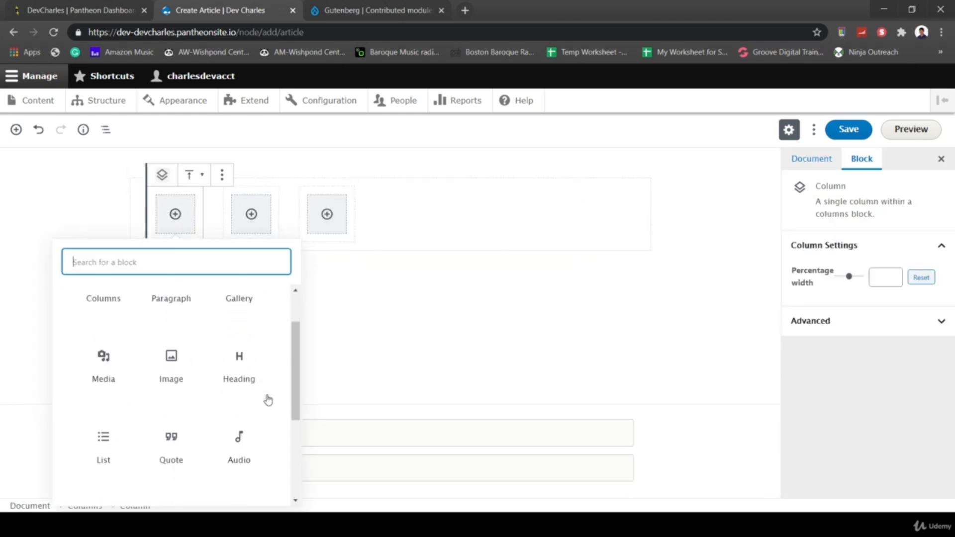
{"action": "scroll", "coordinate": [267, 399], "scroll_direction": "up", "scroll_amount": 1}
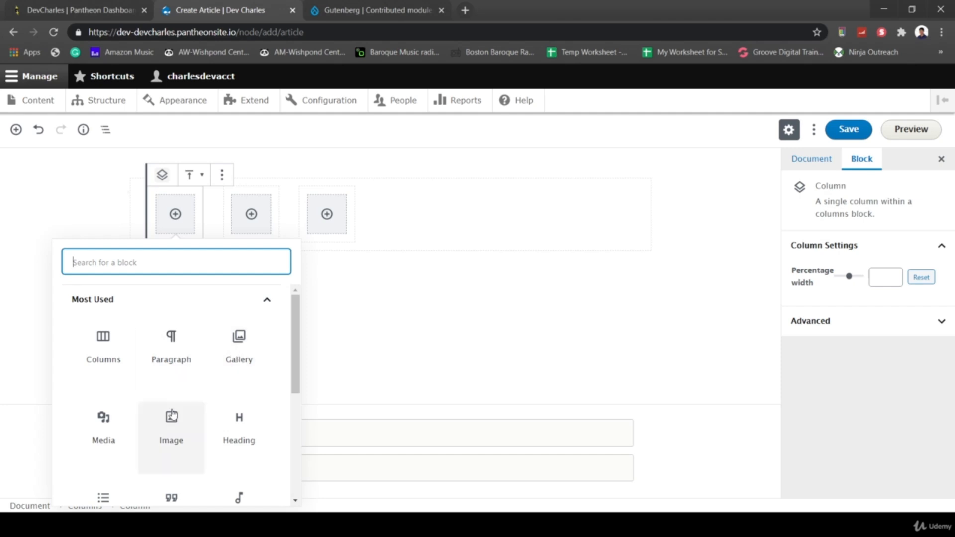
{"action": "left_click", "coordinate": [105, 424]}
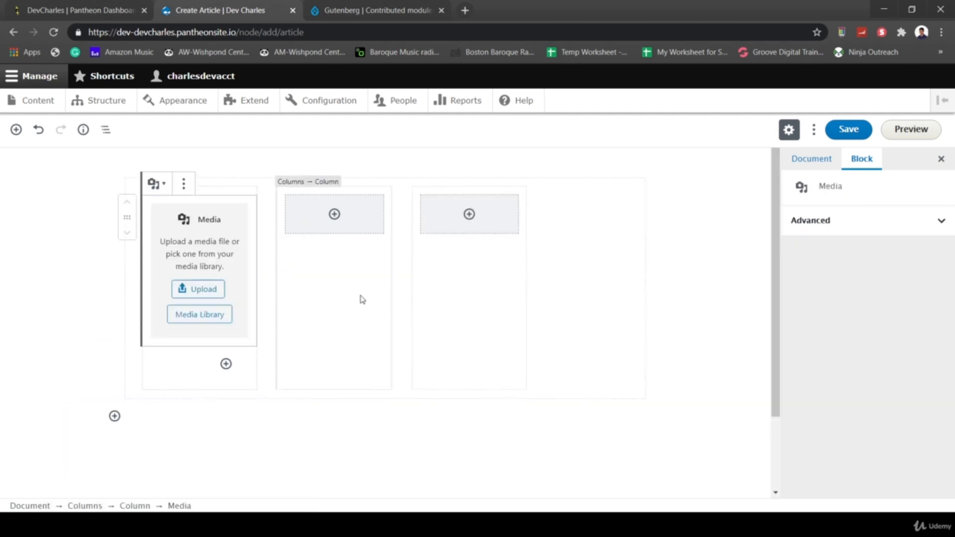
{"action": "left_click", "coordinate": [203, 315]}
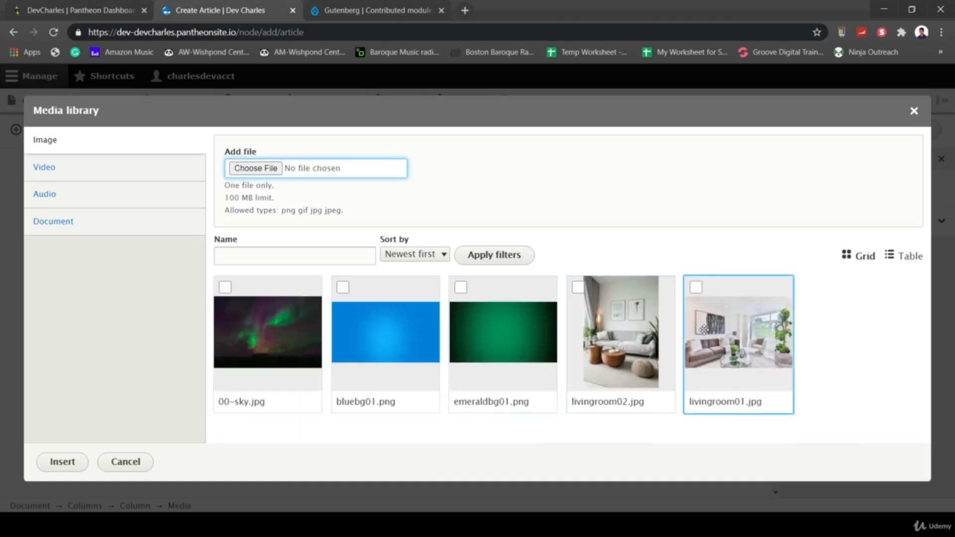
{"action": "left_click", "coordinate": [741, 333]}
{"action": "left_click", "coordinate": [62, 461]}
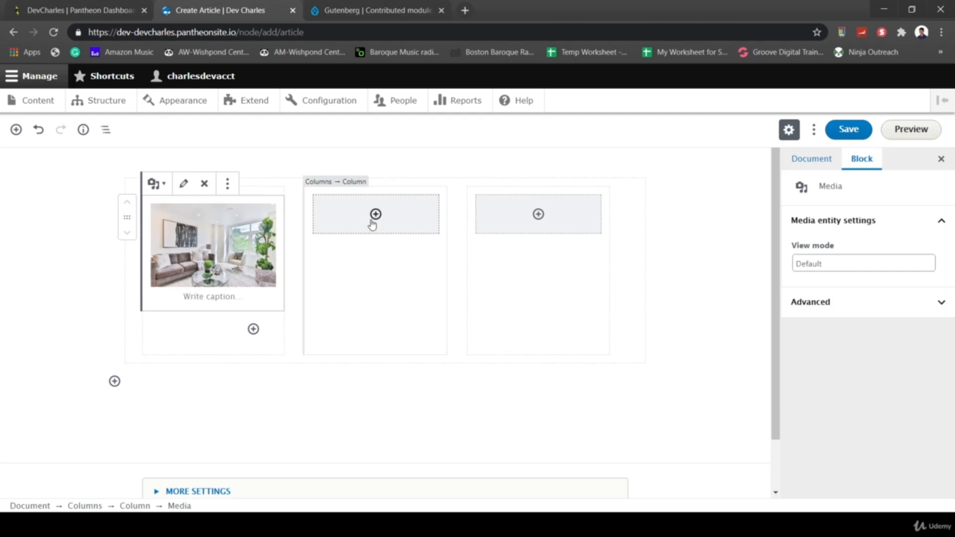
- Add a Media block to the middle column and insert the 00-sky.jpg aurora image
{"action": "left_click", "coordinate": [372, 225]}
{"action": "left_click", "coordinate": [366, 214]}
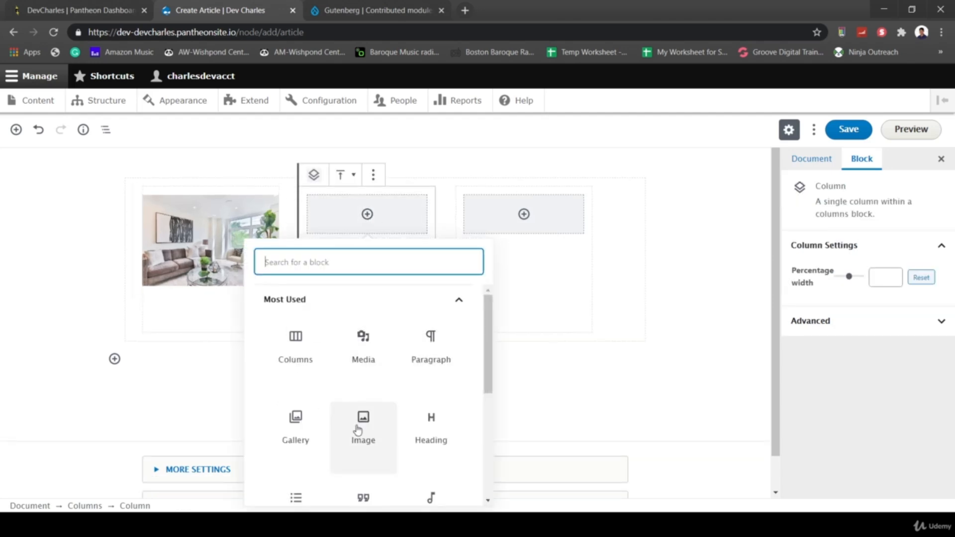
{"action": "scroll", "coordinate": [359, 428], "scroll_direction": "down", "scroll_amount": 5}
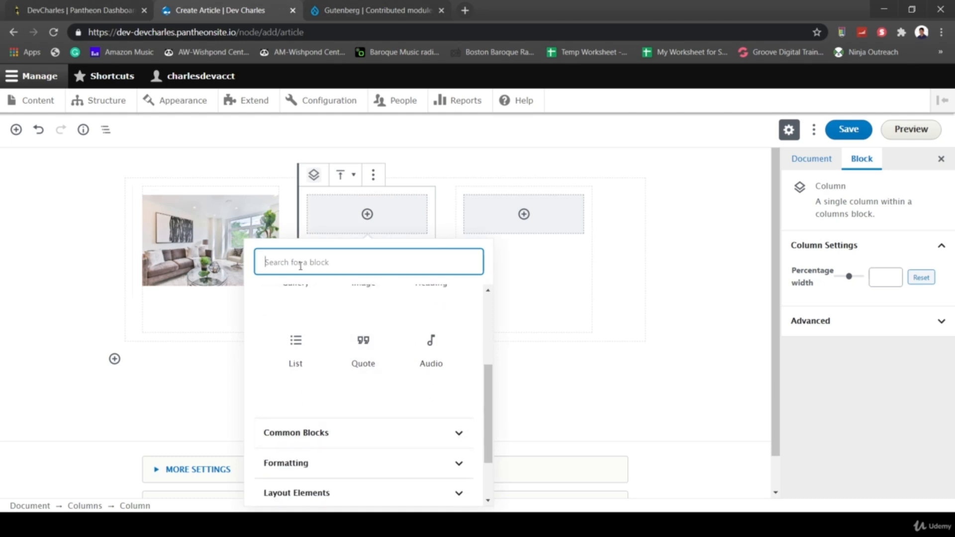
{"action": "type", "text": "media"}
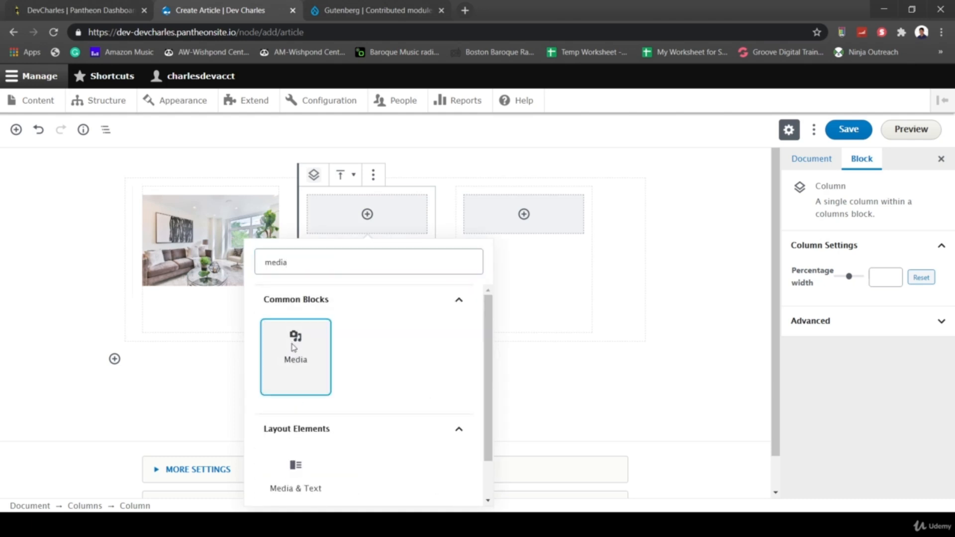
{"action": "left_click", "coordinate": [293, 348]}
{"action": "left_click", "coordinate": [398, 305]}
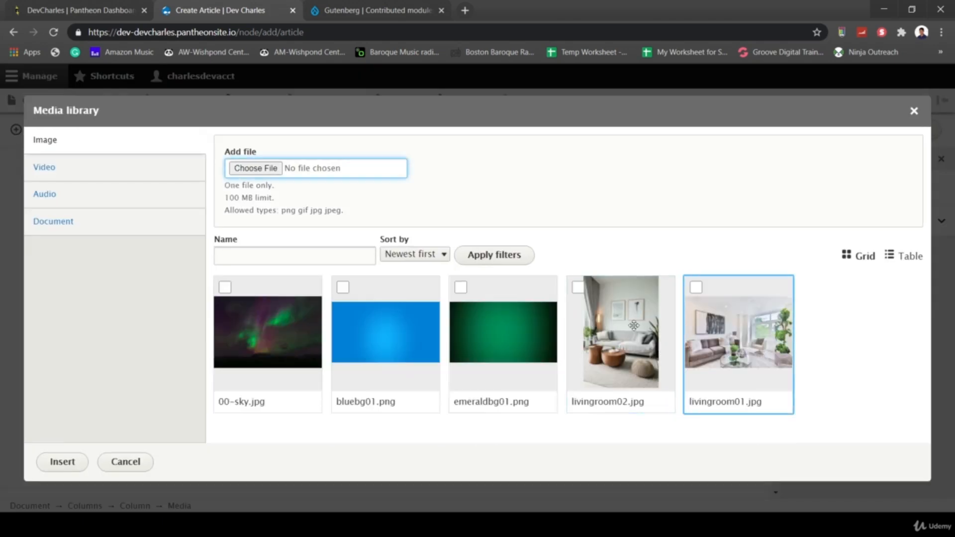
{"action": "left_click", "coordinate": [224, 289]}
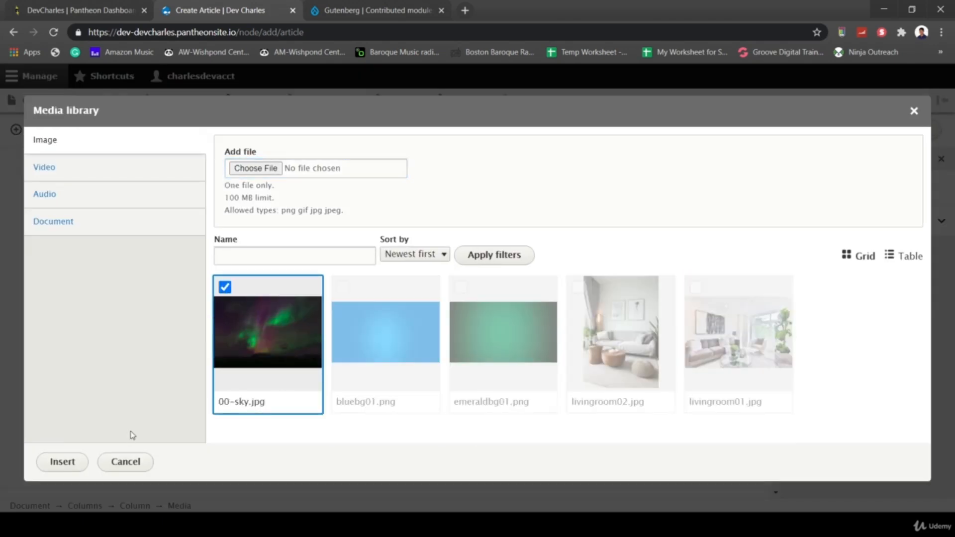
{"action": "left_click", "coordinate": [61, 463]}
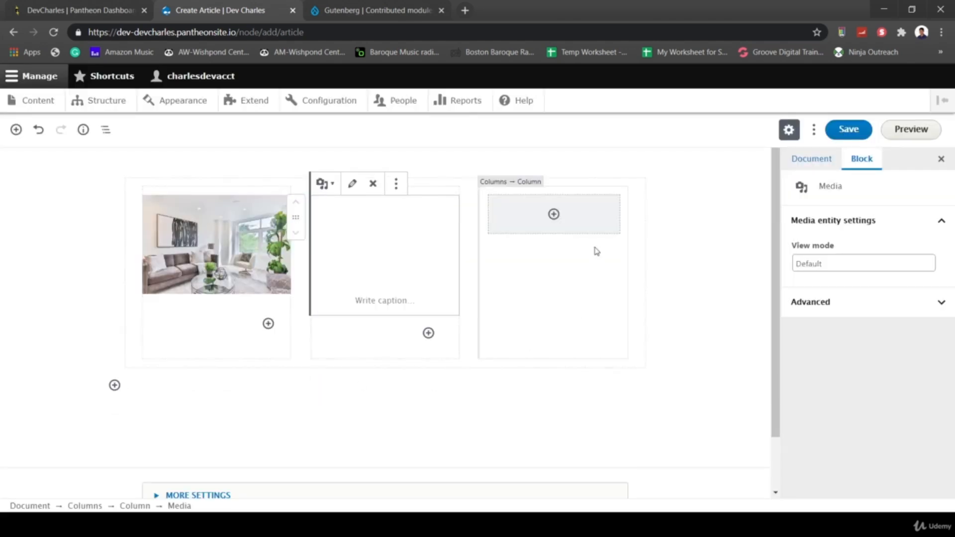
- Add a Paragraph block to the third column reading 'This is just a test.'
{"action": "left_click", "coordinate": [552, 215]}
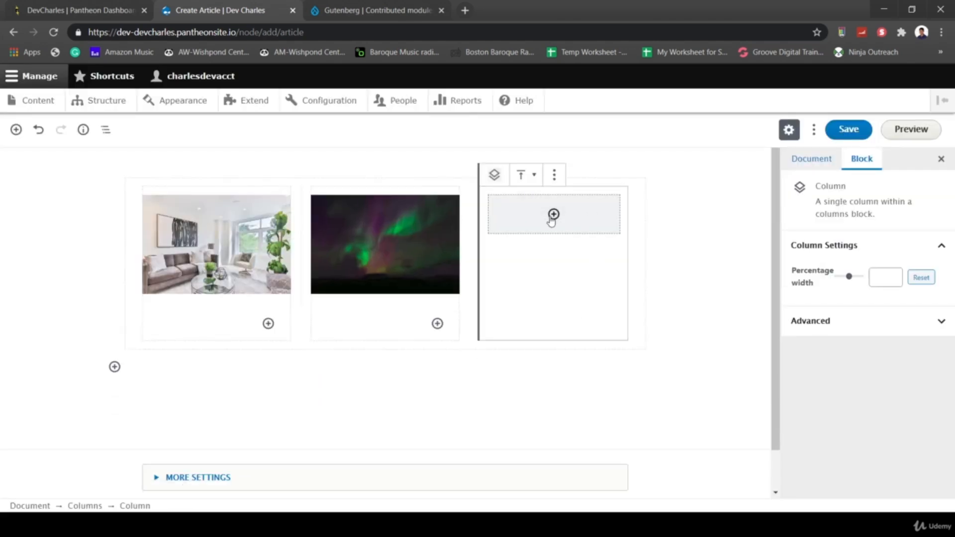
{"action": "left_click", "coordinate": [554, 215]}
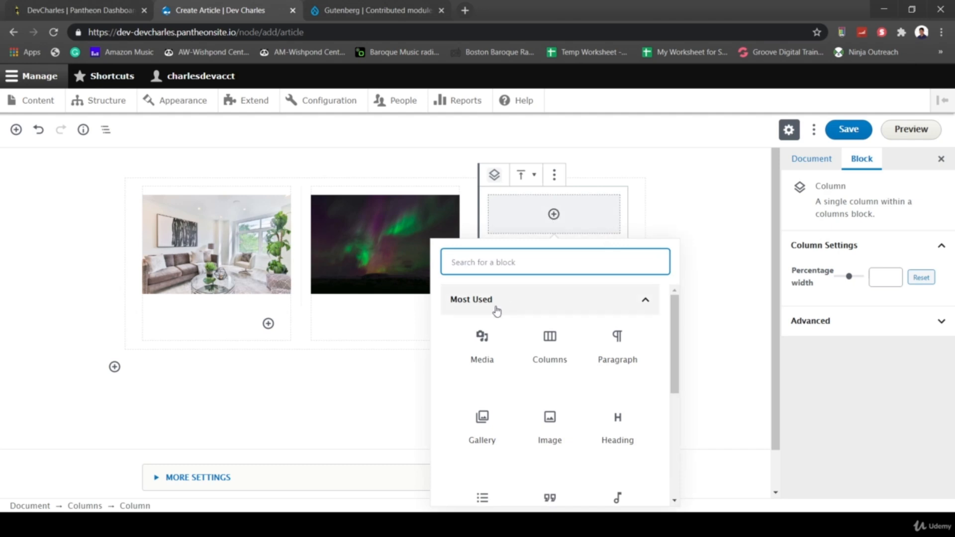
{"action": "scroll", "coordinate": [612, 381], "scroll_direction": "down", "scroll_amount": 3}
{"action": "scroll", "coordinate": [627, 358], "scroll_direction": "up", "scroll_amount": 3}
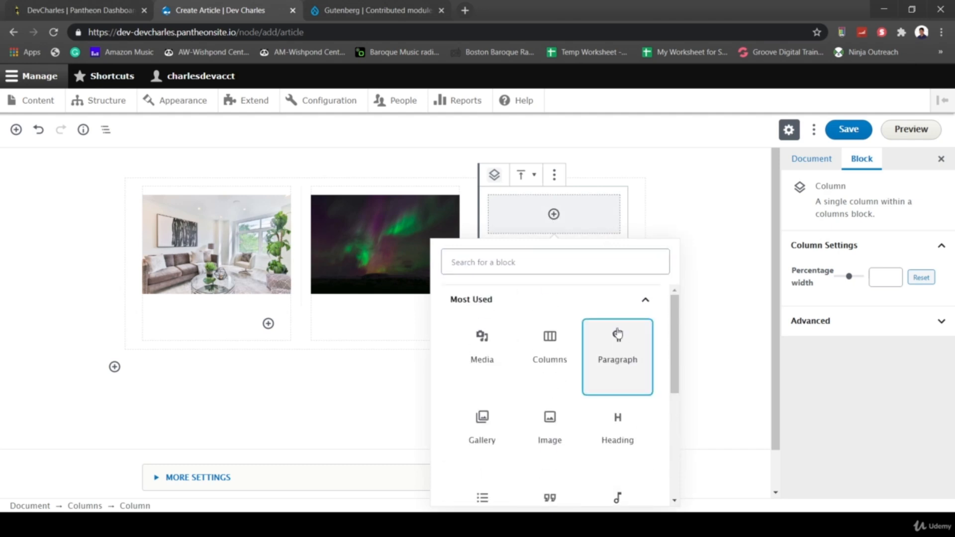
{"action": "left_click", "coordinate": [619, 338]}
{"action": "type", "text": "This is just a test."}
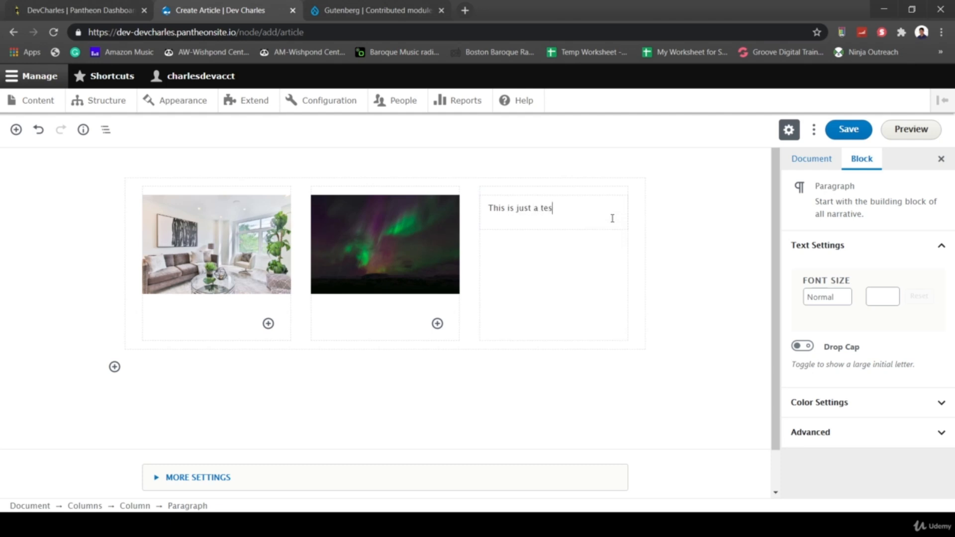
- Save the Gutenberg Test Content article
{"action": "left_click", "coordinate": [847, 131]}
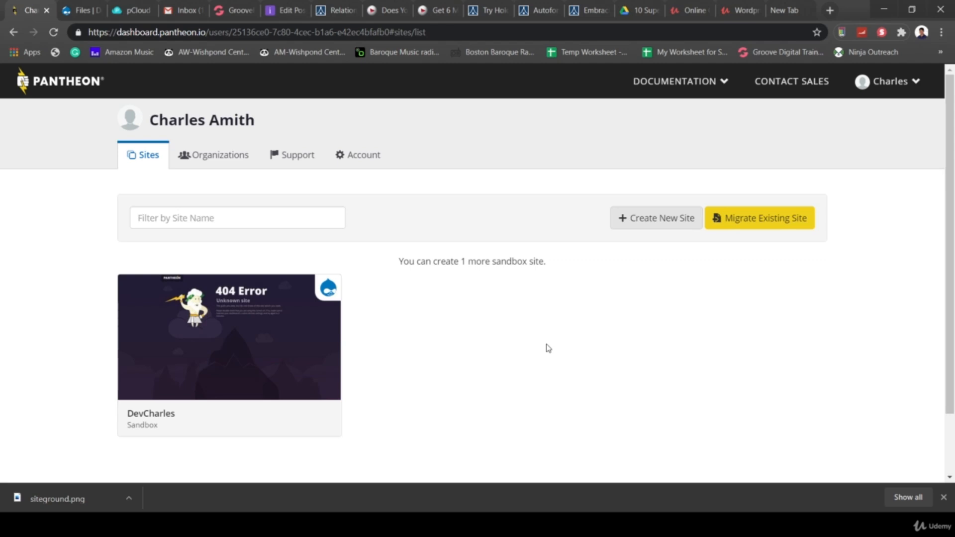
- Open the DevCharles site dashboard and go to its Database / Files section
{"action": "left_click", "coordinate": [254, 354]}
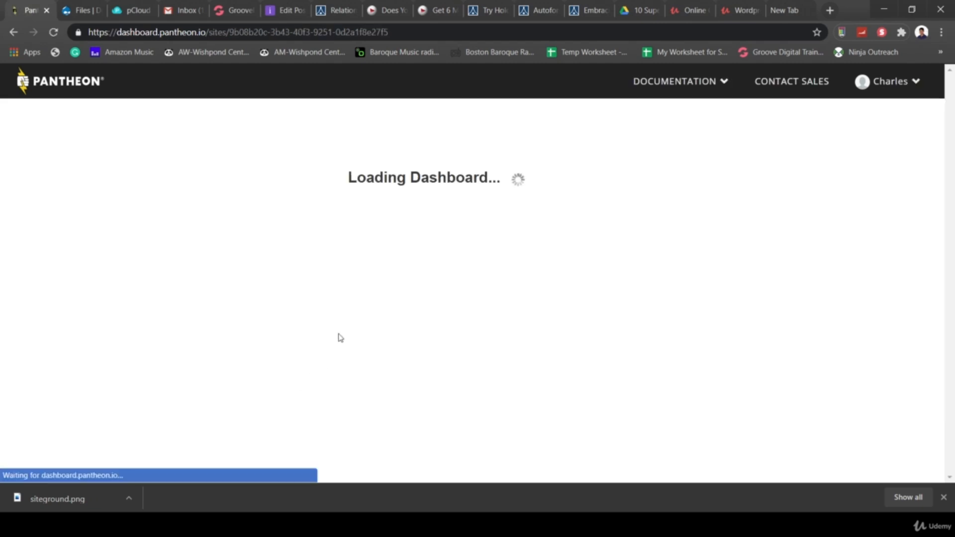
{"action": "scroll", "coordinate": [515, 319], "scroll_direction": "down", "scroll_amount": 3}
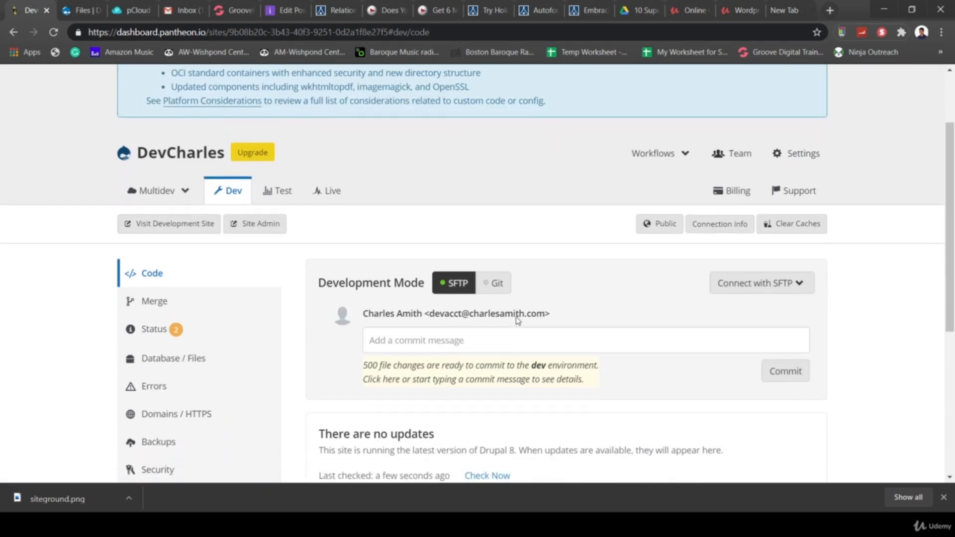
{"action": "scroll", "coordinate": [424, 283], "scroll_direction": "down", "scroll_amount": 1}
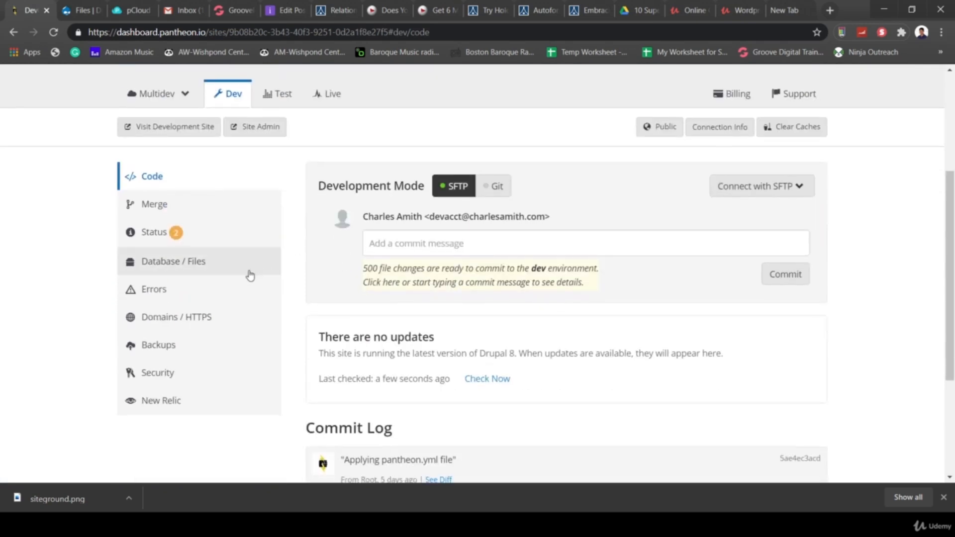
{"action": "left_click", "coordinate": [169, 263]}
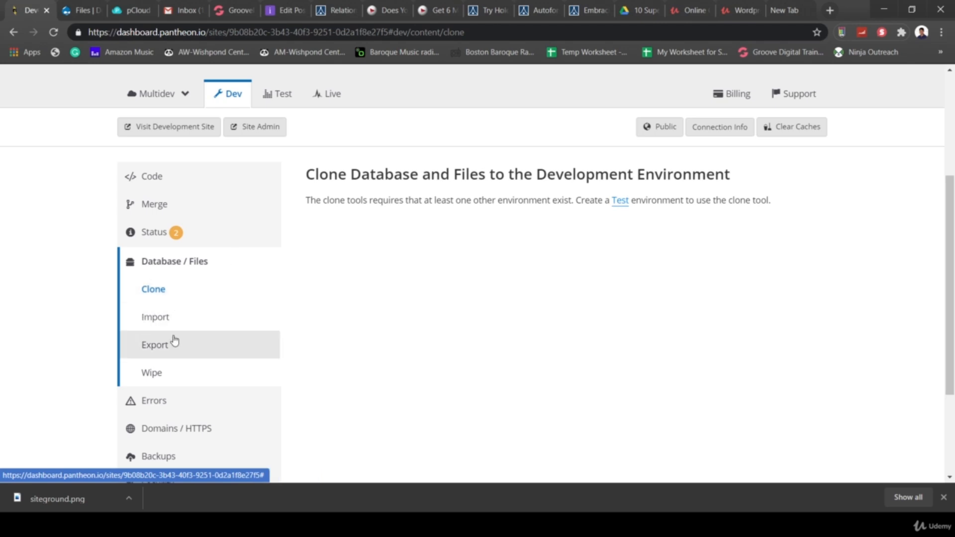
- Start the Dev environment's database export and files export
{"action": "left_click", "coordinate": [160, 347]}
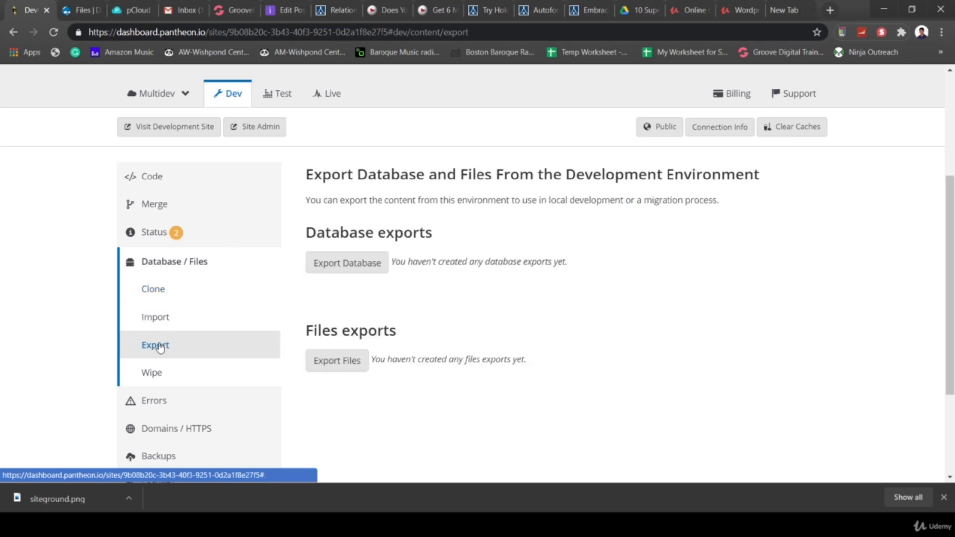
{"action": "left_click", "coordinate": [329, 267]}
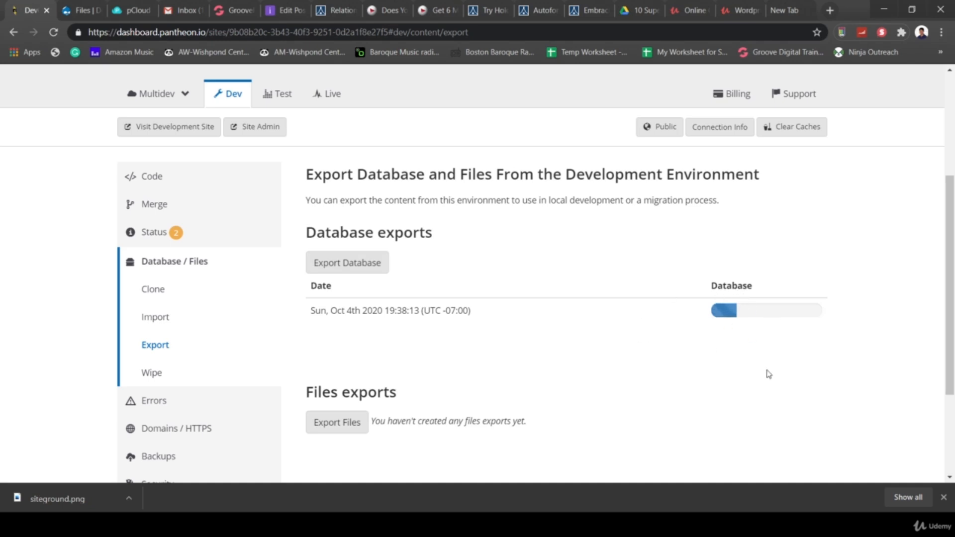
{"action": "scroll", "coordinate": [649, 393], "scroll_direction": "down", "scroll_amount": 1}
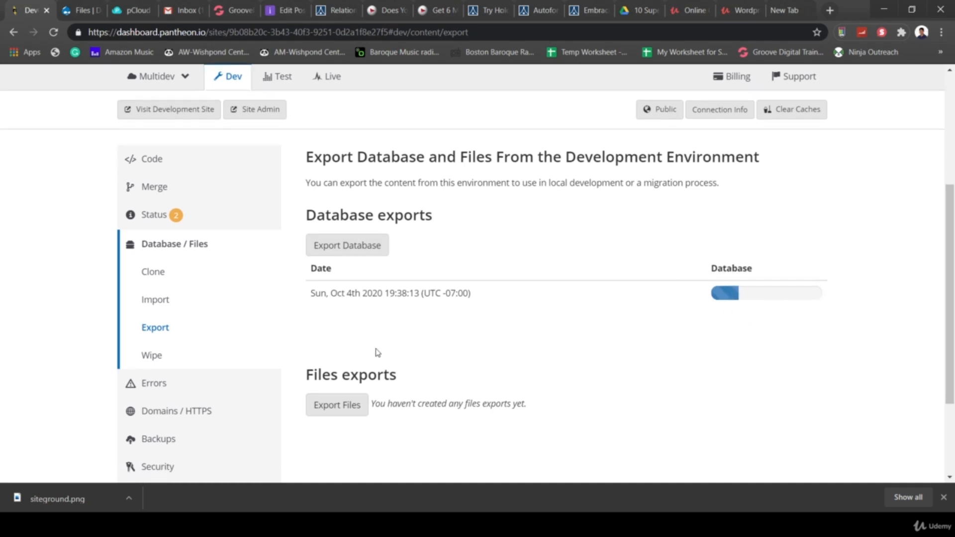
{"action": "left_click", "coordinate": [338, 397]}
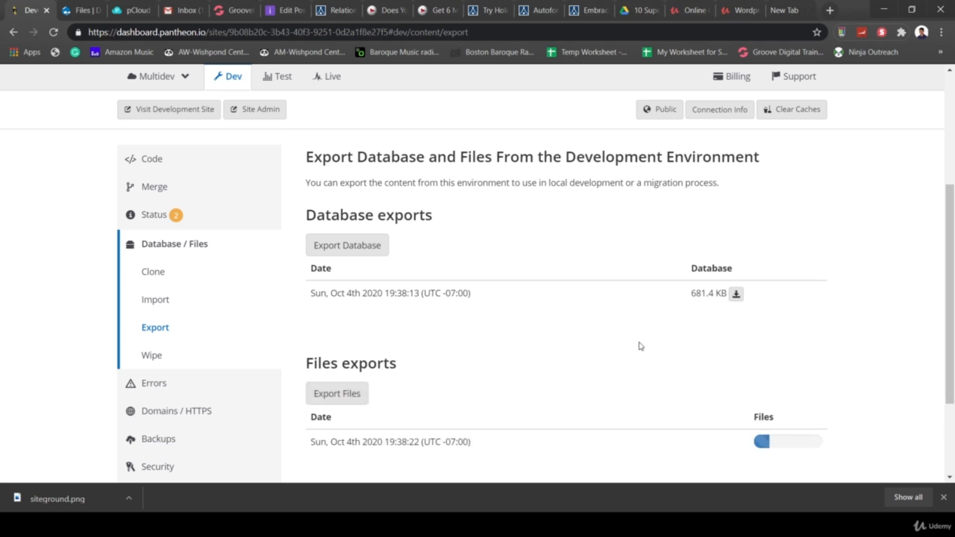
- Direct-download the 681.4 KB database archive into C:\PicTemp
{"action": "left_click", "coordinate": [735, 295]}
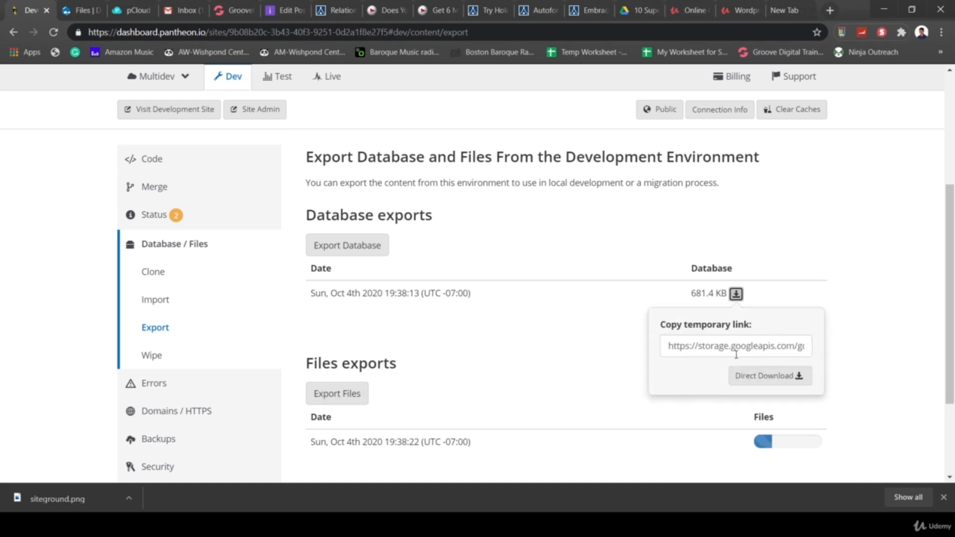
{"action": "left_click", "coordinate": [752, 377]}
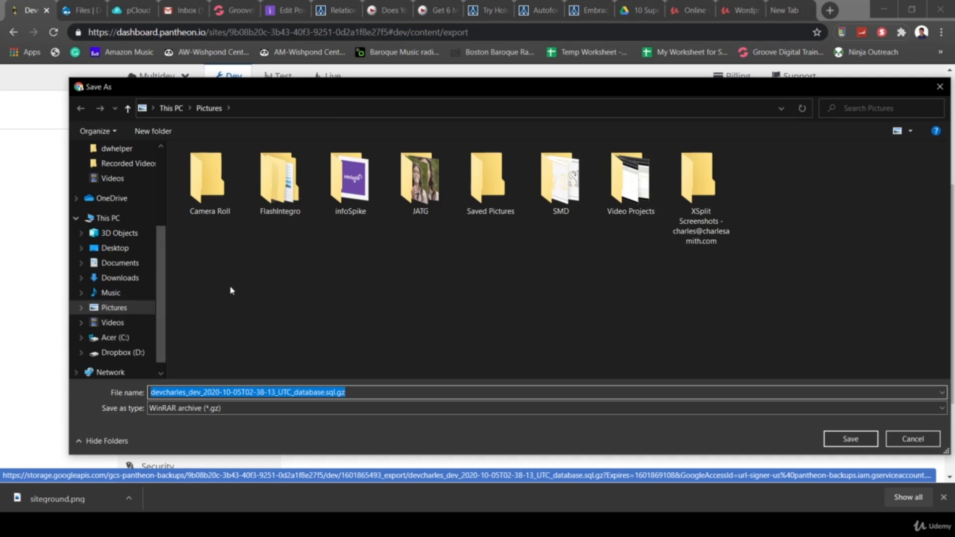
{"action": "left_click", "coordinate": [106, 339]}
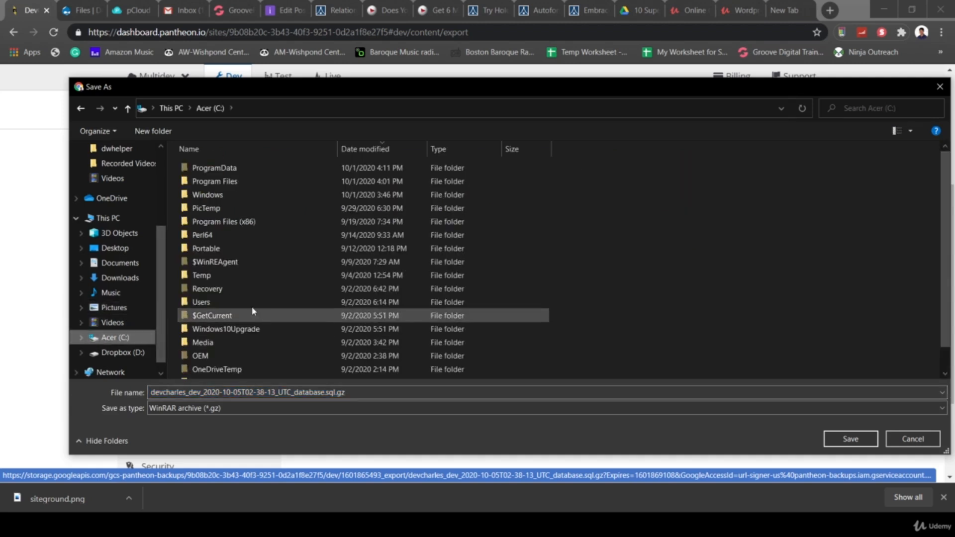
{"action": "scroll", "coordinate": [269, 324], "scroll_direction": "down", "scroll_amount": 1}
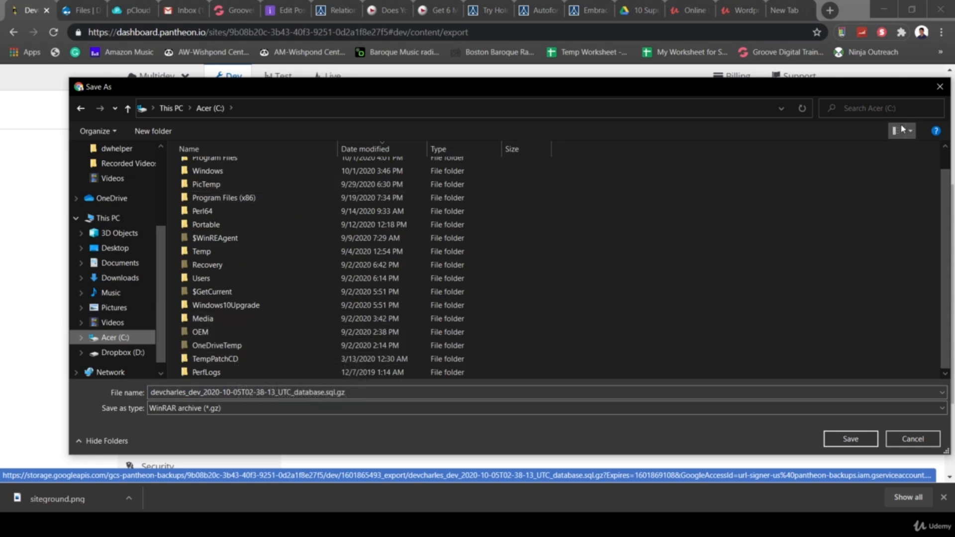
{"action": "double_click", "coordinate": [267, 188]}
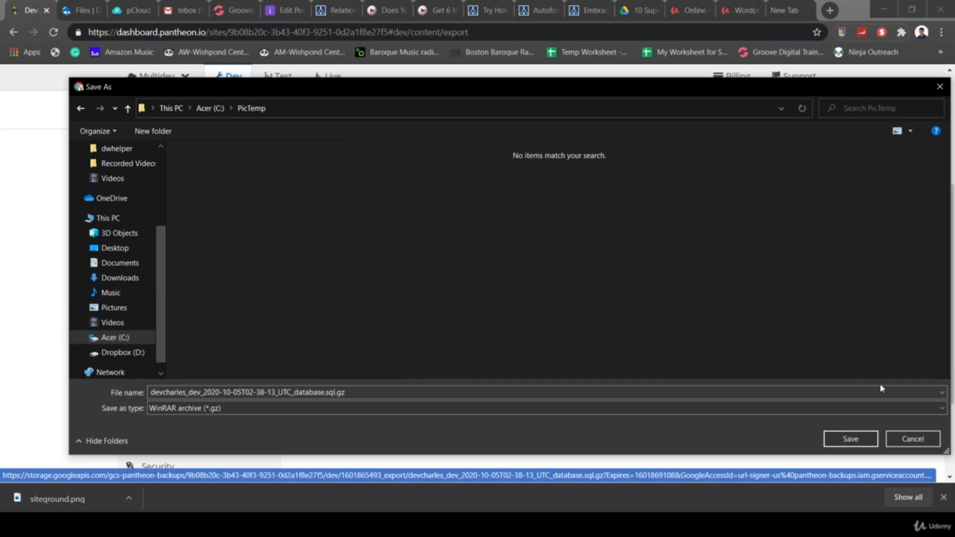
{"action": "left_click", "coordinate": [851, 439]}
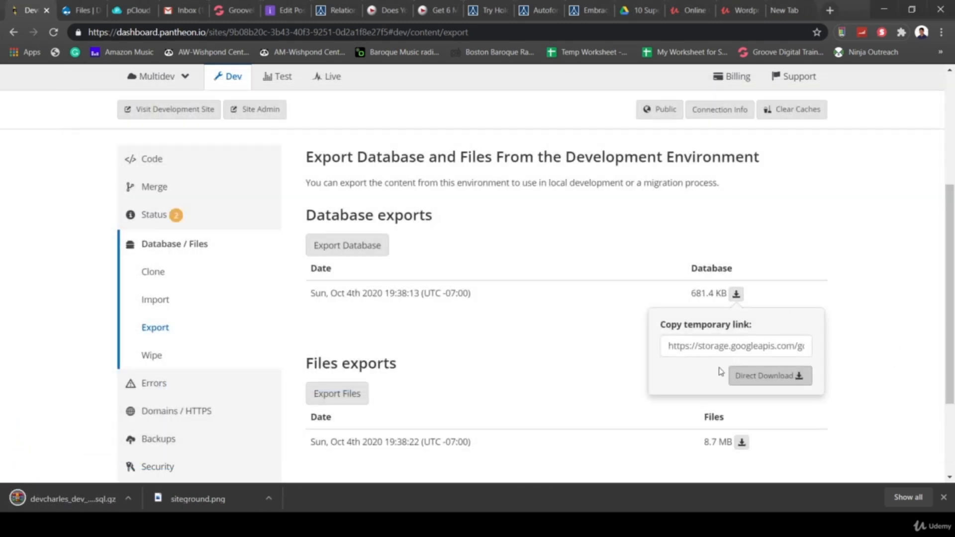
{"action": "left_click", "coordinate": [552, 351]}
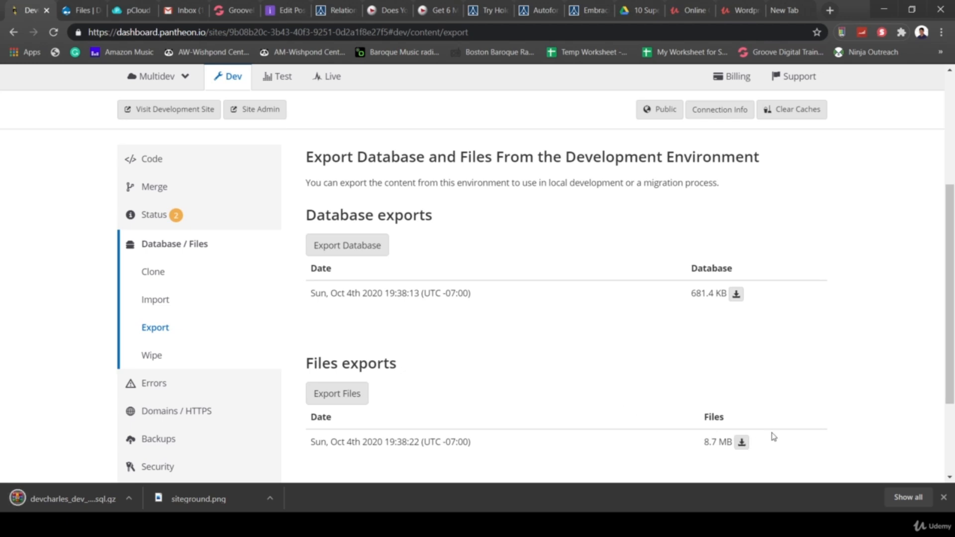
- Direct-download the 8.7 MB files archive into C:\PicTemp as well
{"action": "left_click", "coordinate": [742, 442]}
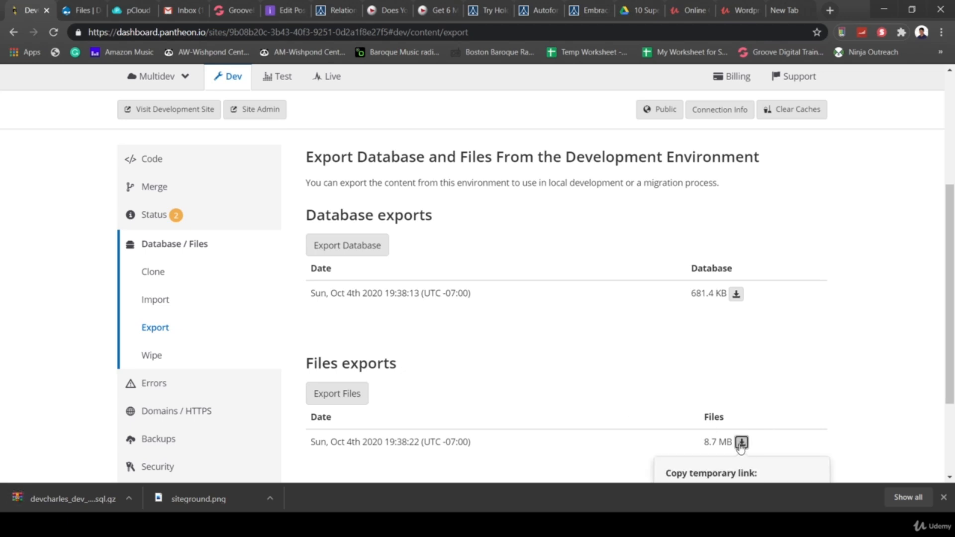
{"action": "scroll", "coordinate": [759, 387], "scroll_direction": "down", "scroll_amount": 2}
{"action": "left_click", "coordinate": [781, 398]}
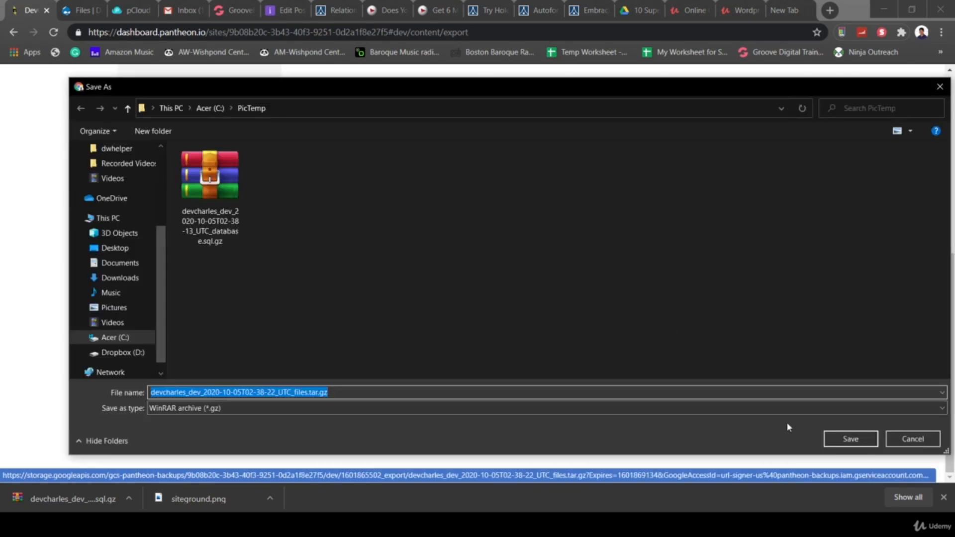
{"action": "left_click", "coordinate": [846, 440]}
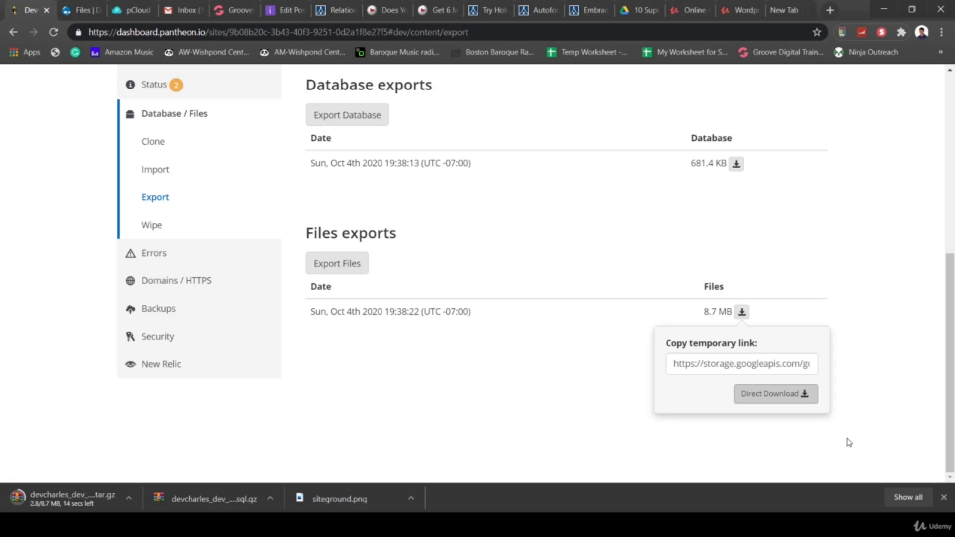
{"action": "scroll", "coordinate": [496, 377], "scroll_direction": "up", "scroll_amount": 3}
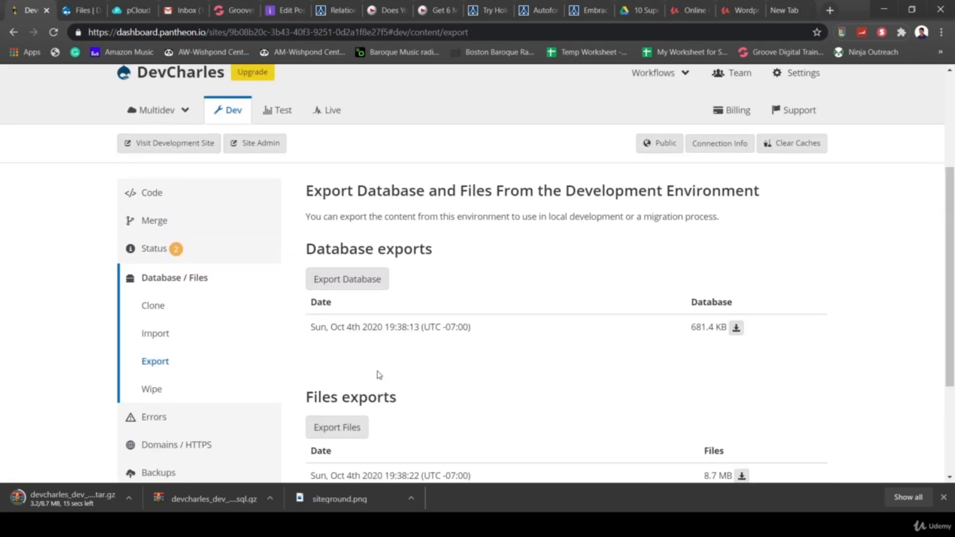
{"action": "scroll", "coordinate": [379, 374], "scroll_direction": "down", "scroll_amount": 3}
- Create a manual Dev backup kept for 1 Month (code 90.7 MB, database 681.4 KB, files 8.7 MB)
{"action": "left_click", "coordinate": [142, 309]}
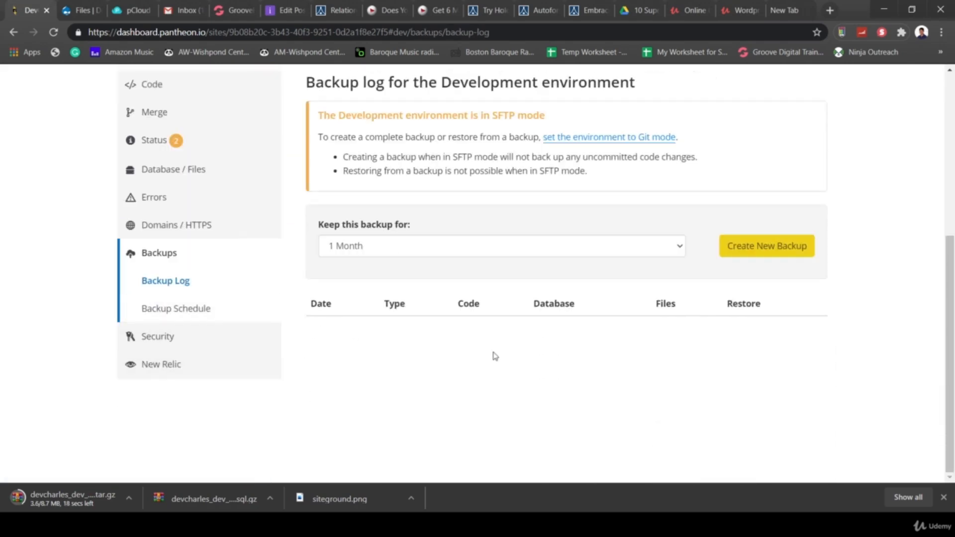
{"action": "scroll", "coordinate": [495, 356], "scroll_direction": "up", "scroll_amount": 1}
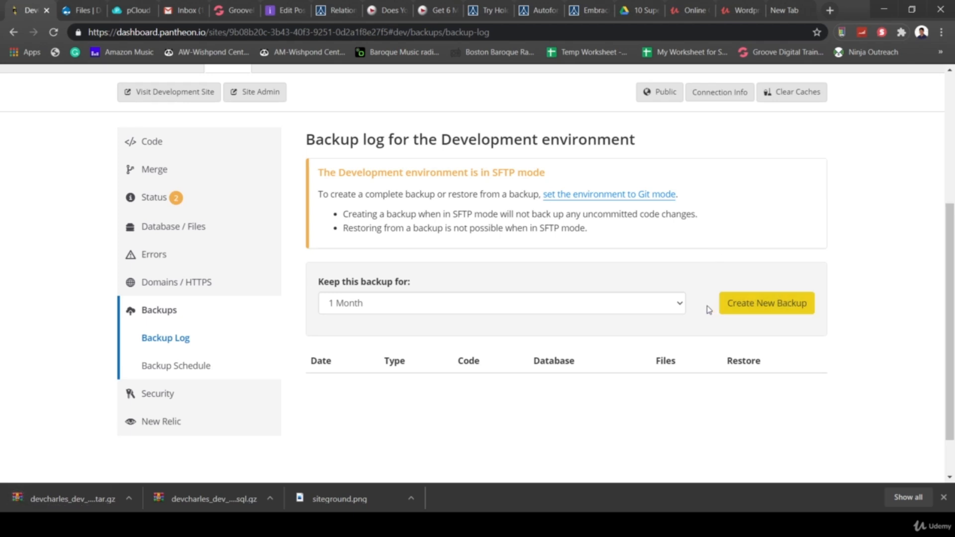
{"action": "left_click", "coordinate": [670, 307]}
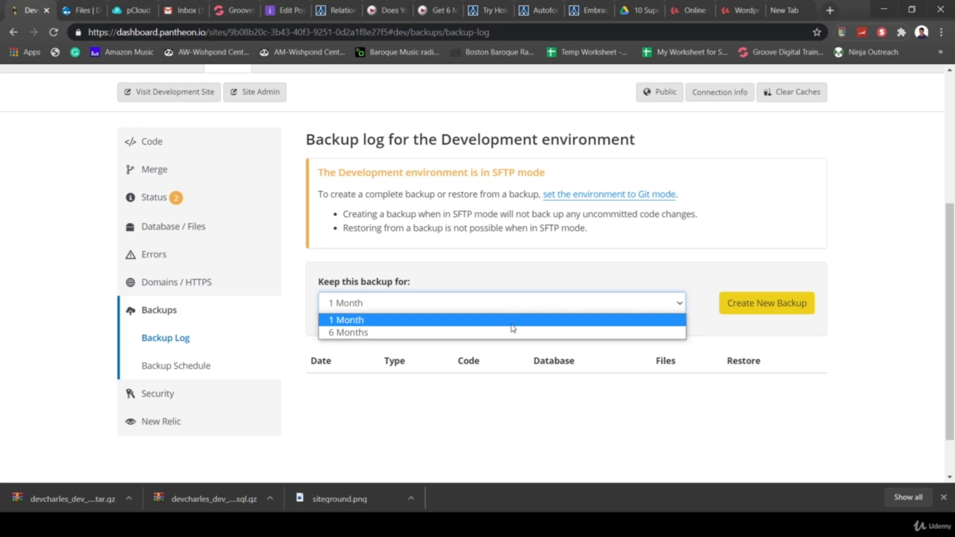
{"action": "left_click", "coordinate": [623, 269]}
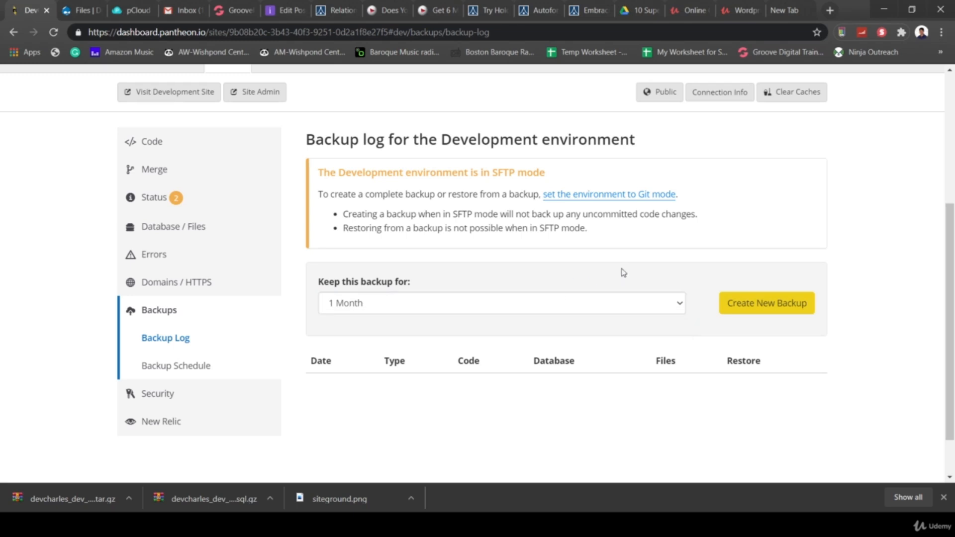
{"action": "left_click", "coordinate": [735, 298]}
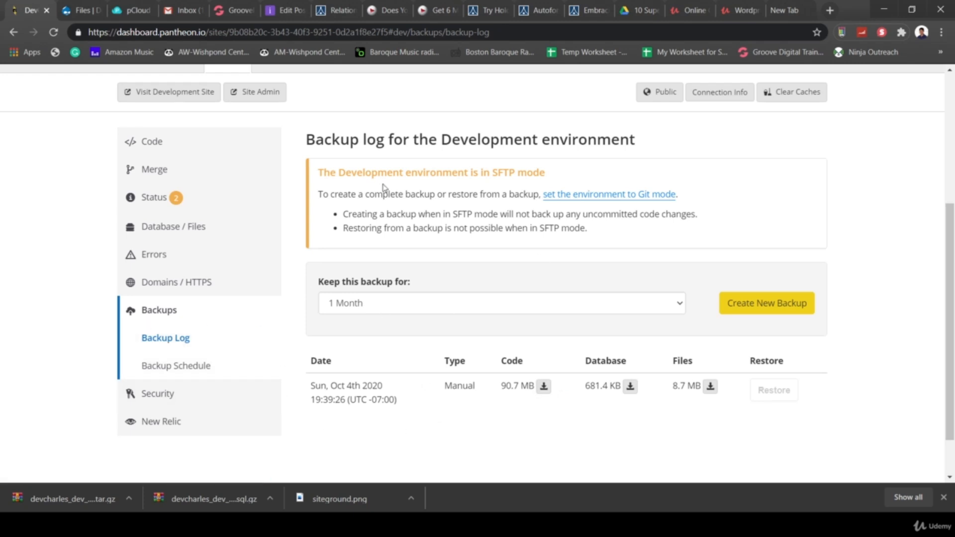
{"action": "left_click", "coordinate": [177, 371]}
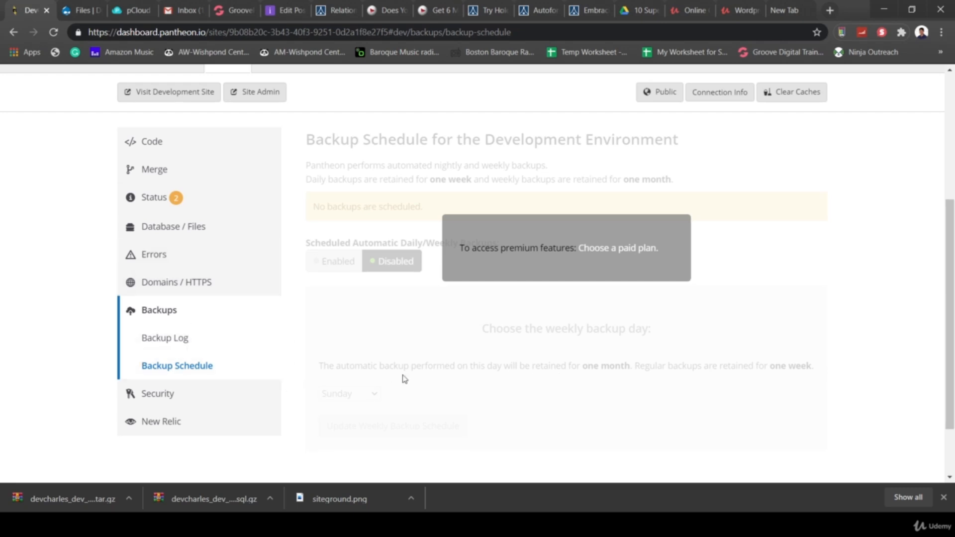
{"action": "scroll", "coordinate": [352, 365], "scroll_direction": "up", "scroll_amount": 1}
{"action": "scroll", "coordinate": [399, 331], "scroll_direction": "down", "scroll_amount": 2}
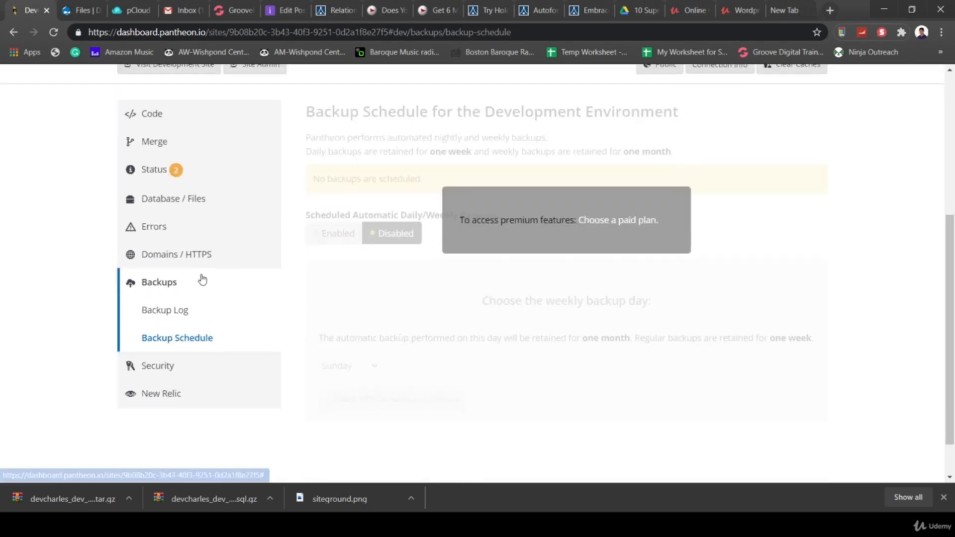
{"action": "left_click", "coordinate": [162, 305]}
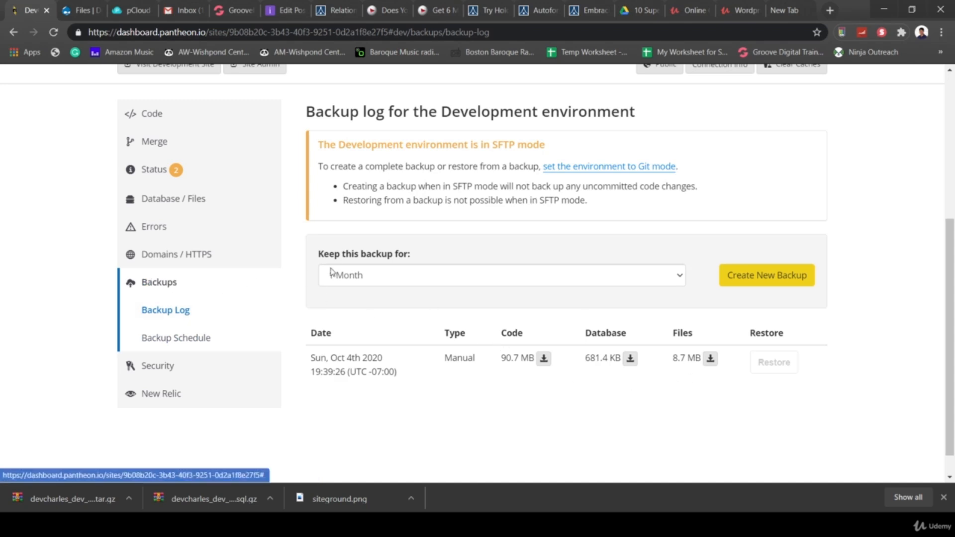
{"action": "scroll", "coordinate": [287, 260], "scroll_direction": "up", "scroll_amount": 3}
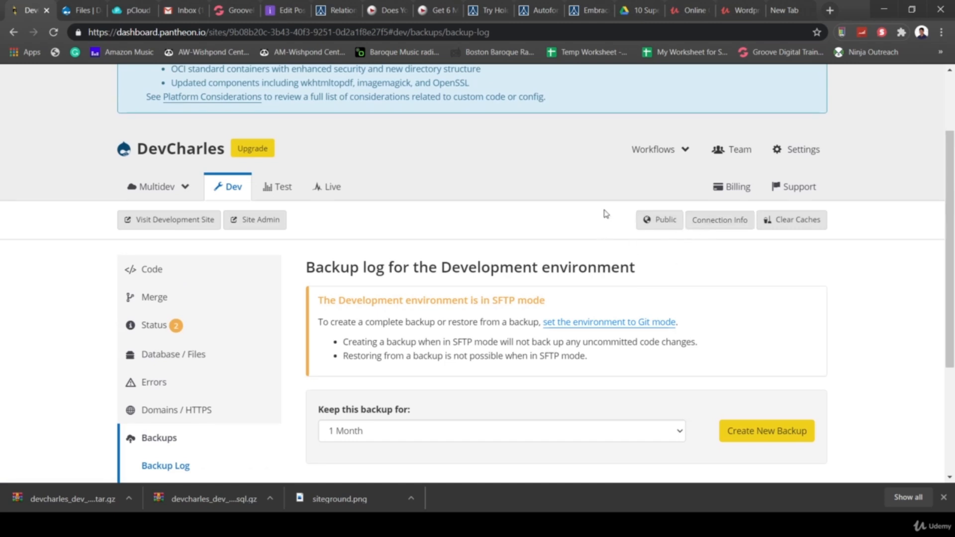
{"action": "left_click", "coordinate": [723, 228]}
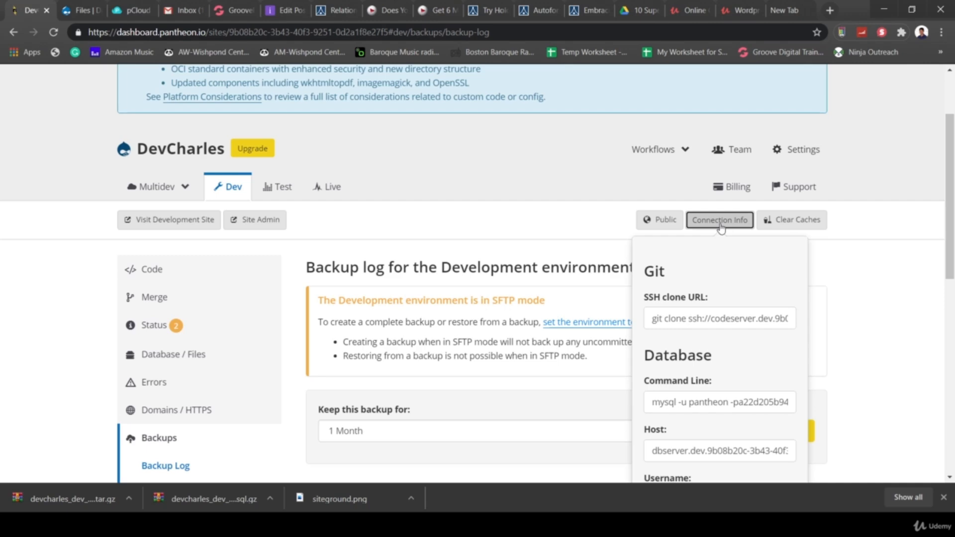
{"action": "scroll", "coordinate": [863, 311], "scroll_direction": "down", "scroll_amount": 4}
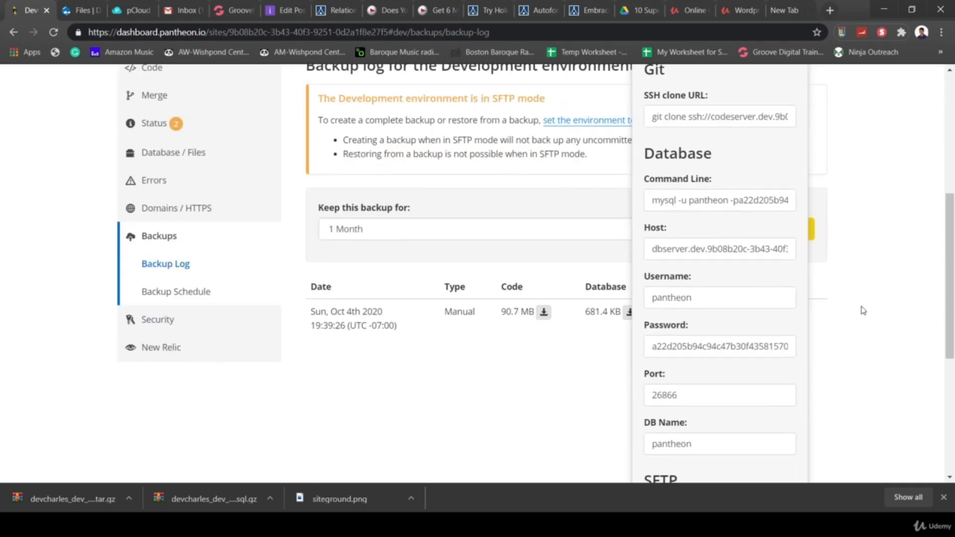
{"action": "scroll", "coordinate": [848, 314], "scroll_direction": "up", "scroll_amount": 1}
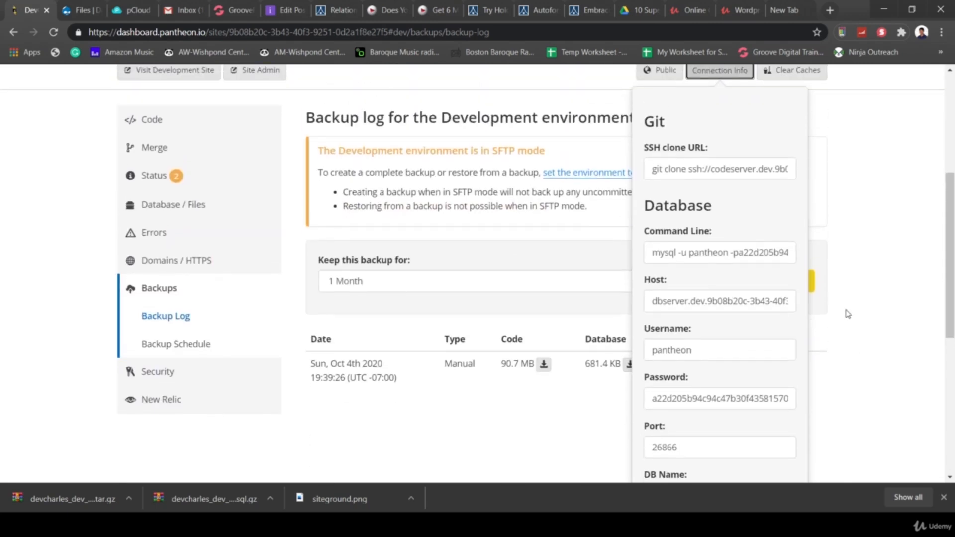
{"action": "scroll", "coordinate": [848, 314], "scroll_direction": "up", "scroll_amount": 1}
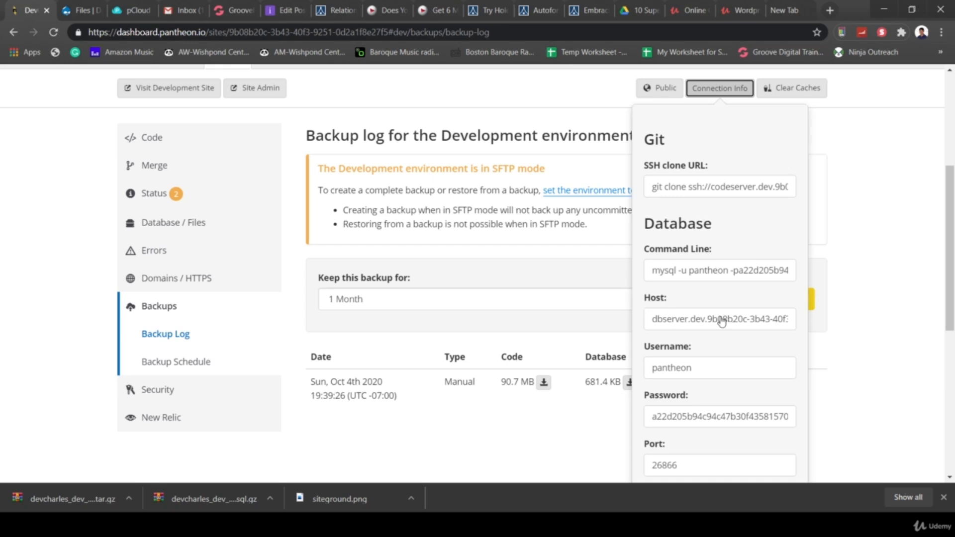
{"action": "scroll", "coordinate": [734, 378], "scroll_direction": "down", "scroll_amount": 2}
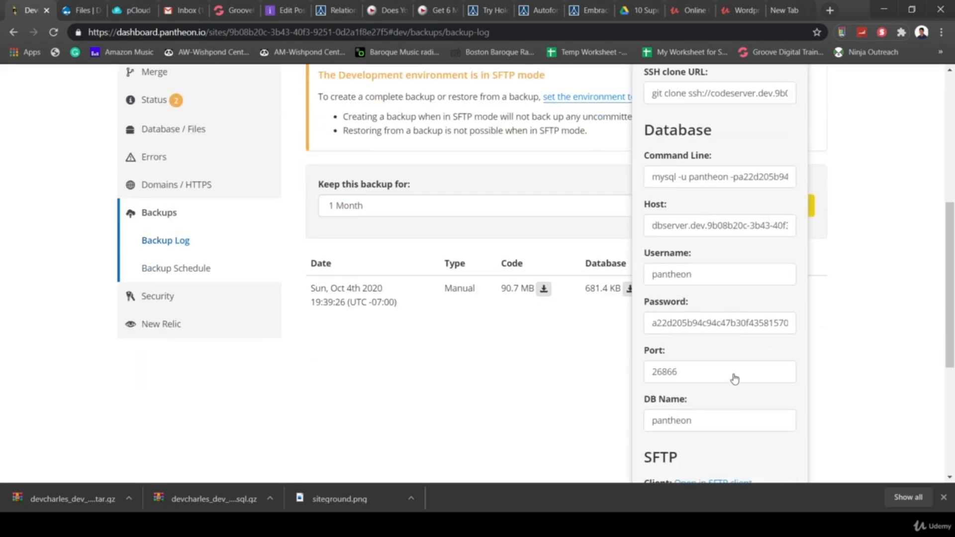
{"action": "scroll", "coordinate": [735, 380], "scroll_direction": "up", "scroll_amount": 3}
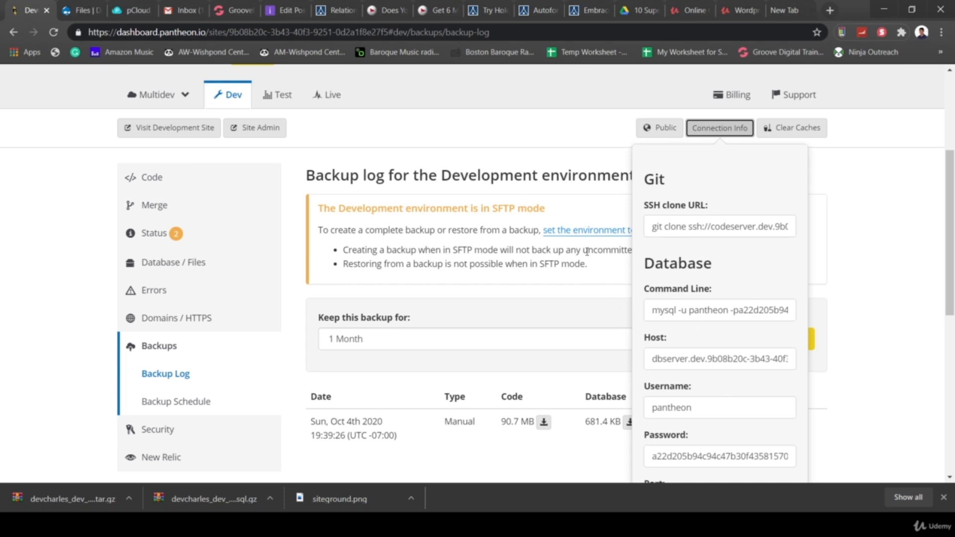
{"action": "left_click", "coordinate": [427, 155]}
{"action": "scroll", "coordinate": [476, 246], "scroll_direction": "down", "scroll_amount": 1}
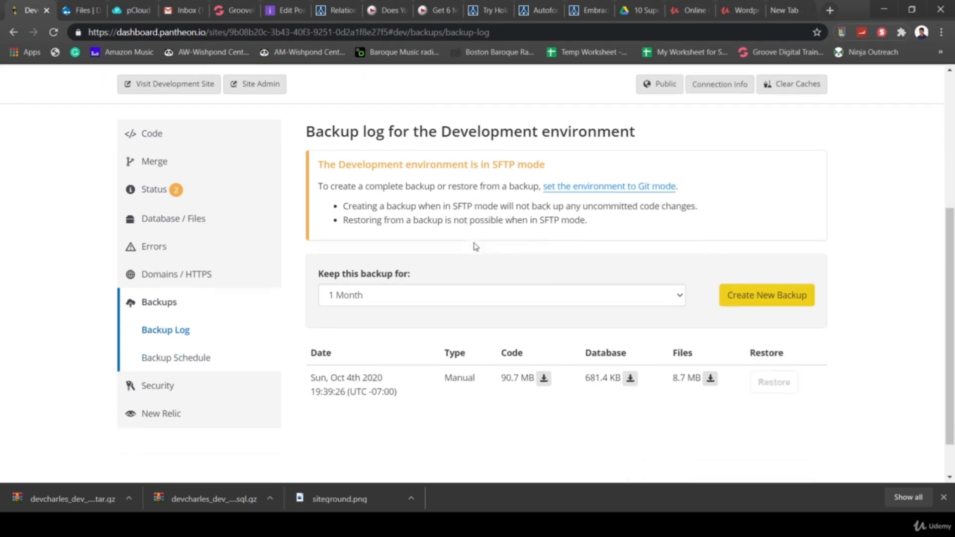
{"action": "scroll", "coordinate": [476, 246], "scroll_direction": "up", "scroll_amount": 5}
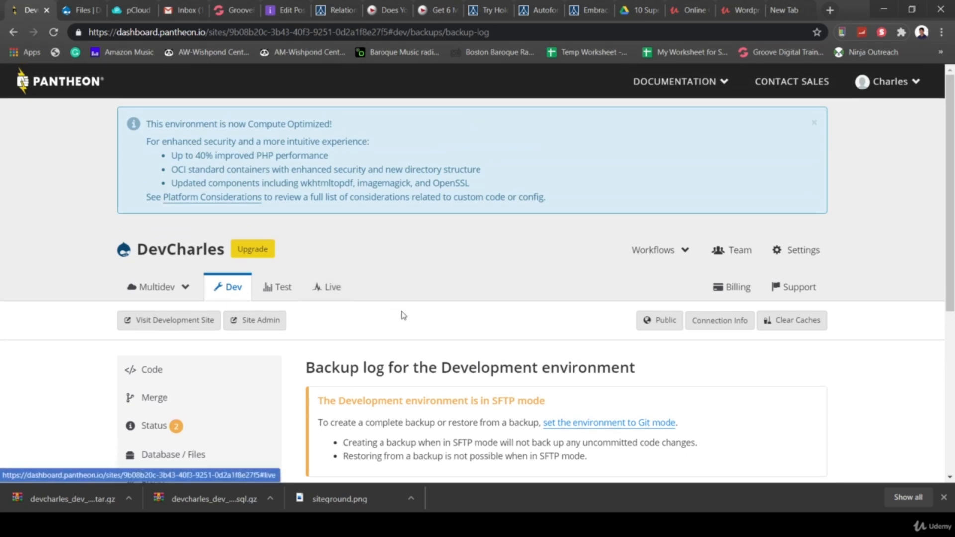
{"action": "scroll", "coordinate": [423, 355], "scroll_direction": "down", "scroll_amount": 1}
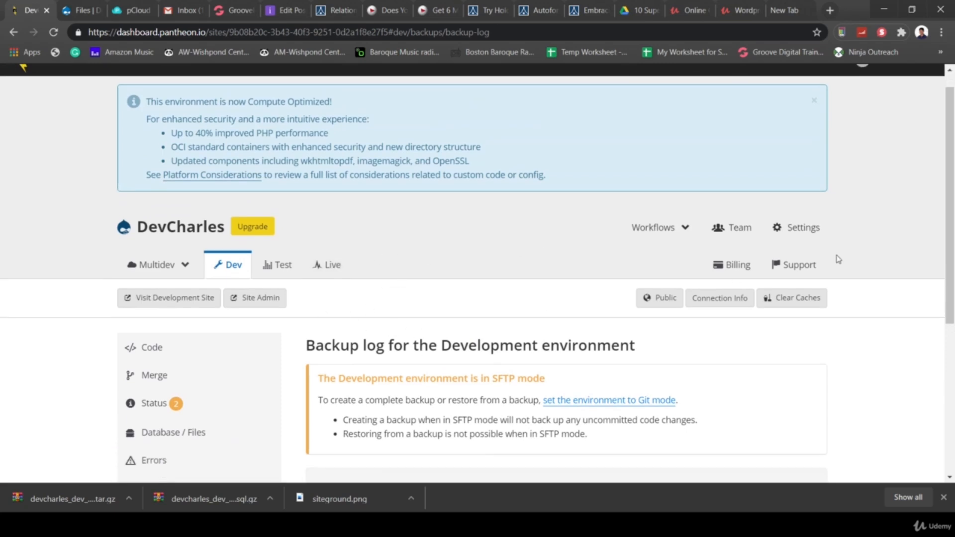
- Check the site's PHP version, then view its About details: created September 29th 2020, Sandbox, Drupal 8, United States
{"action": "left_click", "coordinate": [795, 227]}
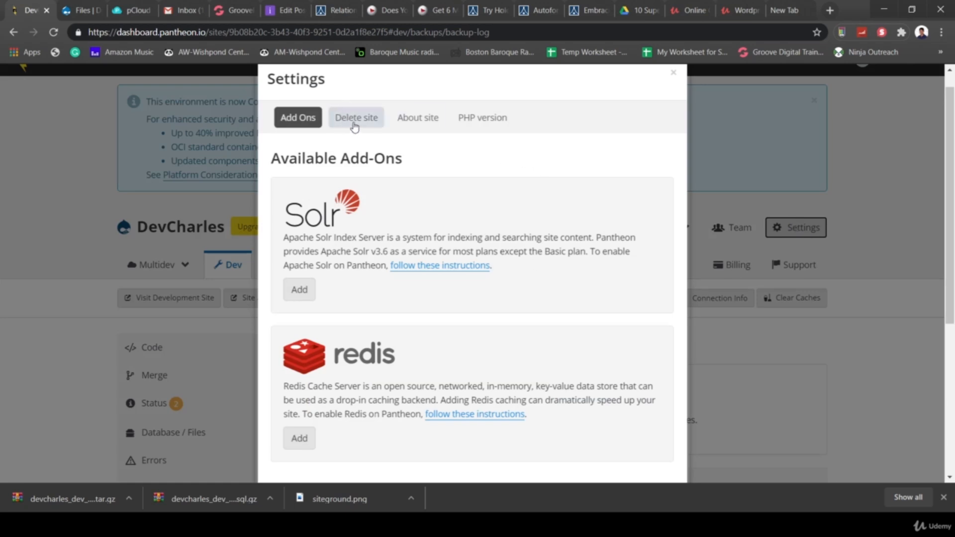
{"action": "left_click", "coordinate": [479, 124]}
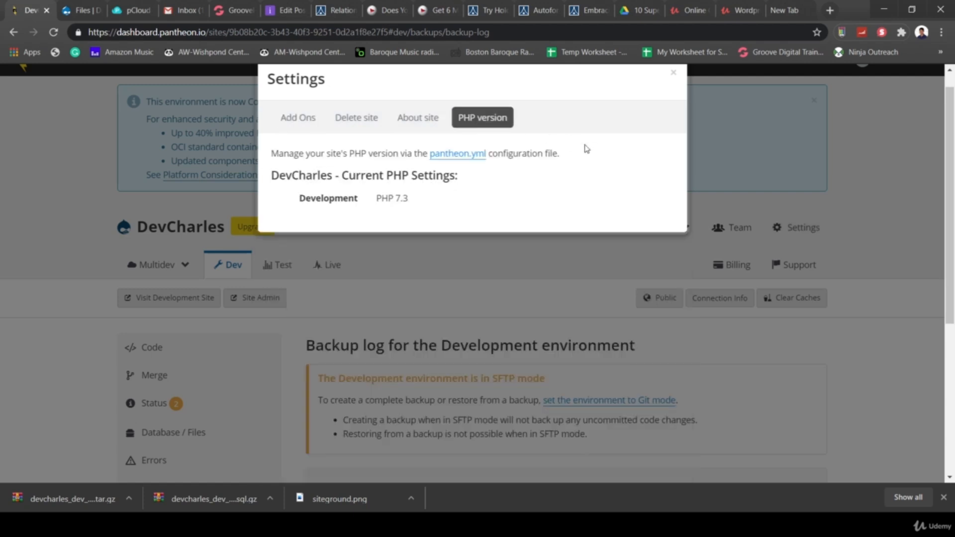
{"action": "left_click", "coordinate": [419, 119]}
{"action": "scroll", "coordinate": [459, 329], "scroll_direction": "down", "scroll_amount": 1}
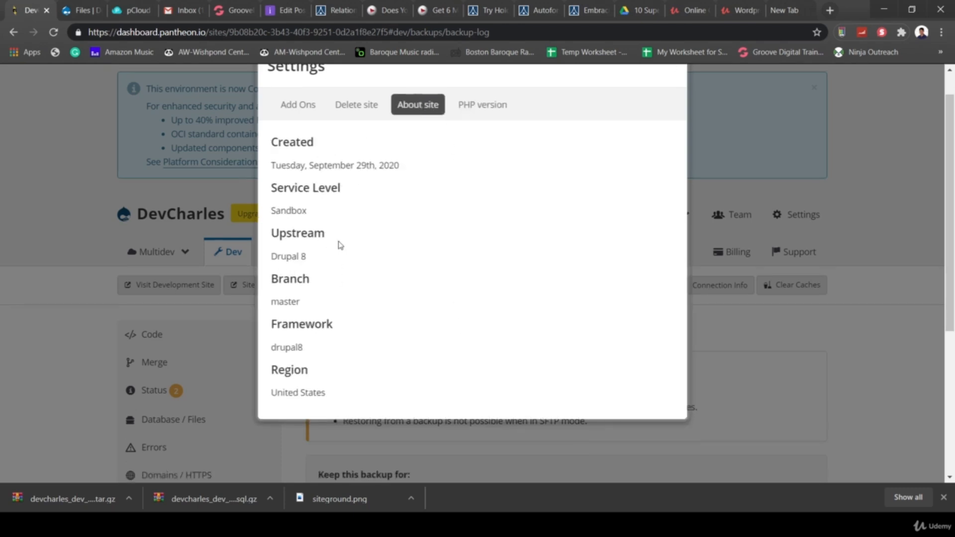
{"action": "scroll", "coordinate": [384, 245], "scroll_direction": "up", "scroll_amount": 1}
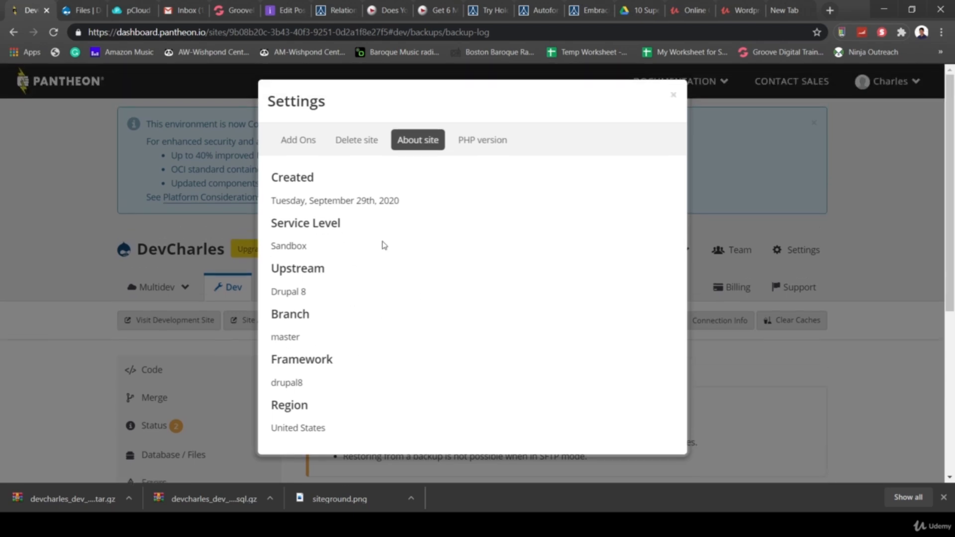
- Open the Drupal site's Status report under Reports
{"action": "left_click", "coordinate": [83, 10]}
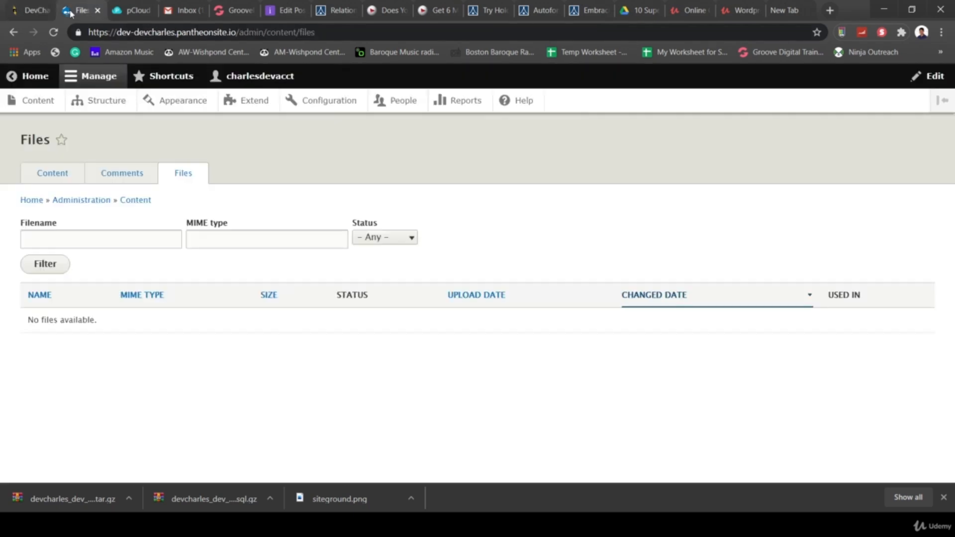
{"action": "left_click", "coordinate": [465, 101]}
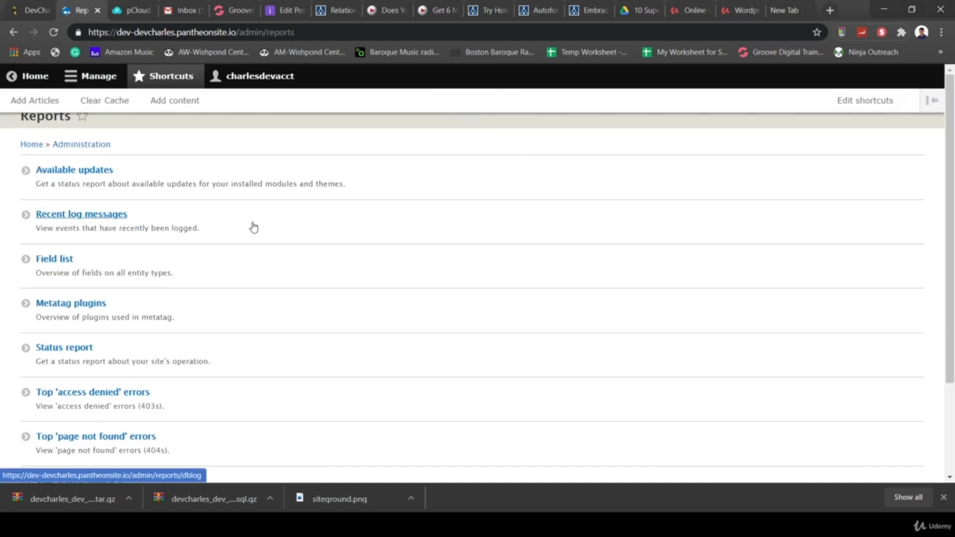
{"action": "left_click", "coordinate": [65, 348]}
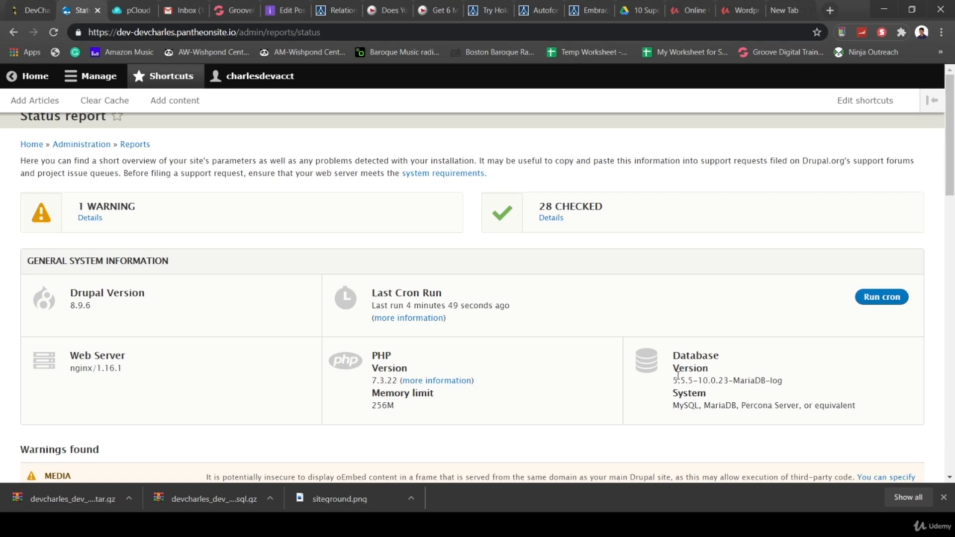
- Highlight the MariaDB, nginx/1.16.1 and Drupal 8.9.6 versions, then return to Pantheon
{"action": "left_click_drag", "start_coordinate": [795, 380], "coordinate": [672, 380]}
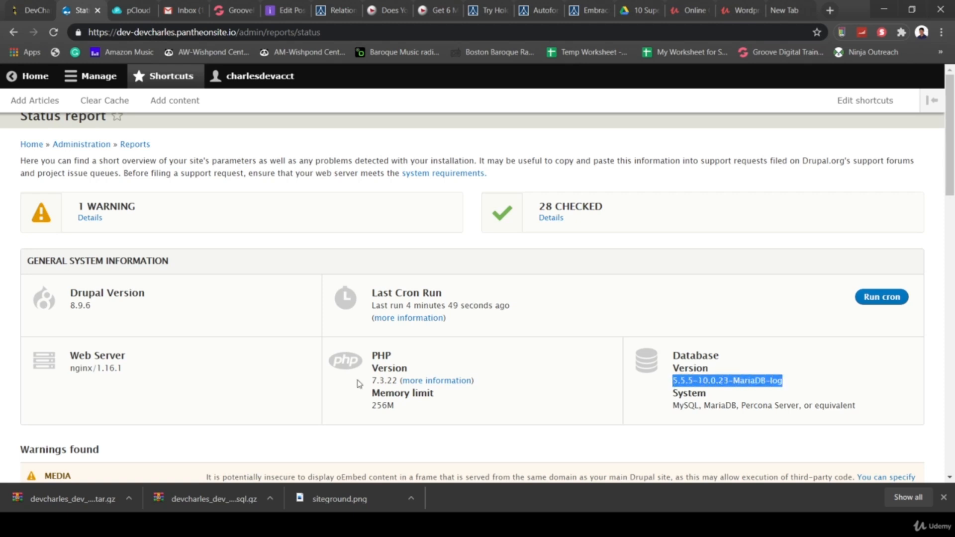
{"action": "left_click_drag", "start_coordinate": [133, 377], "coordinate": [59, 375]}
{"action": "left_click", "coordinate": [127, 377]}
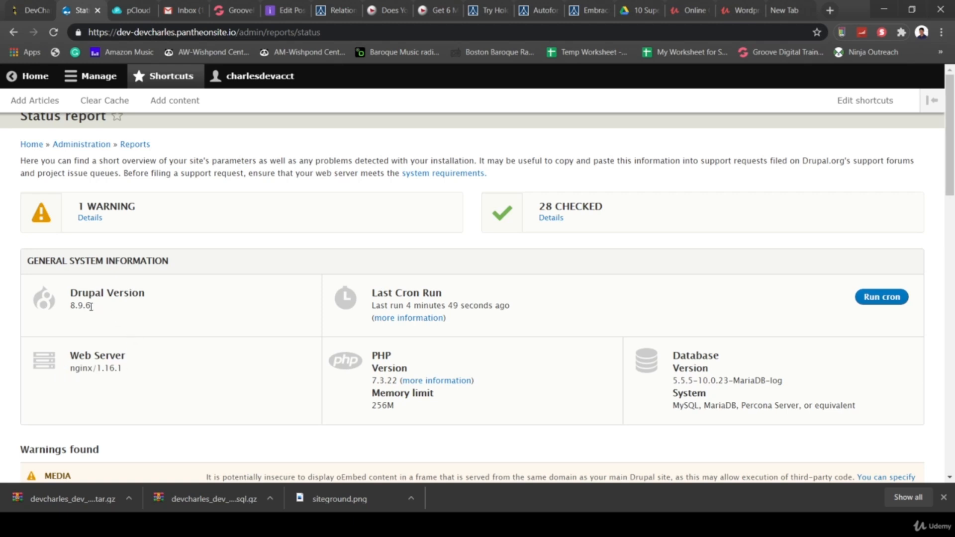
{"action": "left_click_drag", "start_coordinate": [92, 307], "coordinate": [70, 308]}
{"action": "left_click", "coordinate": [30, 10]}
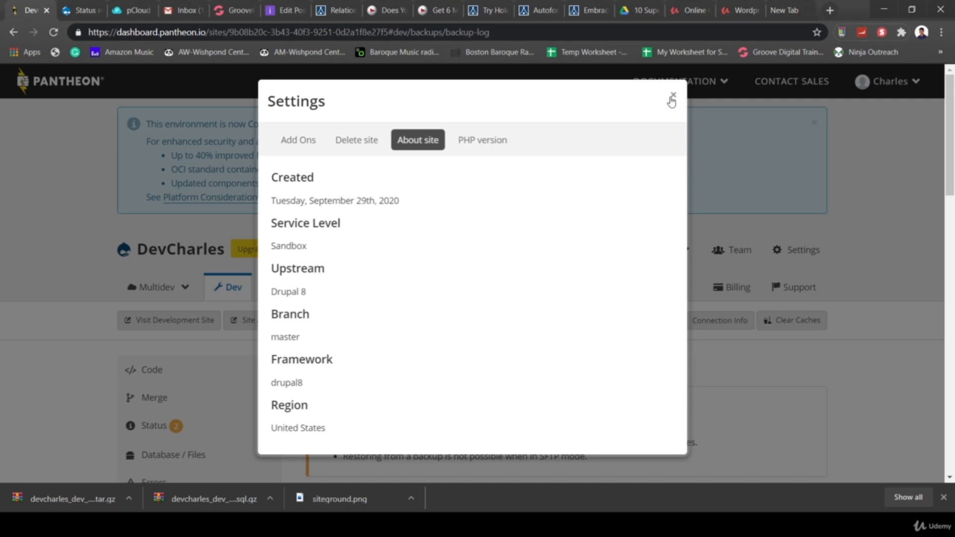
- Close the site Settings dialog to reveal the Dev Backup Log, and minimize a Command Prompt window
{"action": "left_click", "coordinate": [672, 97]}
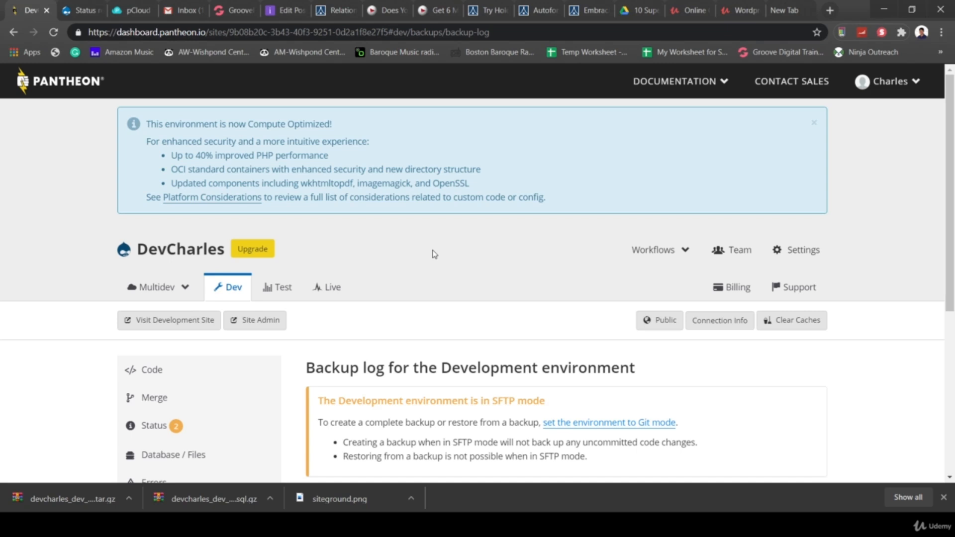
{"action": "left_click", "coordinate": [259, 507]}
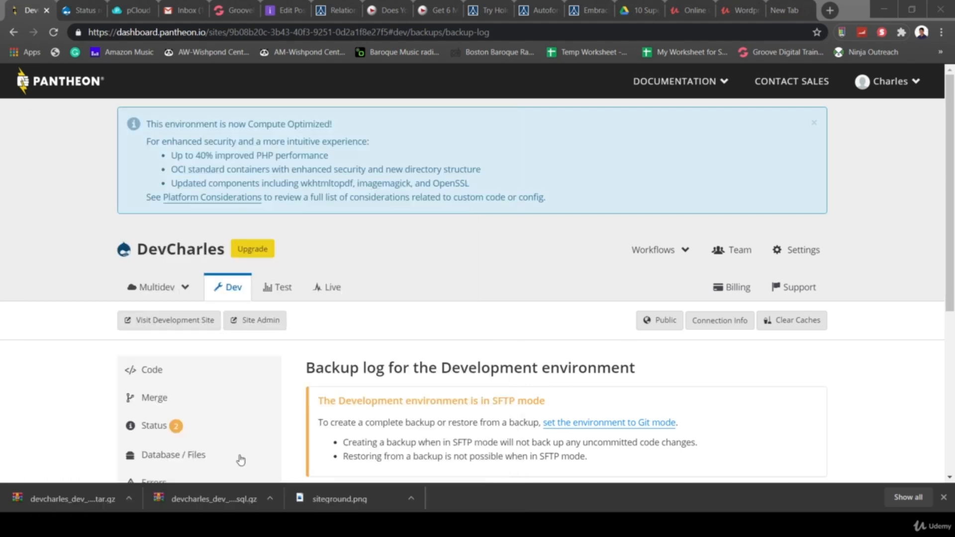
{"action": "left_click", "coordinate": [241, 460]}
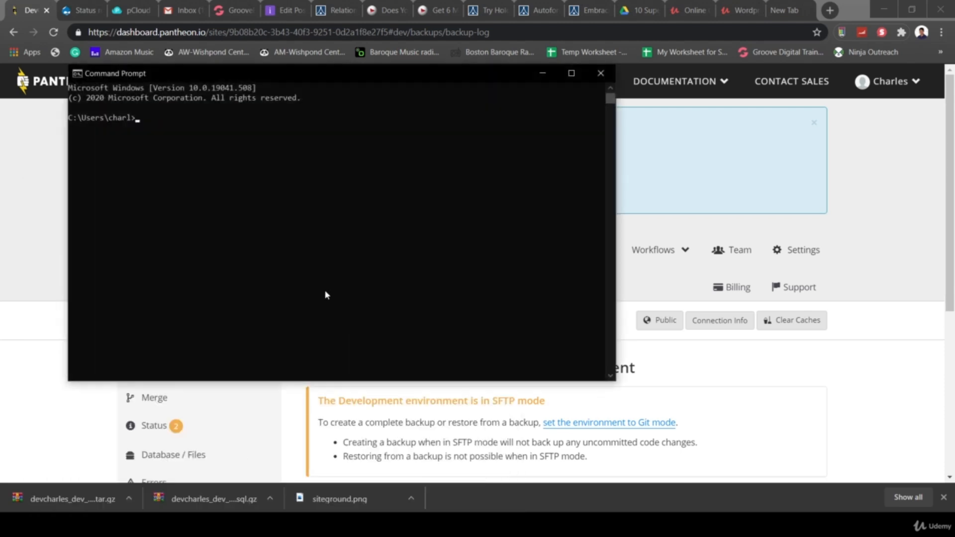
{"action": "left_click", "coordinate": [544, 76]}
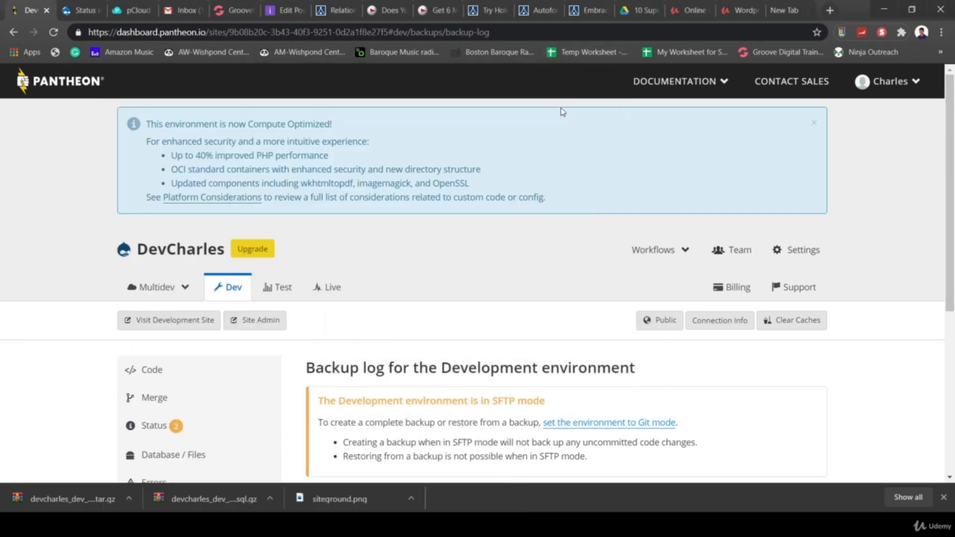